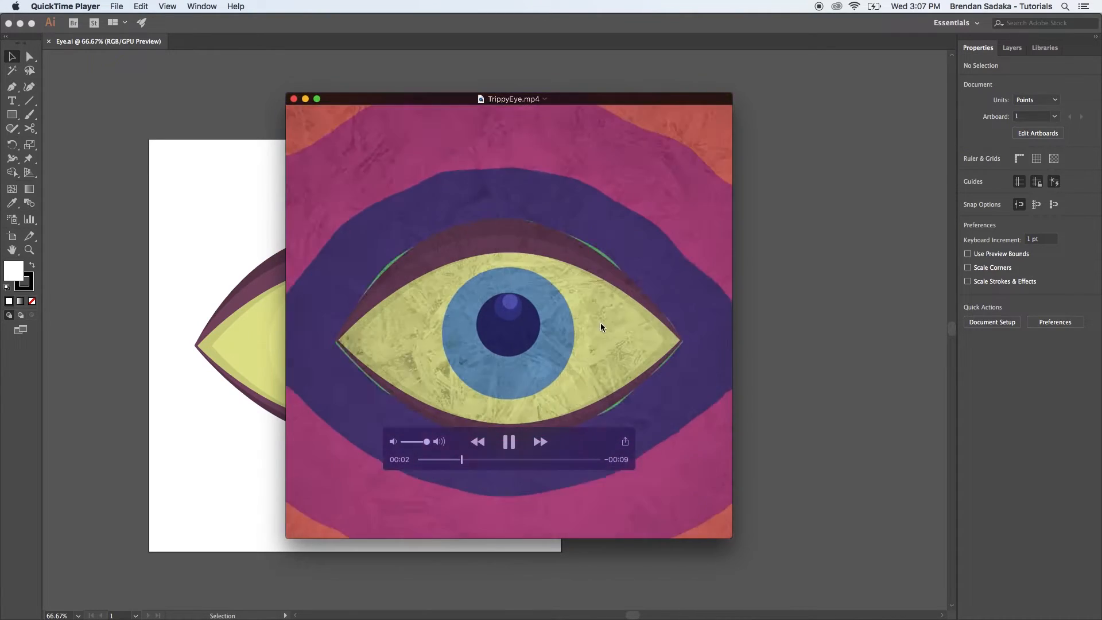
# Shift the TrippyEye.mp4 preview window slightly aside and pause its playback.
pyautogui.moveTo(619, 258); pyautogui.dragTo(590, 255)
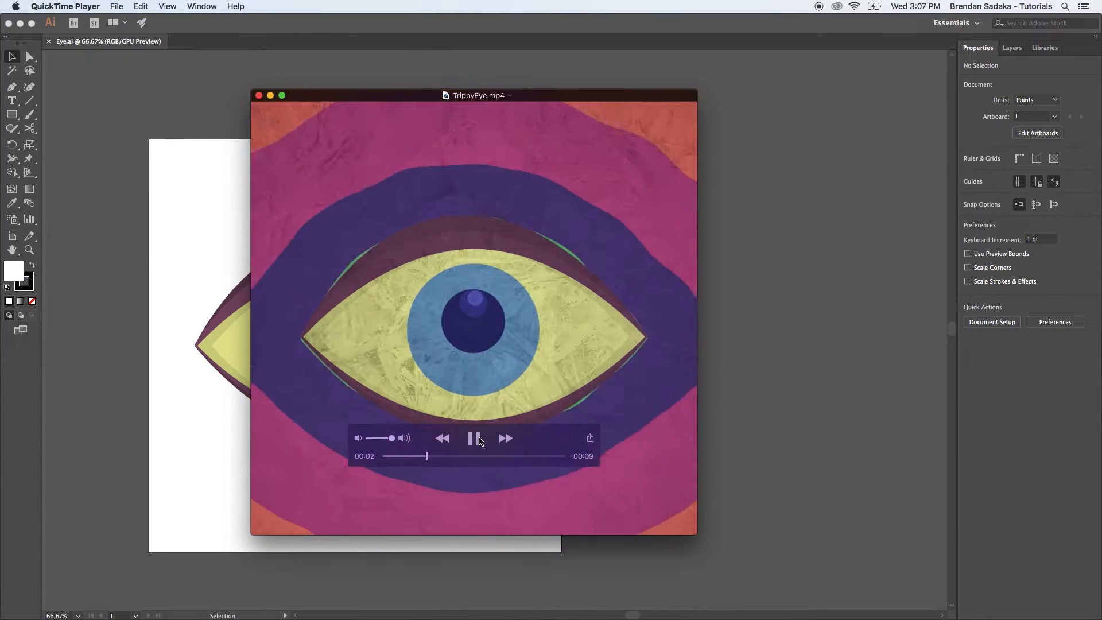
pyautogui.click(488, 439)
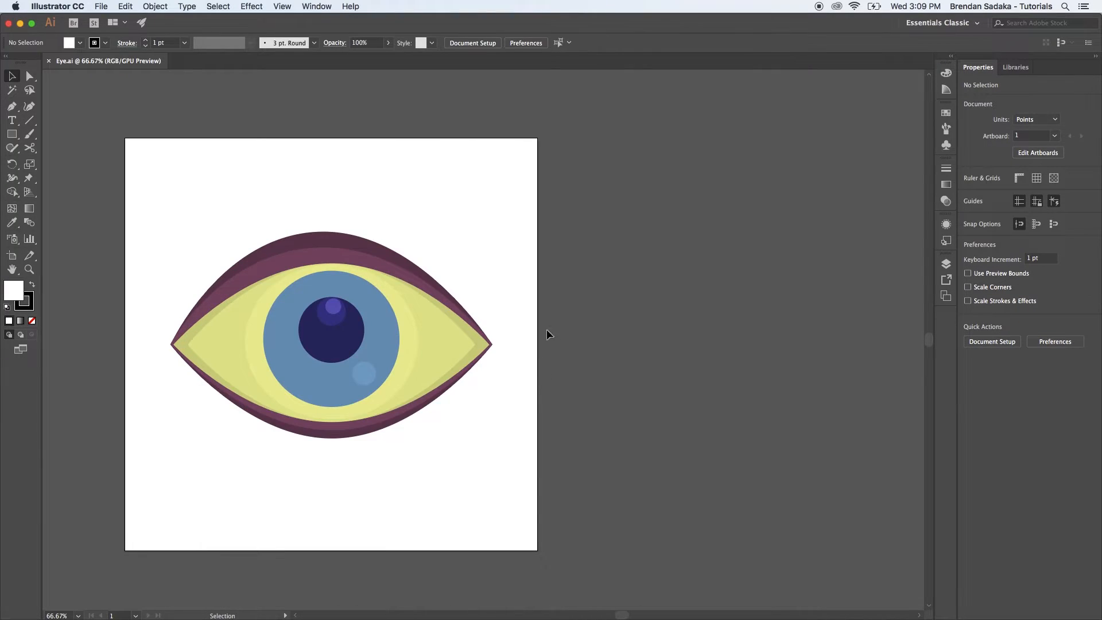
# Dock the Layers panel below Properties, collapse the leftover Artboards group, and unlock the LidAnimate layer.
pyautogui.hscroll(-3, 524, 458)
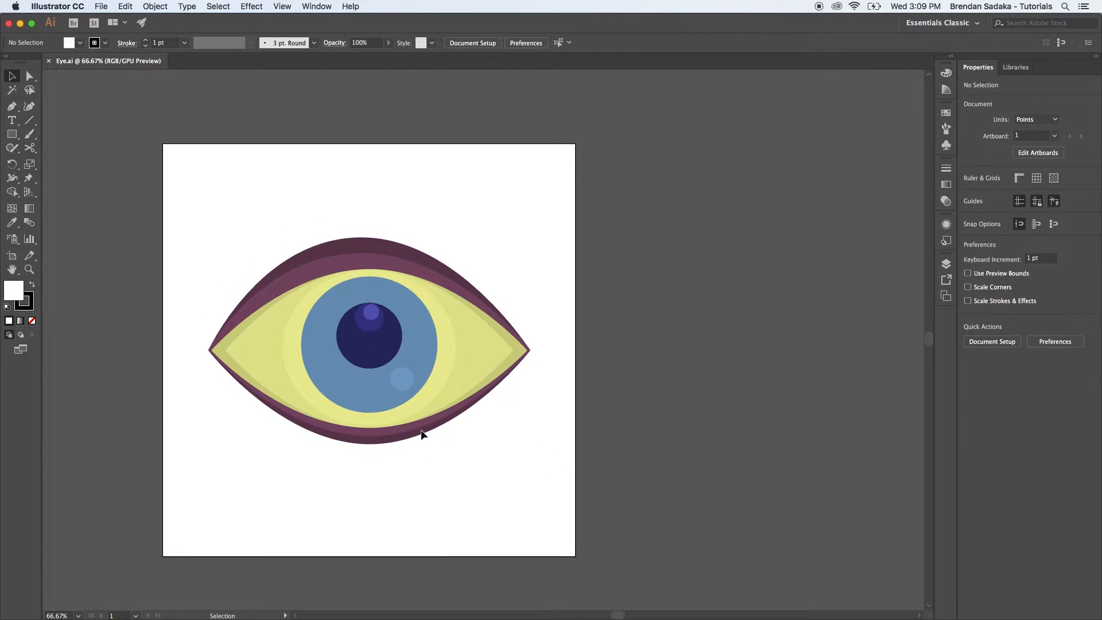
pyautogui.press('space')
pyautogui.moveTo(568, 289)
pyautogui.mouseDown()
pyautogui.moveTo(570, 280)
pyautogui.moveTo(569, 295)
pyautogui.moveTo(559, 291)
pyautogui.mouseUp()
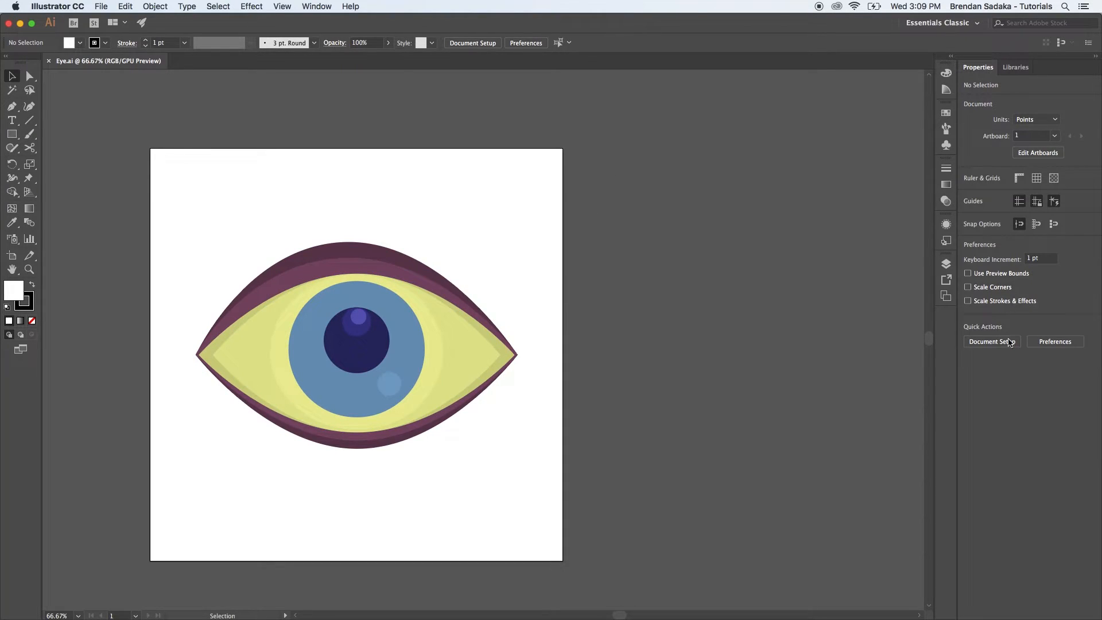
pyautogui.click(316, 5)
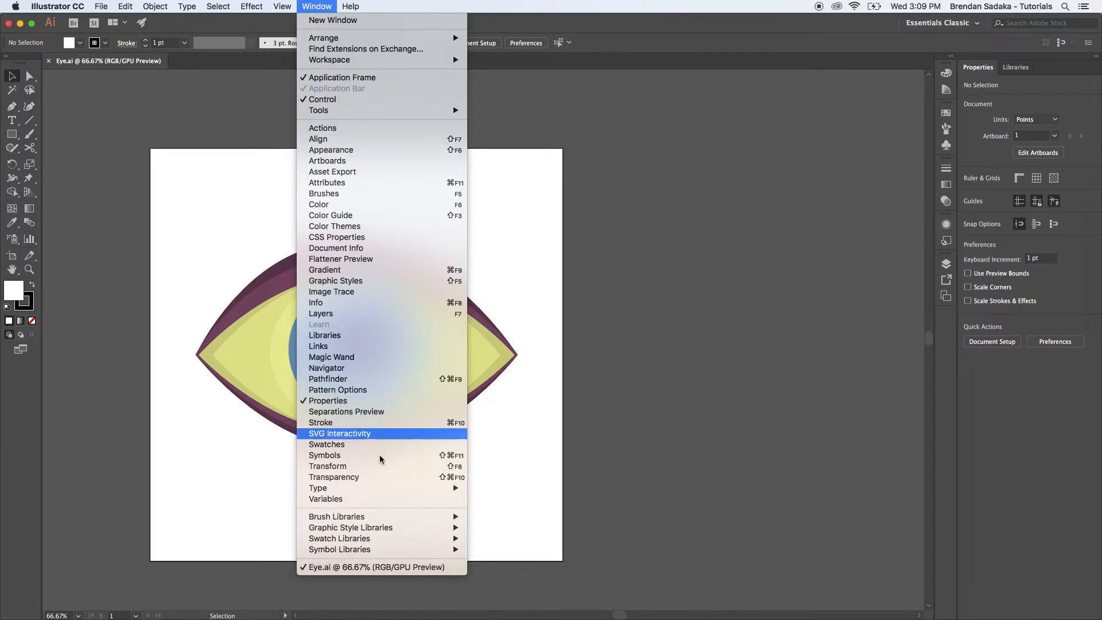
pyautogui.click(381, 314)
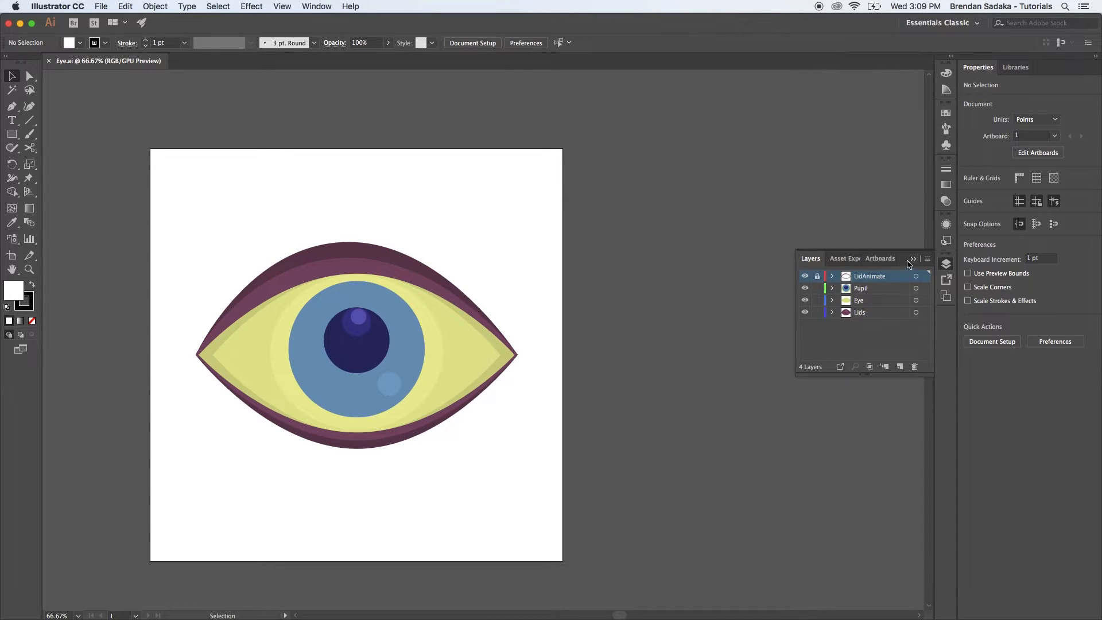
pyautogui.click(810, 326)
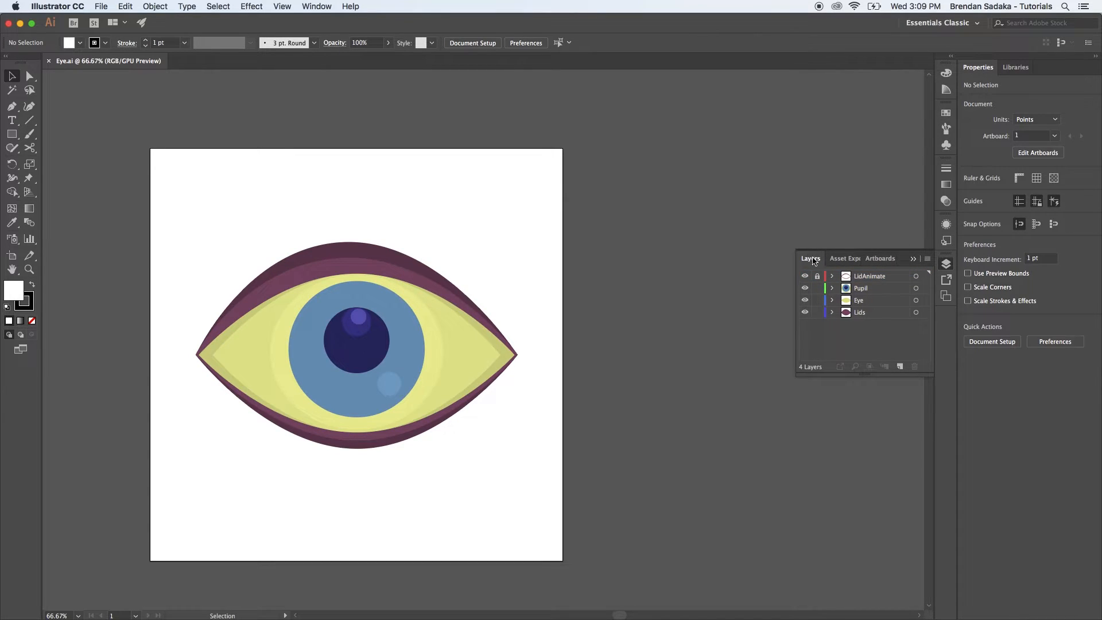
pyautogui.moveTo(811, 259); pyautogui.dragTo(997, 604)
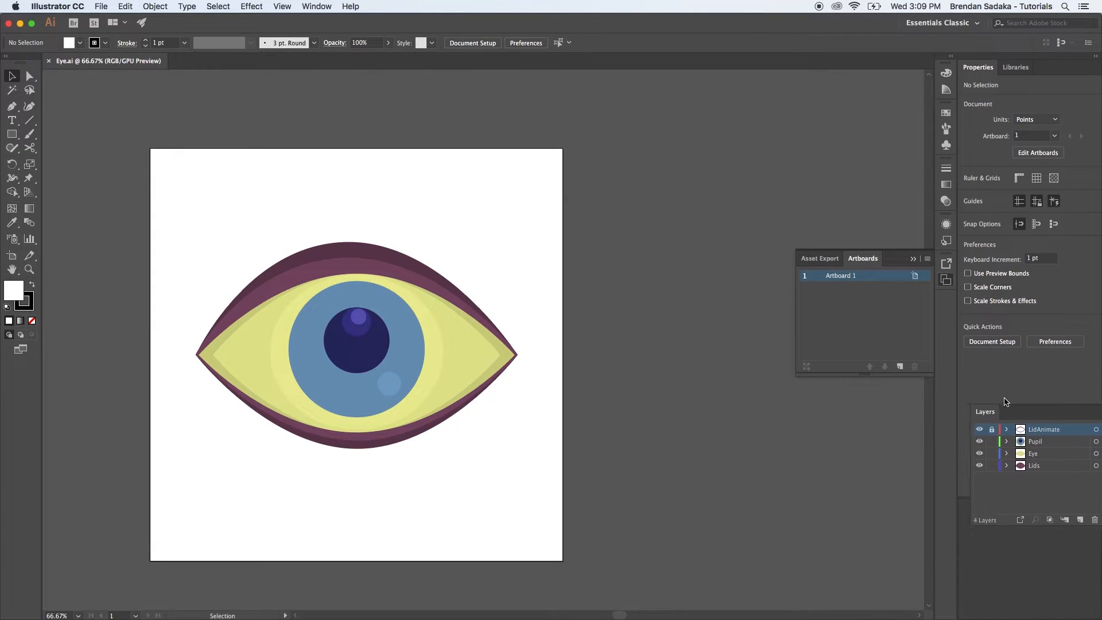
pyautogui.moveTo(992, 498); pyautogui.dragTo(996, 400)
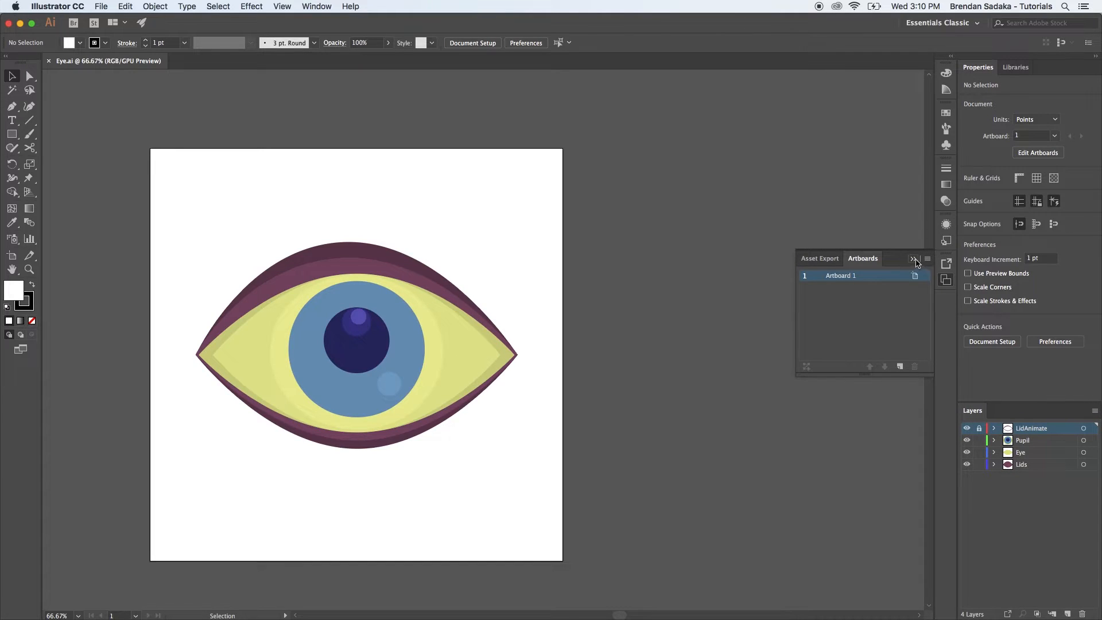
pyautogui.click(915, 261)
pyautogui.click(979, 428)
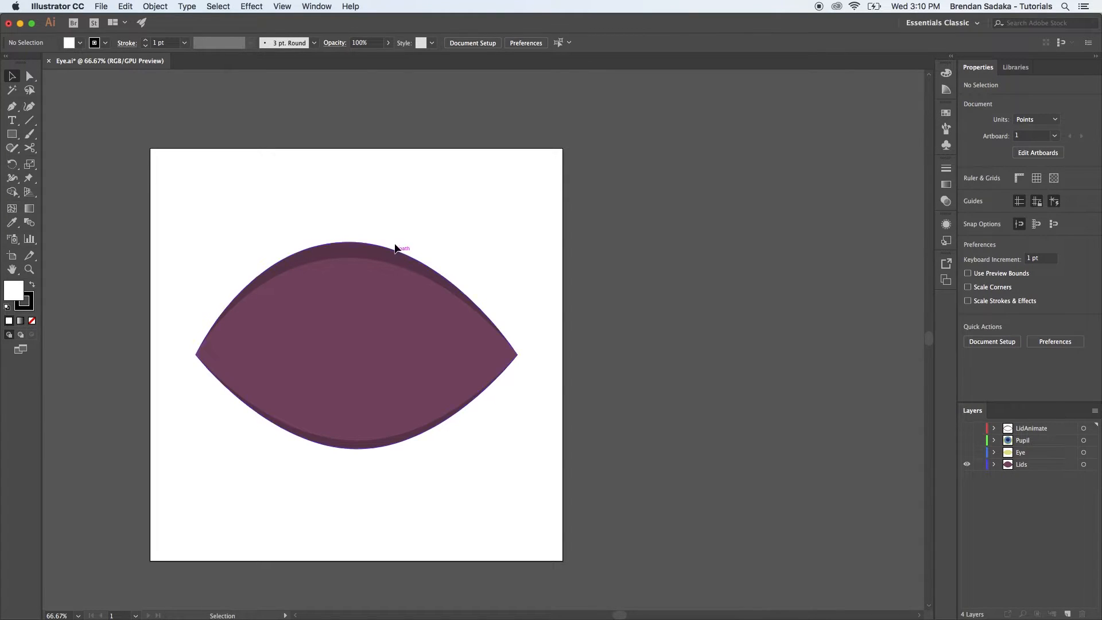
# Examine the eye artwork on the Lids, Eye, Pupil and LidAnimate layers by toggling their visibility, leaving every layer shown.
pyautogui.click(968, 452)
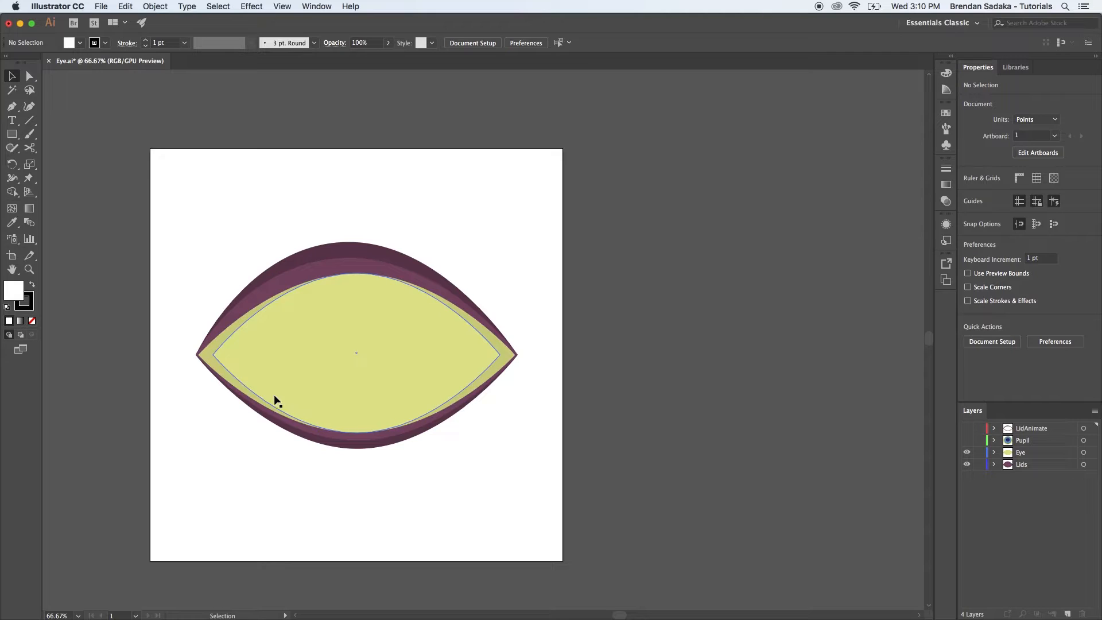
pyautogui.click(967, 453)
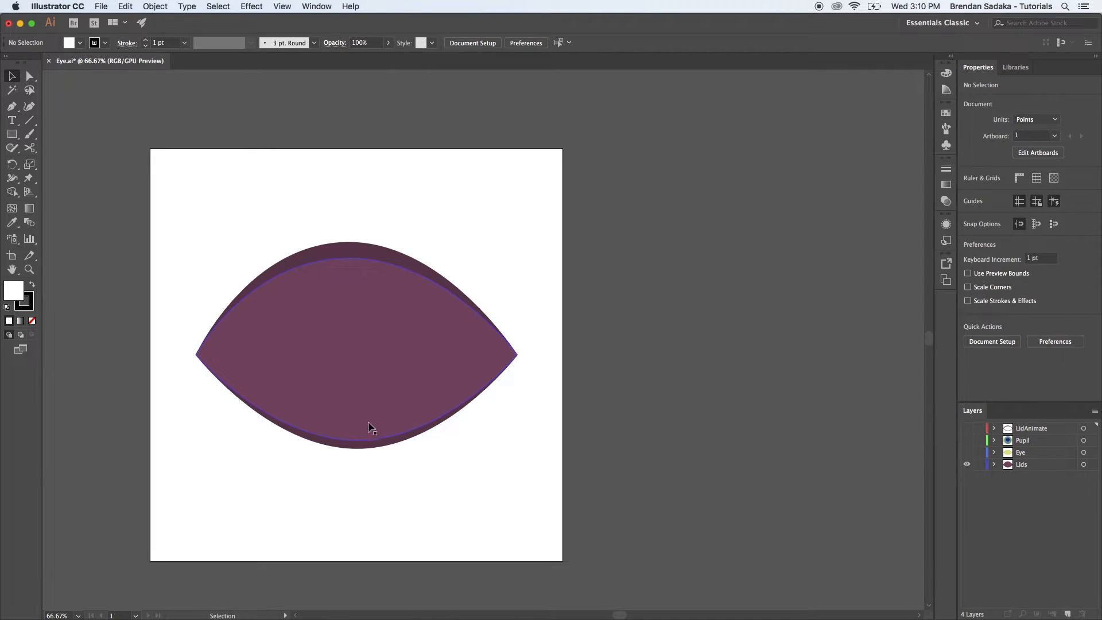
pyautogui.click(967, 453)
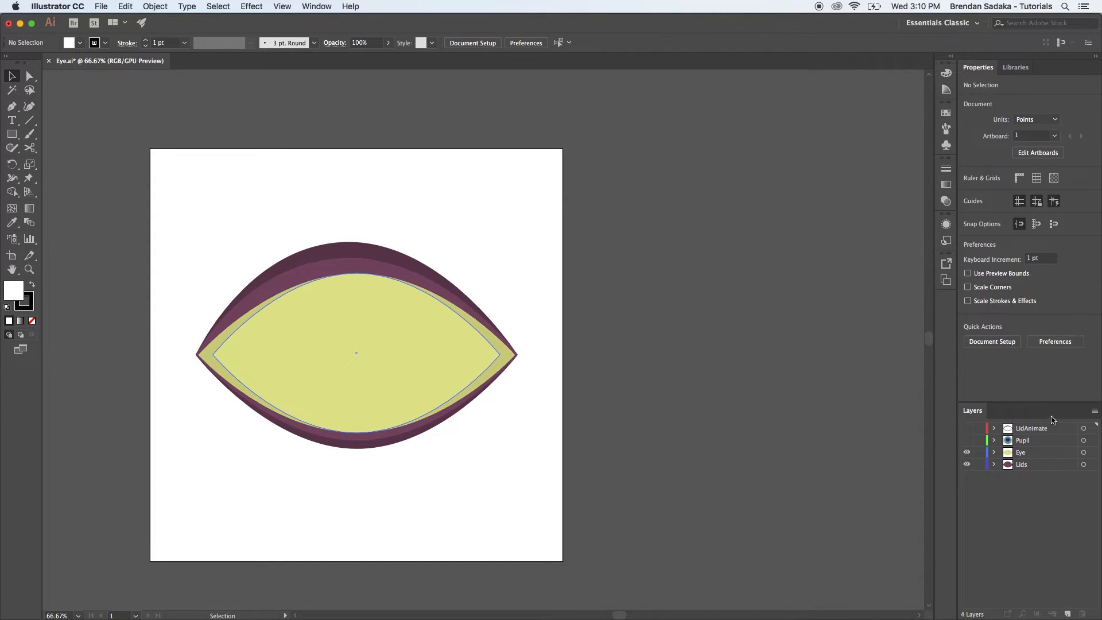
pyautogui.click(968, 441)
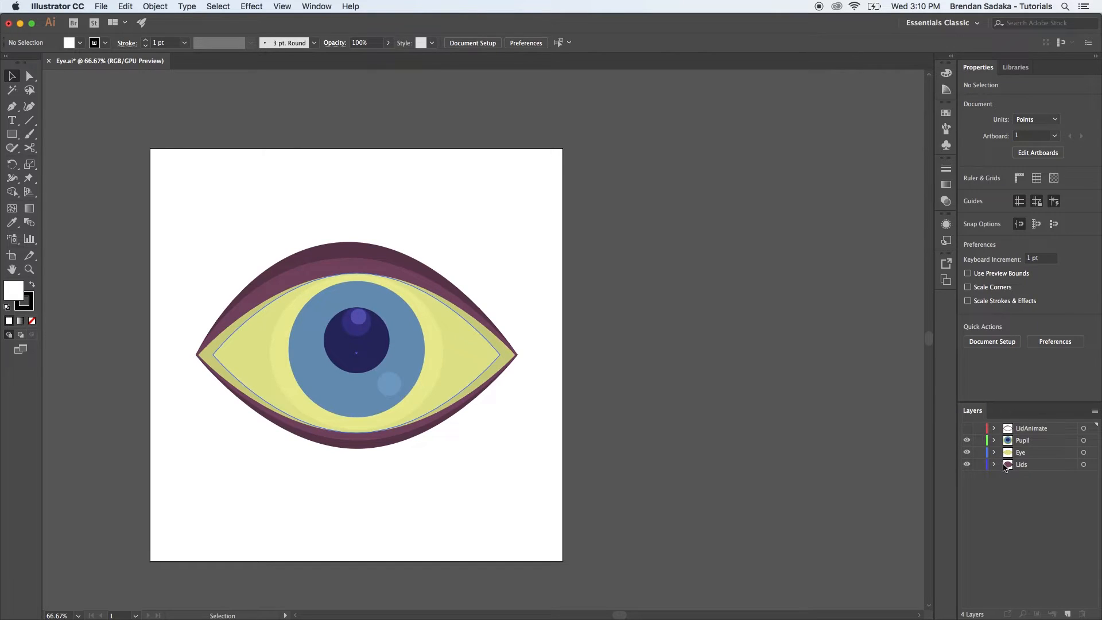
pyautogui.click(967, 465)
pyautogui.click(967, 453)
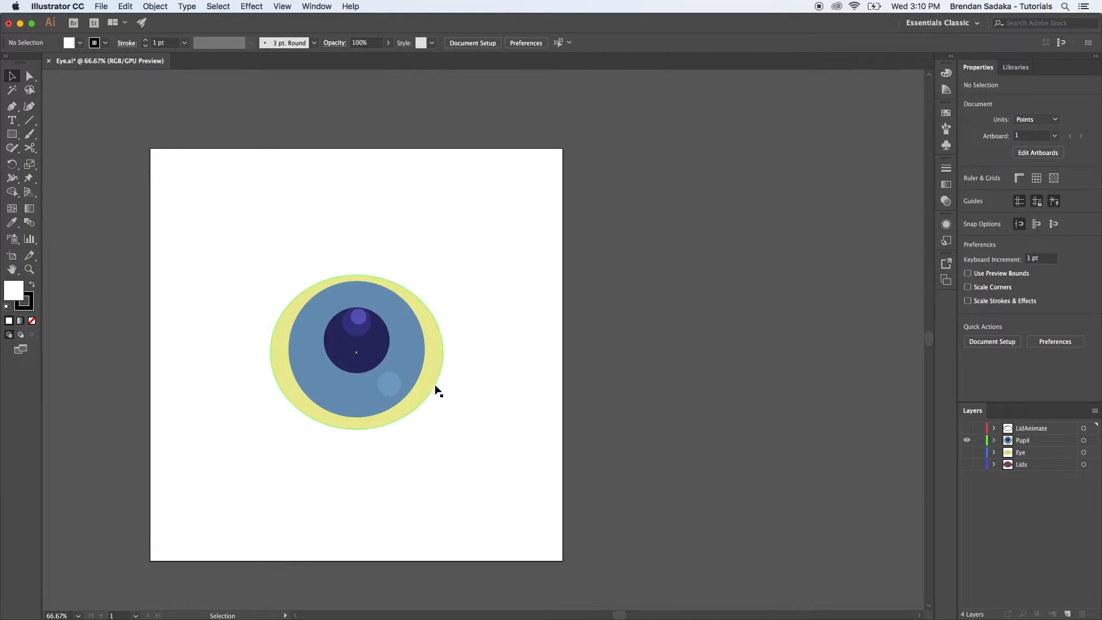
pyautogui.click(967, 452)
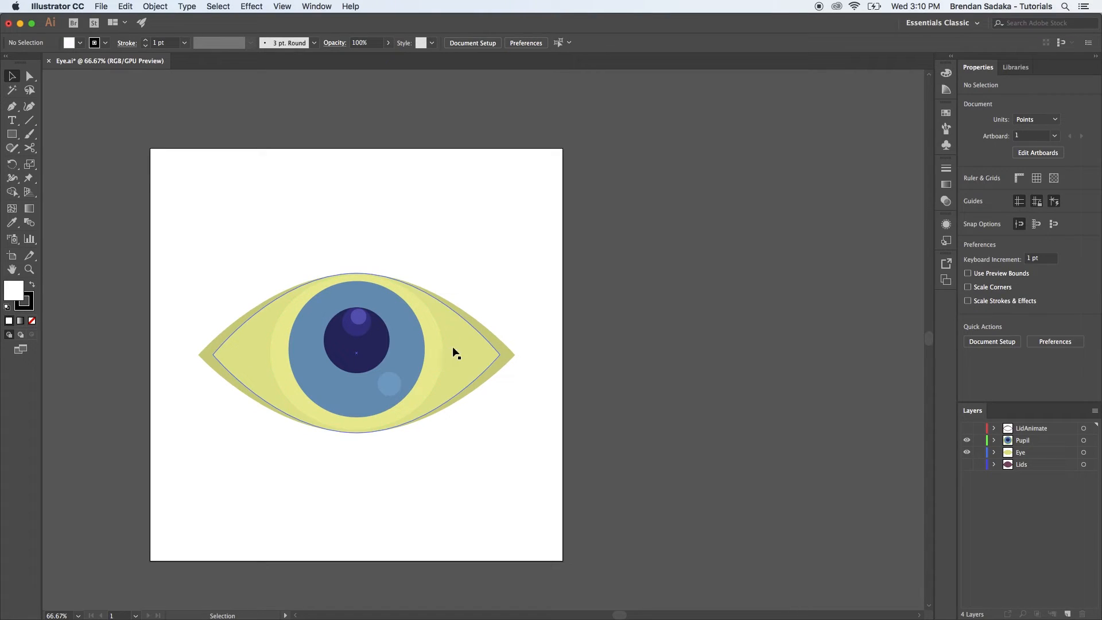
pyautogui.click(967, 453)
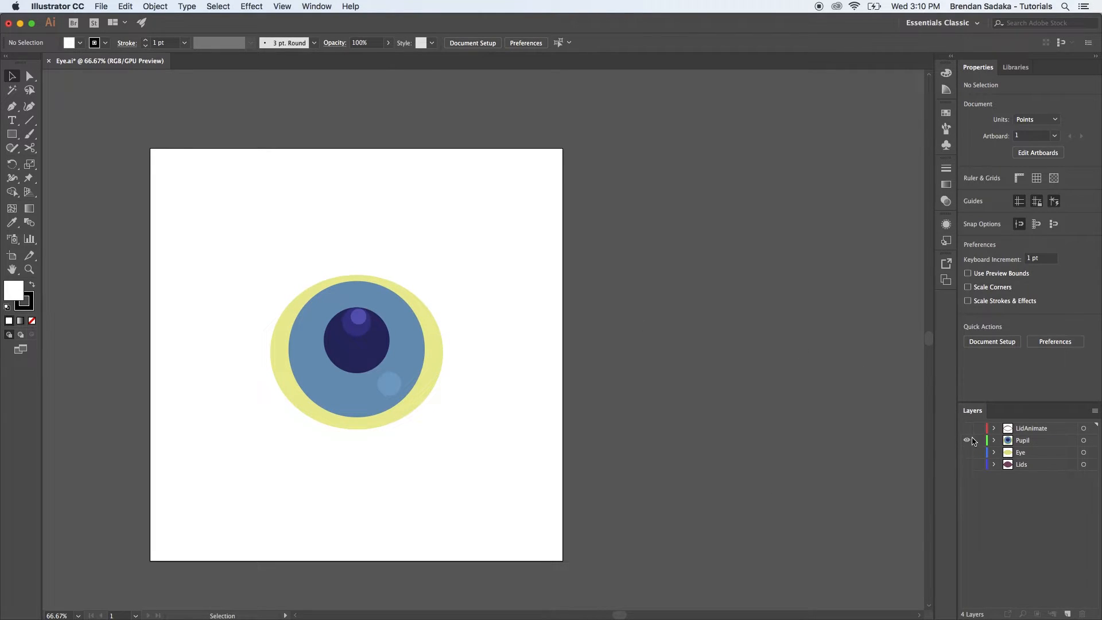
pyautogui.click(967, 429)
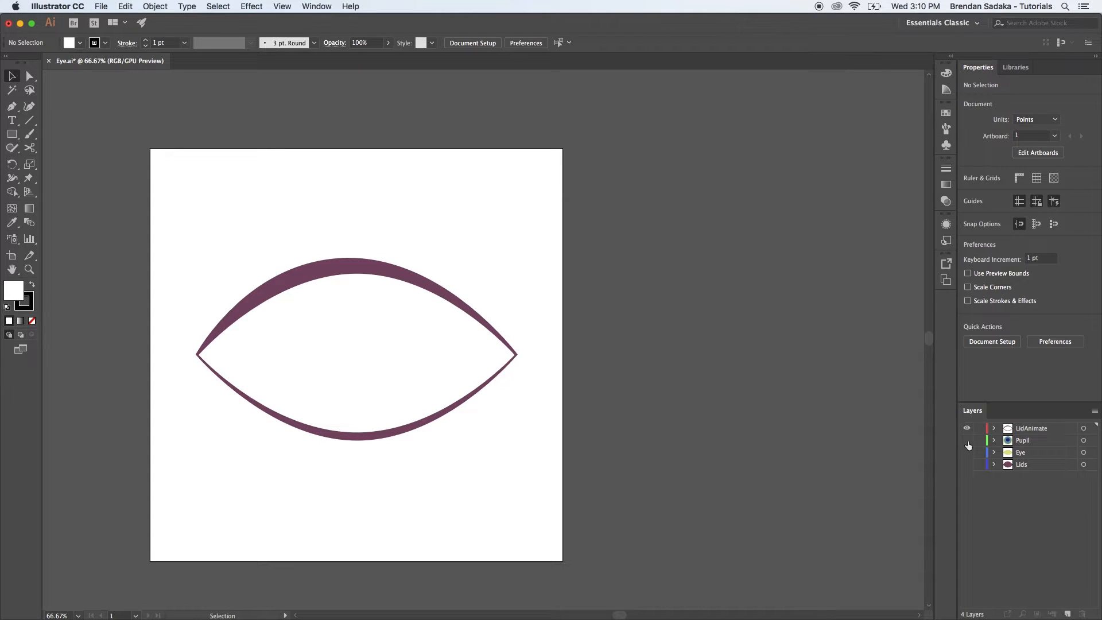
pyautogui.moveTo(969, 446); pyautogui.dragTo(971, 465)
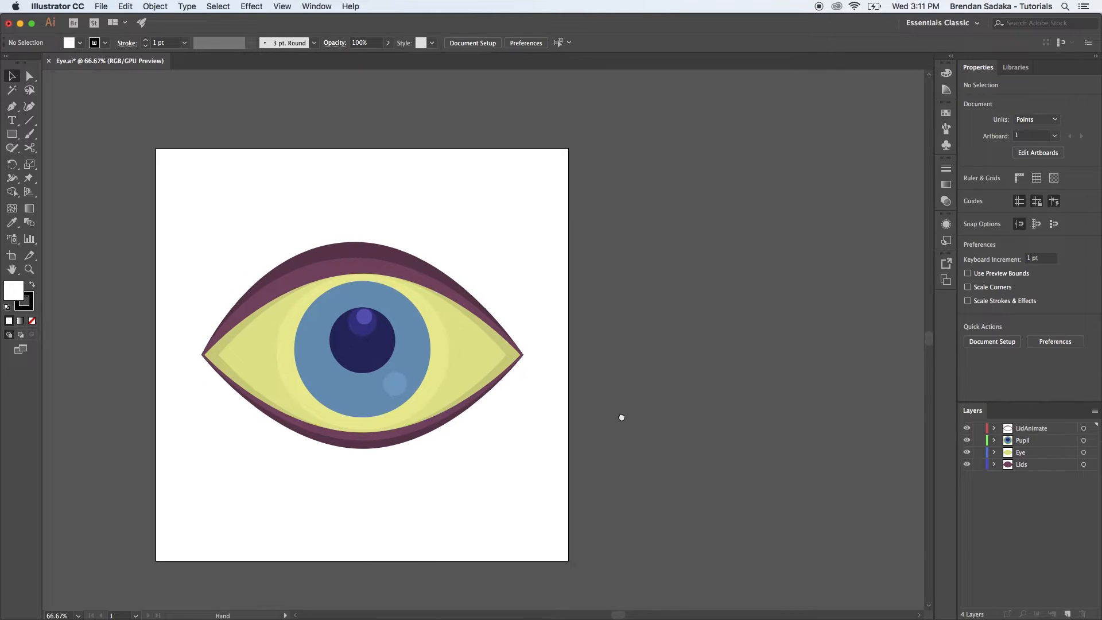
# Draw a square about 111 pt wide beside the artboard's right edge, level with the upper part of the eye.
pyautogui.click(20, 128)
pyautogui.moveTo(586, 204); pyautogui.dragTo(629, 248)
pyautogui.press('v')
pyautogui.click(633, 261)
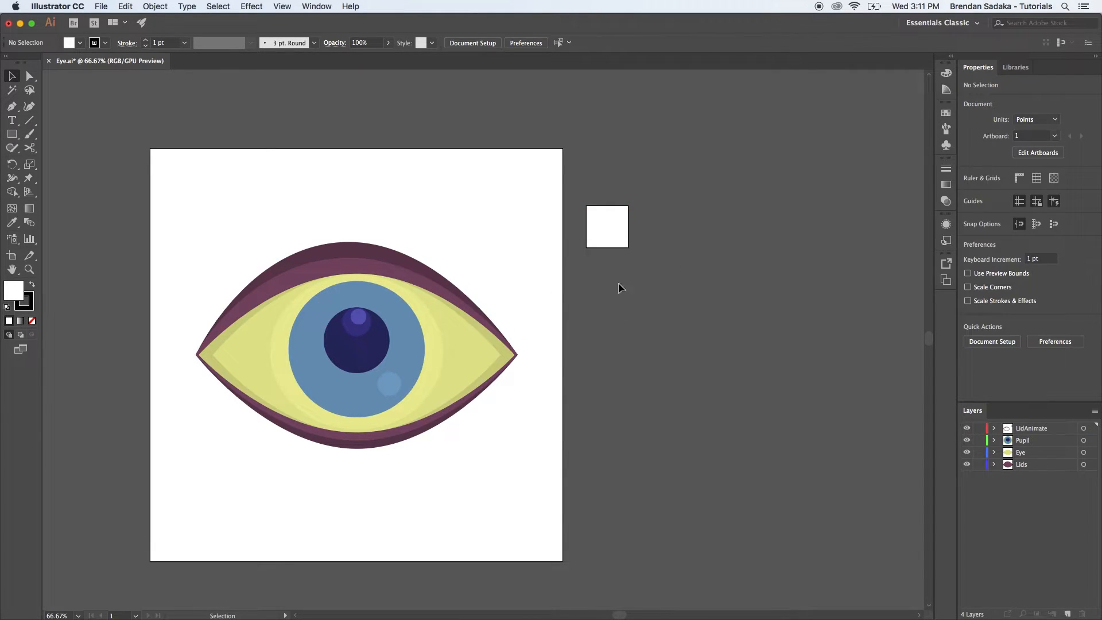
# Duplicate the square downward to make a column of four adjoining squares.
pyautogui.click(609, 230)
pyautogui.moveTo(621, 236); pyautogui.dragTo(622, 279)
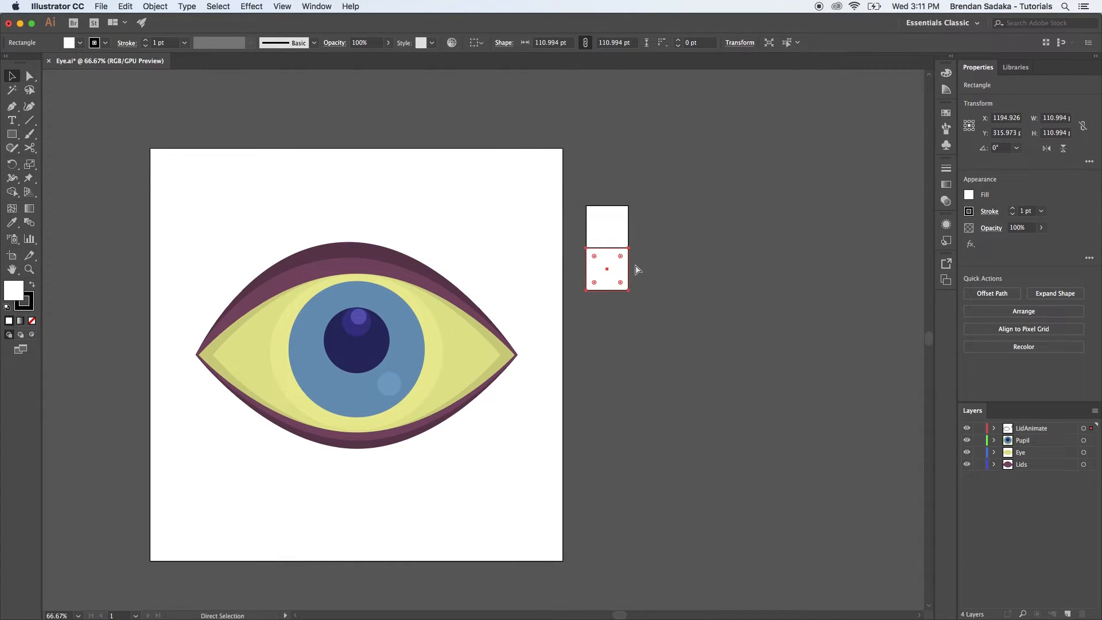
pyautogui.click(620, 239)
pyautogui.moveTo(619, 239); pyautogui.dragTo(610, 352)
pyautogui.click(643, 363)
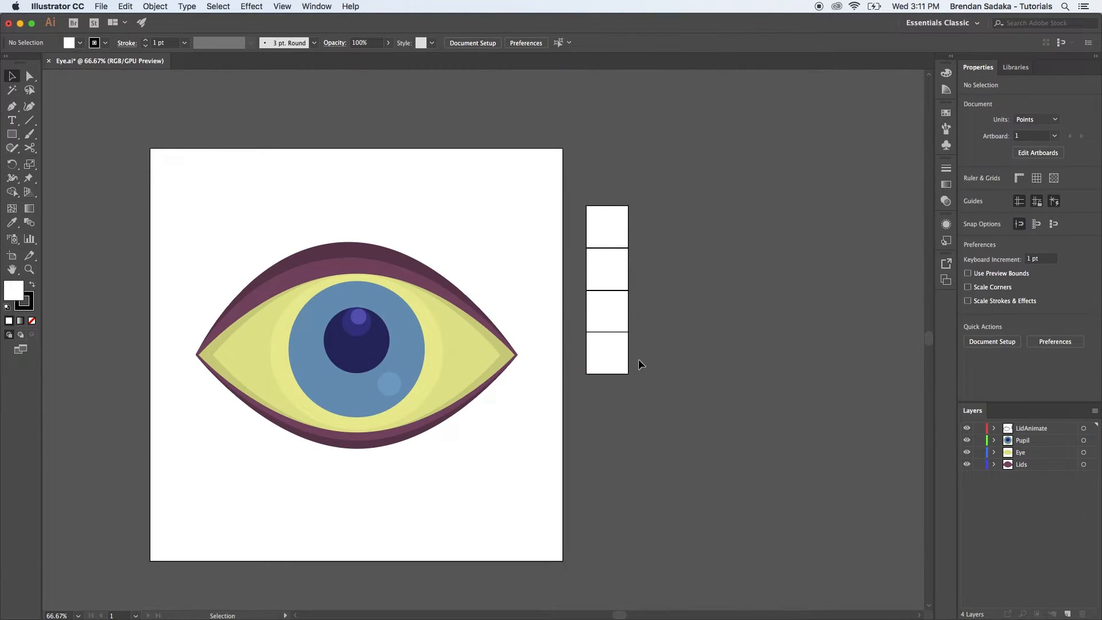
# Sample the eyelid's lighter purple onto the first square and the eye's yellow onto the second with the Eyedropper.
pyautogui.click(618, 236)
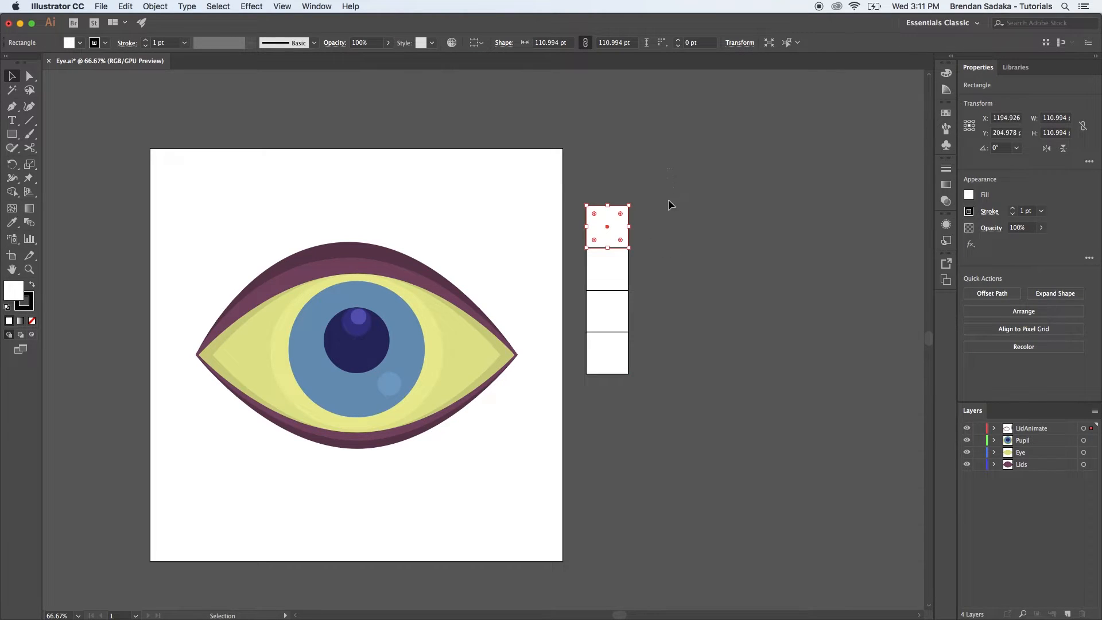
pyautogui.press('i')
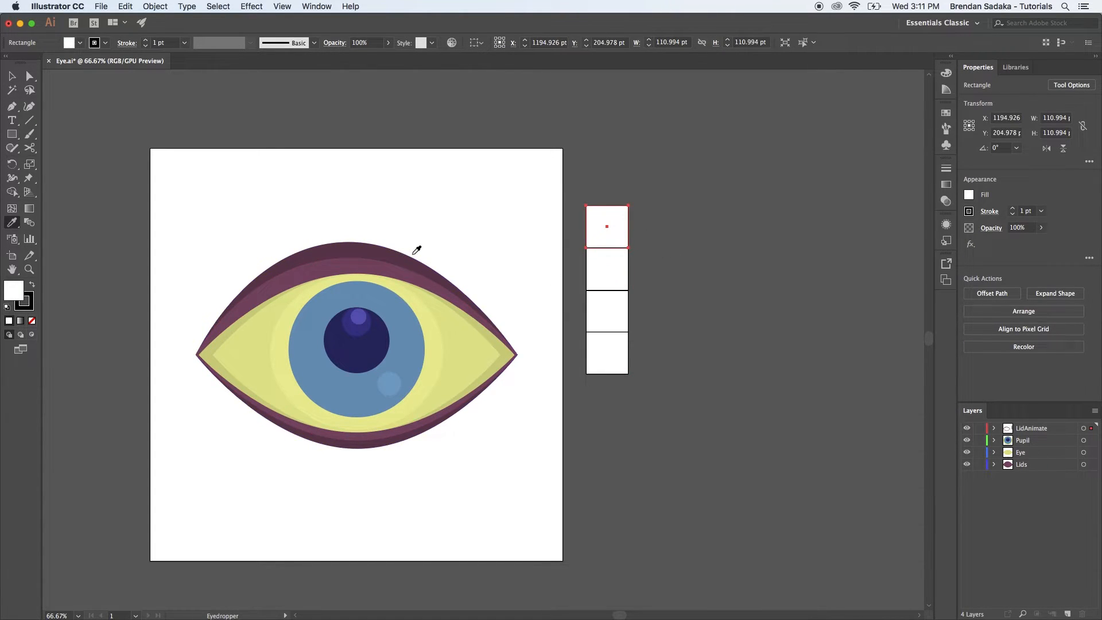
pyautogui.click(362, 261)
pyautogui.press('v')
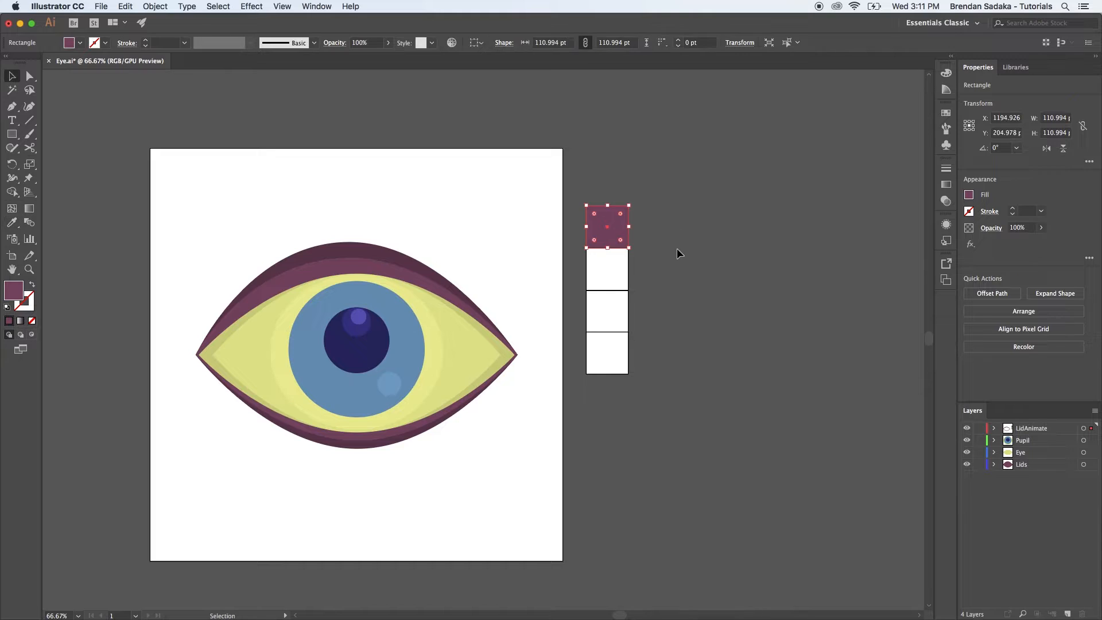
pyautogui.click(609, 275)
pyautogui.press('i')
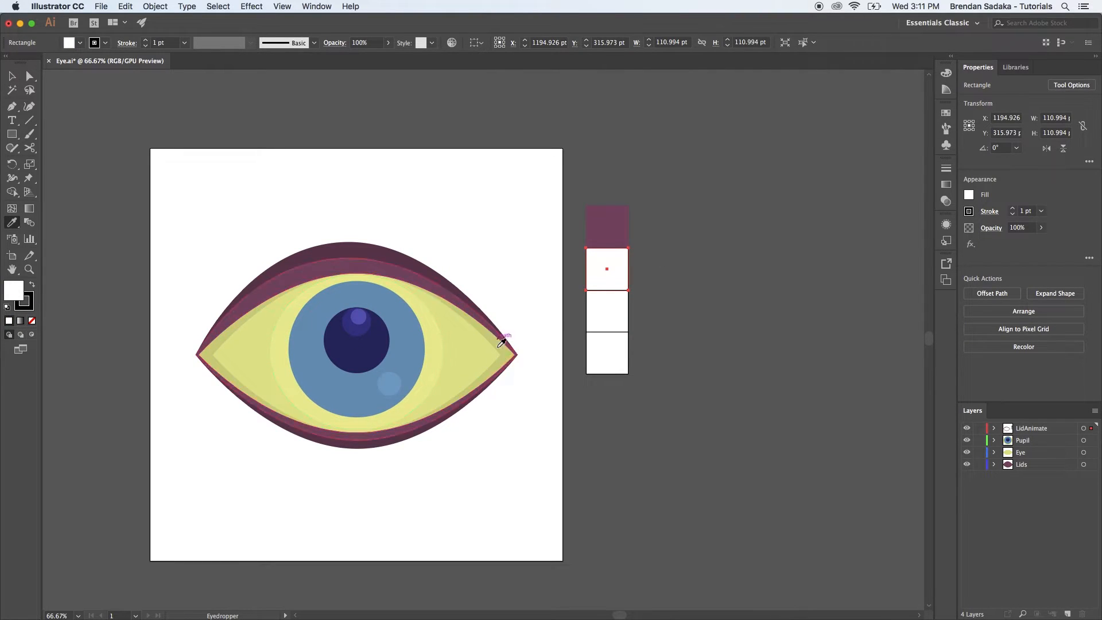
pyautogui.click(467, 333)
pyautogui.press('v')
# Sample the iris blue onto the third square and the pupil's dark blue onto the fourth with the Eyedropper.
pyautogui.click(607, 313)
pyautogui.press('i')
pyautogui.click(405, 351)
pyautogui.press('v')
pyautogui.click(614, 359)
pyautogui.press('i')
pyautogui.click(370, 351)
pyautogui.press('v')
pyautogui.click(701, 310)
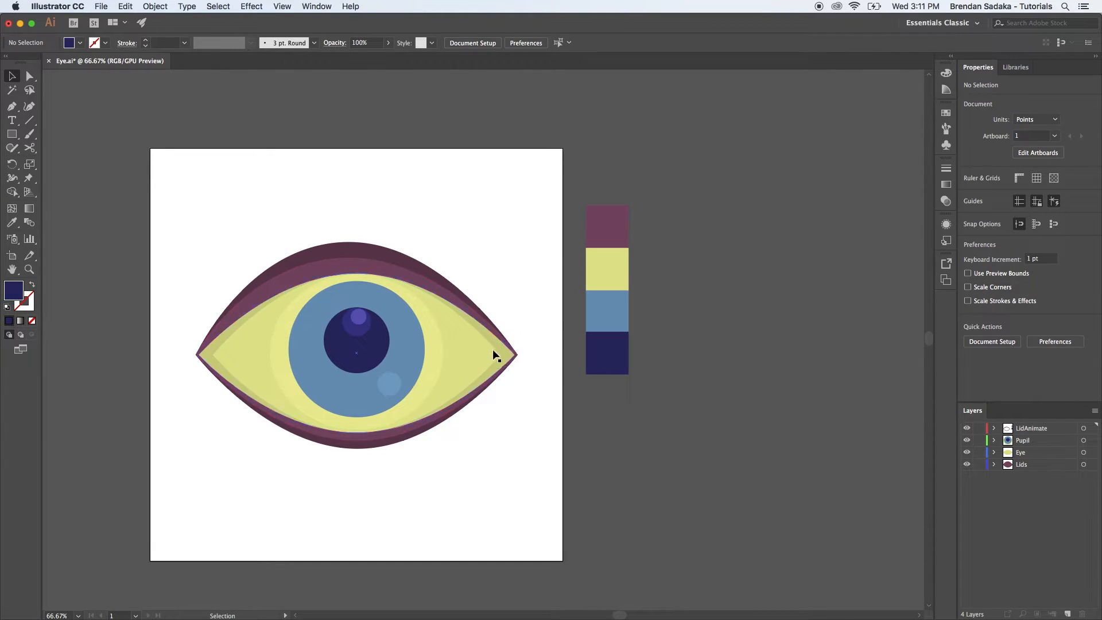
# Select all four colour swatch squares and group them.
pyautogui.moveTo(657, 172); pyautogui.dragTo(606, 402)
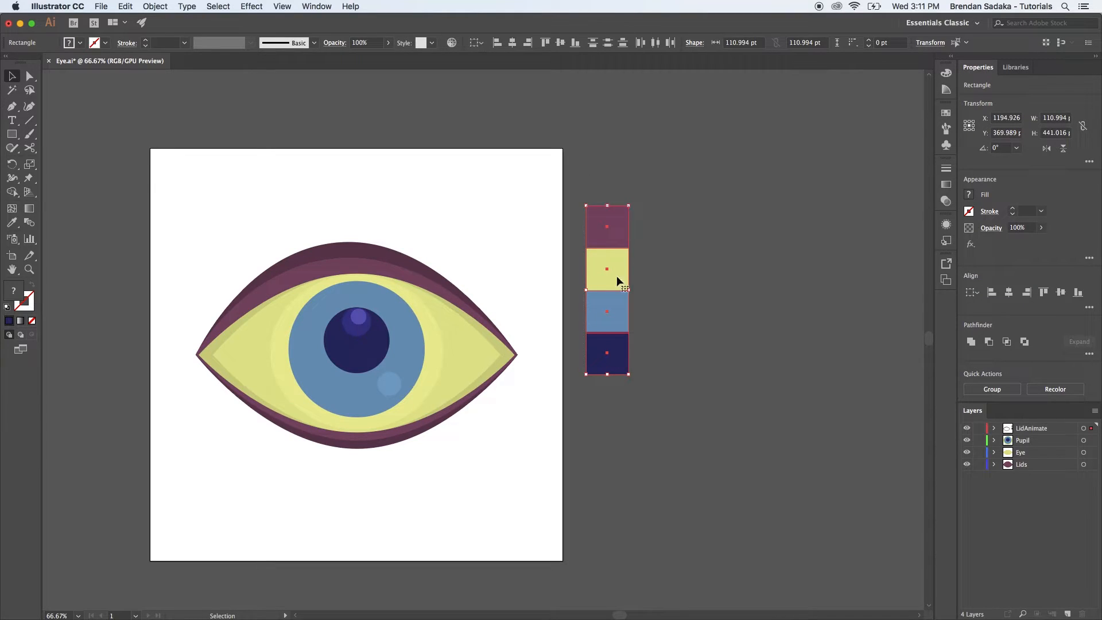
pyautogui.press('super+g')
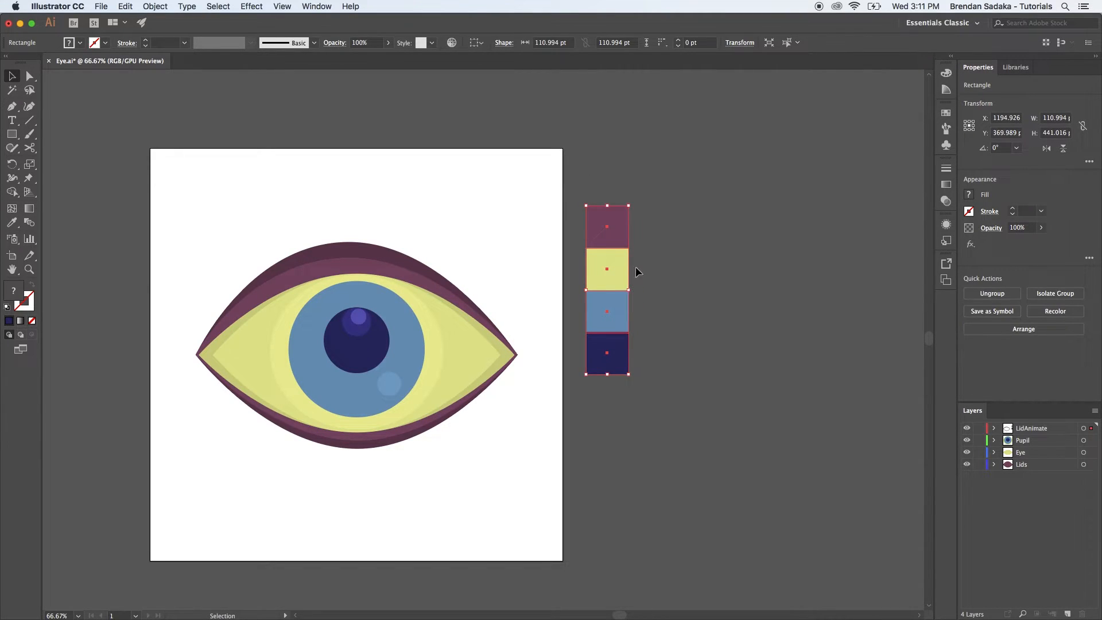
pyautogui.click(696, 168)
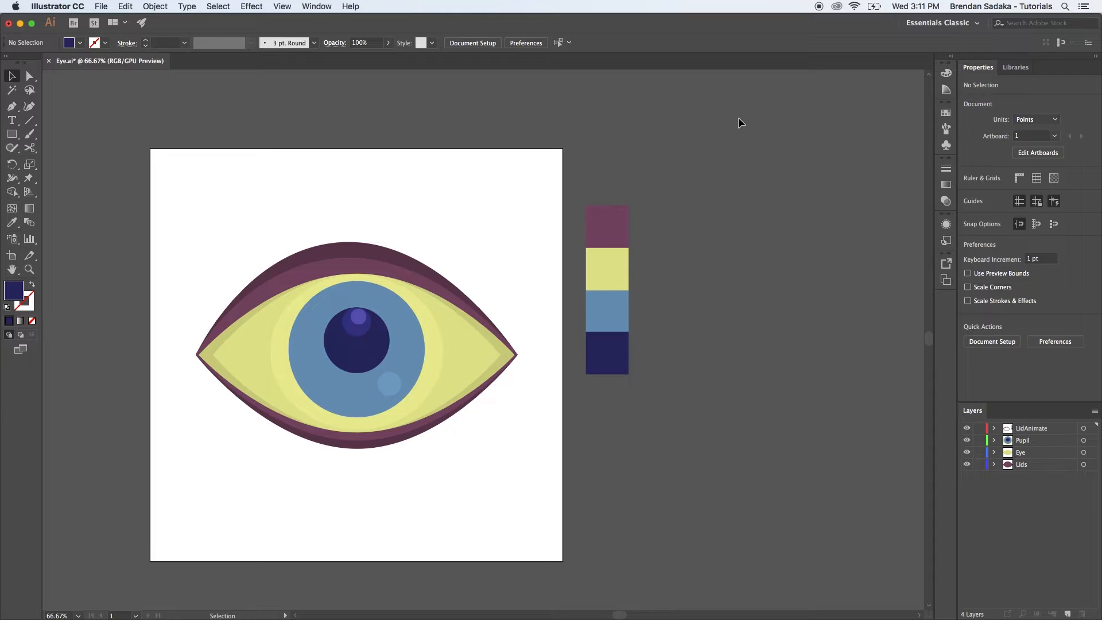
# Create a new Art & Illustration document measuring 1080 by 1080 pt and view it at 100%.
pyautogui.press('super+Tab')
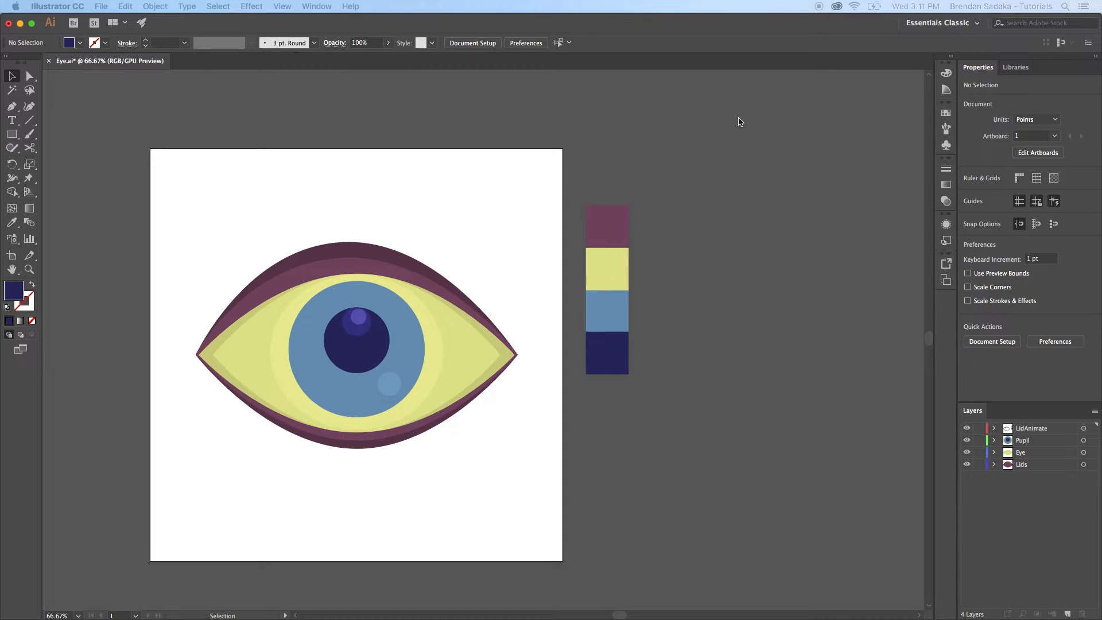
pyautogui.press('super+n')
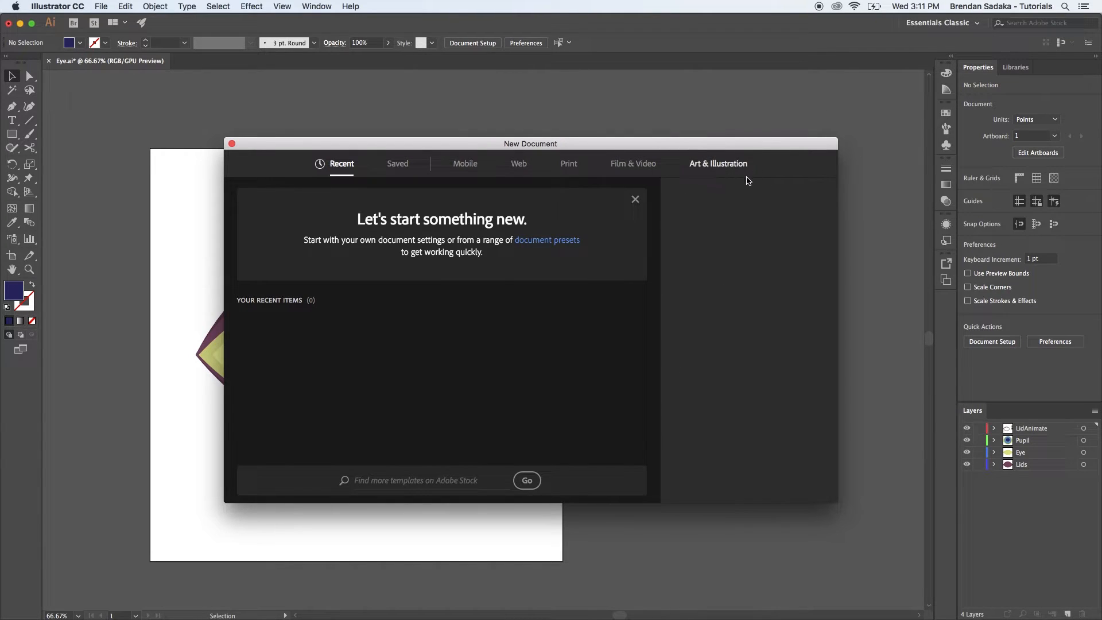
pyautogui.click(741, 164)
pyautogui.press('Tab')
pyautogui.write('1080')
pyautogui.press('Tab')
pyautogui.write('1')
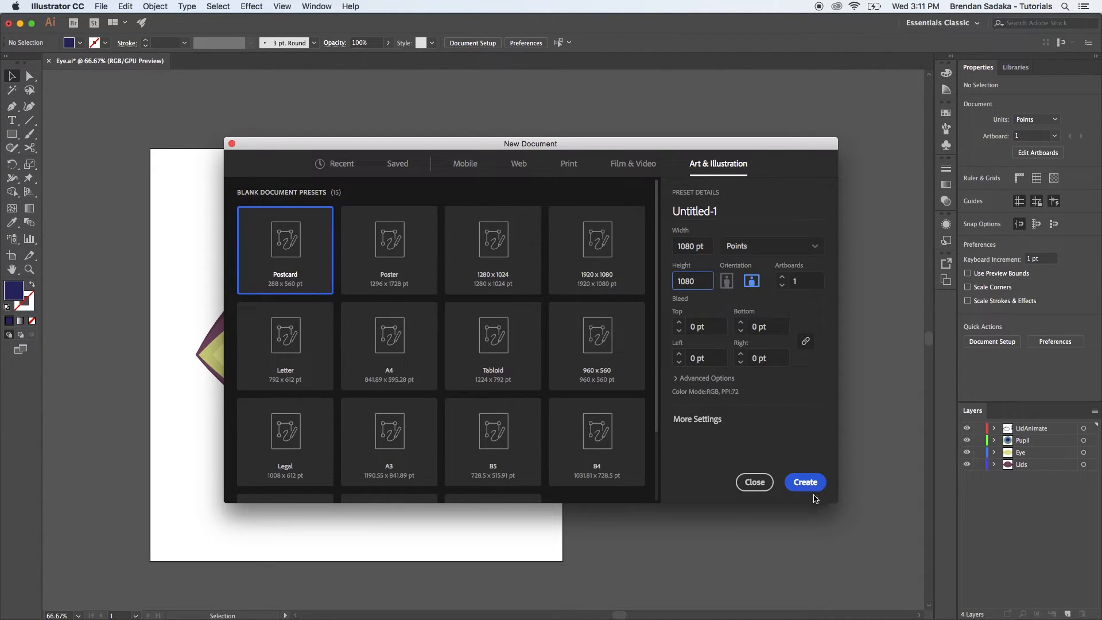
pyautogui.click(815, 485)
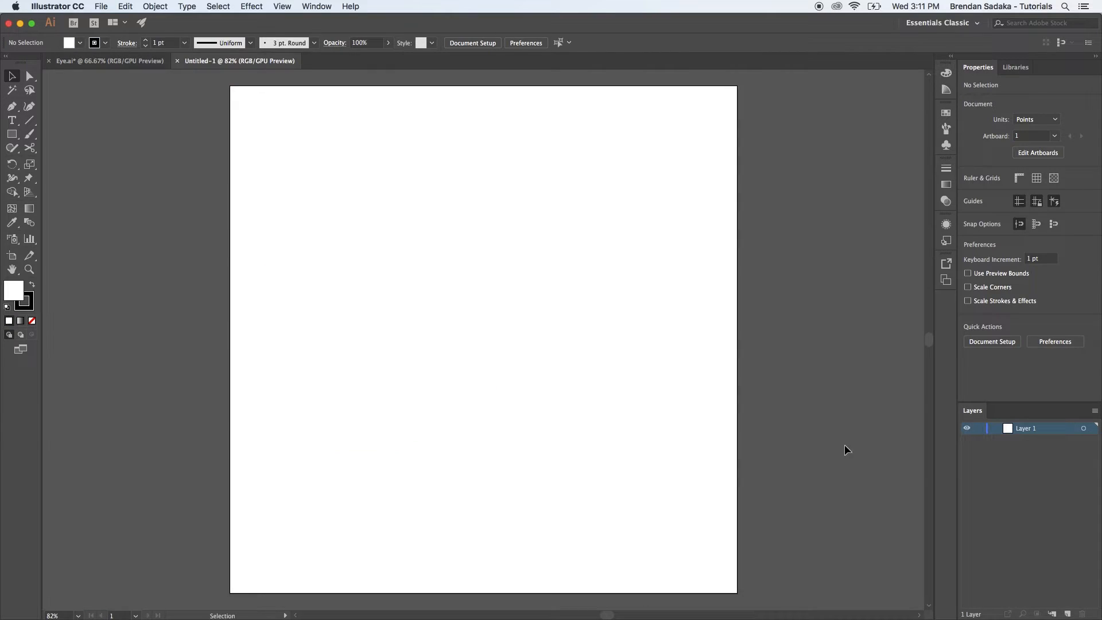
pyautogui.press('super+1')
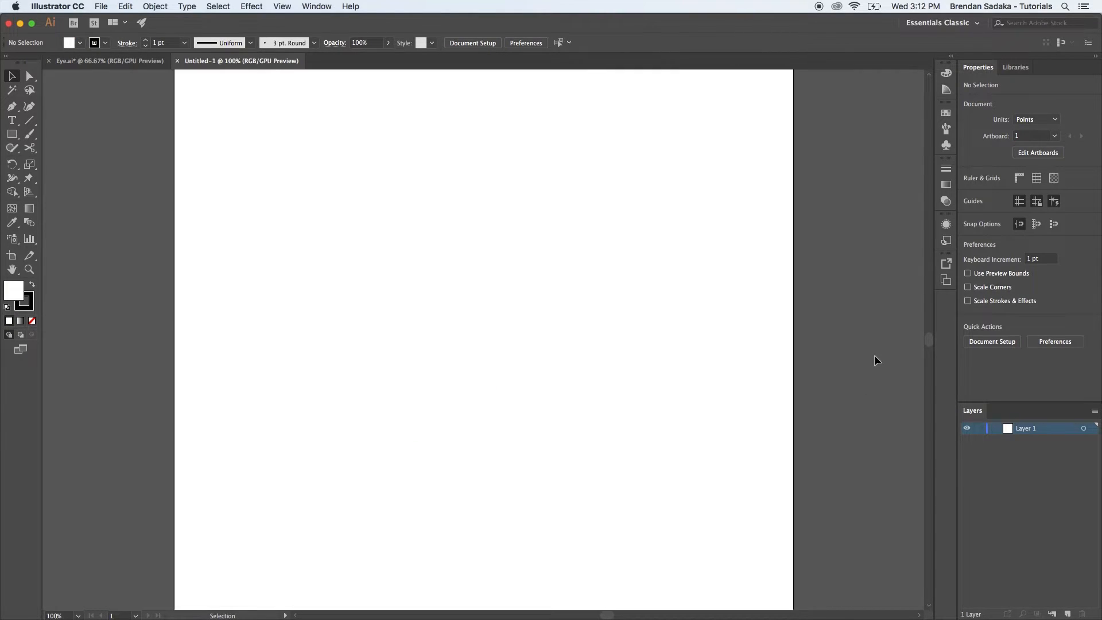
# Paste the four-swatch group into the new document and rename its layer Colour Palette.
pyautogui.press('super+0')
pyautogui.press('super+v')
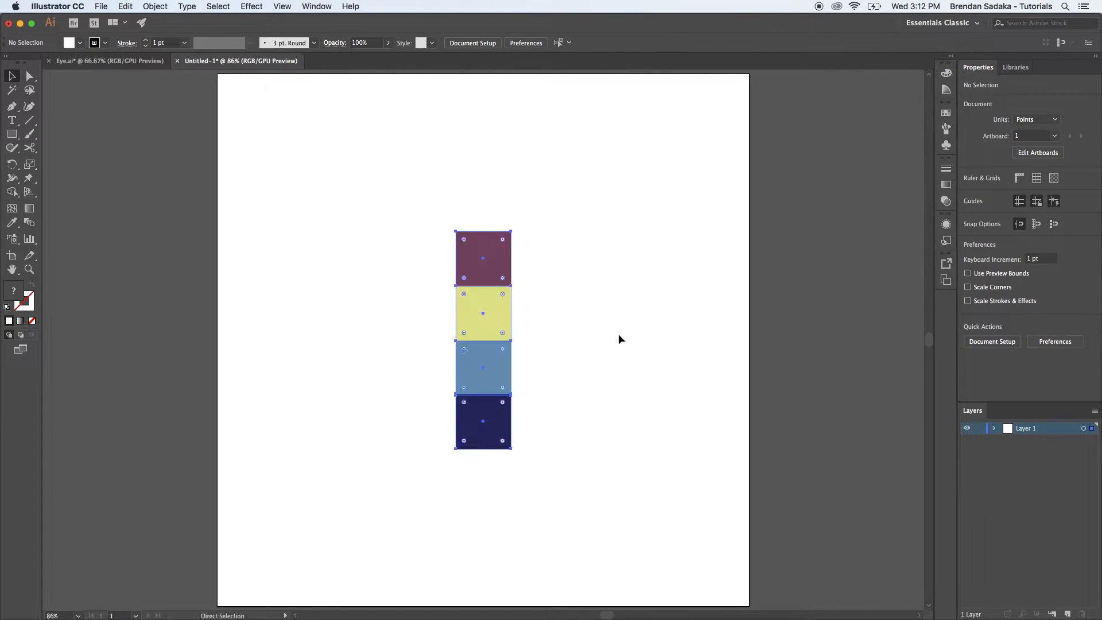
pyautogui.doubleClick(1027, 429)
pyautogui.write('Colour Palette')
pyautogui.press('Return')
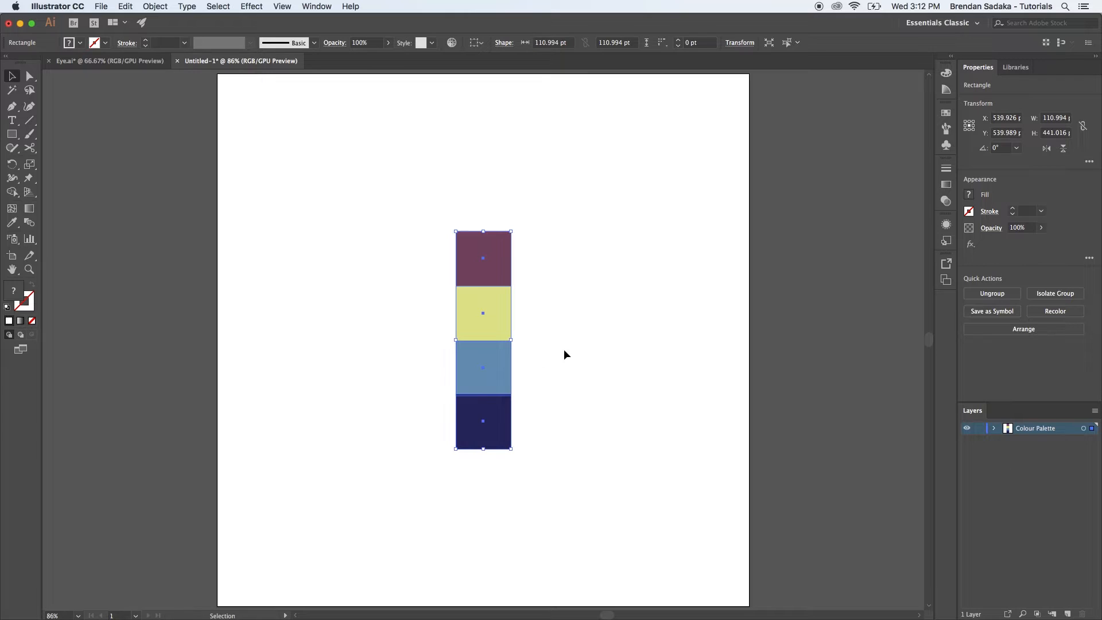
# Move the swatch group off the artboard to its left, and add a new layer above the locked Colour Palette layer.
pyautogui.moveTo(488, 321); pyautogui.dragTo(168, 278)
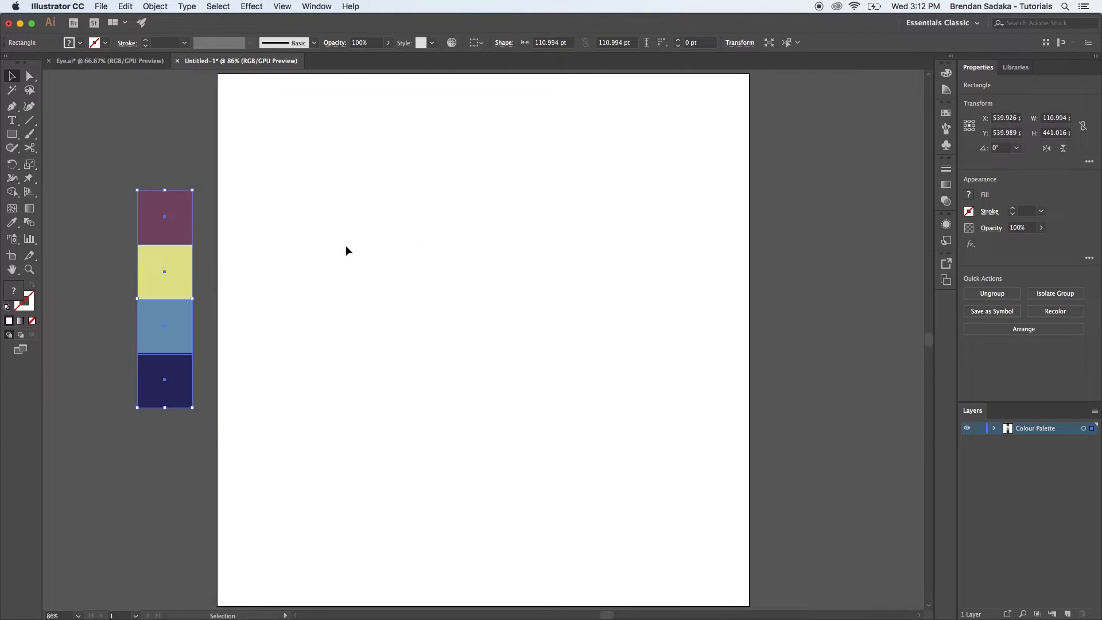
pyautogui.click(340, 249)
pyautogui.press('super+minus')
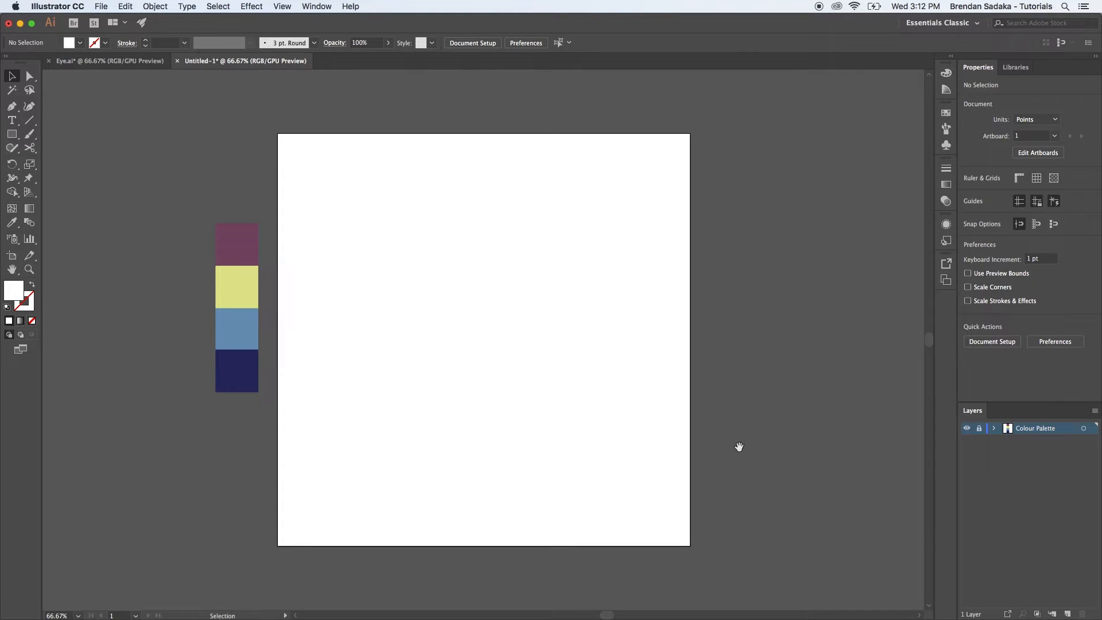
pyautogui.moveTo(758, 444); pyautogui.dragTo(736, 446)
pyautogui.click(1067, 614)
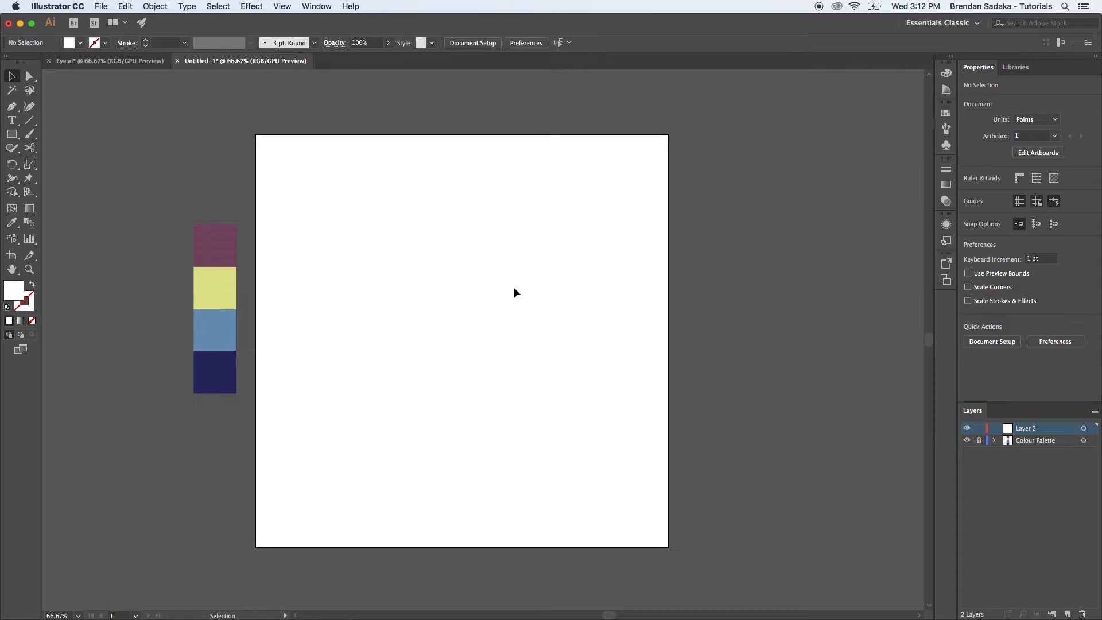
# Check the Eye.ai reference, and detach the shape tools into a floating palette in the new document.
pyautogui.click(109, 61)
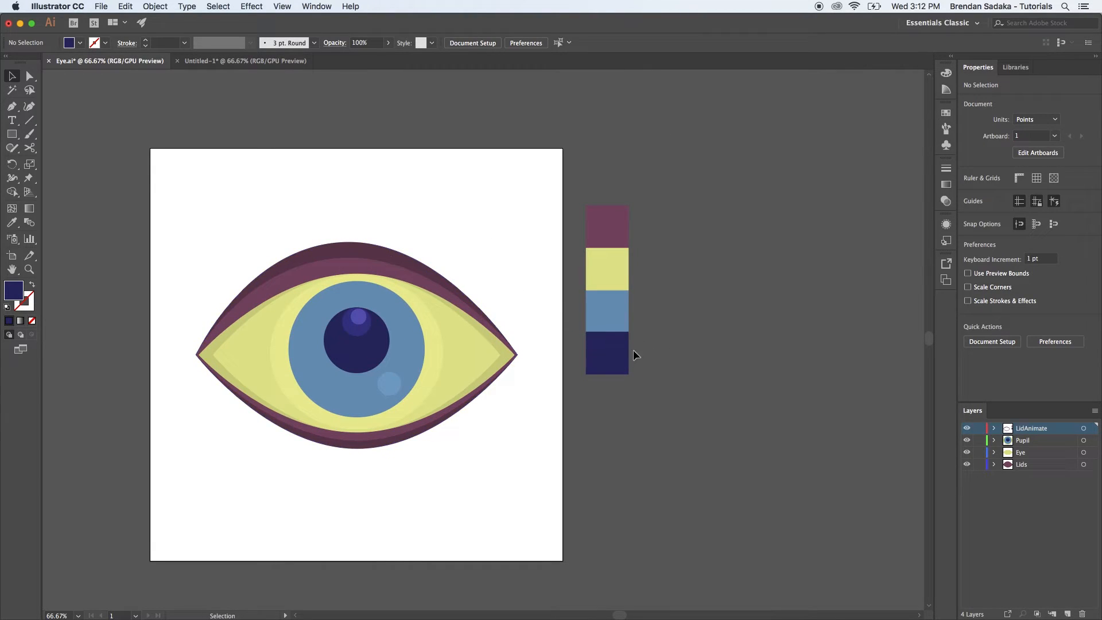
pyautogui.click(230, 62)
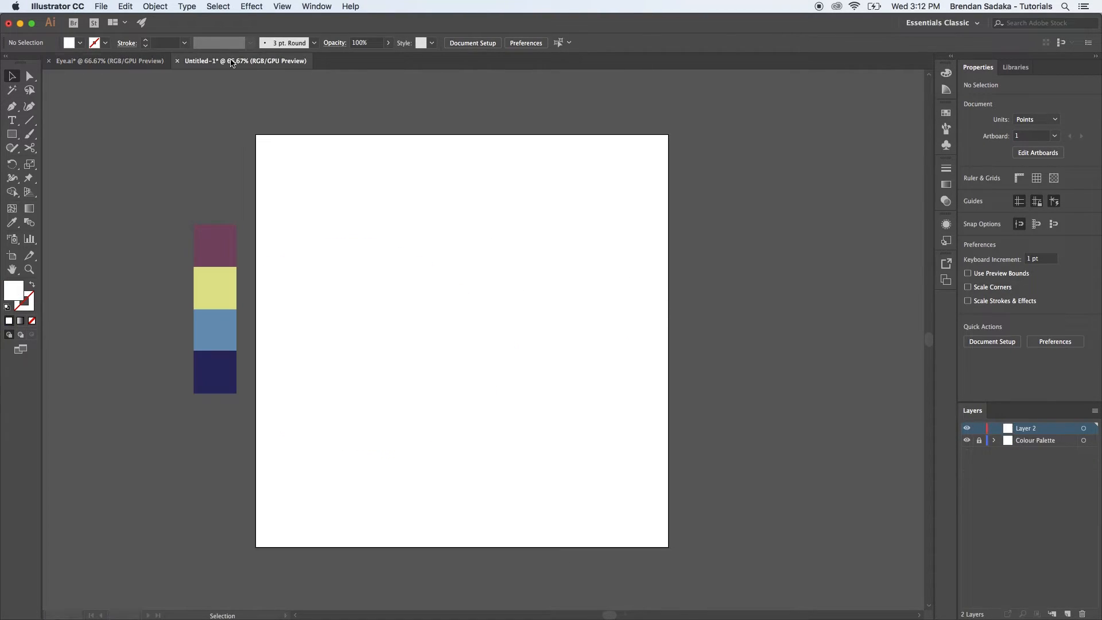
pyautogui.click(12, 133)
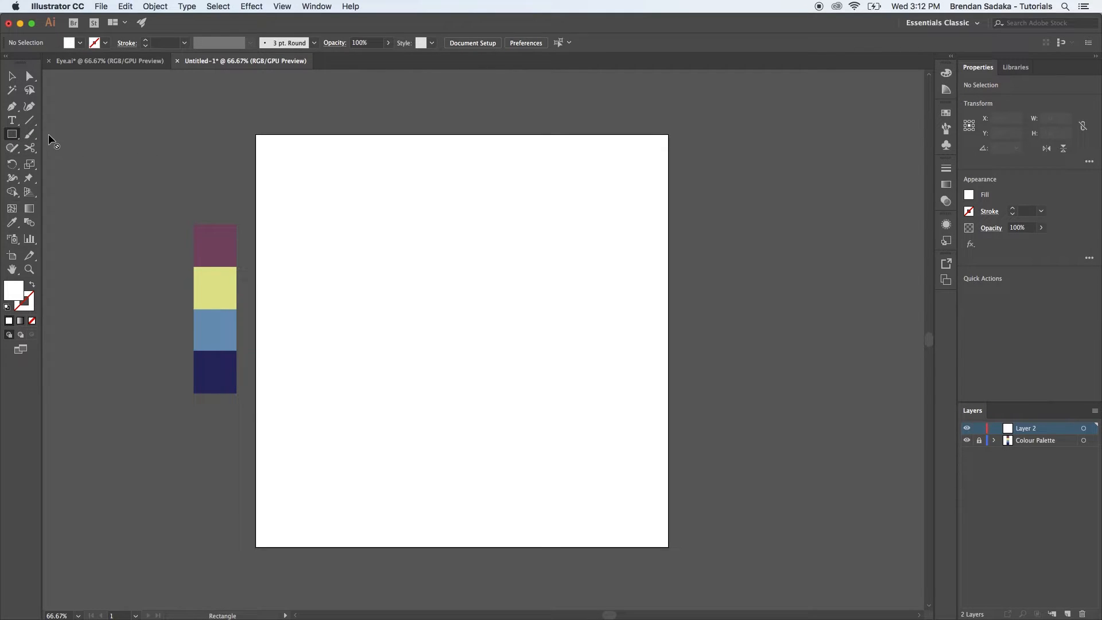
pyautogui.moveTo(12, 135); pyautogui.dragTo(143, 183)
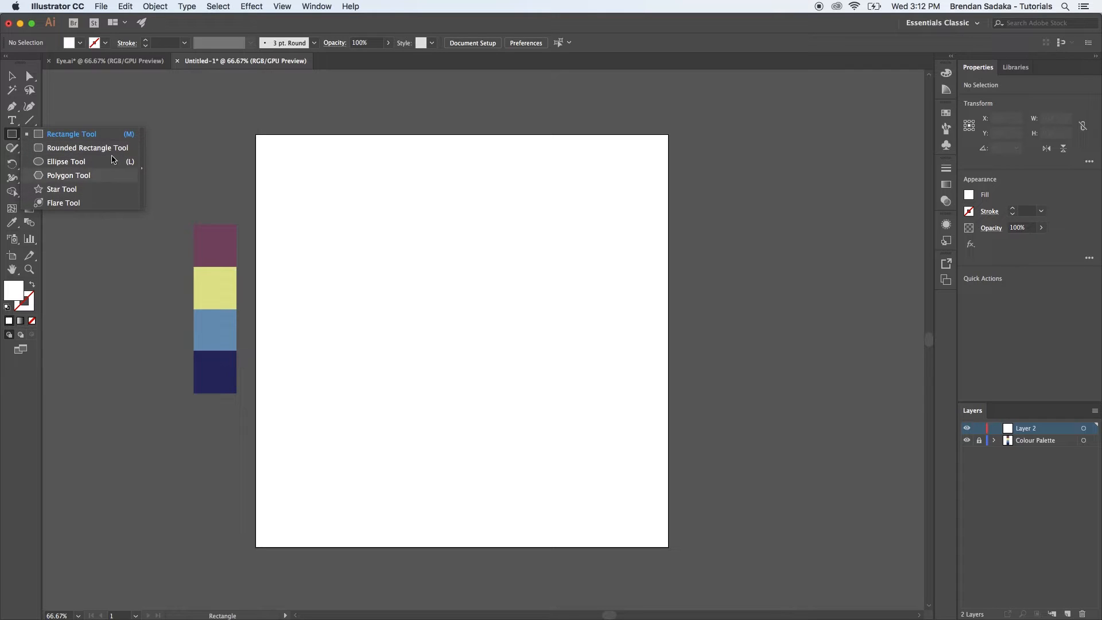
pyautogui.click(143, 172)
pyautogui.moveTo(79, 137); pyautogui.dragTo(122, 97)
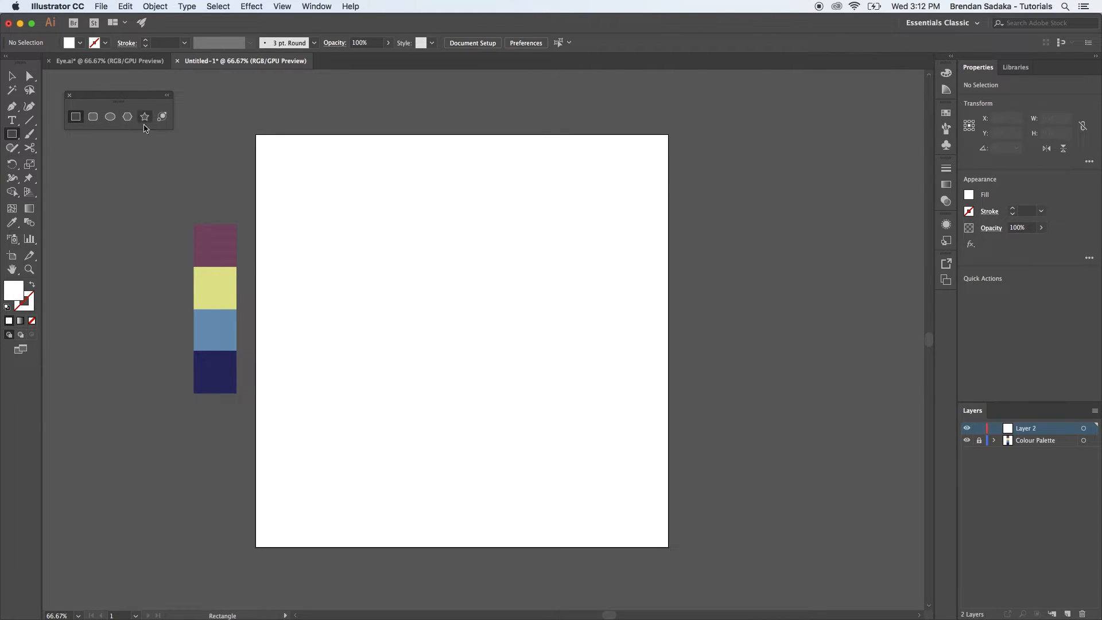
# Draw an ellipse about 732 by 495 pt across the middle of the artboard.
pyautogui.click(112, 118)
pyautogui.moveTo(322, 266); pyautogui.dragTo(602, 455)
pyautogui.press('v')
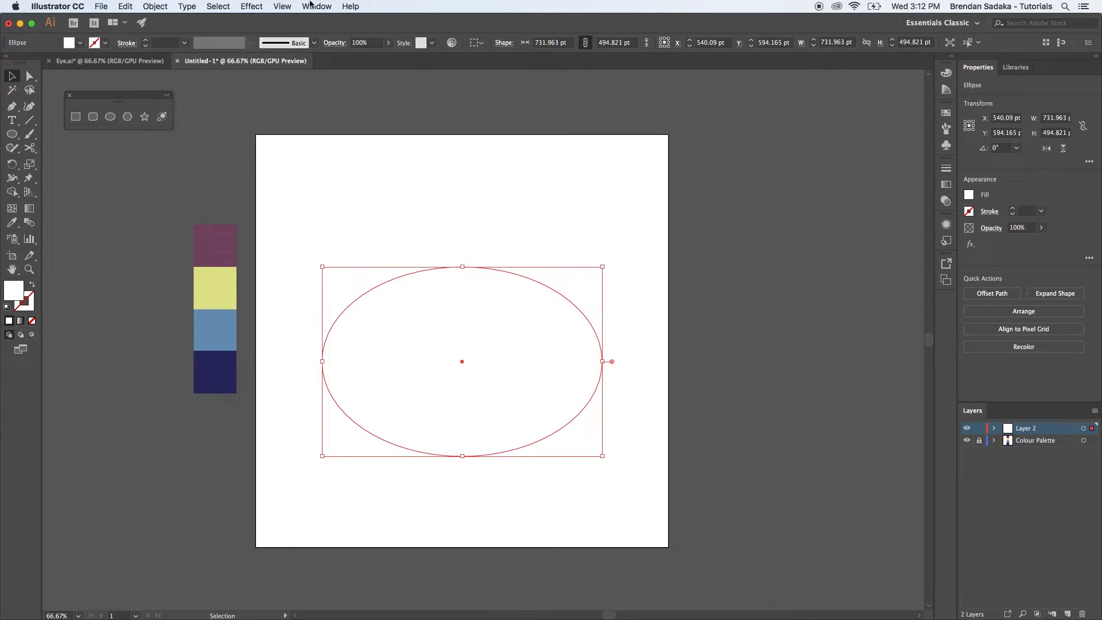
# Display the Align panel beside the artboard with its full options shown.
pyautogui.click(313, 7)
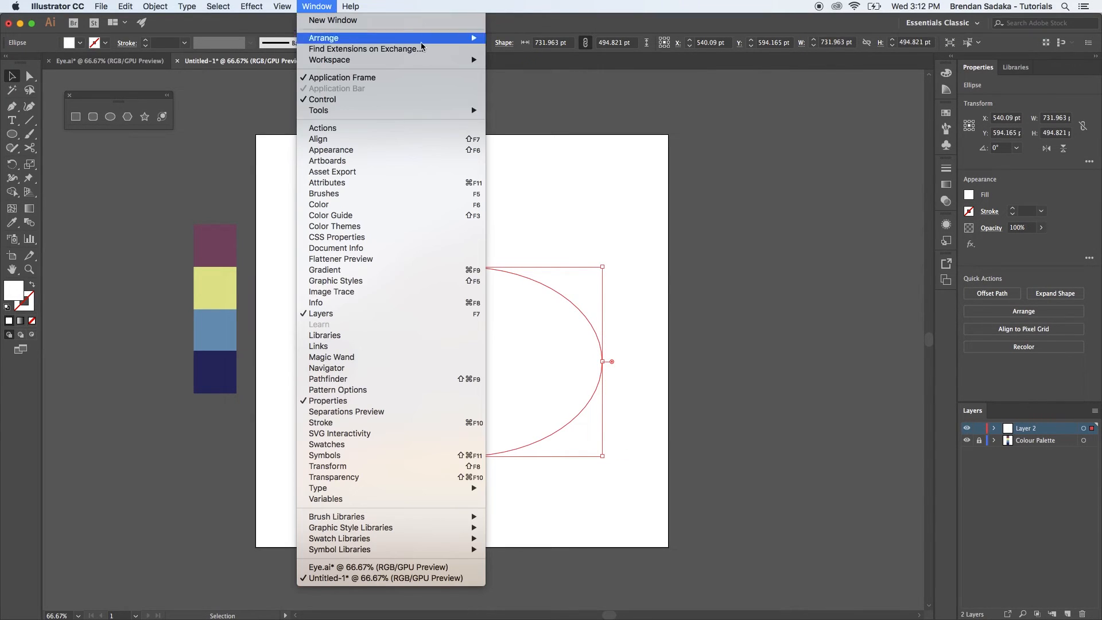
pyautogui.click(409, 138)
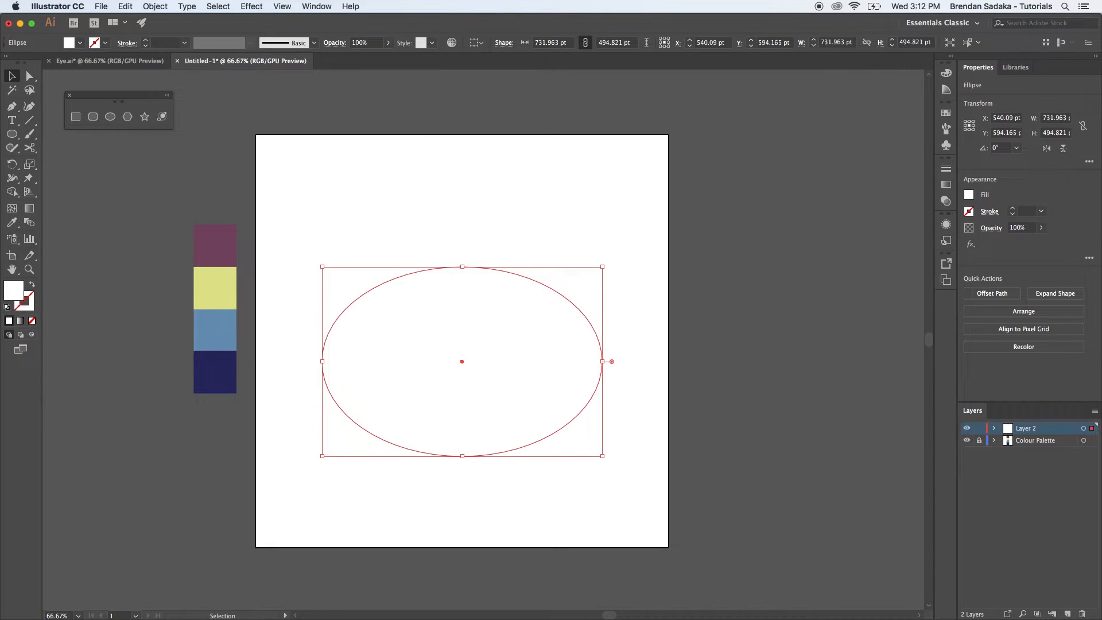
pyautogui.moveTo(342, 90); pyautogui.dragTo(856, 151)
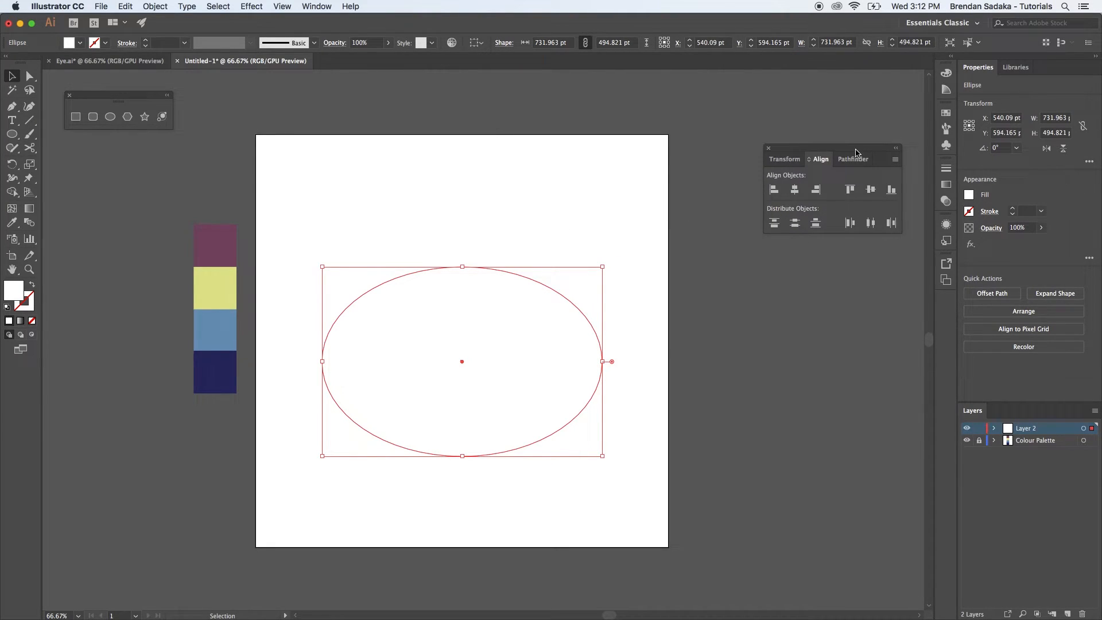
pyautogui.click(896, 148)
pyautogui.click(817, 148)
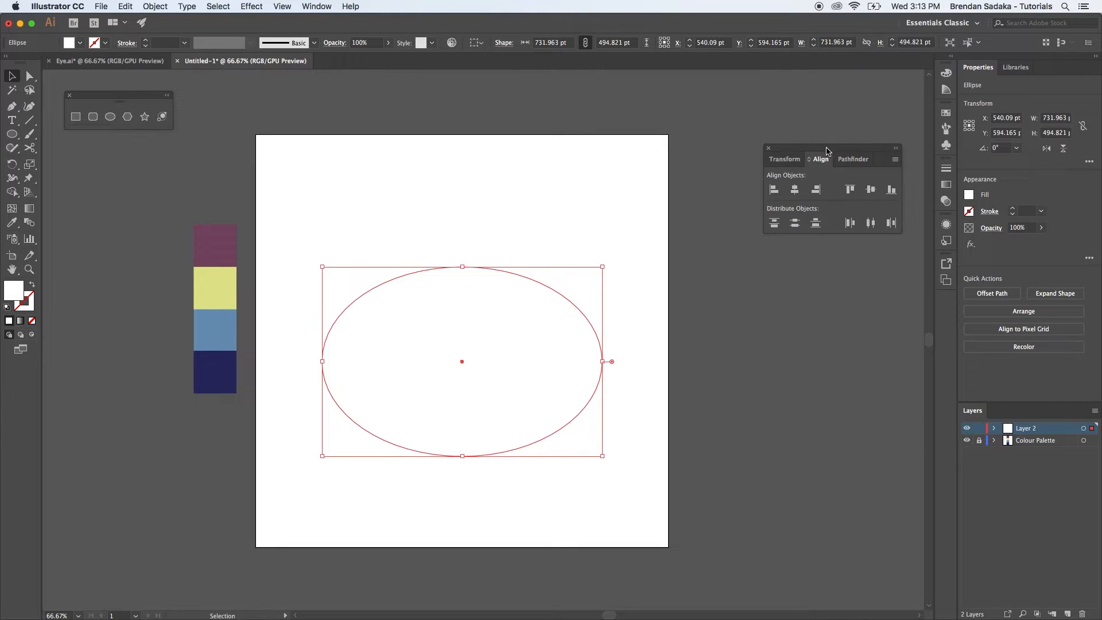
pyautogui.click(896, 160)
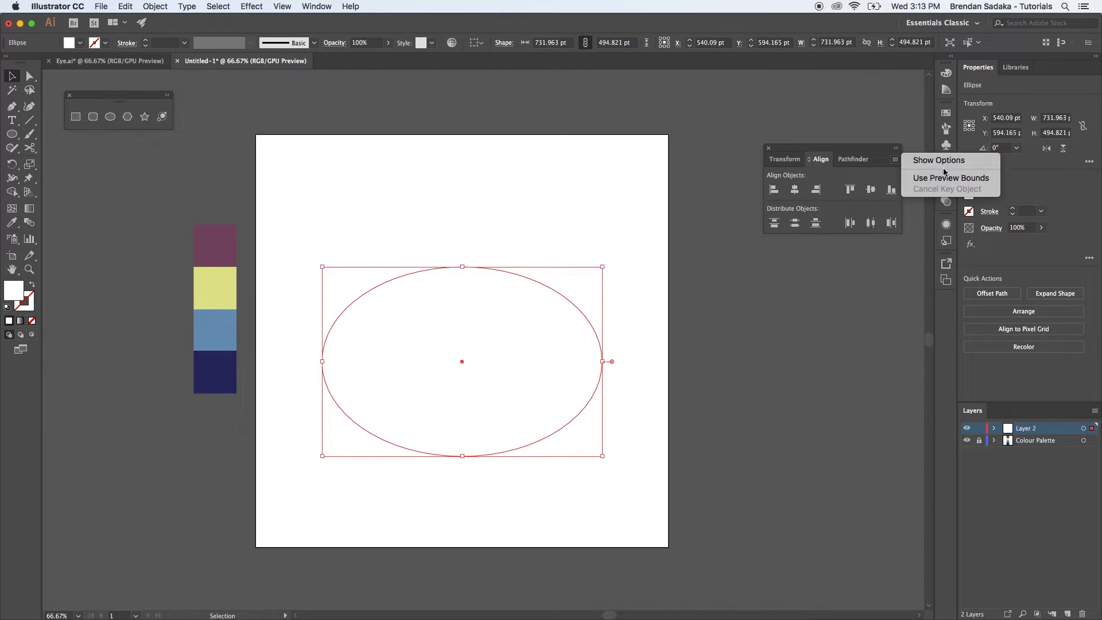
pyautogui.click(944, 166)
# Set alignment to the artboard and centre the ellipse on it, leaving the ellipse selected.
pyautogui.click(884, 256)
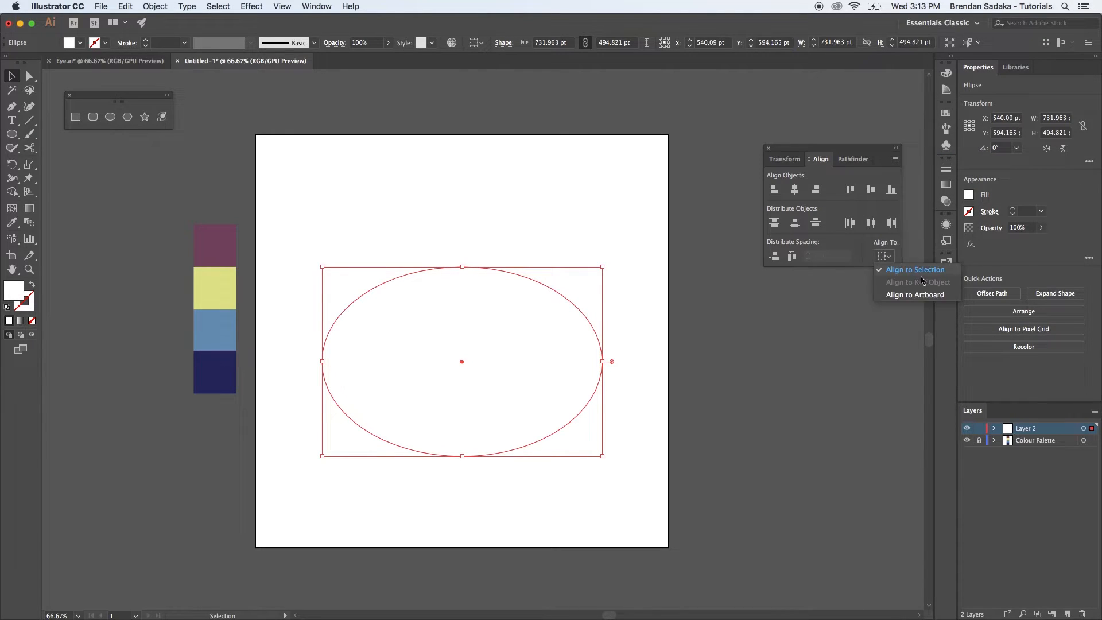
pyautogui.click(929, 295)
pyautogui.click(871, 190)
pyautogui.click(659, 346)
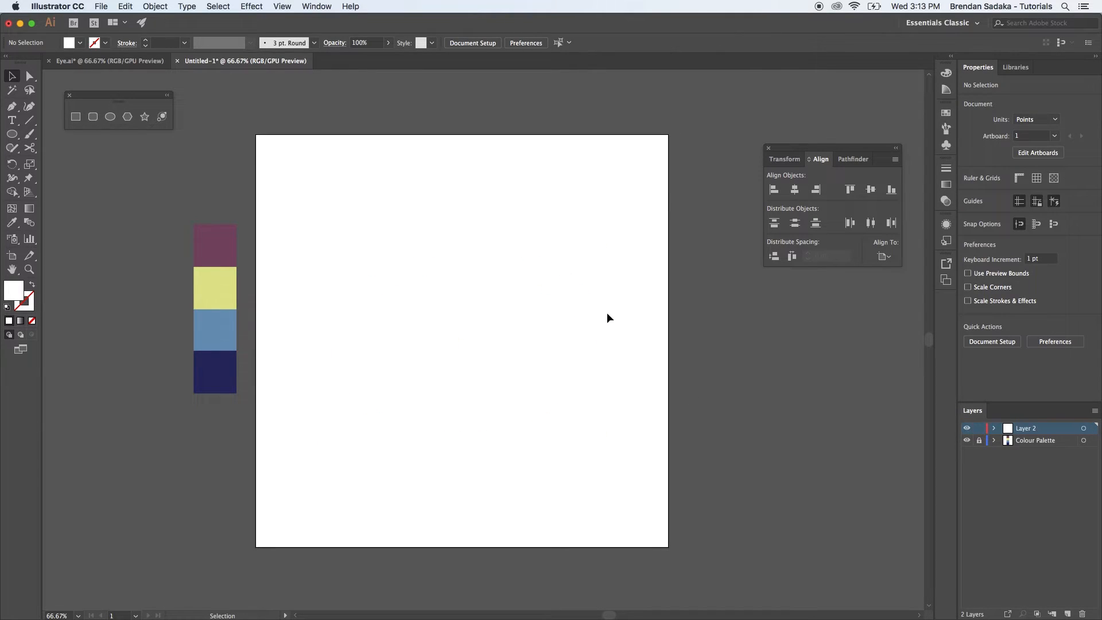
pyautogui.click(589, 347)
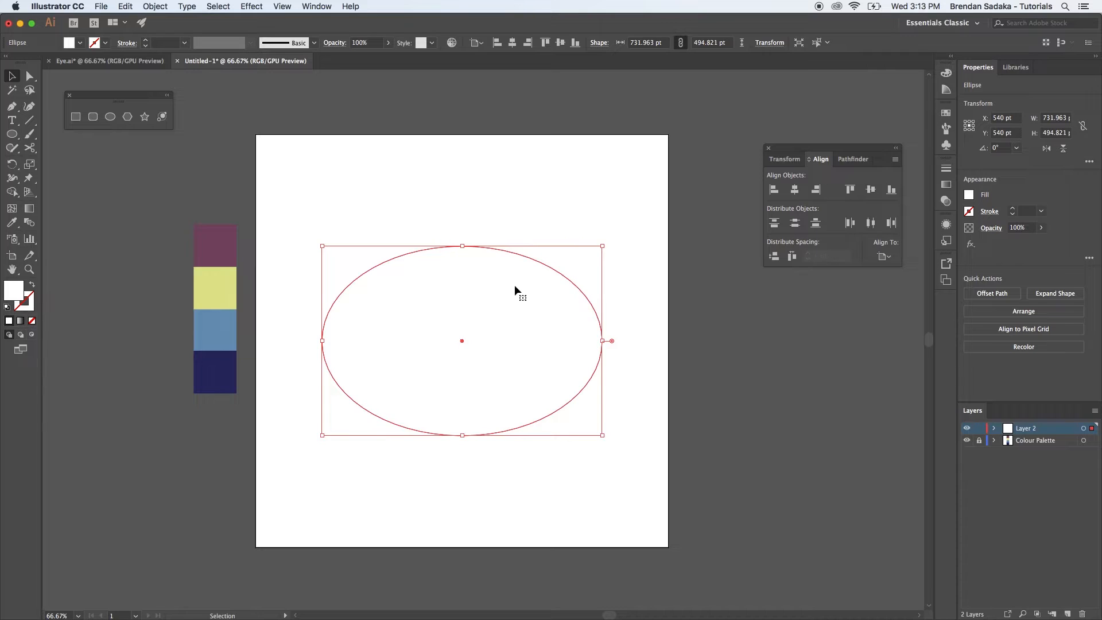
# In Eye.ai, hide the LidAnimate, Pupil and Eye layers so that only Lids is shown.
pyautogui.click(136, 65)
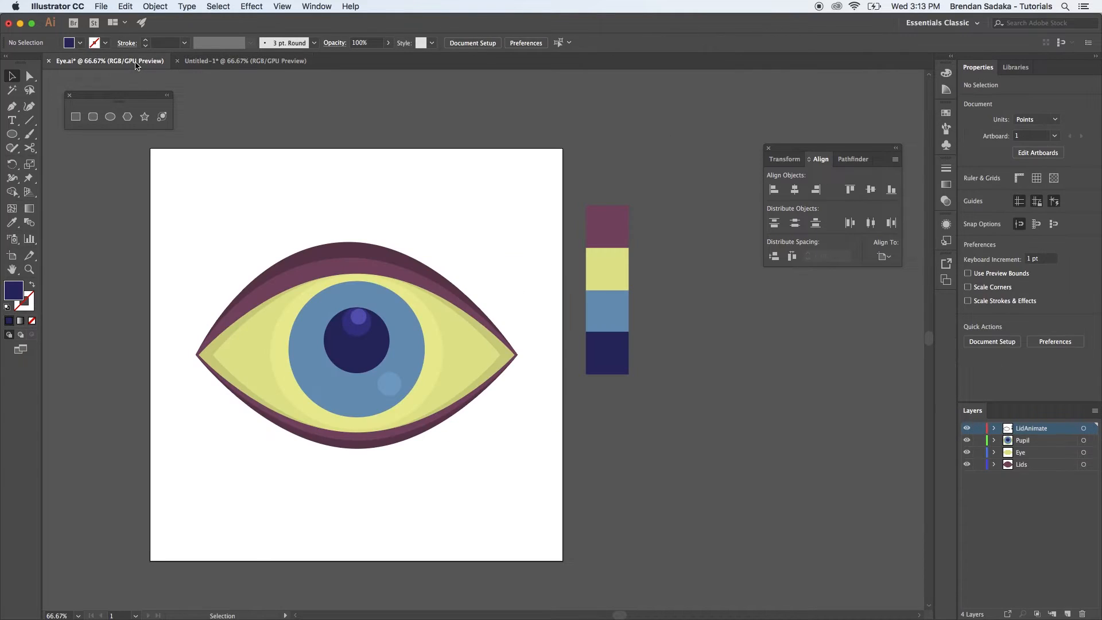
pyautogui.moveTo(966, 453); pyautogui.dragTo(968, 465)
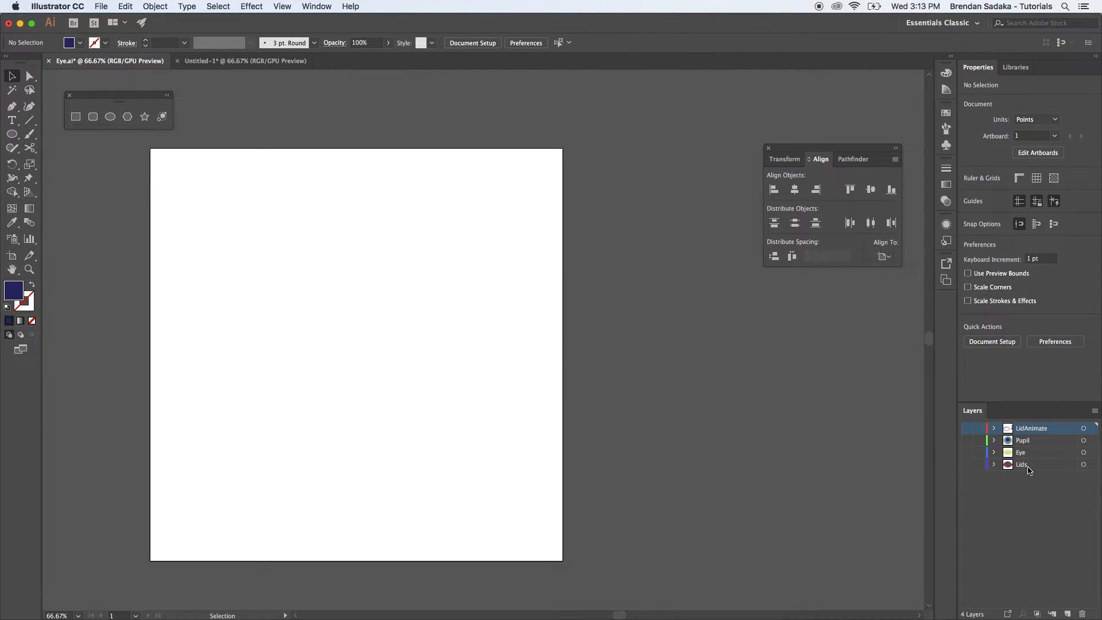
pyautogui.click(967, 465)
# Return to the untitled document and fill the ellipse with the palette's purple using the Eyedropper.
pyautogui.click(245, 61)
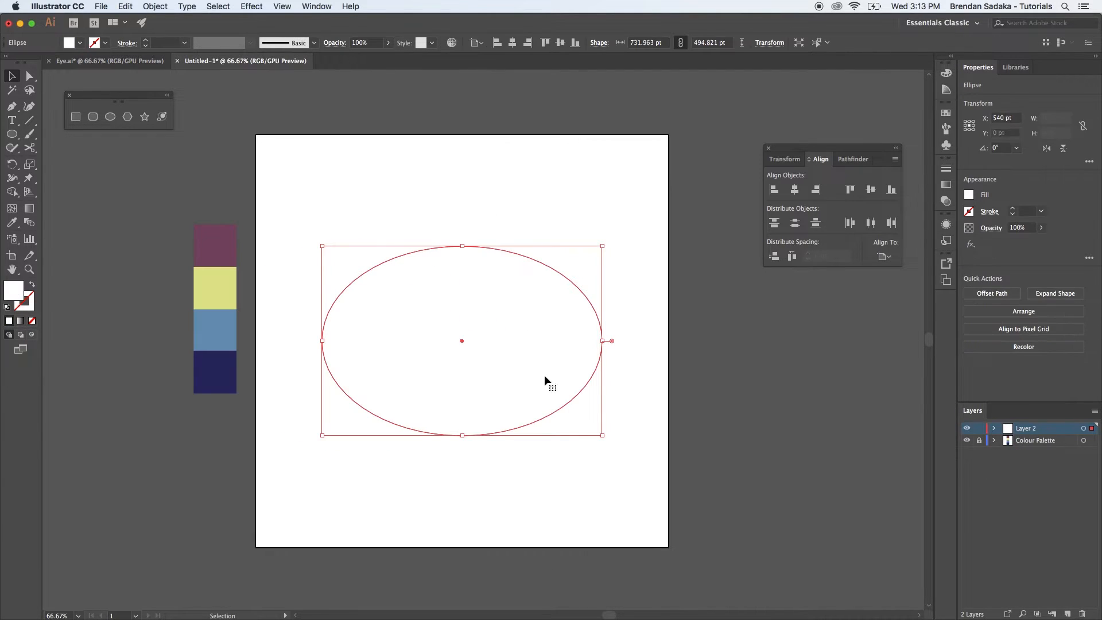
pyautogui.press('i')
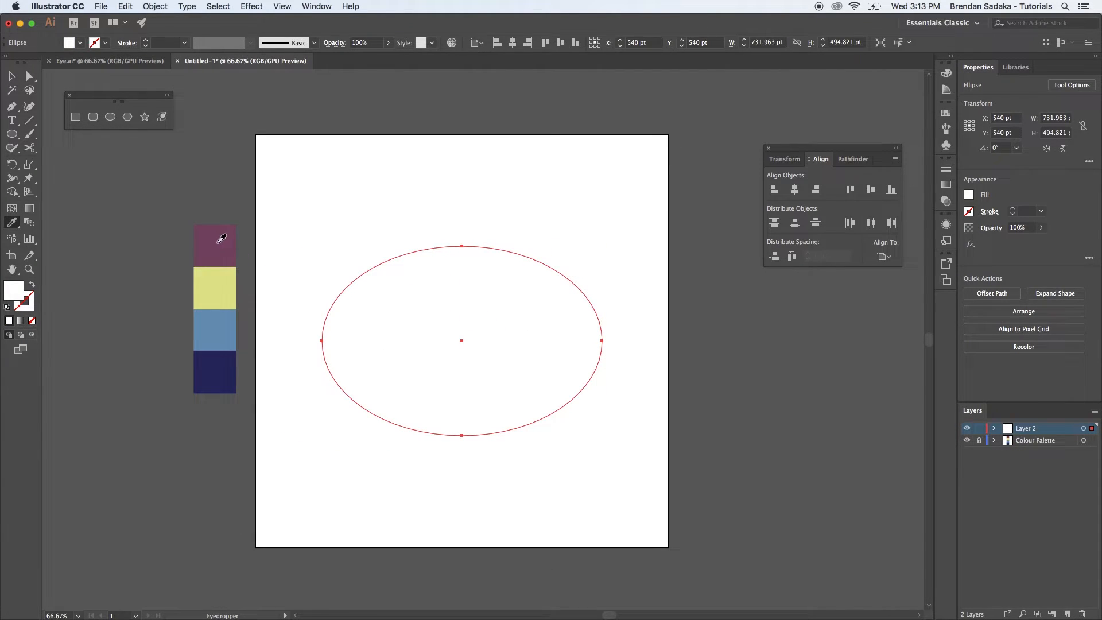
pyautogui.click(222, 237)
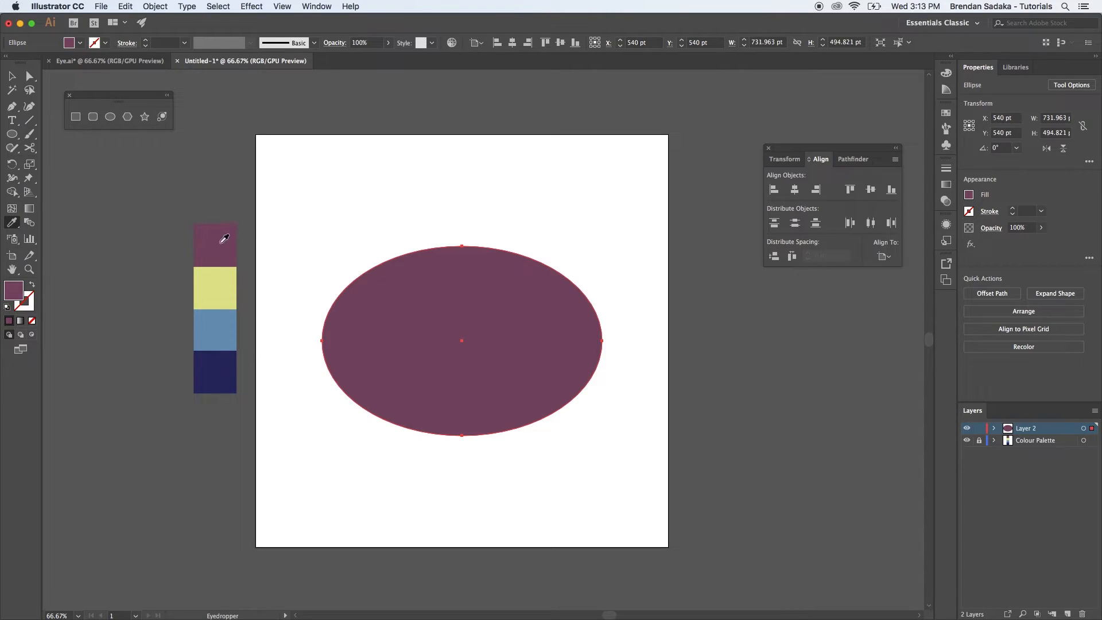
pyautogui.press('v')
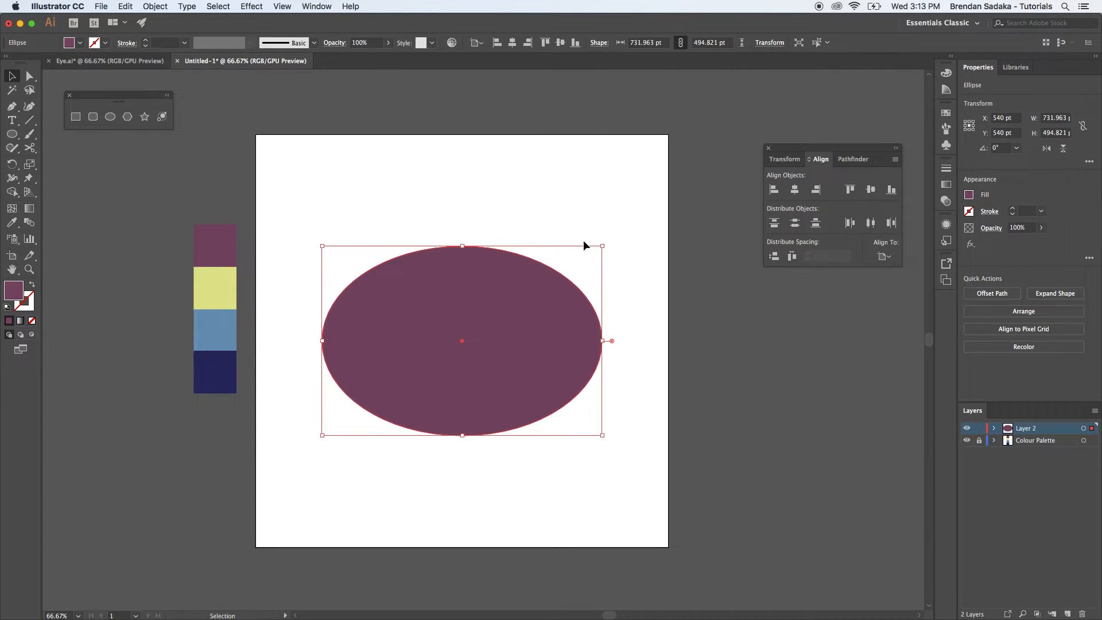
# Convert the ellipse's right and left anchor points to sharp corners with the Anchor Point tool.
pyautogui.press('a')
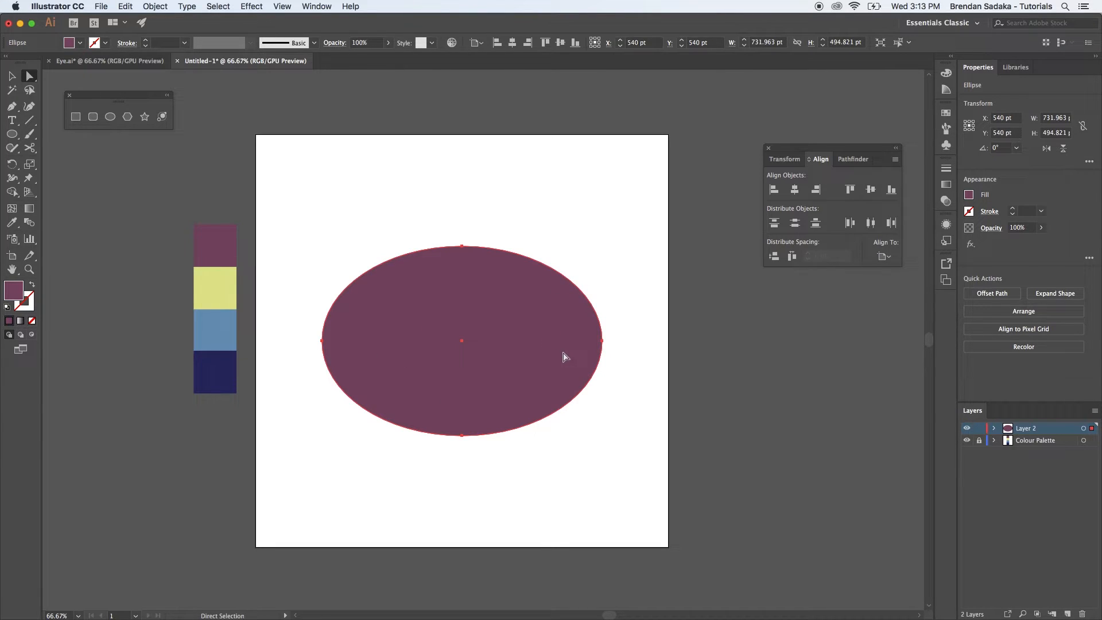
pyautogui.hotkey('shift', 'c')
pyautogui.moveTo(13, 109); pyautogui.dragTo(120, 152)
pyautogui.click(603, 341)
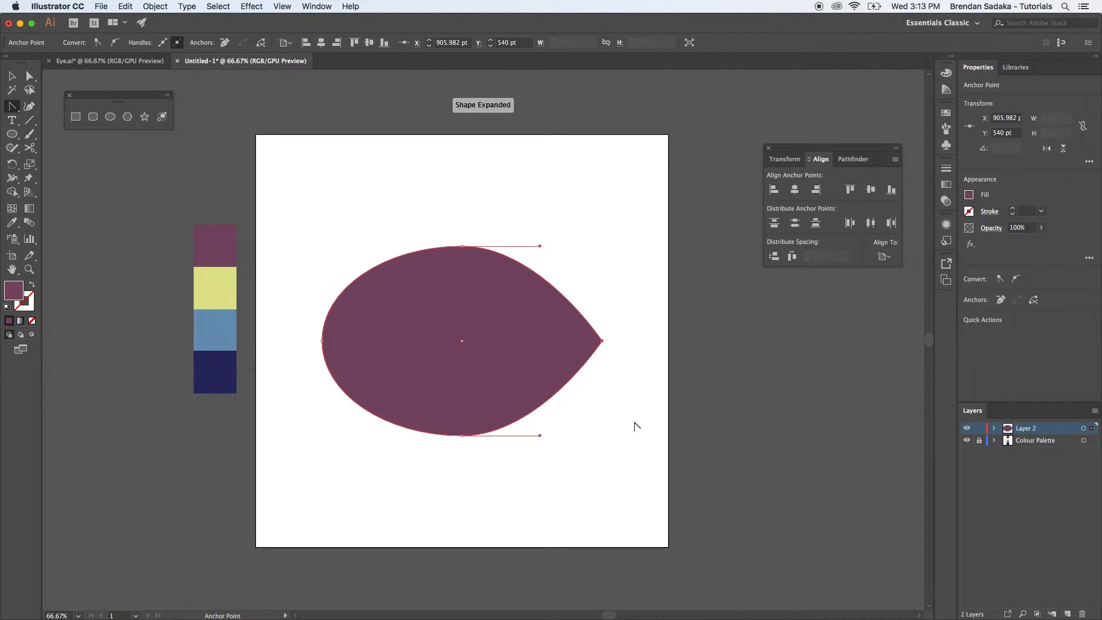
pyautogui.click(322, 341)
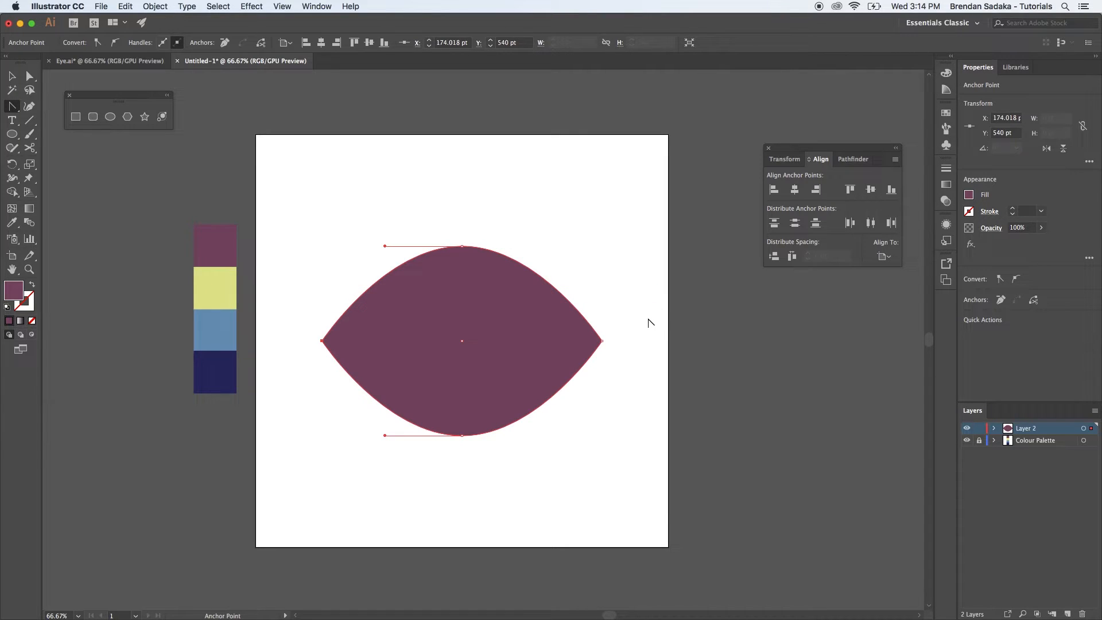
# Try lengthening the top anchor's handles to make the lid's upper curve fuller.
pyautogui.press('a')
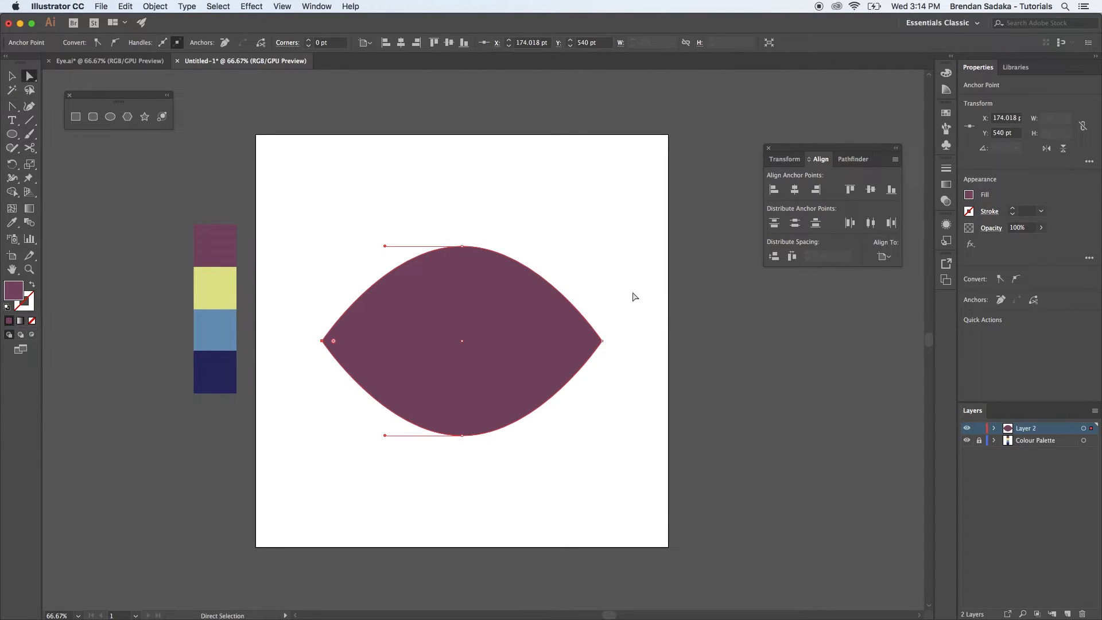
pyautogui.click(462, 246)
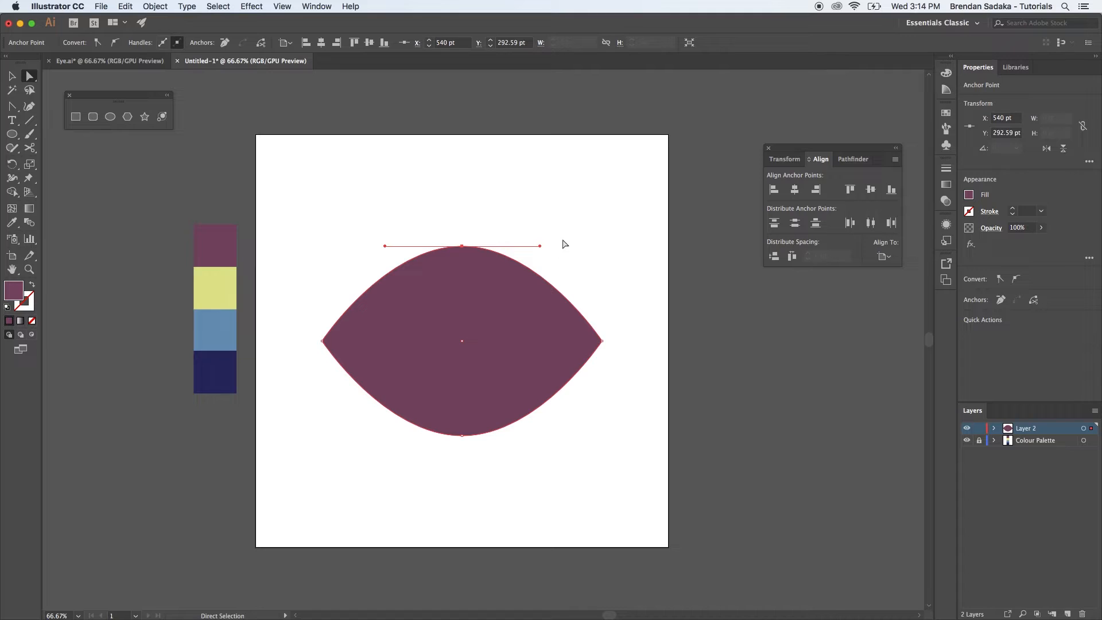
pyautogui.moveTo(541, 247); pyautogui.dragTo(582, 245)
pyautogui.press('super+z')
pyautogui.hotkey('shift', 'c')
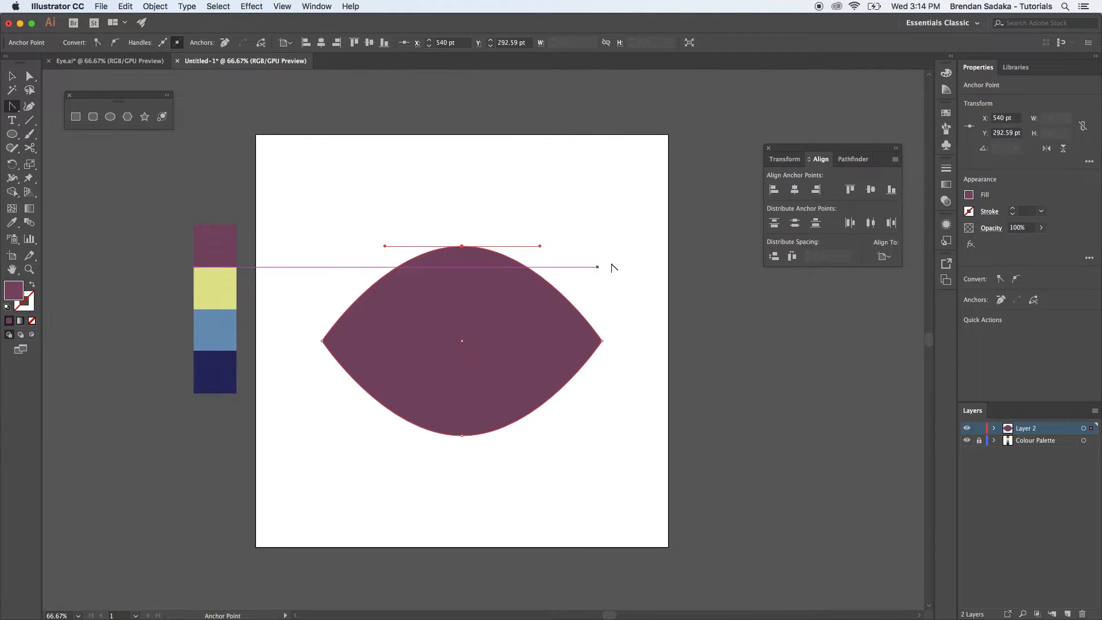
pyautogui.moveTo(462, 246); pyautogui.dragTo(540, 246)
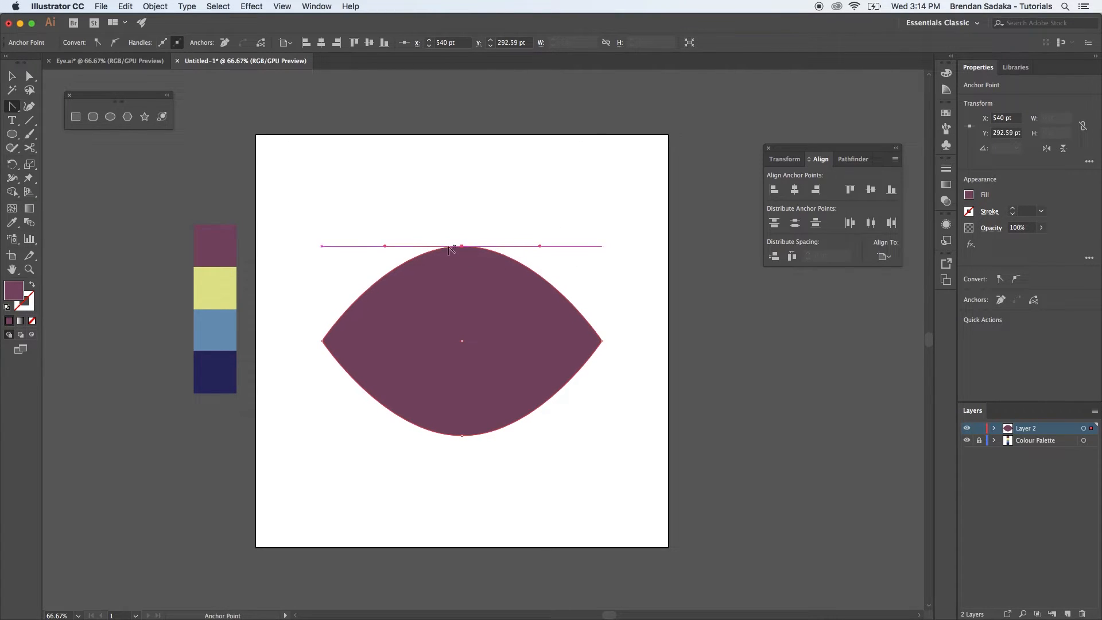
pyautogui.press('super+z')
pyautogui.press('super+z')
pyautogui.press('super+shift+z')
pyautogui.moveTo(462, 247); pyautogui.dragTo(571, 246)
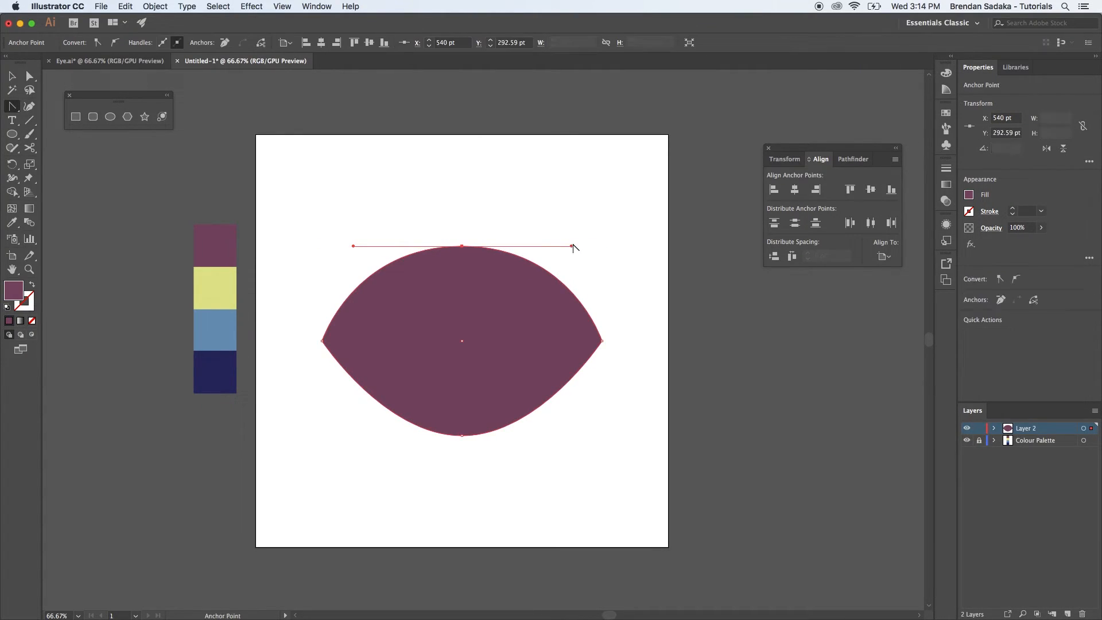
pyautogui.press('super+z')
# Pull out longer symmetrical handles on the top and bottom anchors to round both lid curves, and deselect the shape.
pyautogui.moveTo(462, 247); pyautogui.dragTo(565, 245)
pyautogui.moveTo(464, 436); pyautogui.dragTo(381, 435)
pyautogui.moveTo(459, 438); pyautogui.dragTo(369, 444)
pyautogui.press('super+z')
pyautogui.moveTo(461, 437); pyautogui.dragTo(361, 434)
pyautogui.press('v')
pyautogui.click(795, 342)
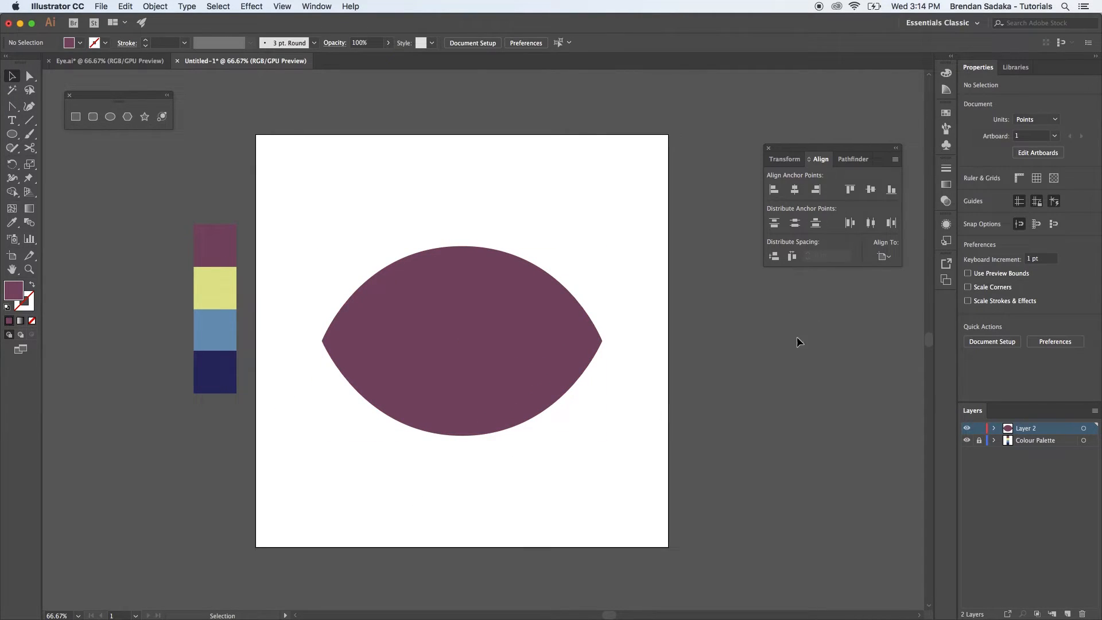
# Compare the lid with the one in Eye.ai and rework its top and bottom anchors with shorter handles for more pointed curves.
pyautogui.click(124, 60)
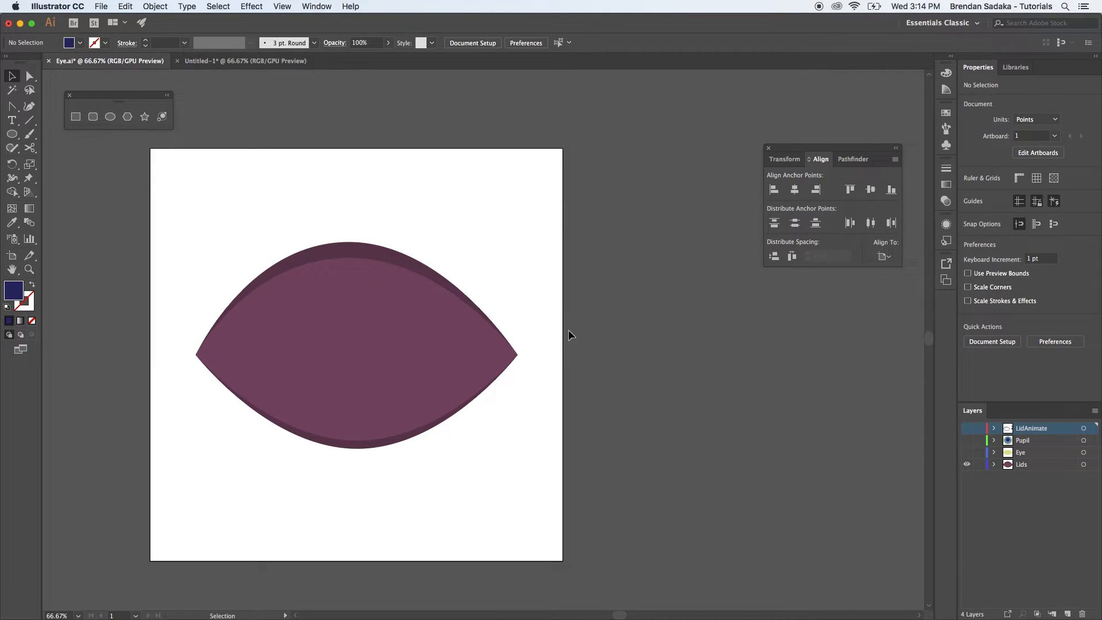
pyautogui.click(246, 61)
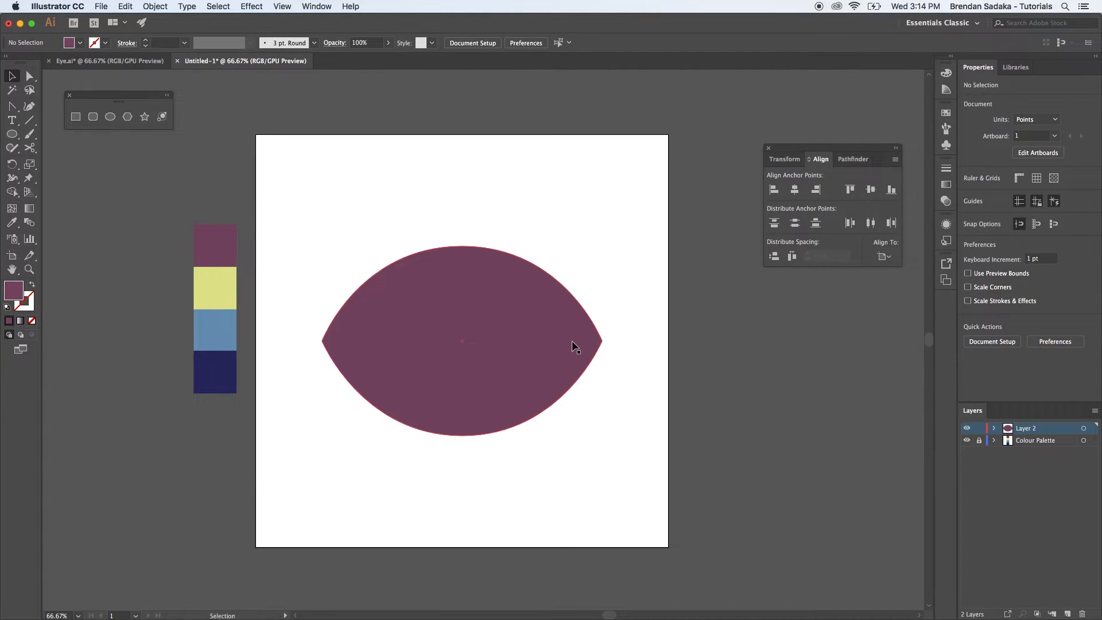
pyautogui.click(597, 330)
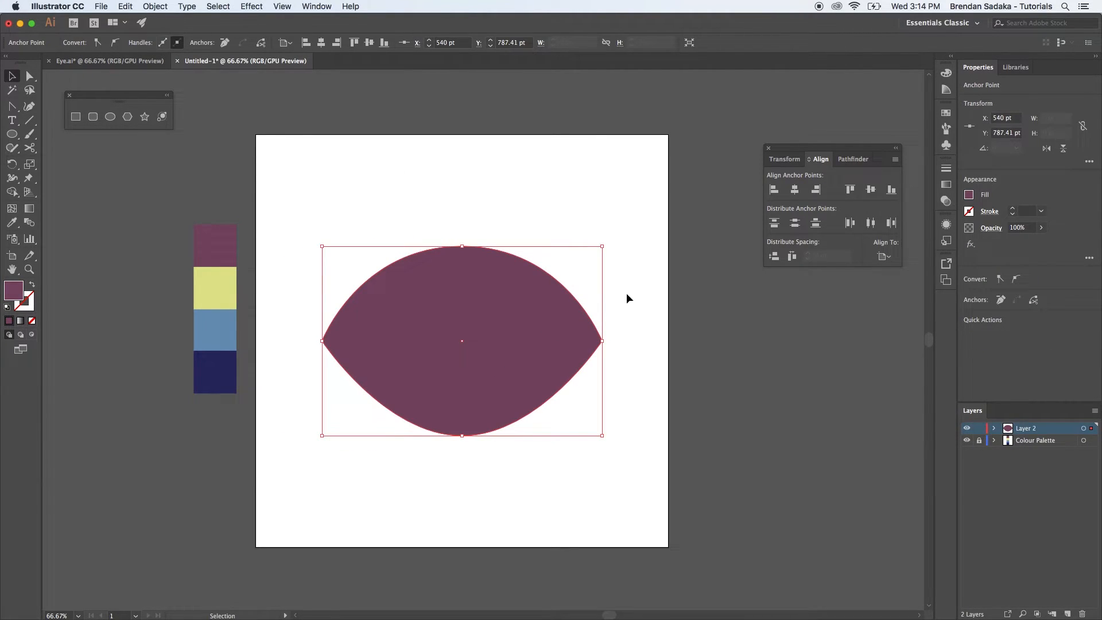
pyautogui.press('super+z')
pyautogui.click(605, 264)
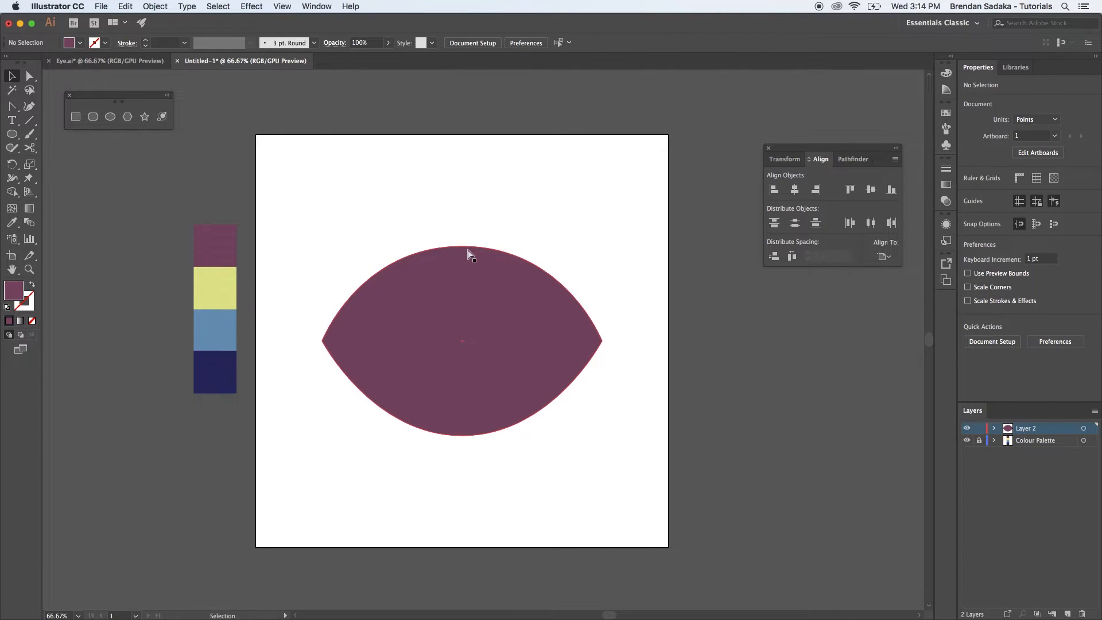
pyautogui.press('a')
pyautogui.hotkey('shift', 'c')
pyautogui.moveTo(463, 247); pyautogui.dragTo(550, 243)
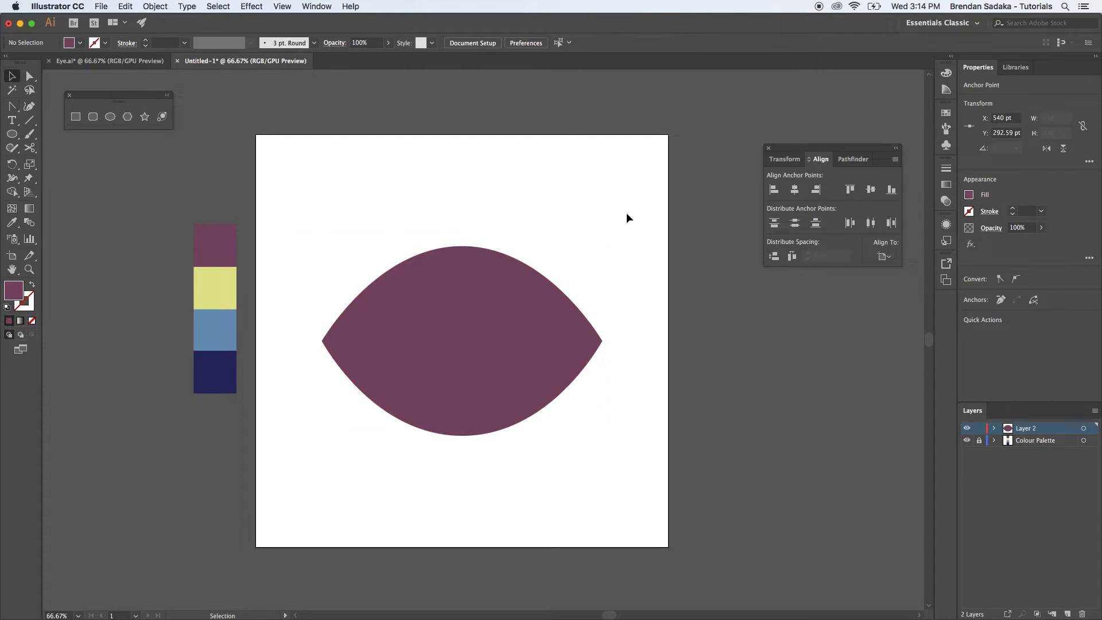
pyautogui.press('v')
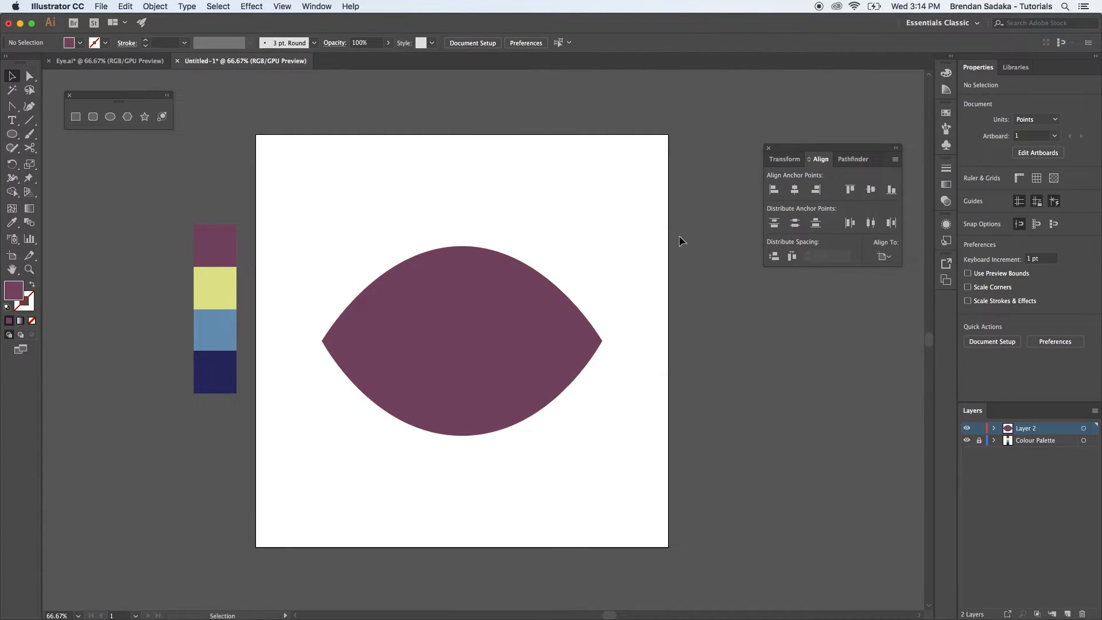
# Recheck the lid layers in Eye.ai, duplicate the purple lid in place, and shrink the copy's height from its centre to about 432 pt.
pyautogui.click(132, 61)
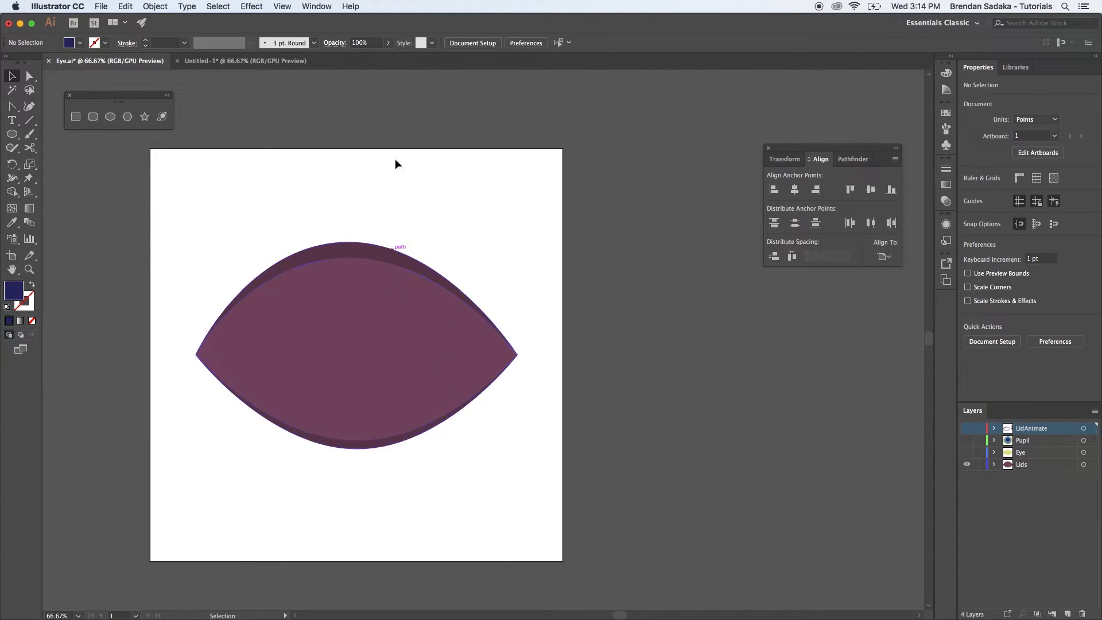
pyautogui.click(245, 59)
pyautogui.click(522, 323)
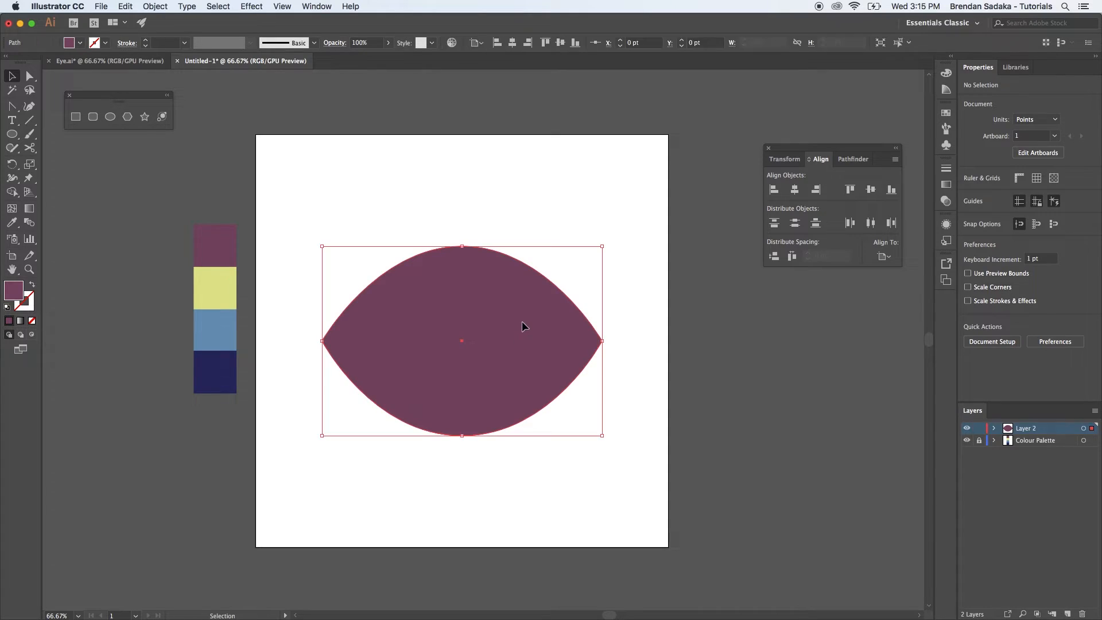
pyautogui.press('a')
pyautogui.press('v')
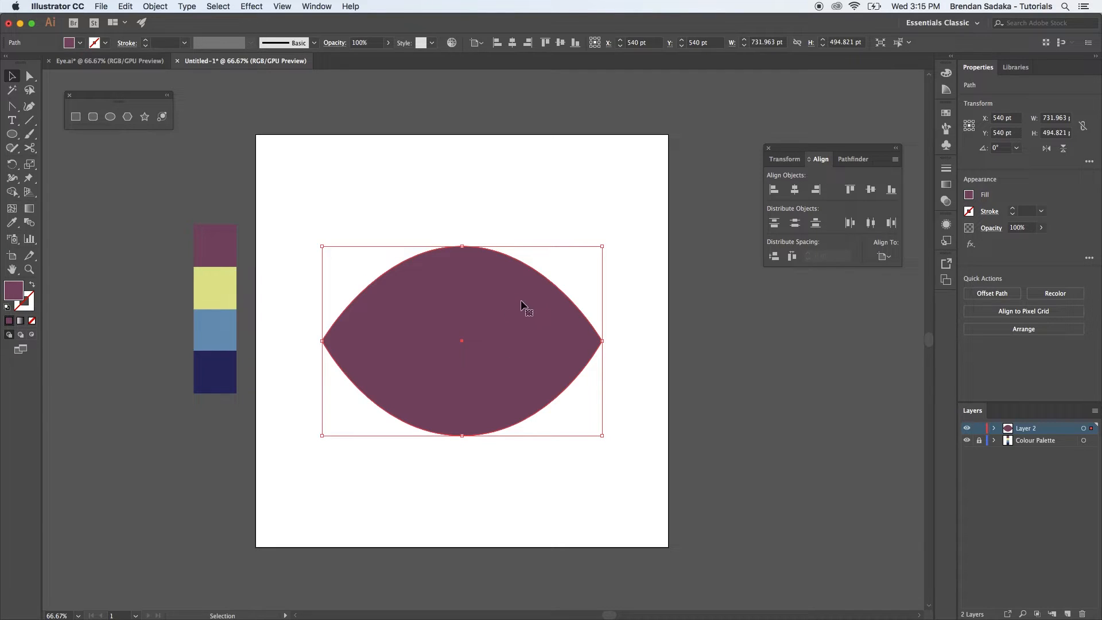
pyautogui.moveTo(502, 327); pyautogui.dragTo(568, 241)
pyautogui.press('super+z')
pyautogui.moveTo(464, 248); pyautogui.dragTo(466, 263)
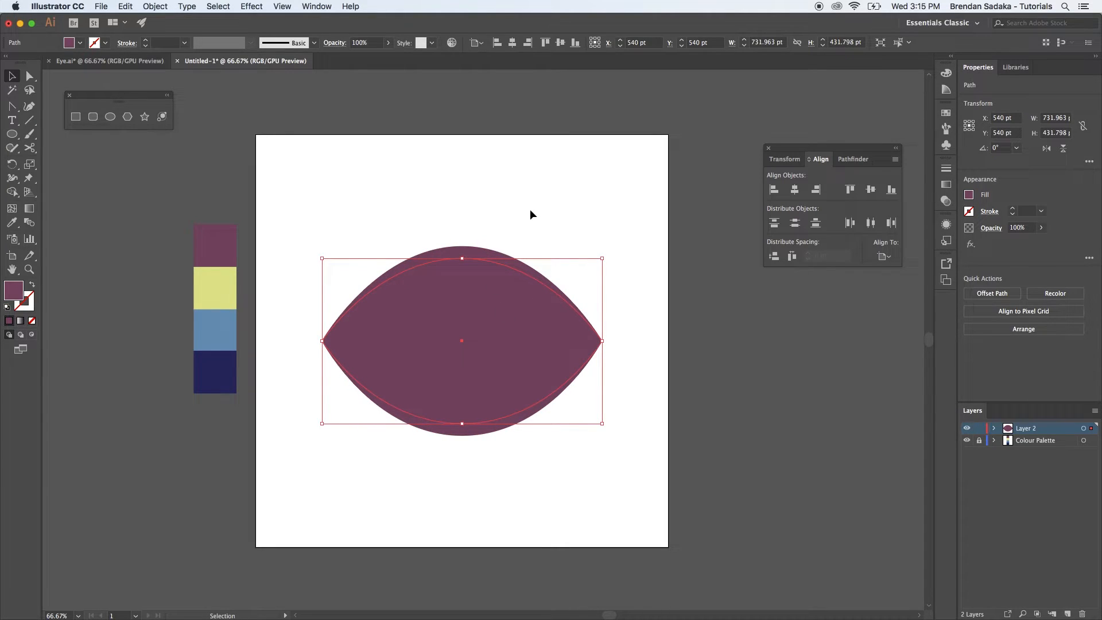
pyautogui.click(507, 206)
# Select the outer lid shape and display the Color panel with full sliders, floating just beneath the Align panel.
pyautogui.click(474, 249)
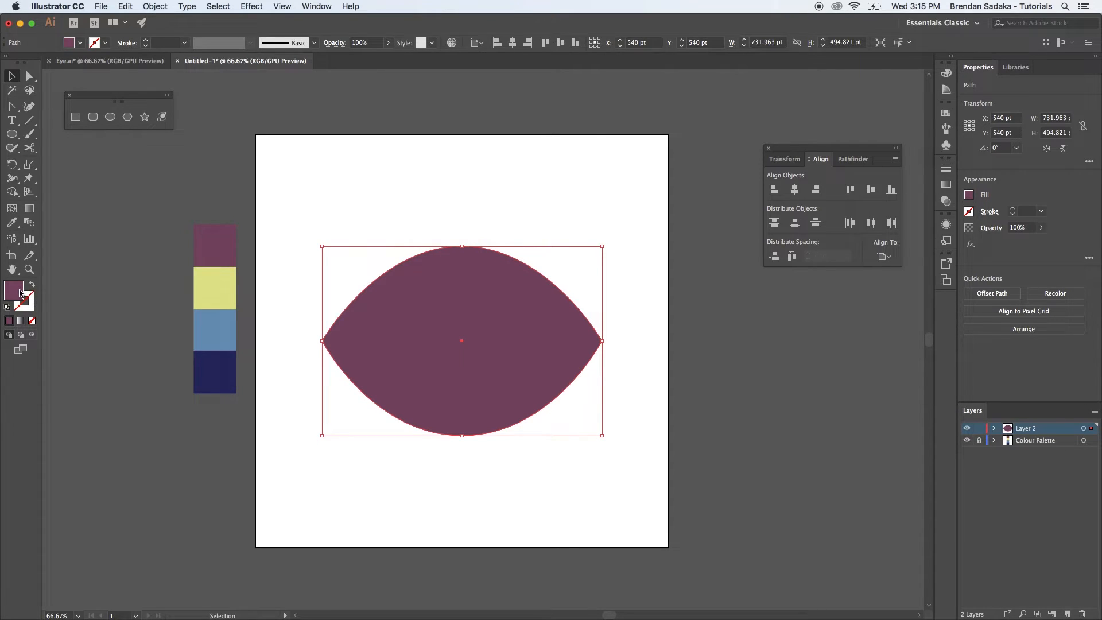
pyautogui.click(316, 6)
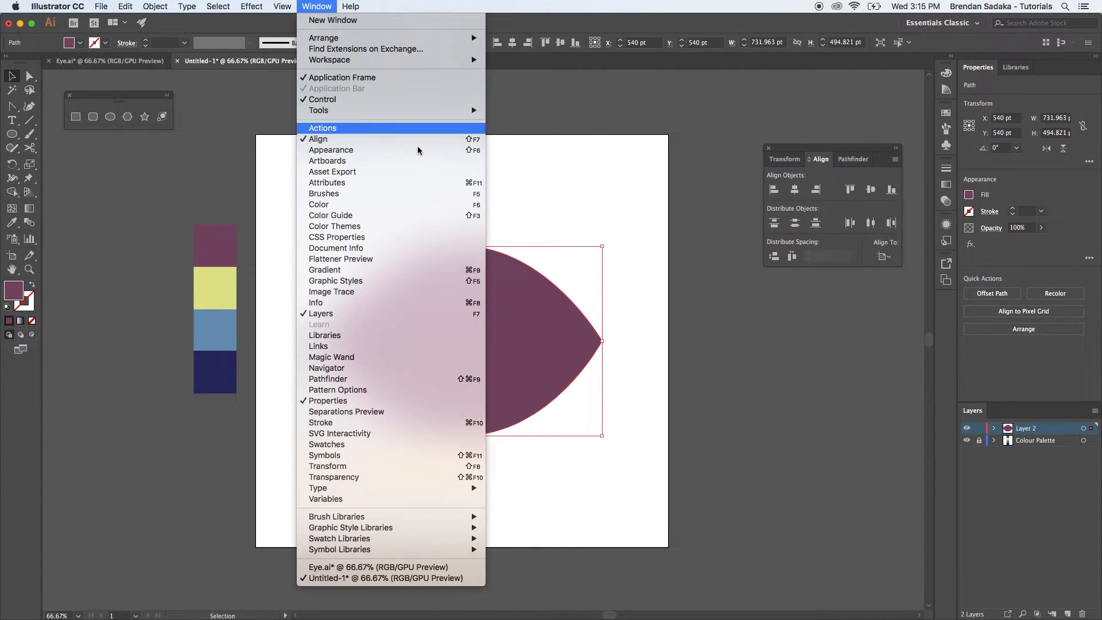
pyautogui.click(407, 204)
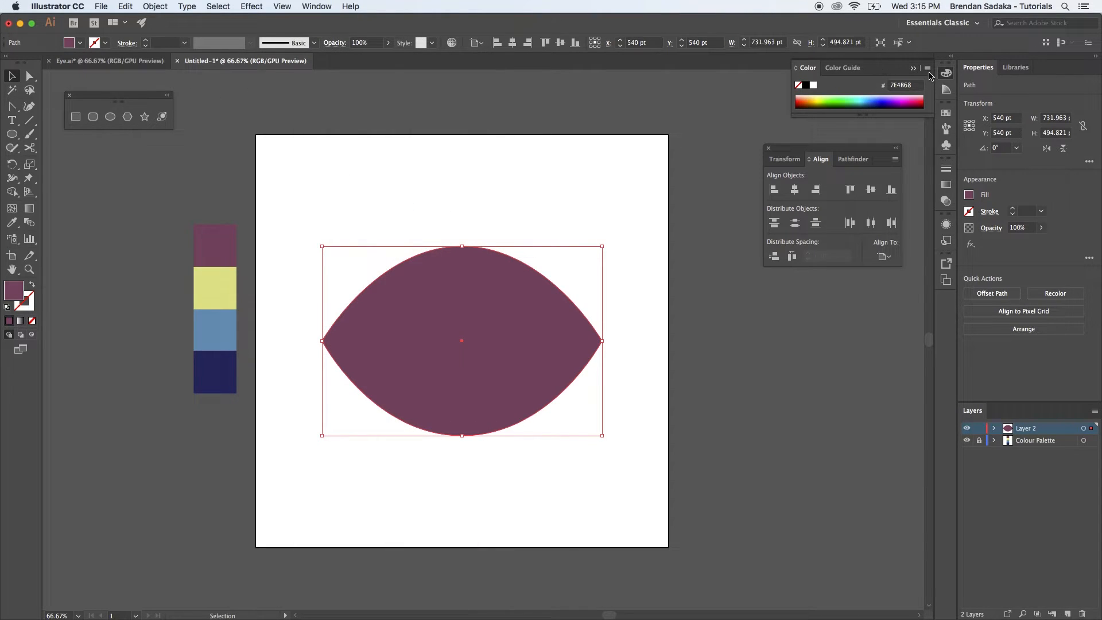
pyautogui.click(927, 69)
pyautogui.click(982, 70)
pyautogui.moveTo(886, 66); pyautogui.dragTo(840, 288)
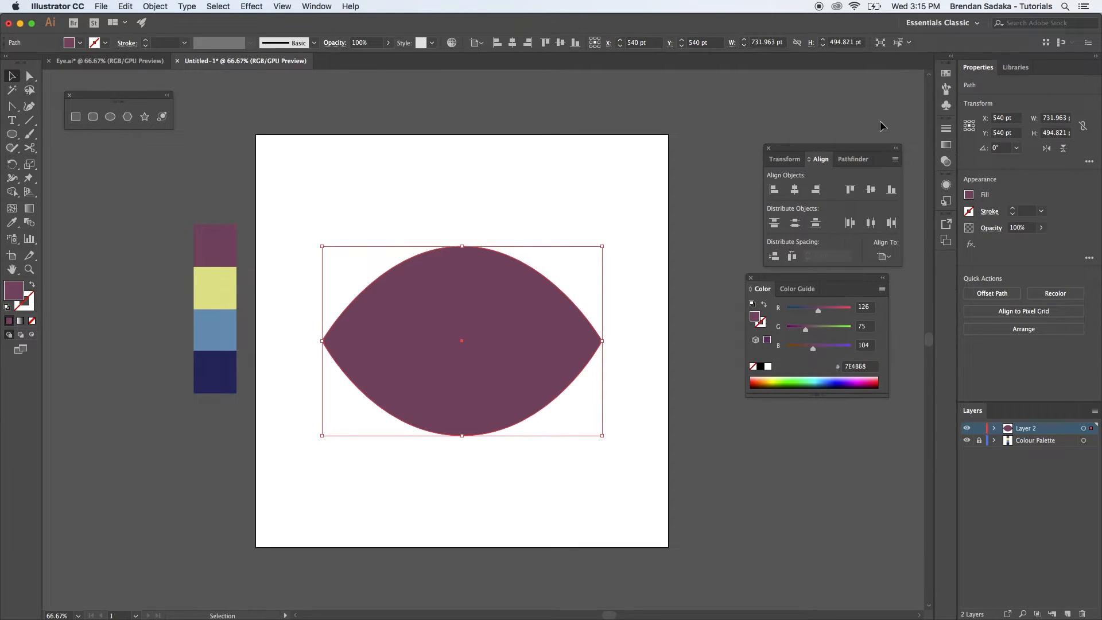
# Switch the color sliders to HSB and darken the outer lid's fill to 40% brightness.
pyautogui.click(882, 290)
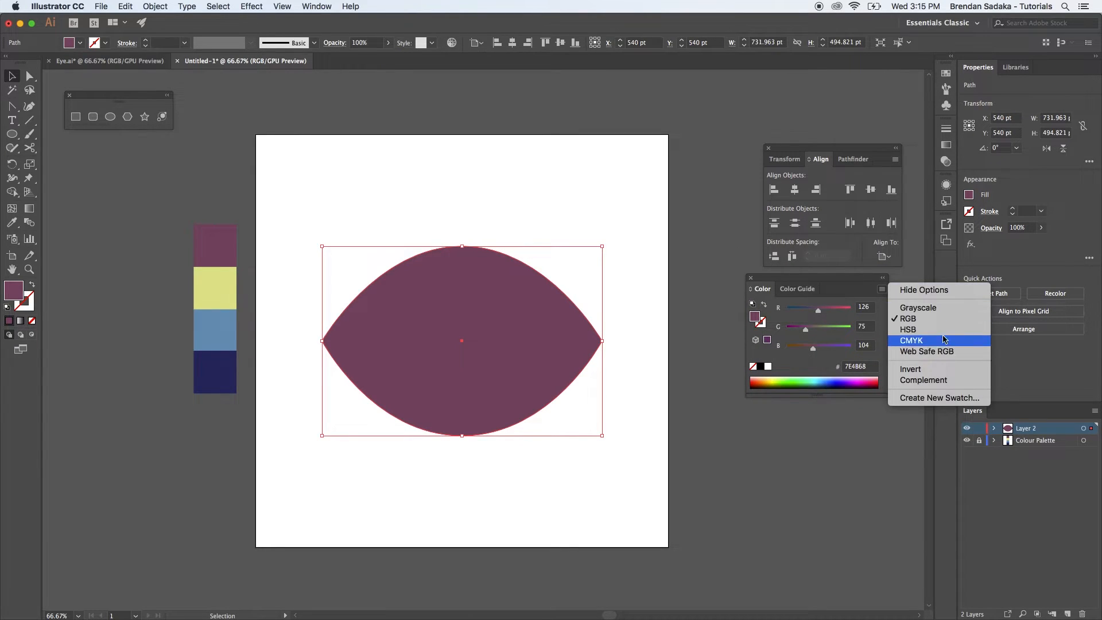
pyautogui.click(918, 331)
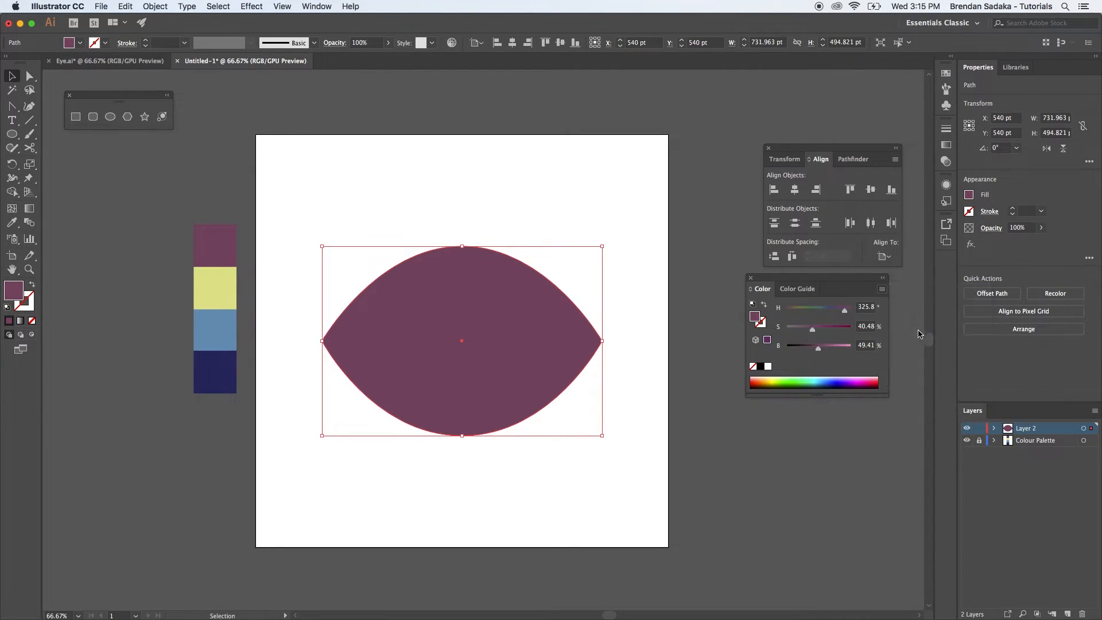
pyautogui.moveTo(819, 352); pyautogui.dragTo(813, 351)
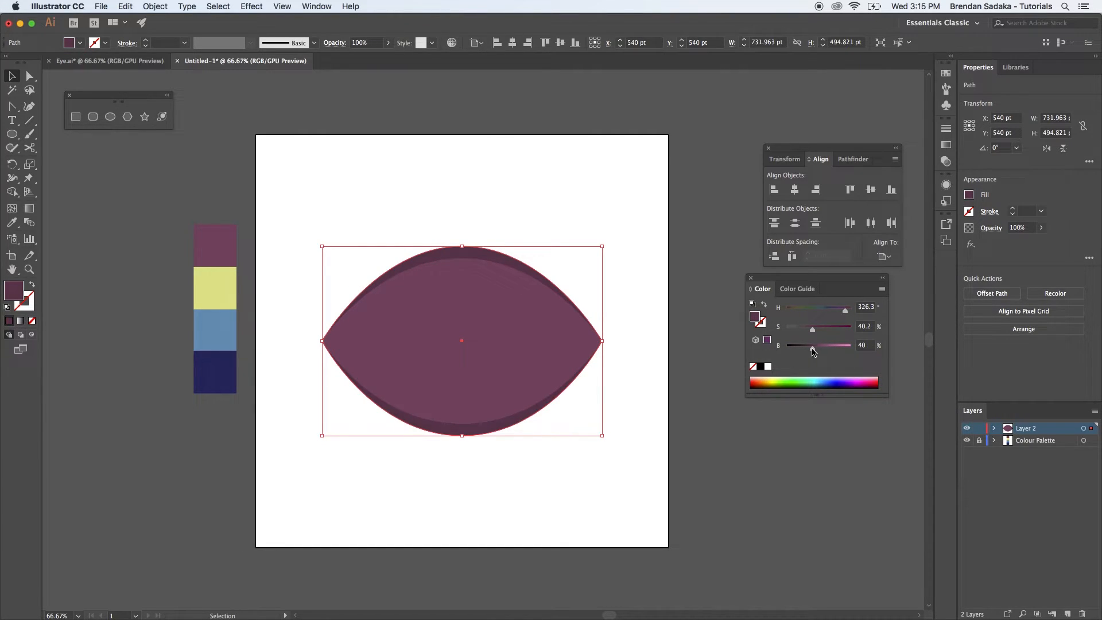
pyautogui.click(812, 437)
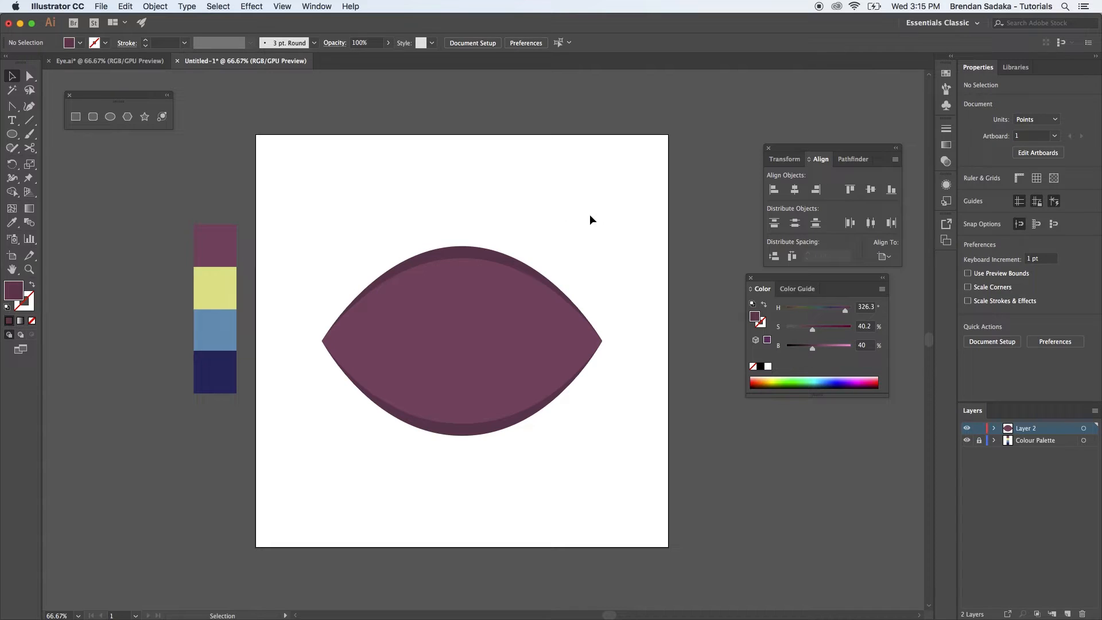
# Rename the lid's layer "Background Lid", lock it, and create a new layer above it.
pyautogui.doubleClick(1024, 432)
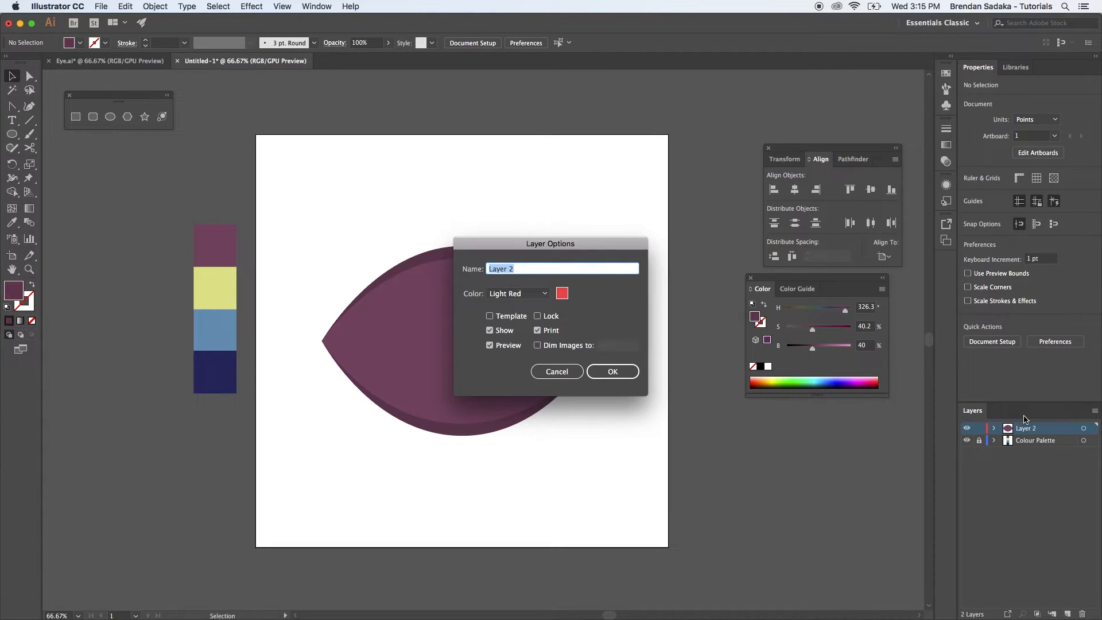
pyautogui.write('Background Lid')
pyautogui.press('Return')
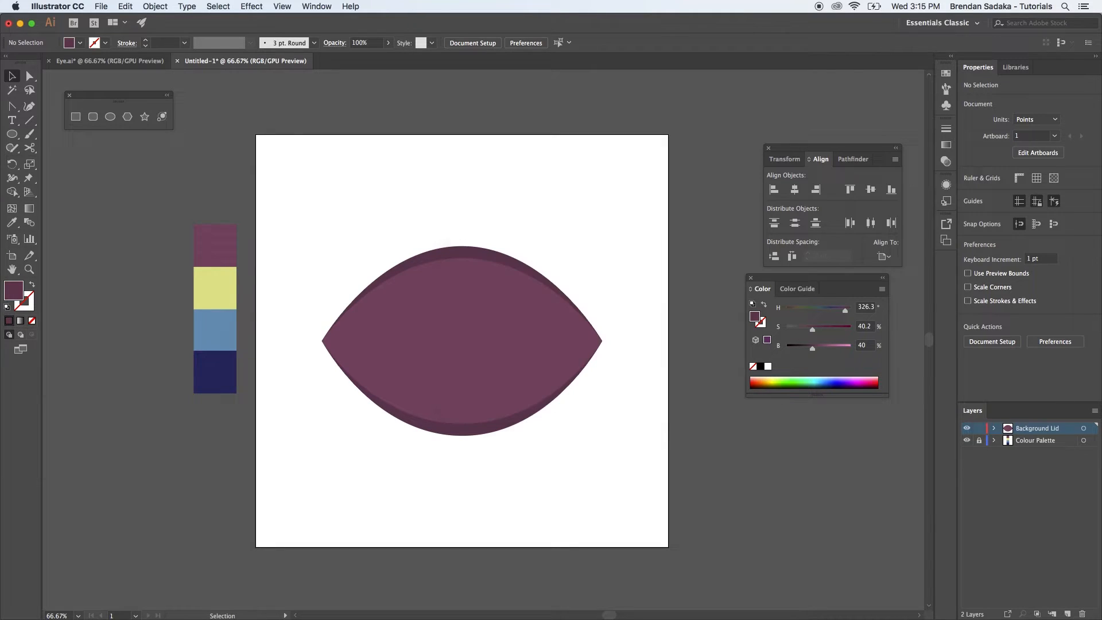
pyautogui.click(1067, 613)
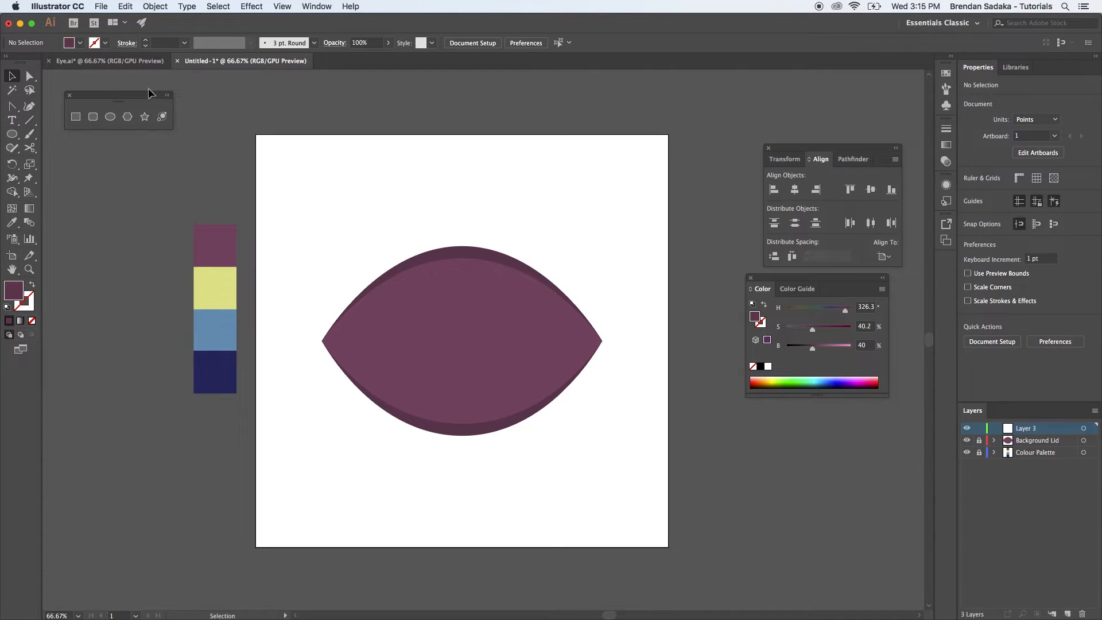
# Reveal the Eye layer in Eye.ai and examine how its yellow shapes are stacked, undoing the trial move of the darker one.
pyautogui.click(137, 60)
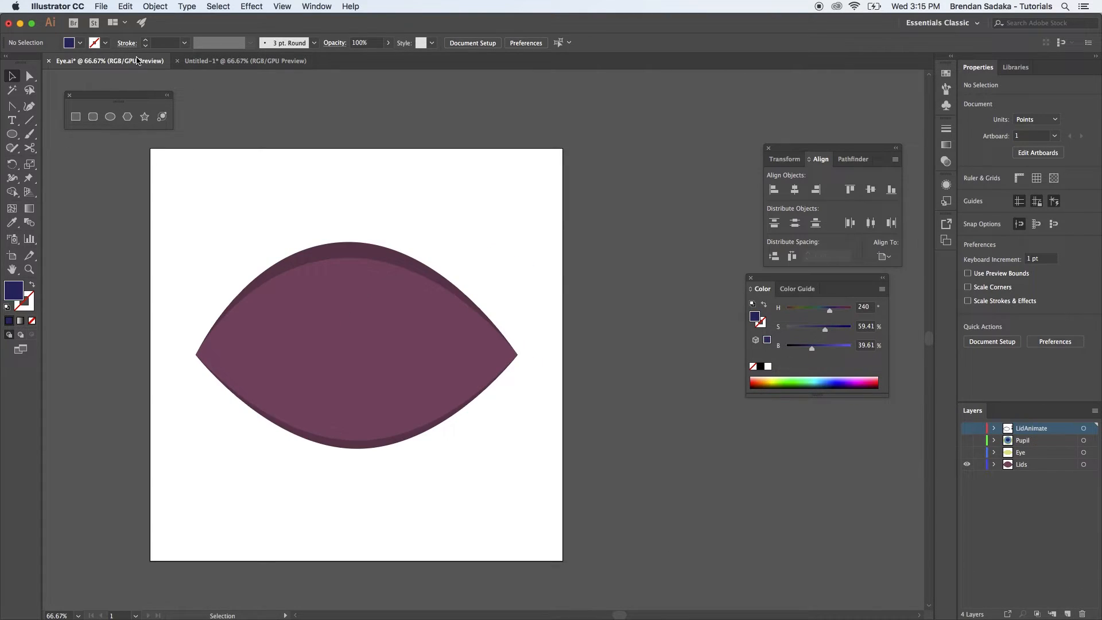
pyautogui.click(966, 452)
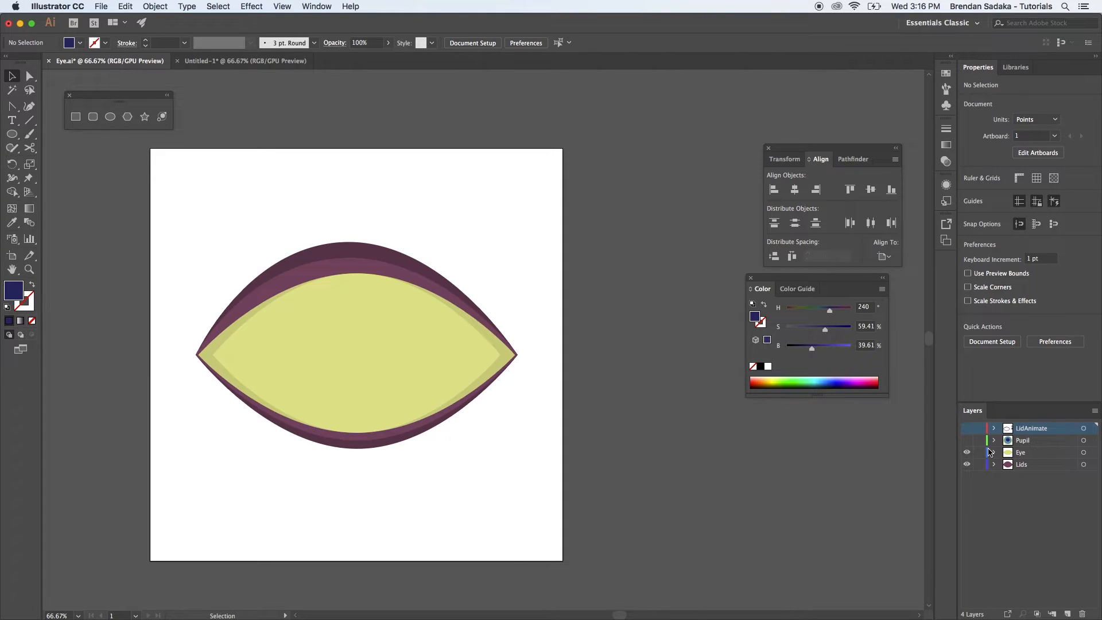
pyautogui.click(277, 60)
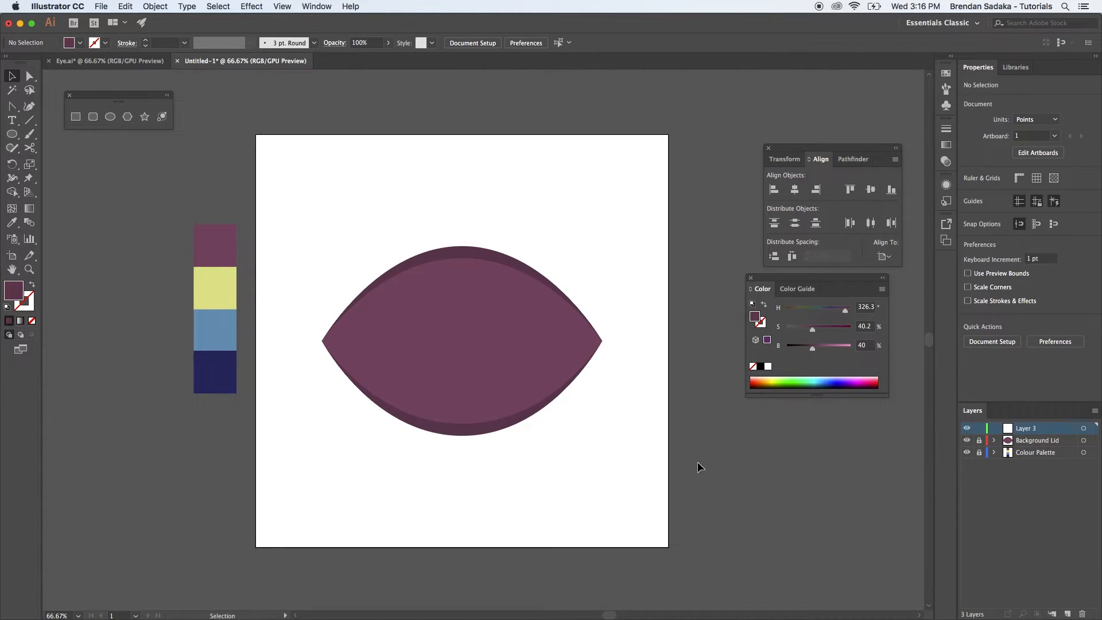
pyautogui.click(135, 61)
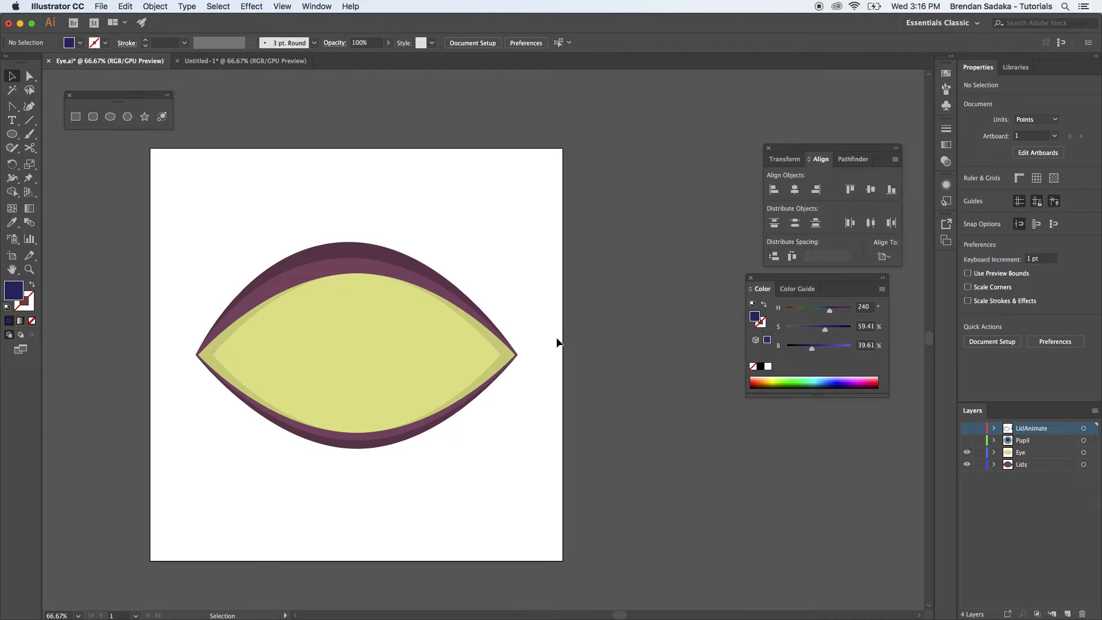
pyautogui.moveTo(508, 357); pyautogui.dragTo(510, 389)
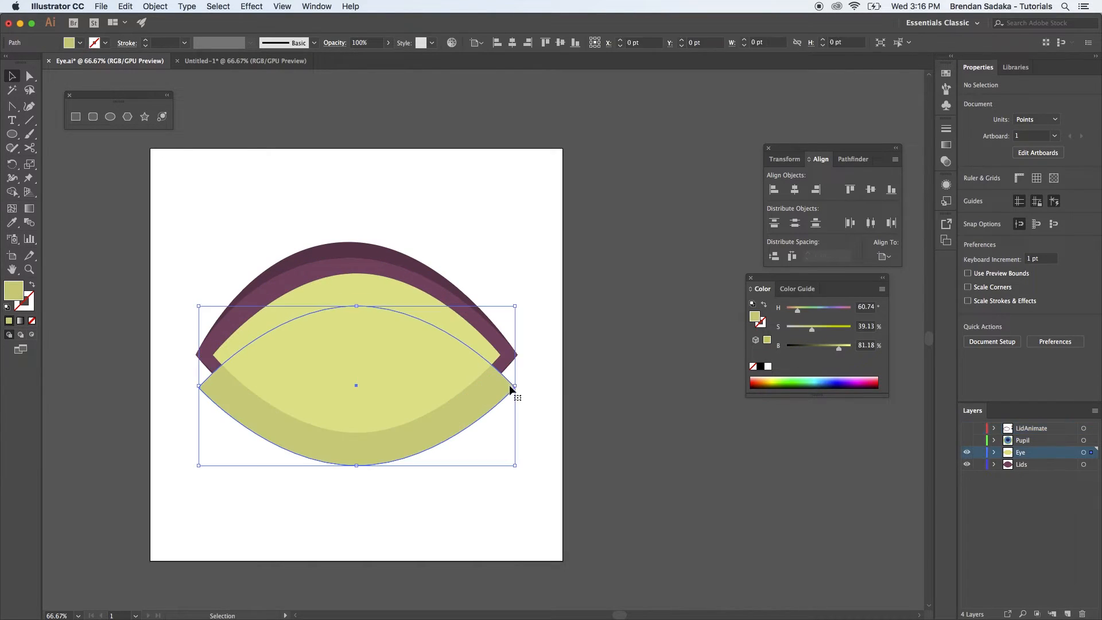
pyautogui.press('cmd+z')
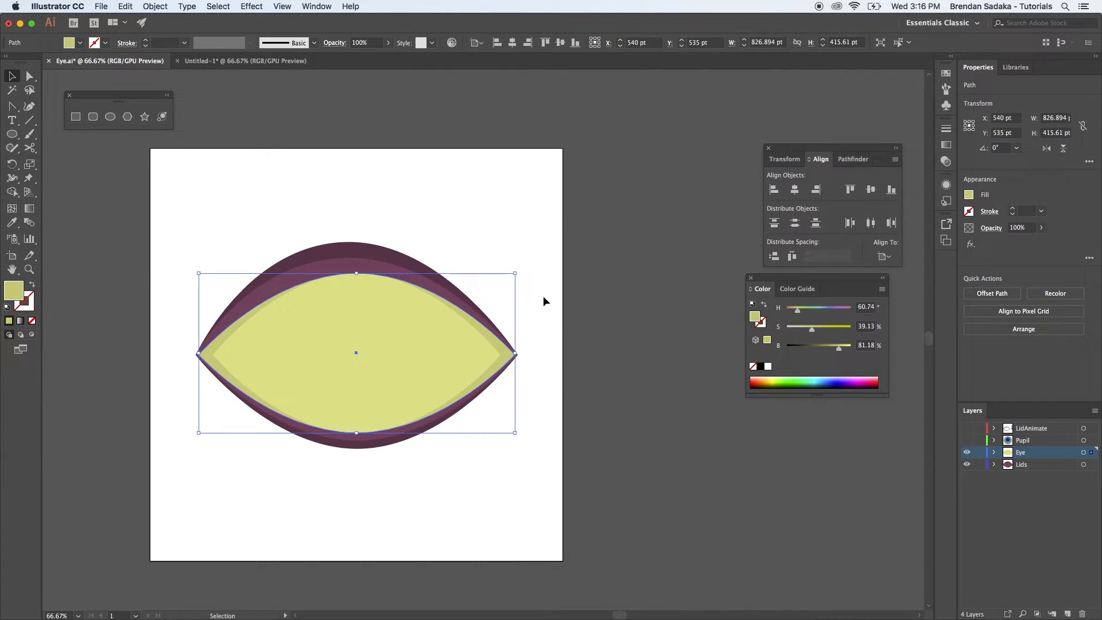
# Return to the untitled document and copy the inner lid shape in place onto Layer 3, keeping Background Lid locked.
pyautogui.click(256, 61)
pyautogui.click(1042, 442)
pyautogui.click(545, 356)
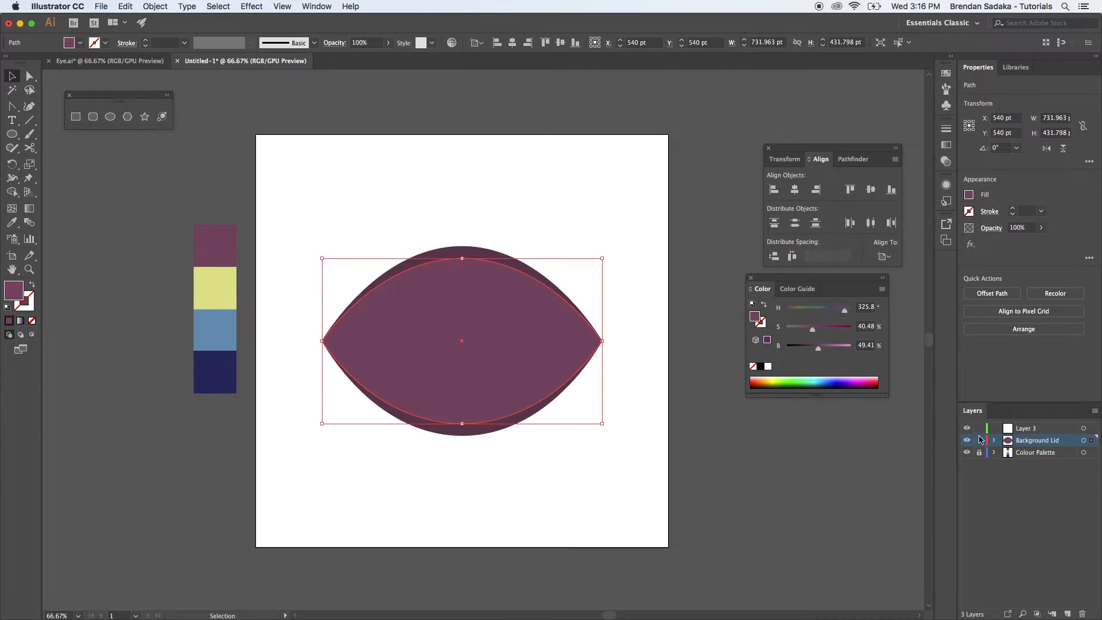
pyautogui.click(979, 440)
pyautogui.click(1033, 428)
pyautogui.press('super+f')
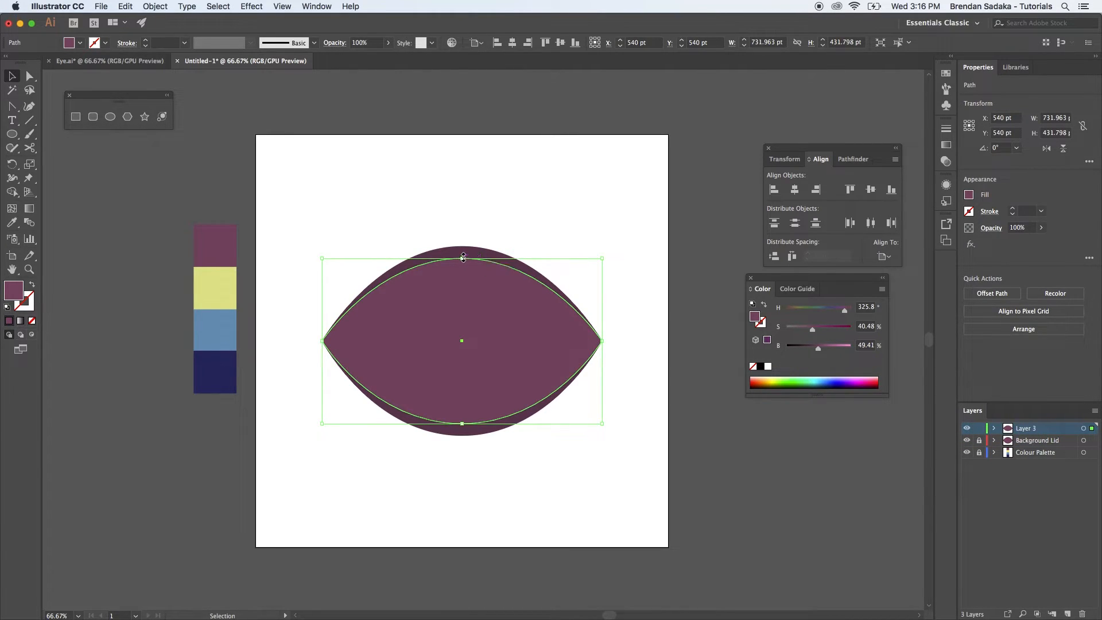
# Shrink the copied shape from its centre to about 696 by 369 pt and fill it with the palette's yellow.
pyautogui.moveTo(465, 259); pyautogui.dragTo(462, 270)
pyautogui.moveTo(605, 342); pyautogui.dragTo(596, 341)
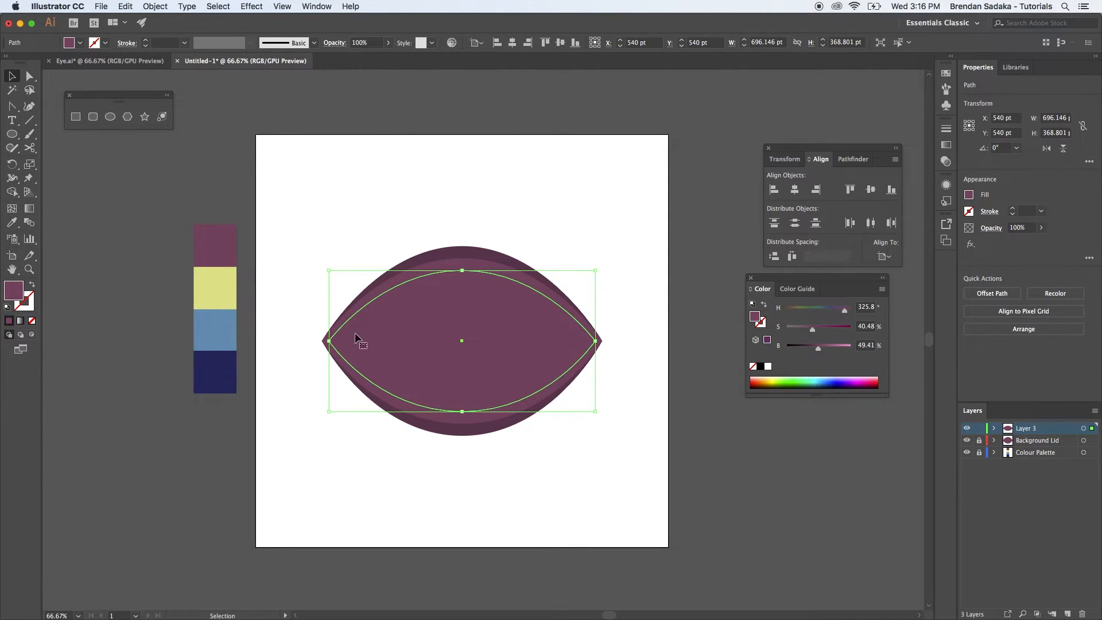
pyautogui.press('i')
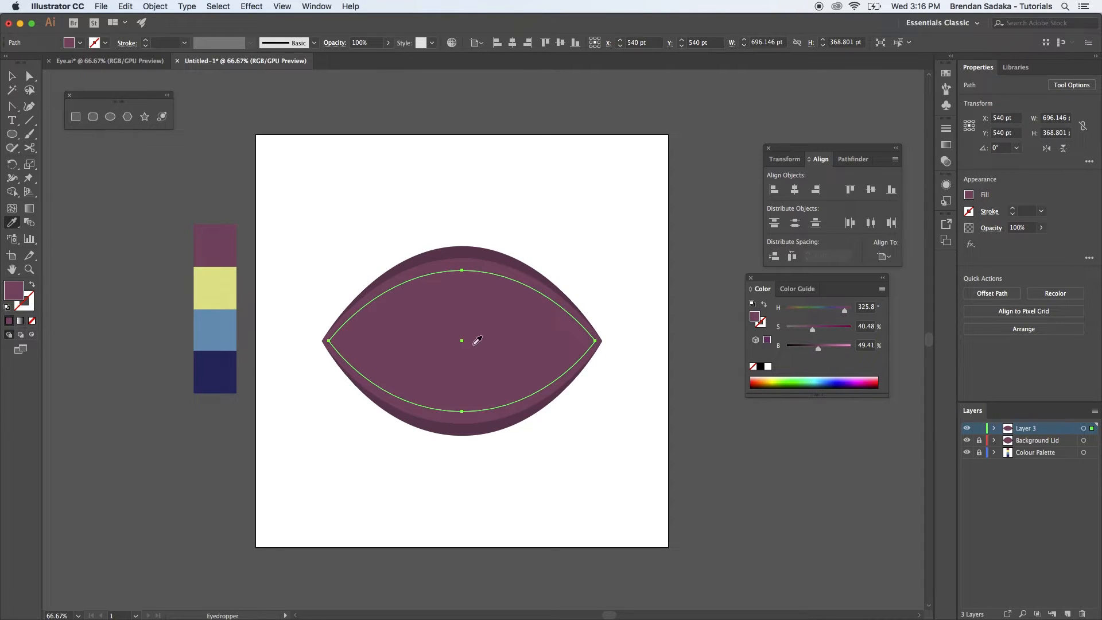
pyautogui.click(230, 285)
pyautogui.press('v')
pyautogui.click(634, 264)
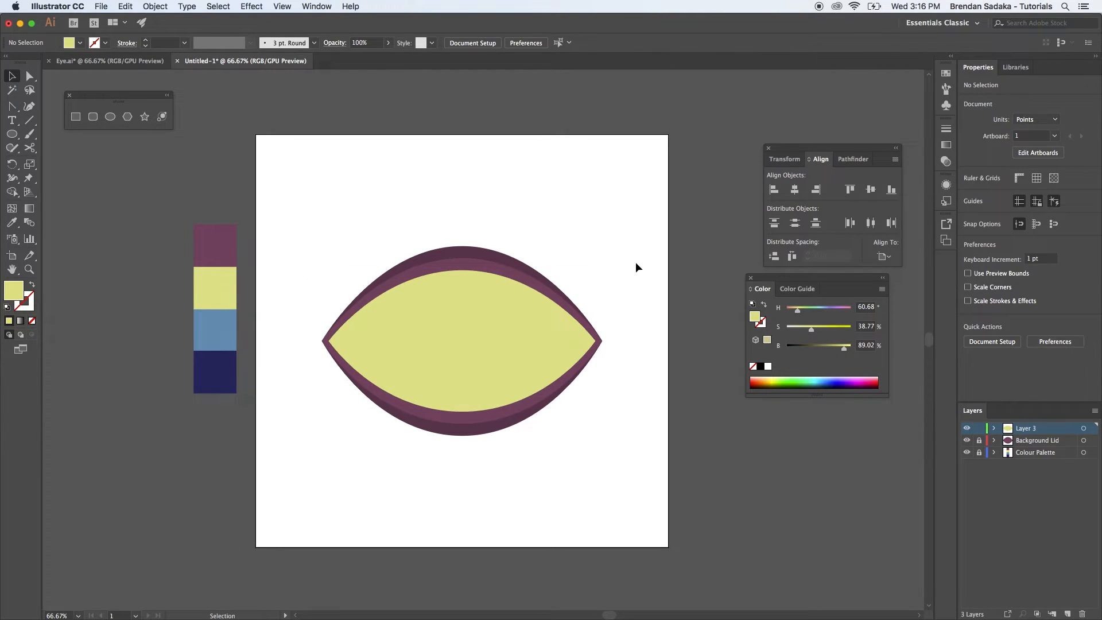
# Compare the yellow eye shape with its counterpart in Eye.ai, including the darker yellow rim around it.
pyautogui.click(109, 61)
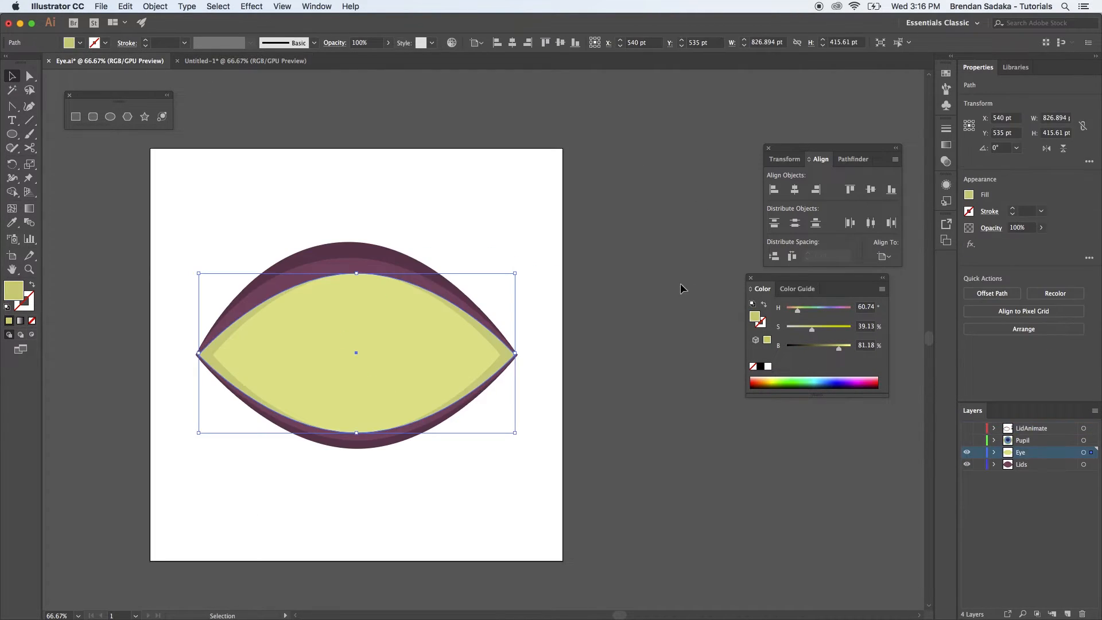
pyautogui.click(273, 62)
pyautogui.click(502, 320)
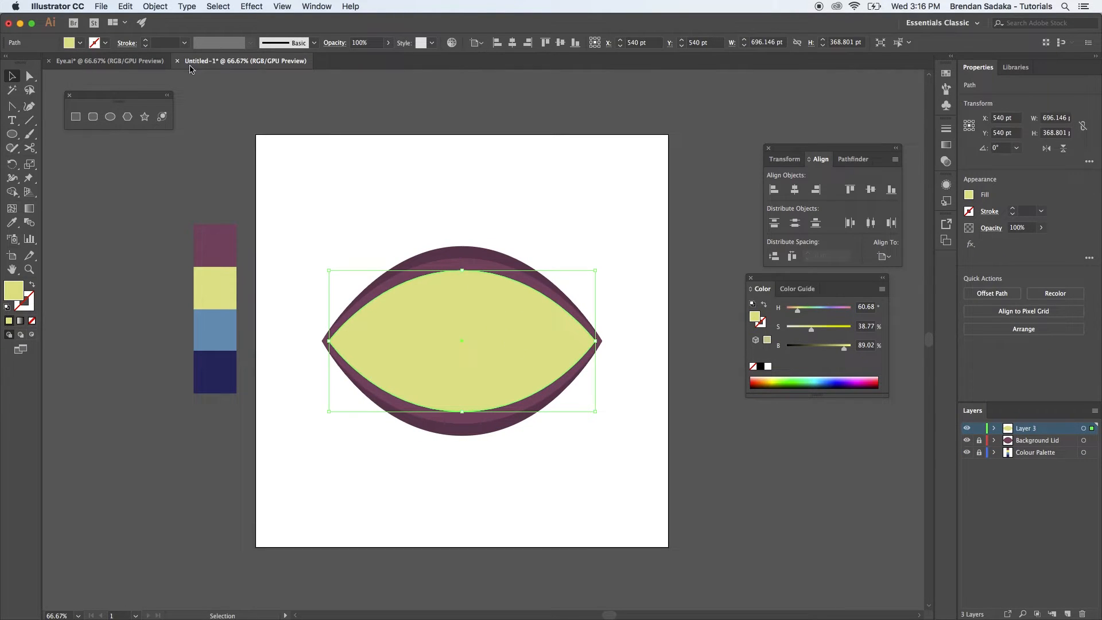
pyautogui.click(138, 62)
pyautogui.click(470, 408)
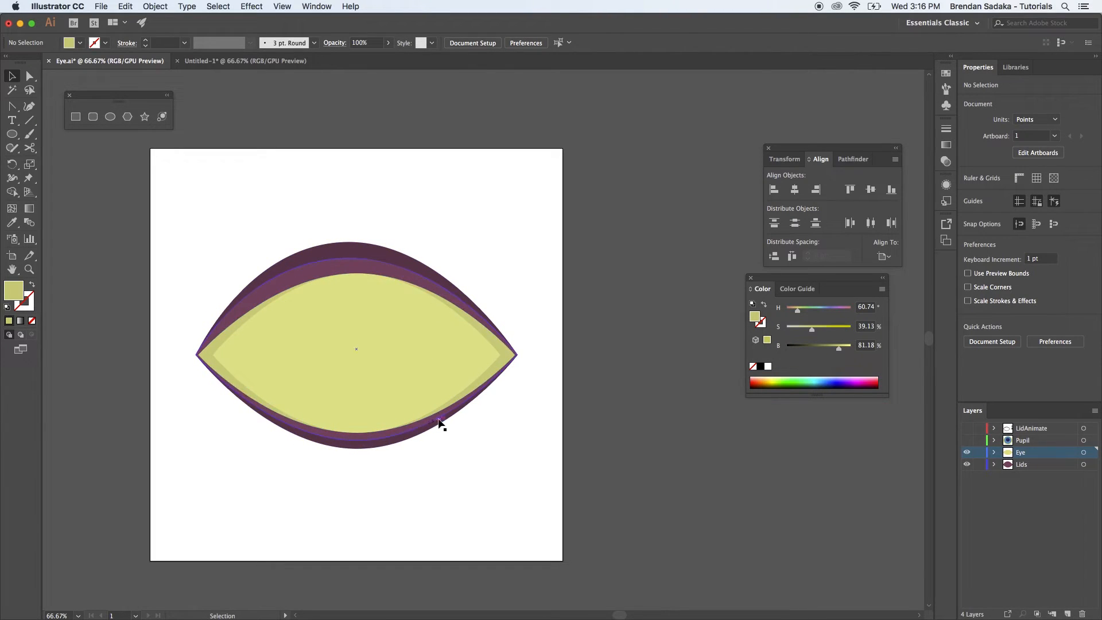
# Return to the untitled document and stretch the yellow eye shape's lower edge down to a height of about 393 pt.
pyautogui.click(275, 65)
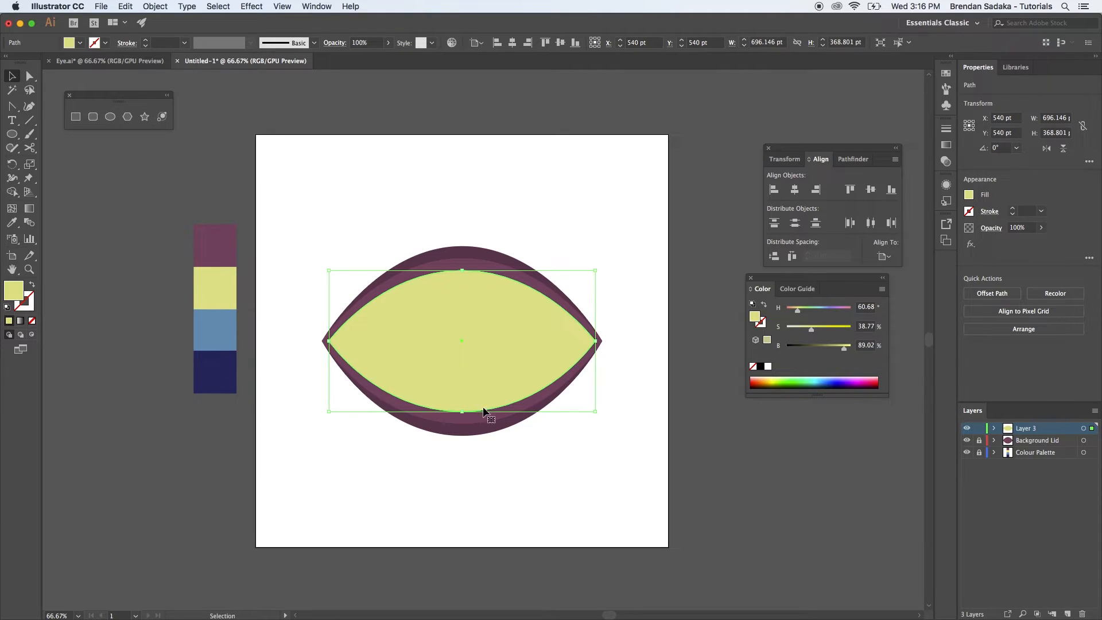
pyautogui.moveTo(463, 414); pyautogui.dragTo(463, 417)
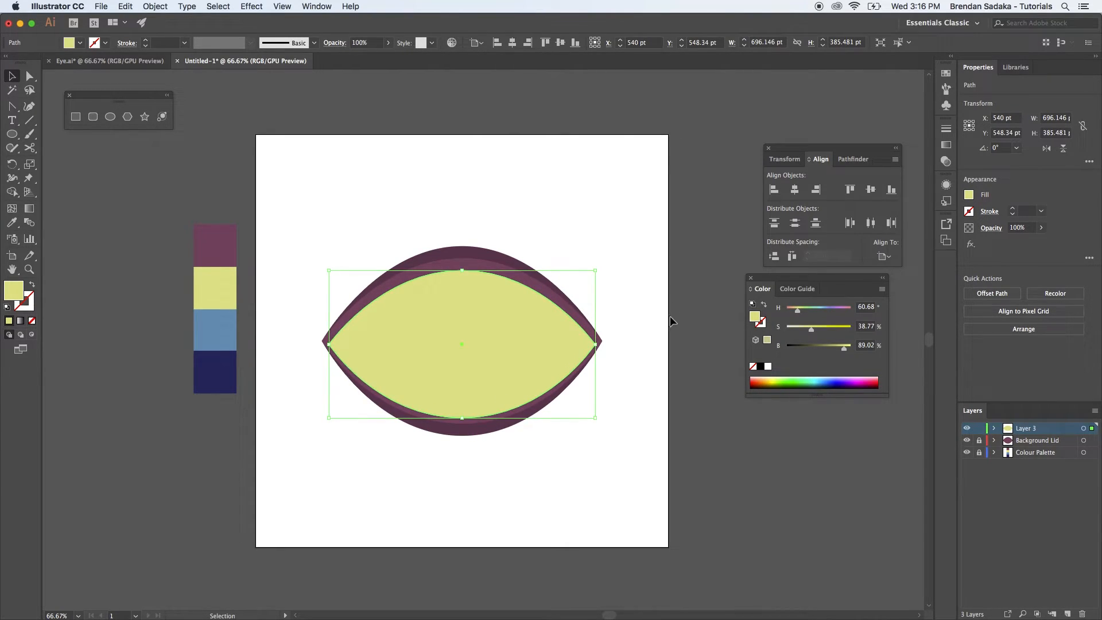
pyautogui.click(669, 347)
pyautogui.click(538, 371)
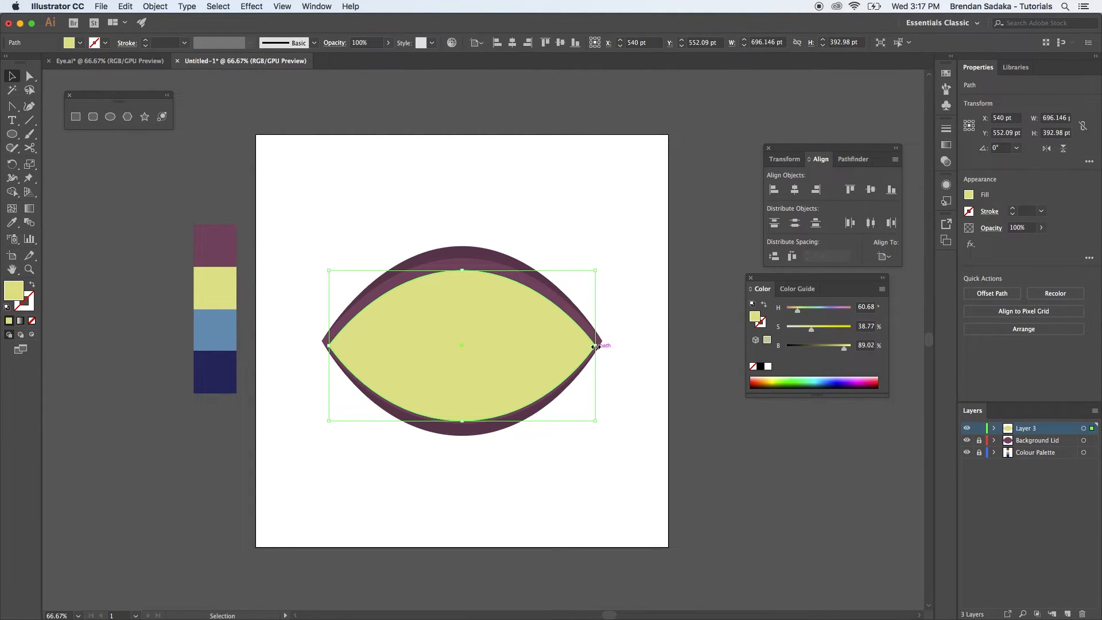
# Nudge the yellow eye shape vertically between the lids to about Y 544 pt.
pyautogui.press('Up')
pyautogui.press('Up')
pyautogui.press('Up')
pyautogui.press('Up')
pyautogui.press('Up')
pyautogui.press('Up')
pyautogui.press('Up')
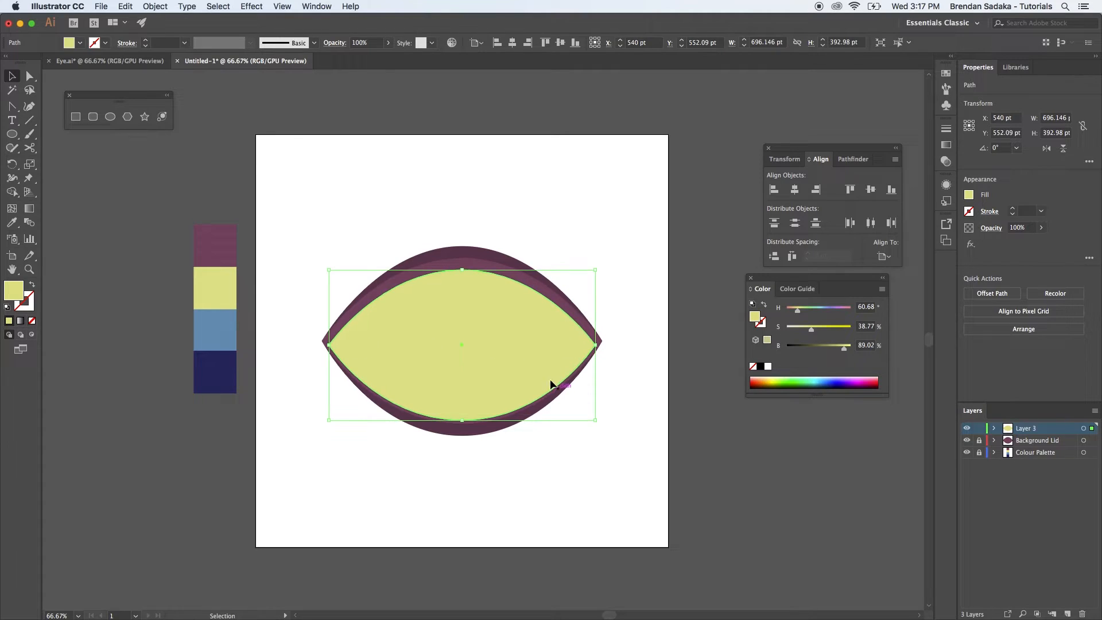
pyautogui.press('Up')
pyautogui.press('Up')
pyautogui.press('Up')
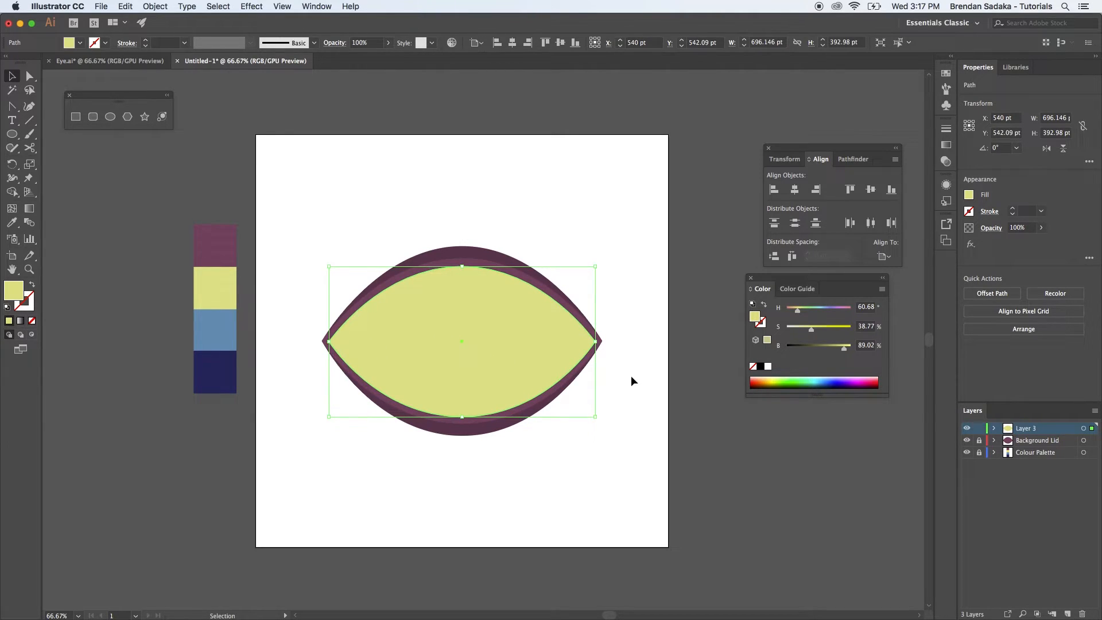
pyautogui.click(632, 375)
pyautogui.click(578, 341)
pyautogui.press('Down')
pyautogui.press('Down')
pyautogui.press('Down')
pyautogui.click(645, 313)
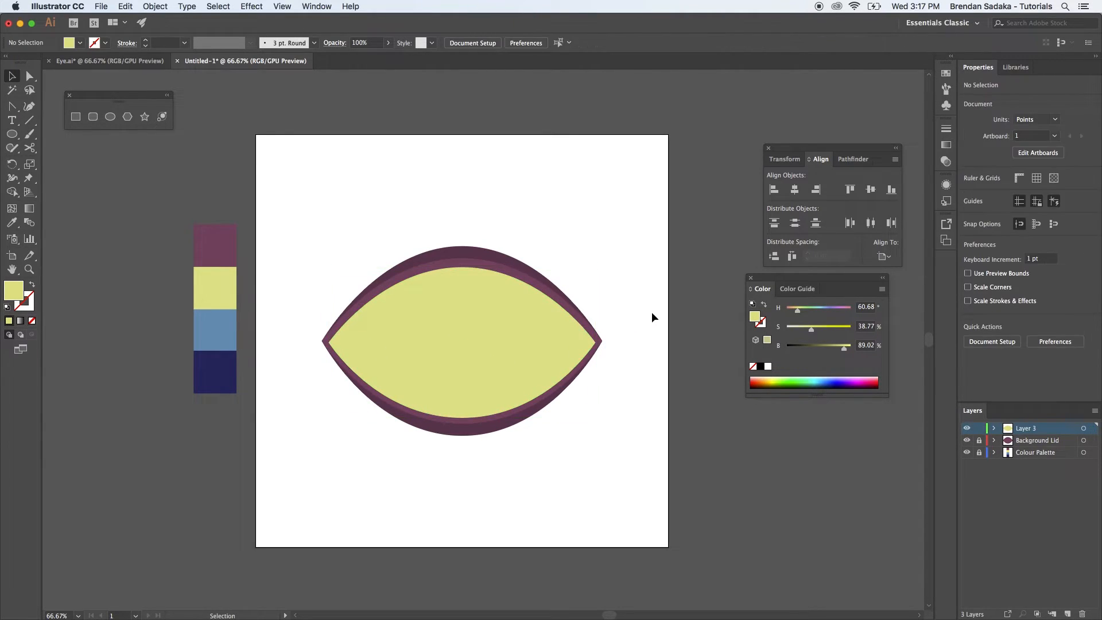
# Lower the topmost anchor point of the yellow eye shape until the shape is about 376 pt tall.
pyautogui.click(566, 345)
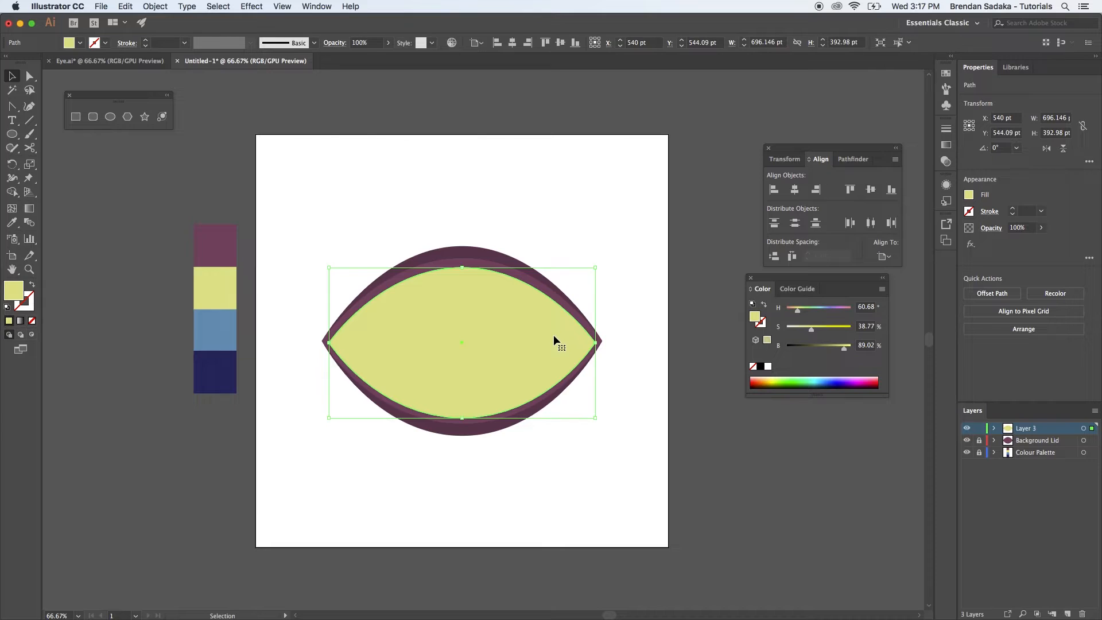
pyautogui.press('a')
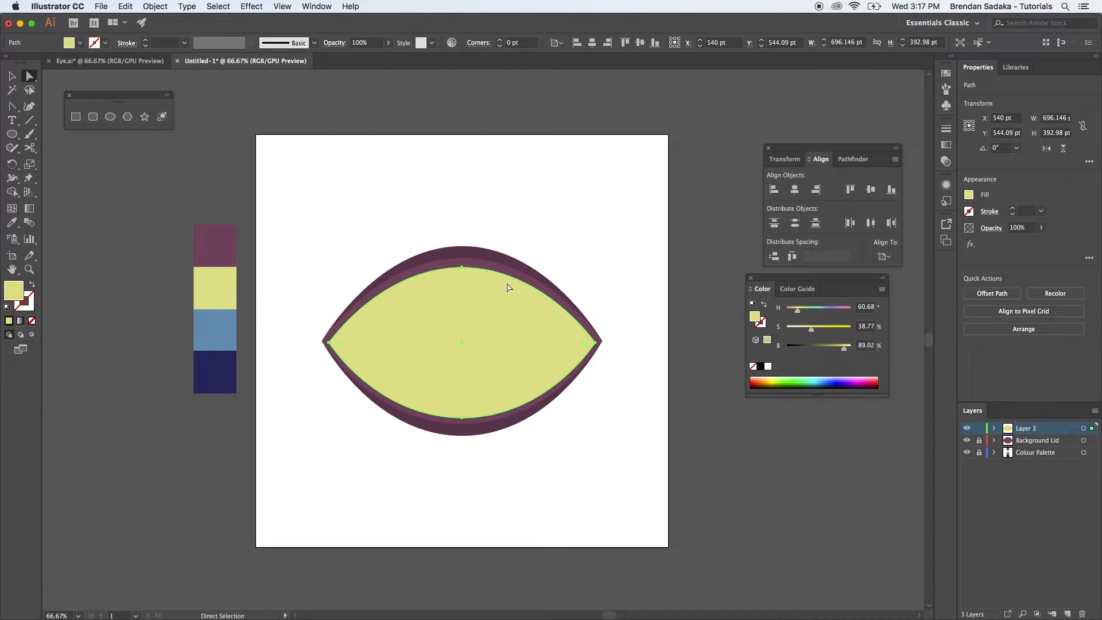
pyautogui.click(462, 268)
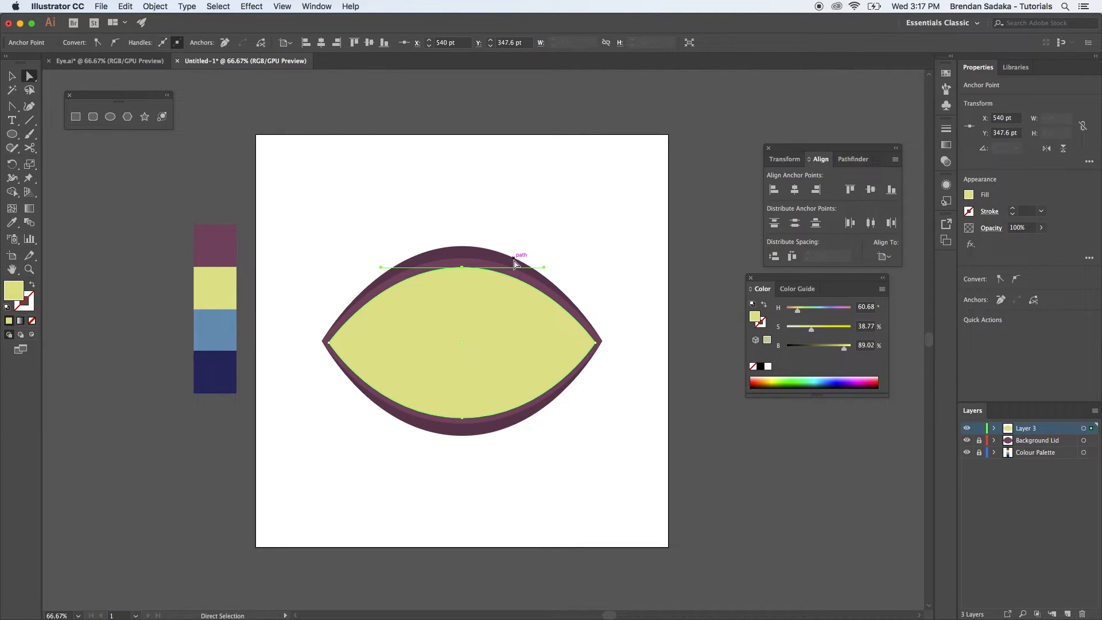
pyautogui.press('Down')
pyautogui.press('Down')
pyautogui.press('Down')
pyautogui.press('Down')
pyautogui.press('Down')
pyautogui.press('Down')
pyautogui.press('Down')
pyautogui.press('Down')
pyautogui.press('Down')
pyautogui.press('Down')
pyautogui.press('Down')
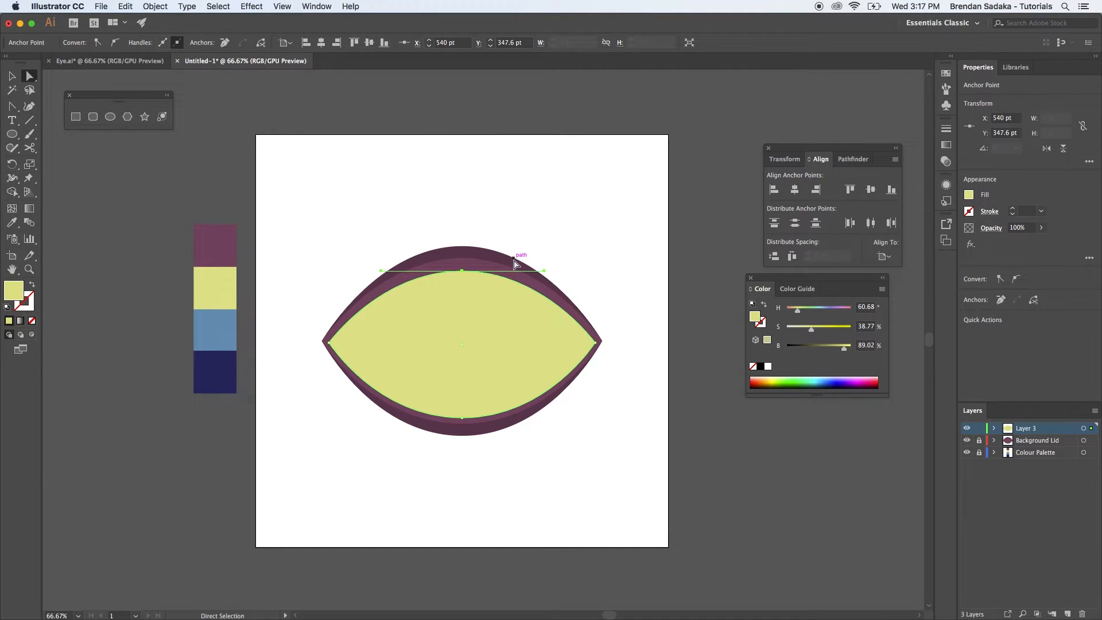
pyautogui.press('Down')
pyautogui.press('Down')
pyautogui.press('Down')
pyautogui.press('Down')
pyautogui.press('Down')
pyautogui.press('Down')
pyautogui.press('v')
pyautogui.click(637, 230)
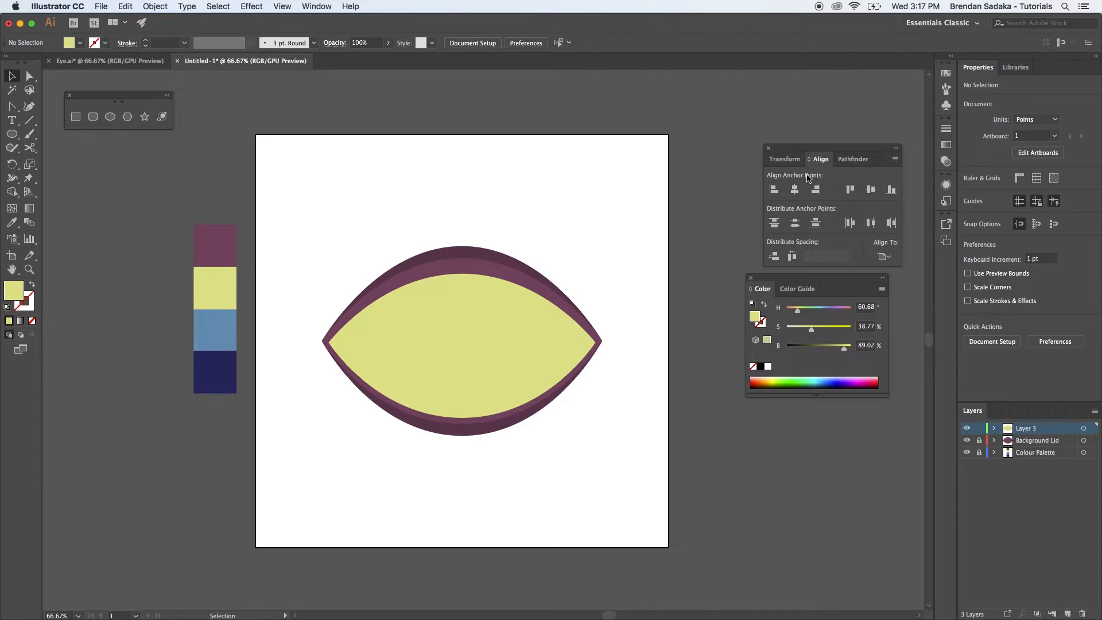
# Compare the yellow shape's position and the visible lid thickness with the reference in Eye.ai.
pyautogui.click(140, 58)
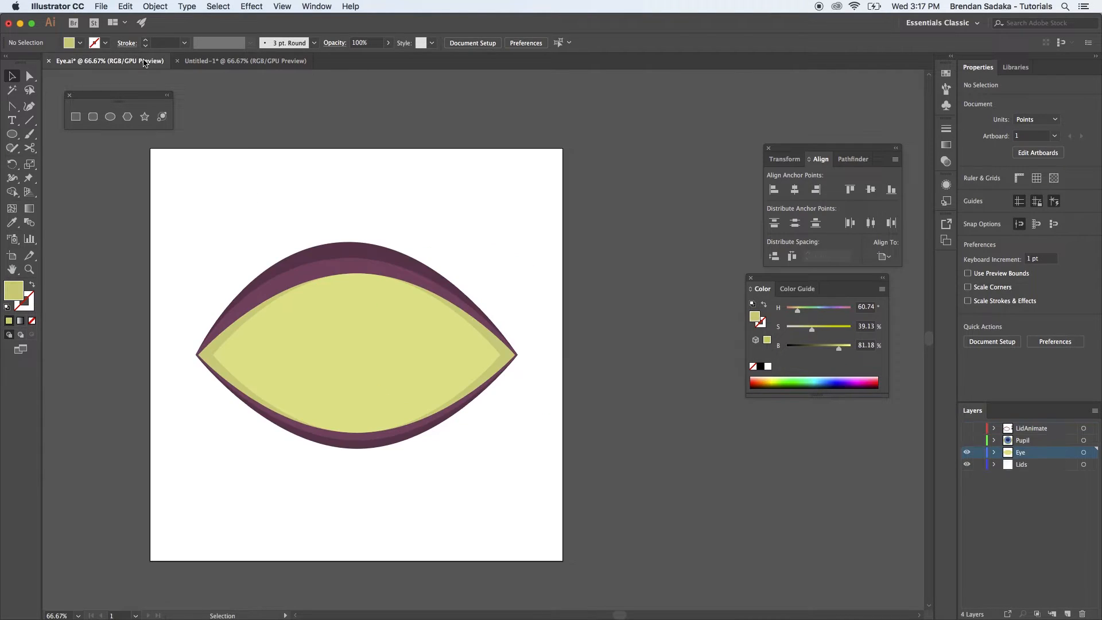
pyautogui.click(266, 60)
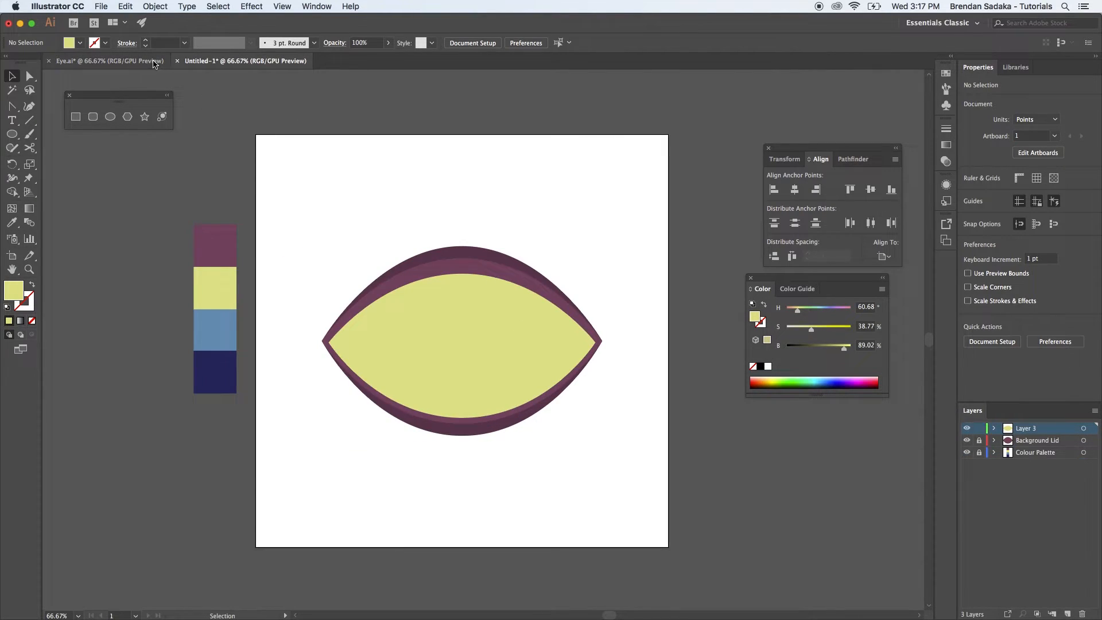
pyautogui.click(115, 61)
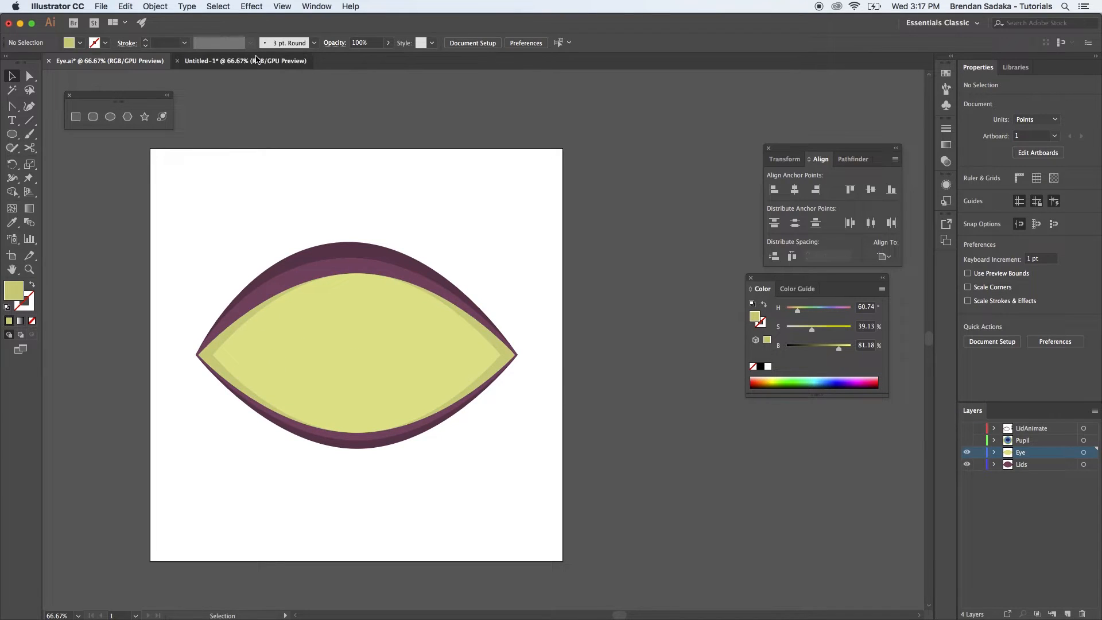
pyautogui.click(268, 64)
# Create a narrower copy of the yellow eye shape inside it and darken the outer shape to about 79% brightness.
pyautogui.click(542, 362)
pyautogui.press('a')
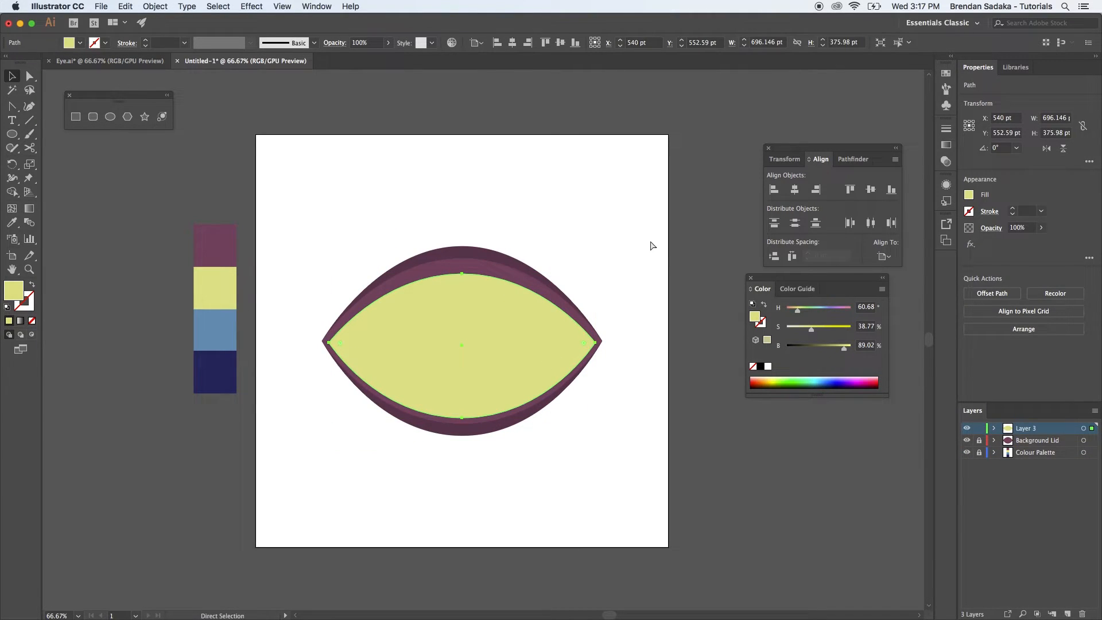
pyautogui.press('v')
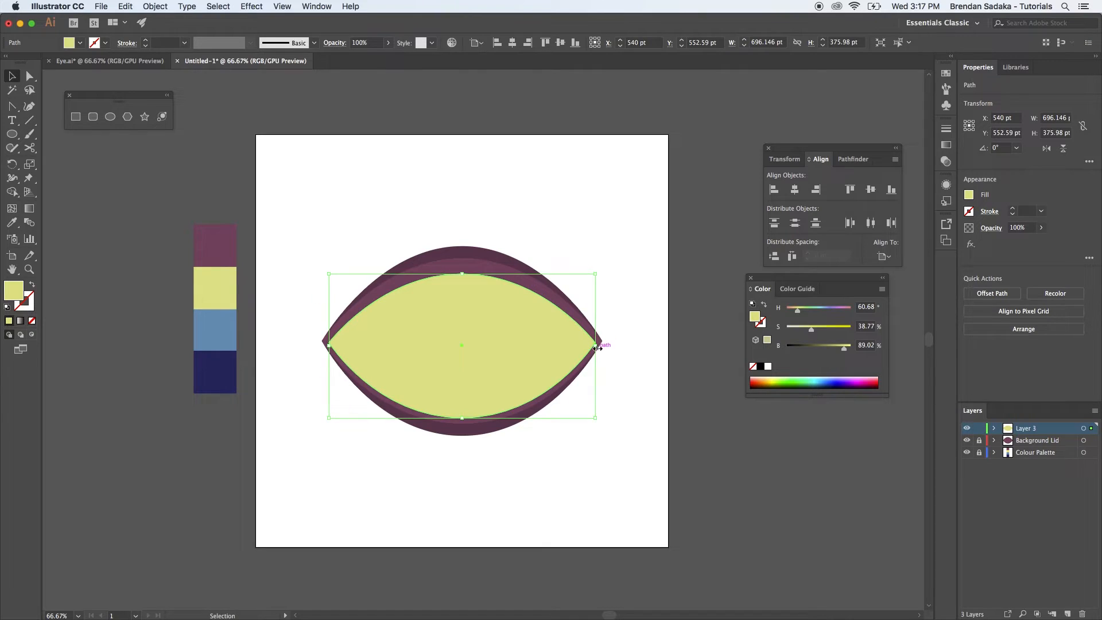
pyautogui.moveTo(597, 346); pyautogui.dragTo(587, 351)
pyautogui.click(622, 311)
pyautogui.click(595, 343)
pyautogui.moveTo(846, 351); pyautogui.dragTo(837, 349)
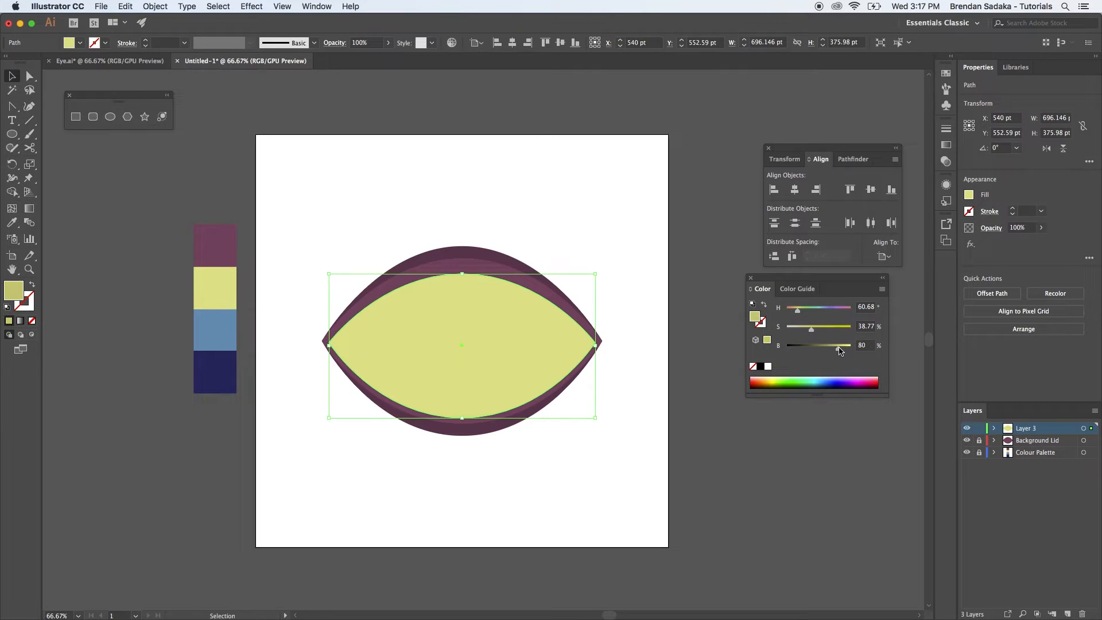
pyautogui.click(795, 430)
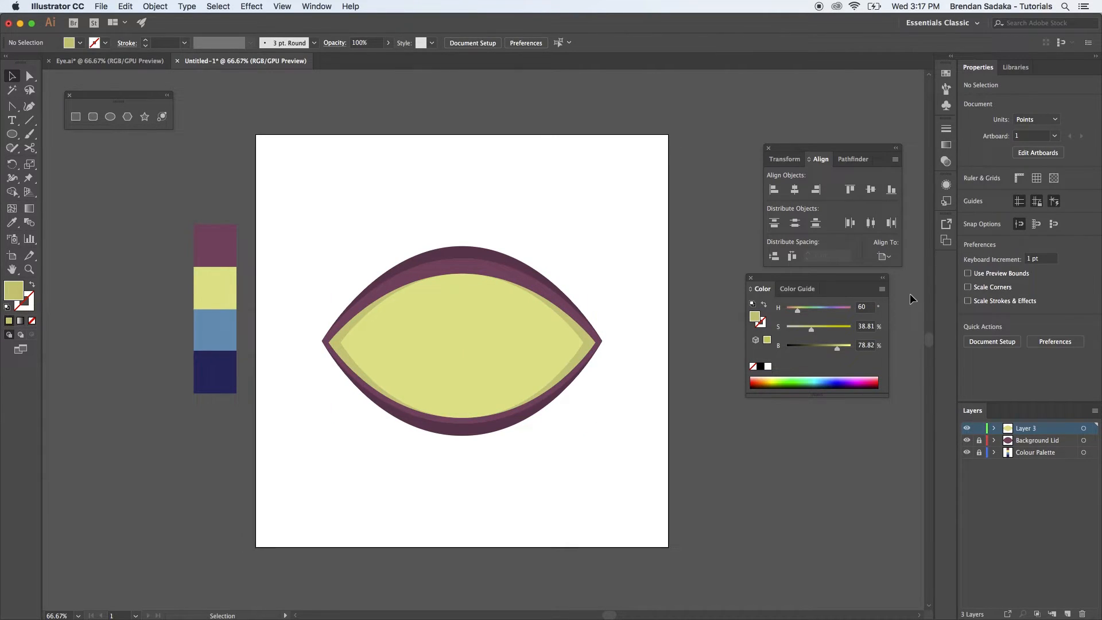
# Rename Layer 3 to Eye White.
pyautogui.doubleClick(1031, 427)
pyautogui.write('Eye White')
pyautogui.press('Return')
# Reveal the Pupil layer in Eye.ai and examine the iris and pupil before returning to the untitled document.
pyautogui.click(128, 60)
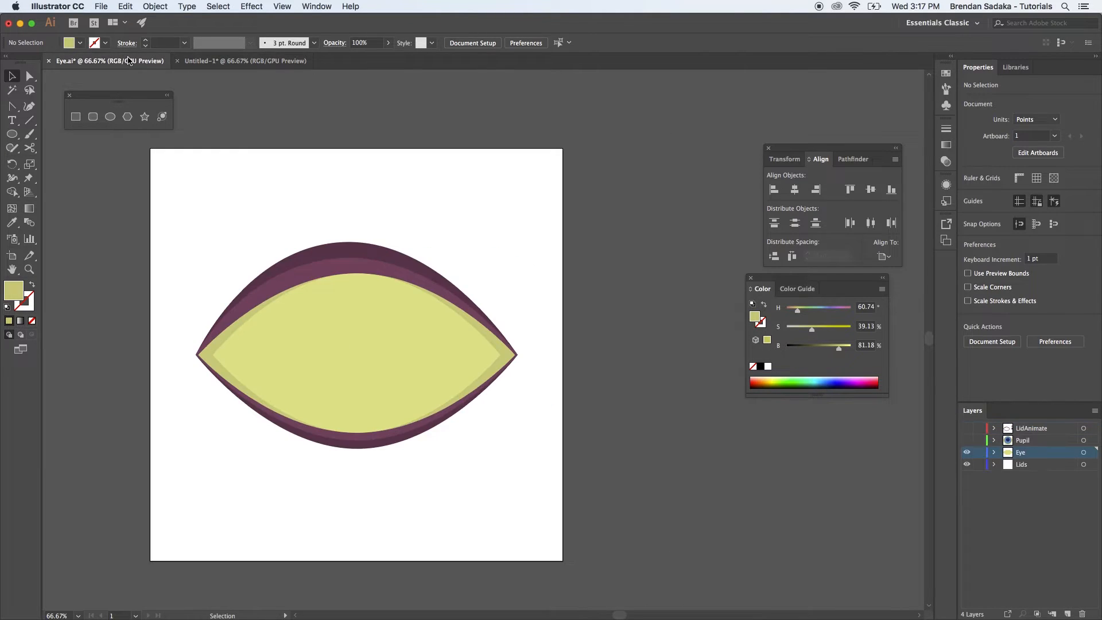
pyautogui.click(966, 440)
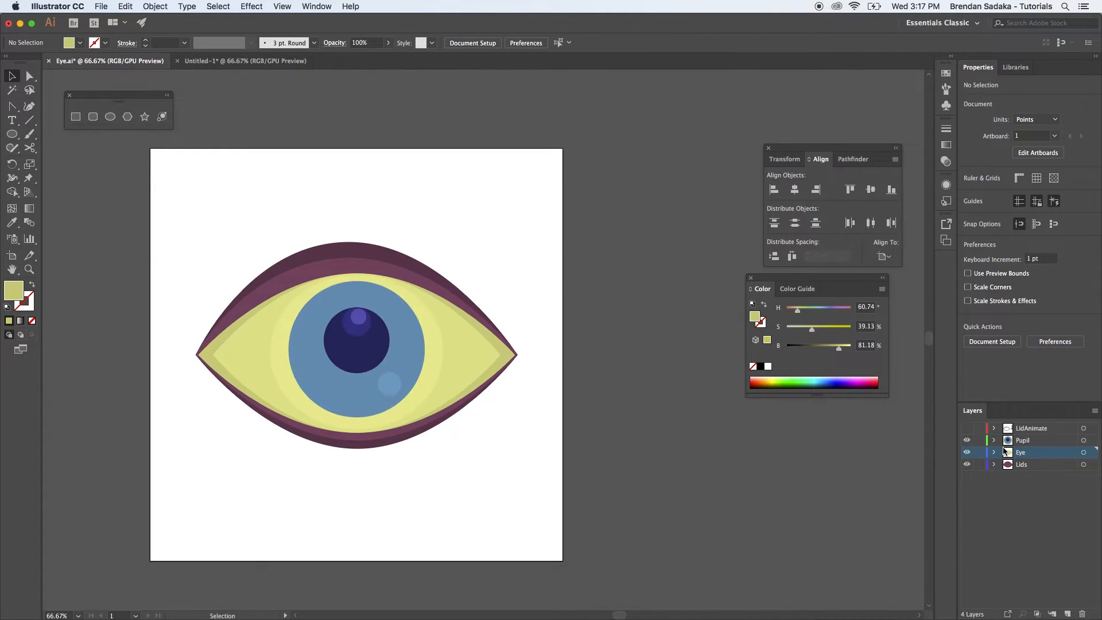
pyautogui.click(269, 61)
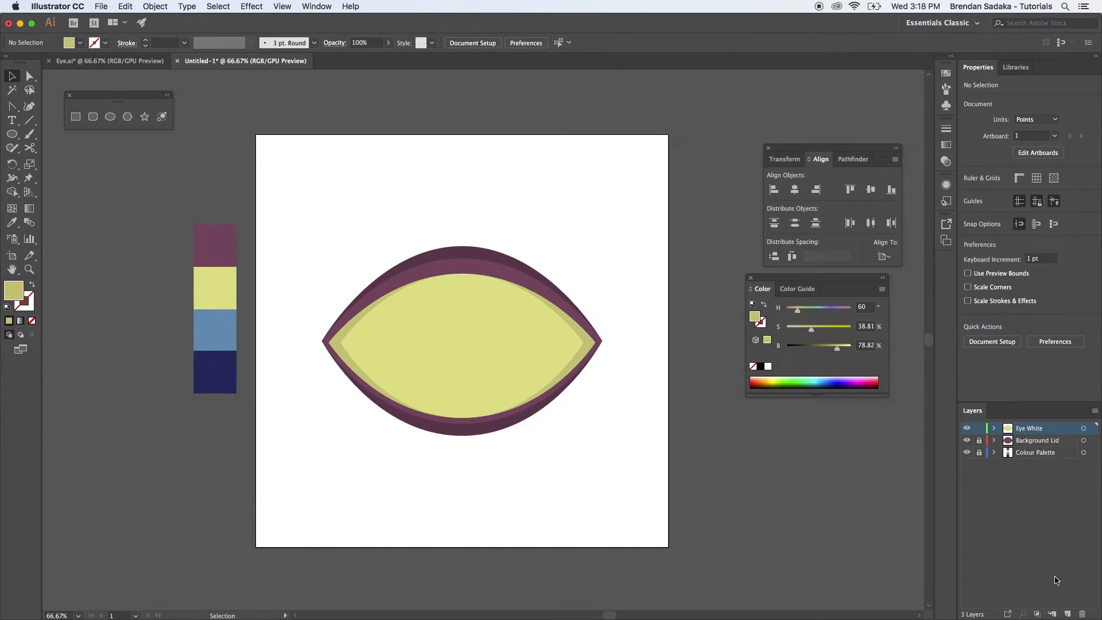
# Add a new layer named Pupil above the locked Eye White layer and activate the Ellipse tool.
pyautogui.click(1067, 614)
pyautogui.doubleClick(1029, 428)
pyautogui.write('Pupil')
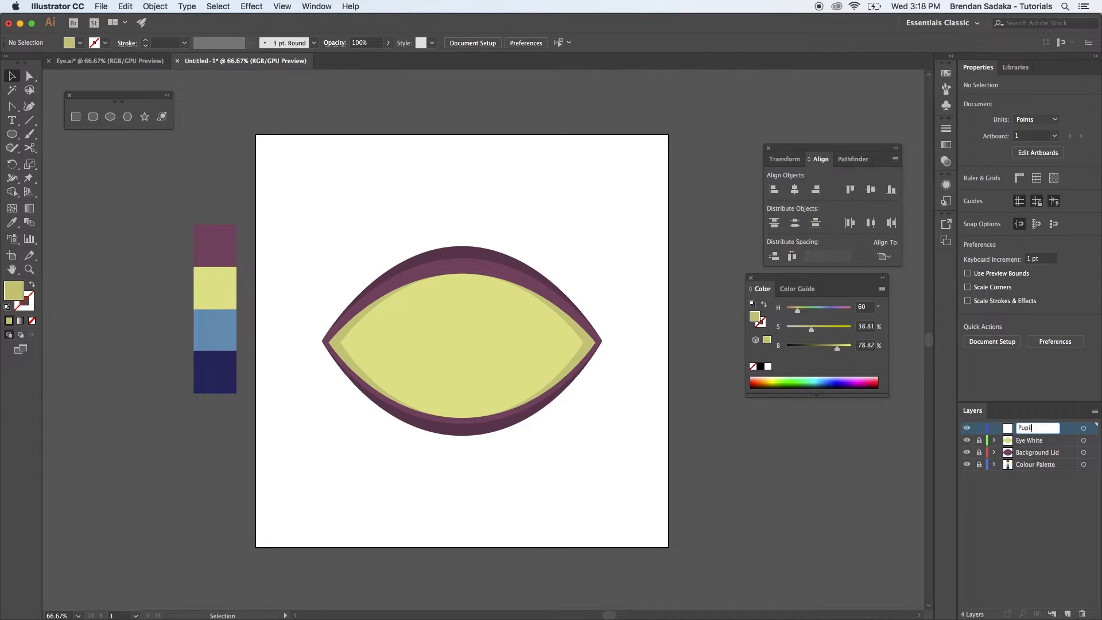
pyautogui.press('Return')
pyautogui.click(110, 117)
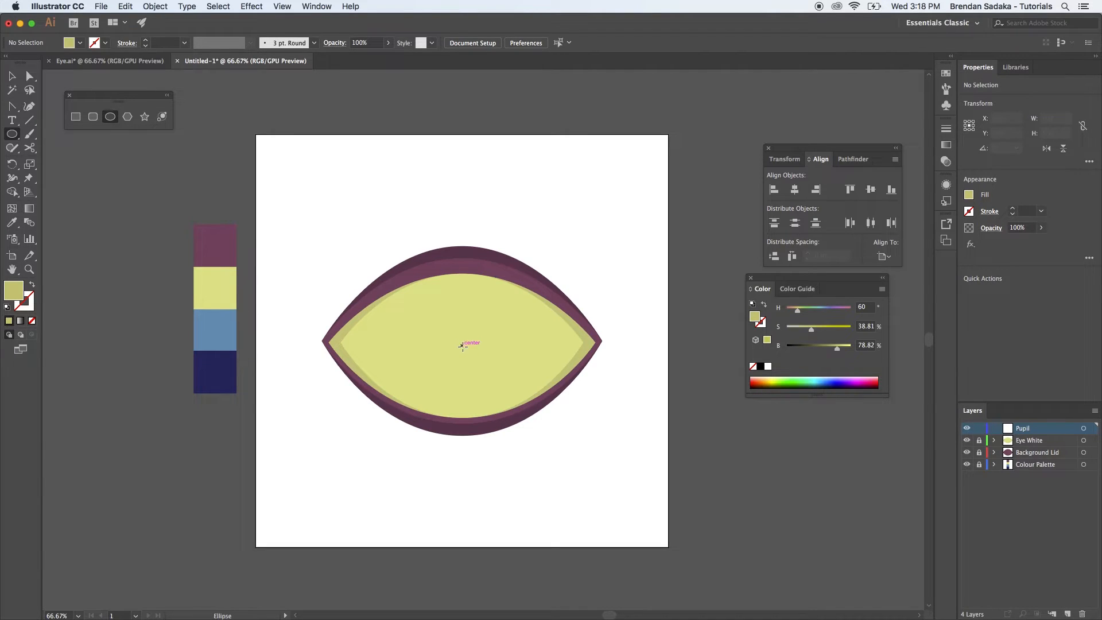
pyautogui.moveTo(465, 336); pyautogui.dragTo(502, 367)
pyautogui.press('super+z')
pyautogui.moveTo(462, 343); pyautogui.dragTo(494, 371)
pyautogui.press('super+z')
pyautogui.moveTo(490, 320); pyautogui.dragTo(540, 358)
pyautogui.press('super+z')
pyautogui.moveTo(503, 326); pyautogui.dragTo(598, 418)
pyautogui.press('super+z')
pyautogui.moveTo(541, 373)
pyautogui.mouseDown()
pyautogui.moveTo(602, 425)
pyautogui.moveTo(565, 379)
pyautogui.moveTo(545, 374)
pyautogui.mouseUp()
pyautogui.moveTo(592, 425); pyautogui.dragTo(593, 424)
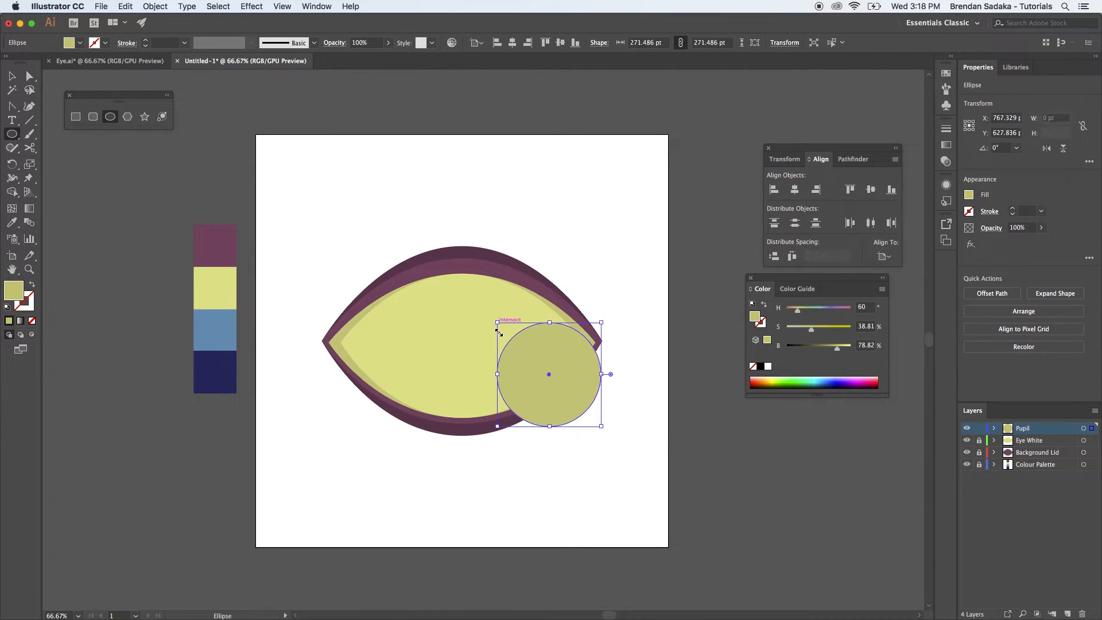
pyautogui.press('super+z')
pyautogui.moveTo(493, 324); pyautogui.dragTo(525, 355)
pyautogui.press('super+z')
# Draw a circle about 303 pt in diameter outward from the artboard's centre on the Pupil layer.
pyautogui.moveTo(462, 340); pyautogui.dragTo(520, 383)
pyautogui.press('v')
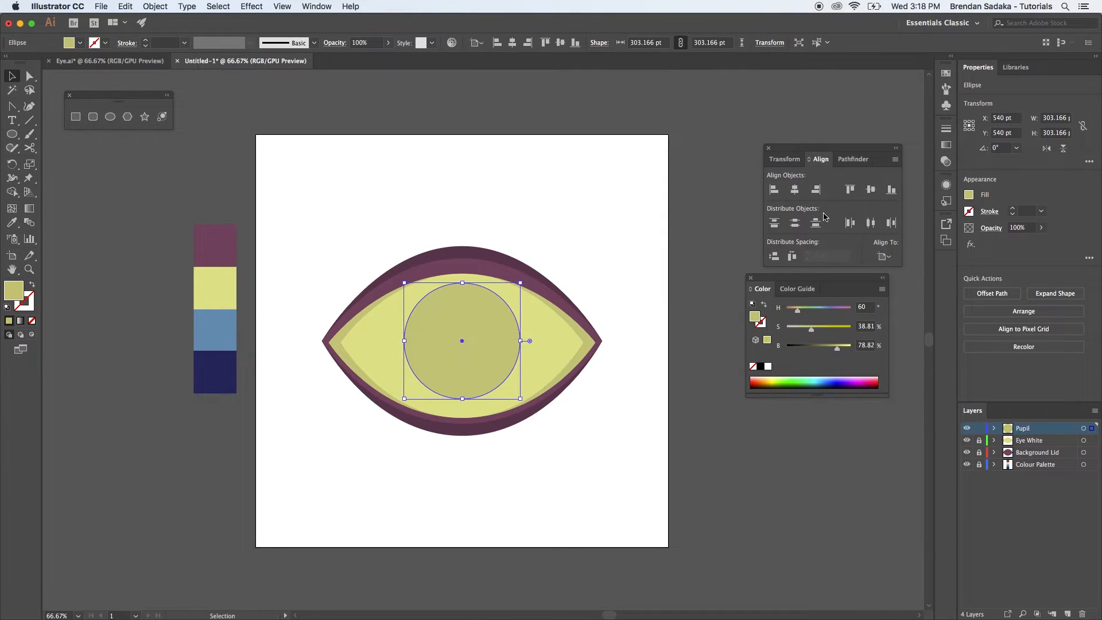
pyautogui.click(884, 256)
pyautogui.click(856, 251)
pyautogui.click(598, 239)
pyautogui.click(492, 347)
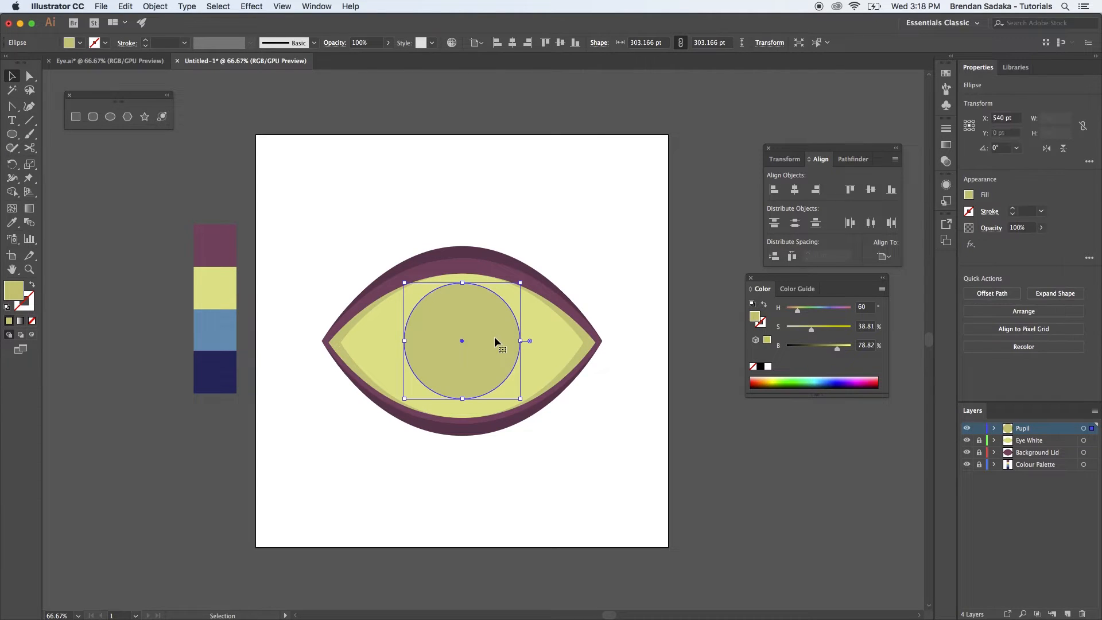
# Check the iris in Eye.ai and fill the new circle with the palette's blue.
pyautogui.click(100, 67)
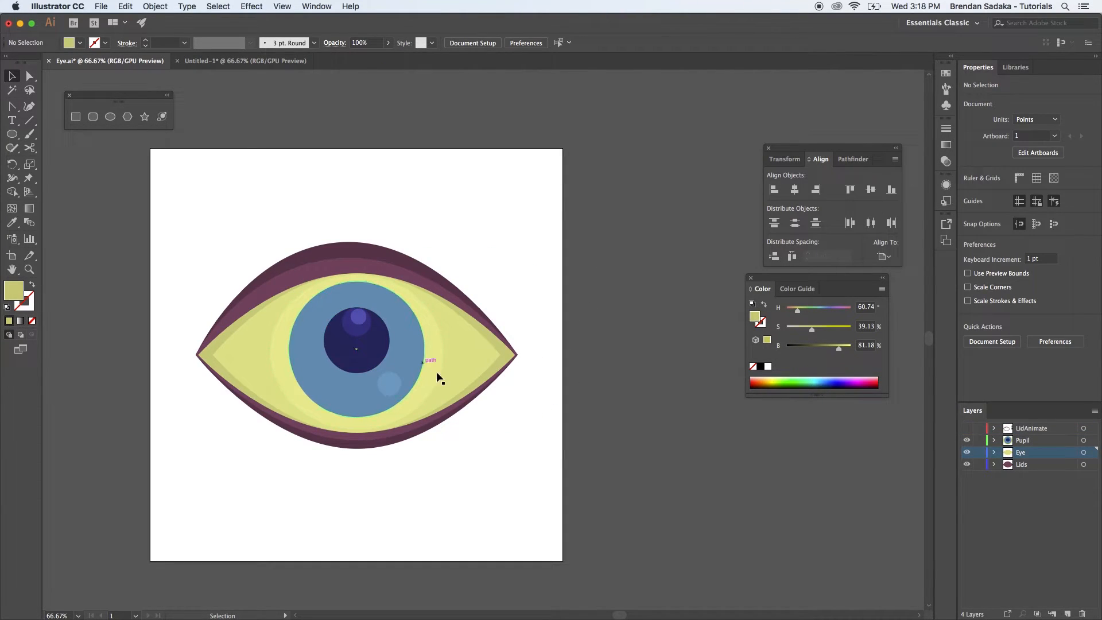
pyautogui.click(273, 64)
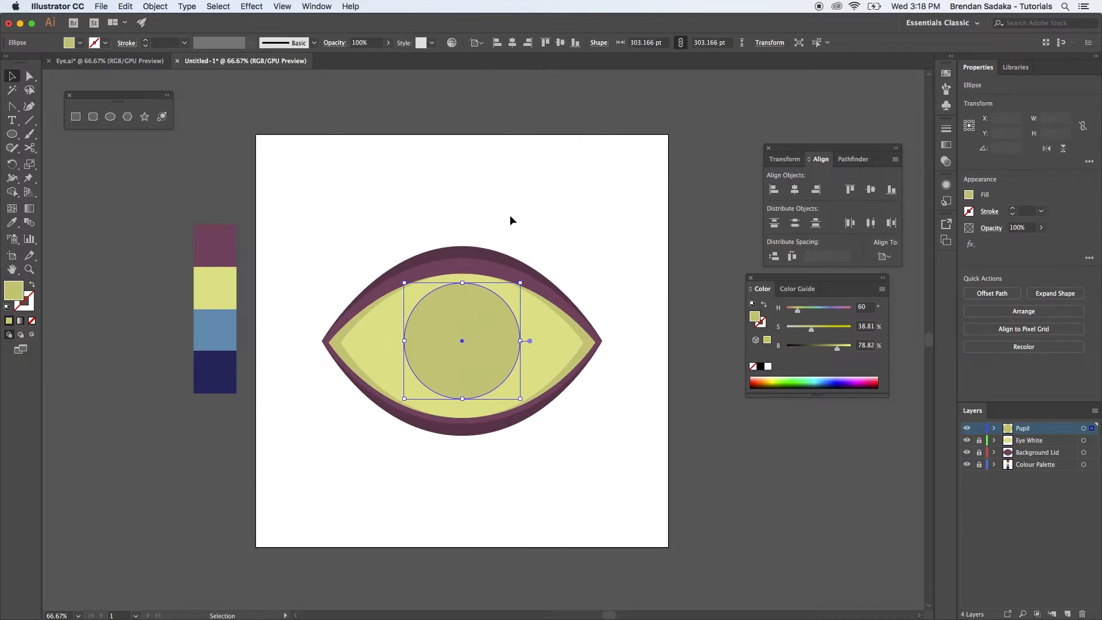
pyautogui.press('i')
pyautogui.click(216, 329)
pyautogui.press('v')
pyautogui.click(585, 186)
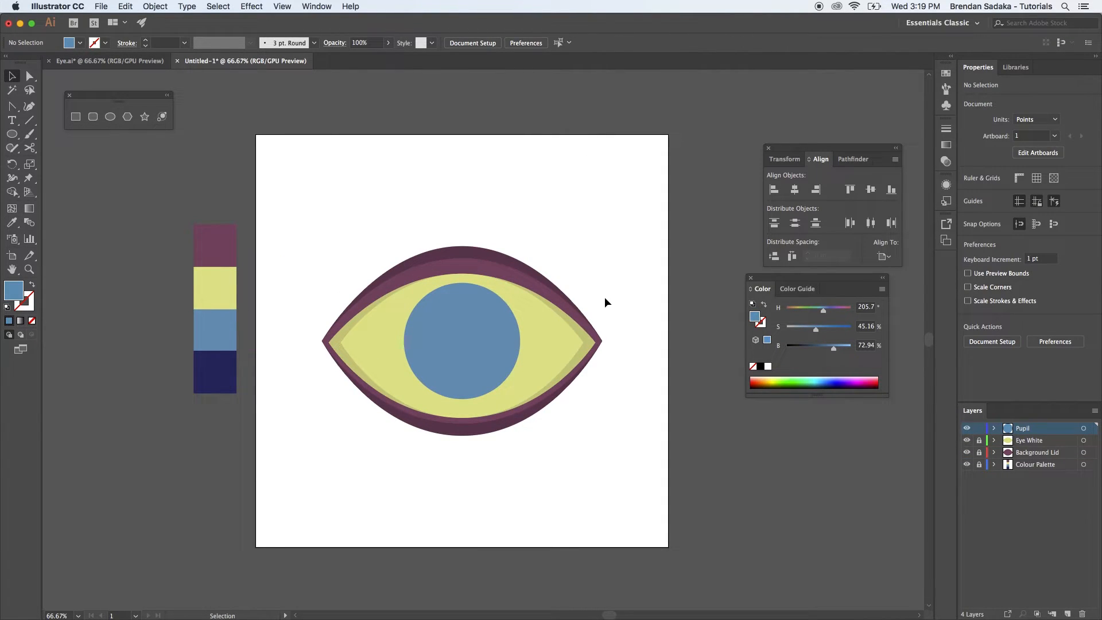
# Compare the blue iris circle with Eye.ai, including the dark pupil placed inside it.
pyautogui.click(109, 61)
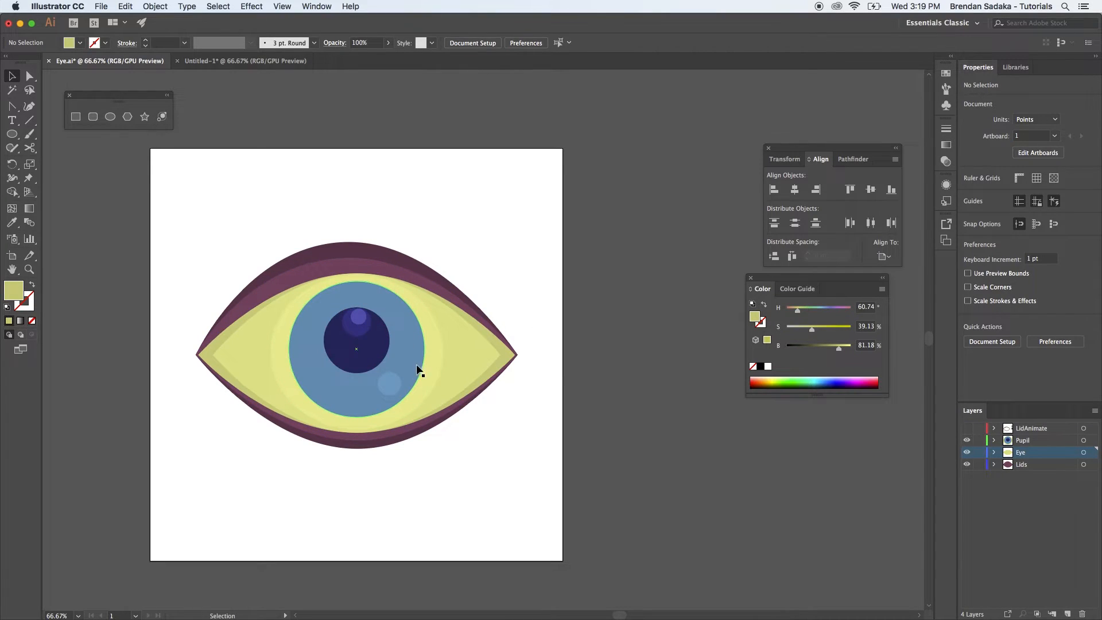
pyautogui.click(276, 60)
pyautogui.click(109, 61)
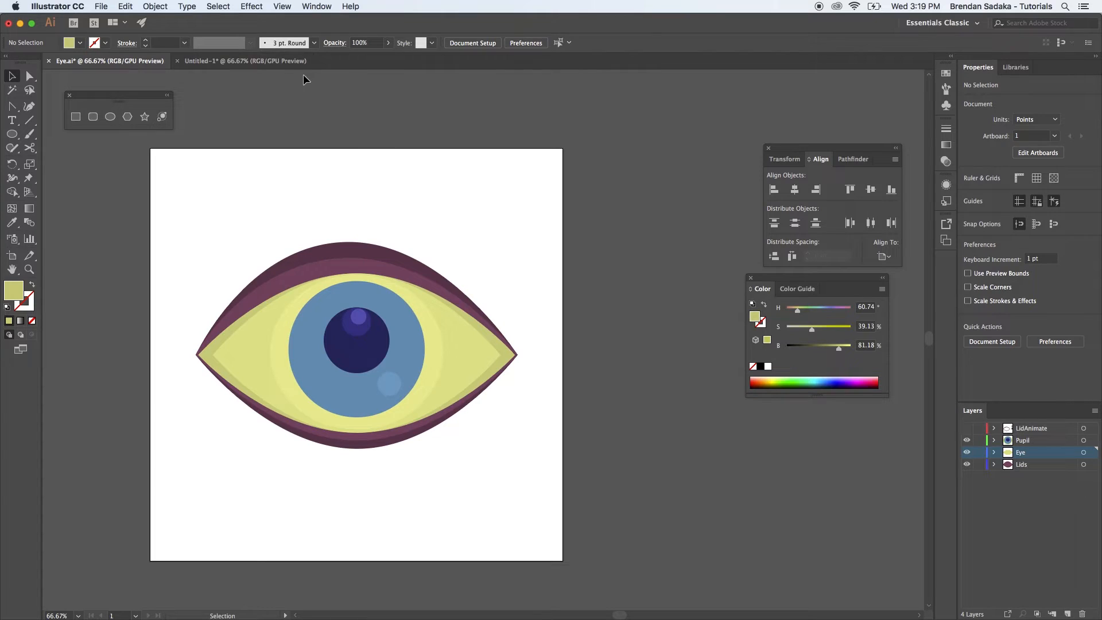
pyautogui.click(275, 62)
# Duplicate the blue iris circle in place, scale the copy to about 129 pt from its centre and raise it to about Y 513 pt.
pyautogui.click(472, 295)
pyautogui.press('a')
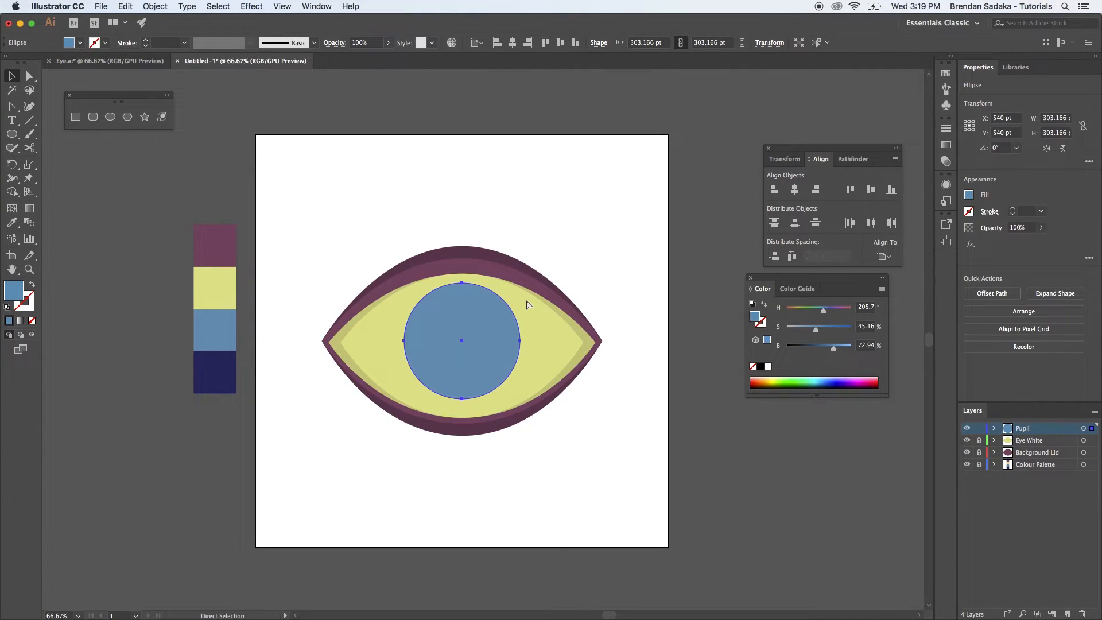
pyautogui.press('v')
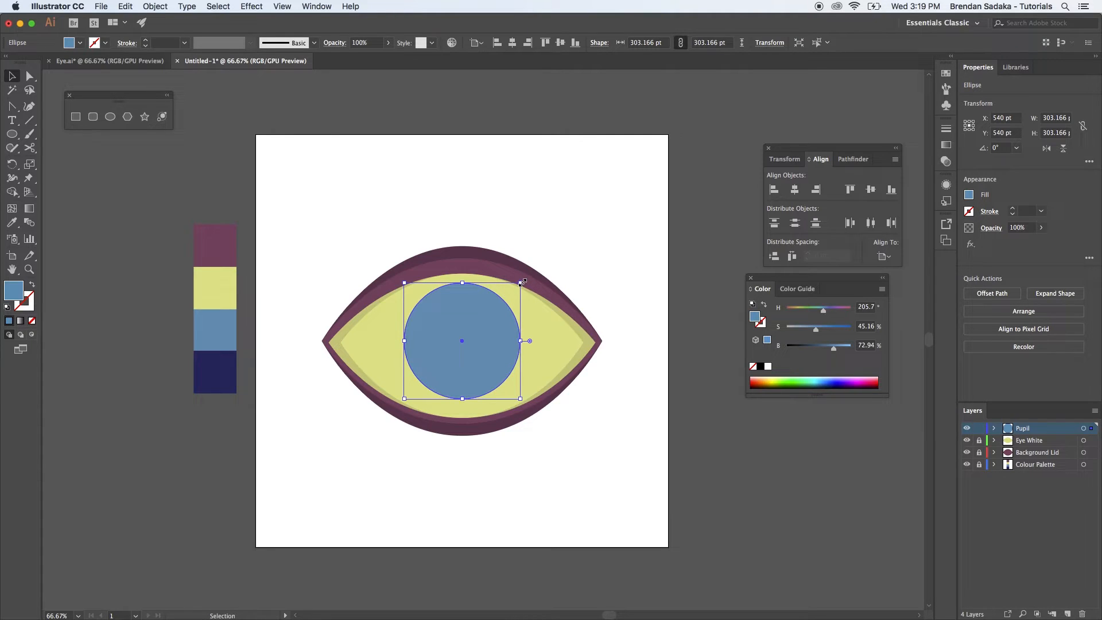
pyautogui.moveTo(522, 283); pyautogui.dragTo(481, 341)
pyautogui.press('cmd+z')
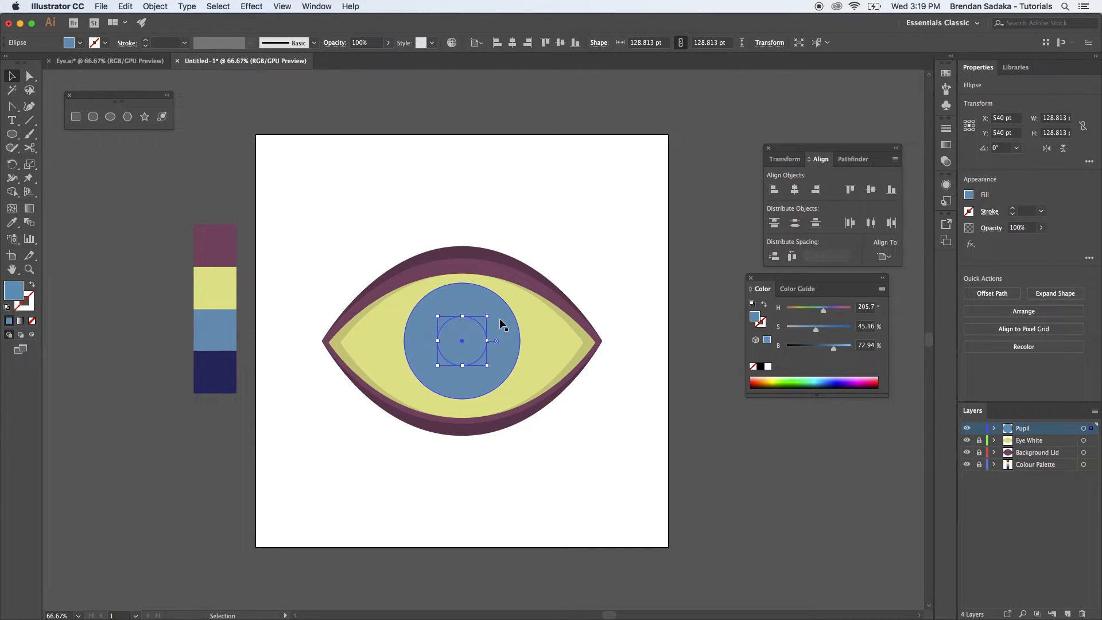
pyautogui.press('super+z')
pyautogui.press('super+shift+z')
pyautogui.press('super+shift+z')
# Fill the small circle with the palette's dark navy and deselect it.
pyautogui.press('i')
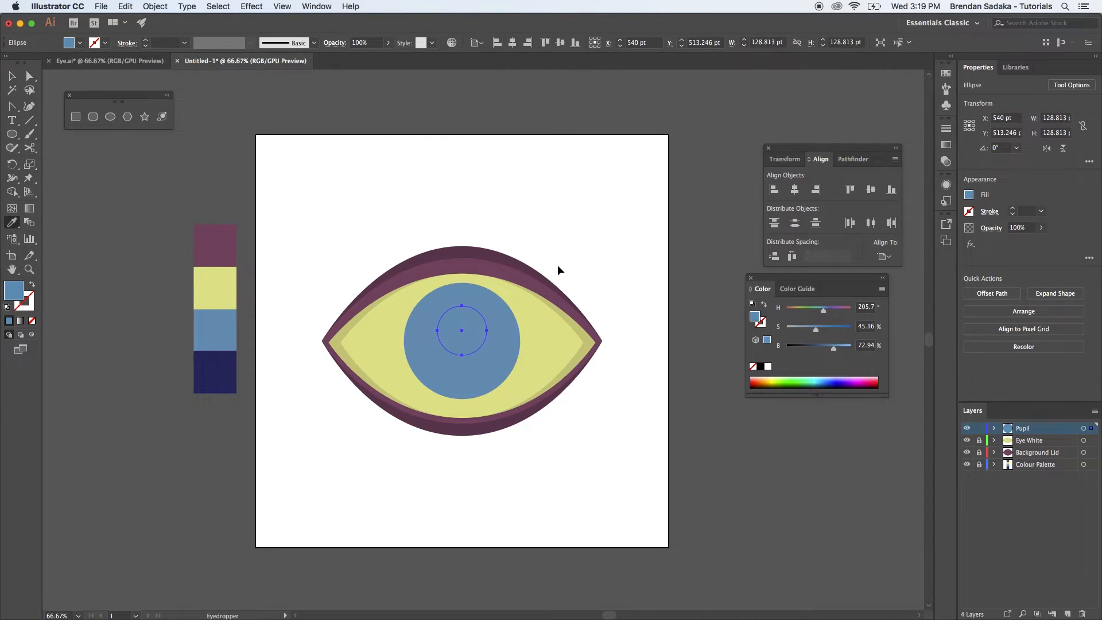
pyautogui.click(222, 370)
pyautogui.press('v')
pyautogui.click(602, 228)
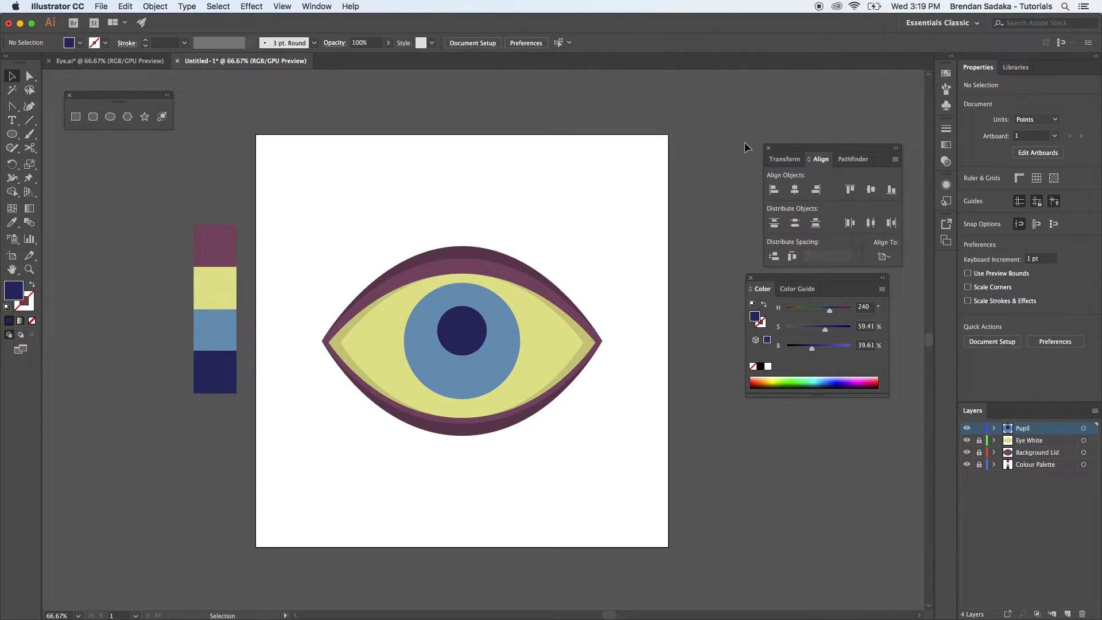
# Compare the dark pupil with Eye.ai and enlarge it slightly from its centre.
pyautogui.click(139, 60)
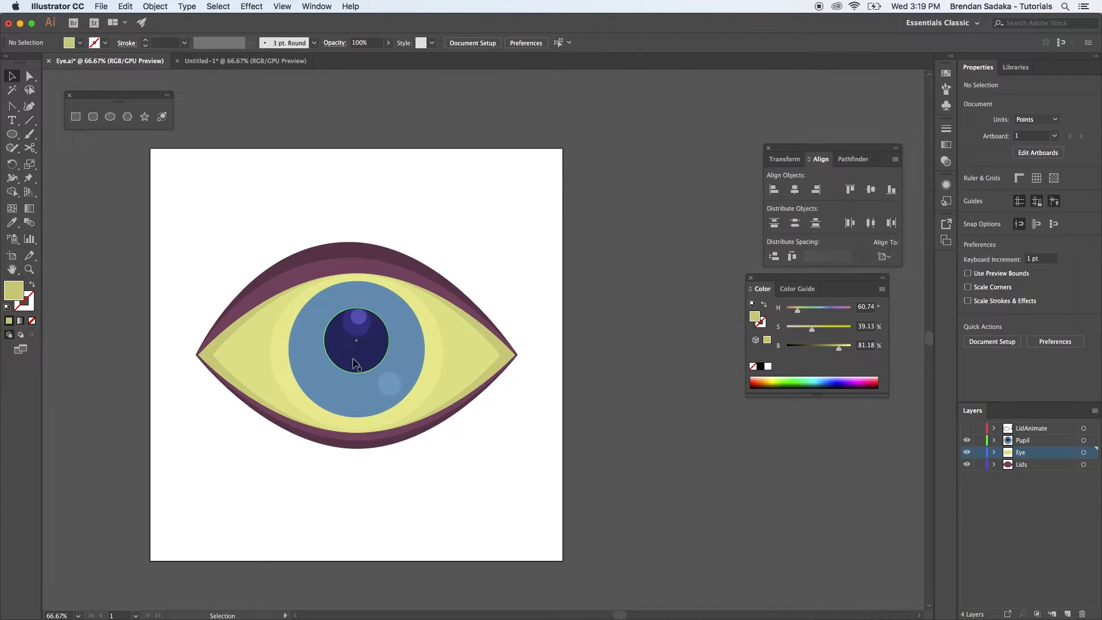
pyautogui.click(245, 61)
pyautogui.click(470, 343)
pyautogui.moveTo(487, 306); pyautogui.dragTo(492, 302)
pyautogui.click(593, 223)
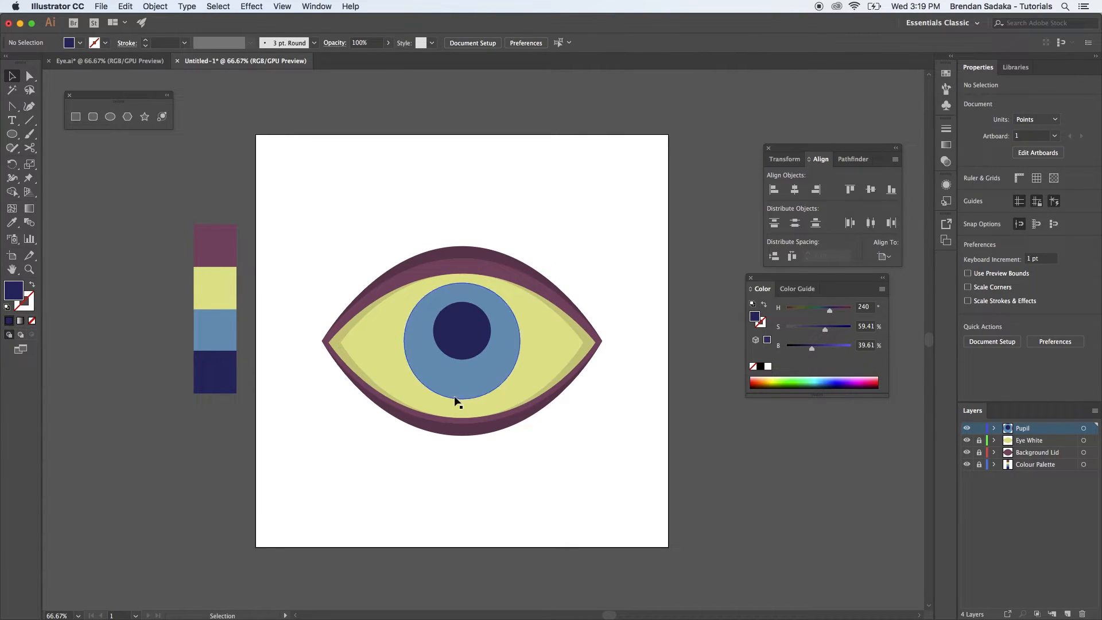
# Check Eye.ai, duplicate the iris circle in place behind the pupil and enlarge the rear circle to about 344 pt from its centre.
pyautogui.click(152, 61)
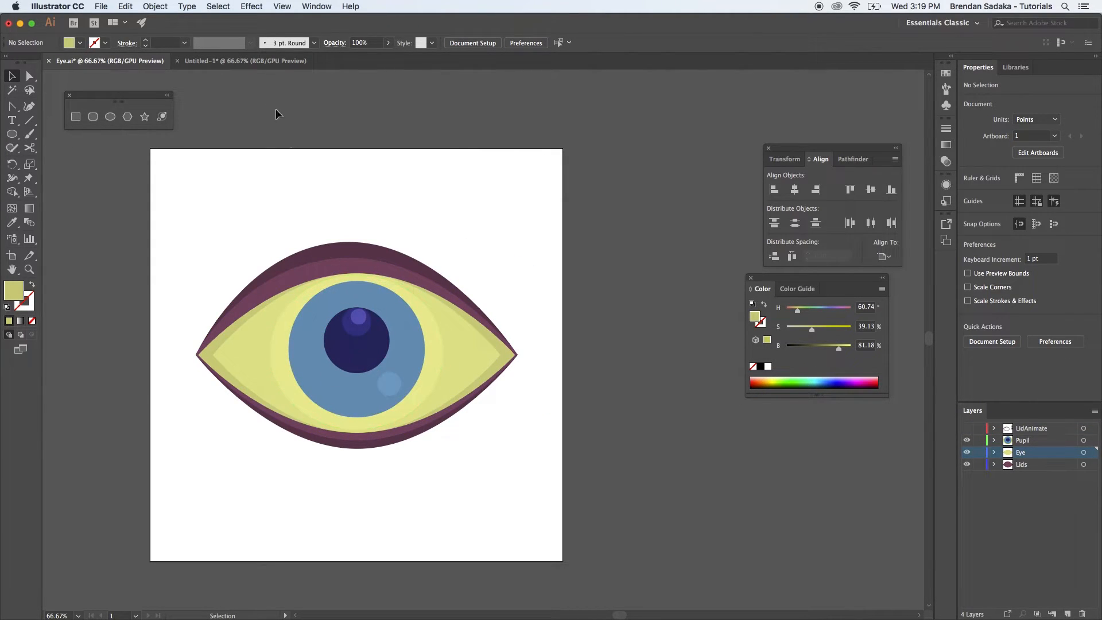
pyautogui.click(262, 60)
pyautogui.click(517, 347)
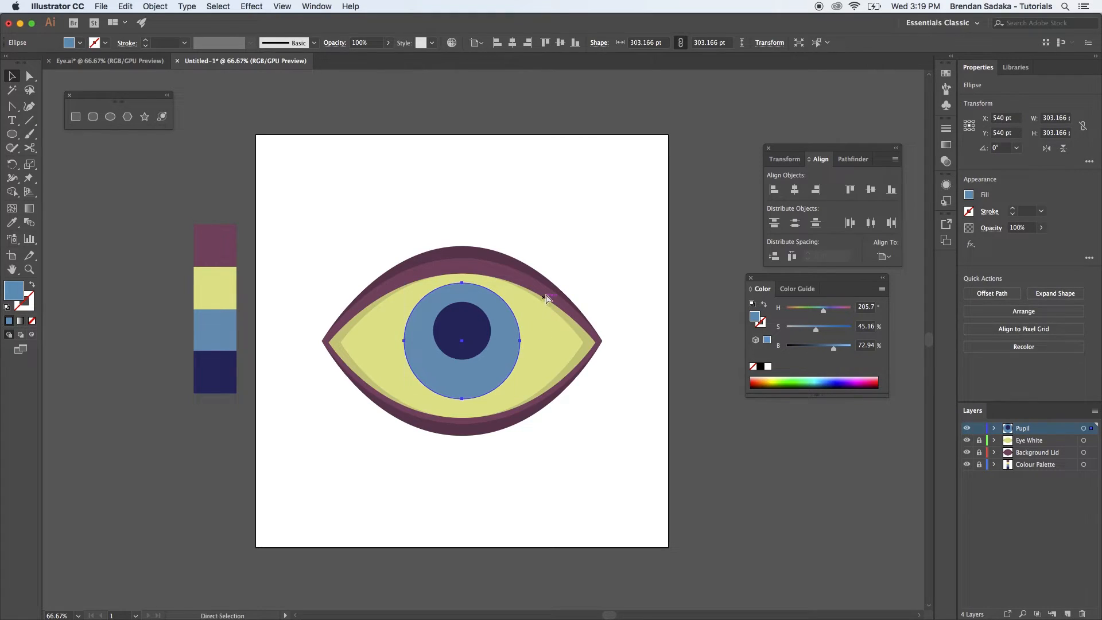
pyautogui.press('super+shift+v')
pyautogui.press('a')
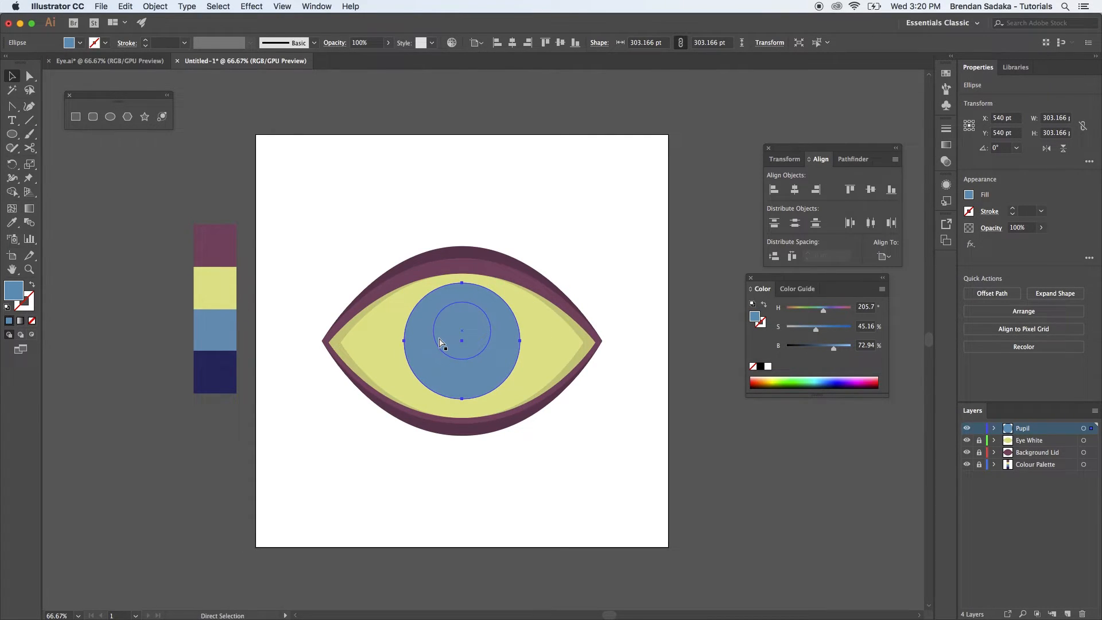
pyautogui.press('super+bracketleft')
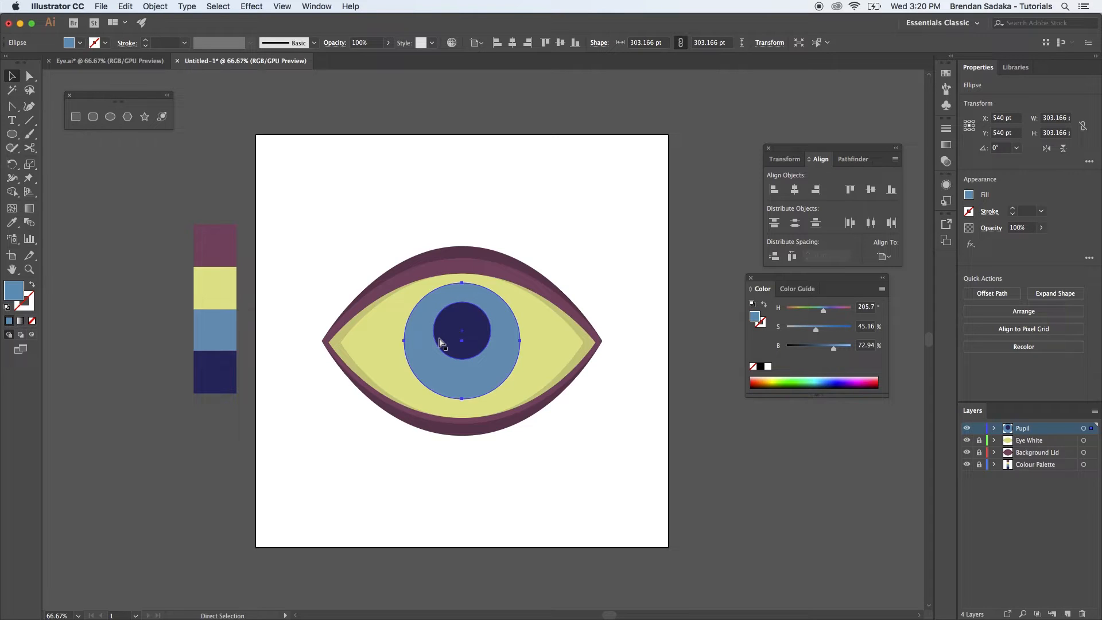
pyautogui.press('v')
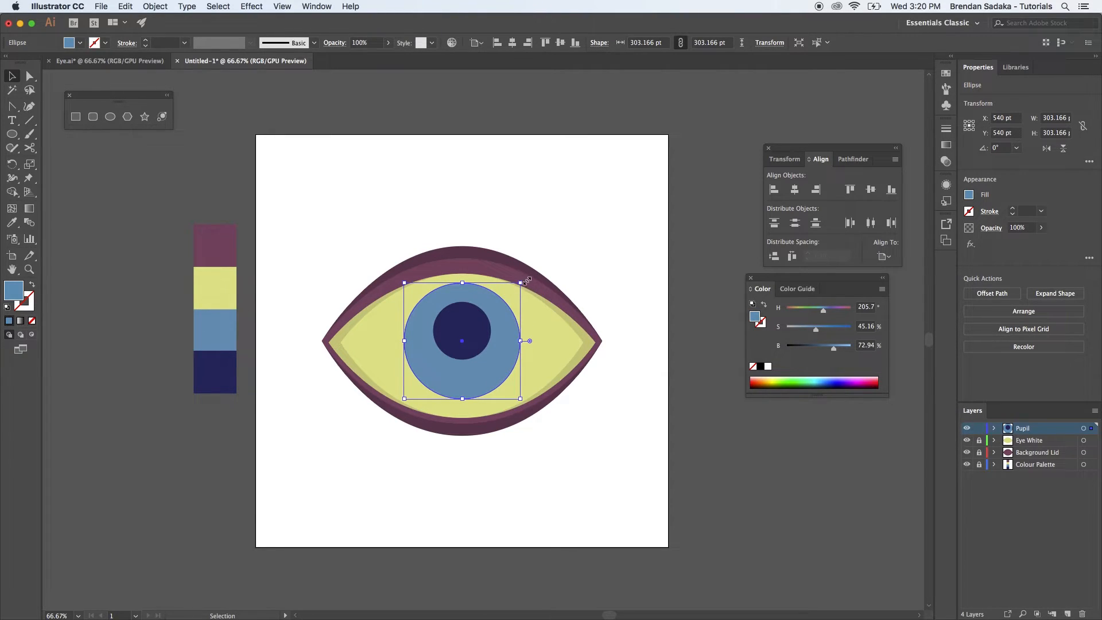
pyautogui.moveTo(527, 282); pyautogui.dragTo(530, 276)
# Fill the circle behind the iris with the eye-white yellow and adjust its brightness to about 94%.
pyautogui.press('i')
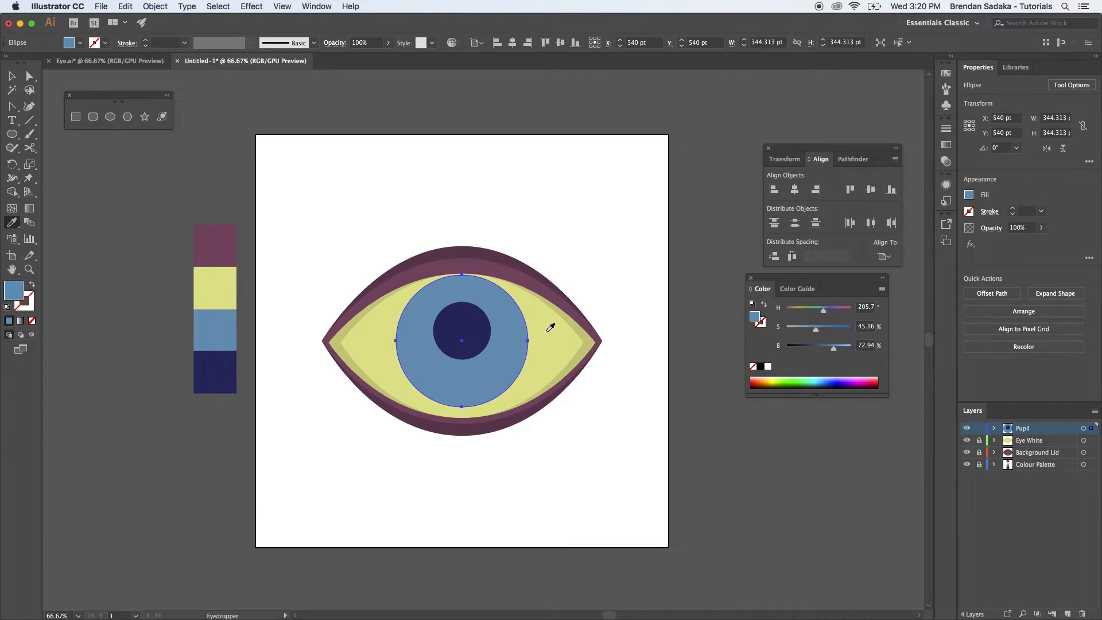
pyautogui.click(548, 330)
pyautogui.press('v')
pyautogui.moveTo(845, 350); pyautogui.dragTo(848, 348)
pyautogui.press('super+shift+a')
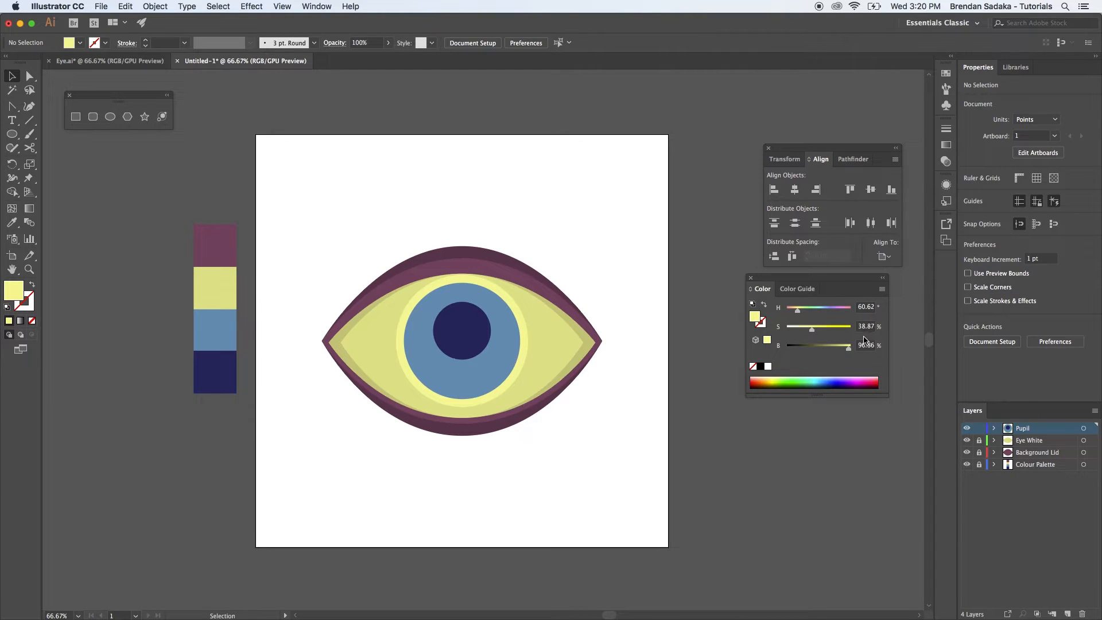
pyautogui.press('super+z')
pyautogui.press('super+z')
pyautogui.moveTo(846, 350); pyautogui.dragTo(848, 349)
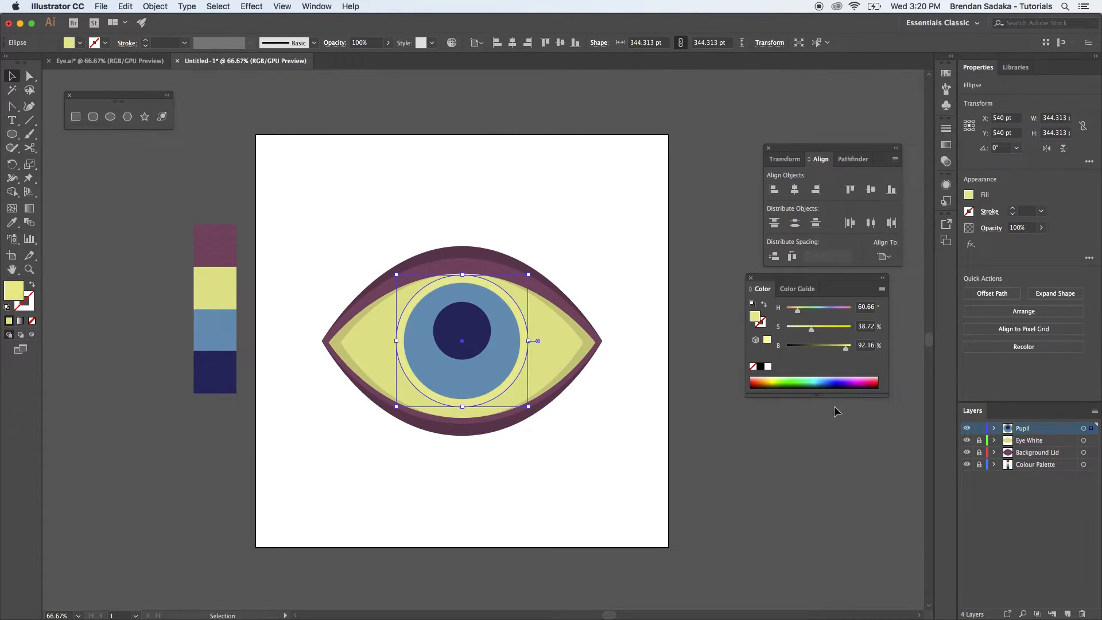
pyautogui.press('super+shift+a')
pyautogui.click(528, 346)
pyautogui.press('super+shift+a')
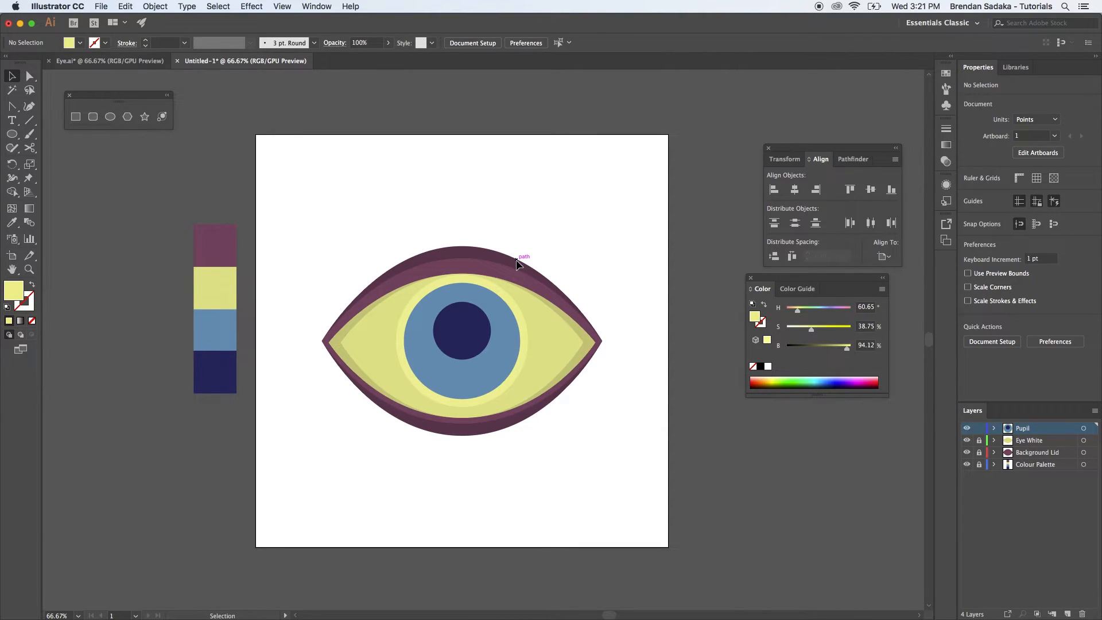
# Compare the pale yellow ring with Eye.ai and enlarge the yellow circle slightly from its centre.
pyautogui.press('super+grave')
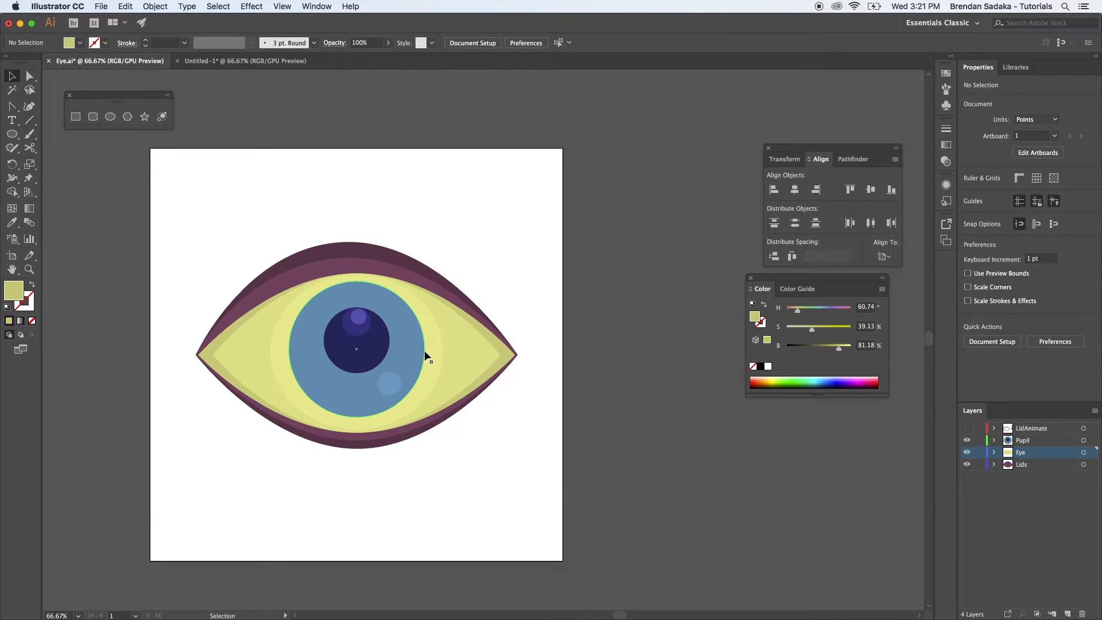
pyautogui.click(269, 62)
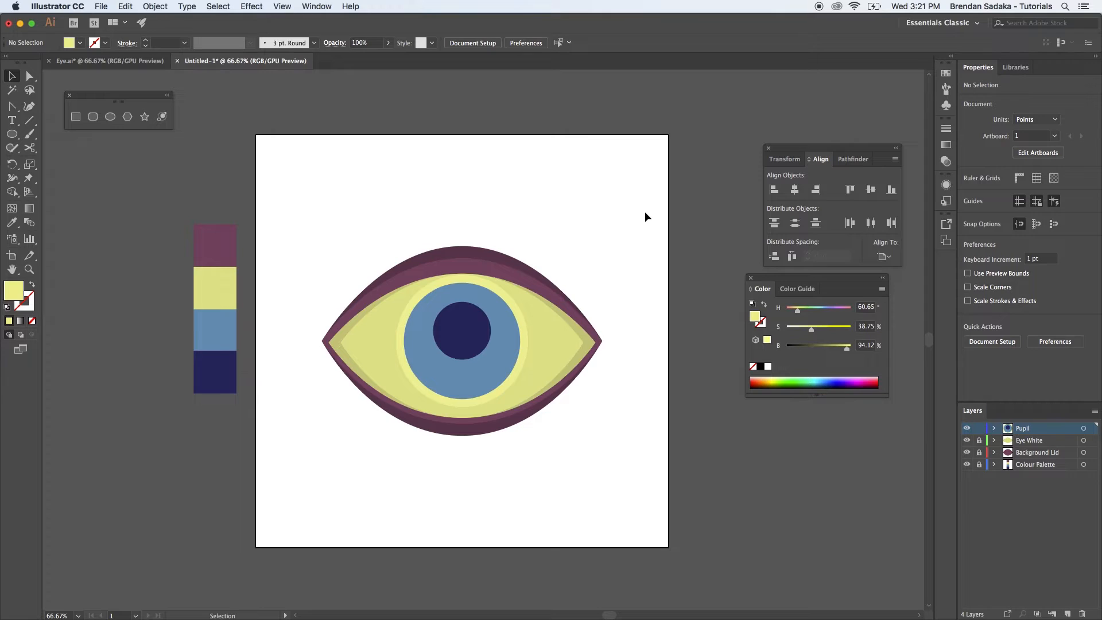
pyautogui.press('super+grave')
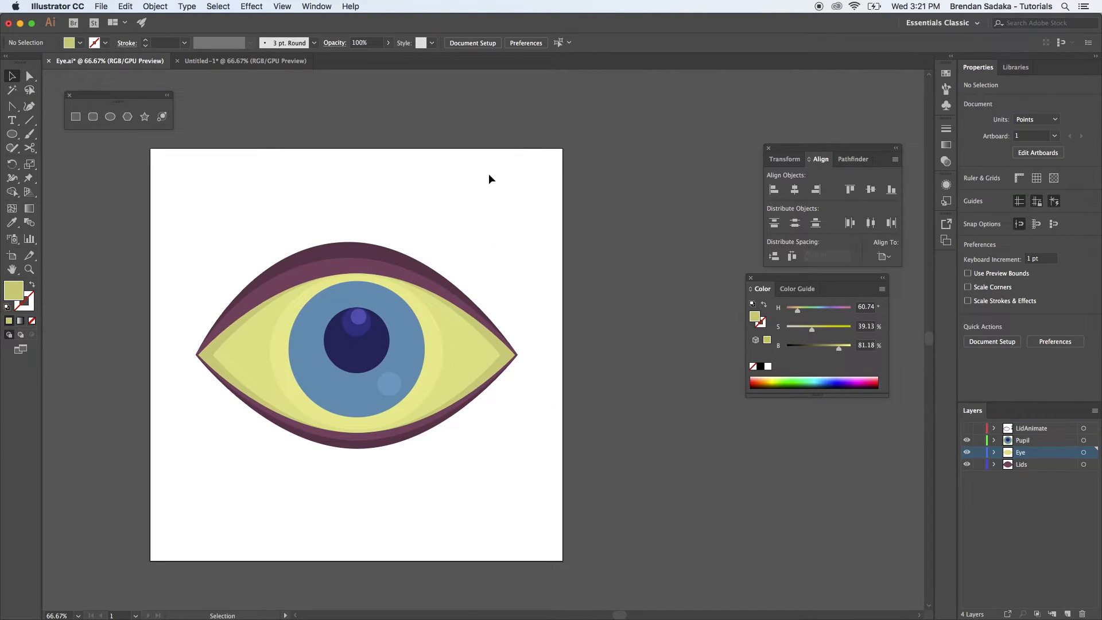
pyautogui.press('super+grave')
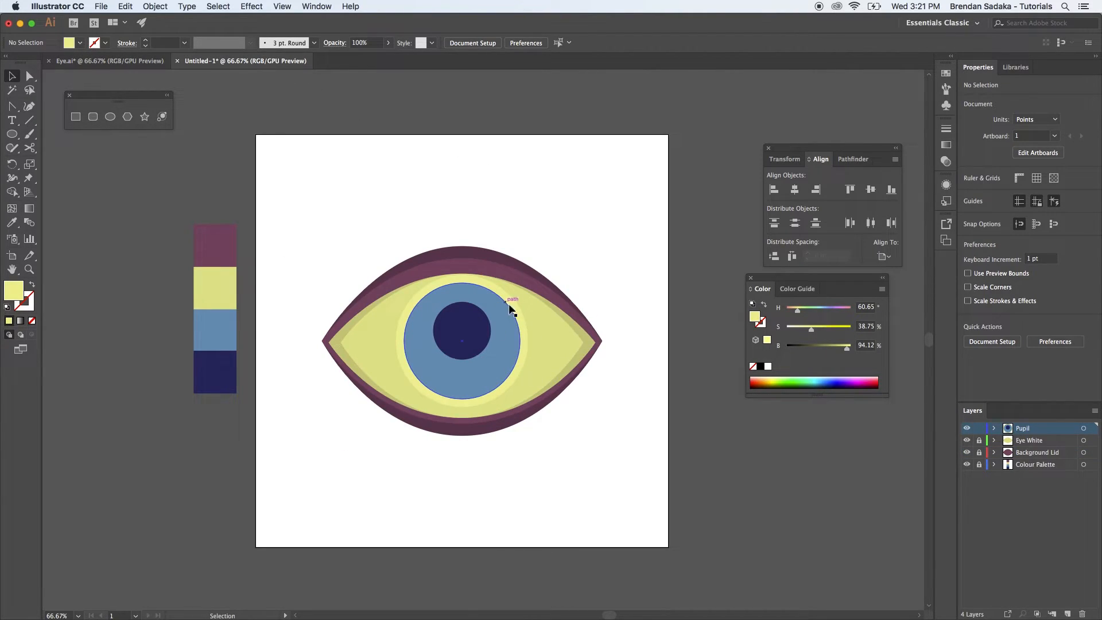
pyautogui.click(523, 316)
pyautogui.moveTo(529, 275); pyautogui.dragTo(531, 273)
pyautogui.click(588, 279)
# Scale the blue iris and dark pupil down together to about 286 pt across.
pyautogui.click(488, 336)
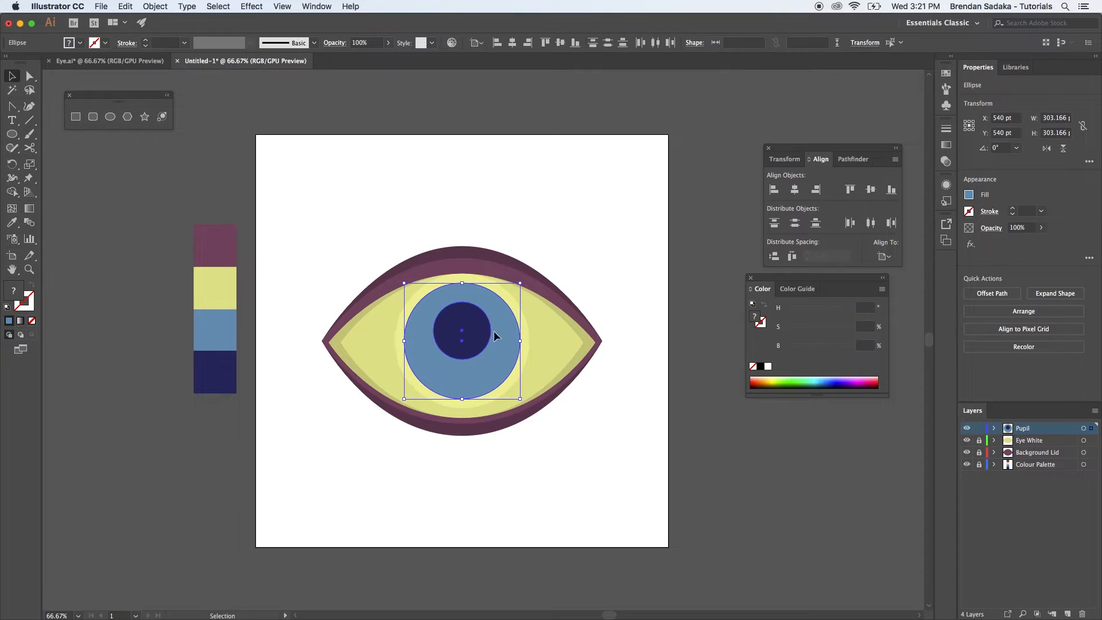
pyautogui.moveTo(521, 282); pyautogui.dragTo(518, 286)
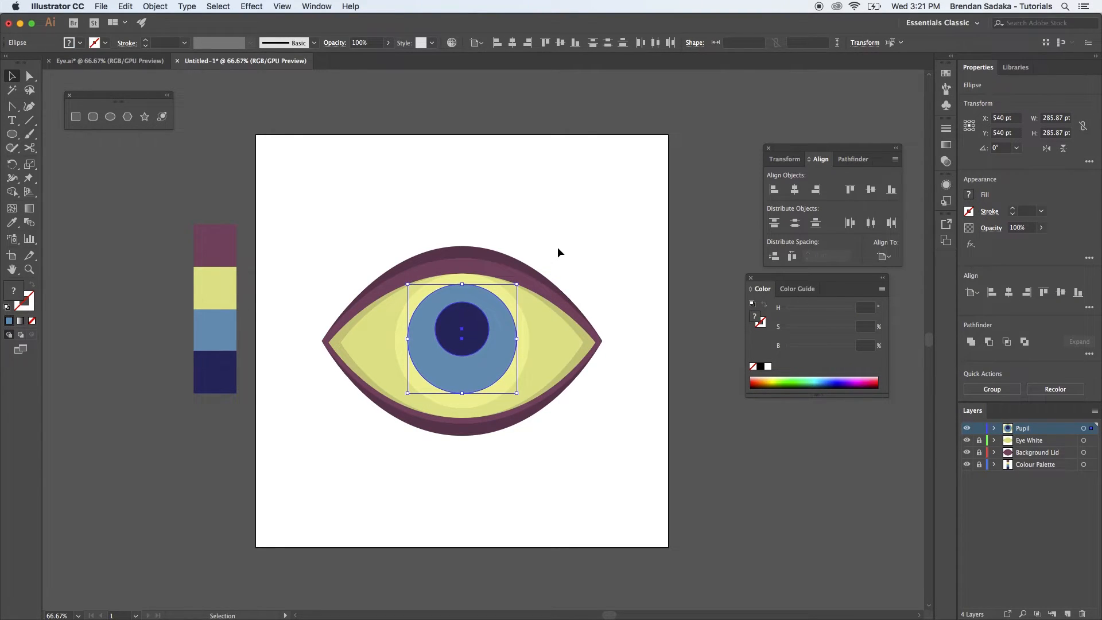
pyautogui.click(580, 204)
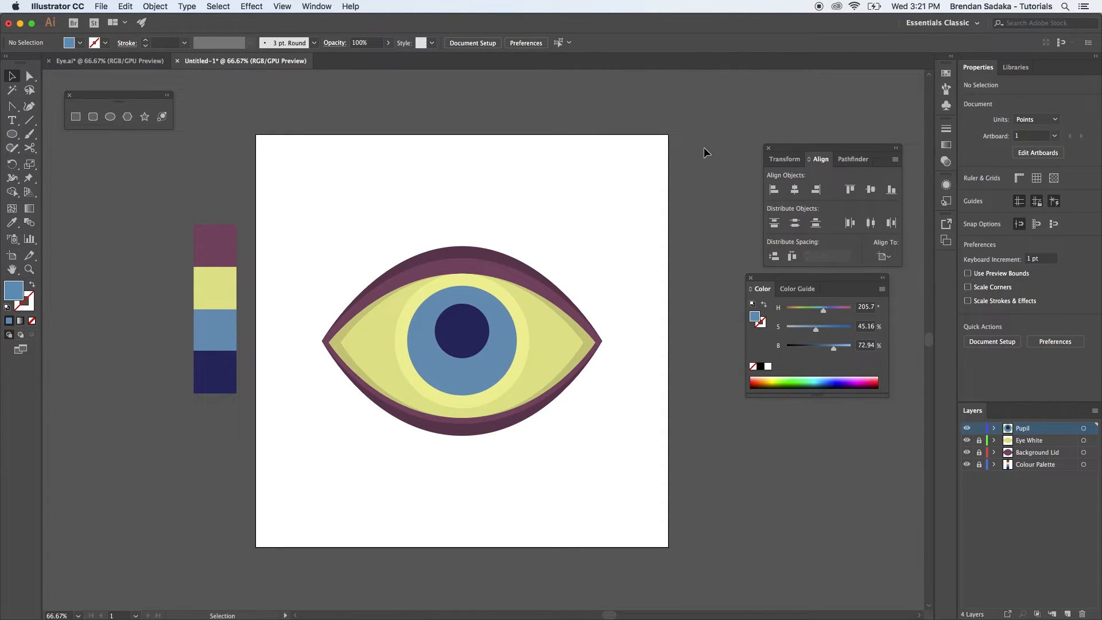
# Check the highlight circles in Eye.ai, duplicate the dark pupil in place and scale the copy to about 71 pt from its centre.
pyautogui.click(126, 61)
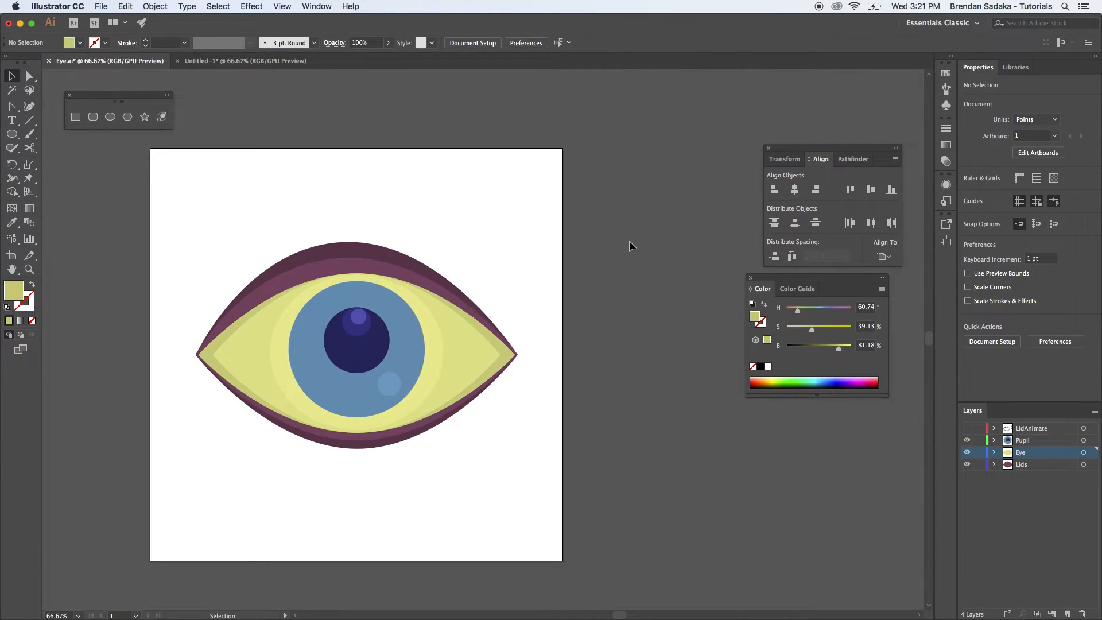
pyautogui.click(245, 61)
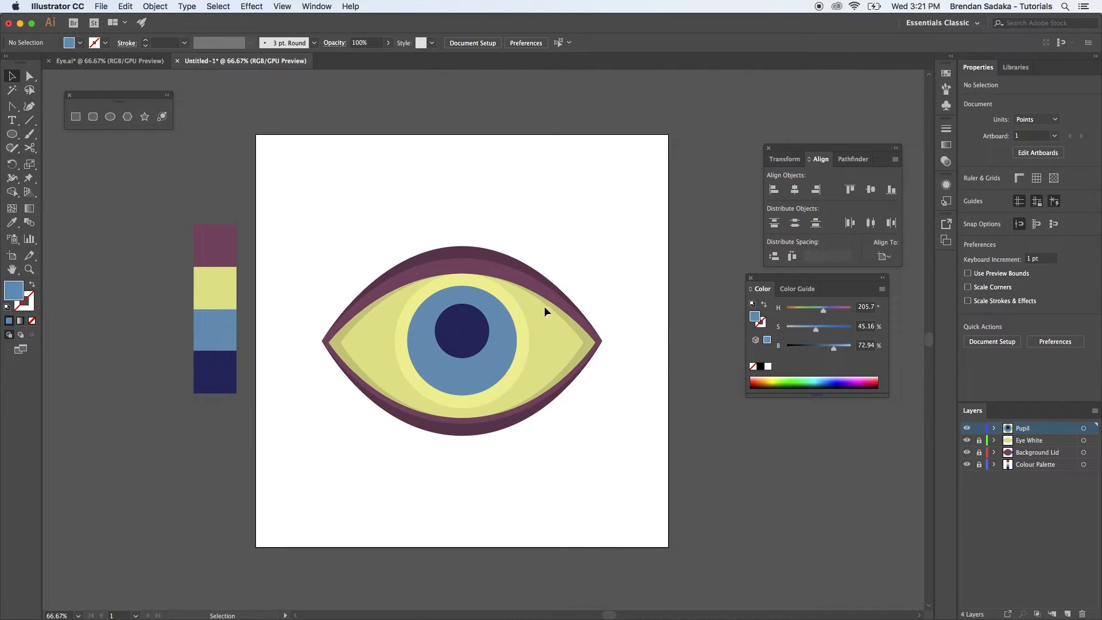
pyautogui.click(166, 61)
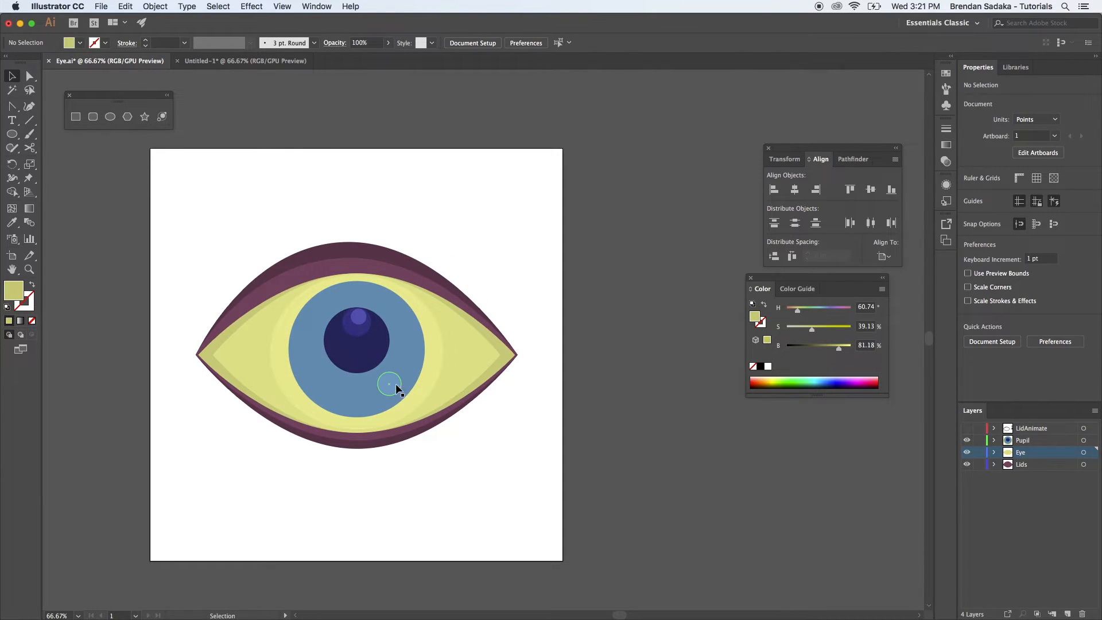
pyautogui.click(250, 63)
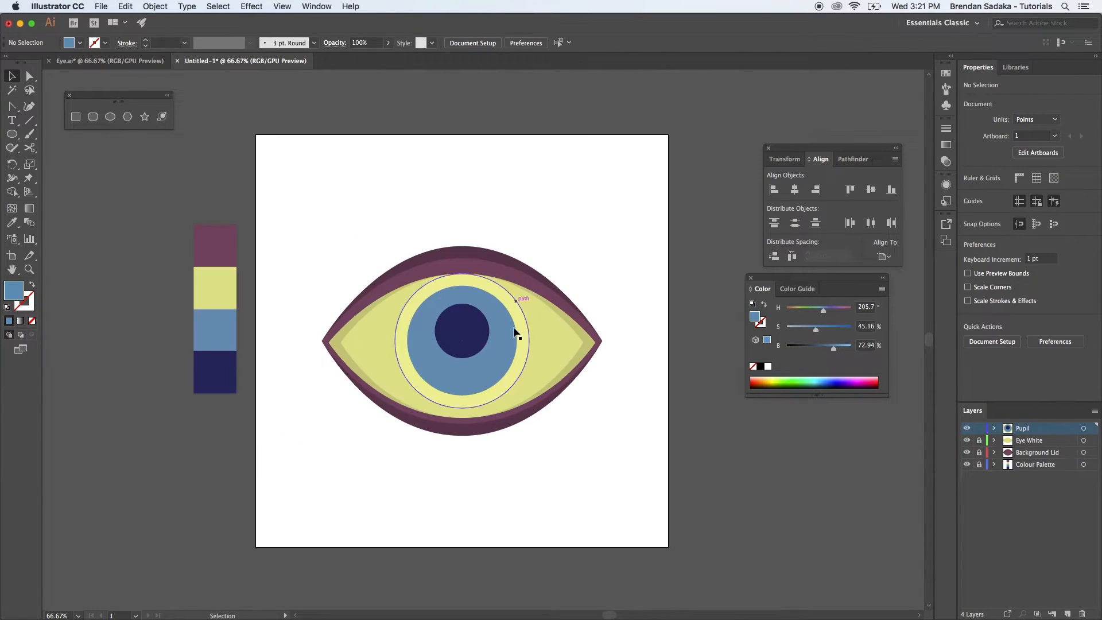
pyautogui.click(480, 328)
pyautogui.press('v')
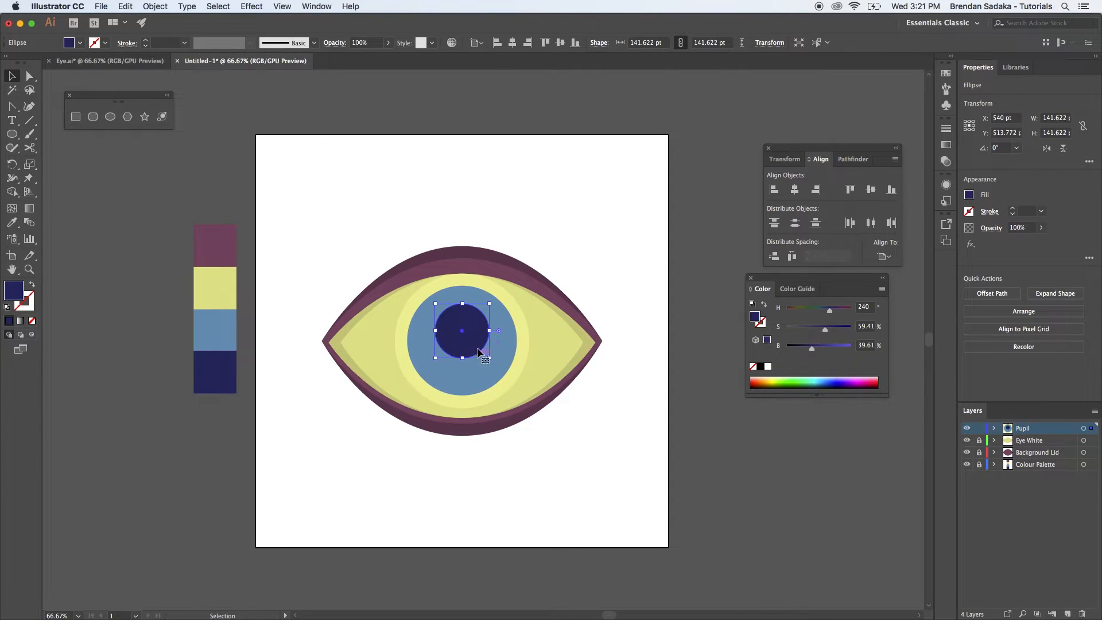
pyautogui.moveTo(488, 357); pyautogui.dragTo(476, 338)
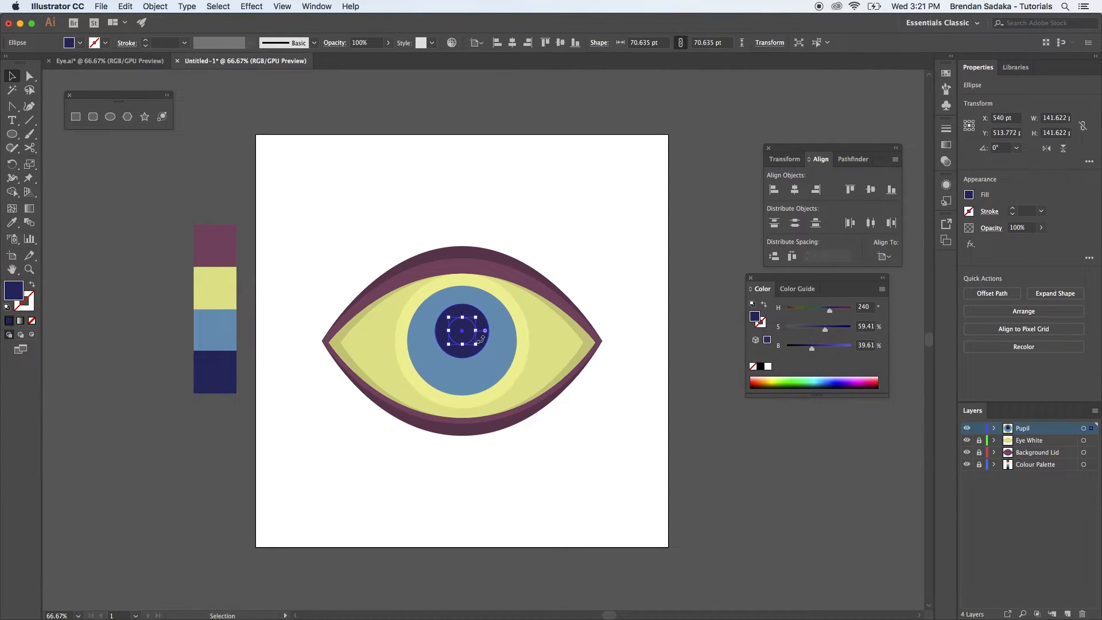
# Move the small pupil circle up to about Y 488 pt and set its fill brightness to about 47%.
pyautogui.hotkey('shift', 'Up')
pyautogui.hotkey('shift', 'Up')
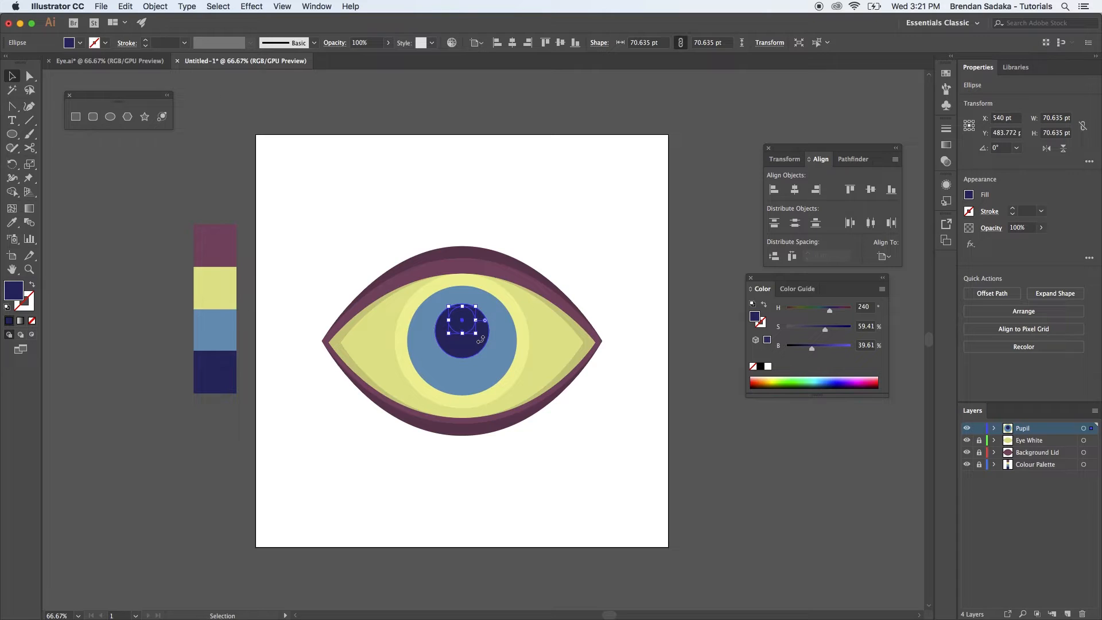
pyautogui.moveTo(813, 349); pyautogui.dragTo(818, 349)
pyautogui.click(808, 421)
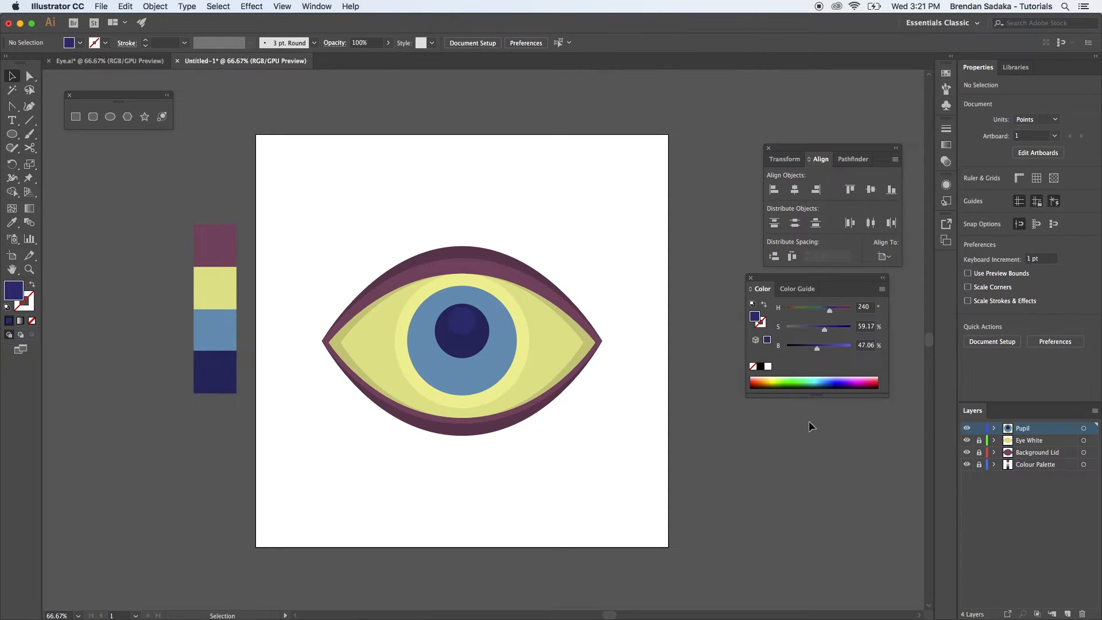
# Duplicate the pupil's highlight circle, scale the copy down from its centre and nudge it up inside the highlight.
pyautogui.click(469, 317)
pyautogui.press('v')
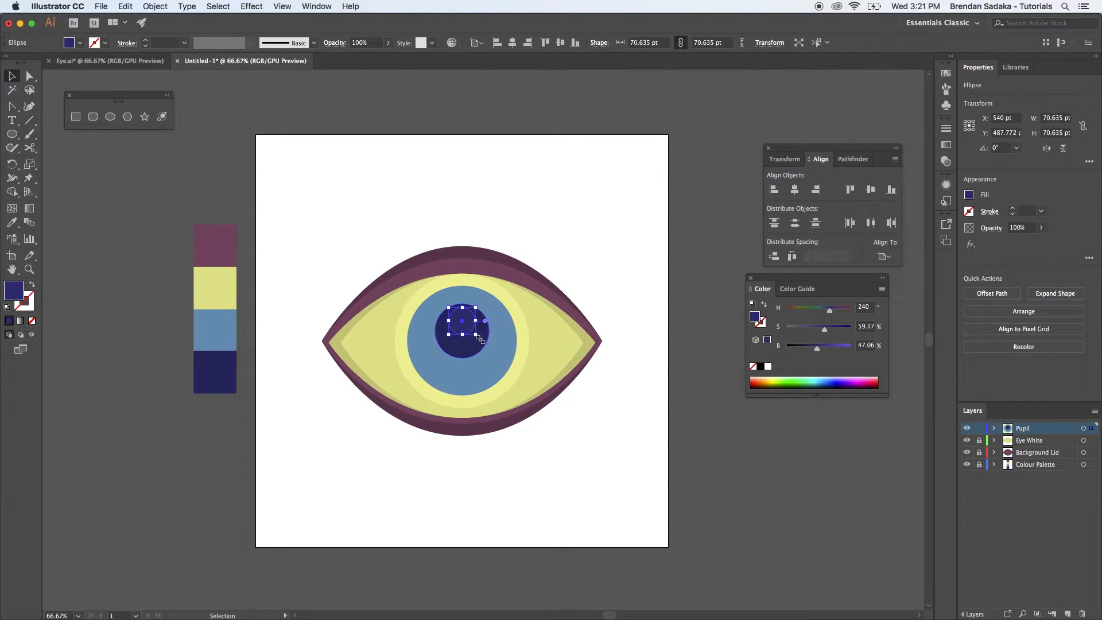
pyautogui.press('a')
pyautogui.press('super+equal')
pyautogui.press('super+equal')
pyautogui.press('super+equal')
pyautogui.press('v')
pyautogui.moveTo(524, 300); pyautogui.dragTo(506, 320)
pyautogui.hotkey('shift', 'Up')
pyautogui.press('Up')
pyautogui.press('Up')
# Set the smallest highlight circle's fill brightness to 60% and deselect it.
pyautogui.moveTo(817, 349); pyautogui.dragTo(826, 349)
pyautogui.click(723, 142)
pyautogui.press('super+minus')
pyautogui.press('super+minus')
pyautogui.press('super+minus')
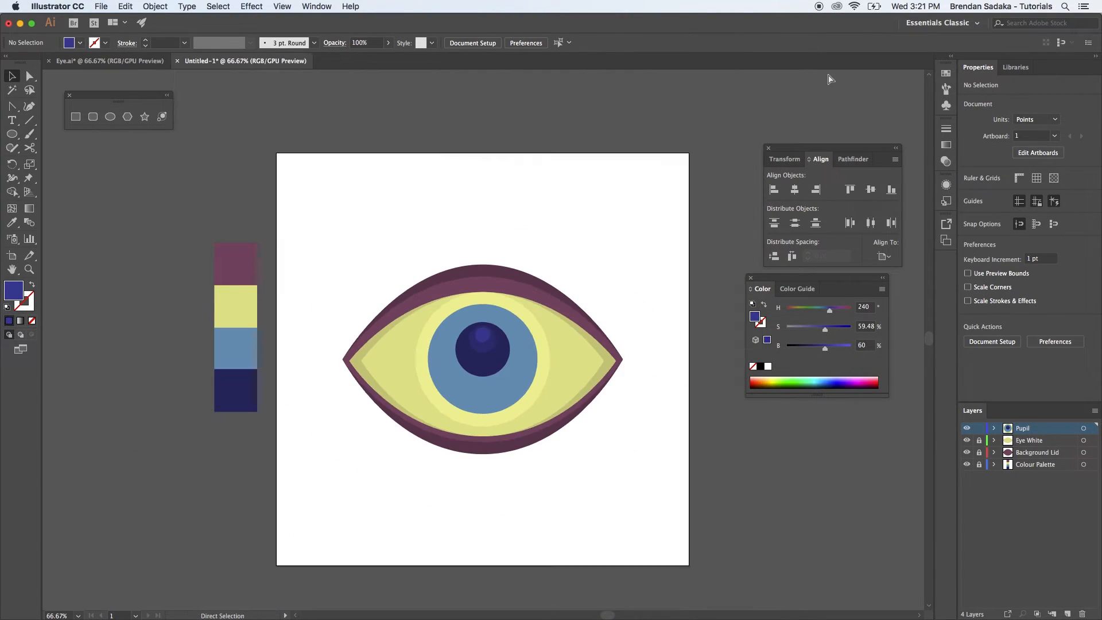
# Draw a circle about 42 pt in diameter in the lower right of the iris and fill it with the iris blue.
pyautogui.moveTo(575, 458); pyautogui.dragTo(562, 447)
pyautogui.press('l')
pyautogui.moveTo(489, 376); pyautogui.dragTo(497, 384)
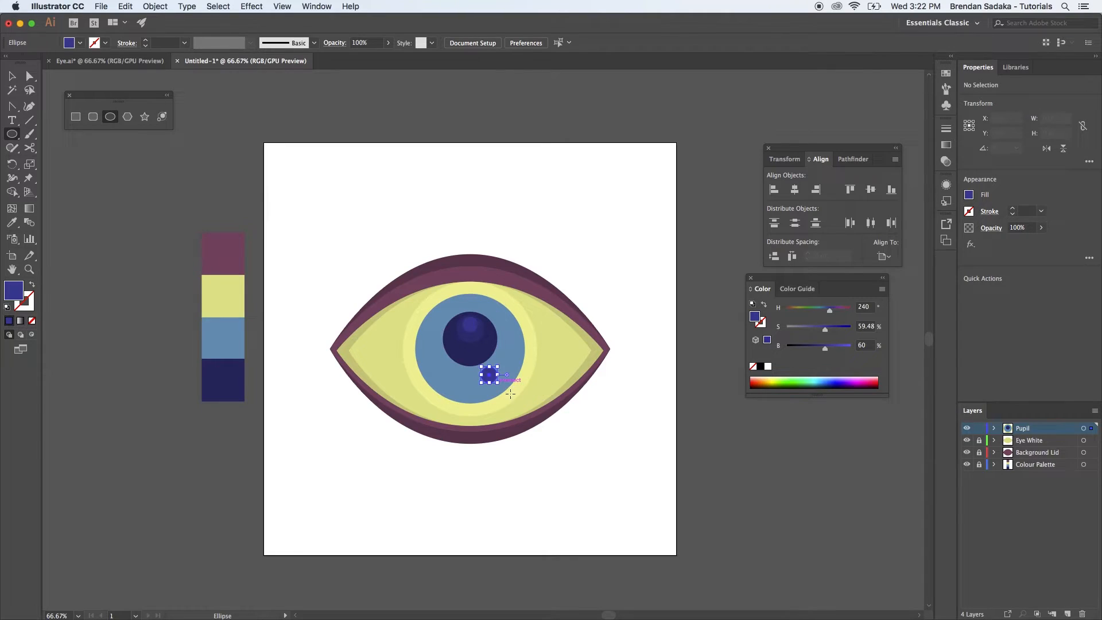
pyautogui.press('i')
pyautogui.click(515, 350)
pyautogui.press('v')
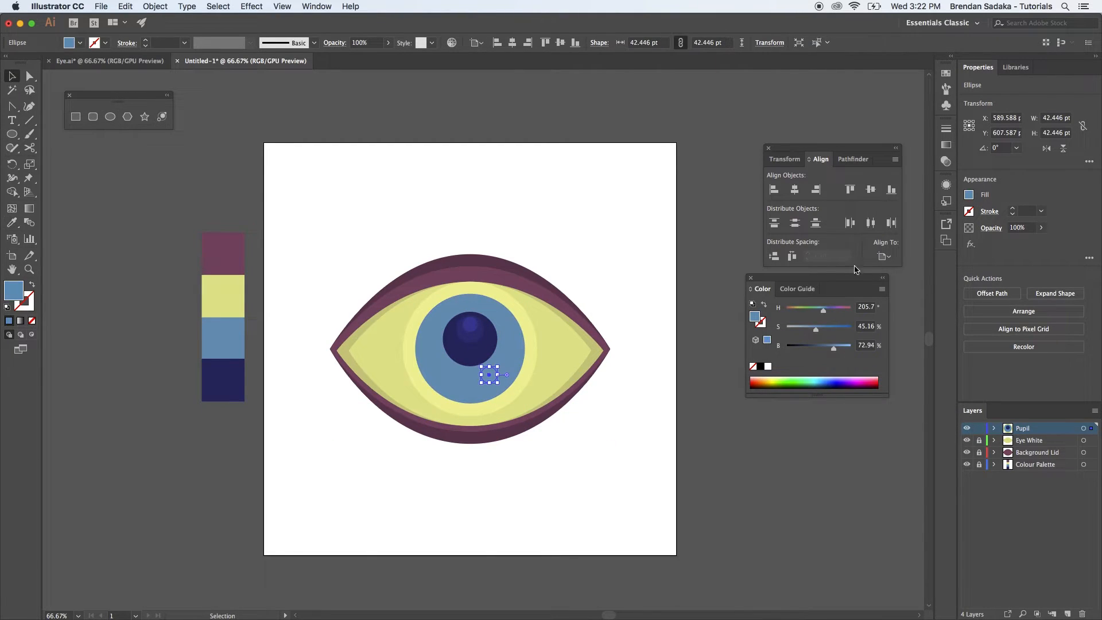
# Brighten the iris highlight circle to about 78% brightness, shift it to about X 597, Y 615 pt and deselect it.
pyautogui.moveTo(832, 359); pyautogui.dragTo(839, 359)
pyautogui.moveTo(489, 374); pyautogui.dragTo(492, 377)
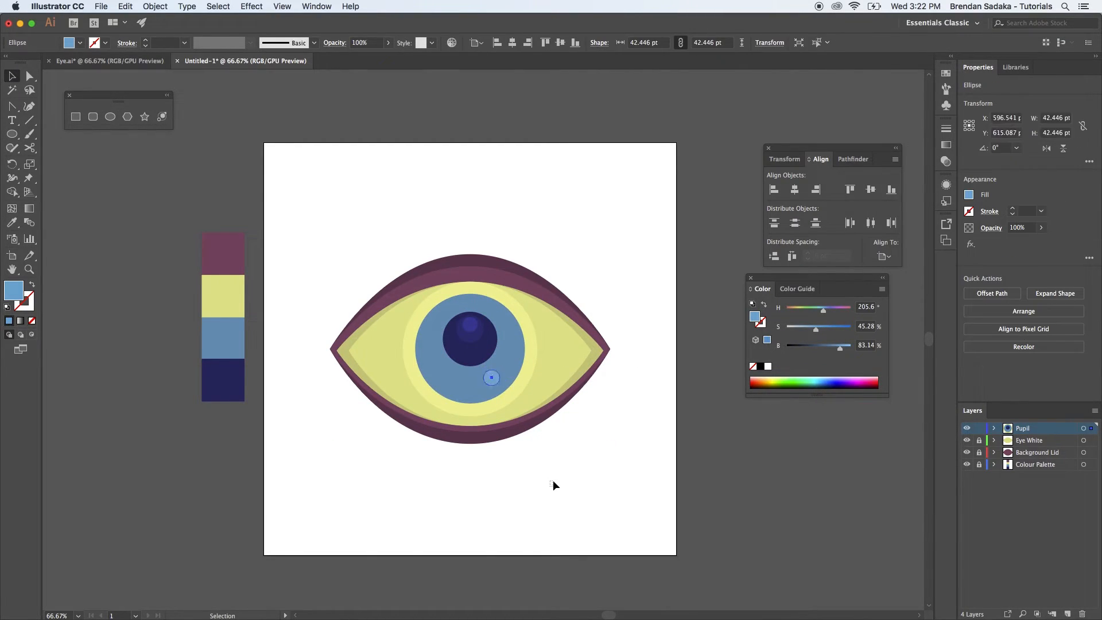
pyautogui.click(492, 379)
pyautogui.moveTo(840, 352); pyautogui.dragTo(837, 350)
pyautogui.press('super+shift+a')
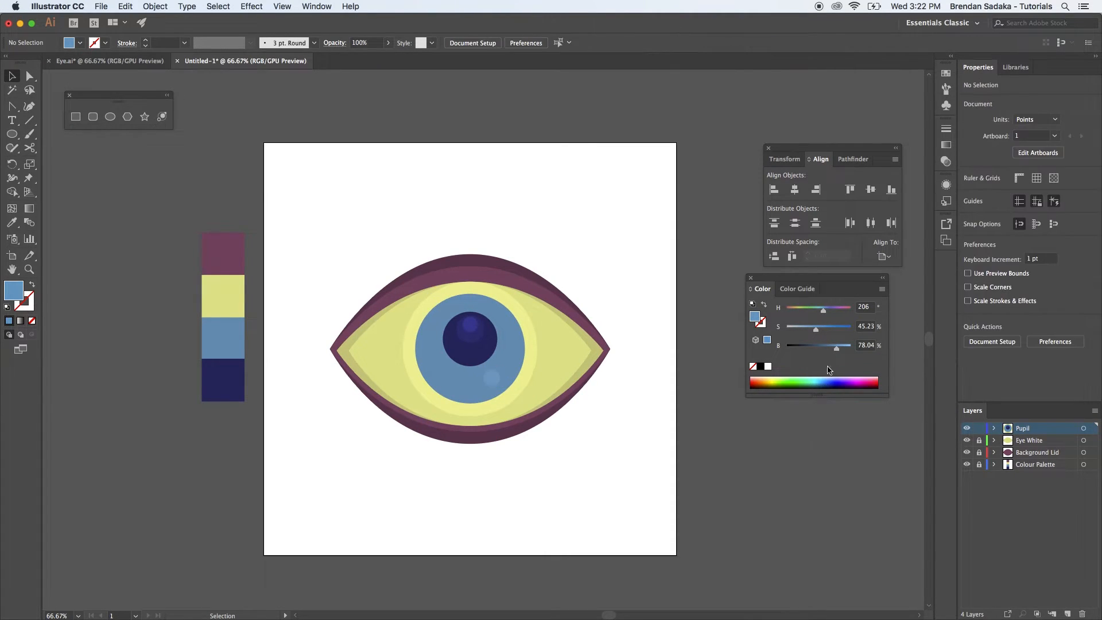
# Compare the artwork with the finished eye in Eye.ai and return to the untitled document.
pyautogui.click(155, 60)
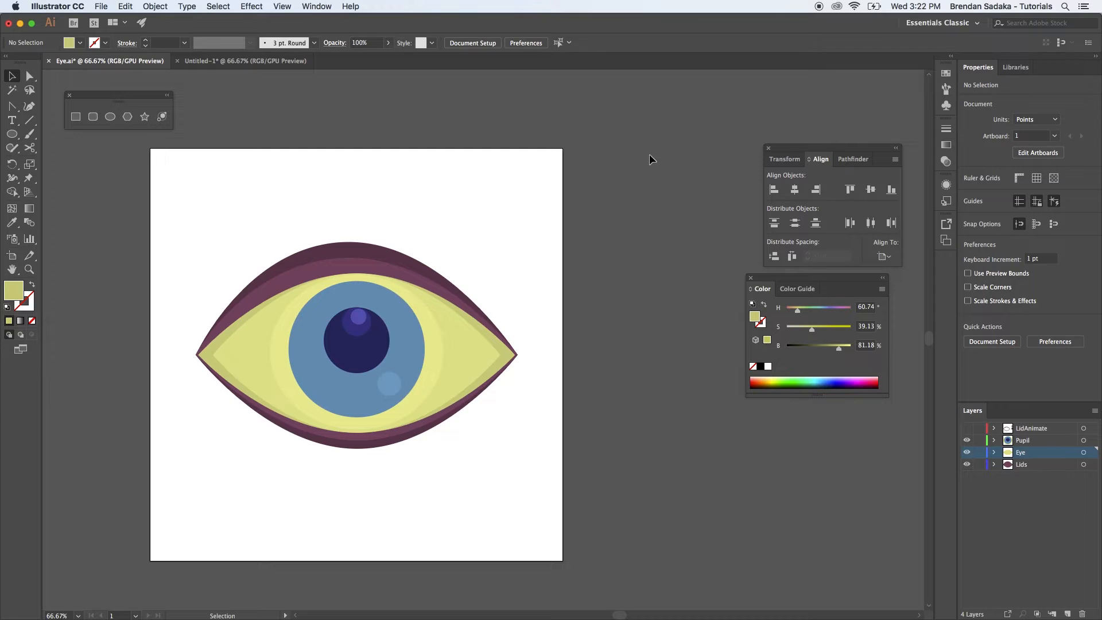
pyautogui.click(246, 60)
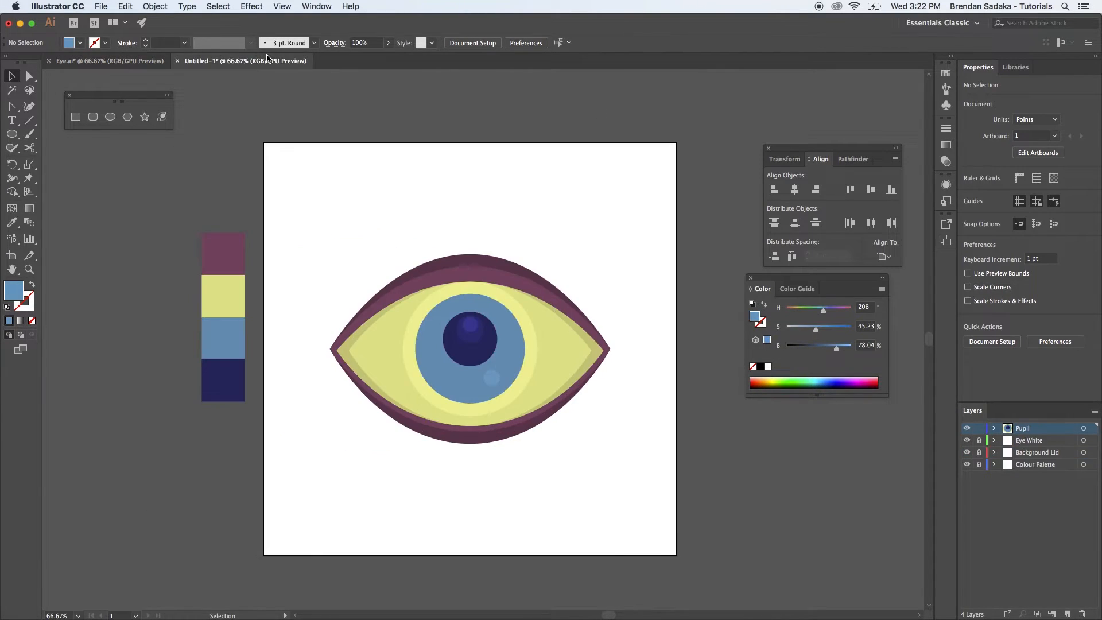
pyautogui.click(143, 60)
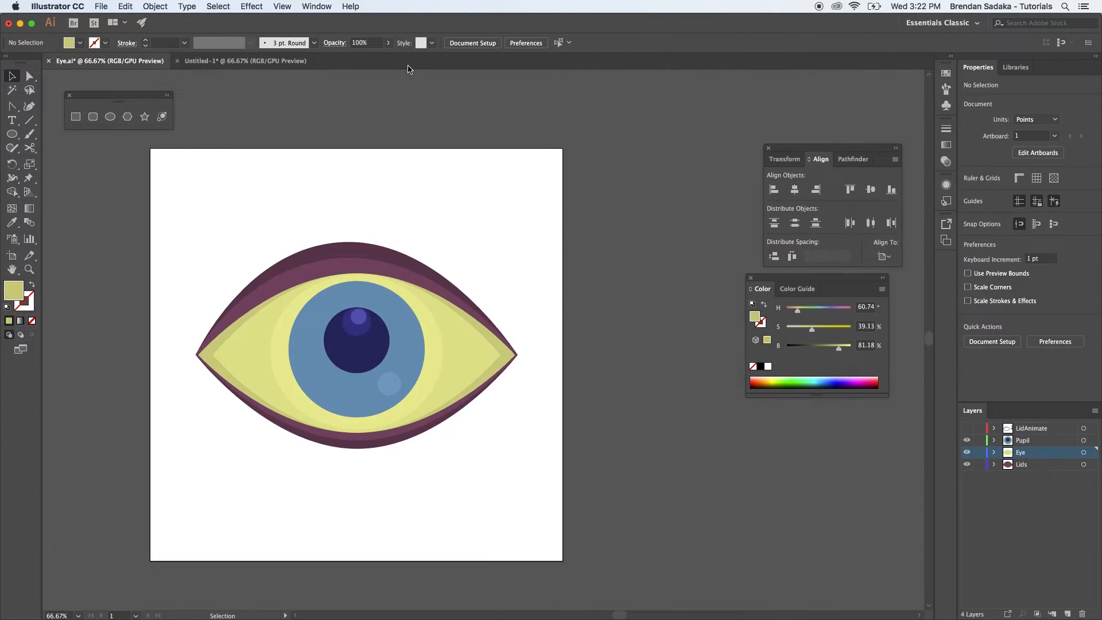
pyautogui.click(268, 60)
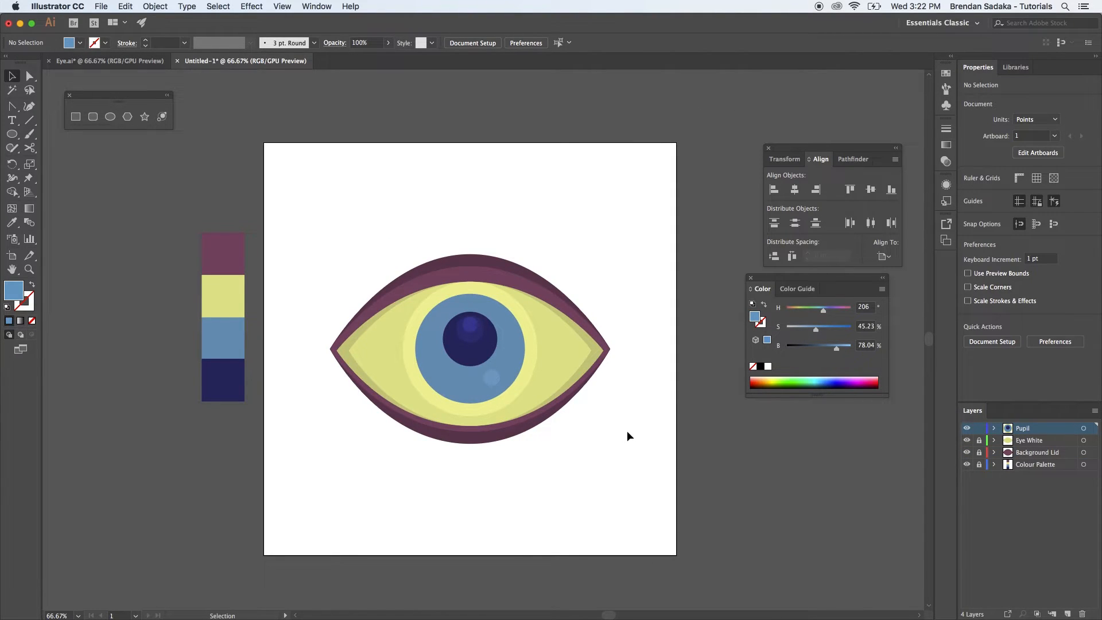
# Examine the LidAnimate layer on its own in Eye.ai, show the other layers again and return to the untitled document.
pyautogui.hotkey('ctrl', 'Tab')
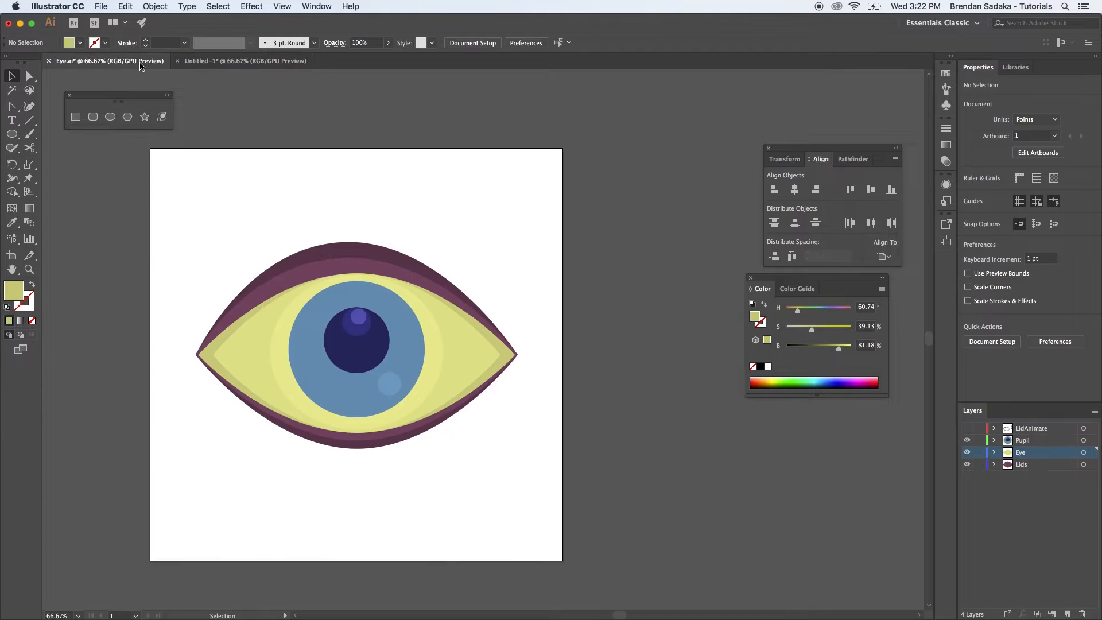
pyautogui.click(967, 429)
pyautogui.click(1025, 431)
pyautogui.moveTo(967, 443); pyautogui.dragTo(986, 473)
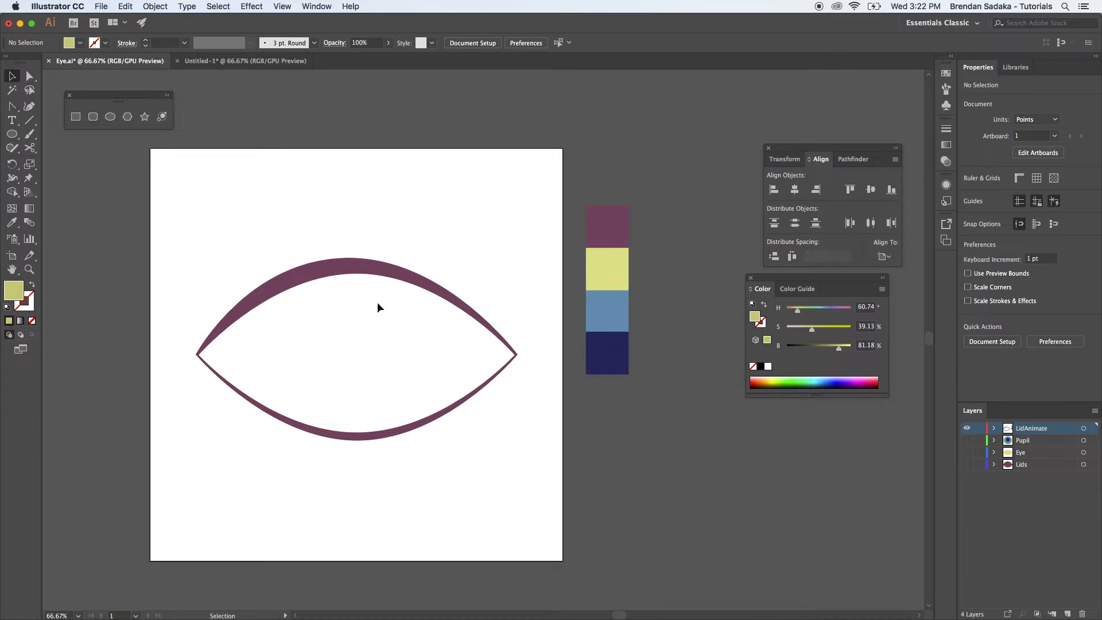
pyautogui.moveTo(967, 464); pyautogui.dragTo(970, 440)
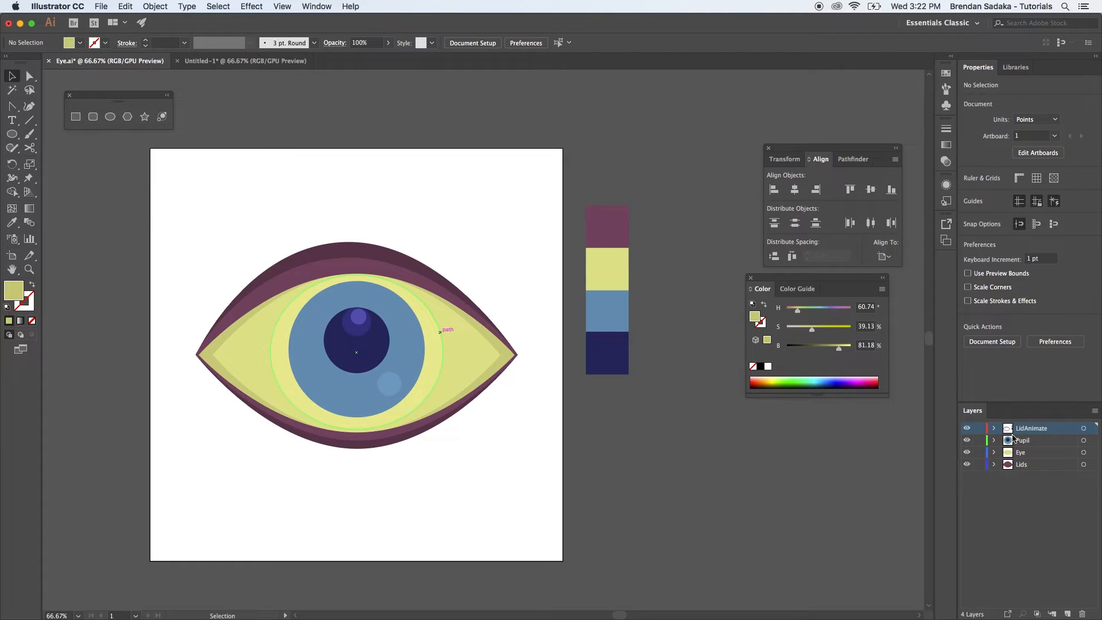
pyautogui.moveTo(968, 441)
pyautogui.mouseDown()
pyautogui.moveTo(972, 466)
pyautogui.moveTo(971, 425)
pyautogui.mouseUp()
pyautogui.click(966, 428)
pyautogui.click(967, 427)
pyautogui.click(249, 60)
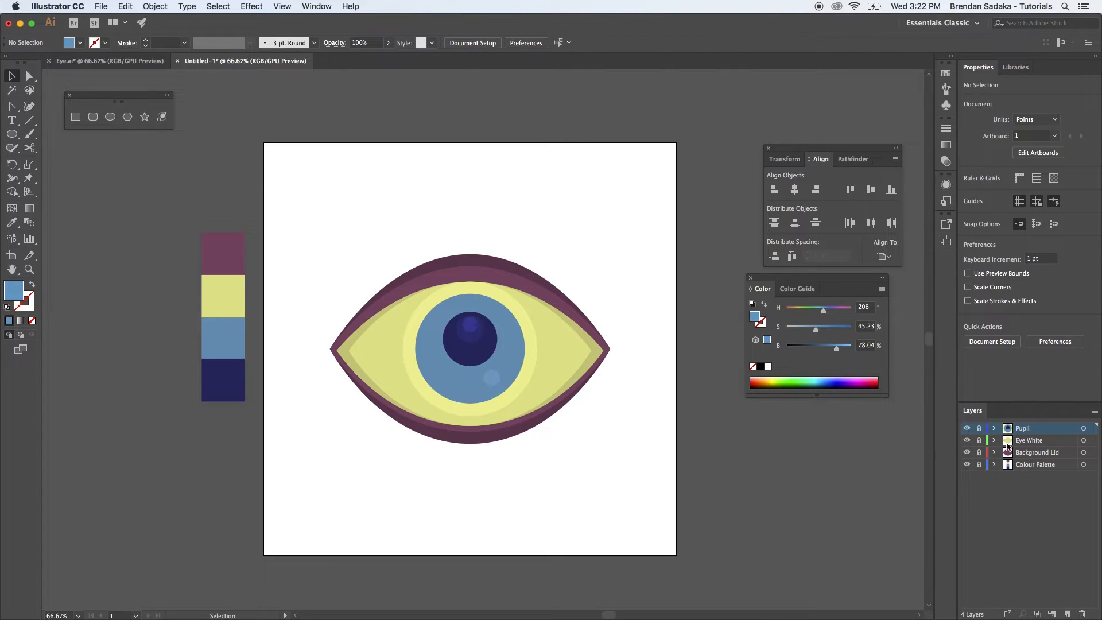
# Hide the Pupil and Eye White layers, unlock Background Lid and copy its lighter inner eyelid shape.
pyautogui.click(978, 440)
pyautogui.moveTo(967, 430); pyautogui.dragTo(967, 441)
pyautogui.click(979, 452)
pyautogui.click(1019, 455)
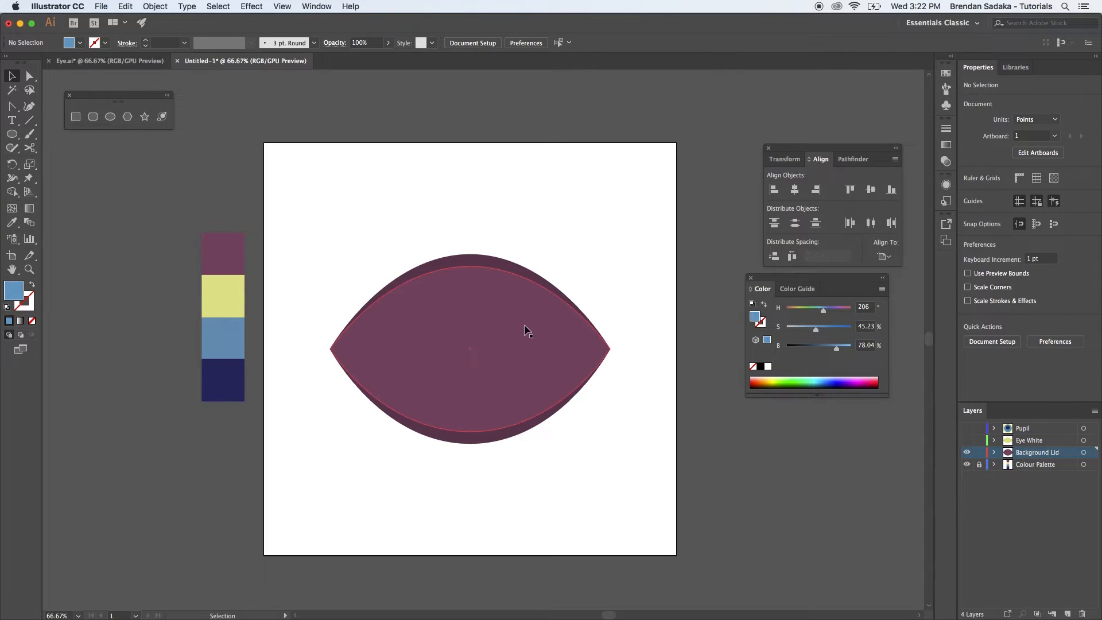
pyautogui.click(545, 336)
pyautogui.press('a')
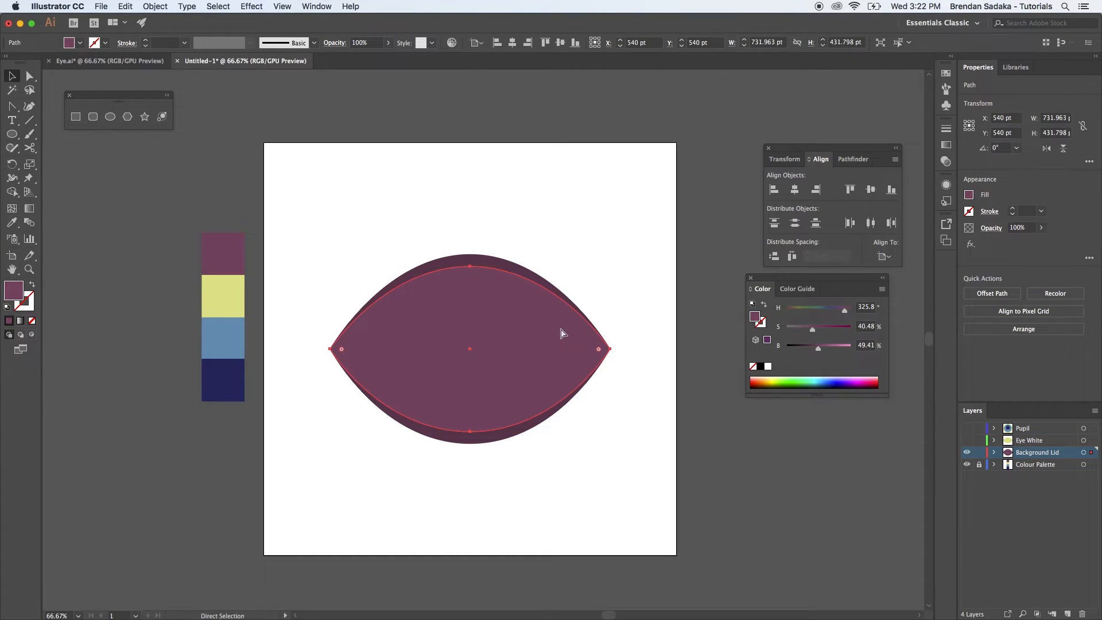
pyautogui.press('v')
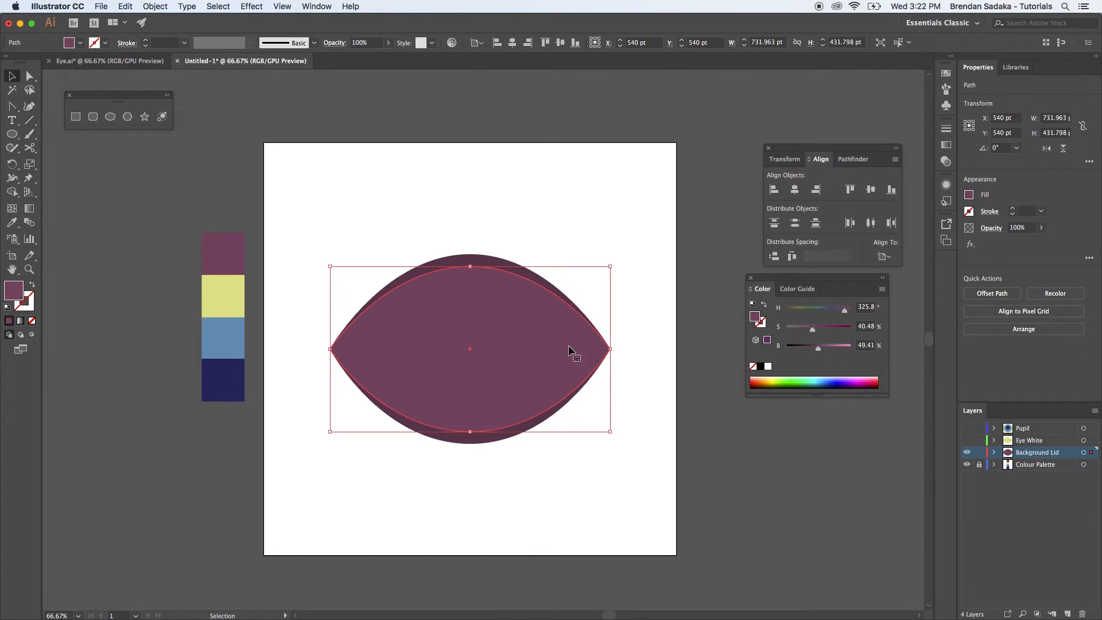
# Show the Eye White and Pupil layers again and lock them together with Background Lid.
pyautogui.click(979, 453)
pyautogui.moveTo(967, 440); pyautogui.dragTo(968, 432)
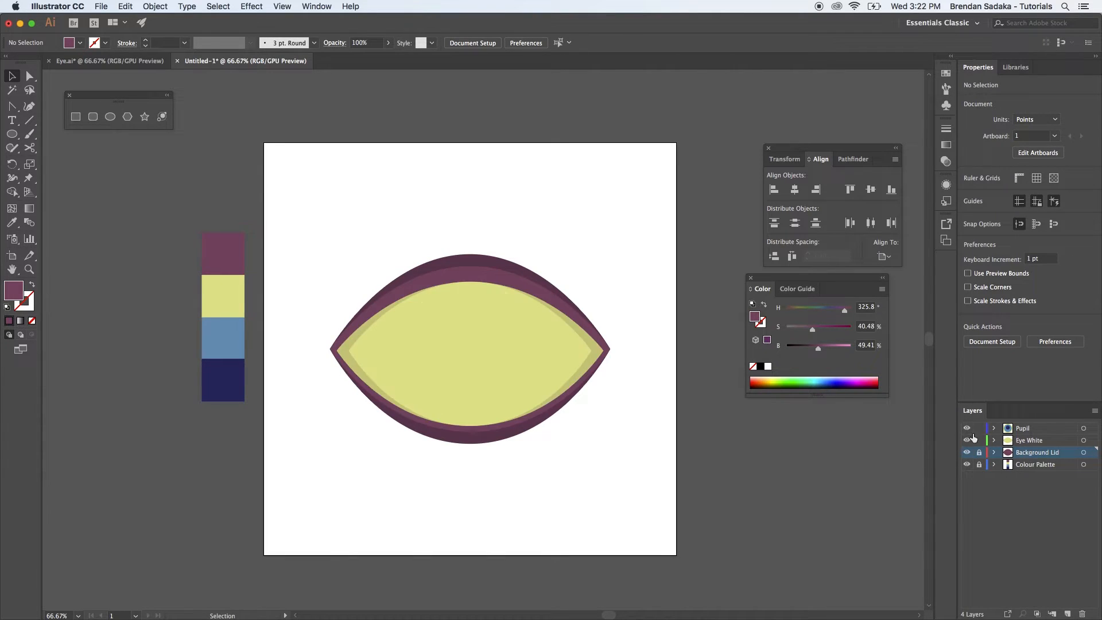
pyautogui.click(979, 440)
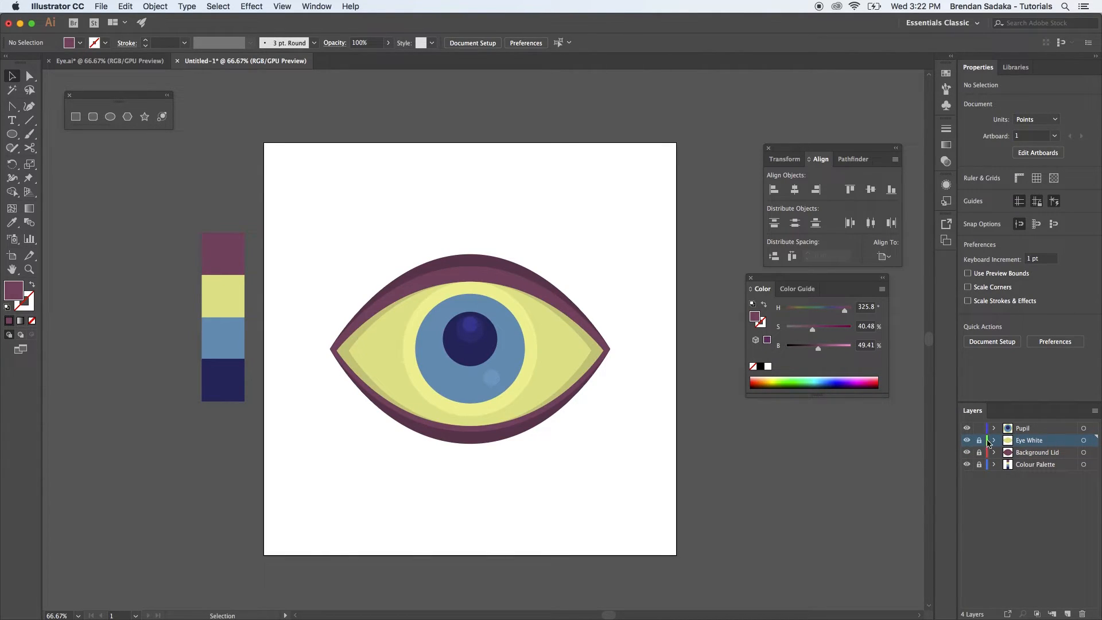
pyautogui.click(979, 428)
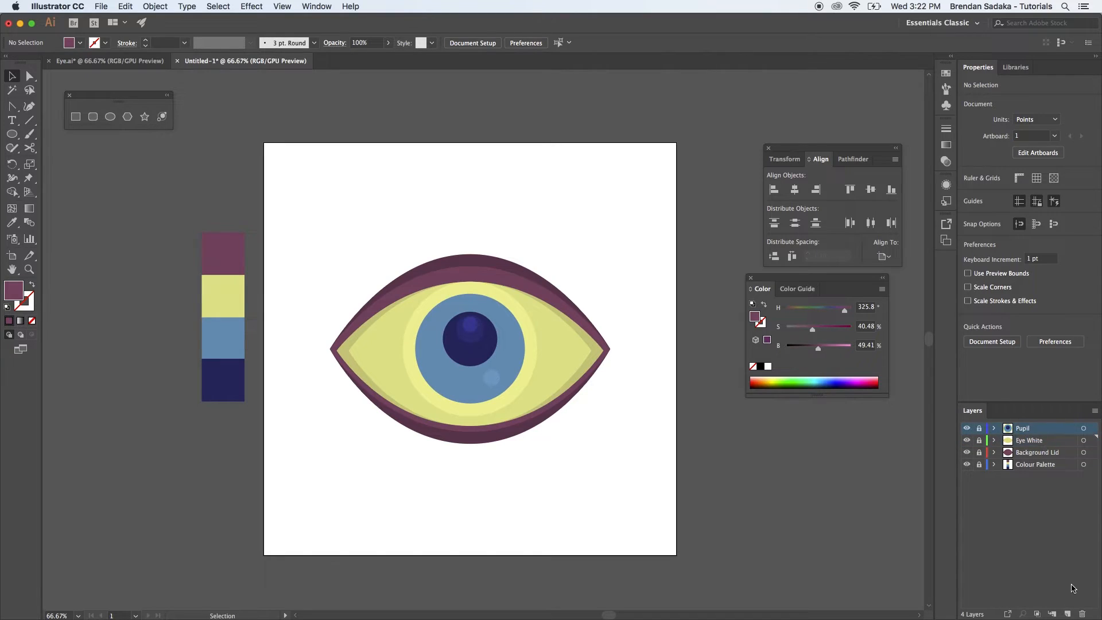
# Add a layer named Foreground Lid above Pupil and paste the copied eyelid shape in place on it.
pyautogui.click(1068, 614)
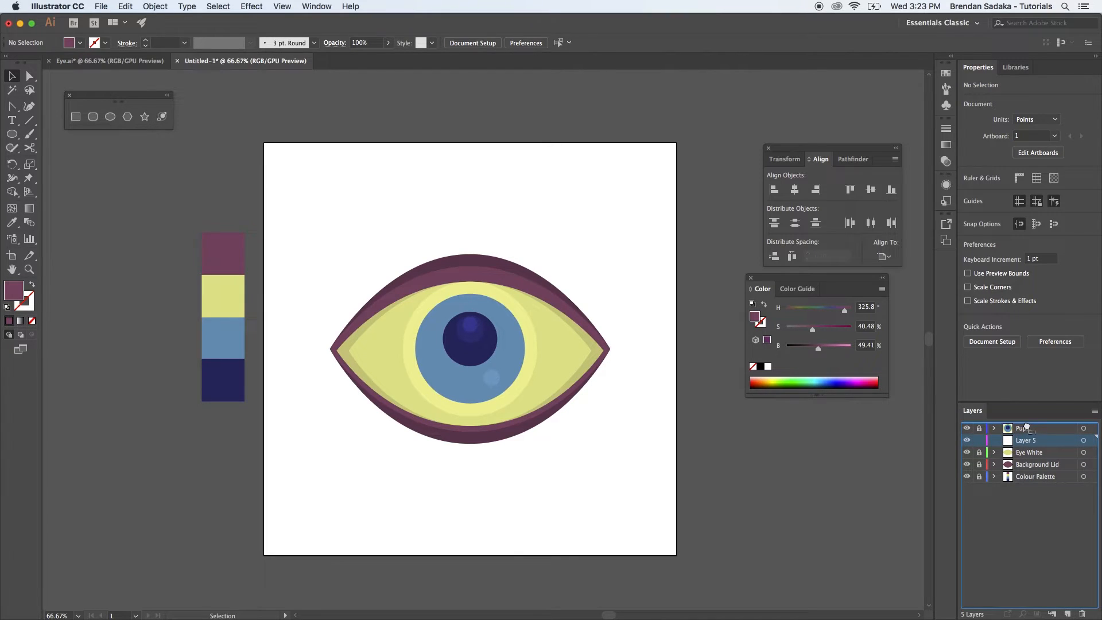
pyautogui.doubleClick(1026, 429)
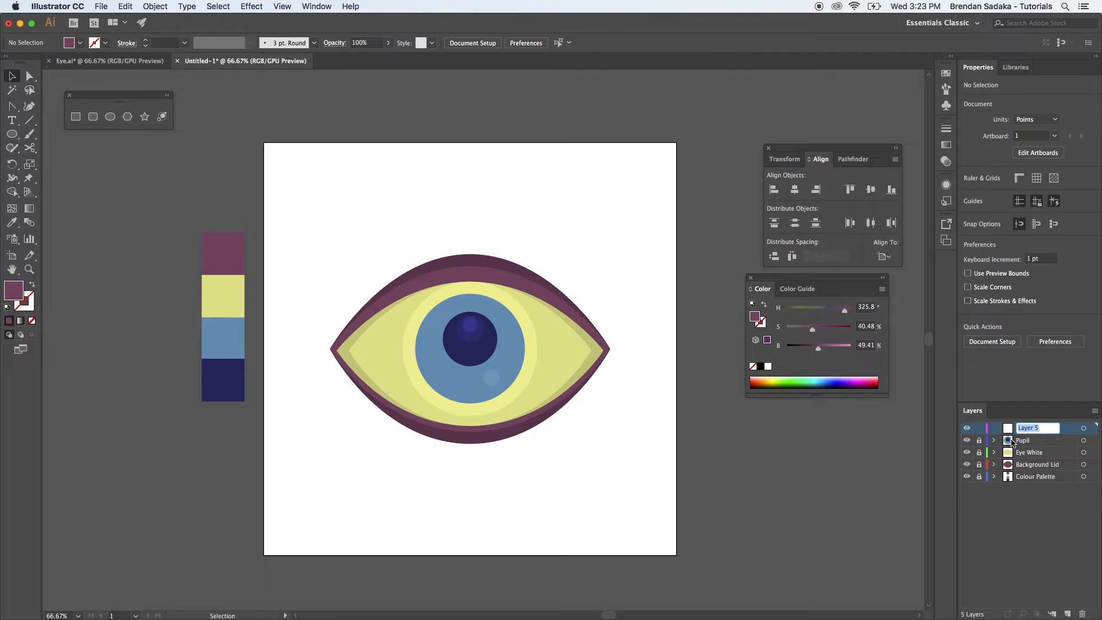
pyautogui.write('B')
pyautogui.write('Lid')
pyautogui.press('Return')
pyautogui.press('super+f')
pyautogui.click(827, 505)
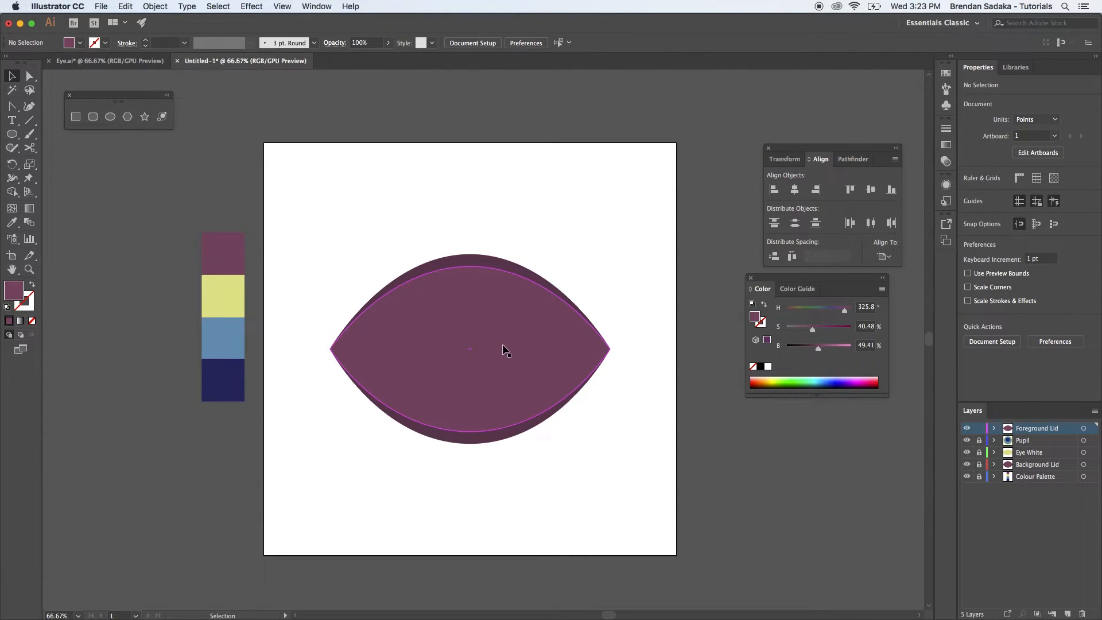
# Duplicate the foreground eyelid shape in place and shrink the copy vertically from its centre to about 357 pt high.
pyautogui.click(523, 345)
pyautogui.press('a')
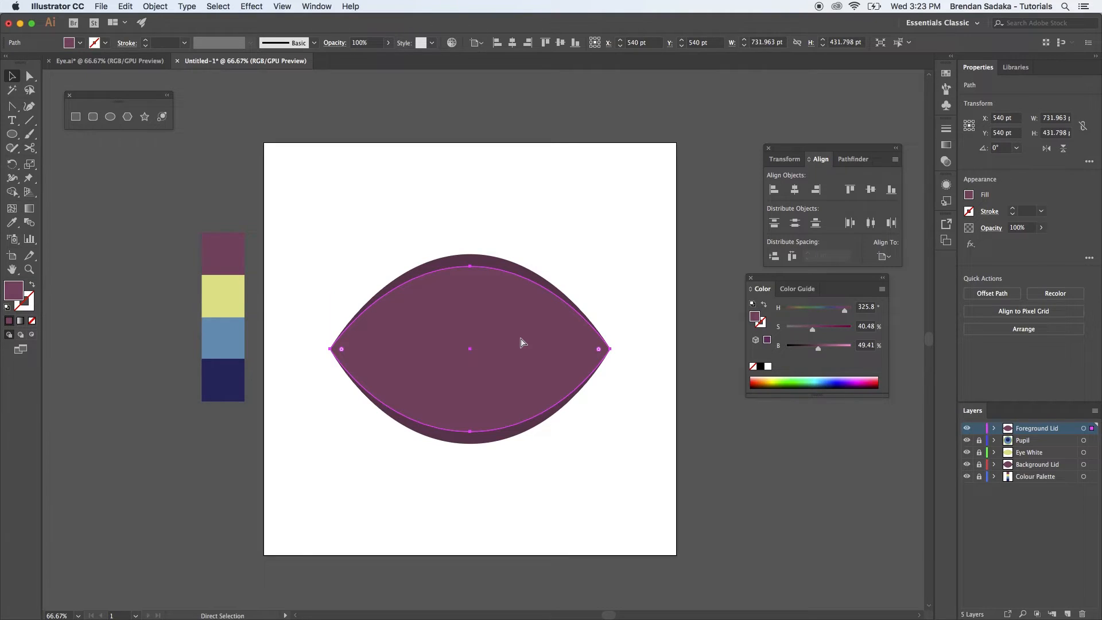
pyautogui.press('v')
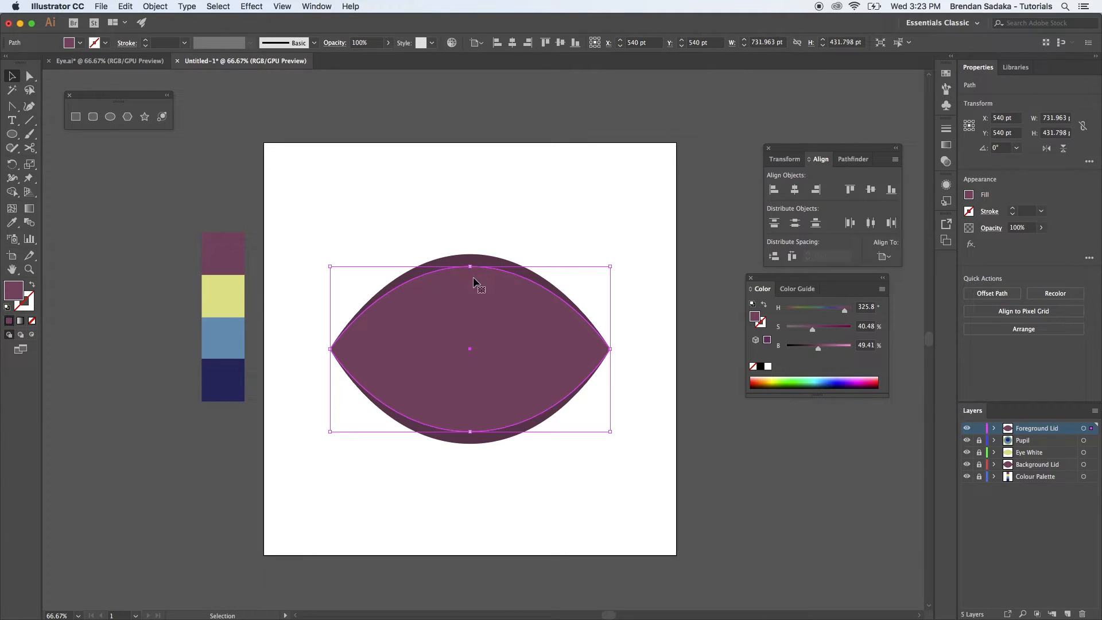
pyautogui.moveTo(472, 267); pyautogui.dragTo(471, 281)
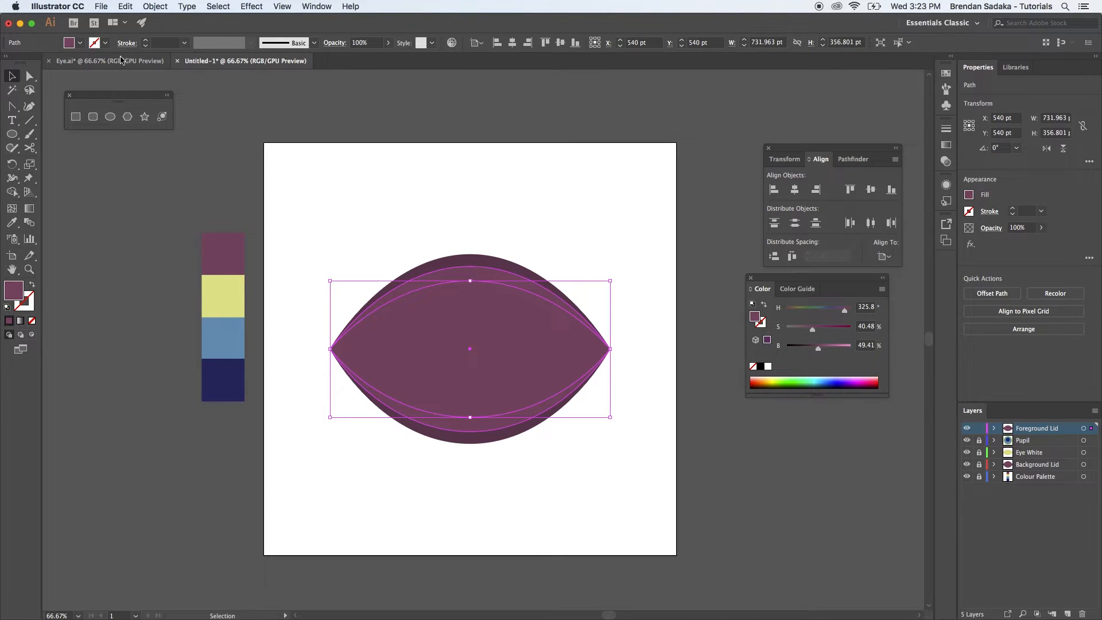
pyautogui.moveTo(470, 418); pyautogui.dragTo(468, 419)
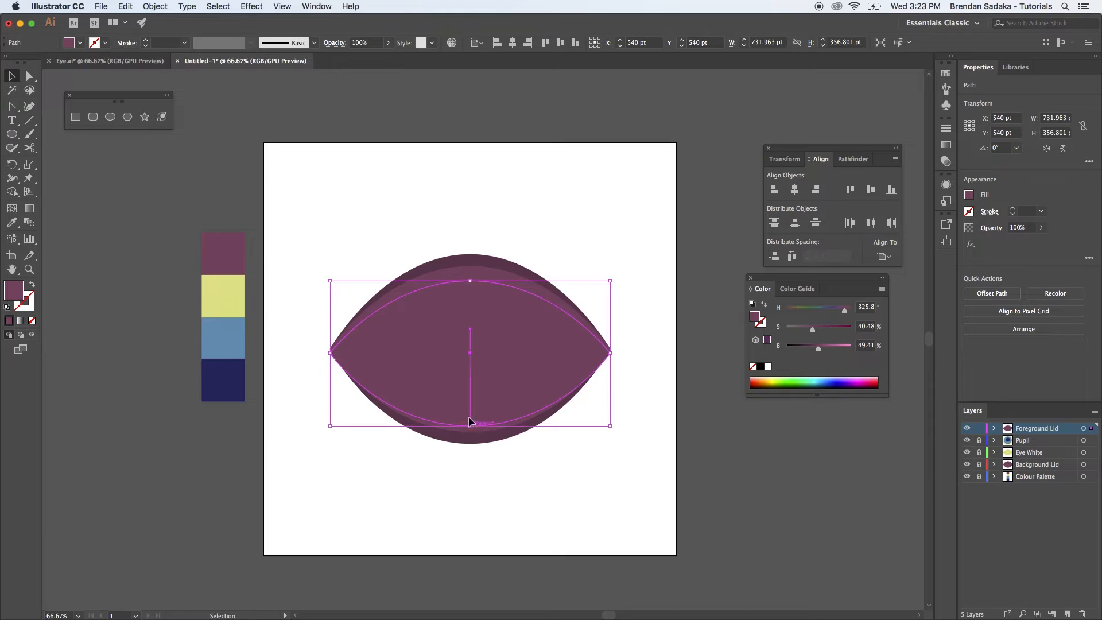
# Move the bottom anchor point of the smaller eyelid shape down 13 pt.
pyautogui.press('a')
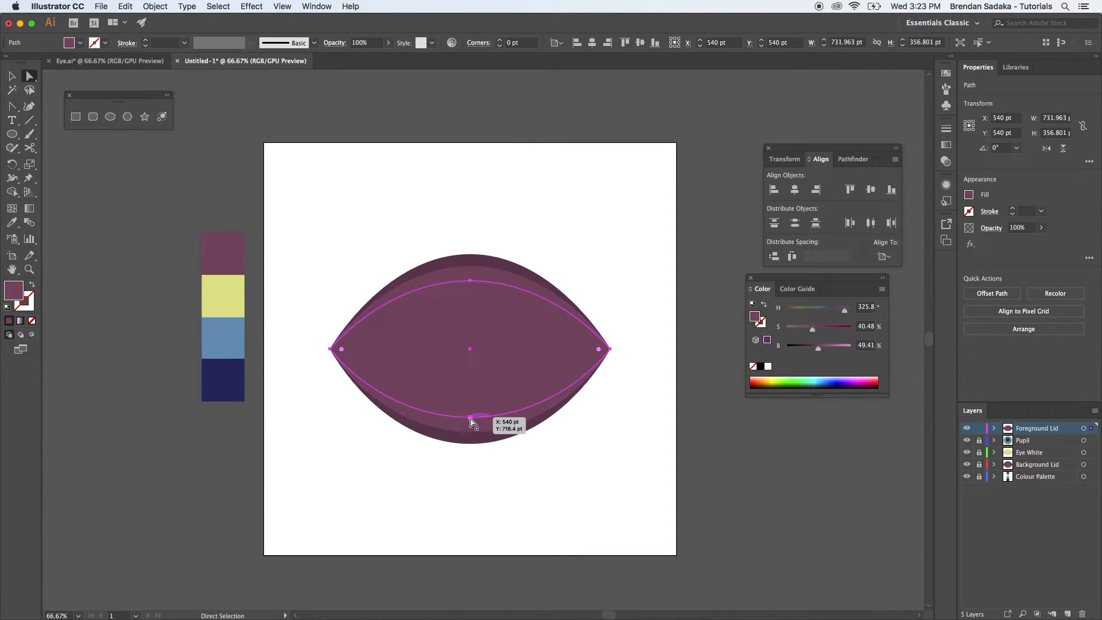
pyautogui.click(479, 423)
pyautogui.press('Down')
pyautogui.press('Down')
pyautogui.press('Down')
pyautogui.press('Down')
pyautogui.press('Down')
pyautogui.press('Down')
pyautogui.press('Down')
pyautogui.press('Down')
pyautogui.press('Down')
pyautogui.press('Down')
pyautogui.press('Down')
pyautogui.press('Down')
pyautogui.press('Down')
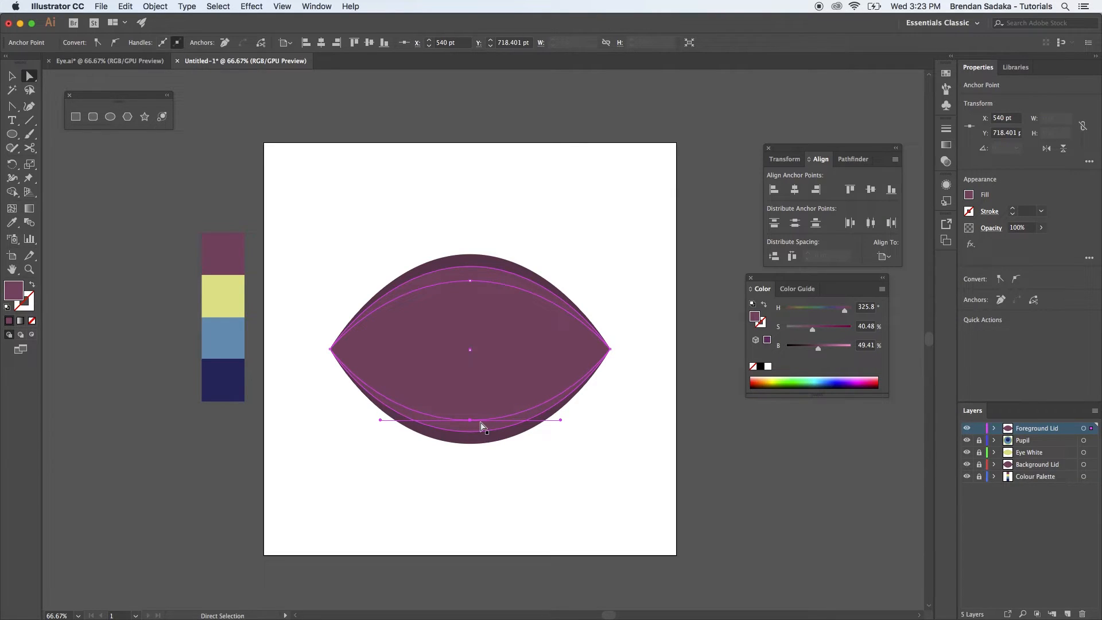
# Lower the top anchor point of the smaller eyelid shape to about Y 368 pt and deselect it.
pyautogui.click(469, 281)
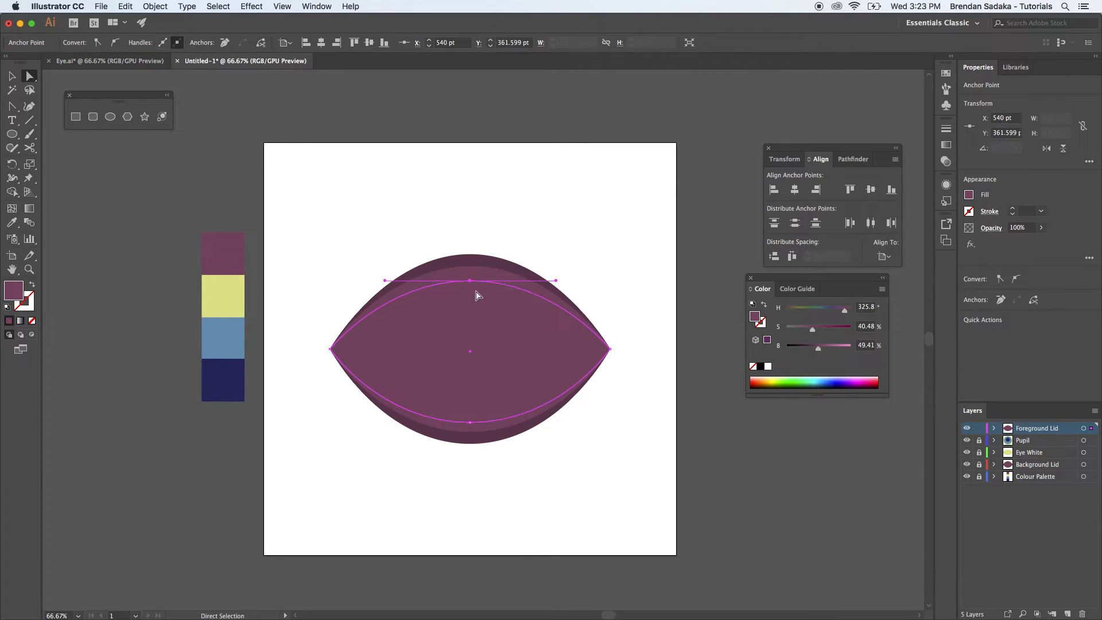
pyautogui.press('Down')
pyautogui.press('Down')
pyautogui.press('Down')
pyautogui.press('Down')
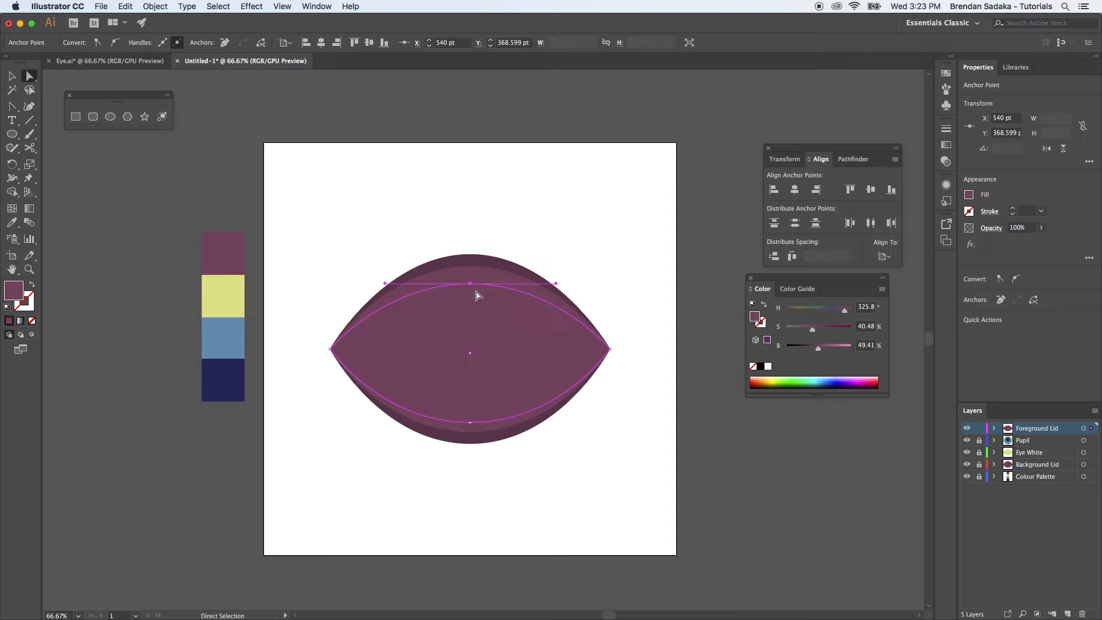
pyautogui.press('v')
pyautogui.click(597, 246)
pyautogui.click(546, 357)
pyautogui.click(642, 256)
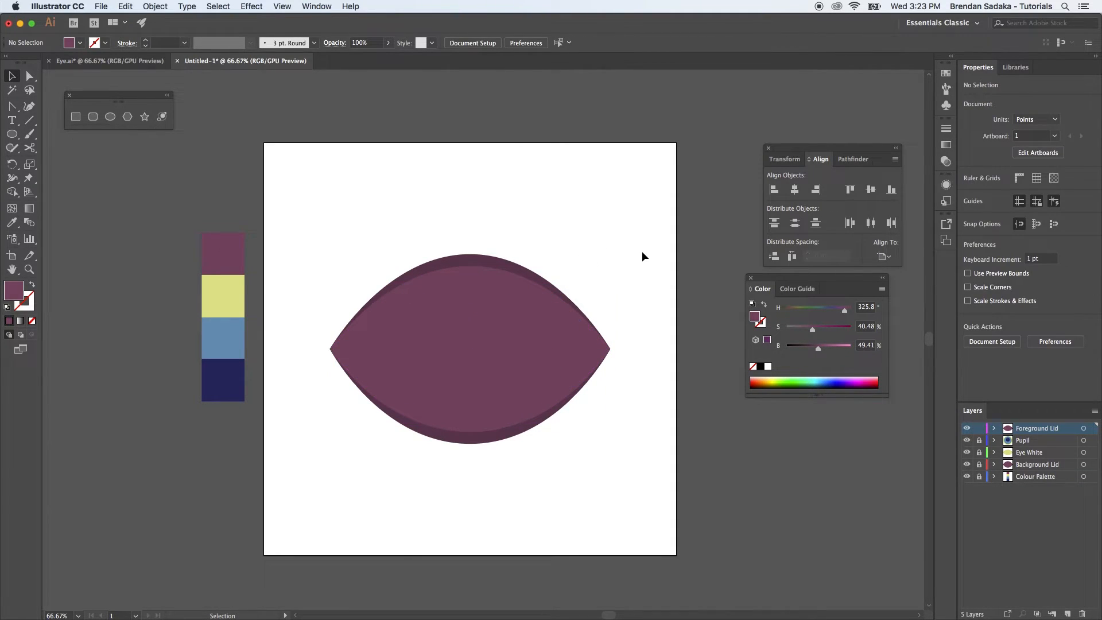
# Subtract the smaller eyelid shape from the larger one on Foreground Lid with Pathfinder's Minus Front.
pyautogui.click(316, 6)
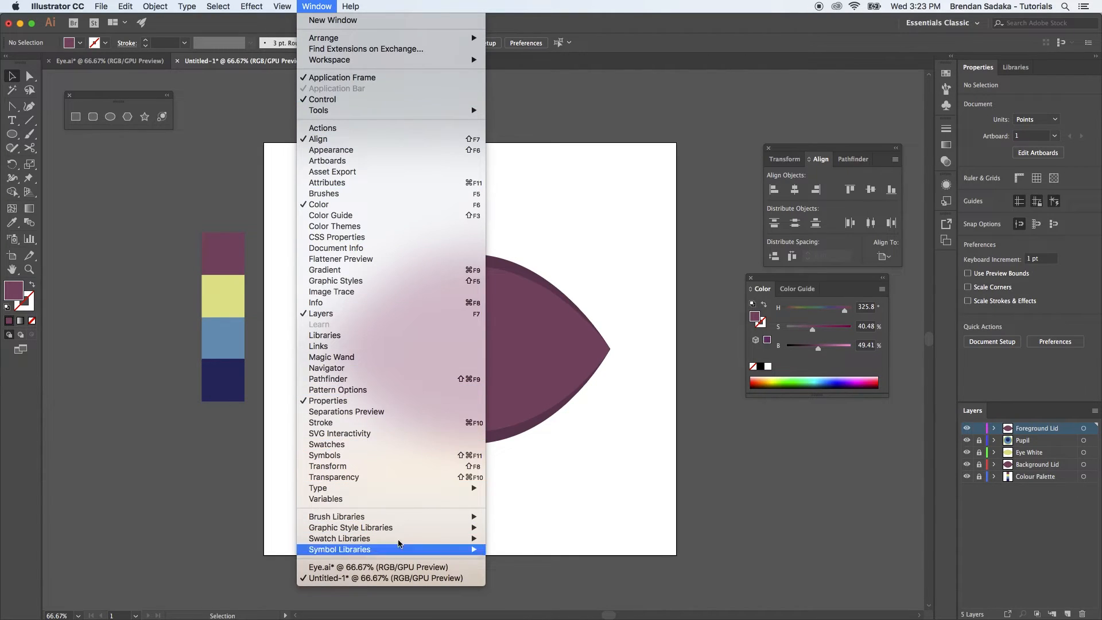
pyautogui.click(391, 379)
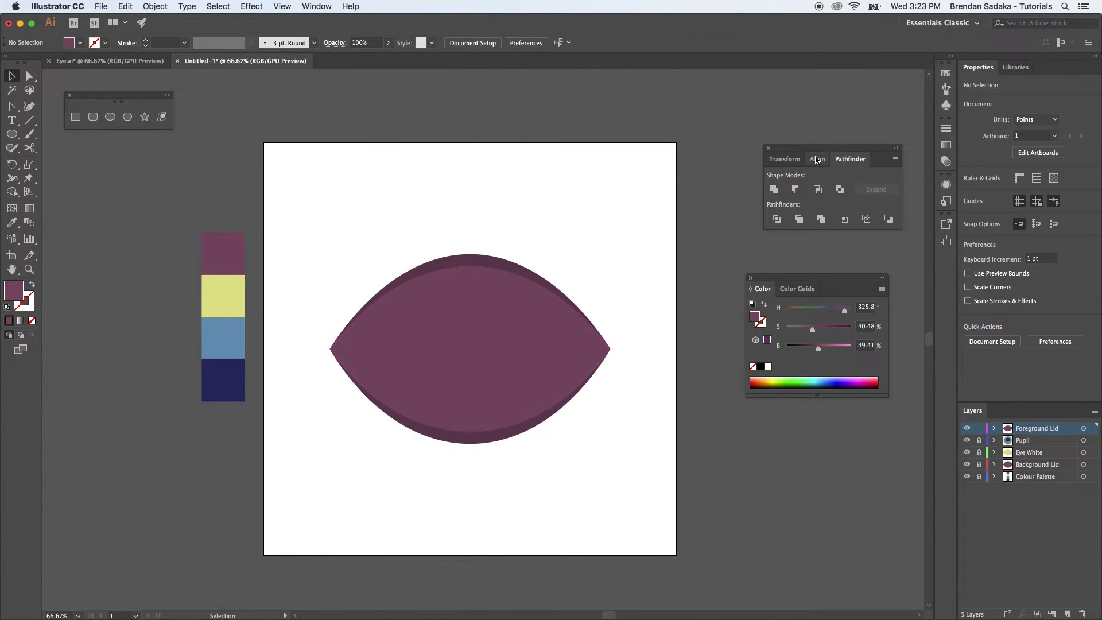
pyautogui.moveTo(853, 159); pyautogui.dragTo(812, 164)
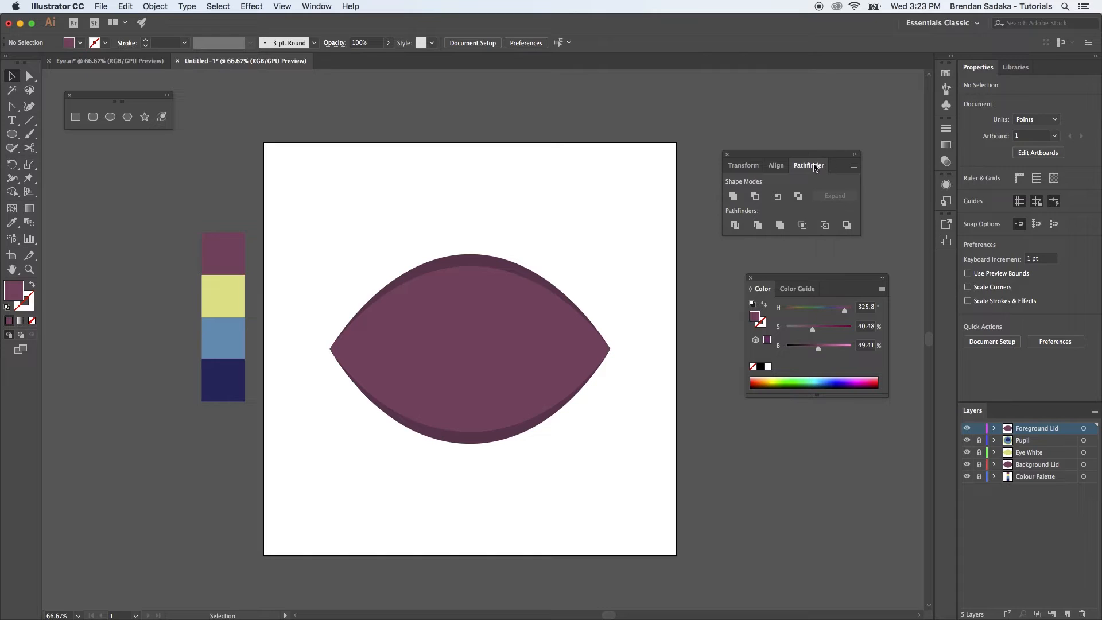
pyautogui.click(558, 336)
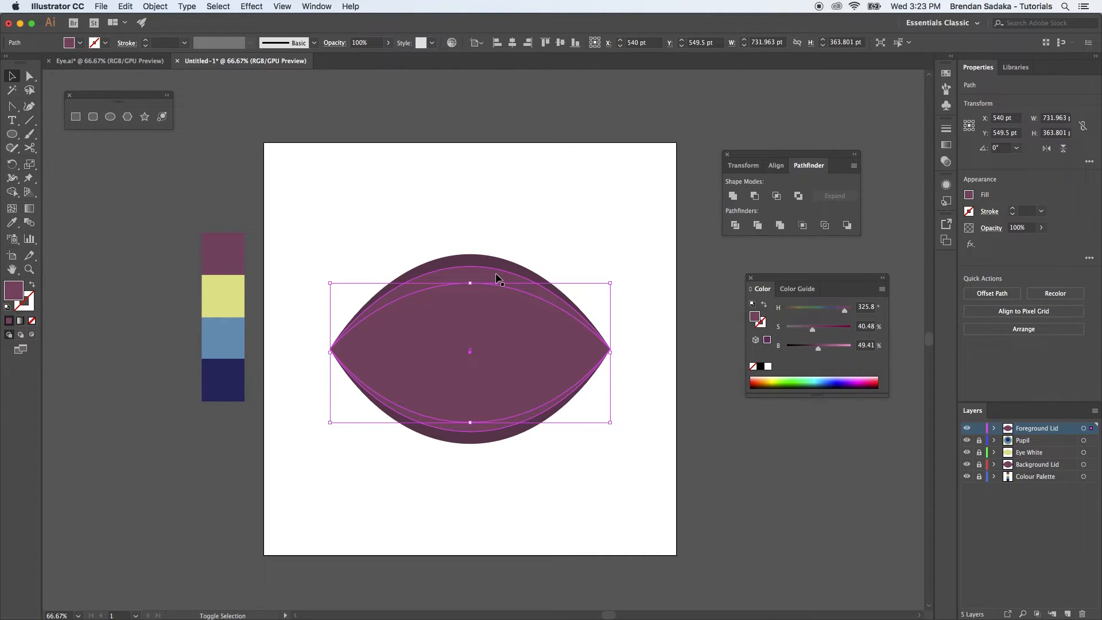
pyautogui.keyDown('shift'); pyautogui.click(511, 266); pyautogui.keyUp('shift')
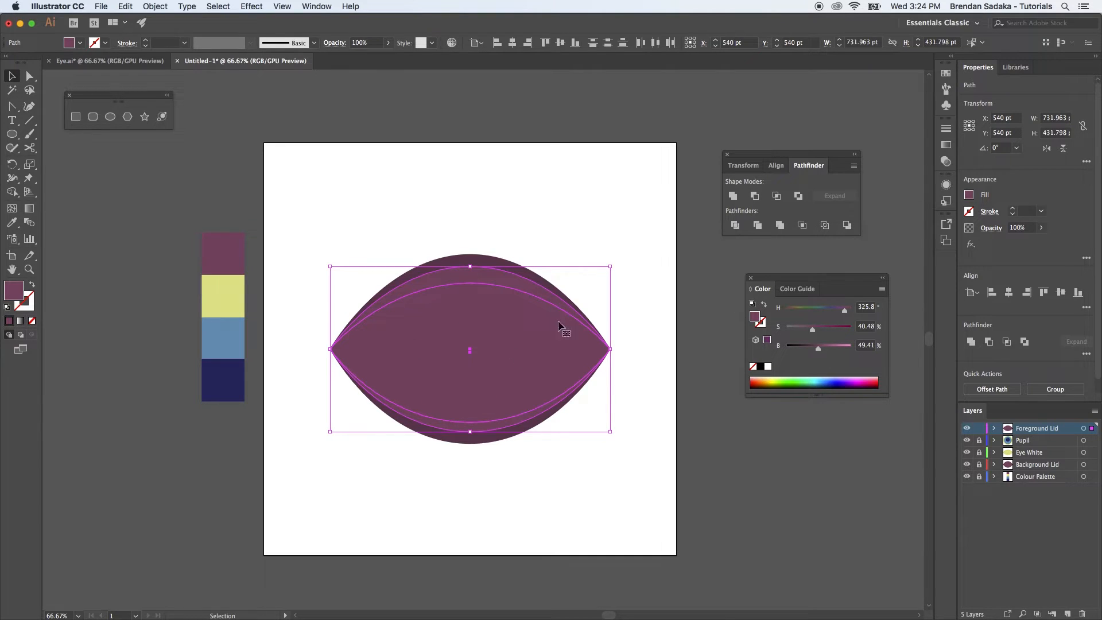
pyautogui.click(755, 197)
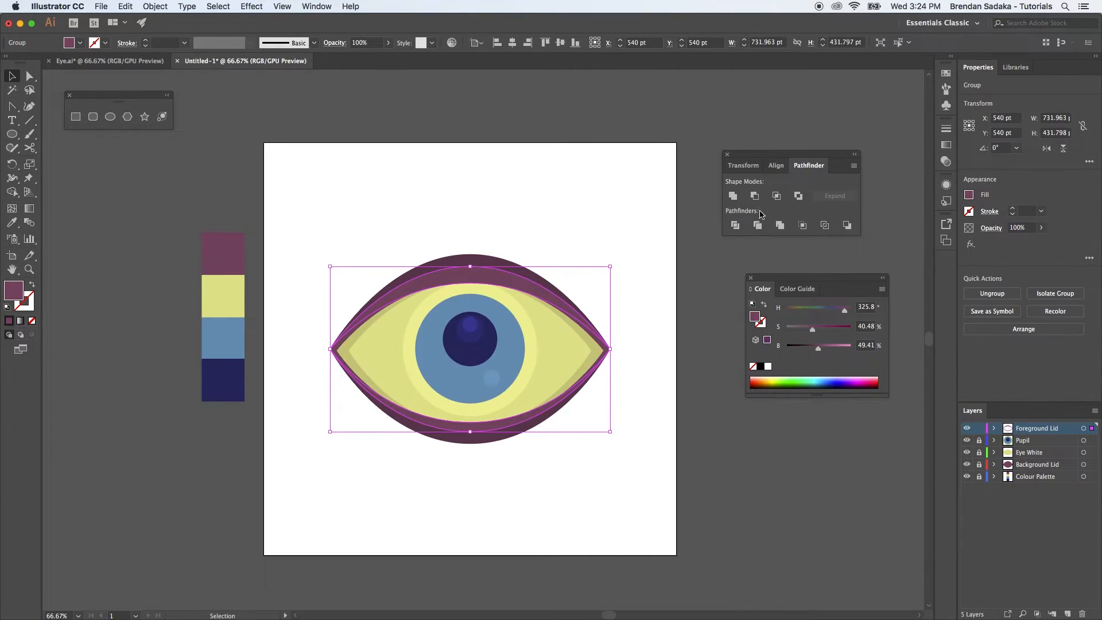
# Move the foreground eyelid ring up and to the right, off the eye, and deselect it.
pyautogui.click(730, 267)
pyautogui.moveTo(536, 295); pyautogui.dragTo(643, 162)
pyautogui.click(630, 224)
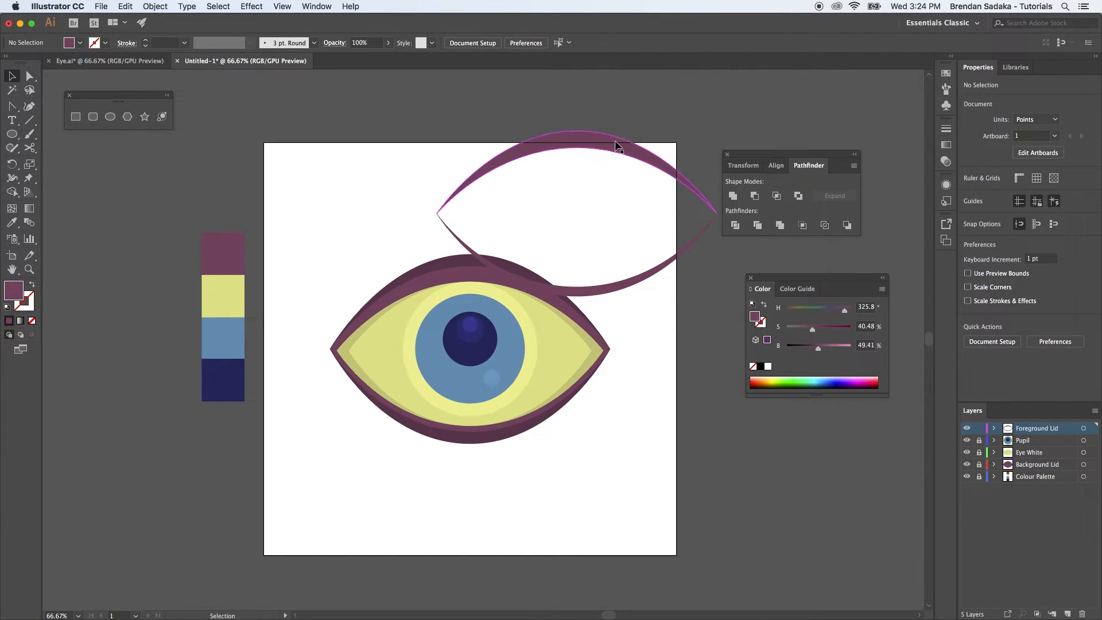
# Undo the foreground eyelid ring's last move, then hide and reshow the layers beneath it to check the cut-out.
pyautogui.press('super+z')
pyautogui.click(635, 248)
pyautogui.moveTo(967, 440); pyautogui.dragTo(966, 495)
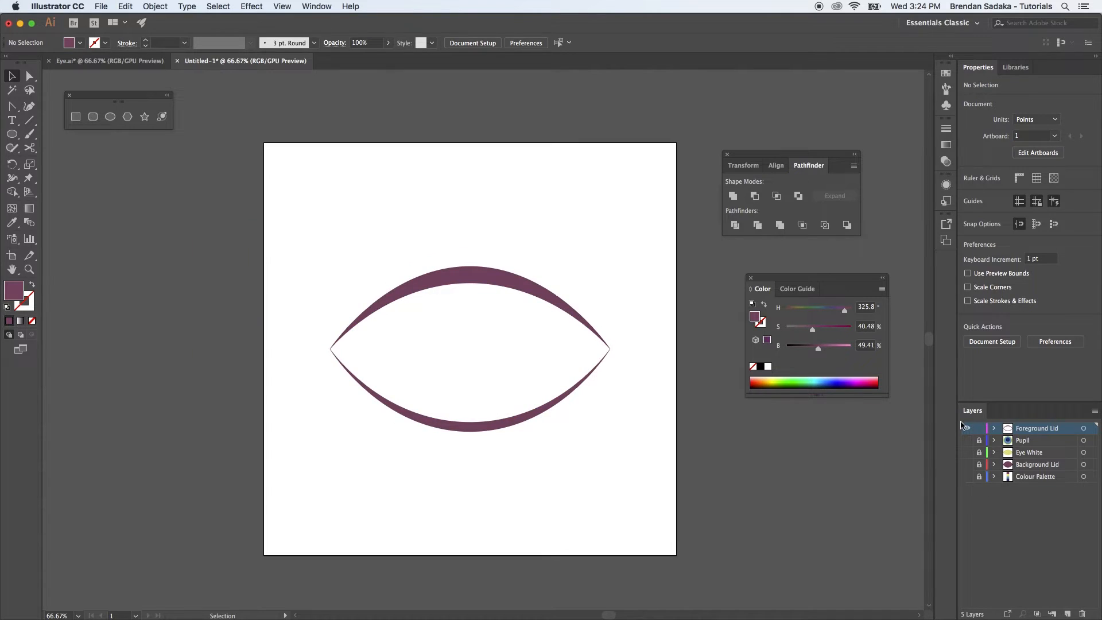
pyautogui.moveTo(966, 444); pyautogui.dragTo(967, 488)
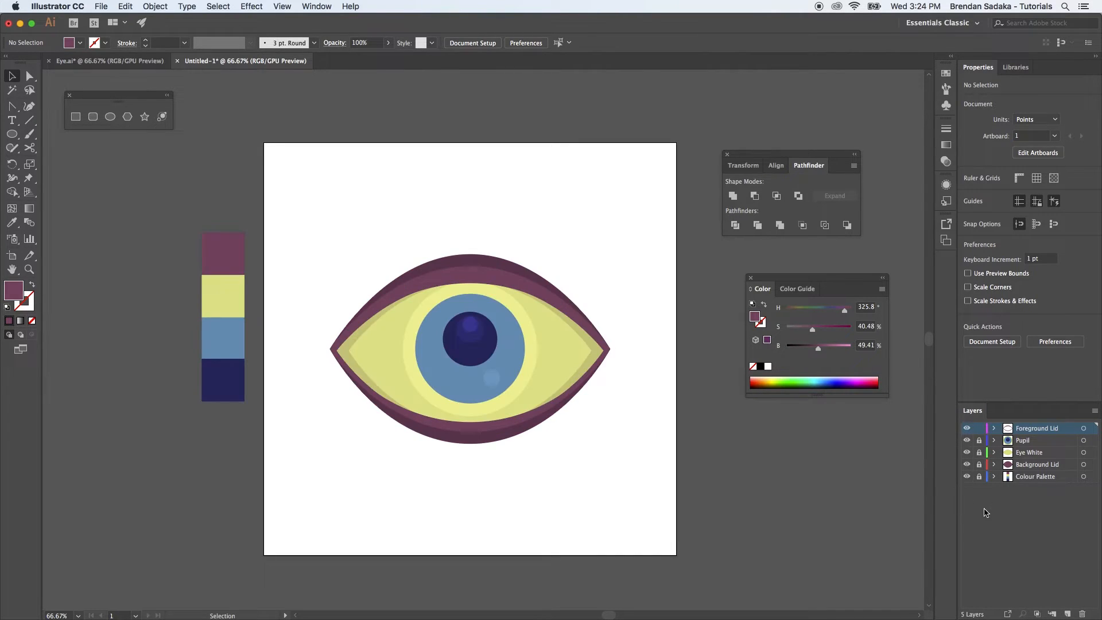
# Lock the Foreground Lid layer and delete the Colour Palette layer.
pyautogui.click(980, 428)
pyautogui.click(1043, 479)
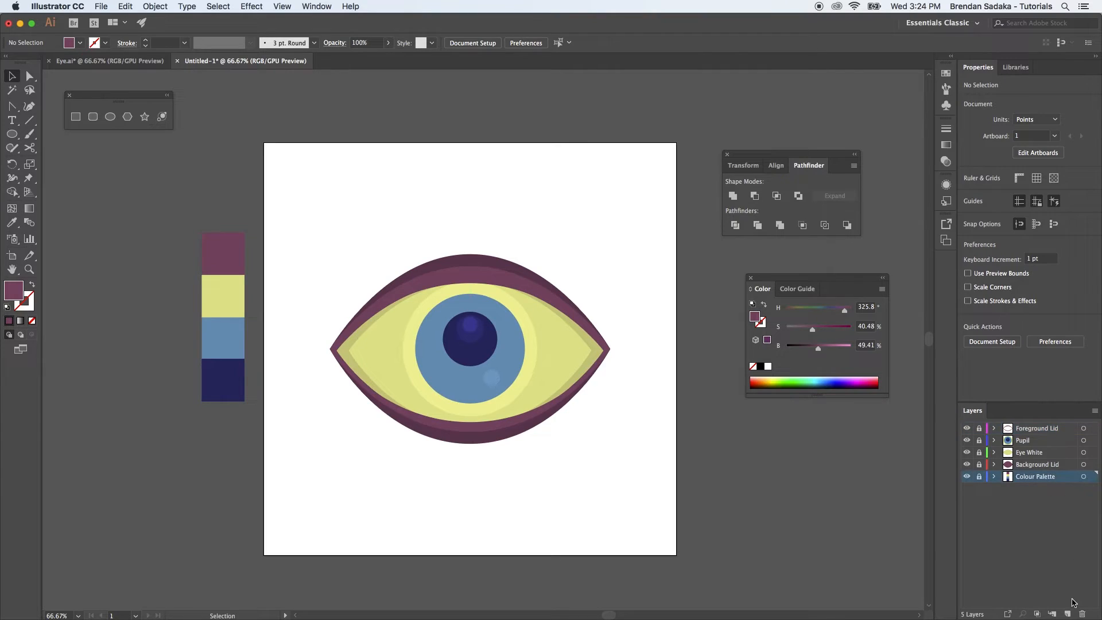
pyautogui.click(1081, 613)
pyautogui.click(655, 338)
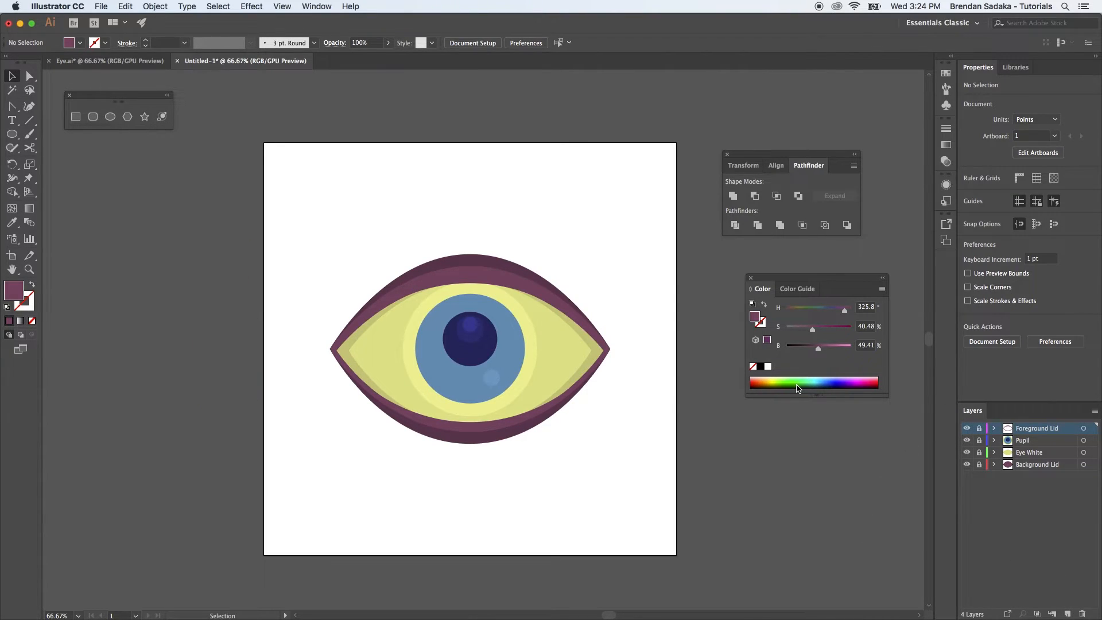
# Save the document to the Desktop as Eye 01.ai with the default Illustrator options.
pyautogui.press('super+s')
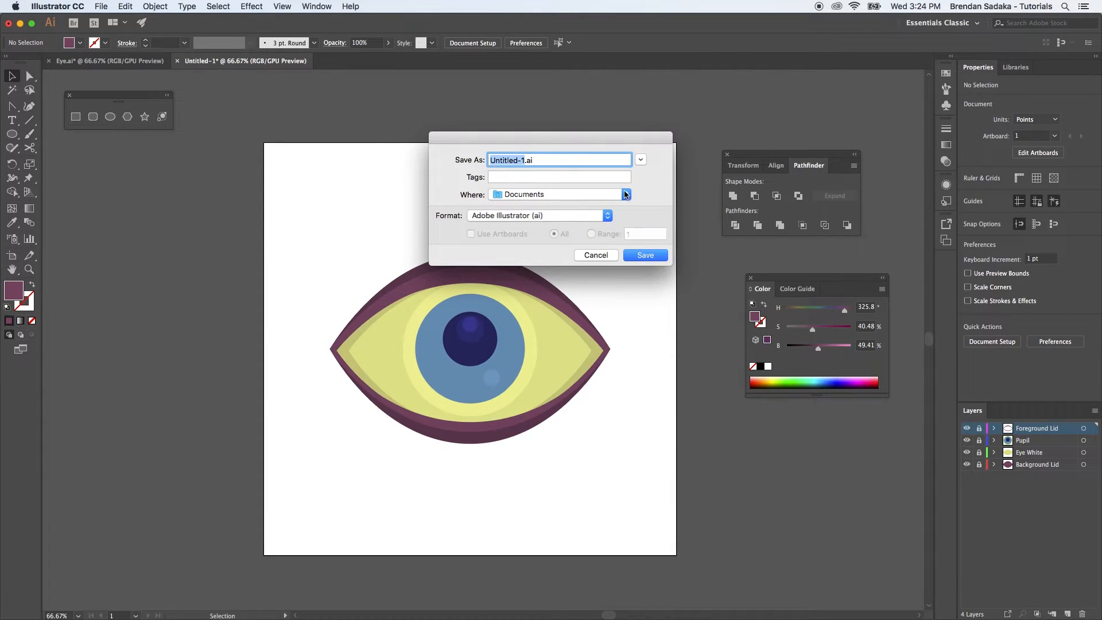
pyautogui.click(626, 194)
pyautogui.click(609, 223)
pyautogui.write('Ey')
pyautogui.press('Return')
pyautogui.press('Return')
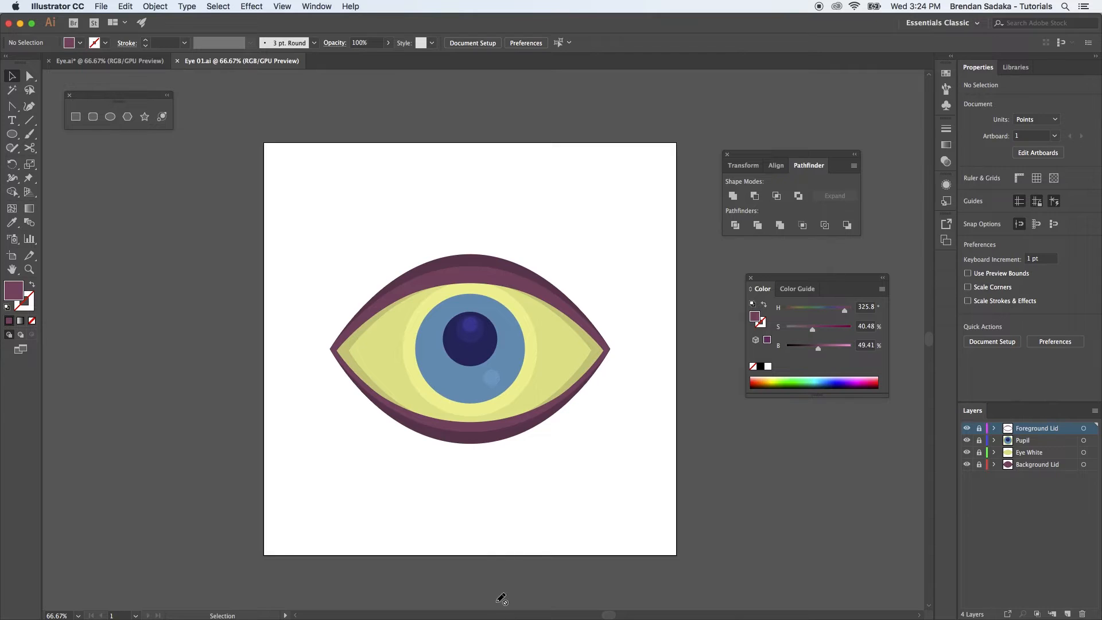
# Switch to After Effects, start a new project and save it to the Desktop as Eye.
pyautogui.click(488, 599)
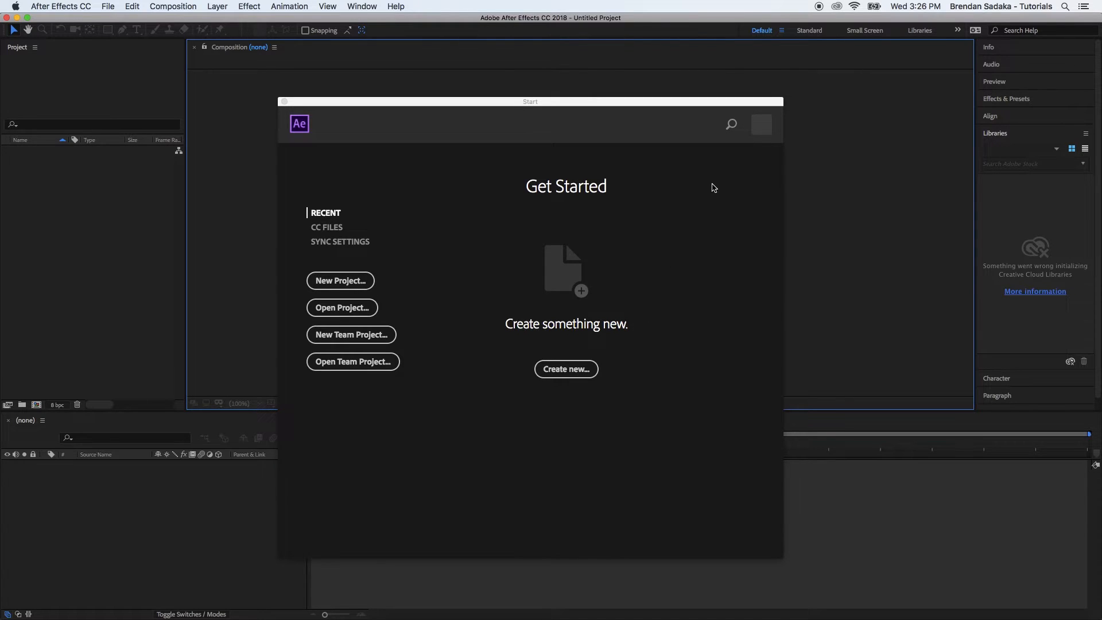
pyautogui.click(351, 286)
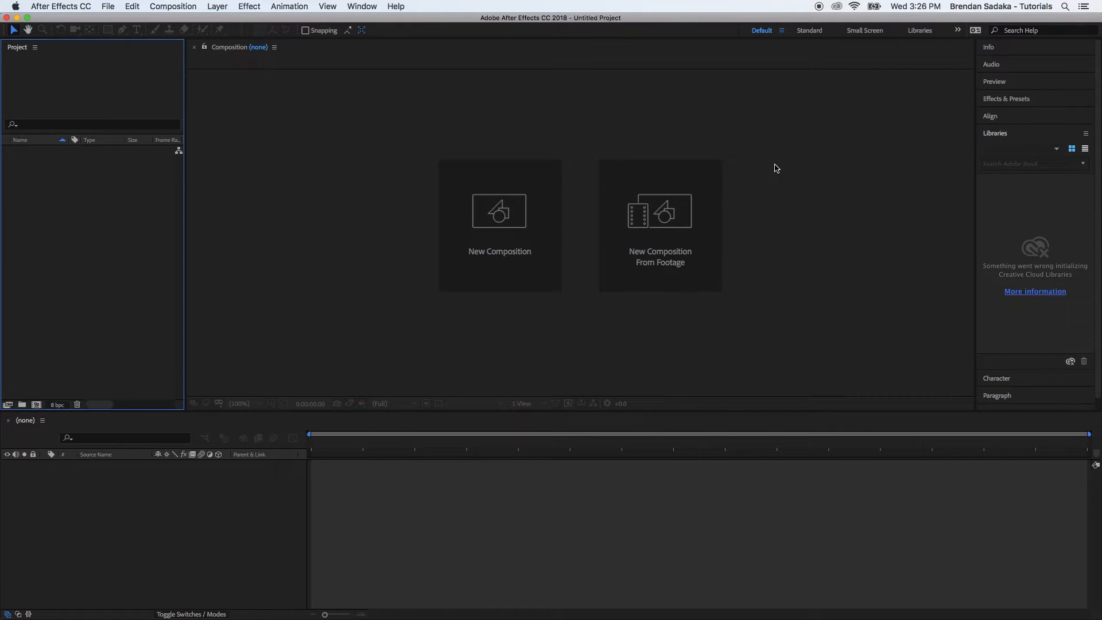
pyautogui.press('super+s')
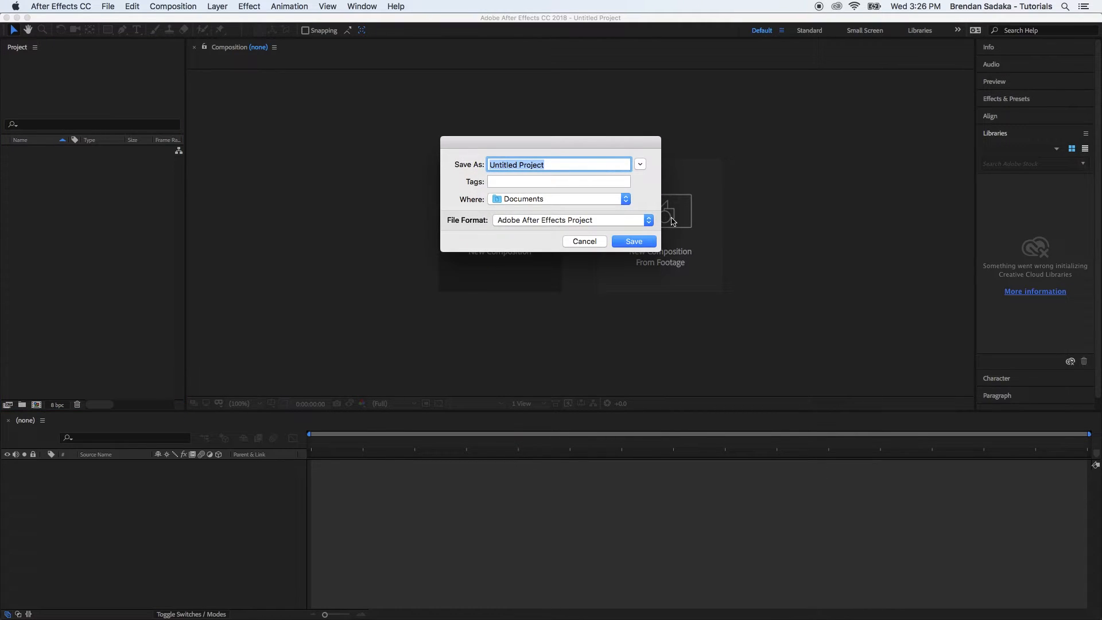
pyautogui.click(640, 165)
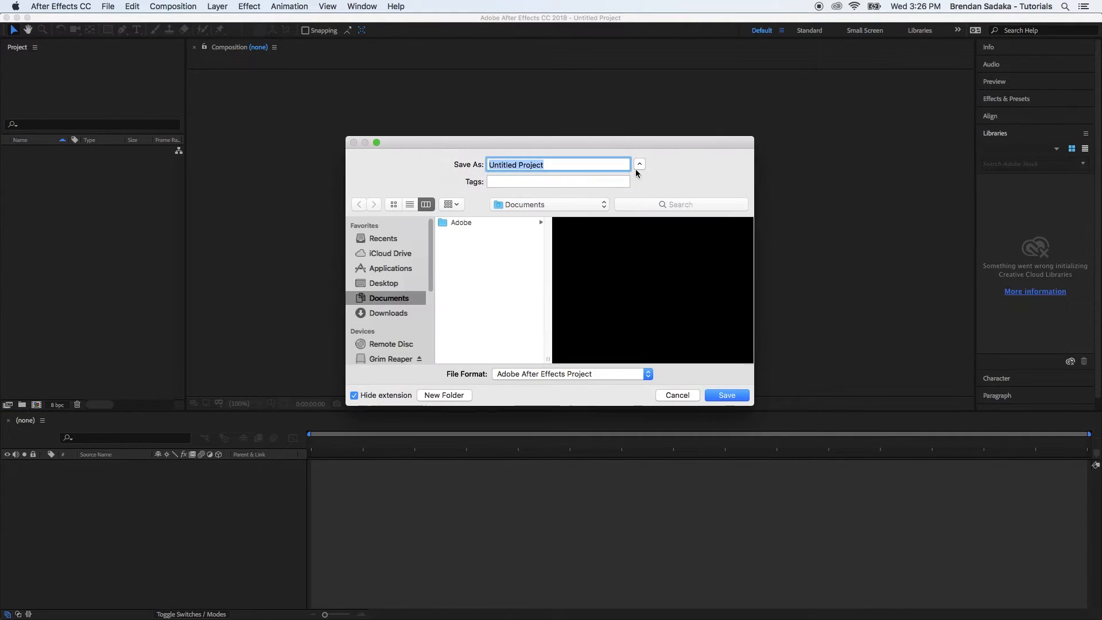
pyautogui.click(396, 281)
pyautogui.write('Eye')
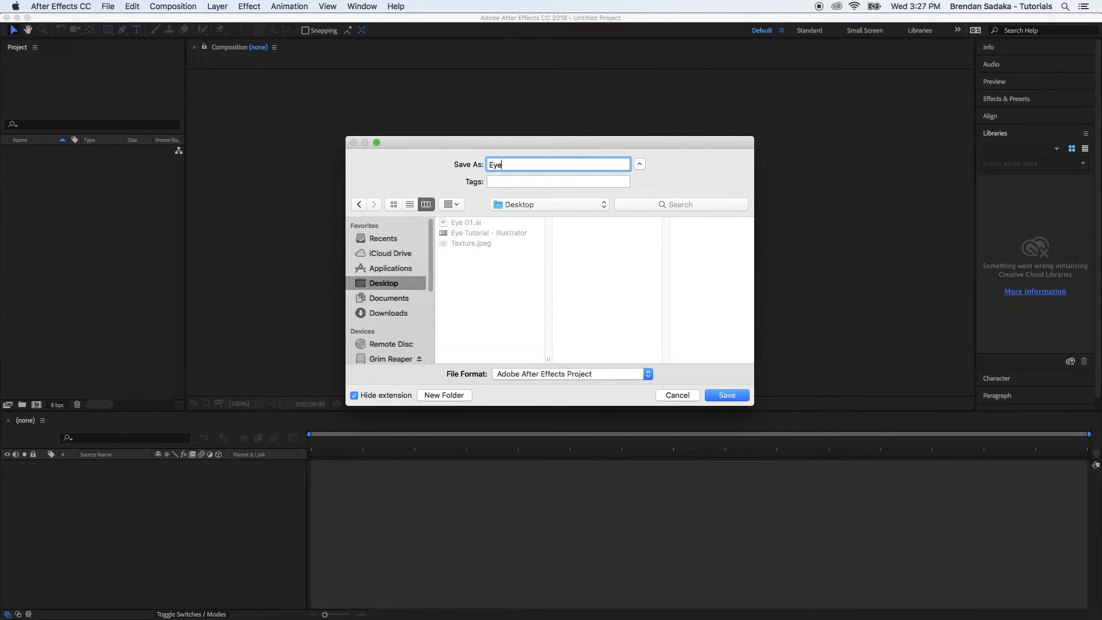
pyautogui.press('Return')
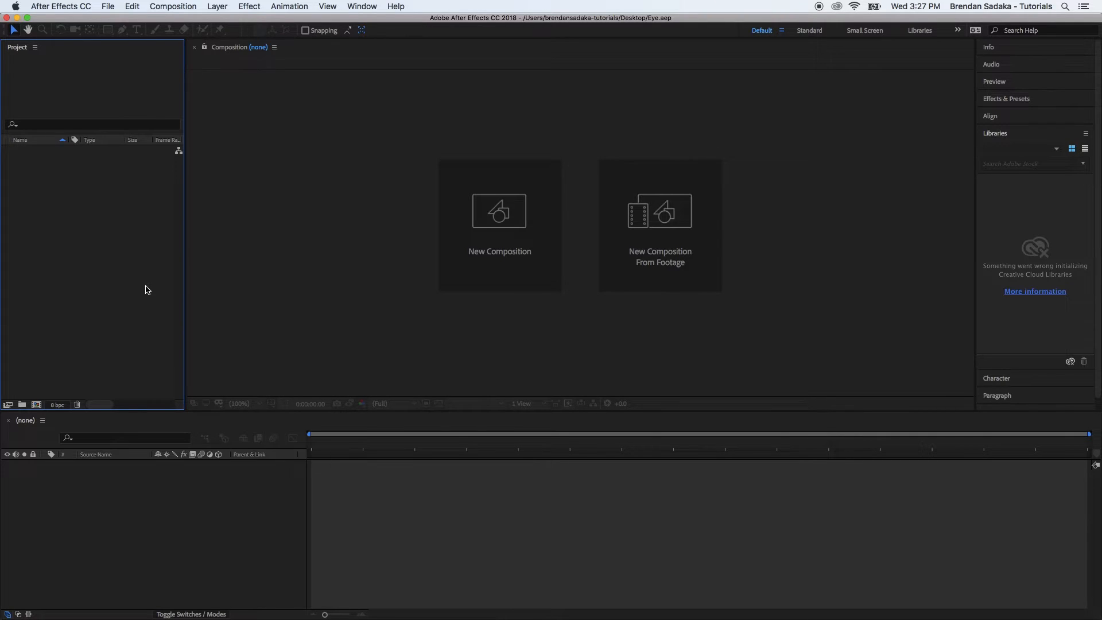
# Import Eye 01.ai from the Desktop as Composition - Retain Layer Sizes and open the Eye 01 composition.
pyautogui.doubleClick(145, 233)
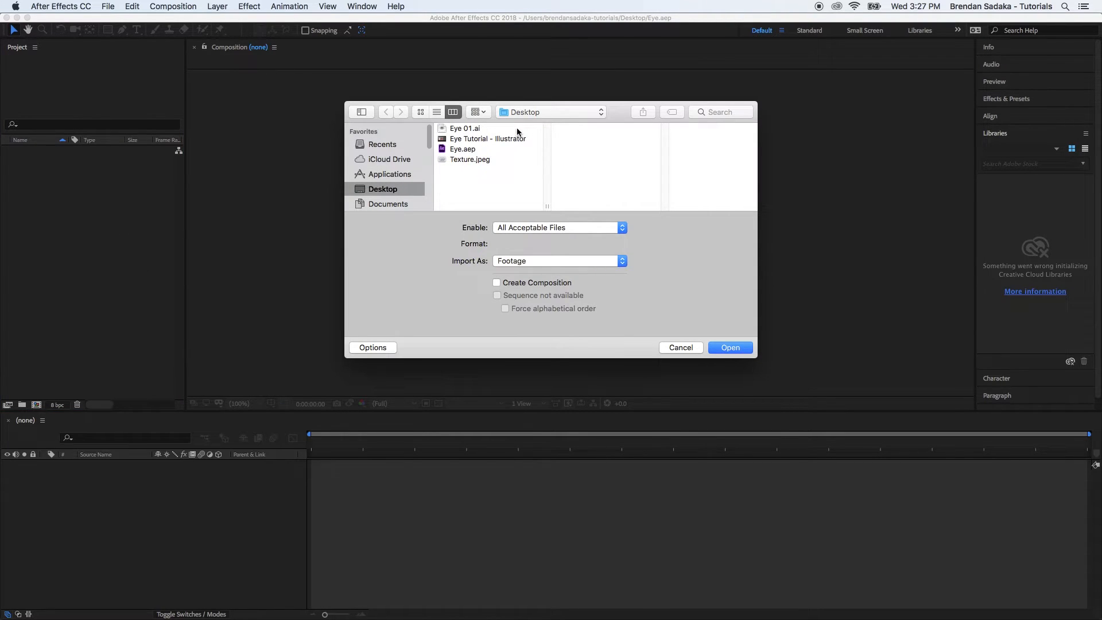
pyautogui.click(485, 128)
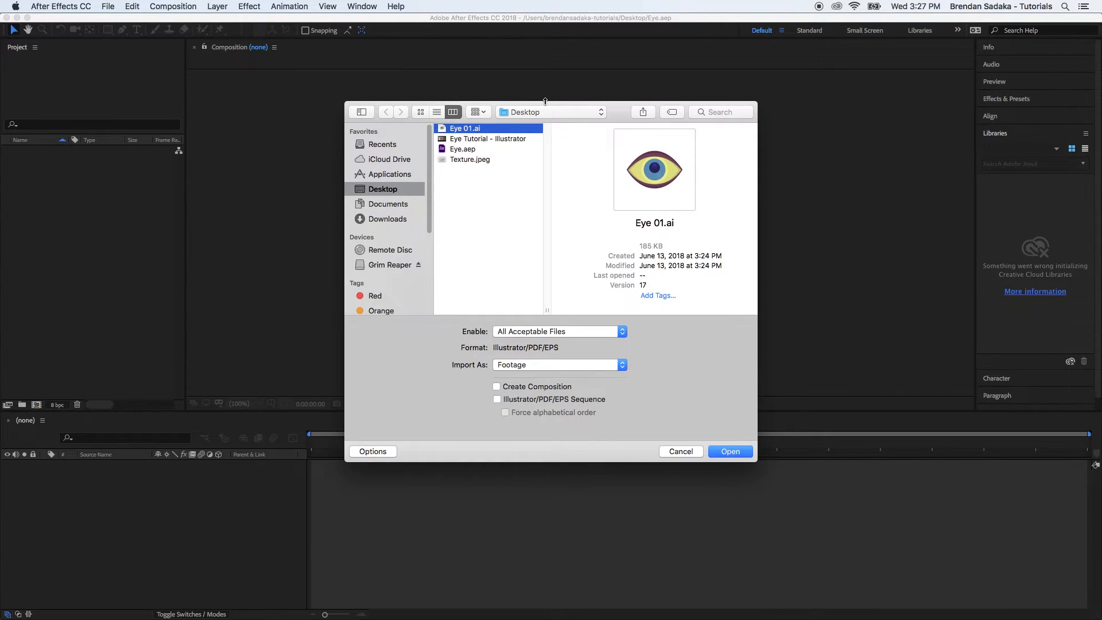
pyautogui.click(589, 365)
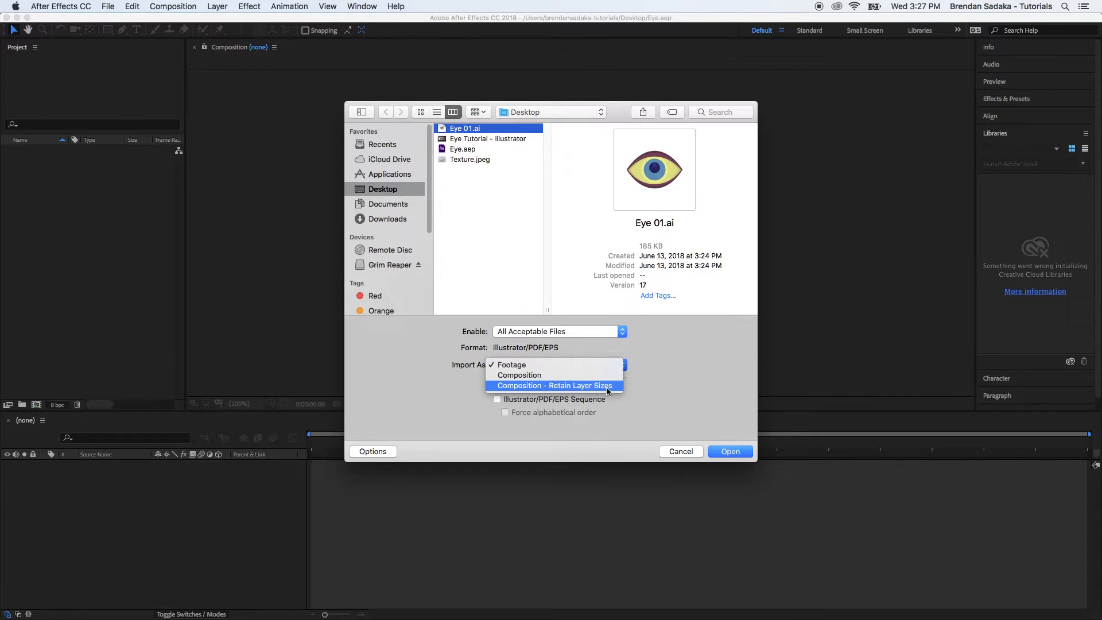
pyautogui.click(603, 386)
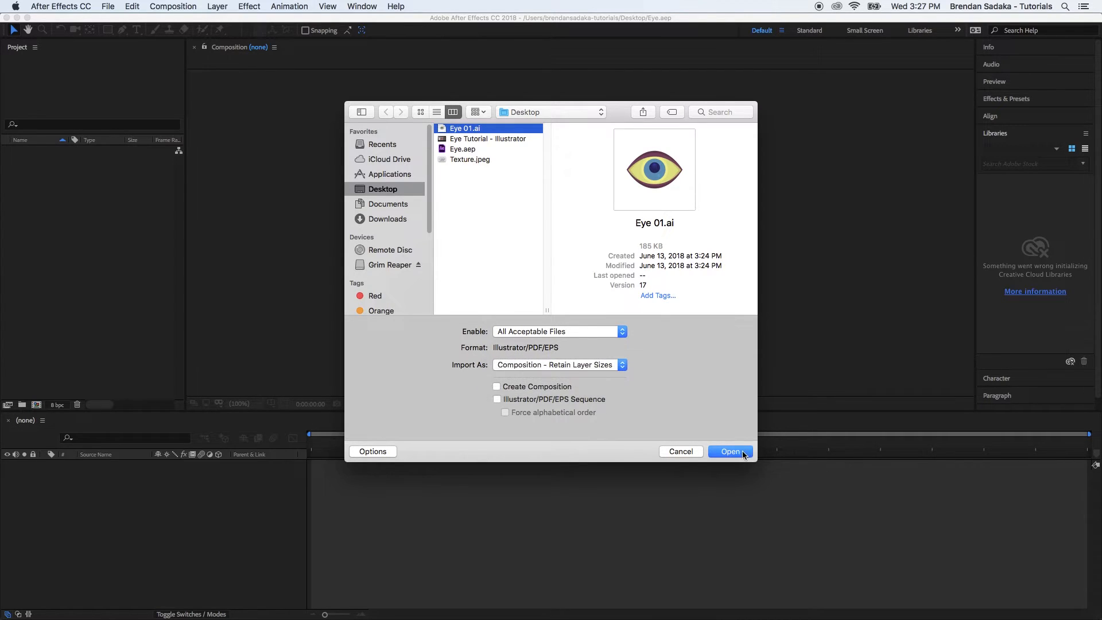
pyautogui.click(730, 451)
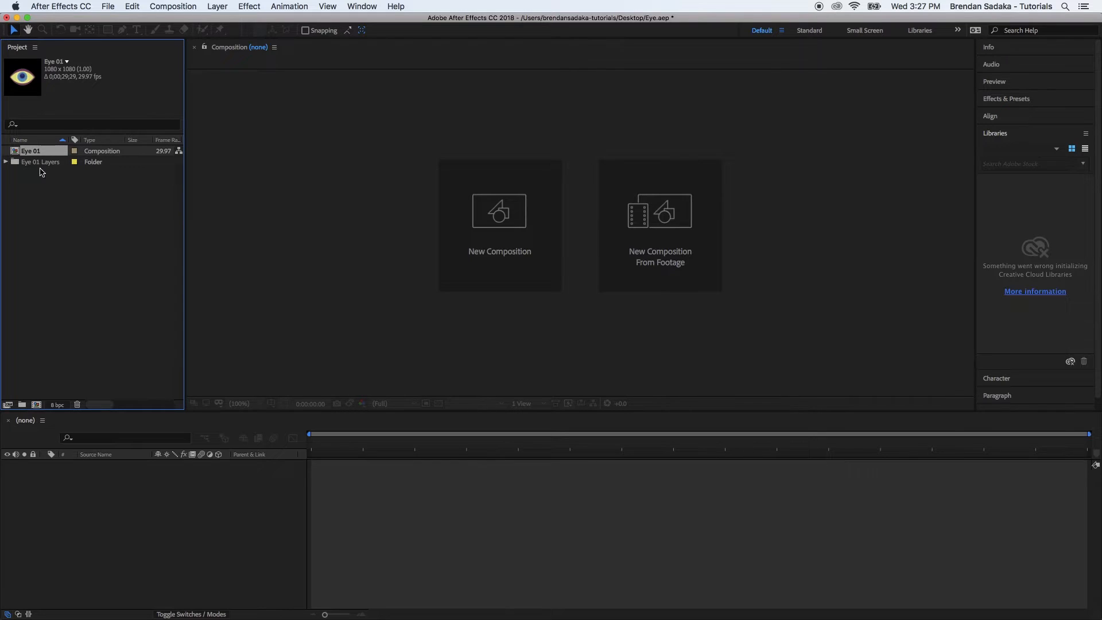
pyautogui.doubleClick(44, 153)
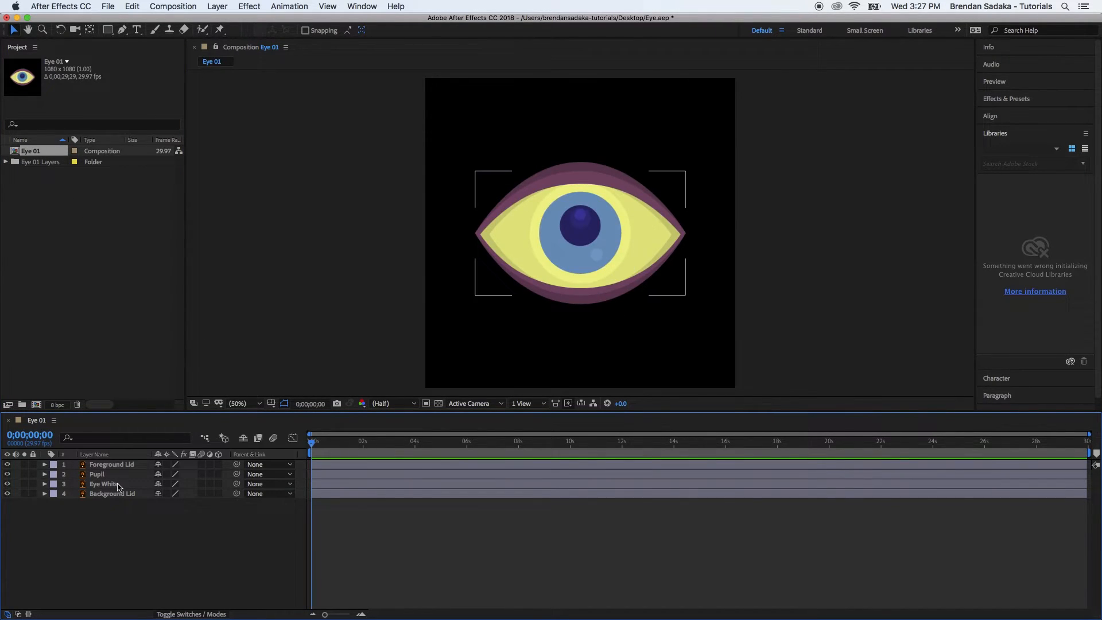
# Set the composition viewer resolution to Quarter and the spacebar preview resolution to Third.
pyautogui.press('space')
pyautogui.press('space')
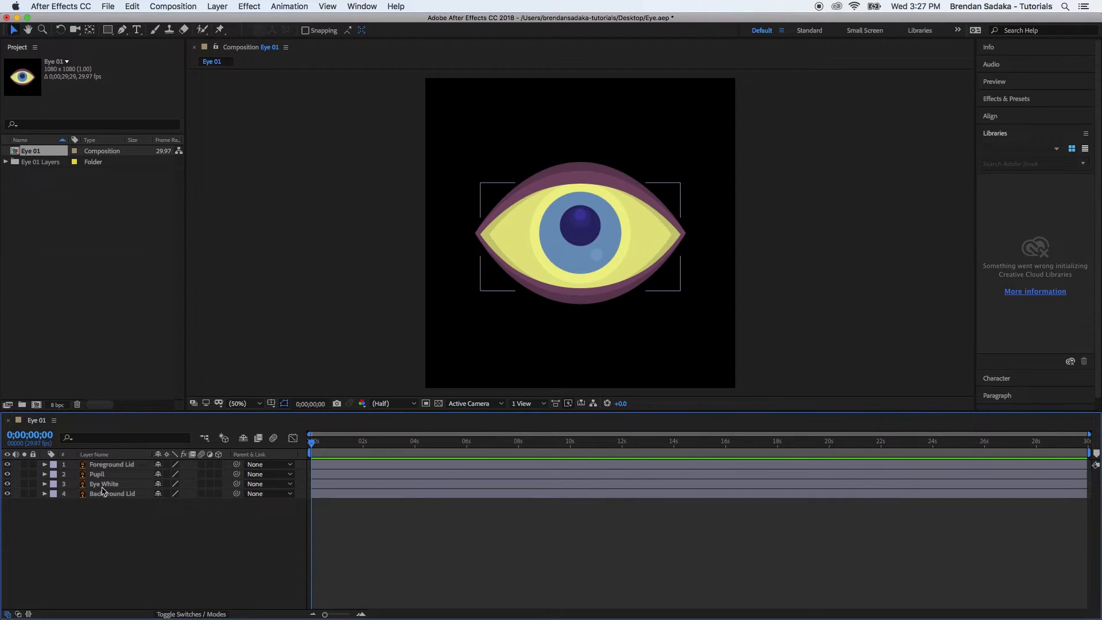
pyautogui.click(405, 407)
pyautogui.click(393, 469)
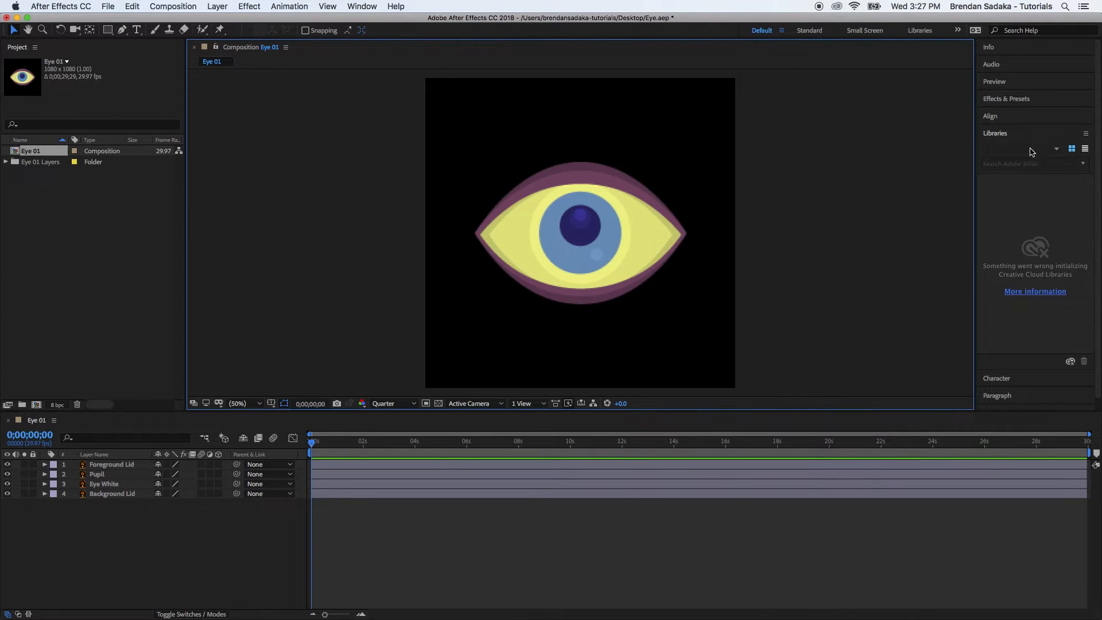
pyautogui.click(995, 82)
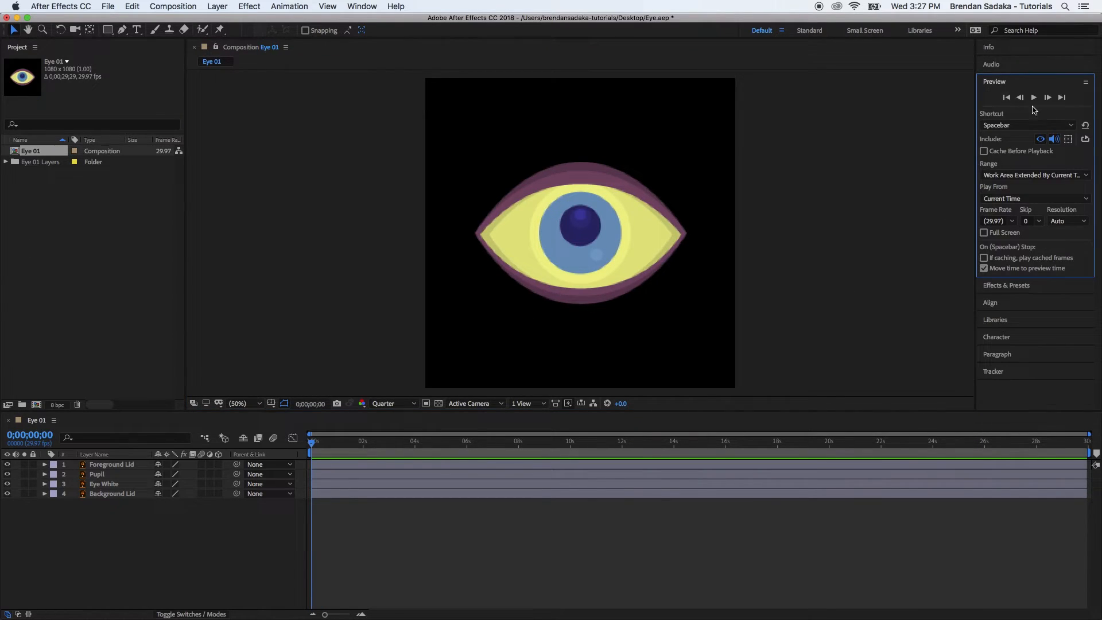
pyautogui.click(1072, 224)
pyautogui.click(1073, 274)
pyautogui.click(483, 540)
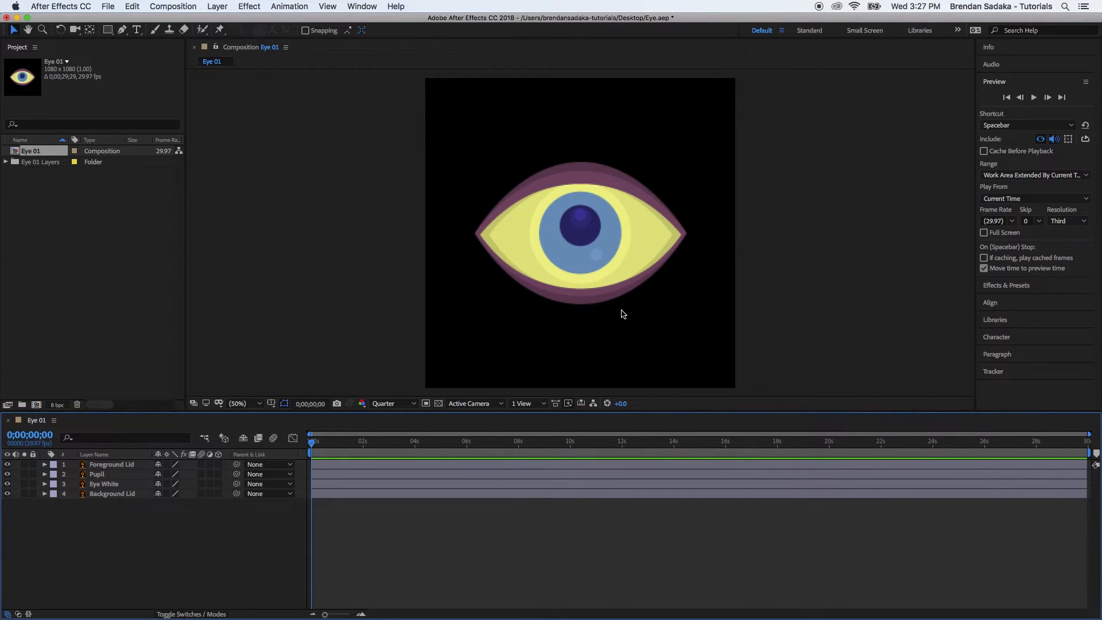
# Examine the TrippyEye.mp4 reference in QuickTime Player at several moments, then return to After Effects with no layer selected.
pyautogui.click(120, 465)
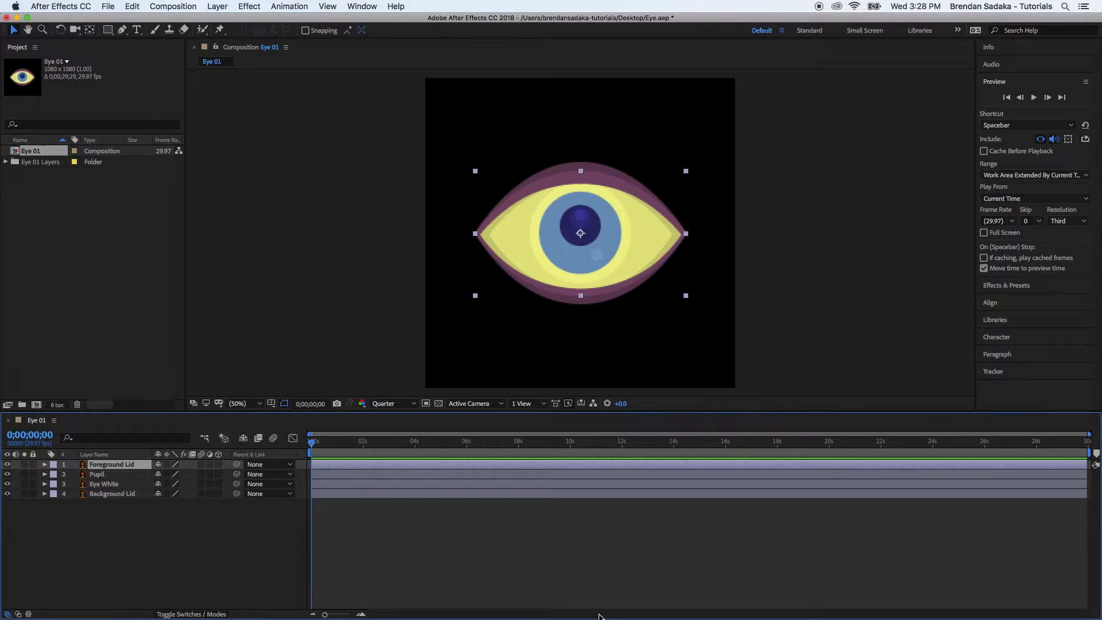
pyautogui.click(630, 603)
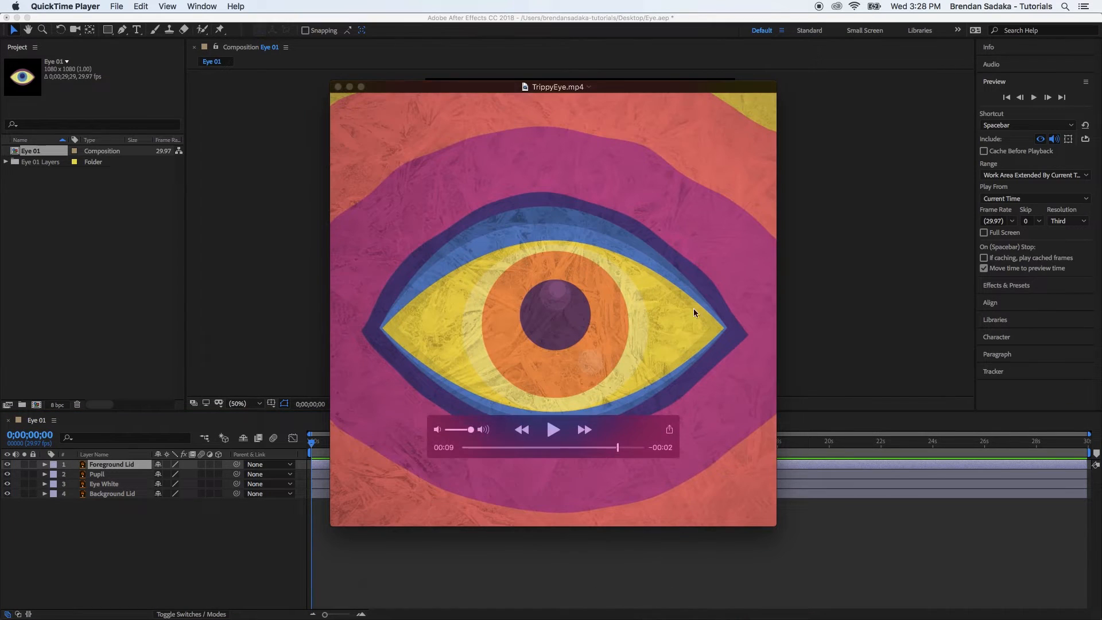
pyautogui.click(475, 448)
pyautogui.moveTo(475, 453)
pyautogui.mouseDown()
pyautogui.moveTo(519, 450)
pyautogui.moveTo(475, 451)
pyautogui.mouseUp()
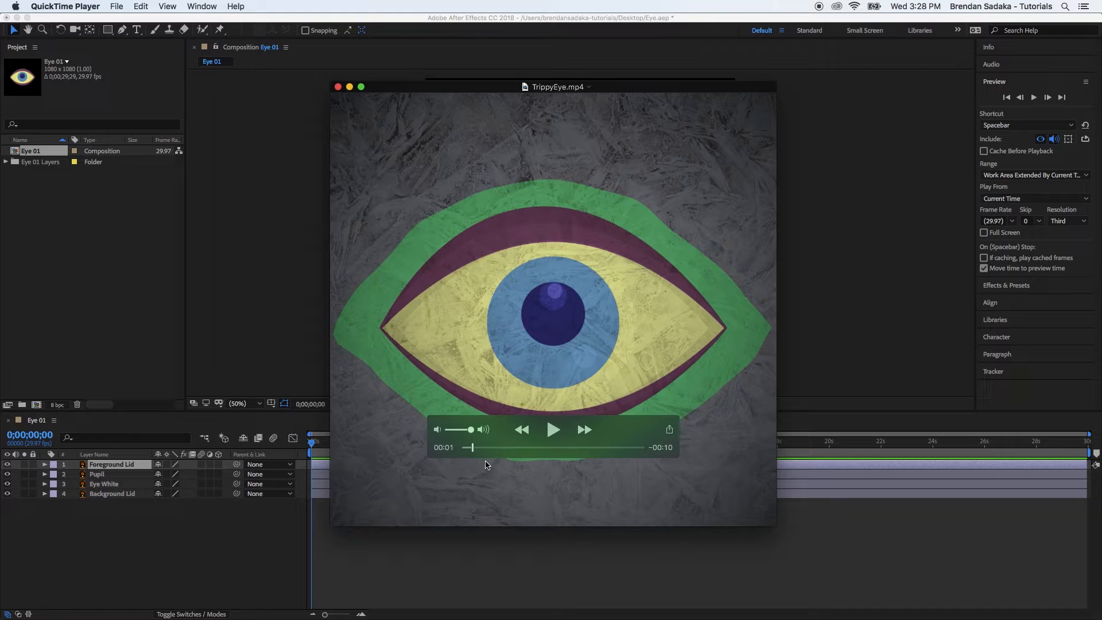
pyautogui.moveTo(475, 453); pyautogui.dragTo(481, 453)
pyautogui.moveTo(485, 454); pyautogui.dragTo(564, 448)
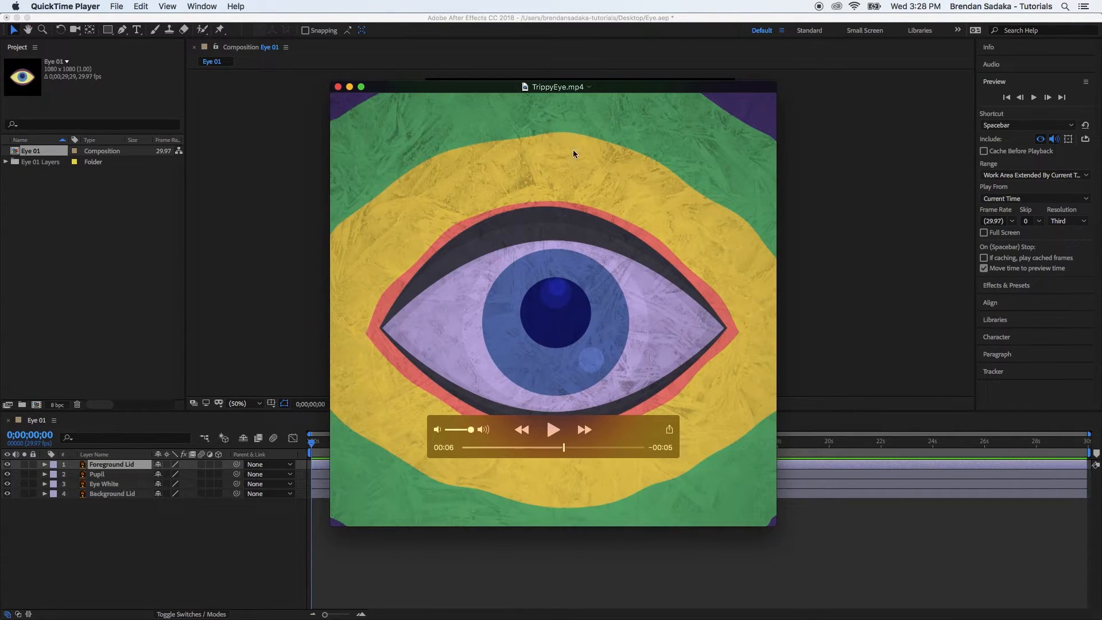
pyautogui.moveTo(471, 451); pyautogui.dragTo(541, 449)
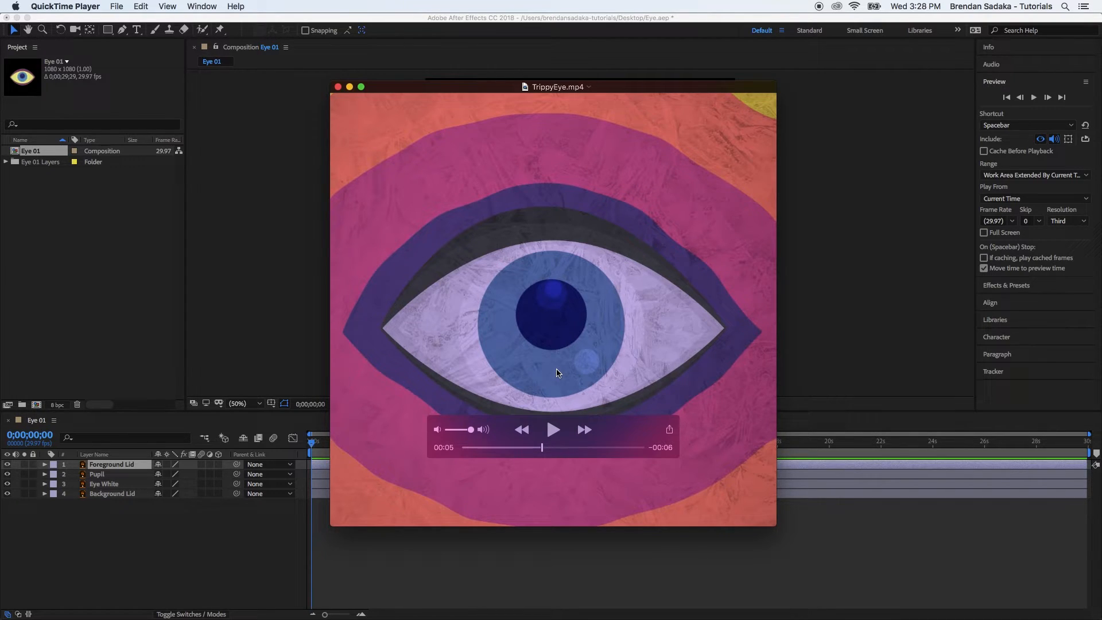
pyautogui.moveTo(479, 448); pyautogui.dragTo(509, 448)
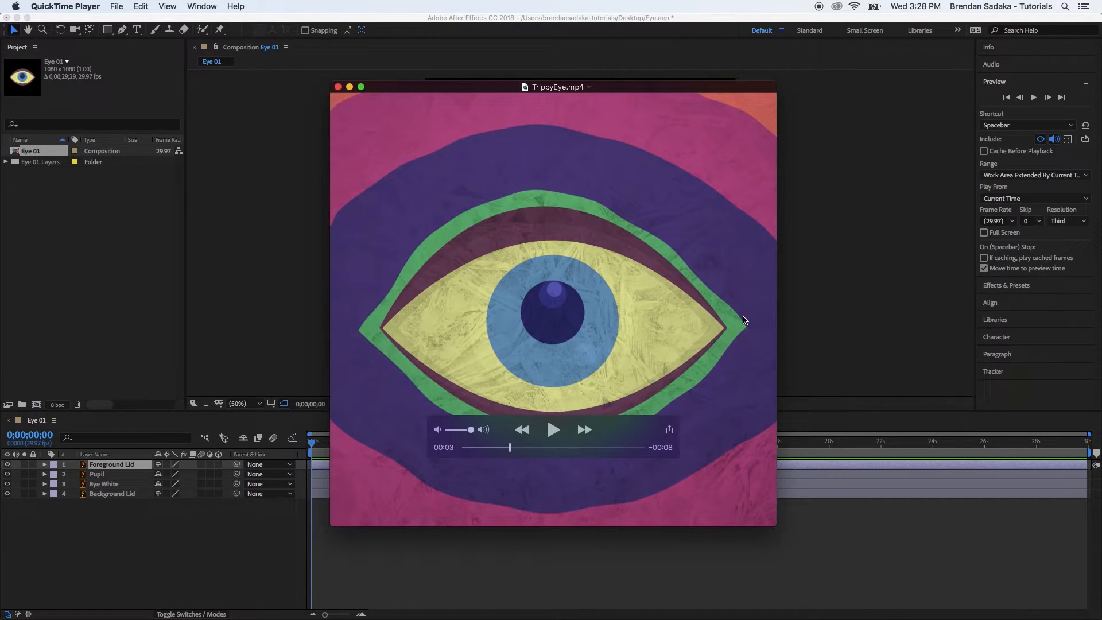
pyautogui.moveTo(510, 448); pyautogui.dragTo(547, 448)
pyautogui.click(845, 308)
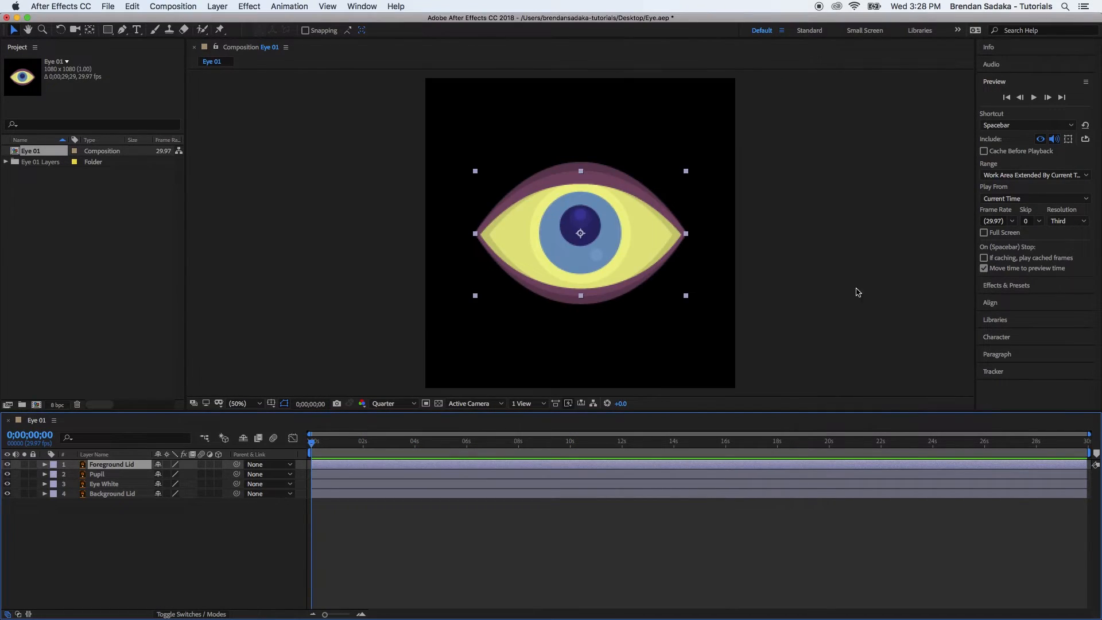
pyautogui.click(664, 537)
pyautogui.moveTo(600, 617)
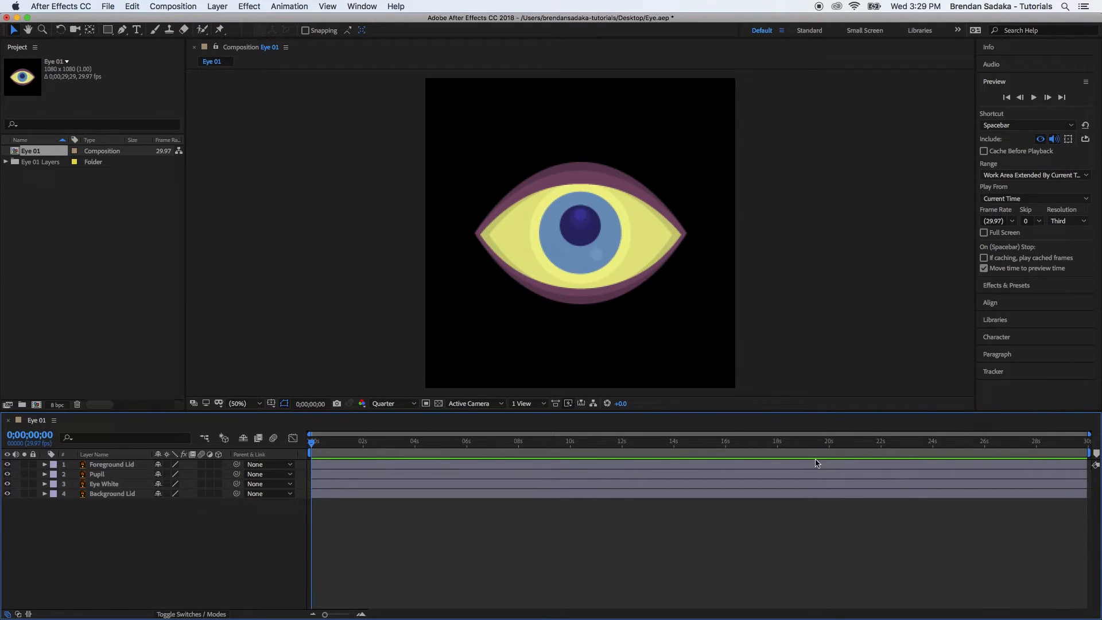
# Scrub the current time to about 5 seconds and step it back frame by frame.
pyautogui.click(442, 443)
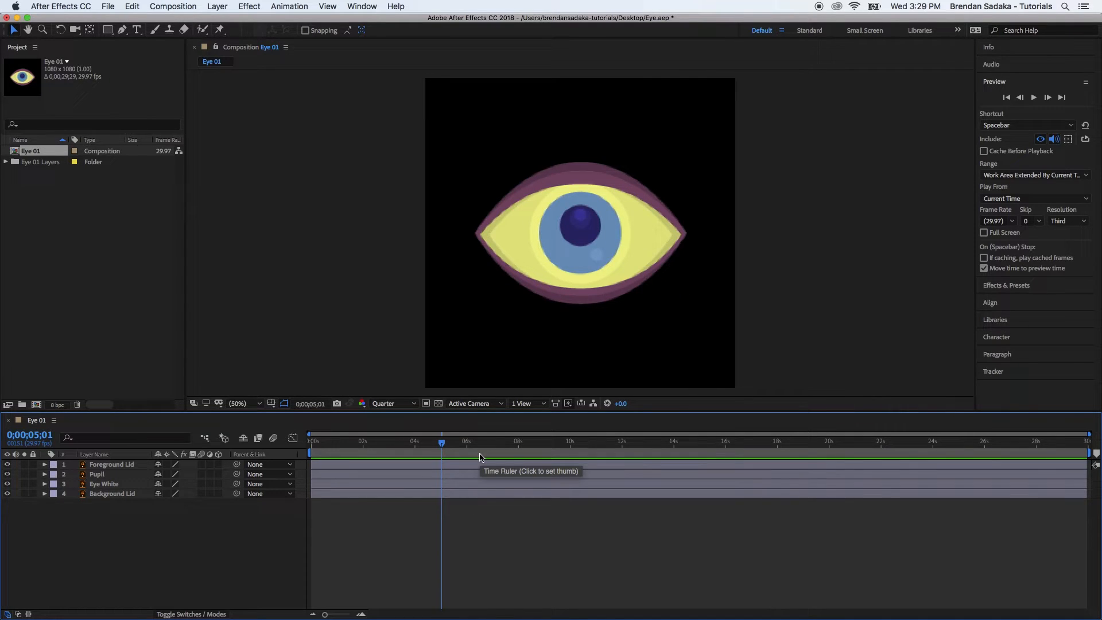
pyautogui.moveTo(1066, 448); pyautogui.dragTo(457, 453)
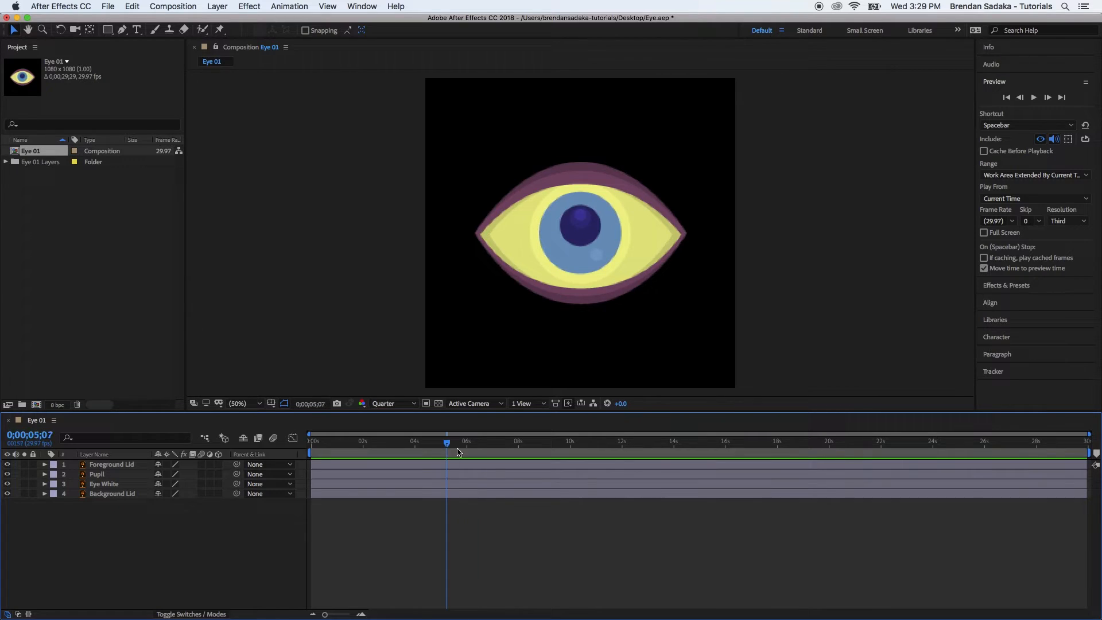
pyautogui.press('pageup')
pyautogui.press('pageup')
pyautogui.press('pageup')
pyautogui.press('pageup')
pyautogui.press('pageup')
# Set the Eye 01 work area to end at 0;00;06;00 and begin at 0;00;04;12.
pyautogui.click(466, 443)
pyautogui.press('pagedown')
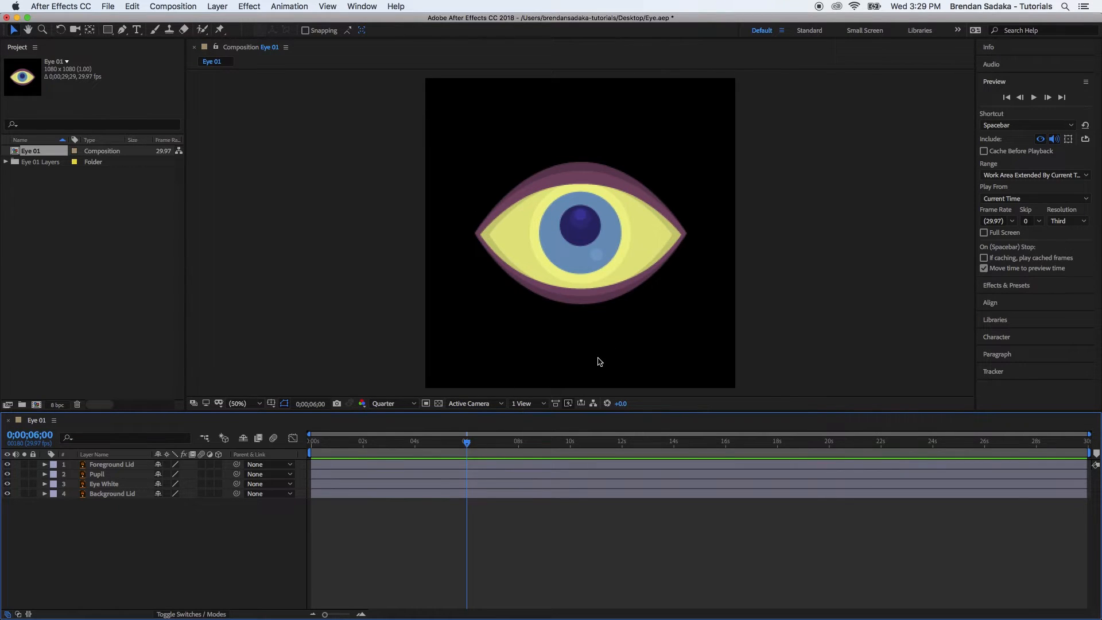
pyautogui.press('n')
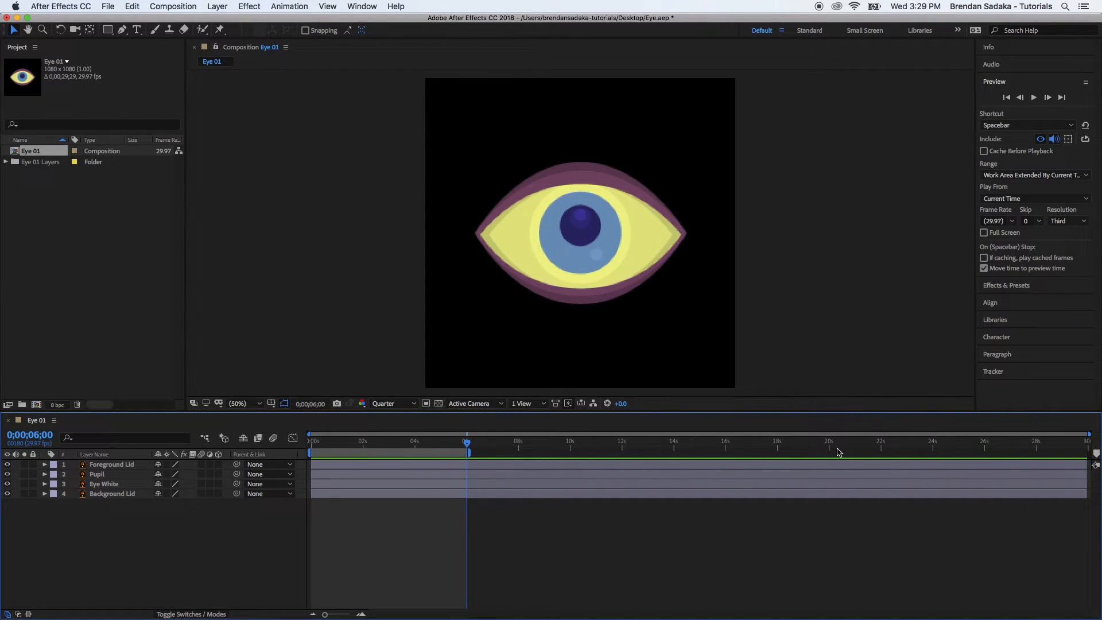
pyautogui.moveTo(465, 450); pyautogui.dragTo(425, 449)
pyautogui.press('b')
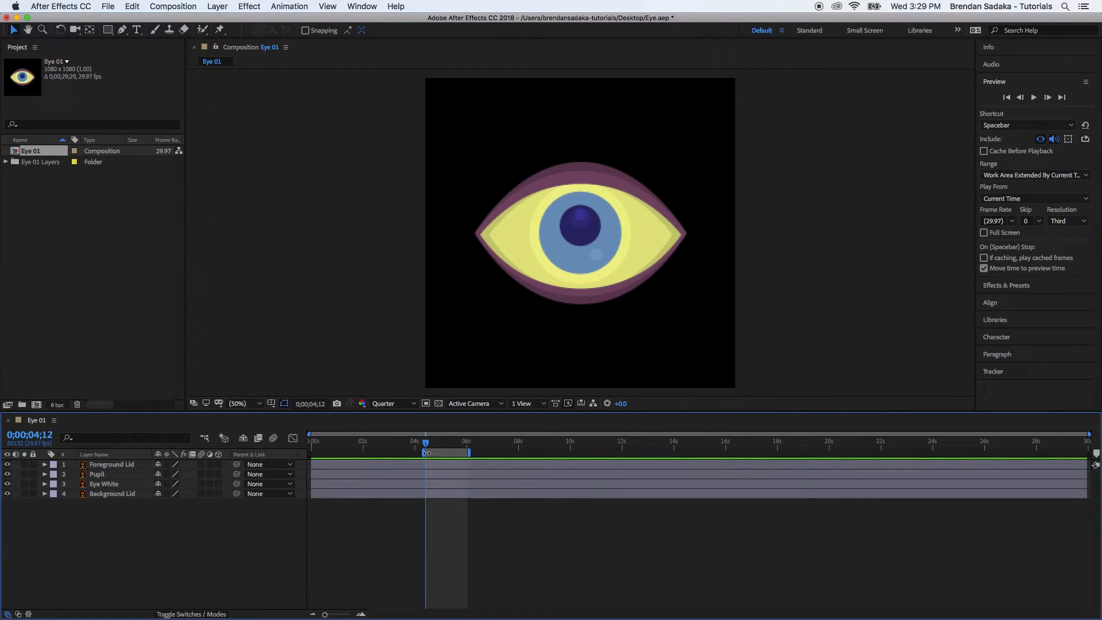
# Undo the last work area start change, trim the composition to the work area and return to the first frame.
pyautogui.press('super+z')
pyautogui.click(451, 446)
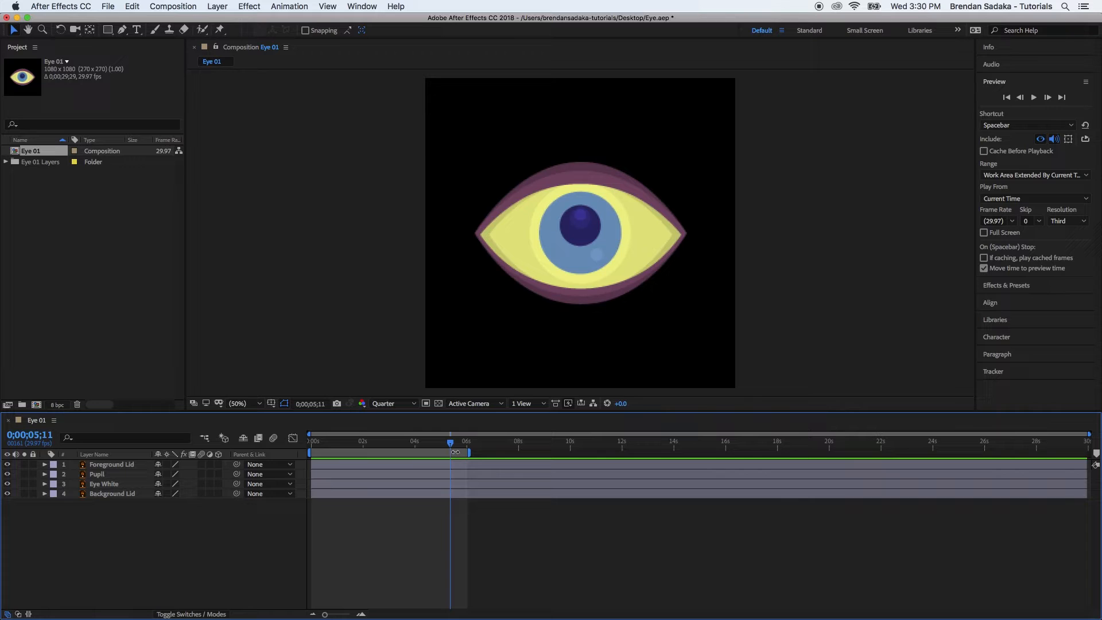
pyautogui.rightClick(455, 452)
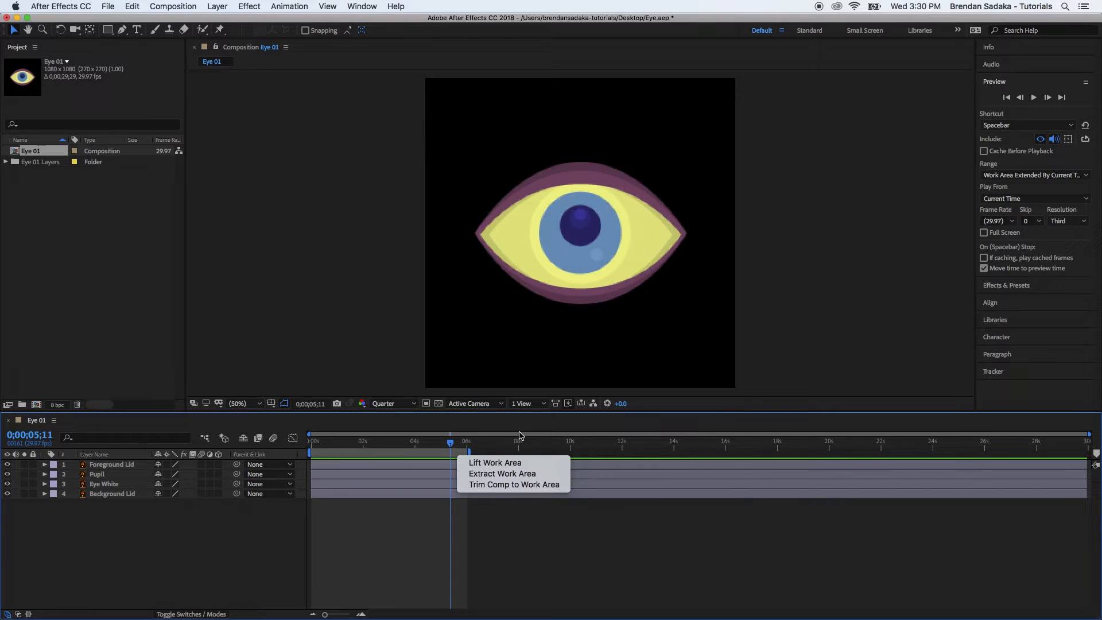
pyautogui.click(555, 488)
pyautogui.moveTo(1064, 454); pyautogui.dragTo(504, 447)
pyautogui.press('Home')
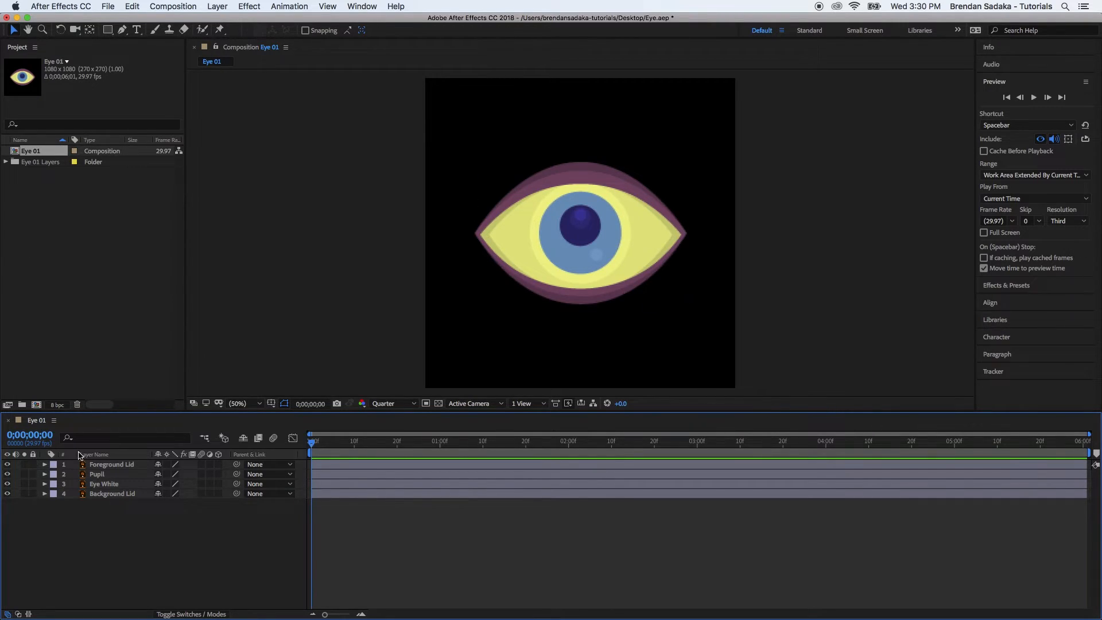
# Solo the Foreground Lid layer and create shapes from its vector layer.
pyautogui.click(121, 467)
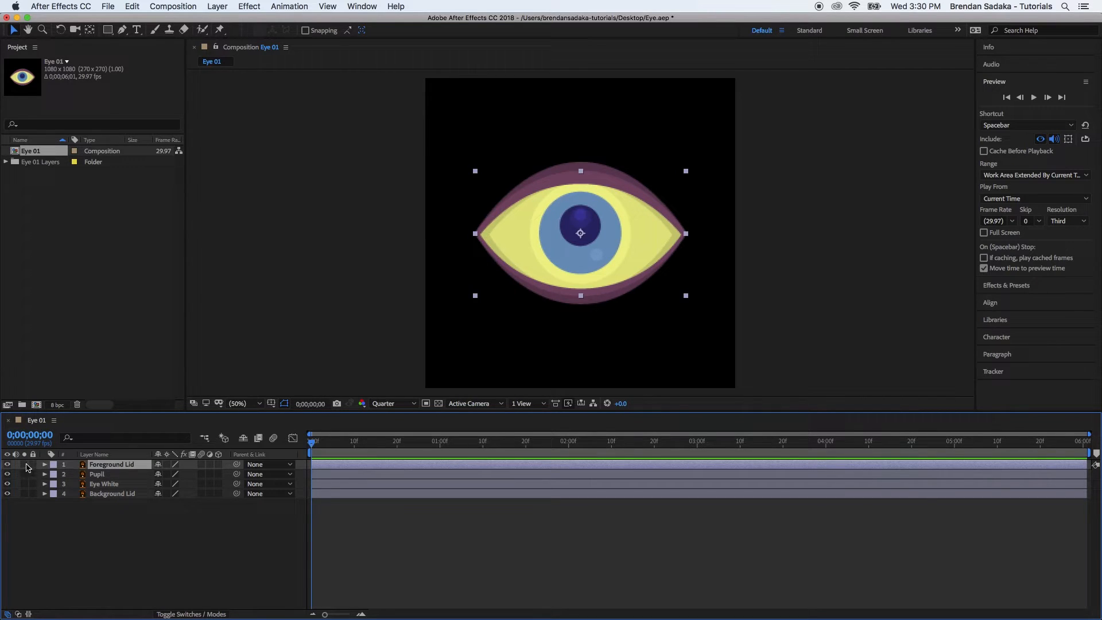
pyautogui.click(24, 464)
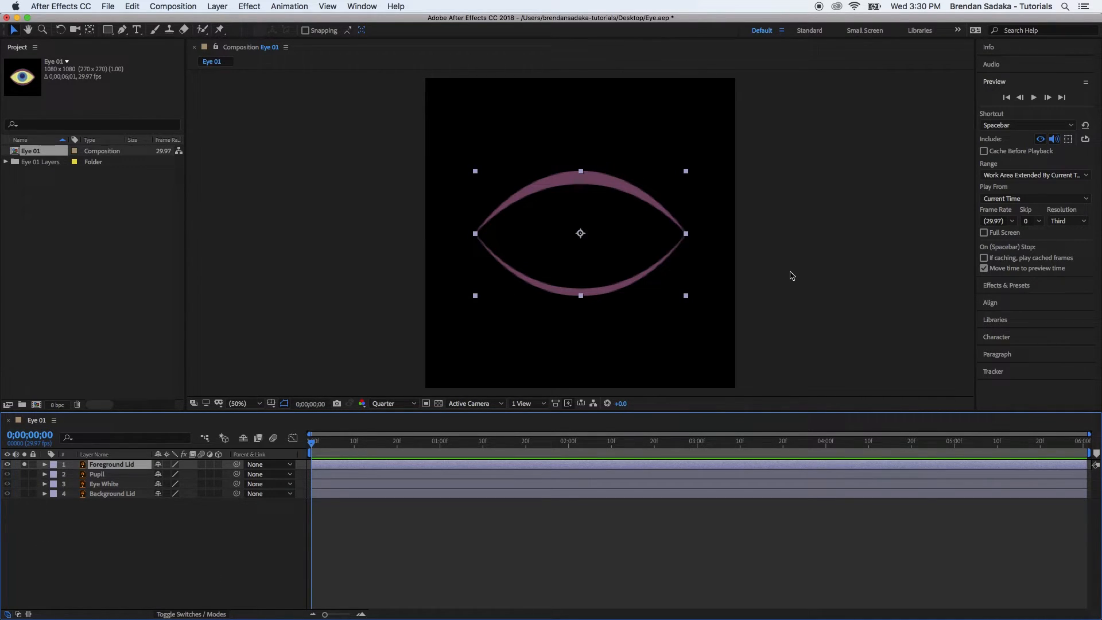
pyautogui.click(792, 275)
pyautogui.click(123, 467)
pyautogui.rightClick(136, 469)
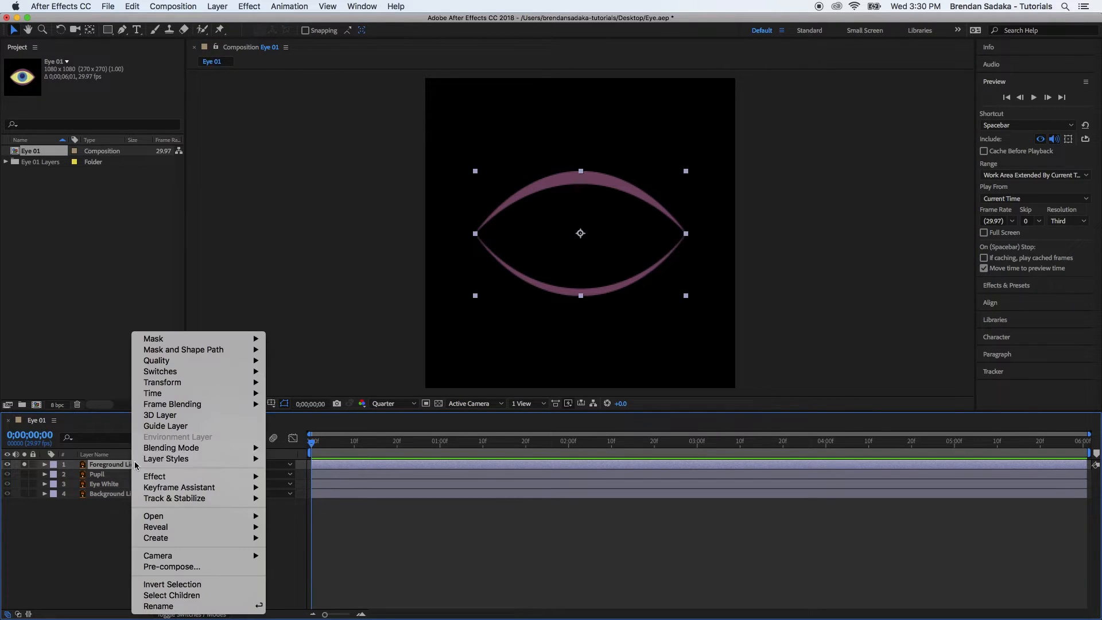
pyautogui.moveTo(252, 538)
pyautogui.moveTo(189, 561)
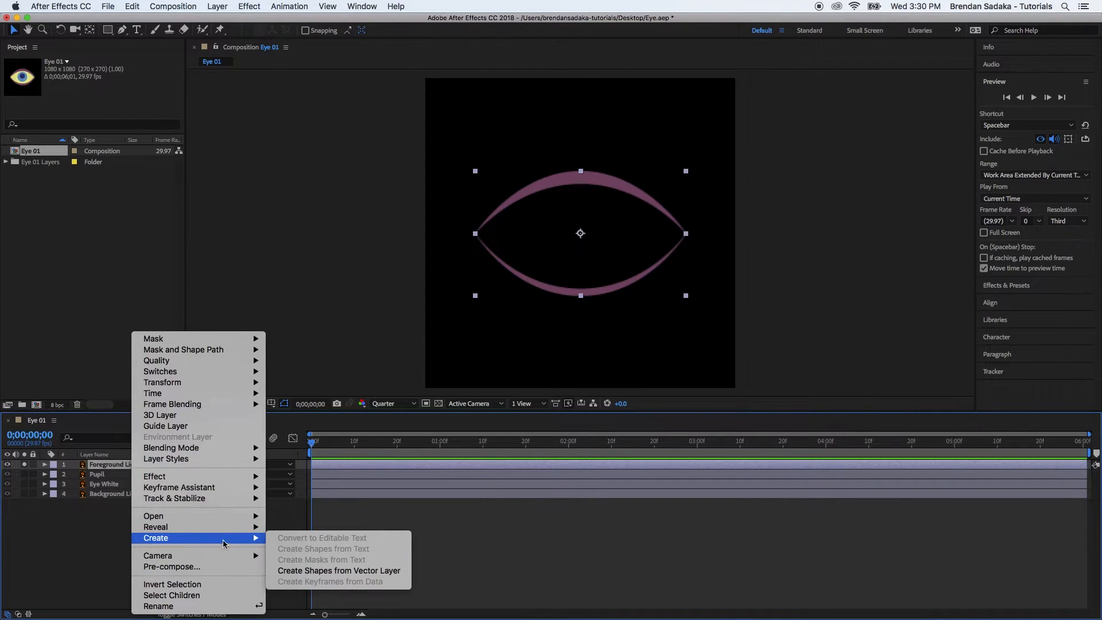
pyautogui.click(395, 571)
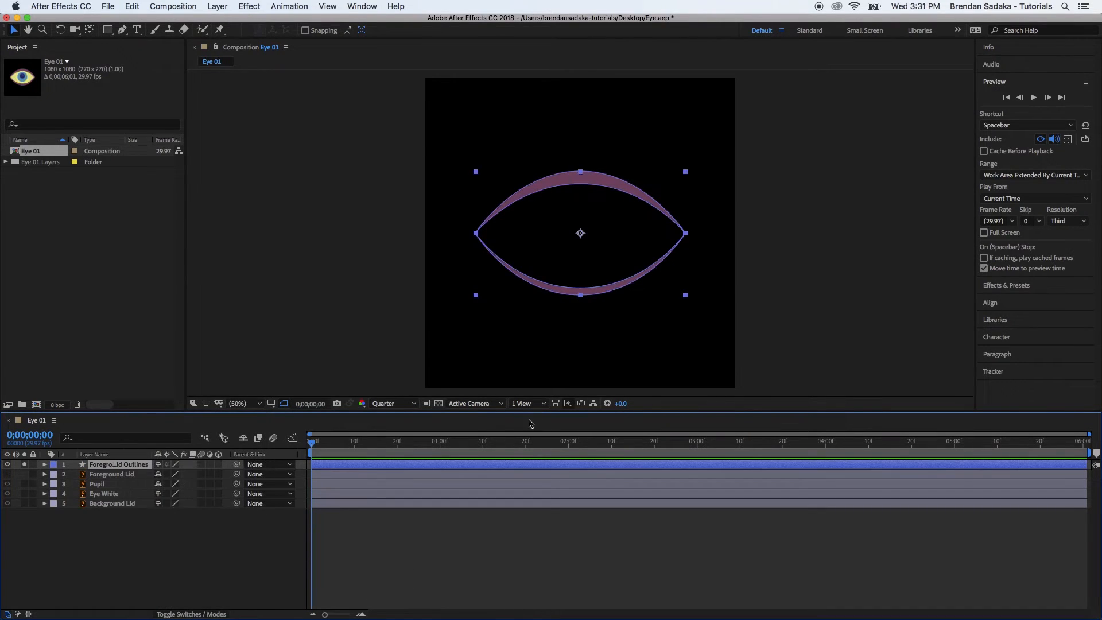
# Delete the original Foreground Lid layer and expand the Contents of the foreground lid outlines shape layer.
pyautogui.click(132, 466)
pyautogui.click(111, 476)
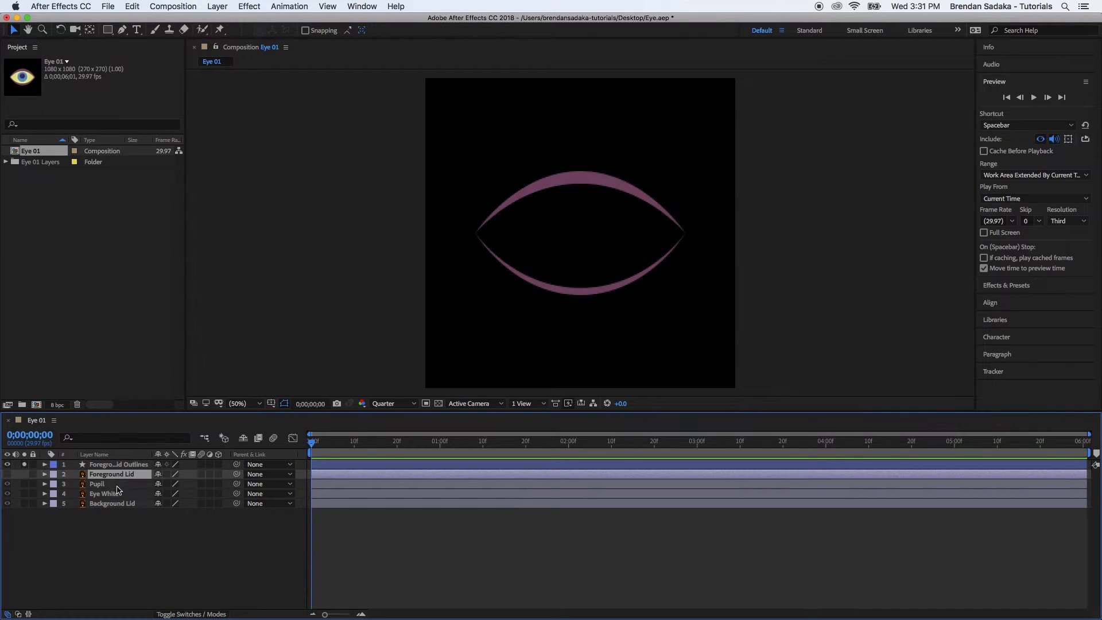
pyautogui.press('Delete')
pyautogui.click(134, 466)
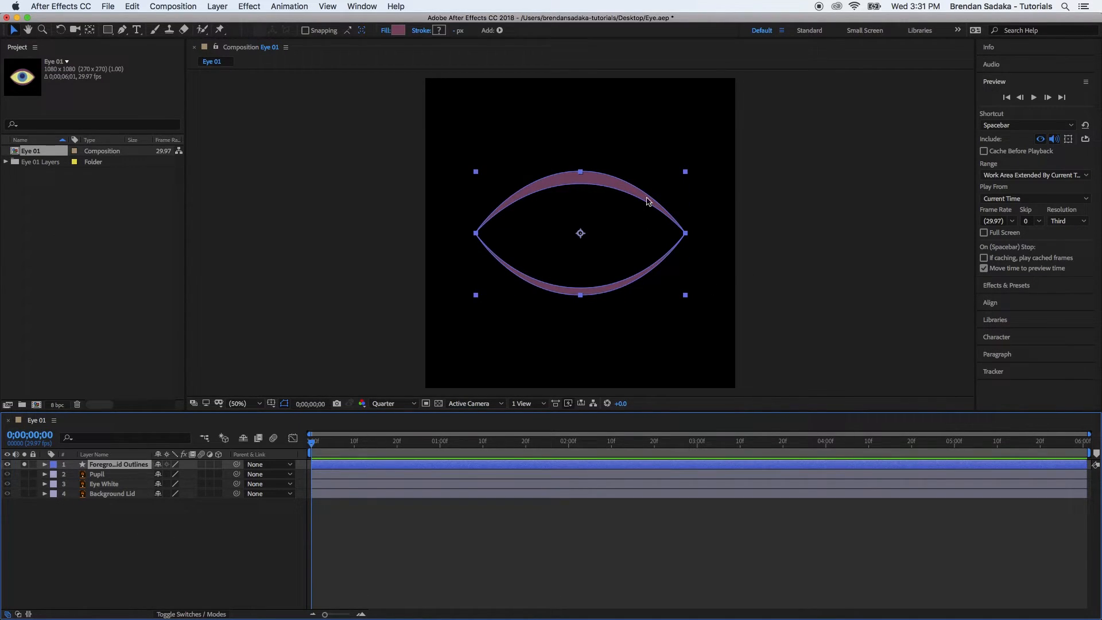
pyautogui.moveTo(747, 252); pyautogui.dragTo(699, 267)
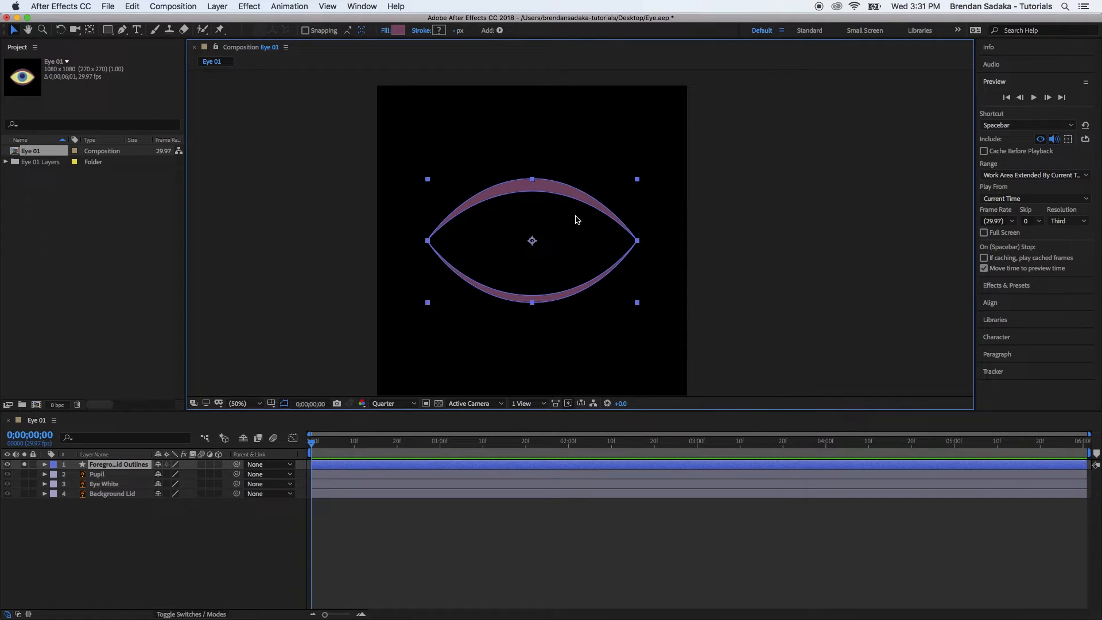
pyautogui.click(44, 466)
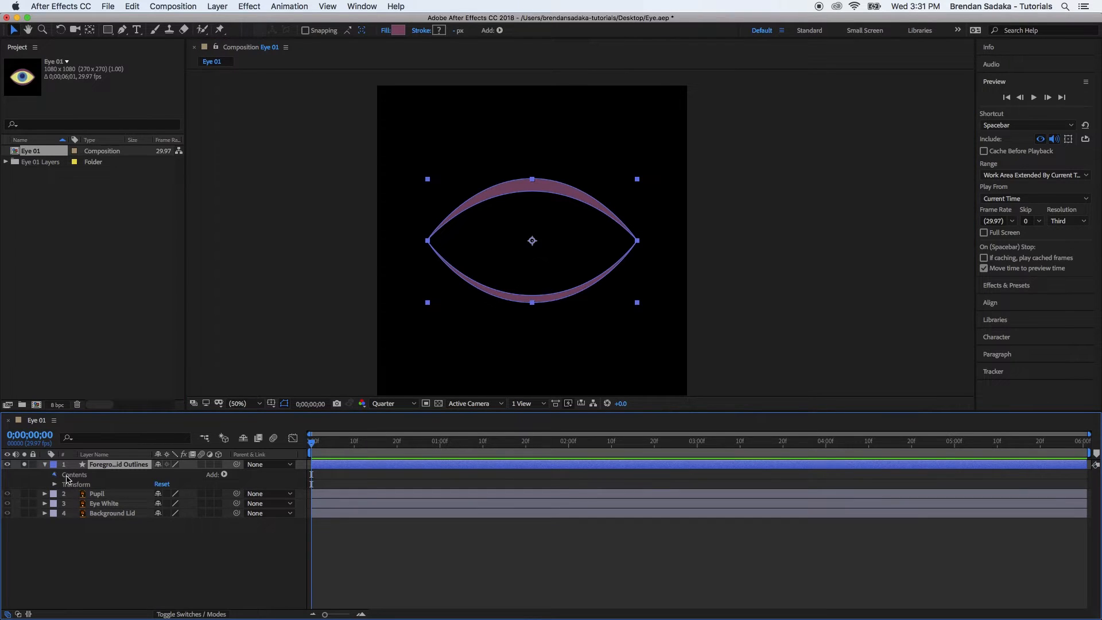
pyautogui.click(55, 475)
# Examine at 100% magnification which eyelid shape Group 1 and Group 2 each contain.
pyautogui.click(93, 486)
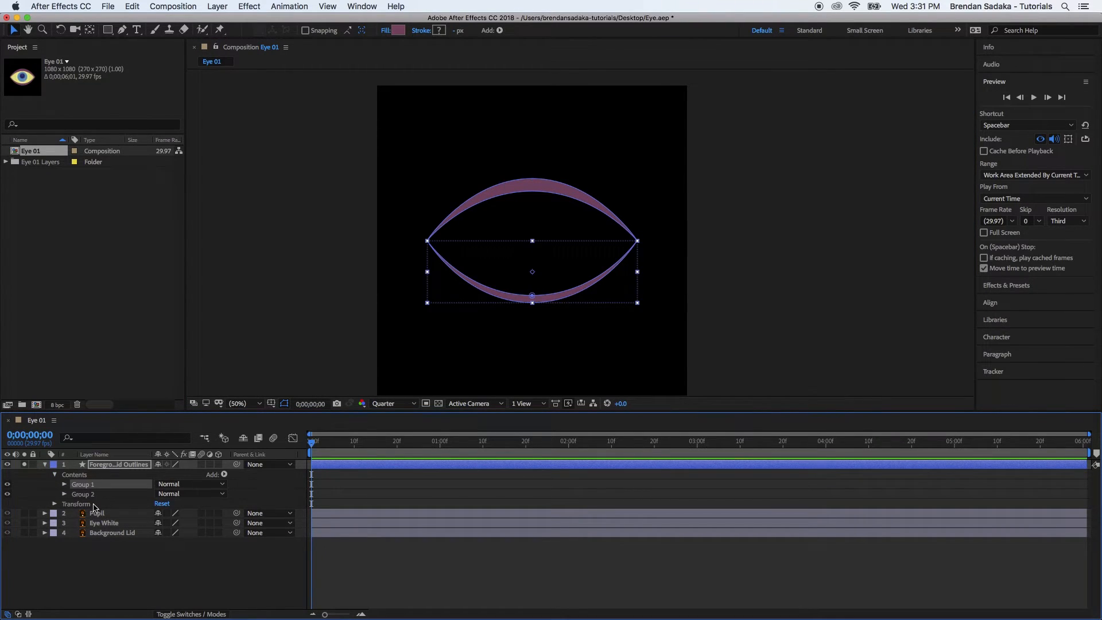
pyautogui.click(92, 496)
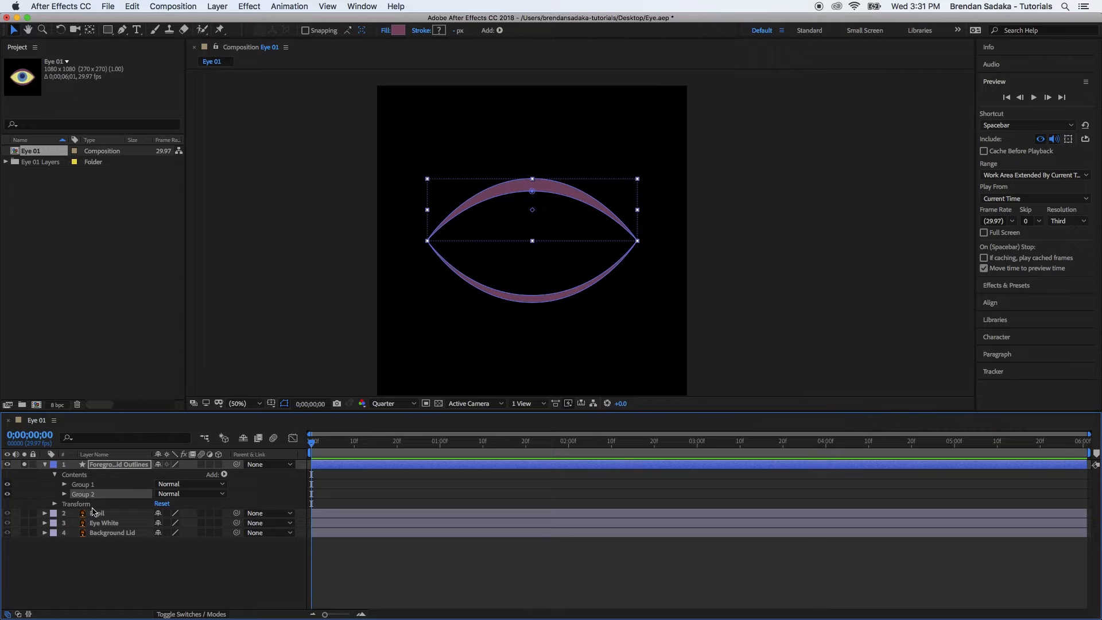
pyautogui.click(95, 485)
pyautogui.click(100, 495)
pyautogui.press('space')
pyautogui.moveTo(718, 273); pyautogui.dragTo(773, 319)
pyautogui.press('.')
pyautogui.click(782, 265)
pyautogui.press('space')
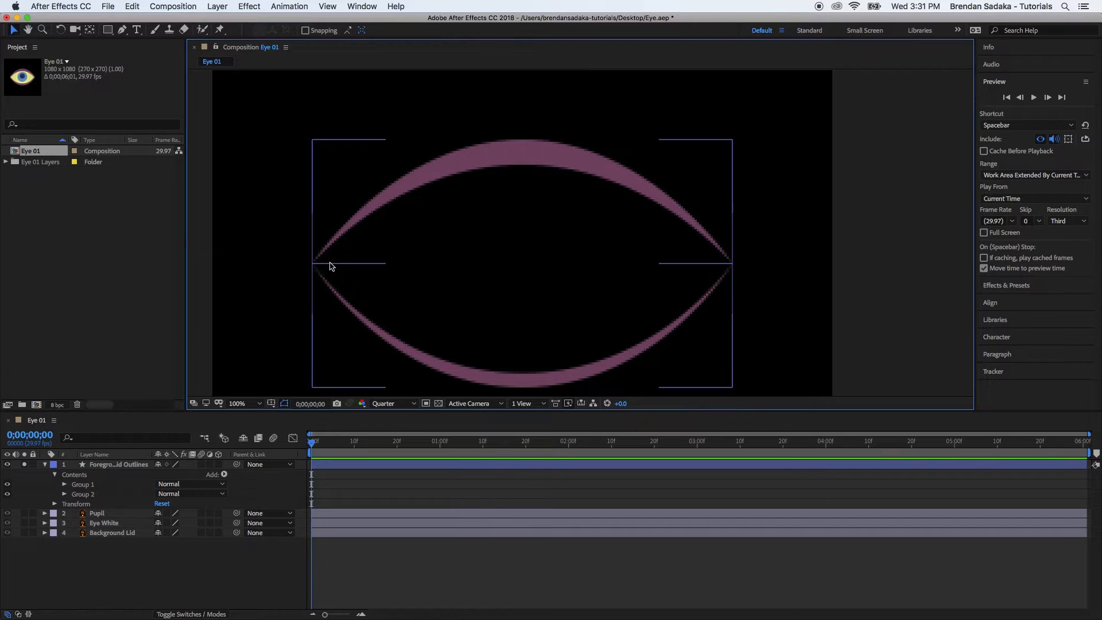
pyautogui.click(97, 485)
pyautogui.click(101, 495)
pyautogui.click(101, 486)
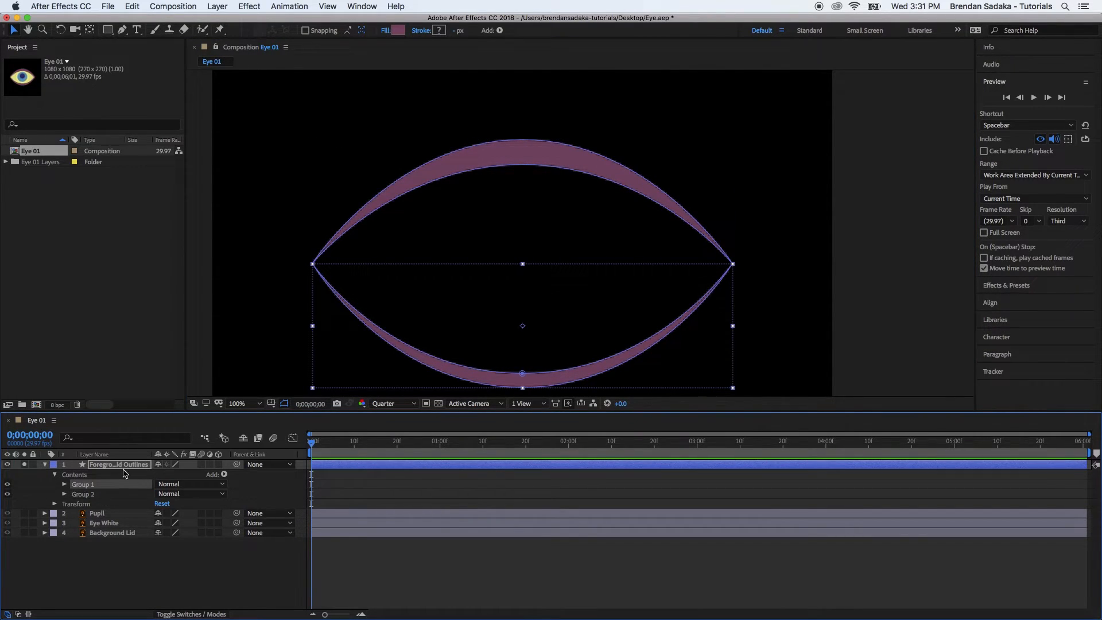
pyautogui.click(104, 494)
pyautogui.click(657, 540)
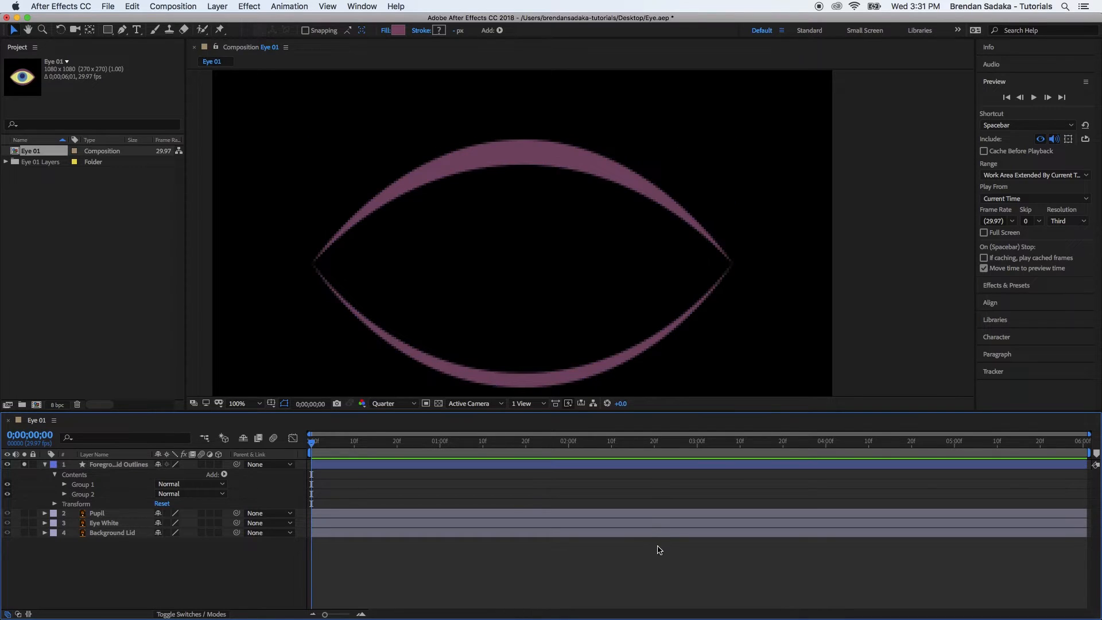
# Expand Group 1 and Group 2 down to their Path properties and check which eyelid each path outlines.
pyautogui.click(112, 462)
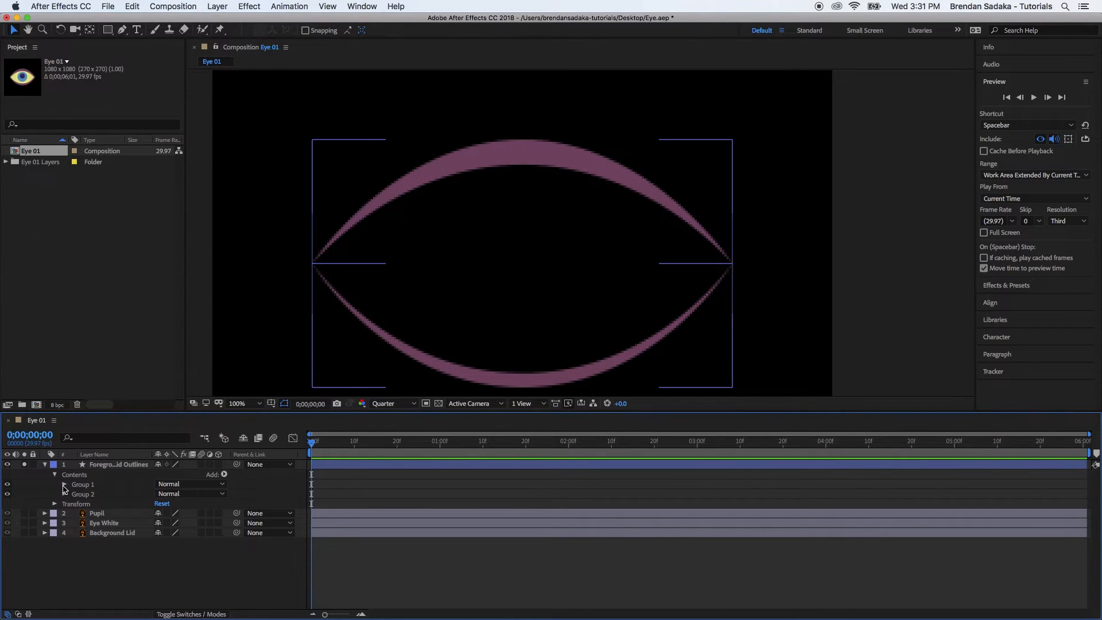
pyautogui.click(64, 484)
pyautogui.click(63, 524)
pyautogui.click(98, 494)
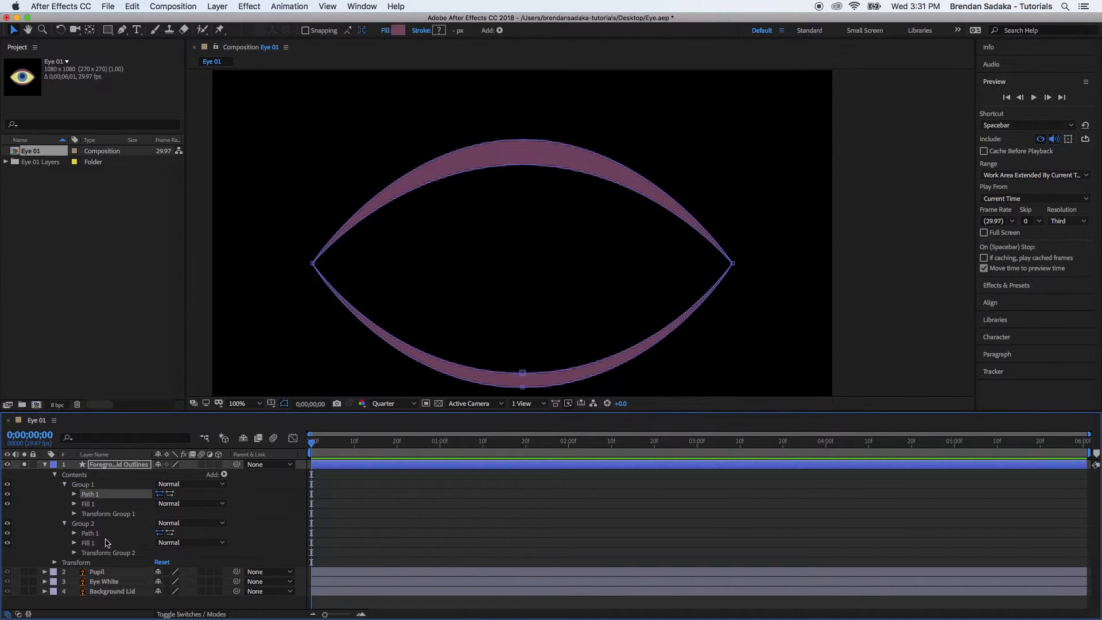
pyautogui.keyDown('shift'); pyautogui.click(100, 533); pyautogui.keyUp('shift')
pyautogui.click(73, 494)
pyautogui.click(606, 512)
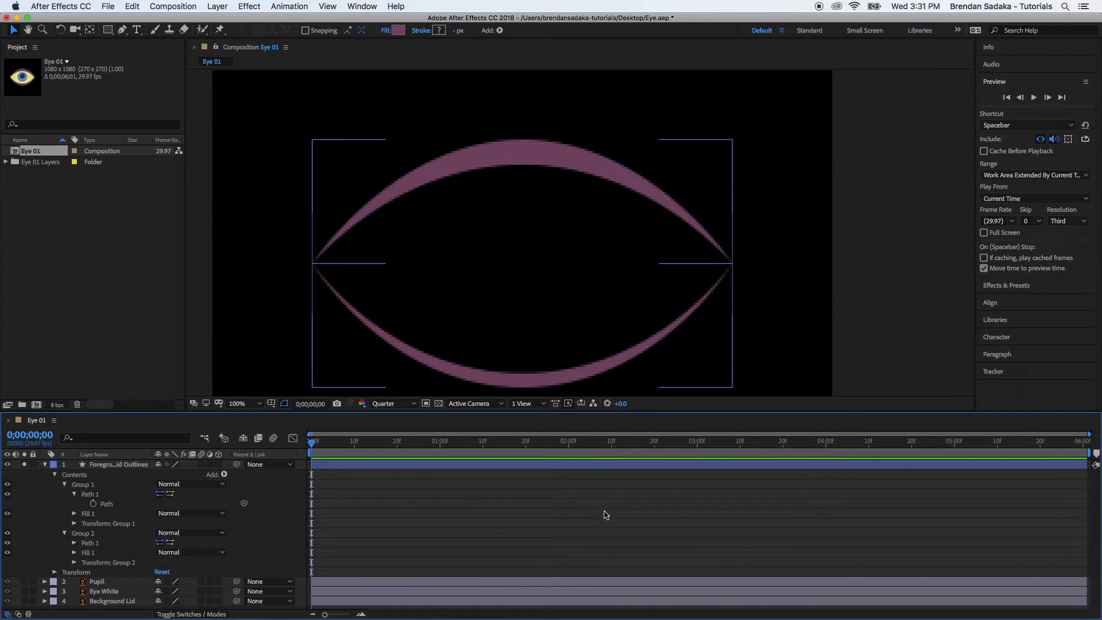
pyautogui.click(74, 543)
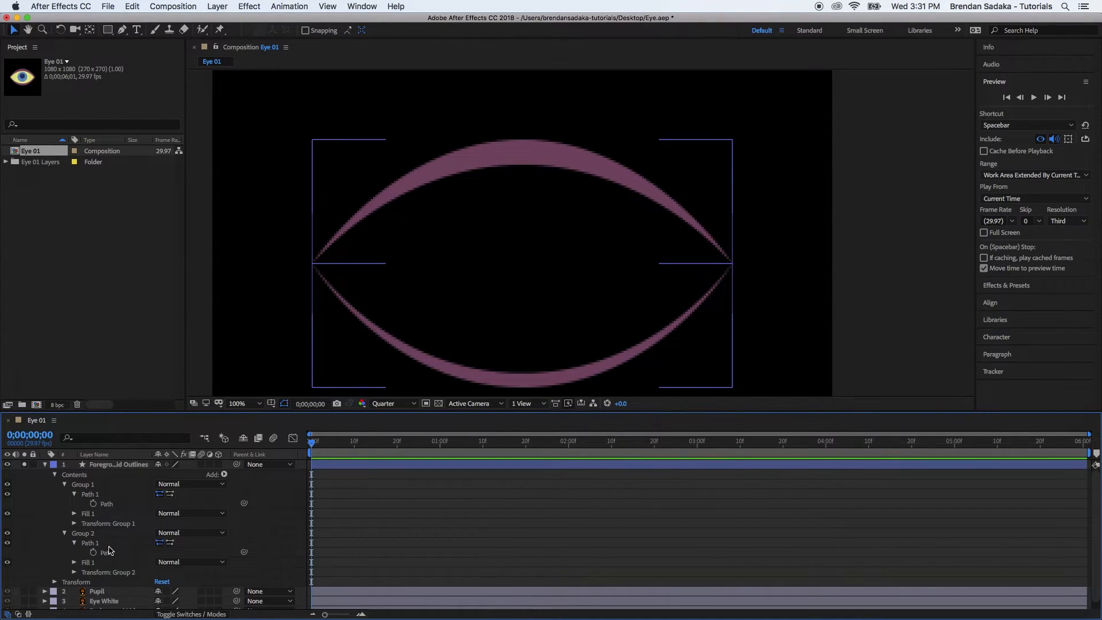
pyautogui.click(108, 545)
pyautogui.click(129, 493)
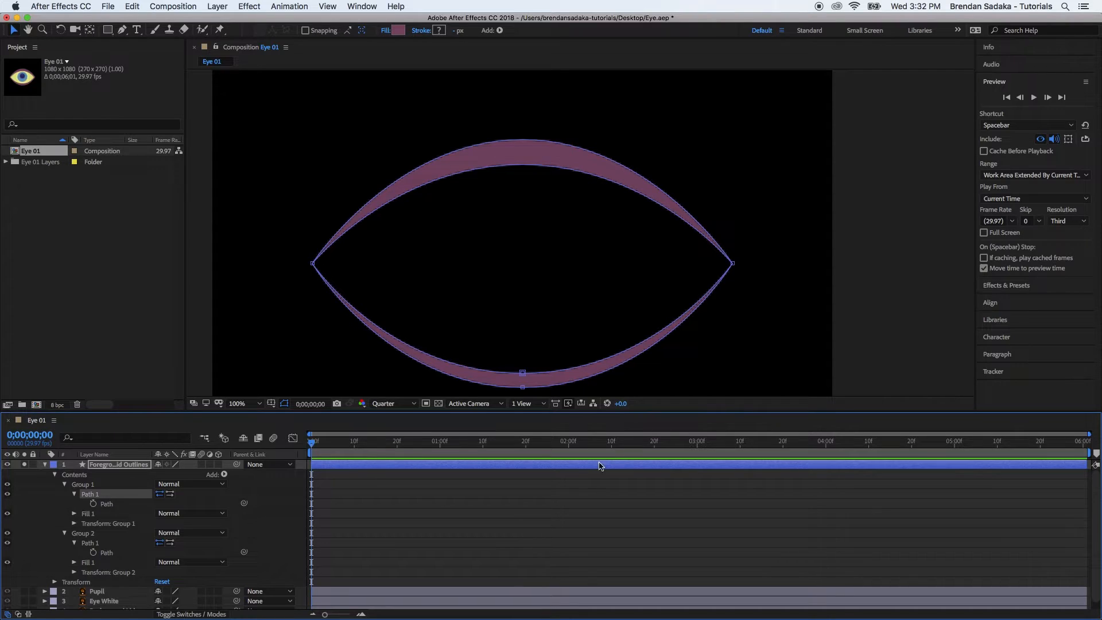
pyautogui.click(394, 493)
pyautogui.click(114, 494)
pyautogui.click(118, 544)
# Rename Group 1 to Bottom Lid and Group 2 to Top Lid.
pyautogui.click(96, 486)
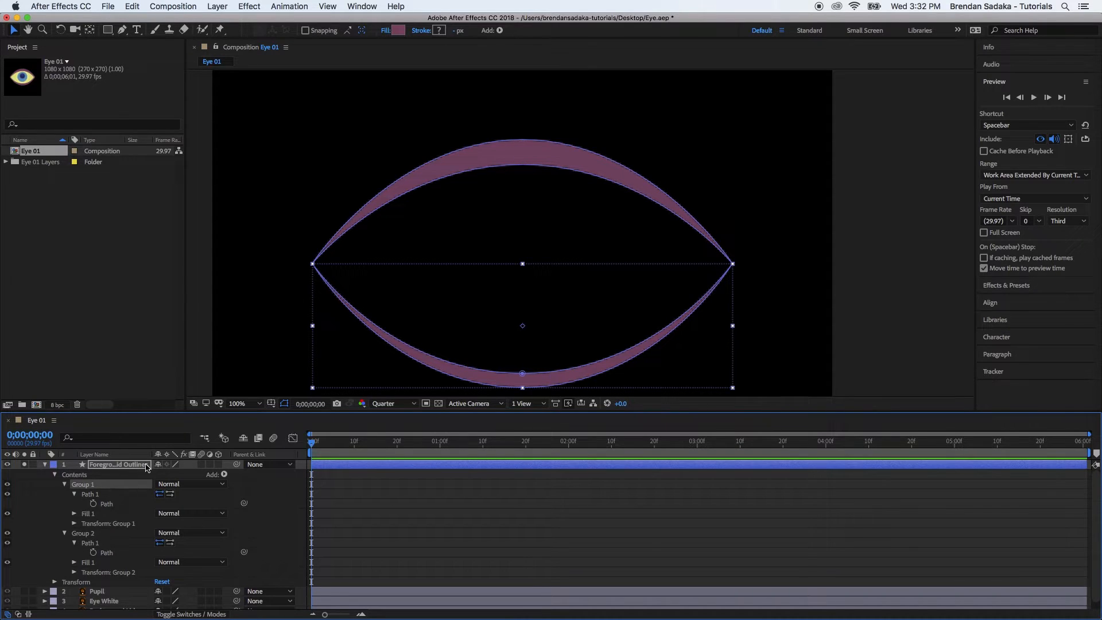
pyautogui.press('Return')
pyautogui.write('Bottom Lid')
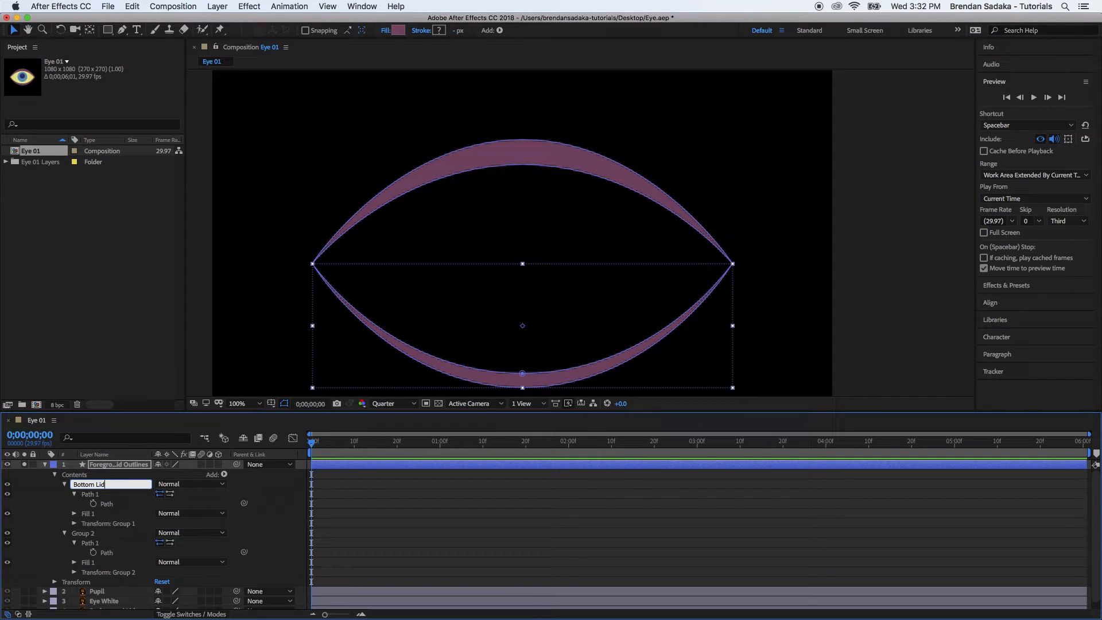
pyautogui.press('Return')
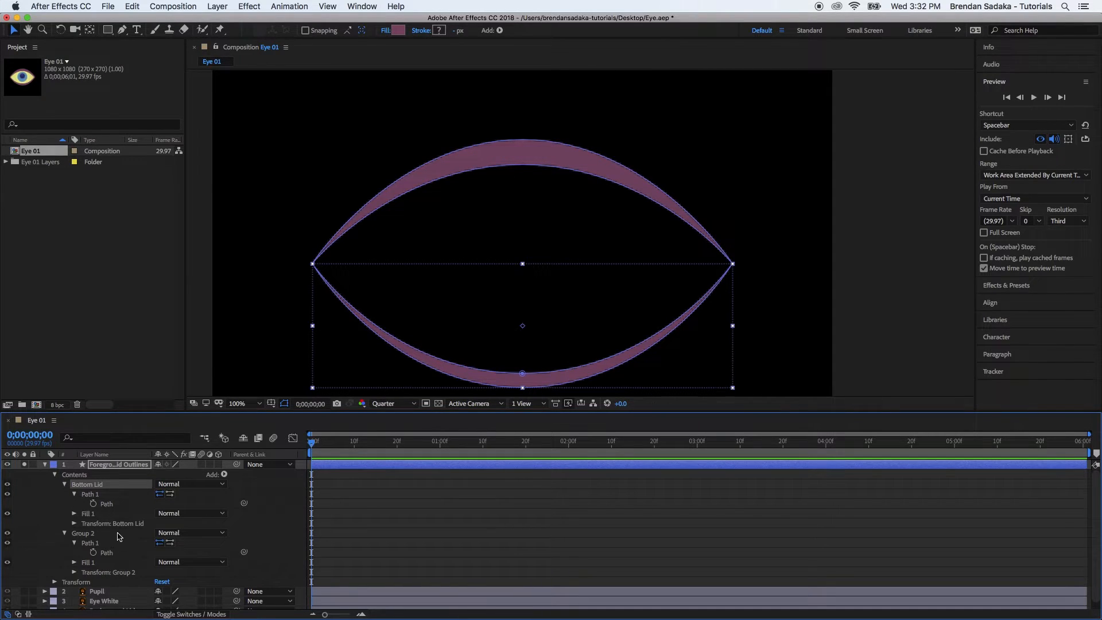
pyautogui.click(96, 535)
pyautogui.write('To')
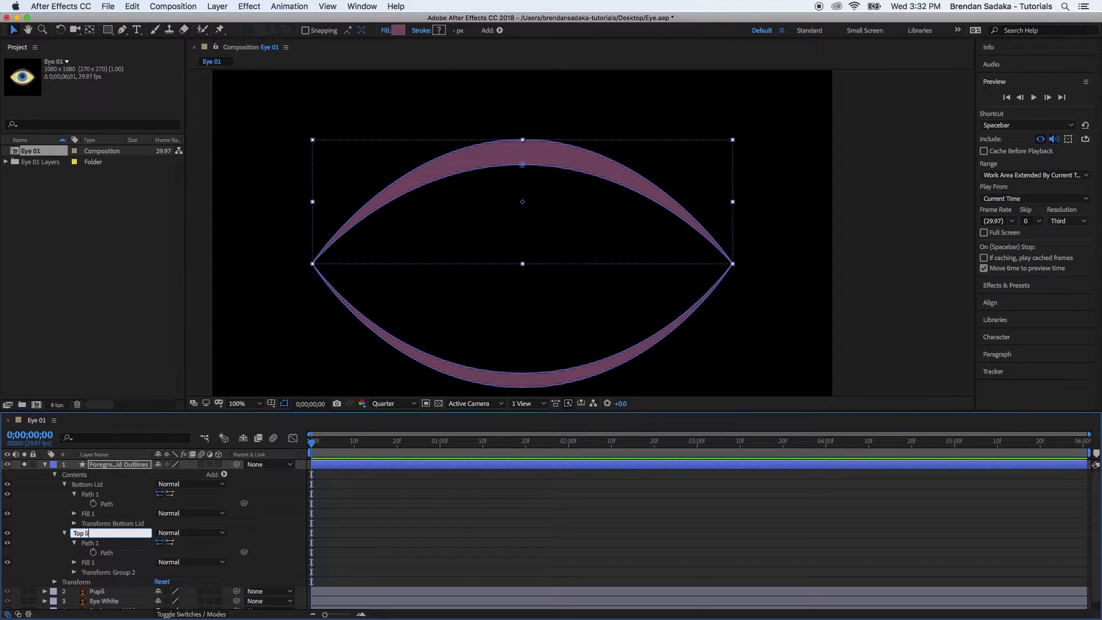
pyautogui.write('p Lid')
pyautogui.press('Return')
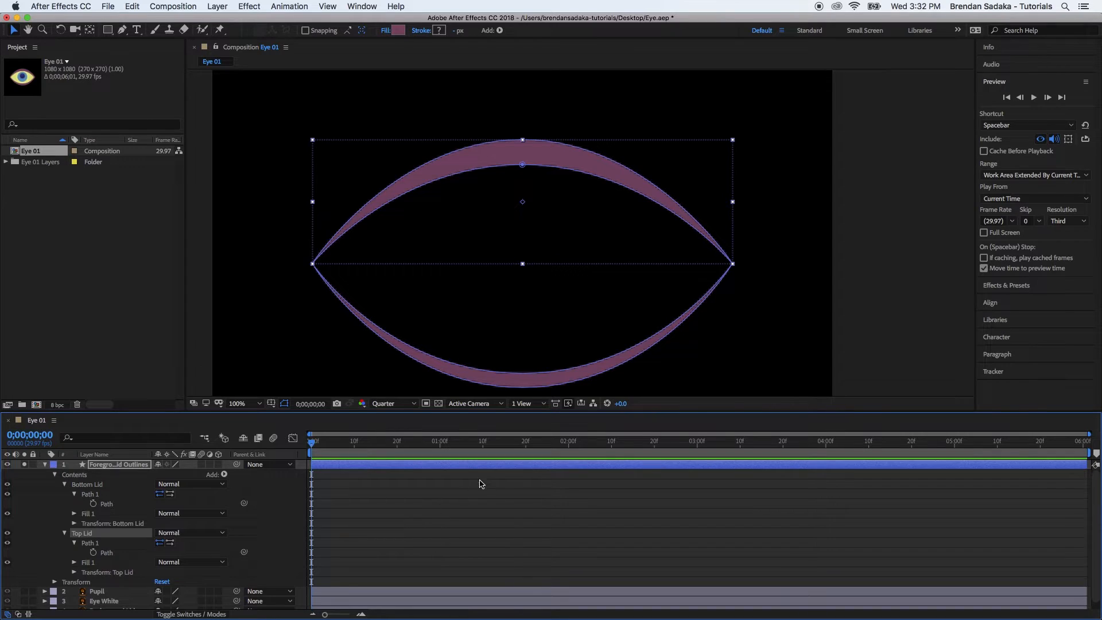
pyautogui.click(484, 524)
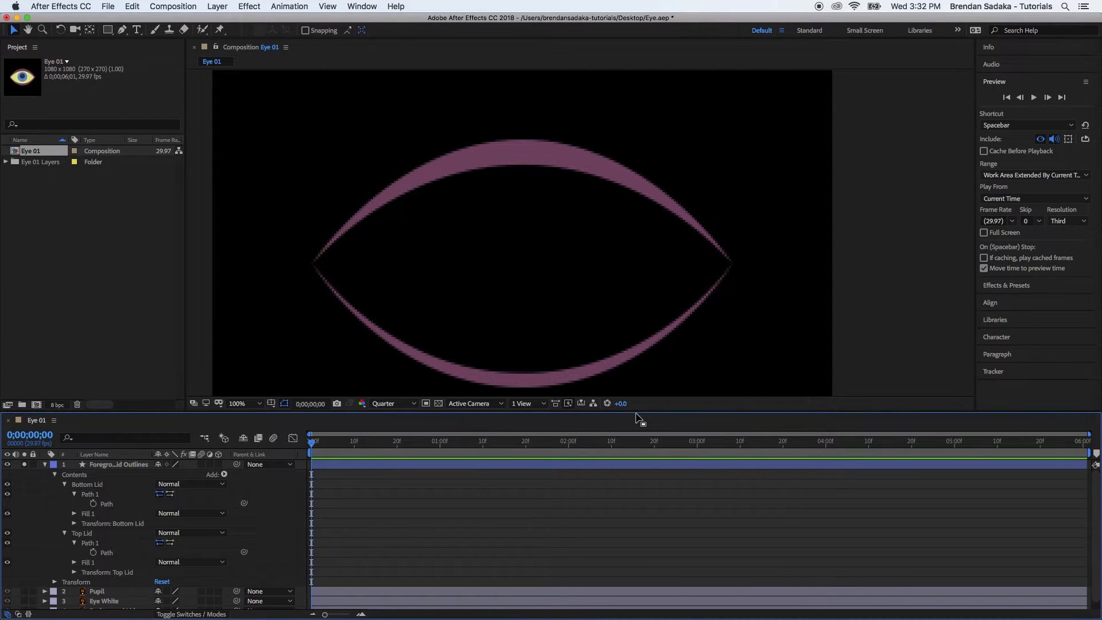
# Move the Top Lid group above Bottom Lid and start keyframing its Path at 0;00;00;00.
pyautogui.moveTo(93, 535); pyautogui.dragTo(99, 485)
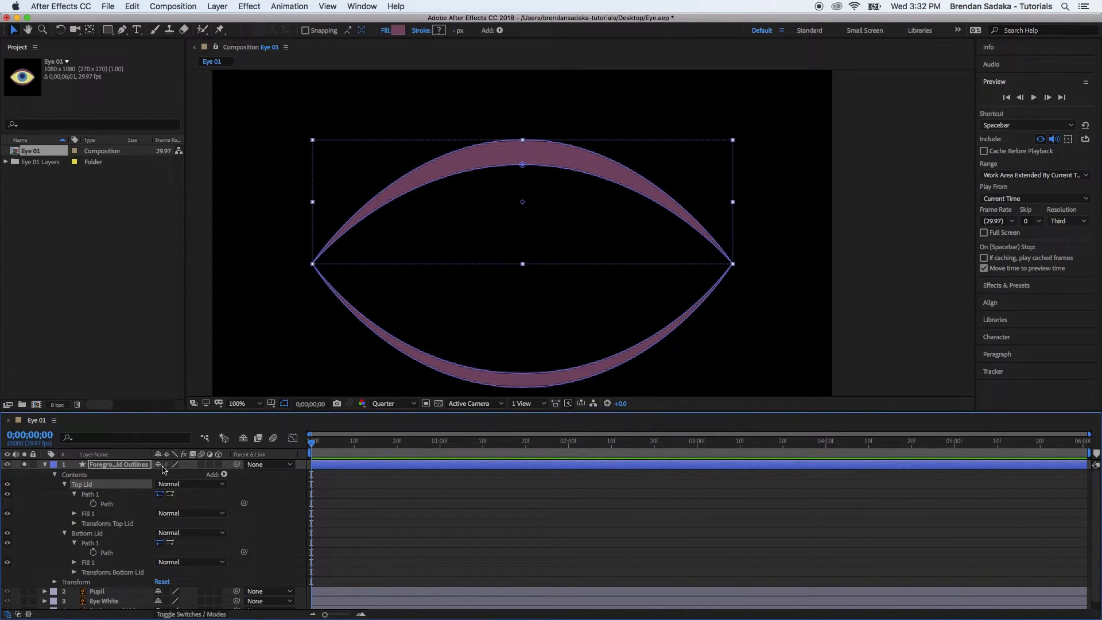
pyautogui.click(94, 503)
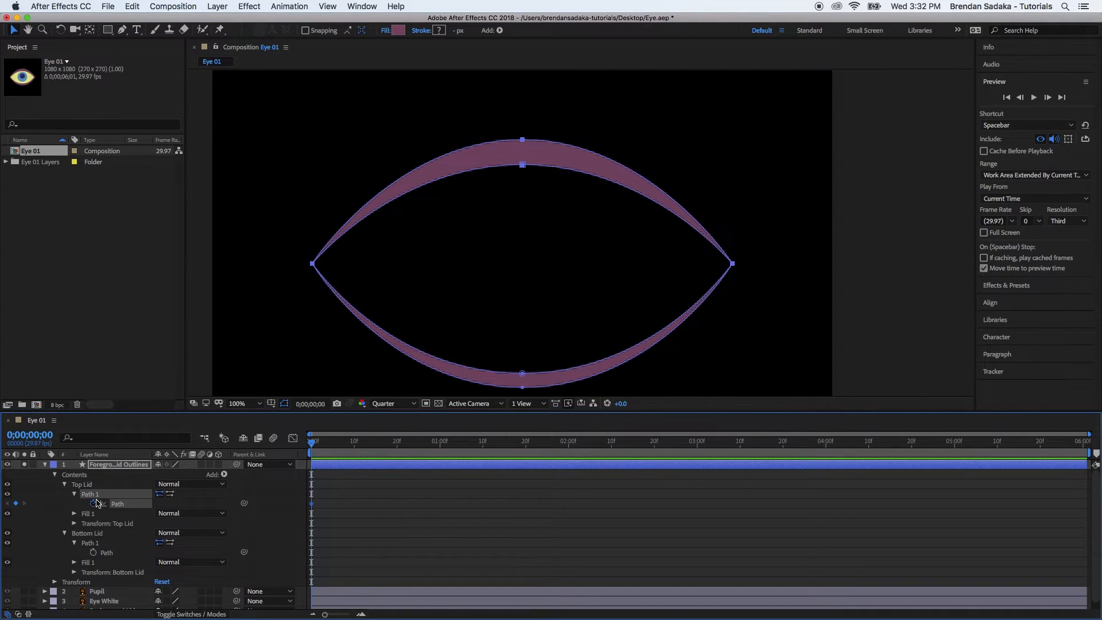
pyautogui.click(362, 498)
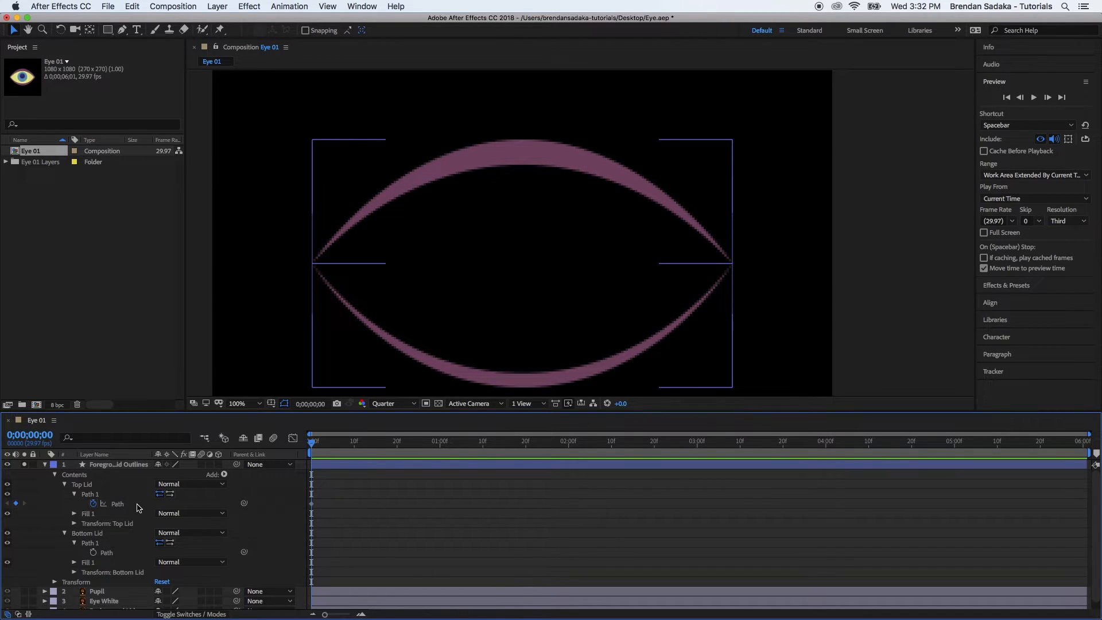
# Try pulling the inner middle vertex of the top lid's path down below the eye corners, and undo the move.
pyautogui.click(114, 494)
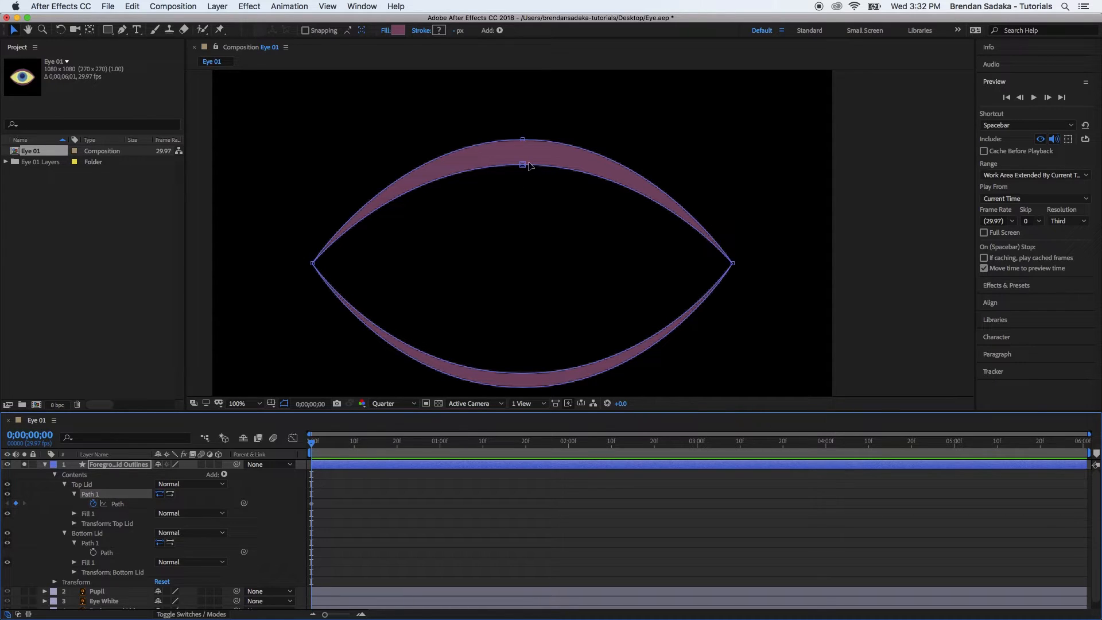
pyautogui.click(523, 164)
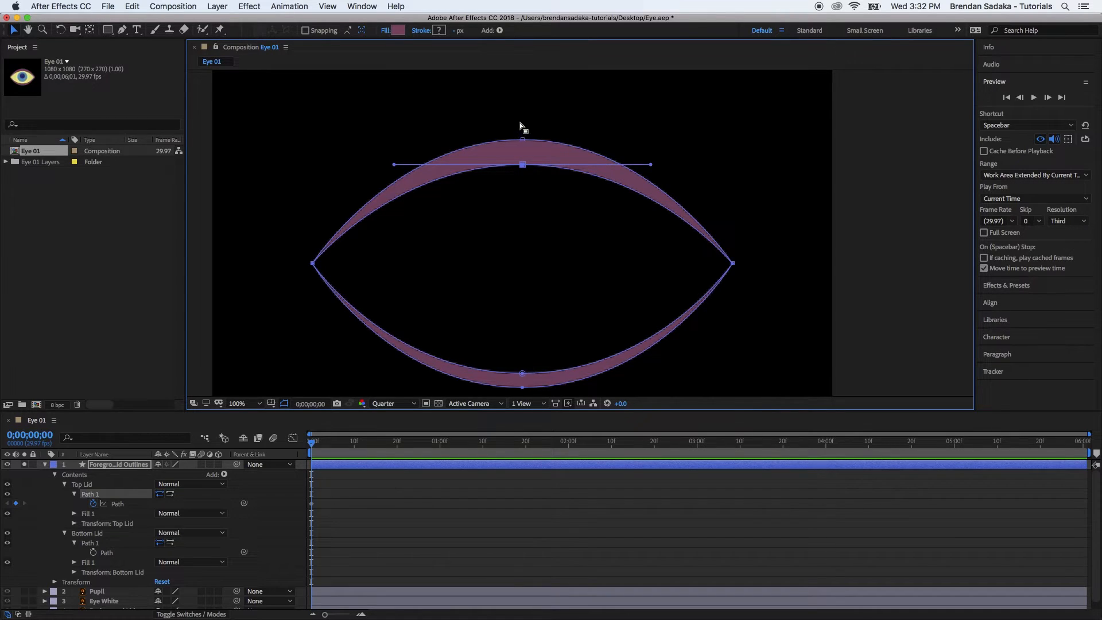
pyautogui.click(523, 170)
pyautogui.click(523, 165)
pyautogui.moveTo(523, 169); pyautogui.dragTo(529, 297)
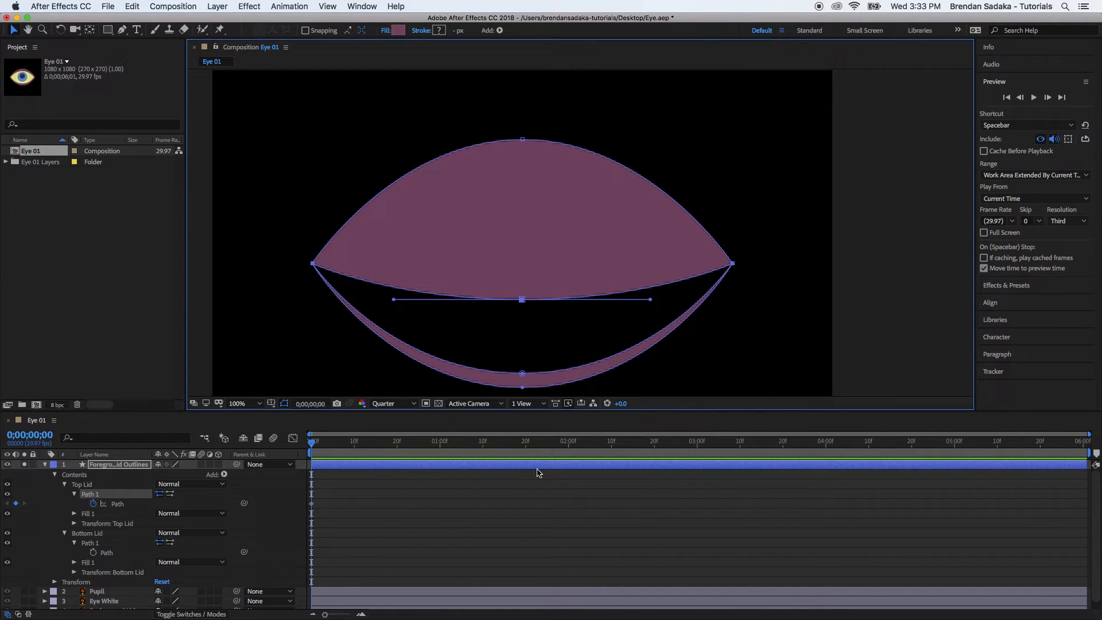
pyautogui.press('super+z')
pyautogui.press('super+z')
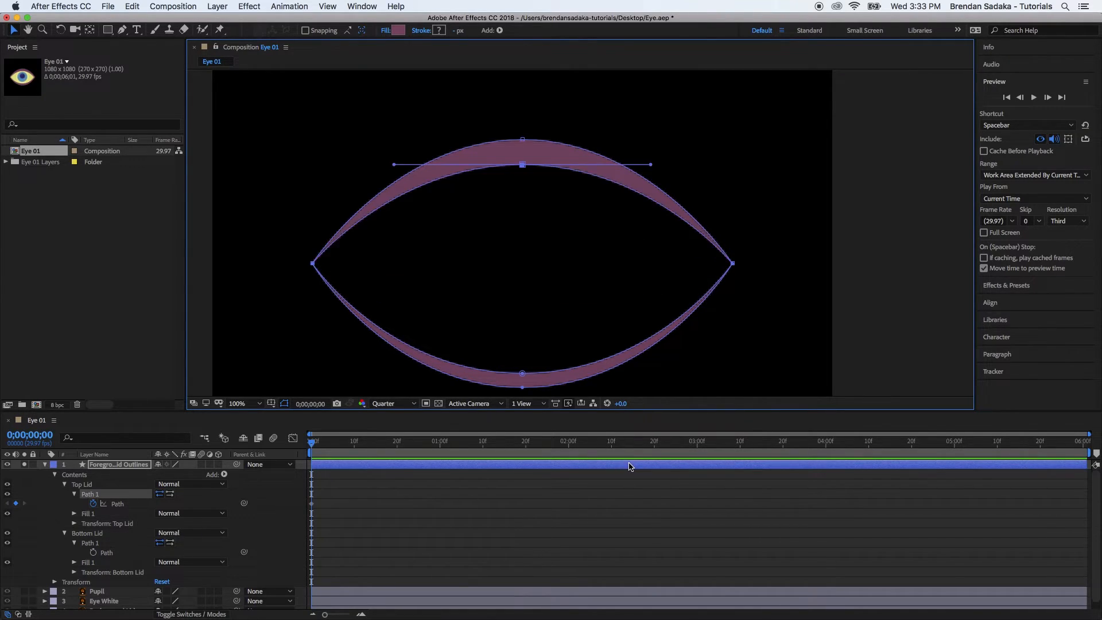
# Add a keyframe to the Top Lid's Path at 0;00;00;15.
pyautogui.click(391, 502)
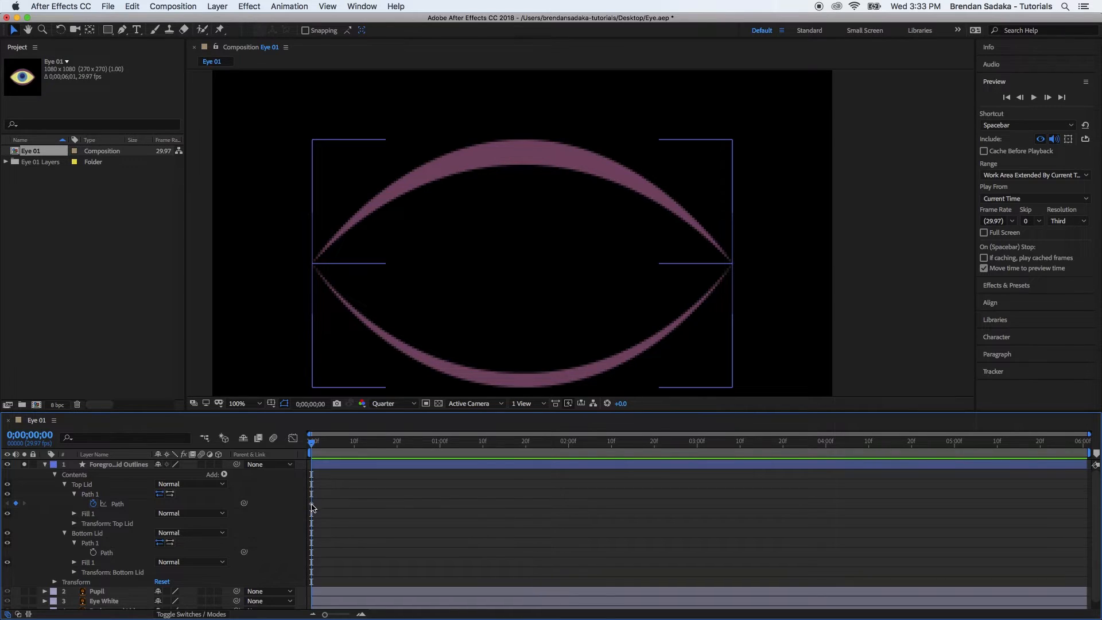
pyautogui.moveTo(349, 446); pyautogui.dragTo(396, 445)
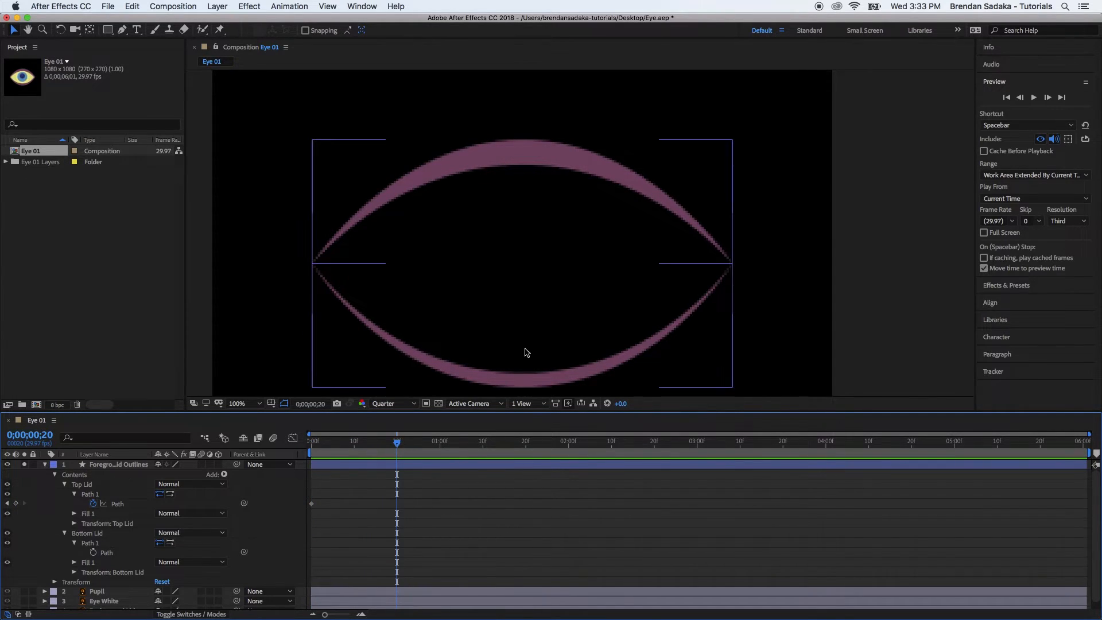
pyautogui.press('Home')
pyautogui.moveTo(330, 447); pyautogui.dragTo(376, 465)
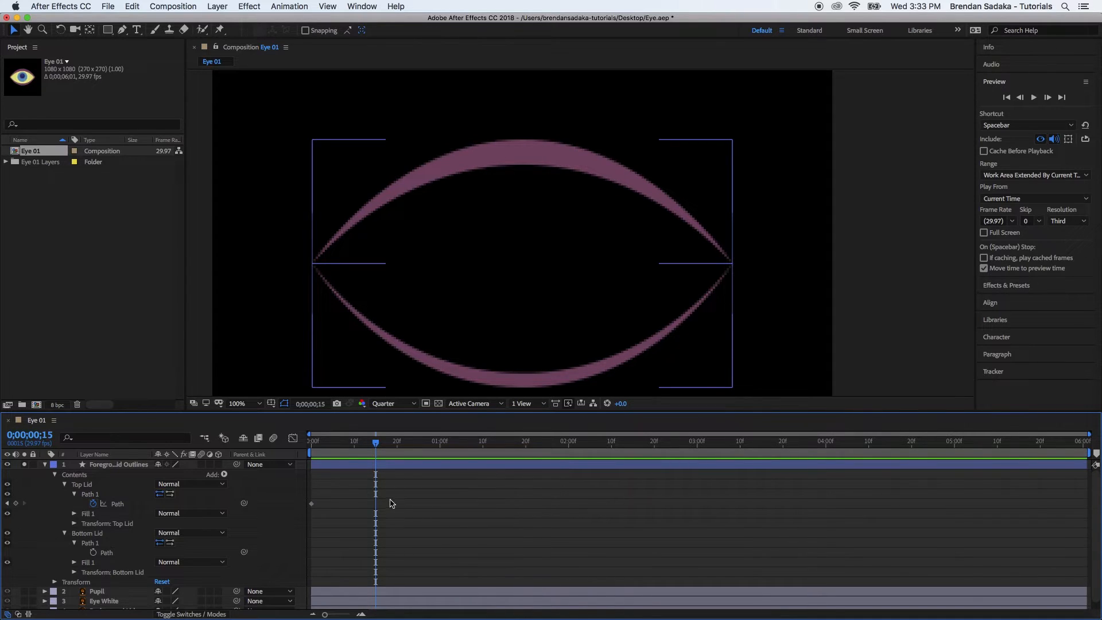
pyautogui.click(16, 502)
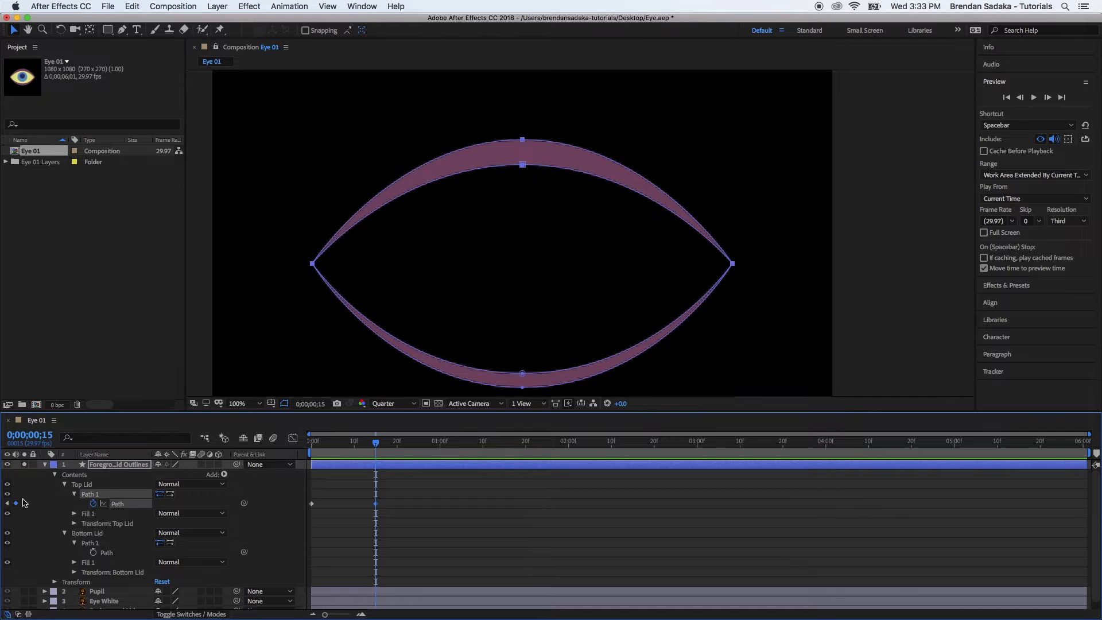
pyautogui.click(394, 502)
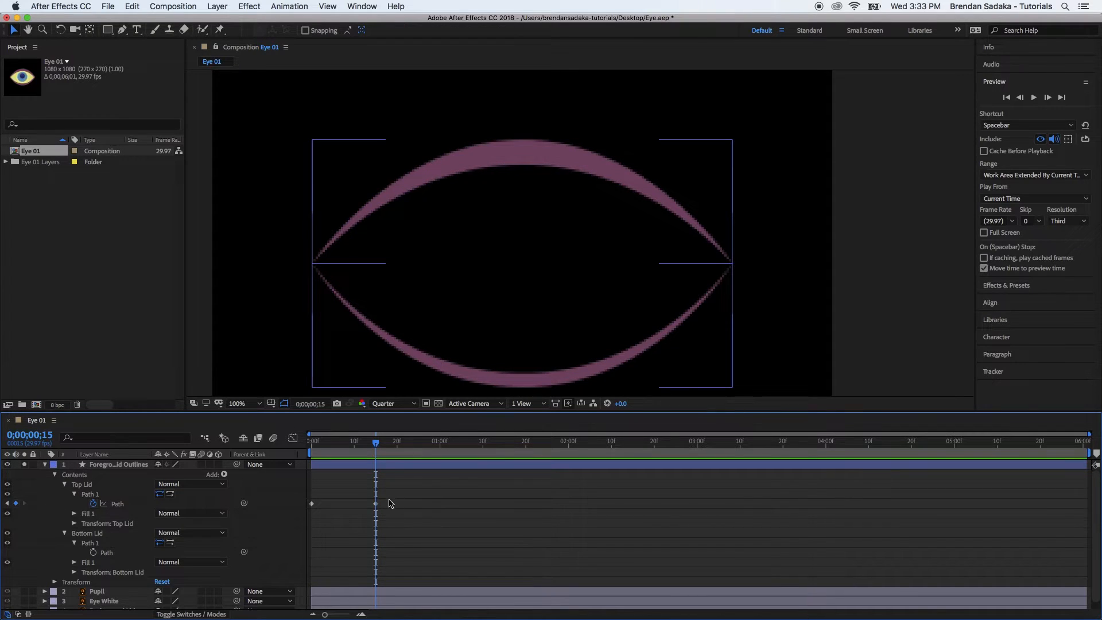
# At 0;00;00;15, pull the inner middle vertex of the top lid's path straight down to slightly below the eye corners.
pyautogui.click(111, 497)
pyautogui.moveTo(527, 164); pyautogui.dragTo(530, 298)
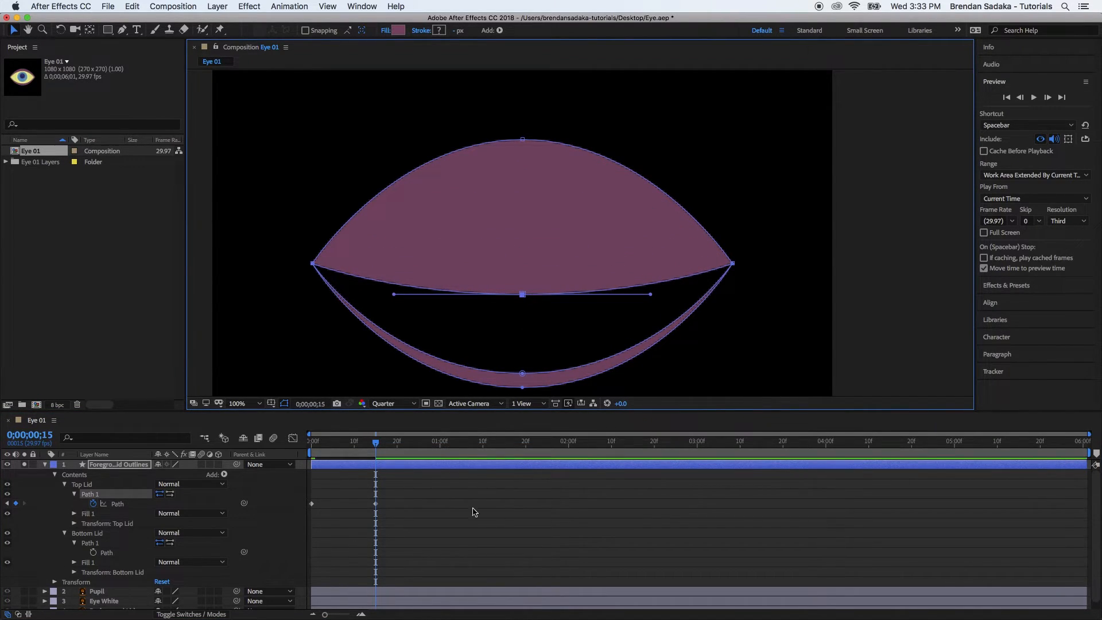
pyautogui.click(476, 514)
# Keyframe the Bottom Lid's Path at 0;00;00;00 and again at 0;00;00;15.
pyautogui.moveTo(375, 446); pyautogui.dragTo(224, 437)
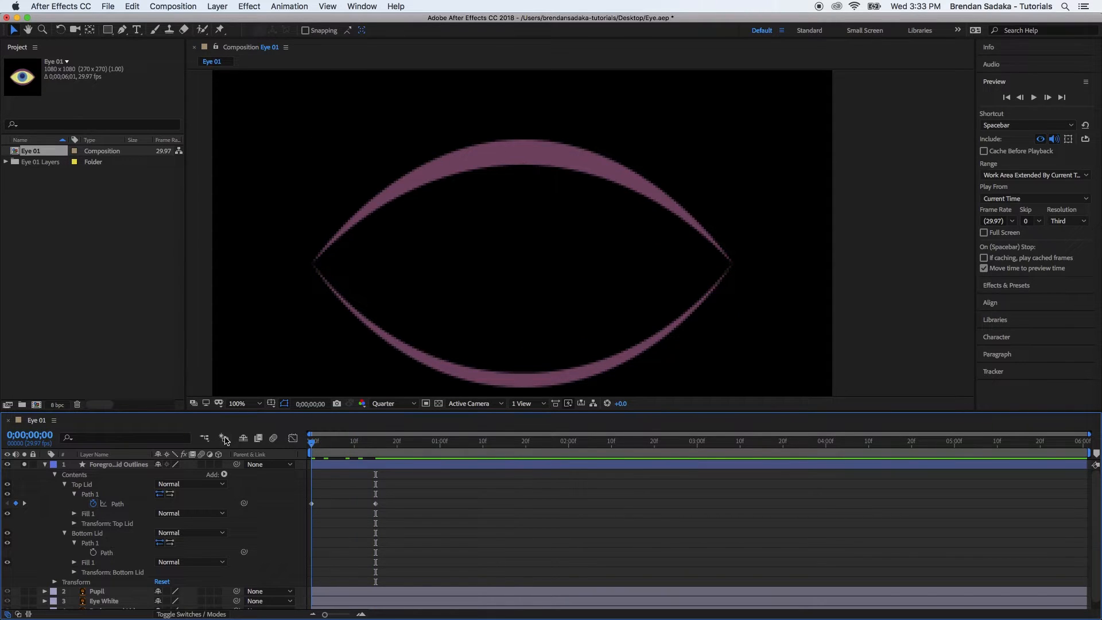
pyautogui.click(99, 534)
pyautogui.click(93, 552)
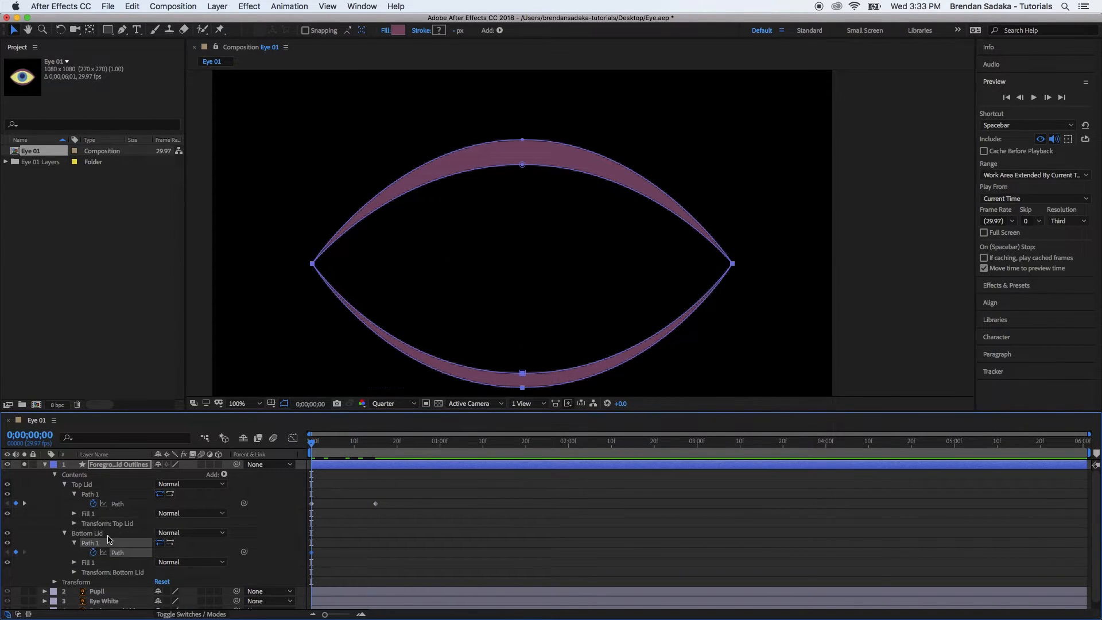
pyautogui.moveTo(340, 446); pyautogui.dragTo(376, 445)
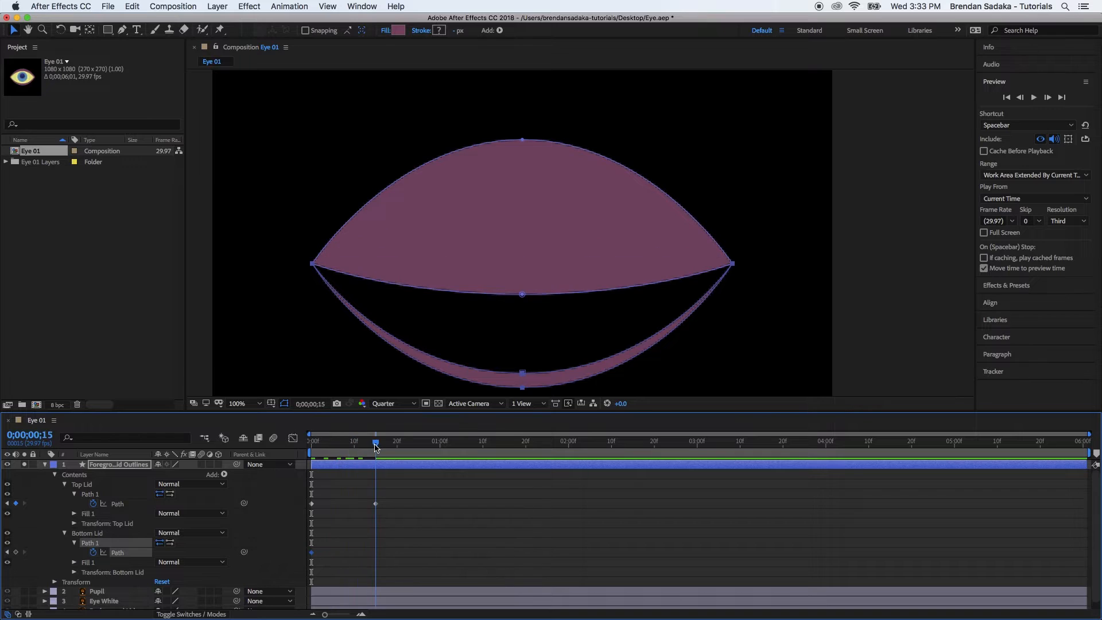
pyautogui.click(16, 552)
# Raise the inner middle vertex of the bottom lid's path at 0;00;00;15 until it meets the top lid's edge.
pyautogui.click(522, 373)
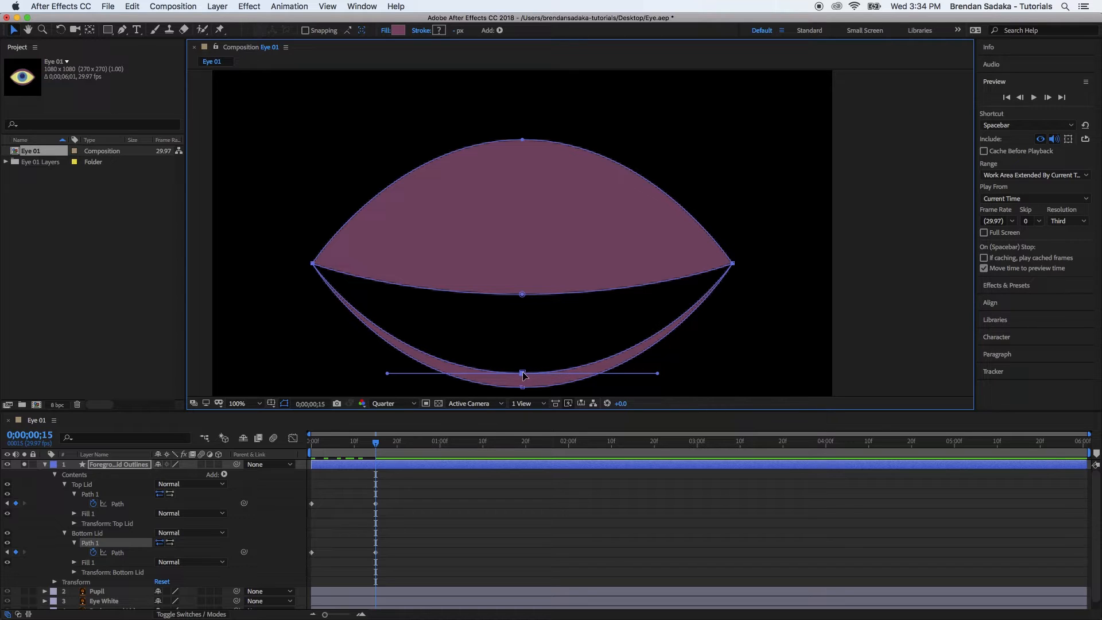
pyautogui.moveTo(523, 374); pyautogui.dragTo(523, 295)
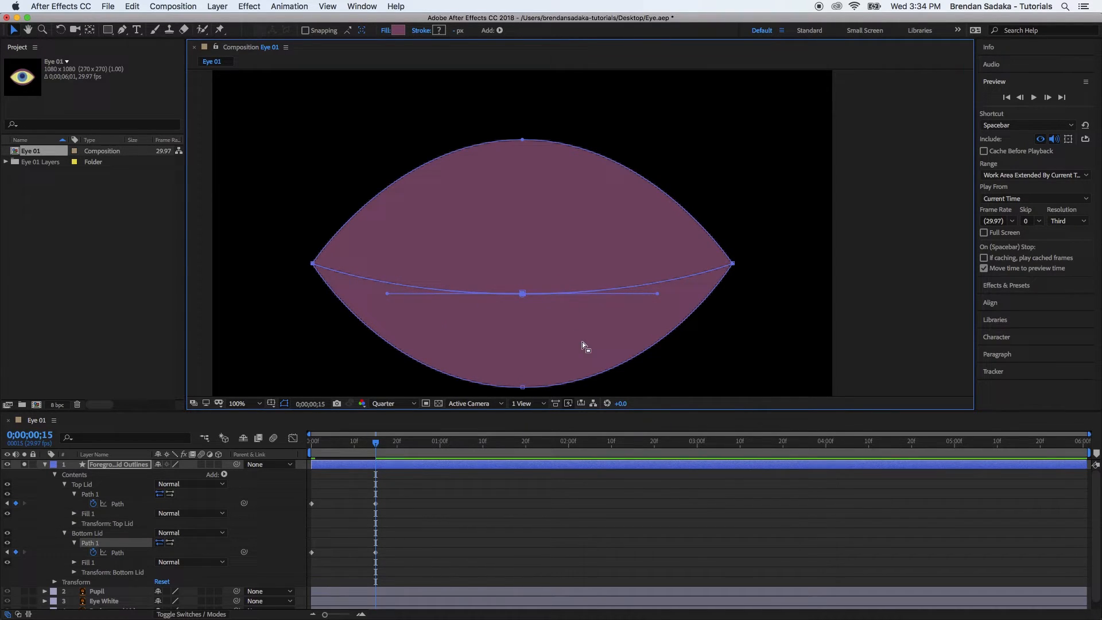
pyautogui.click(512, 514)
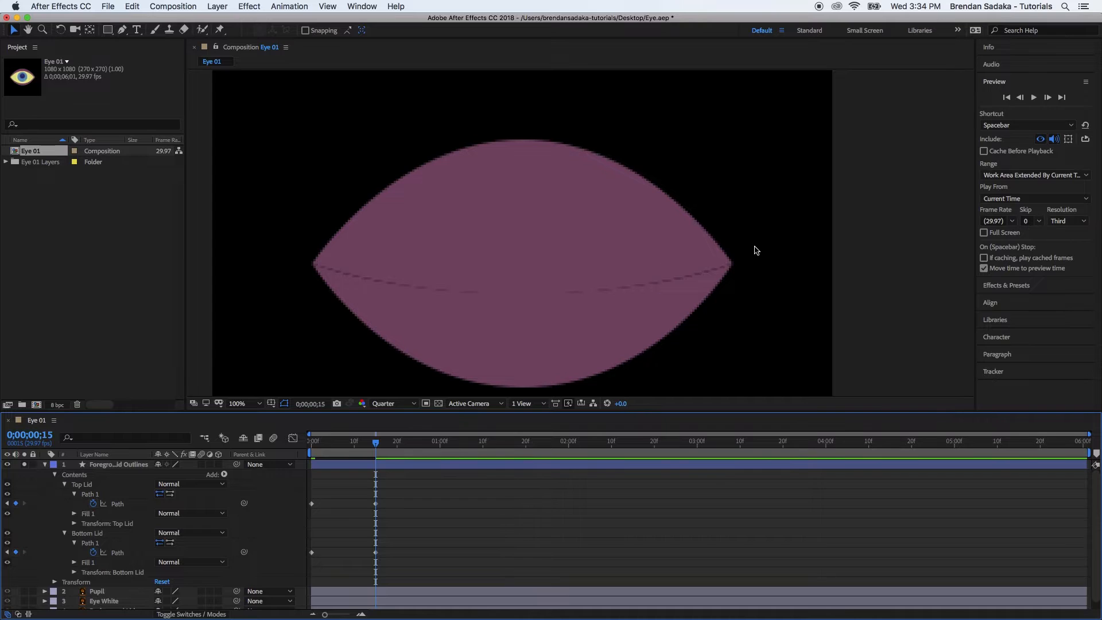
# Set the viewer resolution to Full and lower the top lid's inner middle vertex slightly so it overlaps the bottom lid.
pyautogui.click(406, 405)
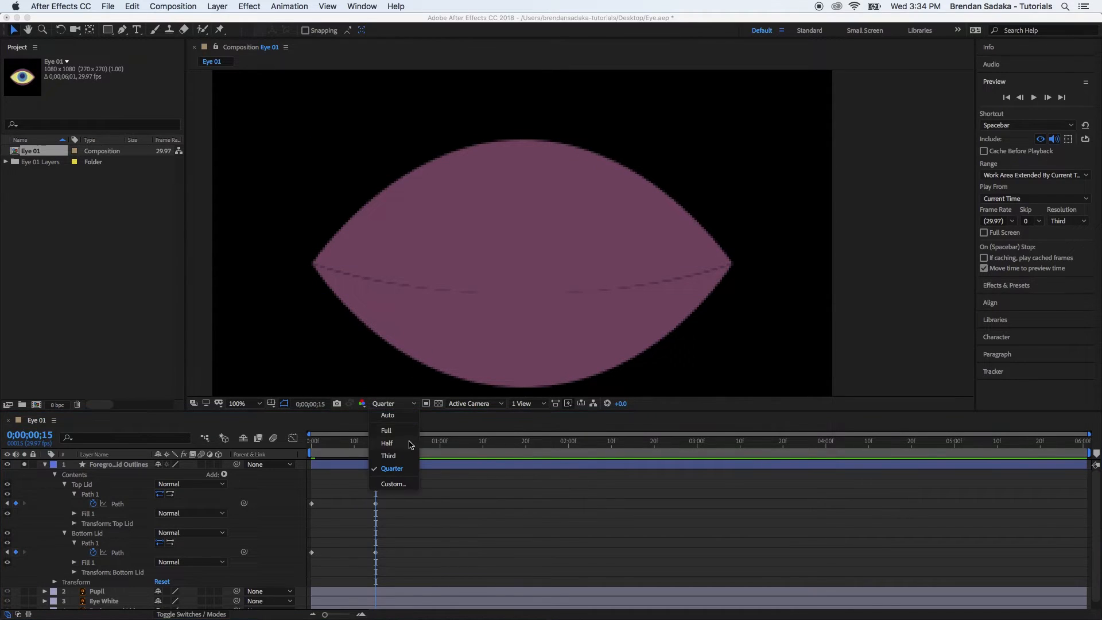
pyautogui.click(400, 432)
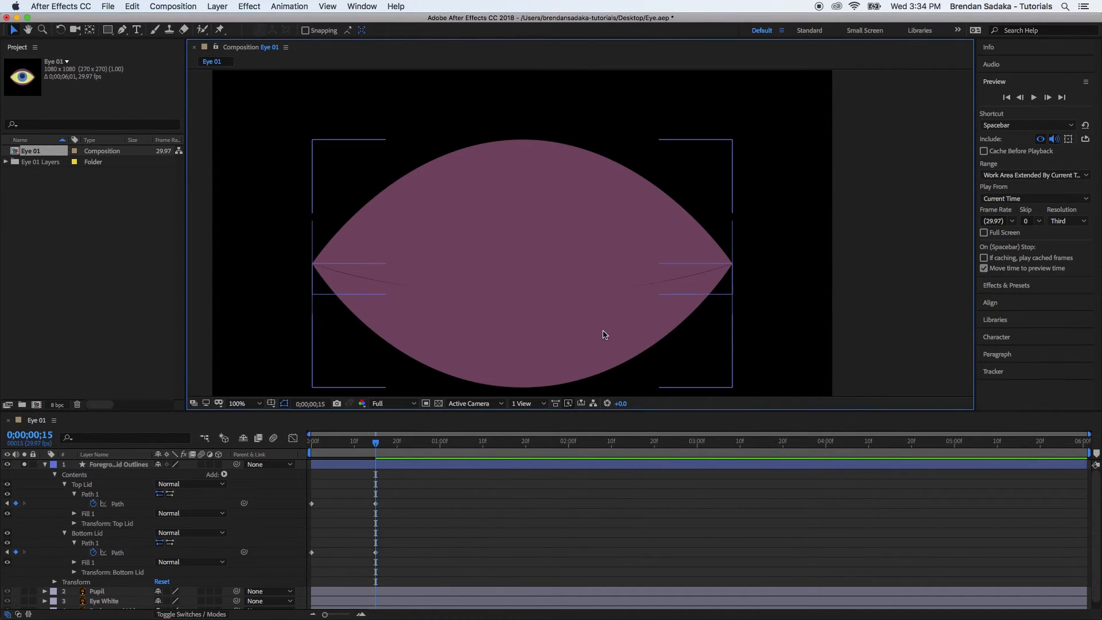
pyautogui.click(113, 541)
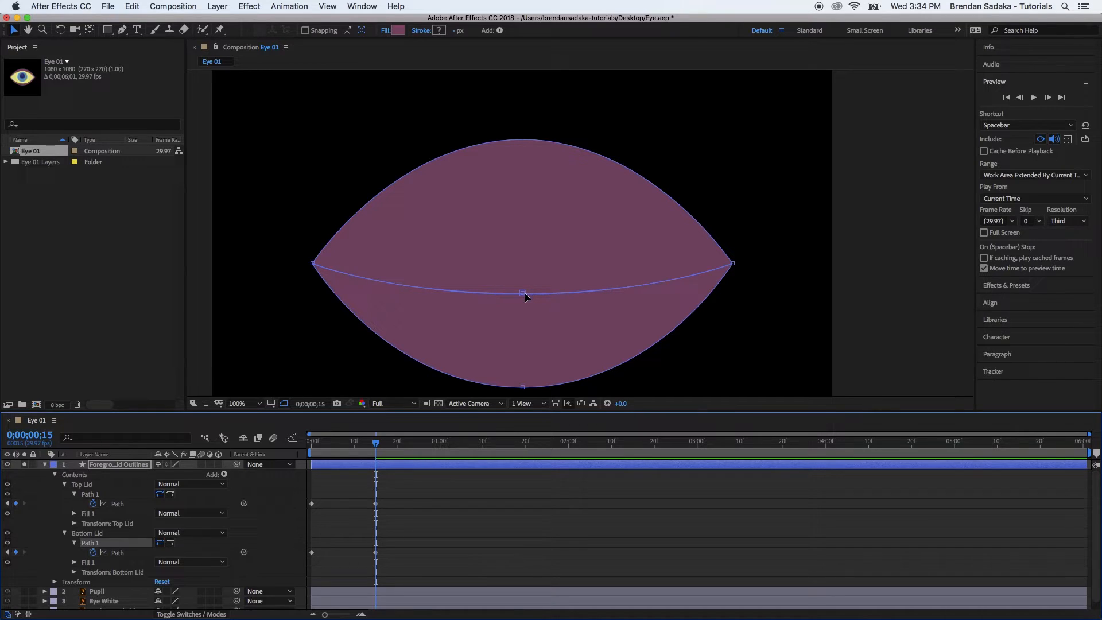
pyautogui.click(124, 492)
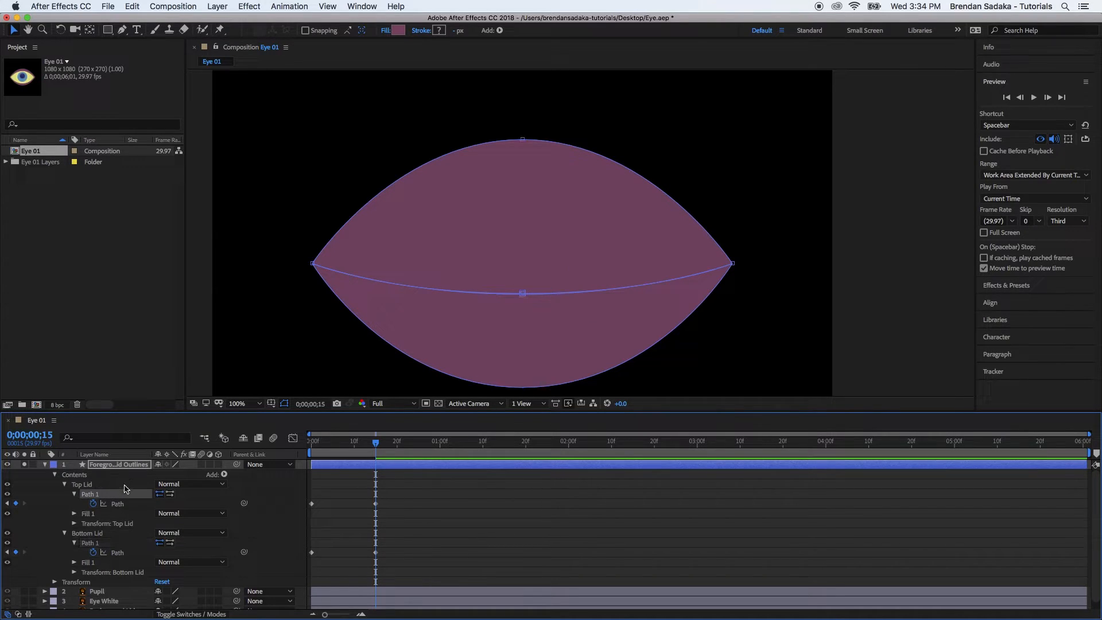
pyautogui.moveTo(522, 294); pyautogui.dragTo(521, 301)
pyautogui.click(568, 509)
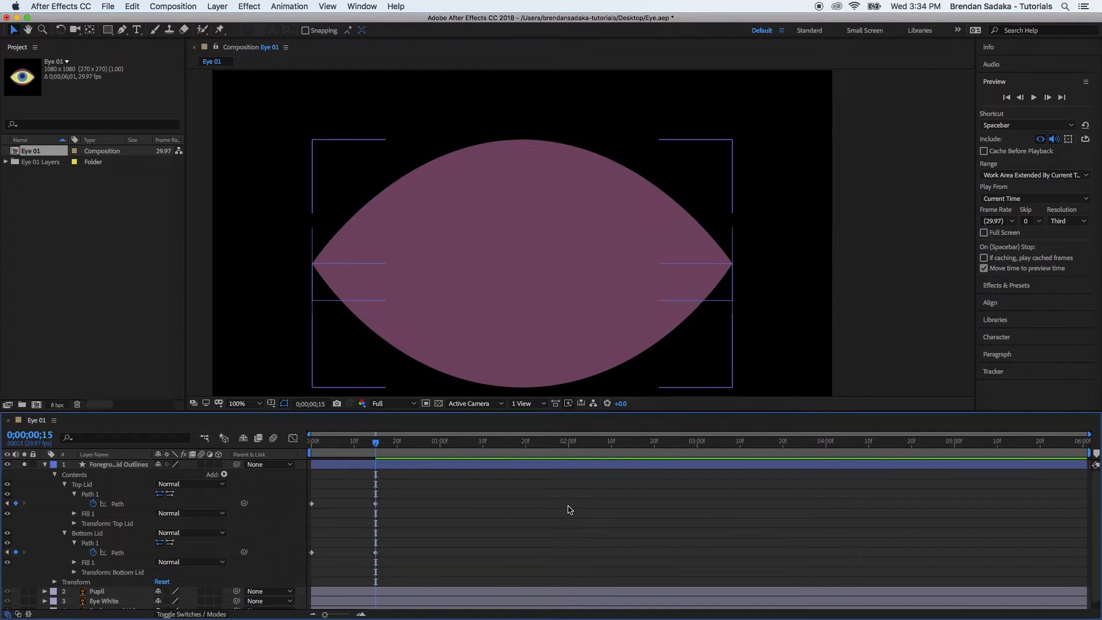
# Return the viewer resolution to Quarter and scrub through the blink between 0;00;00;00 and 0;00;00;15.
pyautogui.click(393, 404)
pyautogui.click(409, 469)
pyautogui.click(471, 542)
pyautogui.moveTo(386, 443); pyautogui.dragTo(235, 476)
pyautogui.moveTo(360, 446); pyautogui.dragTo(389, 439)
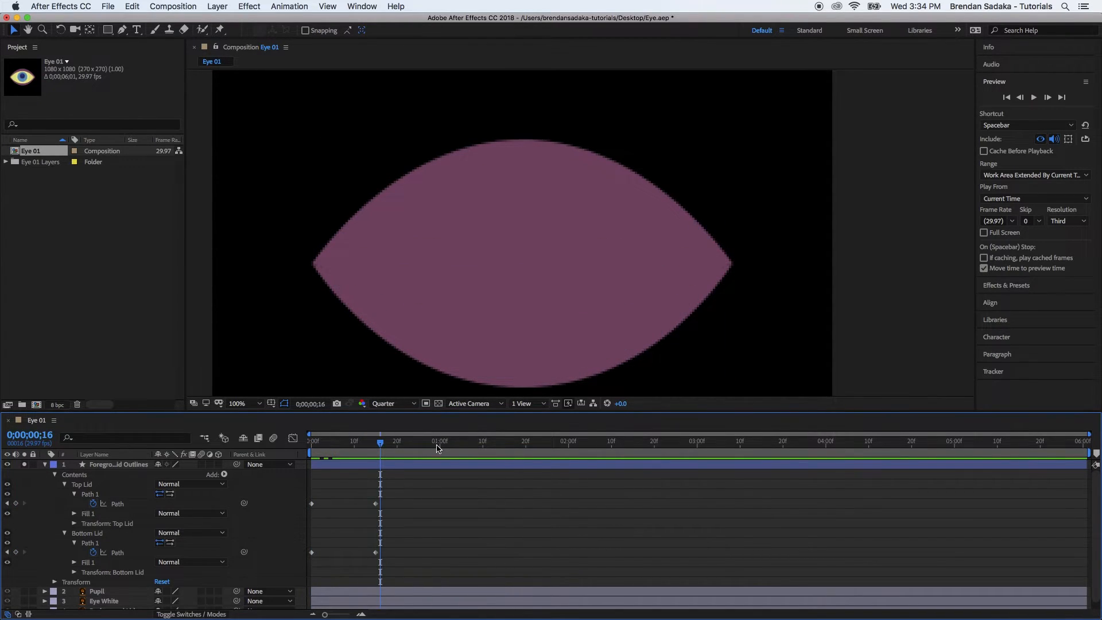
pyautogui.click(377, 444)
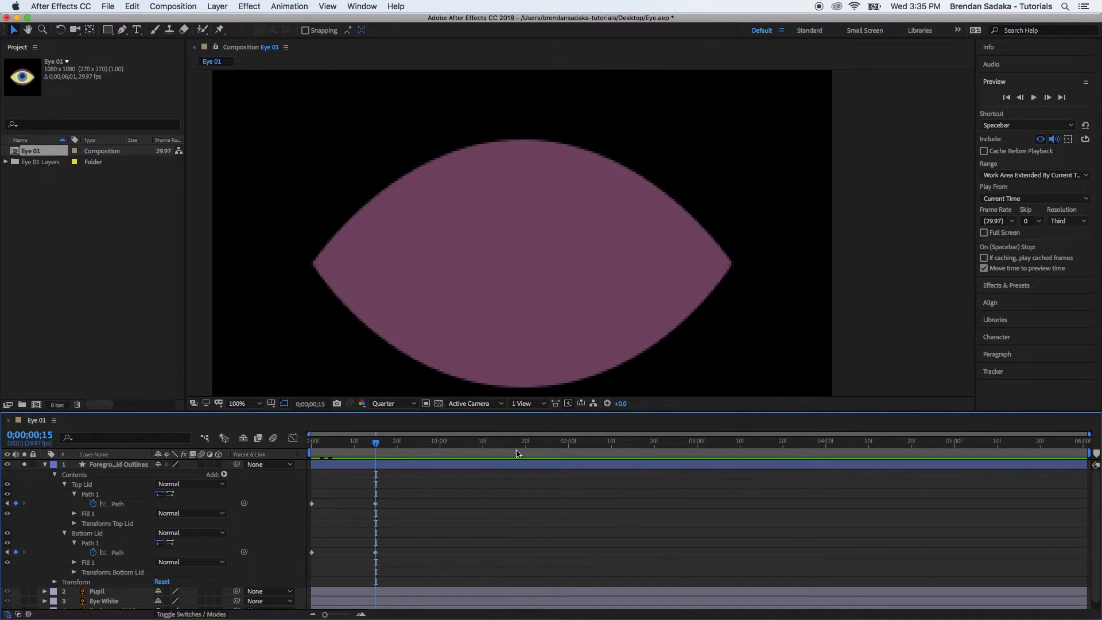
# End the work area at 0;00;01;00 and preview the closing eyelids.
pyautogui.click(440, 443)
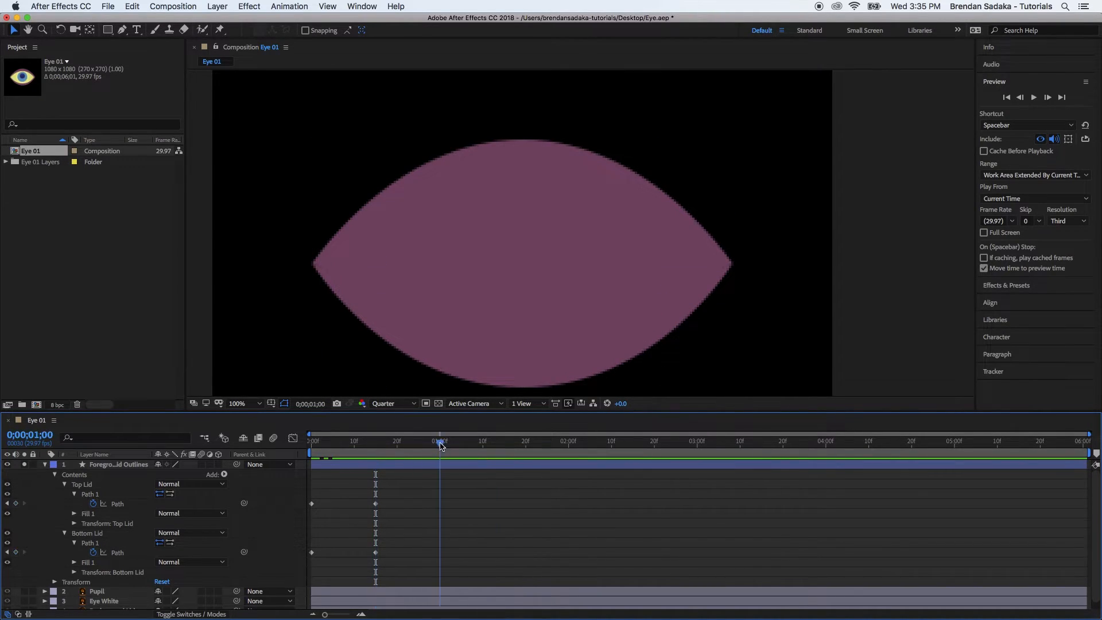
pyautogui.press('n')
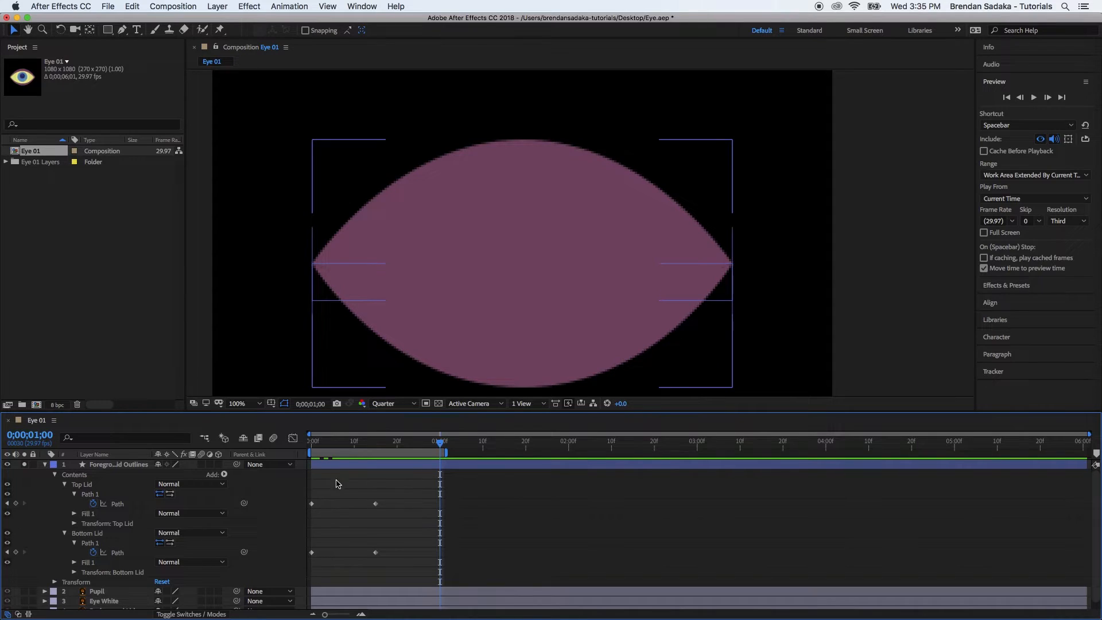
pyautogui.press('space')
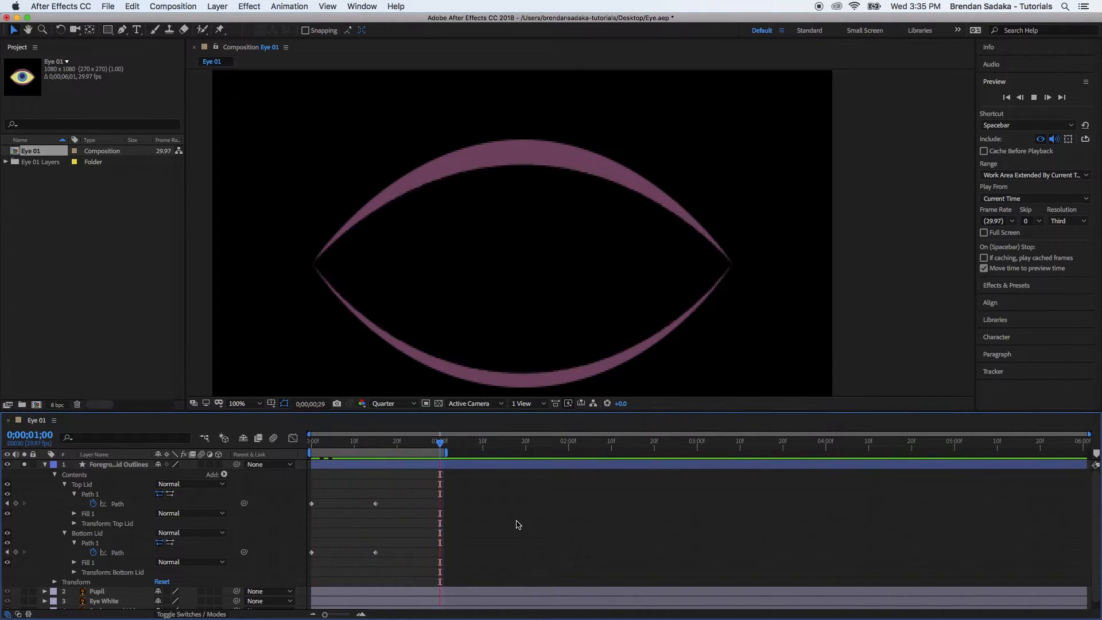
pyautogui.press('space')
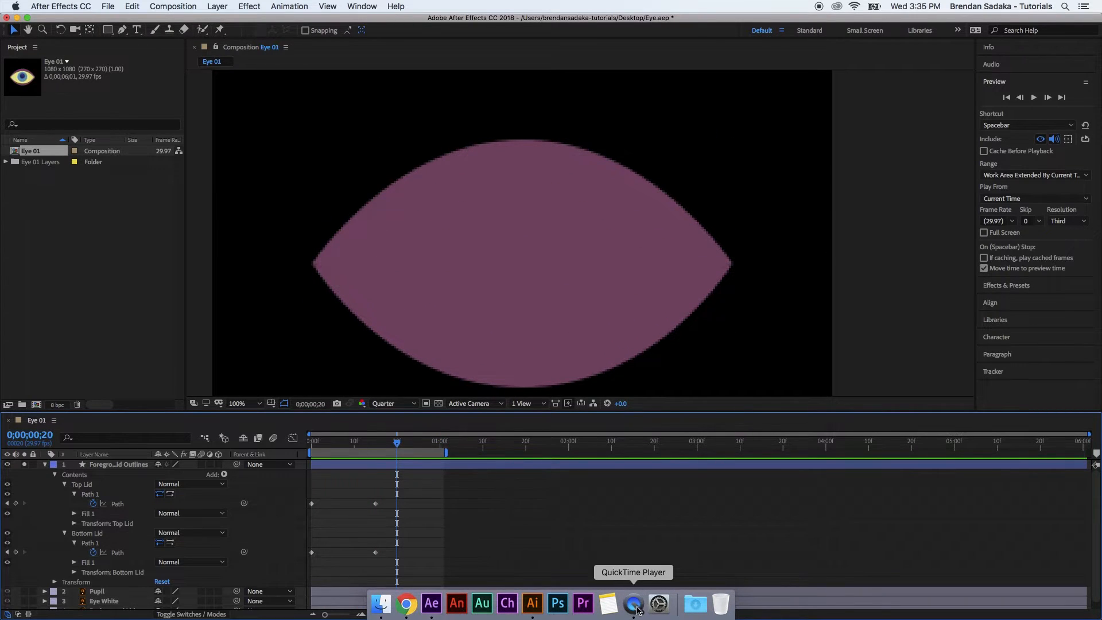
# Check the blink in the reference video in QuickTime Player, return to After Effects and replay the lid animation for comparison.
pyautogui.click(635, 601)
pyautogui.moveTo(502, 448)
pyautogui.mouseDown()
pyautogui.moveTo(485, 452)
pyautogui.moveTo(520, 451)
pyautogui.mouseUp()
pyautogui.click(803, 497)
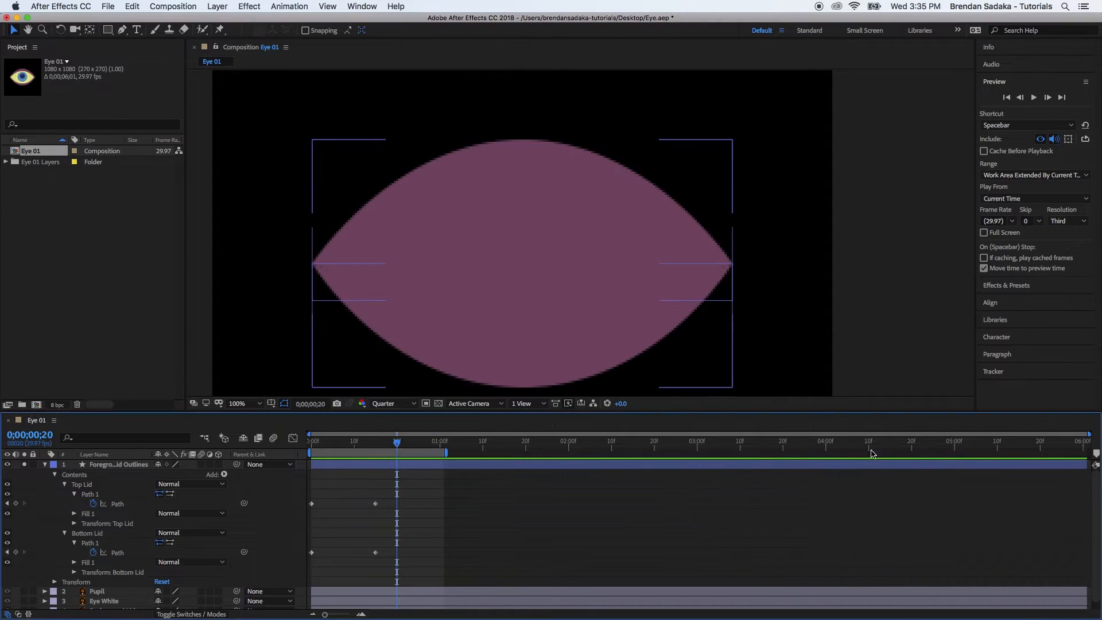
pyautogui.press('space')
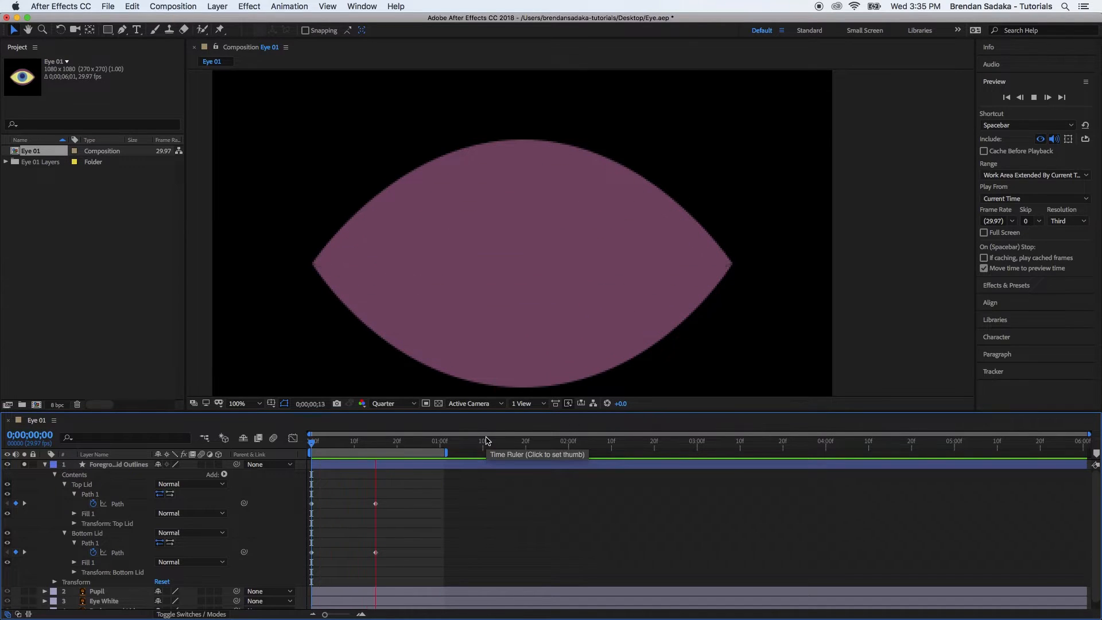
pyautogui.click(401, 442)
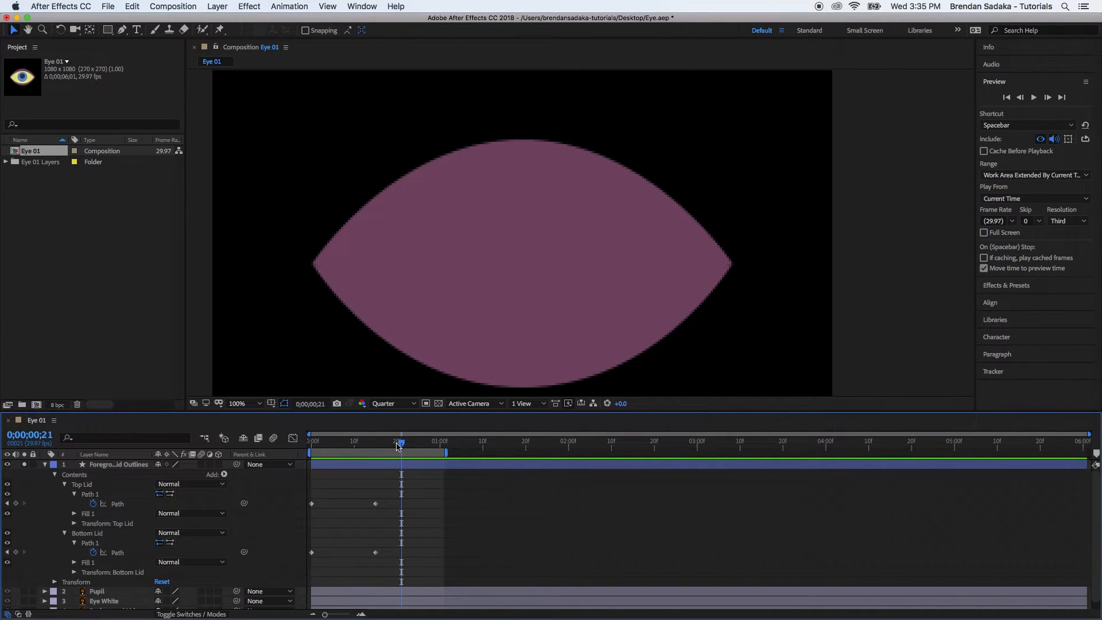
# Apply Easy Ease to all four Path keyframes of the Top Lid and Bottom Lid.
pyautogui.moveTo(412, 487); pyautogui.dragTo(303, 575)
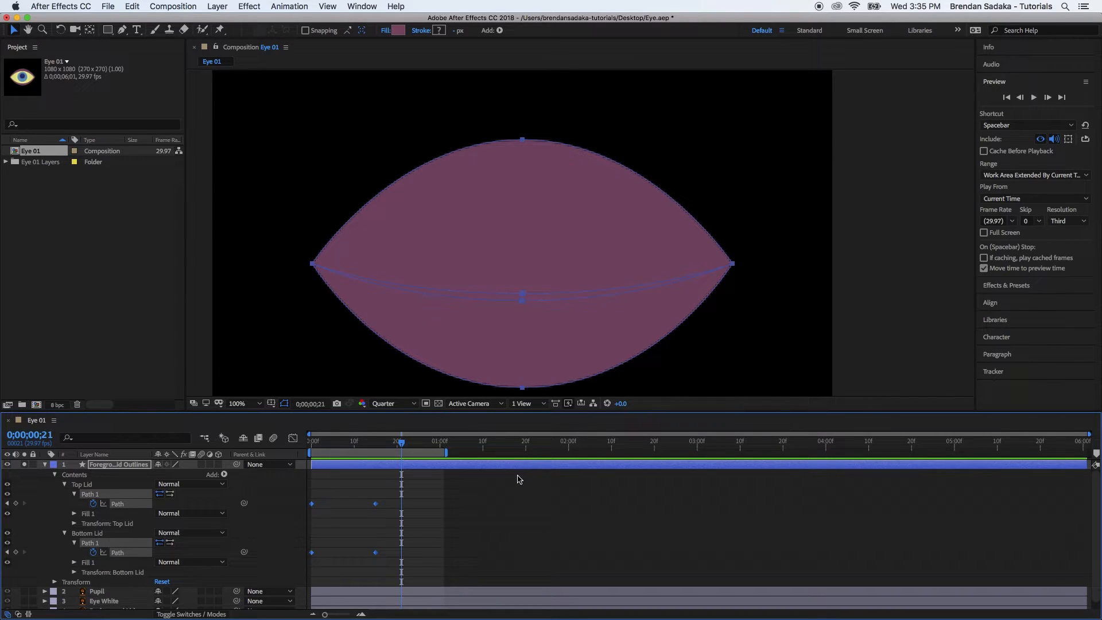
pyautogui.press('F9')
pyautogui.click(396, 512)
pyautogui.press('Home')
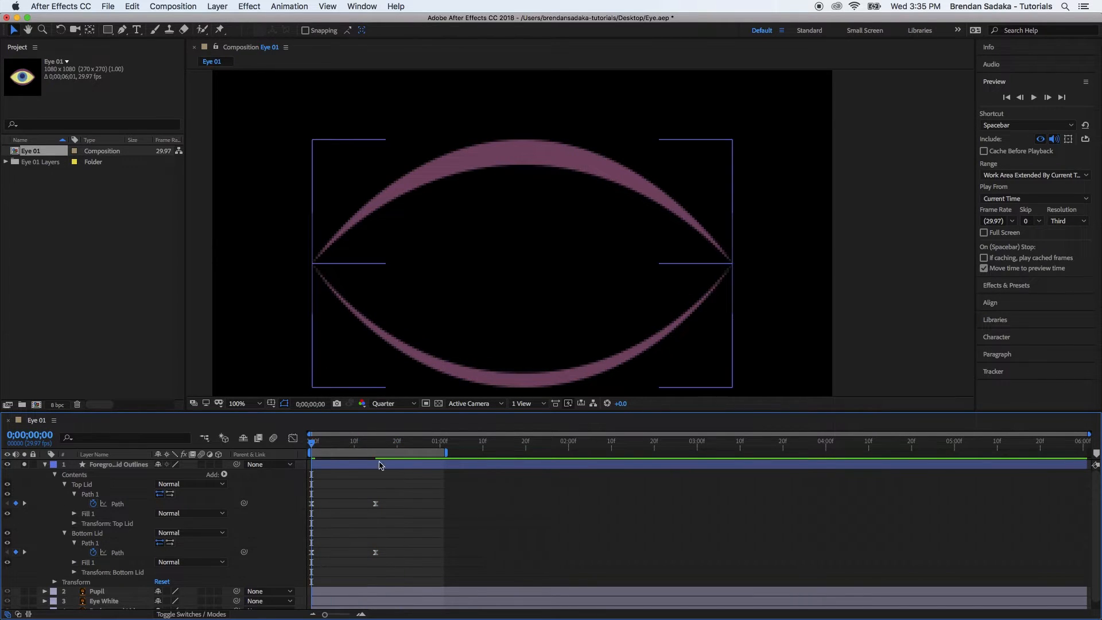
# Scrub and play back the eased blink from the first frame to examine its timing.
pyautogui.moveTo(313, 444); pyautogui.dragTo(350, 452)
pyautogui.click(373, 505)
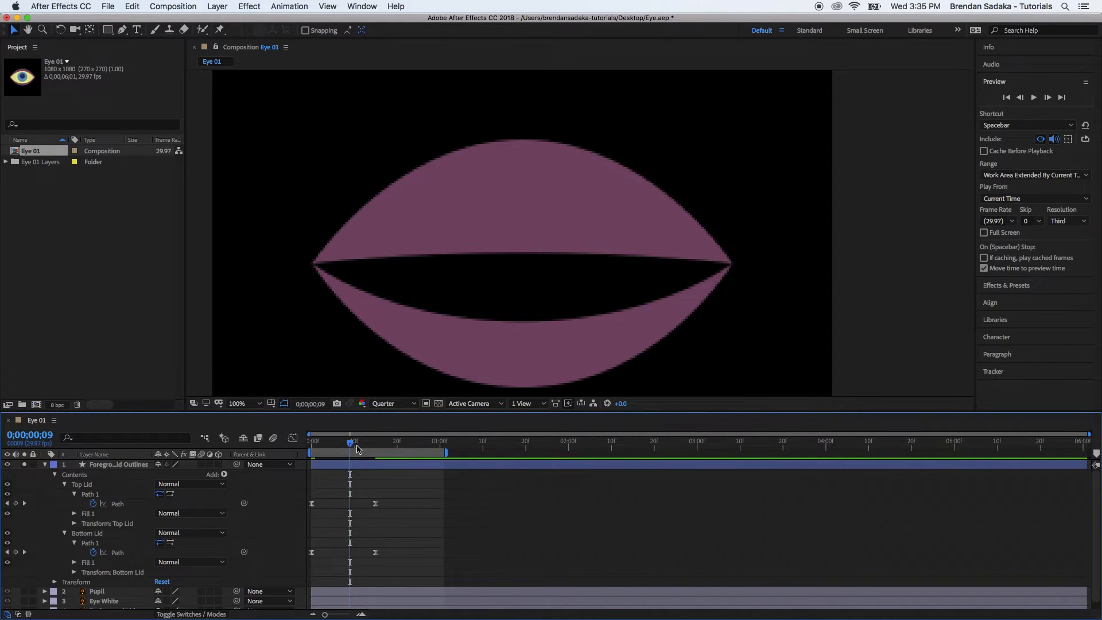
pyautogui.moveTo(351, 445); pyautogui.dragTo(372, 450)
pyautogui.press('Home')
pyautogui.press('space')
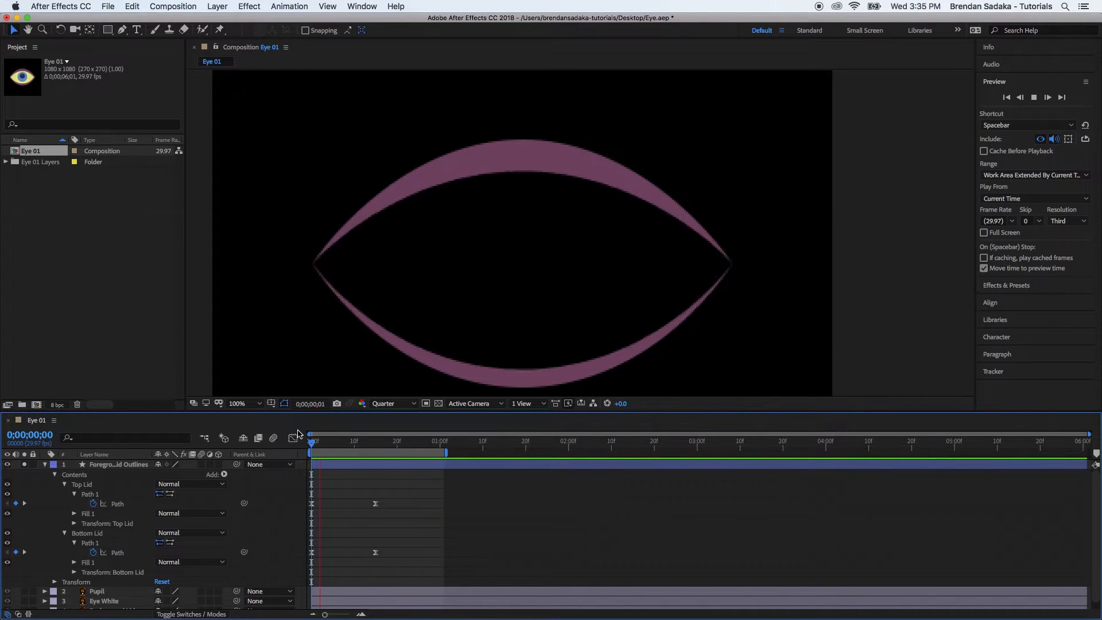
pyautogui.press('space')
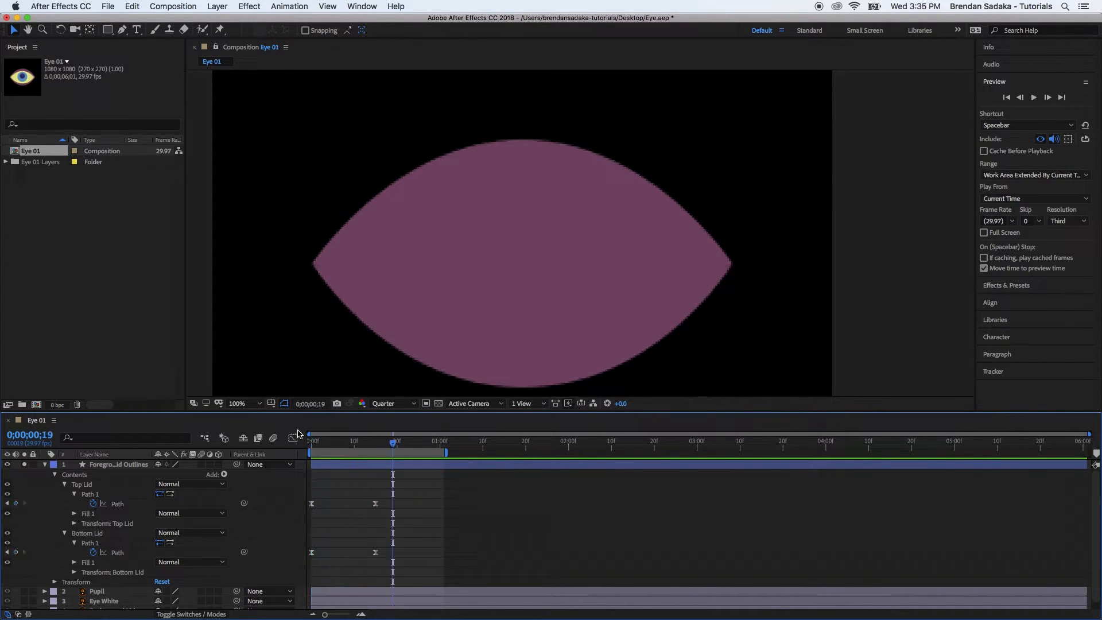
# Show the Path keyframes of both lids in the Graph Editor, zoomed in on the first second from 0;00;00;00.
pyautogui.moveTo(408, 490)
pyautogui.mouseDown()
pyautogui.moveTo(302, 570)
pyautogui.moveTo(304, 555)
pyautogui.mouseUp()
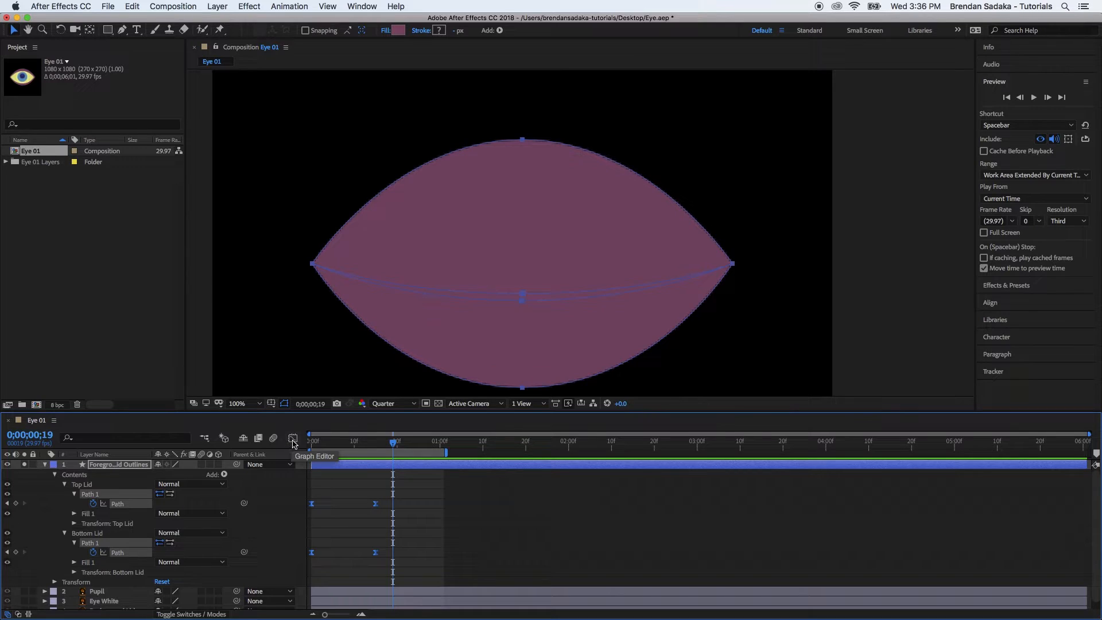
pyautogui.click(293, 439)
pyautogui.press('=')
pyautogui.press('=')
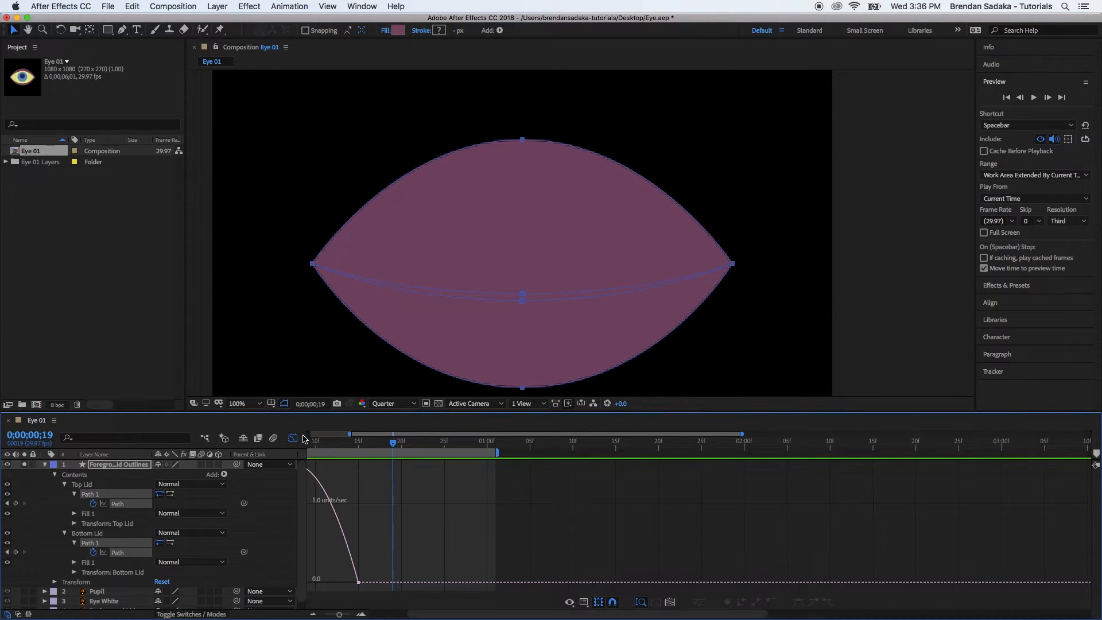
pyautogui.press('space')
pyautogui.moveTo(498, 521); pyautogui.dragTo(893, 543)
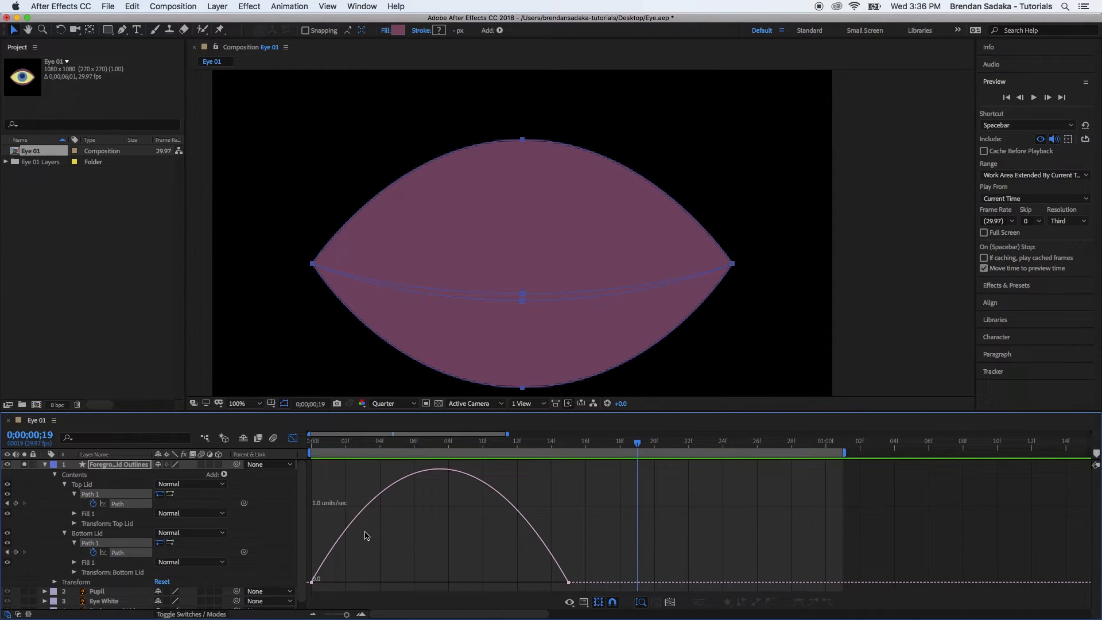
pyautogui.press('Home')
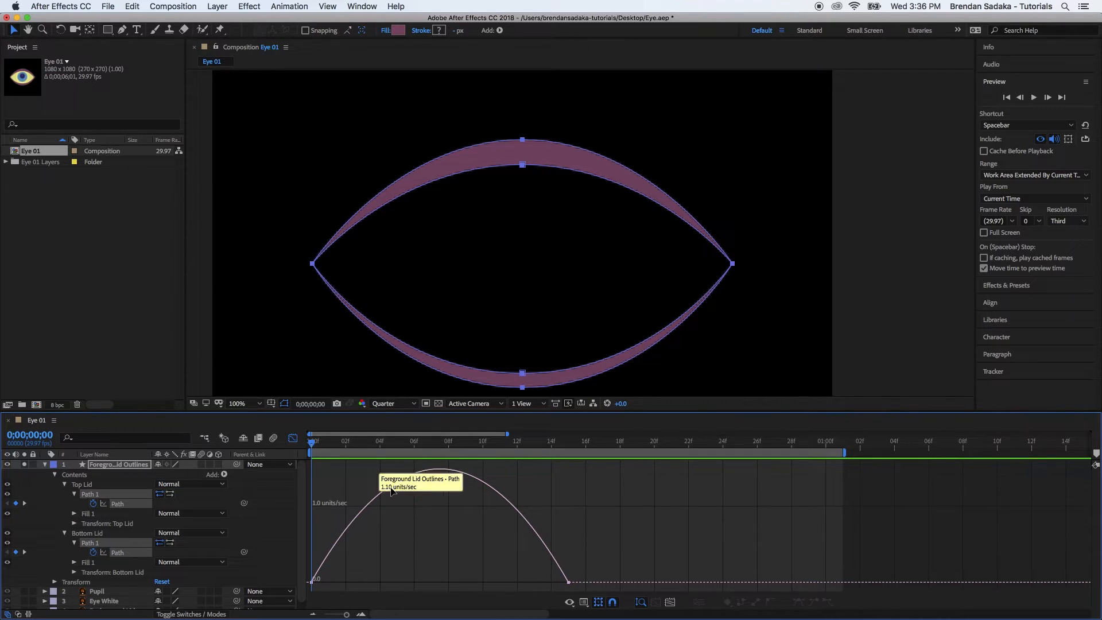
# Lengthen the outgoing ease handle of both lids' first Path keyframes in the speed graph to about frame 4.
pyautogui.moveTo(312, 443); pyautogui.dragTo(329, 443)
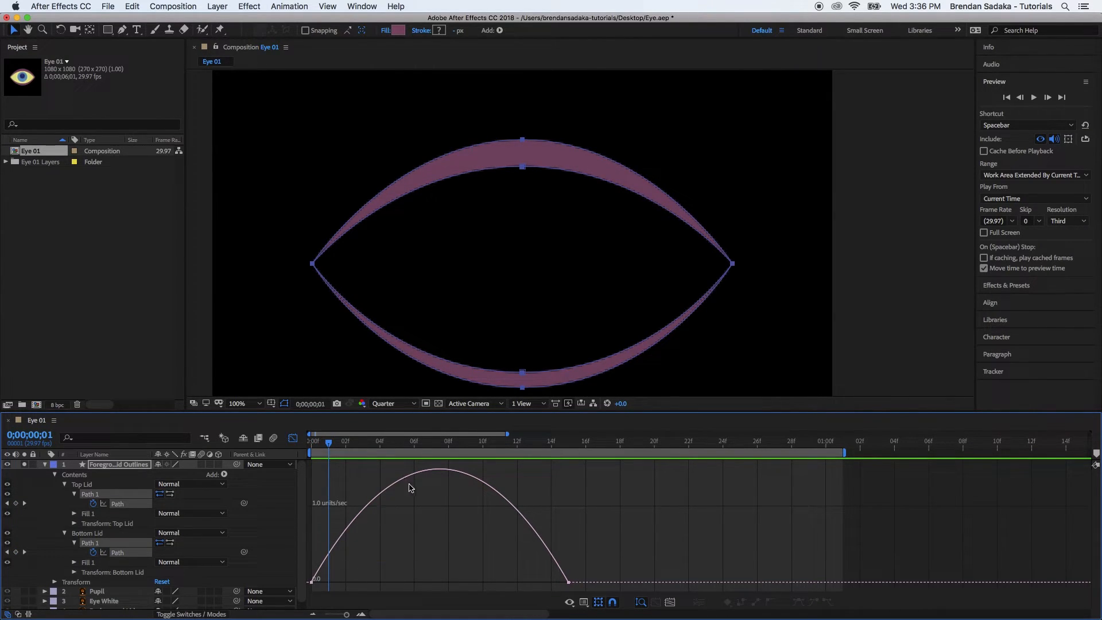
pyautogui.press('space')
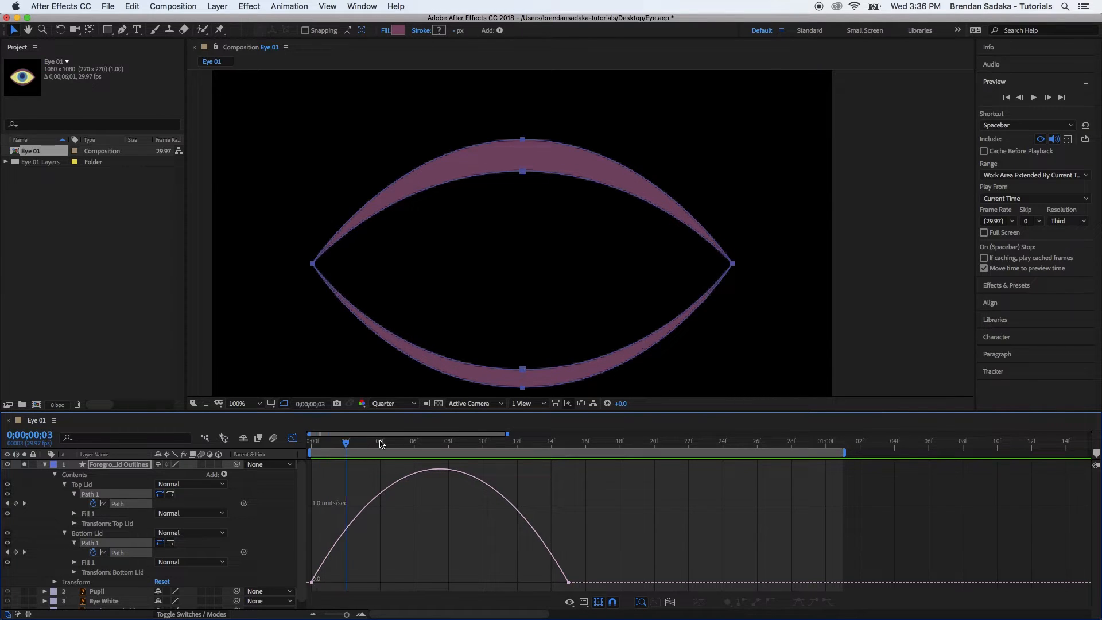
pyautogui.moveTo(563, 460); pyautogui.dragTo(279, 464)
pyautogui.moveTo(356, 558); pyautogui.dragTo(300, 599)
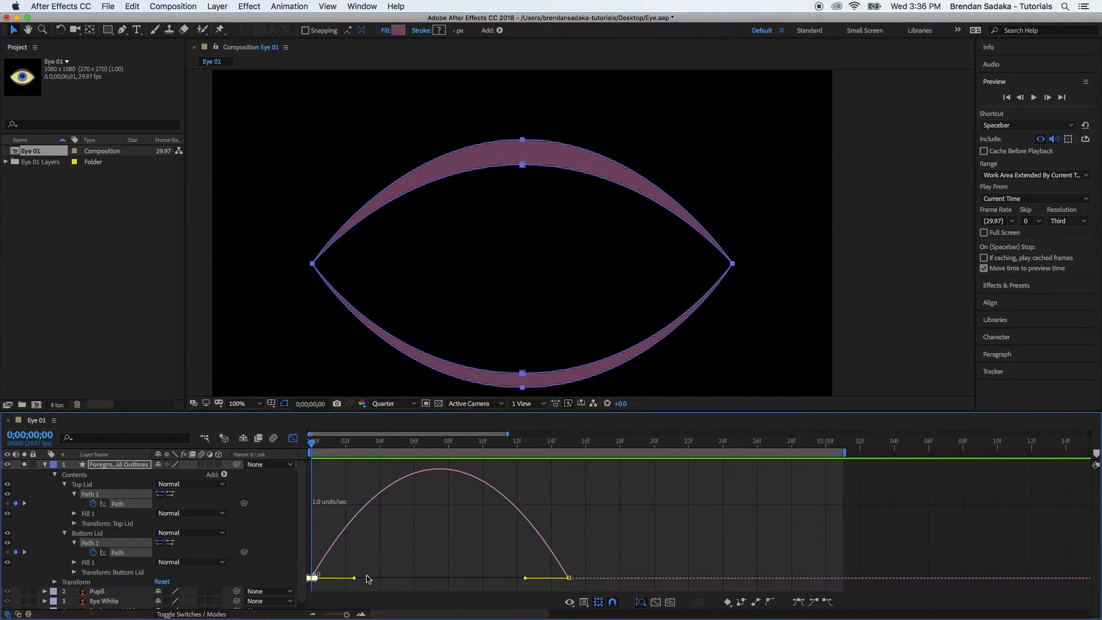
pyautogui.moveTo(356, 580); pyautogui.dragTo(376, 578)
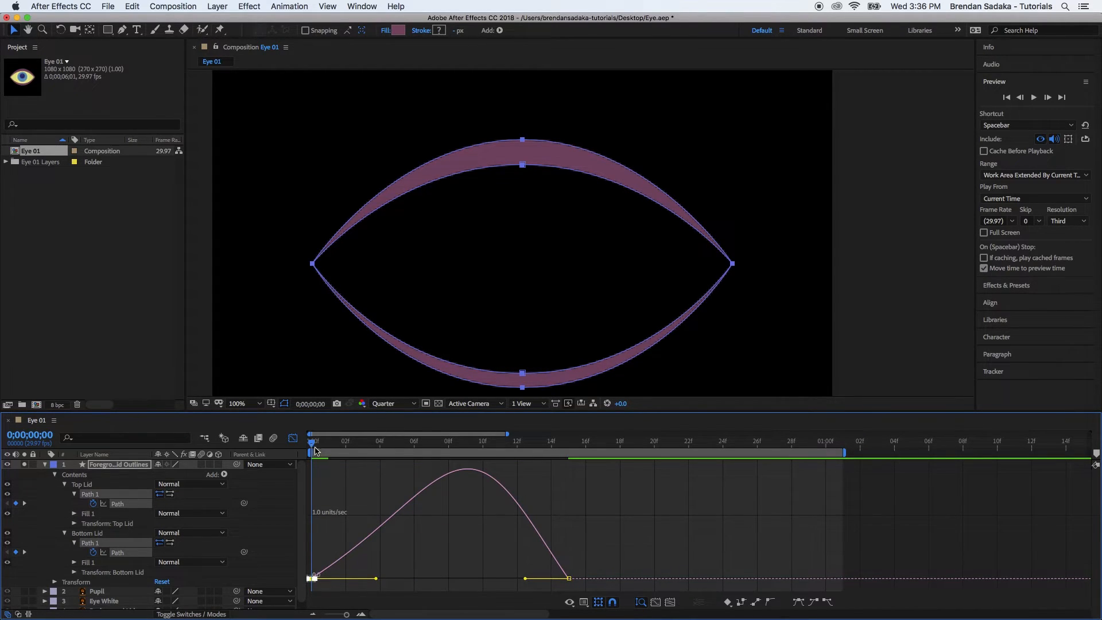
# Lengthen the incoming ease handle of both lids' closed-eye Path keyframes to about frame 11 and scrub back to the first frame.
pyautogui.moveTo(313, 443); pyautogui.dragTo(473, 441)
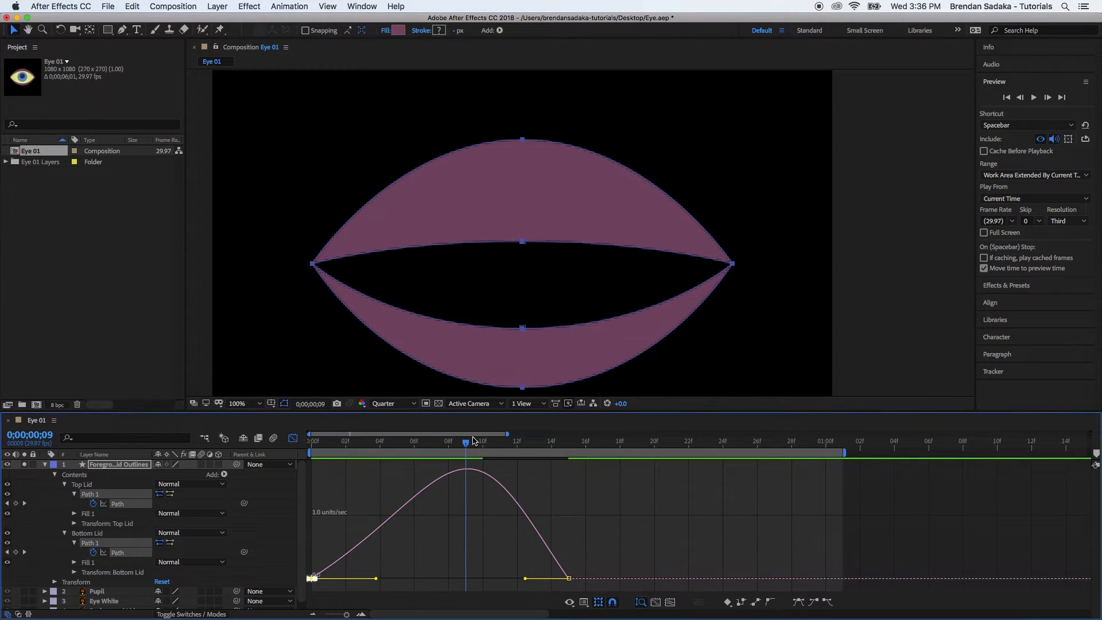
pyautogui.click(568, 578)
pyautogui.moveTo(525, 578); pyautogui.dragTo(506, 578)
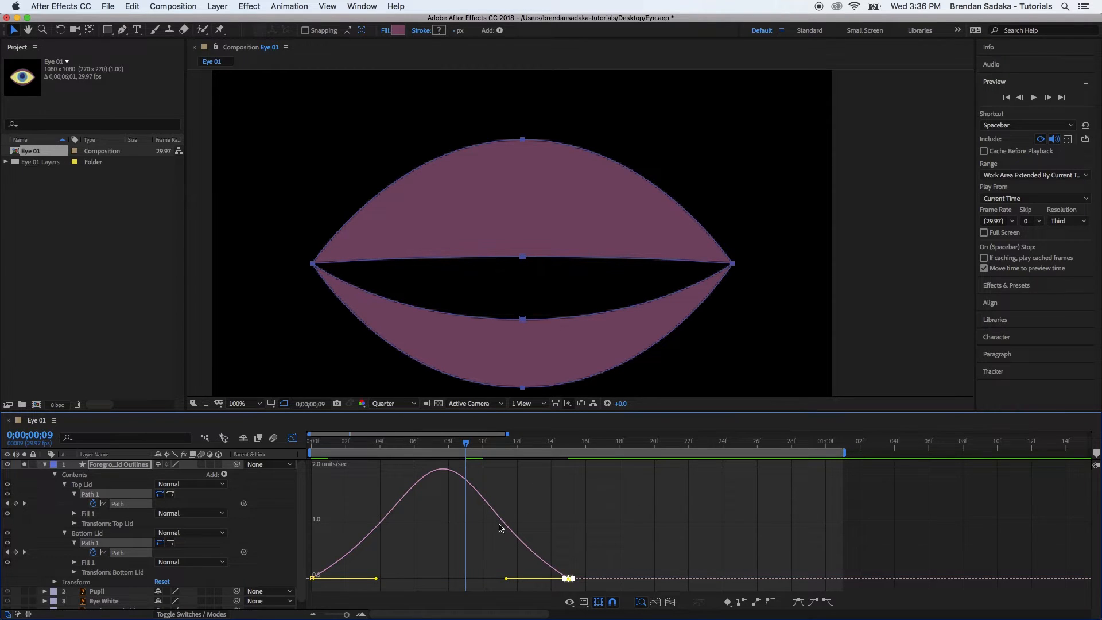
pyautogui.moveTo(454, 444); pyautogui.dragTo(310, 447)
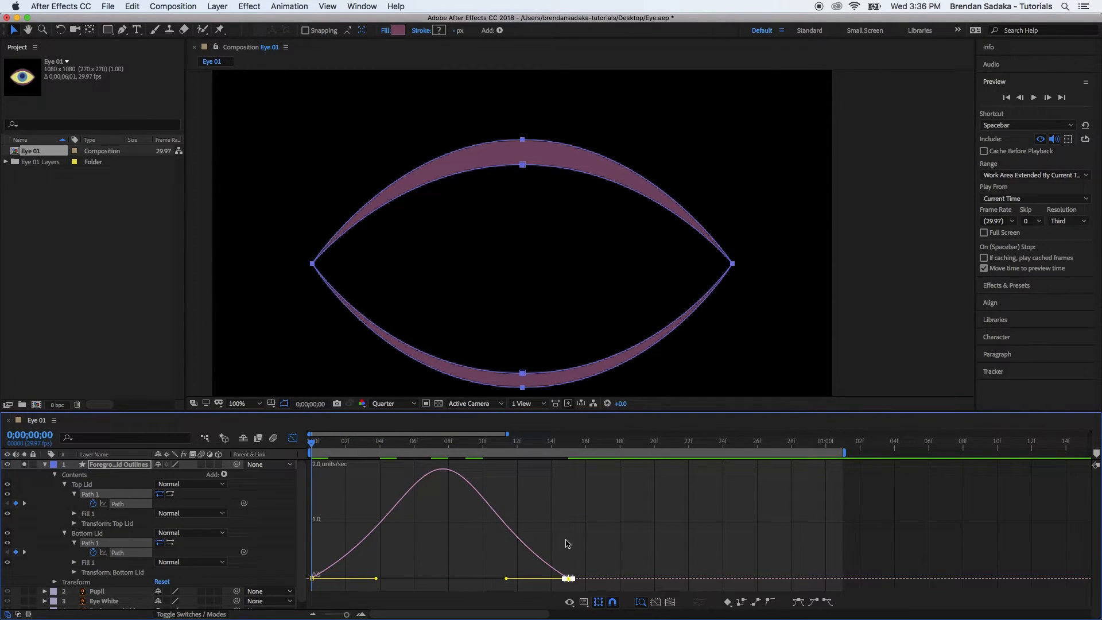
pyautogui.click(329, 510)
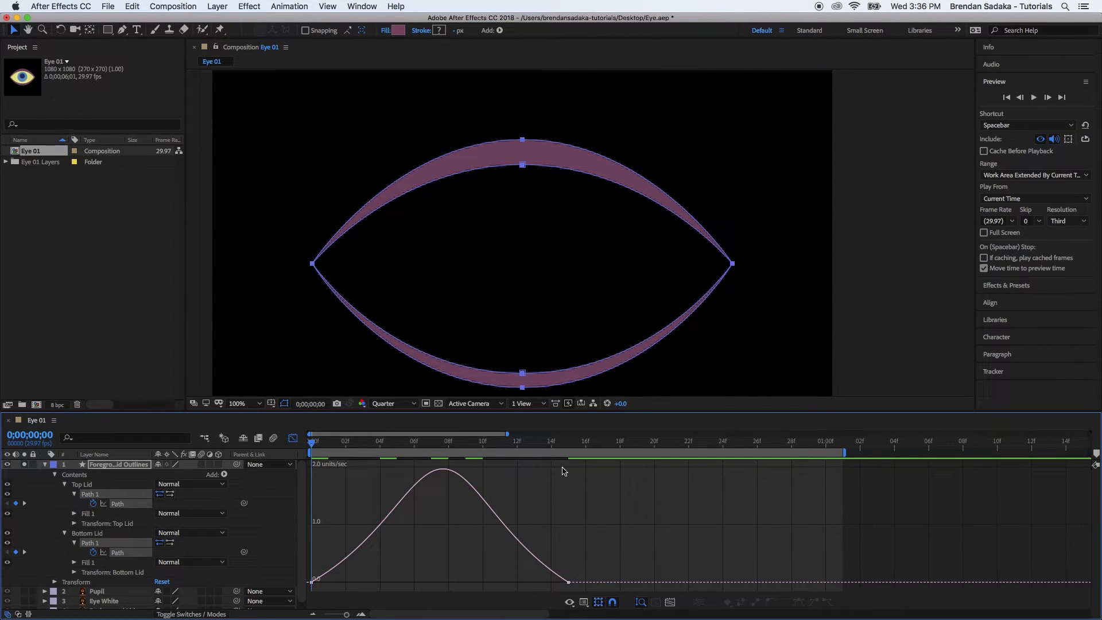
# Switch from the Graph Editor back to the layer bars and preview the refined blink.
pyautogui.hotkey('shift', 'F3')
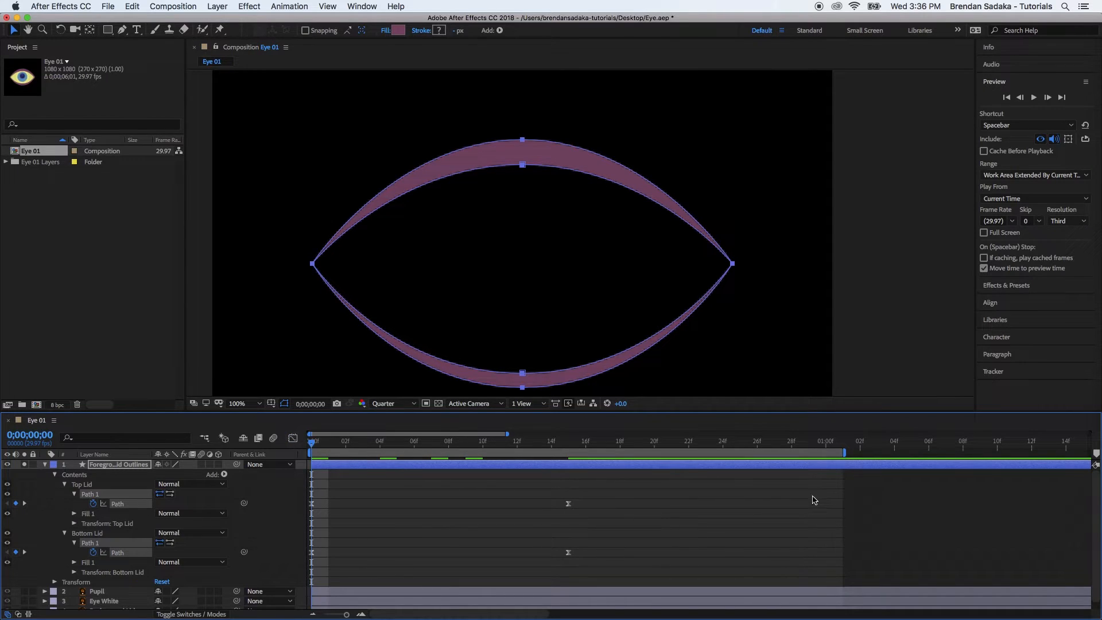
pyautogui.press('-')
pyautogui.press('space')
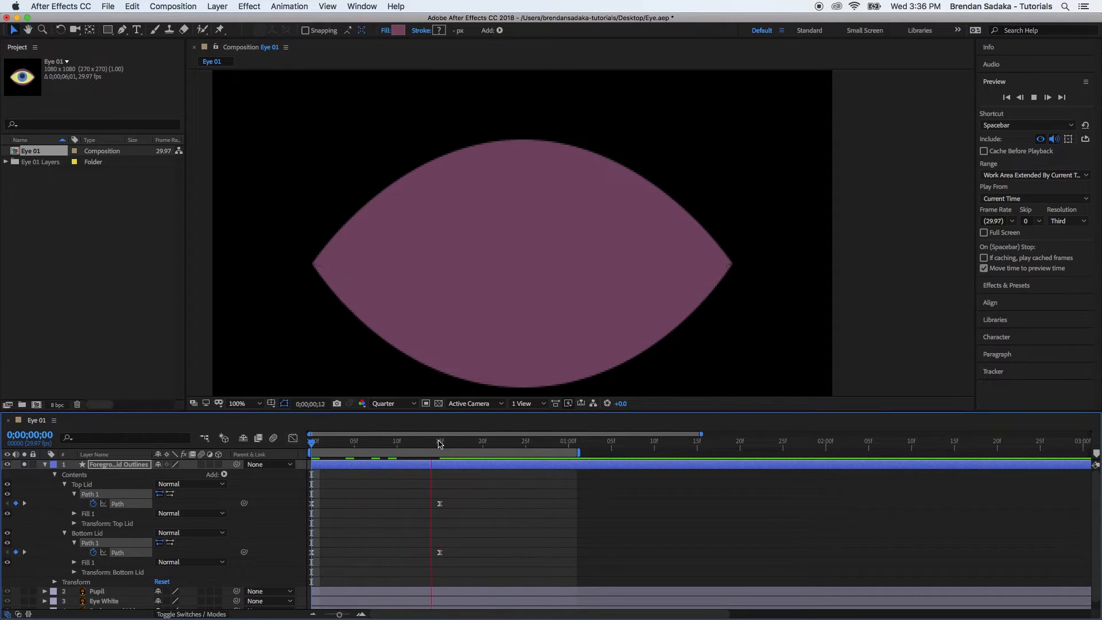
pyautogui.press('space')
pyautogui.press('space')
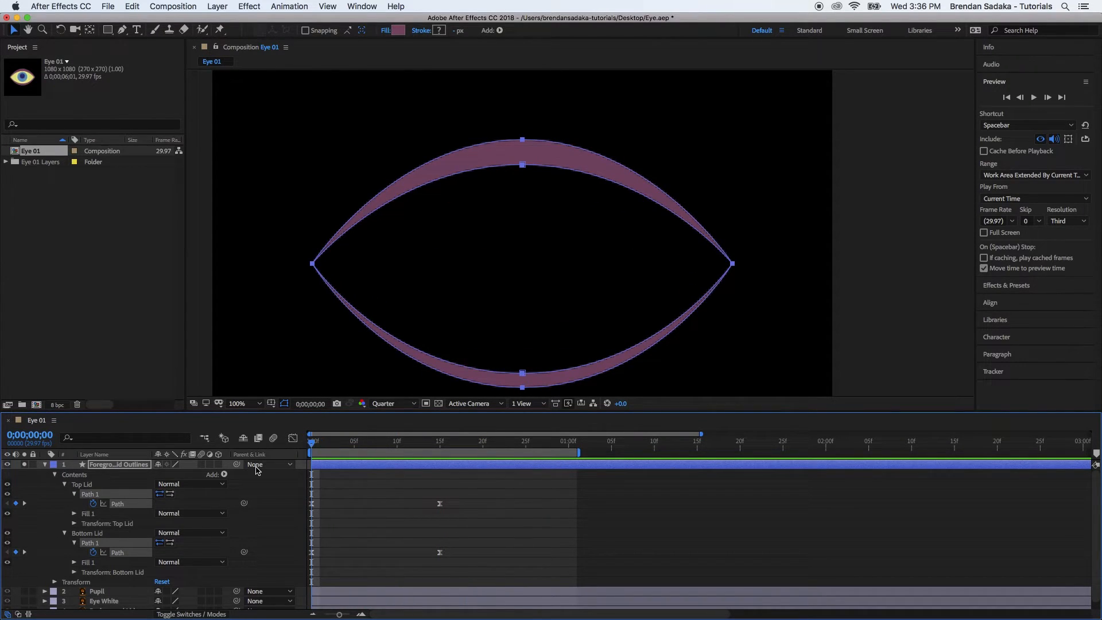
# Recheck the closed-eye keyframes in the Graph Editor, return to the layer bars and replay the blink.
pyautogui.moveTo(459, 489); pyautogui.dragTo(399, 578)
pyautogui.click(296, 438)
pyautogui.click(293, 439)
pyautogui.press('space')
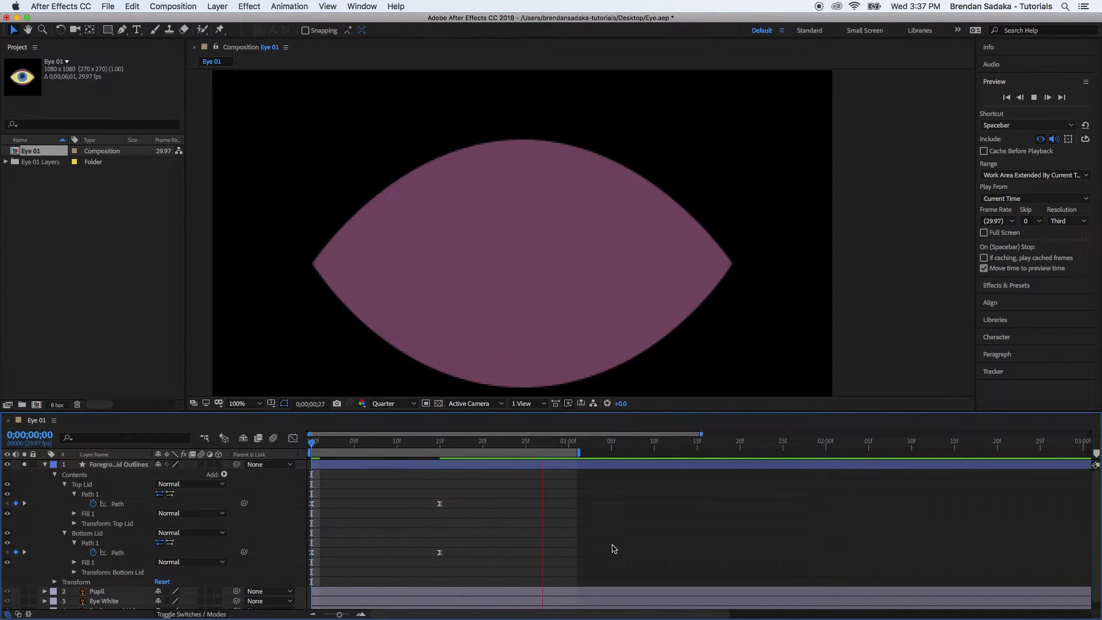
pyautogui.press('space')
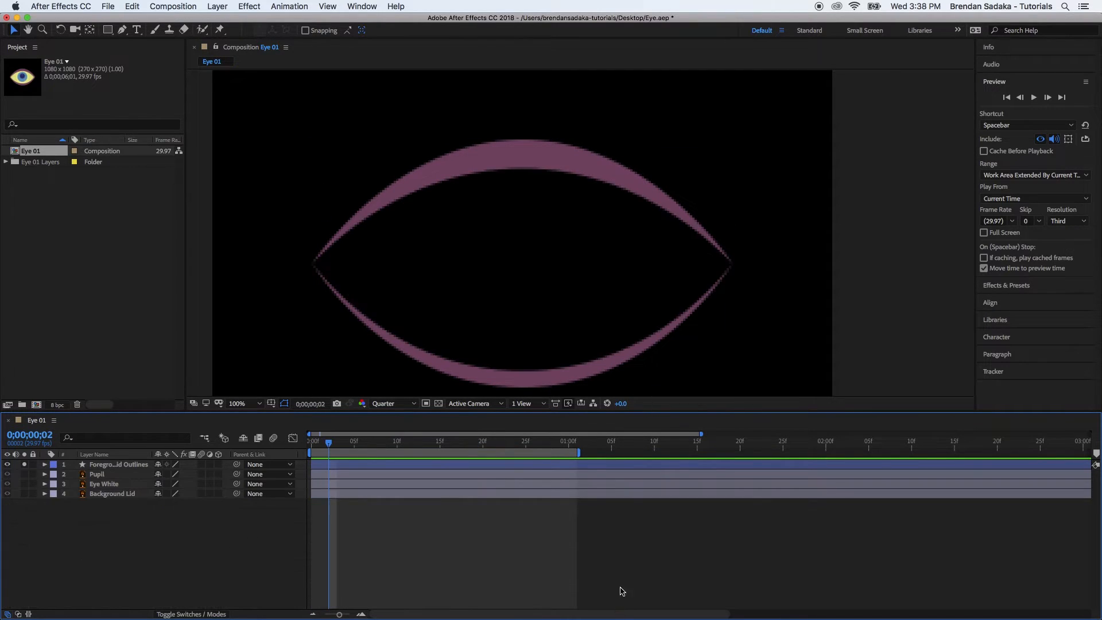
# Switch to QuickTime Player and examine the lid closing around 00:03 in TrippyEye.mp4, then return to After Effects.
pyautogui.click(634, 602)
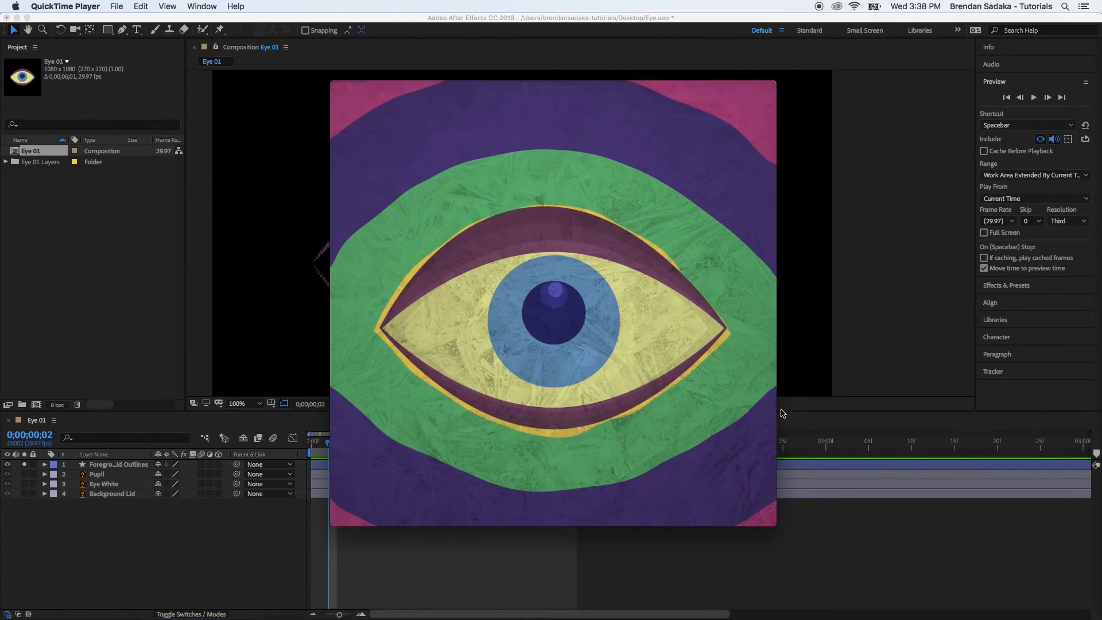
pyautogui.click(520, 447)
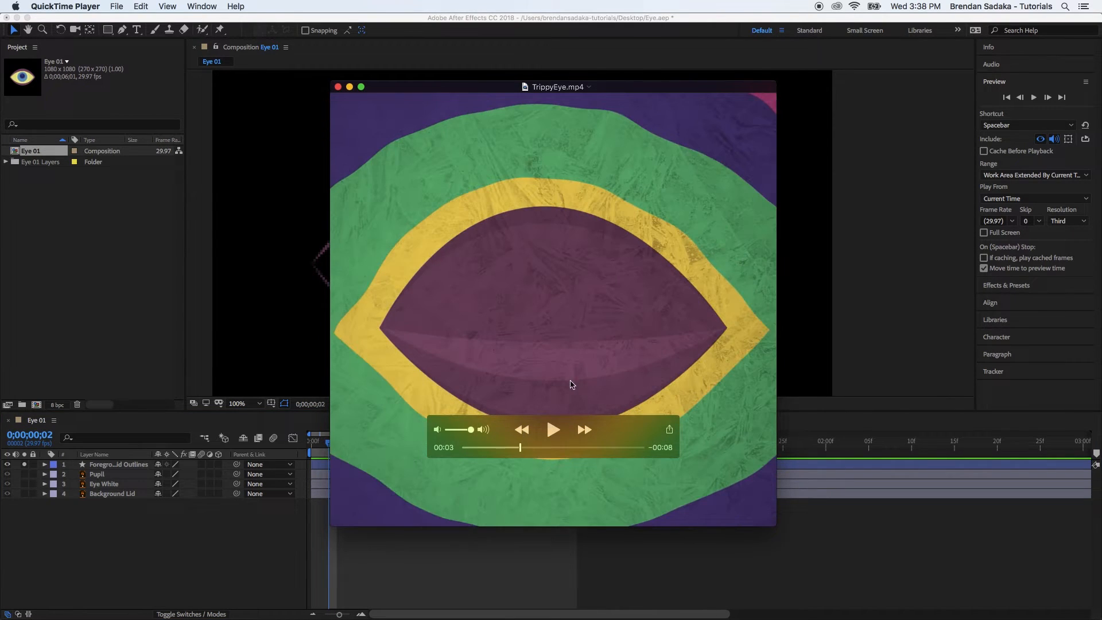
pyautogui.moveTo(520, 449); pyautogui.dragTo(518, 452)
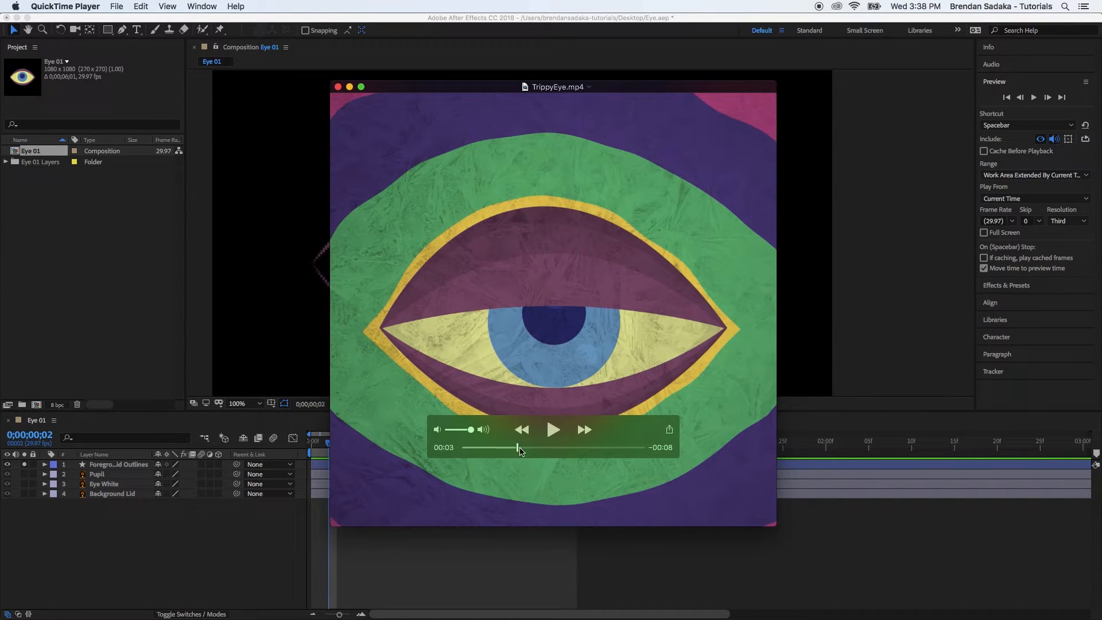
pyautogui.click(672, 561)
# Reveal the keyframed properties of the Foreground Lid Outlines layer and extend the work area's end to just past two seconds.
pyautogui.press('Home')
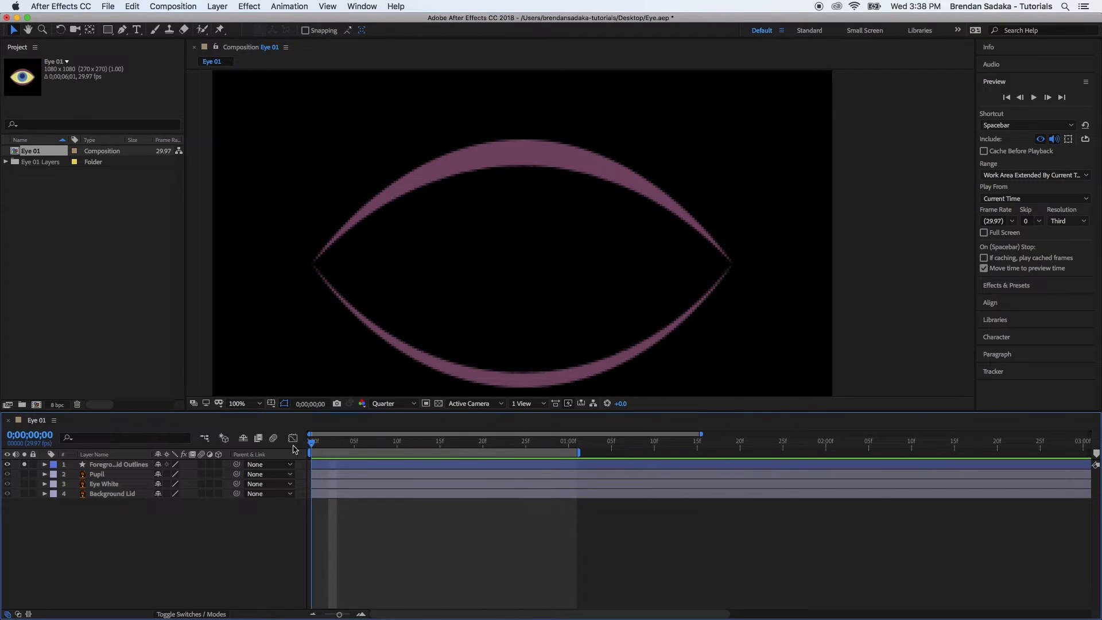
pyautogui.click(360, 464)
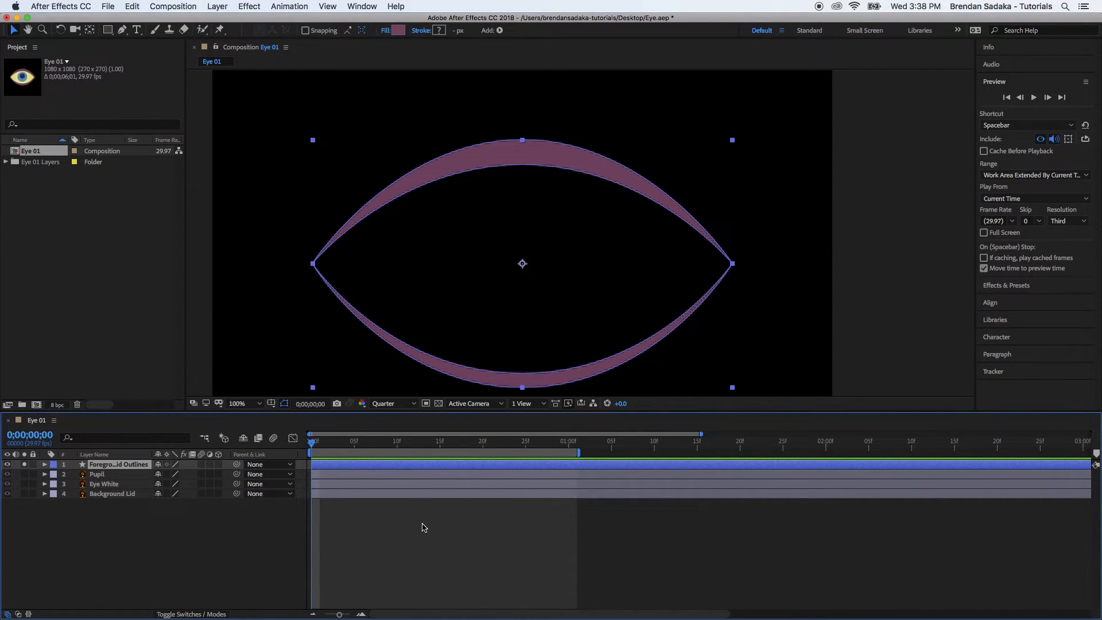
pyautogui.press('u')
pyautogui.click(462, 554)
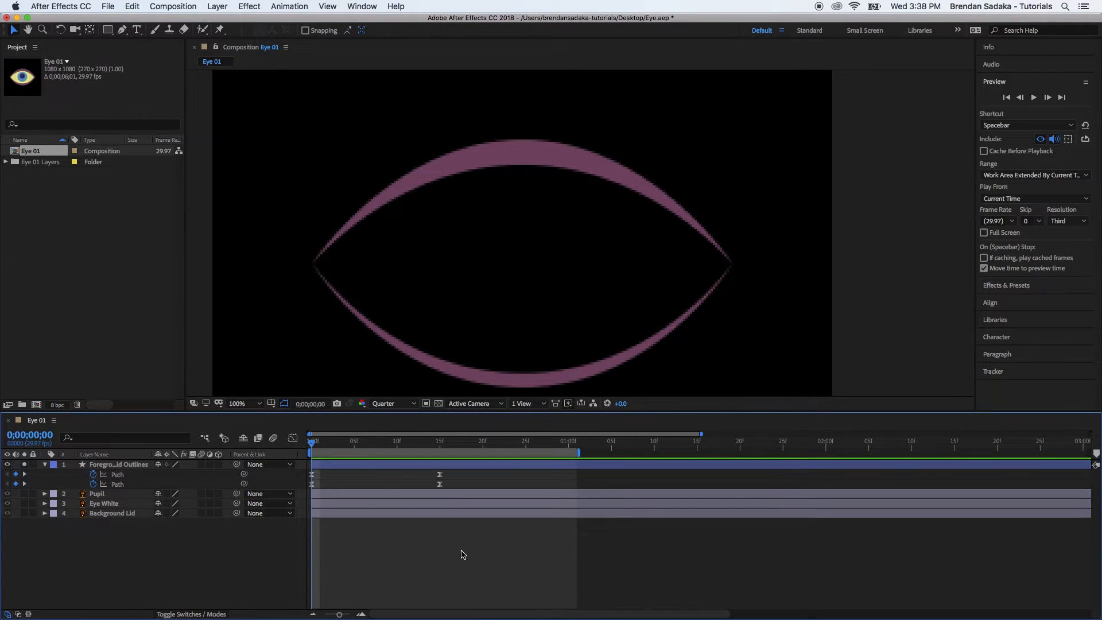
pyautogui.moveTo(581, 453); pyautogui.dragTo(844, 453)
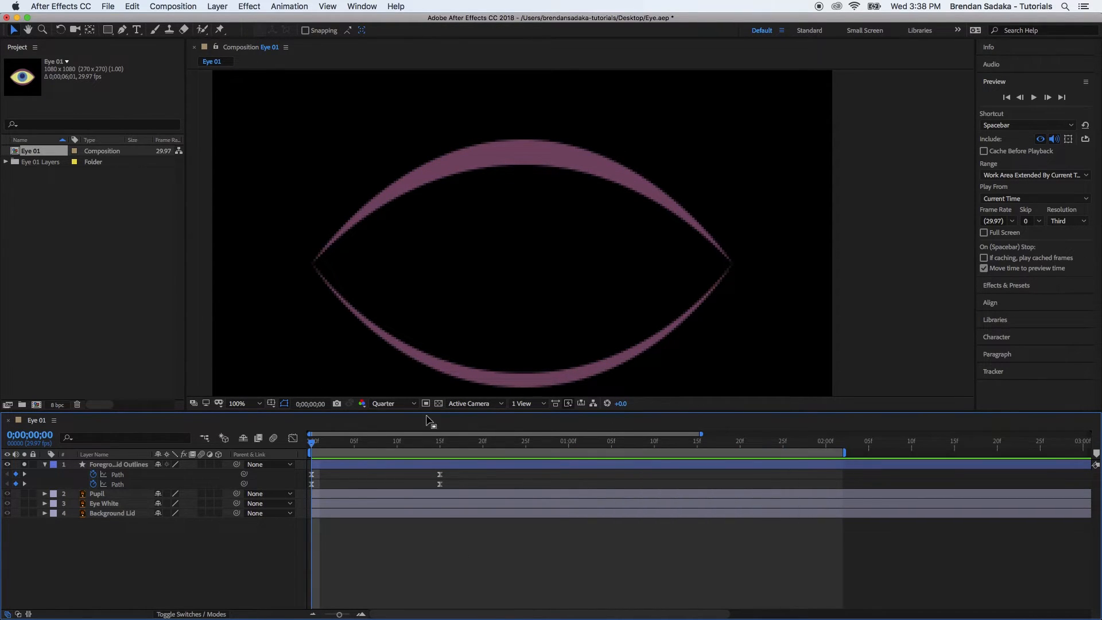
# Move the current time to 0;00;01;00 and set the Eye 01 composition's frame rate to 30 frames per second.
pyautogui.moveTo(349, 446); pyautogui.dragTo(440, 451)
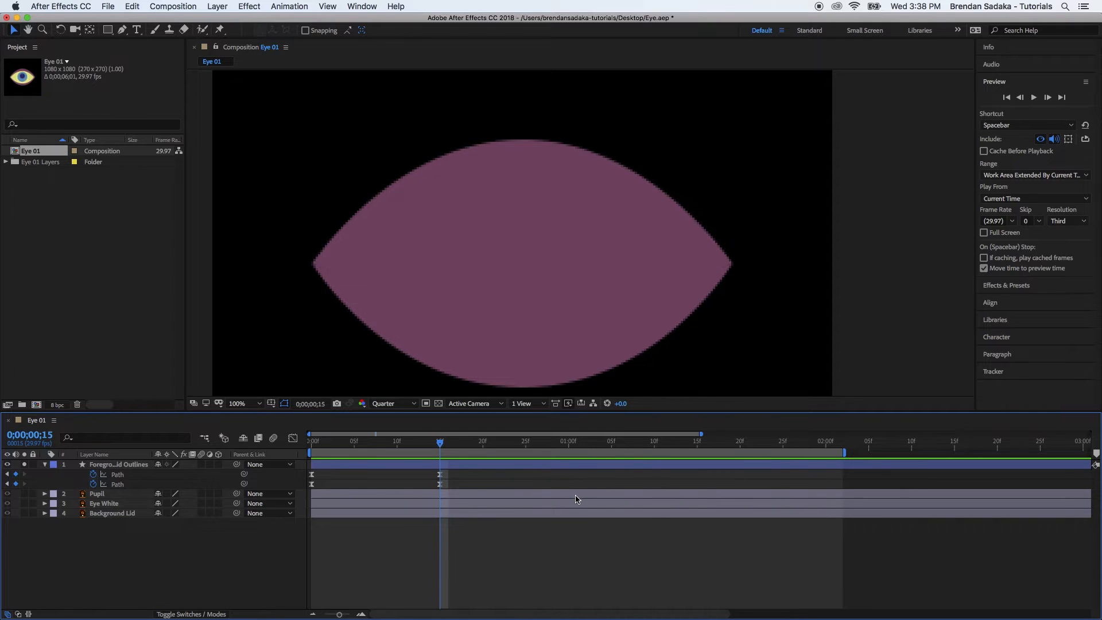
pyautogui.click(569, 448)
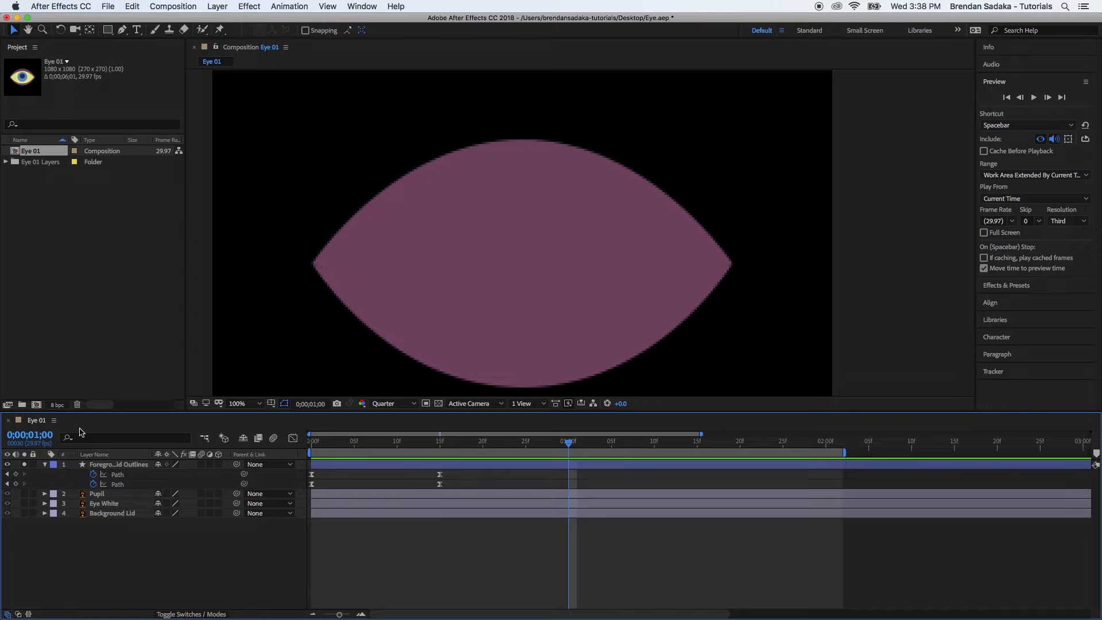
pyautogui.press('super+k')
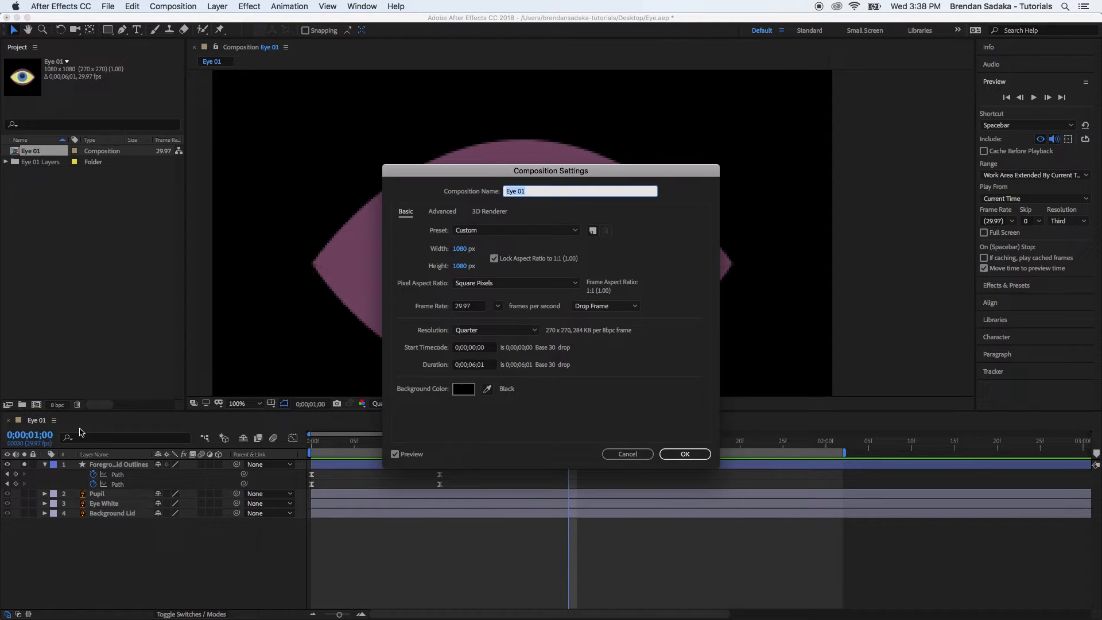
pyautogui.click(473, 307)
pyautogui.write('30')
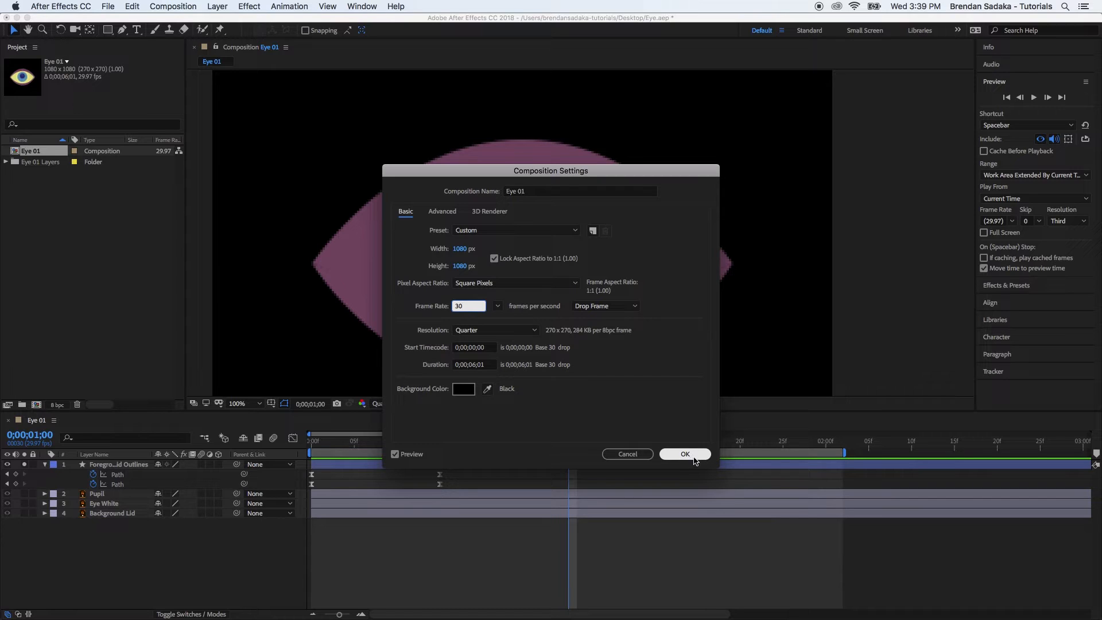
pyautogui.click(649, 305)
pyautogui.click(687, 454)
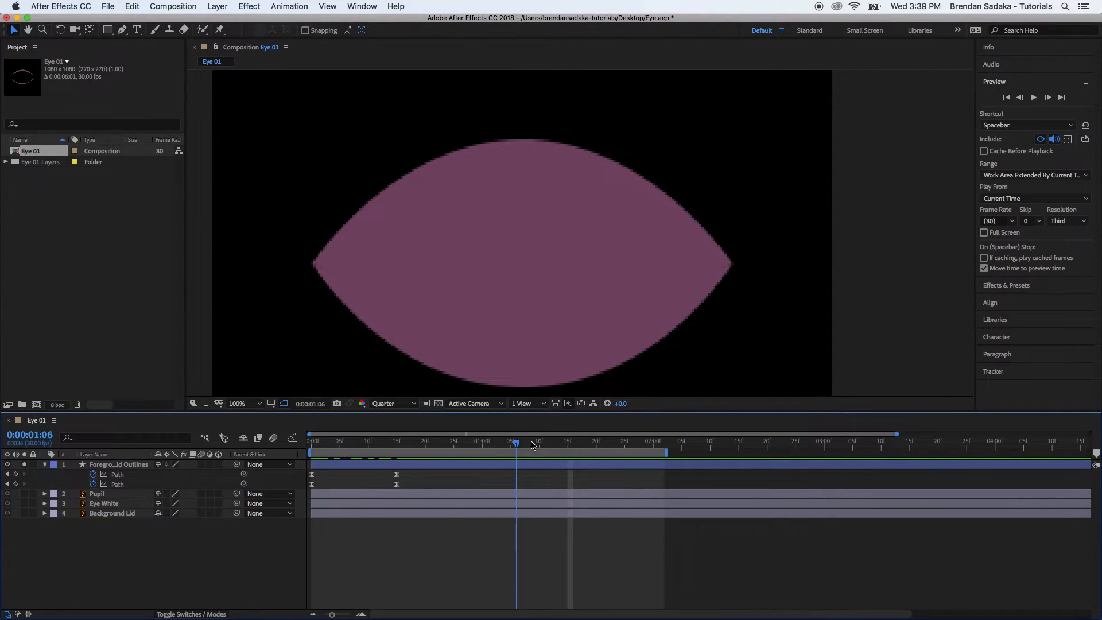
# Add keyframes to both lid paths of the Foreground Lid Outlines layer at 0:00:01:15 to hold the closed eye.
pyautogui.moveTo(535, 447); pyautogui.dragTo(567, 454)
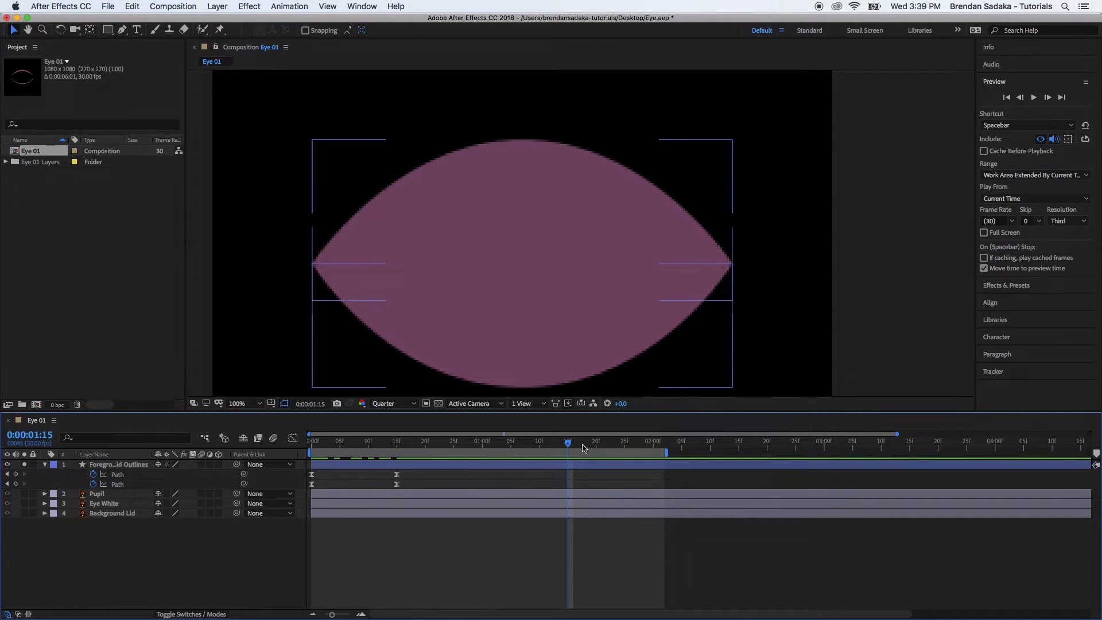
pyautogui.click(15, 474)
pyautogui.click(16, 484)
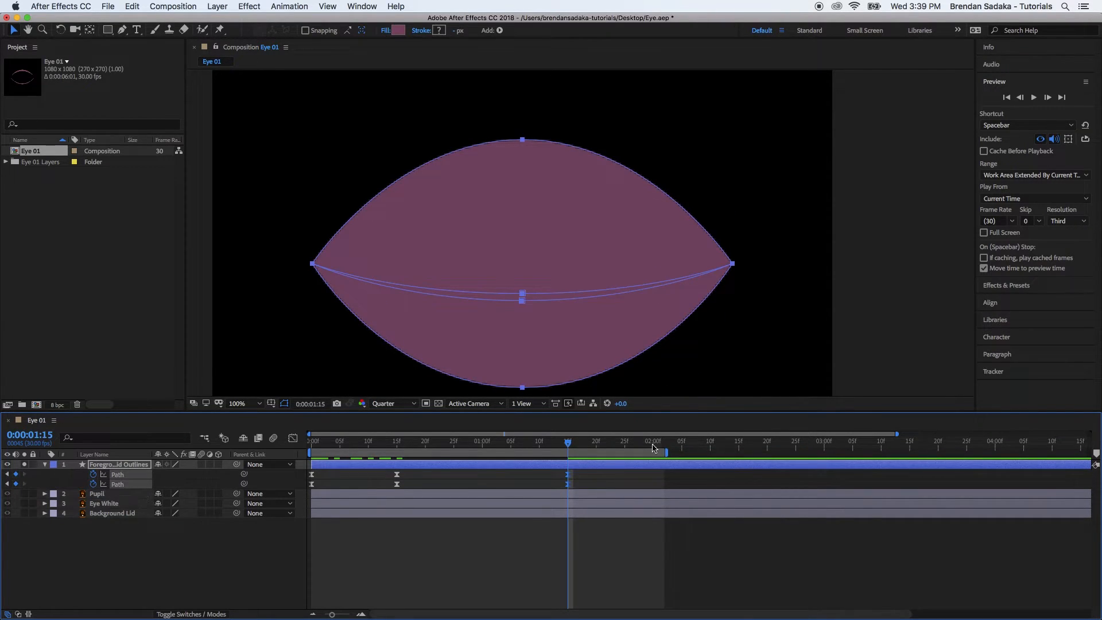
# Copy both open-eye path keyframes from the start of the timeline to 0:00:02:00.
pyautogui.click(653, 446)
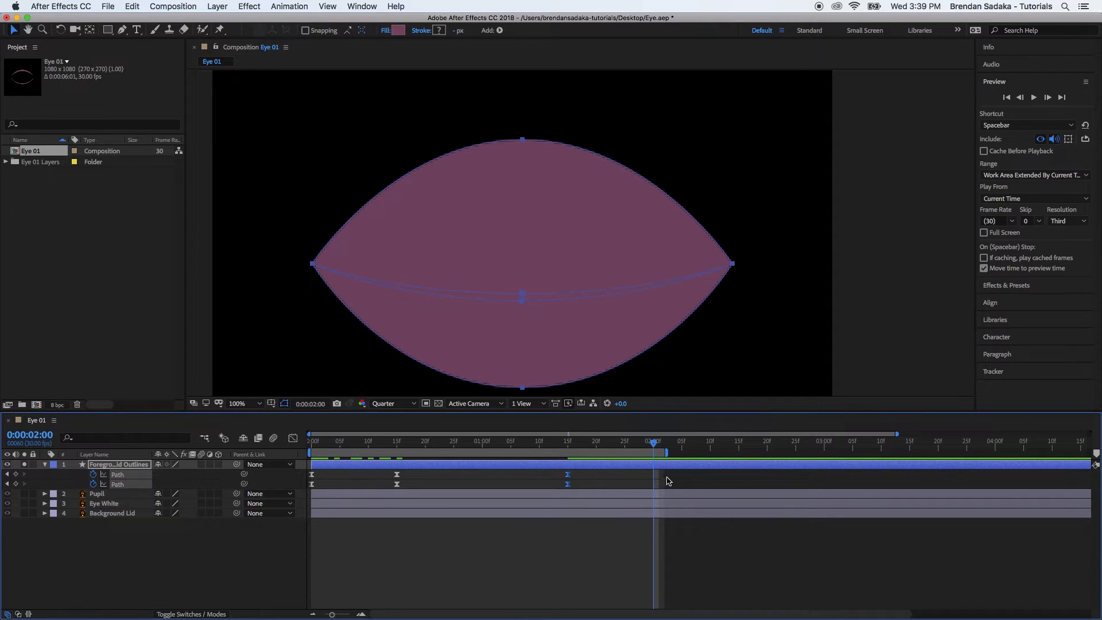
pyautogui.moveTo(325, 472); pyautogui.dragTo(307, 487)
pyautogui.press('cmd+v')
pyautogui.click(656, 551)
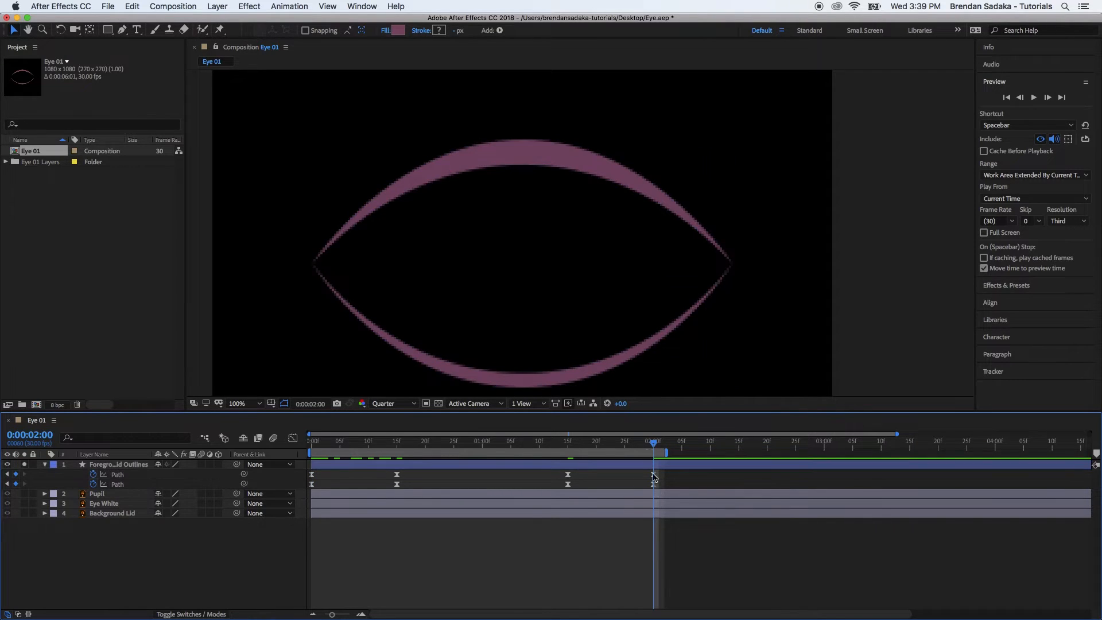
# Scrub and play back the section where the eyelids reopen before 0:00:02:00.
pyautogui.moveTo(652, 447); pyautogui.dragTo(541, 442)
pyautogui.press('space')
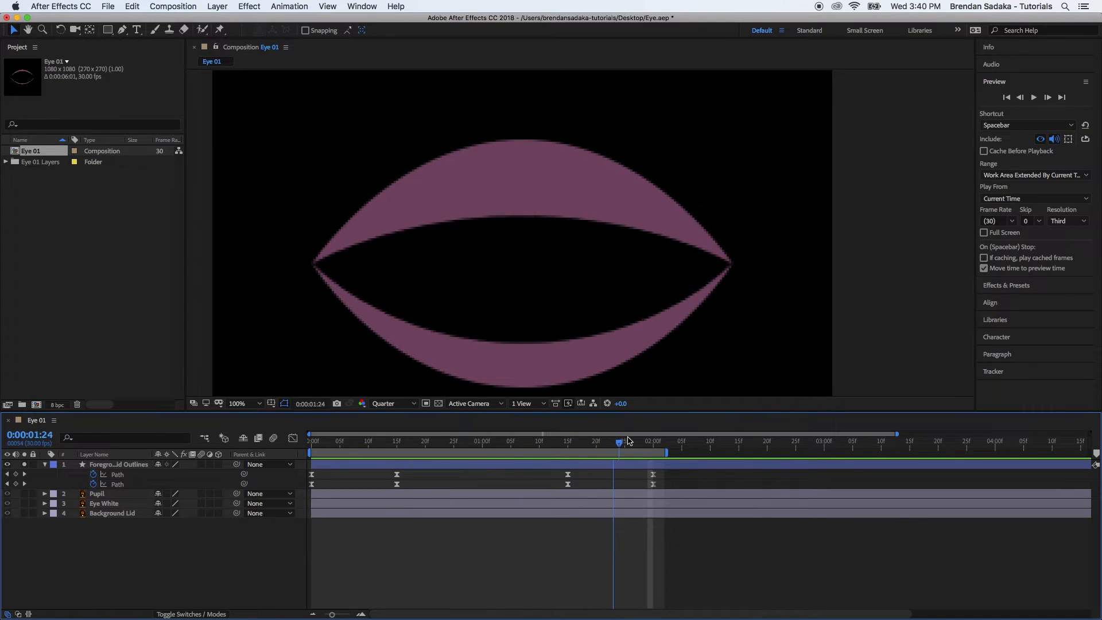
pyautogui.press('space')
# Examine the speed graph of the two lid paths, comparing the easing of the closing and reopening keyframes.
pyautogui.moveTo(664, 477); pyautogui.dragTo(565, 487)
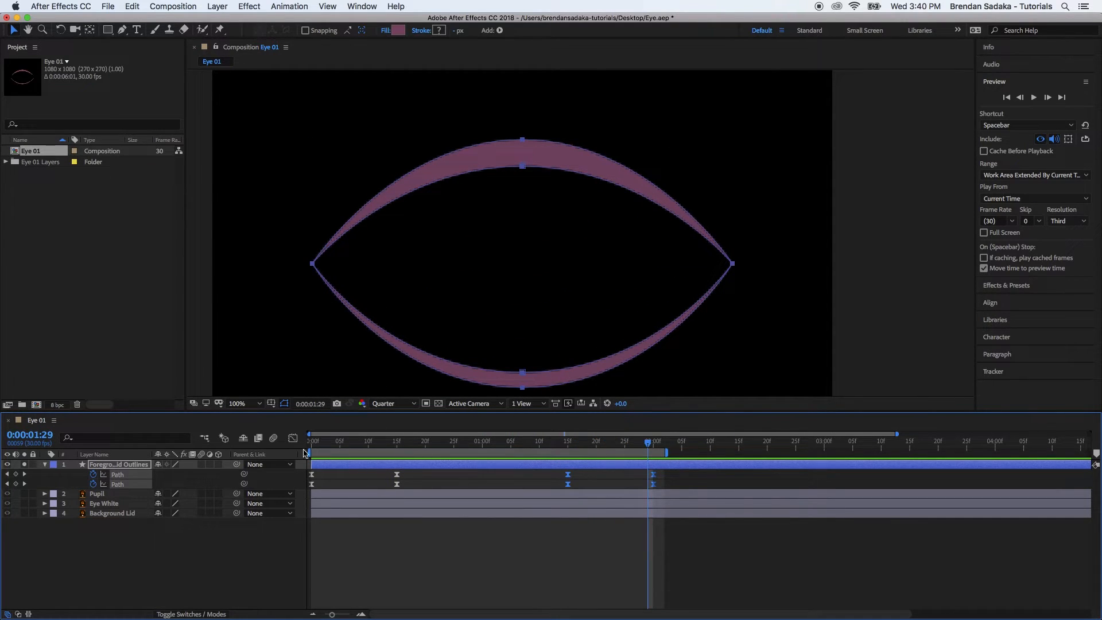
pyautogui.click(293, 438)
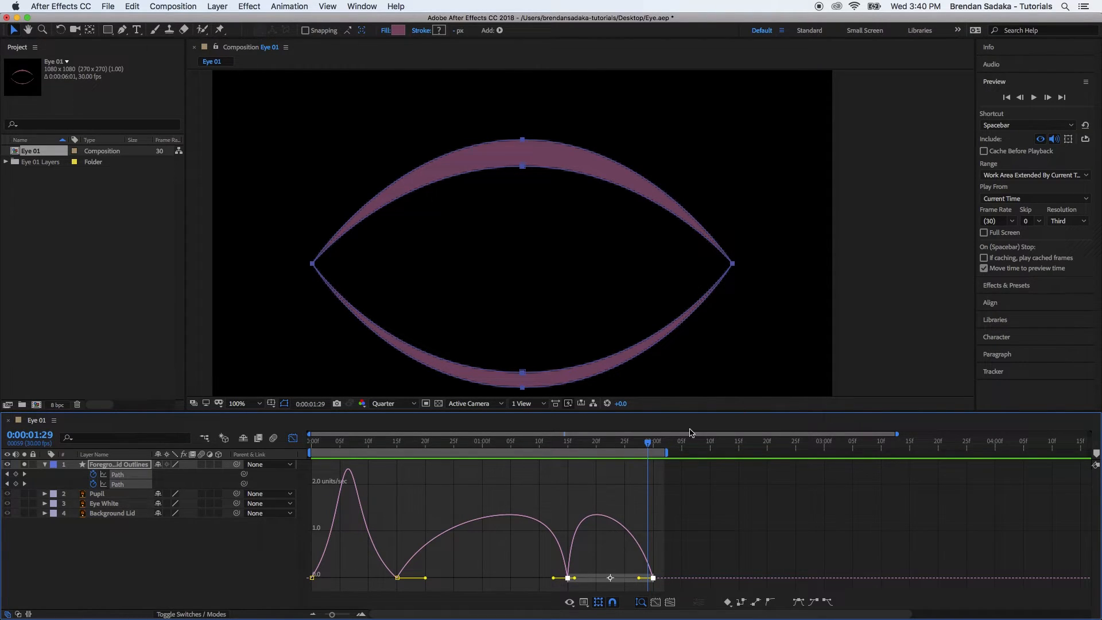
pyautogui.click(300, 440)
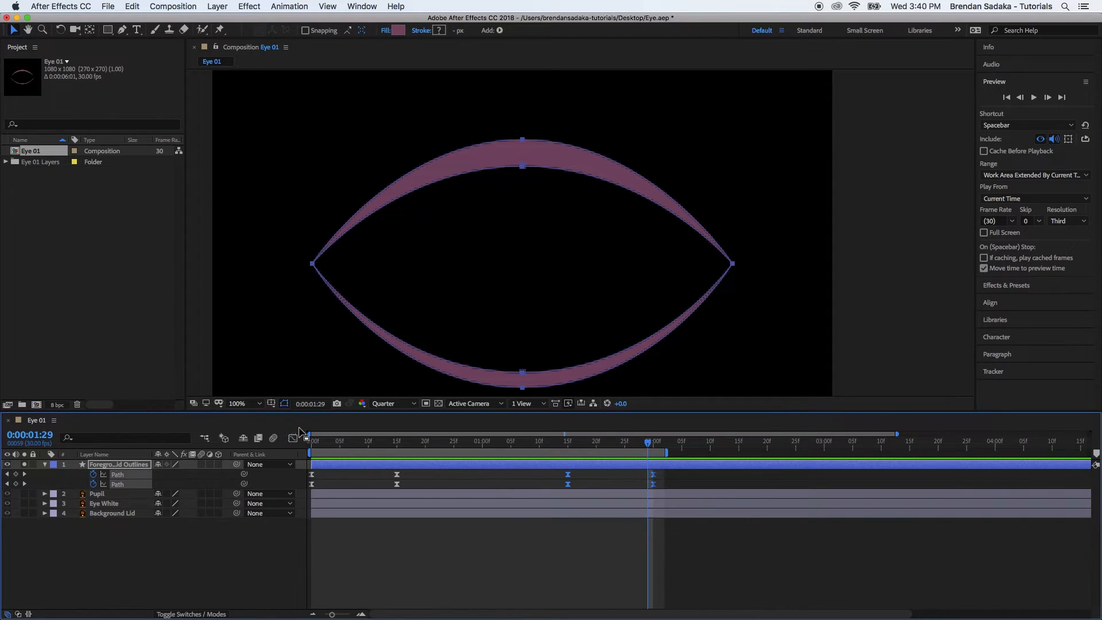
pyautogui.click(675, 541)
pyautogui.press('h')
pyautogui.press('v')
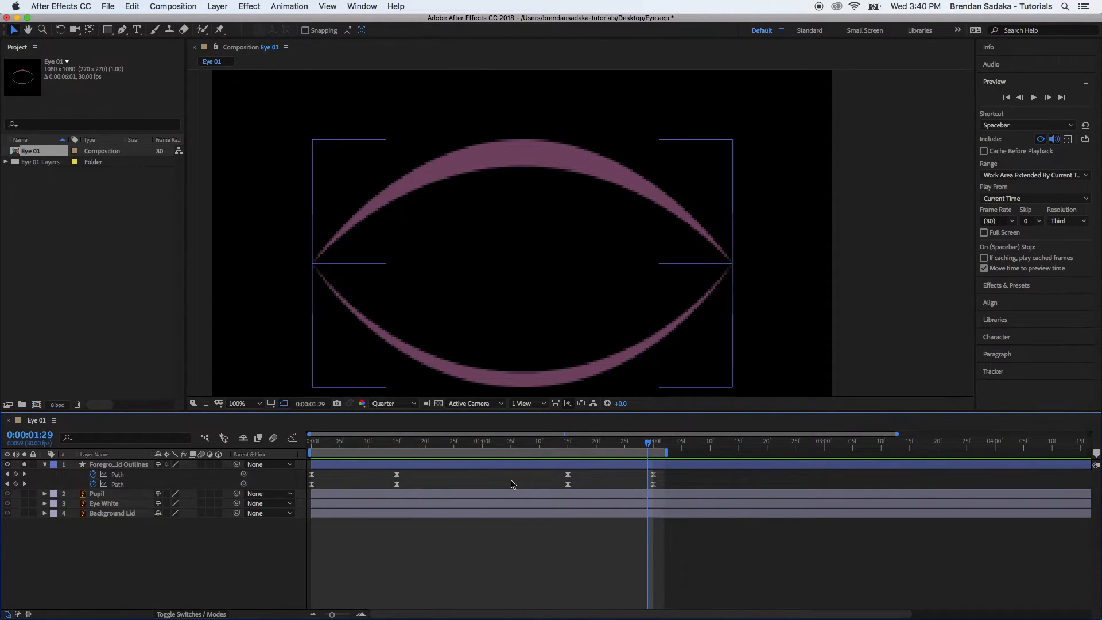
pyautogui.moveTo(326, 473); pyautogui.dragTo(301, 491)
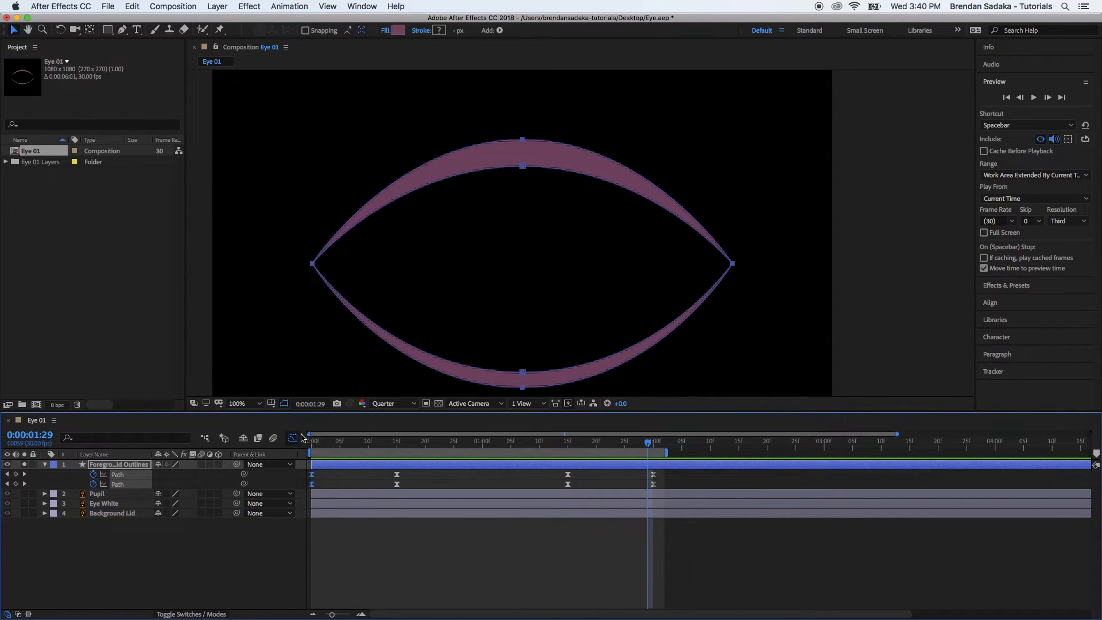
pyautogui.click(292, 438)
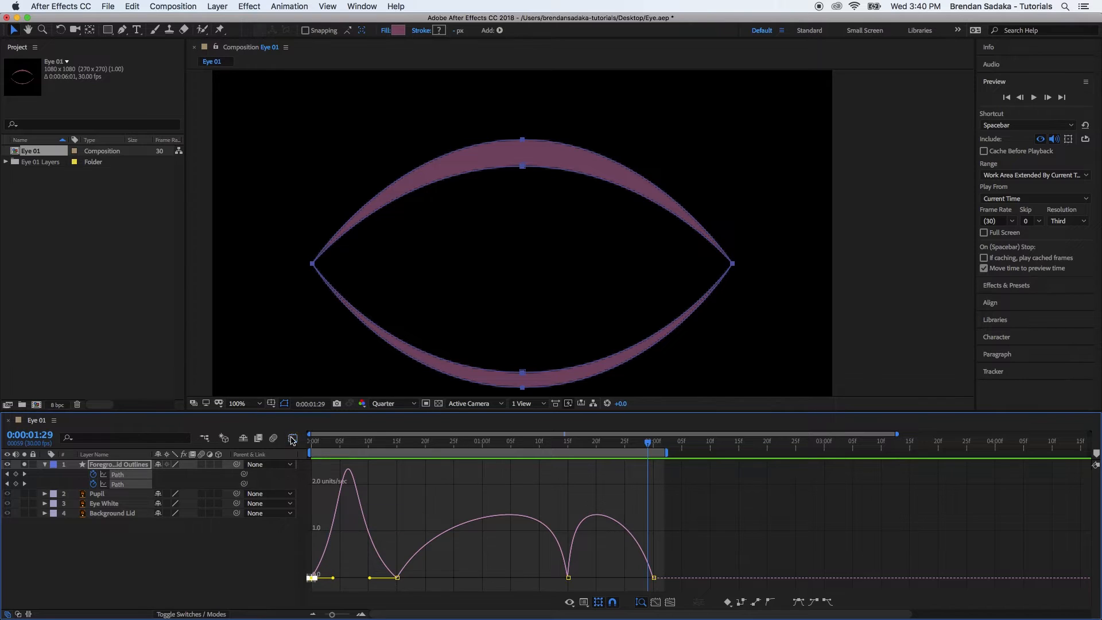
pyautogui.click(296, 435)
# Reset the path keyframes at 0:00:01:15 and 0:00:02:00 to linear and reapply Easy Ease to them.
pyautogui.moveTo(669, 495); pyautogui.dragTo(544, 472)
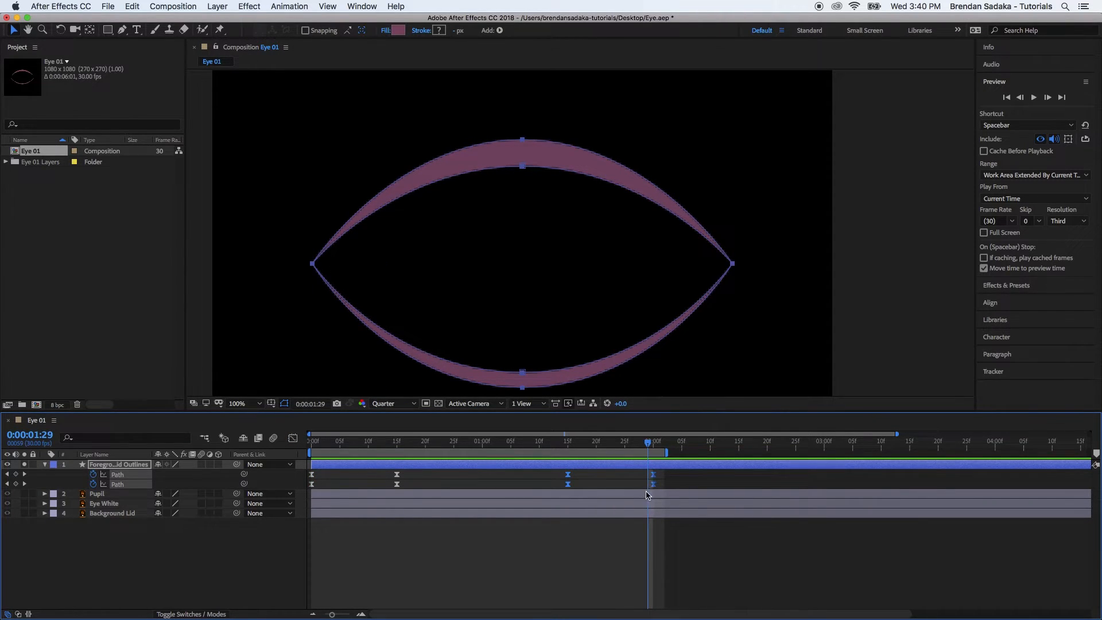
pyautogui.keyDown('super'); pyautogui.click(653, 485); pyautogui.keyUp('super')
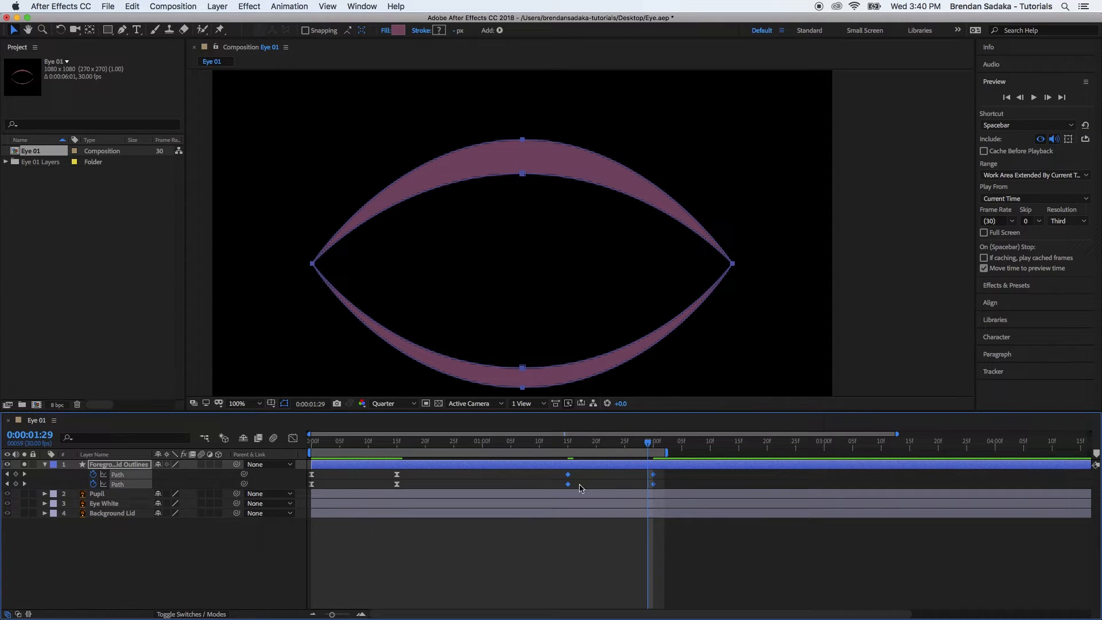
pyautogui.click(670, 482)
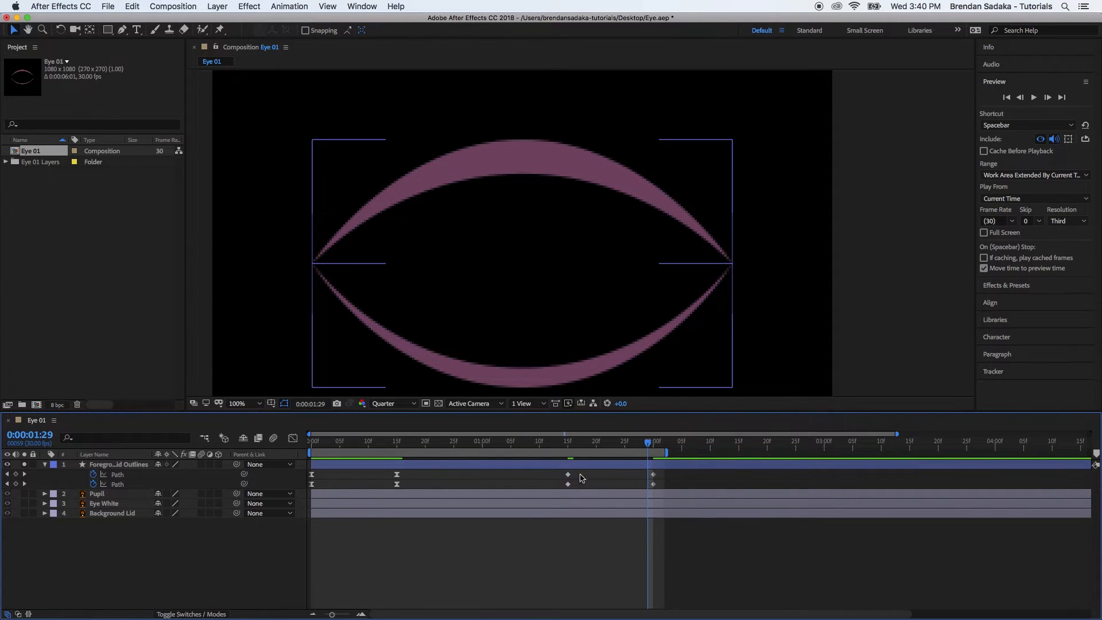
pyautogui.moveTo(671, 471); pyautogui.dragTo(562, 495)
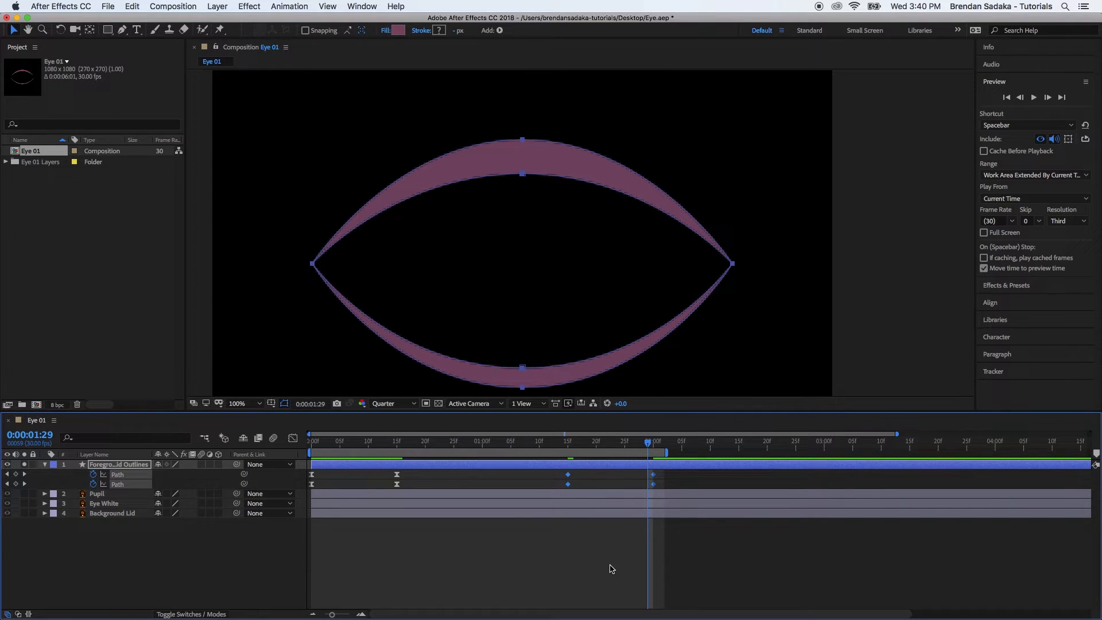
pyautogui.press('F9')
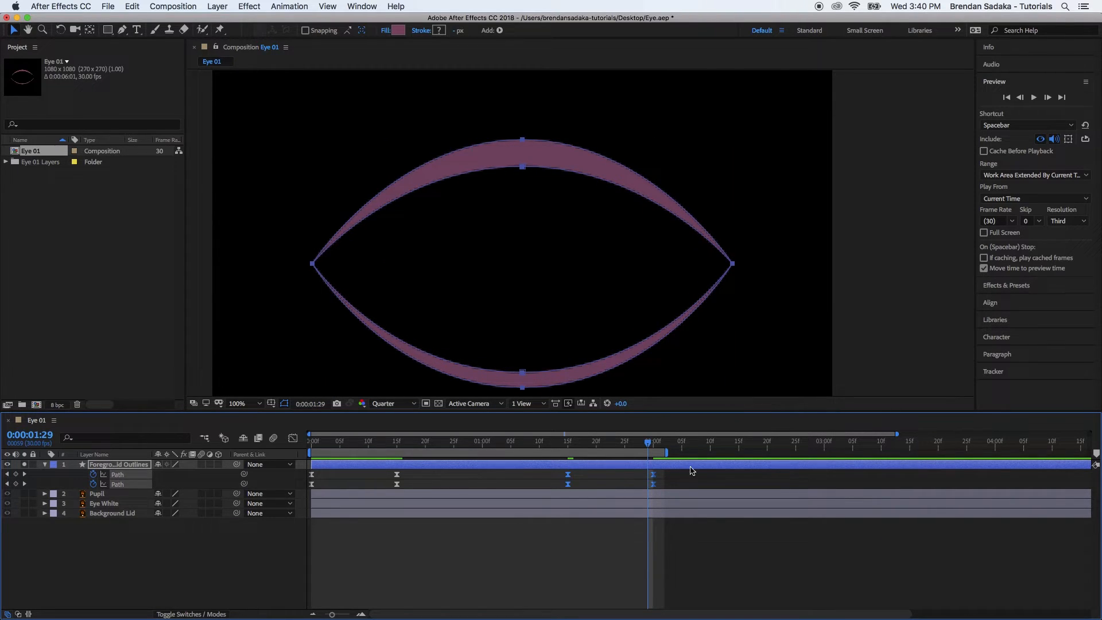
# Lengthen the easing between 0:00:01:15 and 0:00:02:00 in the speed graph into a steeper peak and preview the blink.
pyautogui.click(293, 438)
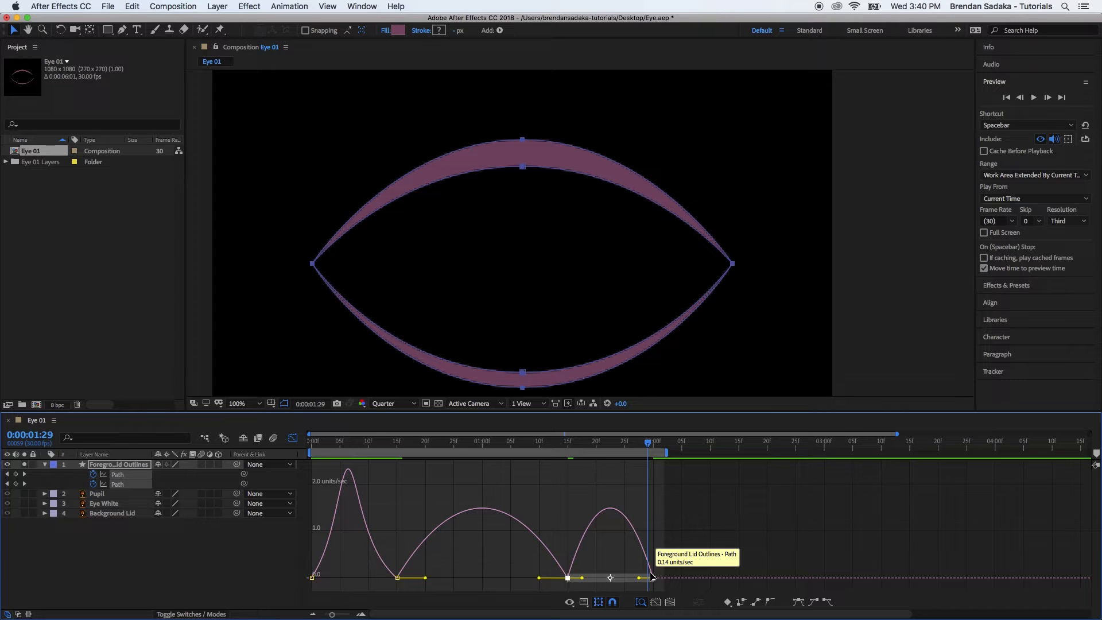
pyautogui.click(674, 540)
pyautogui.moveTo(588, 568); pyautogui.dragTo(556, 587)
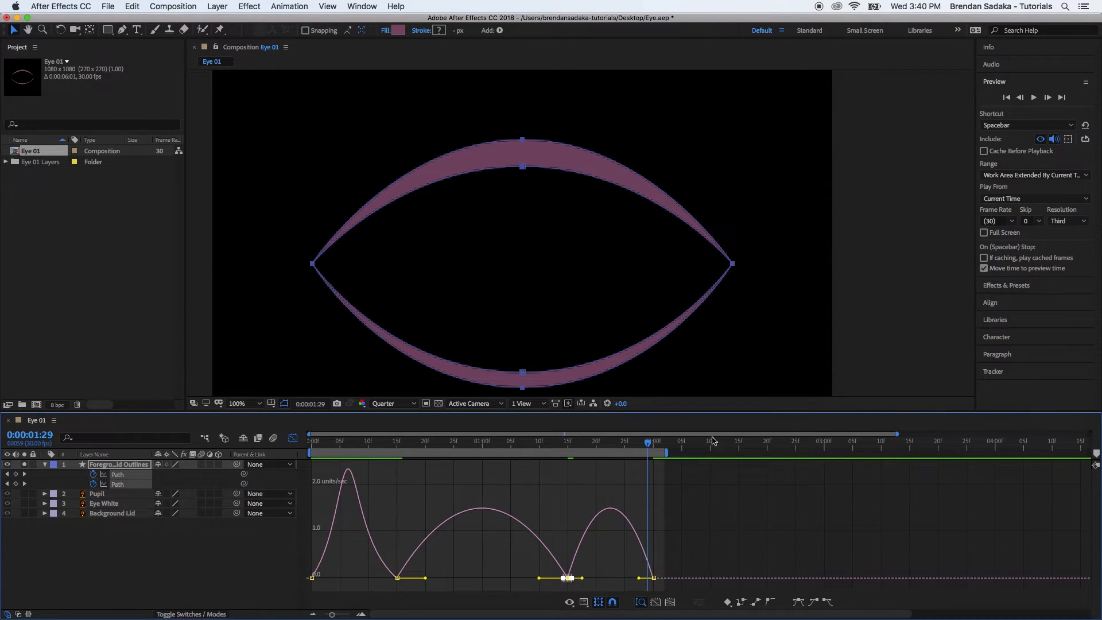
pyautogui.moveTo(582, 578); pyautogui.dragTo(591, 579)
pyautogui.moveTo(666, 558); pyautogui.dragTo(629, 578)
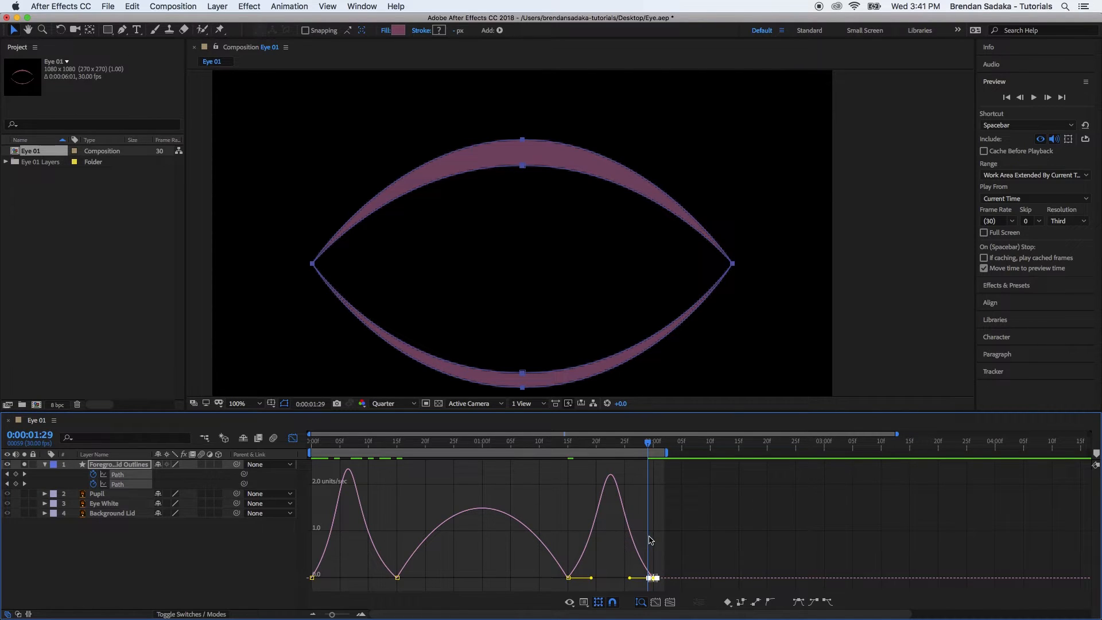
pyautogui.click(293, 437)
pyautogui.press('space')
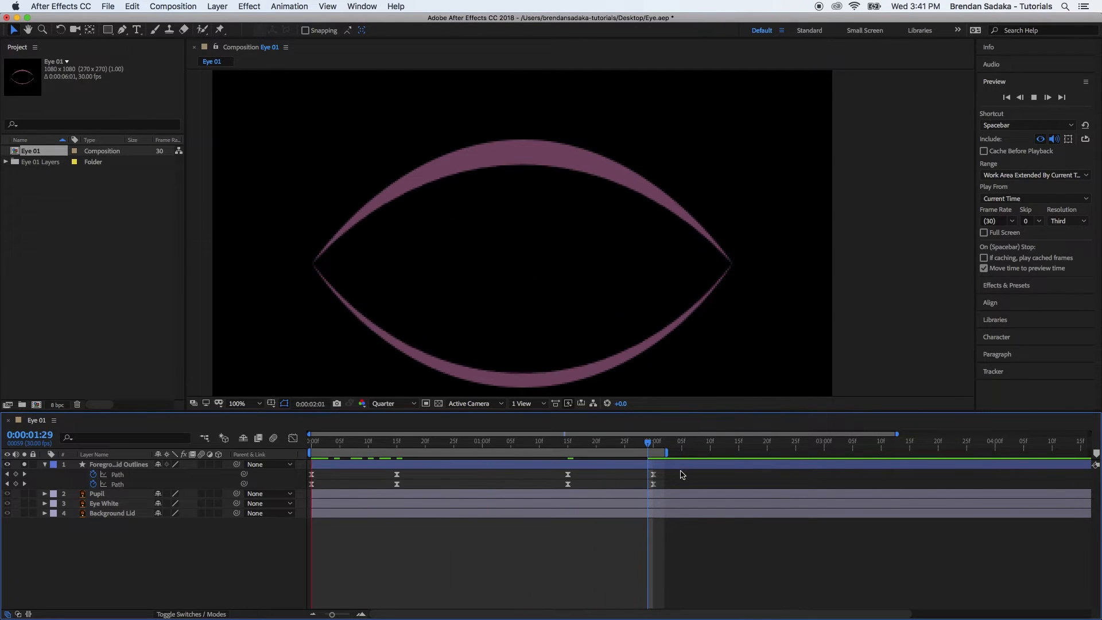
pyautogui.press('space')
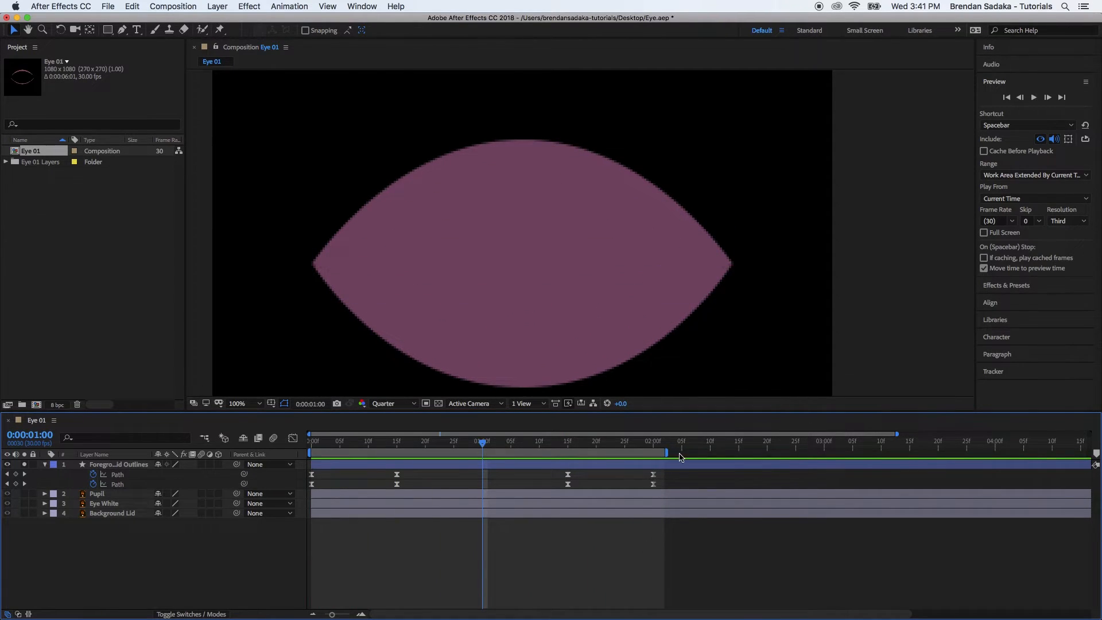
# Duplicate the Foreground Lid Outlines layer at 0:00:00:00 and collapse the original layer's keyframed properties.
pyautogui.moveTo(487, 445); pyautogui.dragTo(311, 442)
pyautogui.click(476, 464)
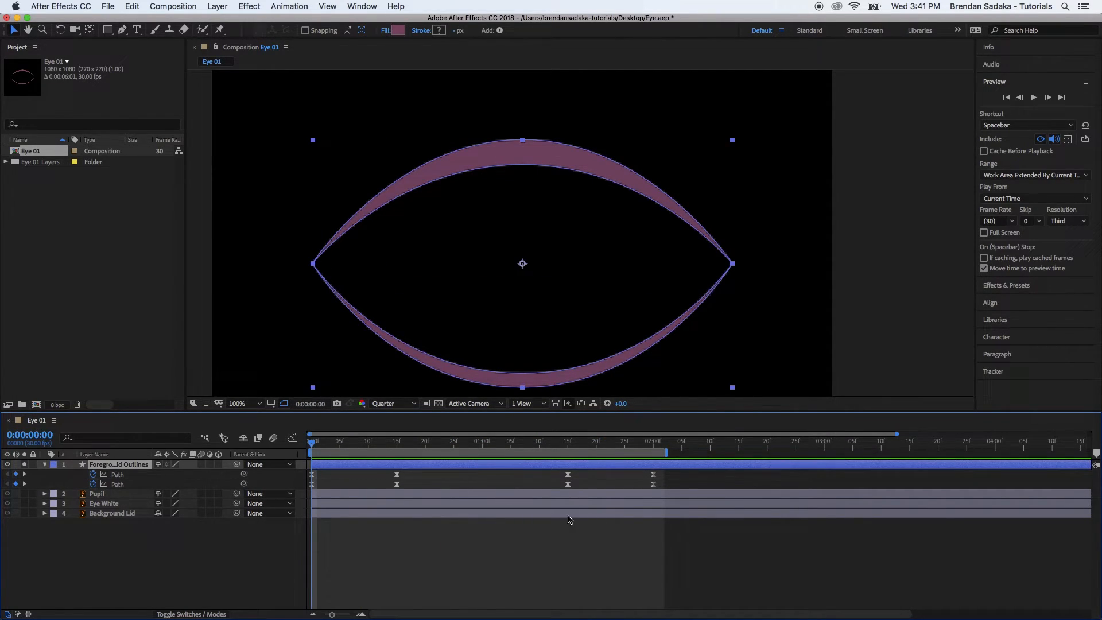
pyautogui.press('super+d')
pyautogui.click(536, 536)
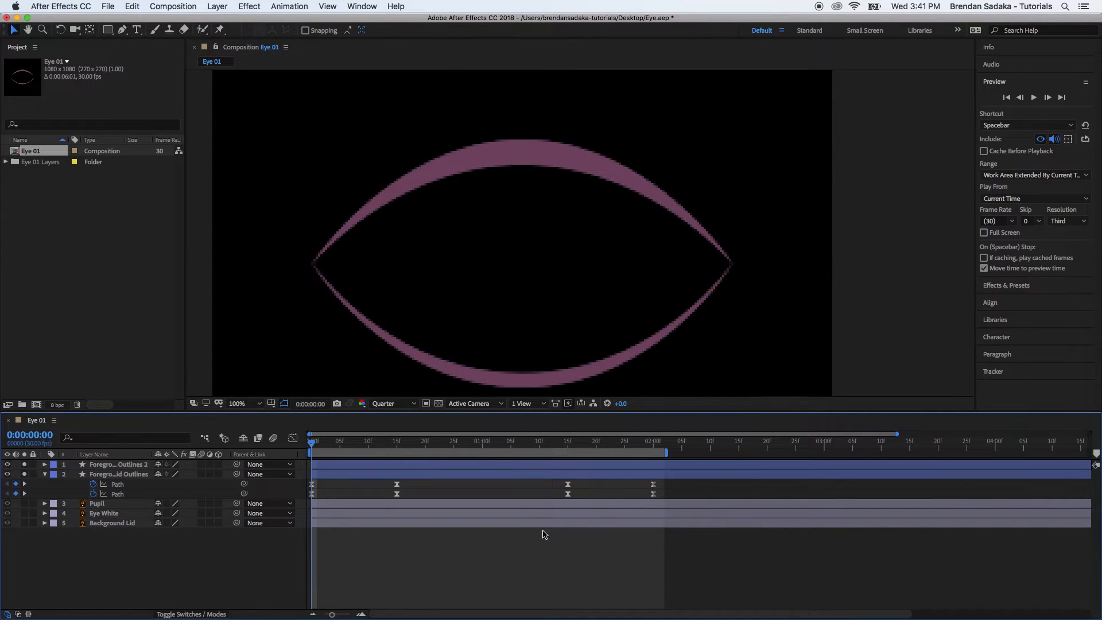
pyautogui.click(138, 474)
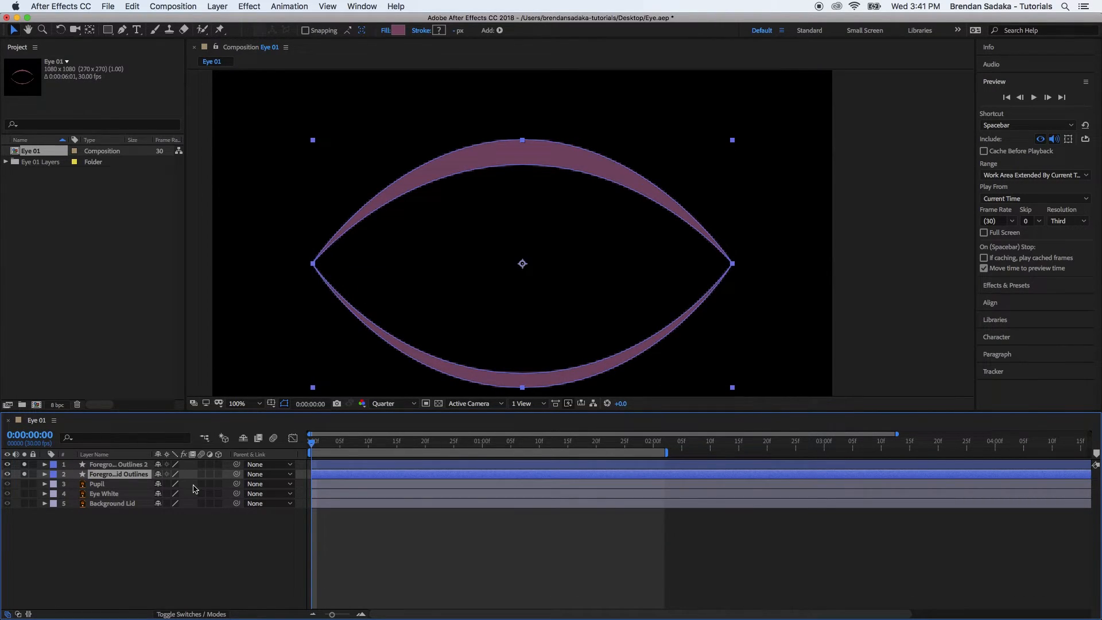
# Go to 0:00:00:15 and expand the duplicated outlines layer to show its Top Lid and Bottom Lid path contents.
pyautogui.moveTo(325, 445); pyautogui.dragTo(364, 444)
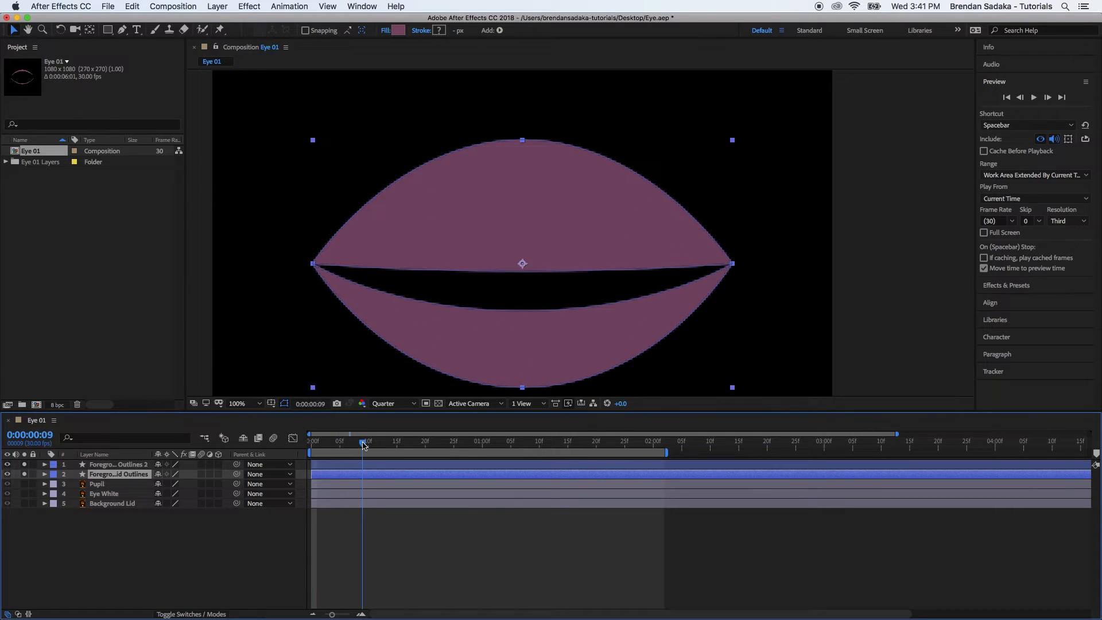
pyautogui.click(409, 465)
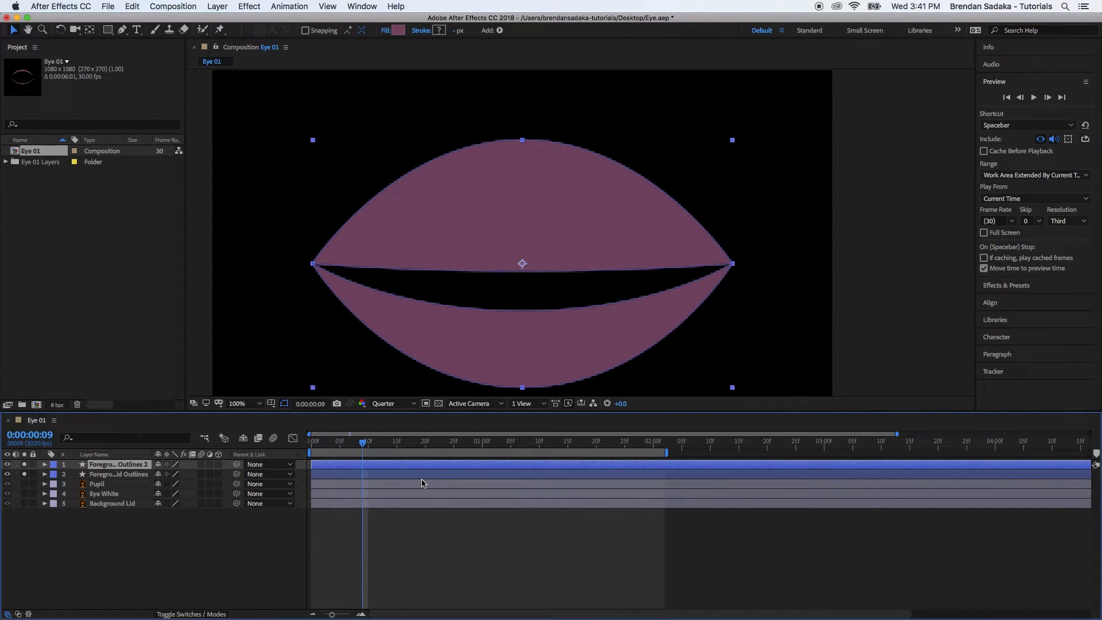
pyautogui.press('u')
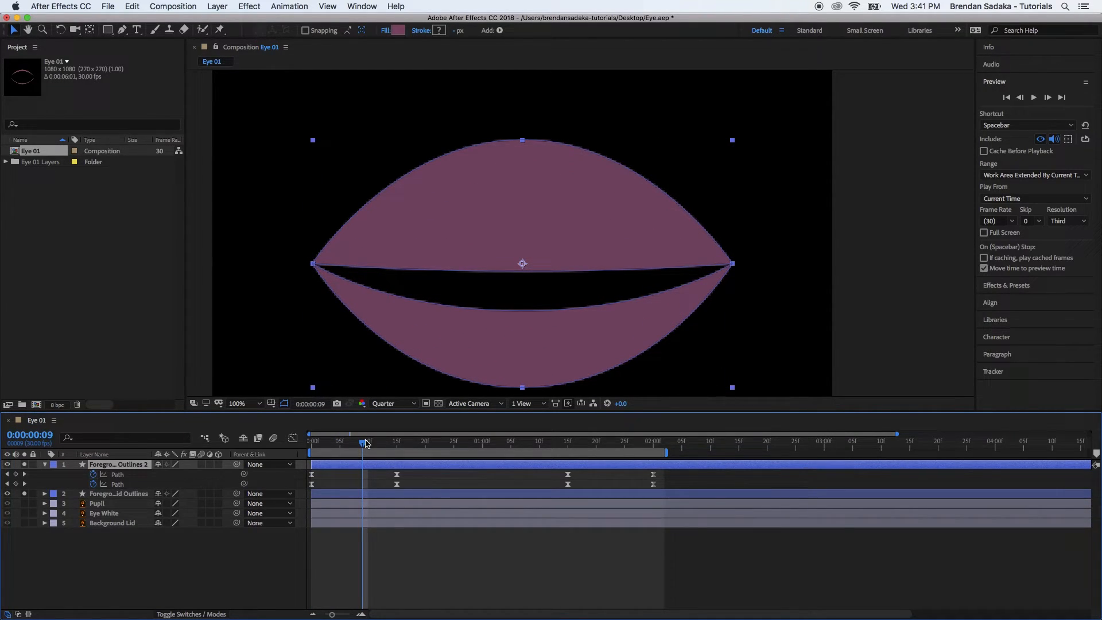
pyautogui.moveTo(372, 448); pyautogui.dragTo(396, 450)
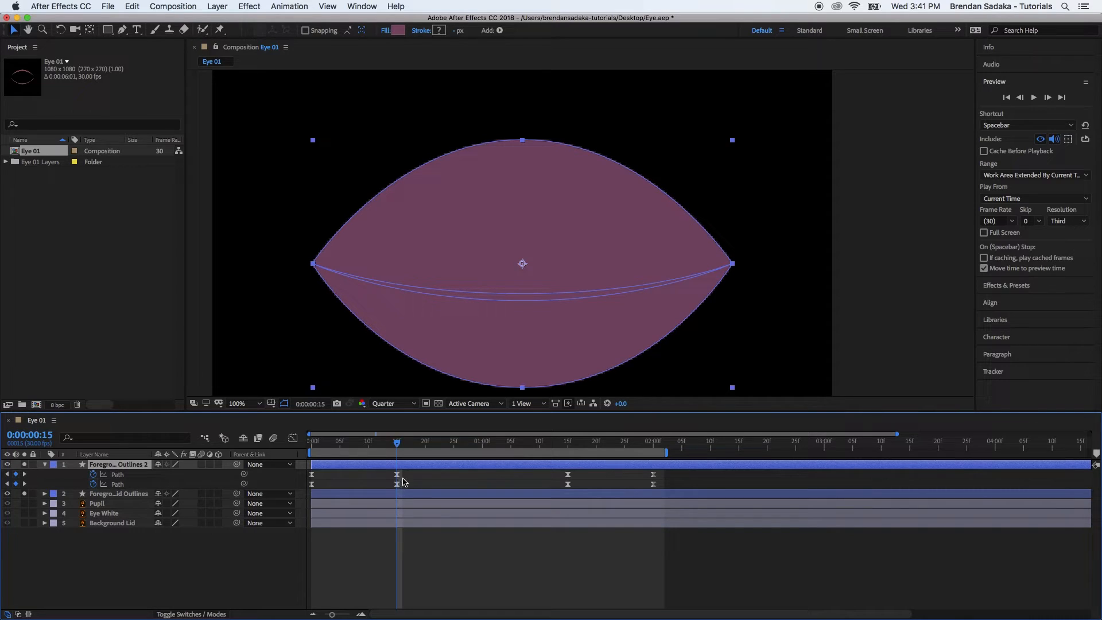
pyautogui.click(138, 476)
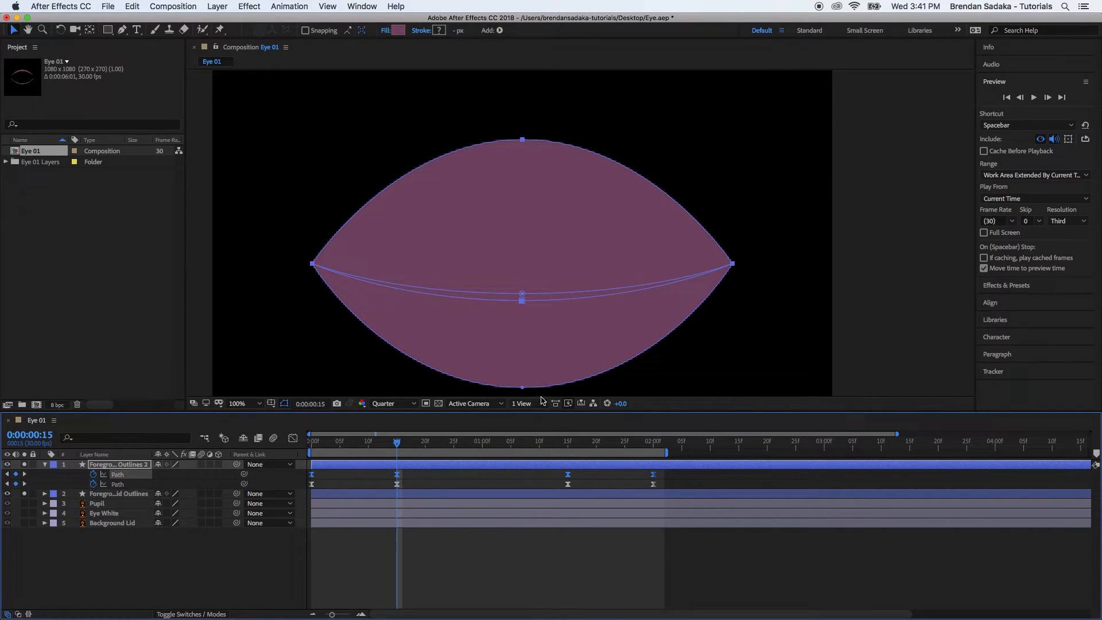
pyautogui.click(92, 467)
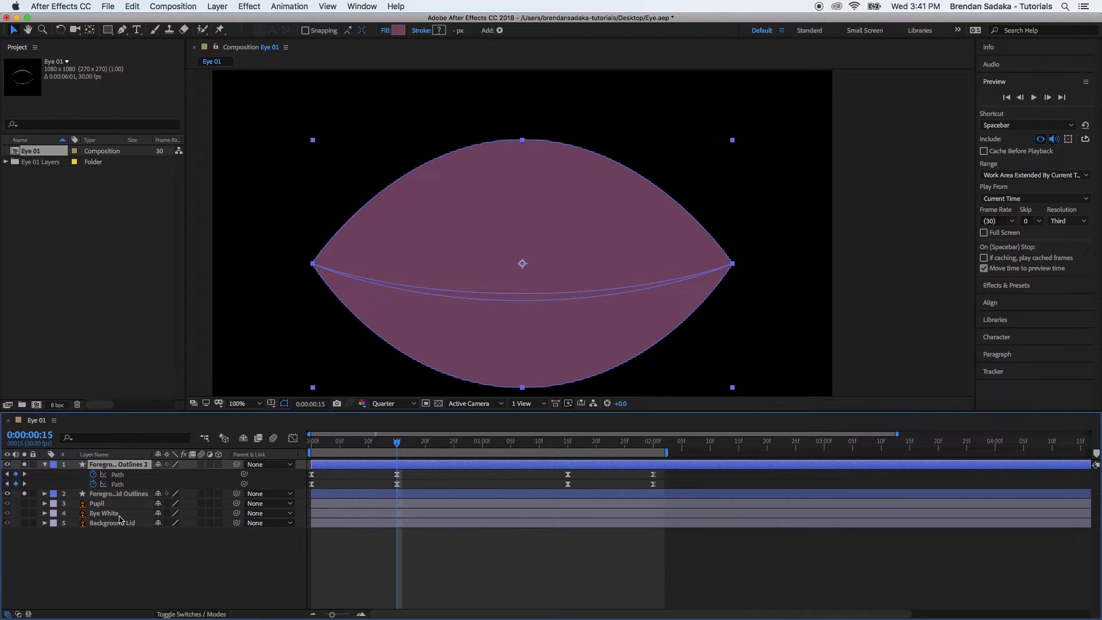
pyautogui.click(45, 465)
pyautogui.click(46, 466)
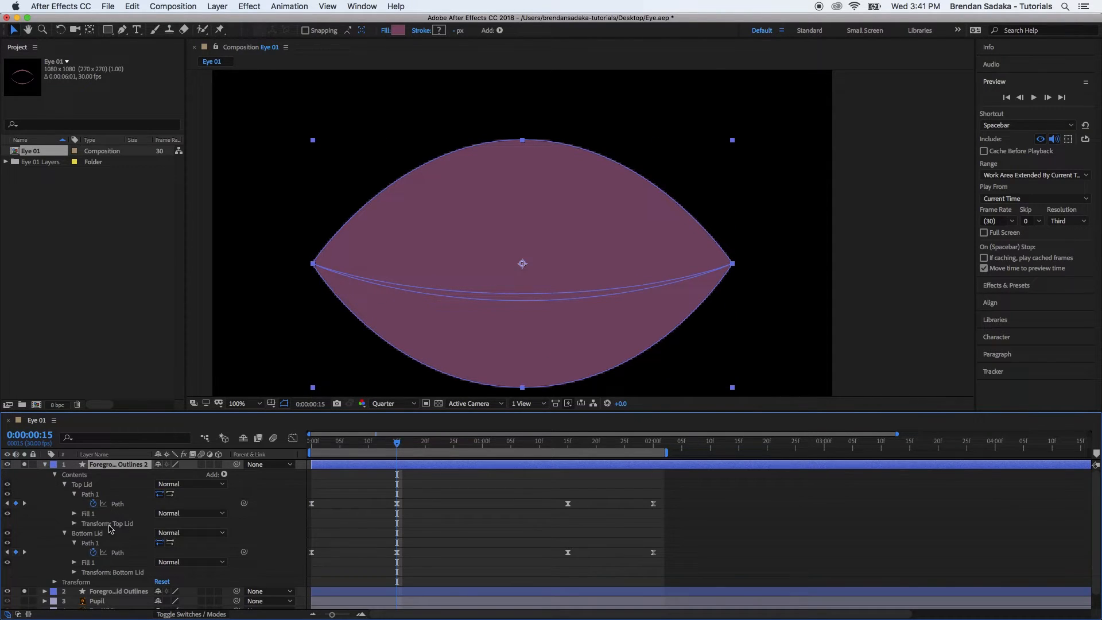
# In the duplicate at 0:00:00:15, raise the Top Lid's lower middle point and lower the Bottom Lid's upper middle point.
pyautogui.click(119, 496)
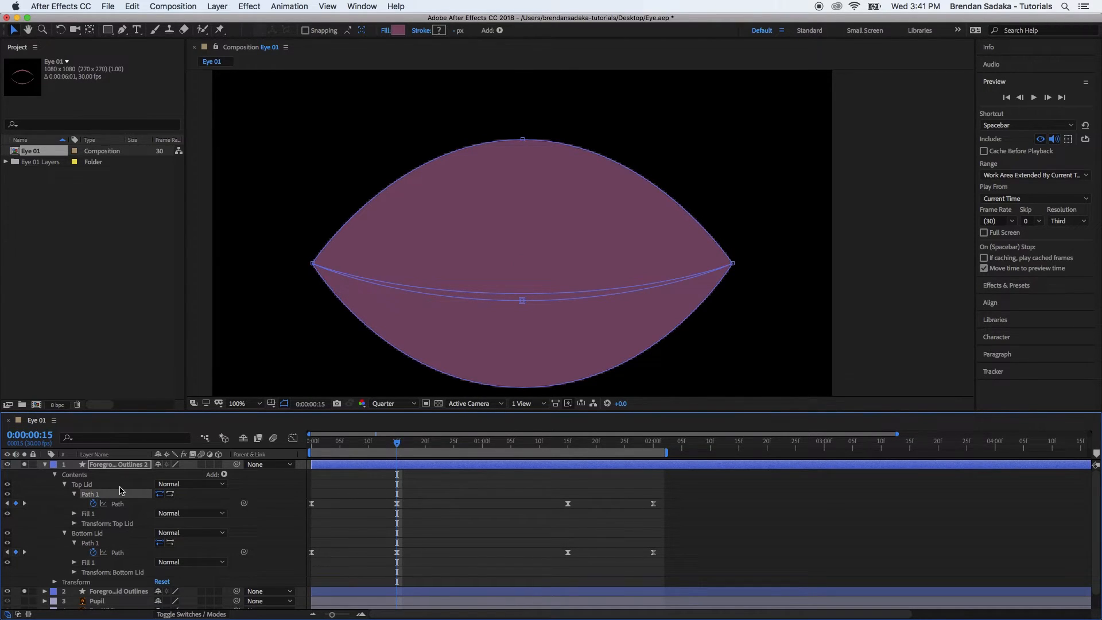
pyautogui.click(522, 300)
pyautogui.moveTo(523, 300); pyautogui.dragTo(521, 271)
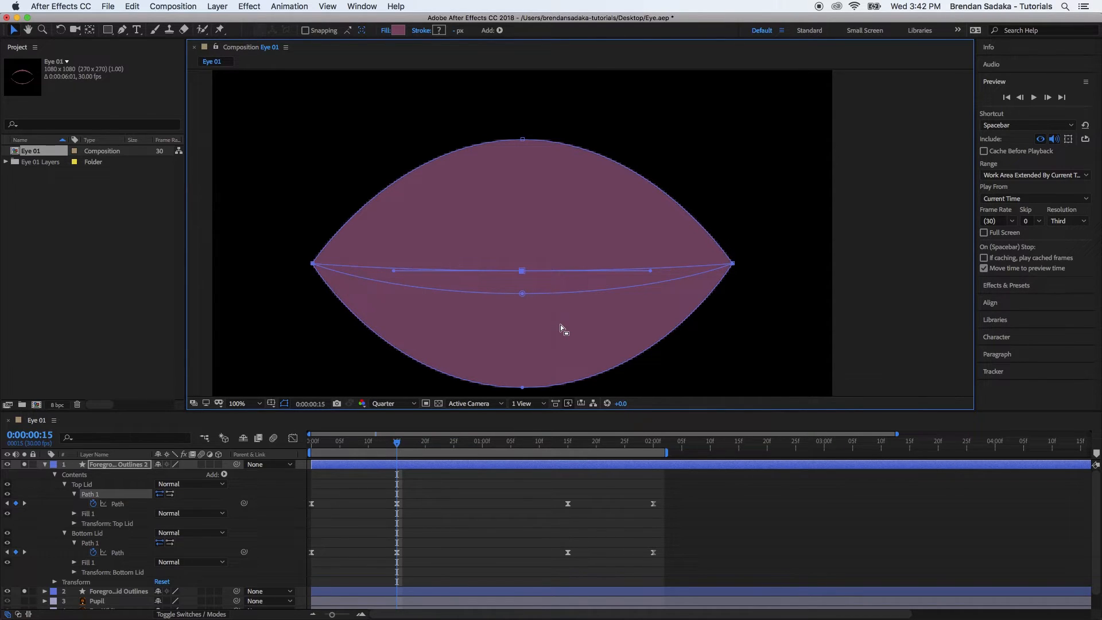
pyautogui.click(115, 543)
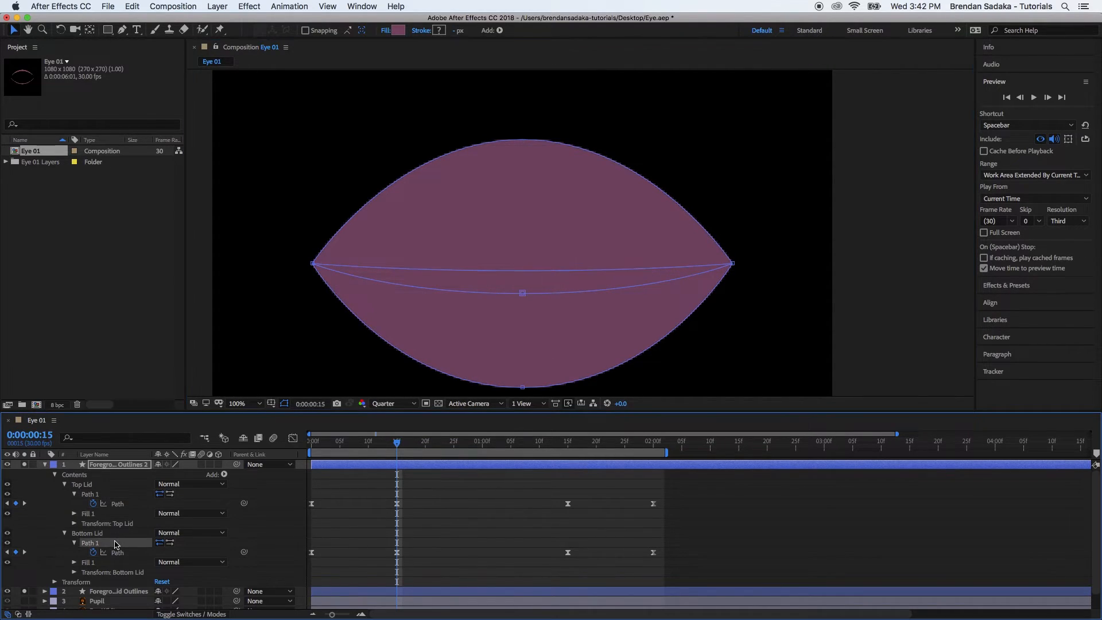
pyautogui.moveTo(522, 295); pyautogui.dragTo(522, 310)
# Copy the duplicate's Top Lid and Bottom Lid path keyframes from 0:00:00:15 to 0:00:01:15 and preview the blink.
pyautogui.moveTo(413, 492); pyautogui.dragTo(383, 554)
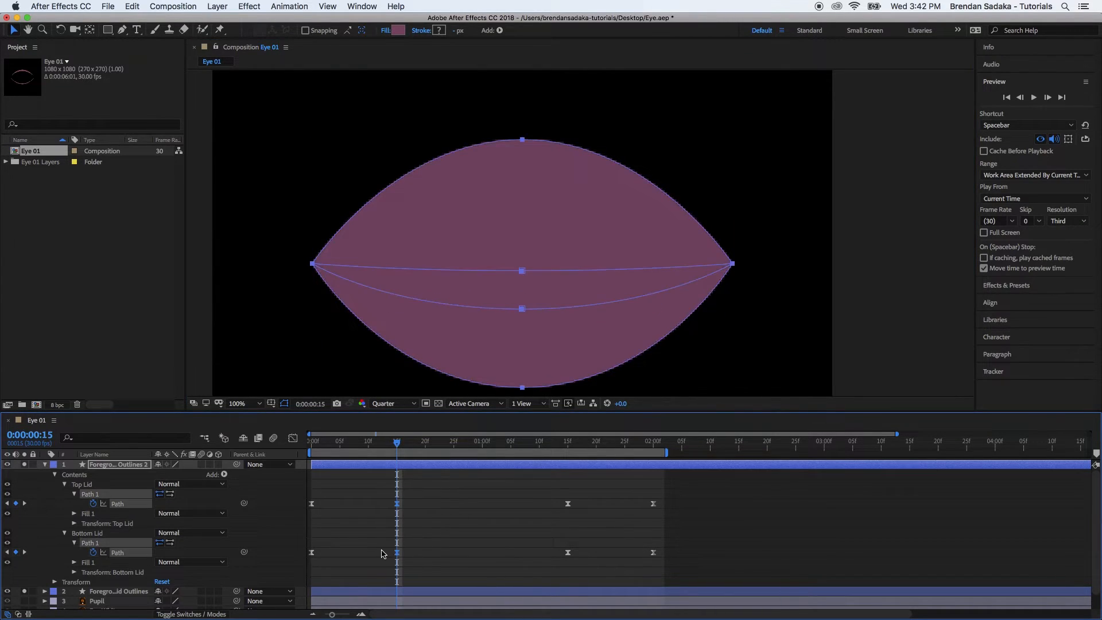
pyautogui.moveTo(499, 442); pyautogui.dragTo(568, 444)
pyautogui.press('super+v')
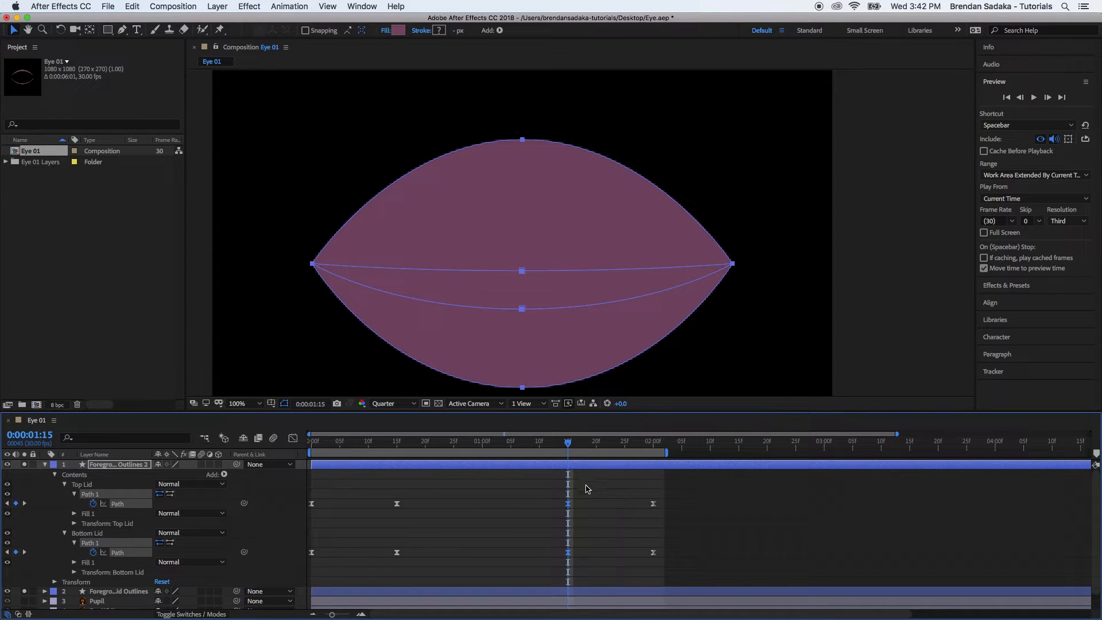
pyautogui.moveTo(568, 445); pyautogui.dragTo(312, 445)
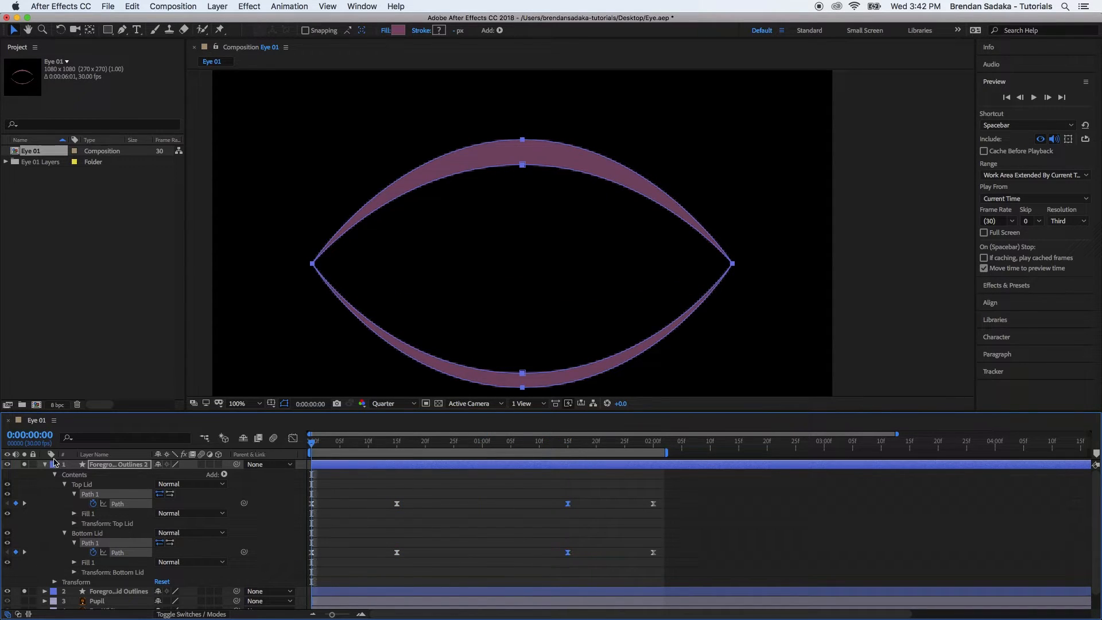
pyautogui.press('space')
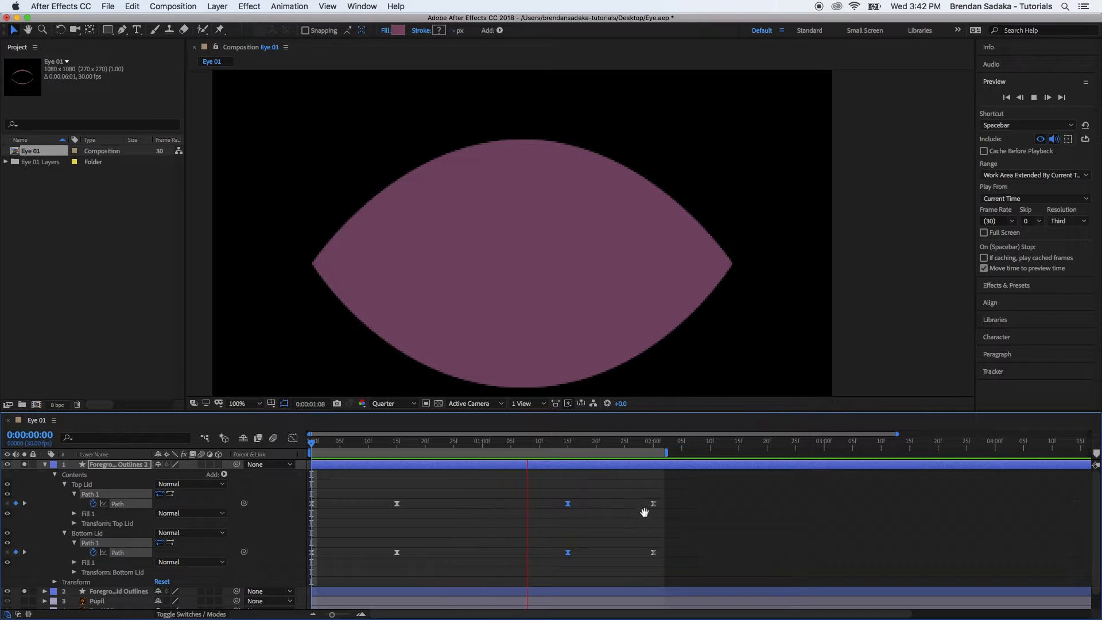
pyautogui.press('space')
pyautogui.click(577, 489)
pyautogui.moveTo(528, 445); pyautogui.dragTo(442, 450)
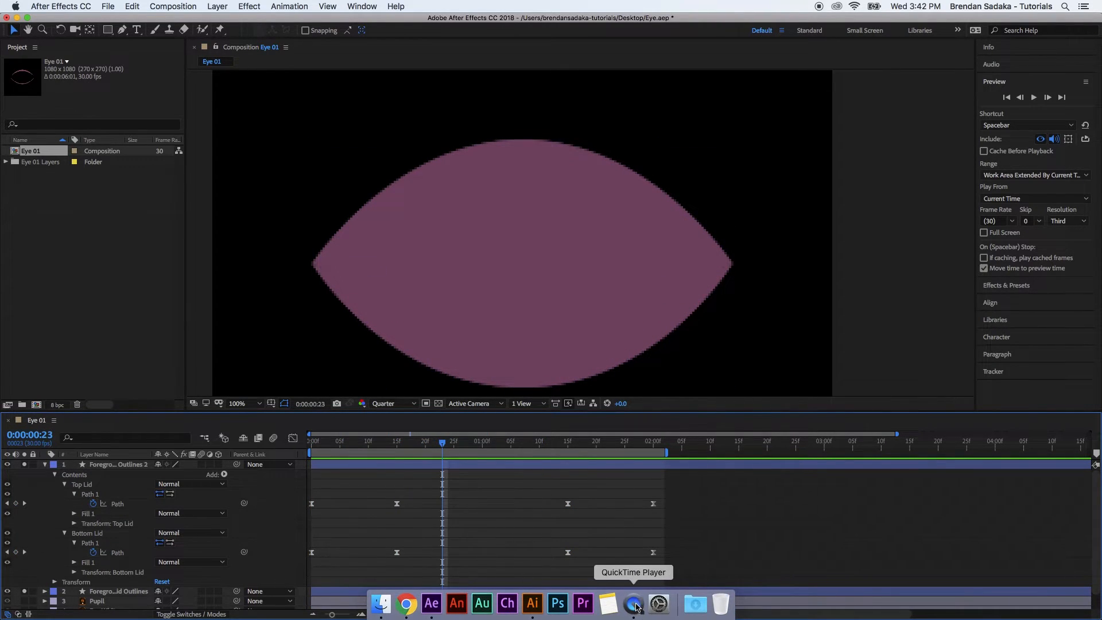
# Check the TrippyEye.mp4 reference in QuickTime Player, and darken the fill of both lids in the duplicated outlines layer by lowering its brightness.
pyautogui.click(635, 603)
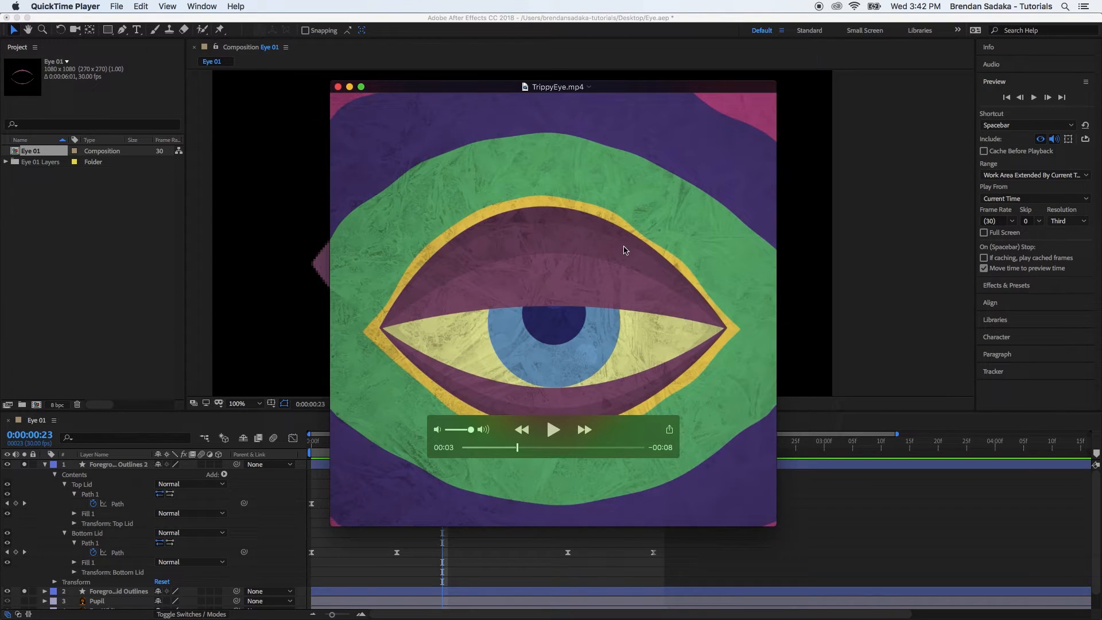
pyautogui.click(866, 343)
pyautogui.click(459, 463)
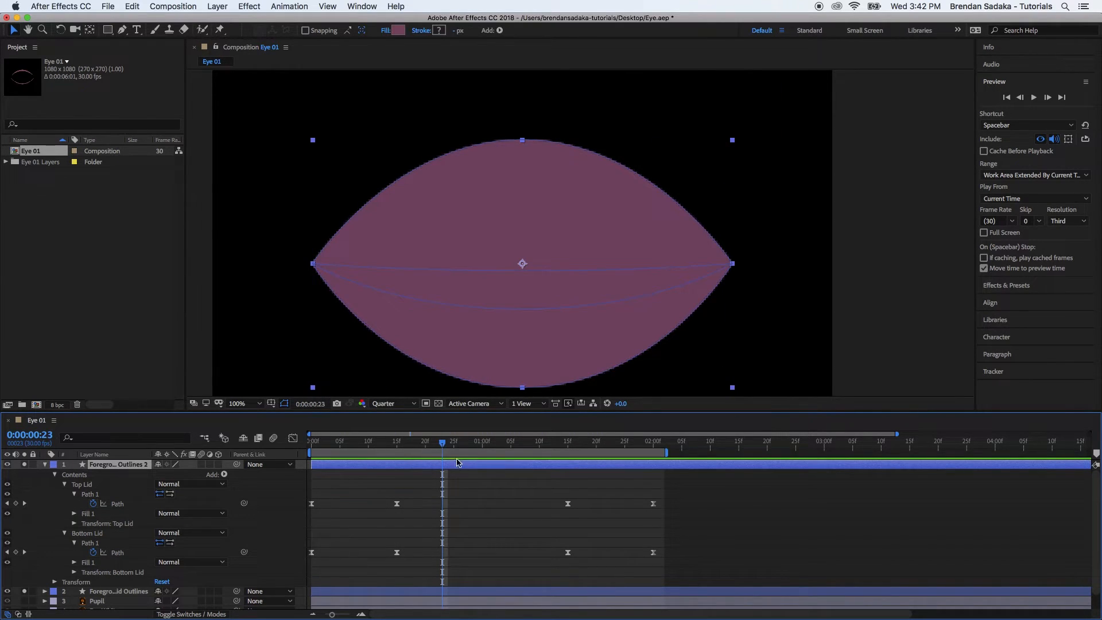
pyautogui.moveTo(449, 449); pyautogui.dragTo(482, 449)
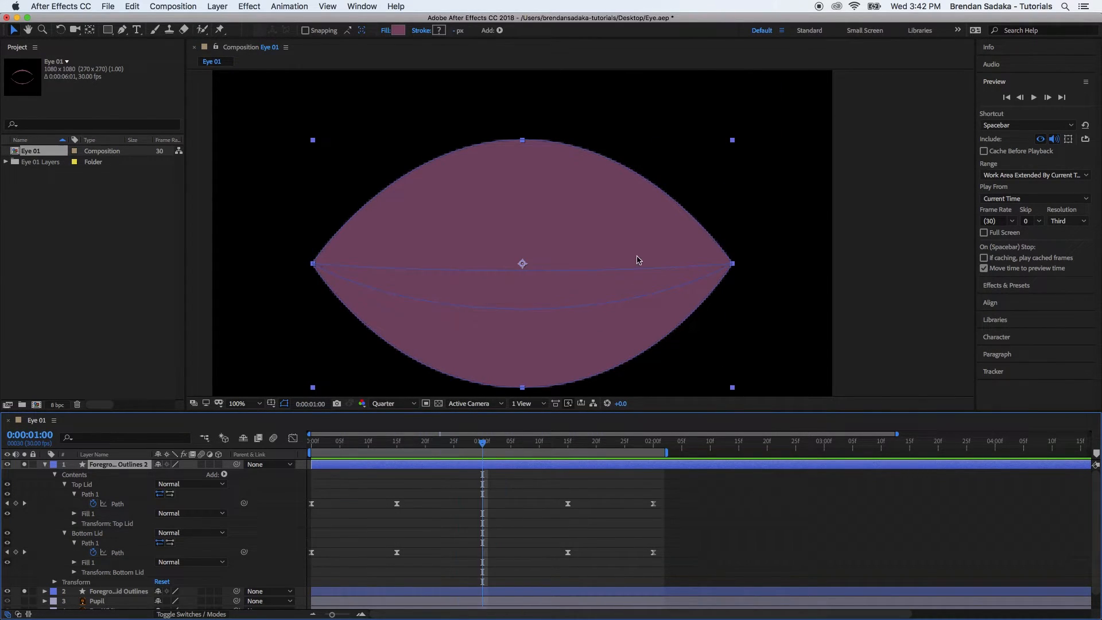
pyautogui.click(401, 33)
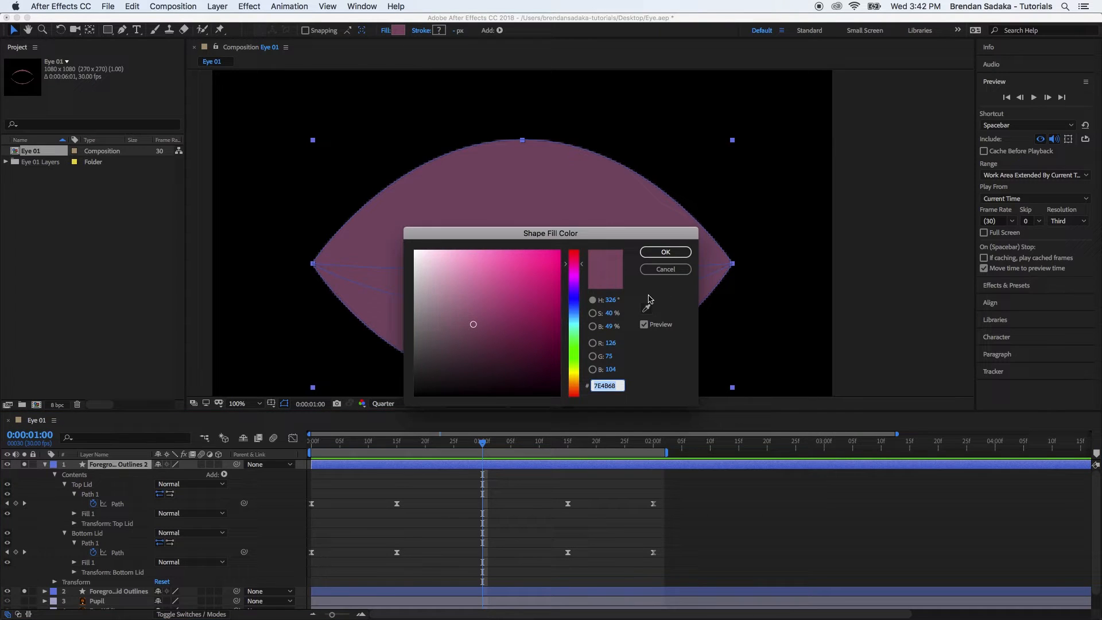
pyautogui.click(666, 270)
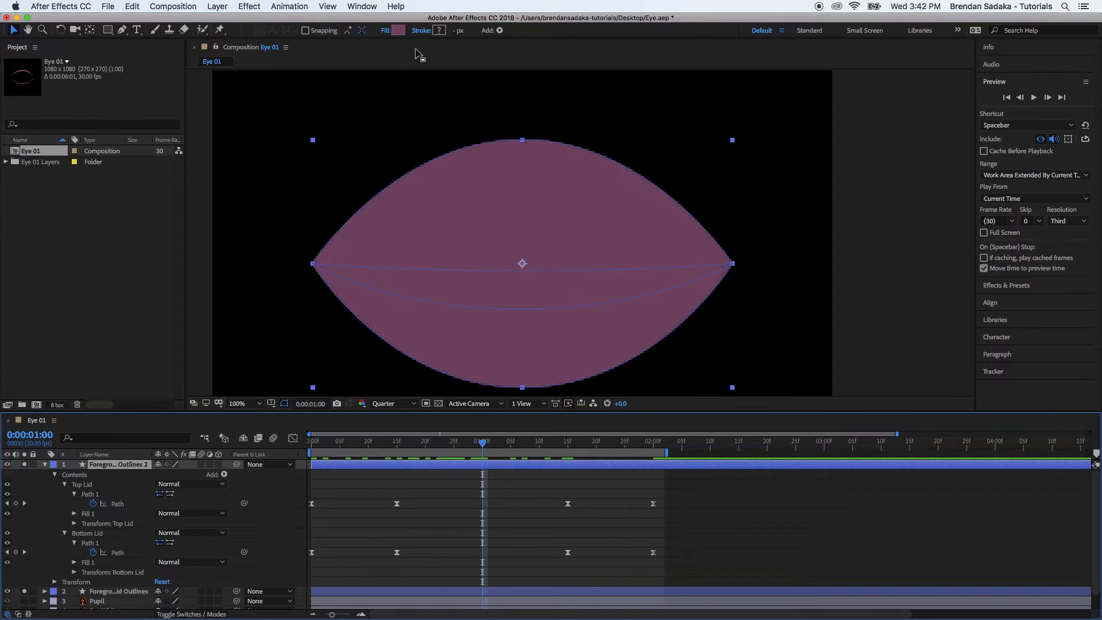
pyautogui.click(399, 31)
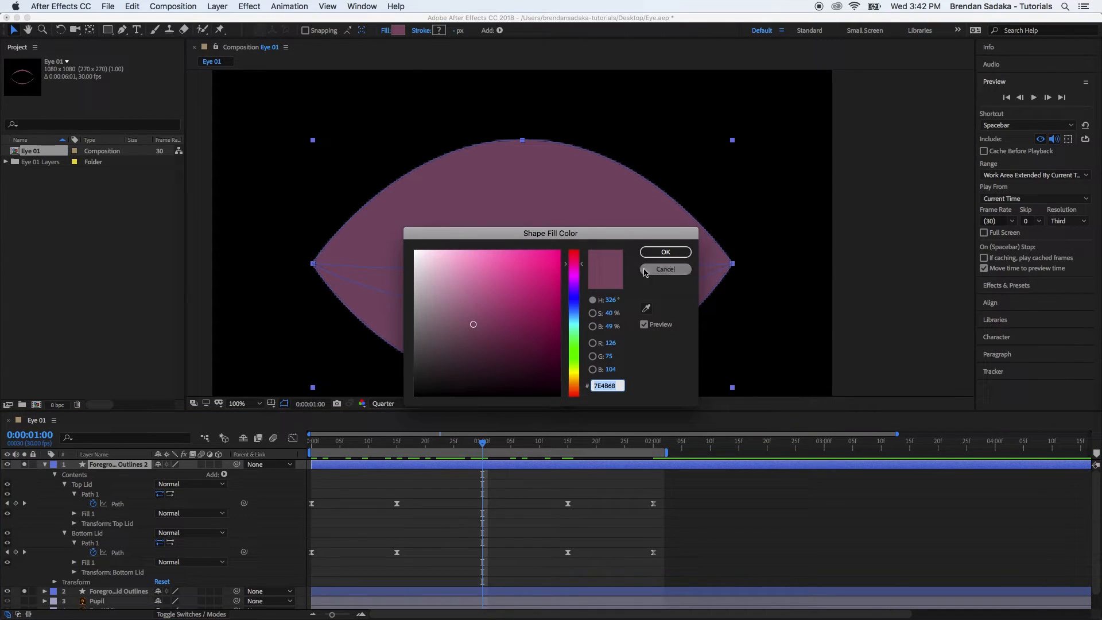
pyautogui.click(593, 327)
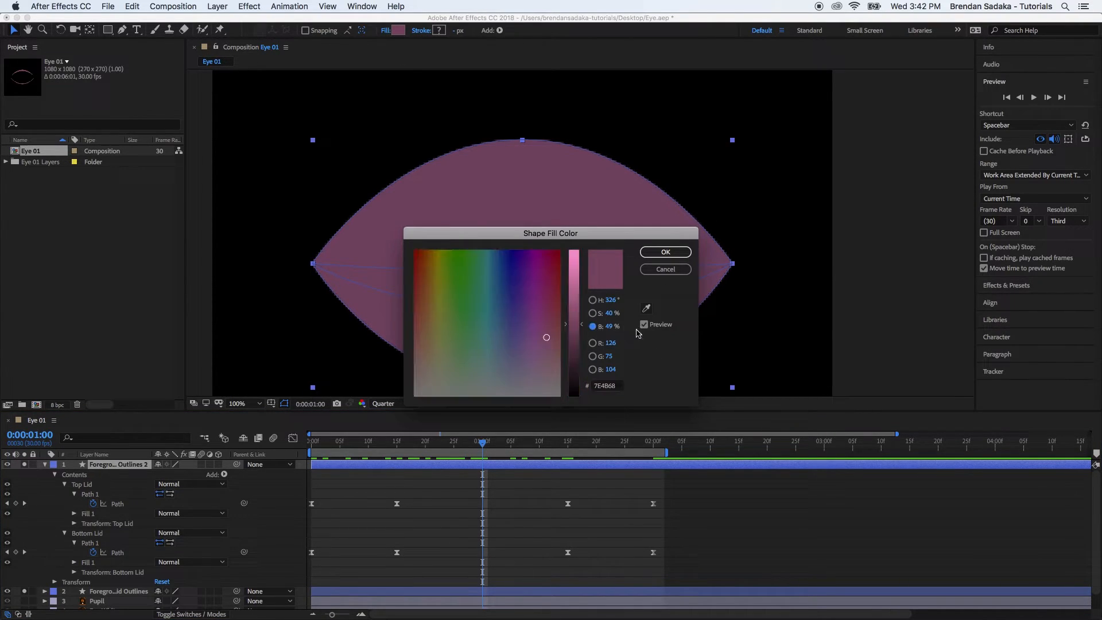
pyautogui.click(666, 252)
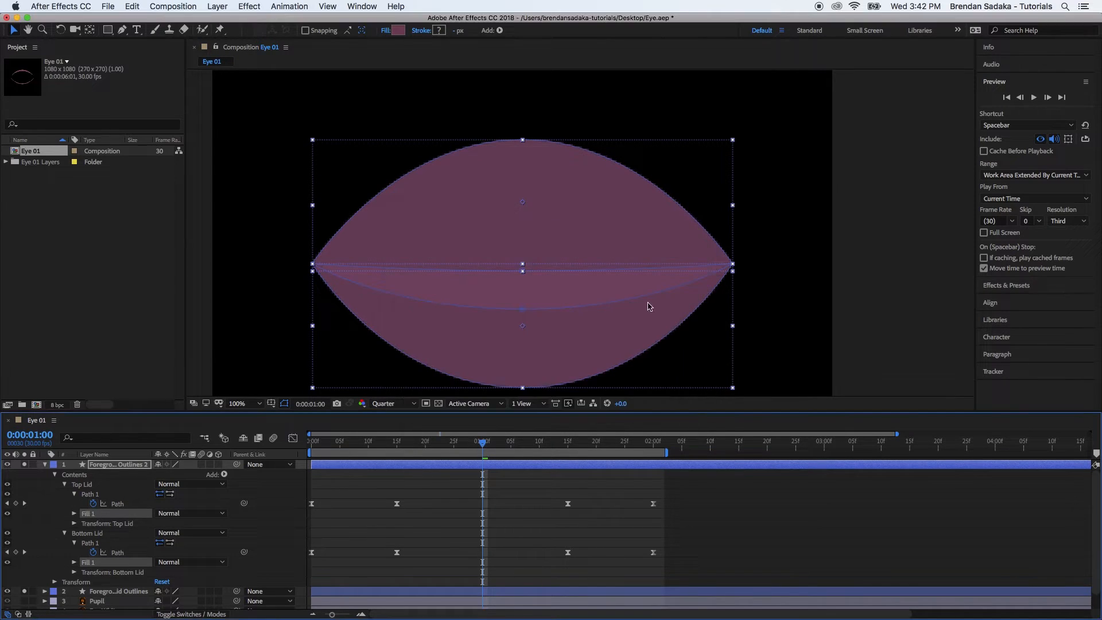
pyautogui.click(598, 487)
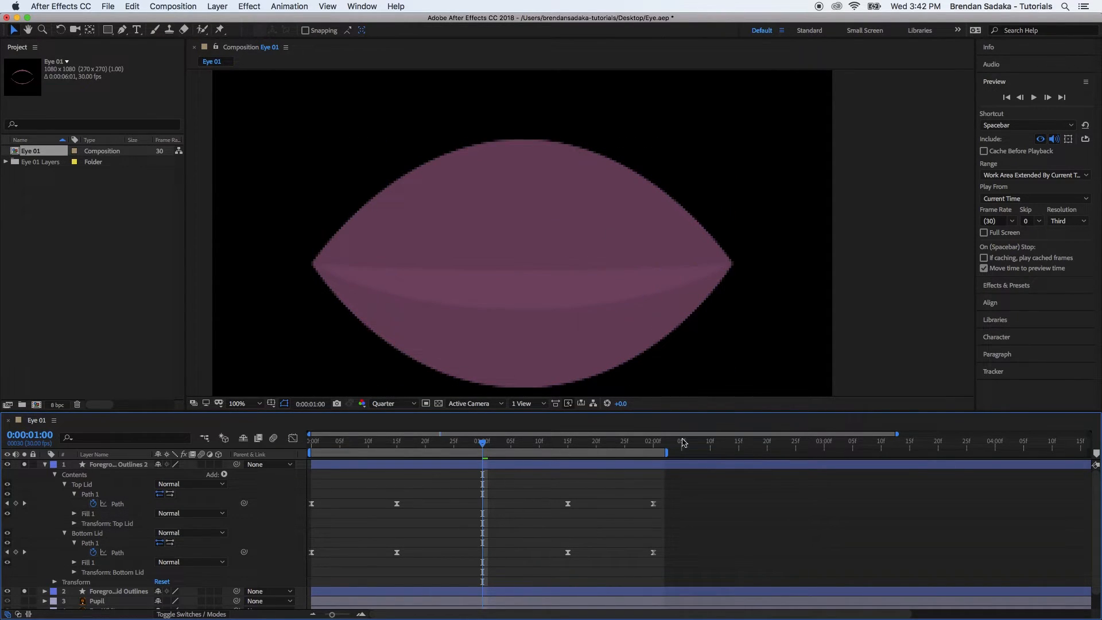
# Preview the blink from 0:00:00:00 and compare it with the closed-eye frame of TrippyEye.mp4 in QuickTime Player.
pyautogui.moveTo(469, 448); pyautogui.dragTo(312, 449)
pyautogui.press('space')
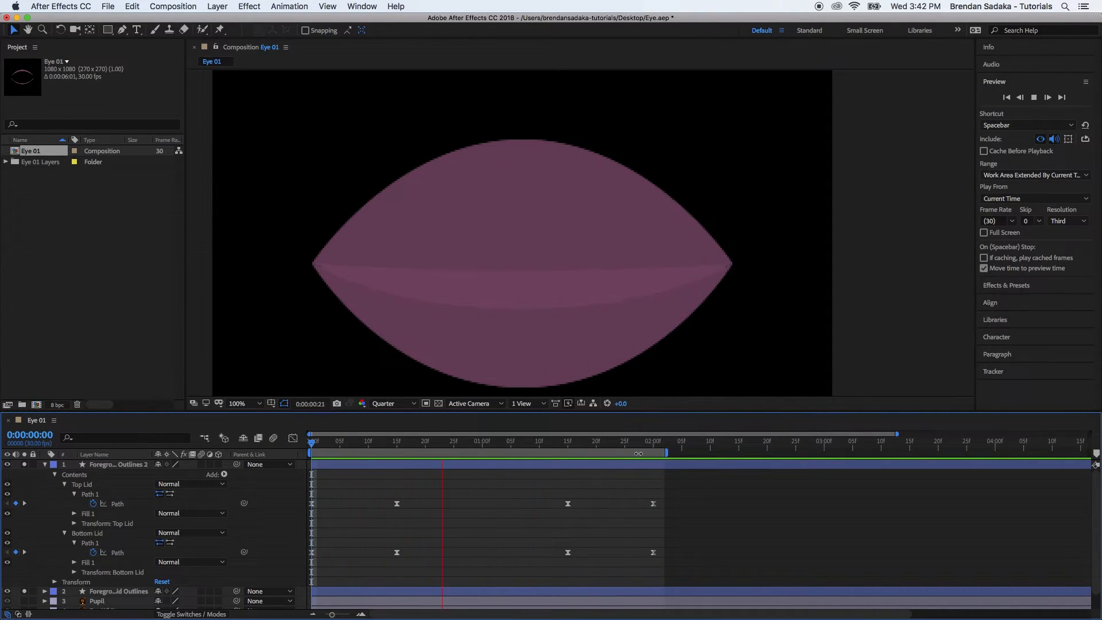
pyautogui.press('space')
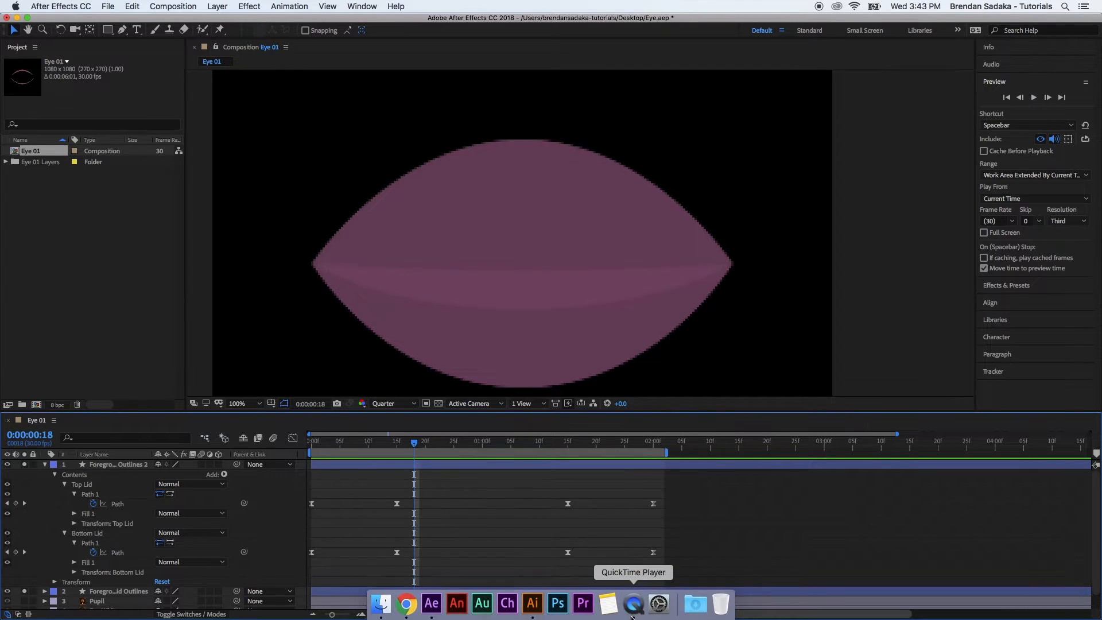
pyautogui.click(634, 598)
pyautogui.moveTo(514, 448); pyautogui.dragTo(526, 448)
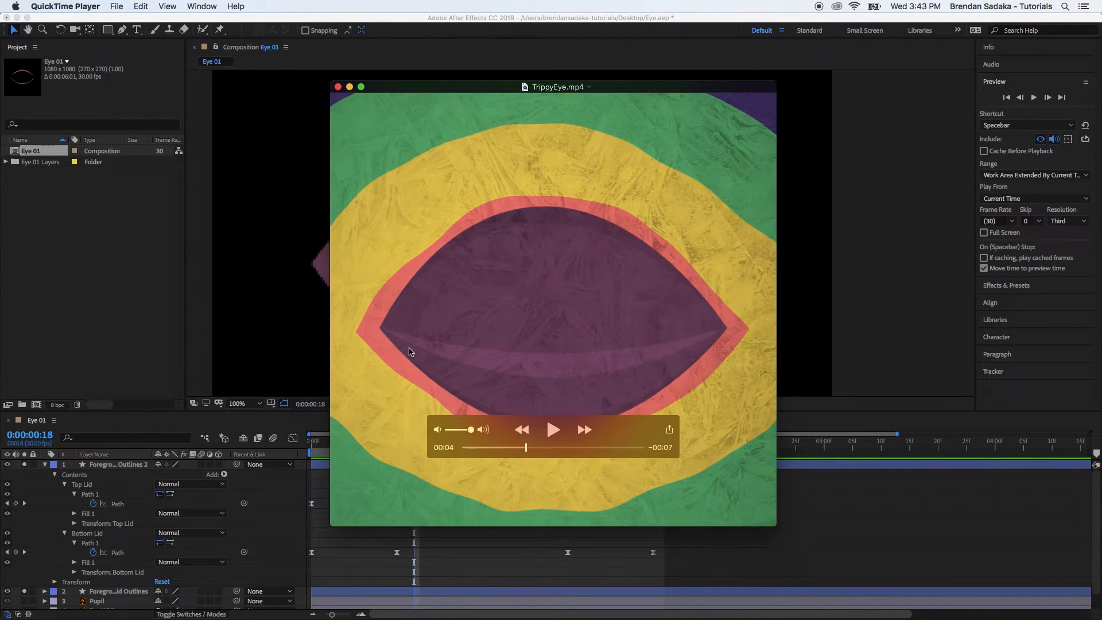
pyautogui.click(794, 458)
# At 0:00:00:15 in the duplicate, nudge the Top Lid path's lower middle point down slightly.
pyautogui.moveTo(426, 453); pyautogui.dragTo(384, 574)
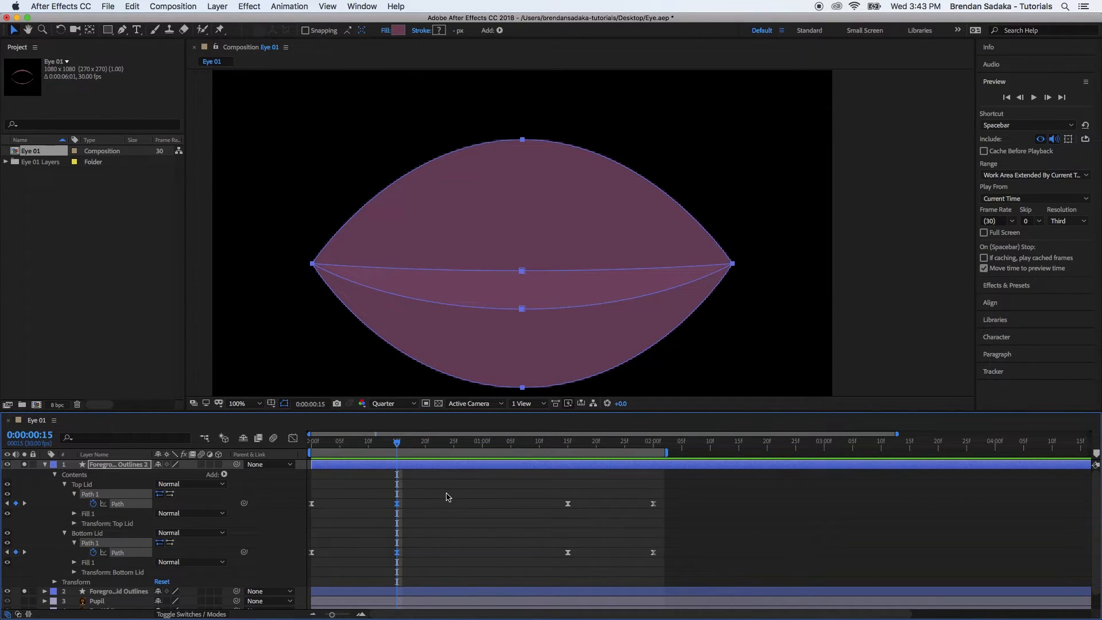
pyautogui.click(350, 508)
pyautogui.click(144, 496)
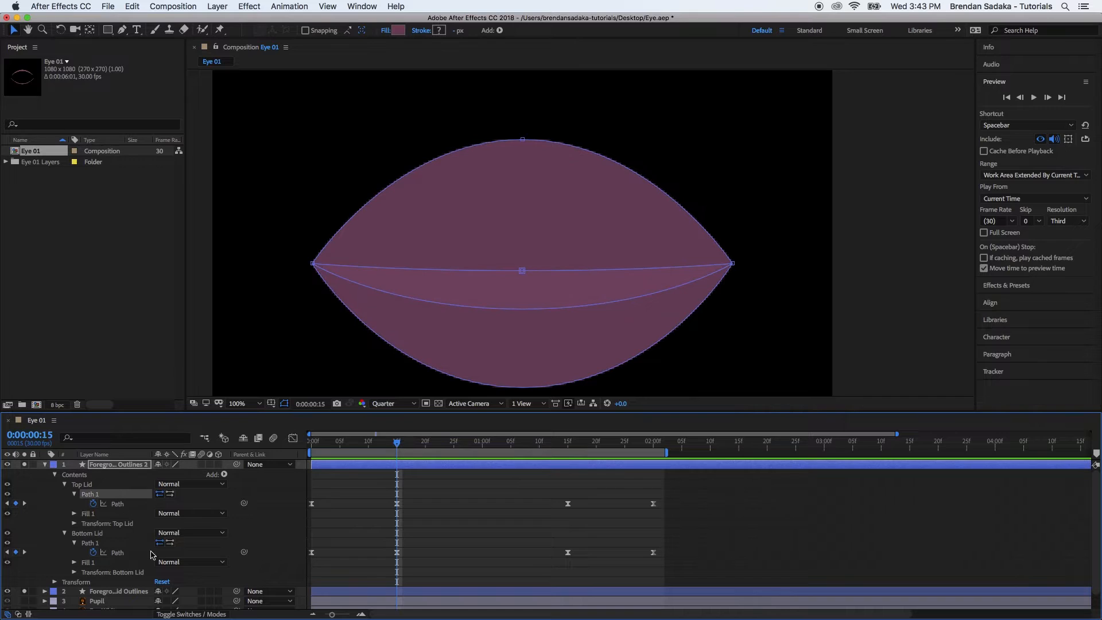
pyautogui.click(523, 275)
pyautogui.hotkey('shift', 'Down')
pyautogui.hotkey('shift', 'Down')
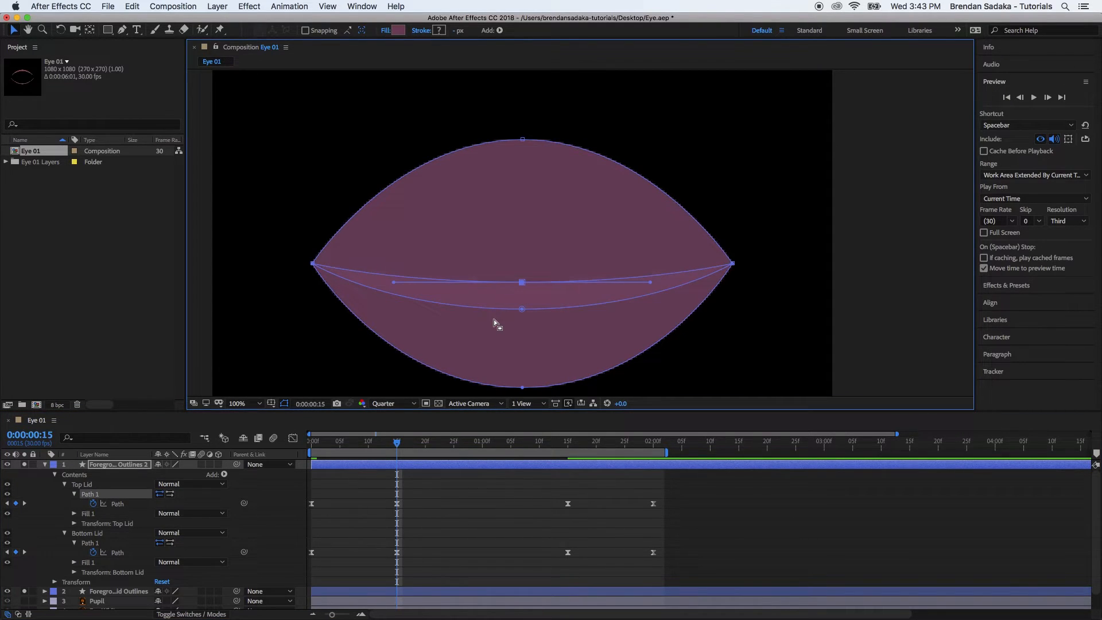
# Nudge the duplicate's Bottom Lid upper middle point down by the same amount at 0:00:00:15 and preview the closing lids.
pyautogui.click(105, 543)
pyautogui.click(523, 310)
pyautogui.hotkey('shift', 'Down')
pyautogui.hotkey('shift', 'Down')
pyautogui.click(502, 514)
pyautogui.moveTo(396, 443)
pyautogui.mouseDown()
pyautogui.moveTo(313, 455)
pyautogui.moveTo(402, 453)
pyautogui.mouseUp()
pyautogui.click(669, 322)
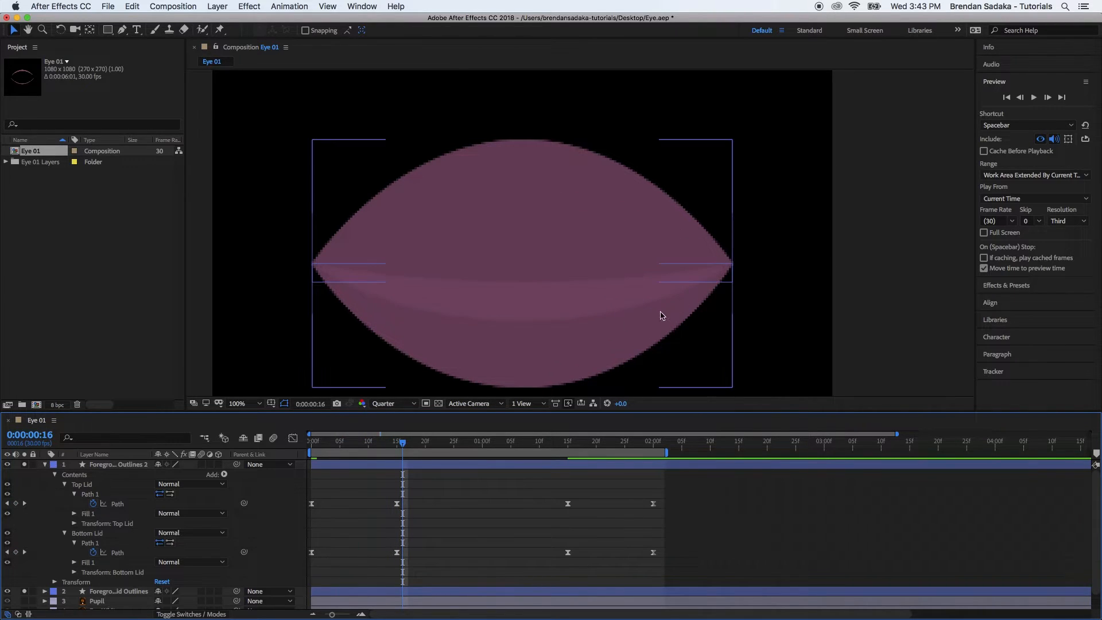
pyautogui.moveTo(399, 448); pyautogui.dragTo(373, 452)
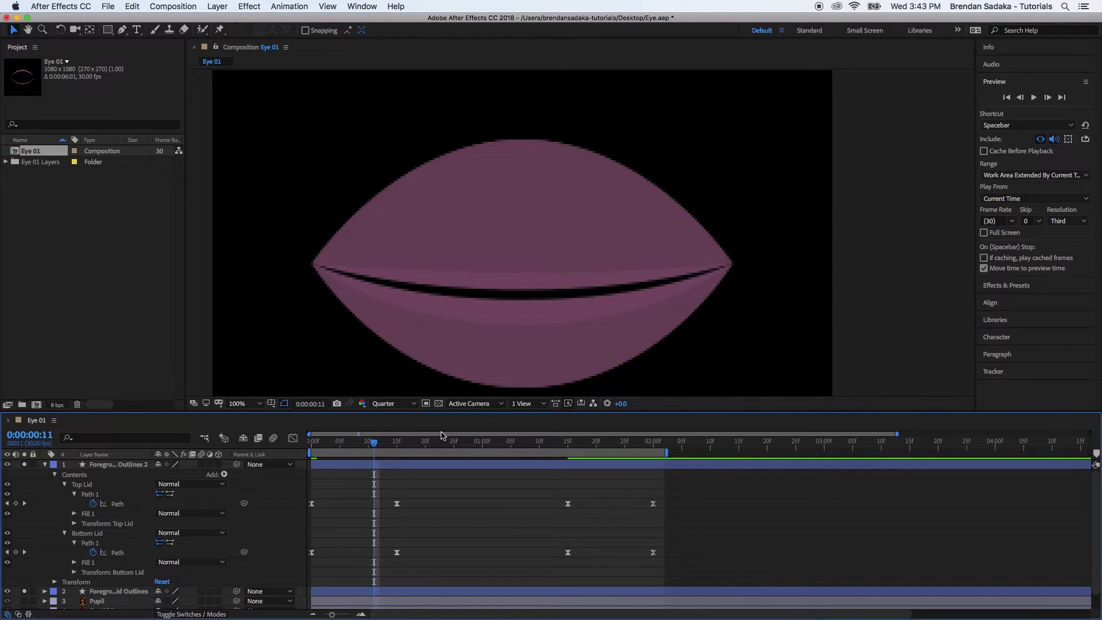
pyautogui.press('space')
pyautogui.press('space')
# Shift the duplicate's 0:00:00:15 path keyframes to 0:00:00:18 and its 0:00:01:15 keyframes to 0:00:01:12, and preview the timing.
pyautogui.moveTo(410, 494); pyautogui.dragTo(385, 556)
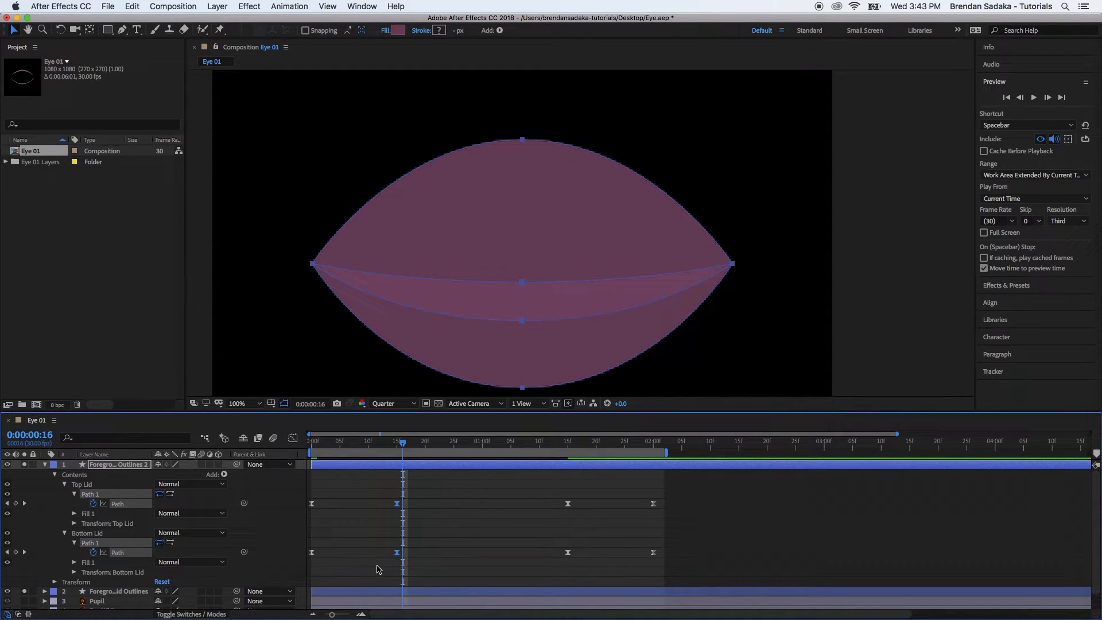
pyautogui.hotkey('alt', 'Right')
pyautogui.hotkey('alt', 'Right')
pyautogui.moveTo(405, 447); pyautogui.dragTo(414, 447)
pyautogui.moveTo(583, 492); pyautogui.dragTo(555, 555)
pyautogui.hotkey('alt', 'Left')
pyautogui.hotkey('alt', 'Left')
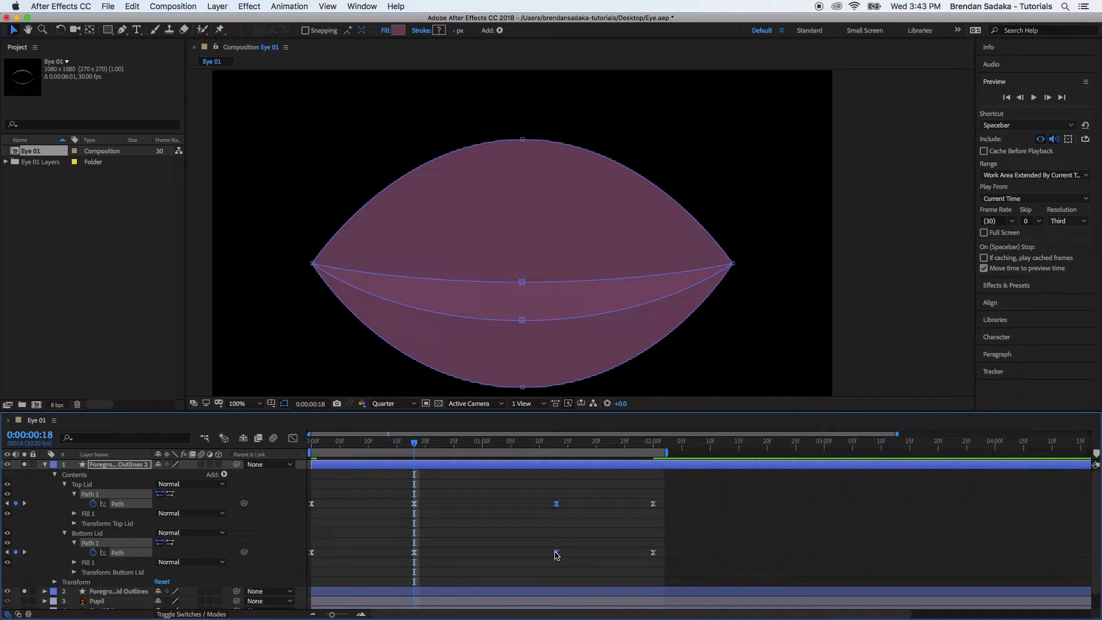
pyautogui.click(468, 500)
pyautogui.moveTo(415, 444); pyautogui.dragTo(269, 471)
pyautogui.press('space')
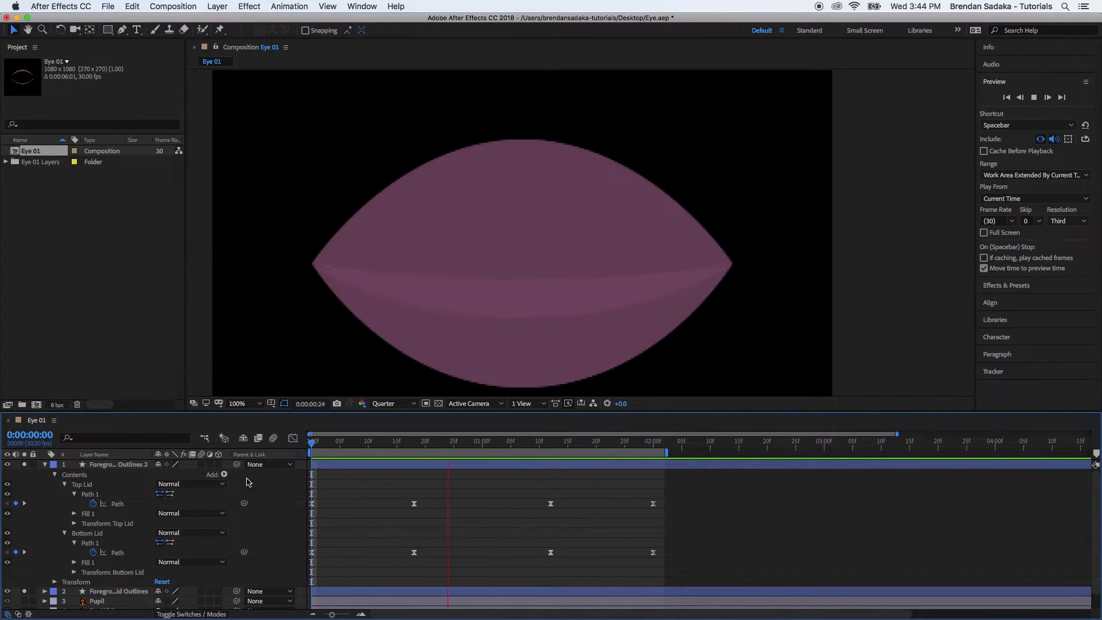
# Replace the duplicate's lid path keyframes at 0:00:01:12 with copies of those at 0:00:00:18 and preview the blink.
pyautogui.moveTo(434, 485); pyautogui.dragTo(408, 553)
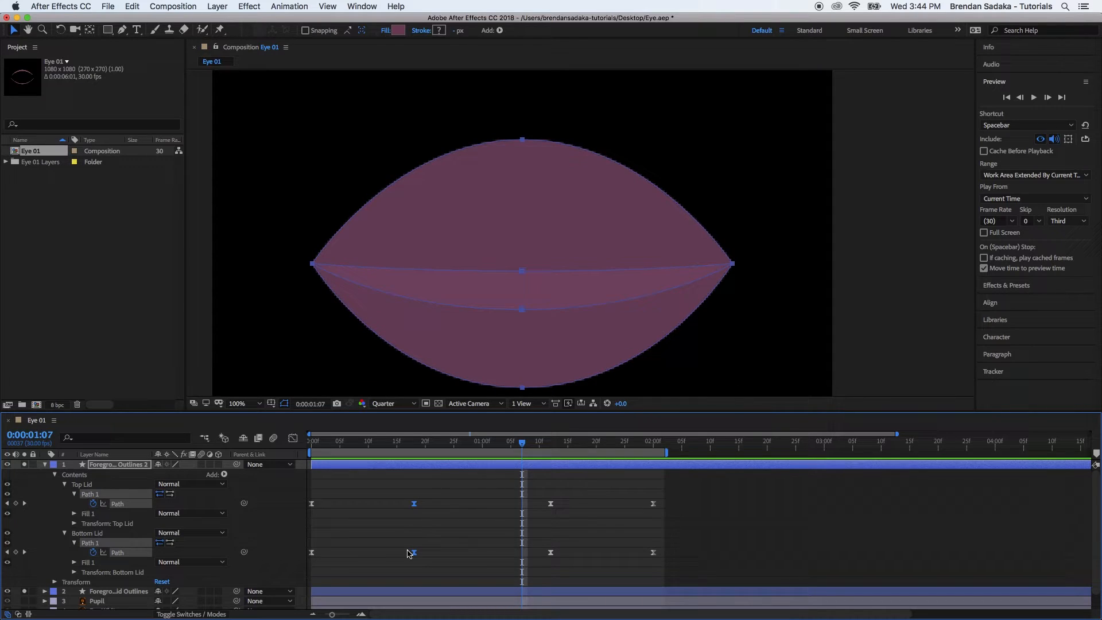
pyautogui.moveTo(522, 444); pyautogui.dragTo(549, 447)
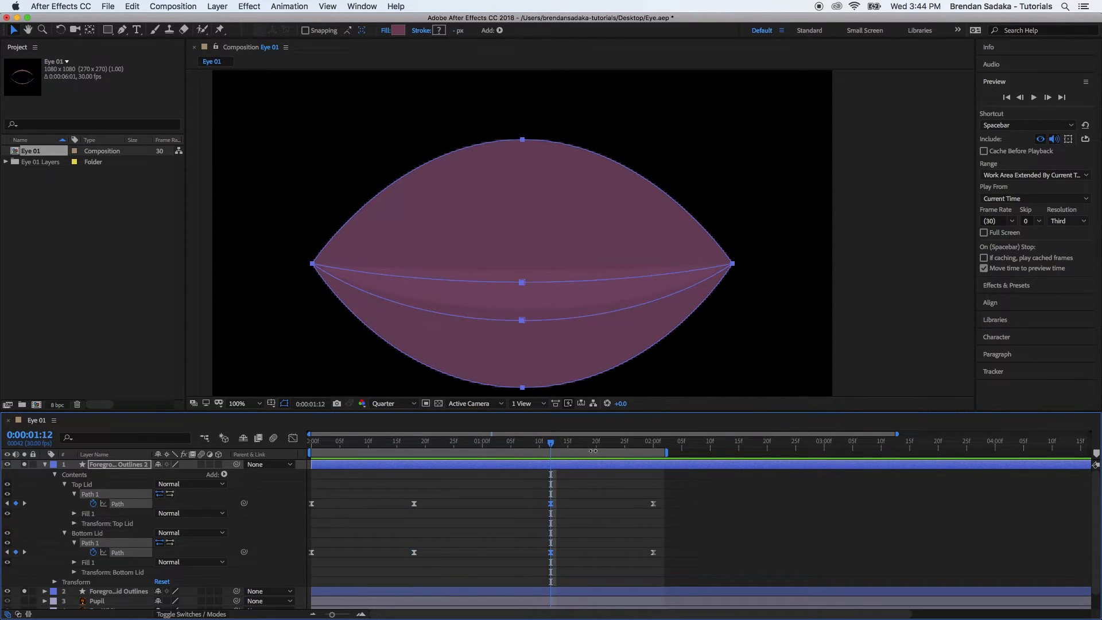
pyautogui.press('space')
pyautogui.press('Home')
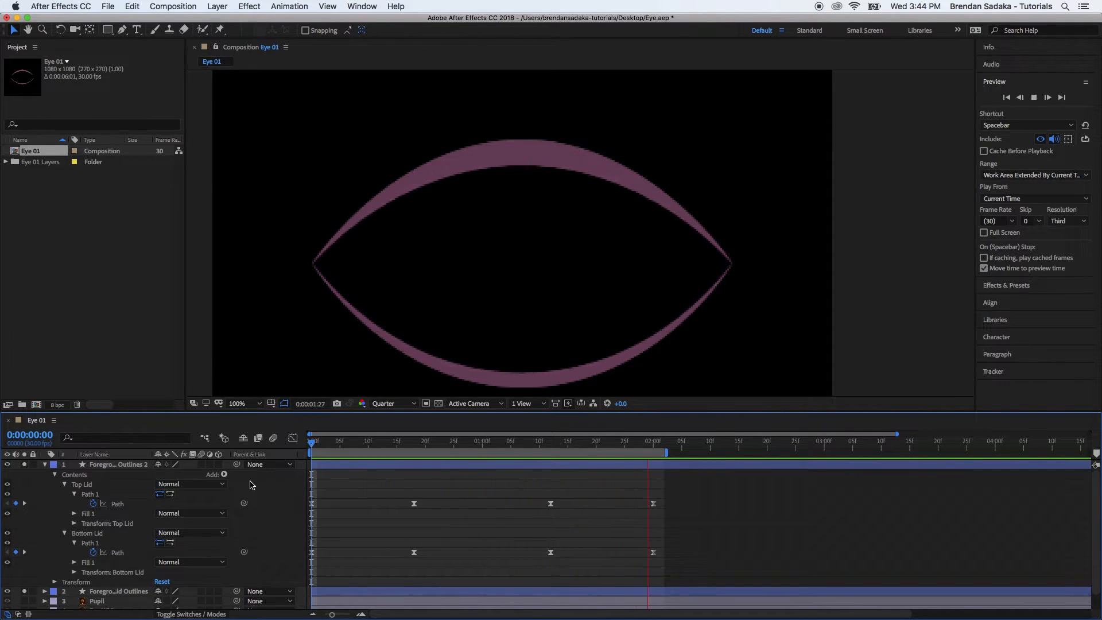
pyautogui.press('space')
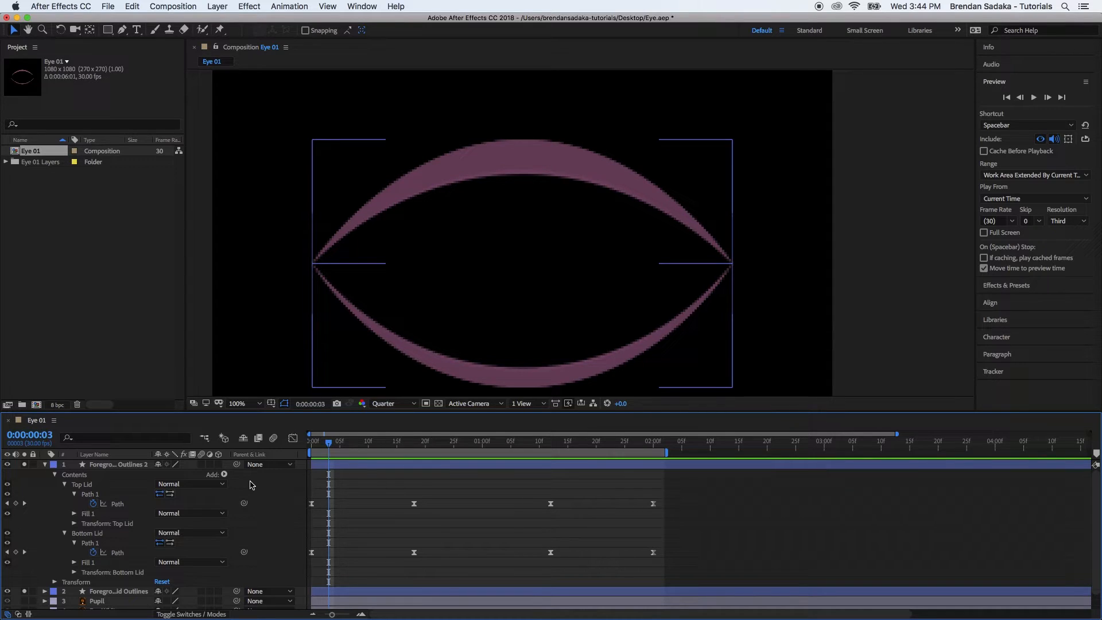
# Move the duplicate's first lid path keyframes two frames later and its last ones two frames earlier, and preview the offset.
pyautogui.moveTo(338, 487); pyautogui.dragTo(304, 566)
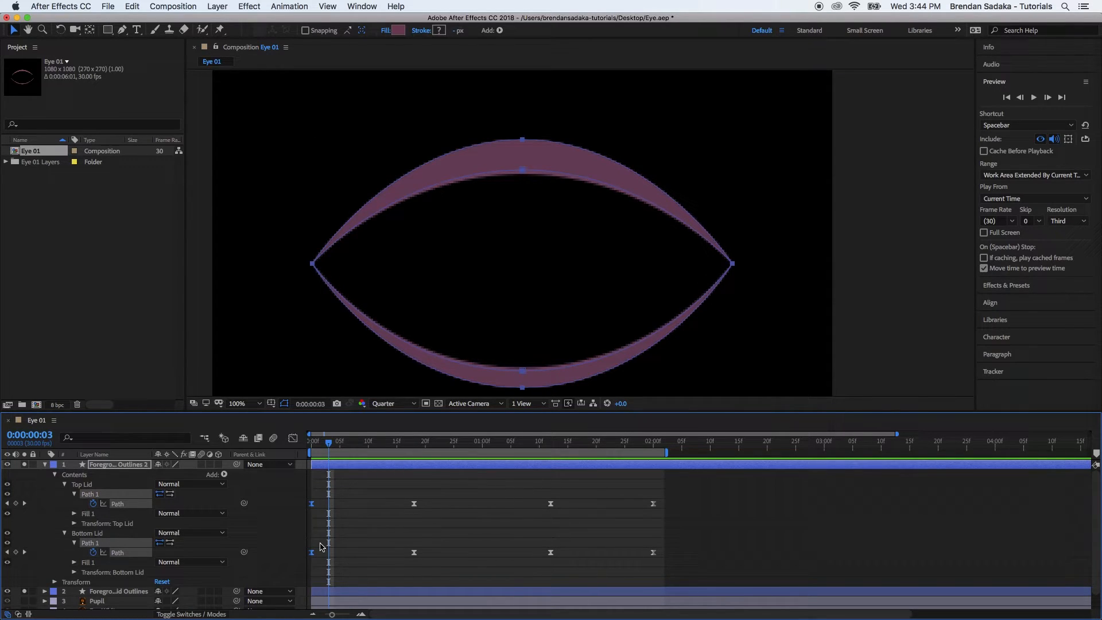
pyautogui.hotkey('alt', 'Right')
pyautogui.hotkey('alt', 'Right')
pyautogui.moveTo(330, 445); pyautogui.dragTo(299, 452)
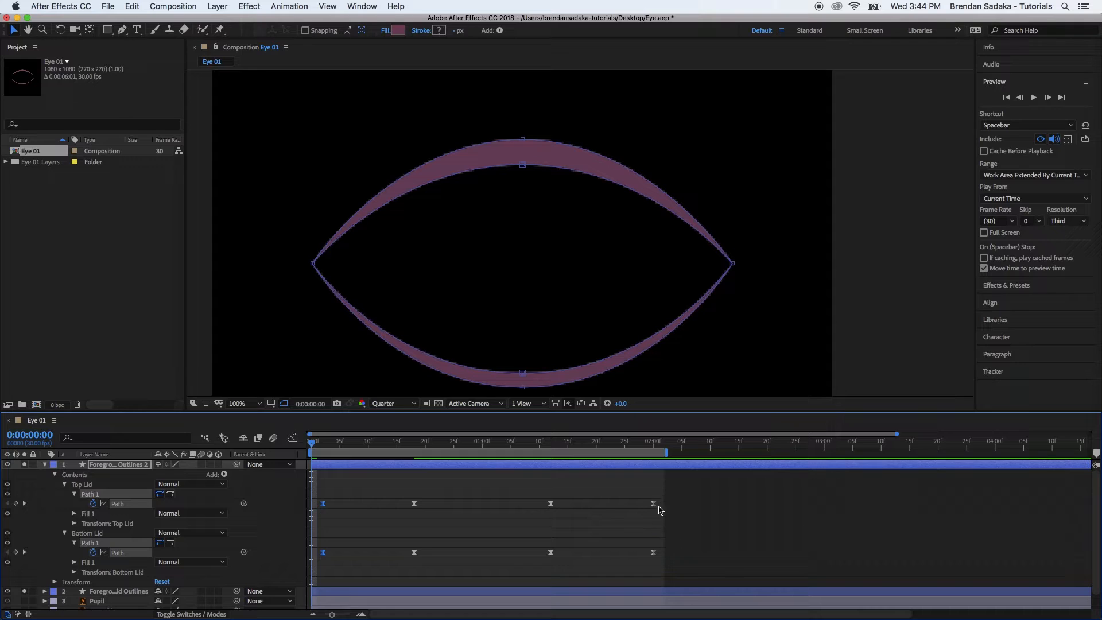
pyautogui.moveTo(664, 498); pyautogui.dragTo(640, 556)
pyautogui.hotkey('alt', 'Left')
pyautogui.click(702, 531)
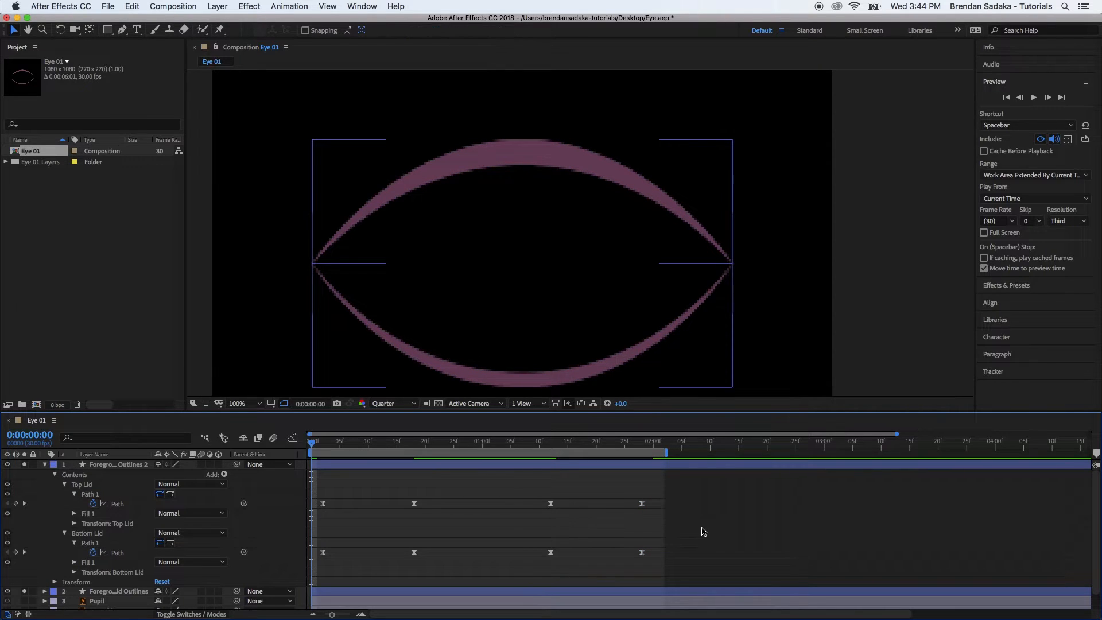
pyautogui.press('space')
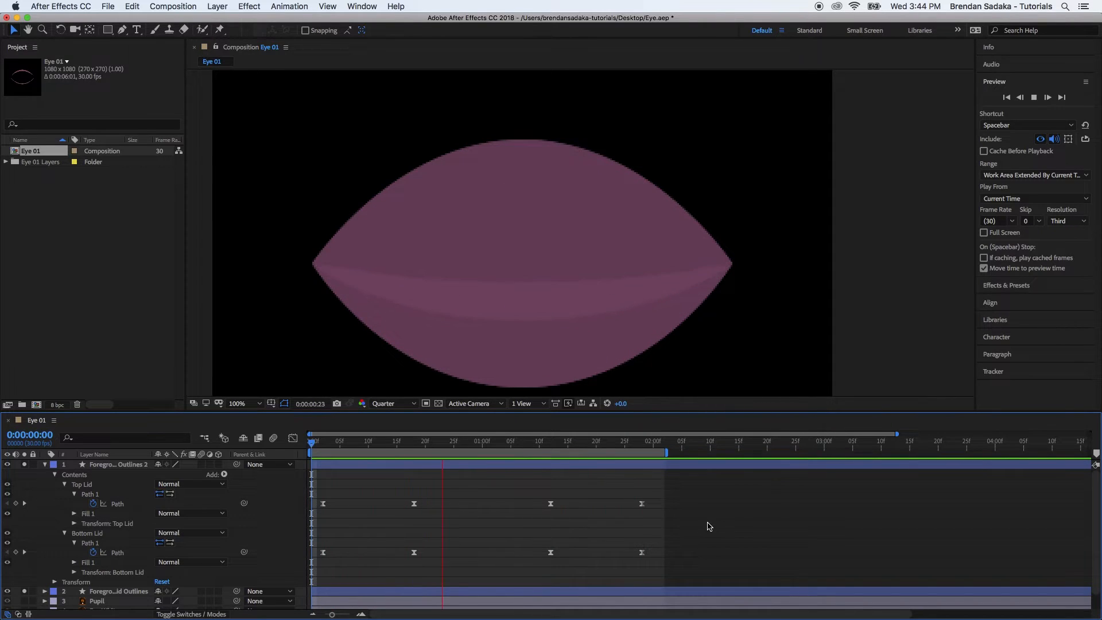
pyautogui.press('space')
# Return to 0:00:00:00, turn off Solo on all soloed layers, and preview the blink with the whole eye composition.
pyautogui.click(419, 442)
pyautogui.moveTo(395, 445); pyautogui.dragTo(305, 462)
pyautogui.press('space')
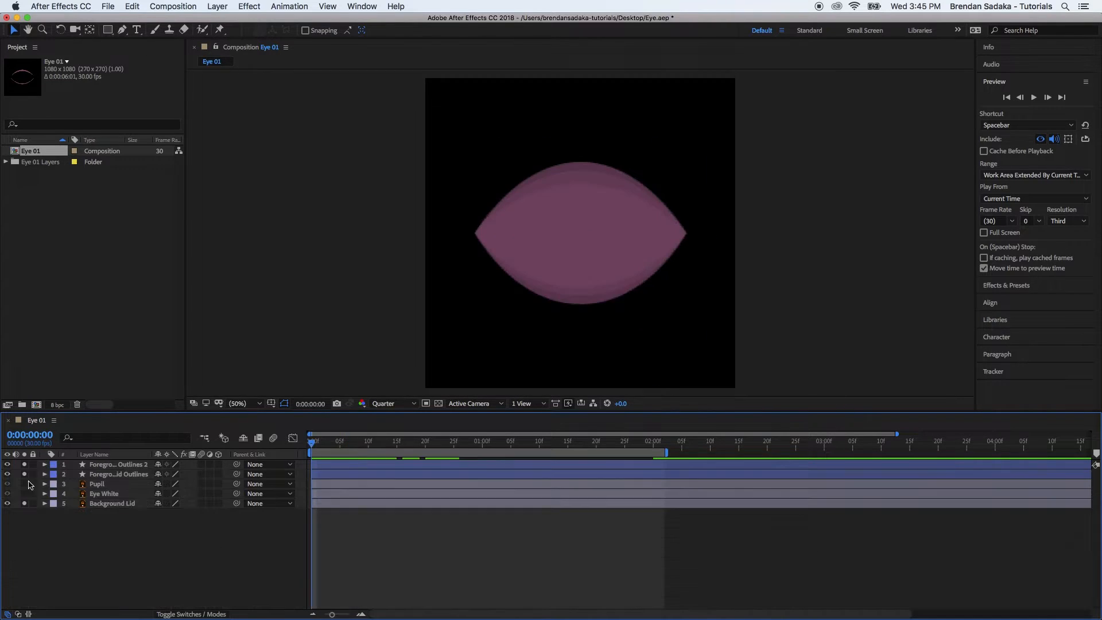
pyautogui.moveTo(24, 464); pyautogui.dragTo(27, 512)
pyautogui.moveTo(314, 443); pyautogui.dragTo(386, 450)
pyautogui.press('space')
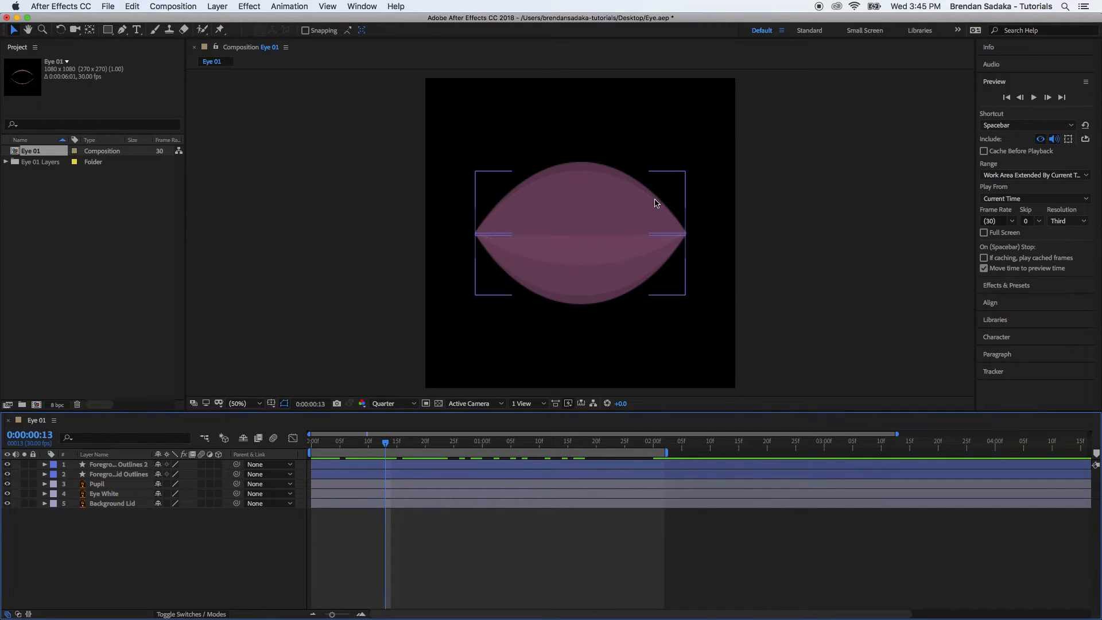
# Preview the blink from 0:00:00:00 with all eye layers visible and return to the first frame.
pyautogui.moveTo(385, 442); pyautogui.dragTo(293, 437)
pyautogui.press('space')
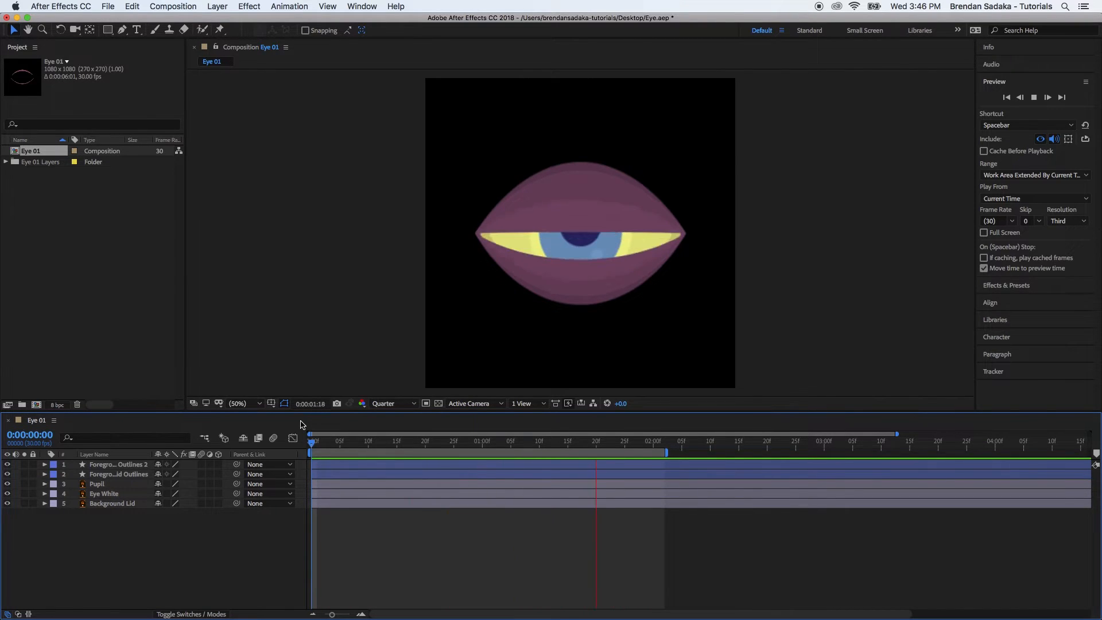
pyautogui.press('space')
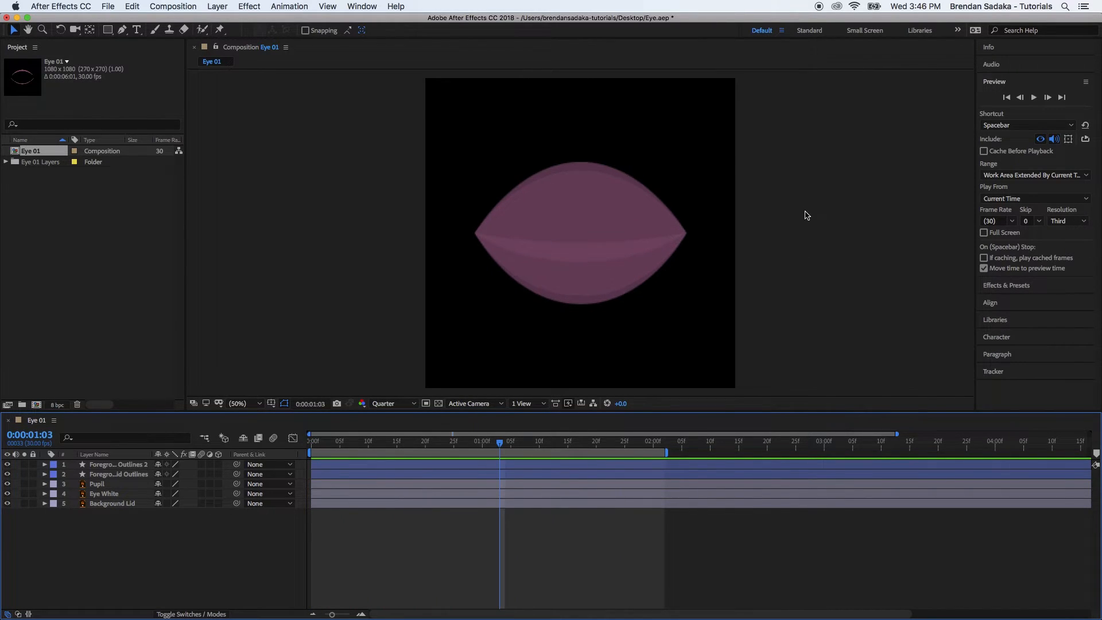
pyautogui.moveTo(497, 444); pyautogui.dragTo(206, 442)
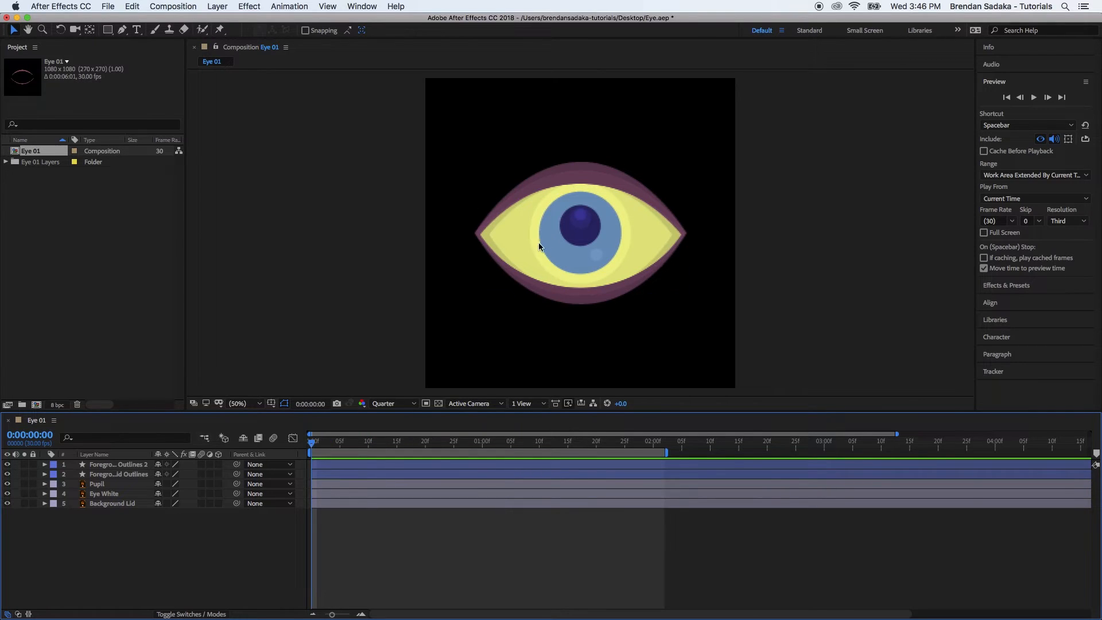
# Solo the Pupil and Eye White layers to isolate them from the lids in the composition view.
pyautogui.click(25, 484)
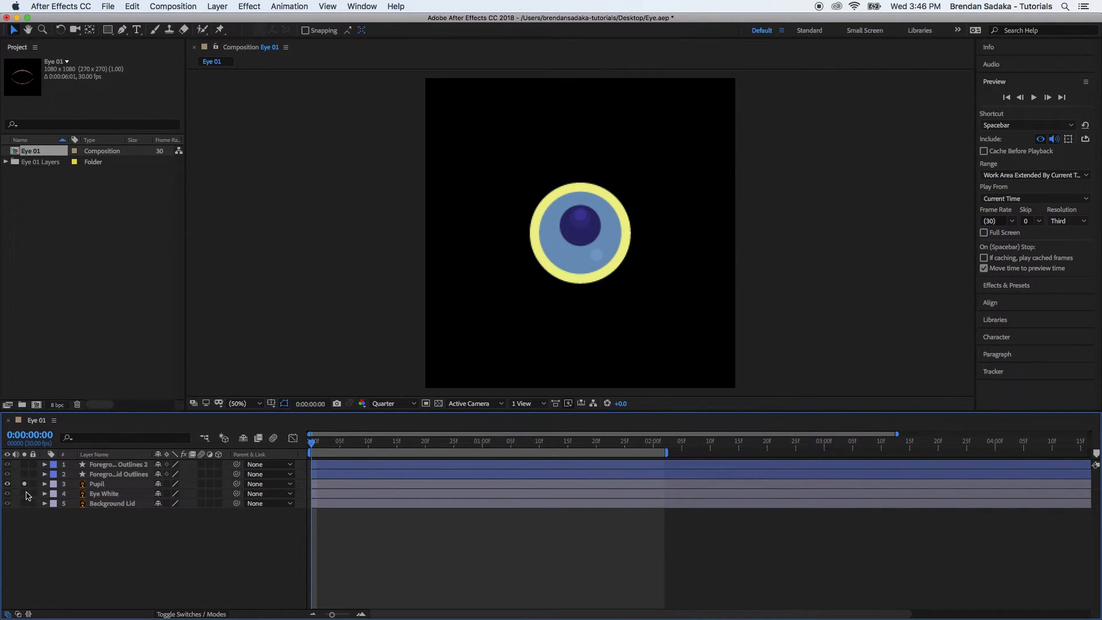
pyautogui.click(25, 494)
pyautogui.press('/')
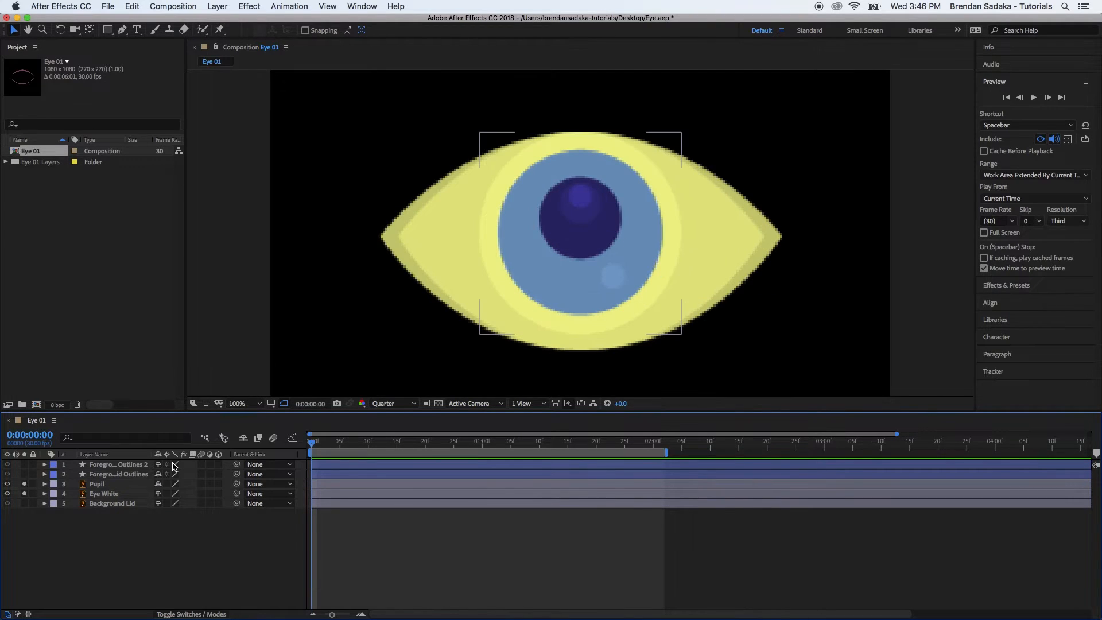
pyautogui.press('space')
pyautogui.moveTo(761, 310); pyautogui.dragTo(713, 315)
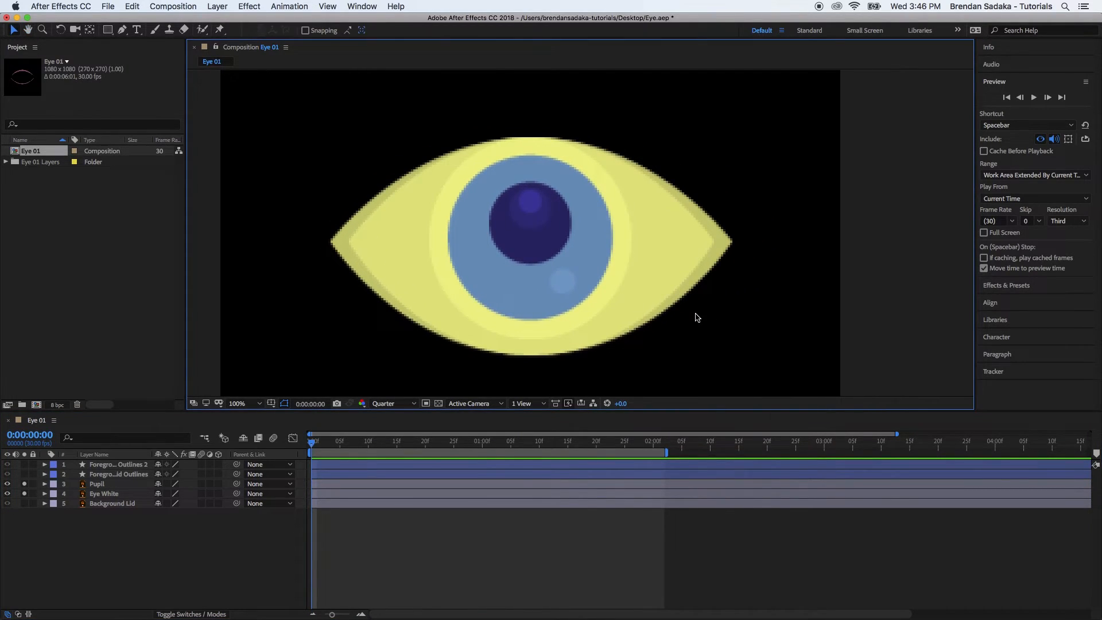
pyautogui.press(',')
pyautogui.press('space')
pyautogui.moveTo(721, 273); pyautogui.dragTo(696, 288)
# Reveal and select the Position property of the Pupil layer.
pyautogui.click(97, 484)
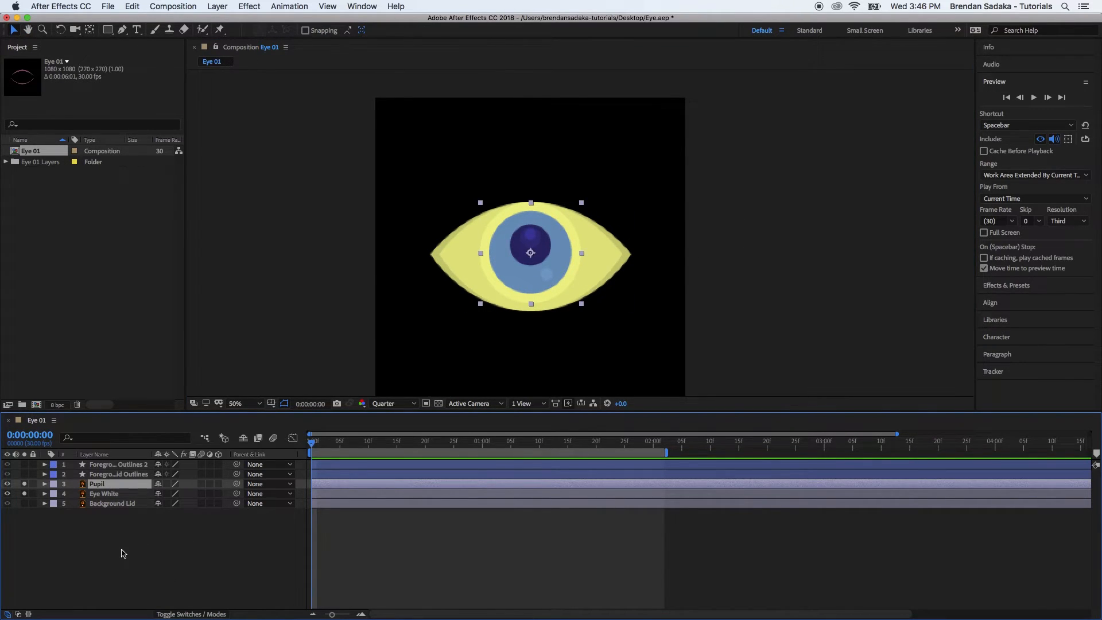
pyautogui.press('p')
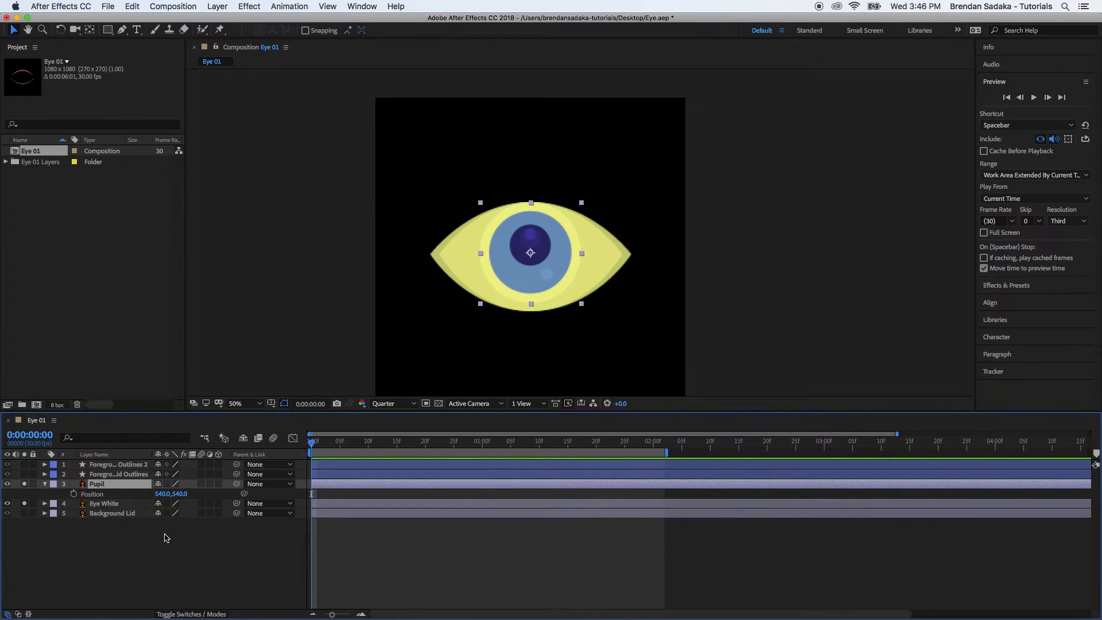
pyautogui.click(112, 495)
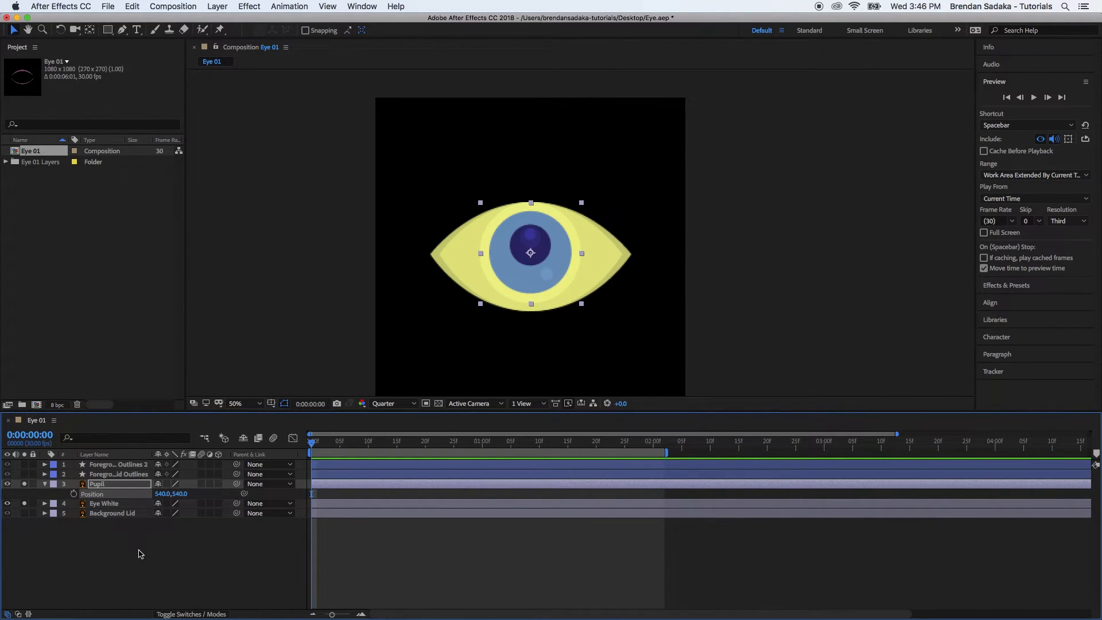
# Launch the Duik script with English as its language and open the general preferences from its installation notice.
pyautogui.click(362, 6)
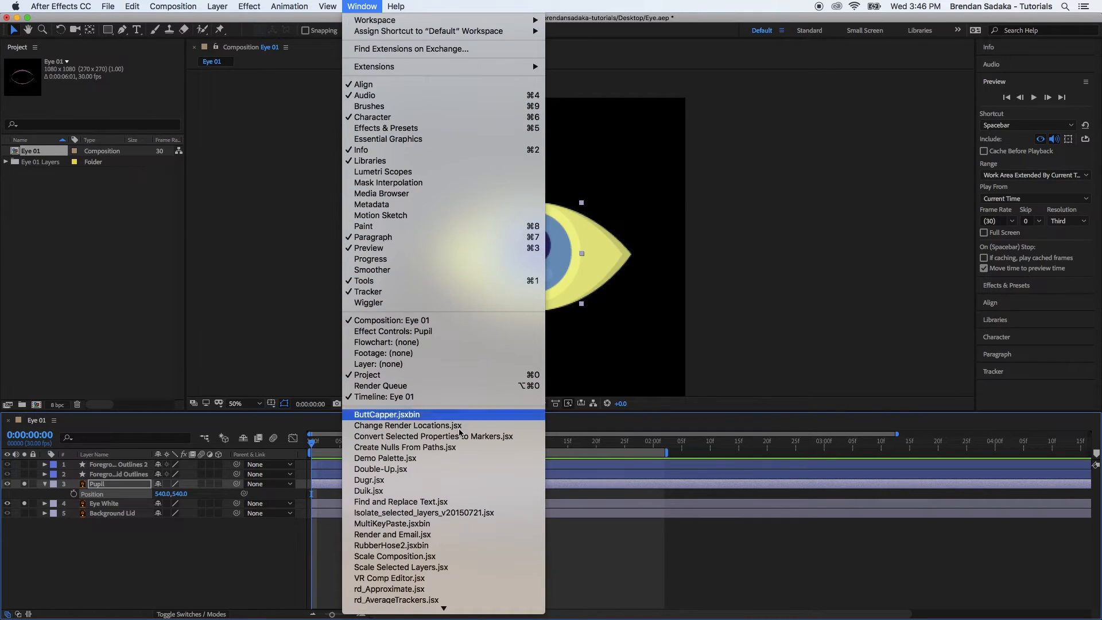
pyautogui.click(463, 489)
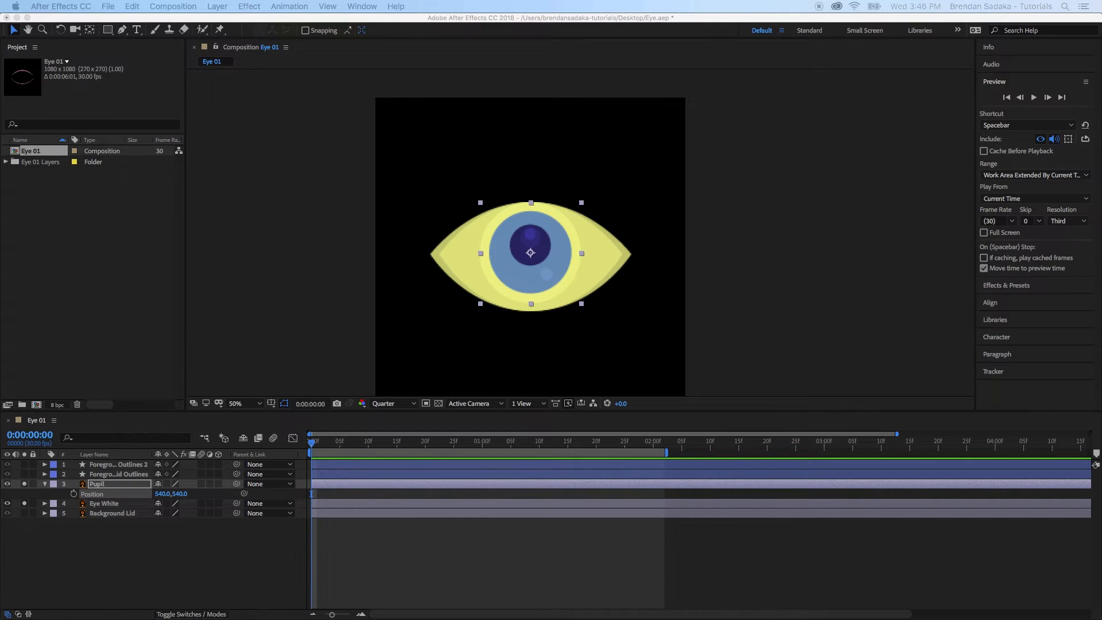
pyautogui.moveTo(52, 270); pyautogui.dragTo(691, 338)
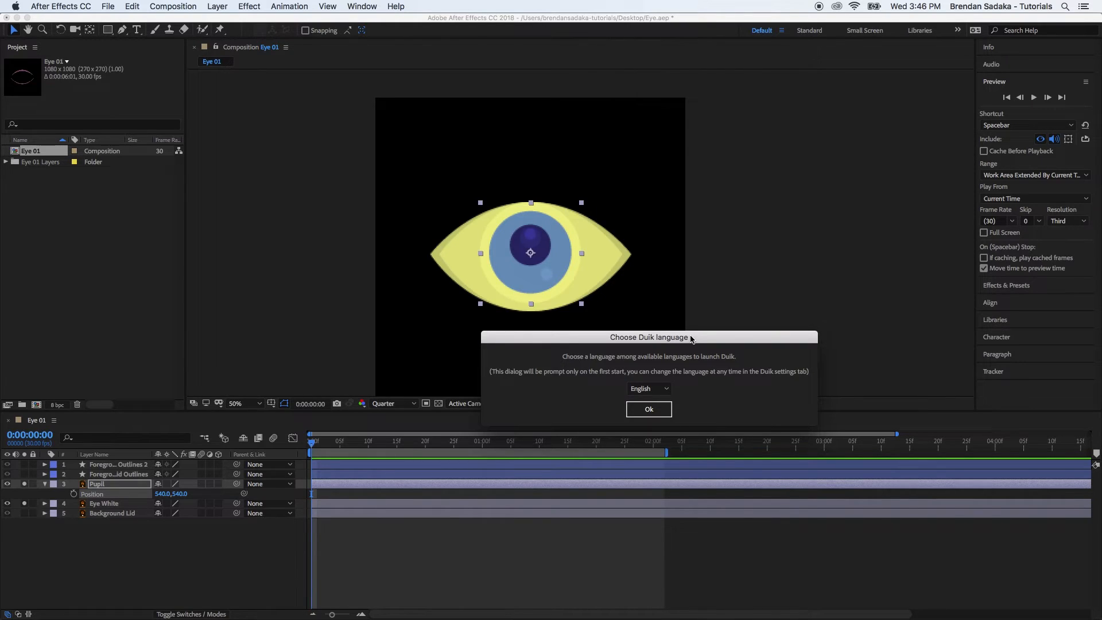
pyautogui.click(662, 413)
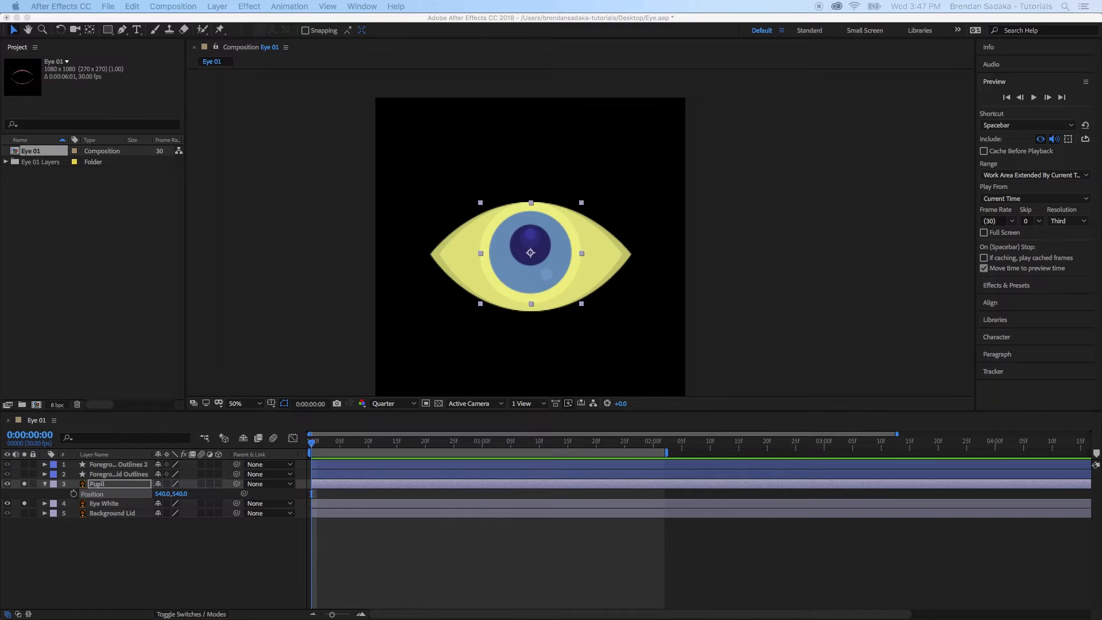
pyautogui.moveTo(460, 343); pyautogui.dragTo(403, 134)
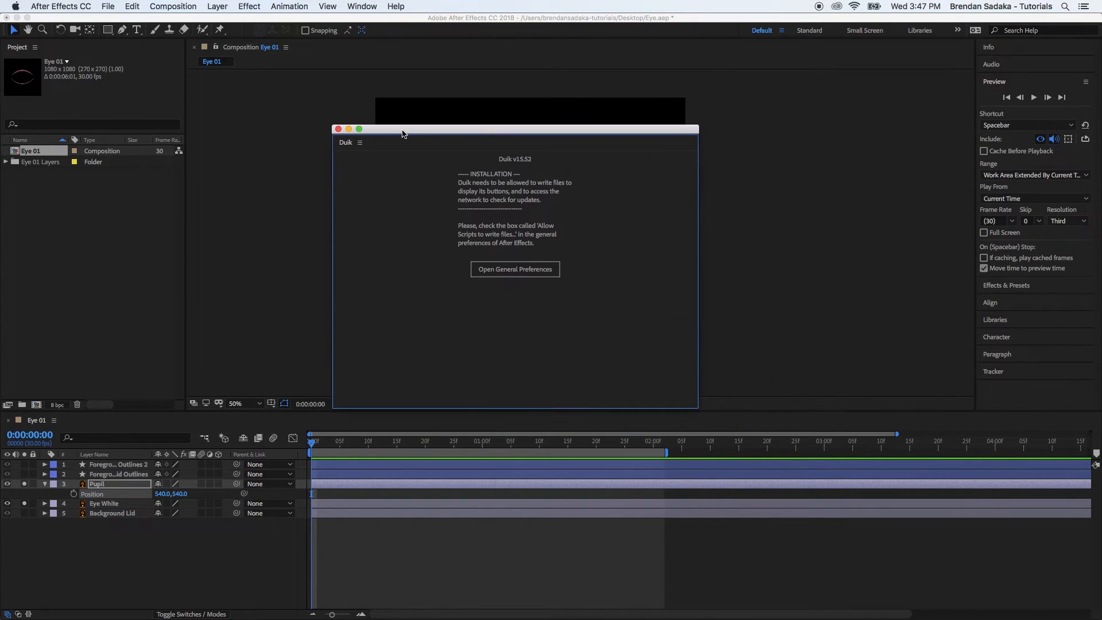
pyautogui.click(545, 277)
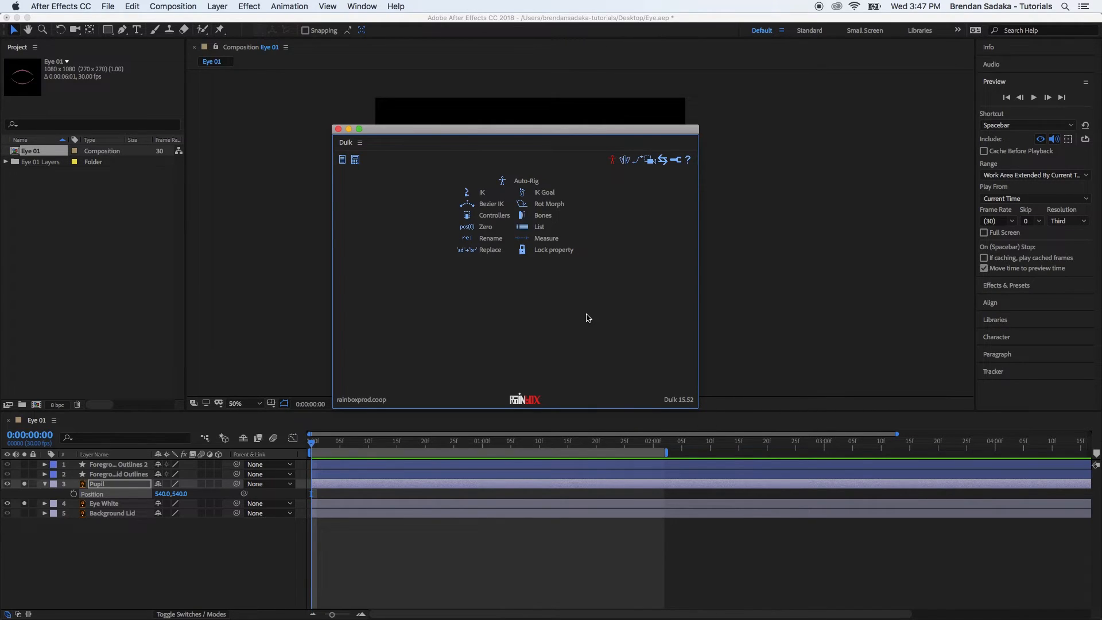
# Narrow the Duik window and look through its tool categories, returning to the rigging tools.
pyautogui.moveTo(697, 405); pyautogui.dragTo(625, 421)
pyautogui.click(554, 160)
pyautogui.click(566, 160)
pyautogui.click(580, 160)
pyautogui.click(592, 160)
pyautogui.click(605, 159)
pyautogui.click(617, 159)
pyautogui.click(542, 160)
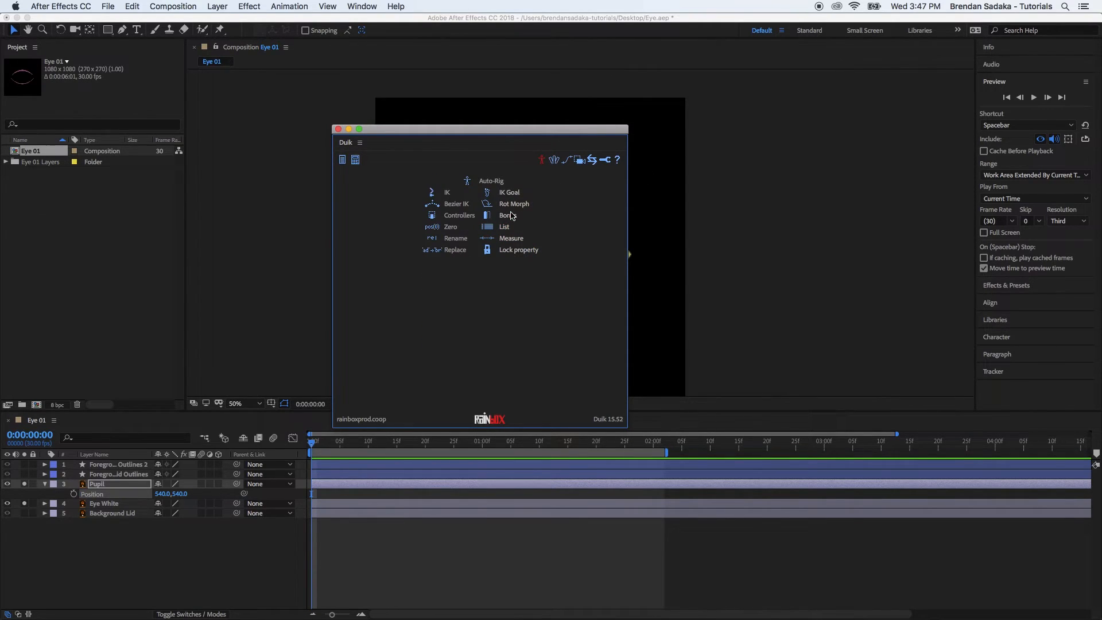
# Show Duik's animation tools and dock Duik as a narrow panel beside the composition view.
pyautogui.click(555, 163)
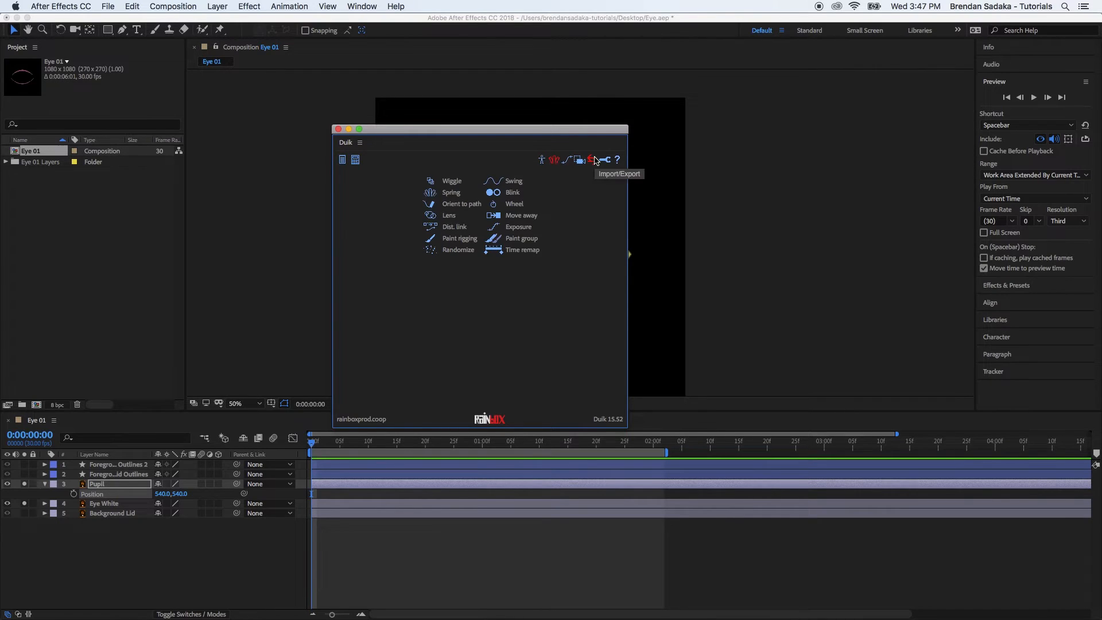
pyautogui.moveTo(456, 127); pyautogui.dragTo(866, 184)
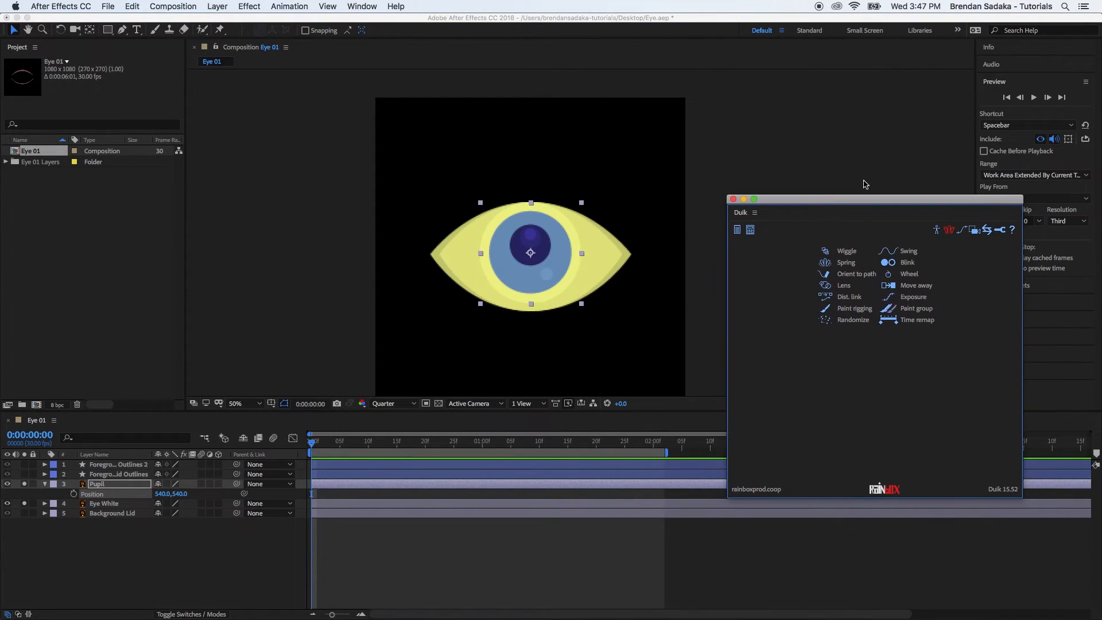
pyautogui.moveTo(741, 218); pyautogui.dragTo(966, 101)
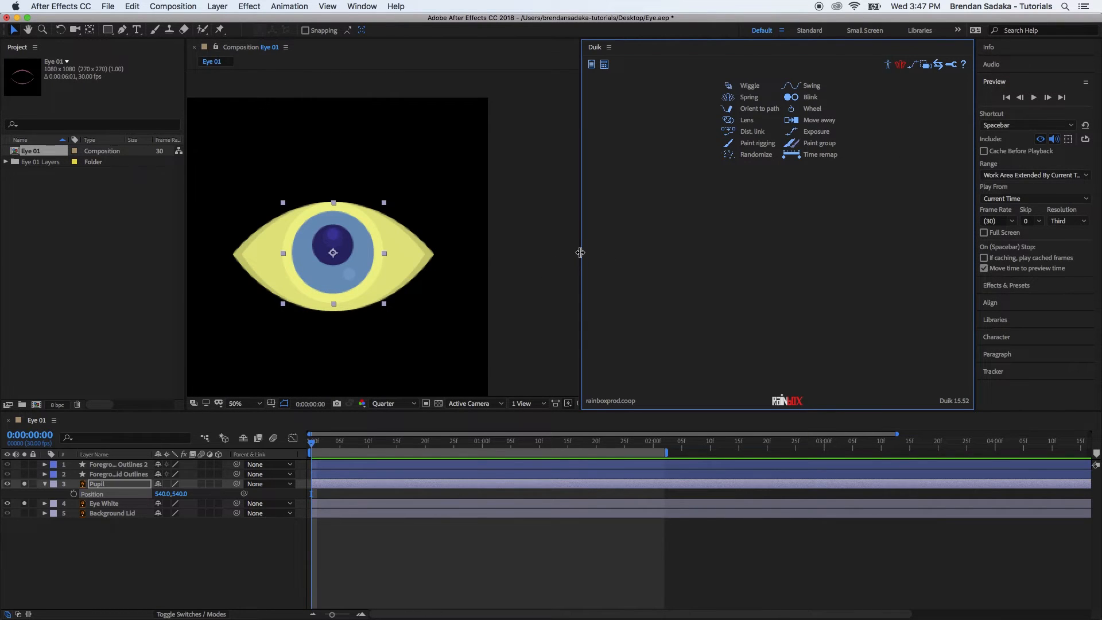
pyautogui.moveTo(584, 253); pyautogui.dragTo(787, 319)
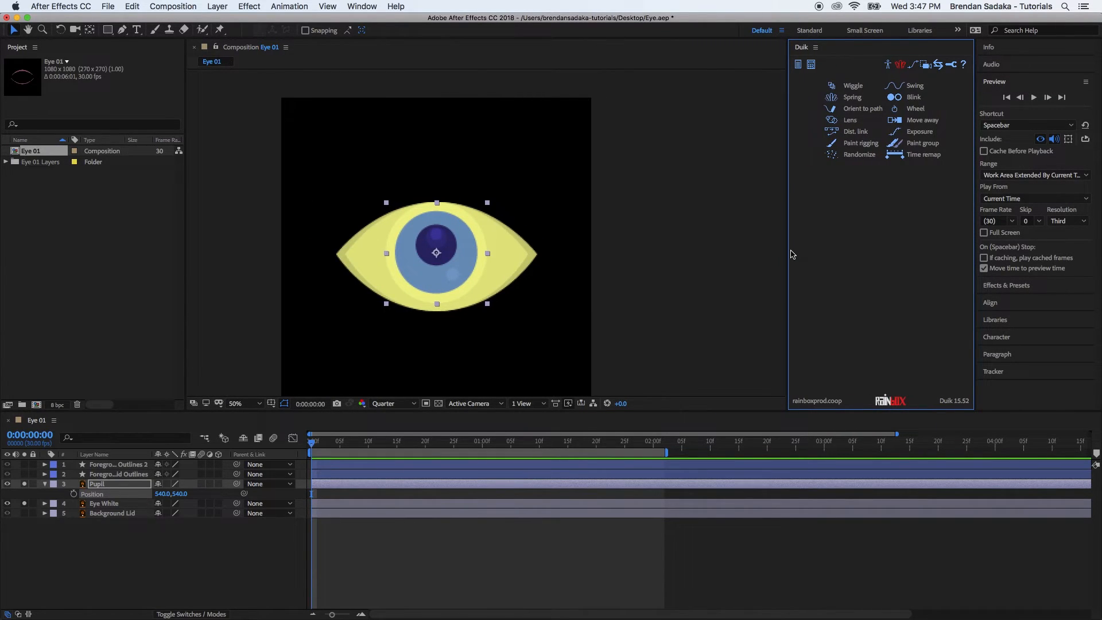
pyautogui.click(118, 522)
pyautogui.click(114, 495)
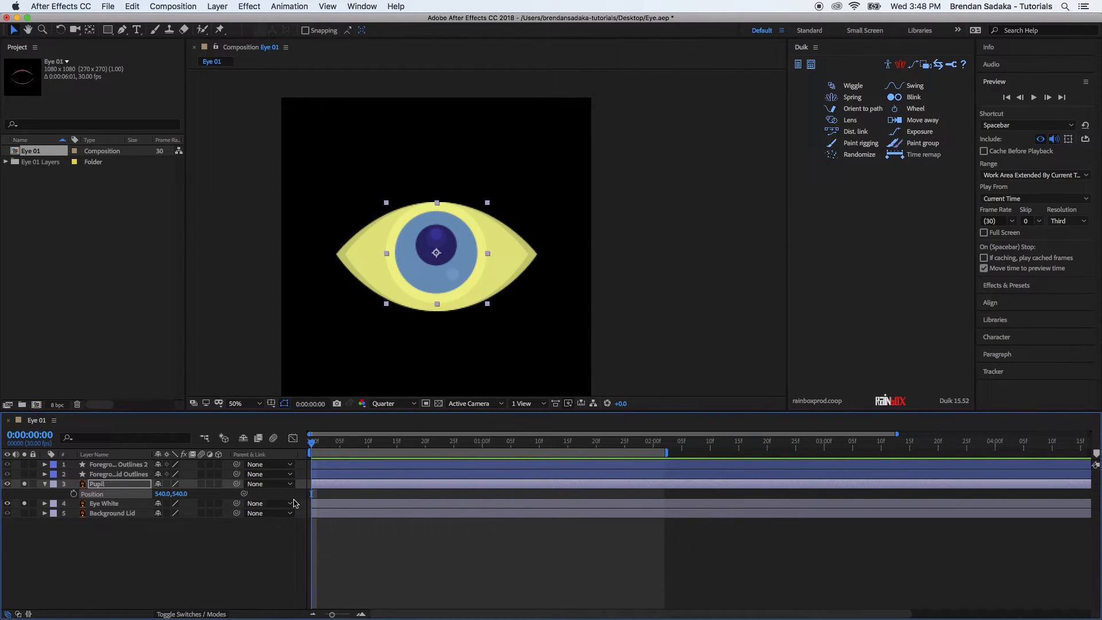
pyautogui.keyDown('alt'); pyautogui.click(74, 493); pyautogui.keyUp('alt')
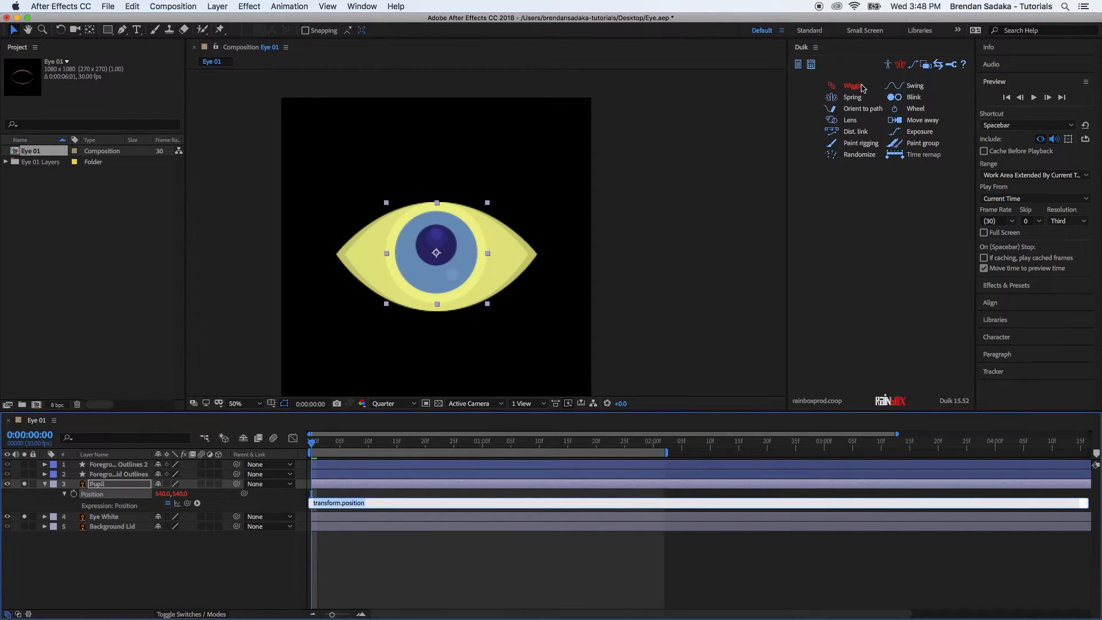
pyautogui.click(360, 553)
pyautogui.press('super+z')
# Apply Duik's Wiggle to the Pupil layer's Position property with All Dimensions.
pyautogui.click(121, 555)
pyautogui.click(99, 495)
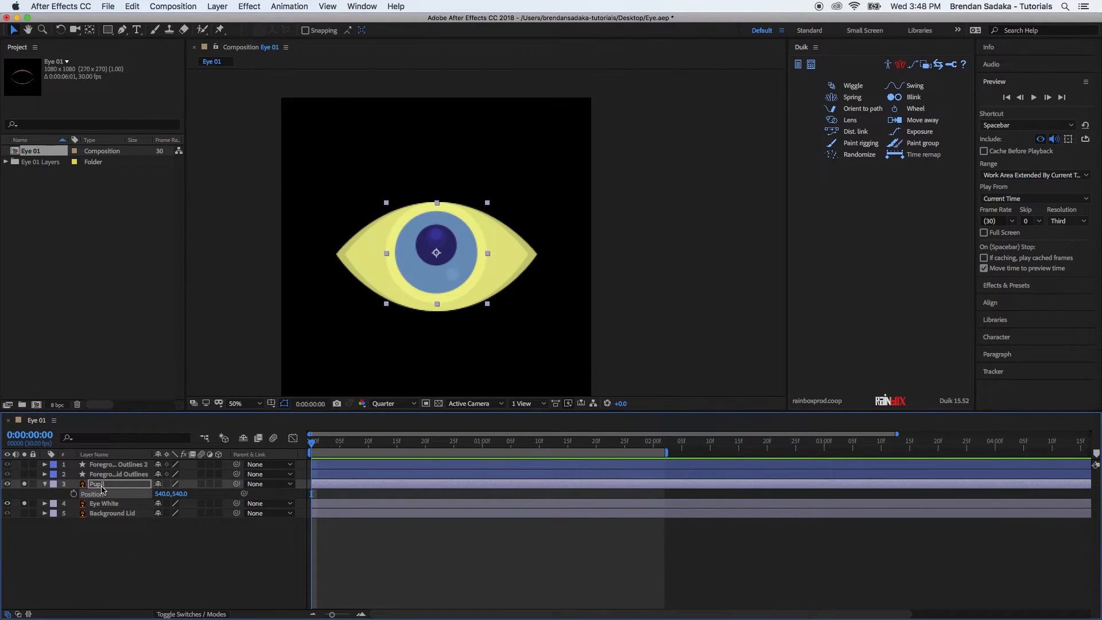
pyautogui.click(861, 87)
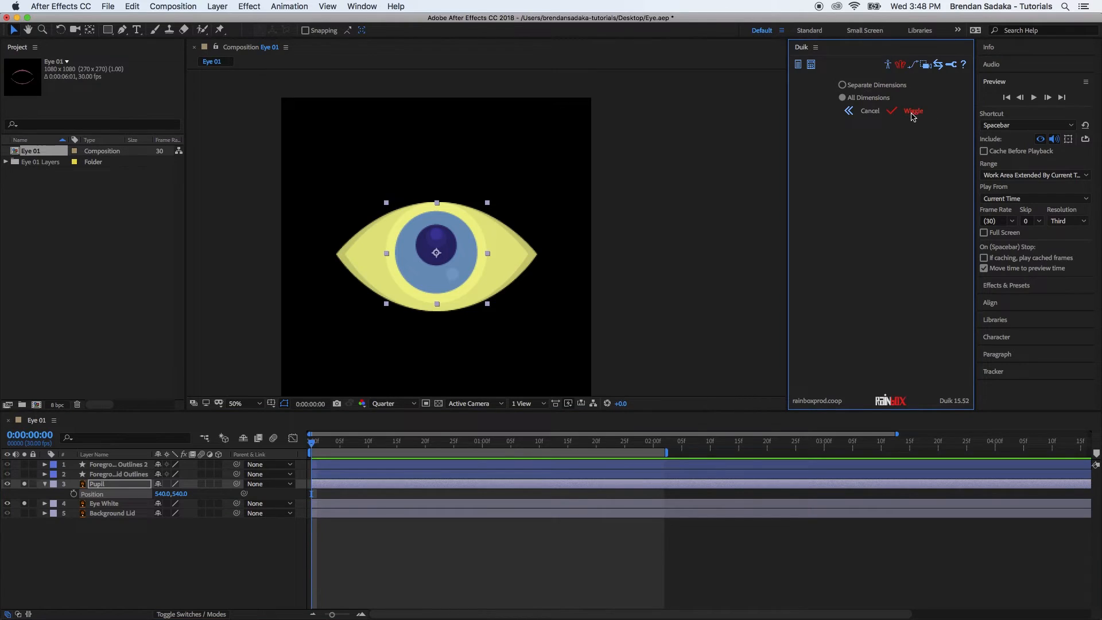
pyautogui.click(914, 111)
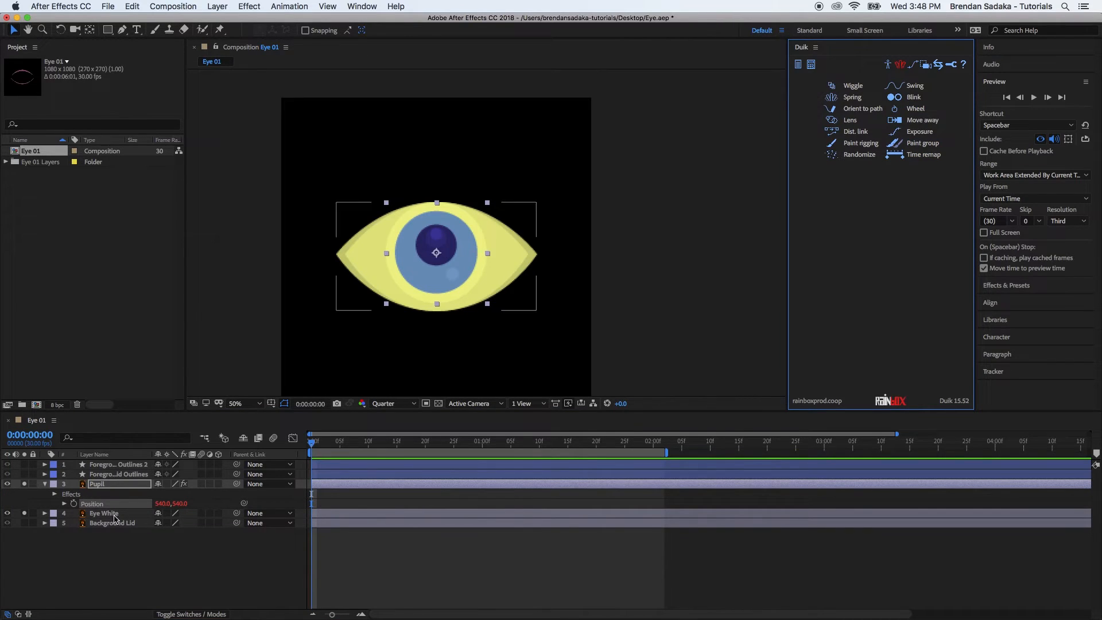
# Show the Pupil layer's effect controls with the Position Wiggle settings.
pyautogui.click(121, 545)
pyautogui.click(122, 485)
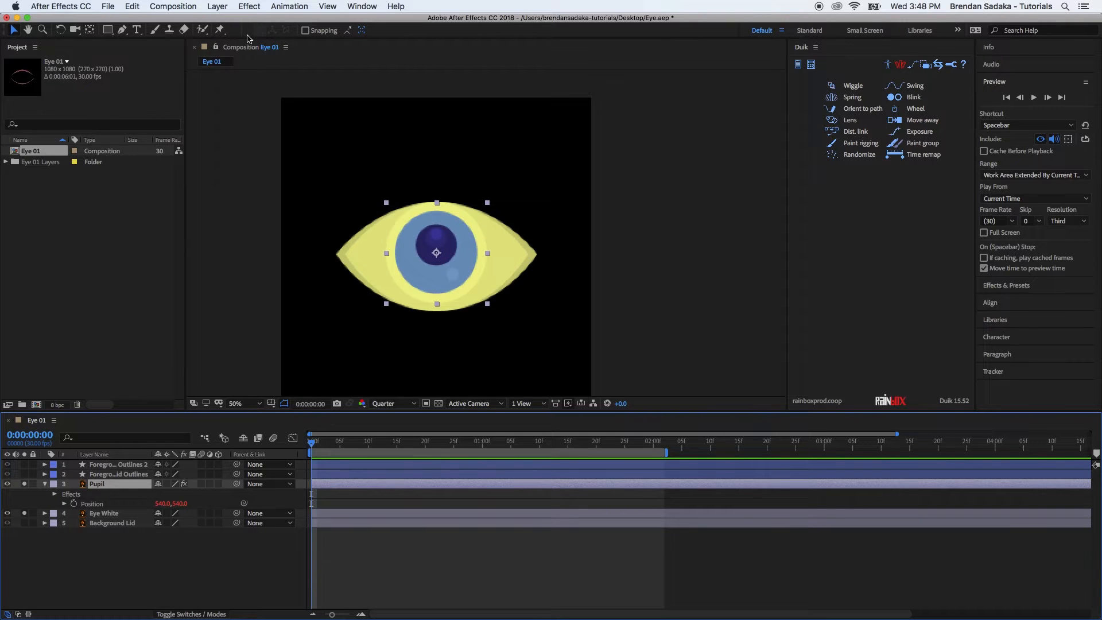
pyautogui.click(362, 7)
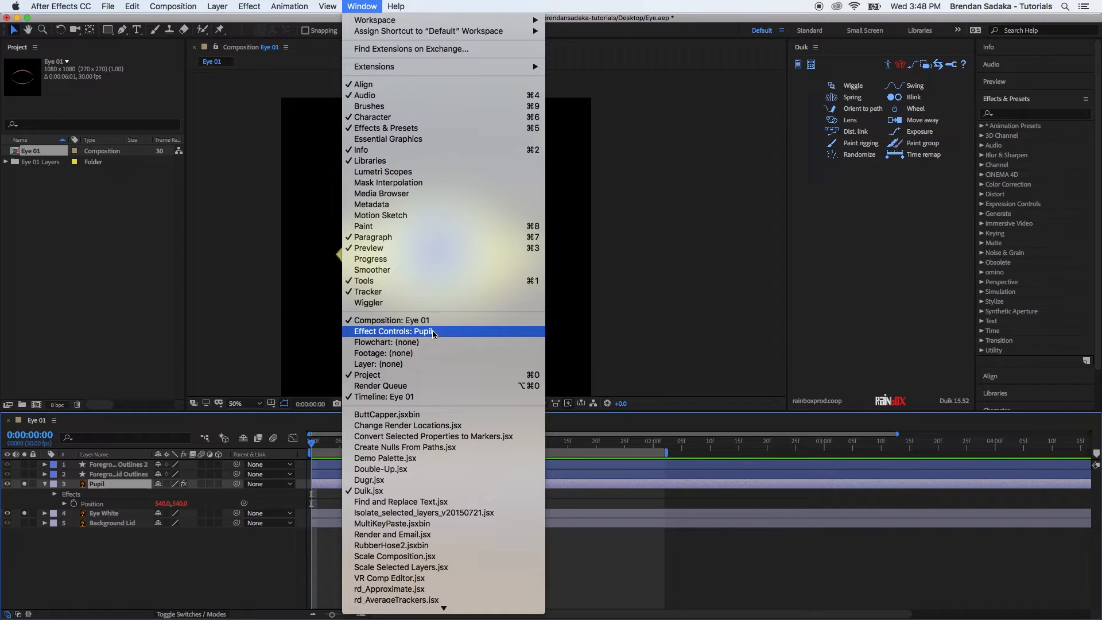
pyautogui.click(440, 334)
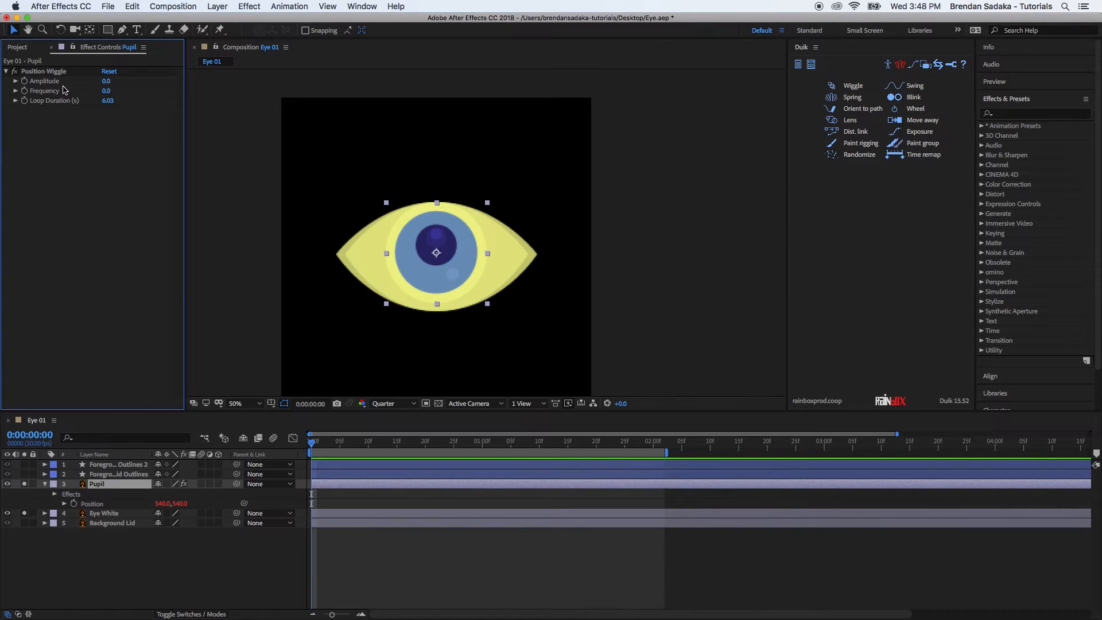
pyautogui.click(58, 75)
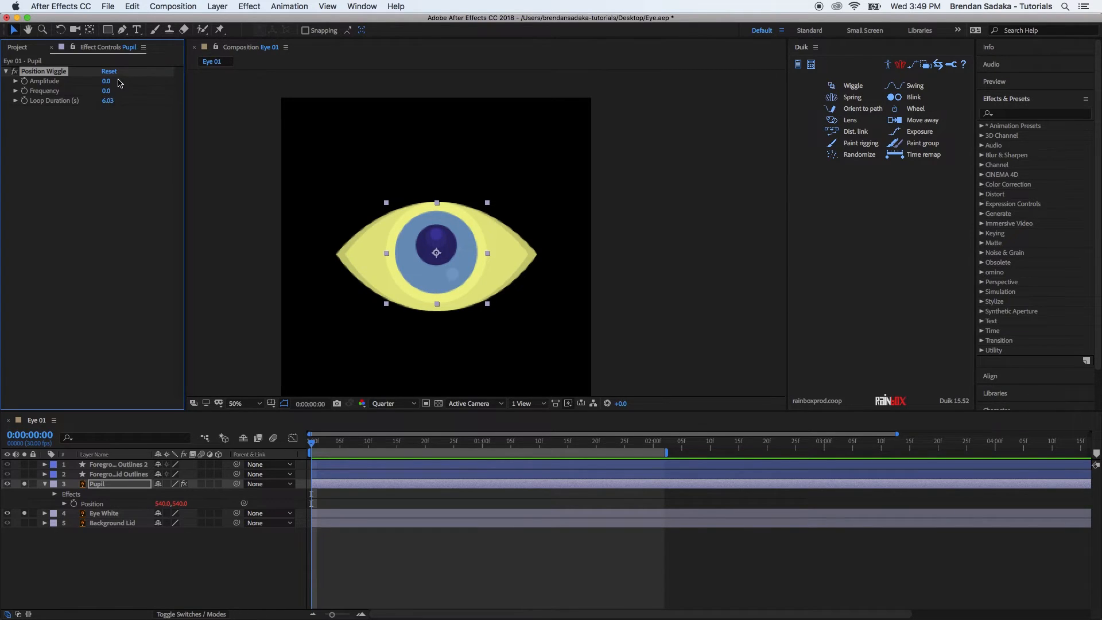
pyautogui.moveTo(107, 101); pyautogui.dragTo(444, 241)
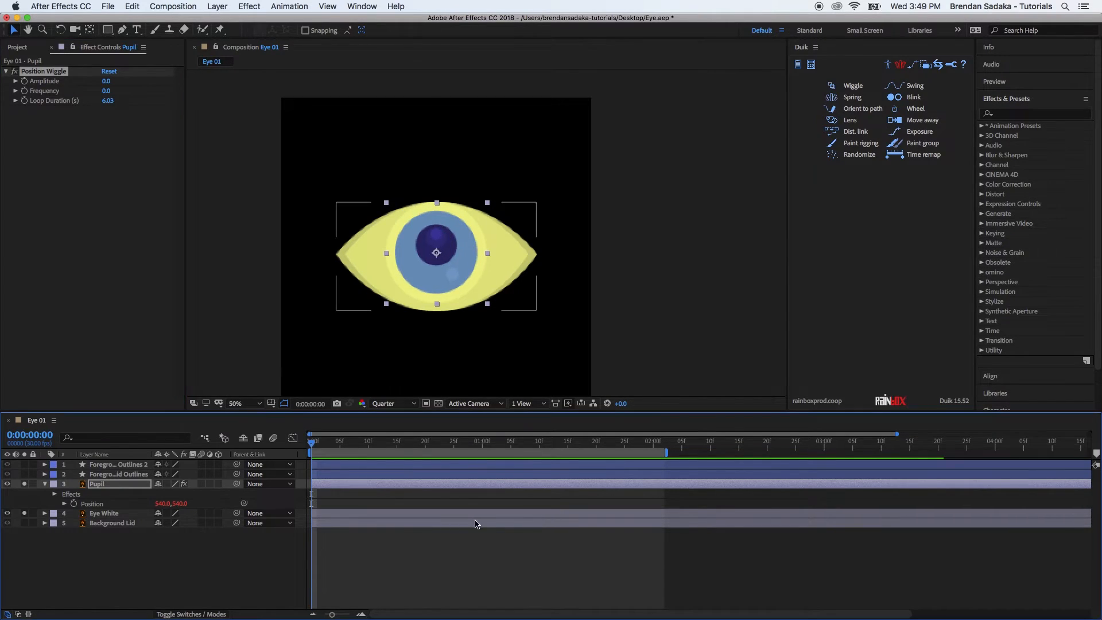
pyautogui.click(481, 549)
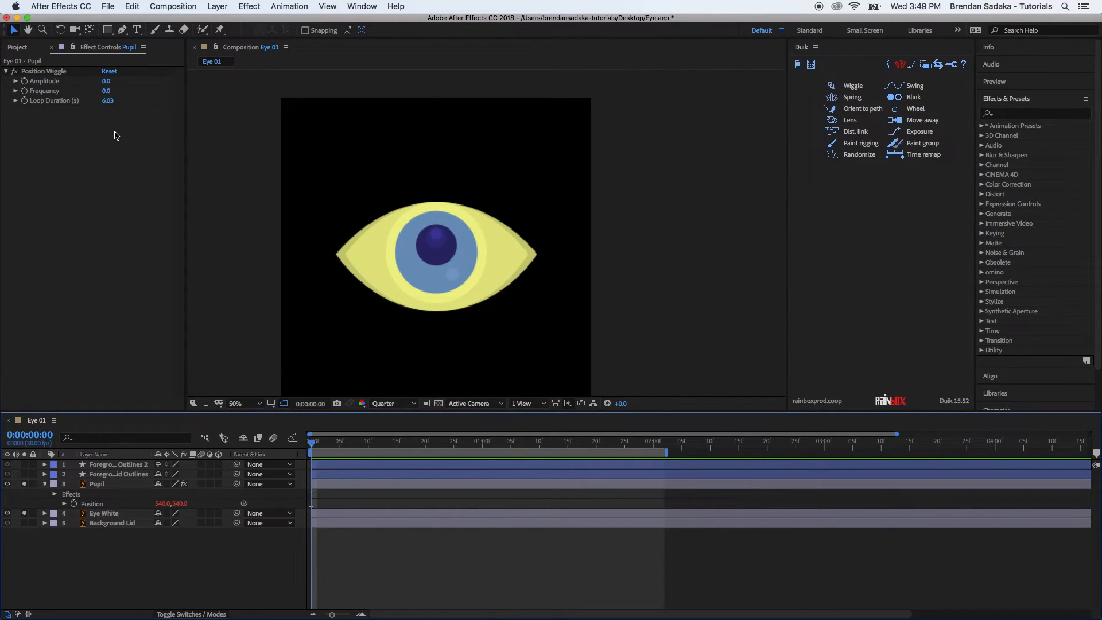
# Set the Position Wiggle's Amplitude to 50 and Frequency to 10, and preview the pupil's movement.
pyautogui.click(107, 80)
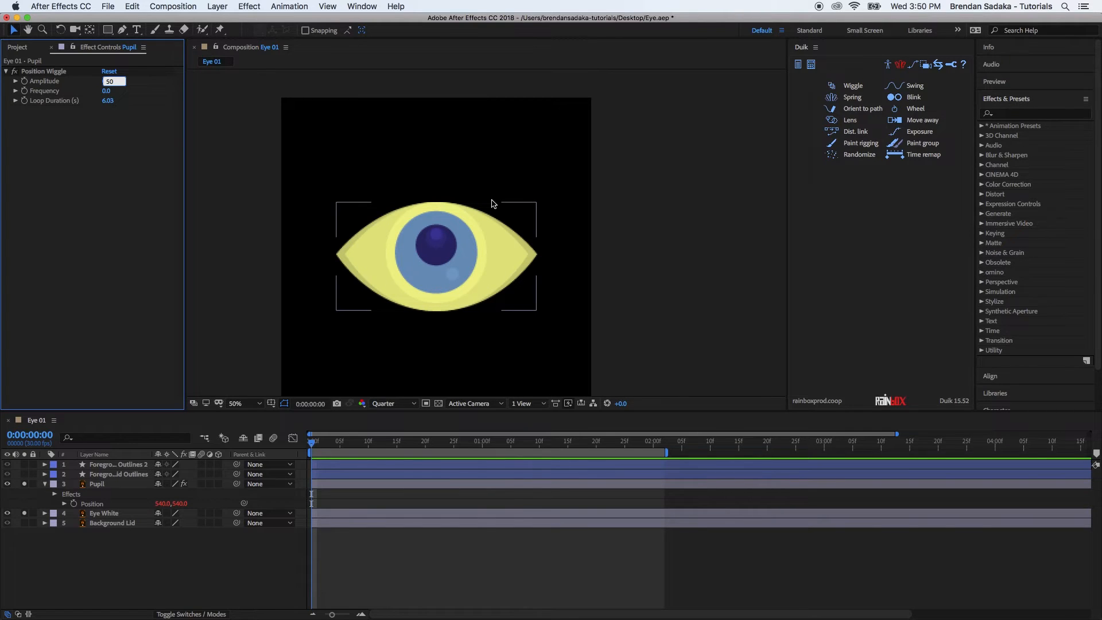
pyautogui.click(106, 91)
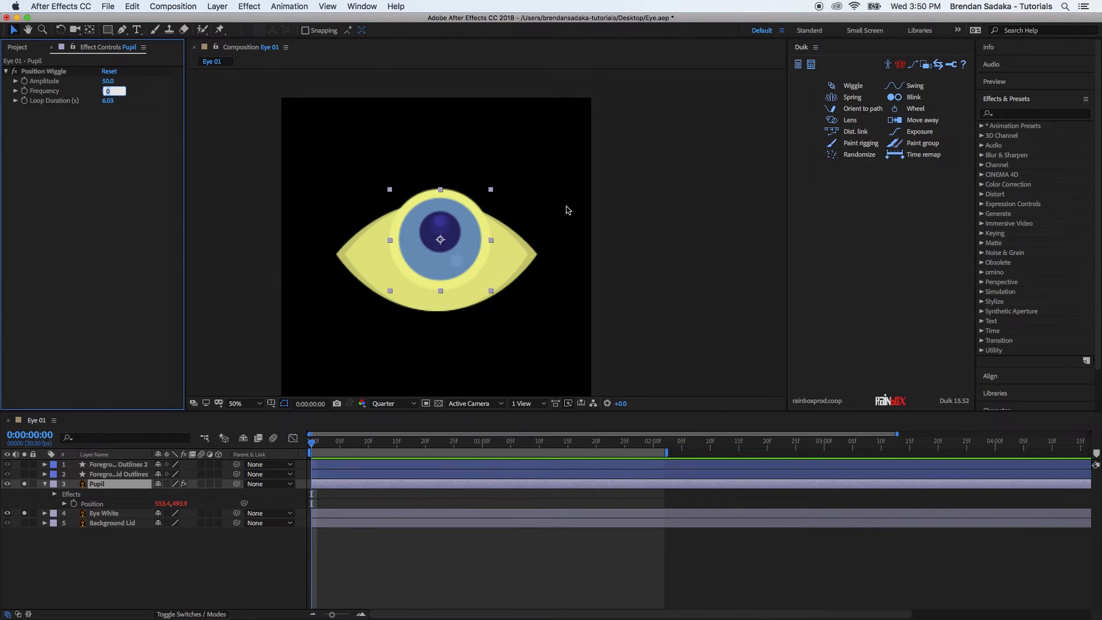
pyautogui.write('10')
pyautogui.press('Return')
pyautogui.click(586, 557)
pyautogui.press('space')
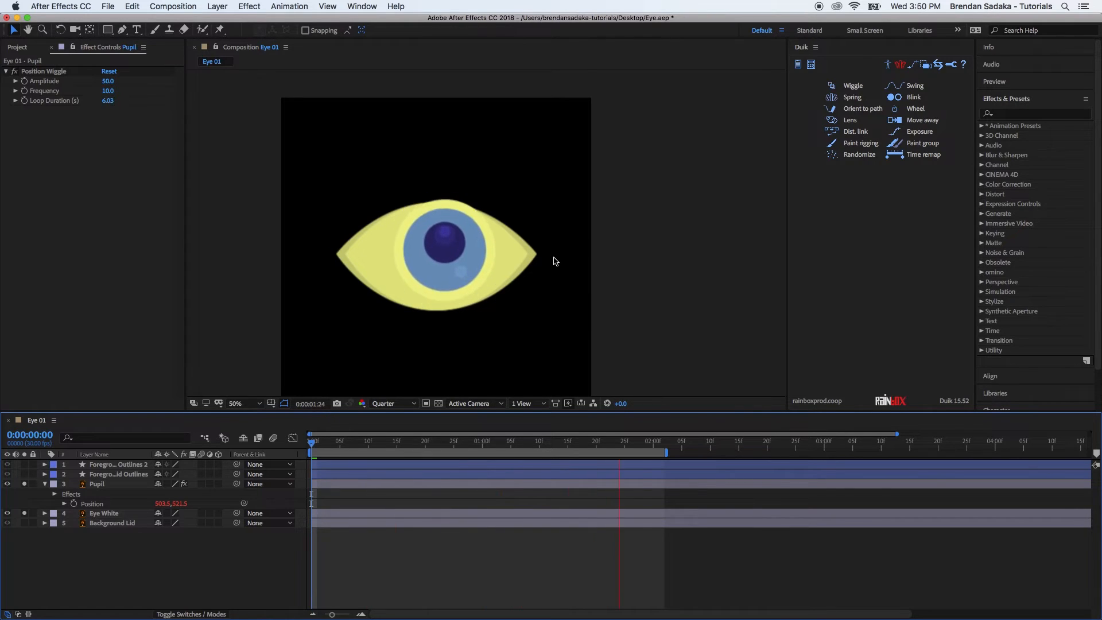
pyautogui.press('space')
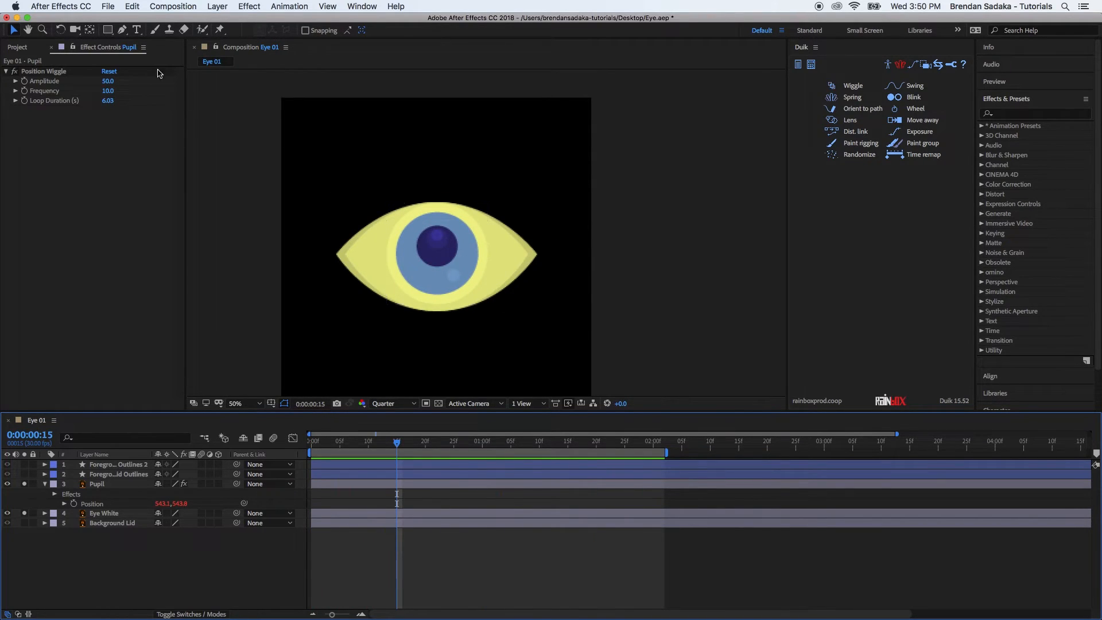
# Set the Position Wiggle's Amplitude to 10 and Frequency to 1, and preview the pupil's movement.
pyautogui.click(121, 83)
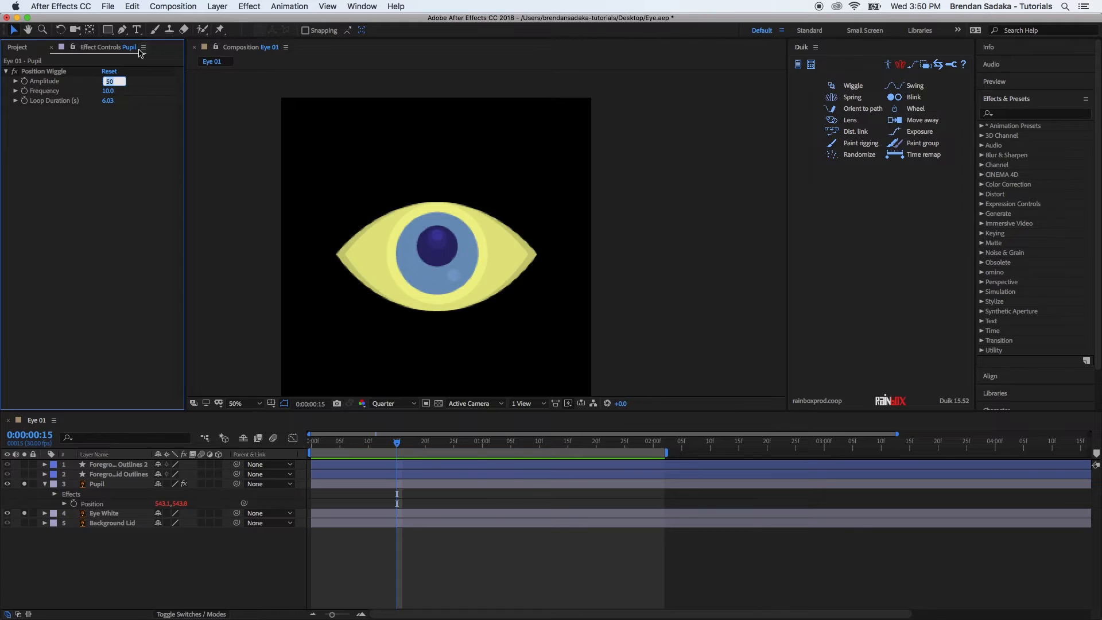
pyautogui.write('10')
pyautogui.click(109, 91)
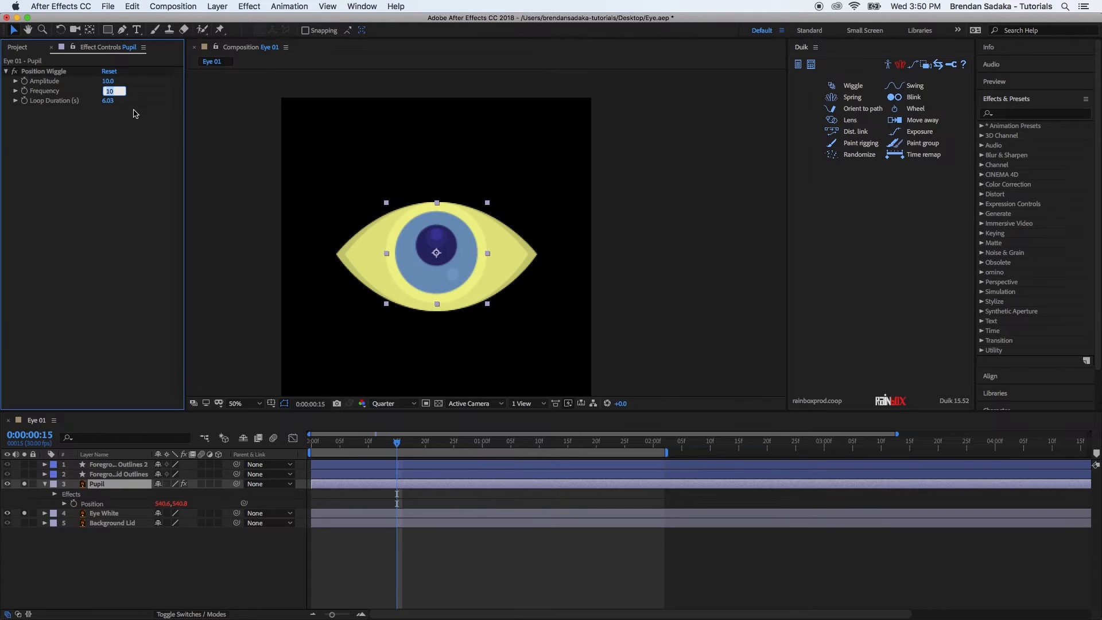
pyautogui.write('1')
pyautogui.press('Return')
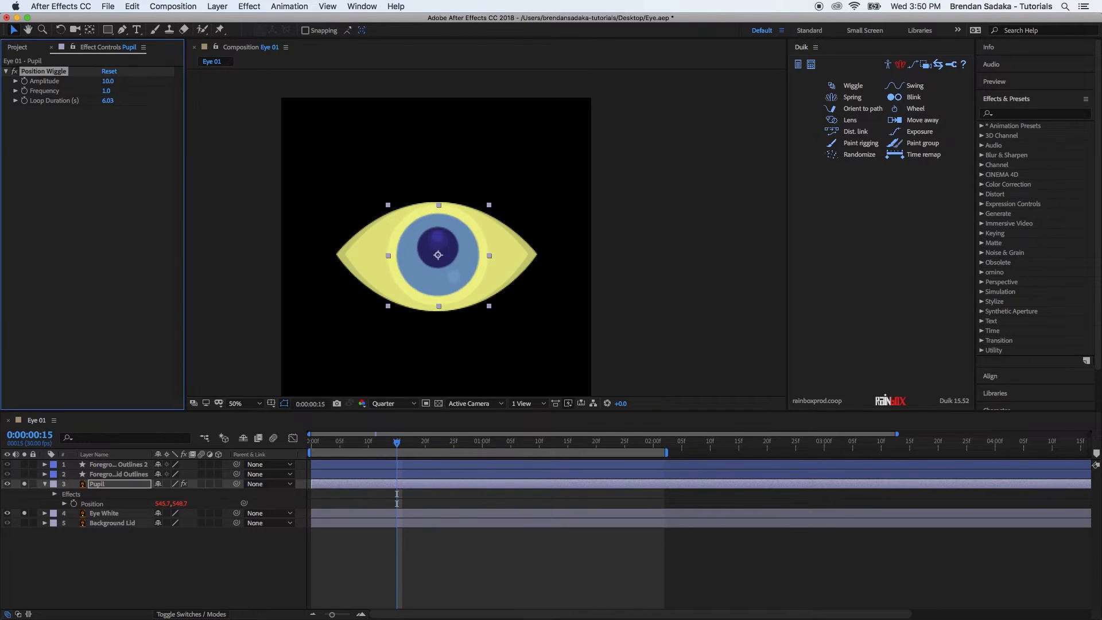
pyautogui.click(620, 549)
pyautogui.press('space')
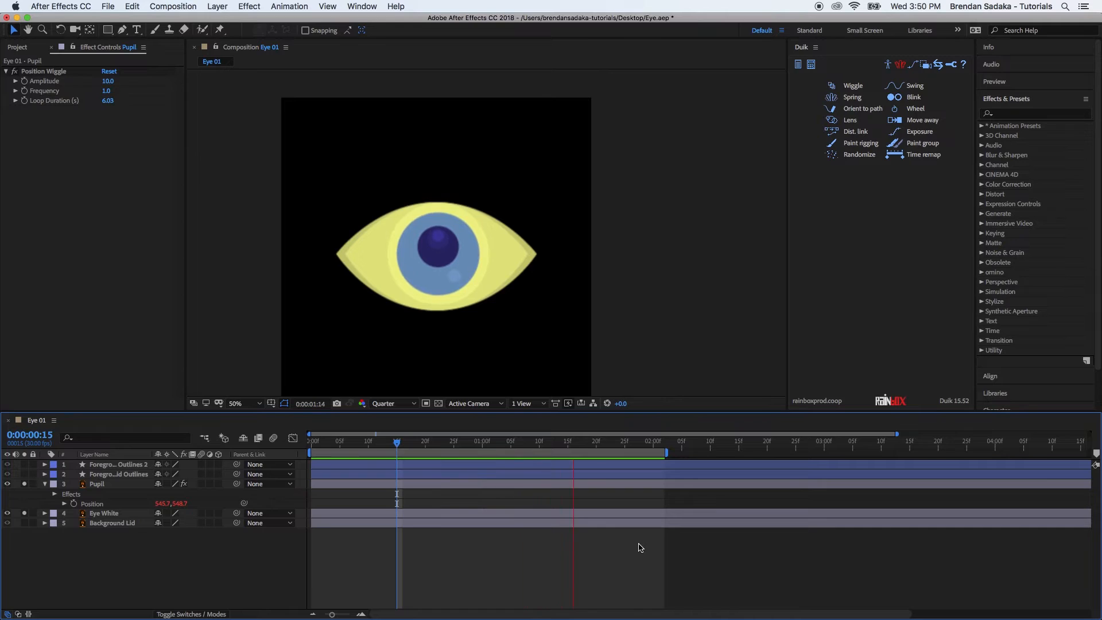
pyautogui.press('space')
# Extend the work area to the end of the Eye 01 composition.
pyautogui.moveTo(668, 453); pyautogui.dragTo(858, 454)
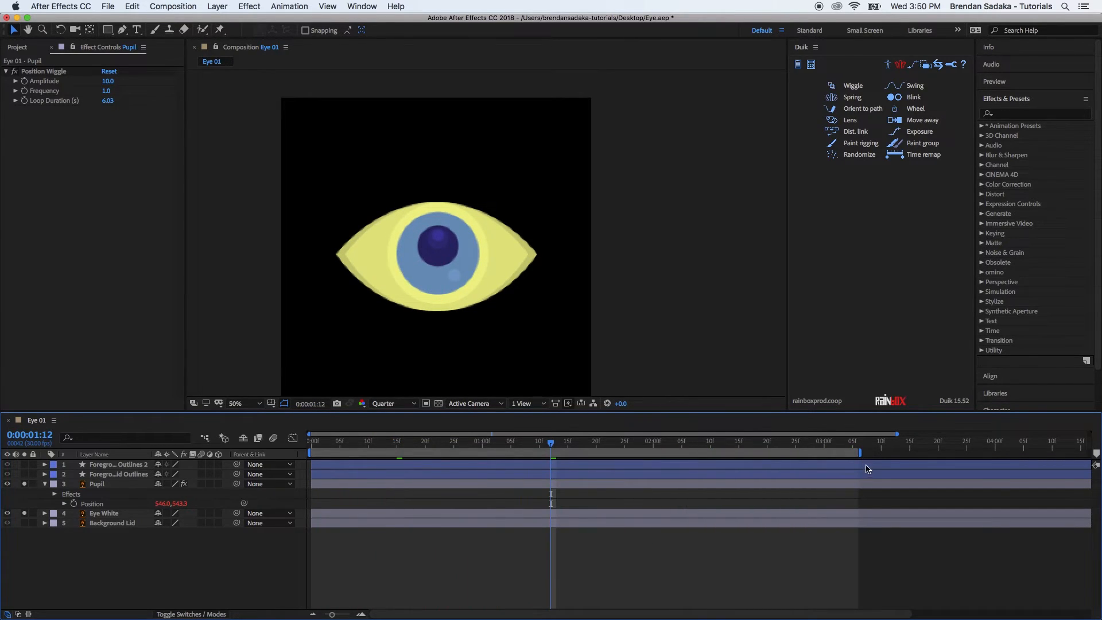
pyautogui.press('-')
pyautogui.moveTo(585, 454); pyautogui.dragTo(833, 454)
pyautogui.press('super+z')
pyautogui.moveTo(723, 455); pyautogui.dragTo(1088, 455)
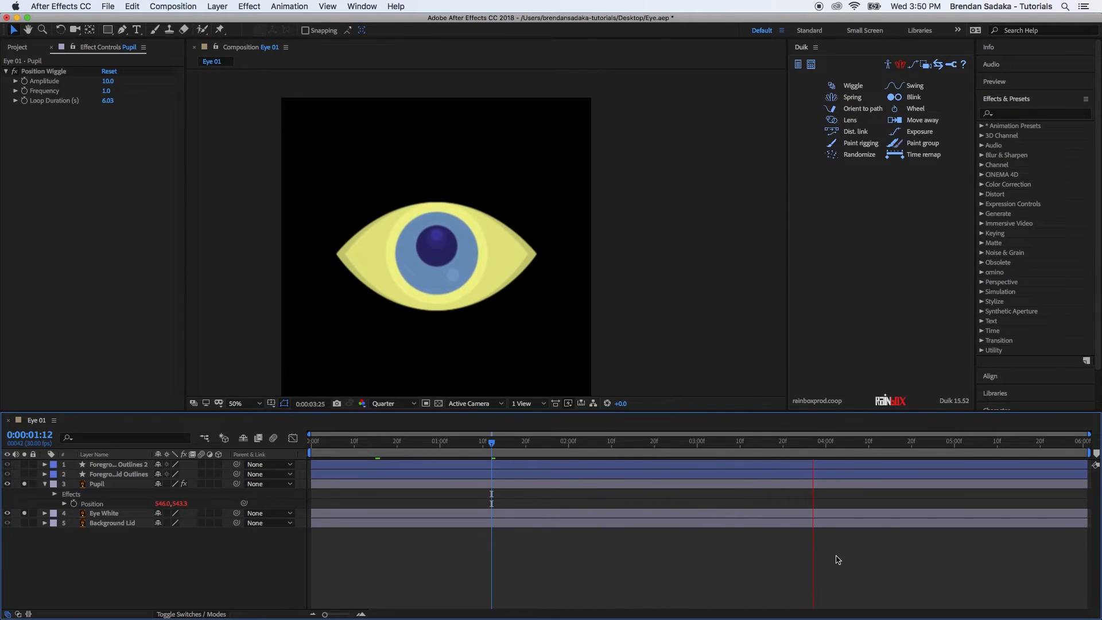
# Set the Position Wiggle's Amplitude to 15 and preview the pupil's movement.
pyautogui.click(108, 81)
pyautogui.write('15')
pyautogui.press('Return')
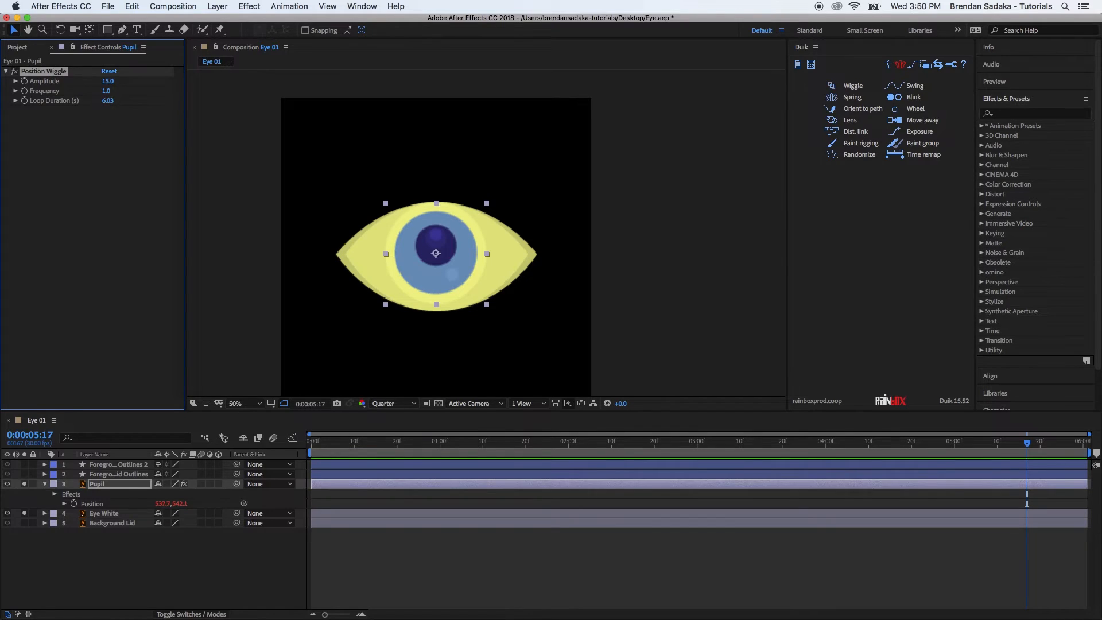
pyautogui.click(475, 555)
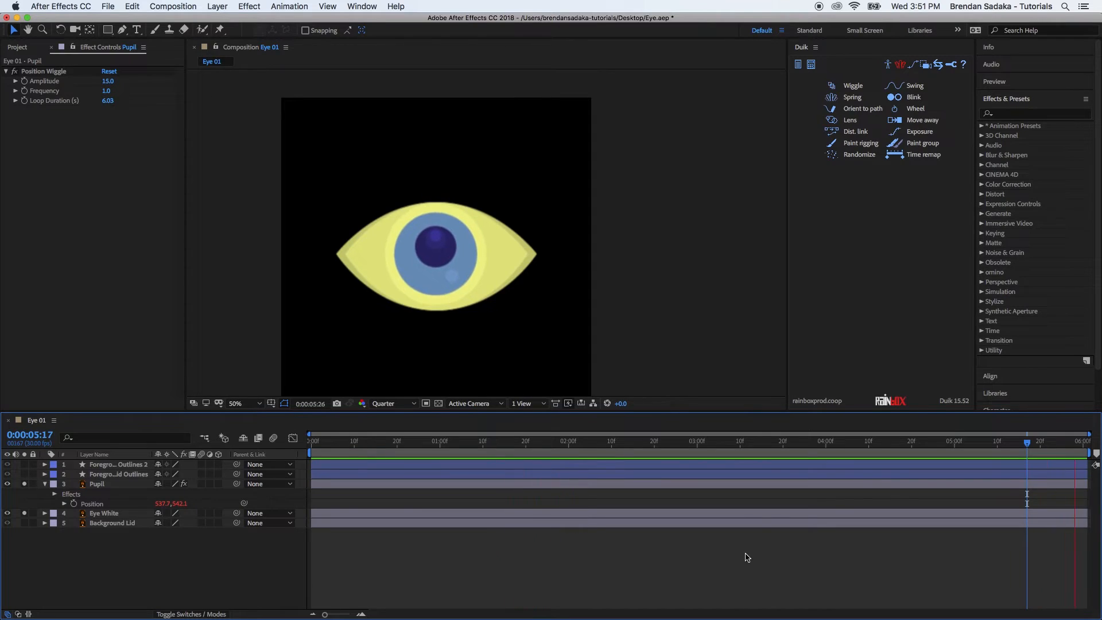
pyautogui.press('space')
# Set the Position Wiggle's Frequency to 0.75 and preview the slower pupil movement.
pyautogui.click(109, 91)
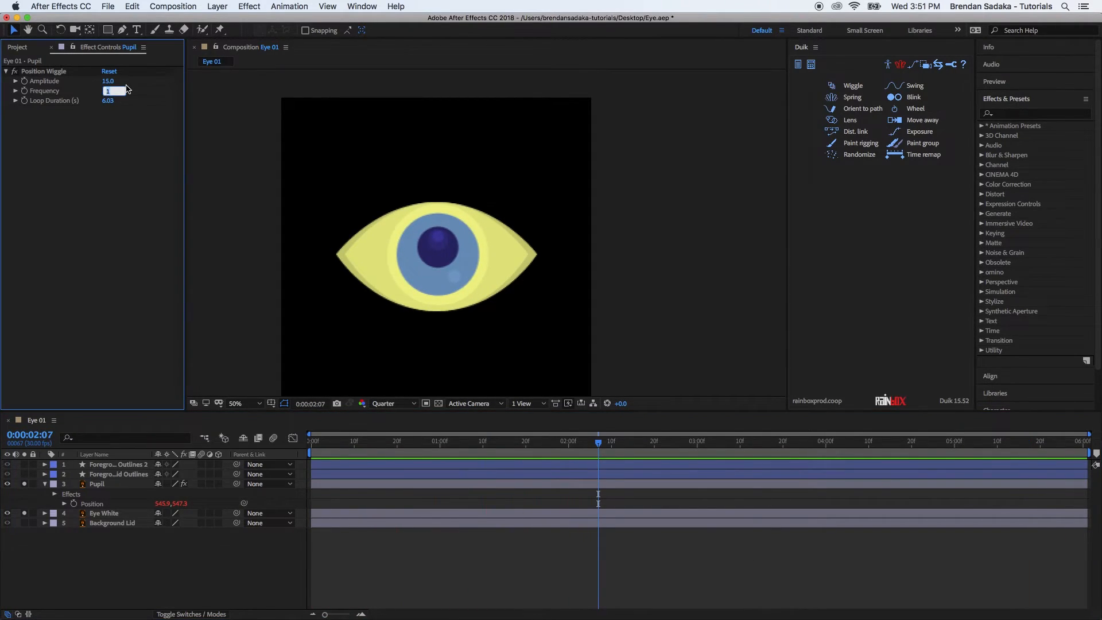
pyautogui.write('0.75')
pyautogui.press('Return')
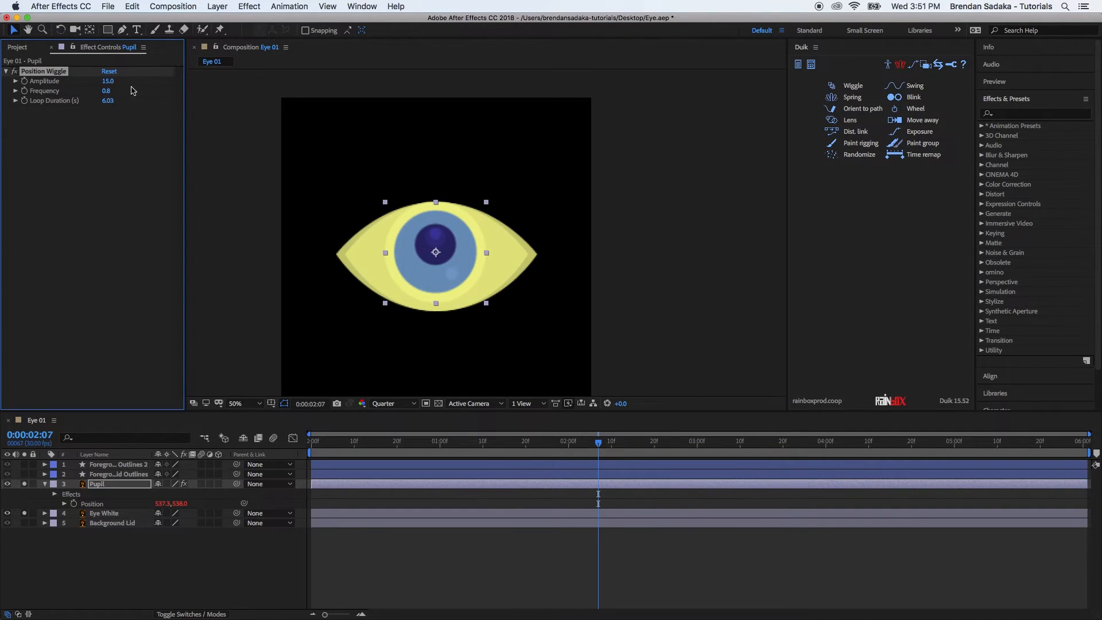
pyautogui.click(666, 554)
pyautogui.press('space')
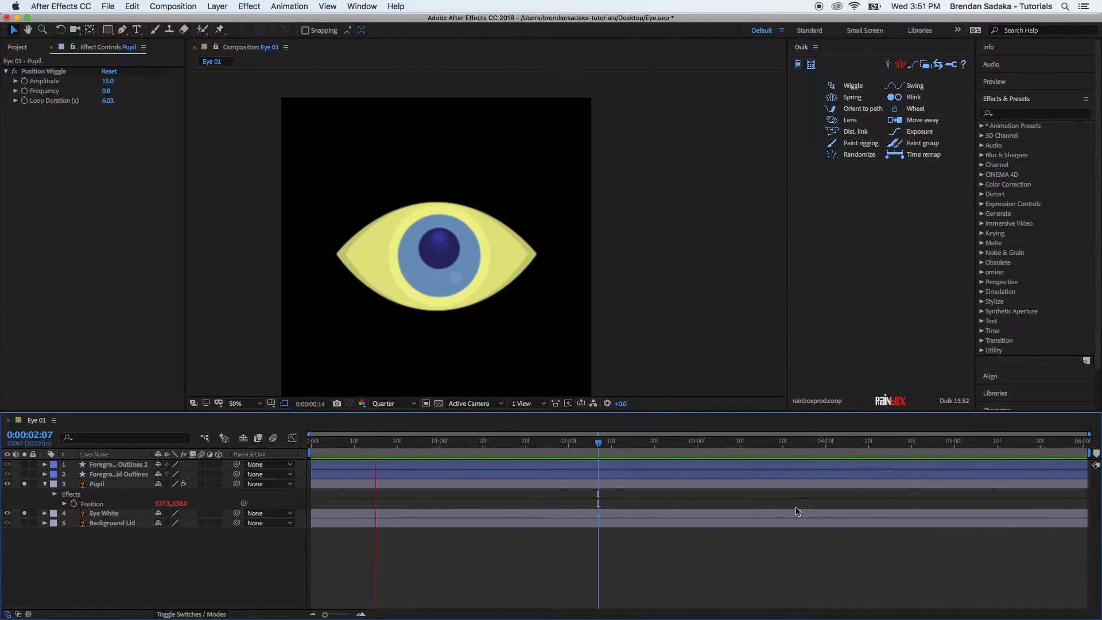
pyautogui.press('space')
# Move the current time to 0:00:02:15 and set the composition's preview resolution to Full.
pyautogui.moveTo(582, 442); pyautogui.dragTo(633, 440)
pyautogui.click(386, 404)
pyautogui.click(395, 436)
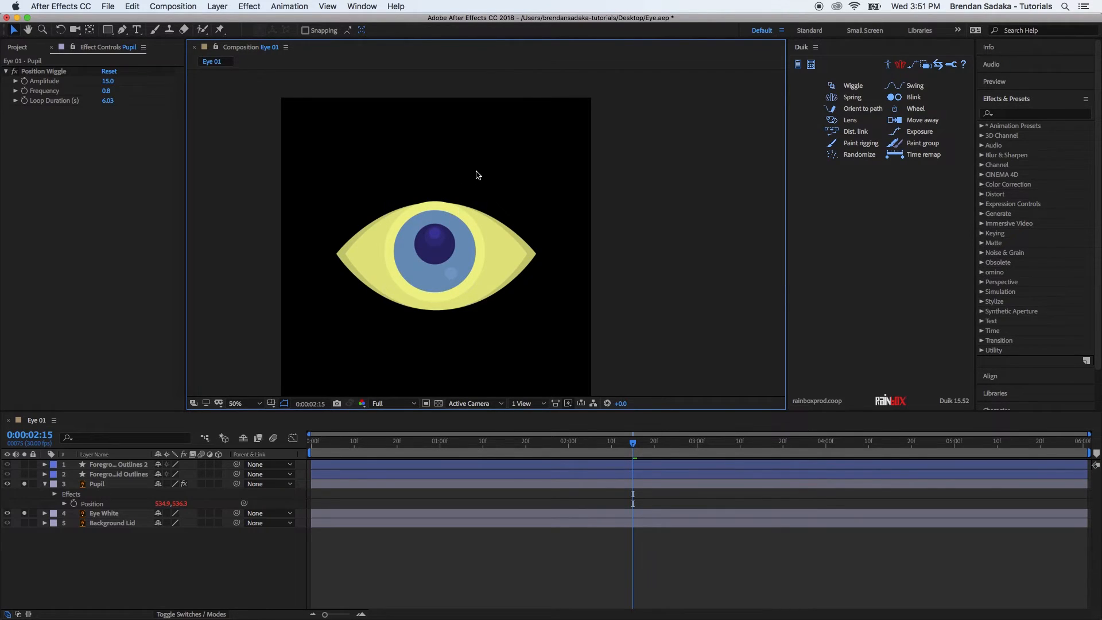
# Turn off solo for the Pupil and Eye White layers and preview the complete eye animation.
pyautogui.click(24, 484)
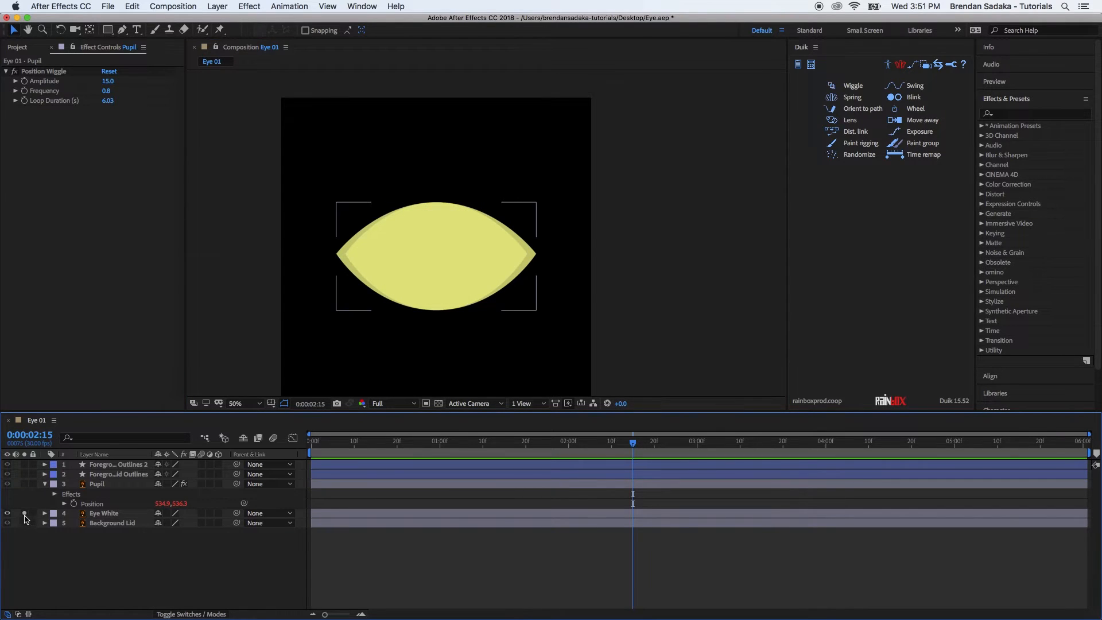
pyautogui.click(24, 513)
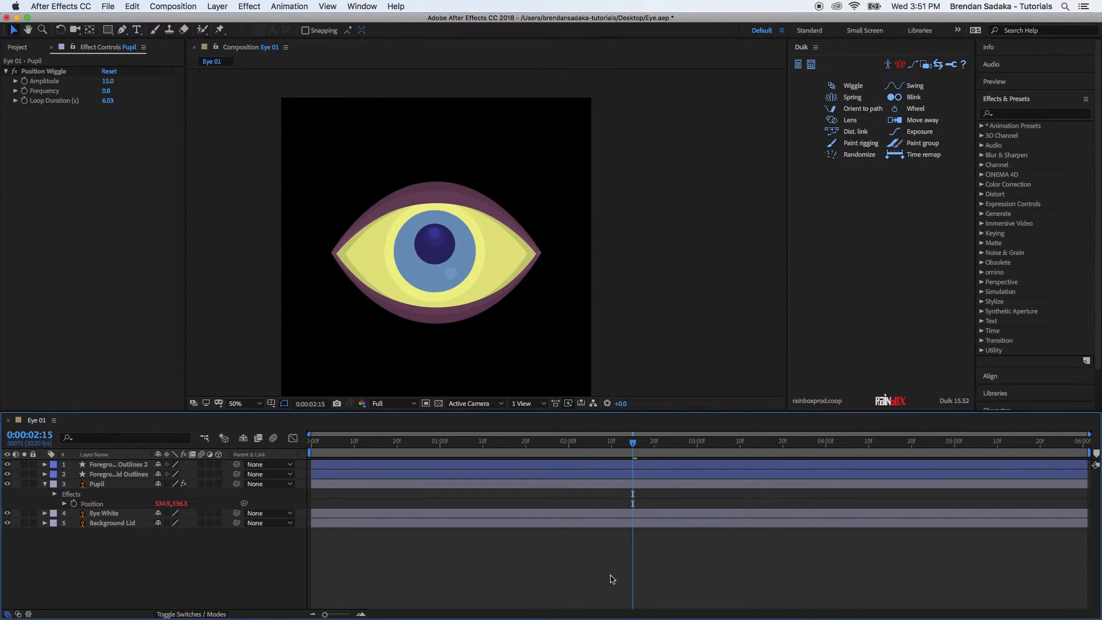
pyautogui.press('space')
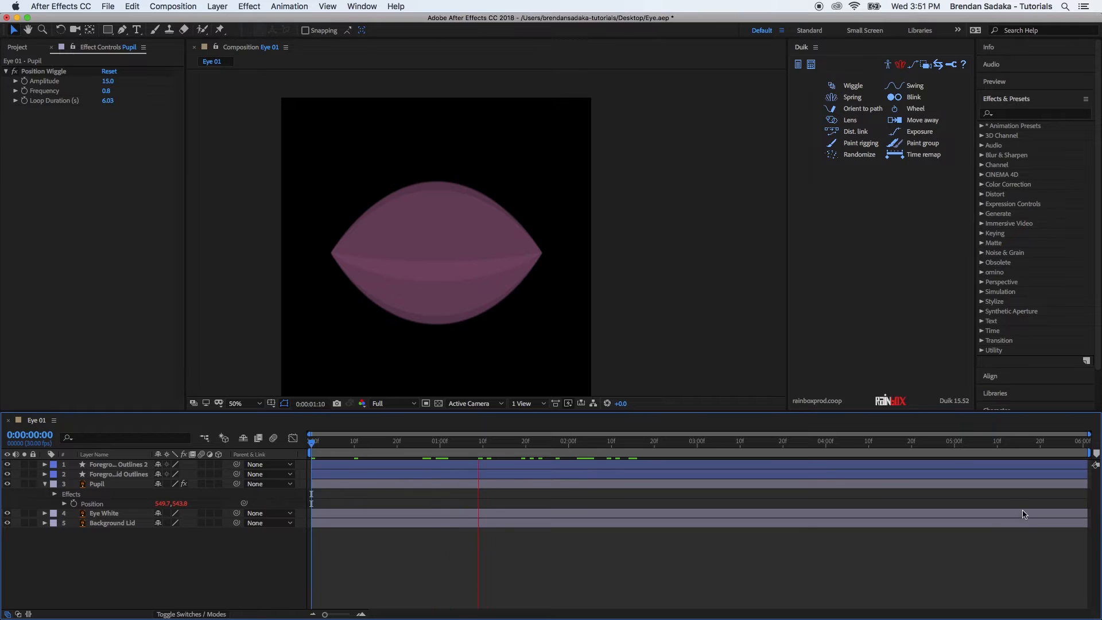
pyautogui.press('space')
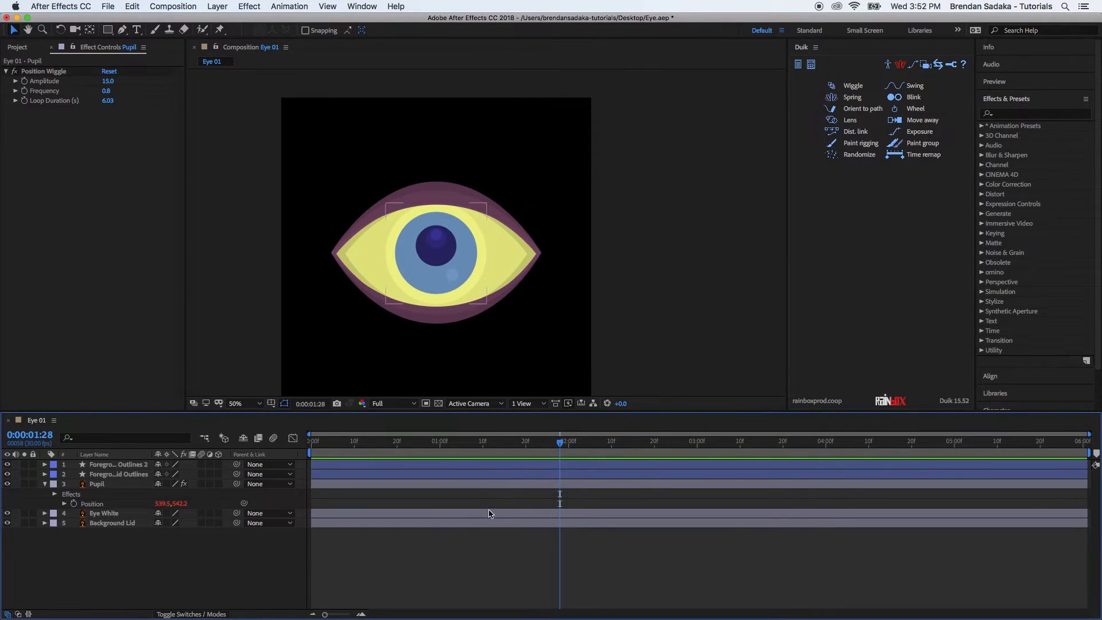
# Collapse the Pupil layer's properties and reveal the Path keyframes of both Foreground Lid Outlines layers.
pyautogui.click(492, 486)
pyautogui.press('u')
pyautogui.click(501, 534)
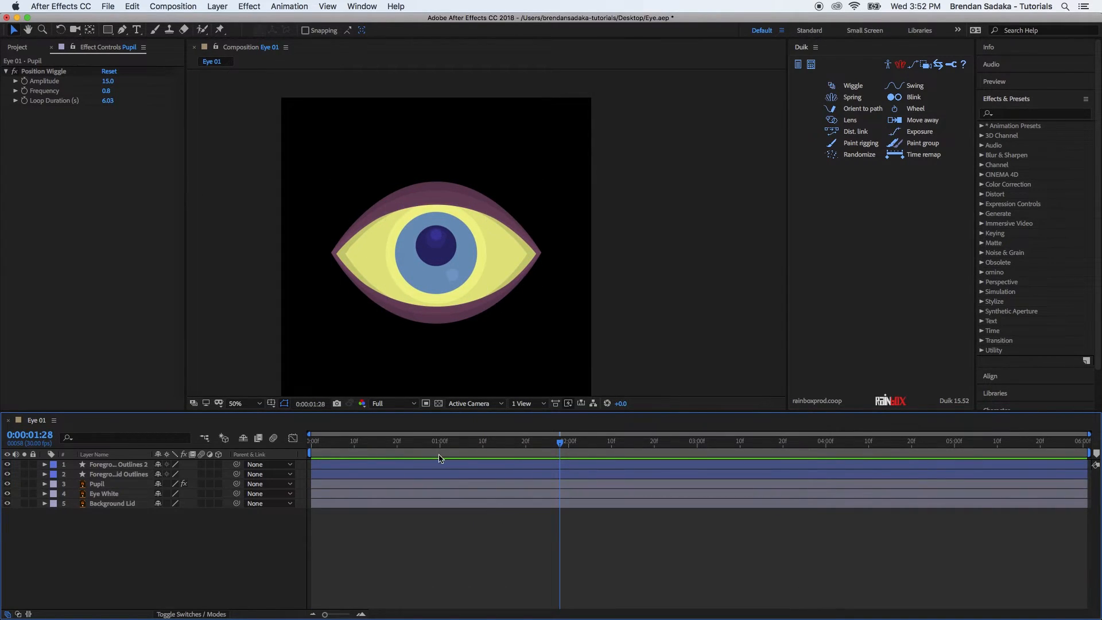
pyautogui.click(456, 466)
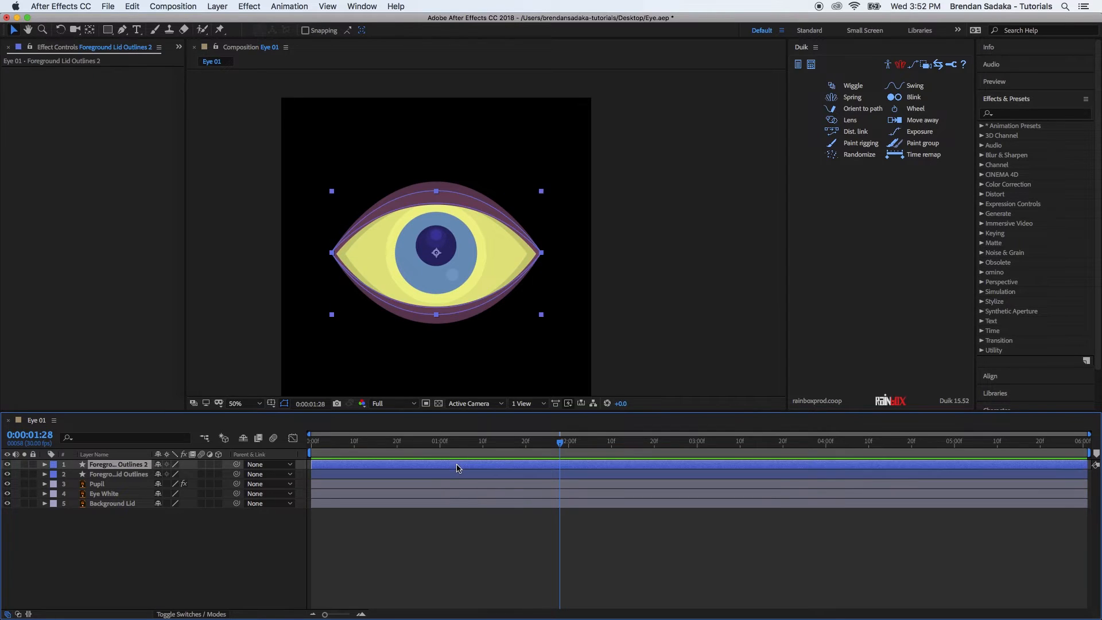
pyautogui.keyDown('shift'); pyautogui.click(459, 475); pyautogui.keyUp('shift')
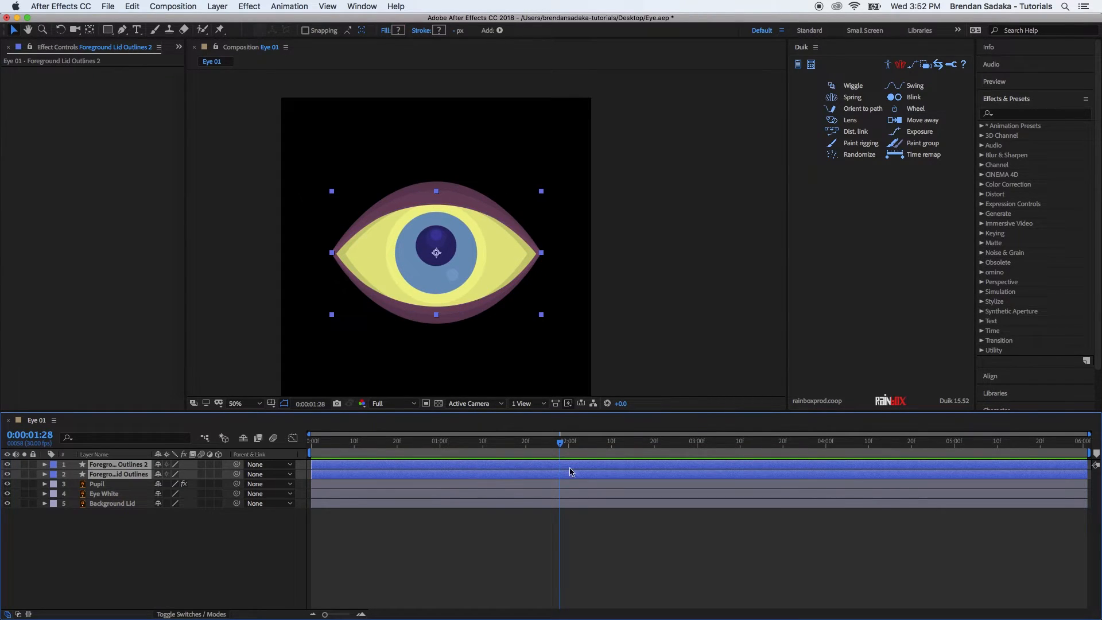
pyautogui.press('u')
pyautogui.click(503, 581)
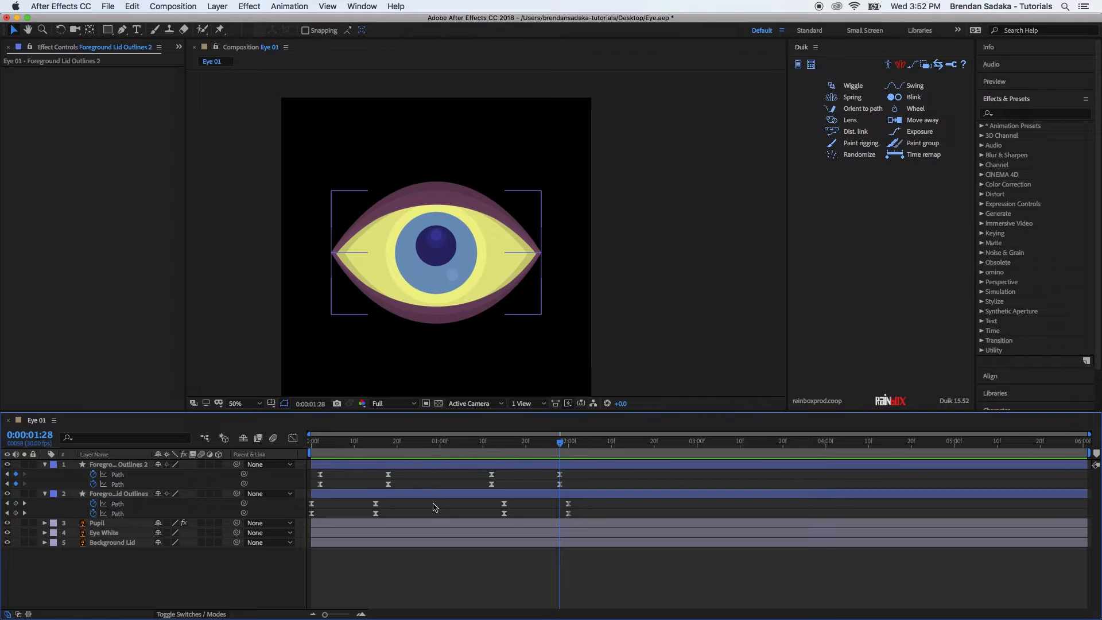
# Move the last two Path keyframe pairs of both foreground lid layers about 7 frames earlier and preview the blink.
pyautogui.moveTo(593, 482)
pyautogui.mouseDown()
pyautogui.moveTo(492, 505)
pyautogui.moveTo(477, 521)
pyautogui.mouseUp()
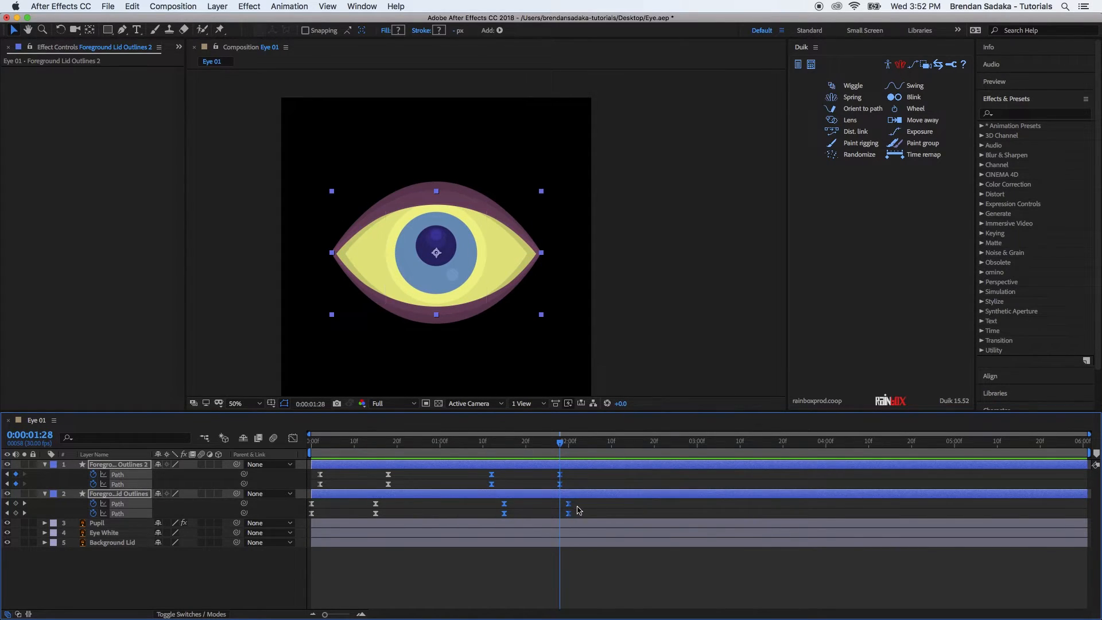
pyautogui.moveTo(568, 508); pyautogui.dragTo(547, 508)
pyautogui.hotkey('alt', 'Left')
pyautogui.hotkey('alt', 'Left')
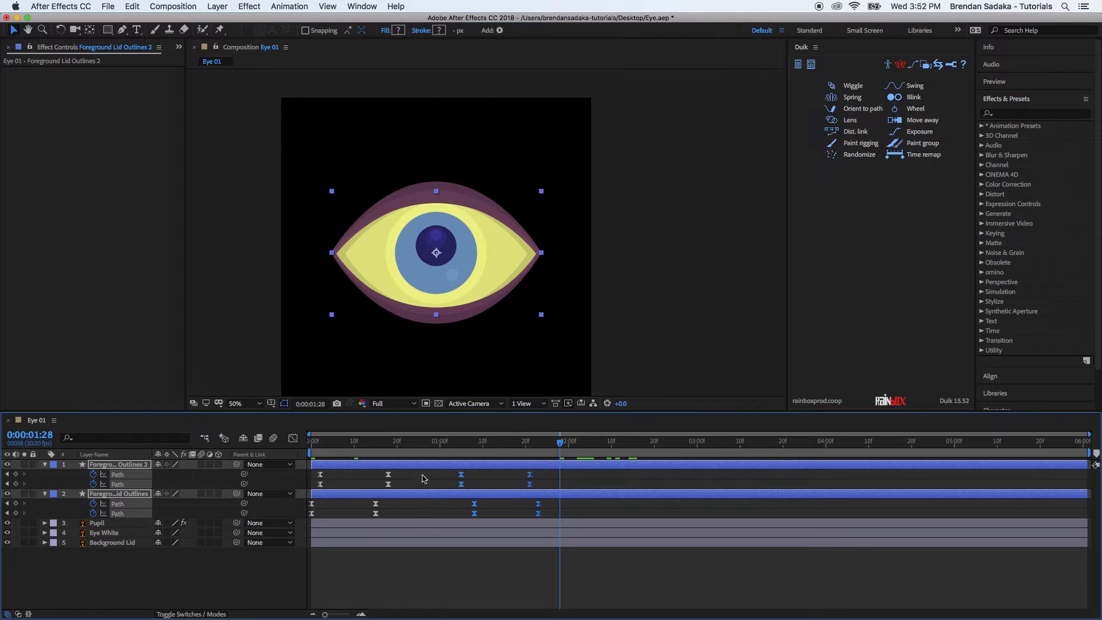
pyautogui.click(435, 563)
pyautogui.moveTo(530, 445); pyautogui.dragTo(238, 465)
pyautogui.press('space')
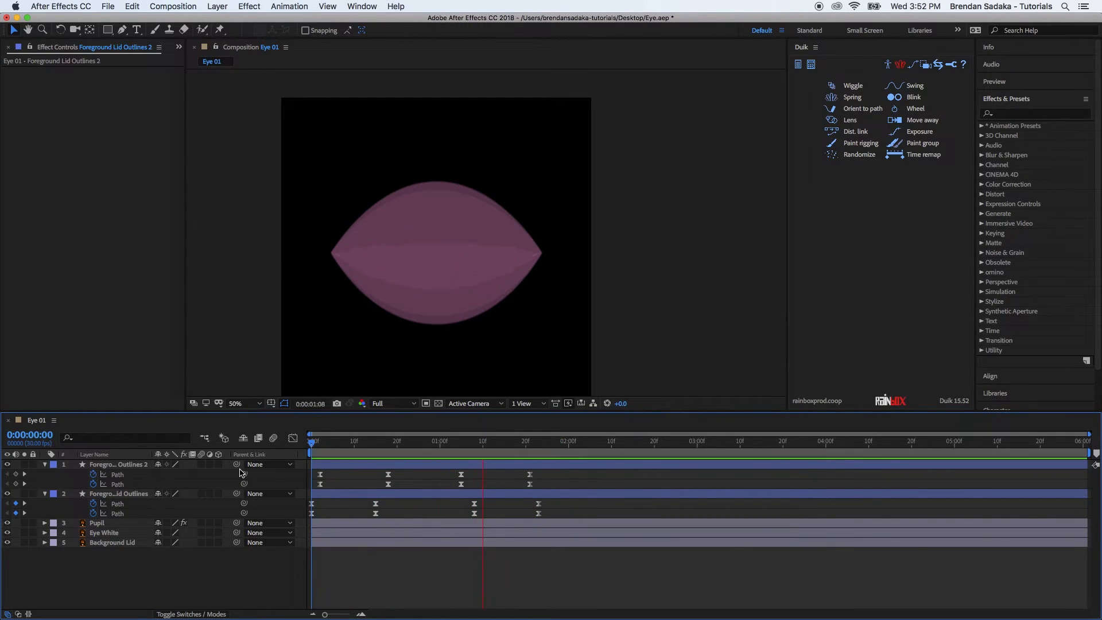
pyautogui.press('space')
# Shift the eye-opening Path keyframes of both foreground lid layers another 2 frames earlier and preview from the start.
pyautogui.moveTo(549, 475); pyautogui.dragTo(462, 518)
pyautogui.hotkey('alt', 'Left')
pyautogui.hotkey('alt', 'Left')
pyautogui.click(435, 559)
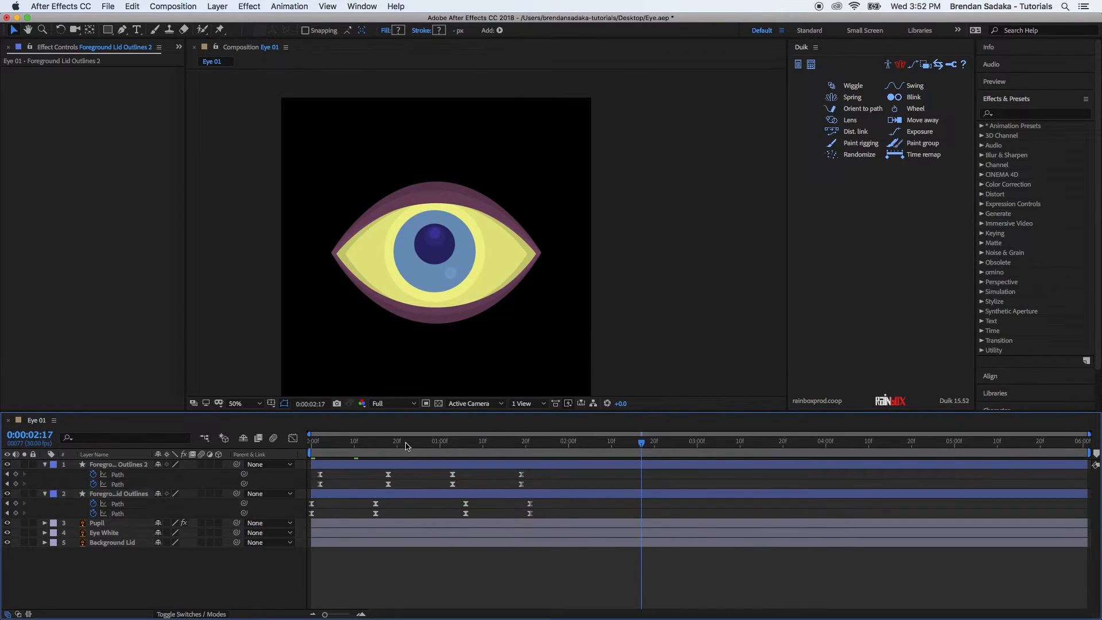
pyautogui.moveTo(406, 445); pyautogui.dragTo(234, 457)
pyautogui.press('space')
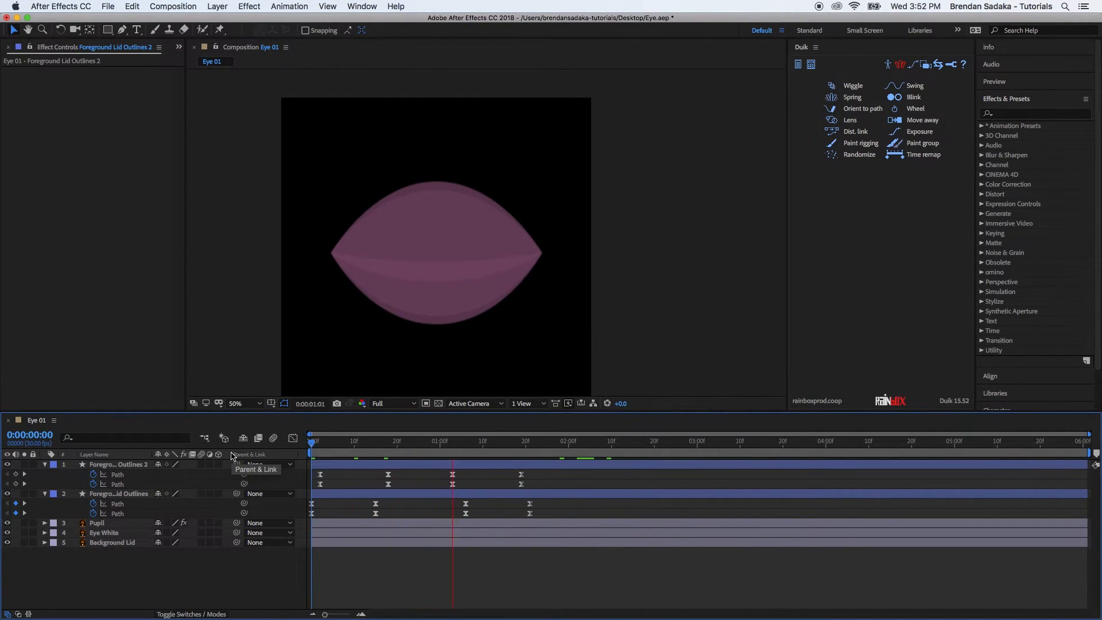
pyautogui.press('space')
# Nudge both lid layers' eye-opening keyframes 1 frame earlier, preview the blink and return to the first frame.
pyautogui.moveTo(540, 469); pyautogui.dragTo(445, 519)
pyautogui.hotkey('alt', 'Left')
pyautogui.press('space')
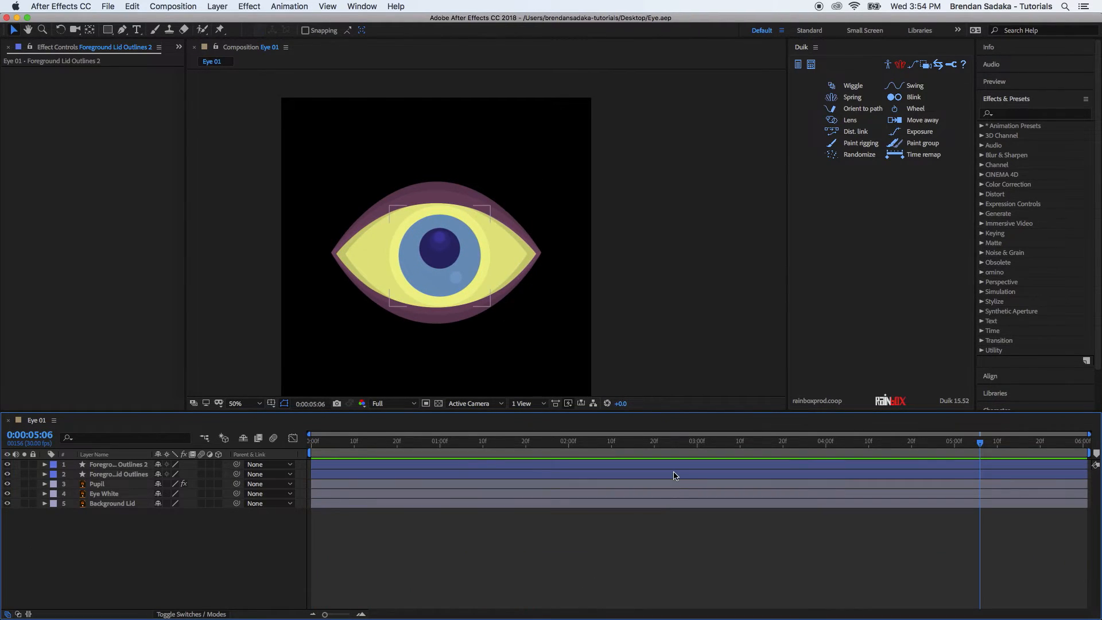
pyautogui.click(550, 517)
pyautogui.moveTo(352, 450); pyautogui.dragTo(256, 508)
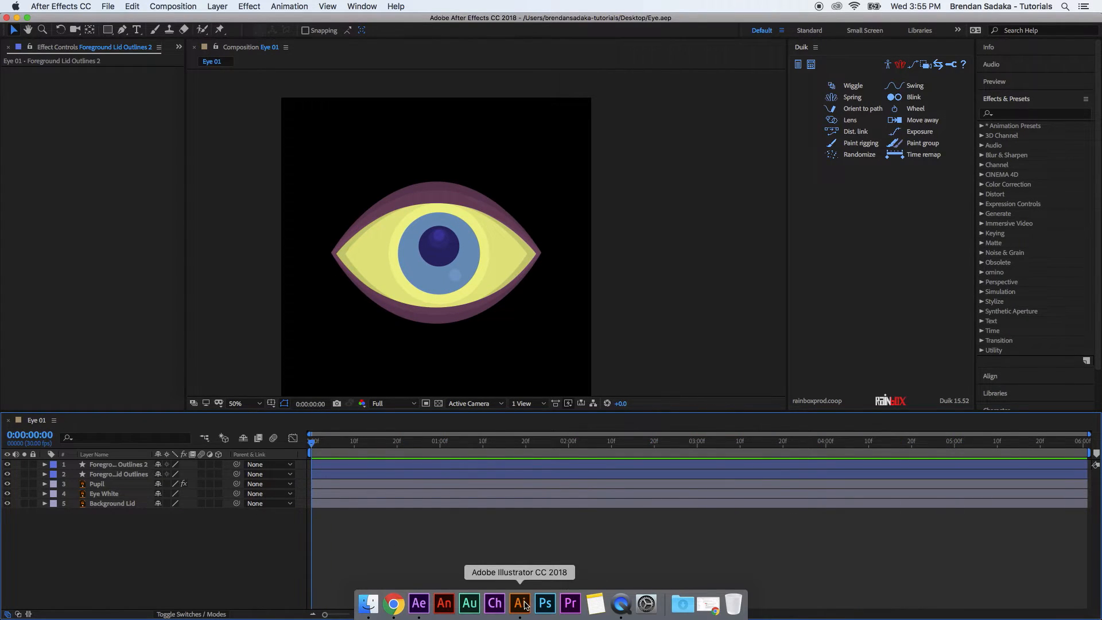
# Switch to Adobe Illustrator and save the Eye 01.ai artwork as Eye 02.ai in Illustrator CC format.
pyautogui.click(521, 603)
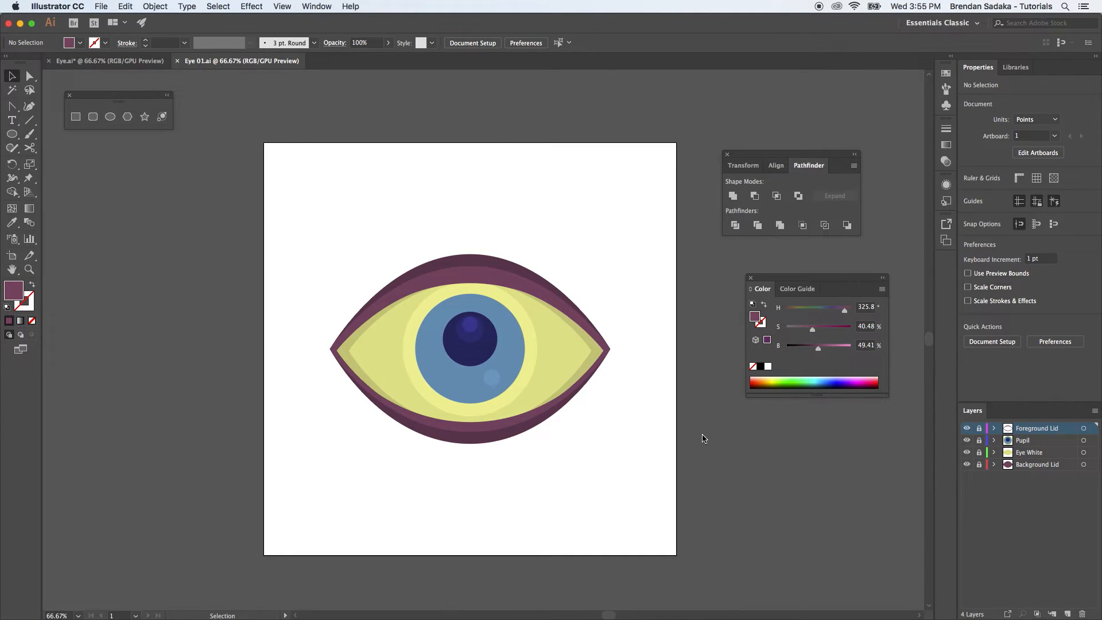
pyautogui.press('super+shift+s')
pyautogui.click(506, 160)
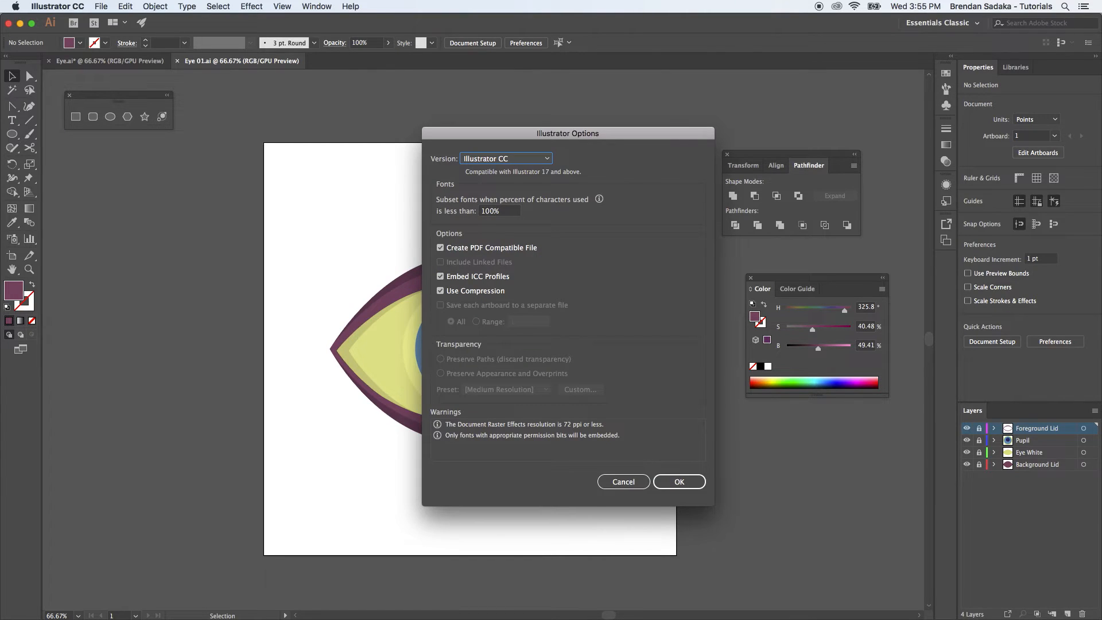
pyautogui.press('Return')
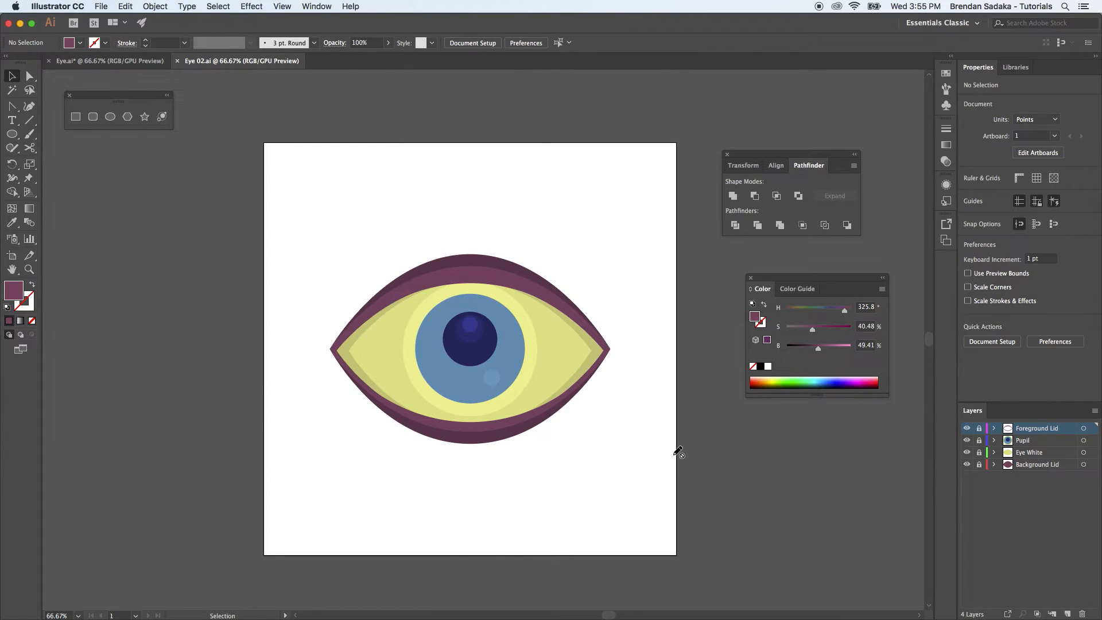
# Copy the four-colour swatch column from Eye.ai and try pasting it into Eye 02.ai, declining to unlock its layers.
pyautogui.click(164, 61)
pyautogui.click(261, 61)
pyautogui.click(109, 61)
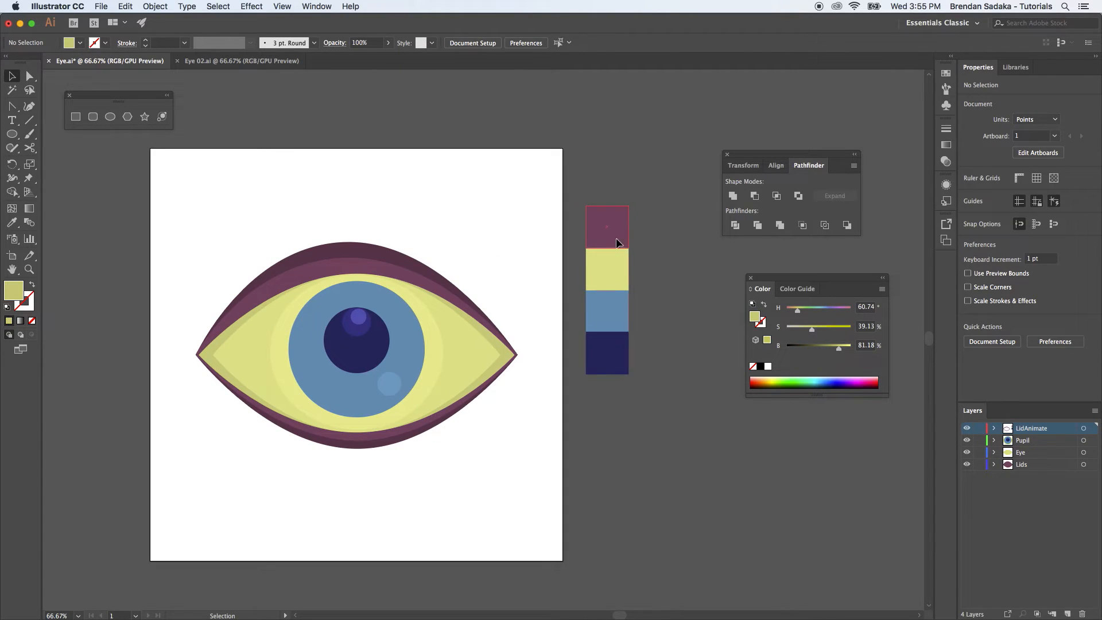
pyautogui.click(618, 244)
pyautogui.click(261, 62)
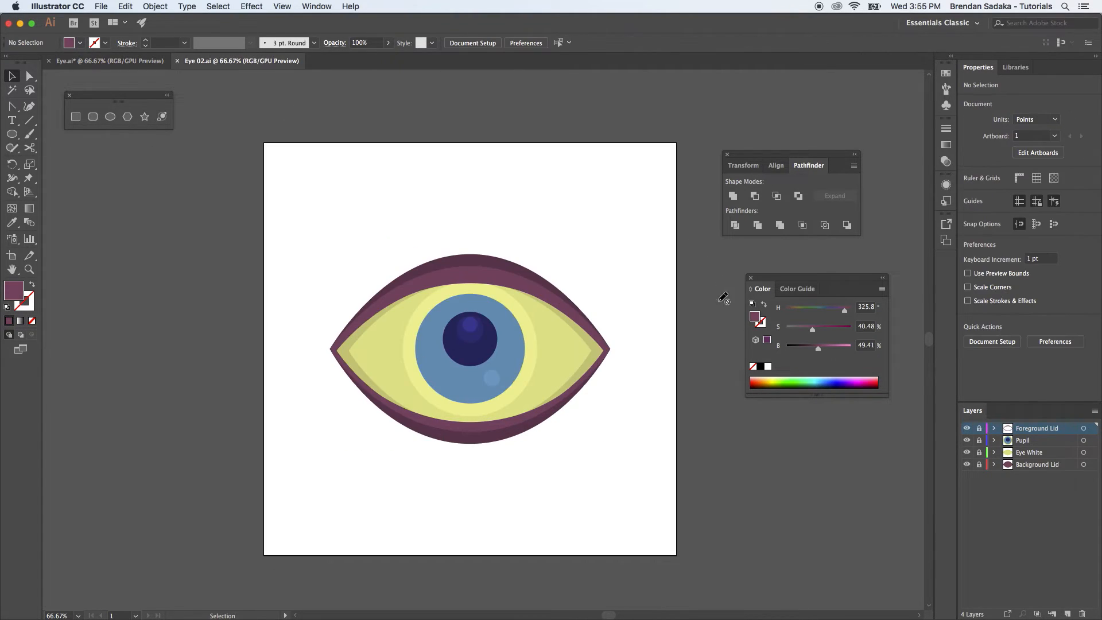
pyautogui.press('super+v')
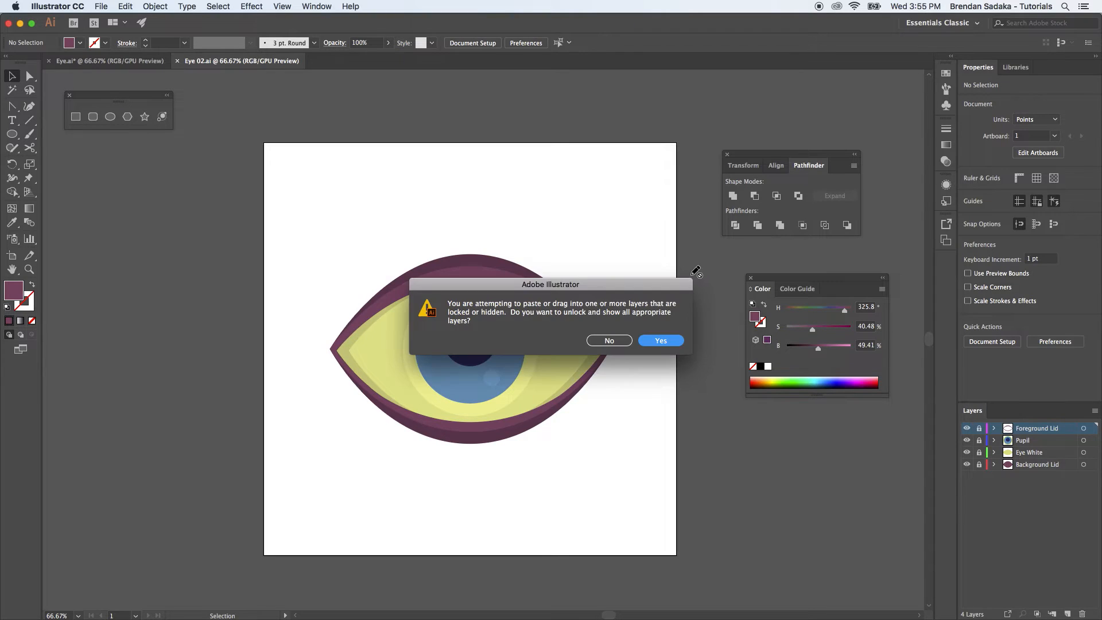
pyautogui.click(613, 341)
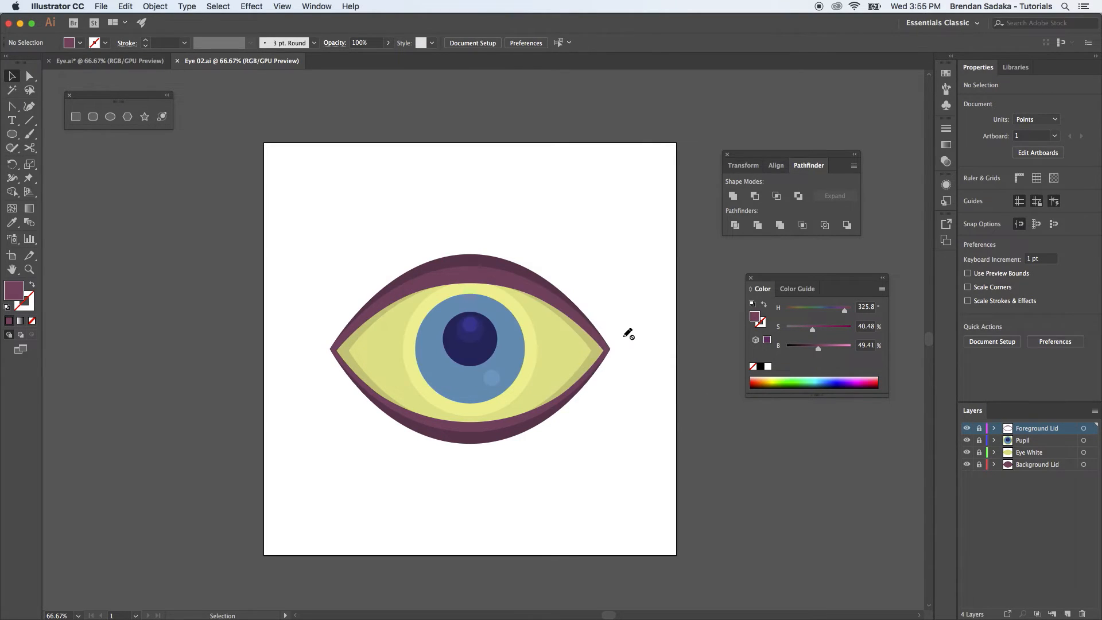
# Add a new layer named Colour Scheme in Eye 02.ai, paste the swatches onto it and place them left of the artboard.
pyautogui.click(1069, 611)
pyautogui.doubleClick(1024, 428)
pyautogui.write('Colour Scheme')
pyautogui.press('Return')
pyautogui.press('super+v')
pyautogui.moveTo(489, 396); pyautogui.dragTo(233, 407)
pyautogui.click(326, 445)
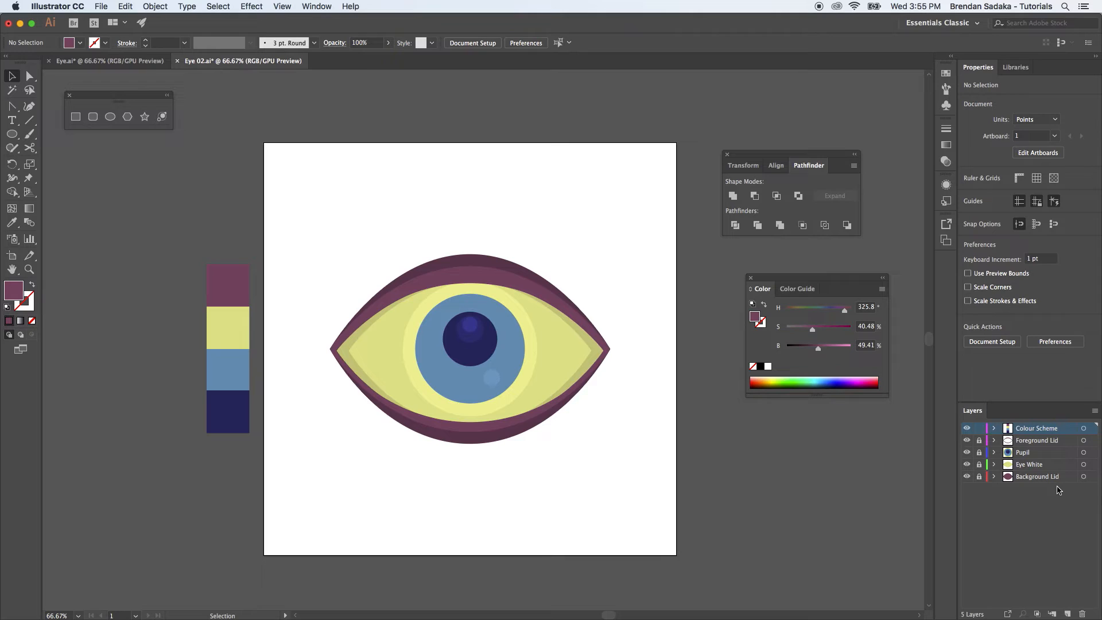
# Move the four-colour swatch column further away from the artboard and ungroup it.
pyautogui.moveTo(226, 312); pyautogui.dragTo(186, 295)
pyautogui.click(252, 214)
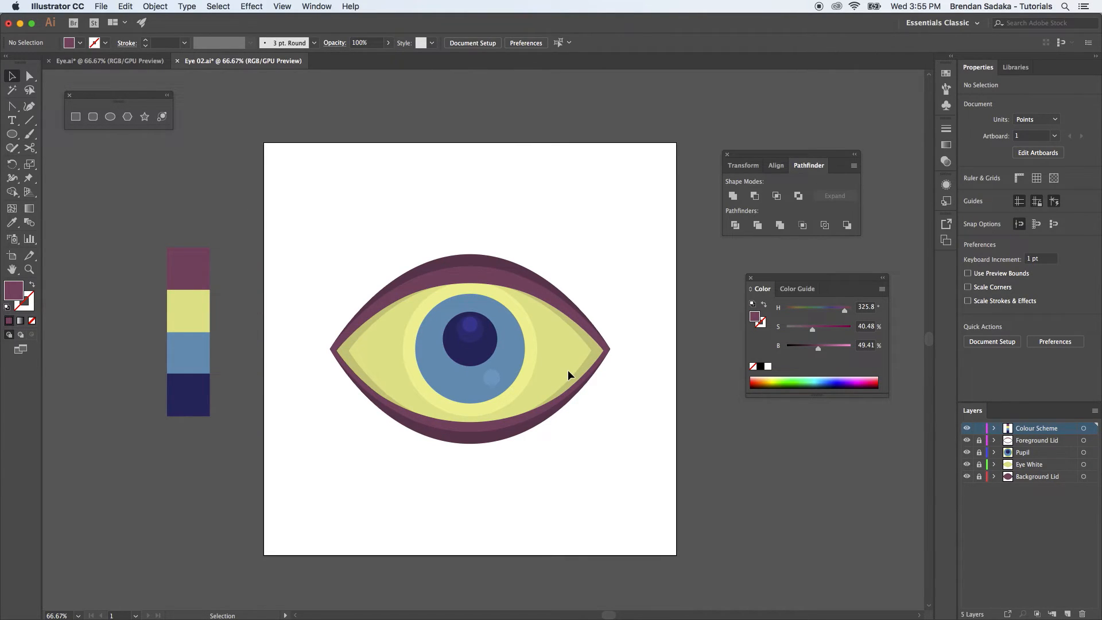
pyautogui.click(201, 325)
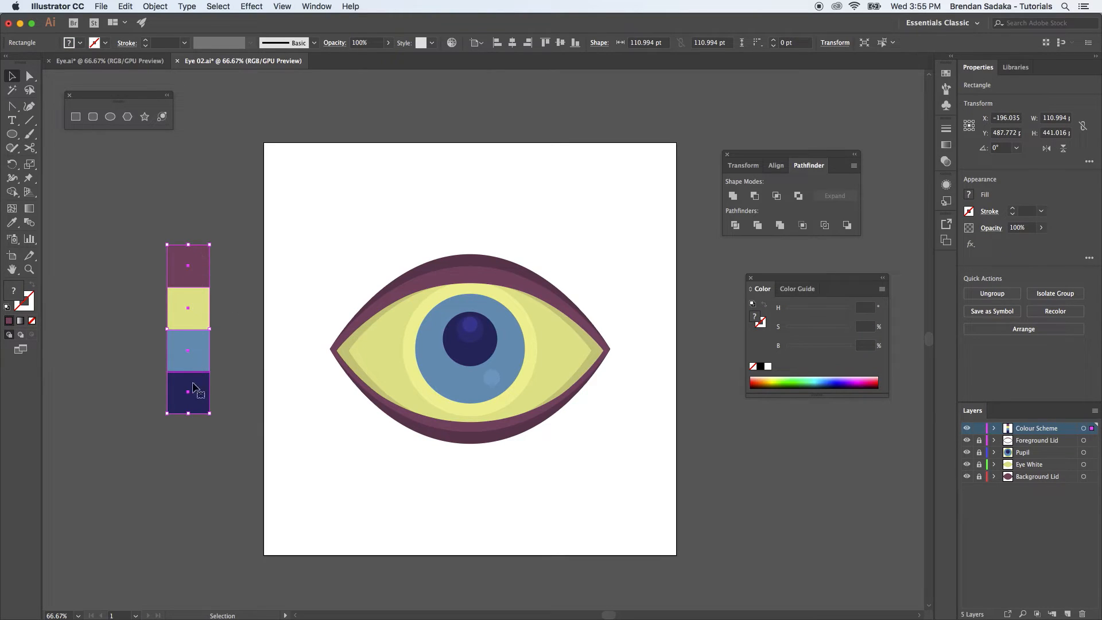
pyautogui.press('shift+super+g')
# Recolour the navy swatch dark green with hue 157° and the blue swatch light green with hue 154.2°.
pyautogui.click(200, 397)
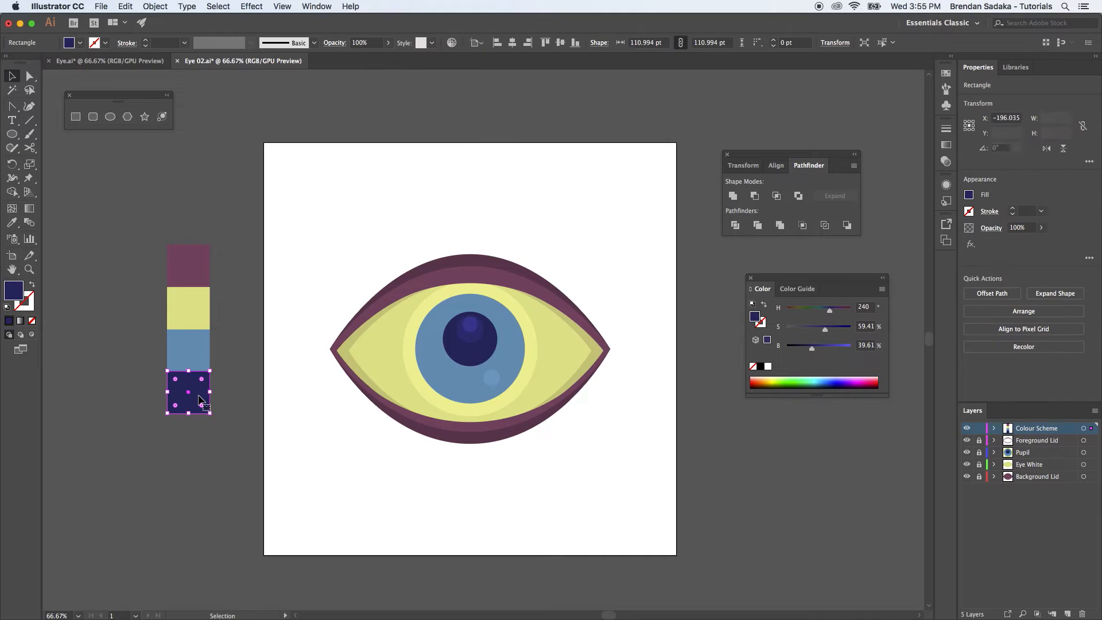
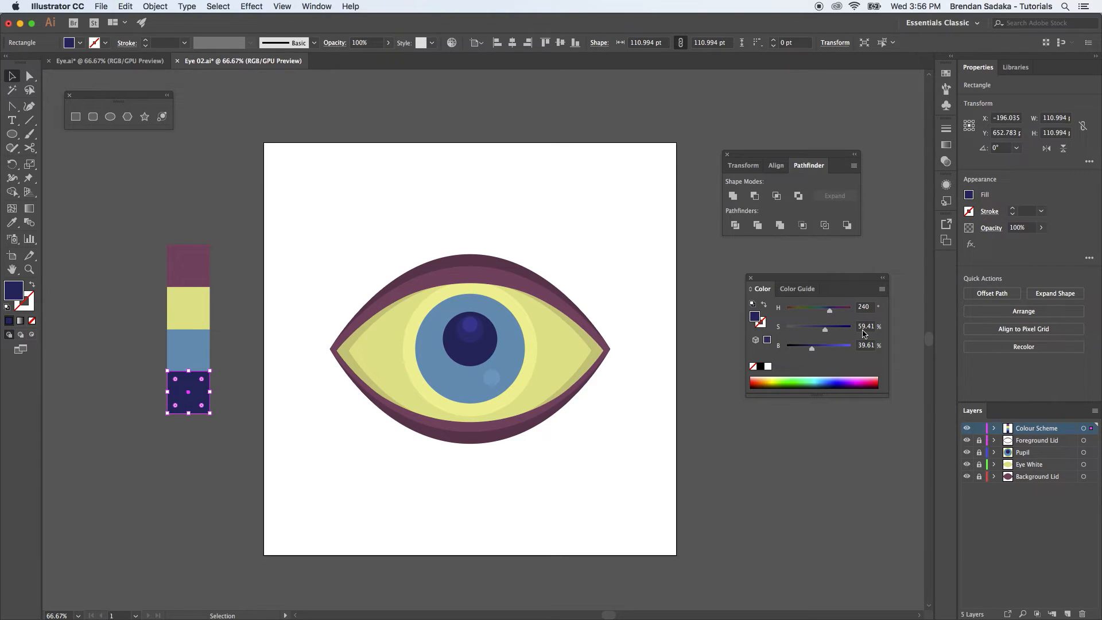
pyautogui.moveTo(830, 311); pyautogui.dragTo(796, 311)
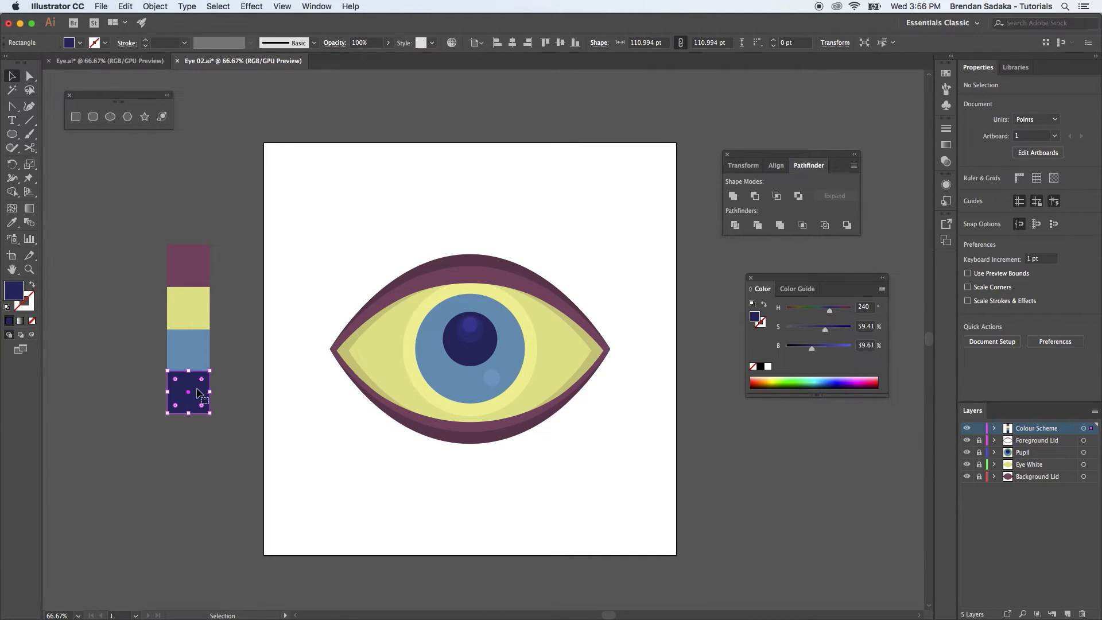
pyautogui.moveTo(830, 310); pyautogui.dragTo(814, 310)
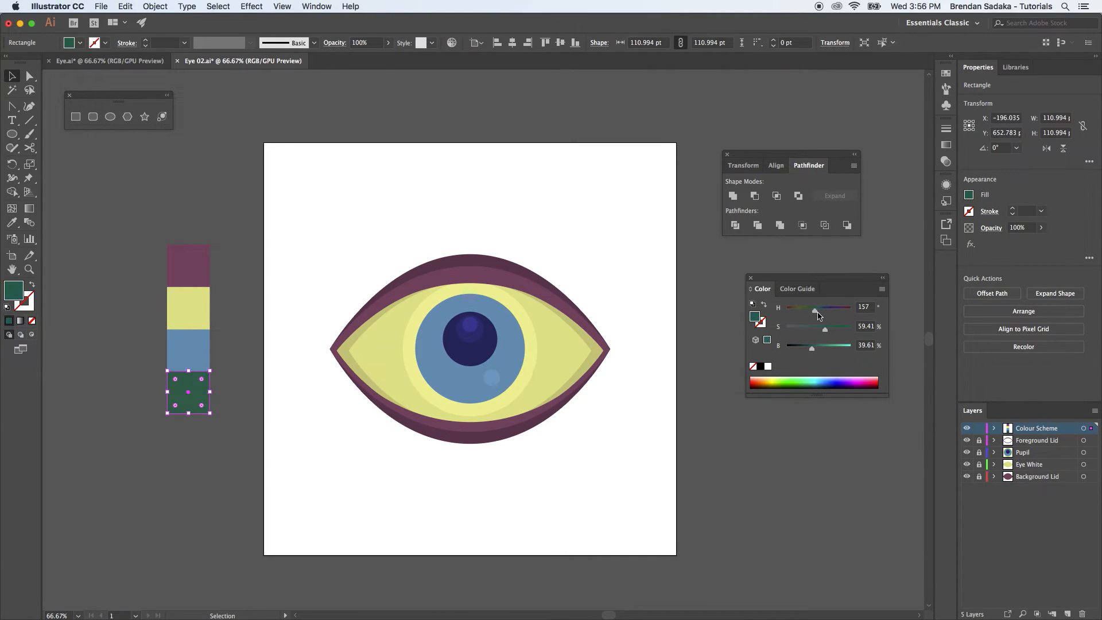
pyautogui.click(811, 413)
pyautogui.click(191, 363)
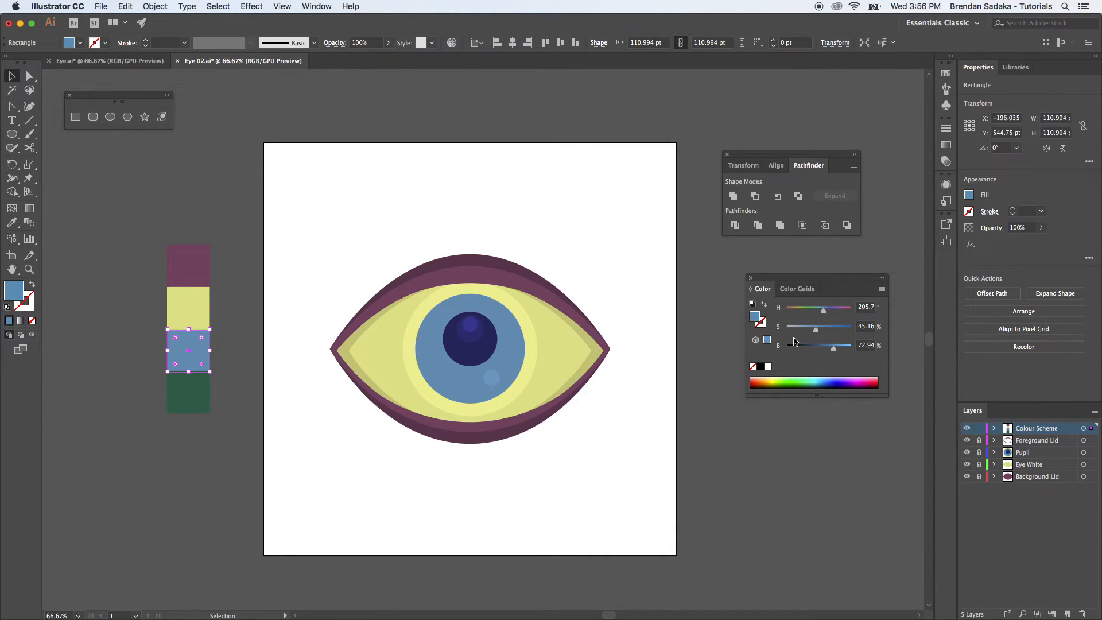
pyautogui.moveTo(818, 314); pyautogui.dragTo(814, 314)
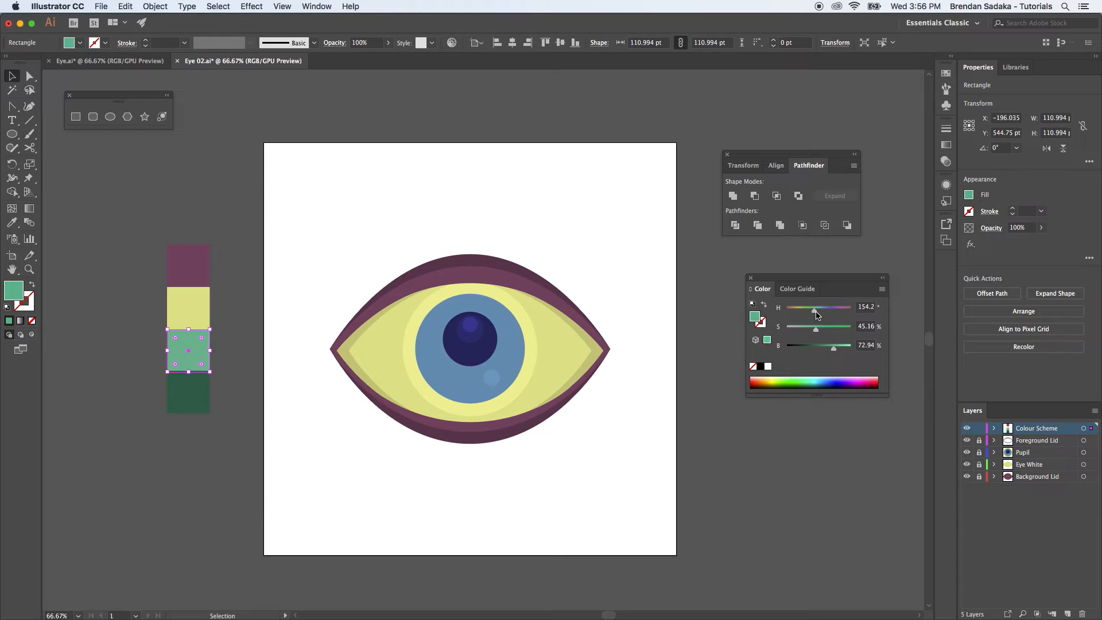
pyautogui.click(804, 420)
# Recolour the yellow swatch light blue at H 207, S 30.21%, B 92.16%, and set the plum swatch's hue to 243.5°.
pyautogui.click(196, 311)
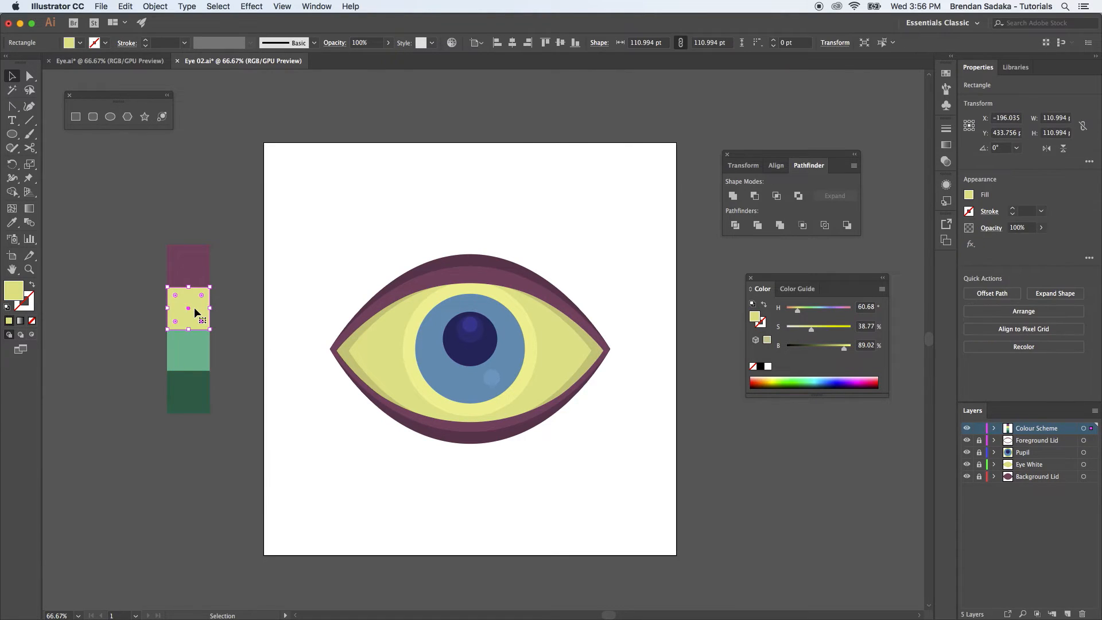
pyautogui.moveTo(796, 315); pyautogui.dragTo(847, 348)
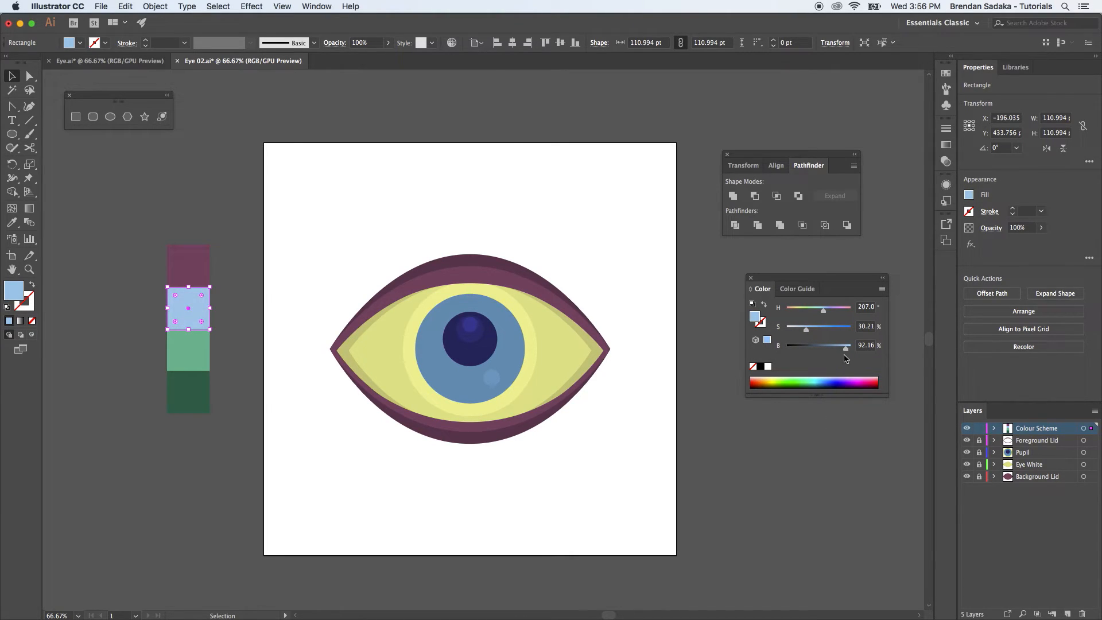
pyautogui.click(732, 468)
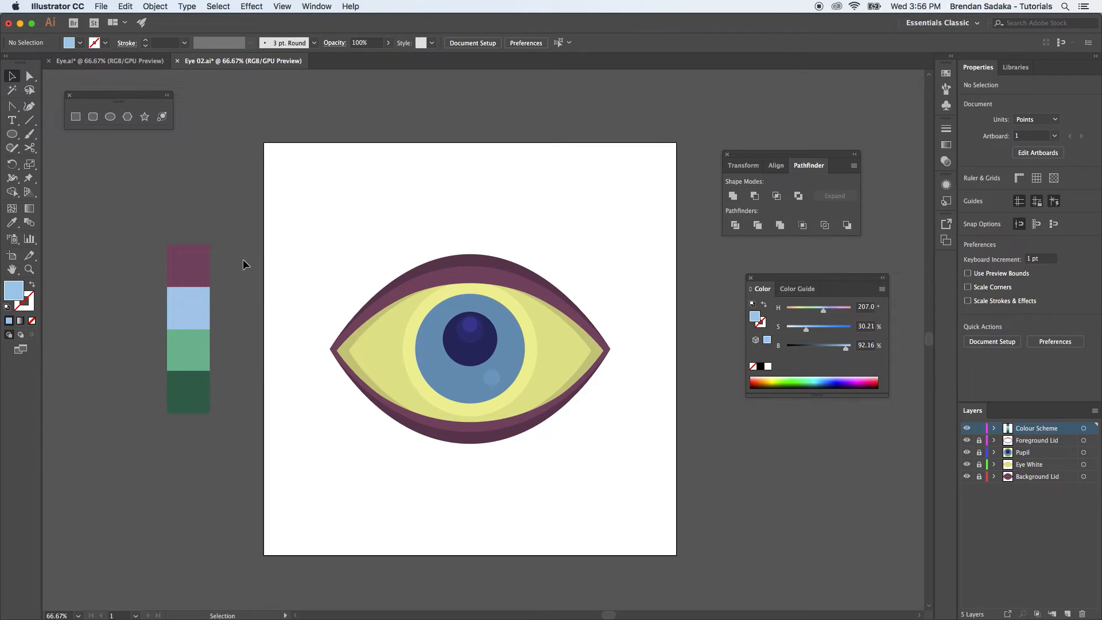
pyautogui.click(202, 274)
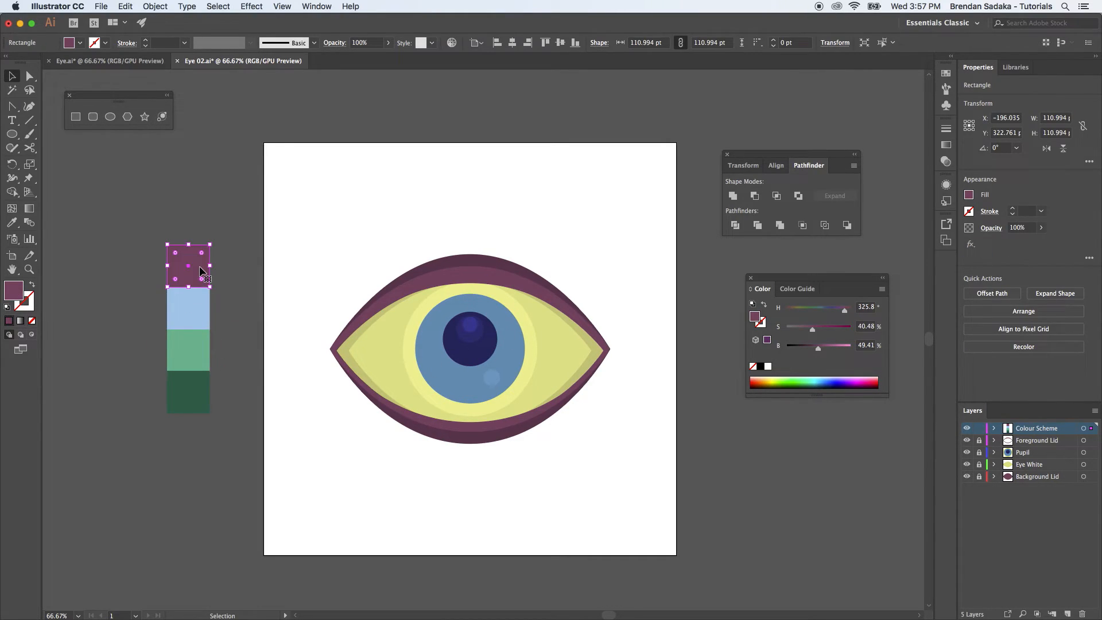
pyautogui.moveTo(846, 313)
pyautogui.mouseDown()
pyautogui.moveTo(793, 314)
pyautogui.moveTo(831, 313)
pyautogui.mouseUp()
pyautogui.click(824, 436)
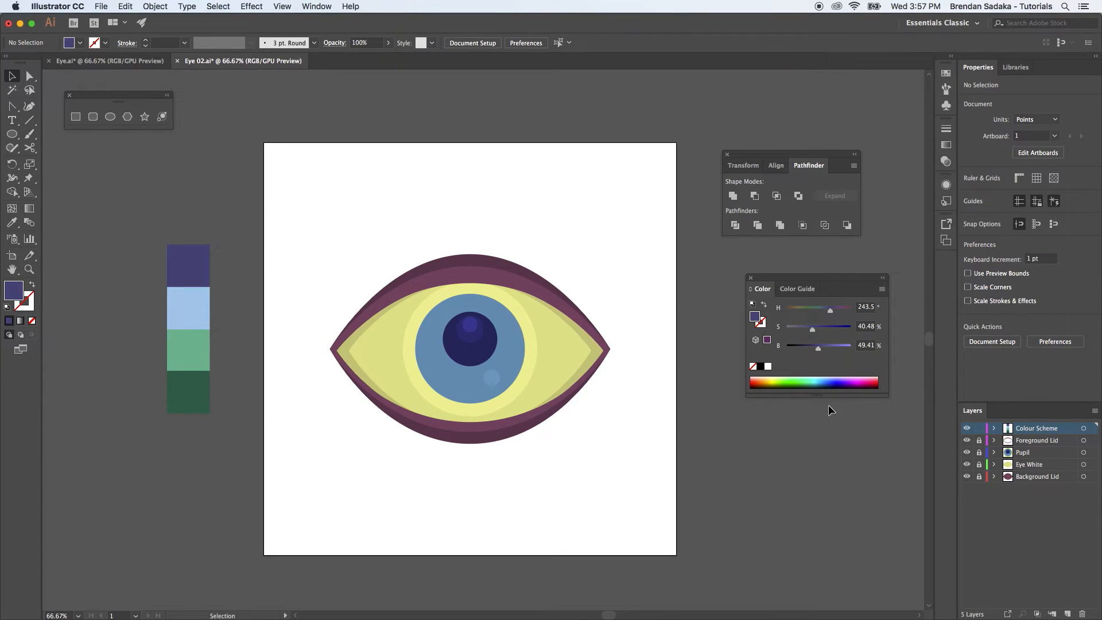
# Unlock the four eye artwork layers and hide all of them except Background Lid.
pyautogui.moveTo(979, 440); pyautogui.dragTo(980, 487)
pyautogui.moveTo(967, 453); pyautogui.dragTo(987, 496)
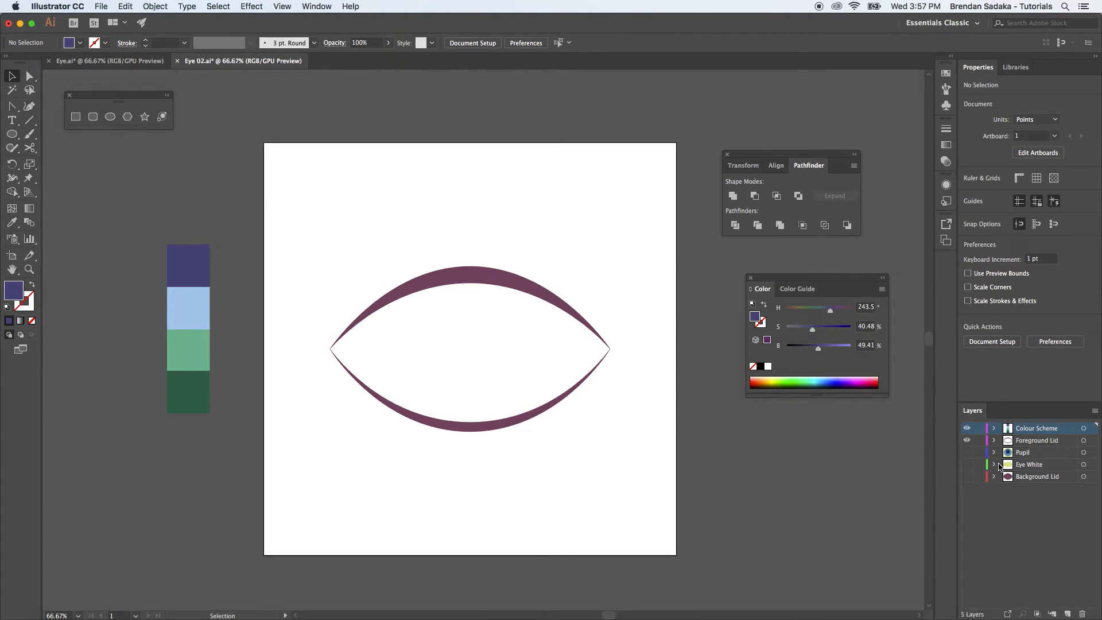
pyautogui.click(967, 441)
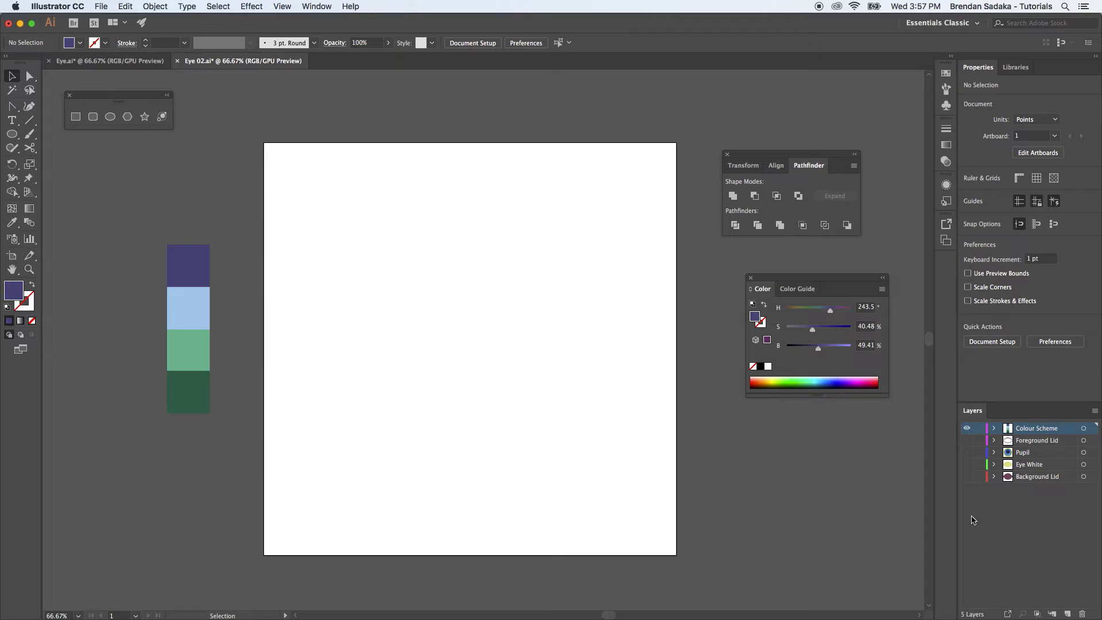
pyautogui.click(968, 477)
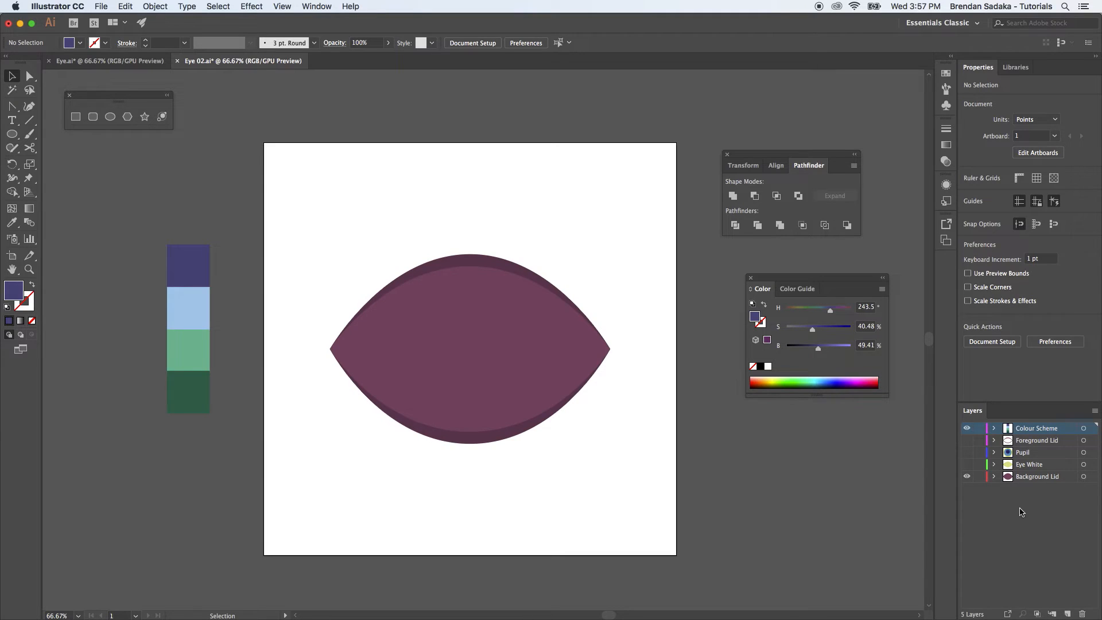
# Fill the inner shape of the background lid with the indigo swatch colour using the Eyedropper.
pyautogui.click(512, 322)
pyautogui.press('i')
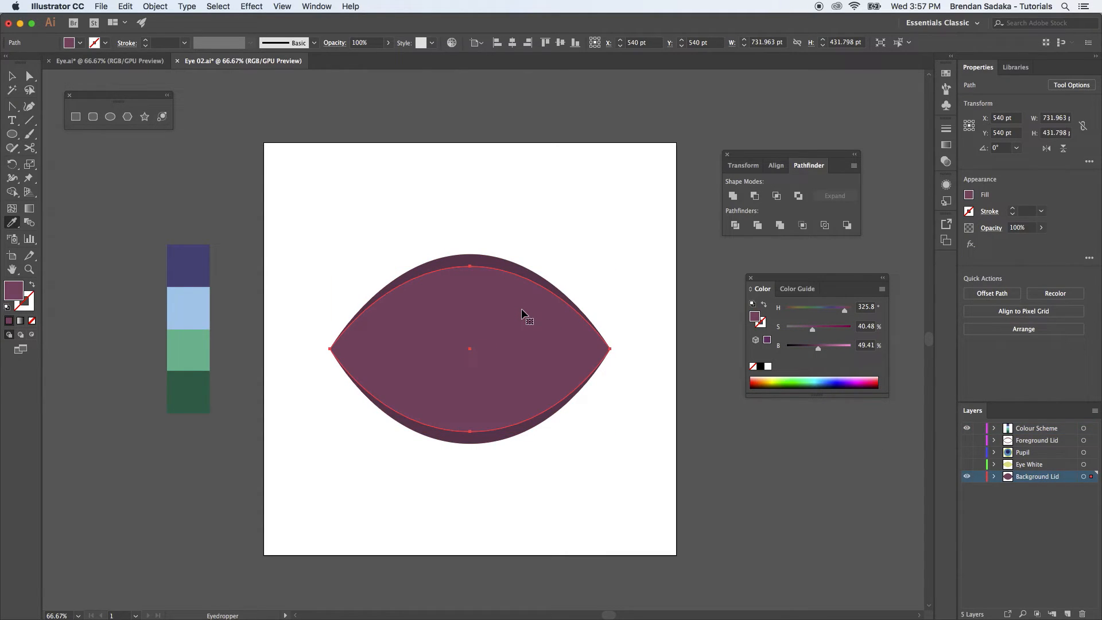
pyautogui.click(195, 266)
pyautogui.press('v')
pyautogui.click(625, 297)
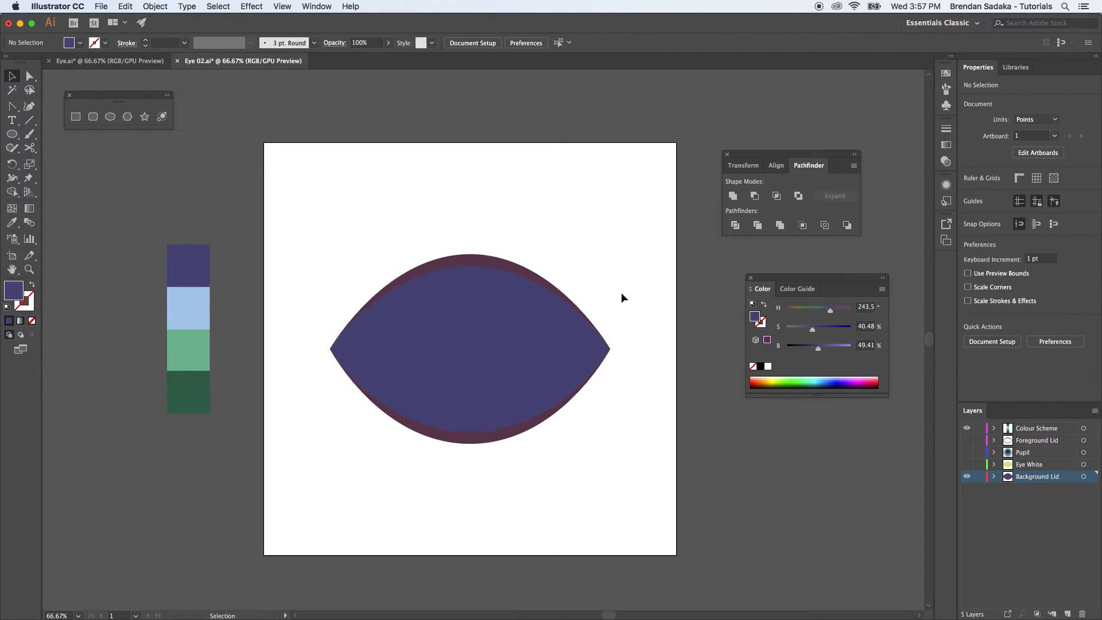
# Match the background lid's outer shape to the indigo inner shape and darken it to 40% brightness.
pyautogui.click(523, 272)
pyautogui.press('i')
pyautogui.click(521, 324)
pyautogui.press('v')
pyautogui.moveTo(818, 351); pyautogui.dragTo(813, 351)
pyautogui.click(796, 428)
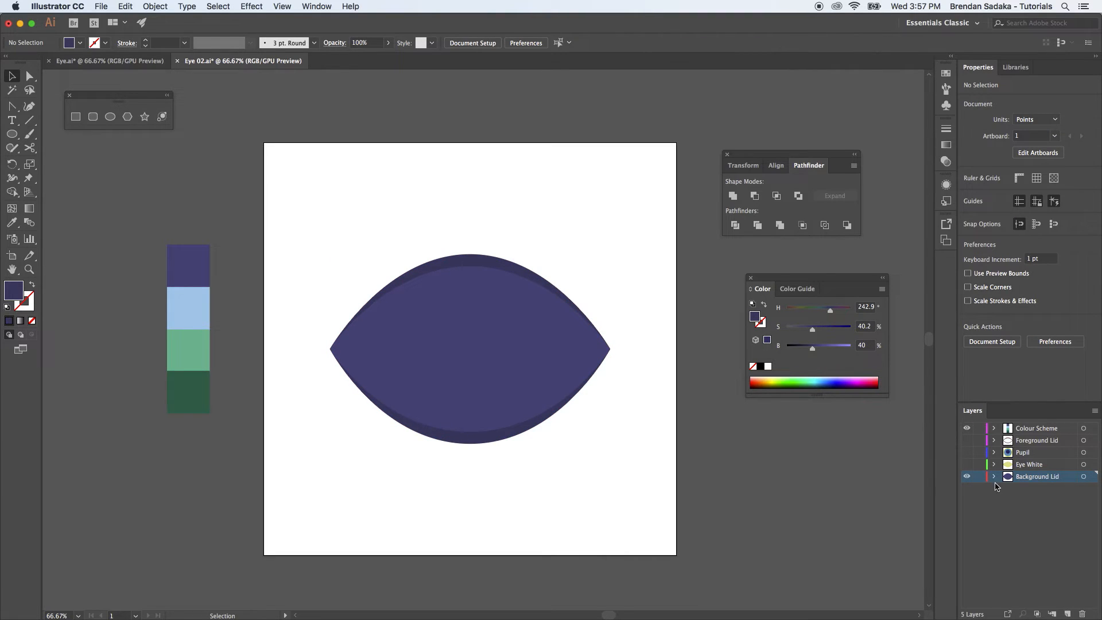
# Show the Eye White layer and fill its main shape with the light blue swatch colour.
pyautogui.click(967, 464)
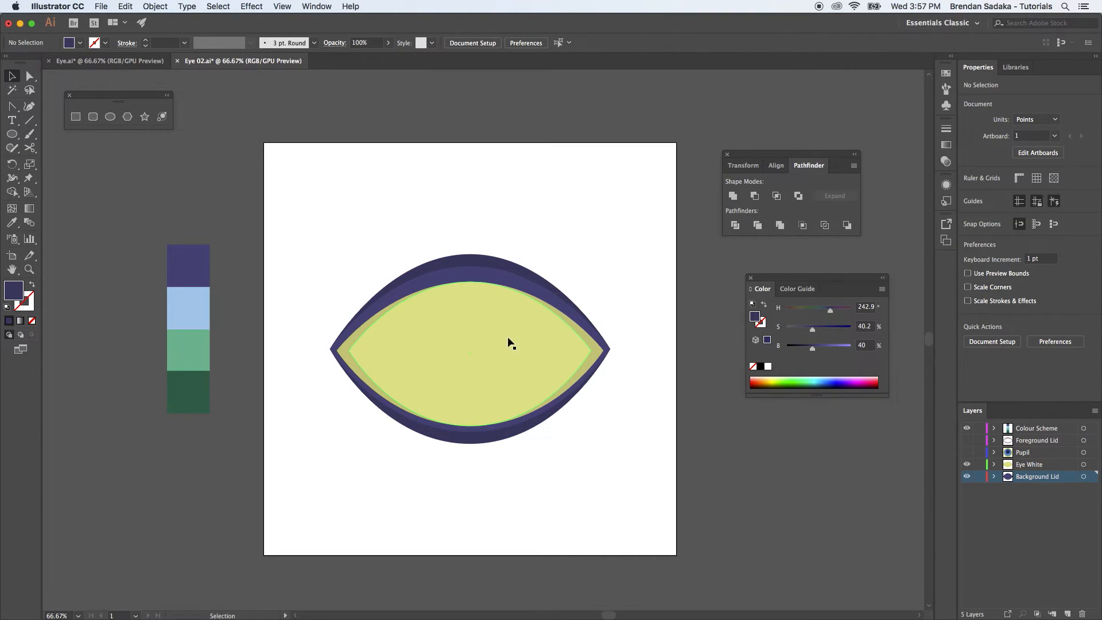
pyautogui.click(522, 314)
pyautogui.press('i')
pyautogui.click(200, 312)
pyautogui.press('v')
# Match the eye white's outer shading shape to the light blue fill and darken it to 81.96% brightness.
pyautogui.click(595, 351)
pyautogui.press('i')
pyautogui.click(516, 350)
pyautogui.press('v')
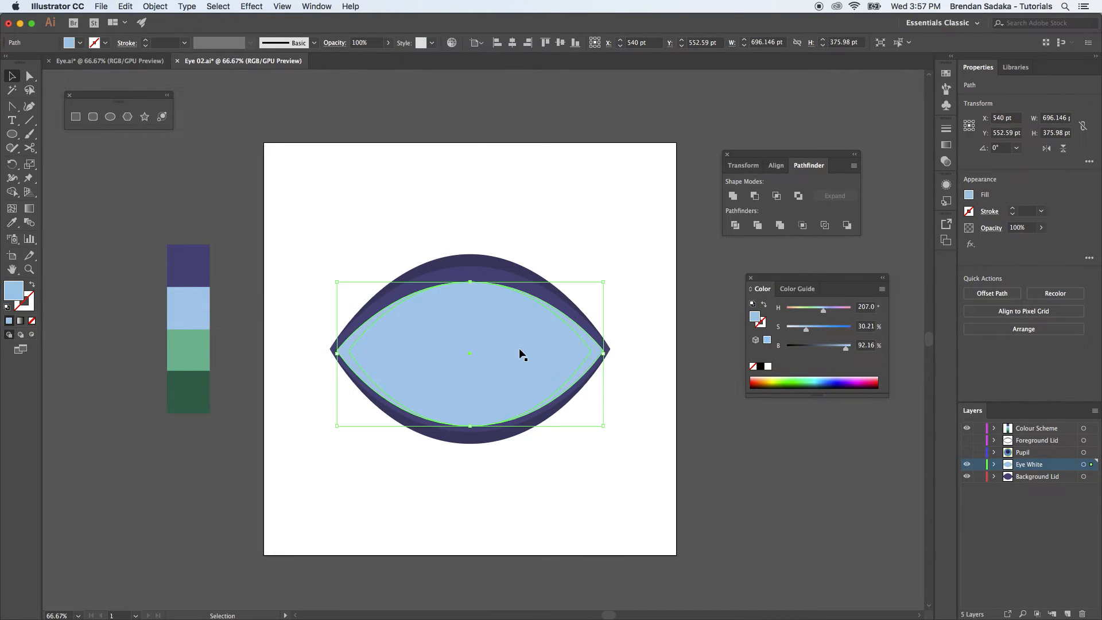
pyautogui.click(831, 401)
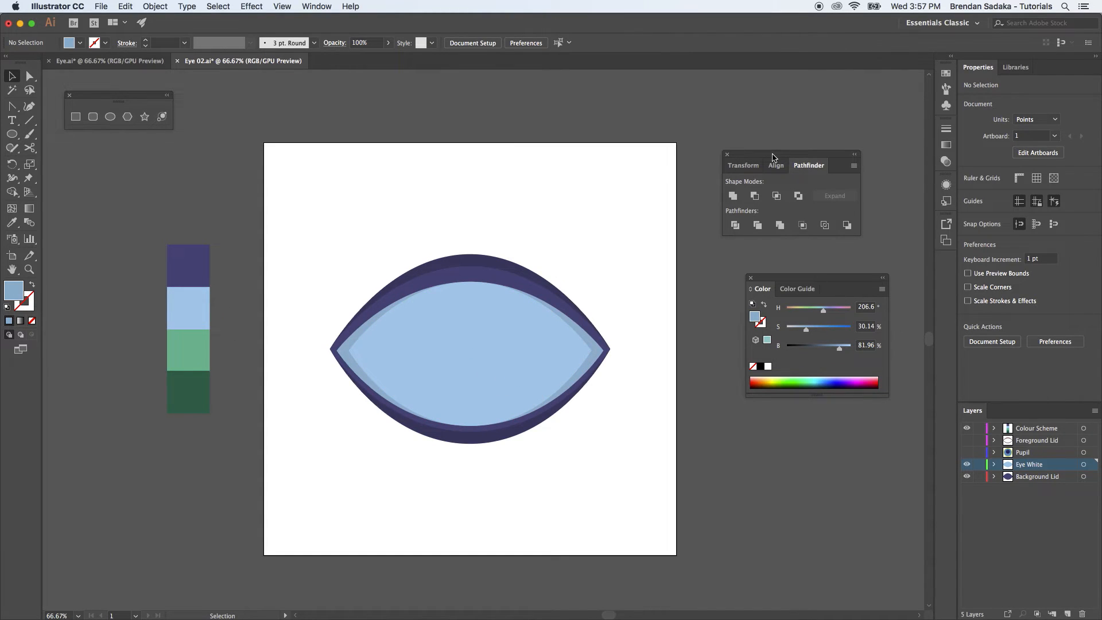
# Show the Pupil layer, sample the eye white's light blue for the yellow ring and raise its brightness to 96.08%.
pyautogui.click(966, 451)
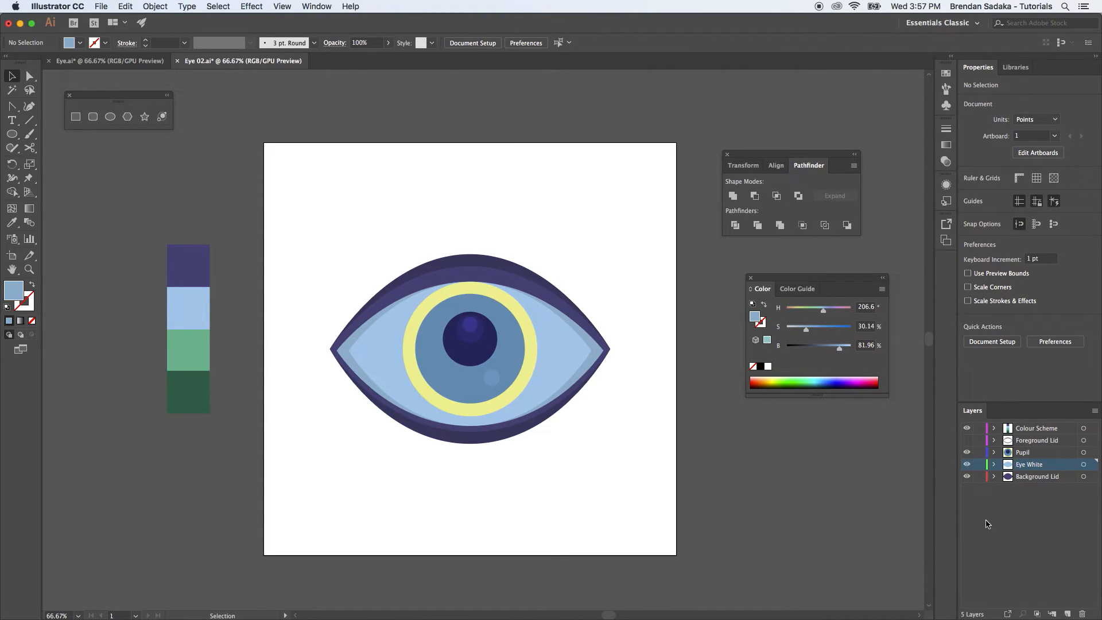
pyautogui.click(531, 365)
pyautogui.press('i')
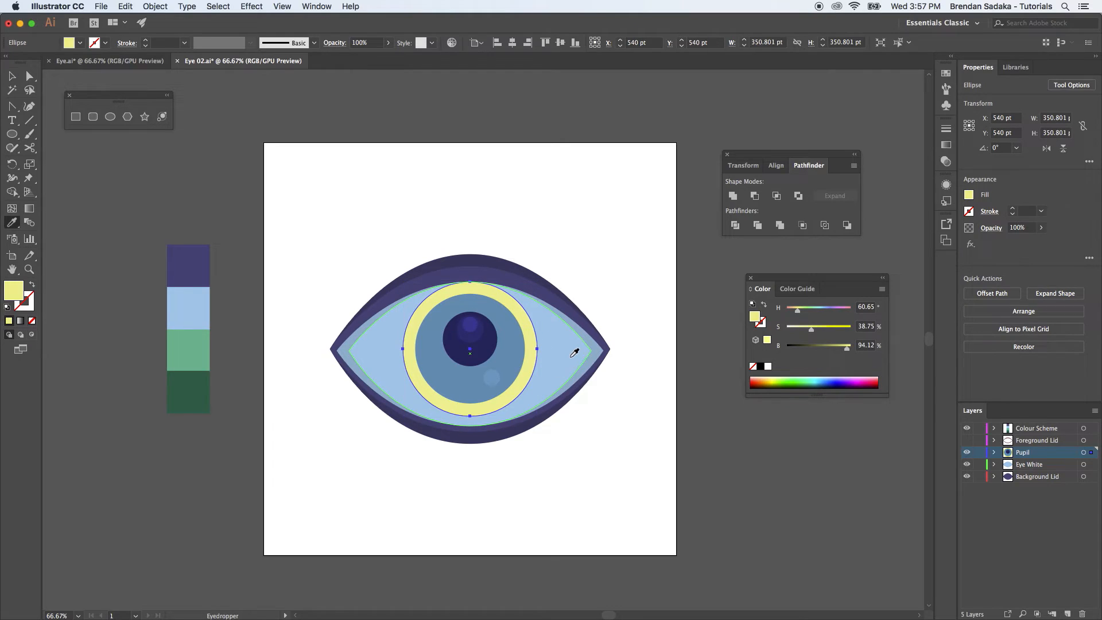
pyautogui.click(570, 350)
pyautogui.press('v')
pyautogui.moveTo(847, 347); pyautogui.dragTo(848, 348)
pyautogui.click(840, 422)
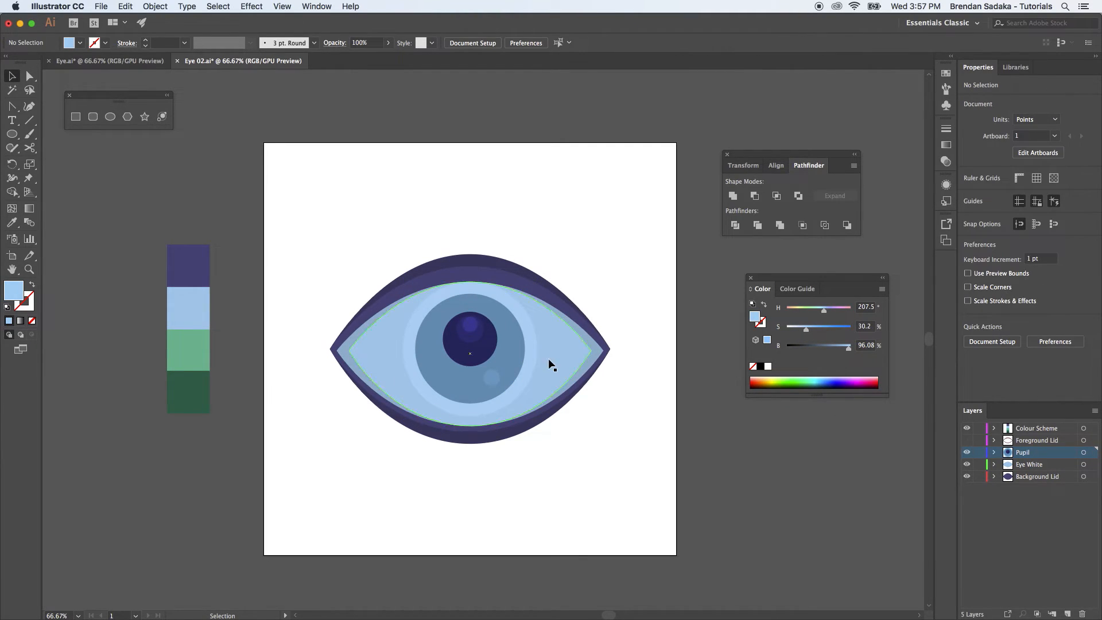
# Fill the iris circle with the light green swatch colour using the Eyedropper.
pyautogui.click(511, 353)
pyautogui.press('i')
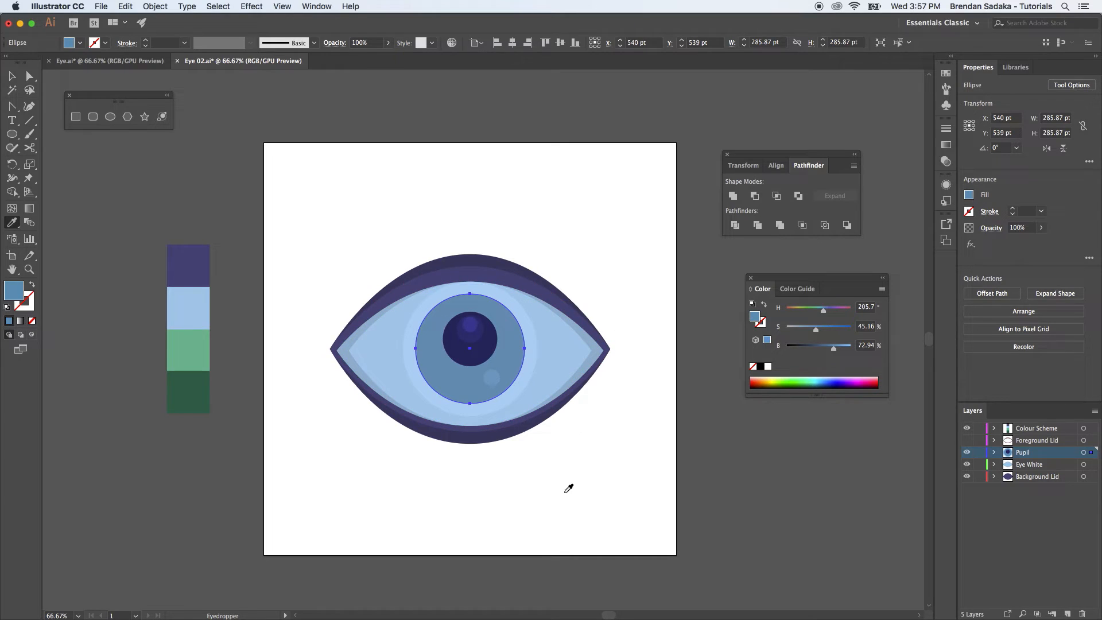
pyautogui.click(202, 349)
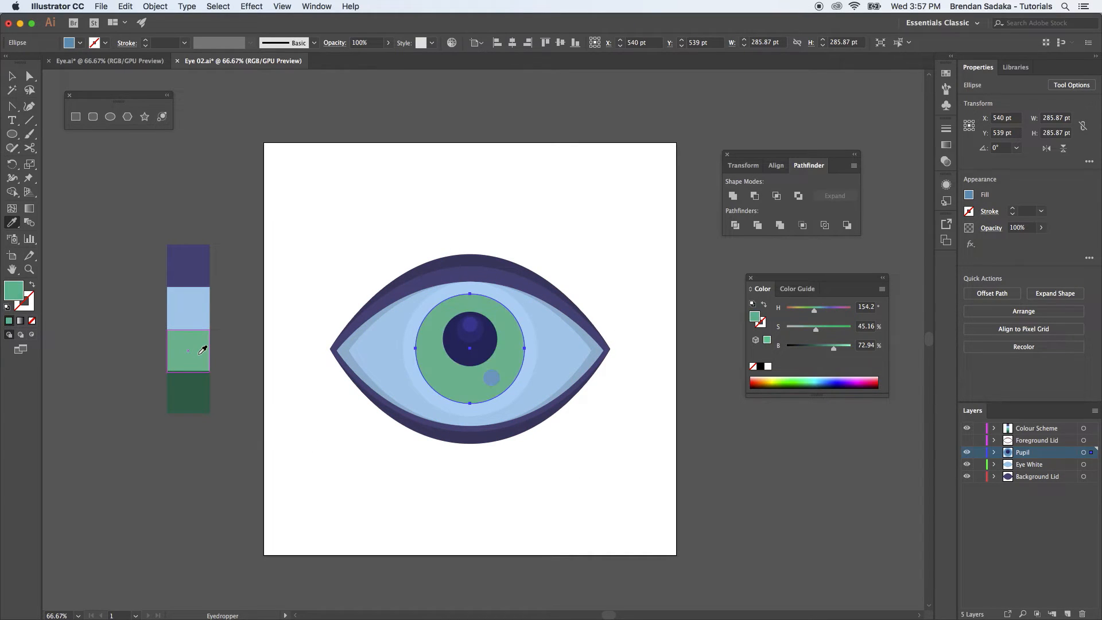
pyautogui.press('v')
pyautogui.click(628, 285)
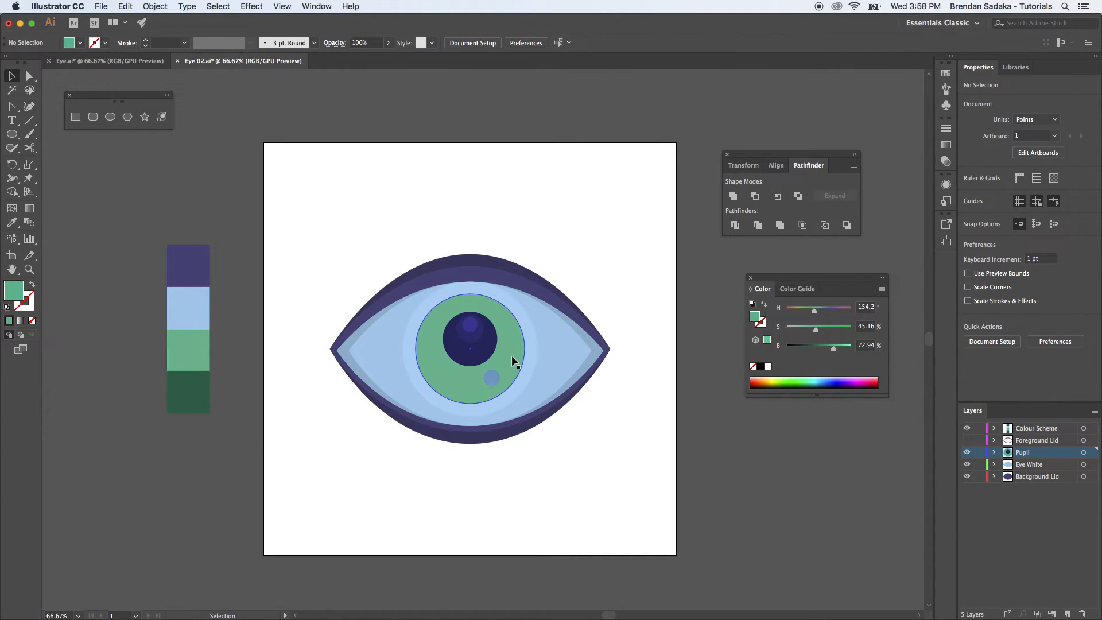
# Fill the navy pupil circle with the dark green swatch colour using the Eyedropper.
pyautogui.click(489, 356)
pyautogui.press('i')
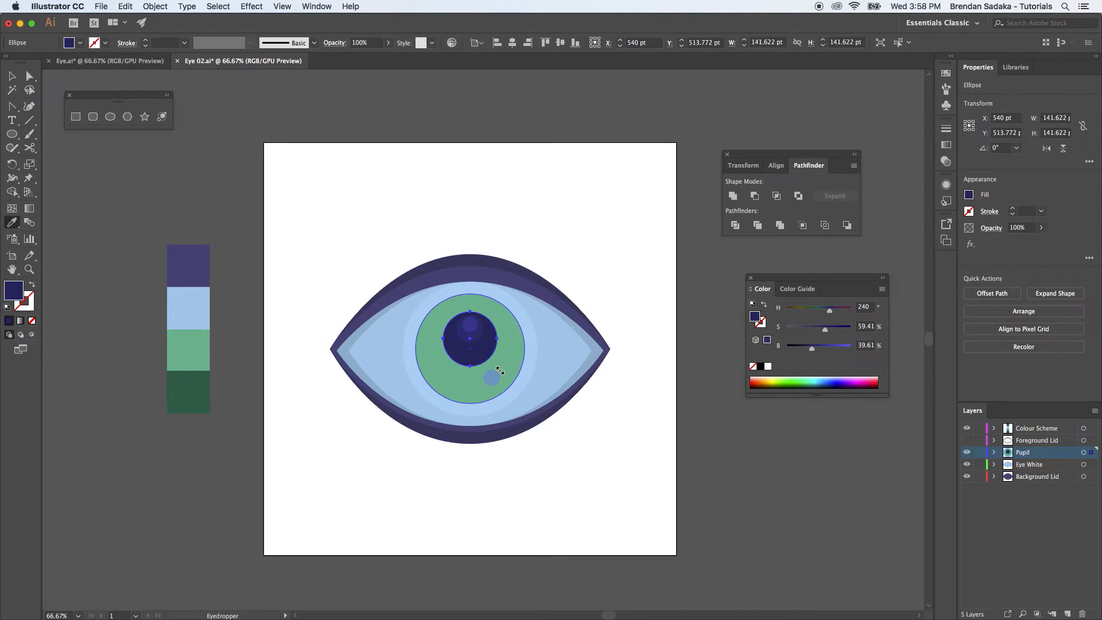
pyautogui.click(191, 393)
pyautogui.press('v')
pyautogui.click(622, 261)
# Brighten the larger highlight circle inside the pupil to a dark green at 45.88% brightness.
pyautogui.click(470, 324)
pyautogui.click(560, 255)
pyautogui.press('super+equal')
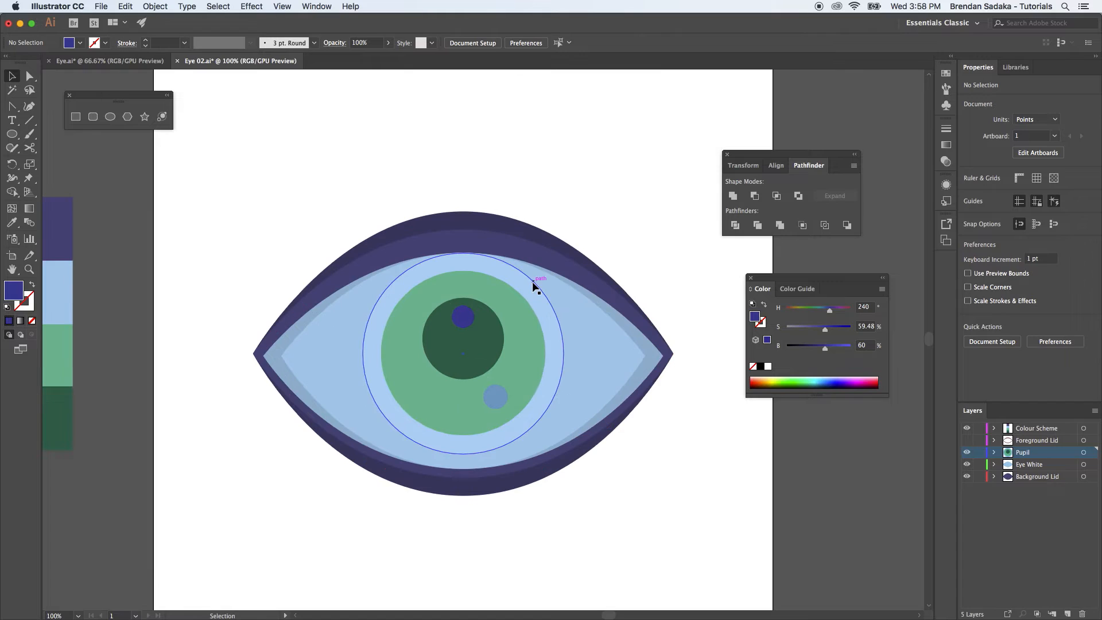
pyautogui.click(469, 335)
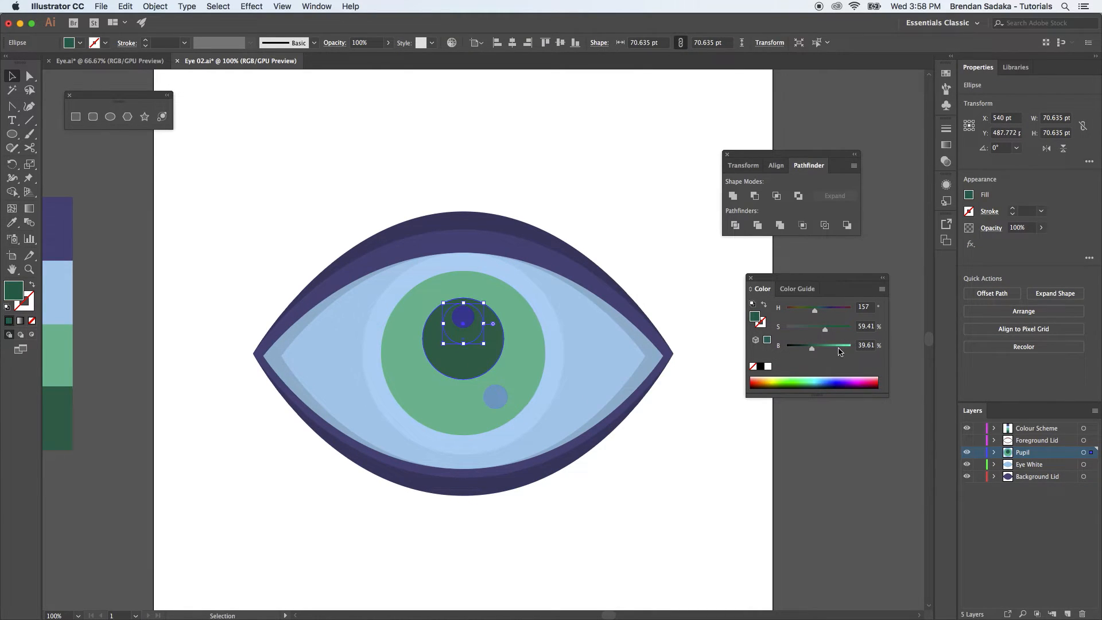
pyautogui.moveTo(812, 349); pyautogui.dragTo(815, 350)
pyautogui.click(780, 402)
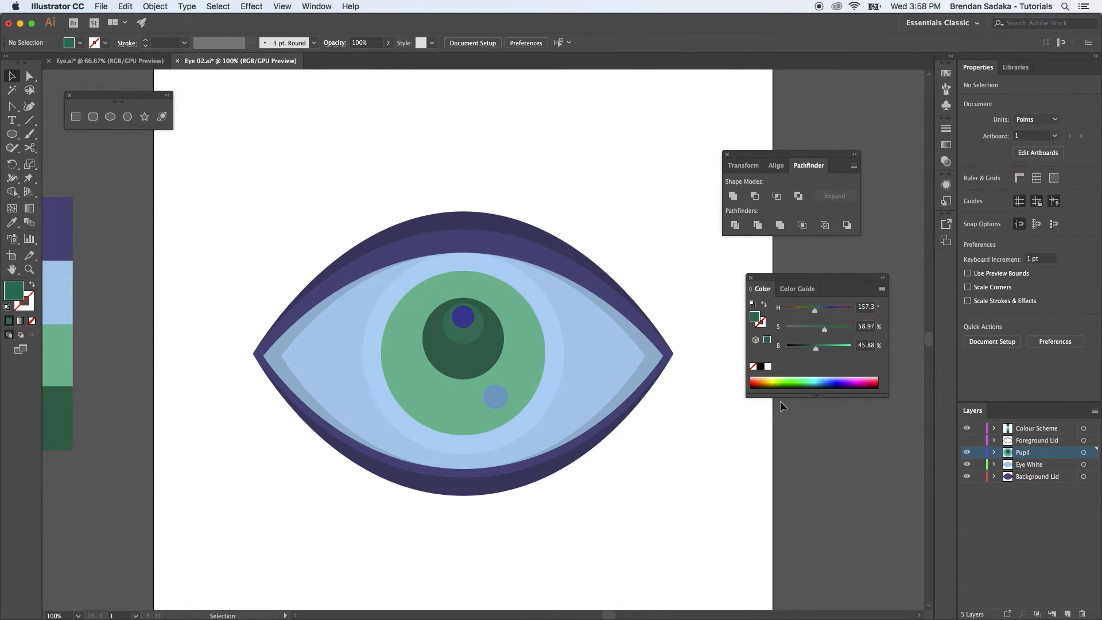
# Sample the larger highlight's green for the pupil's smallest highlight circle and raise its brightness to 54.12%.
pyautogui.click(463, 318)
pyautogui.press('i')
pyautogui.click(476, 335)
pyautogui.press('v')
pyautogui.moveTo(816, 349); pyautogui.dragTo(822, 349)
pyautogui.press('super+shift+a')
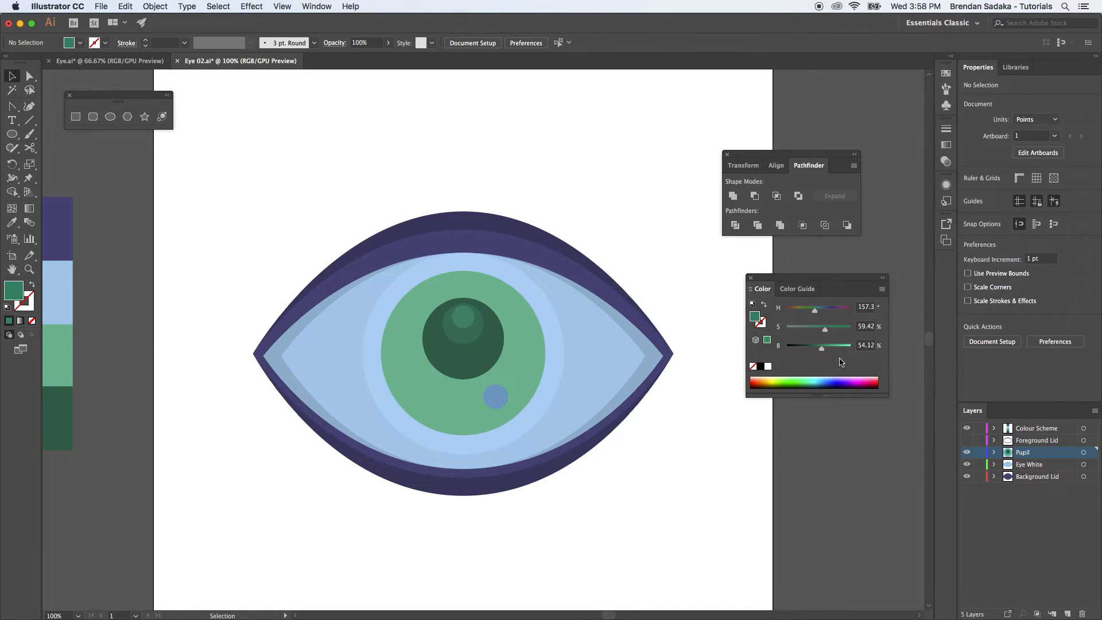
# Sample the iris green for the small highlight on the iris and raise its brightness to 81.96%.
pyautogui.click(501, 397)
pyautogui.press('i')
pyautogui.click(523, 370)
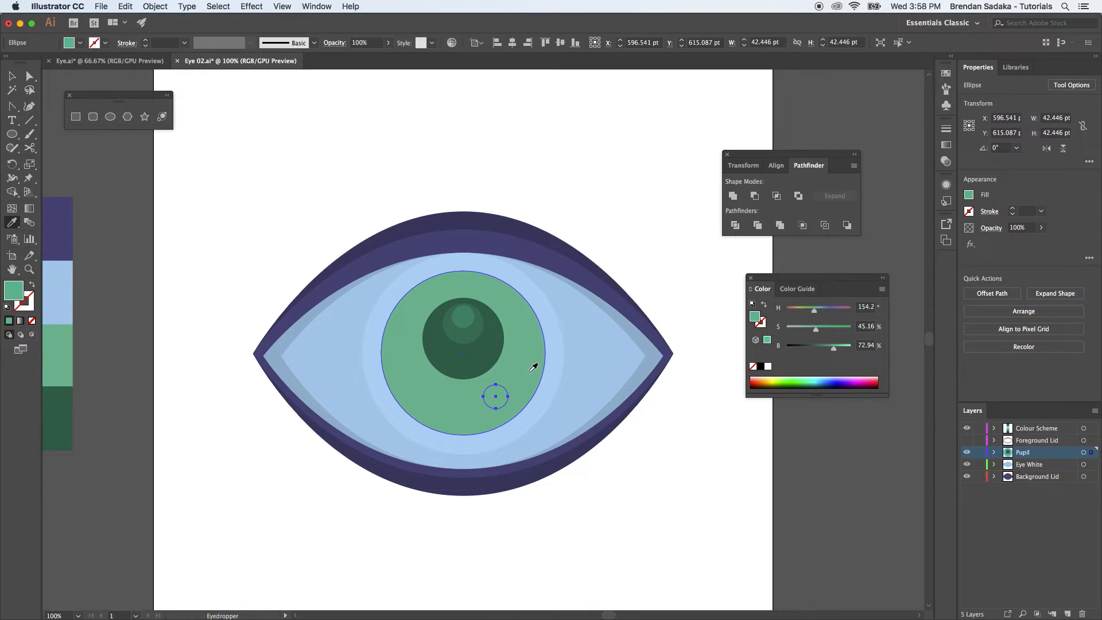
pyautogui.press('v')
pyautogui.moveTo(834, 347); pyautogui.dragTo(839, 346)
pyautogui.press('super+shift+a')
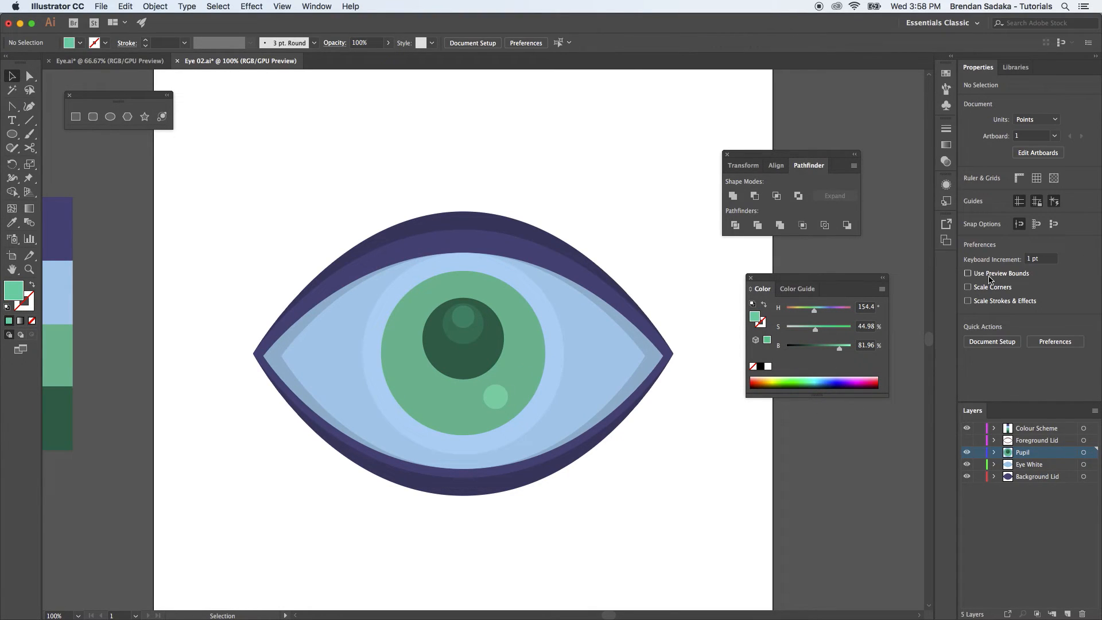
# Delete the four colour swatch rectangles beside the artboard.
pyautogui.press('super+minus')
pyautogui.press('super+minus')
pyautogui.press('super+minus')
pyautogui.press('super+equal')
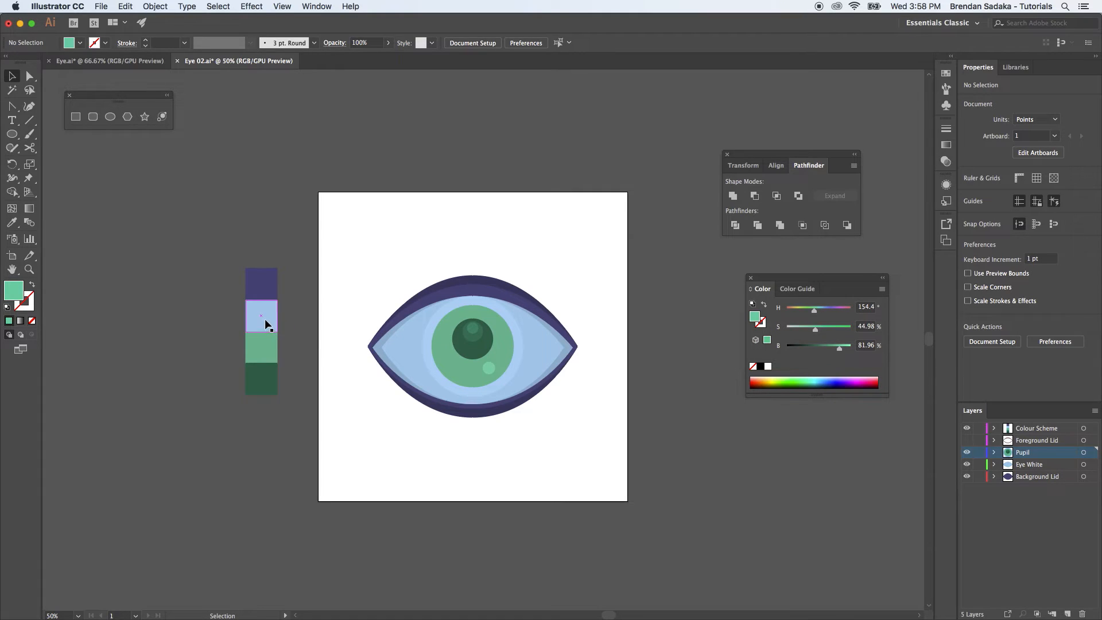
pyautogui.click(269, 387)
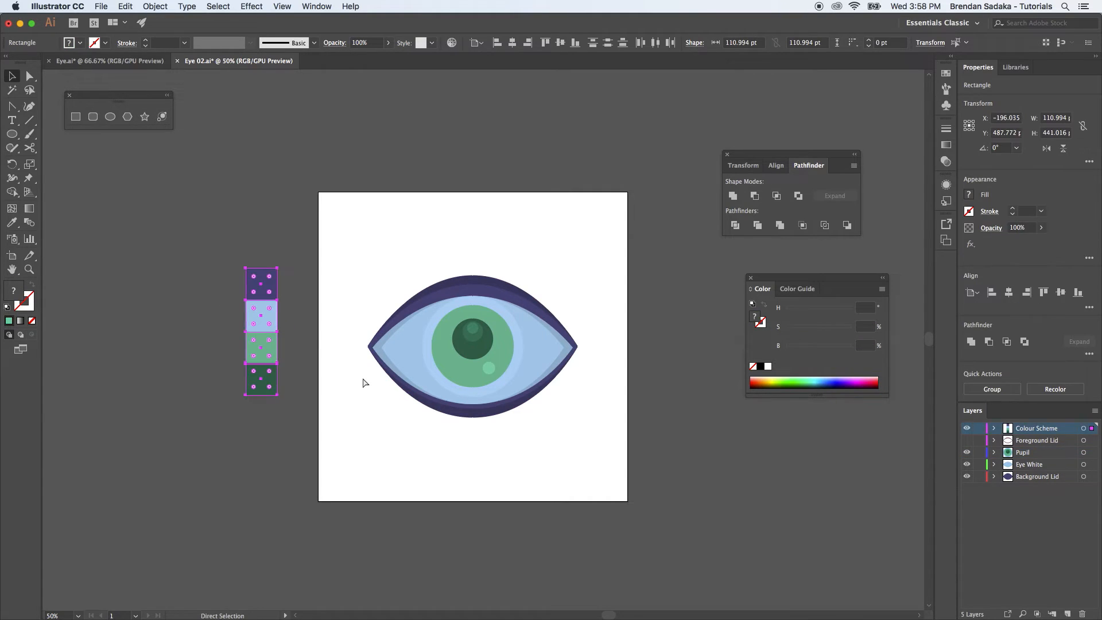
pyautogui.press('Delete')
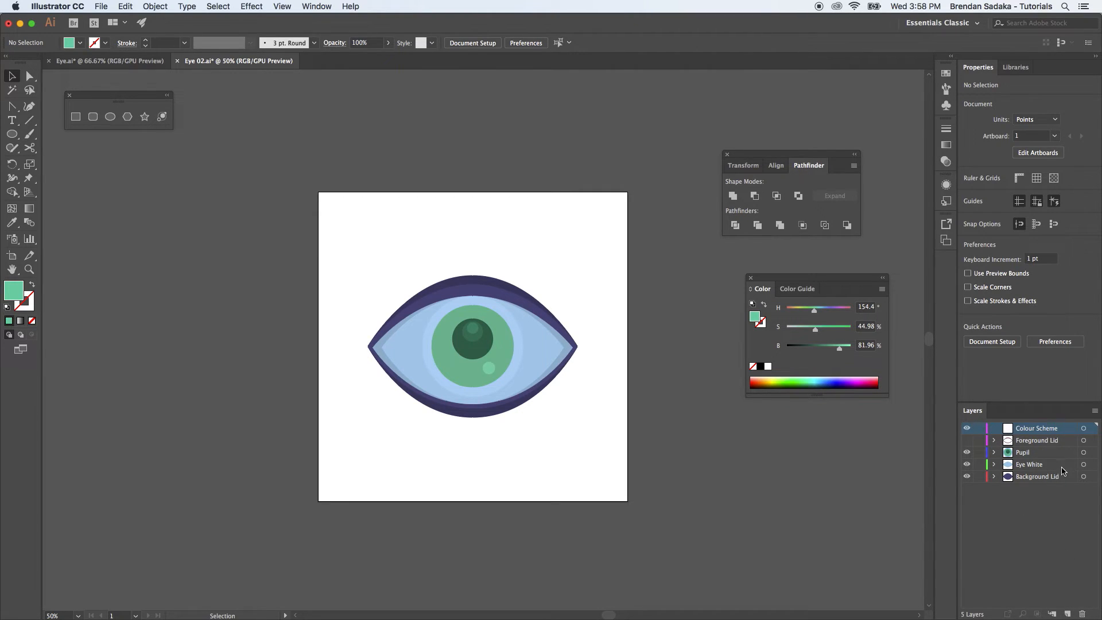
# Show the Foreground Lid layer and undo the deletion of the colour swatches.
pyautogui.click(967, 441)
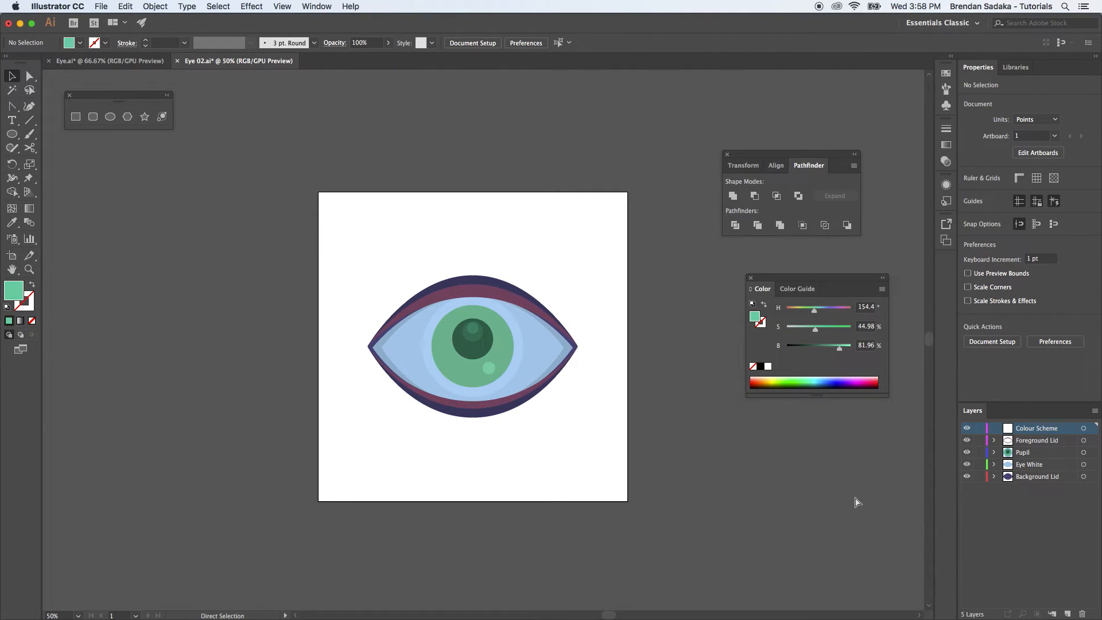
pyautogui.press('super+equal')
pyautogui.press('super+z')
pyautogui.moveTo(486, 402); pyautogui.dragTo(210, 409)
pyautogui.click(349, 205)
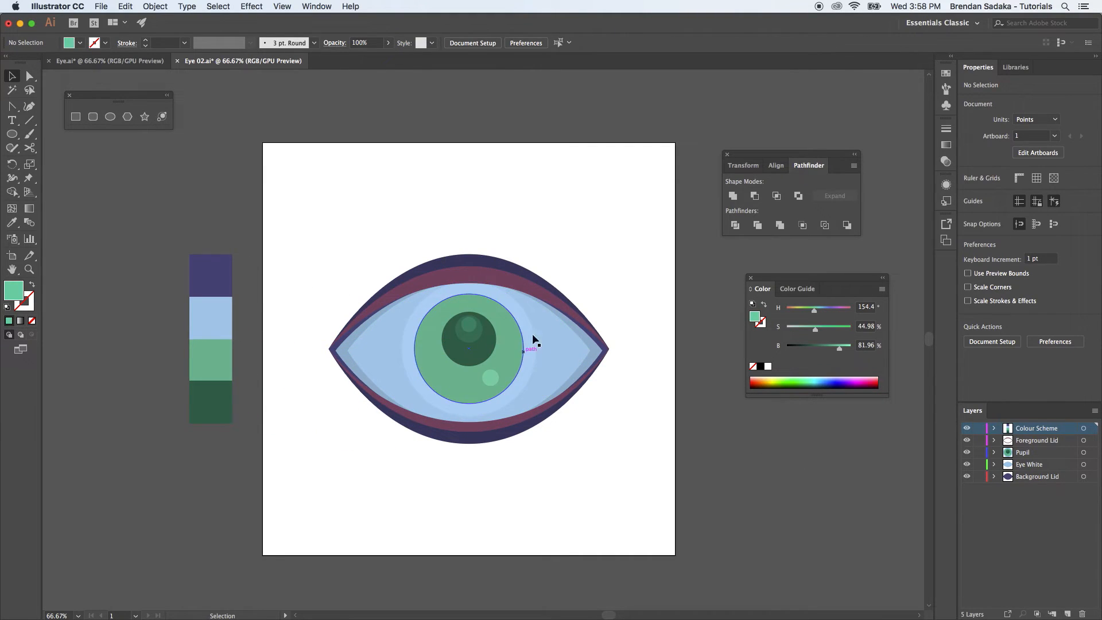
# Fill the foreground lid group with the background lid's indigo using the Eyedropper, hiding the Pupil and Eye White layers only while sampling.
pyautogui.click(539, 296)
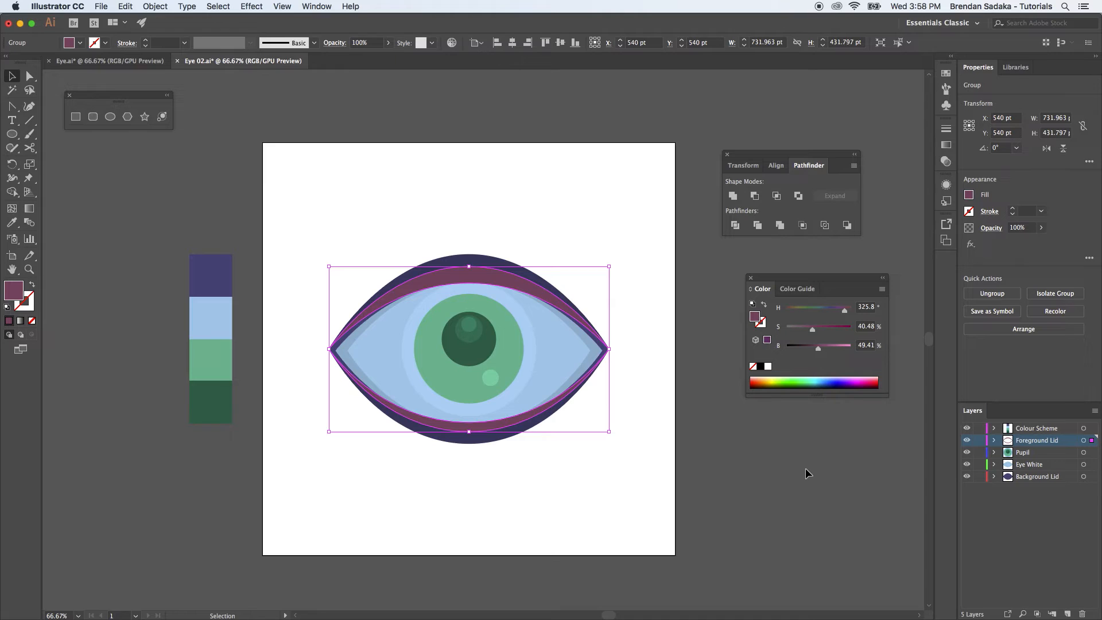
pyautogui.moveTo(967, 453); pyautogui.dragTo(966, 464)
pyautogui.press('i')
pyautogui.click(507, 319)
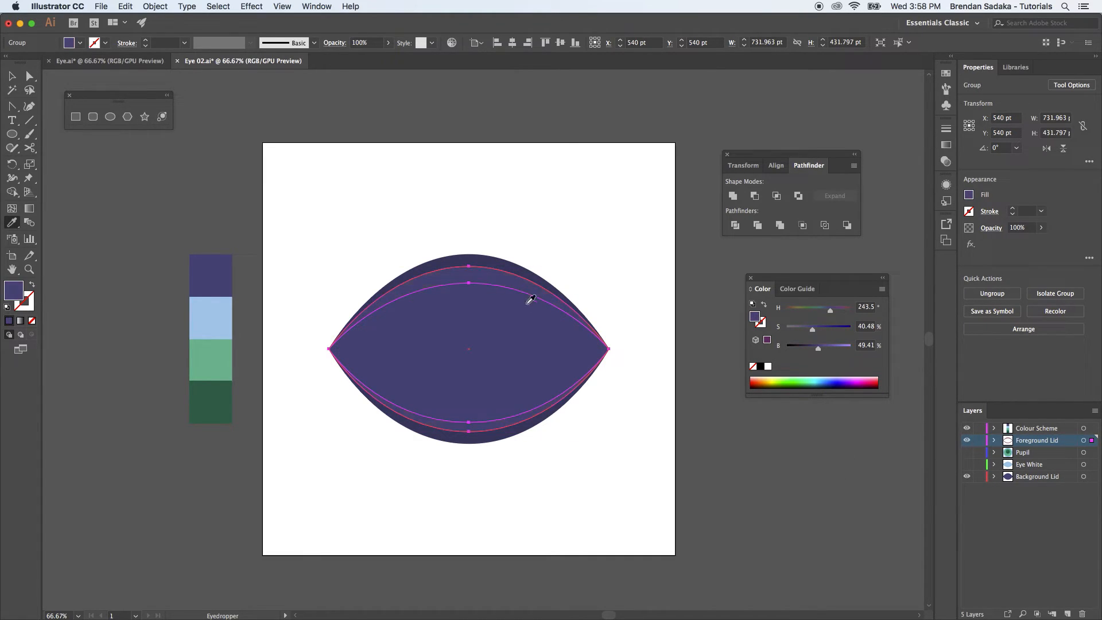
pyautogui.press('v')
pyautogui.click(586, 230)
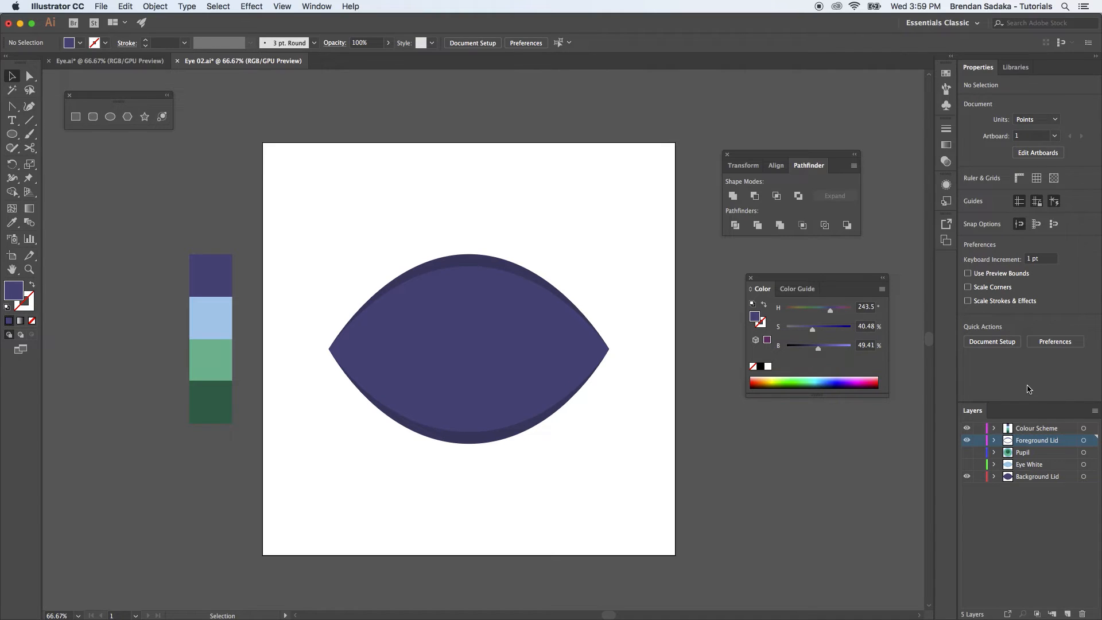
pyautogui.moveTo(969, 453); pyautogui.dragTo(967, 464)
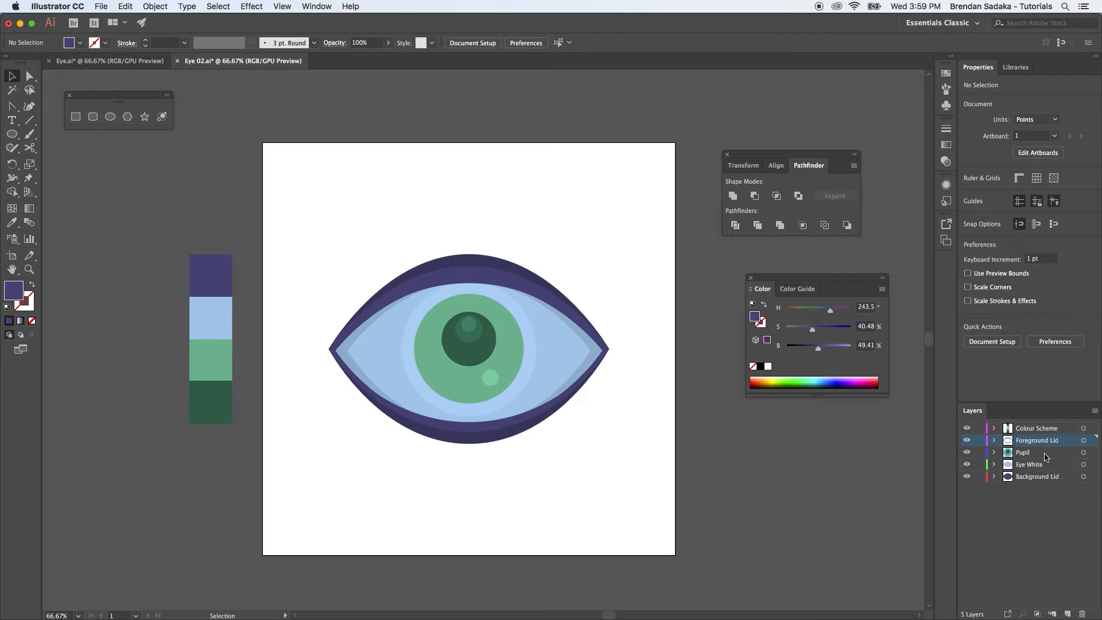
# Delete the colour swatches along with their Colour Scheme layer, and save Eye 02.ai.
pyautogui.click(203, 297)
pyautogui.press('Delete')
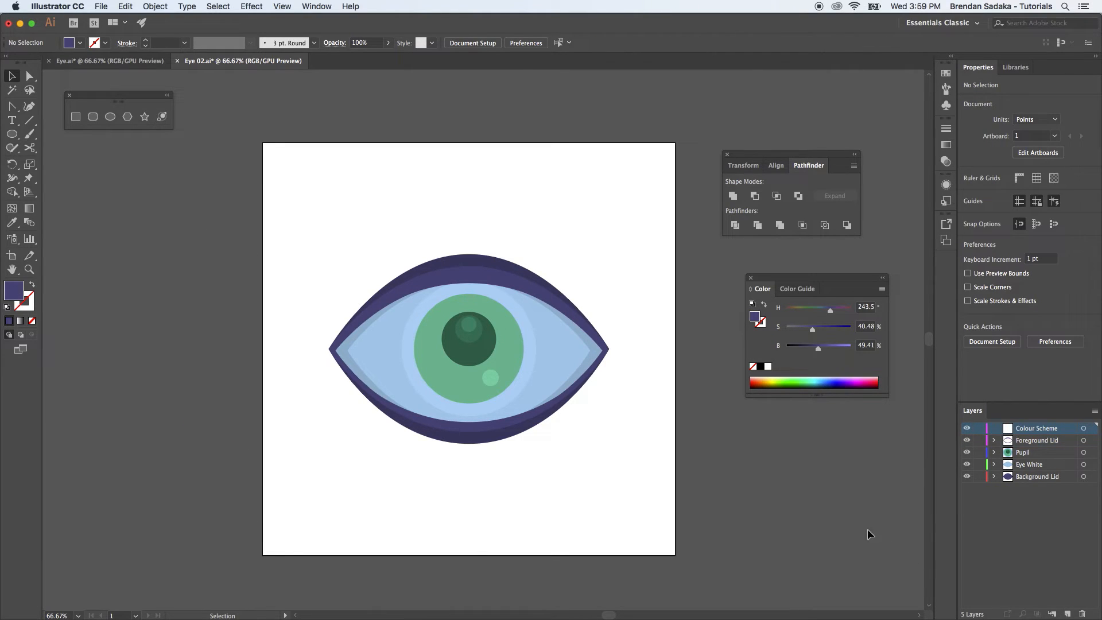
pyautogui.click(1082, 613)
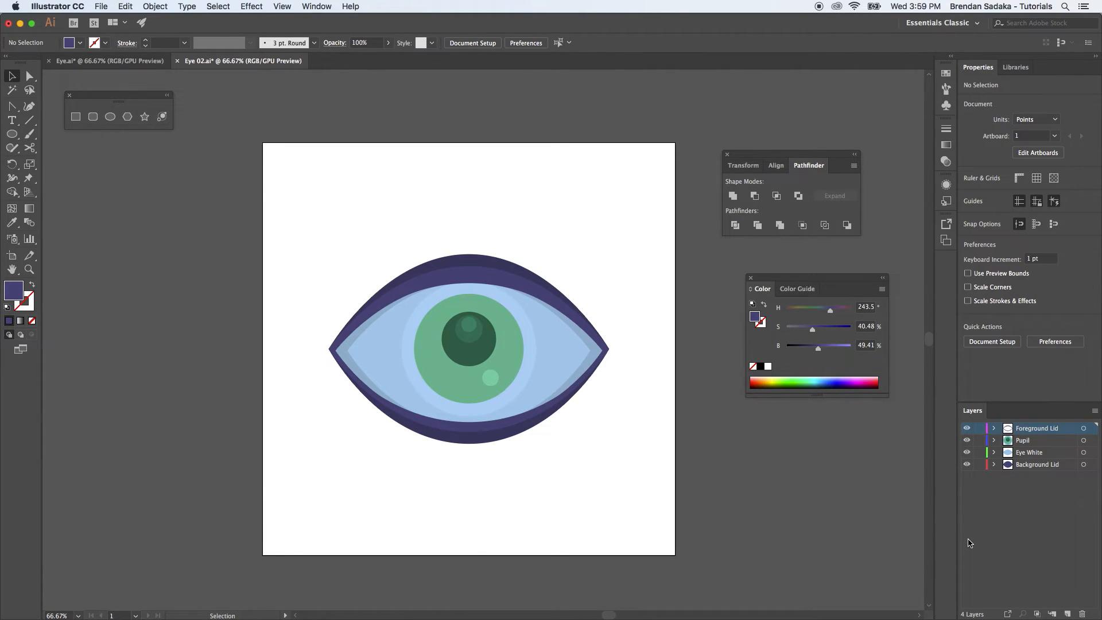
pyautogui.press('super+minus')
pyautogui.press('super+s')
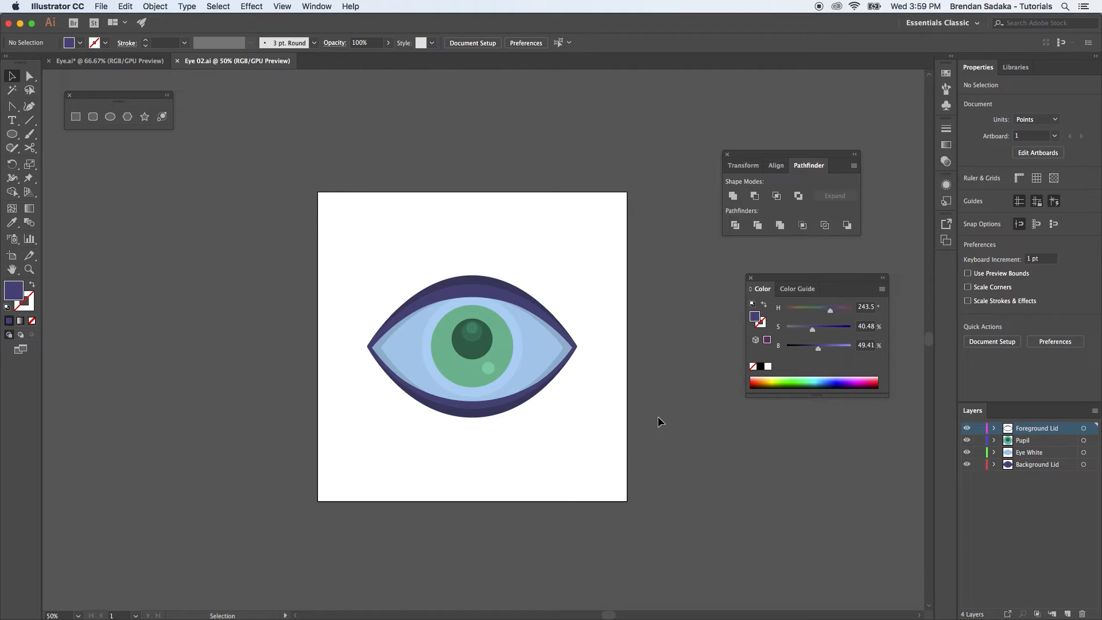
# Switch to After Effects and import Eye 02.ai as Composition - Retain Layer Sizes, with Create Composition on and the Illustrator/PDF/EPS Sequence option off.
pyautogui.moveTo(620, 609)
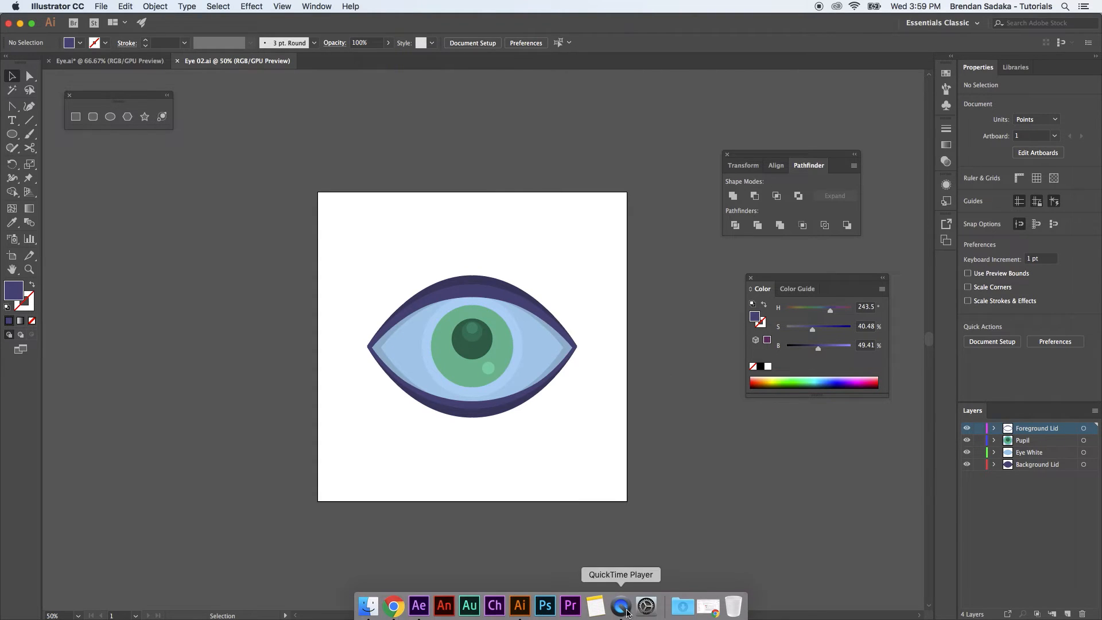
pyautogui.click(419, 603)
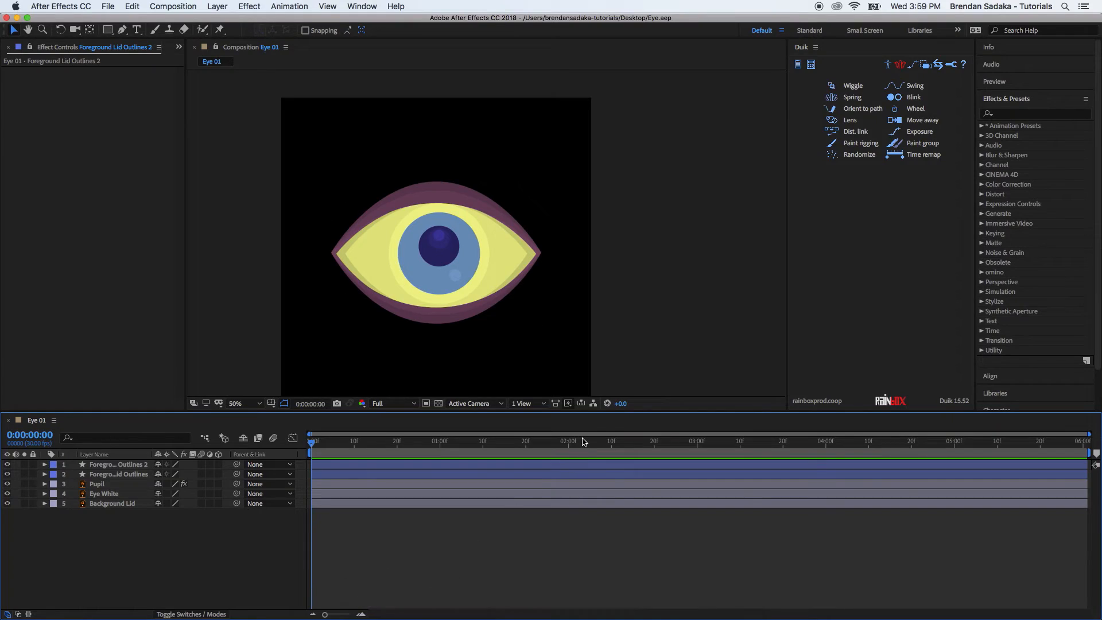
pyautogui.click(177, 47)
pyautogui.click(240, 64)
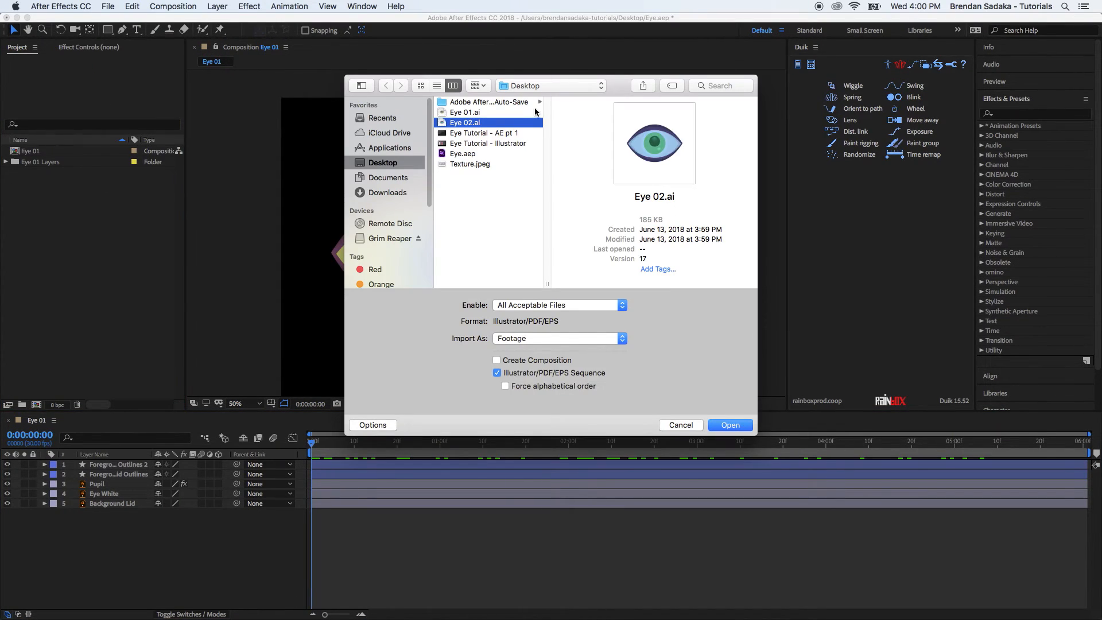
pyautogui.click(603, 341)
pyautogui.click(603, 359)
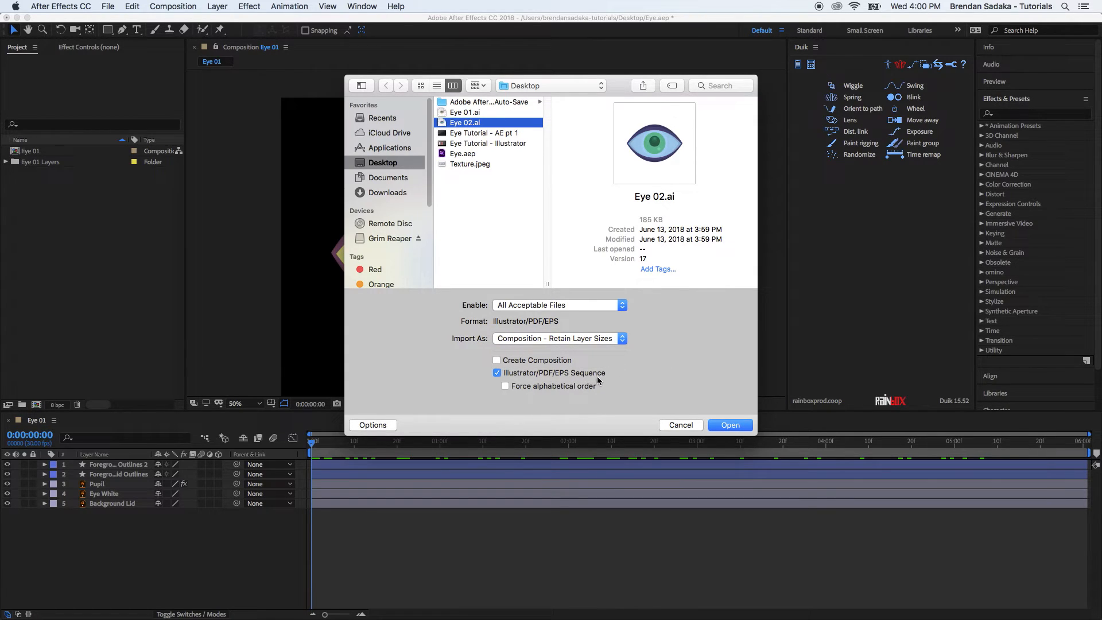
pyautogui.click(498, 374)
pyautogui.click(497, 361)
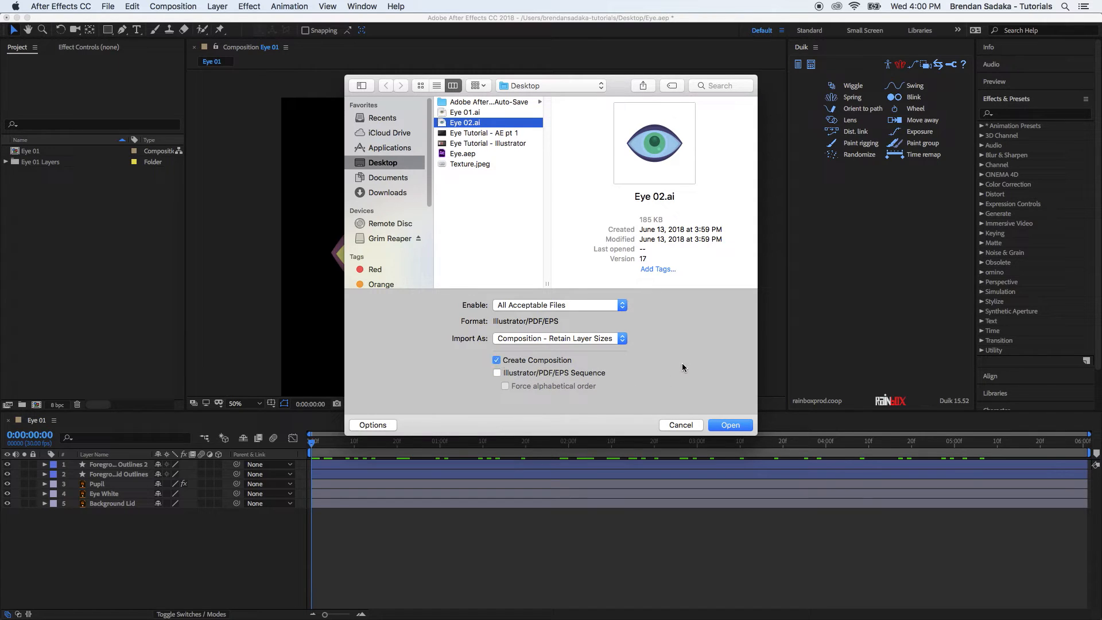
pyautogui.click(746, 427)
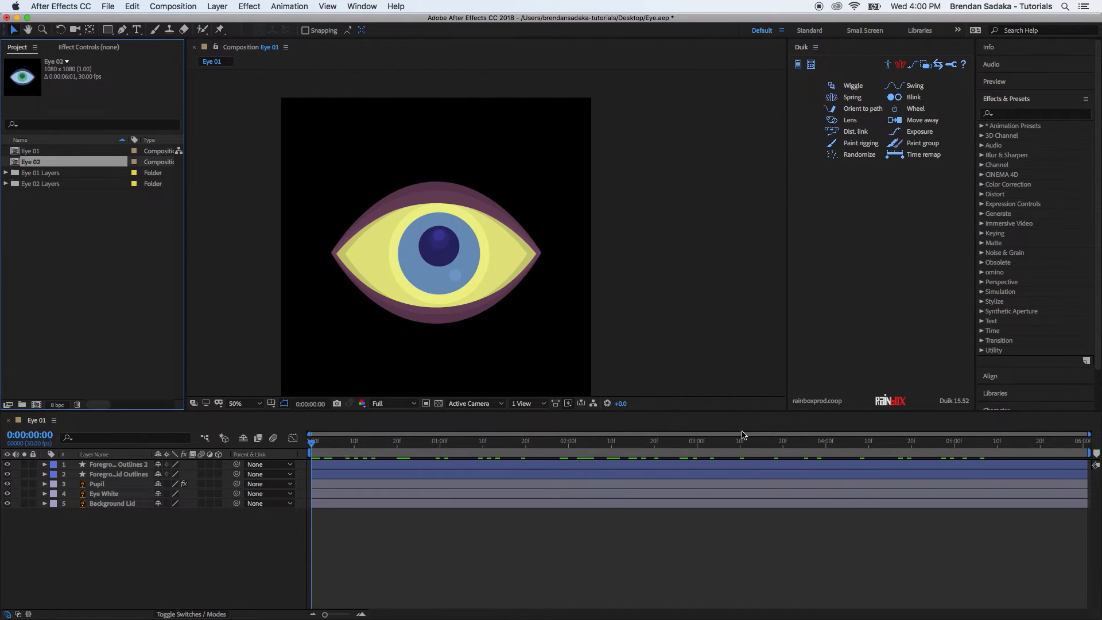
# Replace the imported Eye 02 composition with a duplicate of the Eye 01 composition and open that duplicate.
pyautogui.press('Delete')
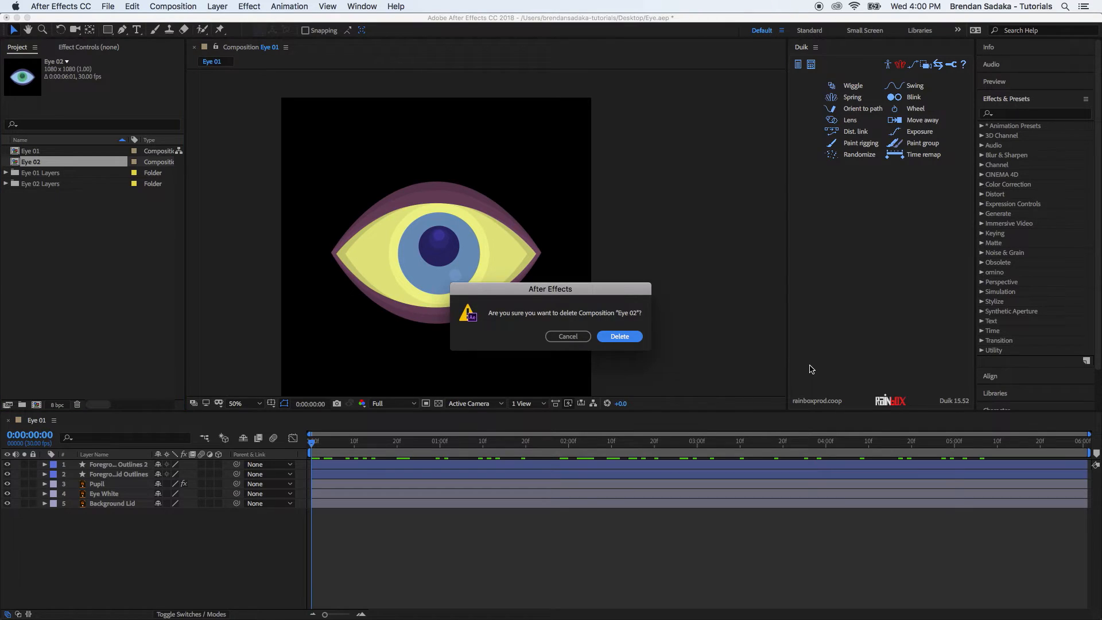
pyautogui.click(620, 337)
pyautogui.click(65, 153)
pyautogui.press('super+d')
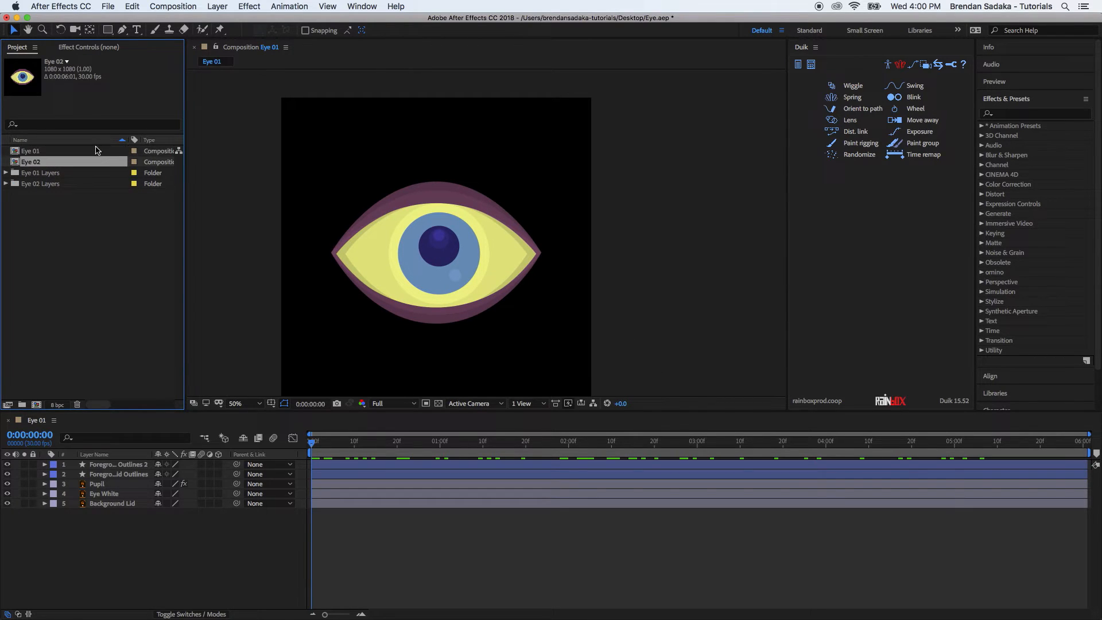
pyautogui.click(63, 184)
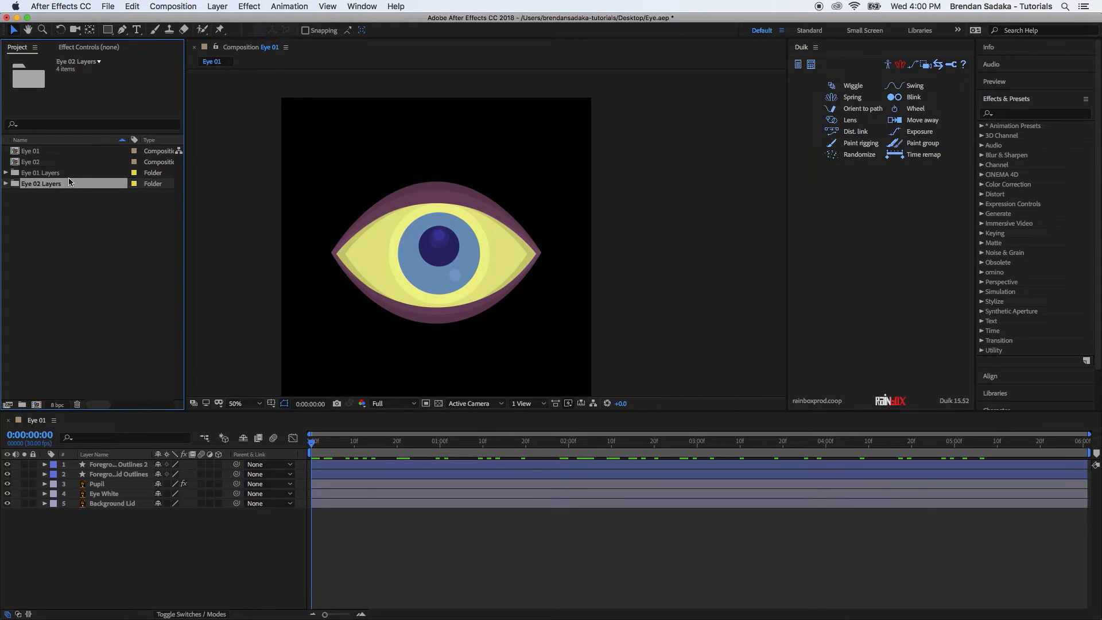
pyautogui.doubleClick(44, 163)
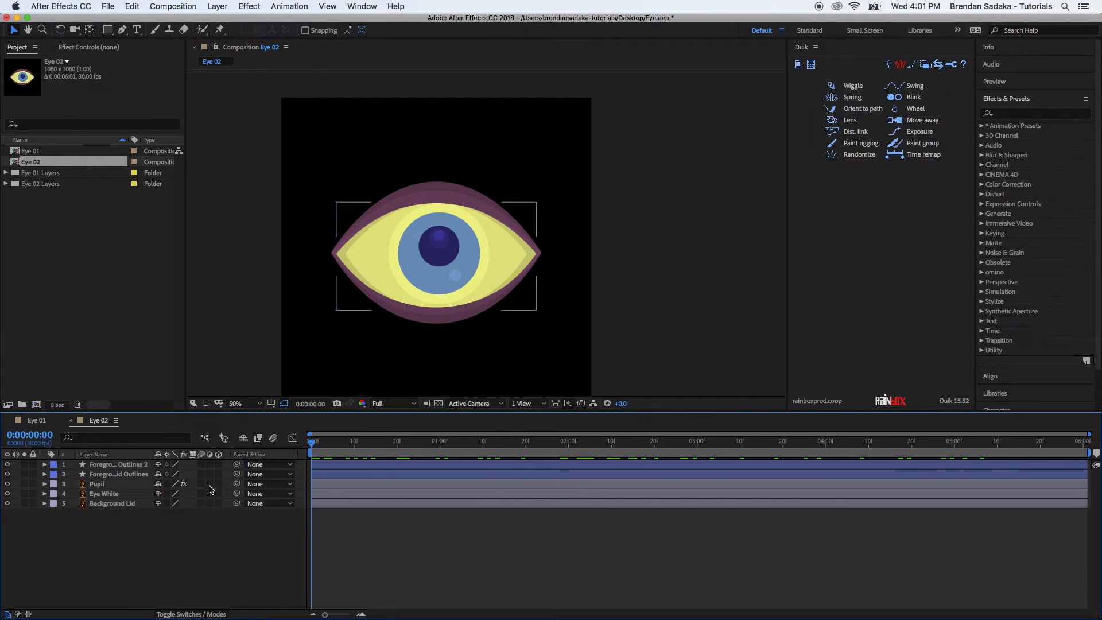
# Reveal the keyframes of all layers in the Eye 02 composition and preview the blink.
pyautogui.press('super+a')
pyautogui.press('u')
pyautogui.press('space')
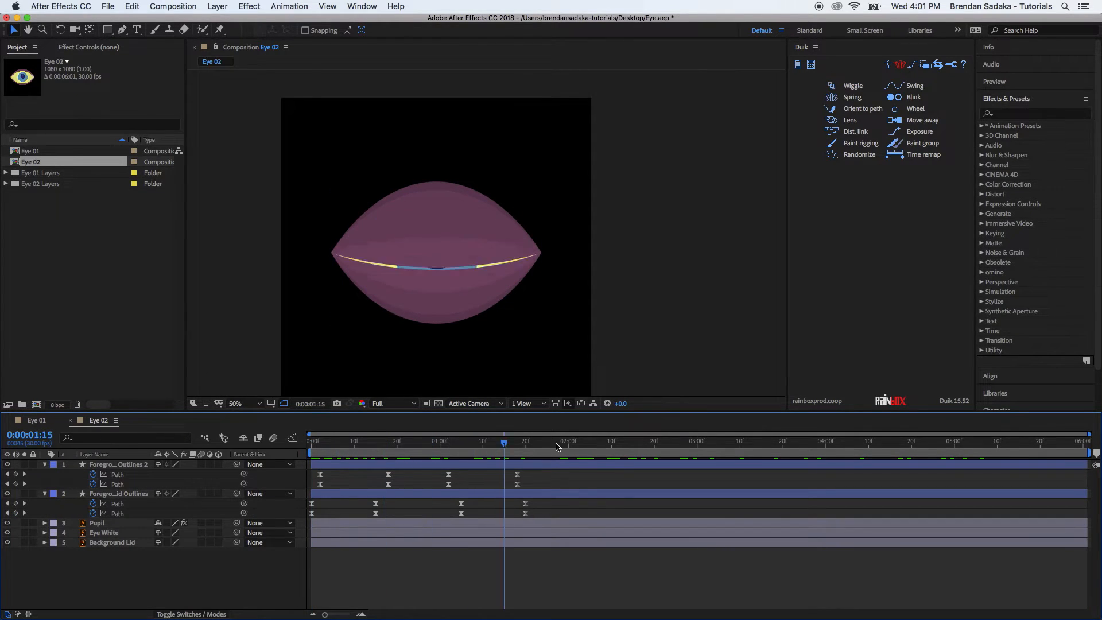
pyautogui.press('space')
pyautogui.press('u')
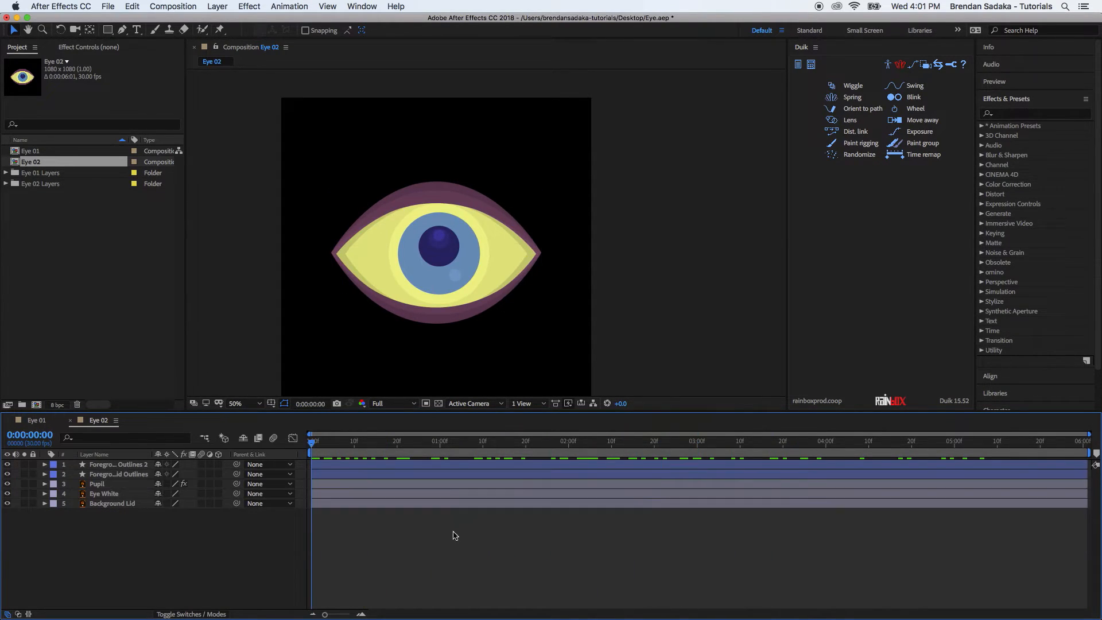
# Replace the Background Lid layer's source with Background Lid/Eye 02.ai from the Eye 02 Layers folder.
pyautogui.click(7, 184)
pyautogui.click(46, 174)
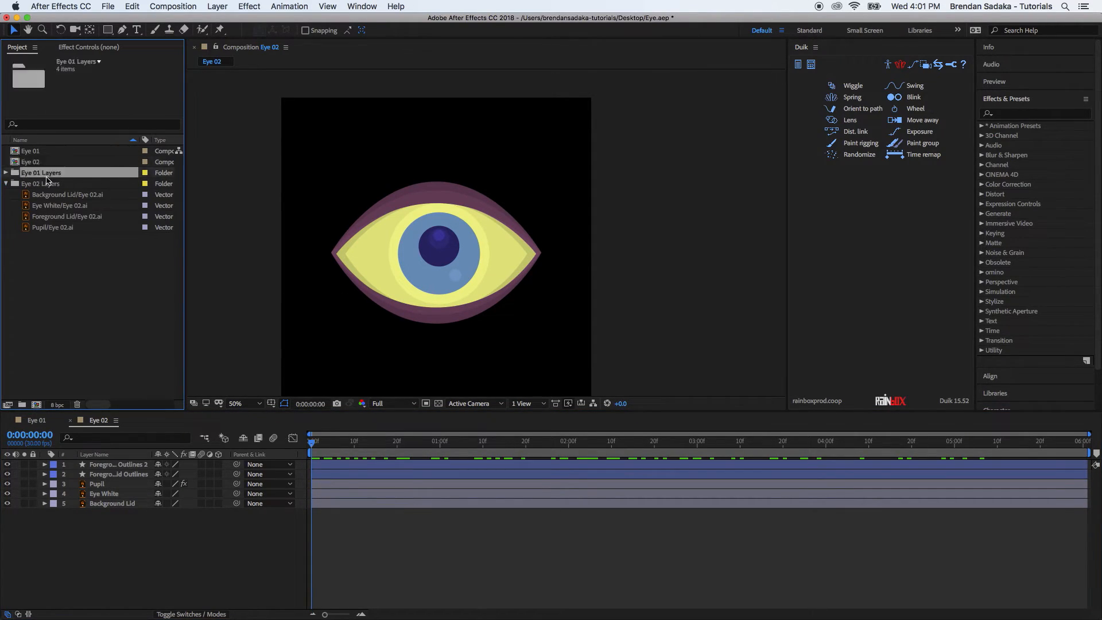
pyautogui.click(84, 184)
pyautogui.click(113, 504)
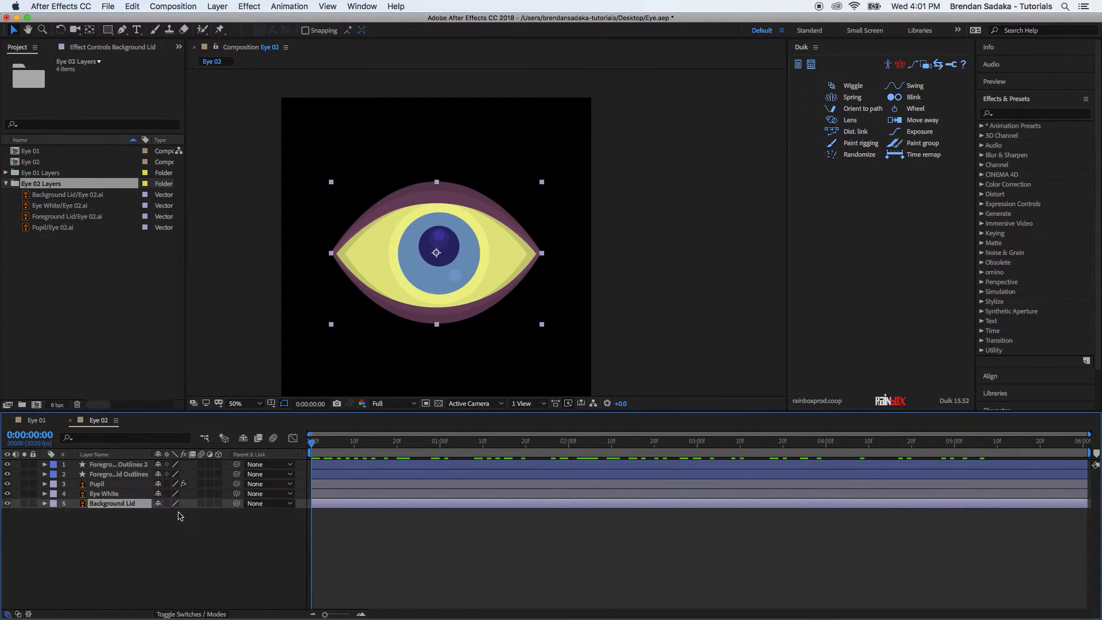
pyautogui.moveTo(59, 198); pyautogui.dragTo(121, 502)
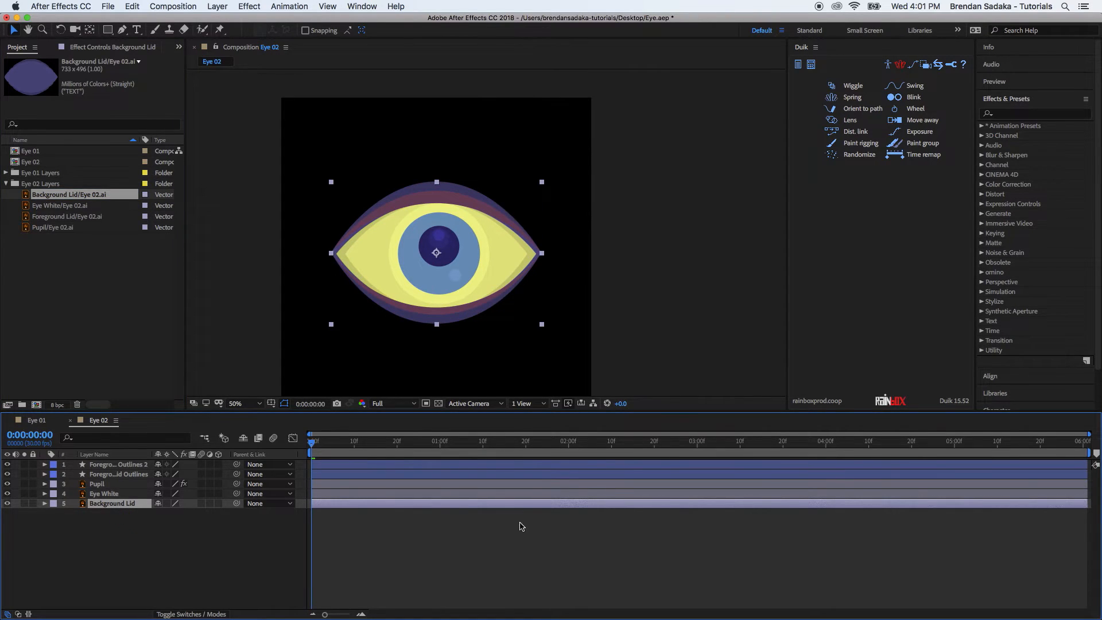
pyautogui.click(513, 546)
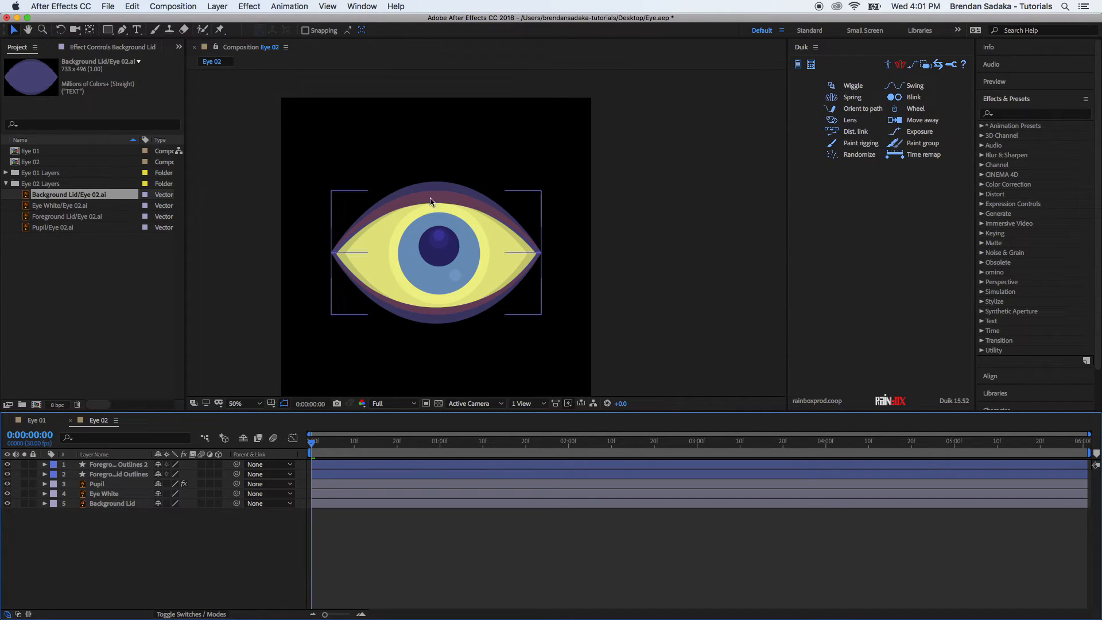
# Replace the sources of the Eye White and Pupil layers with Eye White/Eye 02.ai and Pupil/Eye 02.ai.
pyautogui.click(123, 497)
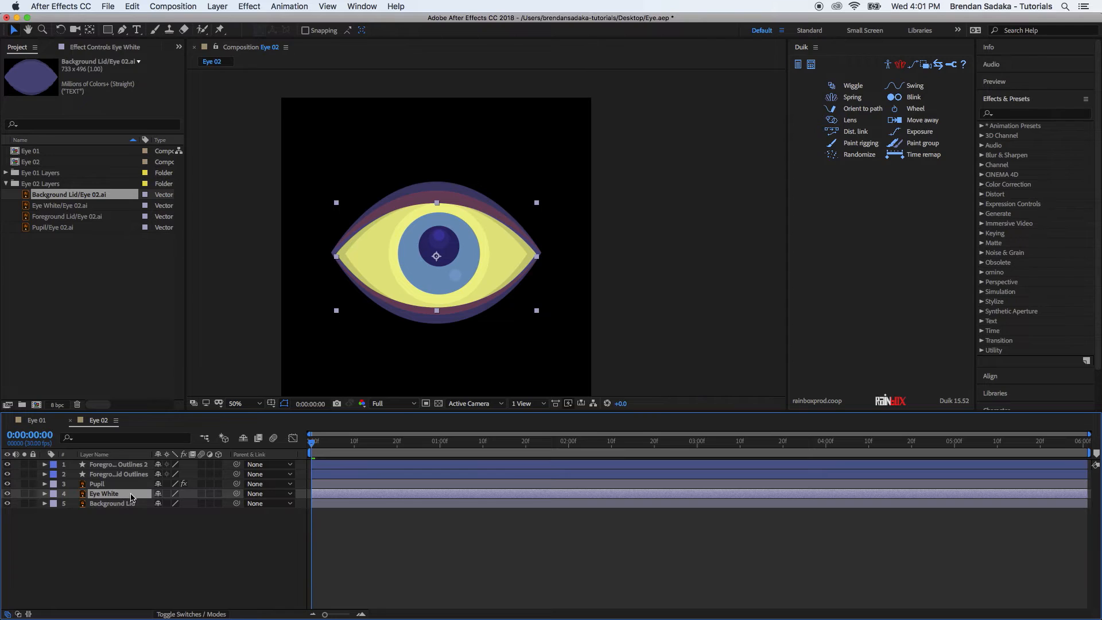
pyautogui.click(63, 206)
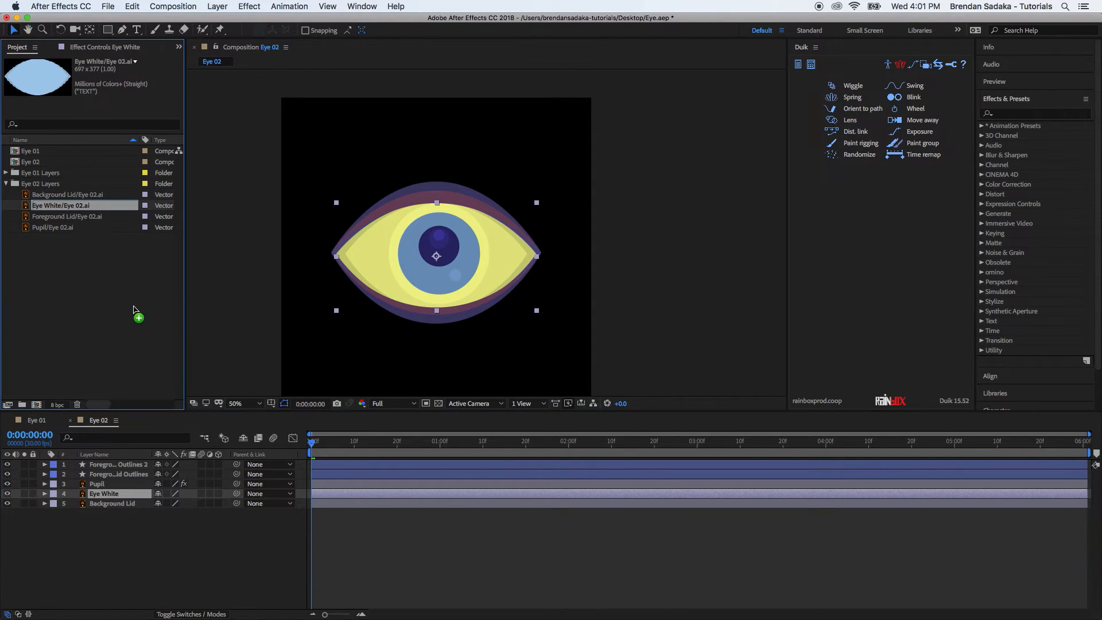
pyautogui.click(119, 494)
pyautogui.click(118, 485)
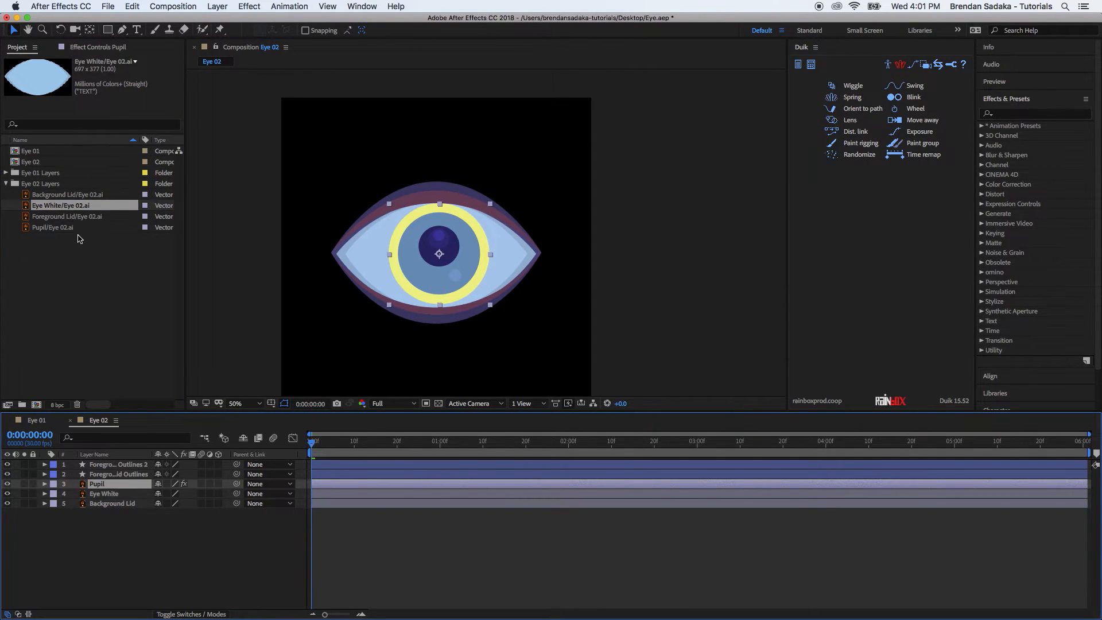
pyautogui.moveTo(56, 229); pyautogui.dragTo(120, 485)
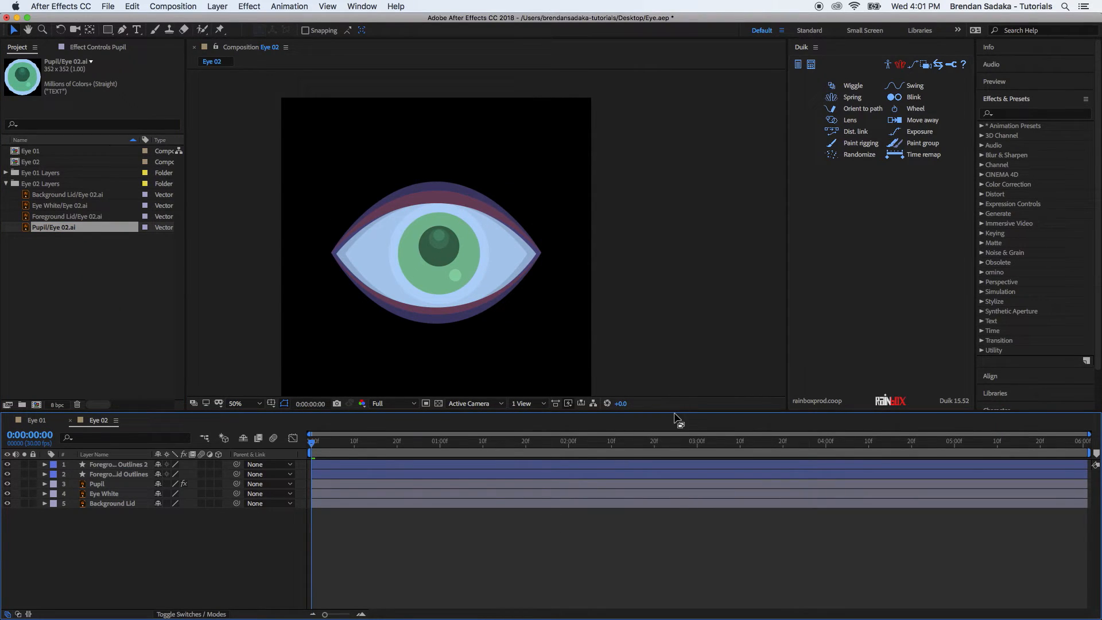
pyautogui.moveTo(24, 464); pyautogui.dragTo(25, 475)
pyautogui.click(83, 270)
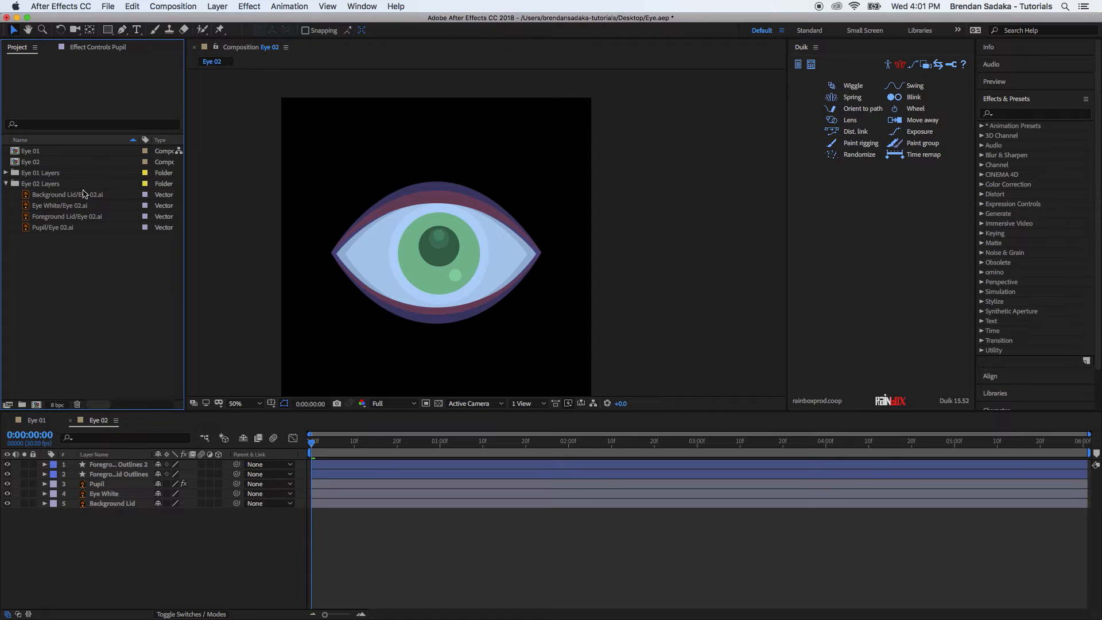
pyautogui.click(140, 464)
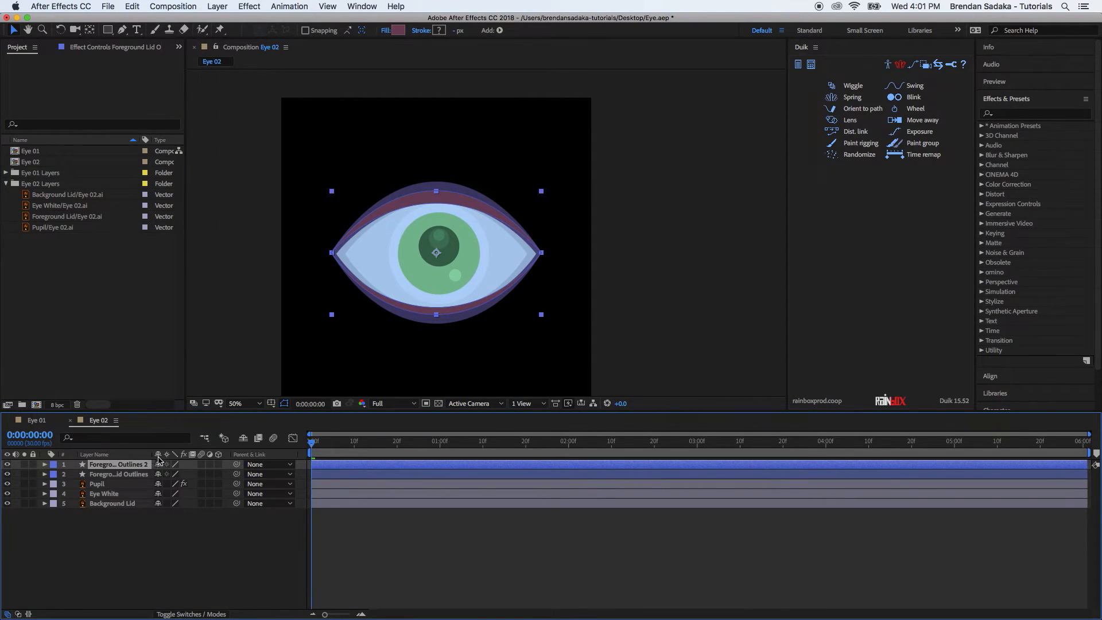
pyautogui.click(170, 543)
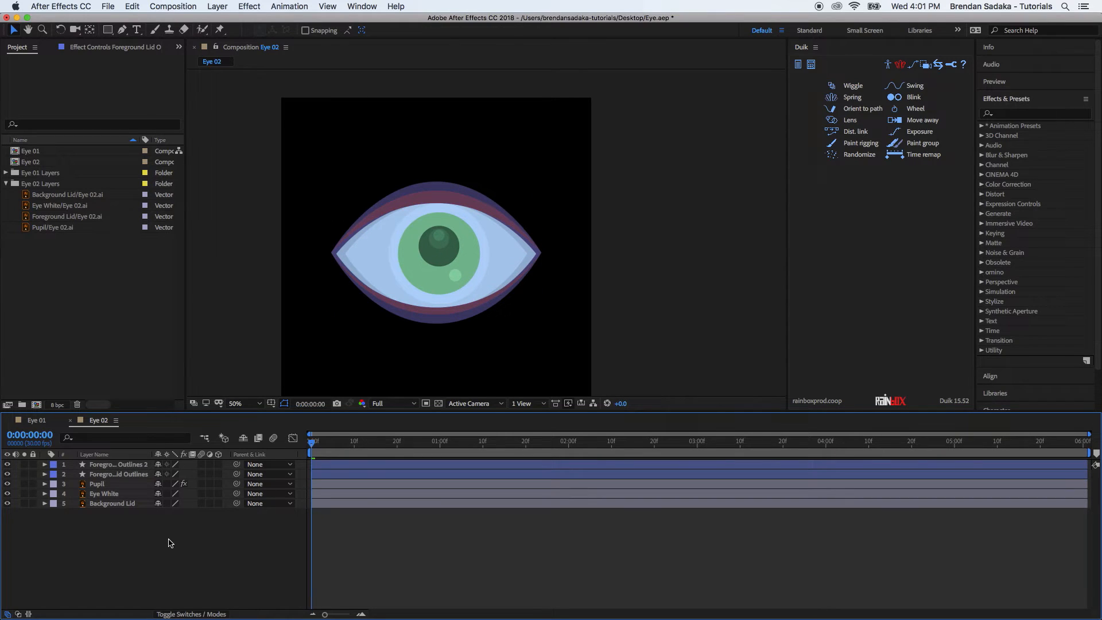
# Widen the timeline's Layer Name column so the full foreground lid layer names fit.
pyautogui.click(148, 455)
pyautogui.moveTo(151, 455); pyautogui.dragTo(210, 455)
pyautogui.click(172, 454)
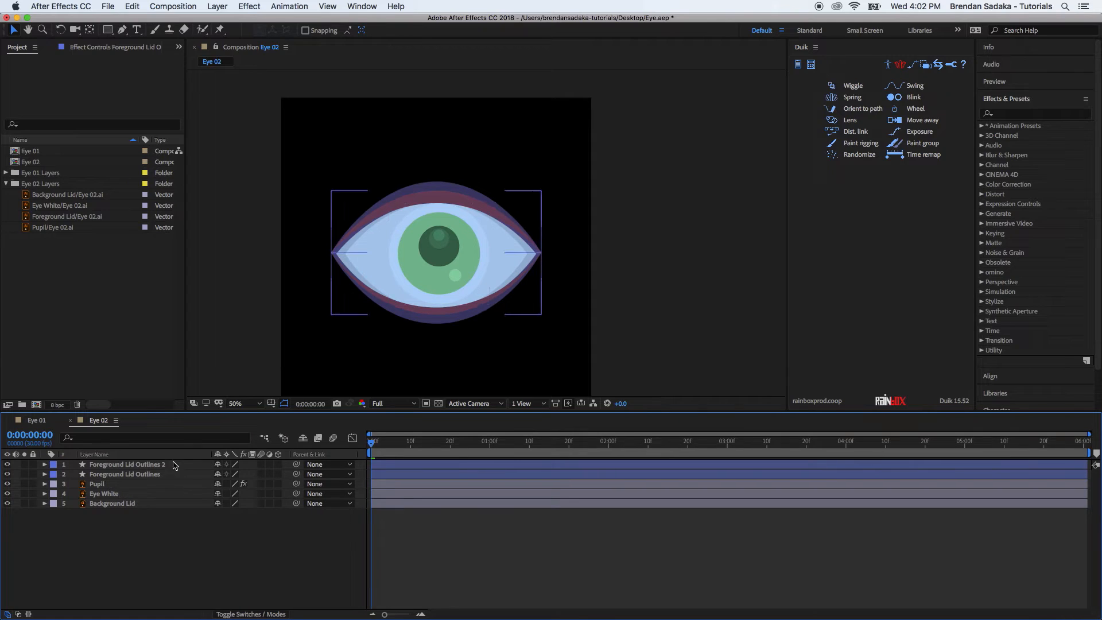
pyautogui.click(184, 470)
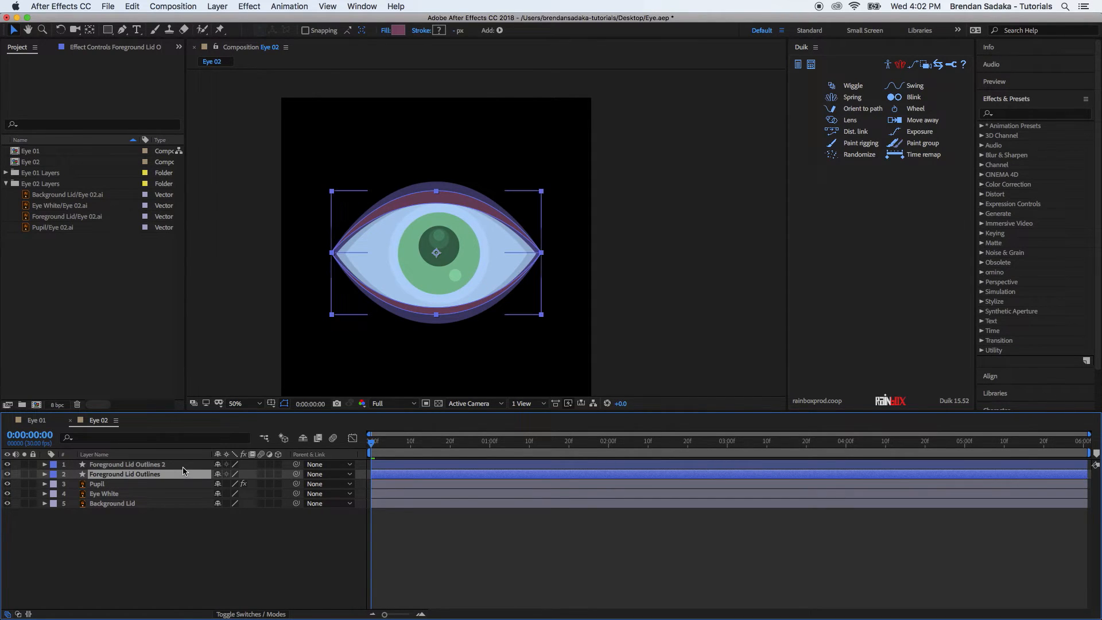
pyautogui.press('.')
pyautogui.press(',')
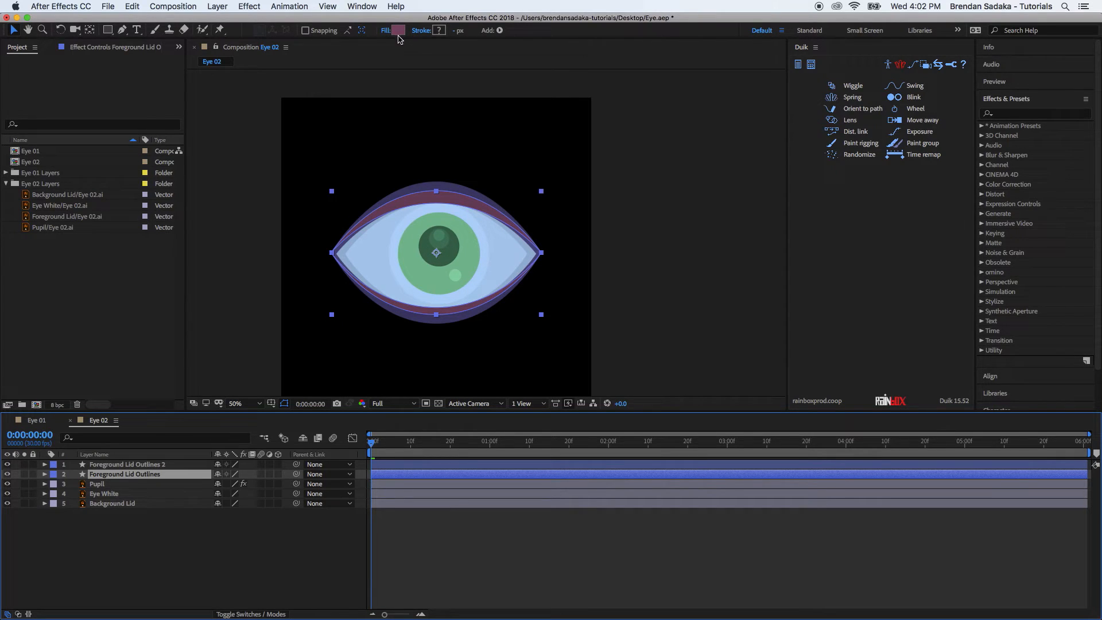
pyautogui.click(399, 30)
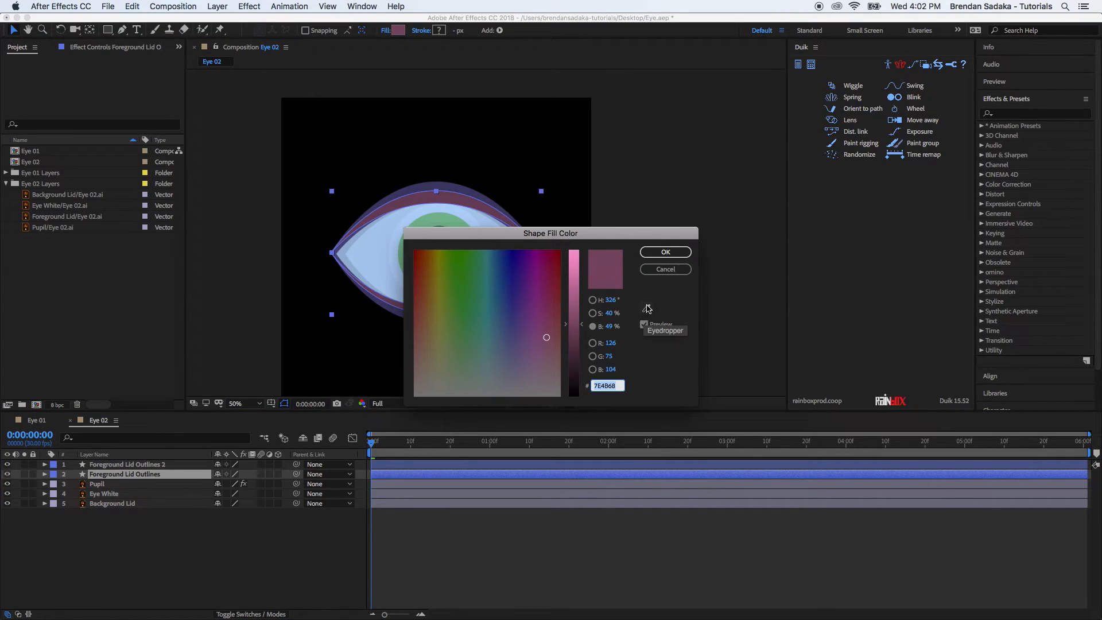
pyautogui.click(666, 269)
pyautogui.click(133, 549)
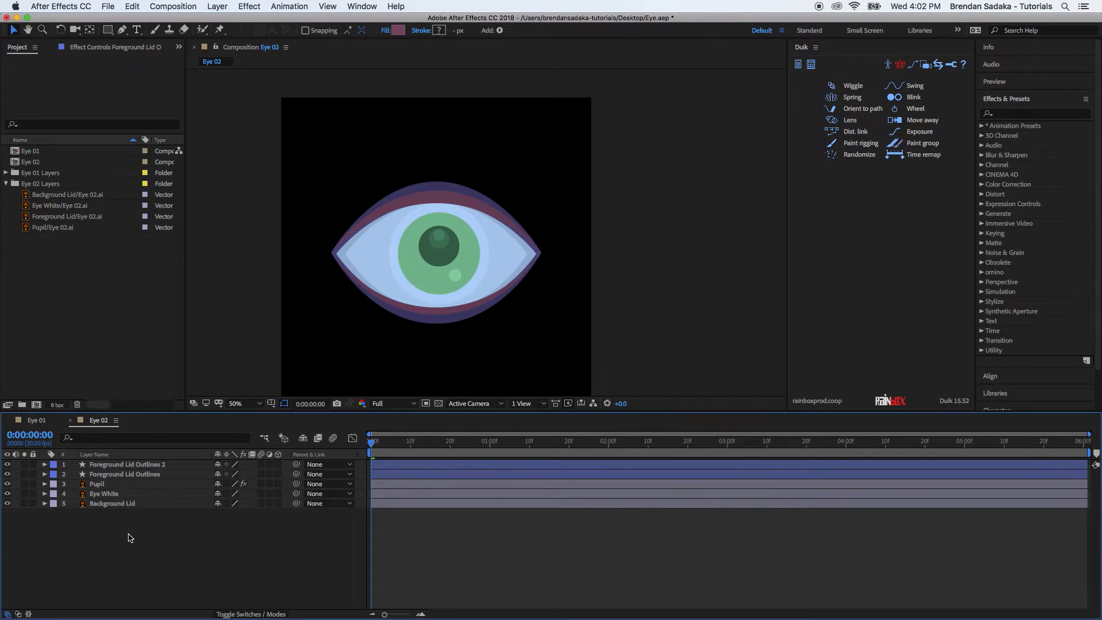
# Hide the Pupil and Eye White layers and go to frame 8, partway through the blink.
pyautogui.moveTo(14, 486); pyautogui.dragTo(4, 492)
pyautogui.click(6, 484)
pyautogui.click(45, 524)
pyautogui.press('space')
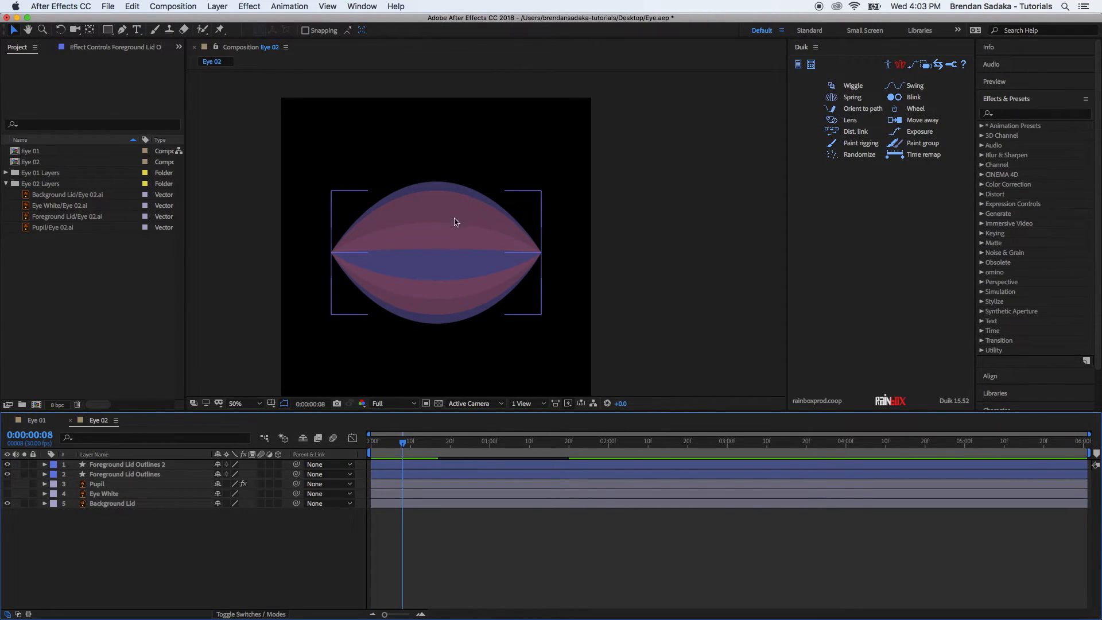
# Recolour the Foreground Lid Outlines fill with indigo sampled from the background lid, brightened to 55% (57548D).
pyautogui.click(147, 474)
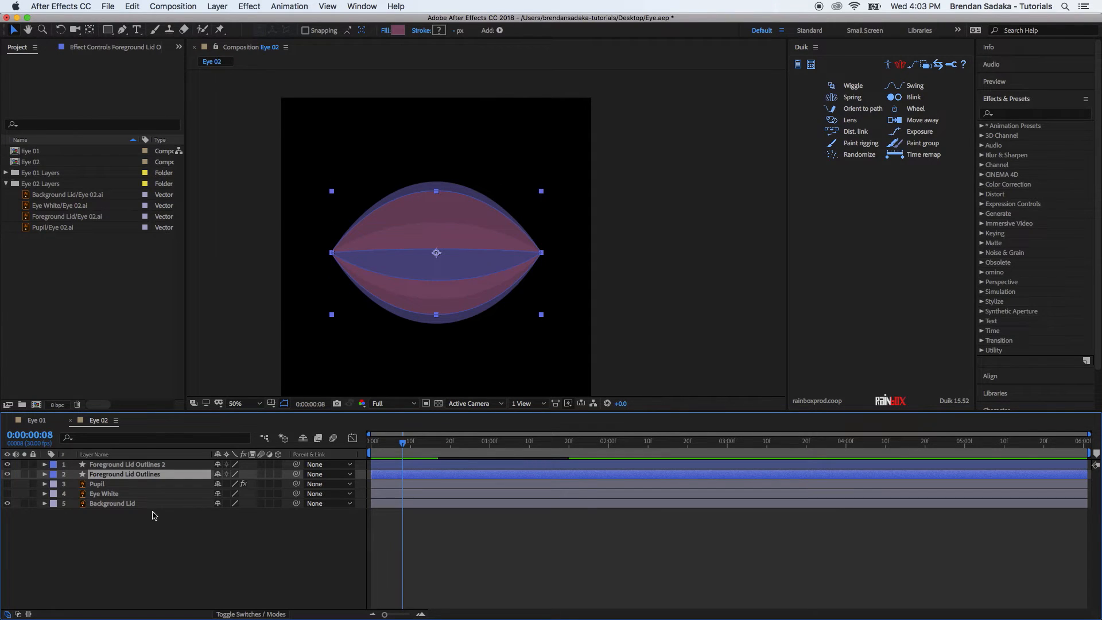
pyautogui.click(7, 474)
pyautogui.click(7, 474)
pyautogui.click(404, 29)
pyautogui.moveTo(624, 236); pyautogui.dragTo(729, 227)
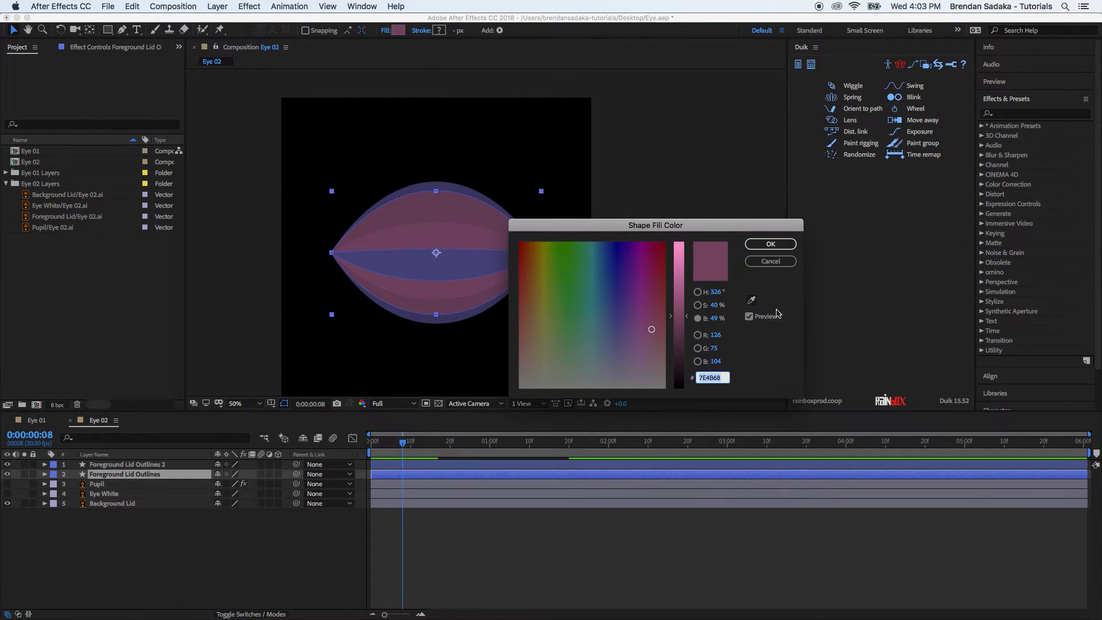
pyautogui.click(751, 300)
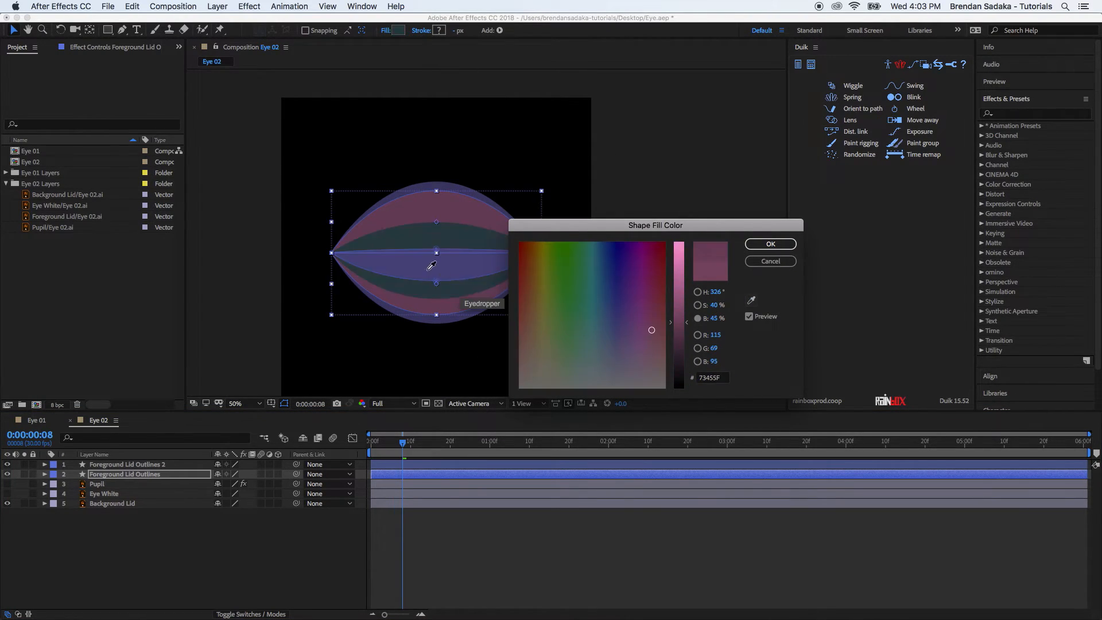
pyautogui.click(427, 261)
pyautogui.moveTo(691, 315)
pyautogui.mouseDown()
pyautogui.moveTo(684, 308)
pyautogui.moveTo(695, 313)
pyautogui.mouseUp()
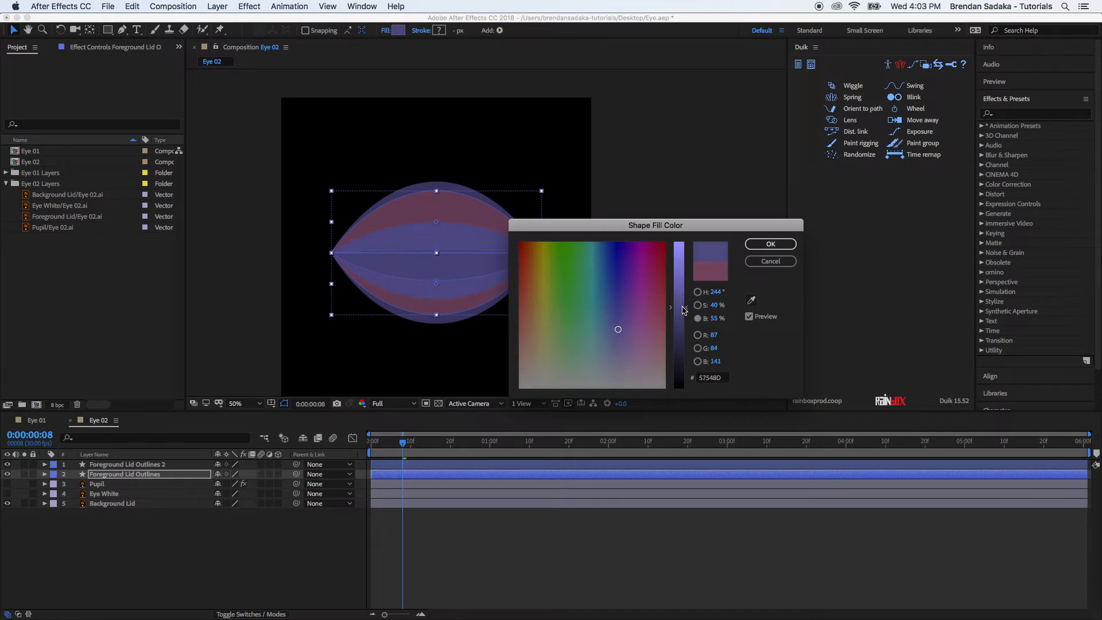
pyautogui.click(770, 244)
pyautogui.click(664, 522)
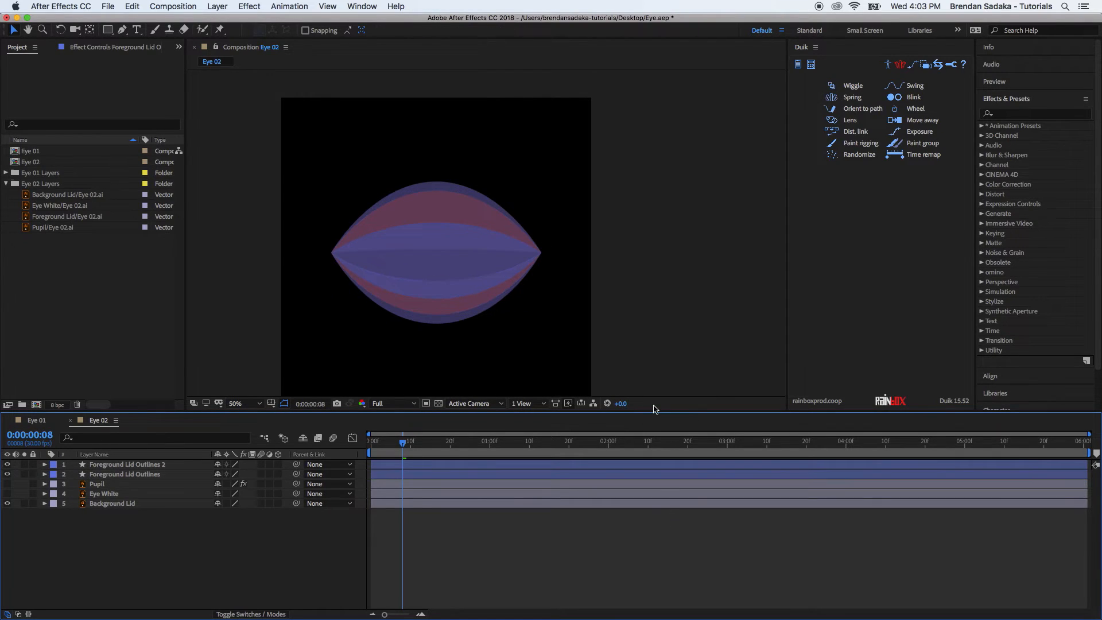
# Change the Foreground Lid Outlines 2 fill to the indigo 4E4B7E sampled from the background lid.
pyautogui.click(153, 464)
pyautogui.click(7, 465)
pyautogui.click(7, 464)
pyautogui.click(398, 31)
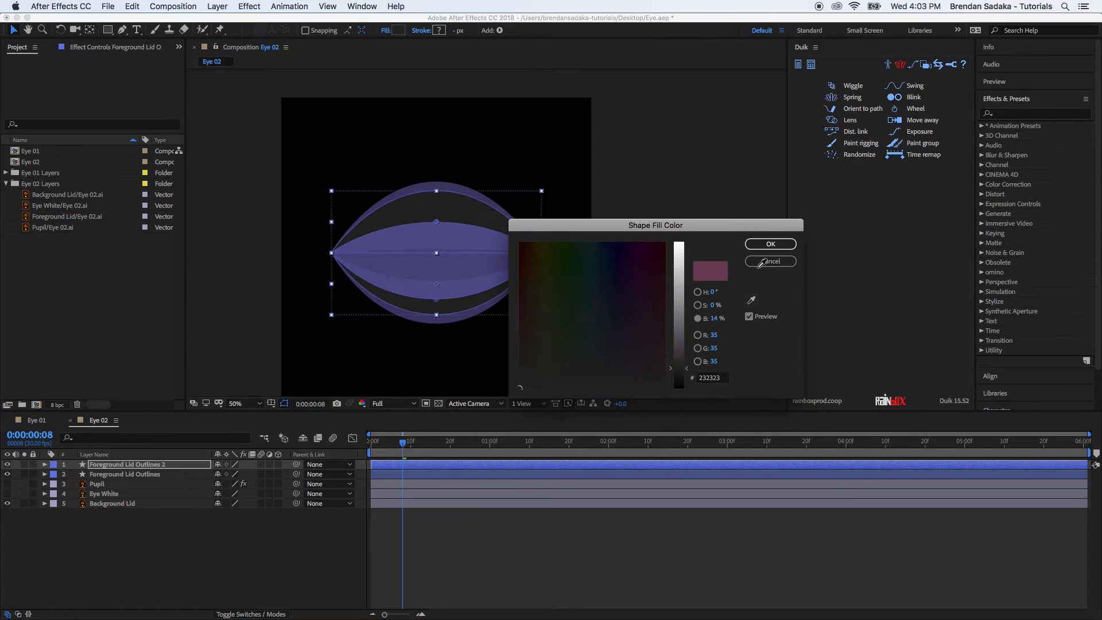
pyautogui.click(751, 295)
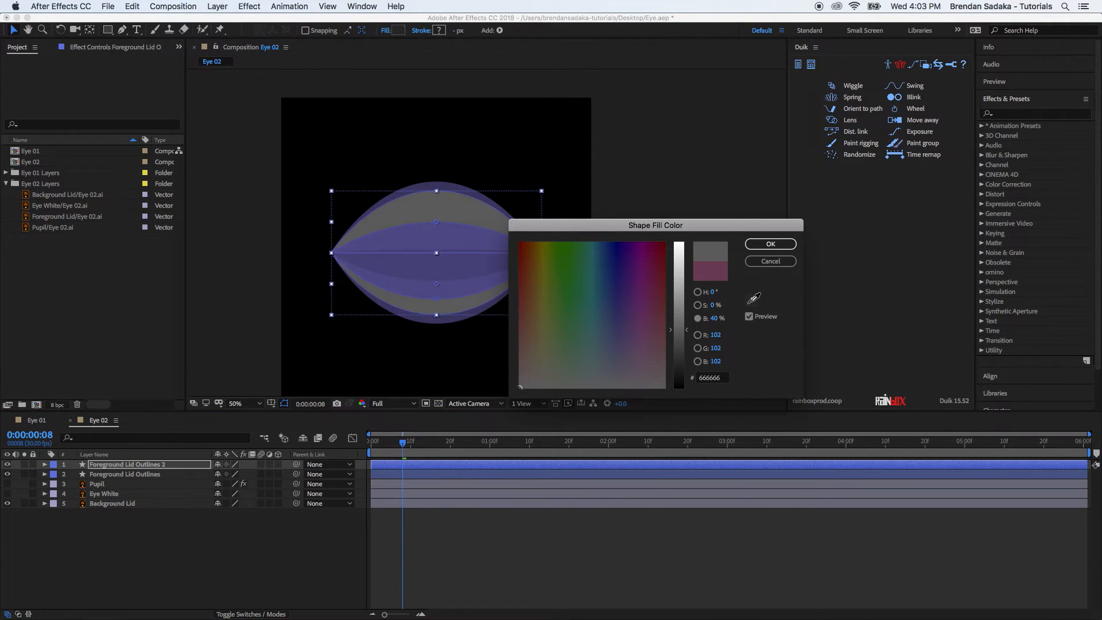
pyautogui.click(454, 263)
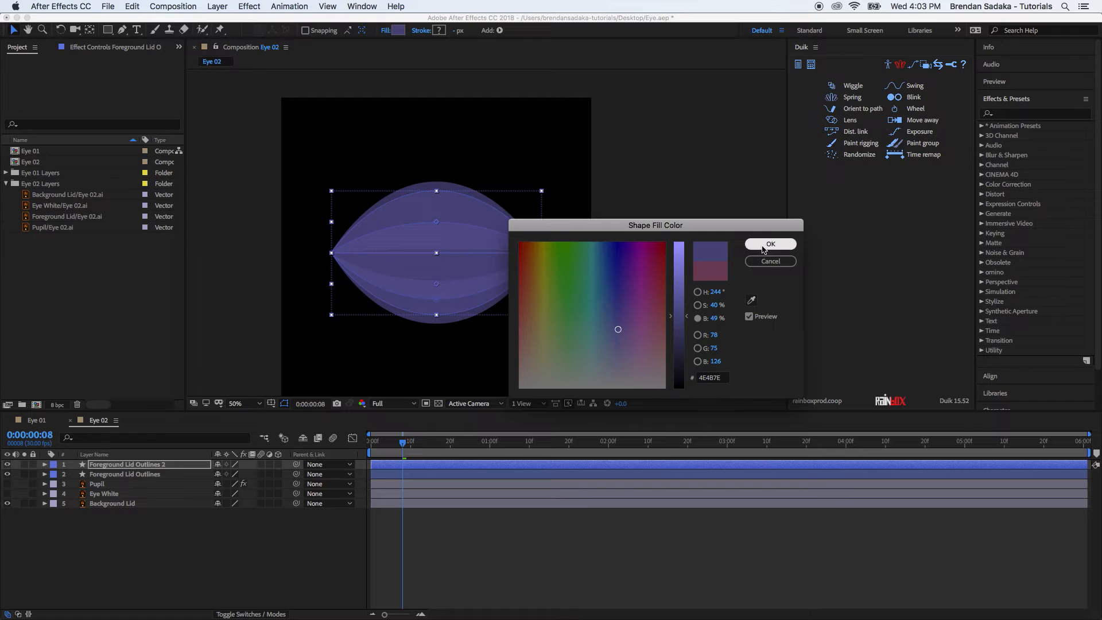
pyautogui.click(770, 244)
pyautogui.click(441, 513)
# Make the Pupil and Eye White layers visible again and preview the recoloured blink.
pyautogui.moveTo(7, 484); pyautogui.dragTo(7, 494)
pyautogui.click(394, 445)
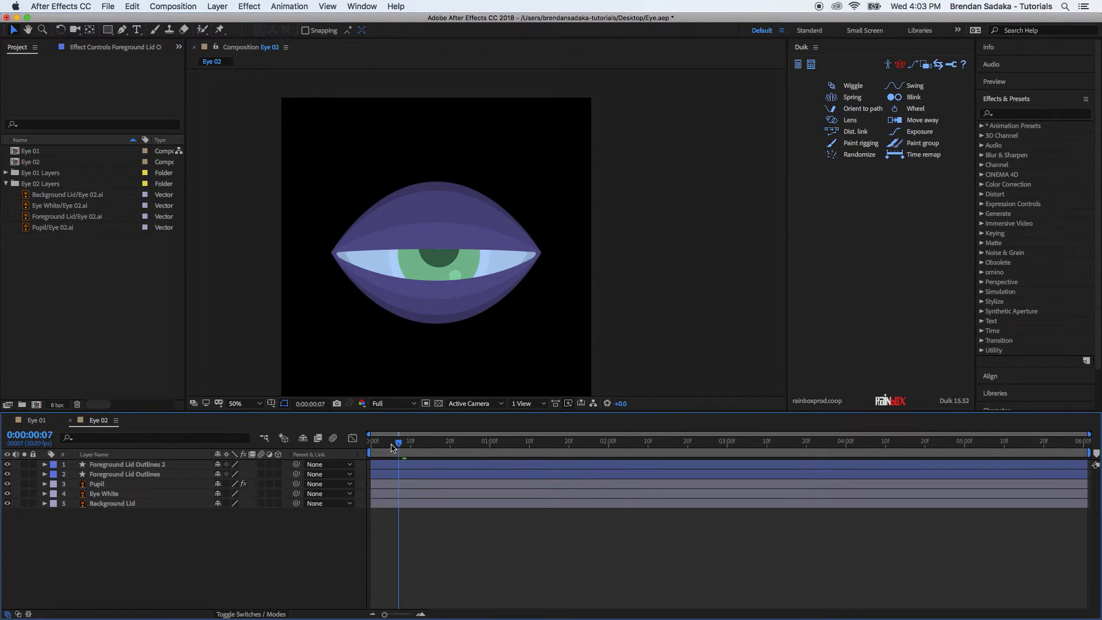
pyautogui.press('space')
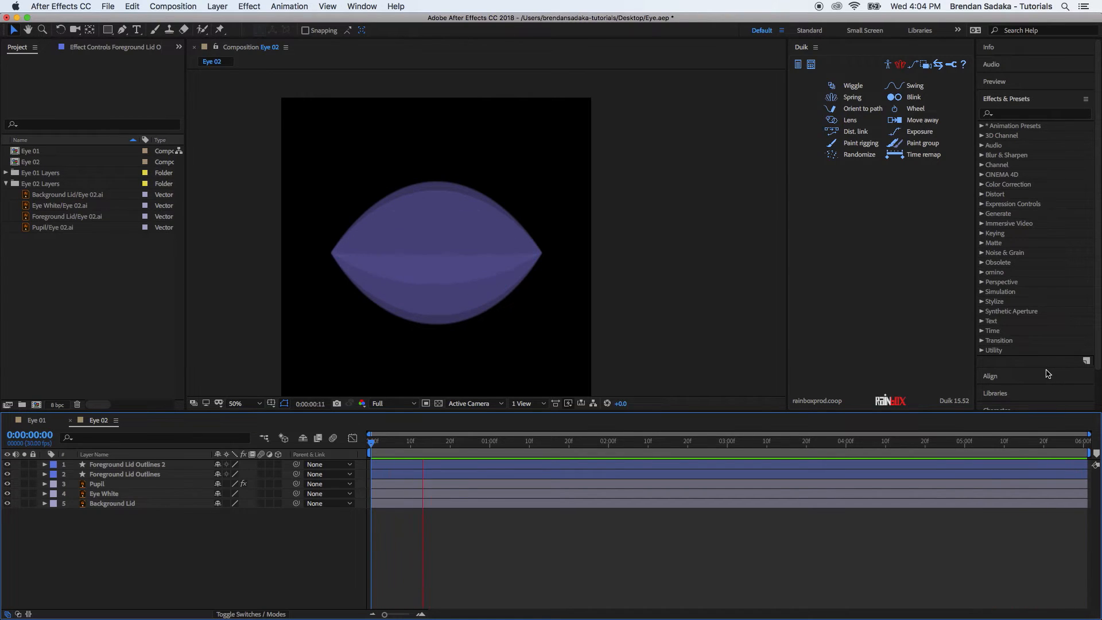
pyautogui.press('space')
# Save the Eye project and collapse the Eye 02 Layers folder.
pyautogui.press('super+s')
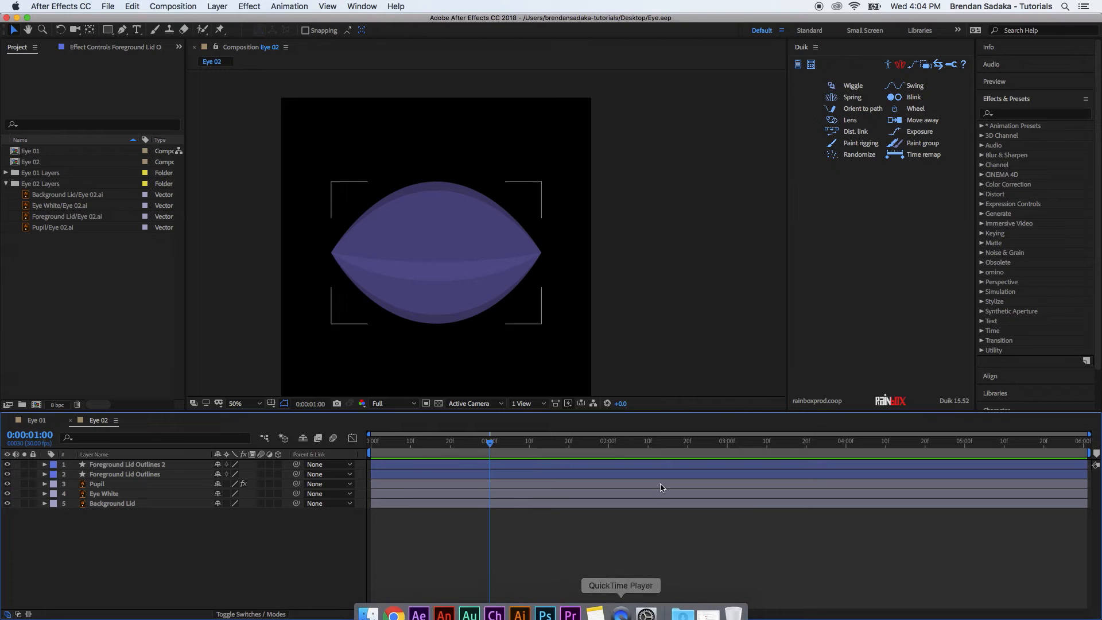
pyautogui.click(6, 184)
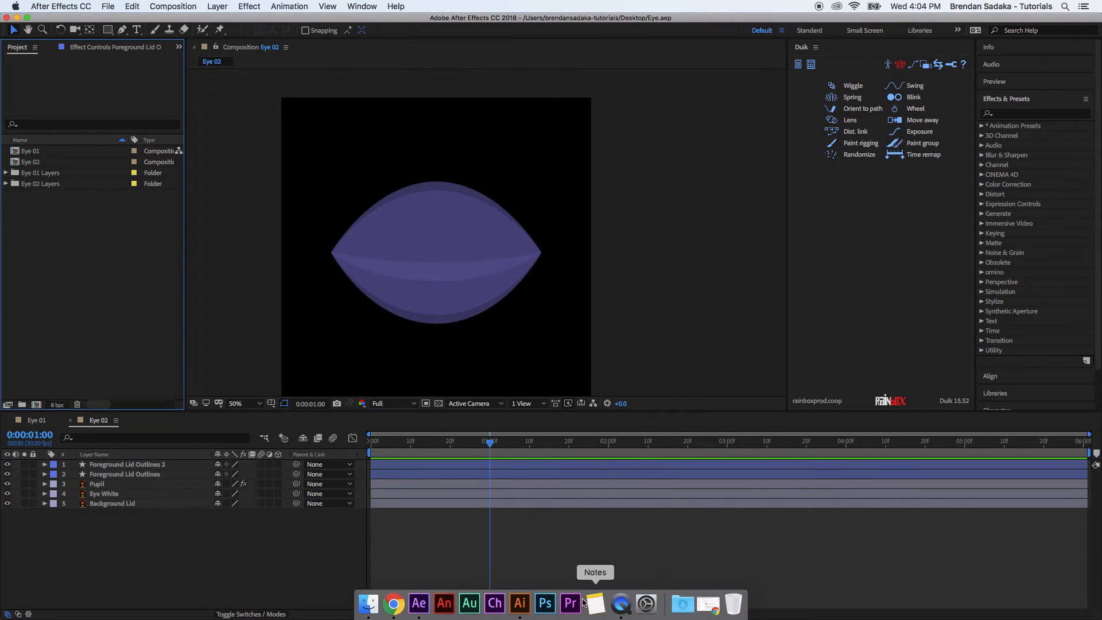
# Switch to Illustrator and save the Eye 02 artwork as Eye 03.ai on the Desktop with the default Illustrator options.
pyautogui.click(554, 600)
pyautogui.hscroll(3, 689, 483)
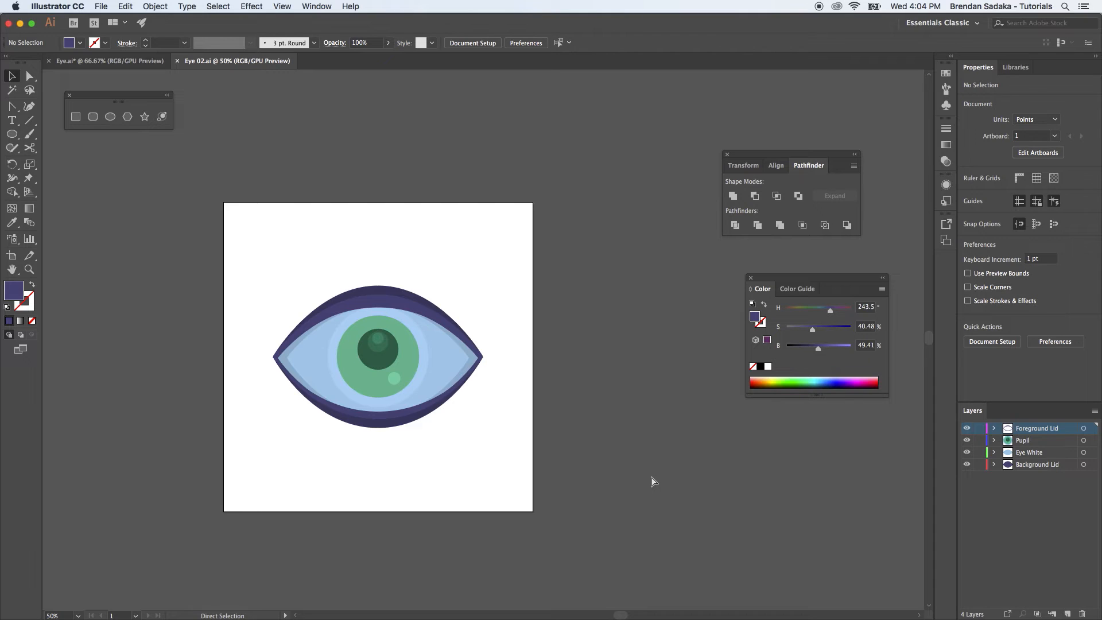
pyautogui.press('super+shift+s')
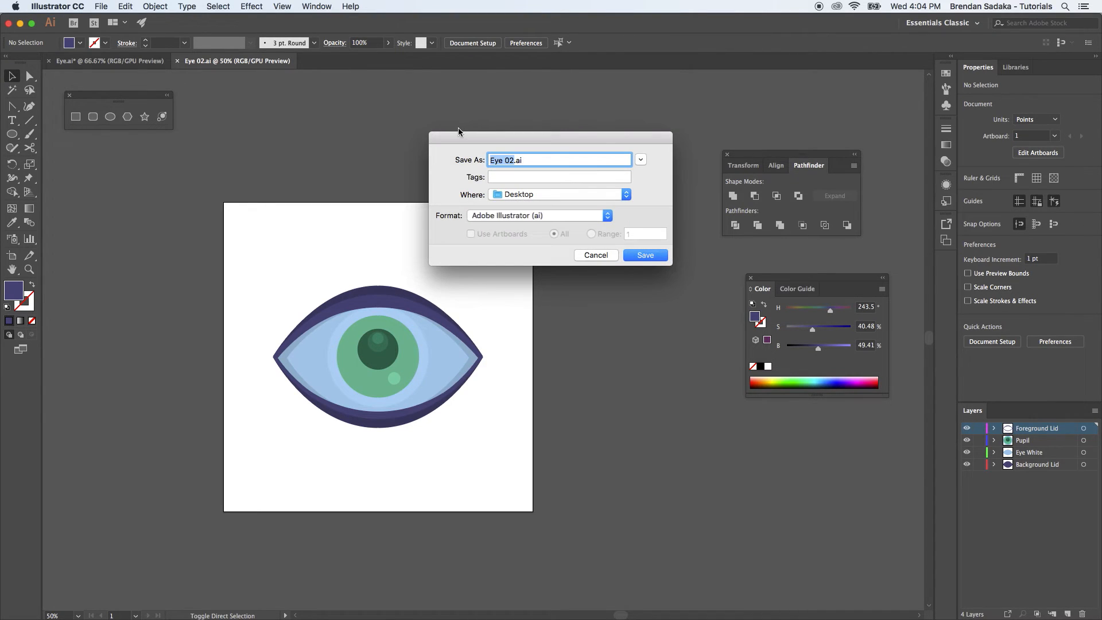
pyautogui.press('Right')
pyautogui.write('3')
pyautogui.press('Return')
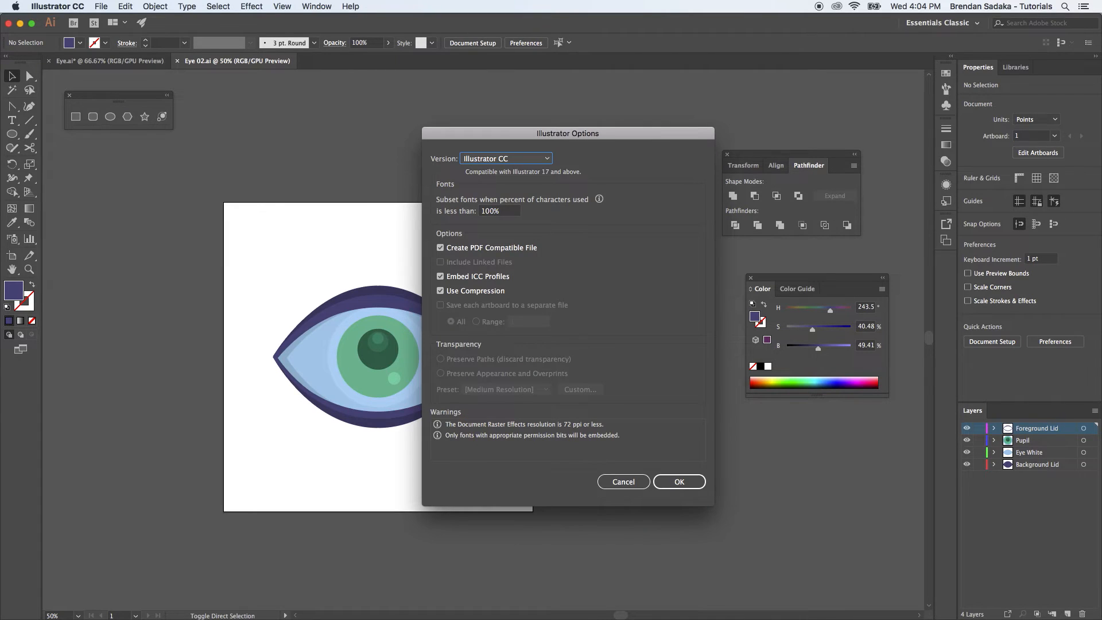
pyautogui.press('Return')
# Add a layer named Colour Palette to Eye 03.ai and paste the four colour swatches from Eye.ai into it.
pyautogui.click(118, 61)
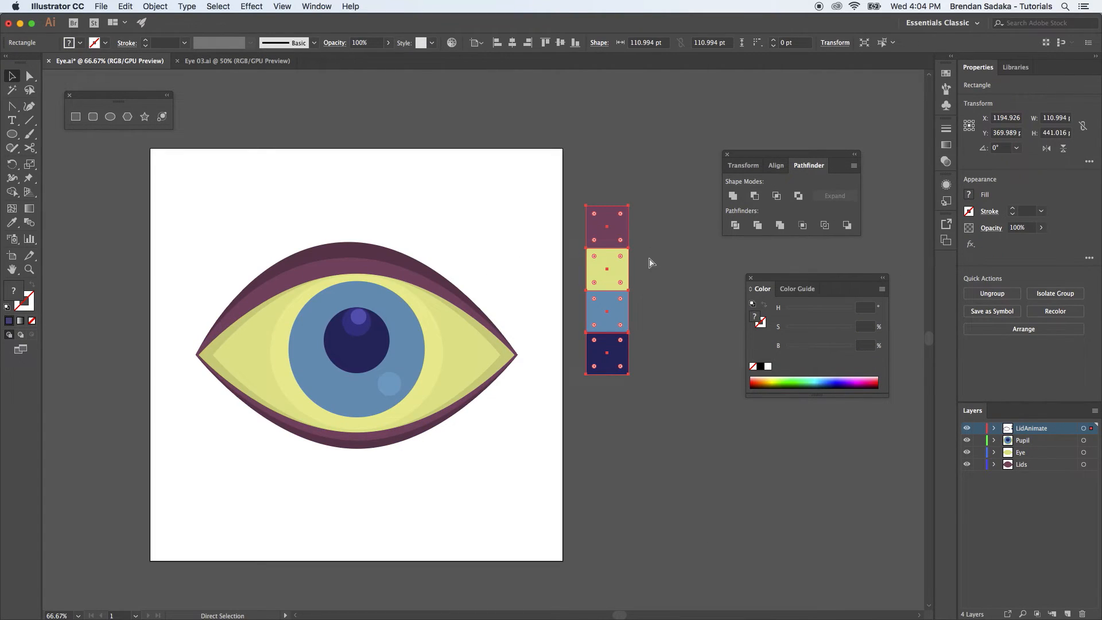
pyautogui.click(237, 61)
pyautogui.click(1068, 615)
pyautogui.doubleClick(1042, 429)
pyautogui.write('Colo')
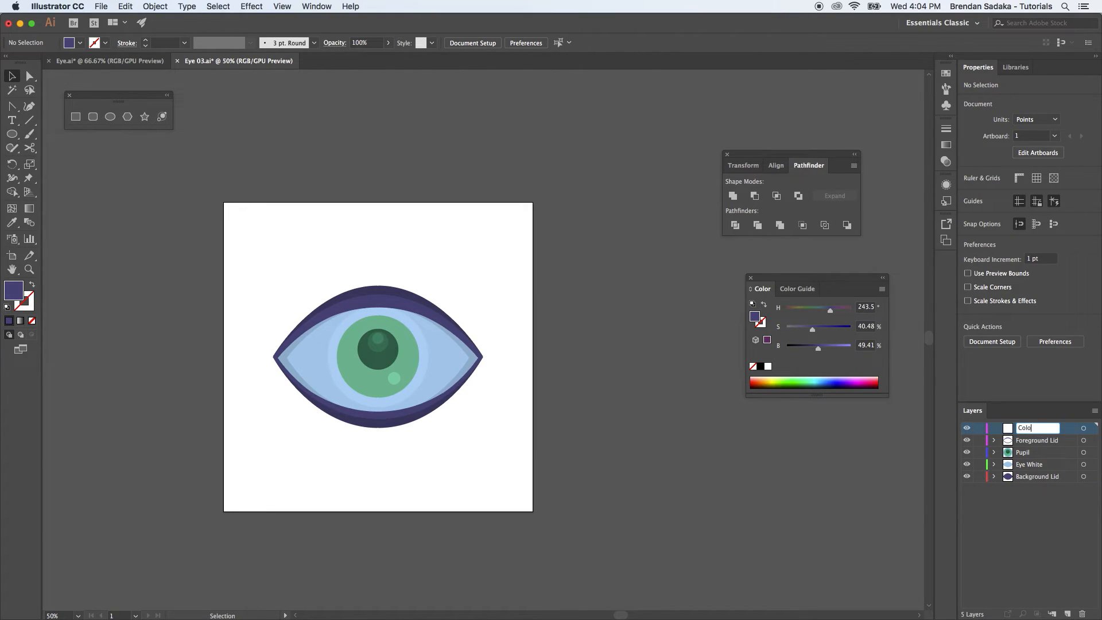
pyautogui.write('ur Palette')
pyautogui.press('Return')
pyautogui.hotkey('ctrl', 'v')
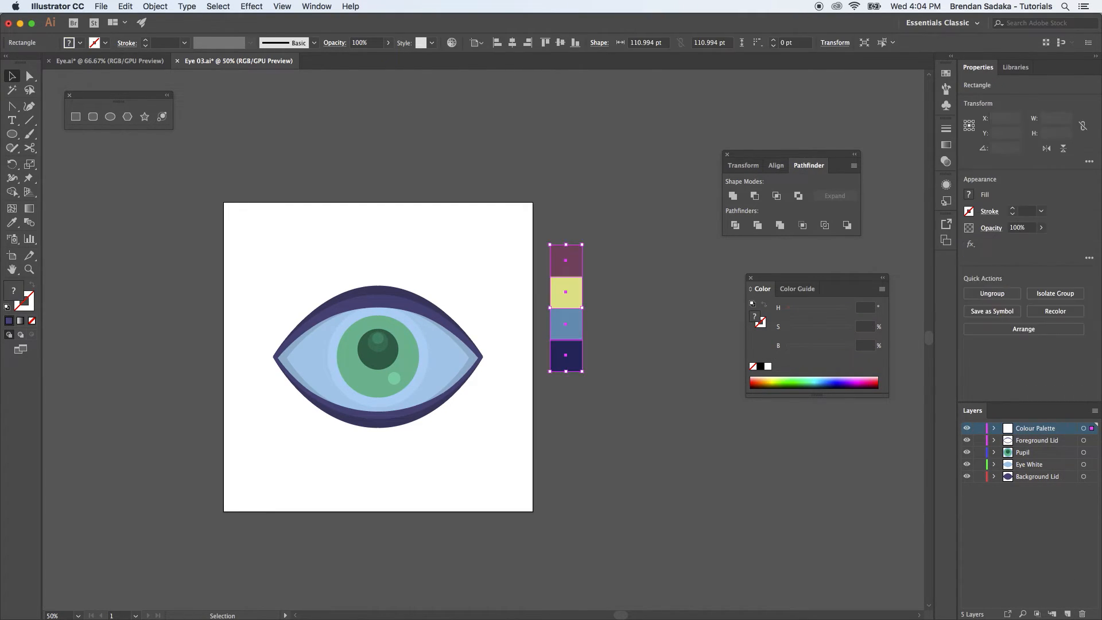
# Ungroup the pasted palette so that each colour swatch can be selected on its own.
pyautogui.moveTo(643, 472); pyautogui.dragTo(713, 489)
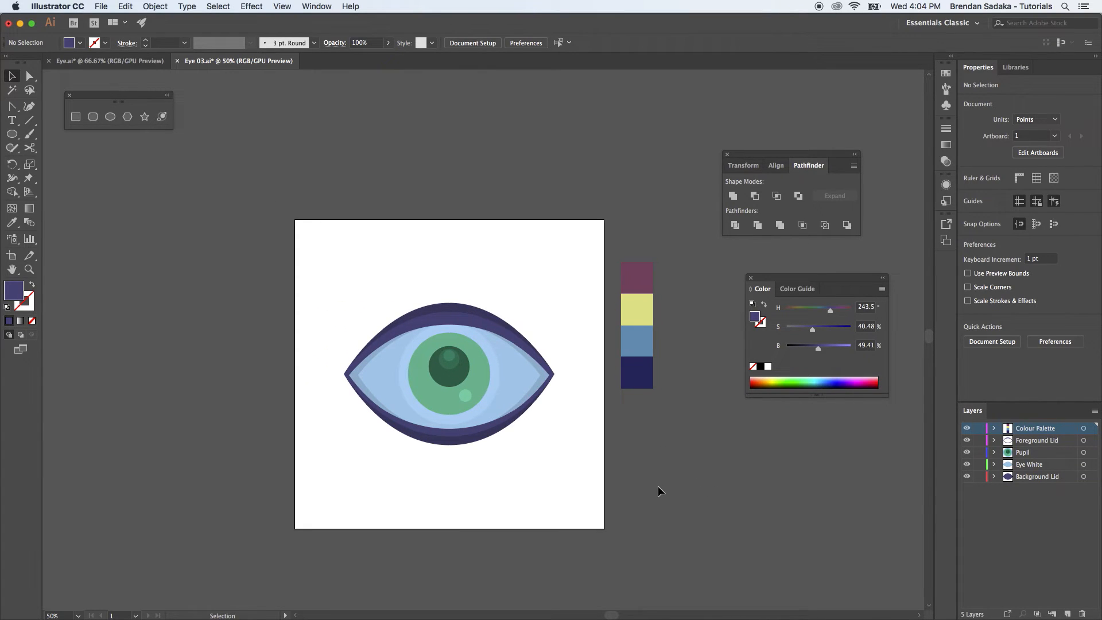
pyautogui.press('super+=')
pyautogui.click(583, 342)
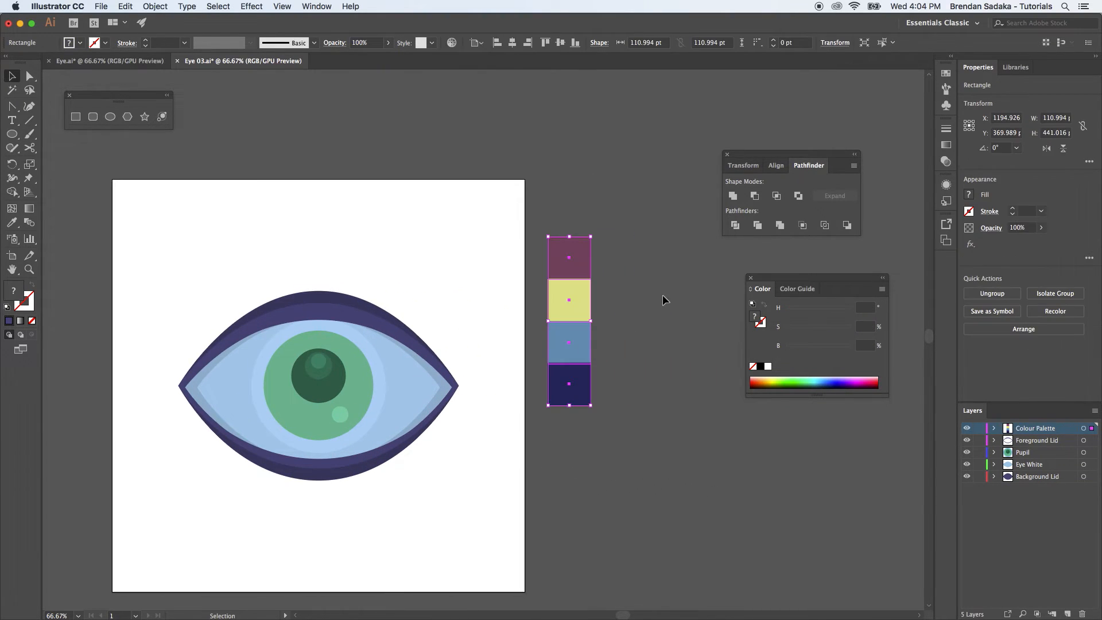
pyautogui.click(572, 258)
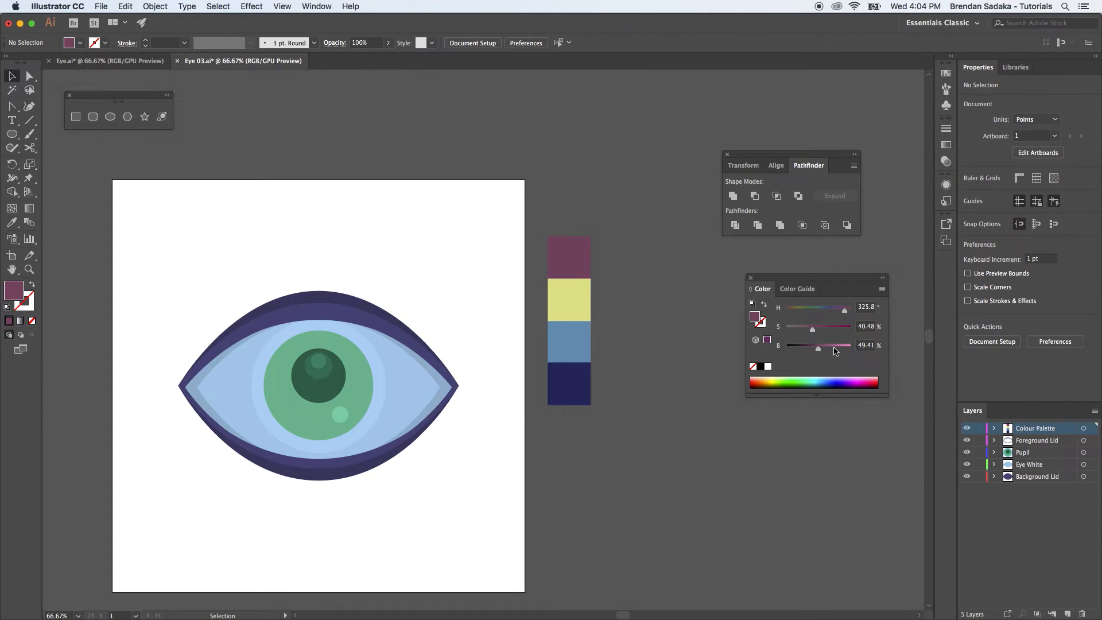
# Recolour the purple top swatch of the palette to green with a hue of 130.5°.
pyautogui.click(137, 59)
pyautogui.click(230, 60)
pyautogui.moveTo(633, 388); pyautogui.dragTo(649, 383)
pyautogui.click(586, 255)
pyautogui.click(628, 270)
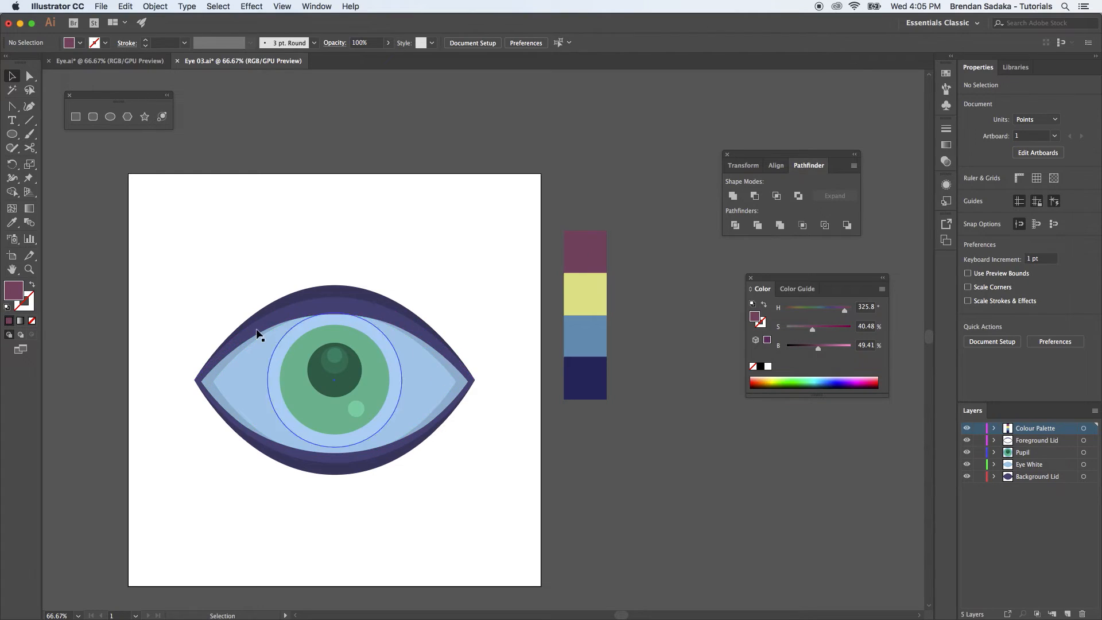
pyautogui.click(586, 253)
pyautogui.moveTo(824, 316); pyautogui.dragTo(811, 314)
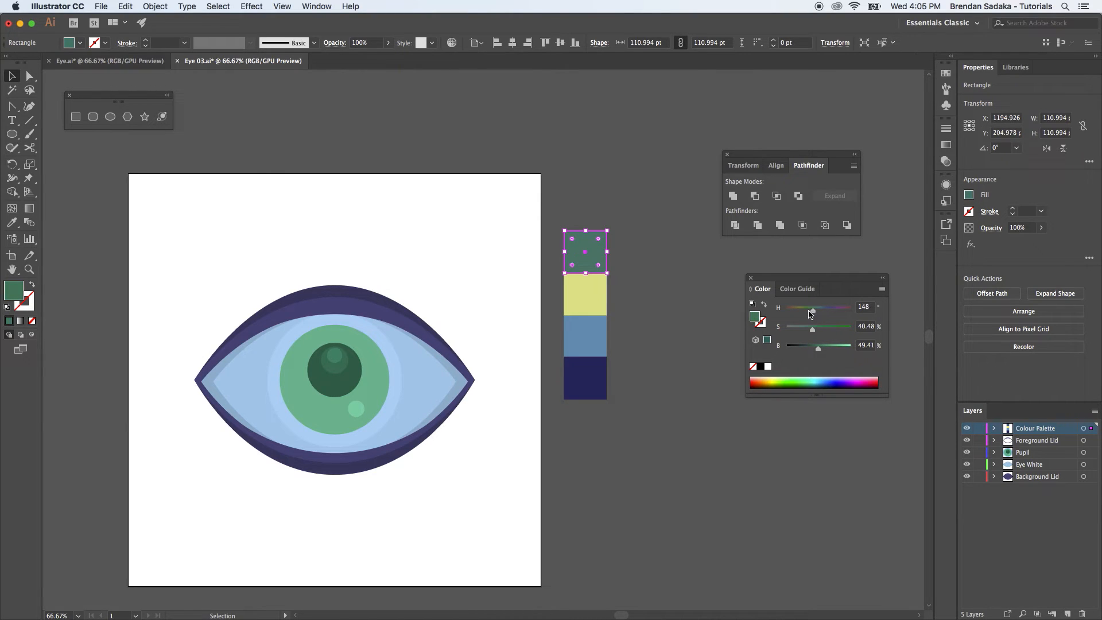
pyautogui.press('super+shift+a')
# Recolour the navy bottom swatch of the palette to dark maroon with a hue of 333°.
pyautogui.click(593, 386)
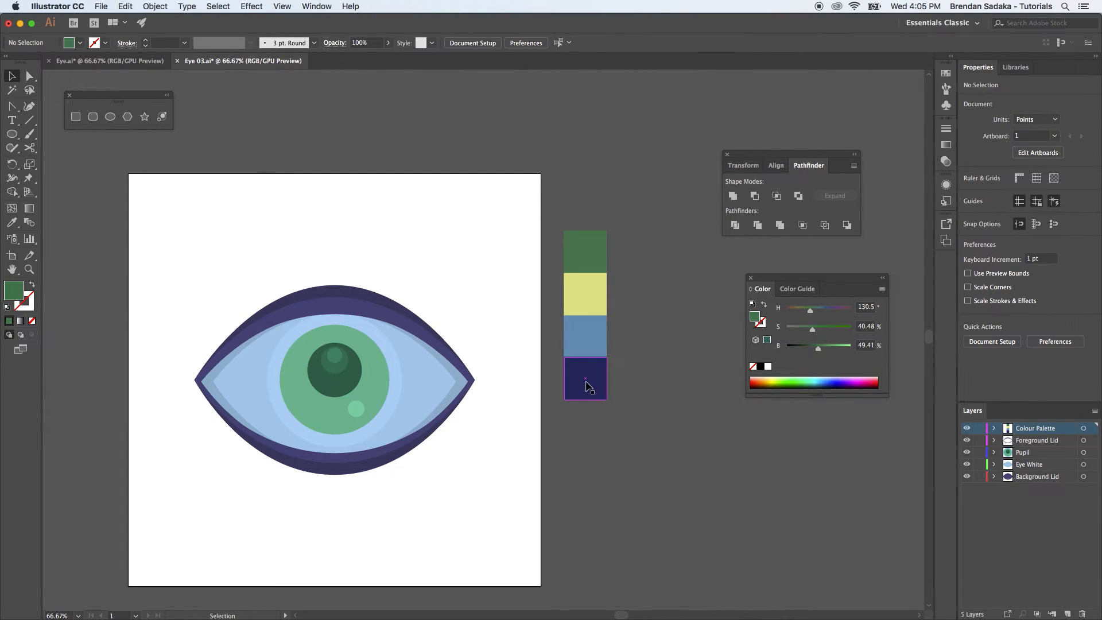
pyautogui.moveTo(833, 314)
pyautogui.mouseDown()
pyautogui.moveTo(855, 317)
pyautogui.moveTo(845, 315)
pyautogui.mouseUp()
pyautogui.press('super+shift+a')
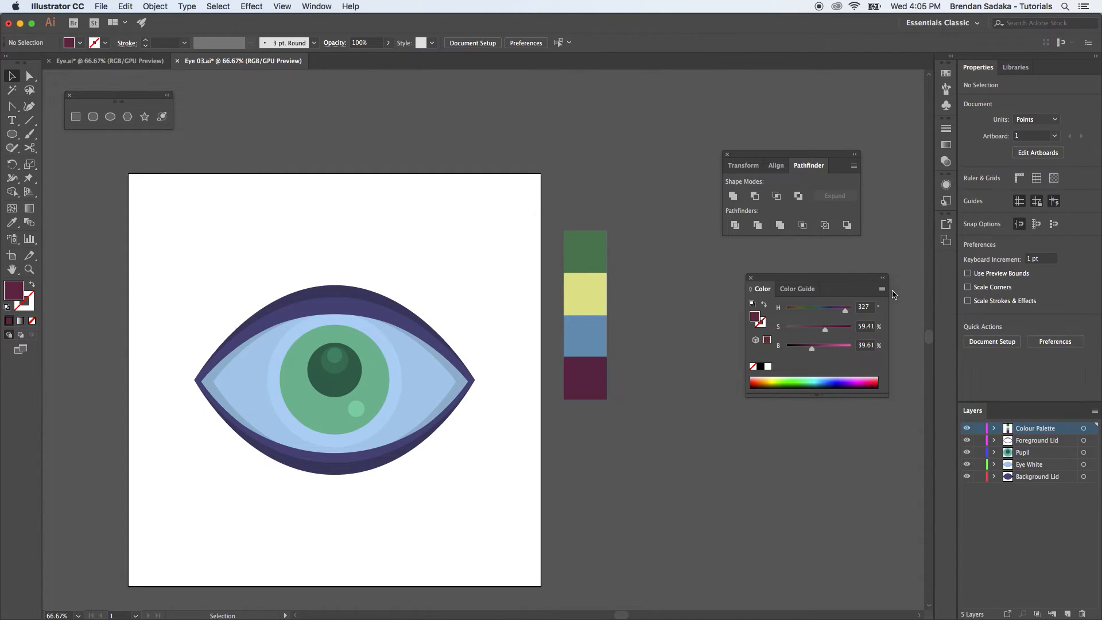
pyautogui.click(597, 390)
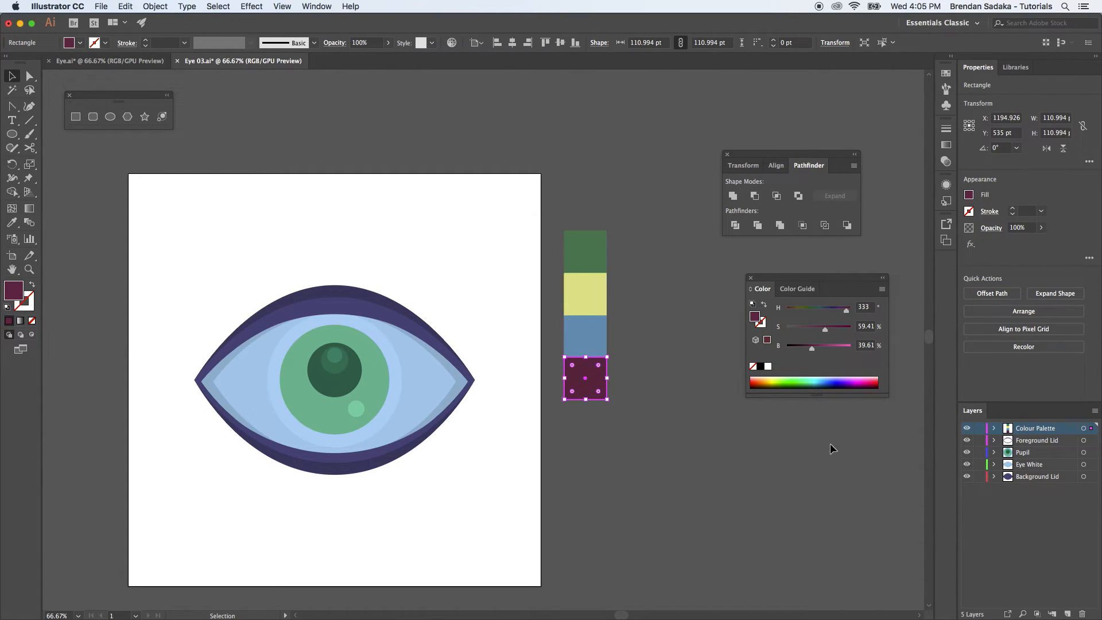
pyautogui.press('super+shift+a')
# Recolour the blue third swatch of the palette to rose pink with a hue of 347.1°.
pyautogui.click(591, 337)
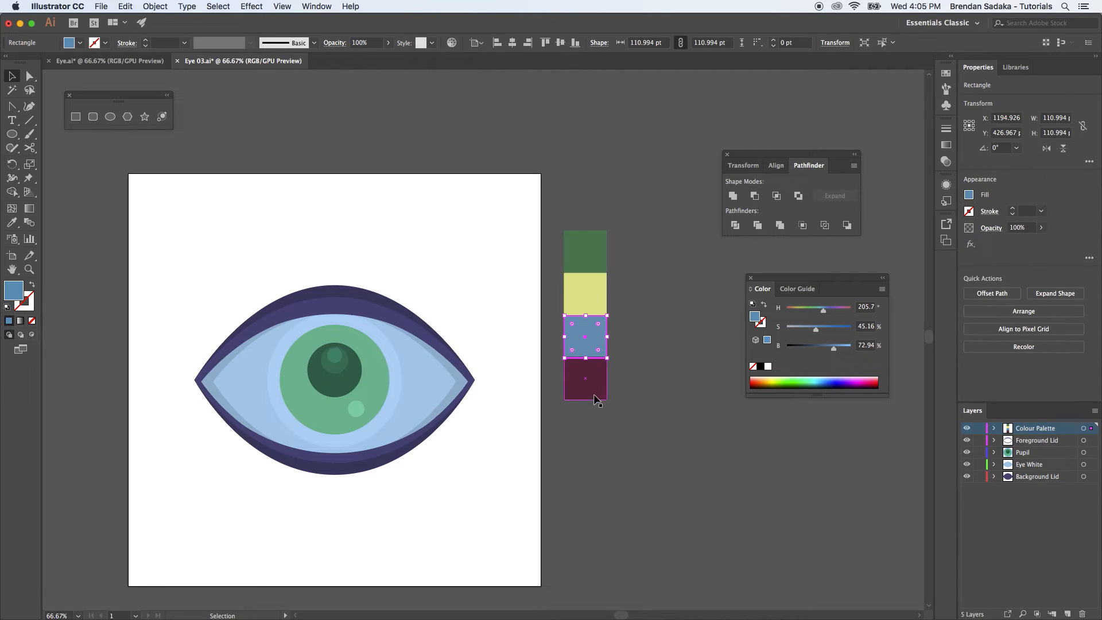
pyautogui.moveTo(844, 317); pyautogui.dragTo(848, 317)
pyautogui.press('super+shift+a')
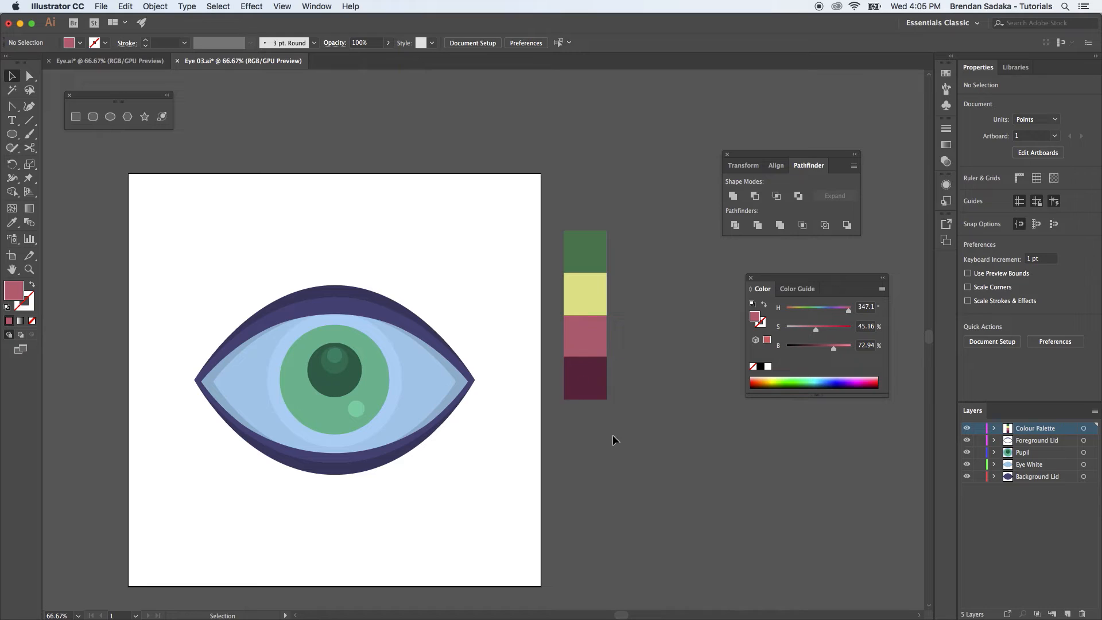
# Recolour the yellow second swatch of the palette to light green with hue 112.9°, saturation 28.33% and brightness 94.12%.
pyautogui.click(586, 294)
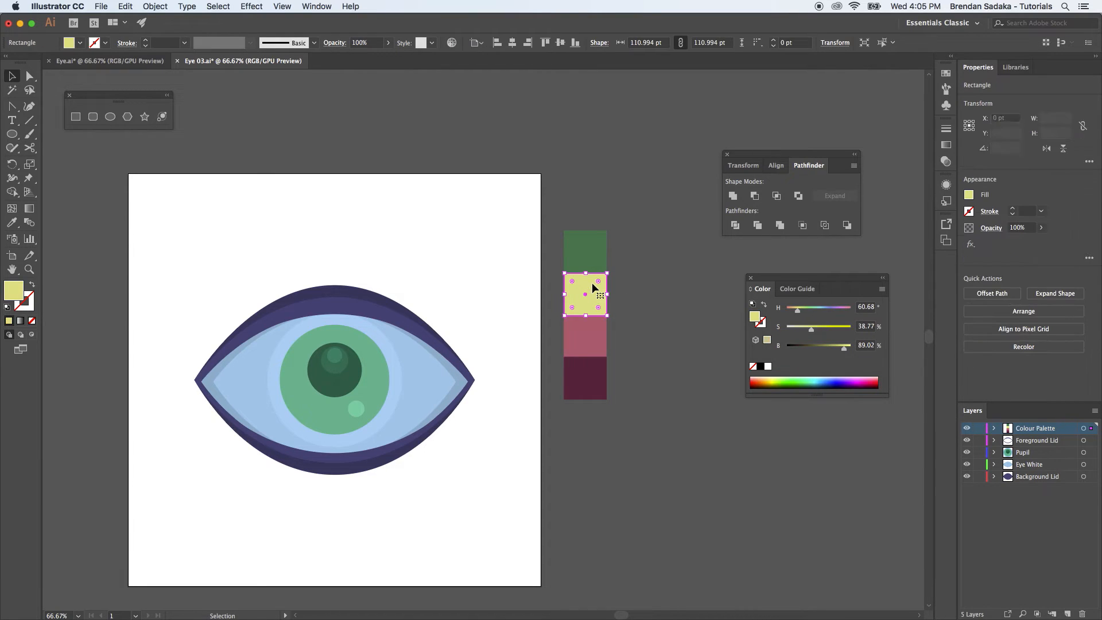
pyautogui.click(816, 311)
pyautogui.moveTo(819, 315); pyautogui.dragTo(829, 312)
pyautogui.moveTo(816, 311); pyautogui.dragTo(804, 329)
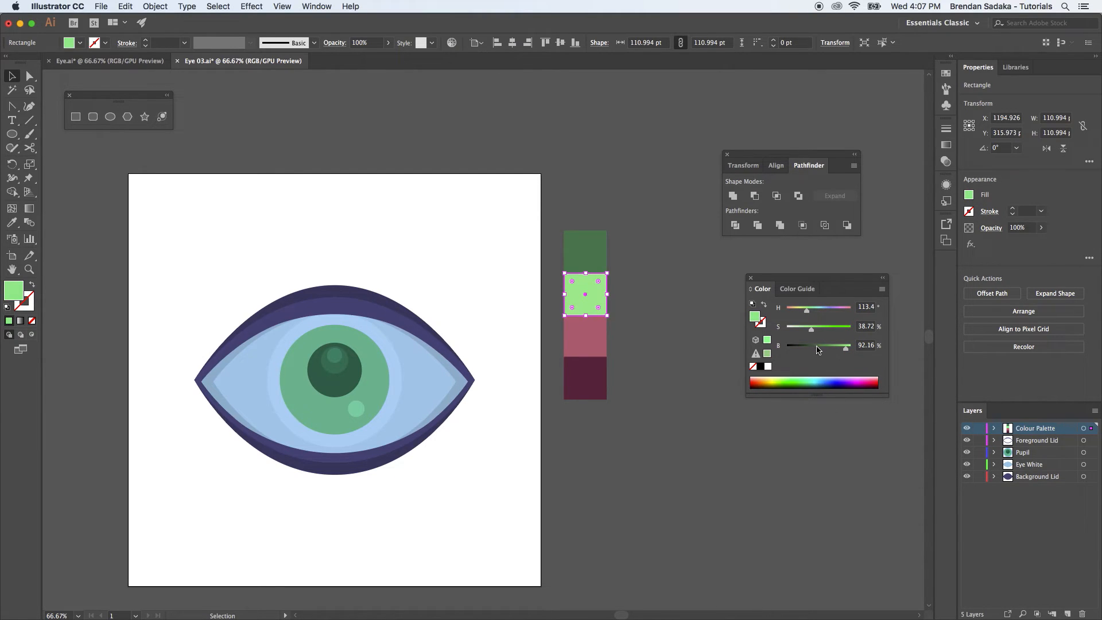
pyautogui.click(830, 410)
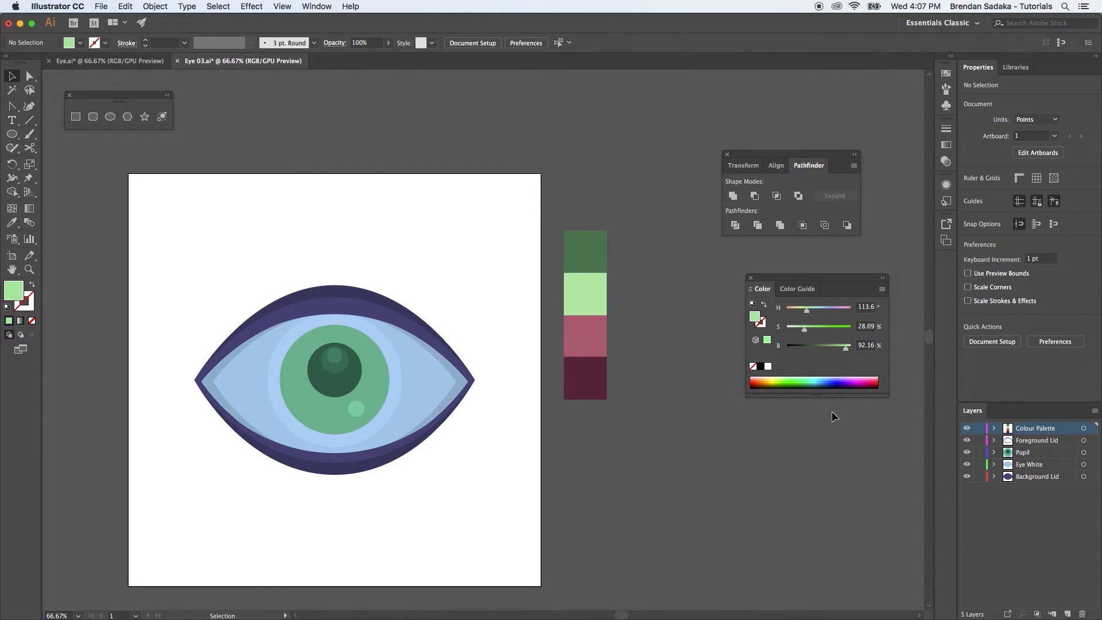
pyautogui.click(602, 293)
pyautogui.moveTo(846, 349); pyautogui.dragTo(848, 349)
pyautogui.click(703, 283)
# Hide the Foreground Lid, Pupil and Eye White layers and recolour the inner Background Lid shape with the palette's dark green.
pyautogui.hscroll(-3, 701, 283)
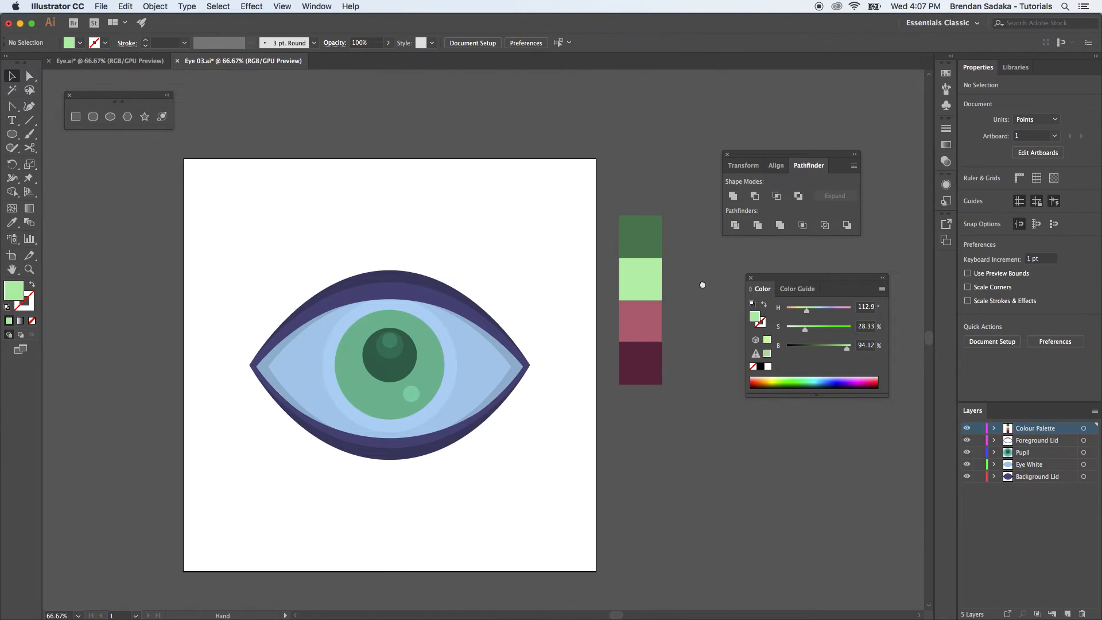
pyautogui.click(391, 278)
pyautogui.click(492, 230)
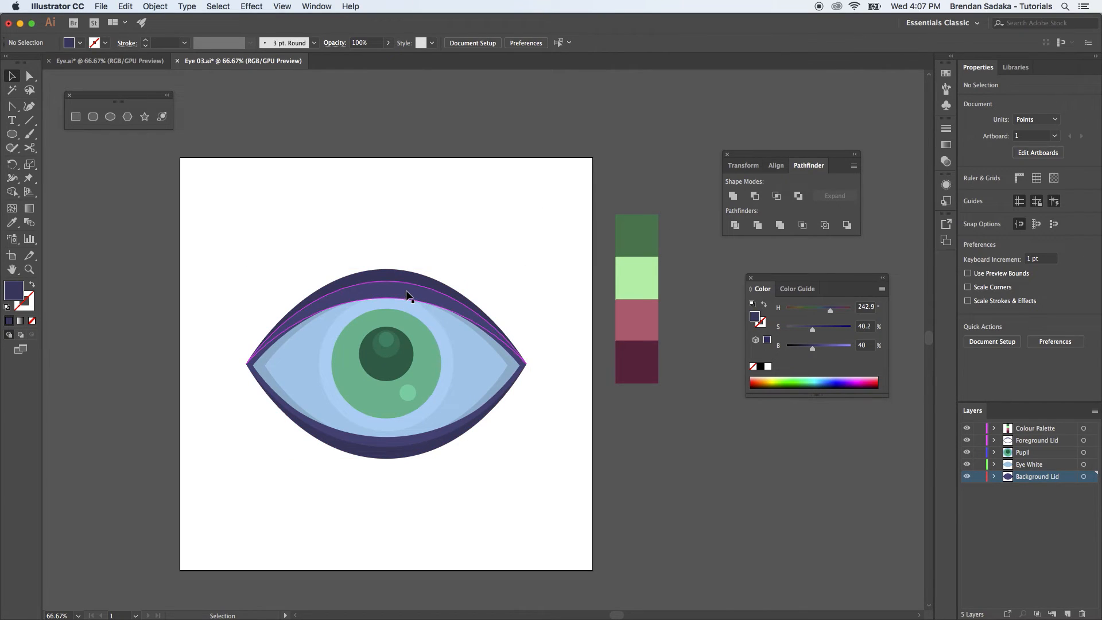
pyautogui.click(415, 295)
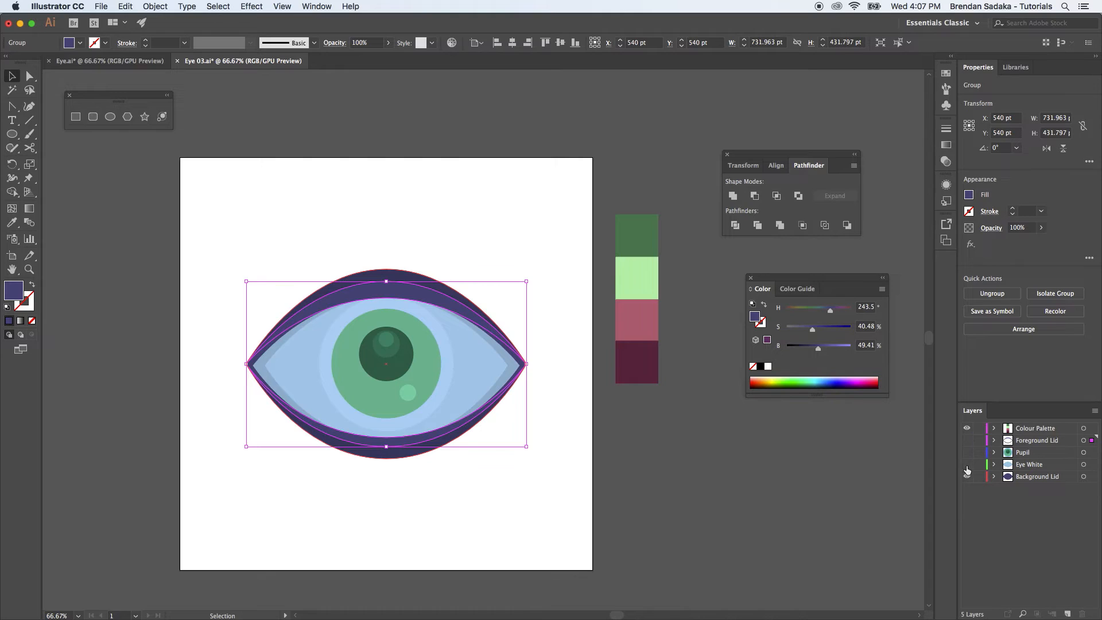
pyautogui.moveTo(967, 467); pyautogui.dragTo(967, 469)
pyautogui.click(431, 363)
pyautogui.press('i')
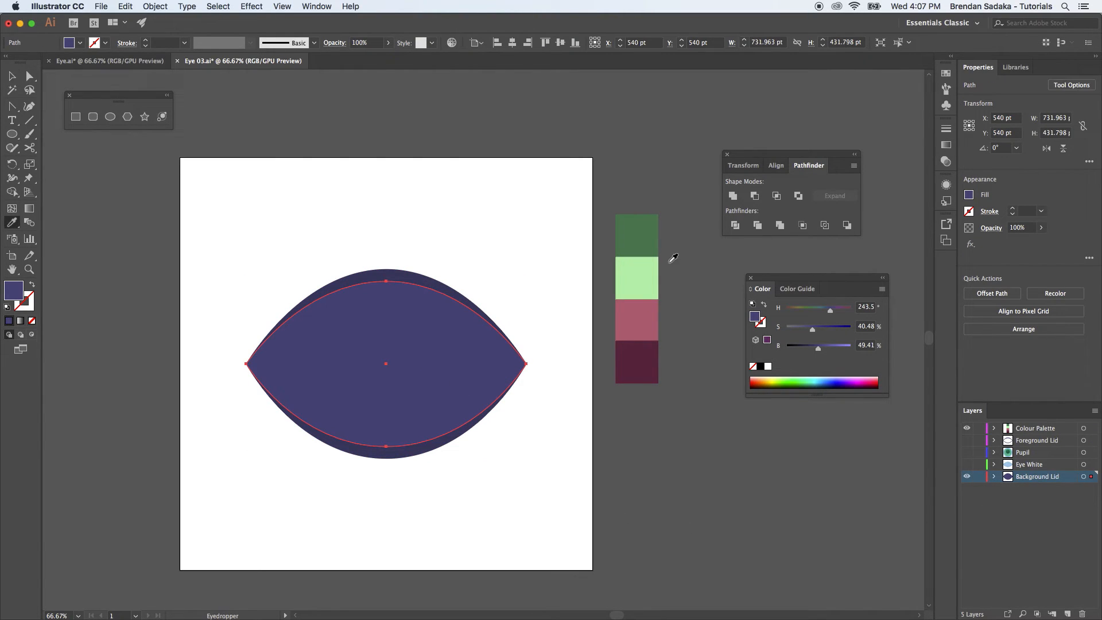
pyautogui.click(650, 230)
pyautogui.press('v')
# Recolour the outer Background Lid shape with the inner lid's green, darkened to a brightness of 38.82%.
pyautogui.press('i')
pyautogui.click(415, 347)
pyautogui.press('v')
pyautogui.moveTo(818, 348); pyautogui.dragTo(811, 348)
pyautogui.click(799, 468)
pyautogui.click(383, 271)
pyautogui.click(806, 432)
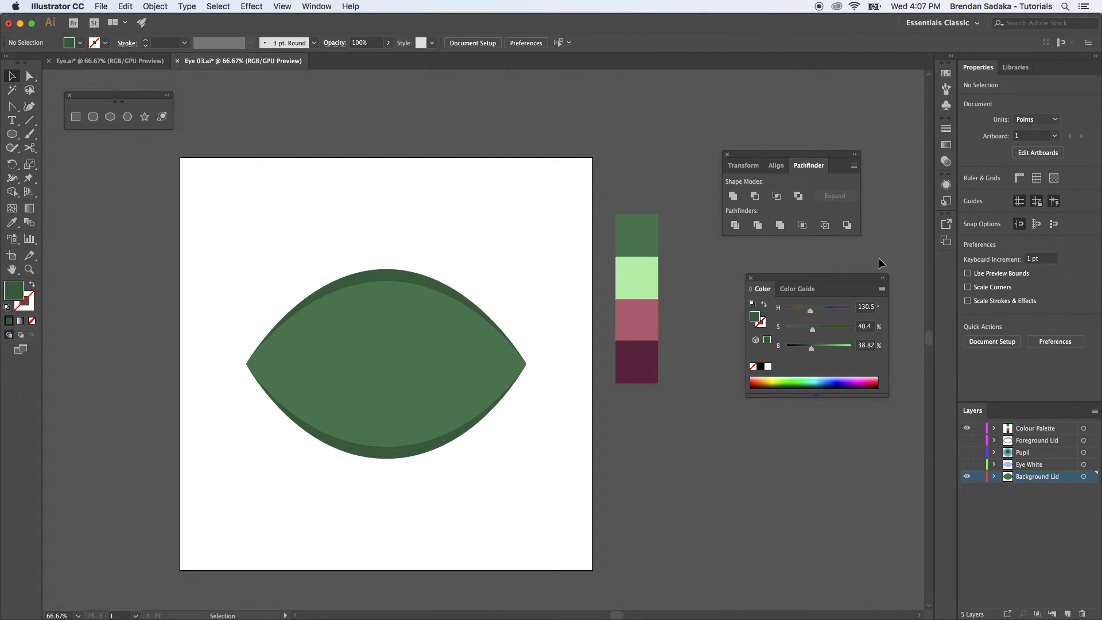
# Show the Eye White layer and recolour its main shape with the palette's light green.
pyautogui.click(967, 464)
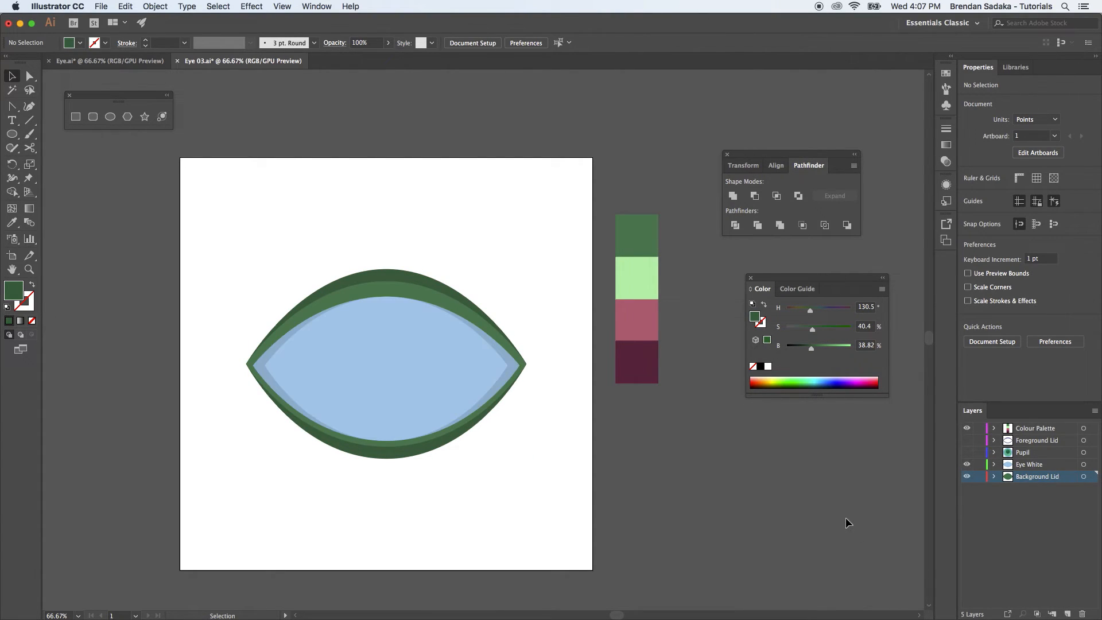
pyautogui.click(421, 373)
pyautogui.press('i')
pyautogui.click(657, 274)
pyautogui.press('v')
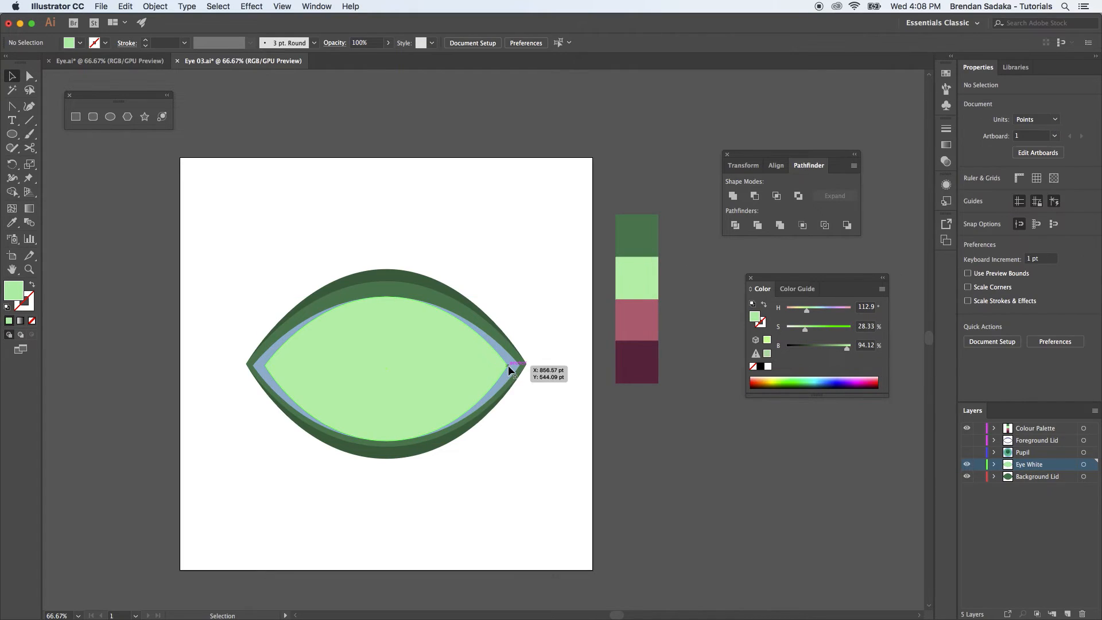
# Recolour the blue shadow shape behind the eye white with the same light green, darkened to about 83% brightness.
pyautogui.moveTo(507, 368); pyautogui.dragTo(520, 367)
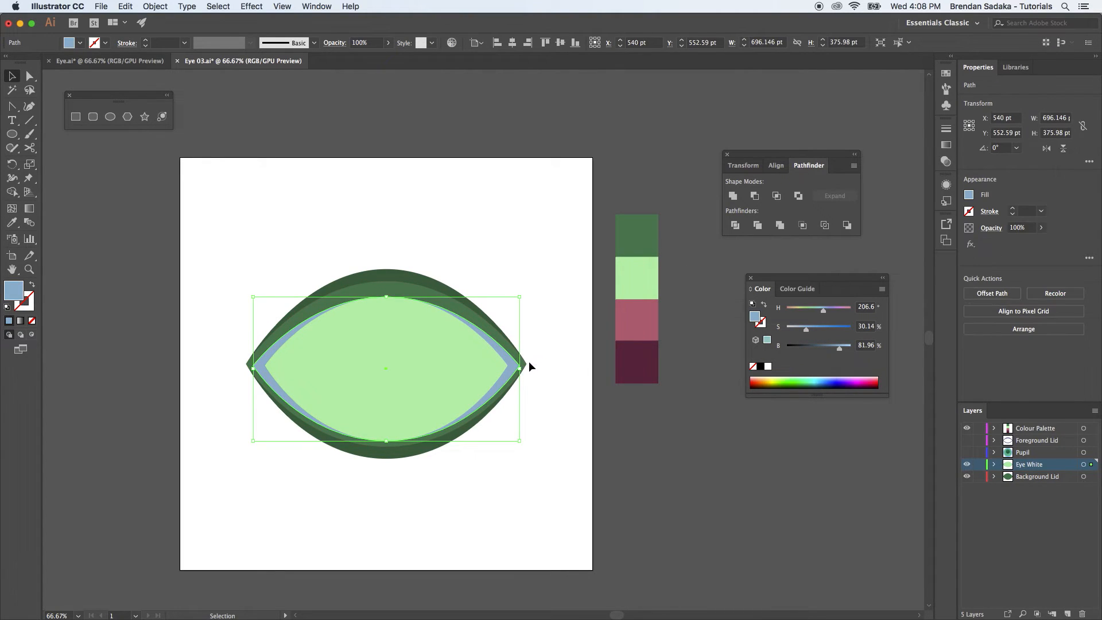
pyautogui.press('i')
pyautogui.press('v')
pyautogui.moveTo(842, 352); pyautogui.dragTo(835, 351)
pyautogui.press('super+shift+a')
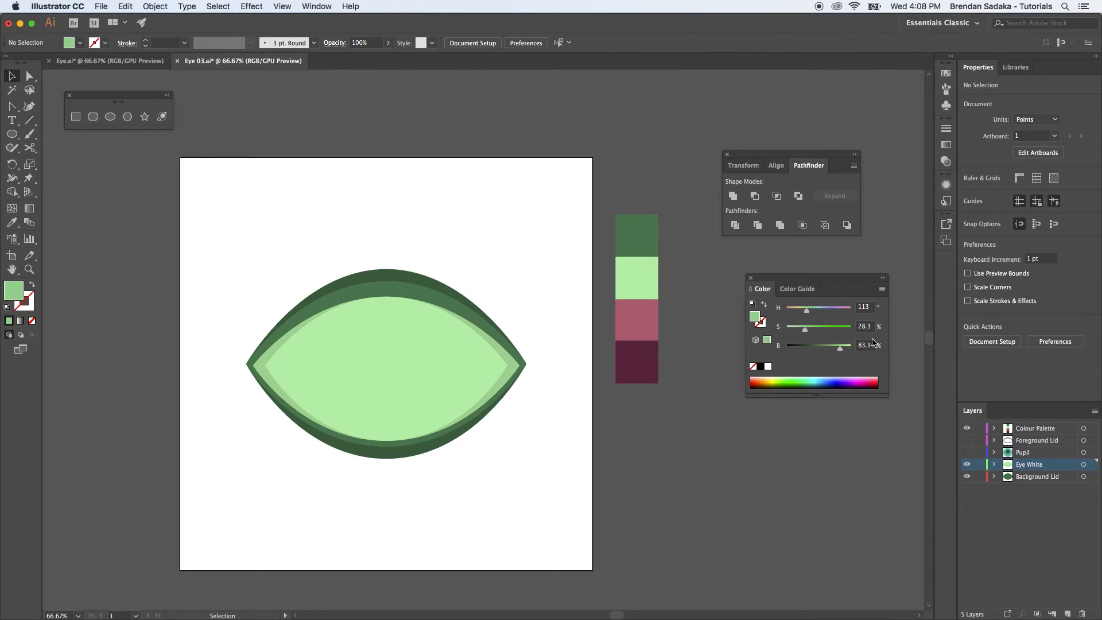
# Show the Pupil layer and recolour the blue circle around the iris light green with a brightness of 98.04%.
pyautogui.click(967, 452)
pyautogui.click(447, 351)
pyautogui.press('i')
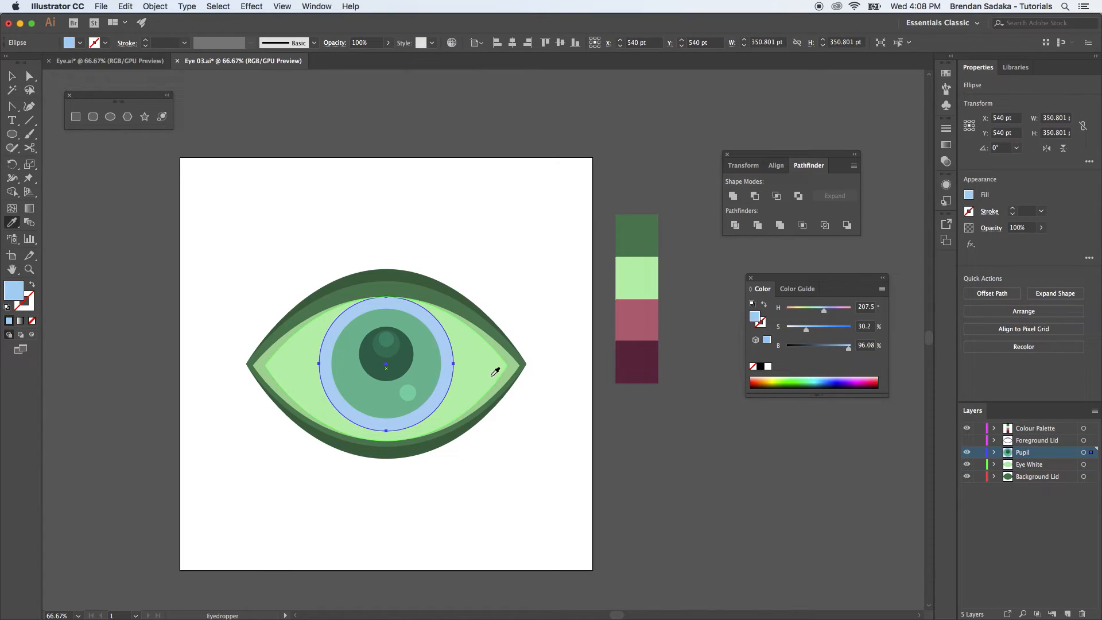
pyautogui.click(497, 373)
pyautogui.press('v')
pyautogui.moveTo(849, 349); pyautogui.dragTo(852, 349)
pyautogui.click(853, 426)
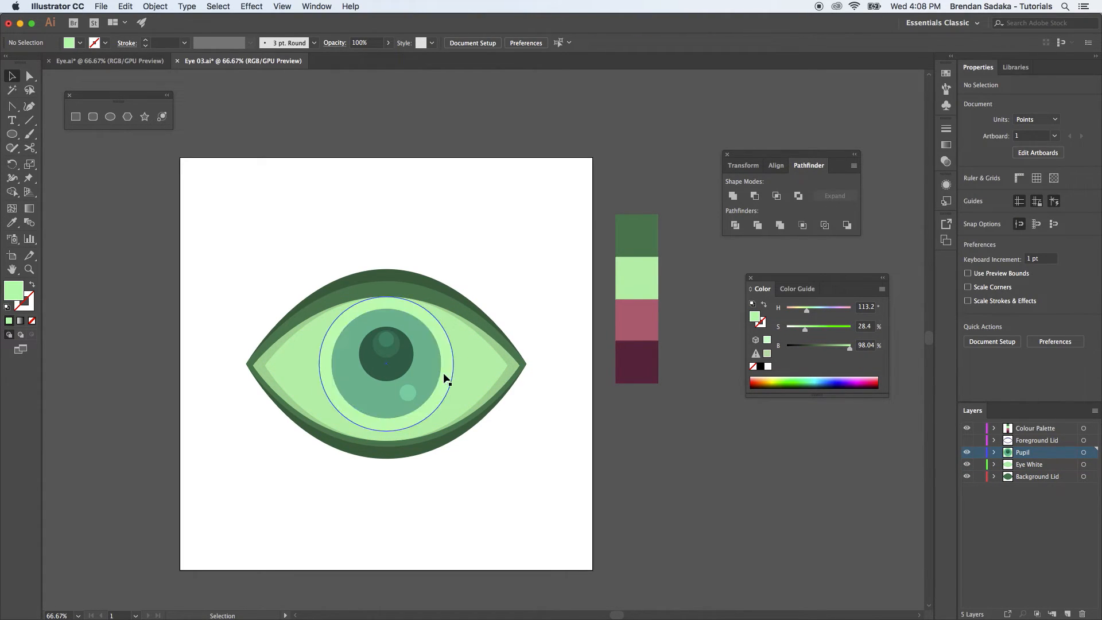
# Recolour the iris with the palette's rose pink and the pupil circle with its dark maroon.
pyautogui.click(435, 355)
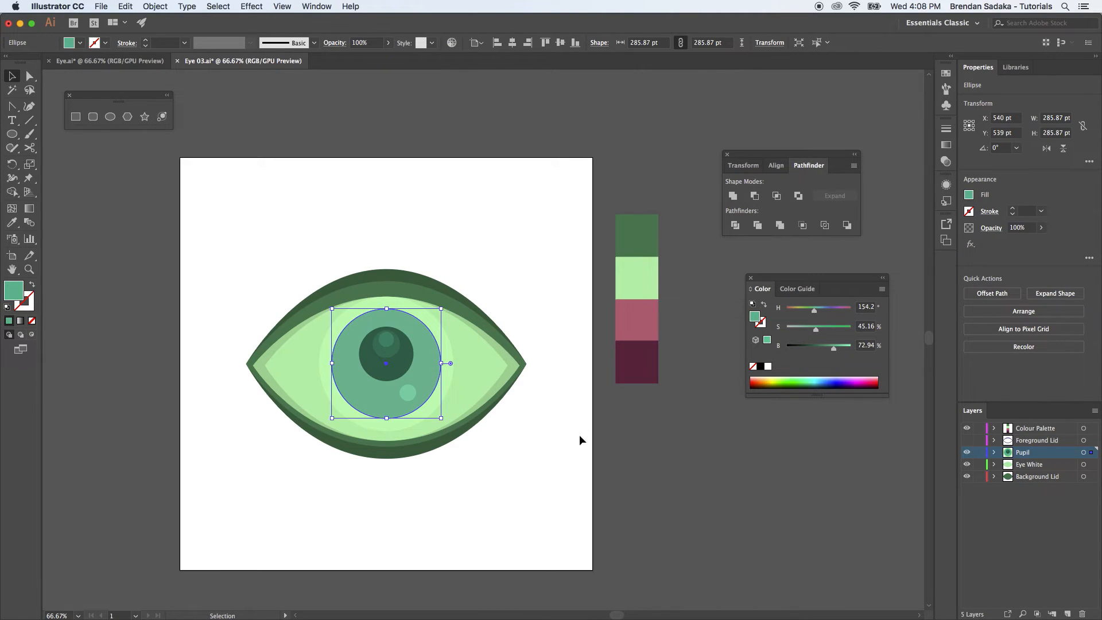
pyautogui.press('i')
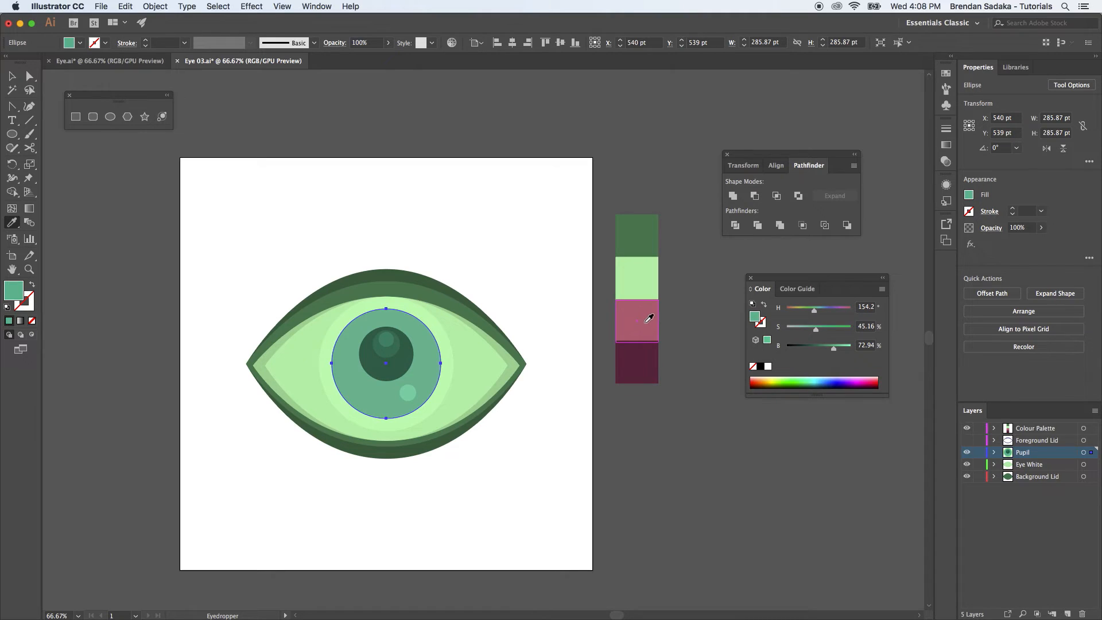
pyautogui.click(648, 320)
pyautogui.keyDown('super'); pyautogui.click(399, 364); pyautogui.keyUp('super')
pyautogui.click(632, 379)
pyautogui.press('v')
pyautogui.click(565, 379)
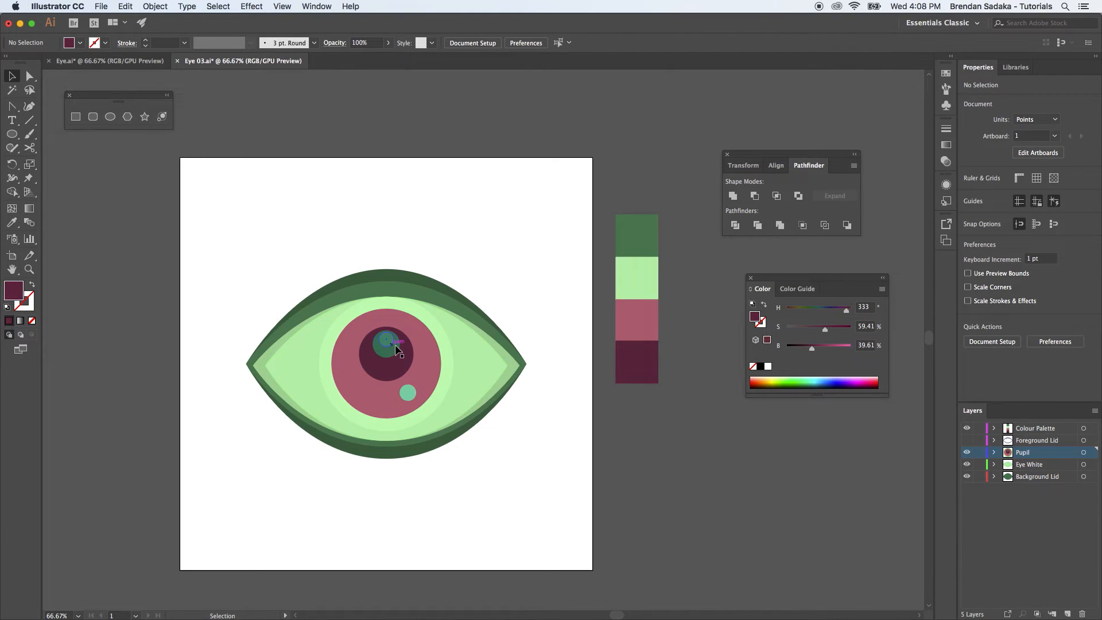
# Recolour the larger highlight inside the pupil with the pupil's maroon, lightened to a brightness of 47.06%.
pyautogui.click(395, 347)
pyautogui.press('i')
pyautogui.click(406, 357)
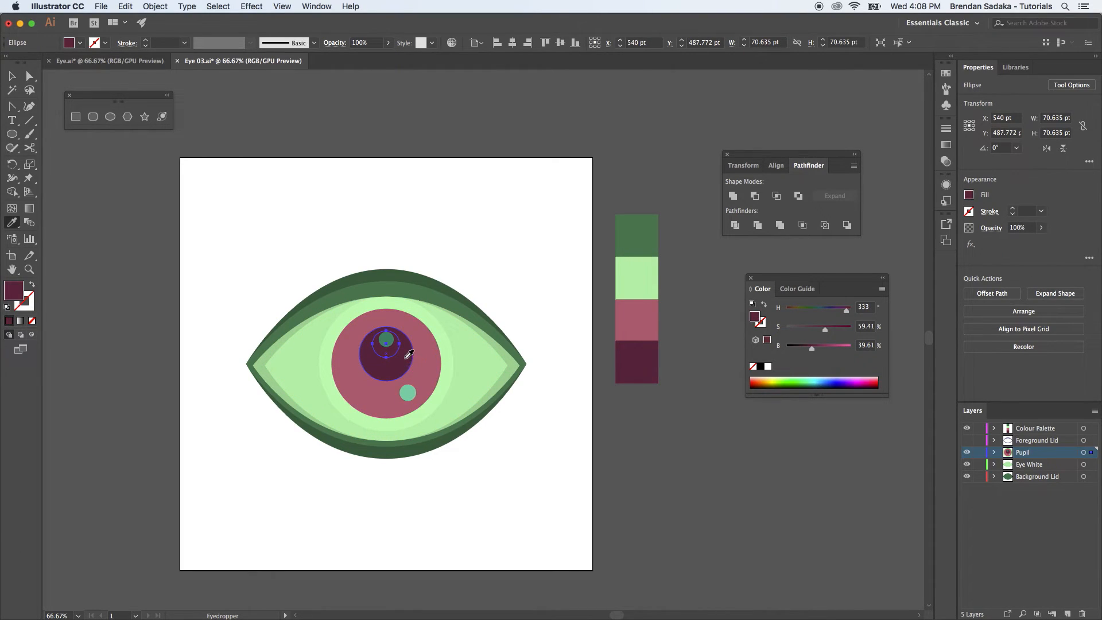
pyautogui.press('v')
pyautogui.click(807, 413)
pyautogui.moveTo(811, 348); pyautogui.dragTo(816, 347)
pyautogui.click(394, 352)
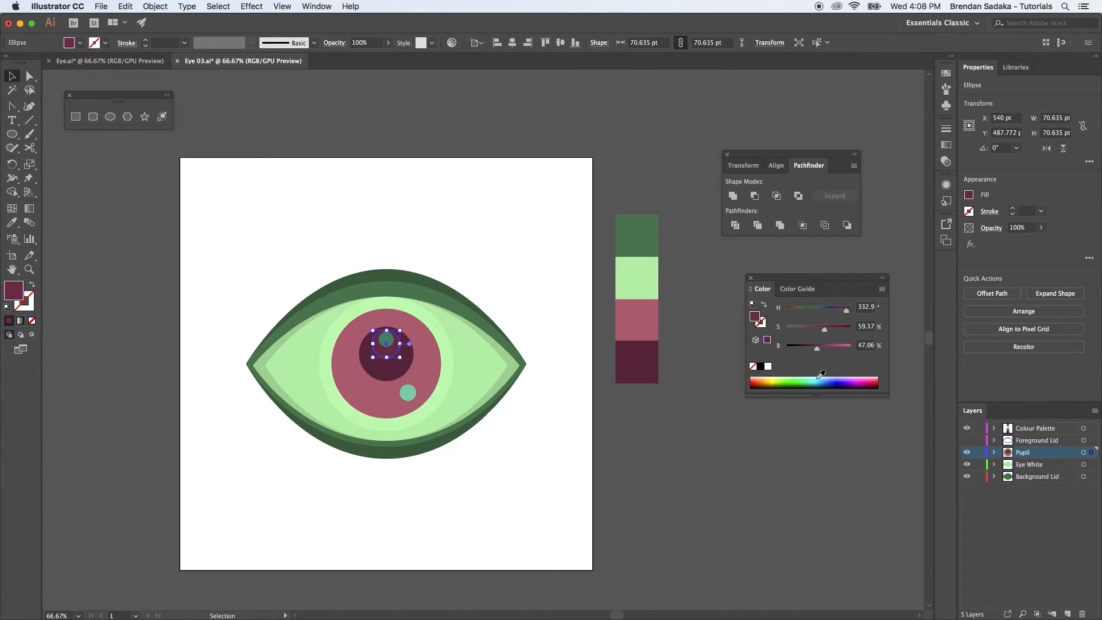
# Recolour the small highlight inside the pupil with a lighter maroon at 52.16% brightness.
pyautogui.click(386, 338)
pyautogui.press('i')
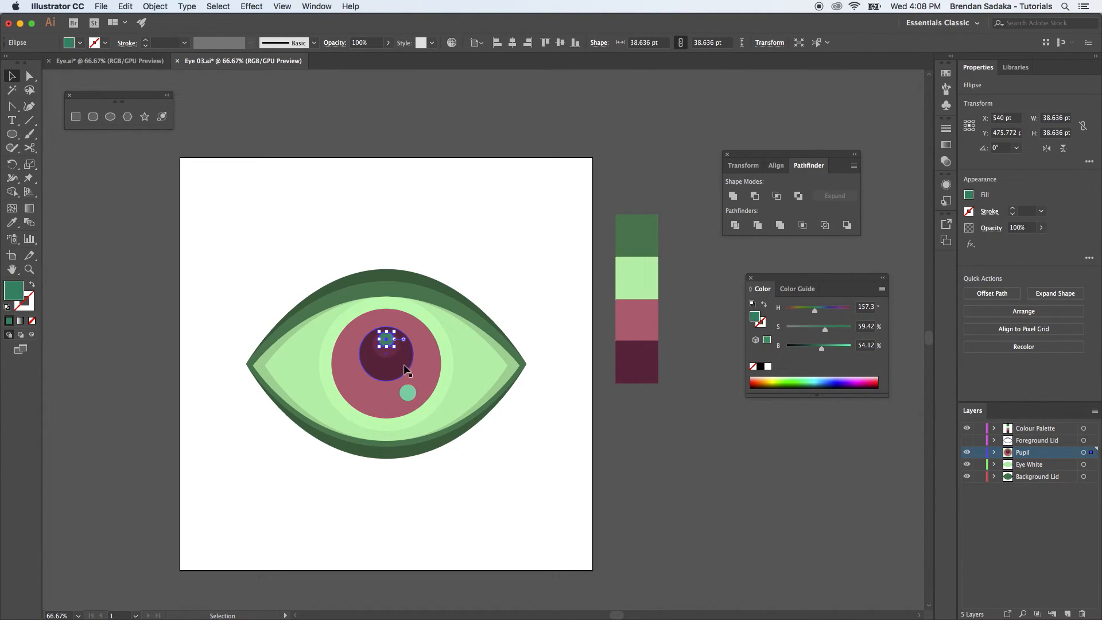
pyautogui.click(391, 343)
pyautogui.press('v')
pyautogui.click(819, 406)
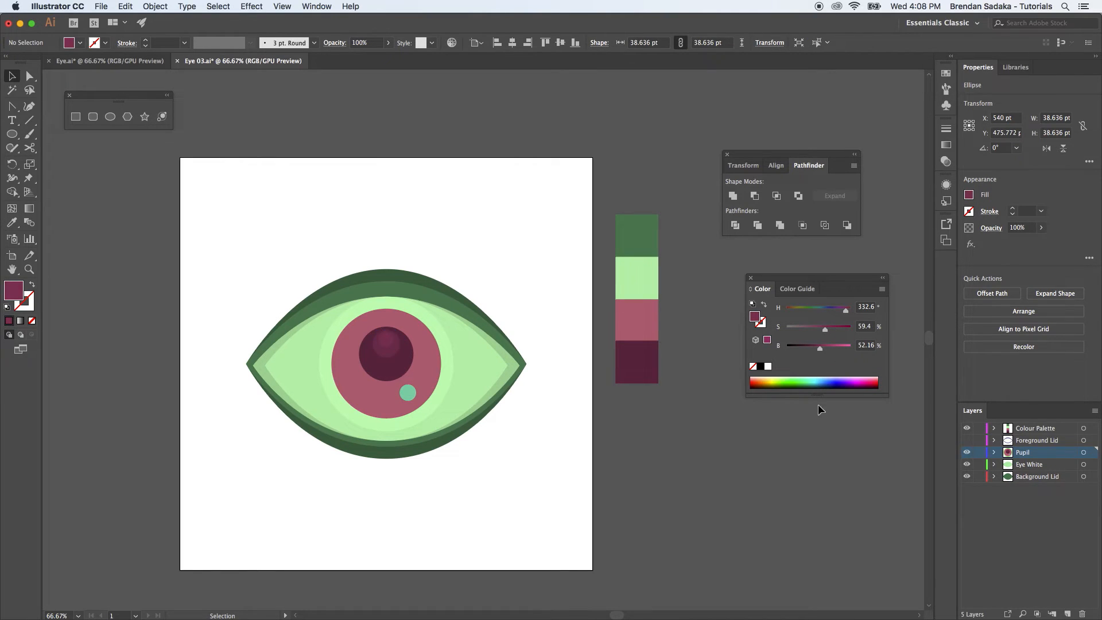
# Recolour the small round highlight on the iris with the iris pink, lightened to a brightness of 83.14%.
pyautogui.click(407, 390)
pyautogui.press('i')
pyautogui.click(431, 365)
pyautogui.press('v')
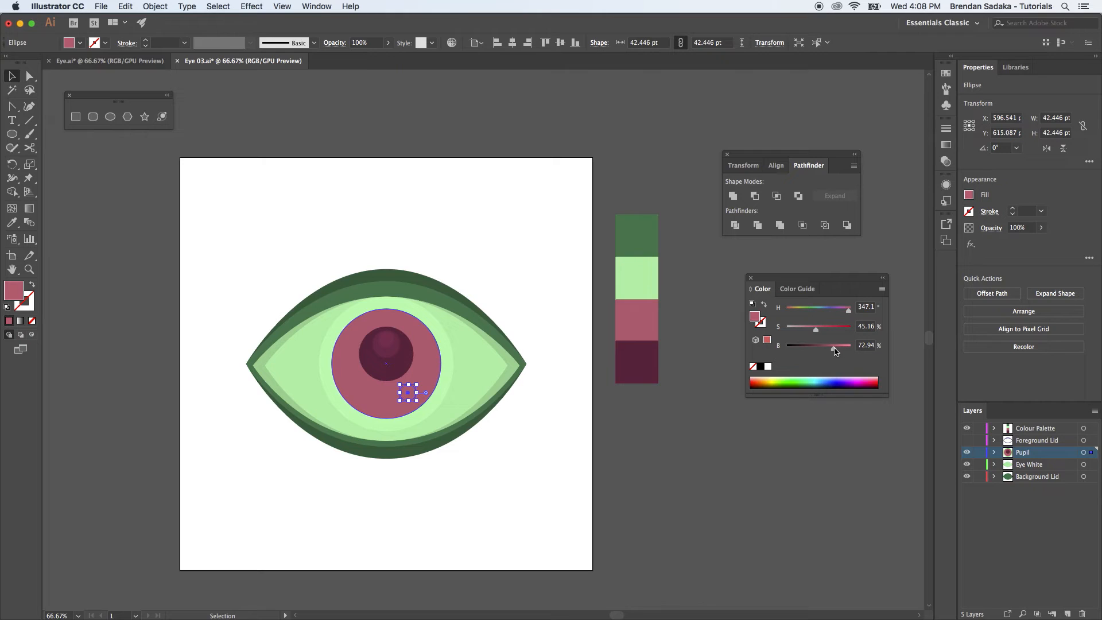
pyautogui.click(836, 420)
pyautogui.moveTo(553, 463)
pyautogui.mouseDown()
pyautogui.moveTo(597, 477)
pyautogui.moveTo(581, 477)
pyautogui.moveTo(555, 446)
pyautogui.mouseUp()
pyautogui.moveTo(645, 470); pyautogui.dragTo(624, 467)
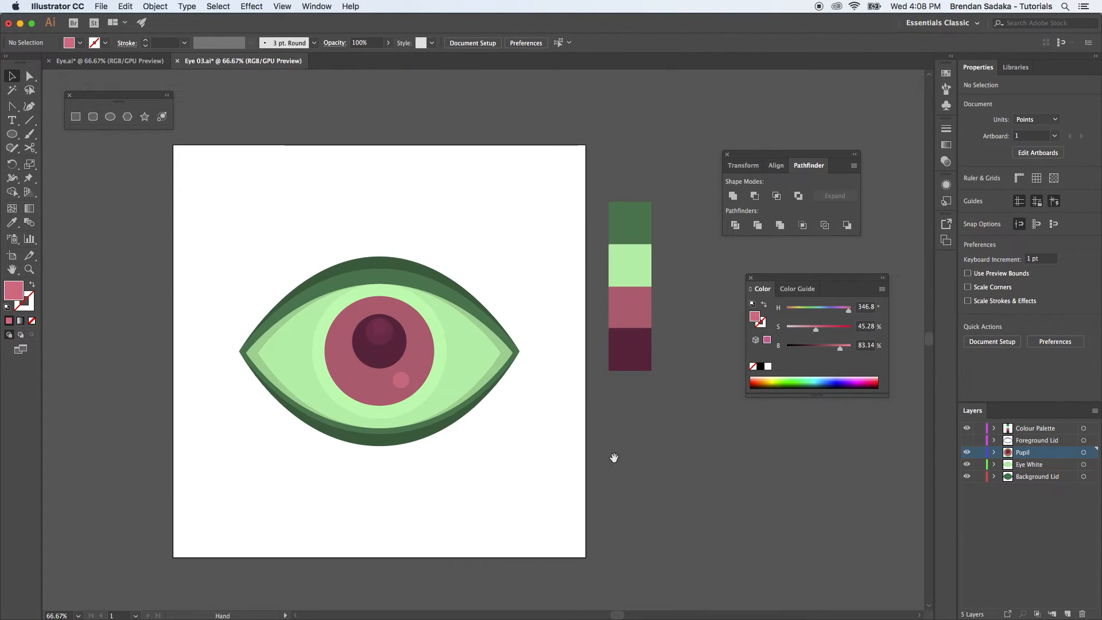
# Delete the palette swatches beside the artboard together with the Colour Palette layer.
pyautogui.click(631, 290)
pyautogui.press('Delete')
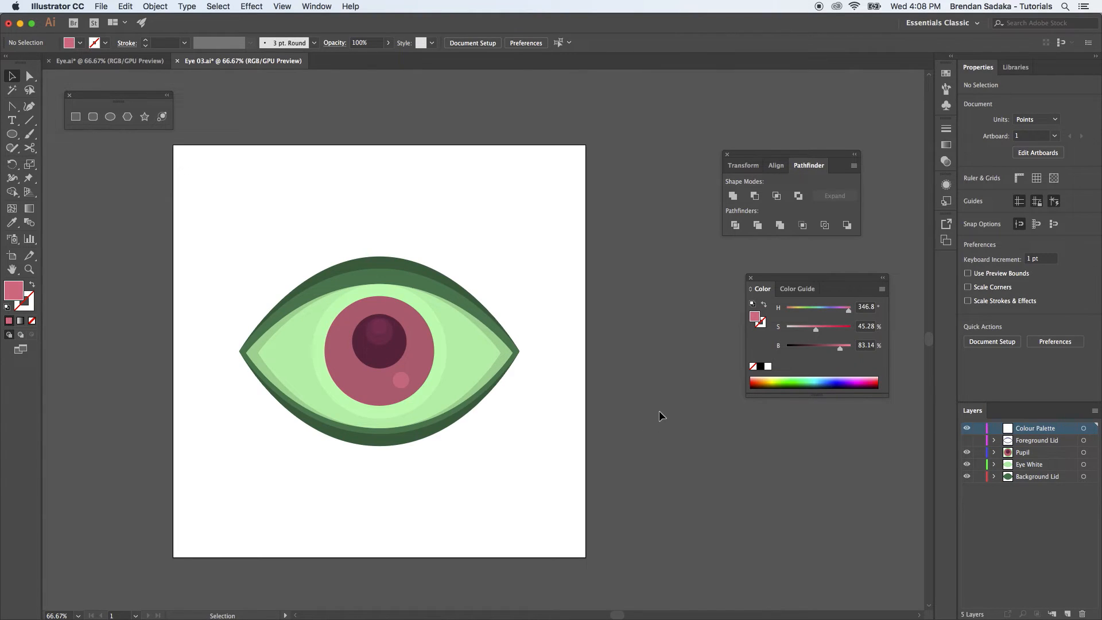
pyautogui.click(1081, 611)
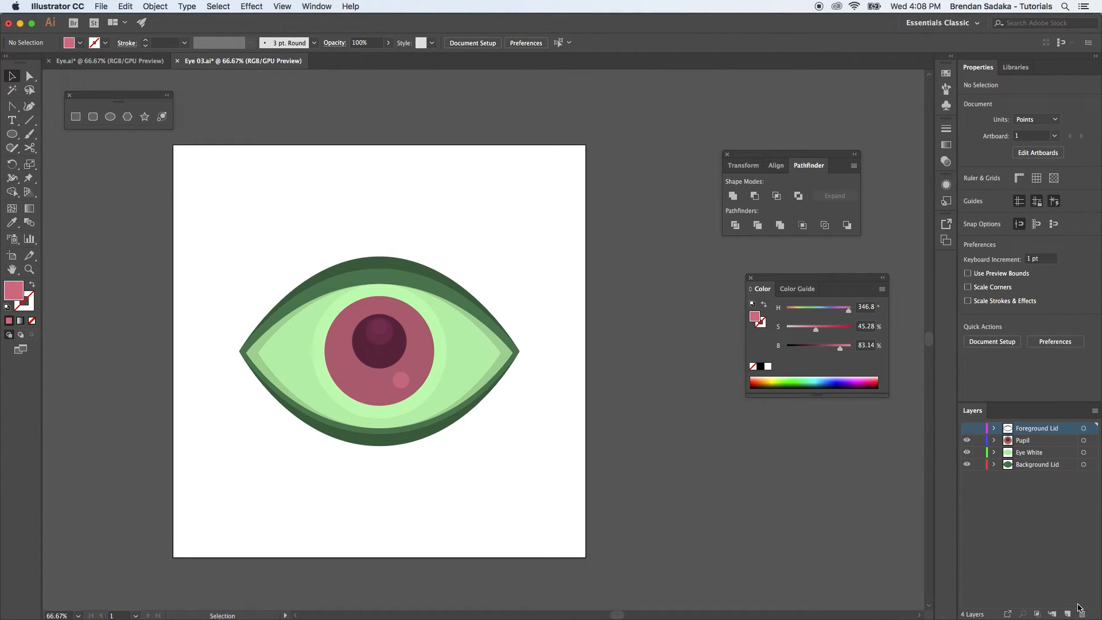
# Show the Foreground Lid layer and recolour the purple lid with the green of the inner Background Lid shape.
pyautogui.click(967, 428)
pyautogui.hscroll(-5, 718, 477)
pyautogui.scroll(2, 719, 477)
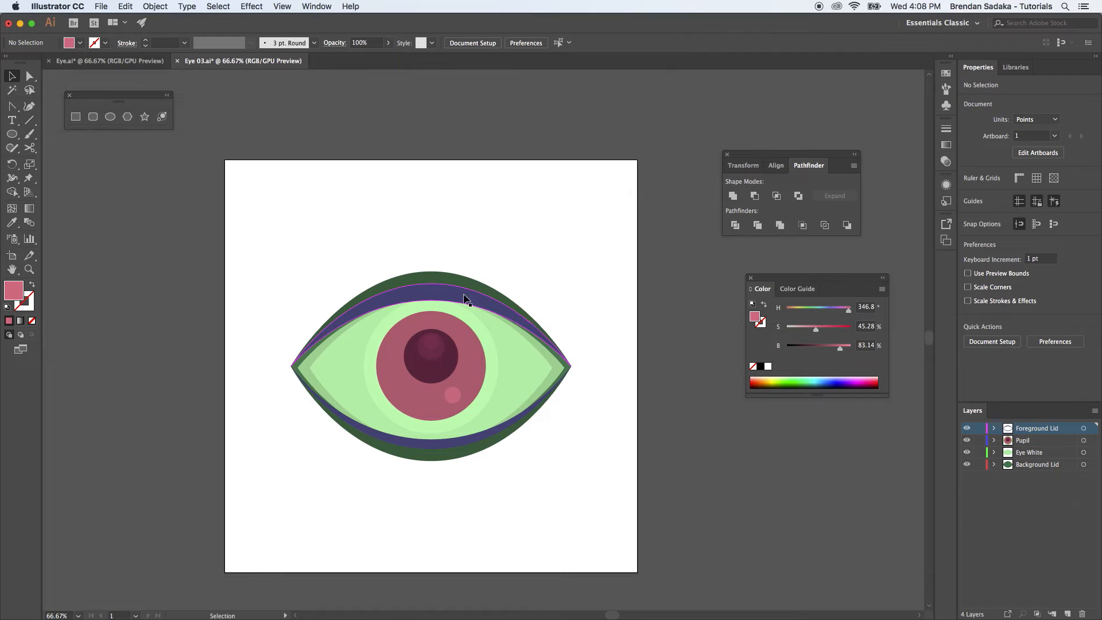
pyautogui.click(469, 295)
pyautogui.press('i')
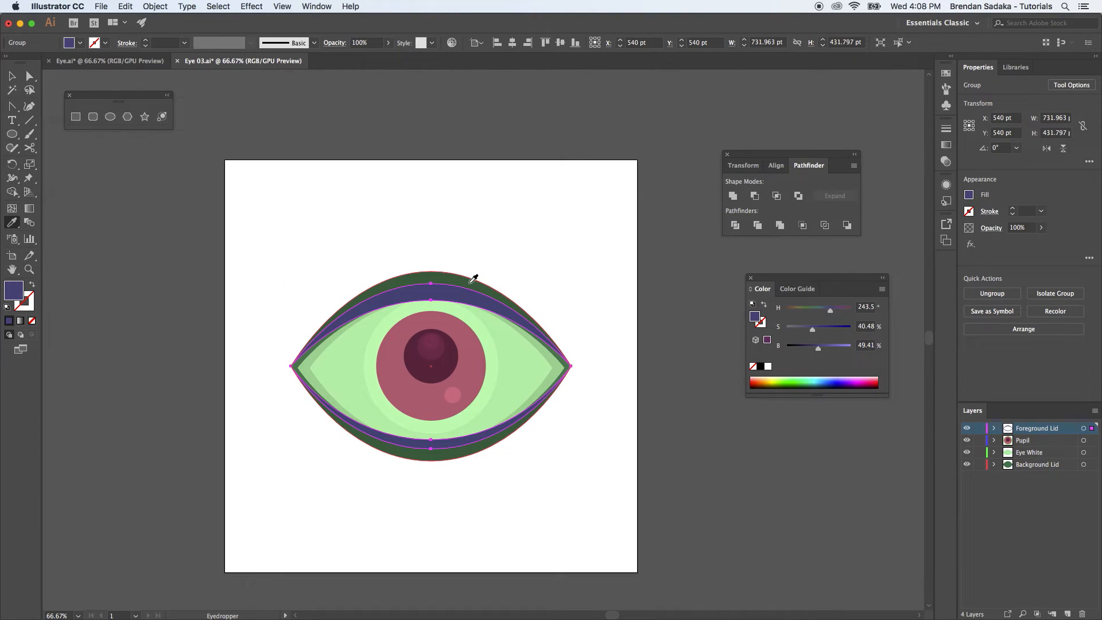
pyautogui.moveTo(968, 451)
pyautogui.mouseDown()
pyautogui.moveTo(967, 440)
pyautogui.moveTo(968, 452)
pyautogui.mouseUp()
pyautogui.click(480, 344)
pyautogui.press('v')
pyautogui.click(570, 290)
# Save the recoloured Eye 03.ai artwork.
pyautogui.scroll(-5, 935, 495)
pyautogui.moveTo(605, 264); pyautogui.dragTo(622, 458)
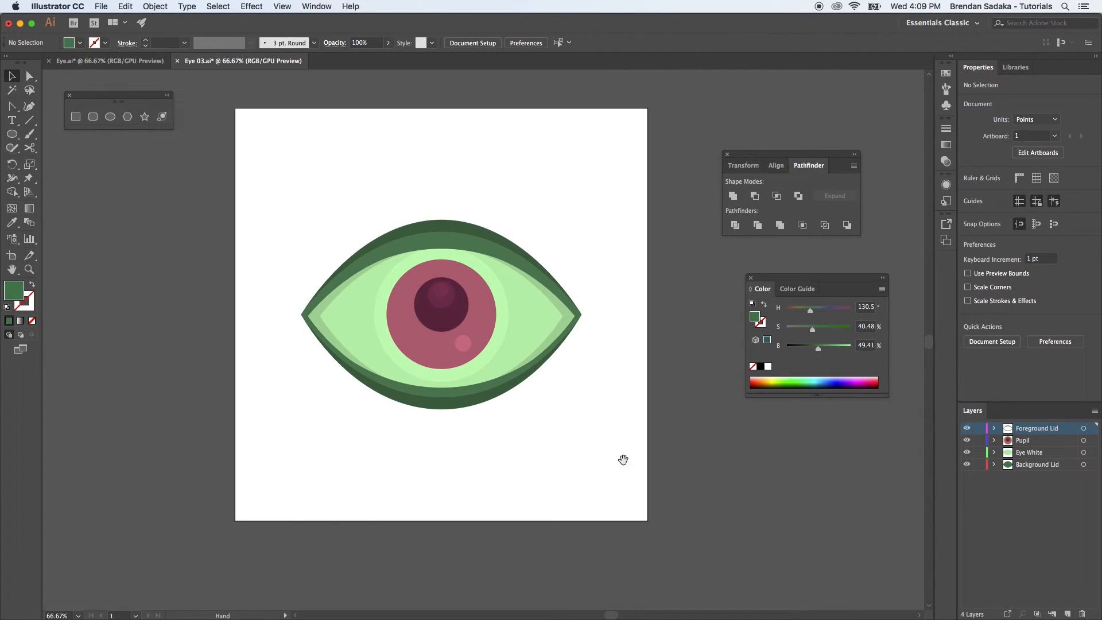
pyautogui.press('super+s')
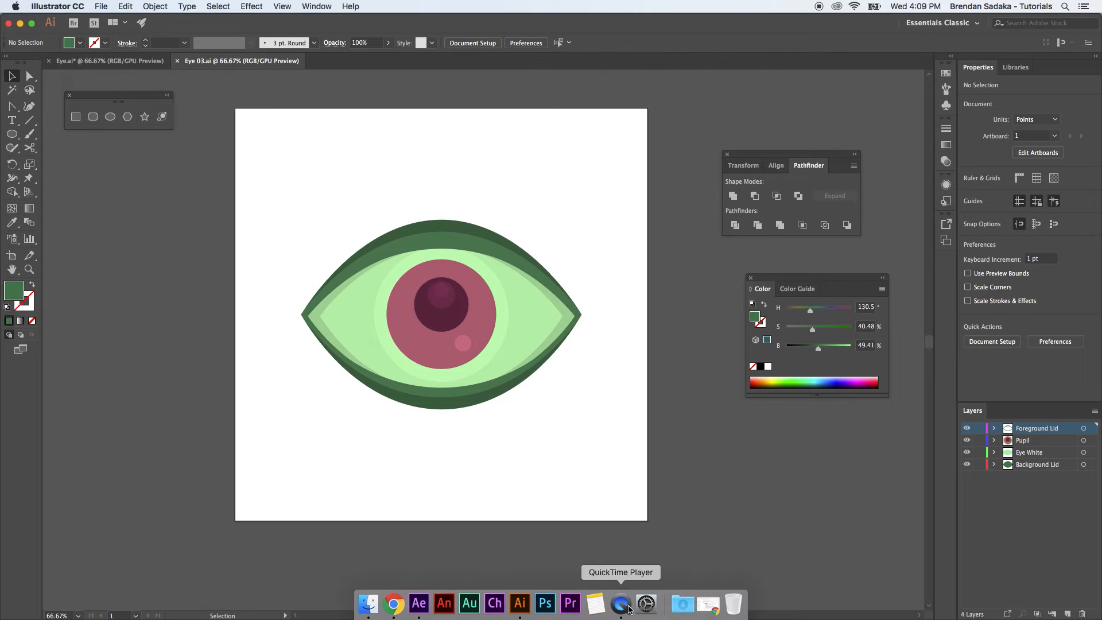
# Switch to After Effects and import Eye 03.ai from the Desktop as a composition.
pyautogui.click(419, 600)
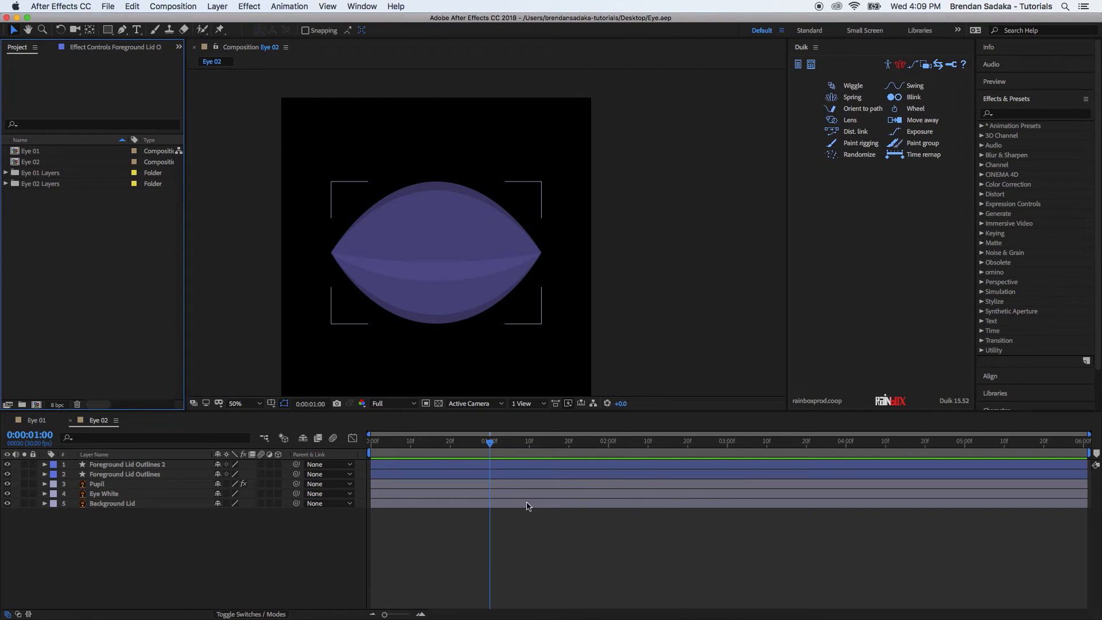
pyautogui.doubleClick(49, 325)
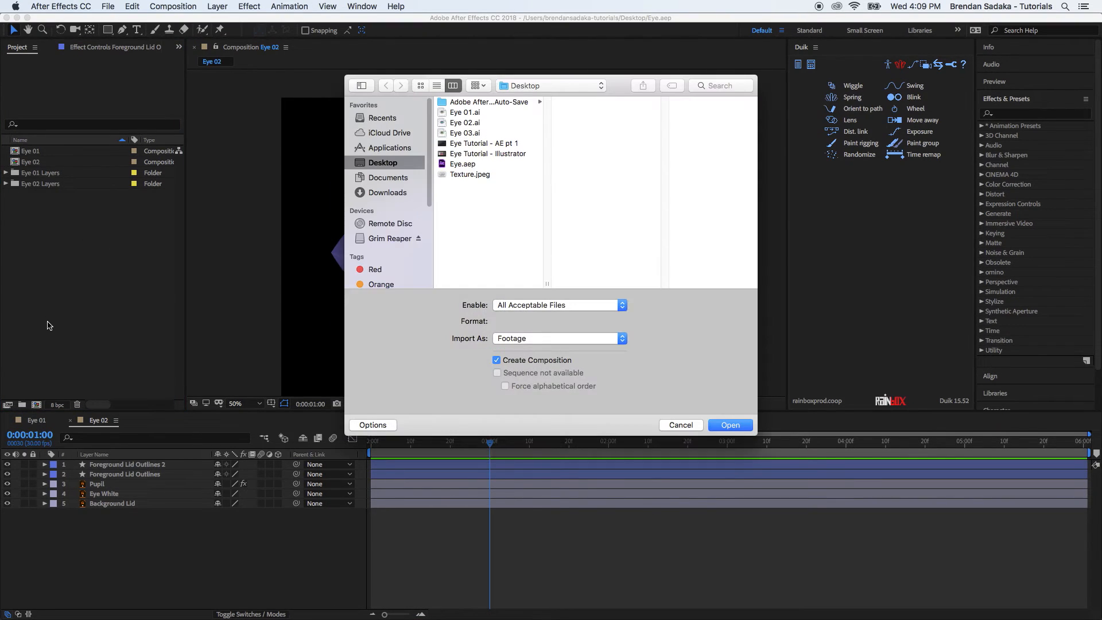
pyautogui.click(497, 134)
pyautogui.click(599, 346)
pyautogui.click(600, 363)
pyautogui.click(731, 425)
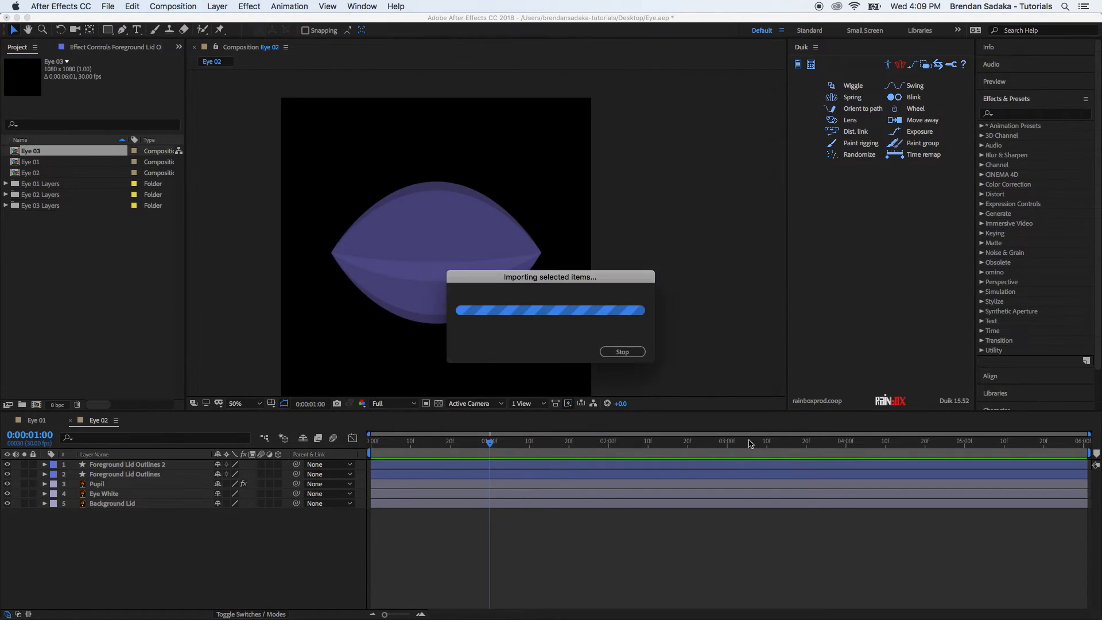
# Replace the imported Eye 03 composition with a duplicate of the Eye 02 composition and open the duplicate.
pyautogui.press('Delete')
pyautogui.press('Return')
pyautogui.click(61, 164)
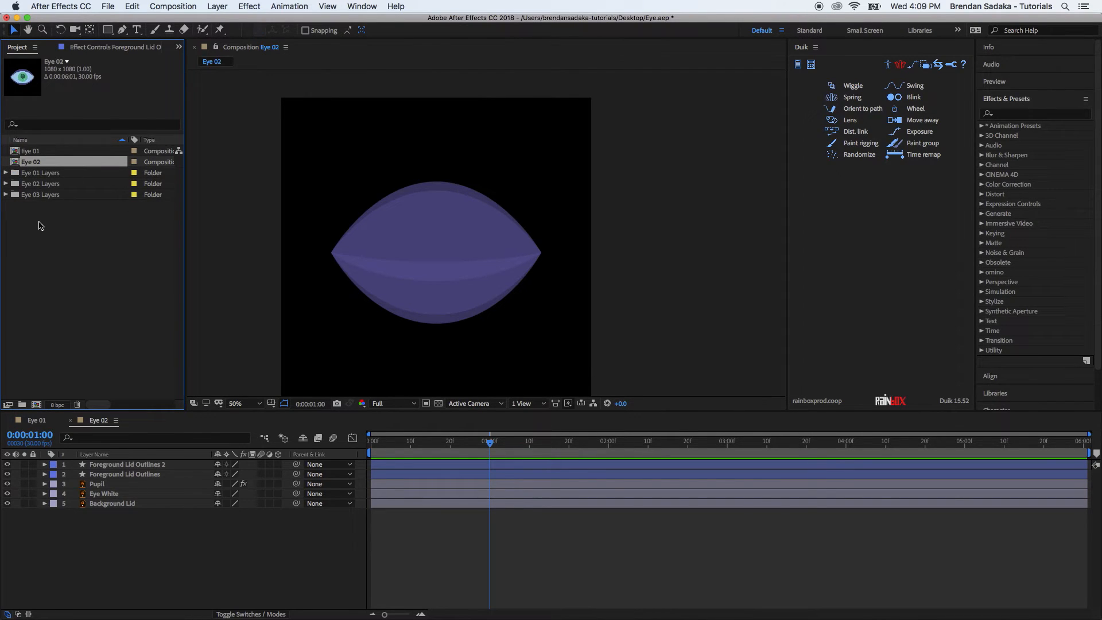
pyautogui.press('super+z')
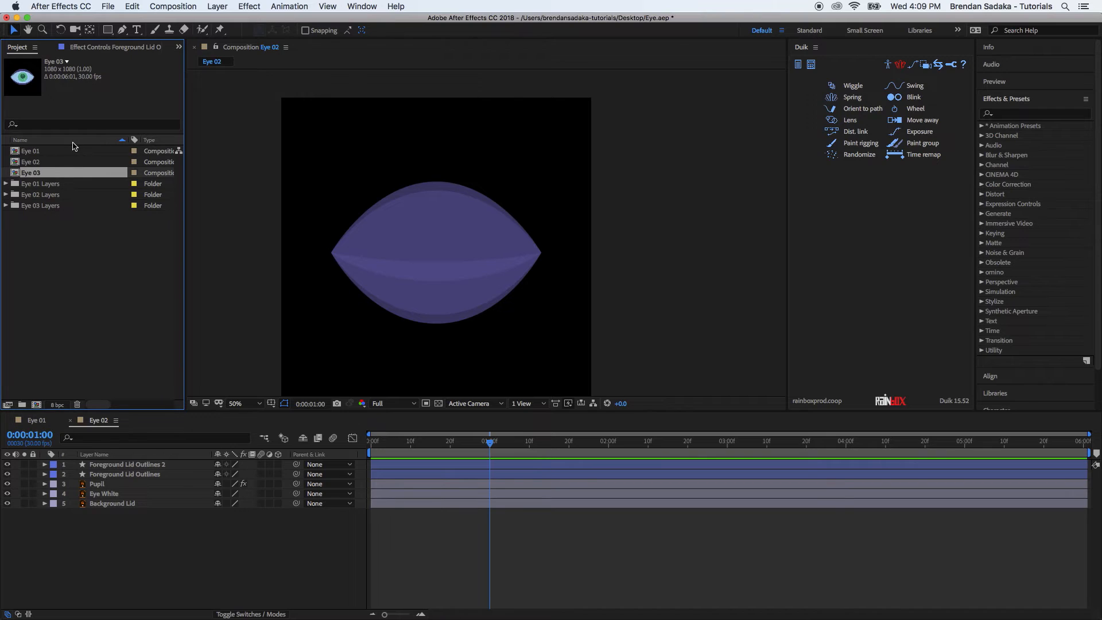
pyautogui.doubleClick(60, 172)
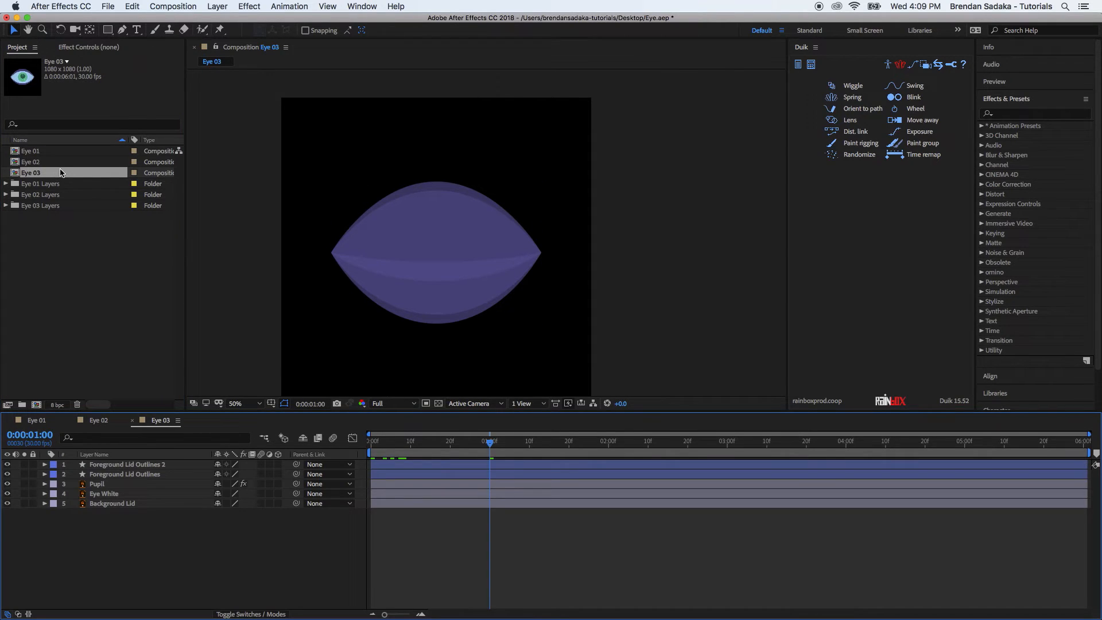
# Replace the sources of the Background Lid, Eye White and Pupil layers with the matching Eye 03.ai artwork from Eye 03 Layers.
pyautogui.click(115, 503)
pyautogui.click(6, 206)
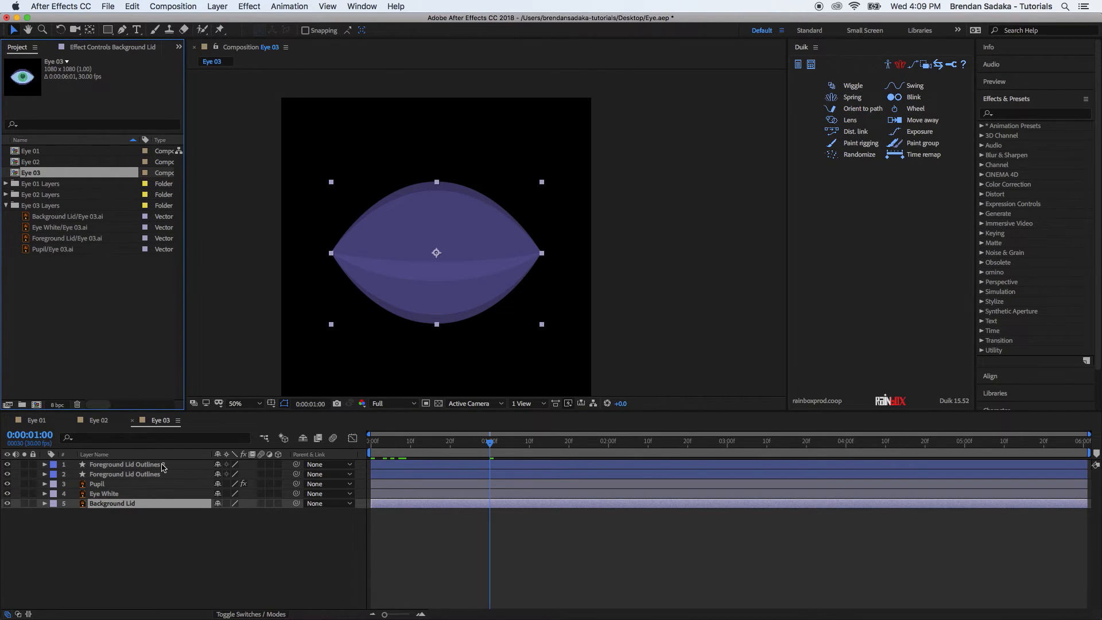
pyautogui.moveTo(77, 218); pyautogui.dragTo(136, 503)
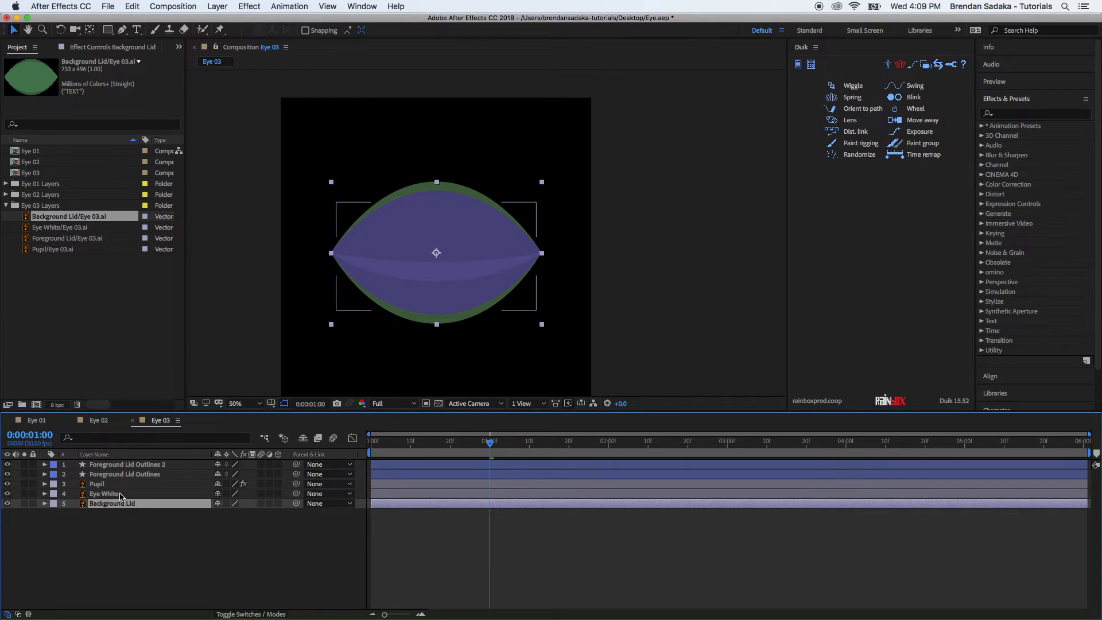
pyautogui.click(123, 495)
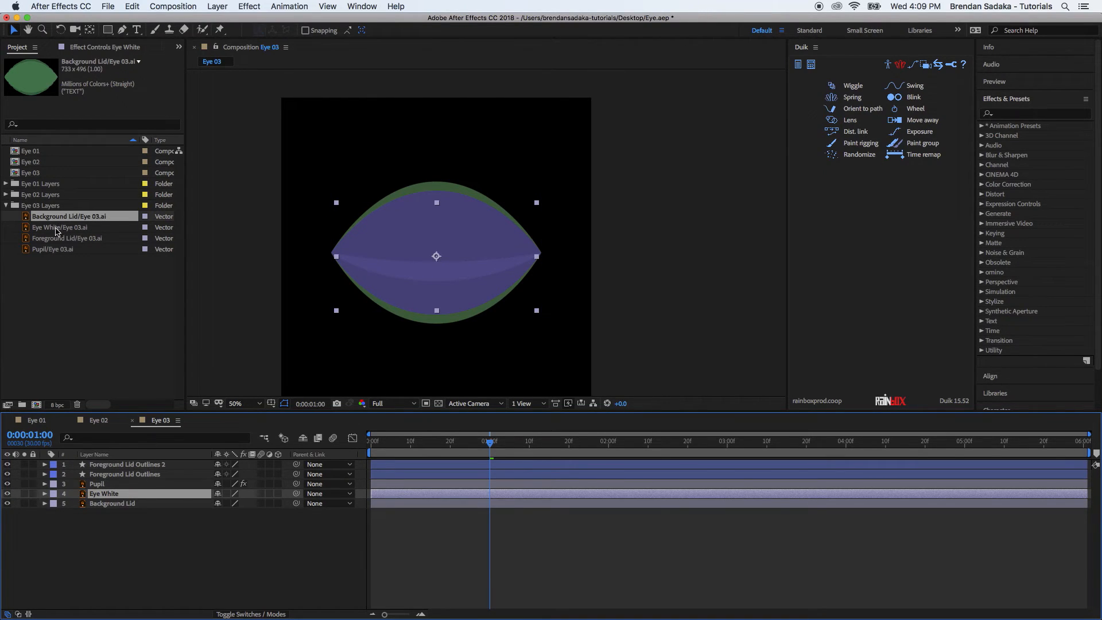
pyautogui.moveTo(51, 229); pyautogui.dragTo(118, 494)
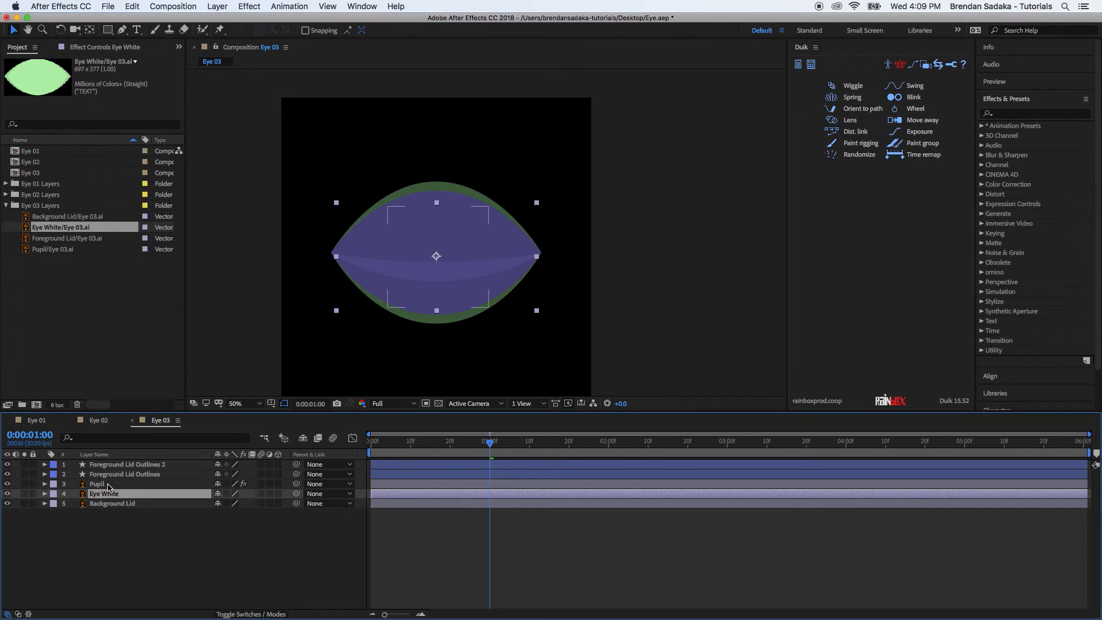
pyautogui.click(112, 484)
pyautogui.moveTo(66, 253); pyautogui.dragTo(110, 485)
# Go to frame 0:00:00:05 and isolate the two Foreground Lid Outlines layers in turn to examine their purple shapes.
pyautogui.moveTo(471, 456); pyautogui.dragTo(391, 457)
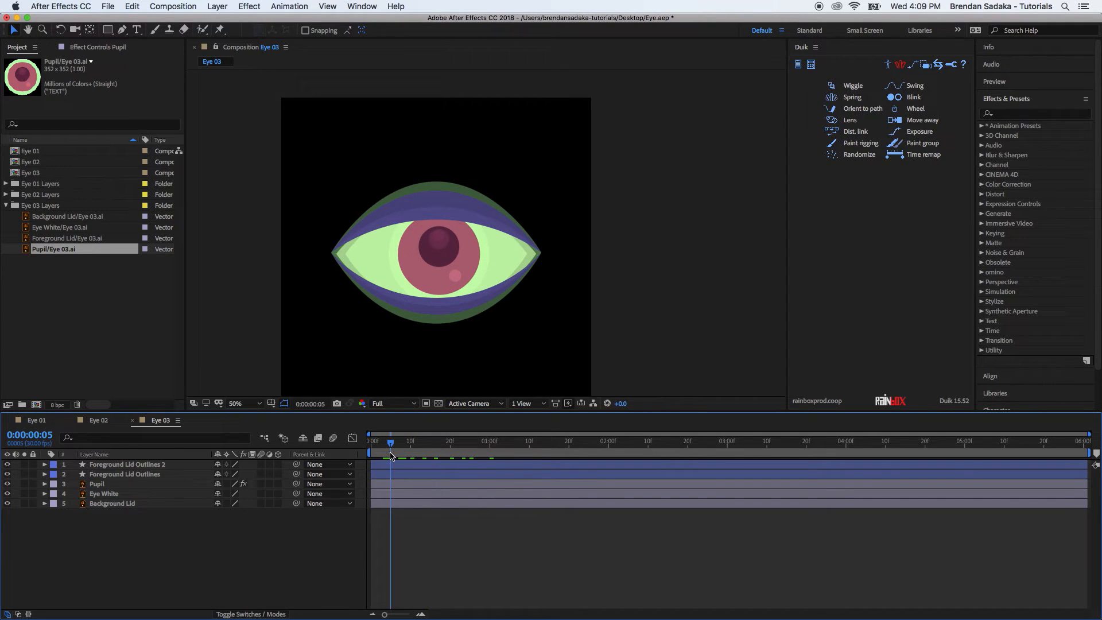
pyautogui.click(131, 475)
pyautogui.click(154, 545)
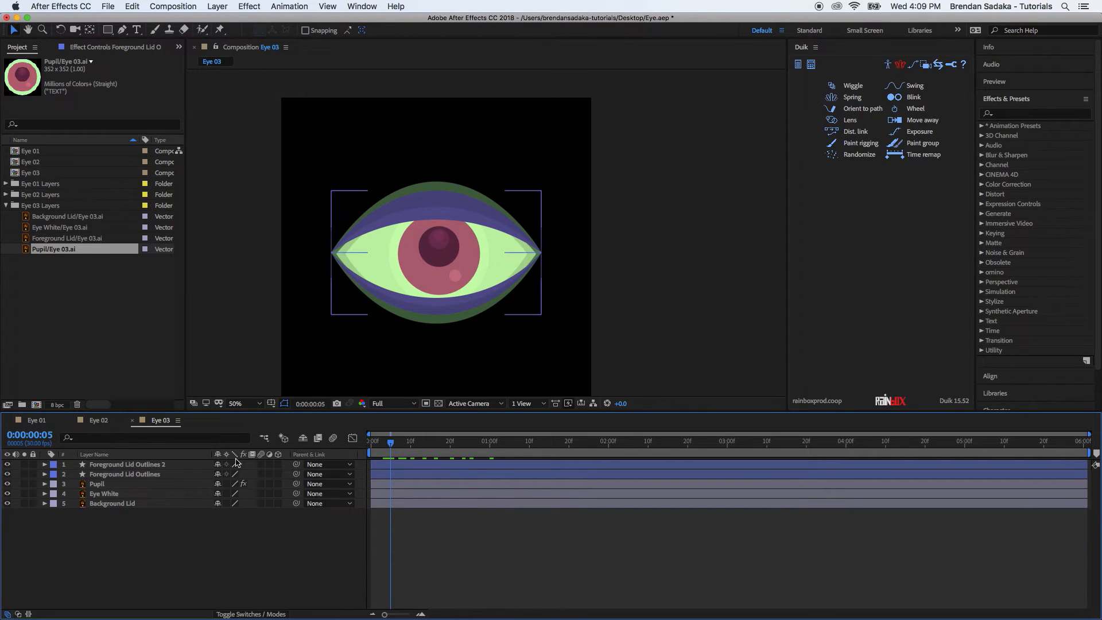
pyautogui.press('=')
pyautogui.press('space')
pyautogui.moveTo(547, 504); pyautogui.dragTo(583, 535)
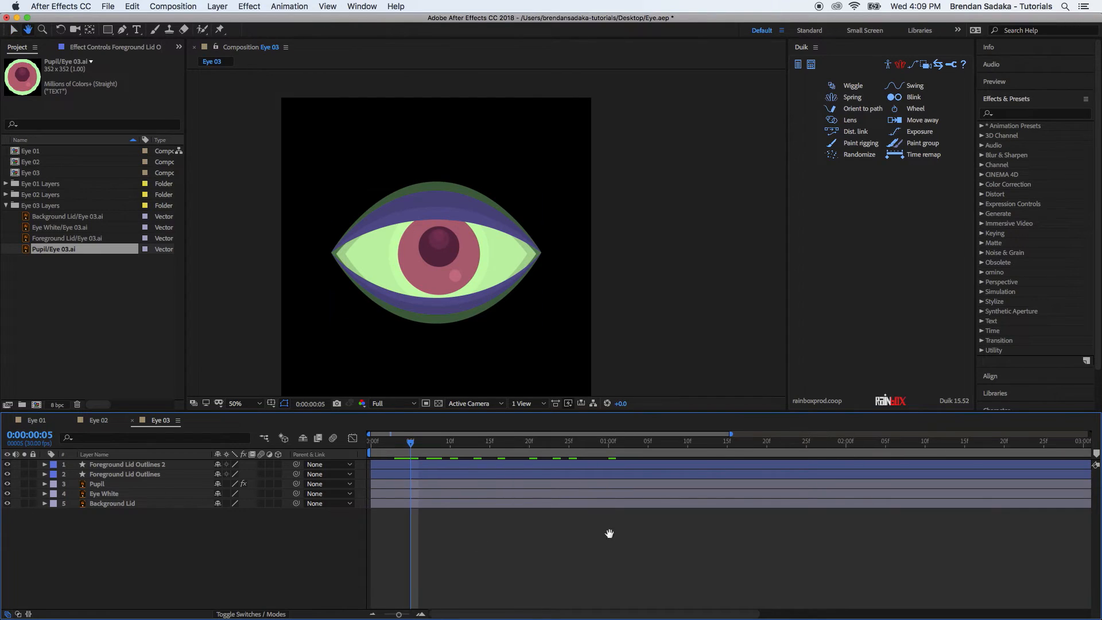
pyautogui.click(129, 474)
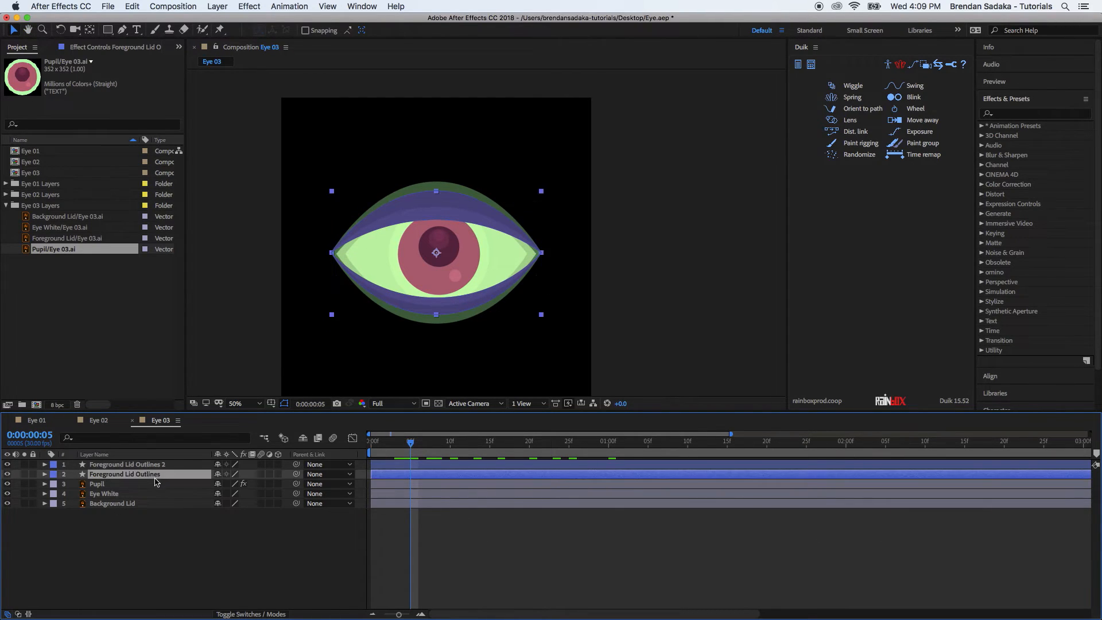
pyautogui.click(25, 474)
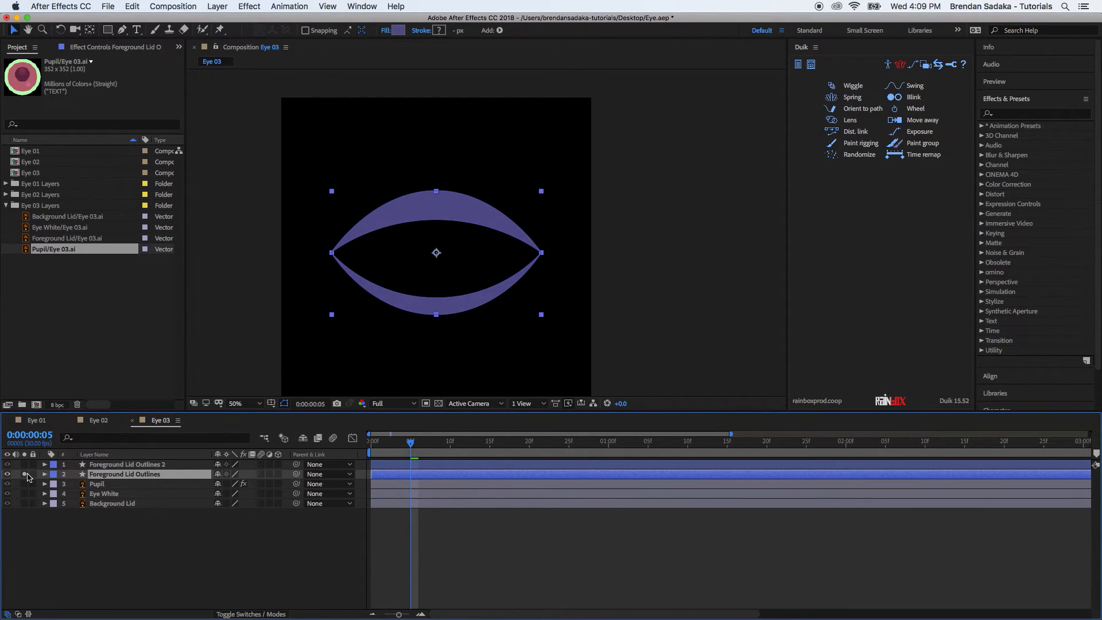
pyautogui.click(25, 474)
pyautogui.click(24, 465)
pyautogui.click(24, 464)
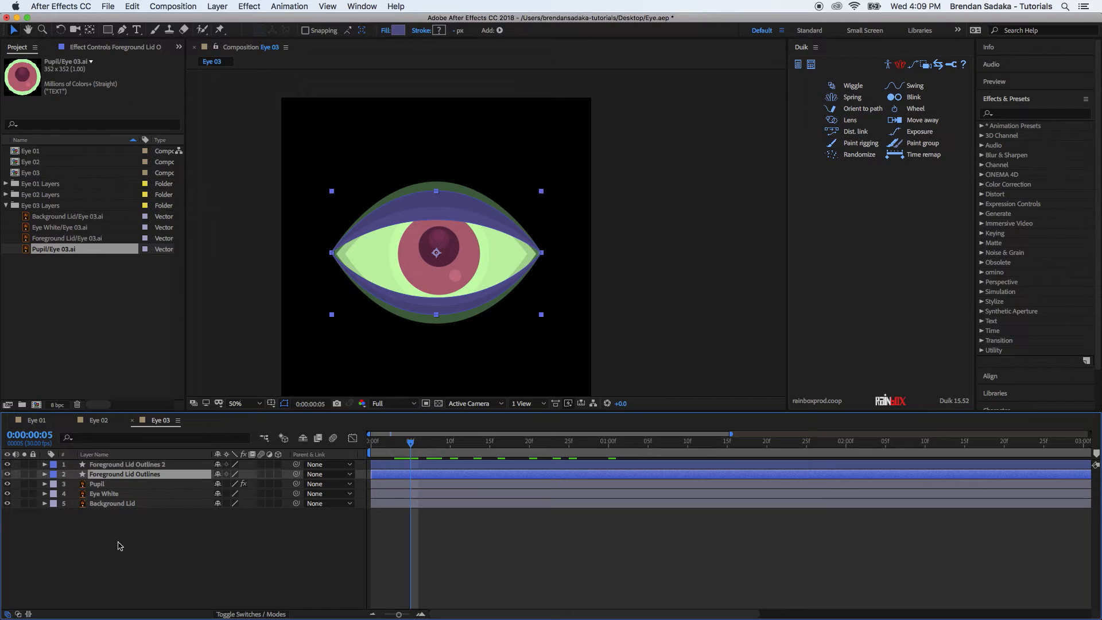
# Hide the Pupil and Eye White layers to expose the green background lid.
pyautogui.click(80, 483)
pyautogui.keyDown('shift'); pyautogui.click(81, 494); pyautogui.keyUp('shift')
pyautogui.click(7, 494)
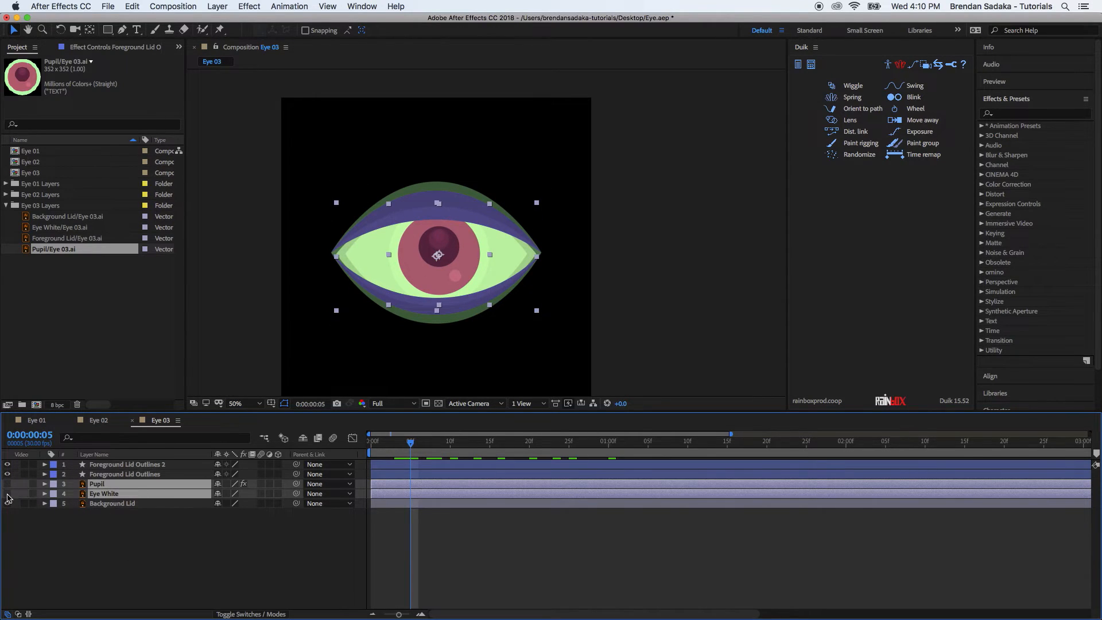
pyautogui.click(40, 515)
# Recolour the fill of Foreground Lid Outlines 2 with the green sampled from the inner background lid.
pyautogui.click(160, 464)
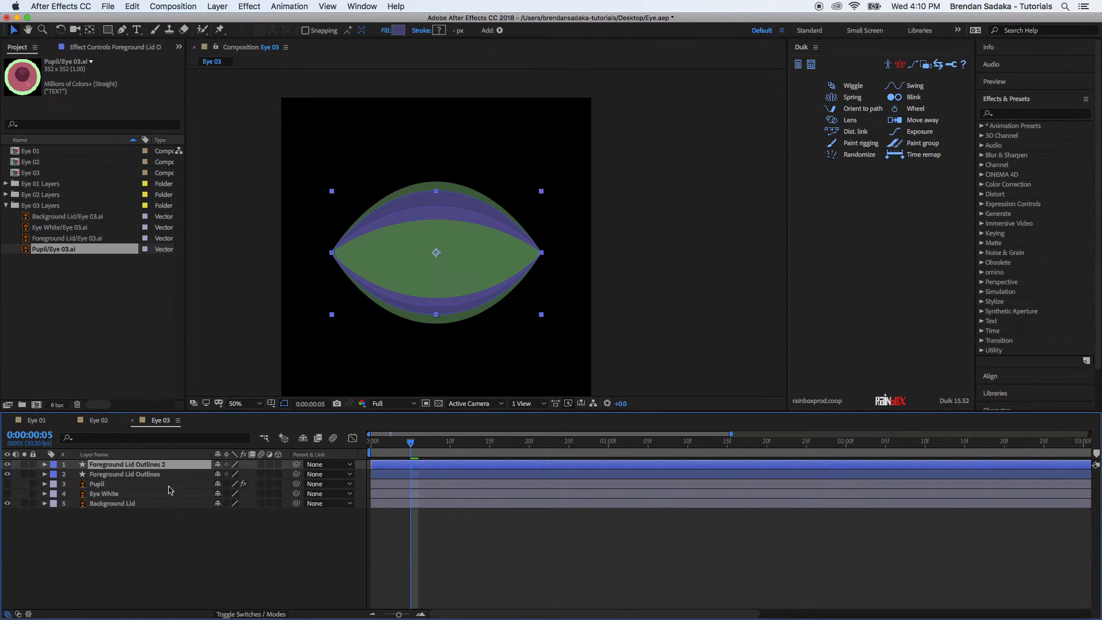
pyautogui.click(399, 30)
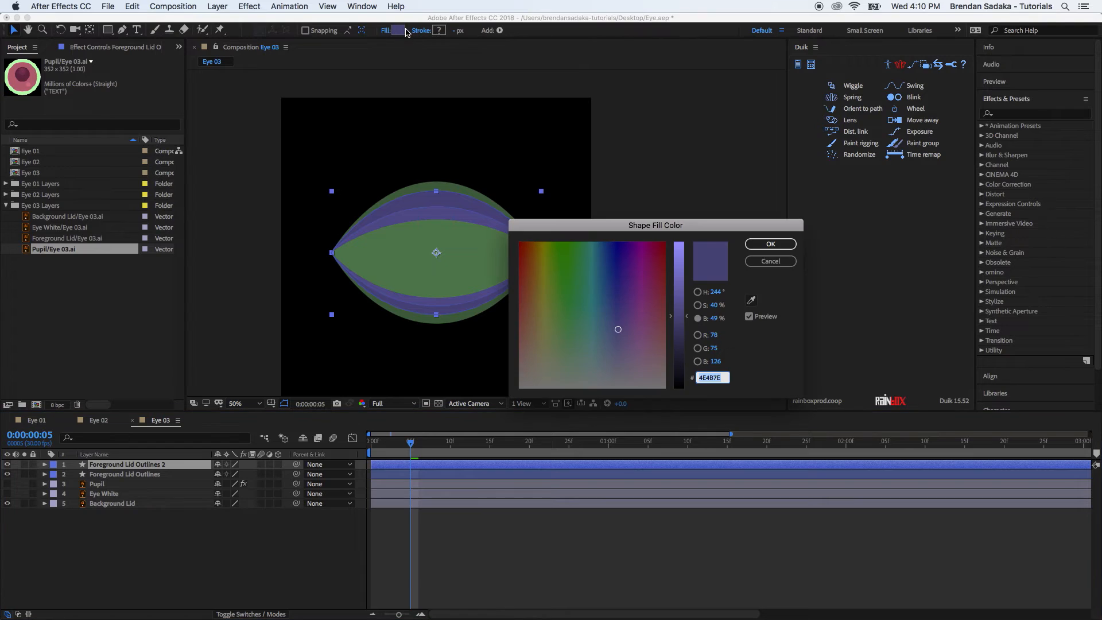
pyautogui.click(750, 300)
pyautogui.click(480, 252)
pyautogui.click(794, 245)
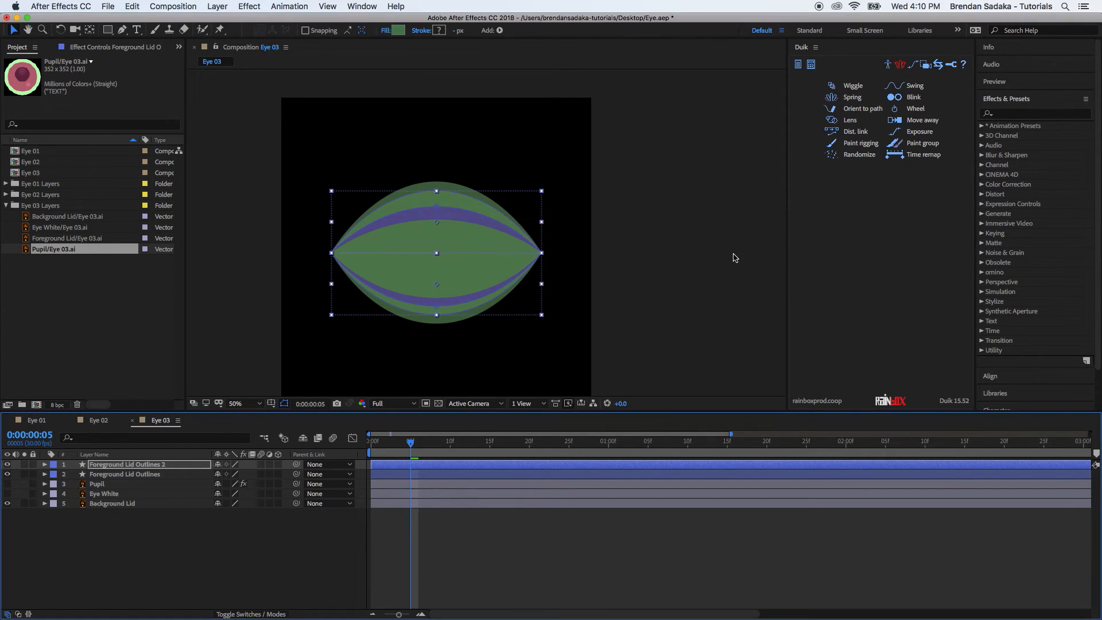
# Recolour the fill of Foreground Lid Outlines with the background lid's green, brightened to 56% (548E5E).
pyautogui.click(136, 474)
pyautogui.click(402, 31)
pyautogui.click(751, 300)
pyautogui.click(468, 248)
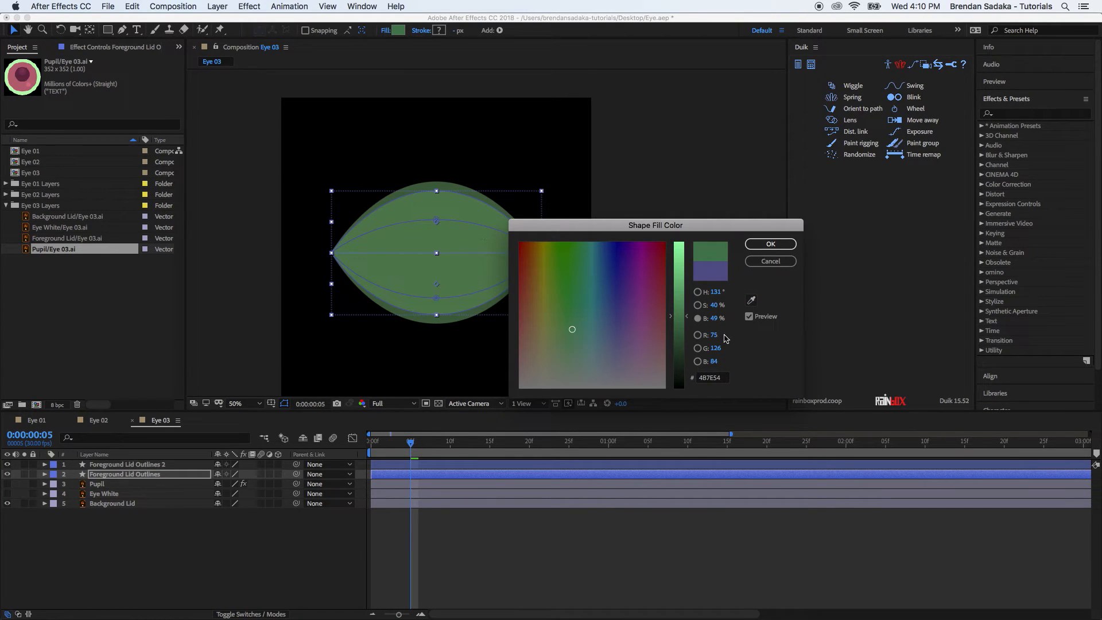
pyautogui.moveTo(682, 316); pyautogui.dragTo(682, 312)
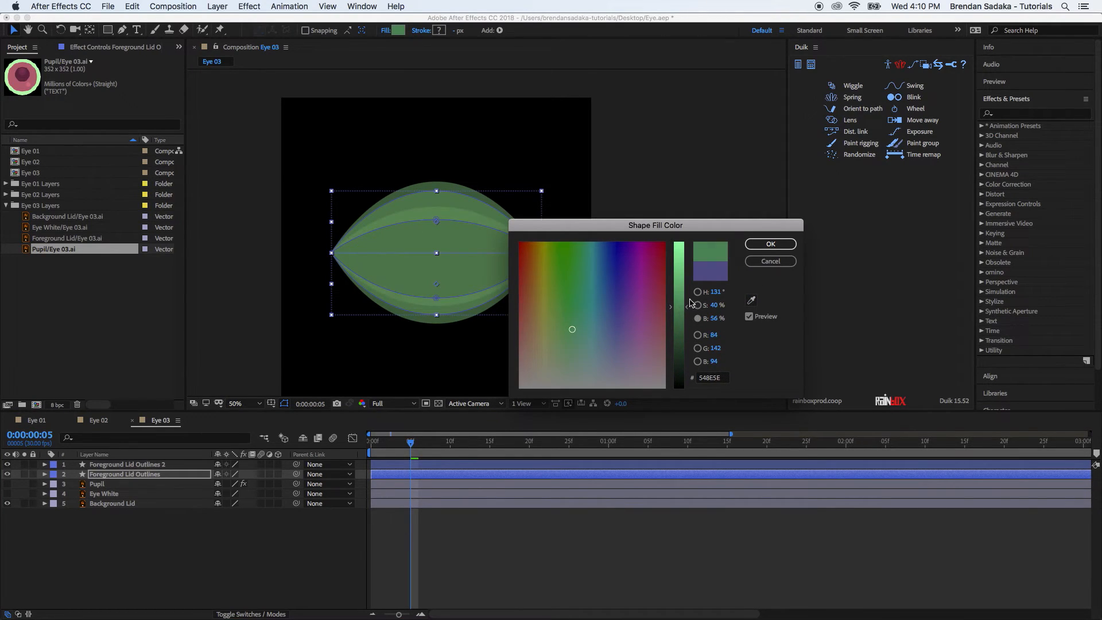
pyautogui.click(770, 244)
pyautogui.click(660, 531)
# Show the Pupil and Eye White layers again and preview the recoloured Eye 03 animation from the start.
pyautogui.moveTo(409, 450); pyautogui.dragTo(283, 463)
pyautogui.press('space')
pyautogui.press('space')
pyautogui.moveTo(7, 485); pyautogui.dragTo(7, 494)
pyautogui.moveTo(515, 444); pyautogui.dragTo(337, 468)
pyautogui.press('space')
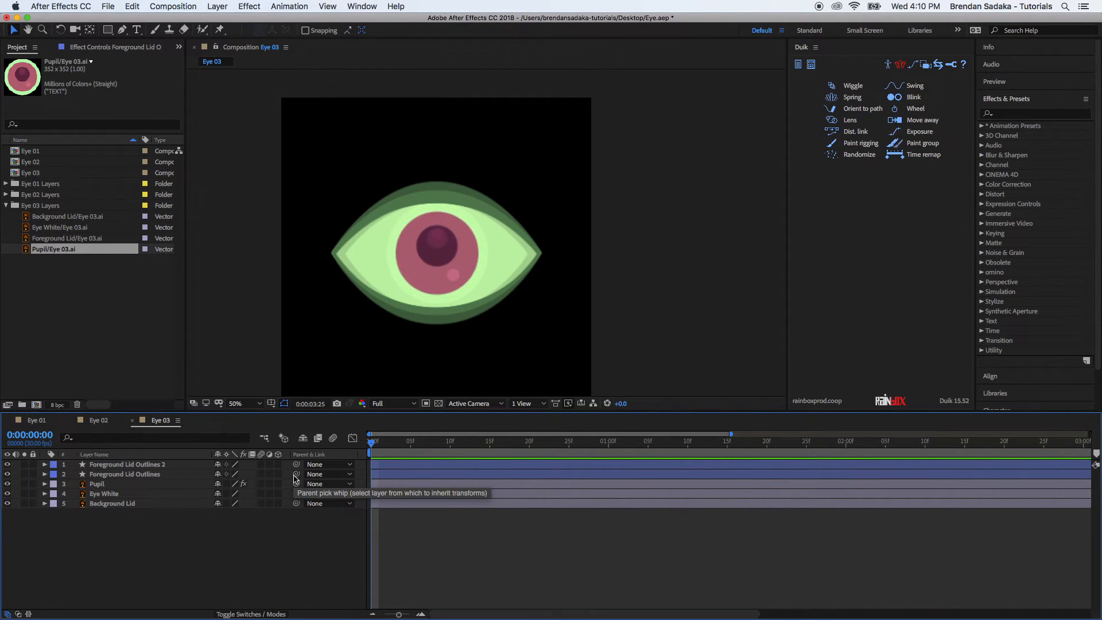
pyautogui.press('space')
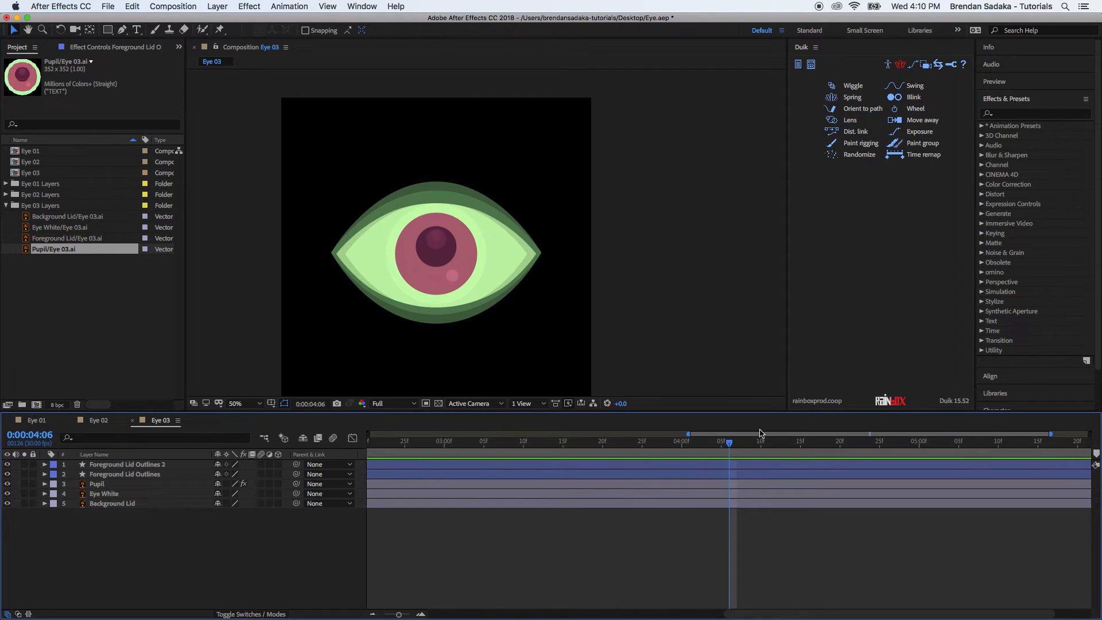
# Collapse the Eye 03 Layers folder and create a 1080 × 1080 px, 30 fps composition named _MainComp.
pyautogui.click(98, 281)
pyautogui.click(6, 206)
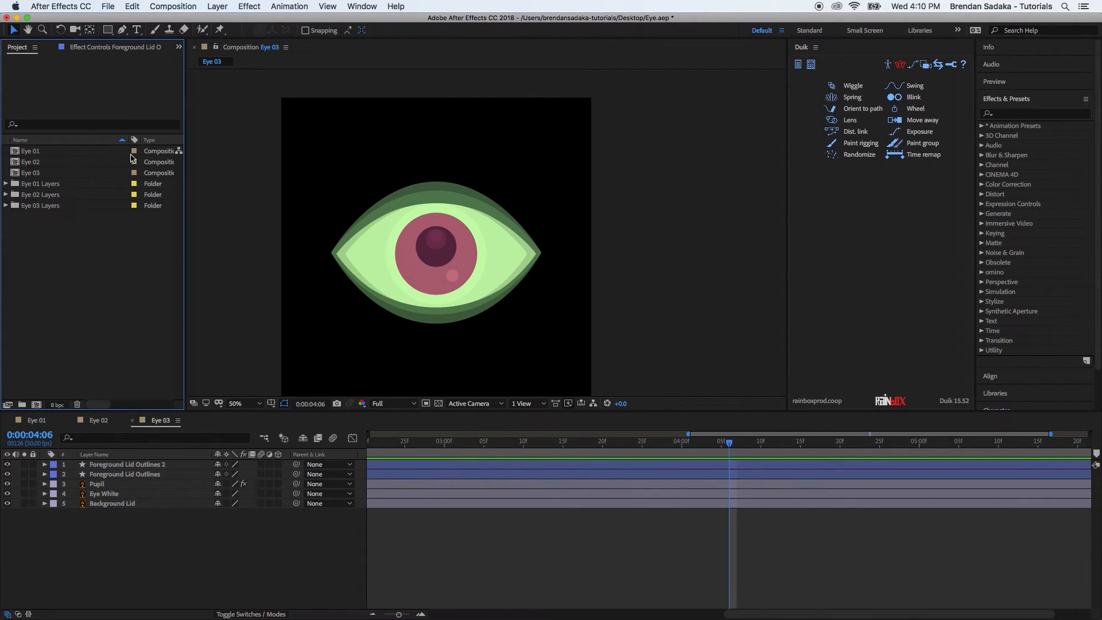
pyautogui.click(36, 405)
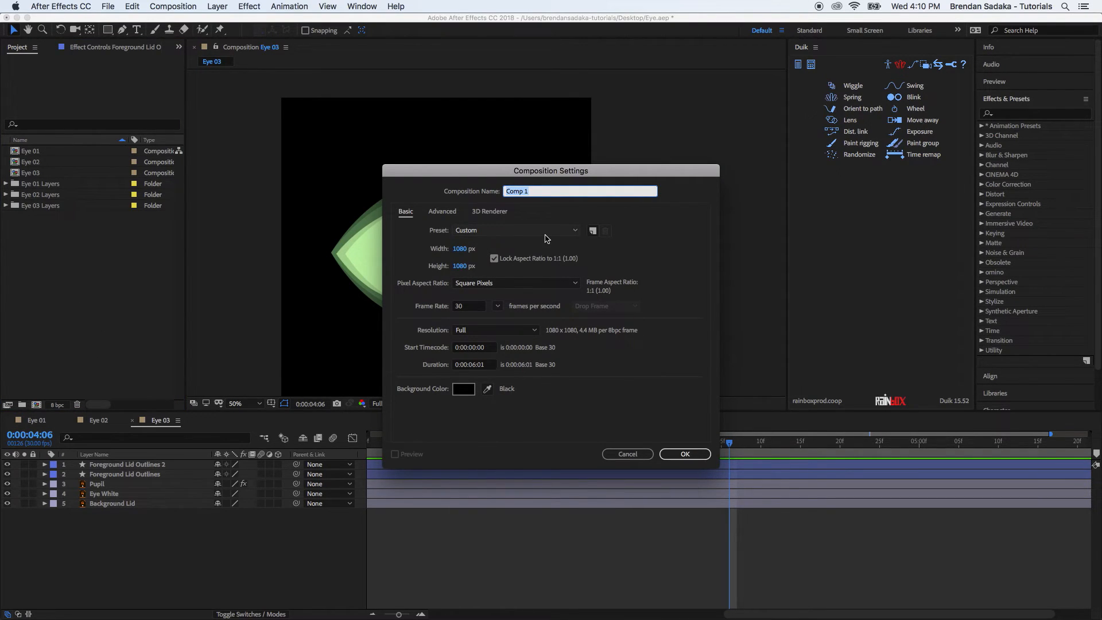
pyautogui.write('_M')
pyautogui.press('Return')
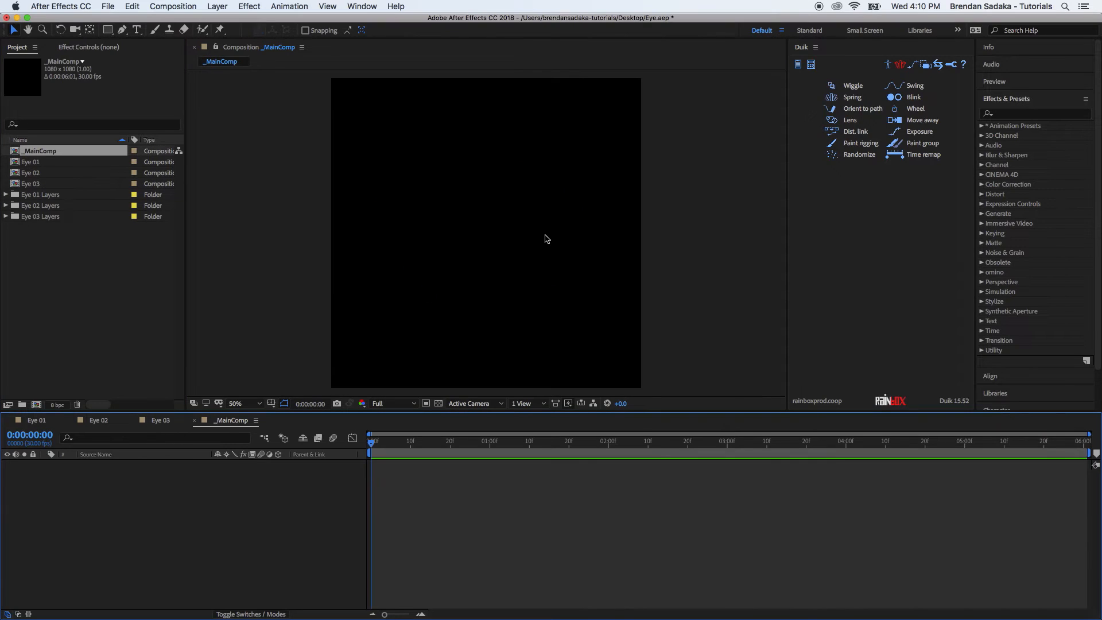
pyautogui.click(97, 276)
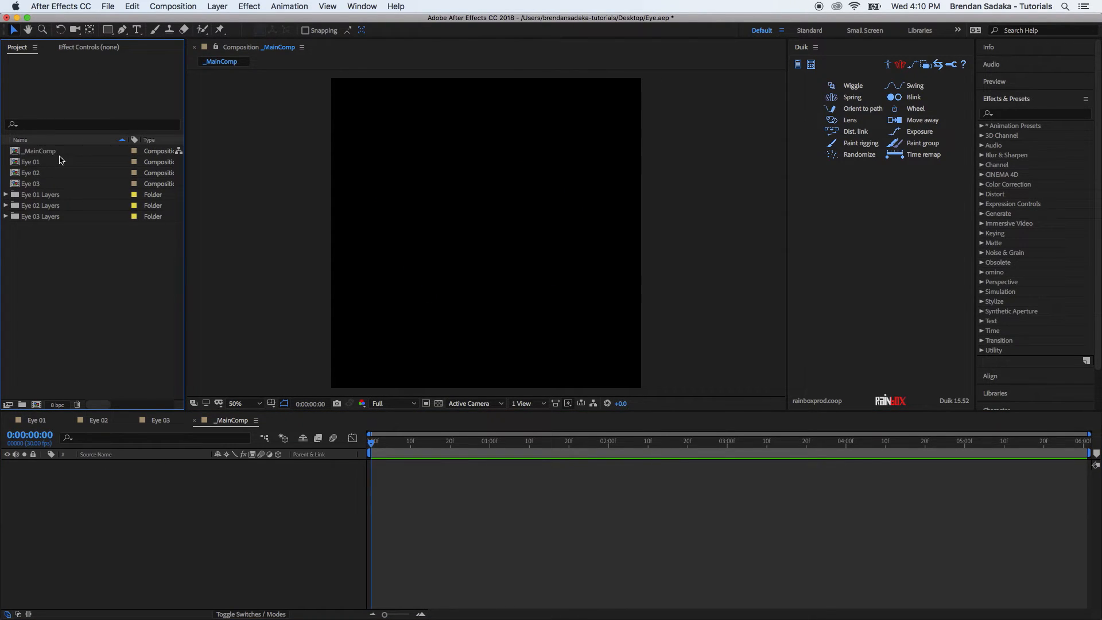
pyautogui.moveTo(49, 166); pyautogui.dragTo(380, 511)
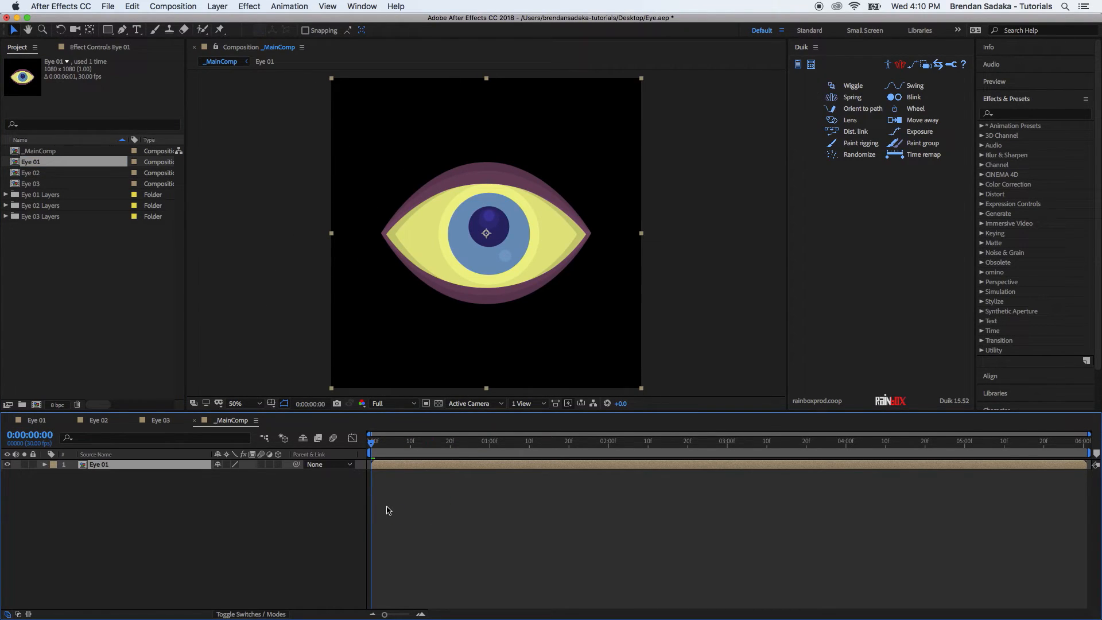
pyautogui.press('Delete')
# Set the duration of _MainComp to 0:00:18:00.
pyautogui.click(60, 151)
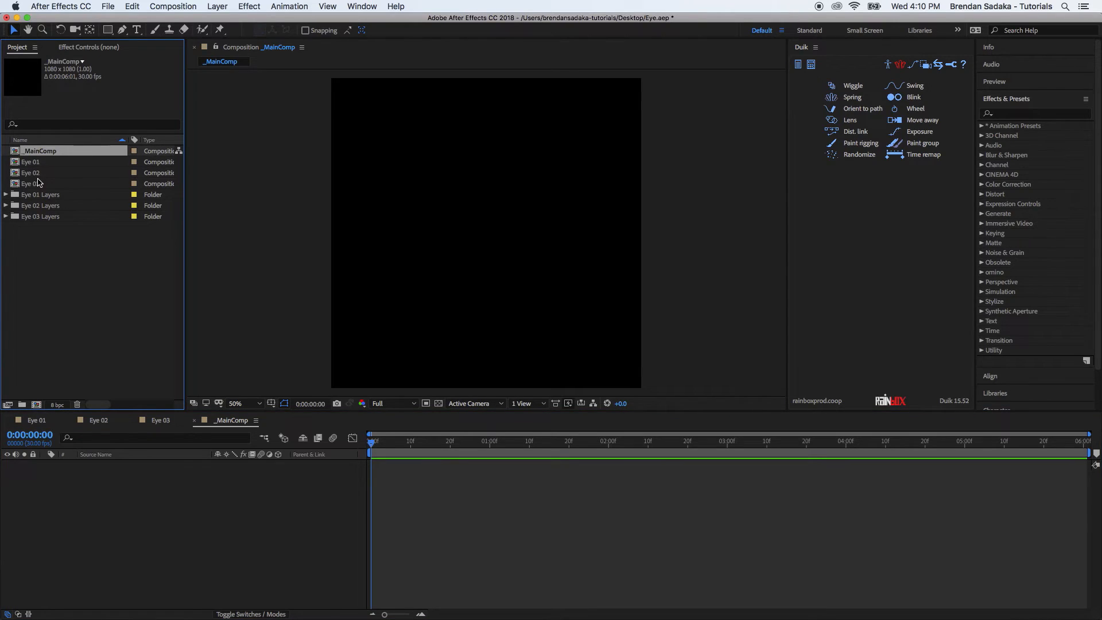
pyautogui.press('super+k')
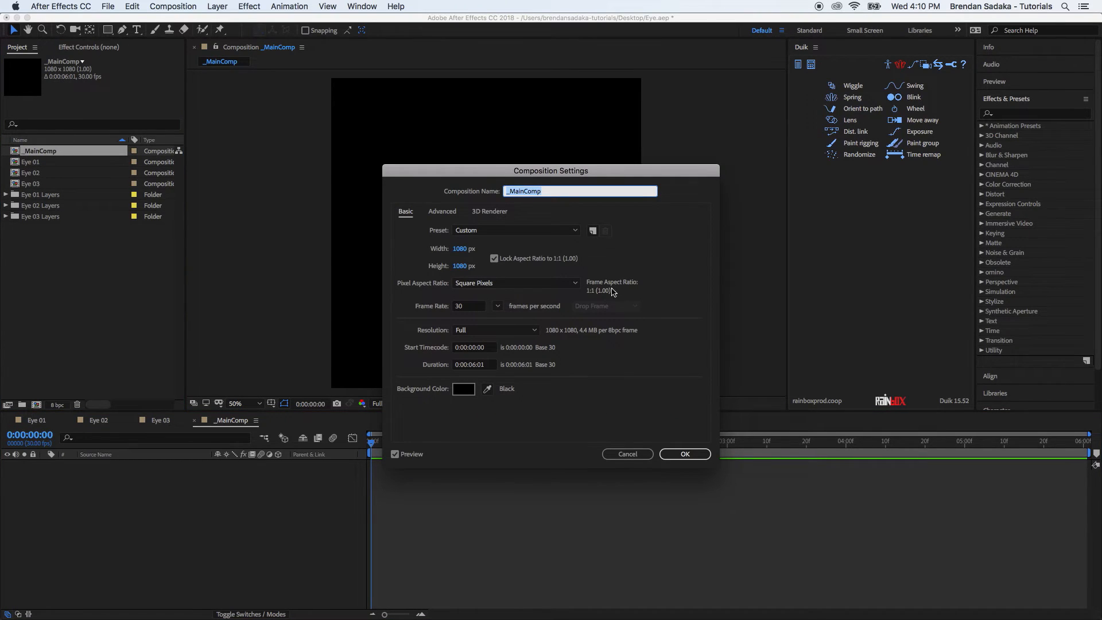
pyautogui.click(476, 365)
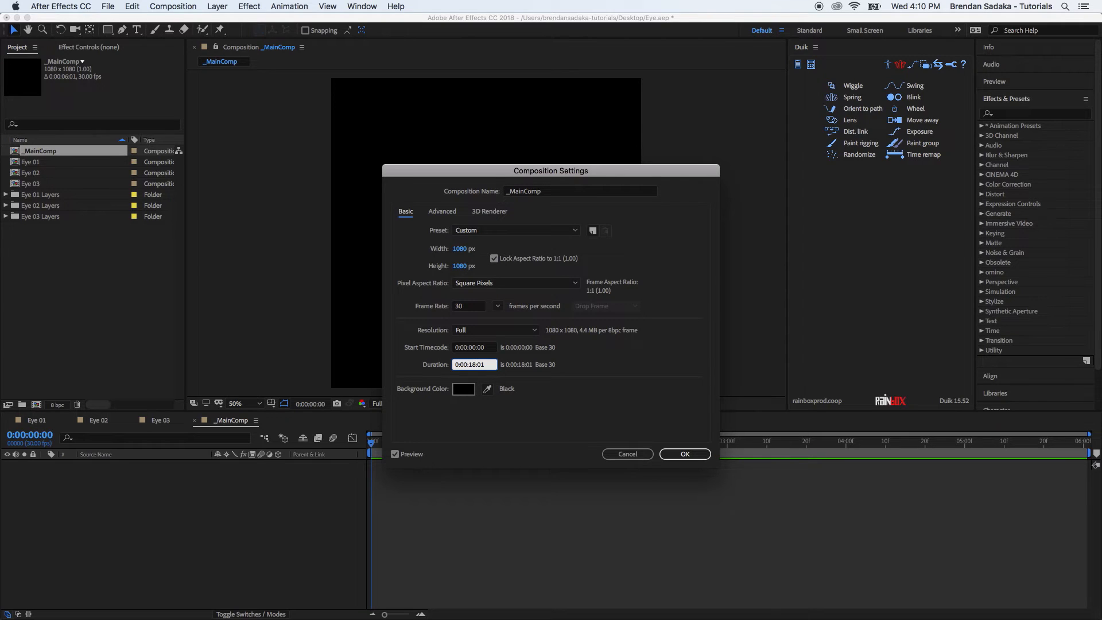
pyautogui.press('Return')
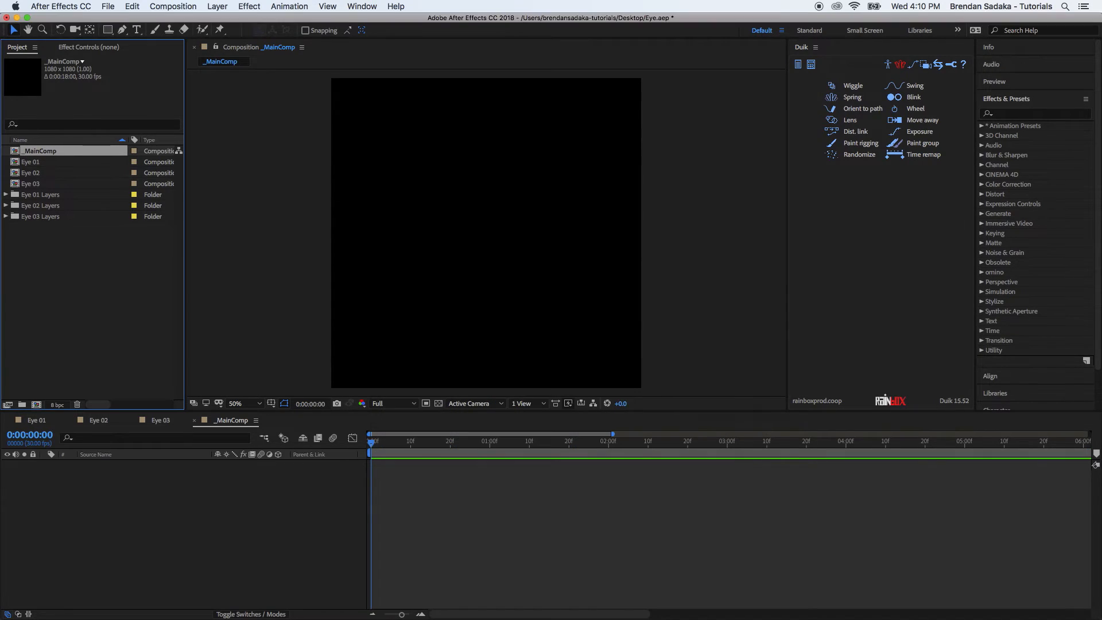
# Place Eye 01, Eye 02 and Eye 03 end to end in _MainComp, starting at 0, 6 and 12 seconds.
pyautogui.moveTo(31, 161)
pyautogui.mouseDown()
pyautogui.moveTo(49, 160)
pyautogui.moveTo(379, 499)
pyautogui.mouseUp()
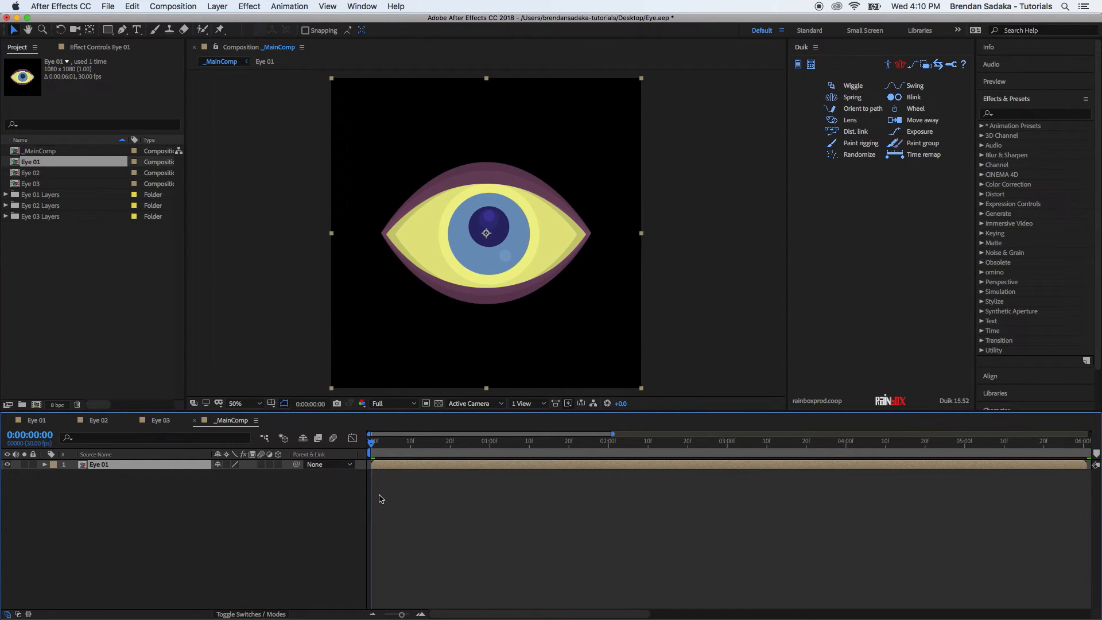
pyautogui.press('-')
pyautogui.moveTo(46, 171); pyautogui.dragTo(620, 466)
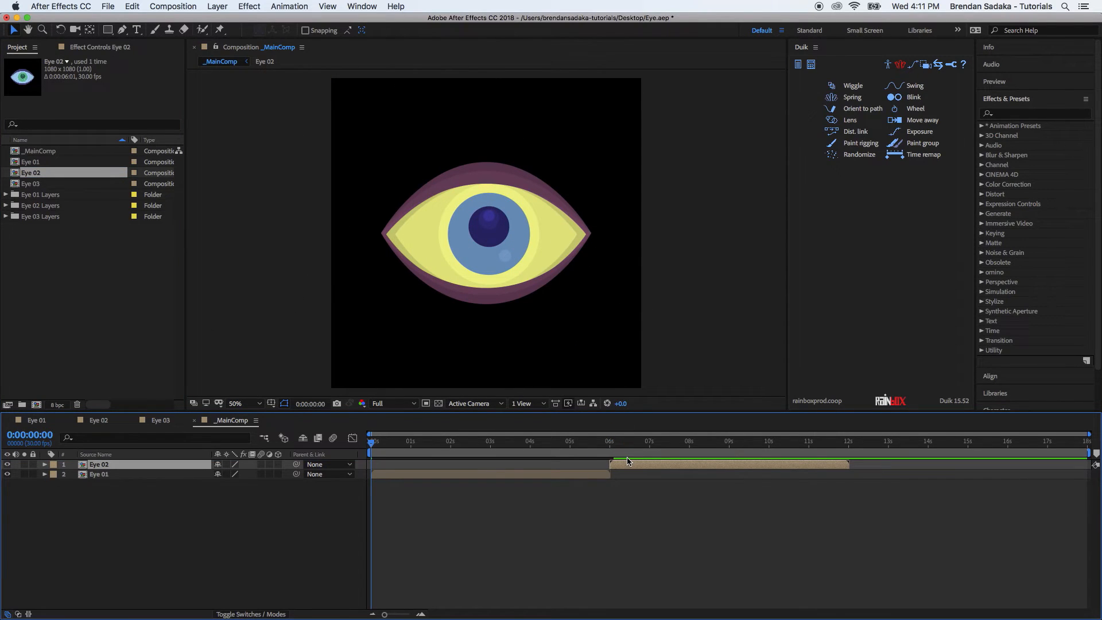
pyautogui.moveTo(32, 184); pyautogui.dragTo(861, 471)
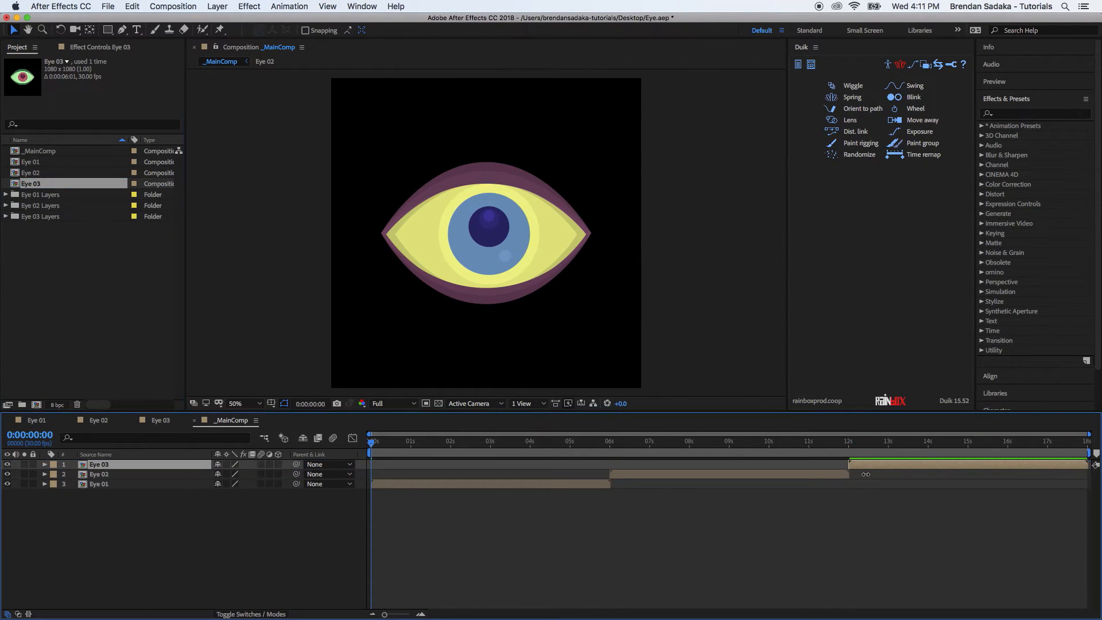
pyautogui.click(908, 552)
# Scrub through and play _MainComp to review the blinks and the change from Eye 01 to Eye 02, then return to the first frame.
pyautogui.moveTo(371, 442); pyautogui.dragTo(652, 442)
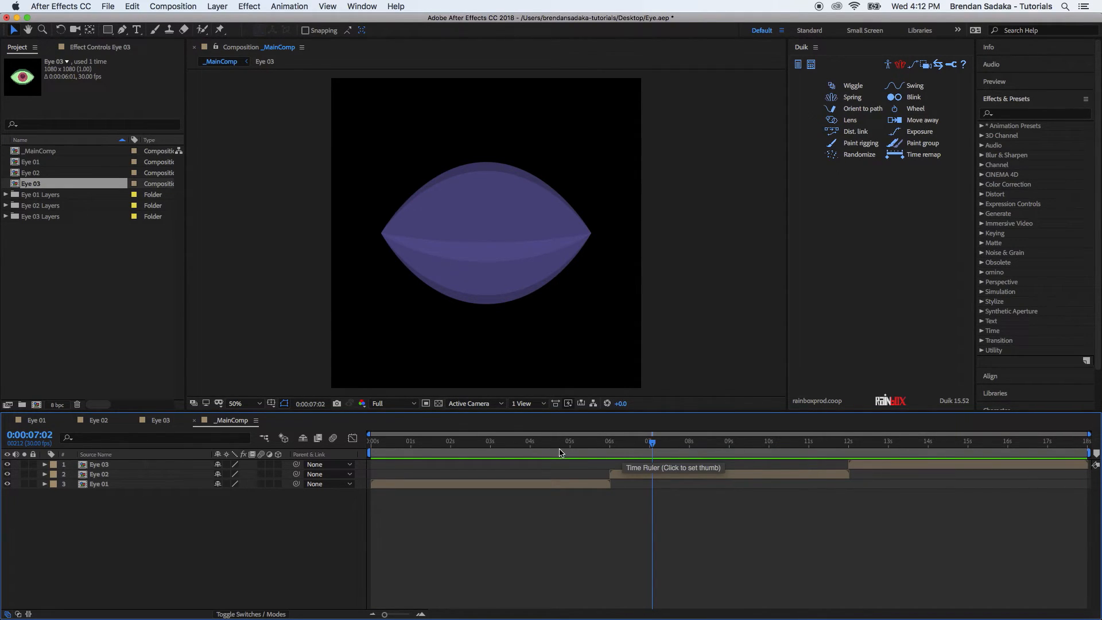
pyautogui.moveTo(515, 453); pyautogui.dragTo(663, 429)
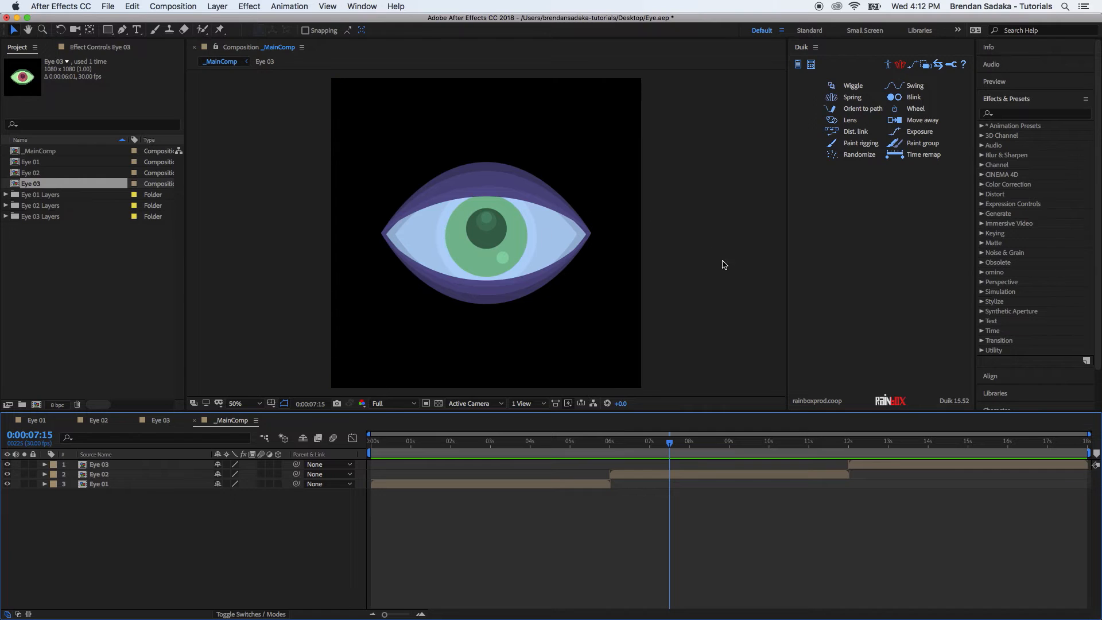
pyautogui.moveTo(600, 444); pyautogui.dragTo(330, 424)
pyautogui.press('space')
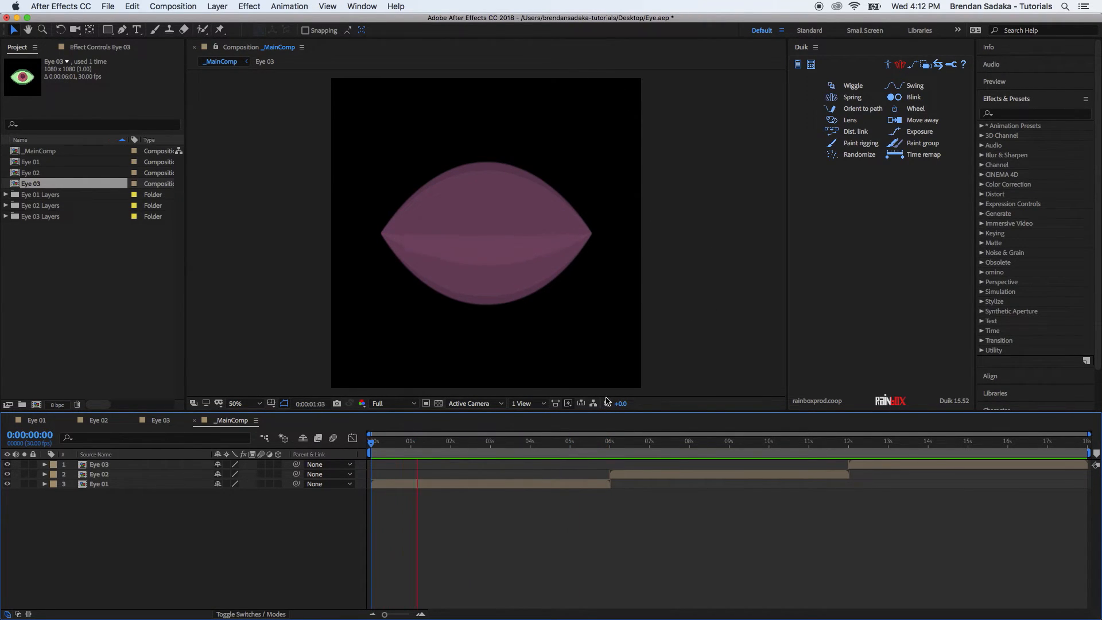
pyautogui.press('space')
pyautogui.click(599, 446)
pyautogui.moveTo(599, 445); pyautogui.dragTo(310, 515)
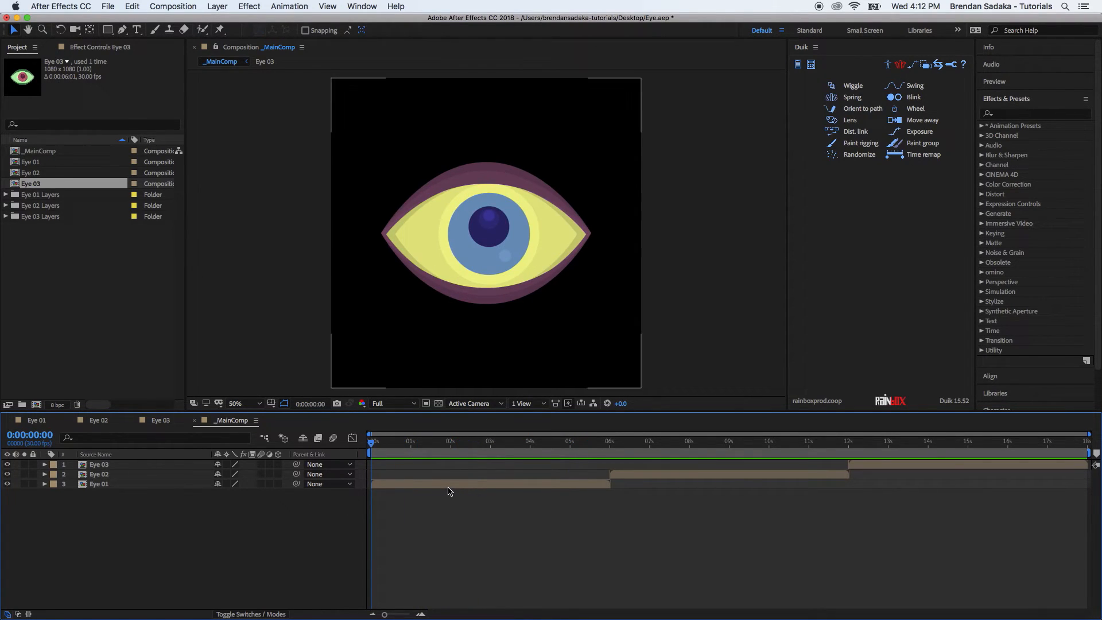
# Open Eye 01 from _MainComp, reveal the path keyframes of both foreground lid layers, and scrub through the blink.
pyautogui.click(422, 485)
pyautogui.doubleClick(422, 485)
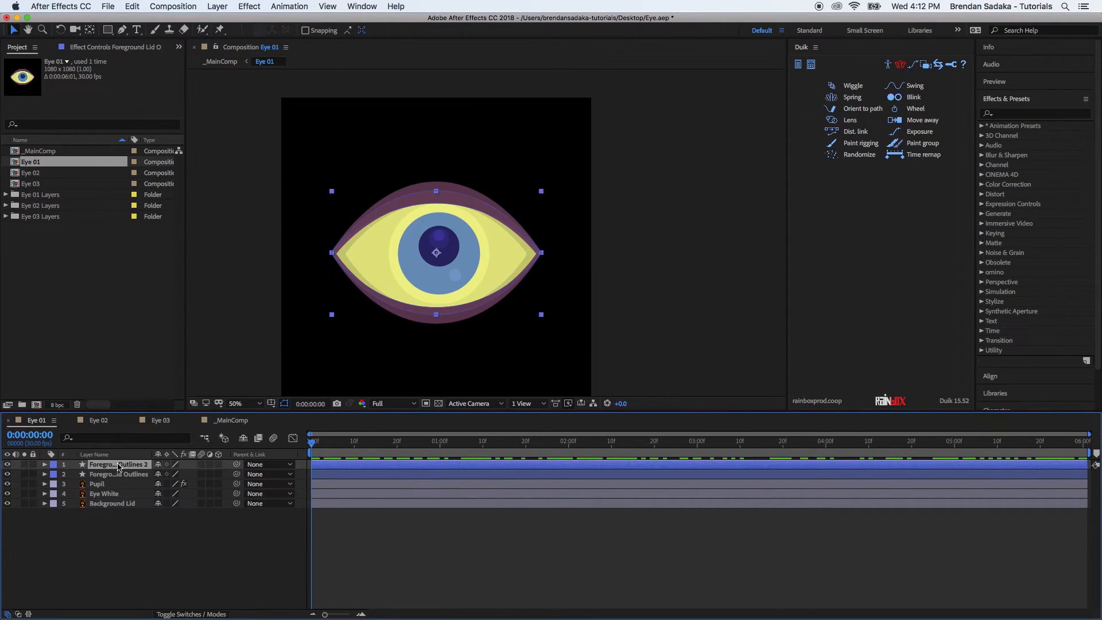
pyautogui.press('u')
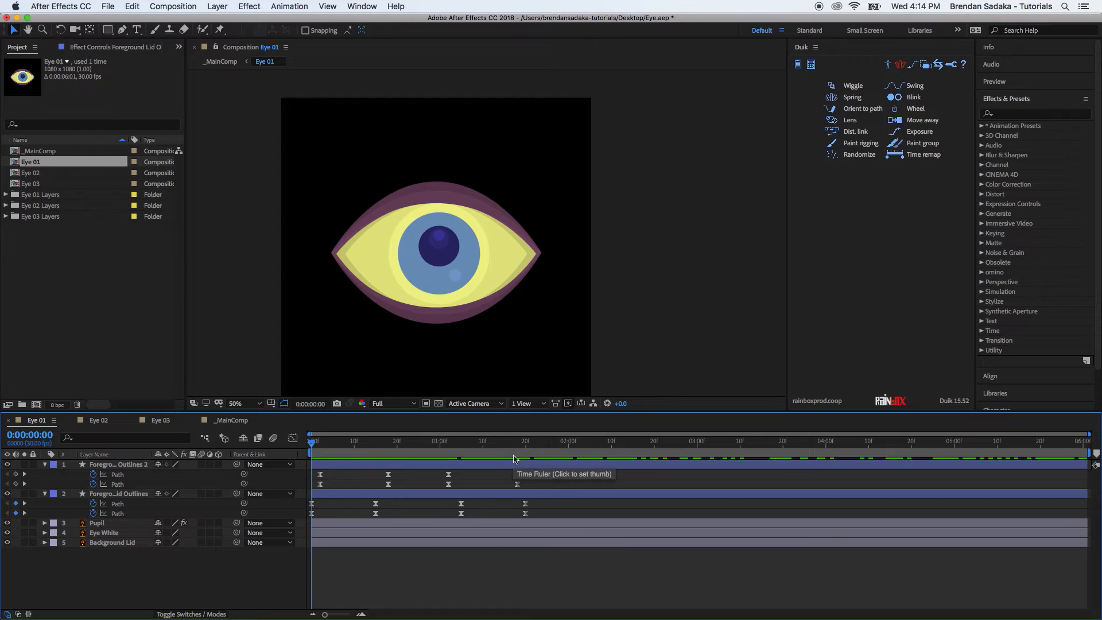
pyautogui.moveTo(323, 442)
pyautogui.mouseDown()
pyautogui.moveTo(364, 445)
pyautogui.moveTo(305, 448)
pyautogui.mouseUp()
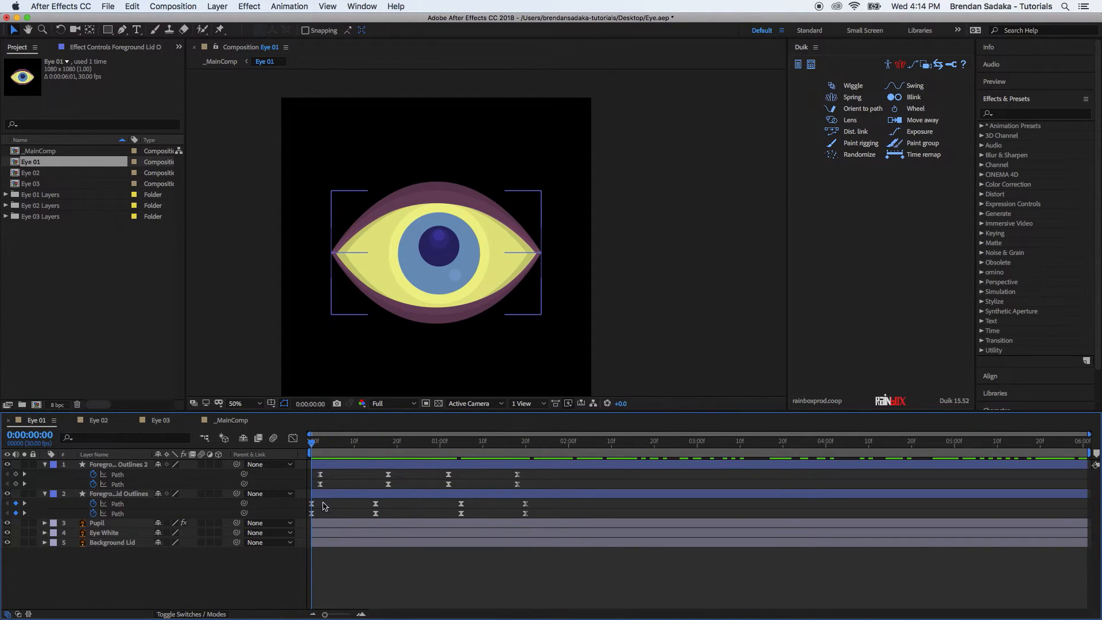
pyautogui.moveTo(326, 444); pyautogui.dragTo(286, 456)
pyautogui.moveTo(314, 446); pyautogui.dragTo(396, 450)
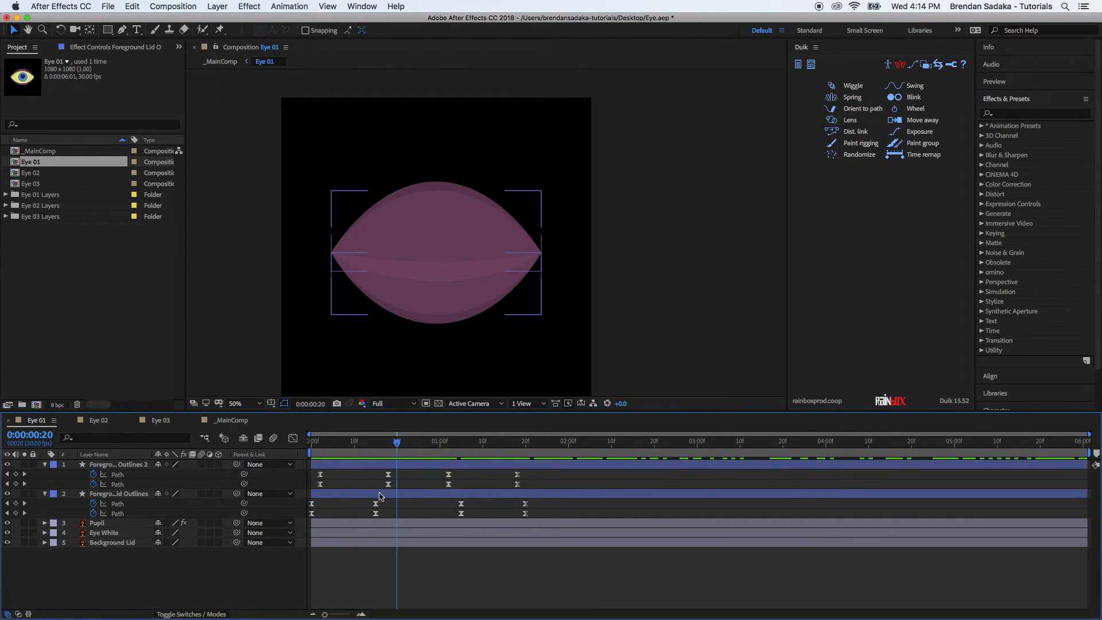
pyautogui.moveTo(439, 446); pyautogui.dragTo(430, 524)
pyautogui.click(404, 474)
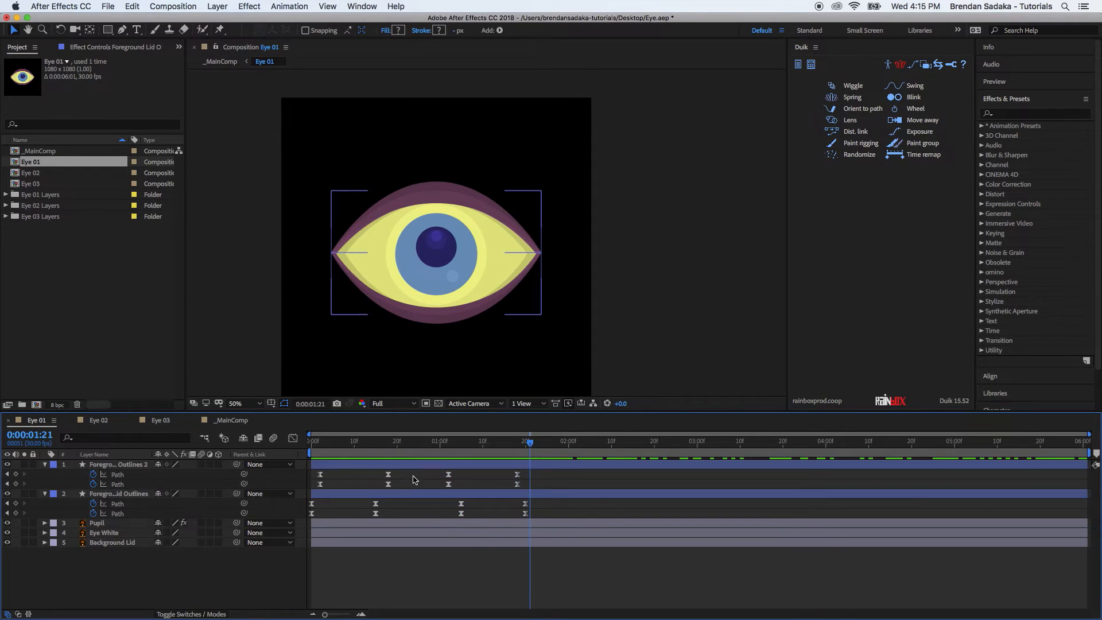
# In Eye 01, move both lids' opening keyframes to the first frame and their closing keyframes to the end at 6 seconds.
pyautogui.moveTo(403, 474); pyautogui.dragTo(303, 524)
pyautogui.moveTo(389, 485); pyautogui.dragTo(442, 529)
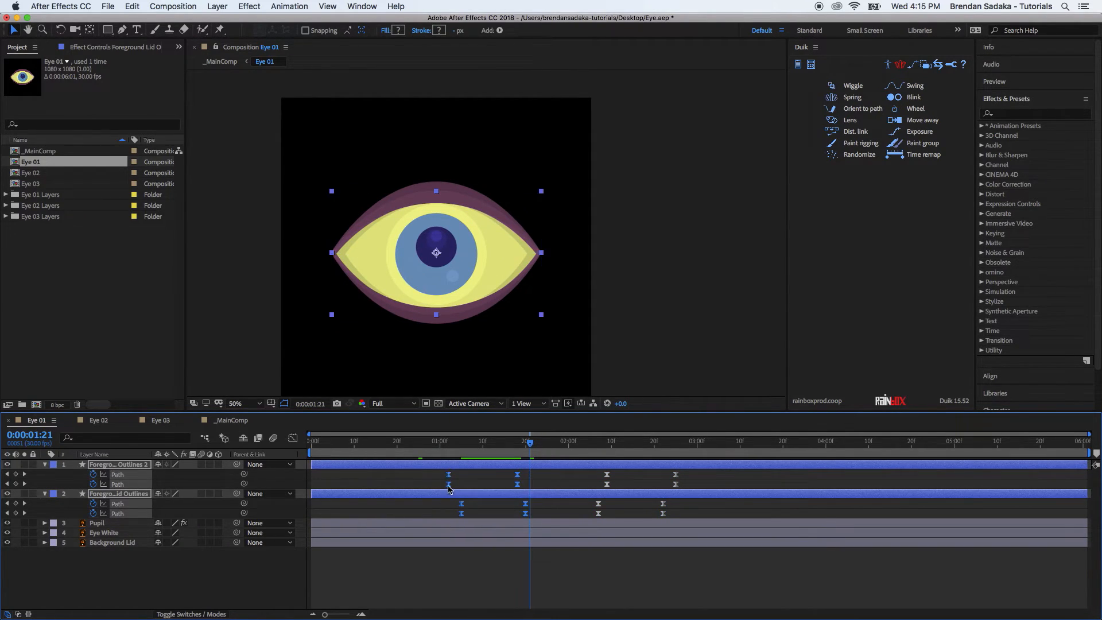
pyautogui.moveTo(455, 472); pyautogui.dragTo(408, 476)
pyautogui.moveTo(316, 447); pyautogui.dragTo(436, 453)
pyautogui.moveTo(697, 478); pyautogui.dragTo(582, 520)
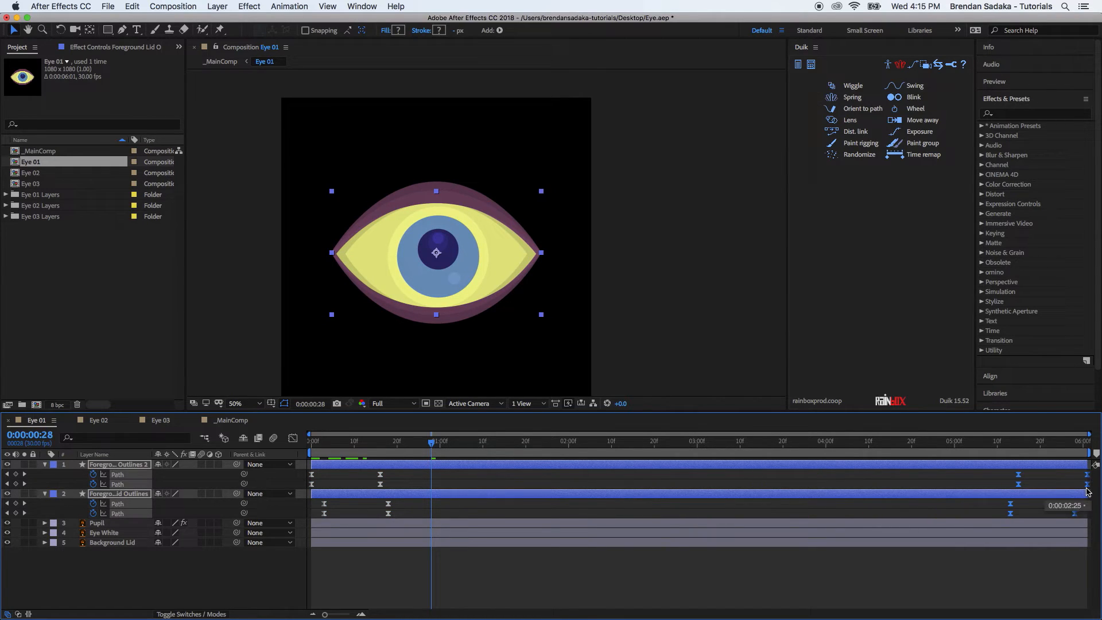
pyautogui.click(906, 481)
pyautogui.moveTo(384, 445); pyautogui.dragTo(261, 460)
# Play Eye 01 to review the lids' new opening and closing timing, and save the project.
pyautogui.press('space')
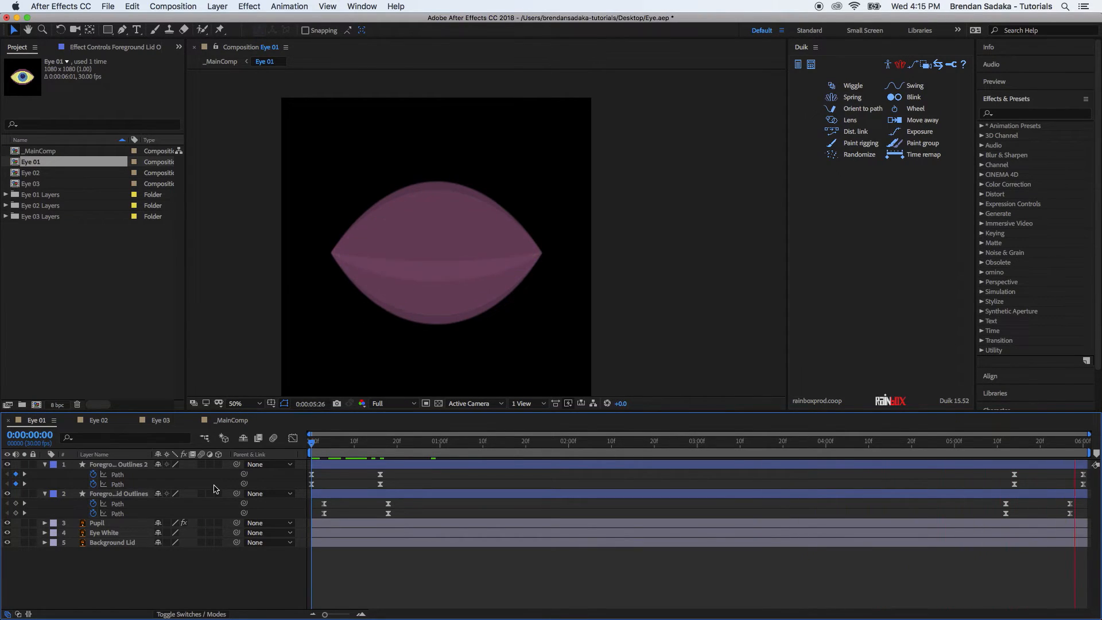
pyautogui.press('space')
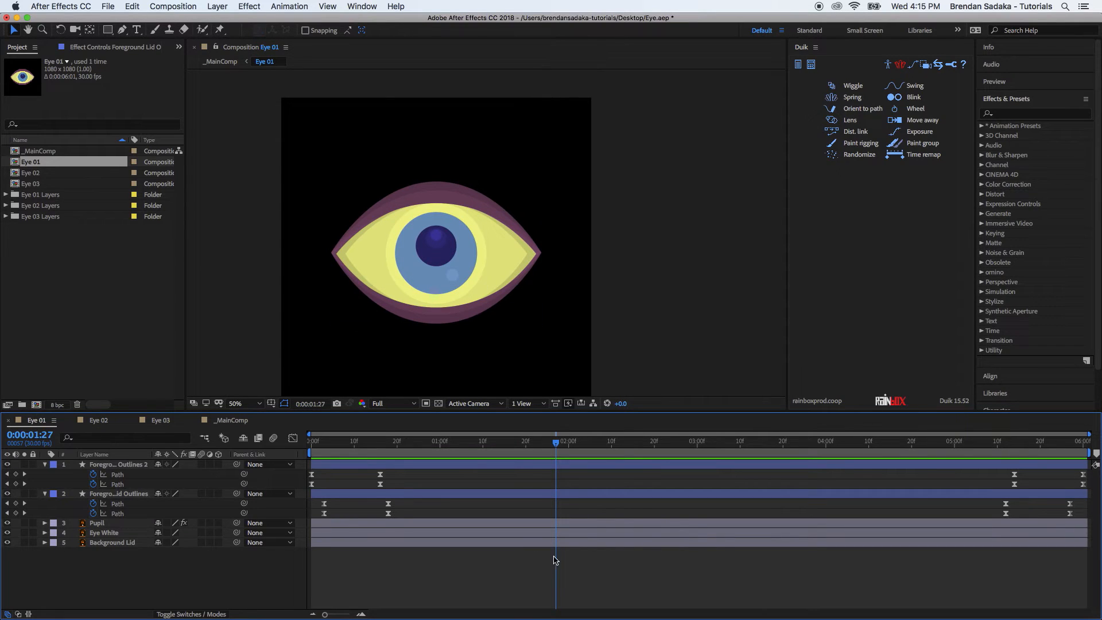
pyautogui.press('super+s')
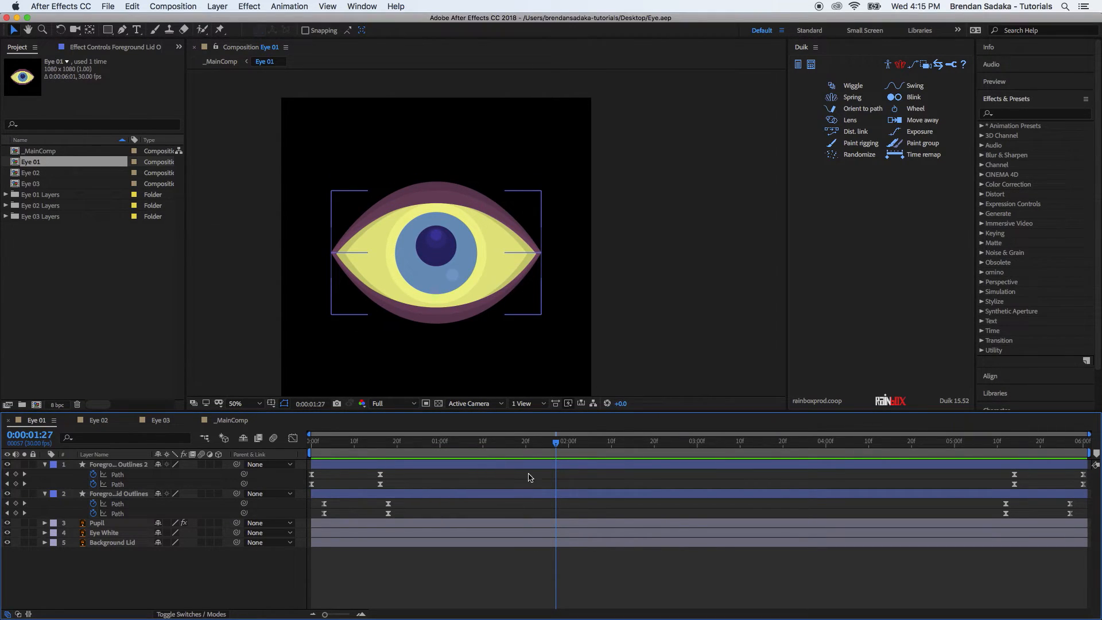
# Open the Eye 02 composition and reveal the path keyframes of both Foreground Lid Outlines layers.
pyautogui.click(107, 421)
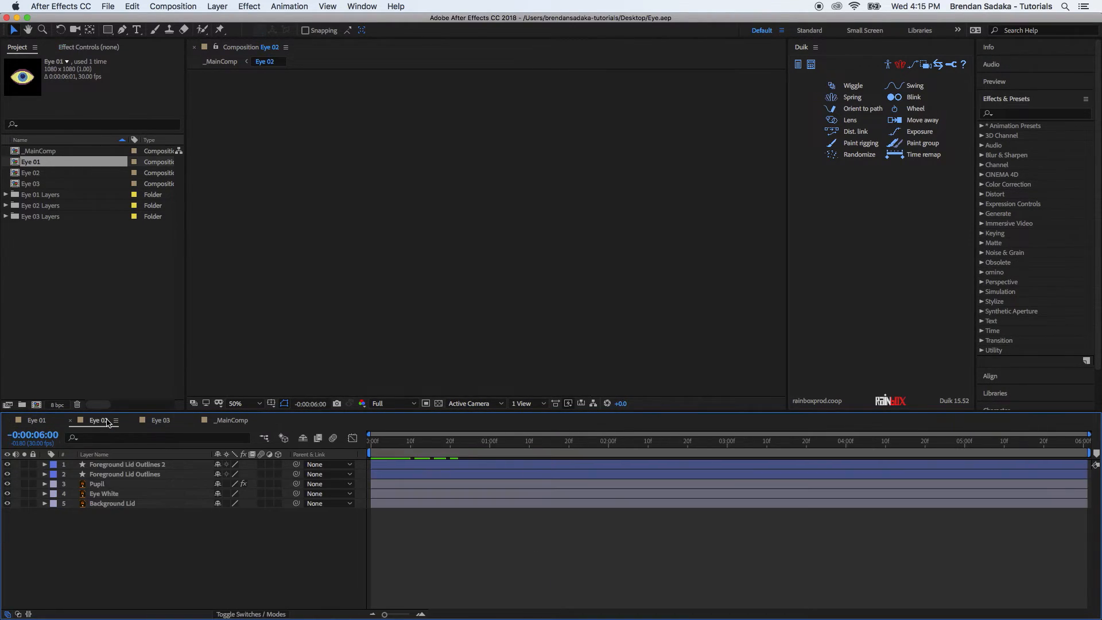
pyautogui.click(488, 466)
pyautogui.keyDown('shift'); pyautogui.click(488, 477); pyautogui.keyUp('shift')
pyautogui.press('u')
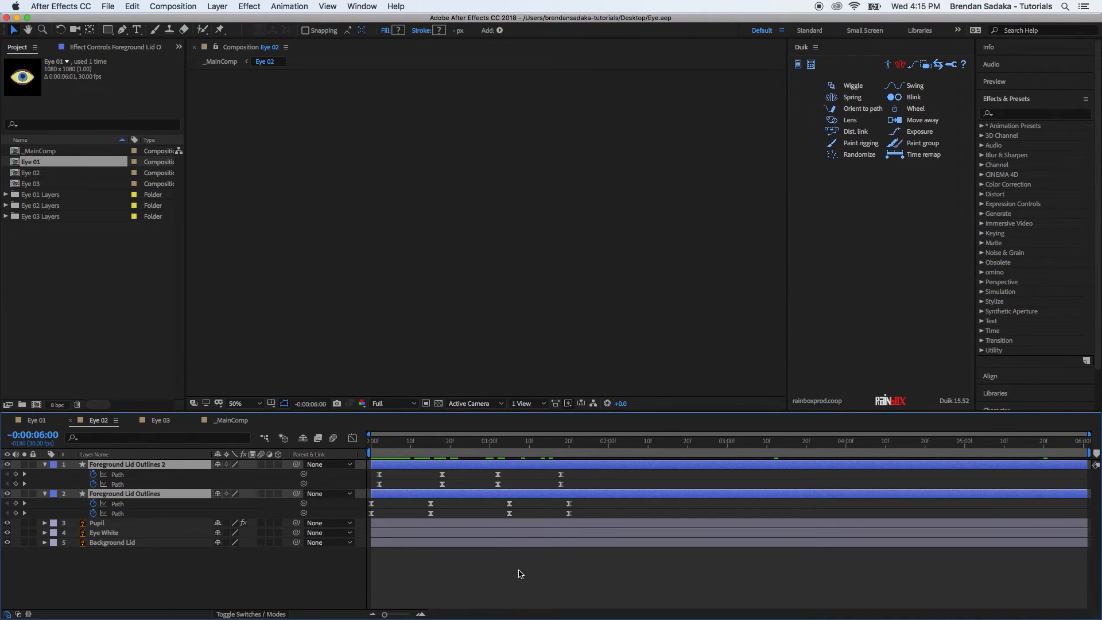
# Move Eye 02's closing lid keyframes to the end at 6 seconds and its opening ones to the first frame, and preview the result.
pyautogui.click(520, 574)
pyautogui.moveTo(458, 470)
pyautogui.mouseDown()
pyautogui.moveTo(369, 505)
pyautogui.moveTo(362, 522)
pyautogui.mouseUp()
pyautogui.moveTo(442, 480); pyautogui.dragTo(1072, 489)
pyautogui.moveTo(592, 519)
pyautogui.mouseDown()
pyautogui.moveTo(508, 494)
pyautogui.moveTo(494, 472)
pyautogui.mouseUp()
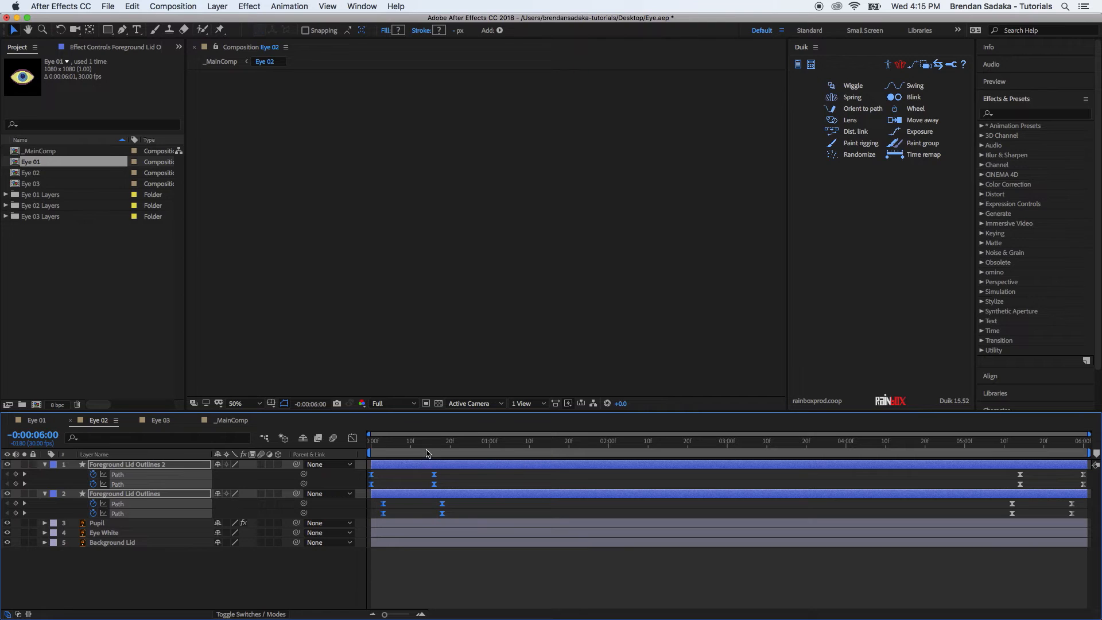
pyautogui.press('space')
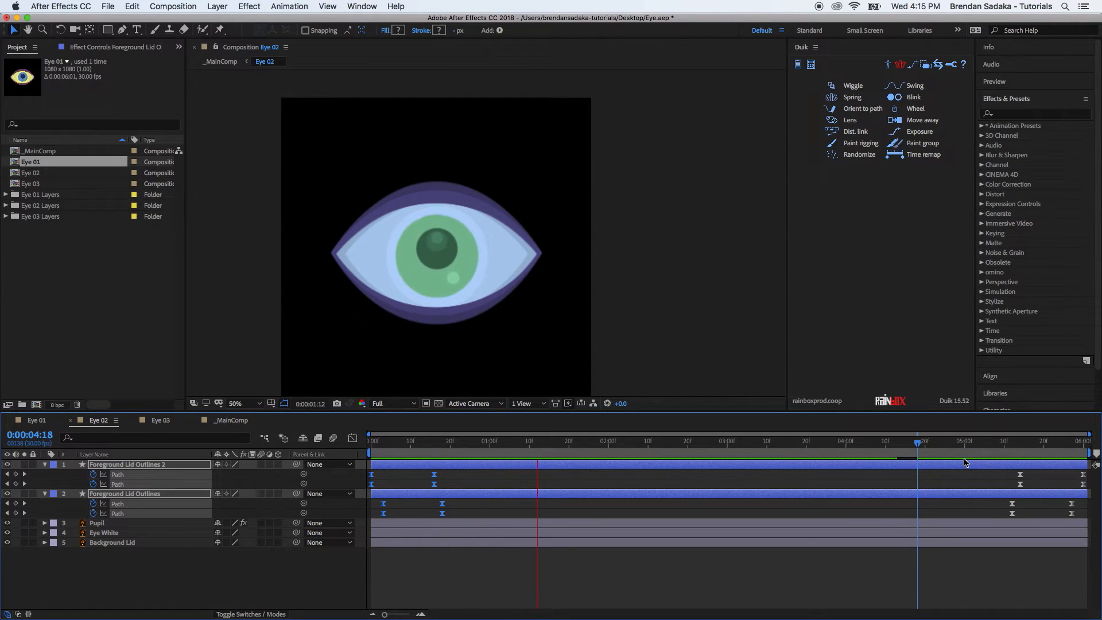
pyautogui.press('space')
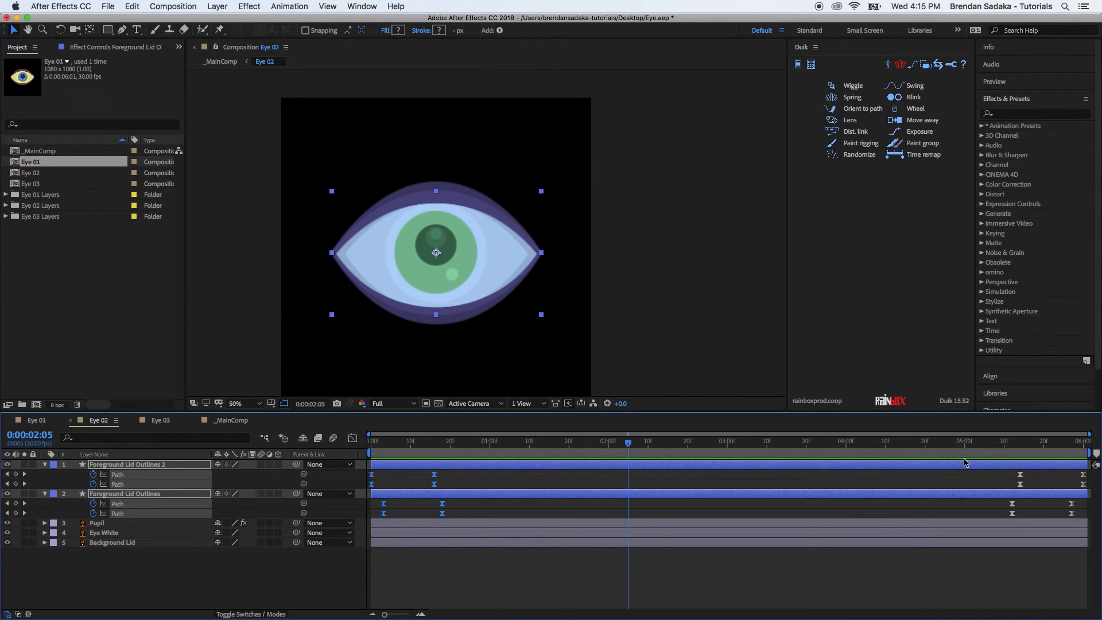
# Open the Eye 03 composition and reveal both foreground lids' path keyframes across the full timeline.
pyautogui.click(159, 421)
pyautogui.click(132, 465)
pyautogui.keyDown('shift'); pyautogui.click(131, 474); pyautogui.keyUp('shift')
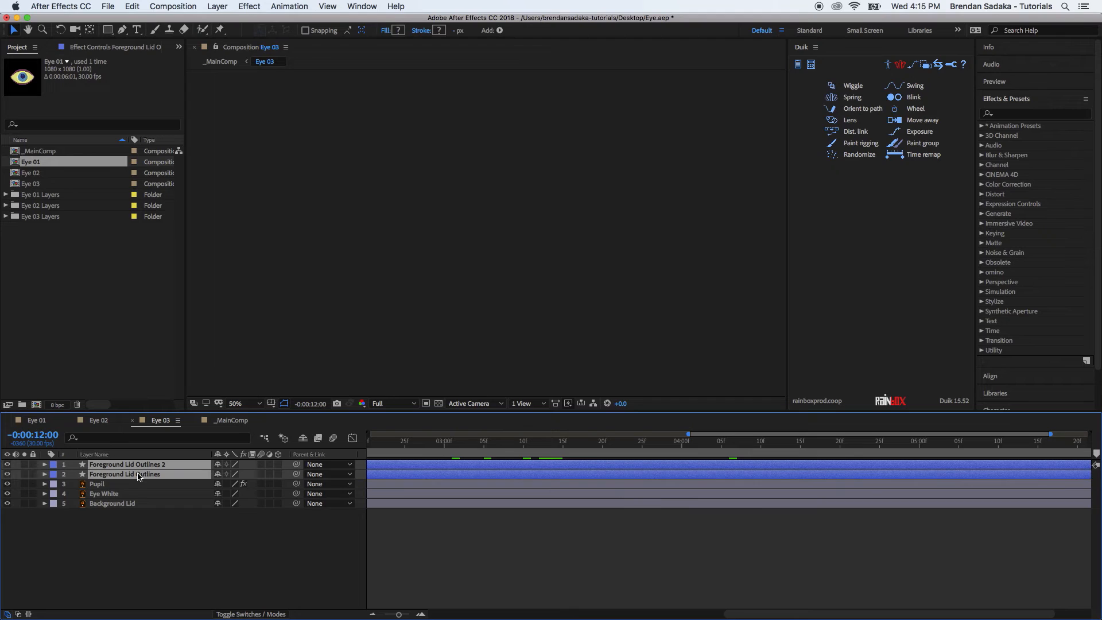
pyautogui.press('u')
pyautogui.press(';')
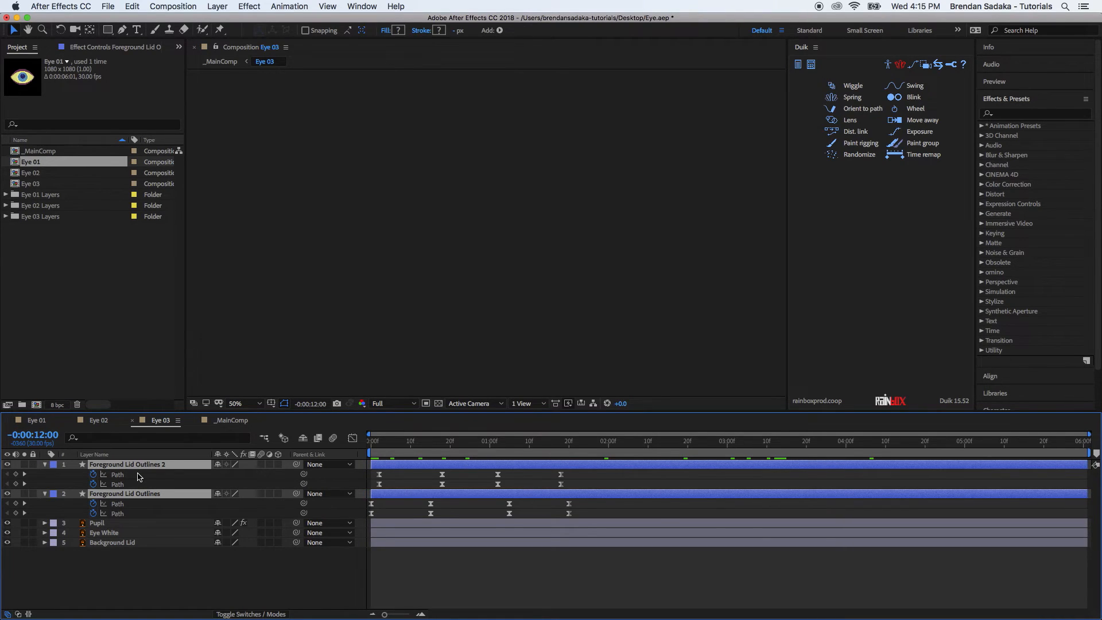
# Move Eye 03's closing lid keyframes to the end at 6 seconds and its opening keyframes to the first frame.
pyautogui.click(624, 488)
pyautogui.moveTo(453, 468); pyautogui.dragTo(367, 515)
pyautogui.moveTo(980, 482); pyautogui.dragTo(1078, 485)
pyautogui.moveTo(579, 475); pyautogui.dragTo(456, 534)
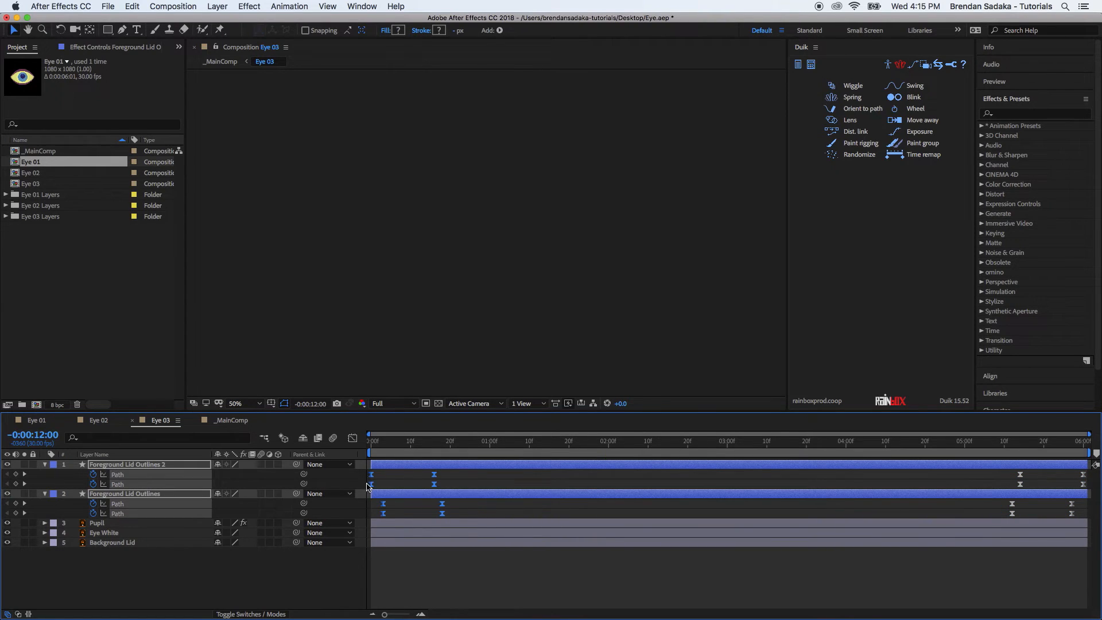
pyautogui.click(542, 480)
# Play Eye 03 from the first frame and from about 0:00:04:26 to review the lids opening and closing.
pyautogui.moveTo(476, 442); pyautogui.dragTo(308, 478)
pyautogui.press('space')
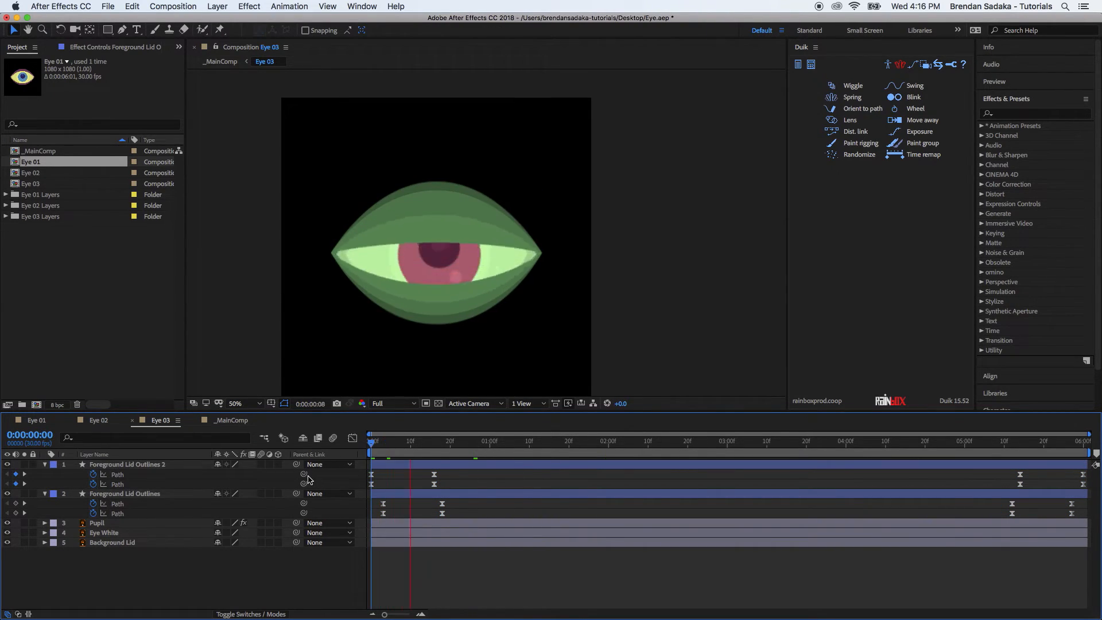
pyautogui.press('space')
pyautogui.click(948, 443)
pyautogui.press('space')
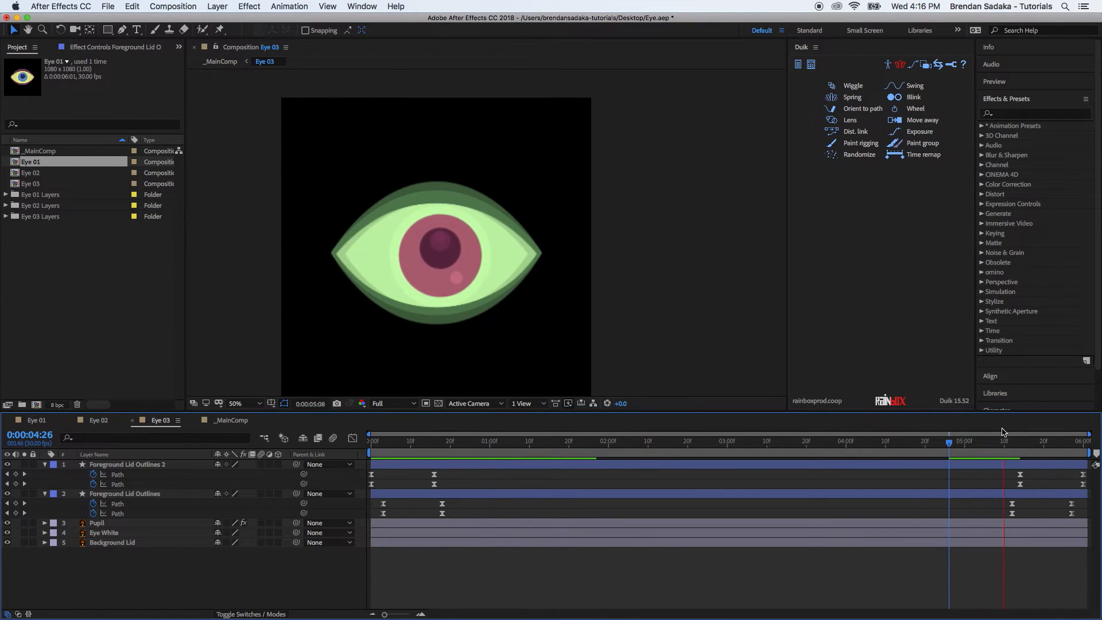
# Return to _MainComp, play it from the first frame to review the transitions between the three eyes, and save the project.
pyautogui.click(221, 62)
pyautogui.click(497, 466)
pyautogui.moveTo(484, 444); pyautogui.dragTo(304, 482)
pyautogui.press('space')
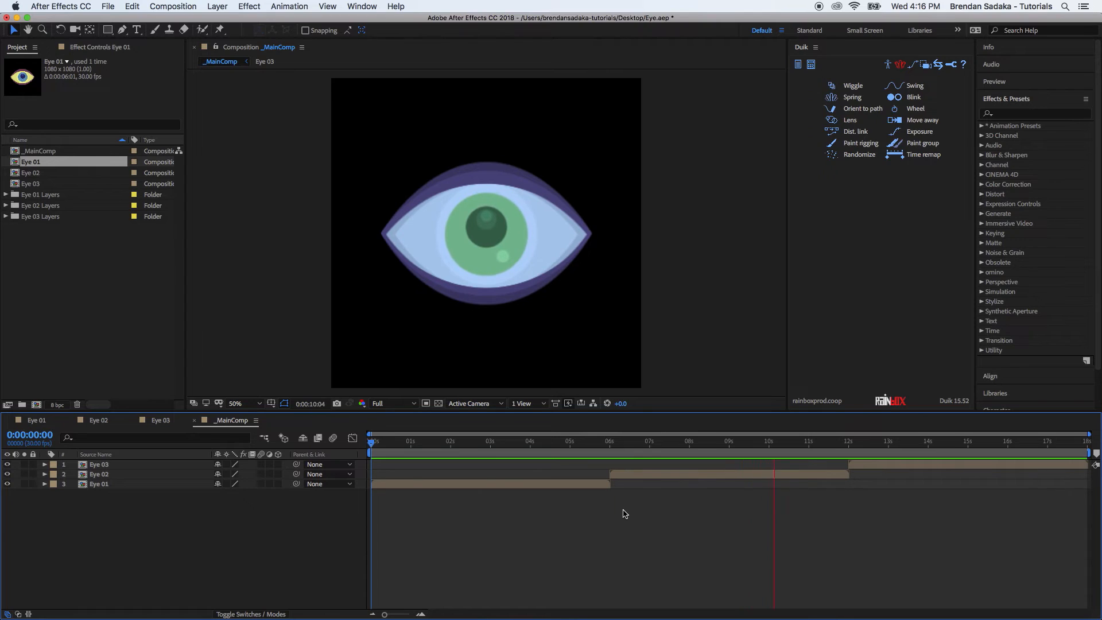
pyautogui.press('space')
pyautogui.press('super+s')
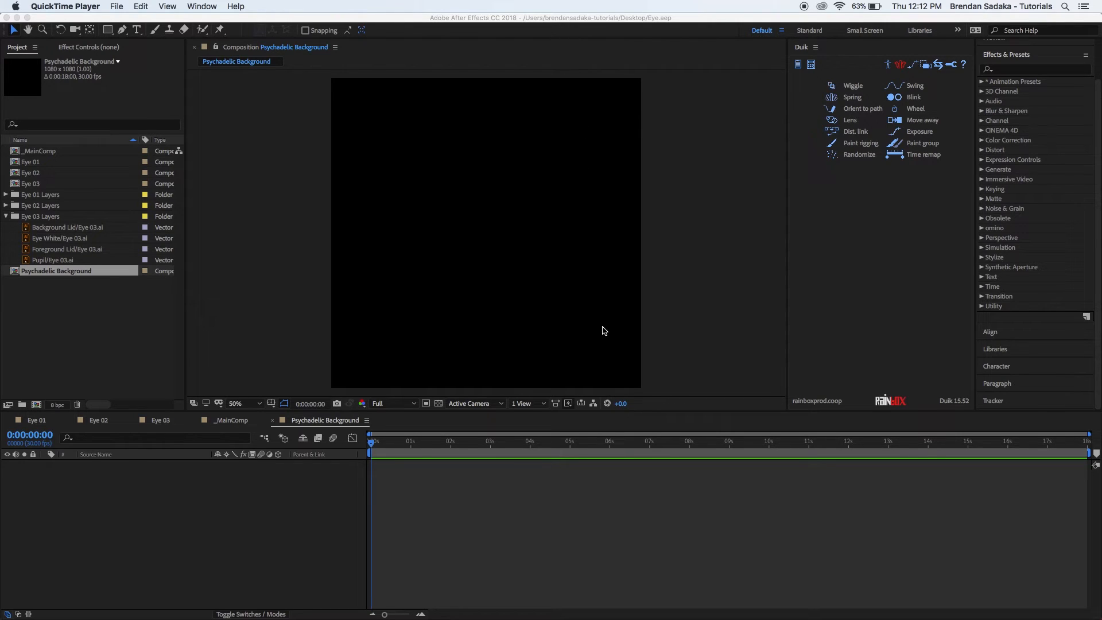
# Bring the TrippyEye.mp4 reference video in QuickTime Player over the workspace and scrub to about 5 seconds to examine its background.
pyautogui.click(554, 22)
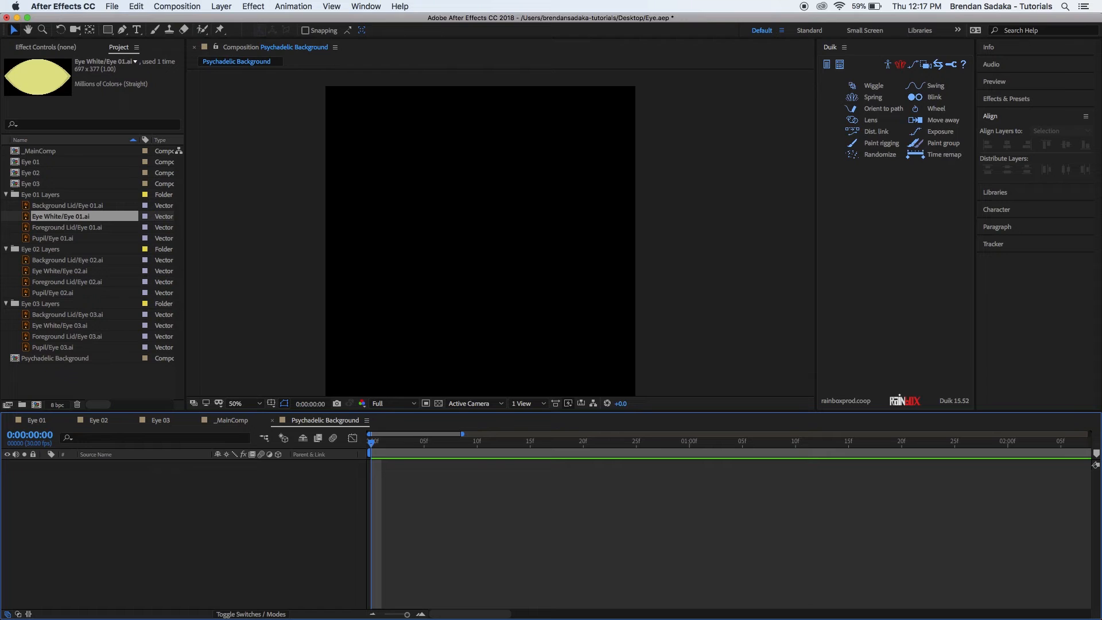
pyautogui.moveTo(1, 241); pyautogui.dragTo(564, 154)
pyautogui.moveTo(463, 446); pyautogui.dragTo(552, 448)
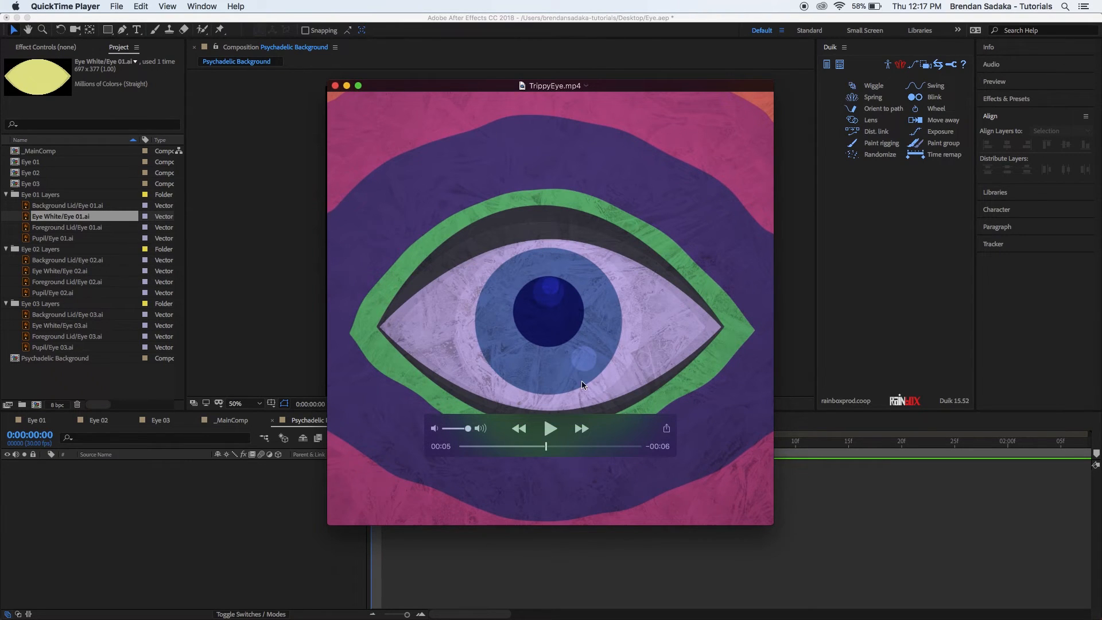
# Check the TrippyEye.mp4 reference video, then switch to After Effects and centre Eye White/Eye 01.ai in the Psychadelic Background composition.
pyautogui.moveTo(555, 452); pyautogui.dragTo(604, 446)
pyautogui.click(821, 469)
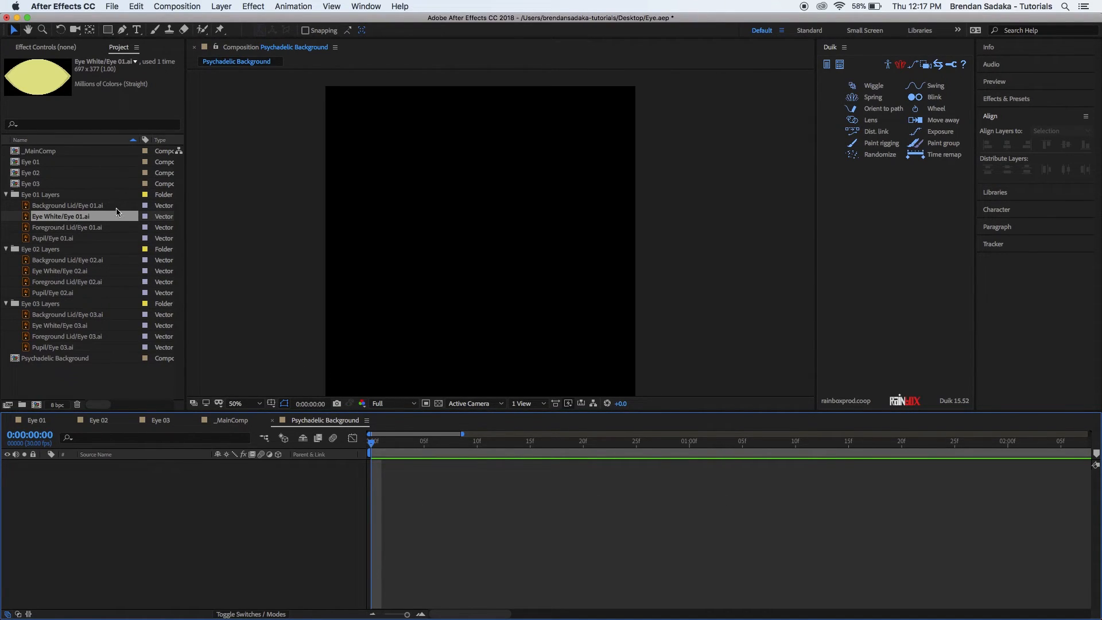
pyautogui.moveTo(62, 218); pyautogui.dragTo(482, 247)
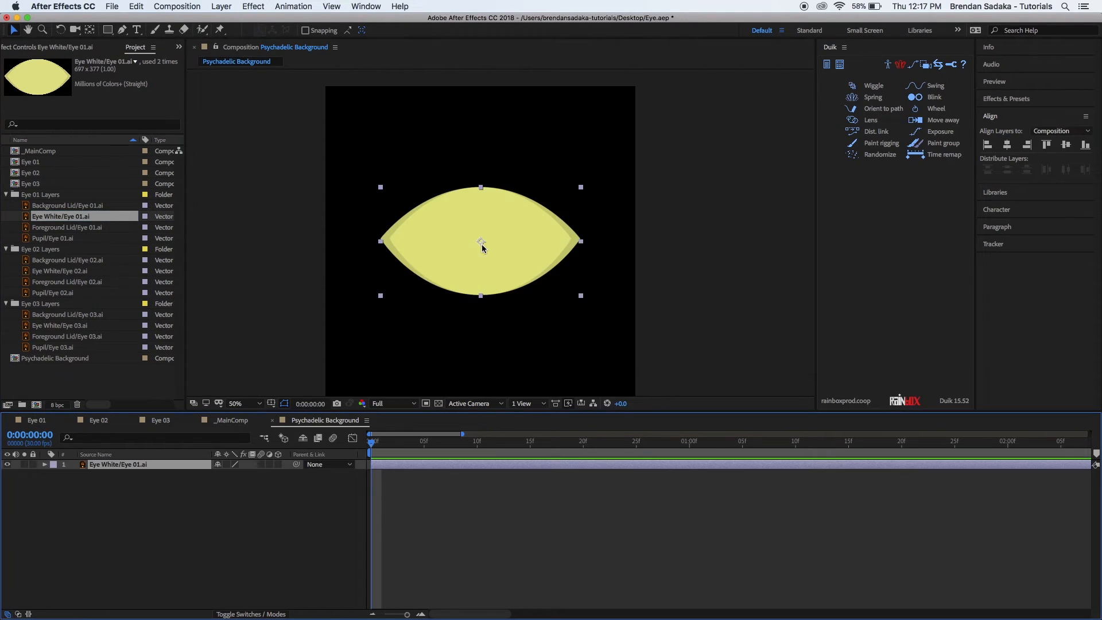
pyautogui.click(77, 274)
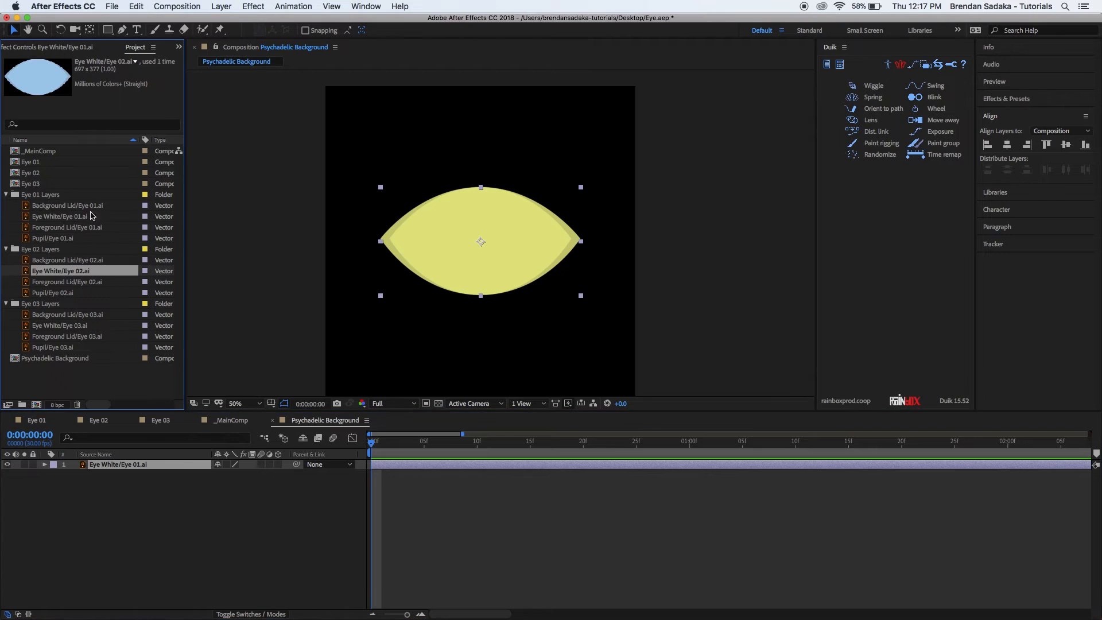
pyautogui.click(77, 325)
pyautogui.click(85, 270)
pyautogui.click(89, 226)
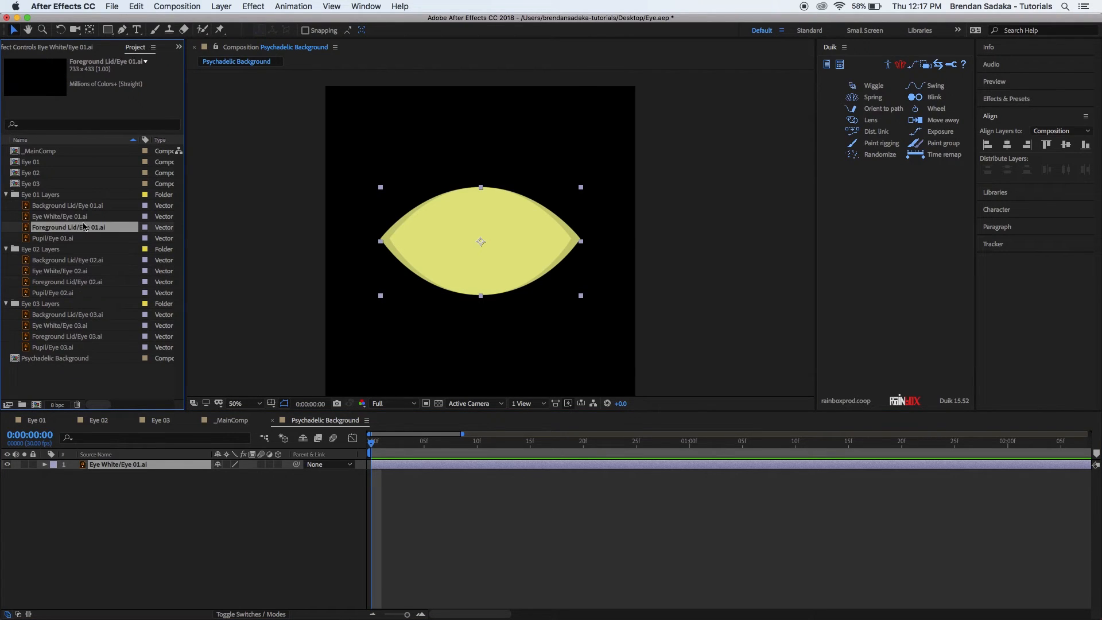
pyautogui.click(533, 239)
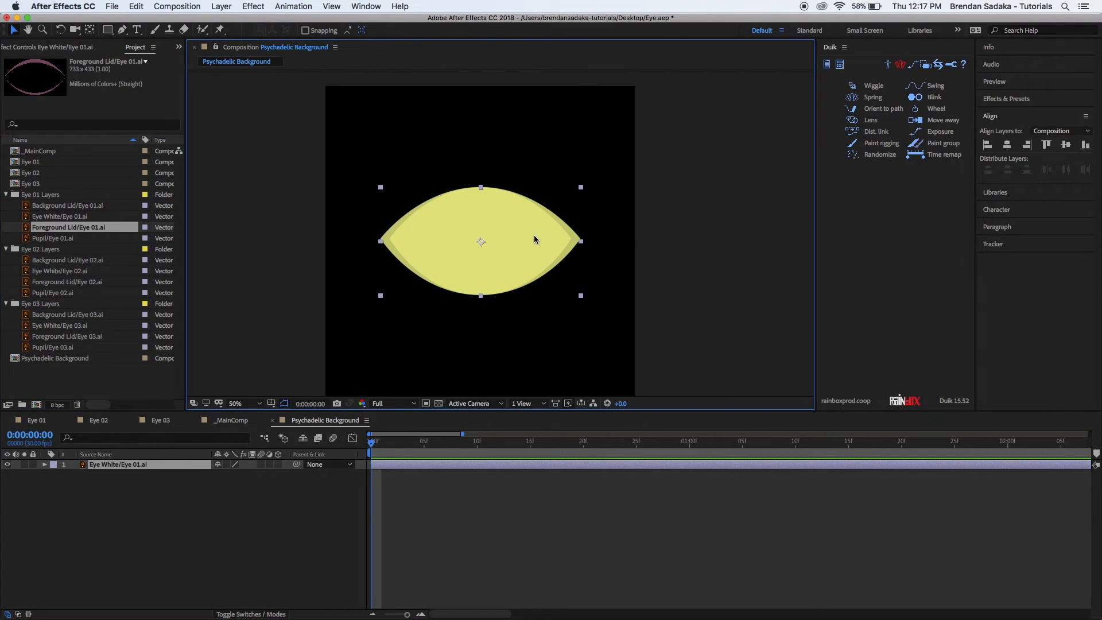
pyautogui.click(1075, 159)
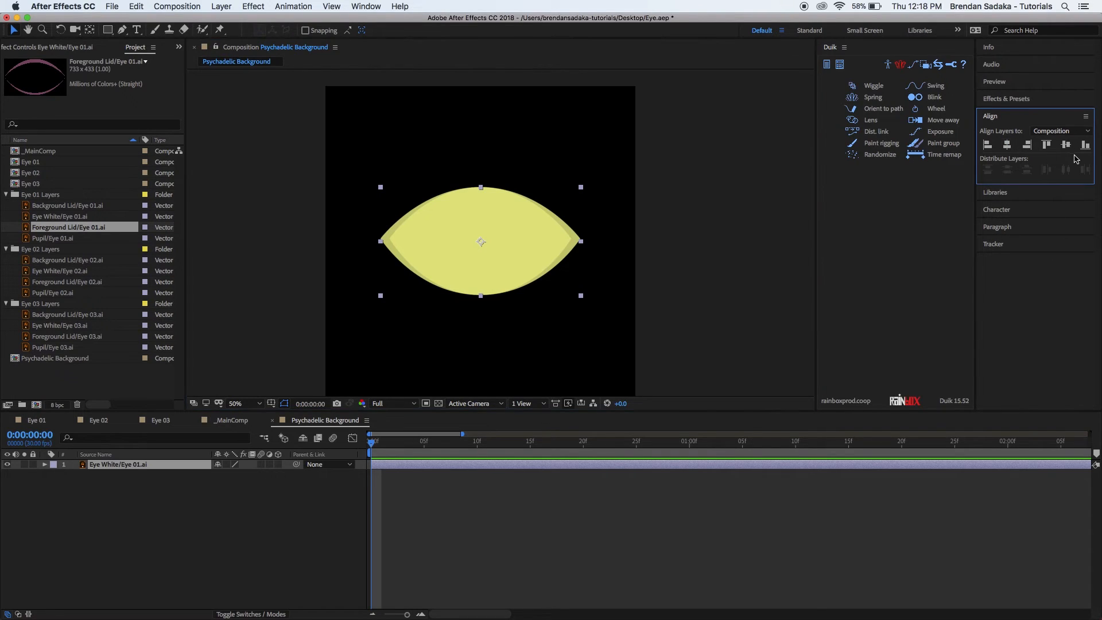
pyautogui.click(518, 261)
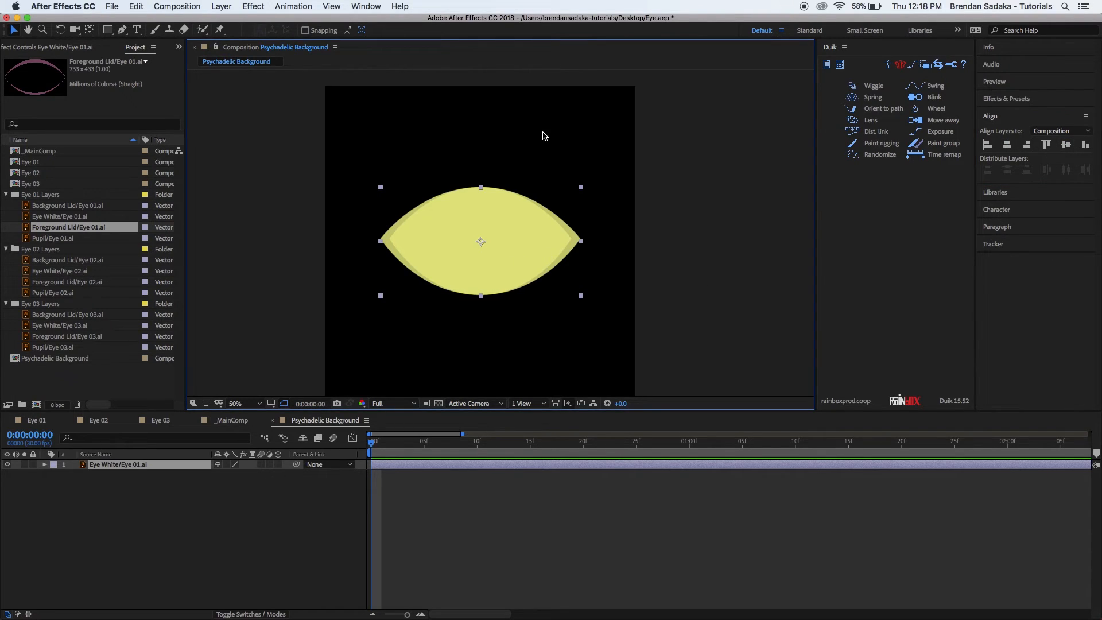
# Apply the Fill effect to the Eye White/Eye 01.ai layer.
pyautogui.click(252, 8)
pyautogui.moveTo(319, 148)
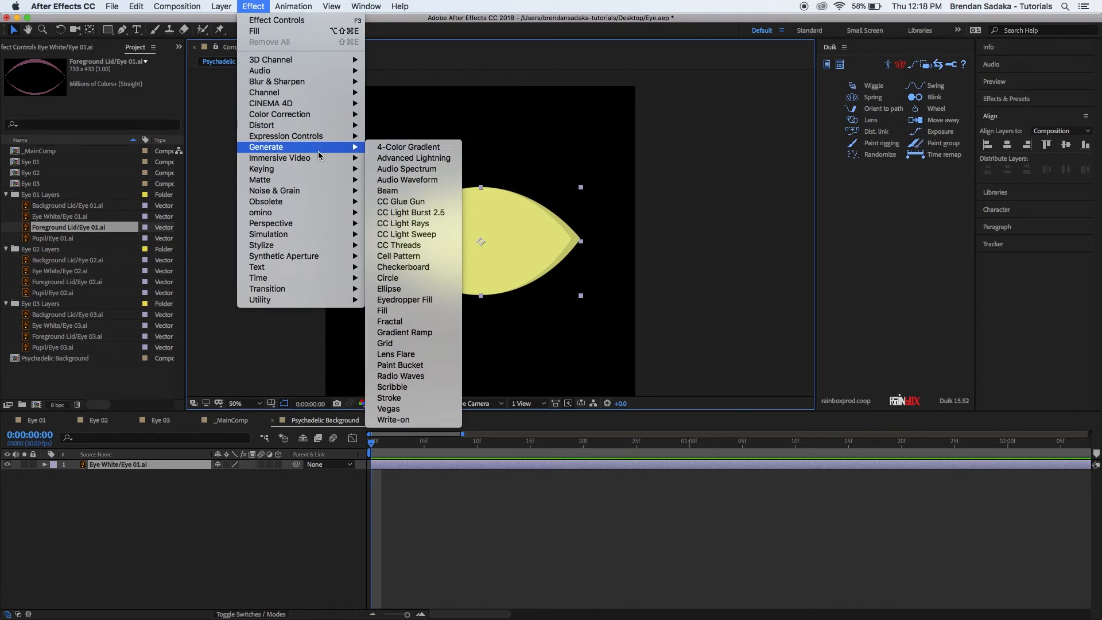
pyautogui.click(430, 312)
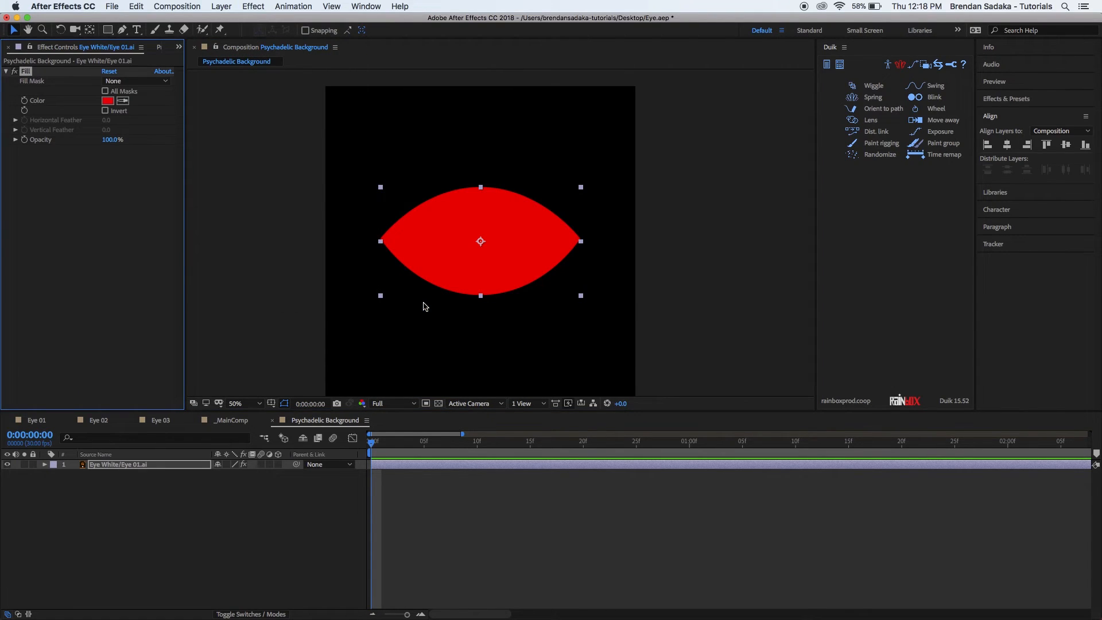
# Set the eye shape's Fill colour to light blue, hex 5DB0FF.
pyautogui.click(108, 101)
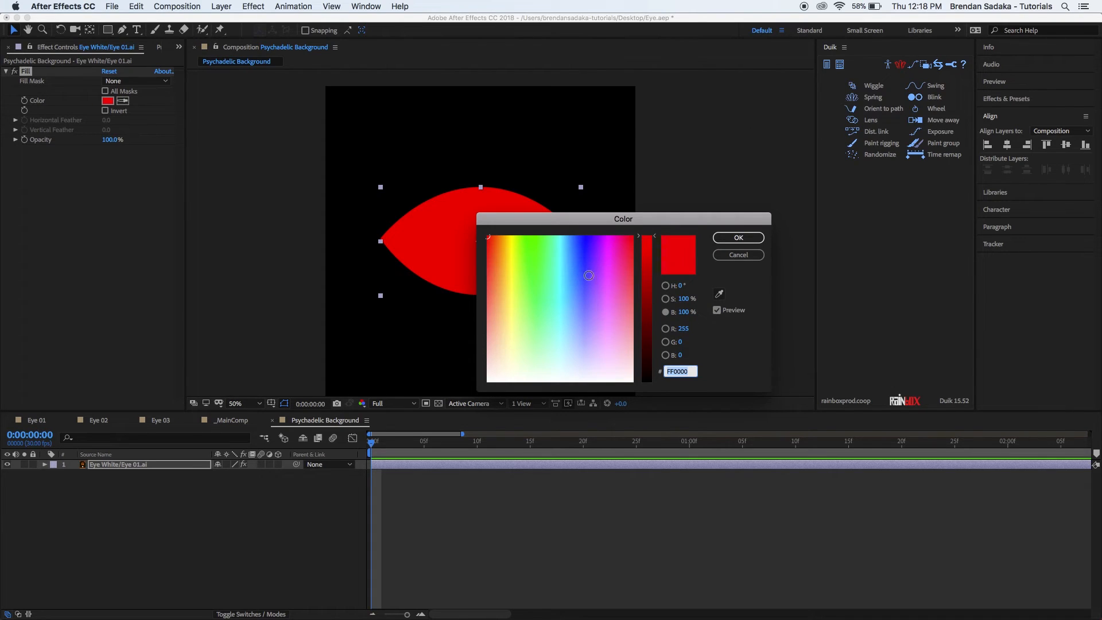
pyautogui.moveTo(676, 219); pyautogui.dragTo(856, 279)
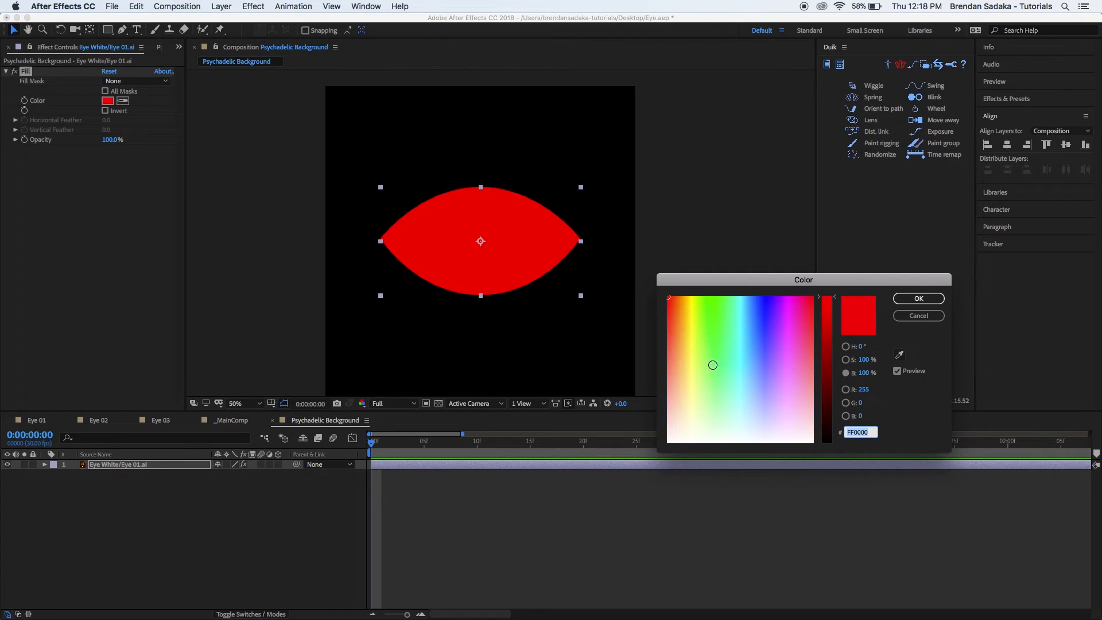
pyautogui.click(683, 346)
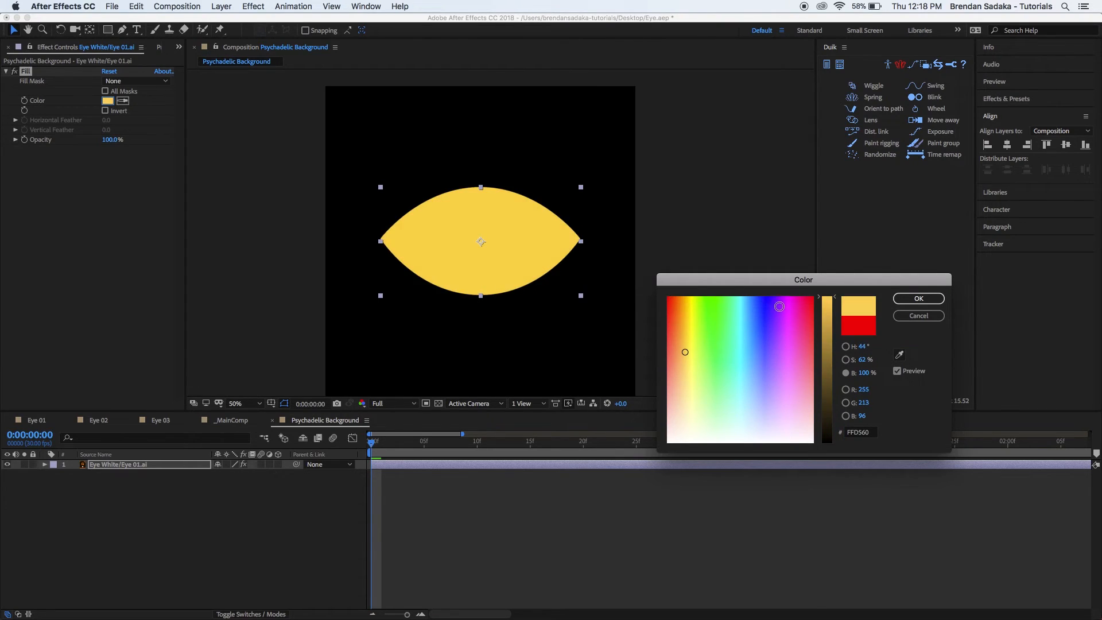
pyautogui.click(708, 355)
pyautogui.click(708, 354)
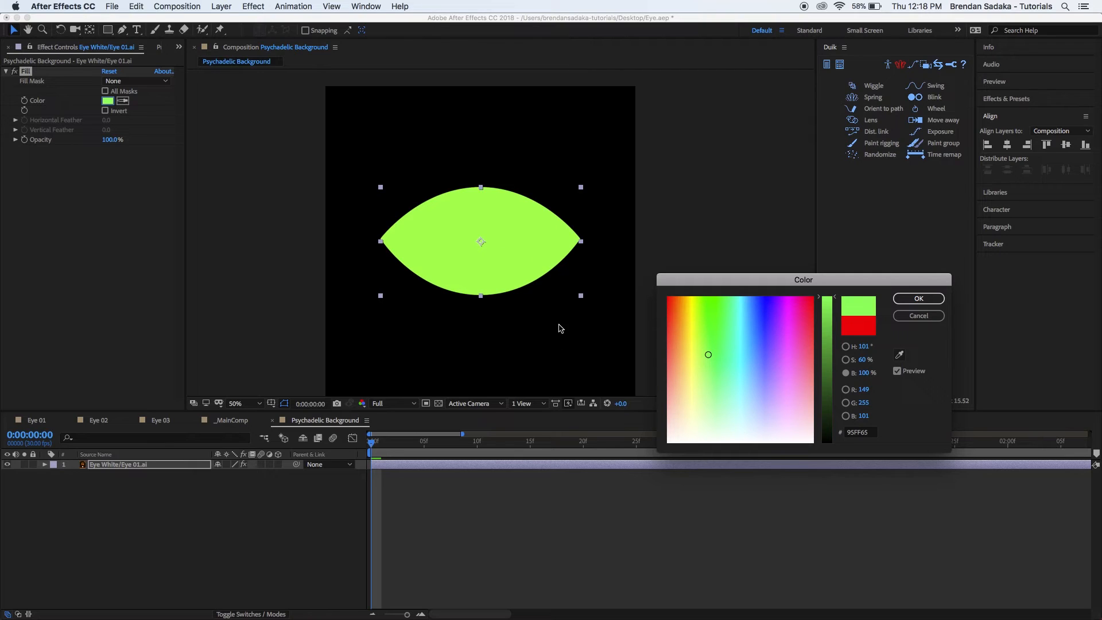
pyautogui.click(737, 352)
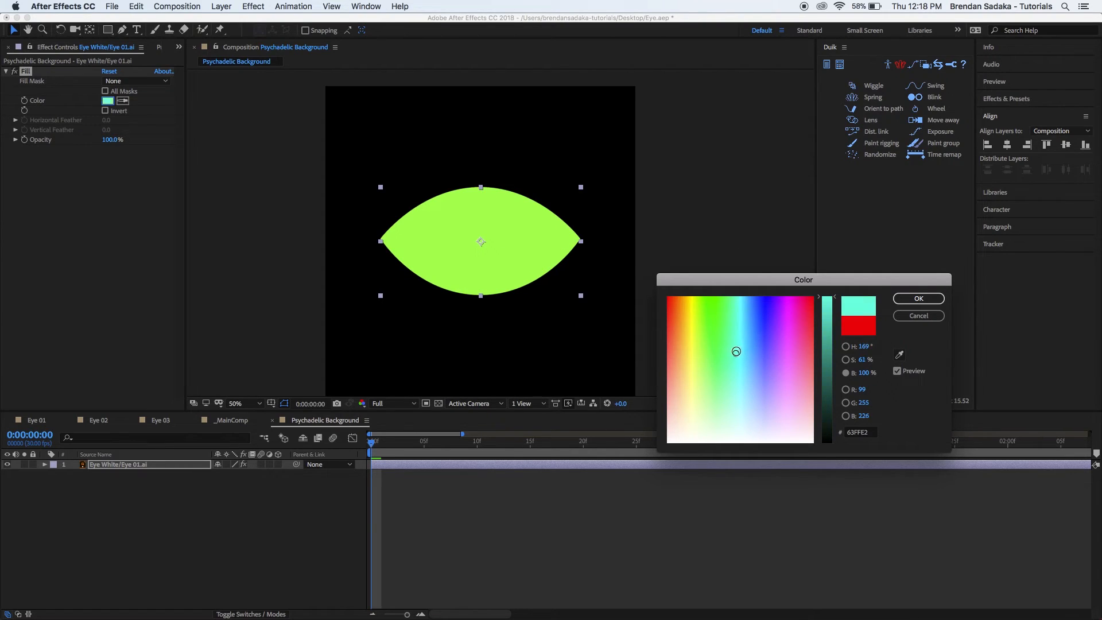
pyautogui.moveTo(738, 353); pyautogui.dragTo(753, 350)
pyautogui.click(914, 299)
pyautogui.click(622, 502)
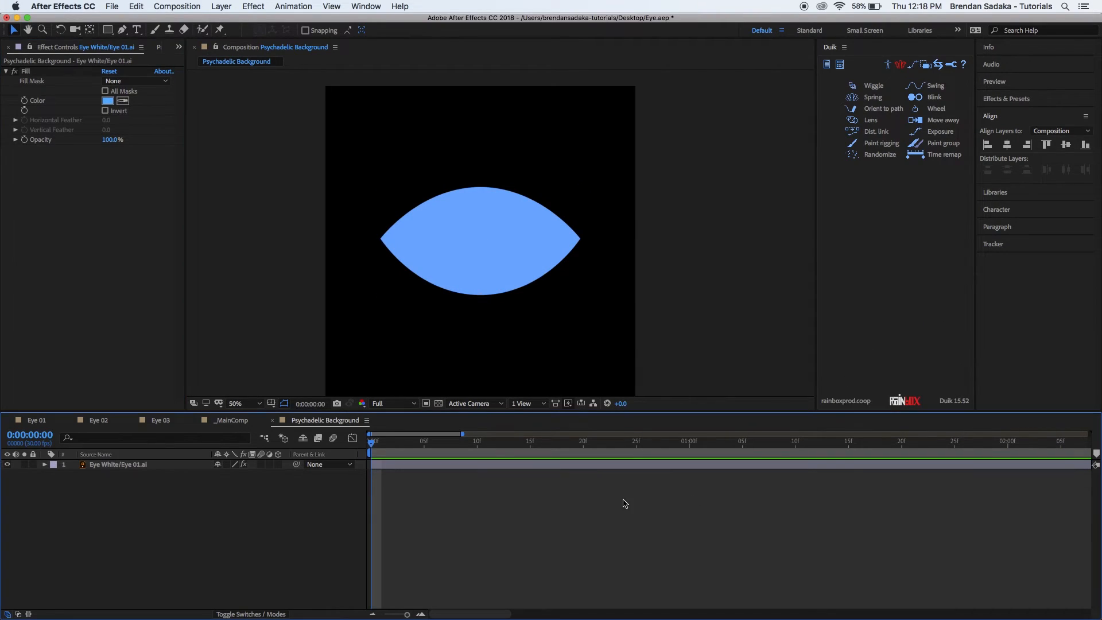
# Test enlarging the eye layer's Scale to 442% and to 879%, moving the shape down to inspect its upper edge.
pyautogui.click(405, 447)
pyautogui.moveTo(382, 452); pyautogui.dragTo(372, 452)
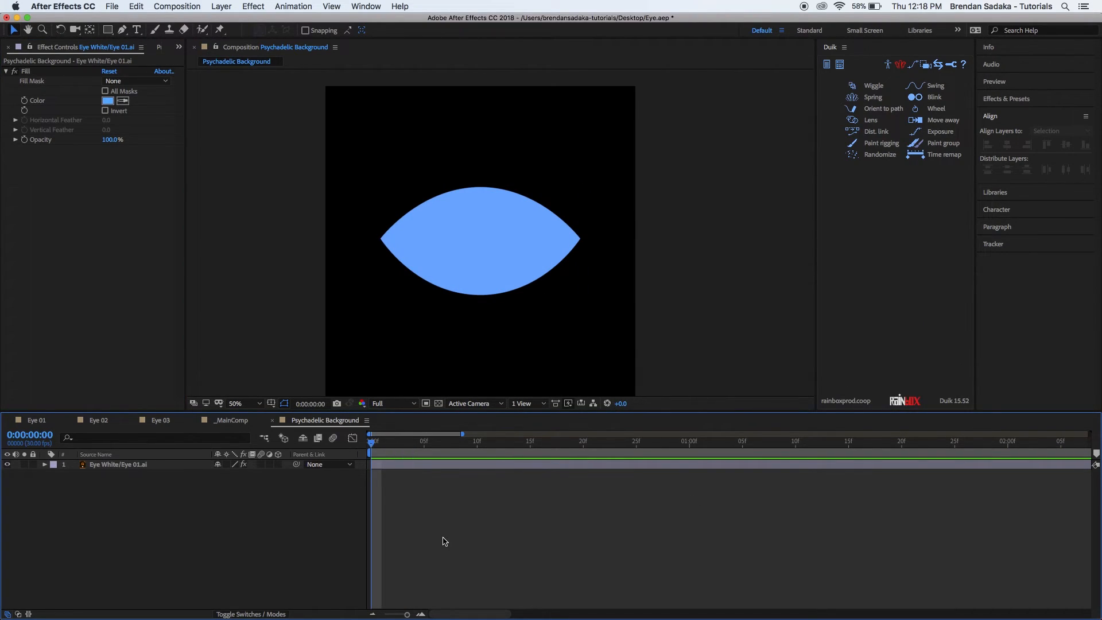
pyautogui.press(';')
pyautogui.click(148, 464)
pyautogui.press('s')
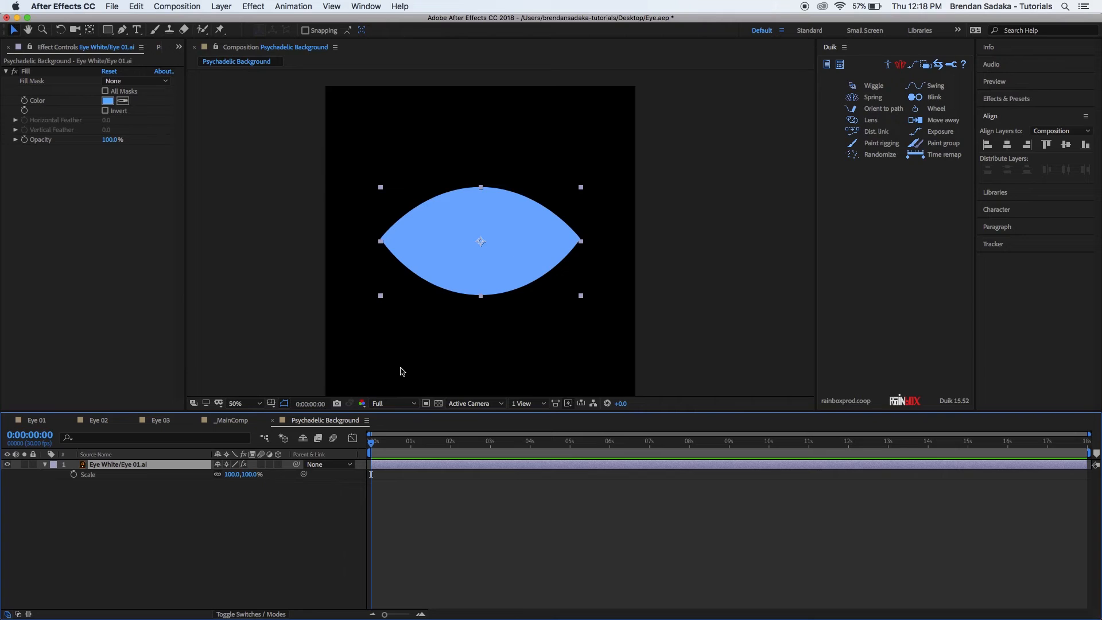
pyautogui.moveTo(249, 479); pyautogui.dragTo(421, 440)
pyautogui.moveTo(534, 229); pyautogui.dragTo(571, 275)
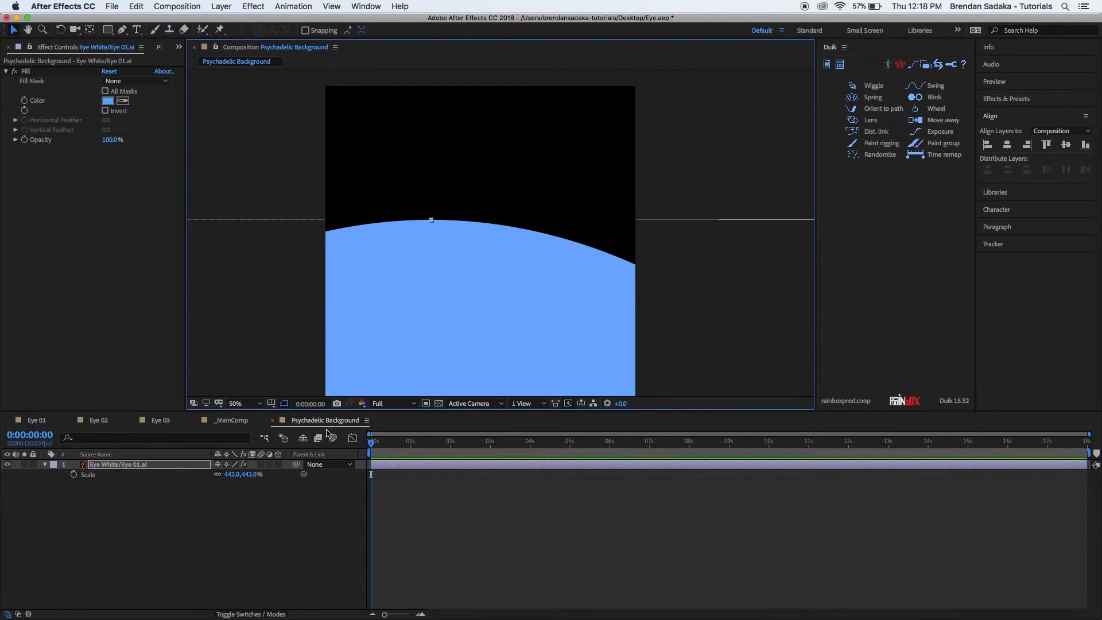
pyautogui.press('super+z')
pyautogui.press('super+z')
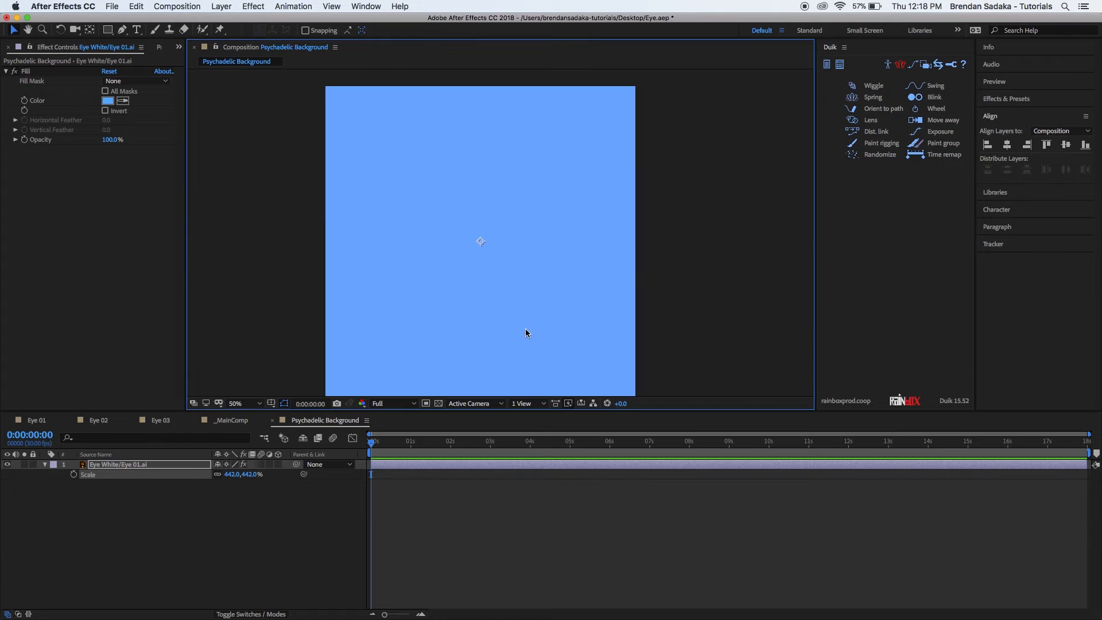
pyautogui.moveTo(238, 474); pyautogui.dragTo(509, 233)
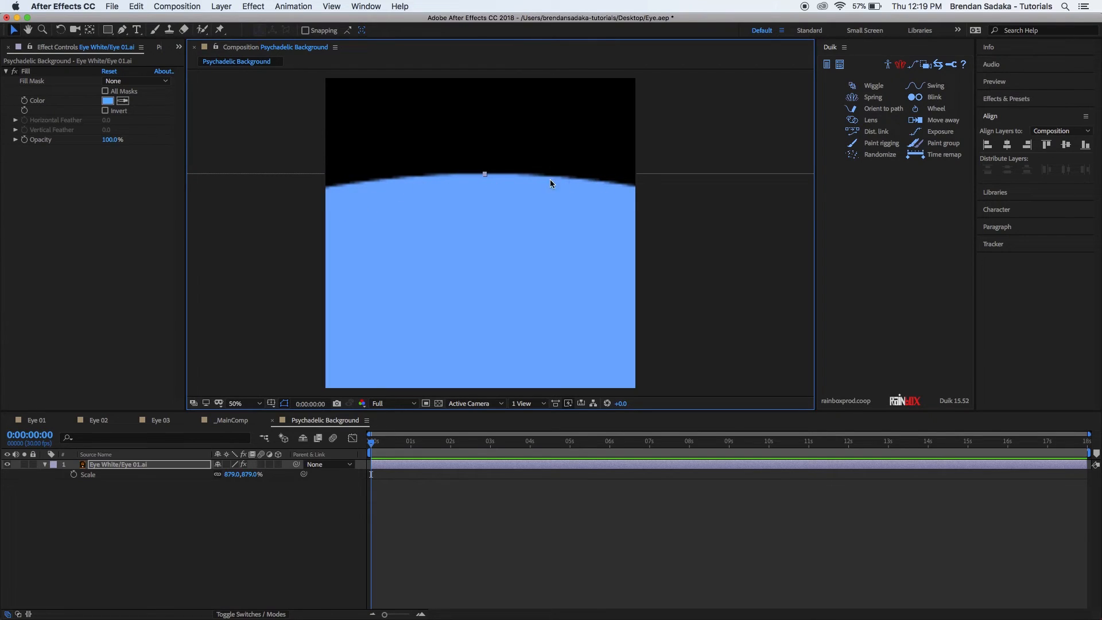
# Turn on continuous rasterization for the eye layer and add a Scale keyframe of 85% at the start of the timeline.
pyautogui.click(227, 465)
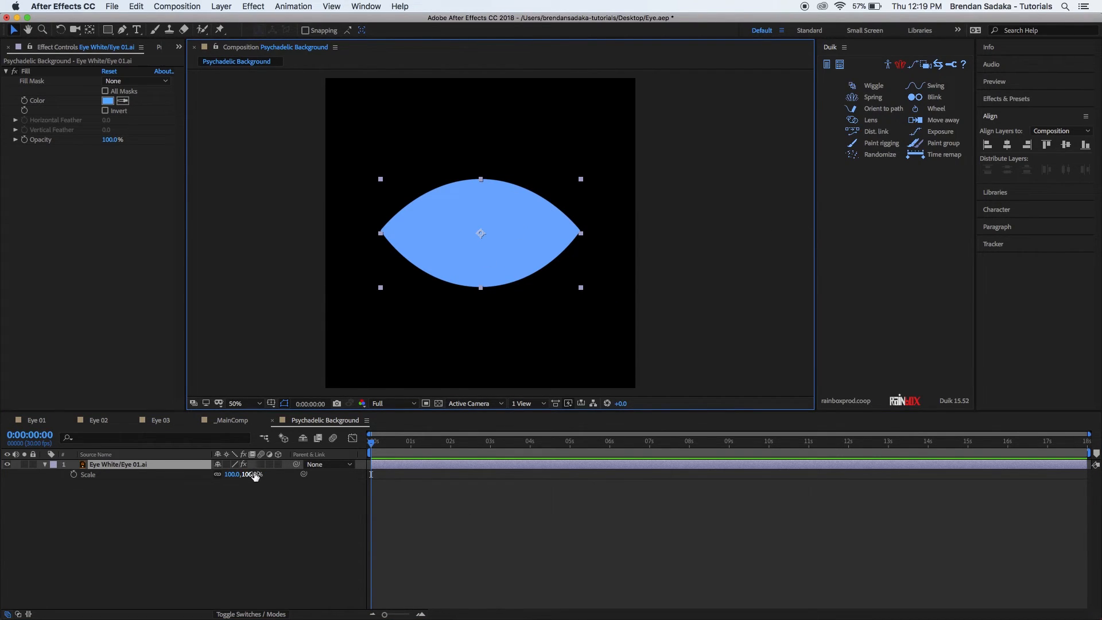
pyautogui.click(261, 499)
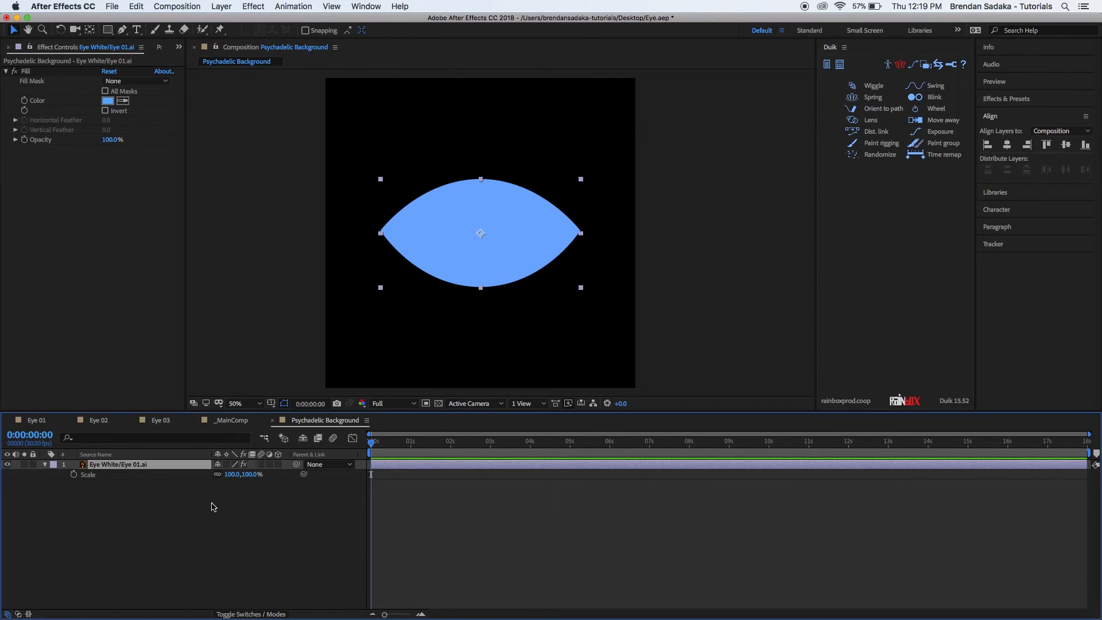
pyautogui.click(250, 474)
pyautogui.write('85')
pyautogui.press('Return')
pyautogui.click(74, 474)
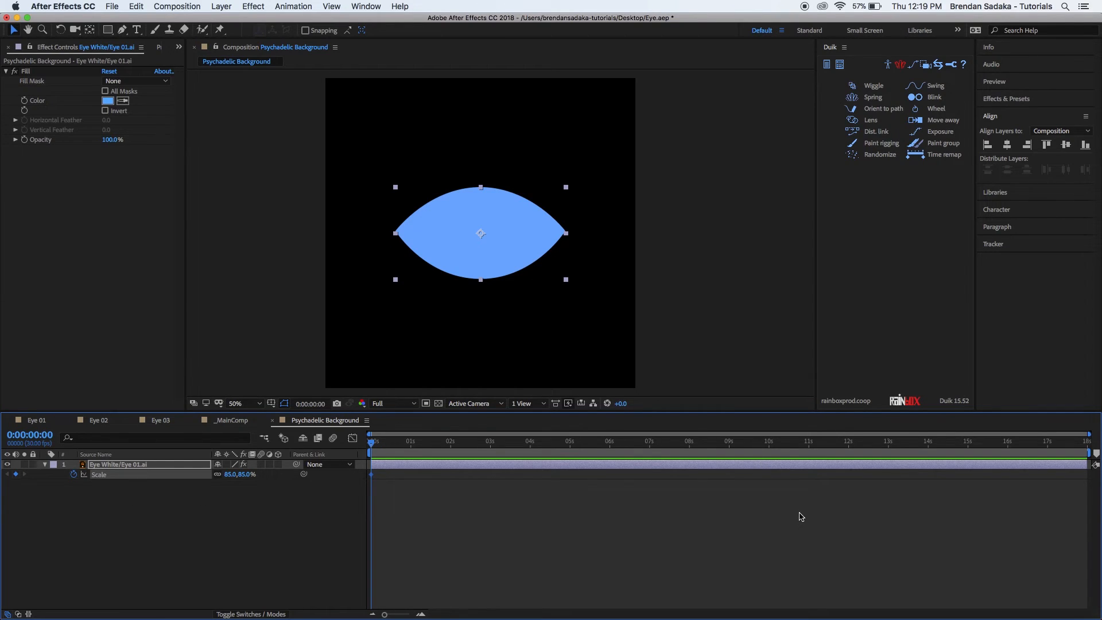
# Add a second Scale keyframe of 364% at 0:00:03:00 so the eye shape grows to fill the frame.
pyautogui.press('=')
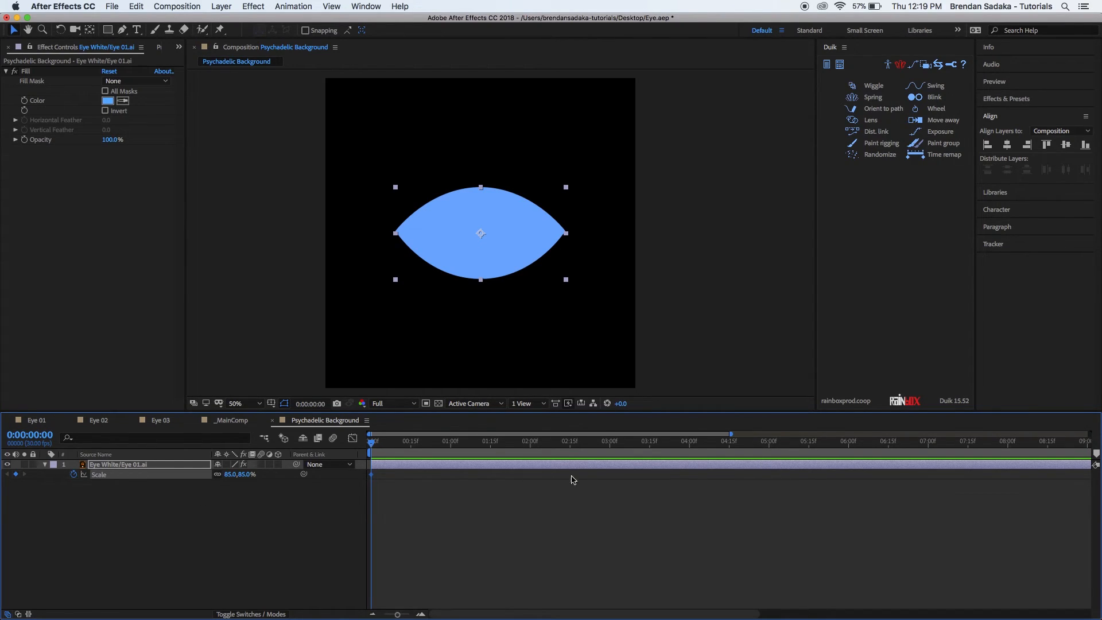
pyautogui.click(611, 446)
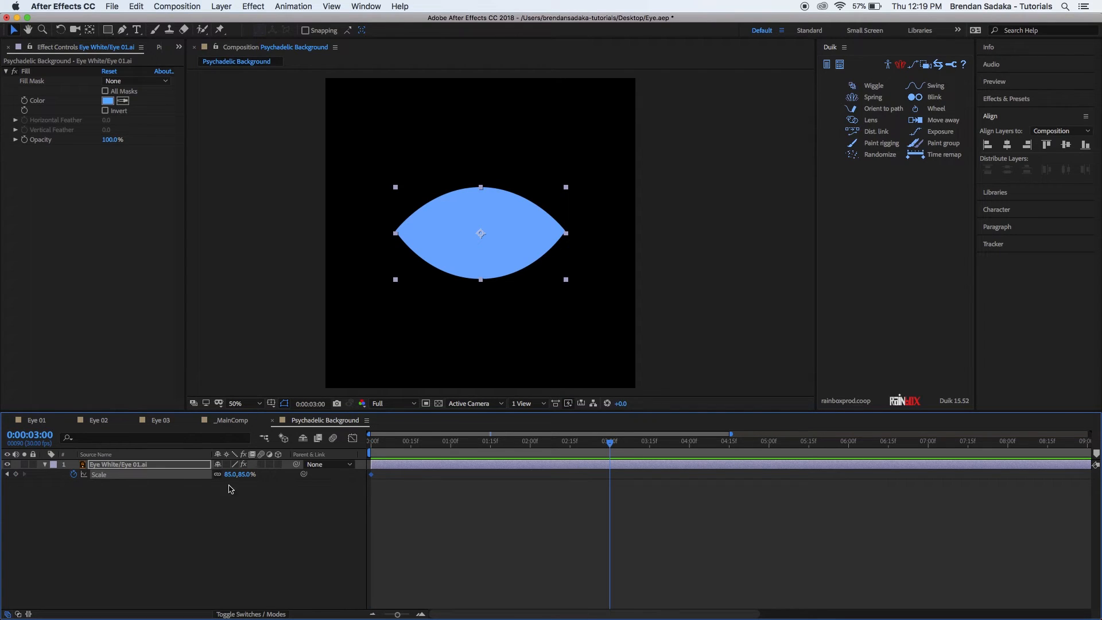
pyautogui.moveTo(241, 474); pyautogui.dragTo(399, 466)
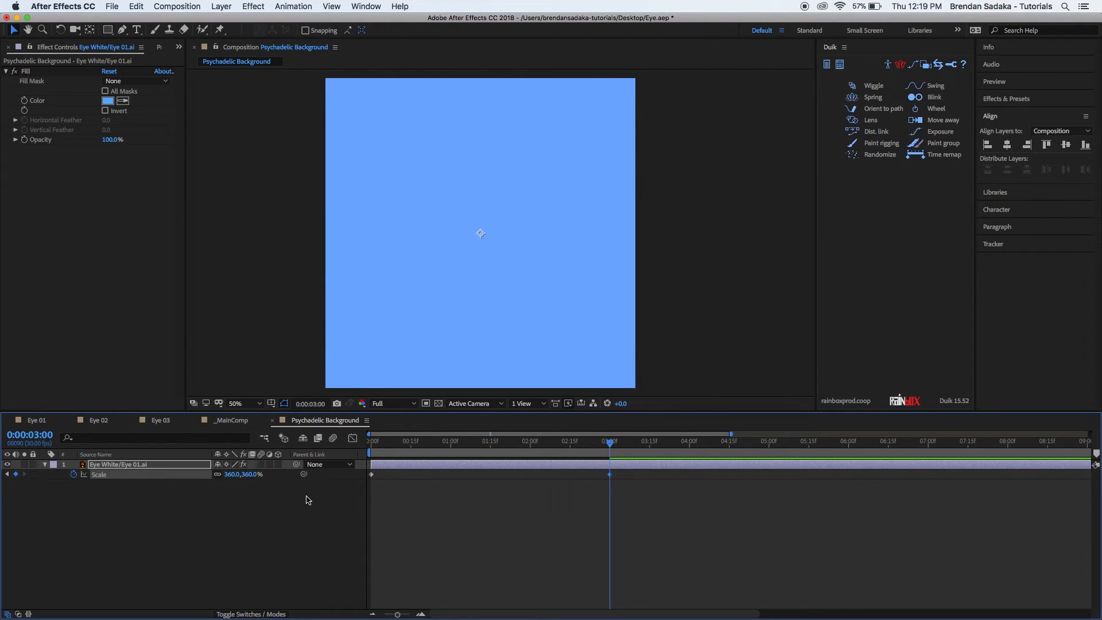
pyautogui.moveTo(249, 475); pyautogui.dragTo(253, 474)
pyautogui.click(639, 505)
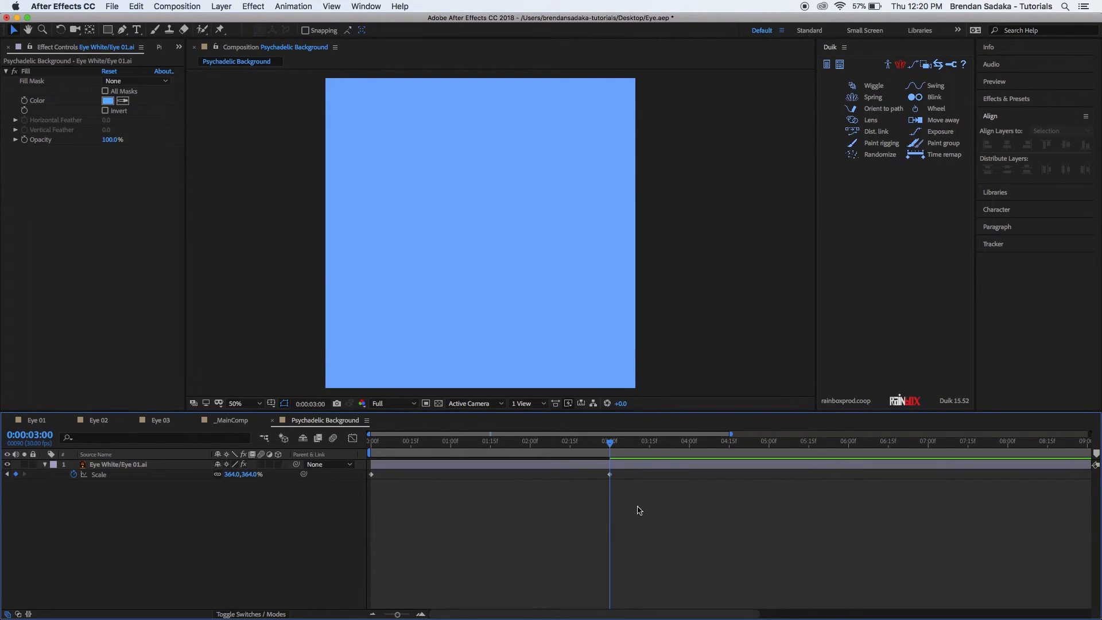
# Preview the eye shape's scale animation from the start of the composition.
pyautogui.press('Home')
pyautogui.press('space')
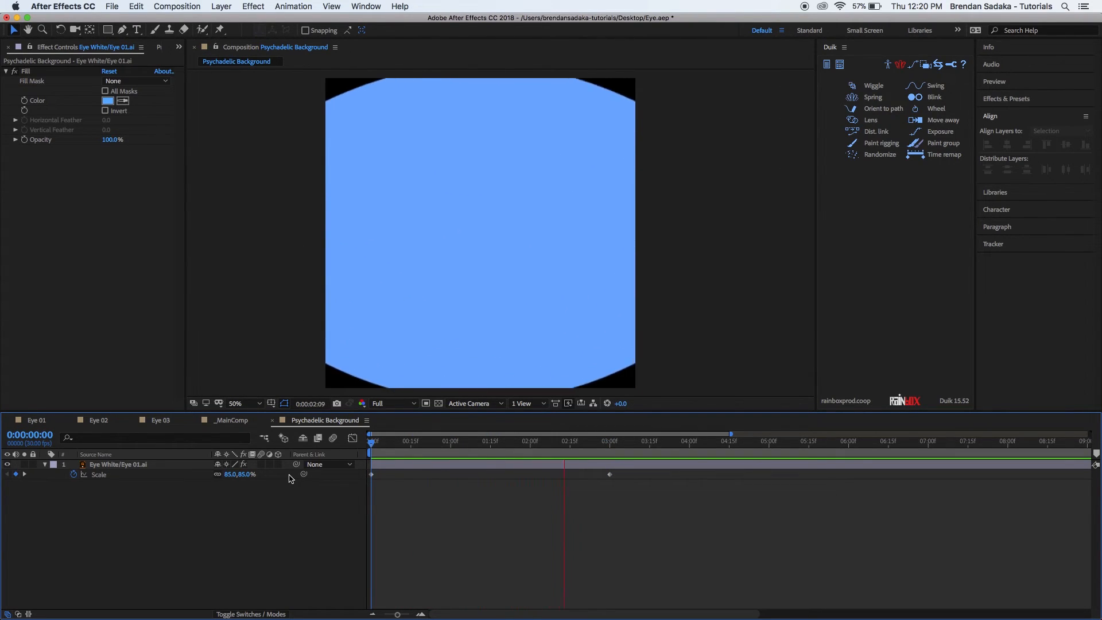
pyautogui.press('k')
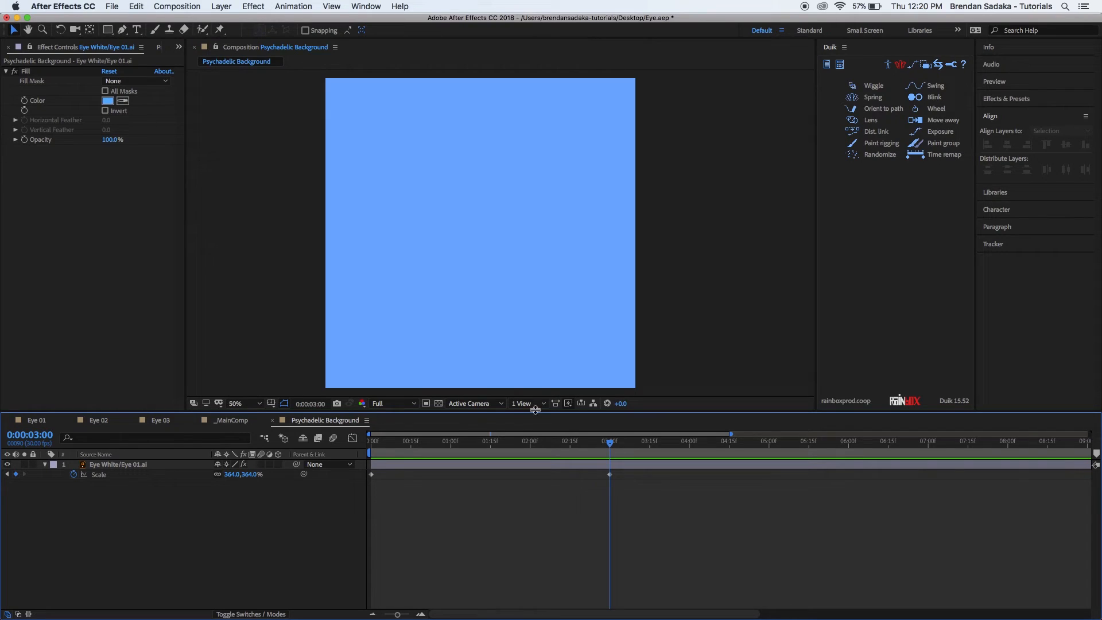
pyautogui.moveTo(587, 445); pyautogui.dragTo(342, 448)
pyautogui.press('space')
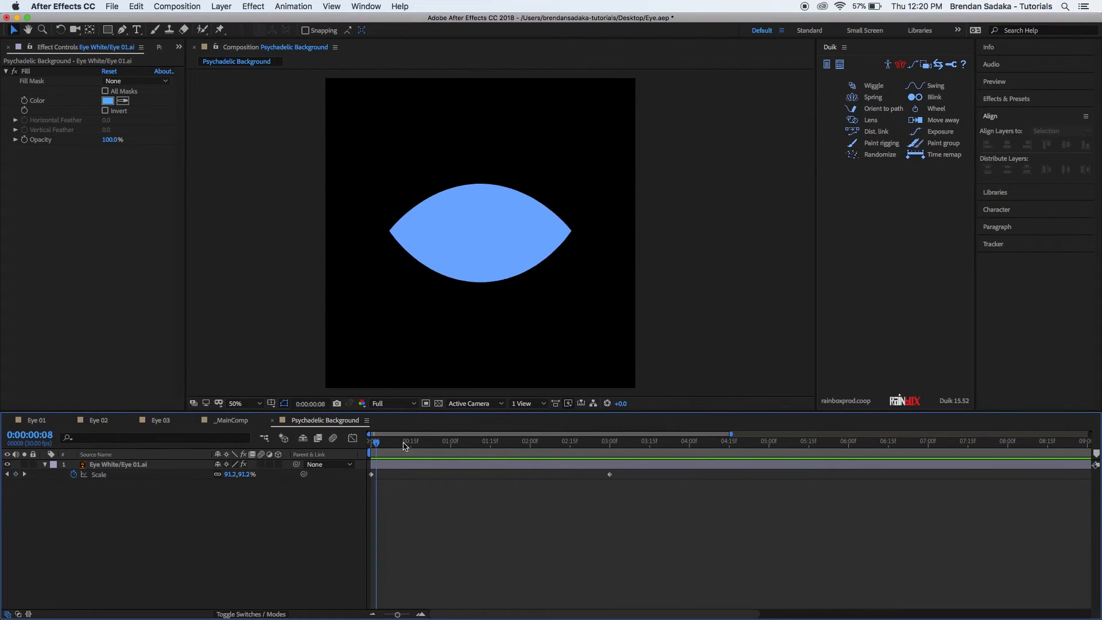
pyautogui.press('space')
# Duplicate the animated eye layer and shift the upper copy so it starts at one second.
pyautogui.click(487, 464)
pyautogui.hotkey('ctrl', 'd')
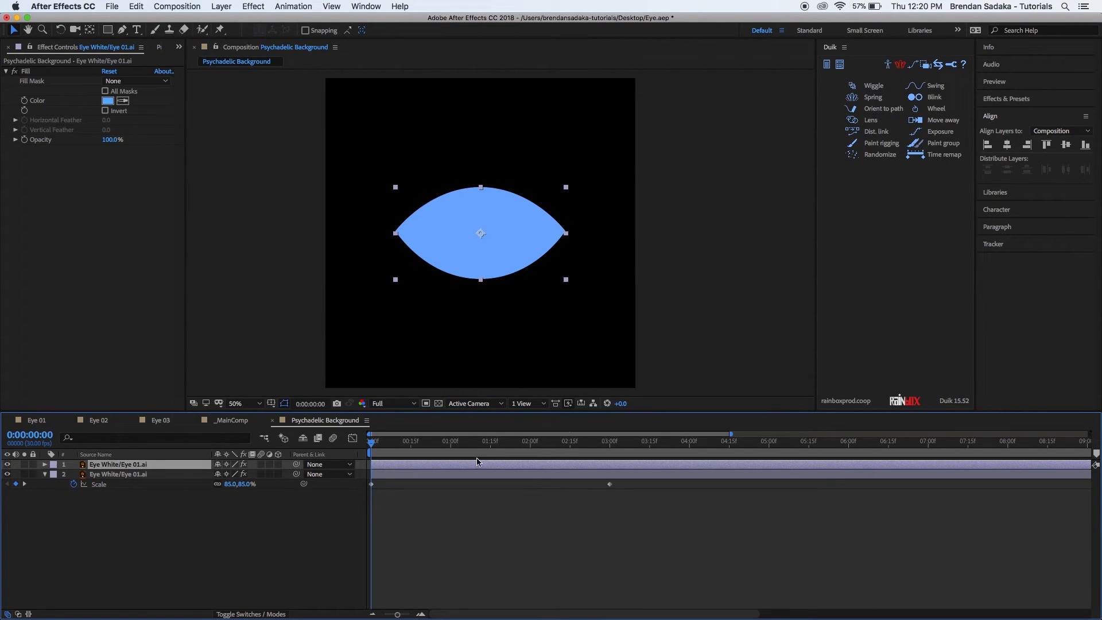
pyautogui.moveTo(437, 465); pyautogui.dragTo(513, 465)
pyautogui.moveTo(433, 442); pyautogui.dragTo(449, 442)
pyautogui.press('pagedown')
pyautogui.moveTo(440, 442); pyautogui.dragTo(327, 488)
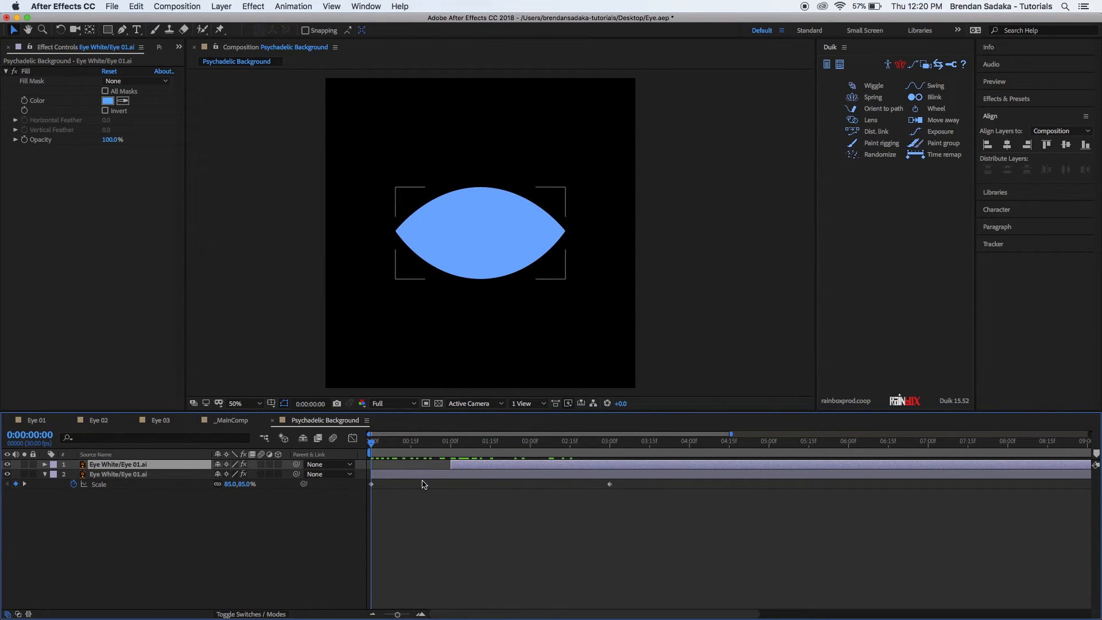
pyautogui.press('space')
pyautogui.press('space')
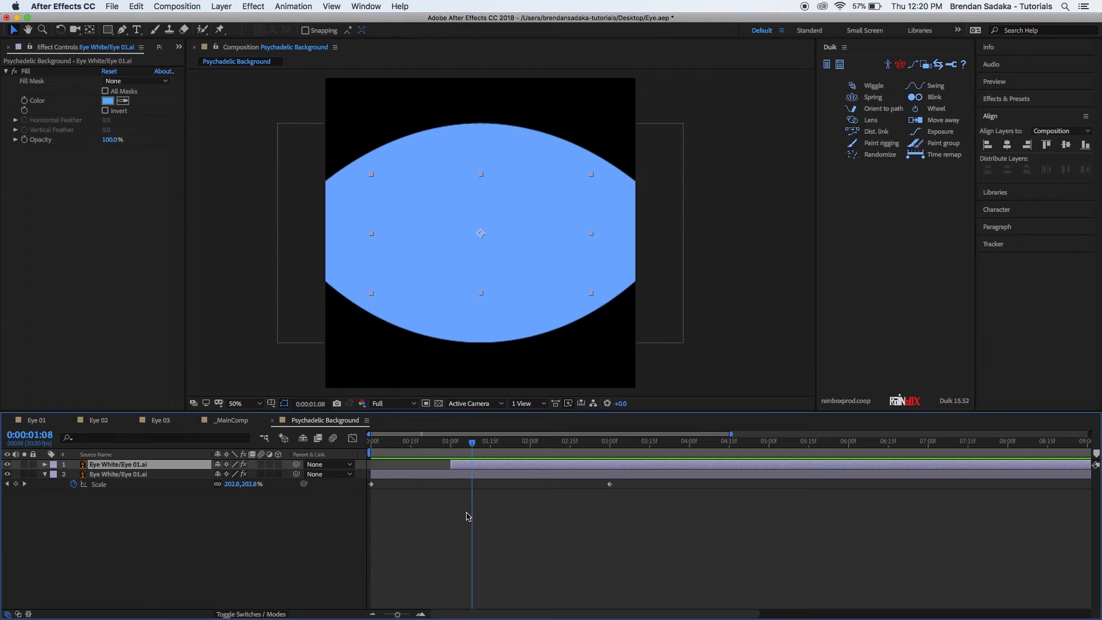
pyautogui.click(488, 472)
pyautogui.click(109, 99)
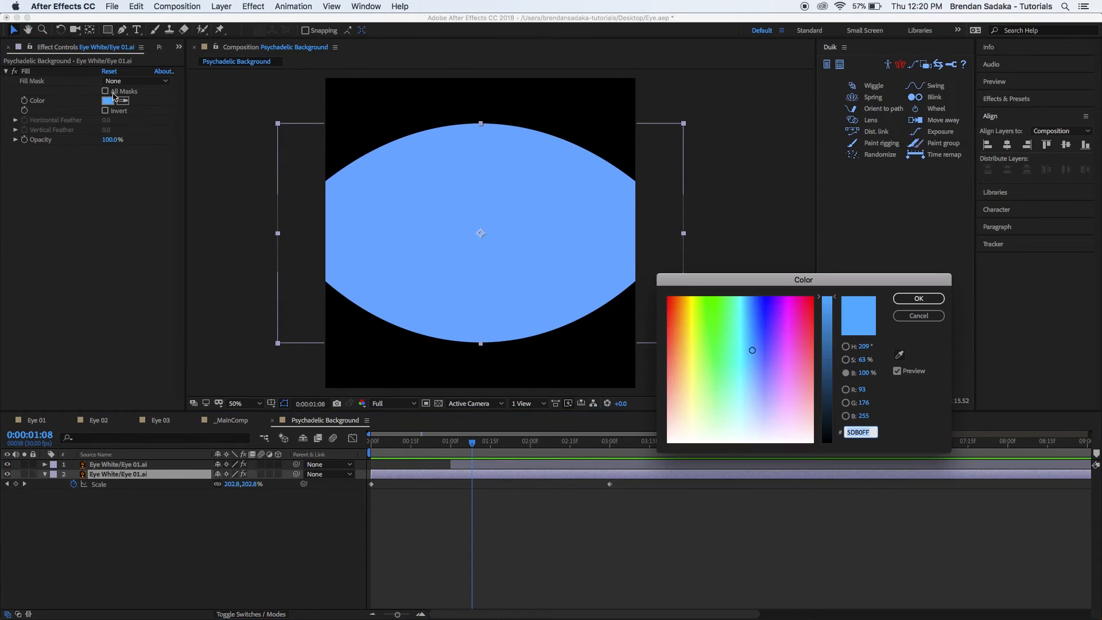
pyautogui.moveTo(785, 358); pyautogui.dragTo(789, 348)
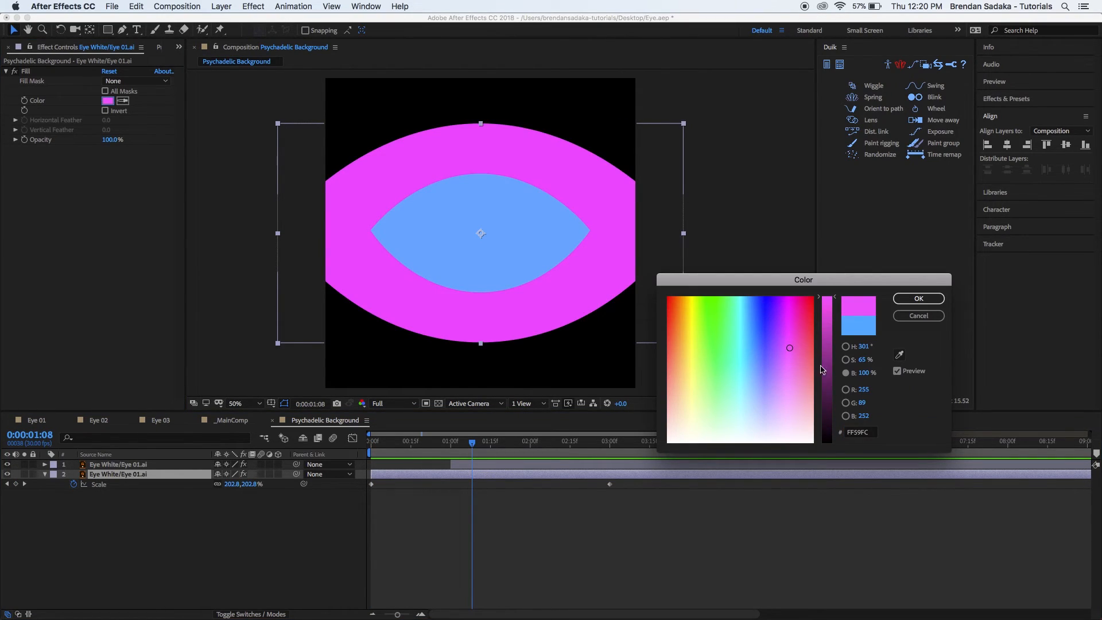
pyautogui.click(702, 351)
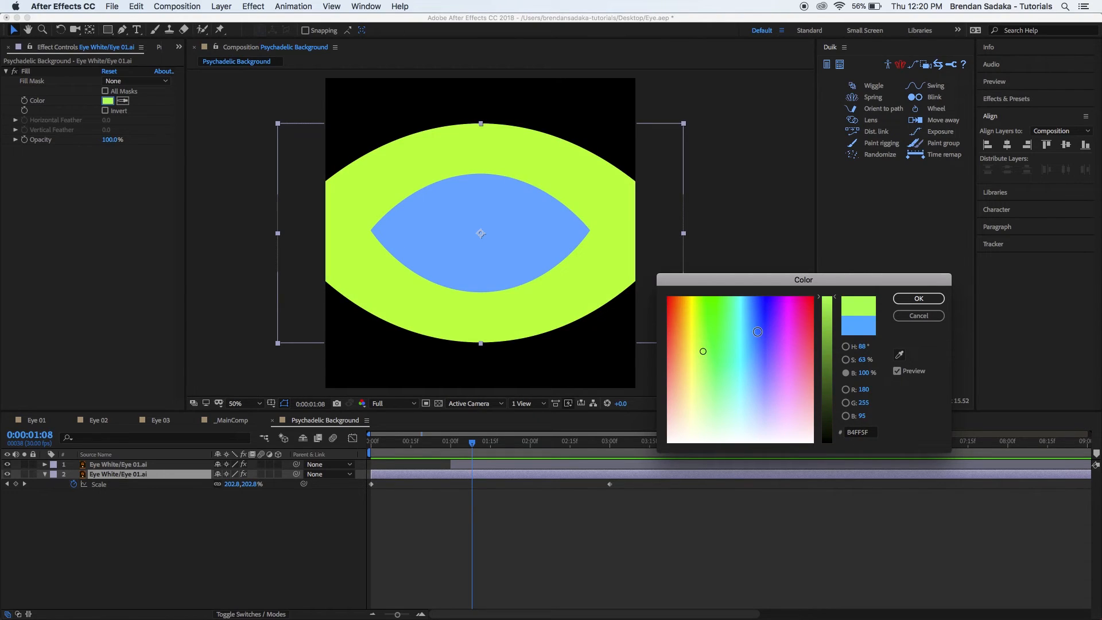
pyautogui.click(919, 298)
pyautogui.click(465, 452)
pyautogui.moveTo(465, 451); pyautogui.dragTo(372, 452)
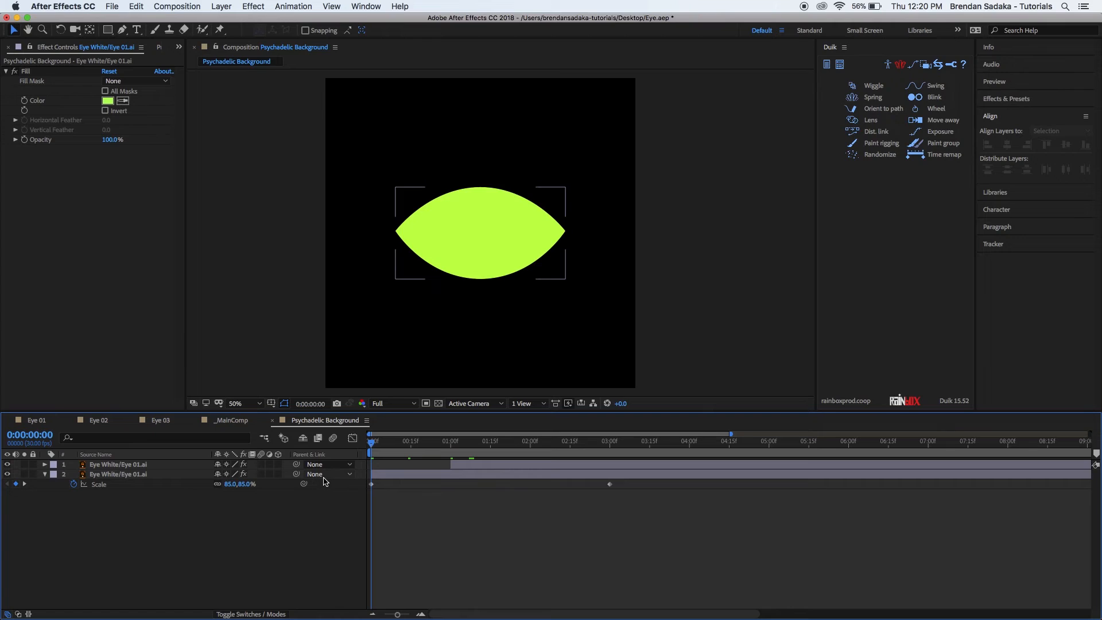
pyautogui.press('super+z')
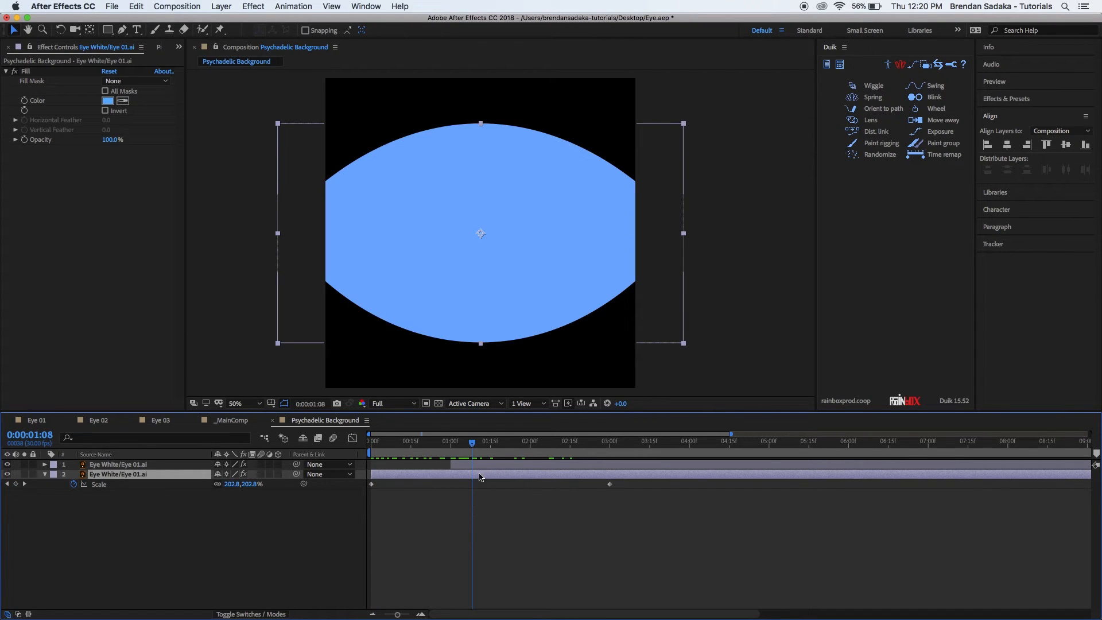
# Set the upper eye layer's Fill color to light green 9AFF83.
pyautogui.click(481, 465)
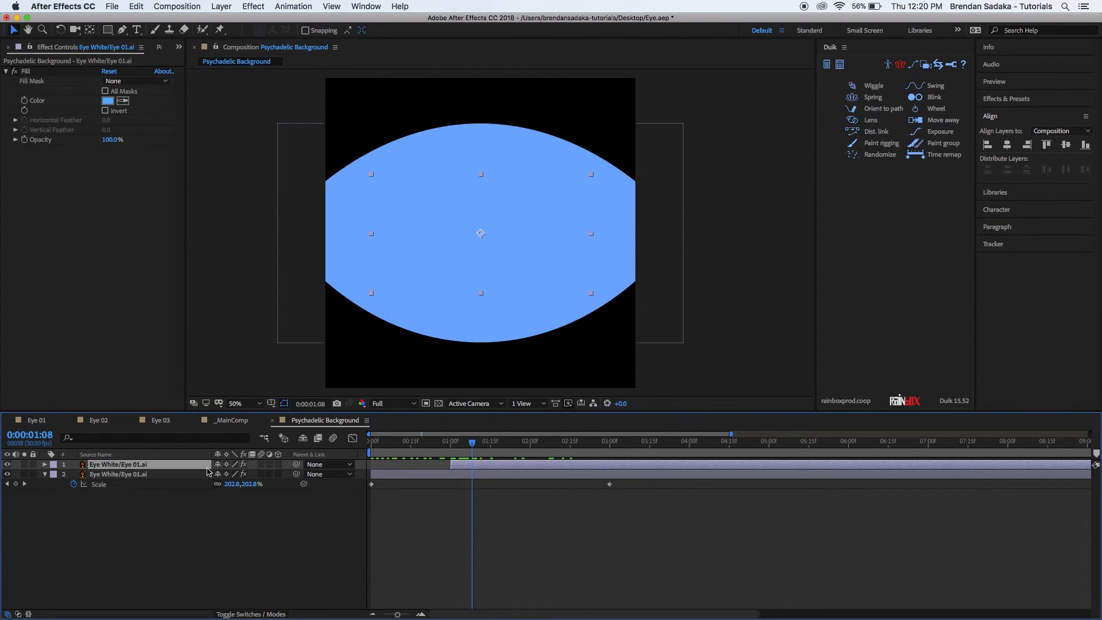
pyautogui.click(107, 101)
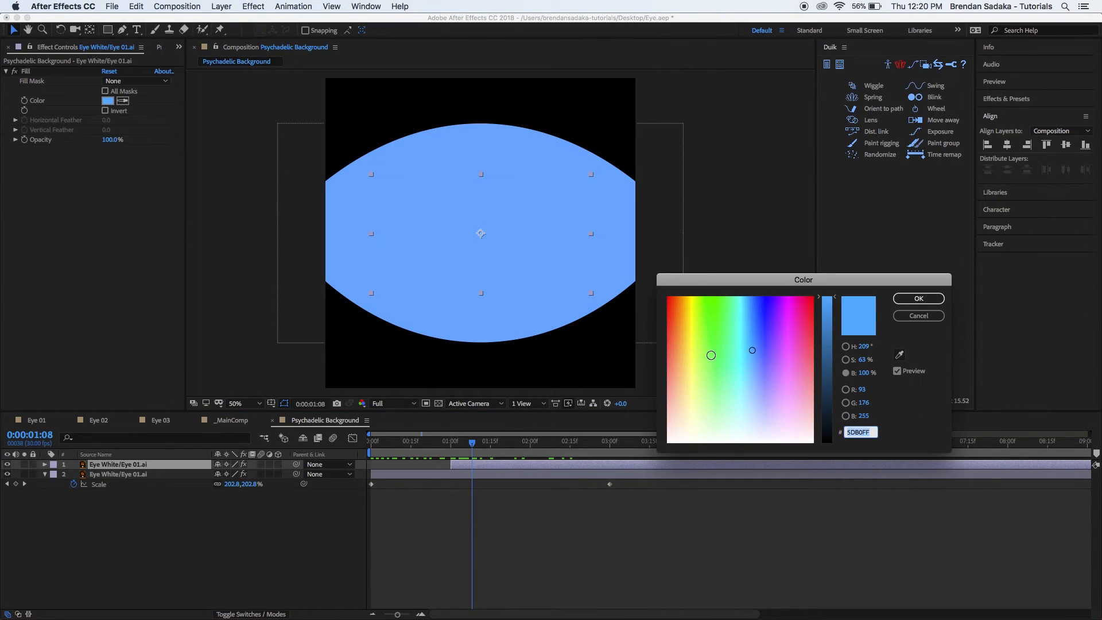
pyautogui.click(713, 353)
pyautogui.click(846, 359)
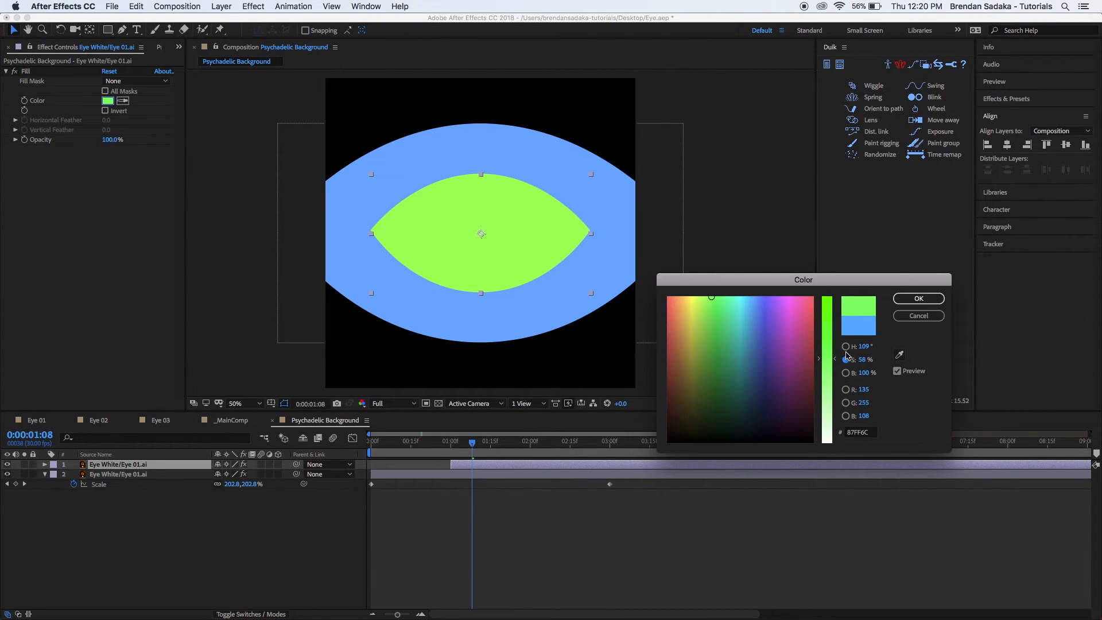
pyautogui.click(919, 298)
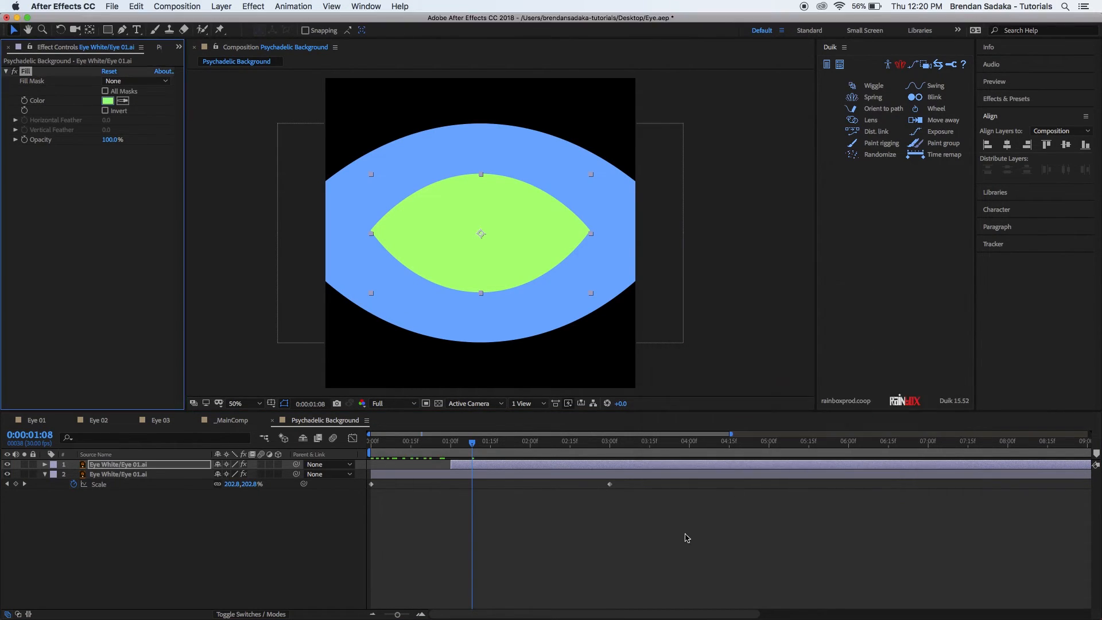
# Preview the green eye growing over the blue eye from the start of the composition.
pyautogui.click(683, 537)
pyautogui.press('space')
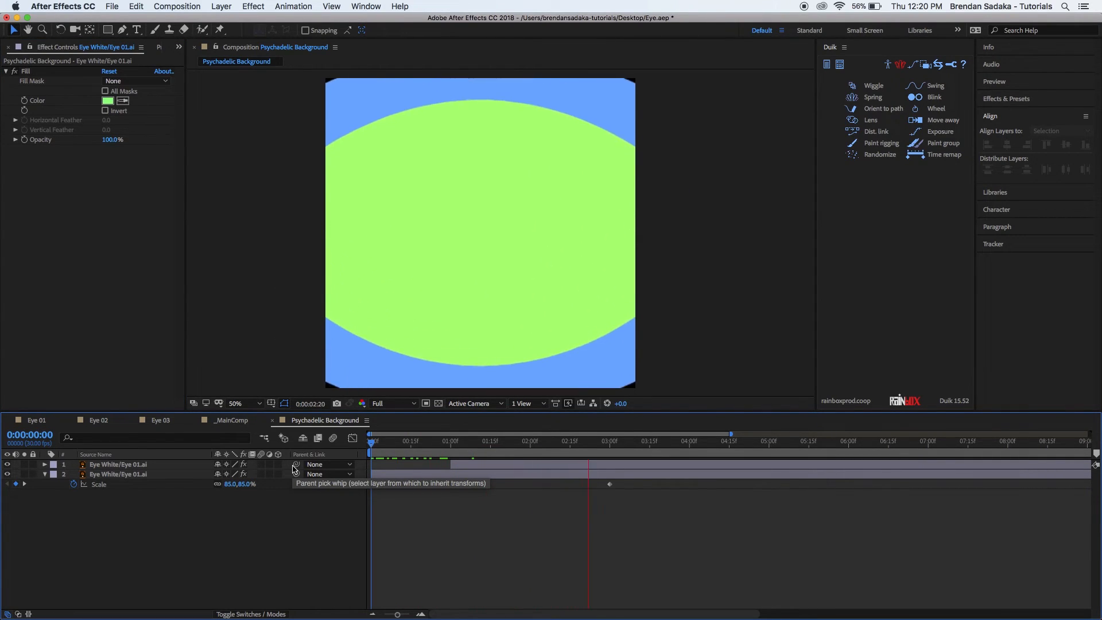
pyautogui.press('space')
# Shift the green eye layer to start at 0:00:01:15 and play back the new timing.
pyautogui.moveTo(456, 442)
pyautogui.mouseDown()
pyautogui.moveTo(429, 445)
pyautogui.moveTo(464, 449)
pyautogui.mouseUp()
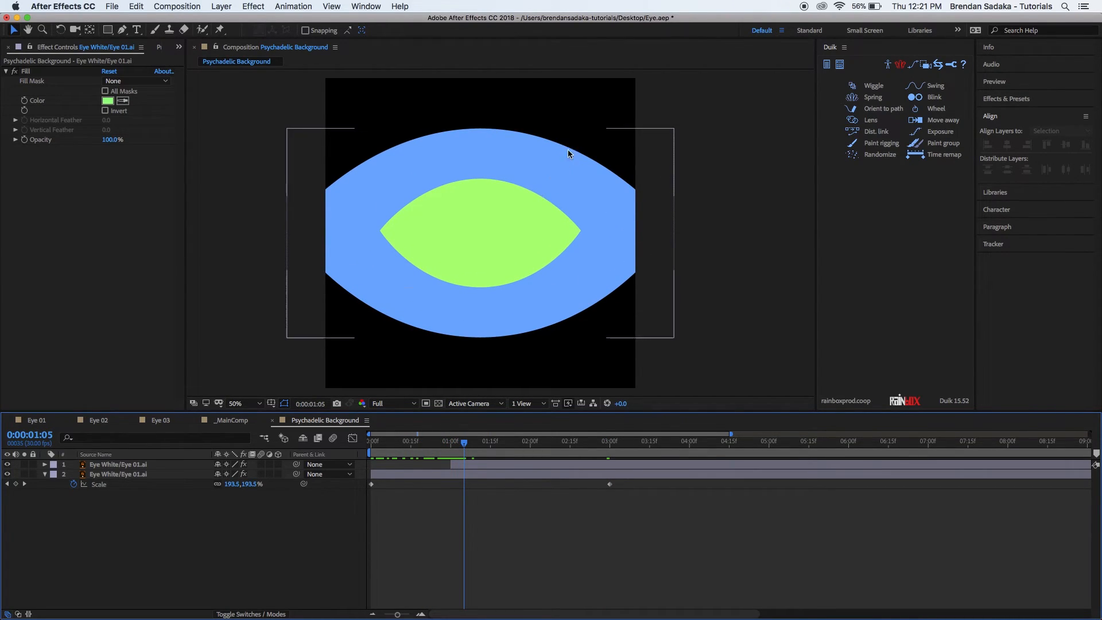
pyautogui.moveTo(484, 448); pyautogui.dragTo(562, 465)
pyautogui.click(522, 496)
pyautogui.press('space')
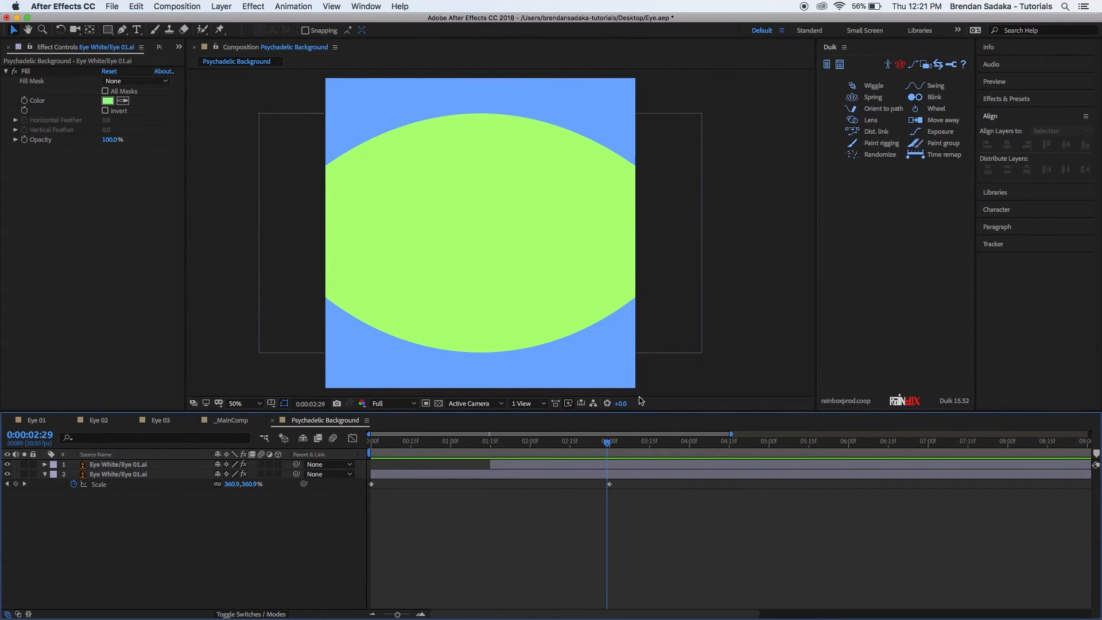
# Duplicate the green eye layer and shift the upper copy to start at 0:00:03:00.
pyautogui.click(604, 464)
pyautogui.hotkey('ctrl', 'd')
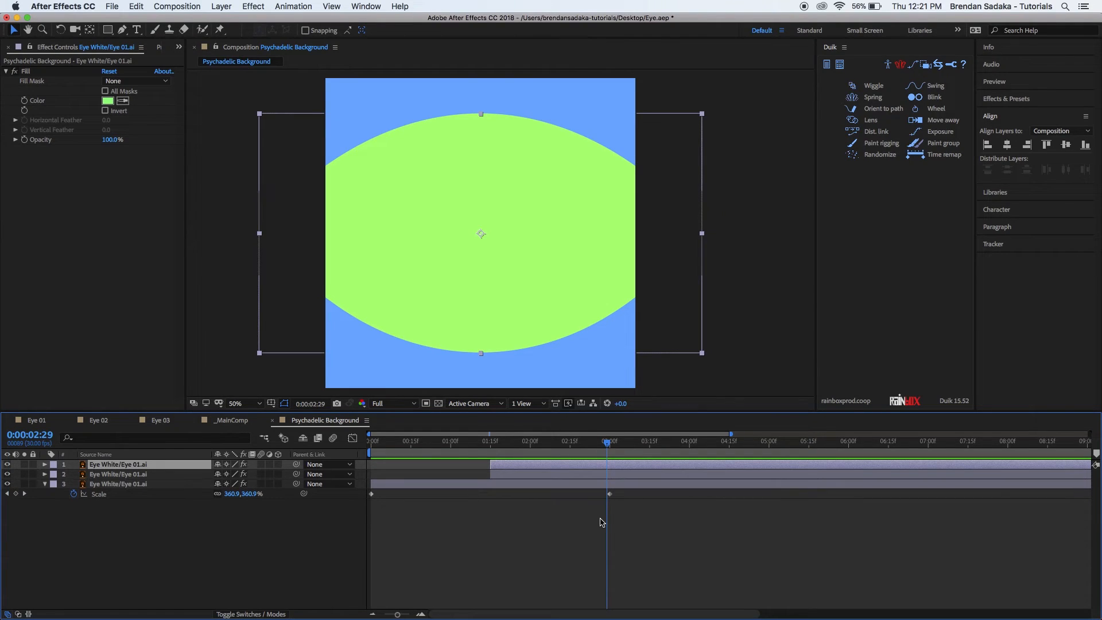
pyautogui.moveTo(547, 447); pyautogui.dragTo(437, 448)
pyautogui.moveTo(543, 464); pyautogui.dragTo(660, 467)
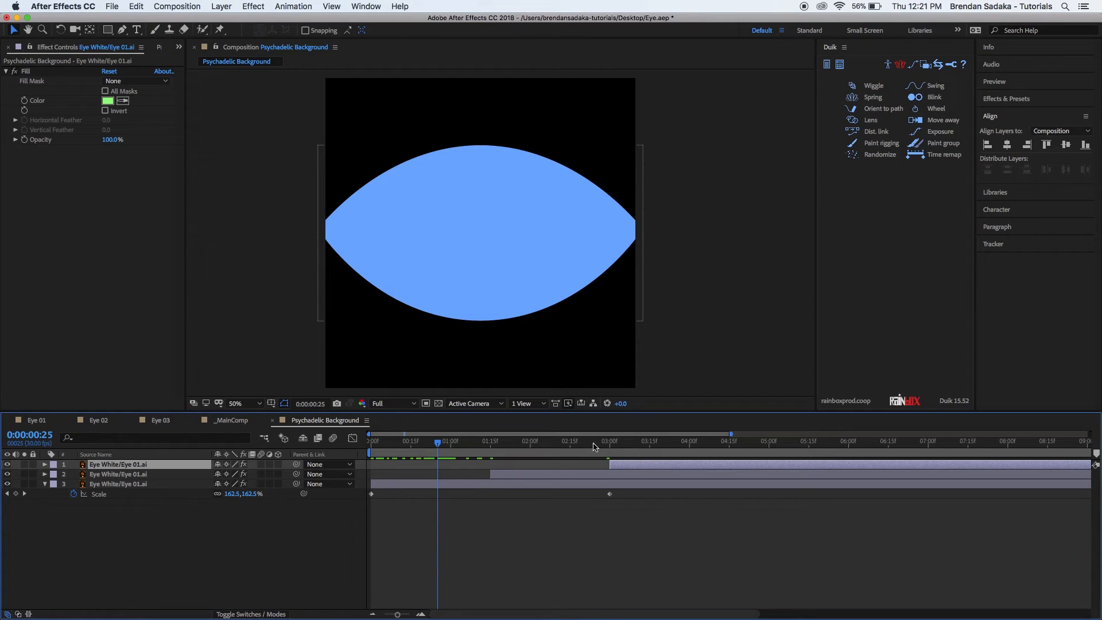
pyautogui.moveTo(595, 447); pyautogui.dragTo(610, 448)
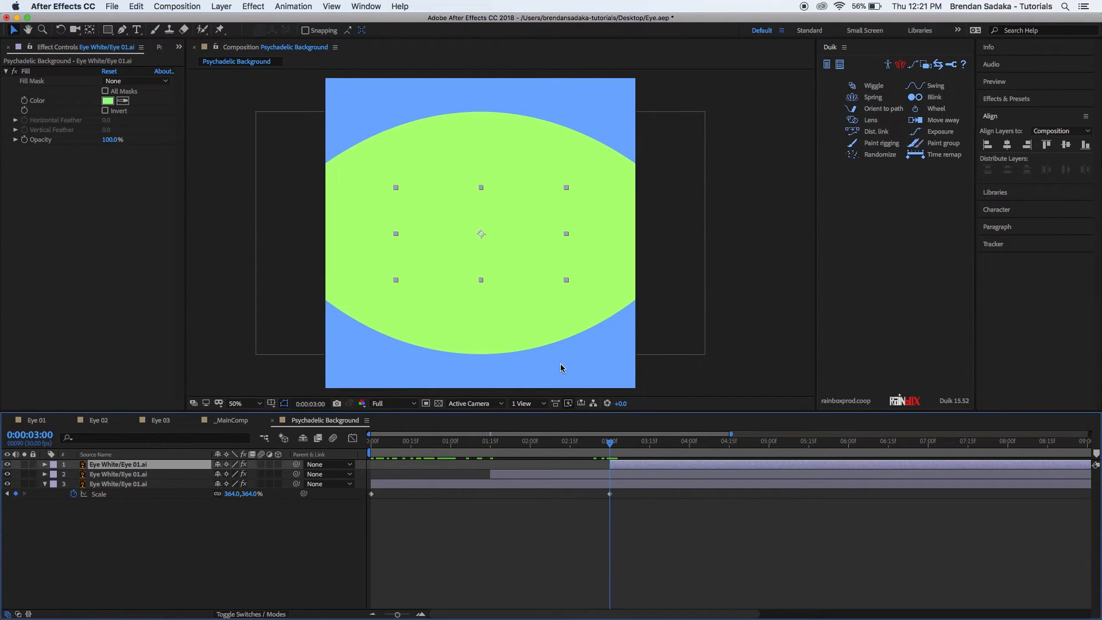
# Set the Fill color of the eye layer starting at 0:00:03:00 to pink E487DB.
pyautogui.click(107, 100)
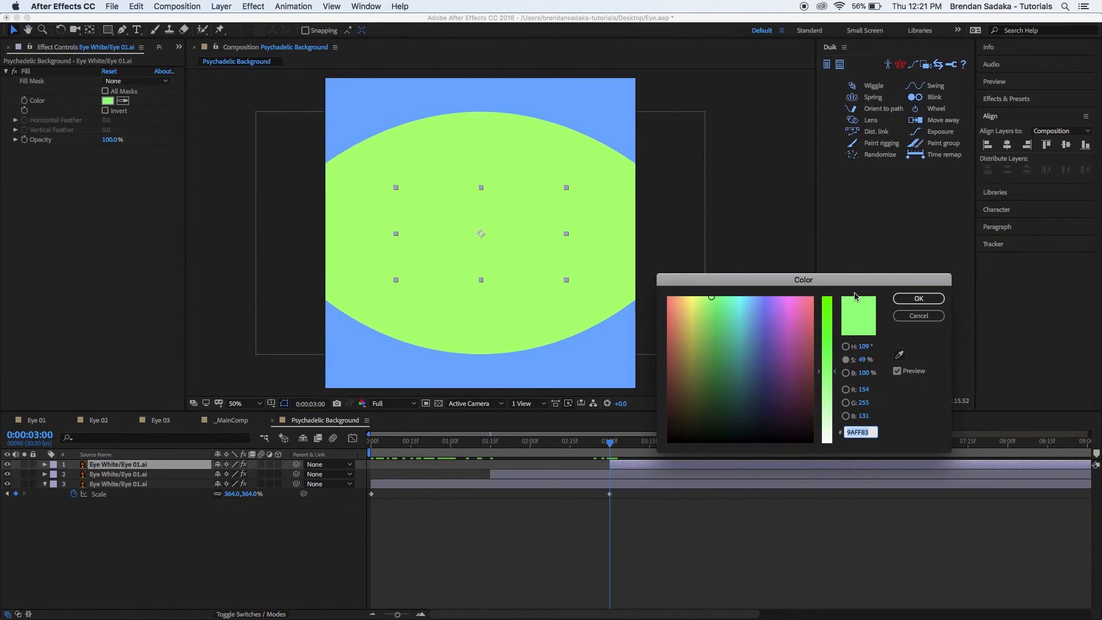
pyautogui.moveTo(702, 369)
pyautogui.mouseDown()
pyautogui.moveTo(713, 357)
pyautogui.moveTo(750, 380)
pyautogui.moveTo(749, 364)
pyautogui.moveTo(802, 355)
pyautogui.moveTo(784, 320)
pyautogui.moveTo(791, 312)
pyautogui.mouseUp()
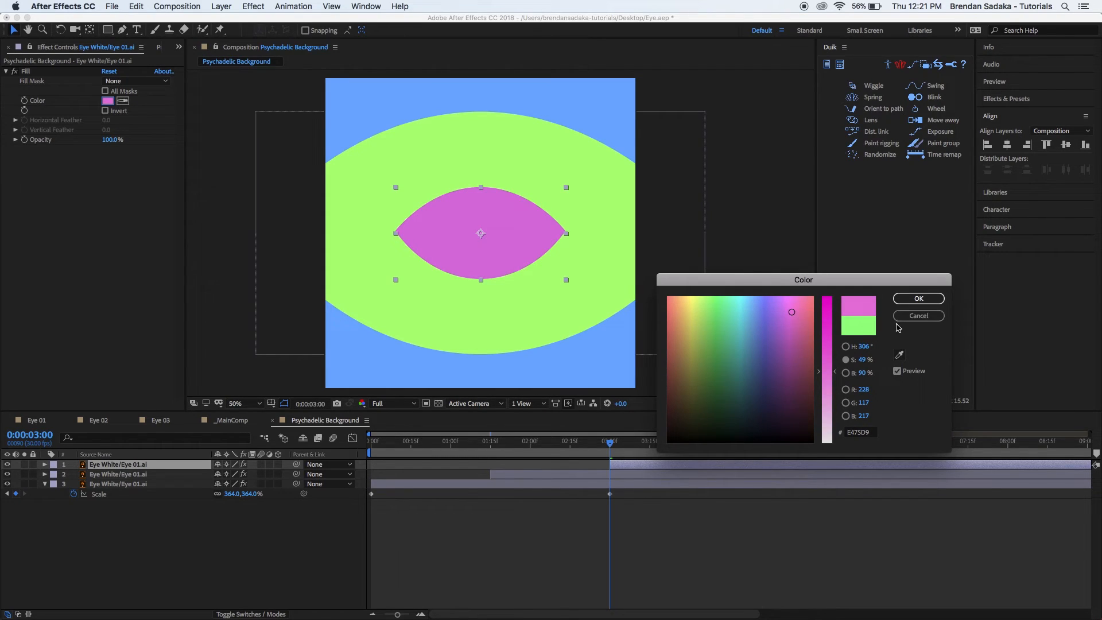
pyautogui.moveTo(833, 372); pyautogui.dragTo(833, 383)
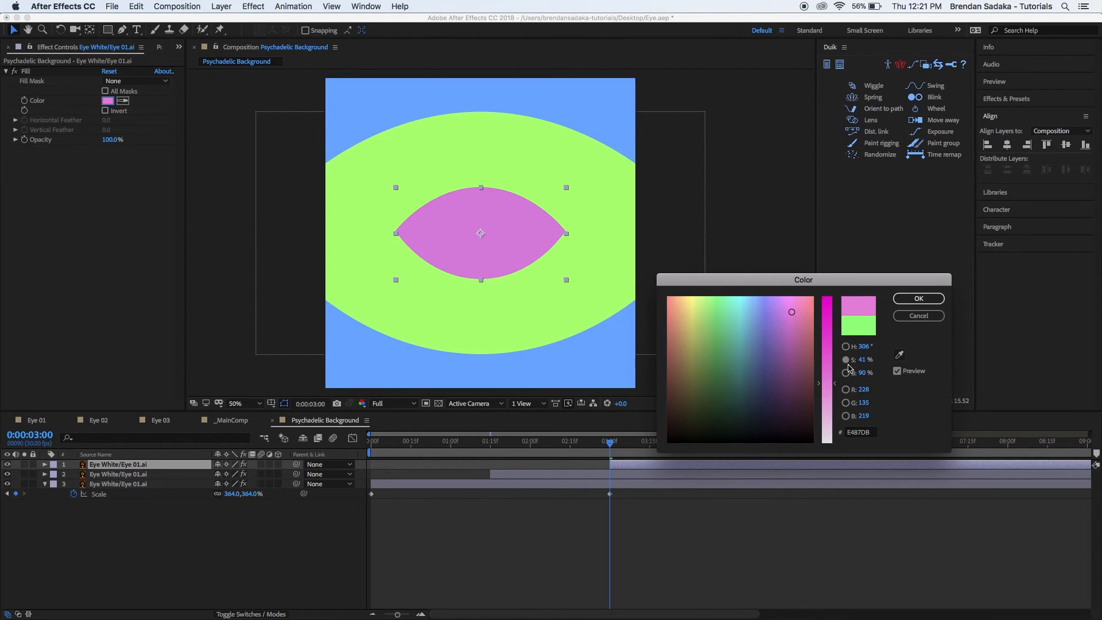
pyautogui.click(919, 299)
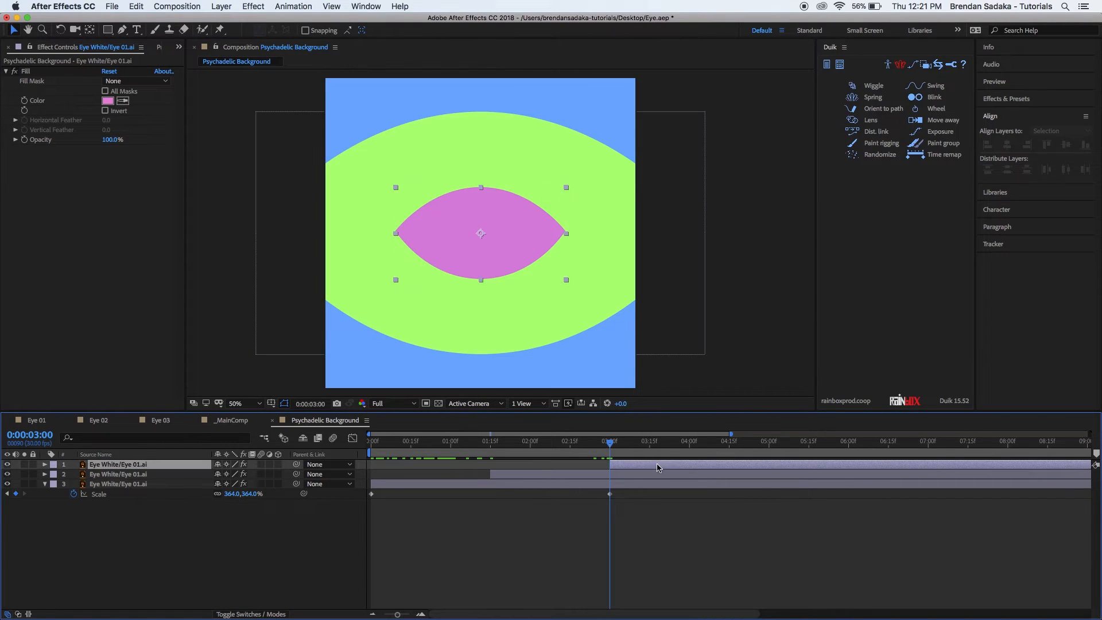
# Duplicate the pink eye layer and shift the upper copy to start at 0:00:04:15.
pyautogui.press('super+d')
pyautogui.moveTo(714, 468); pyautogui.dragTo(798, 467)
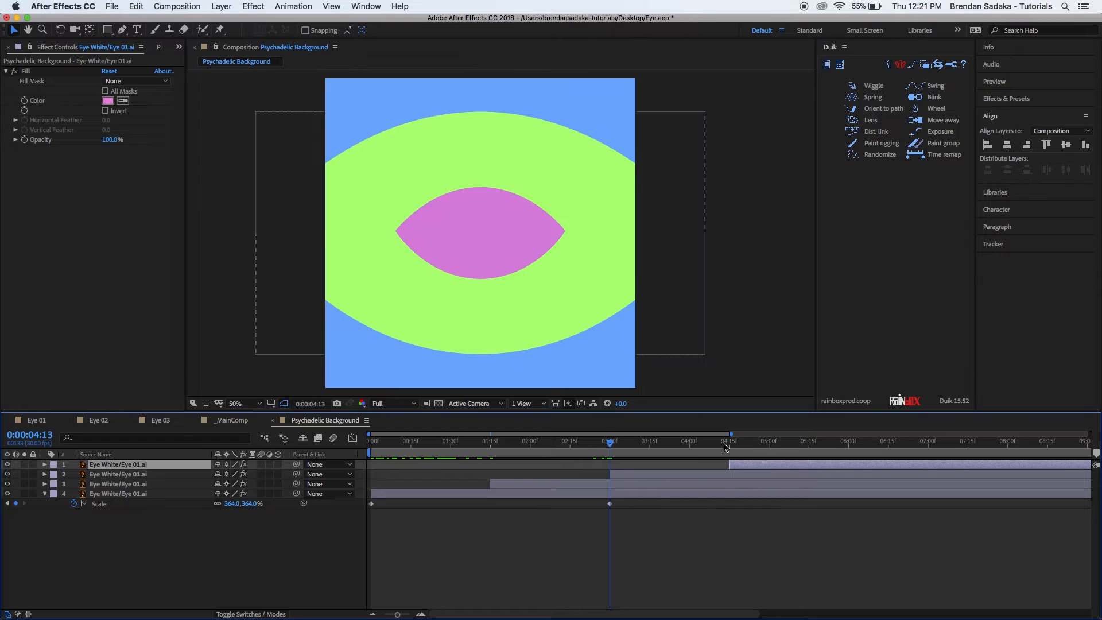
pyautogui.moveTo(724, 444); pyautogui.dragTo(733, 444)
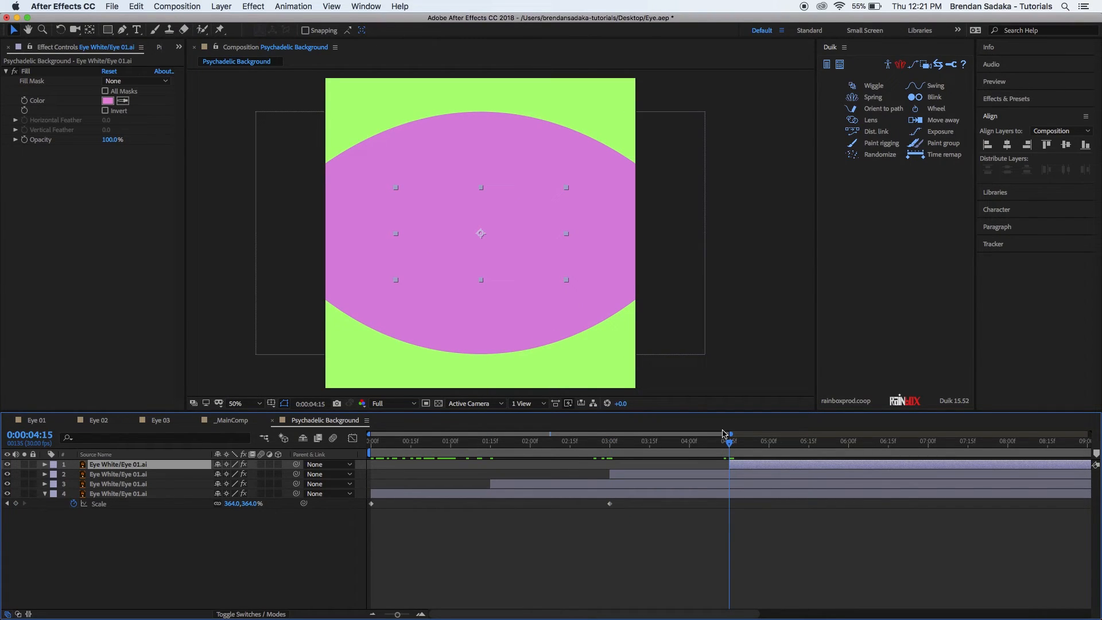
# Set the Fill color of the eye layer starting at 0:00:04:15 to a warm light yellow.
pyautogui.click(112, 99)
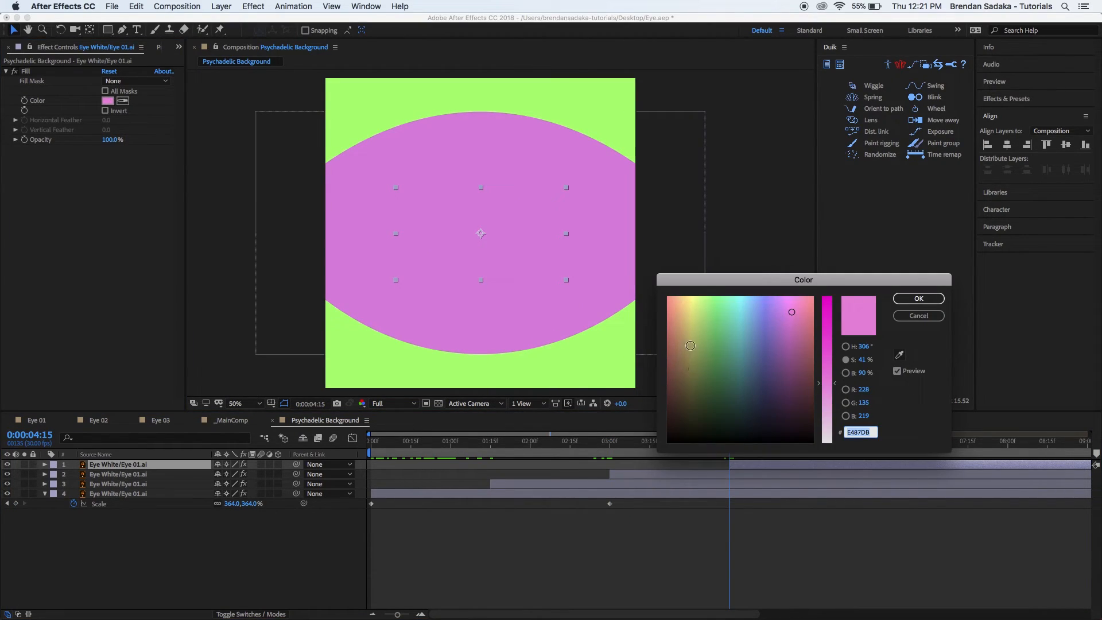
pyautogui.click(686, 339)
pyautogui.click(691, 308)
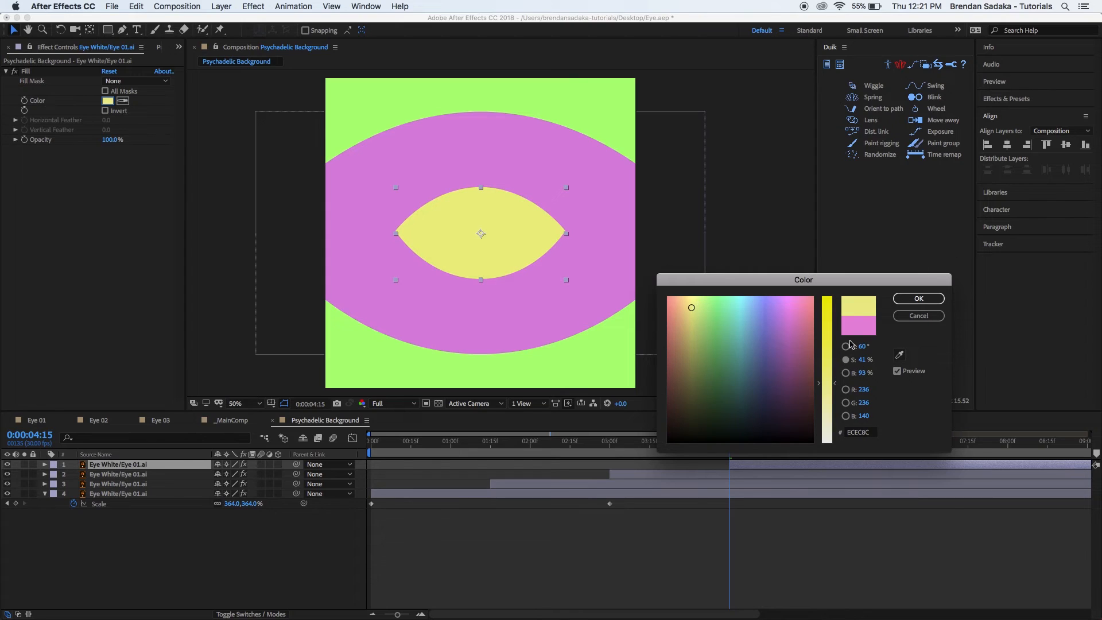
pyautogui.moveTo(689, 308)
pyautogui.mouseDown()
pyautogui.moveTo(667, 309)
pyautogui.moveTo(687, 302)
pyautogui.mouseUp()
pyautogui.click(918, 298)
pyautogui.click(798, 456)
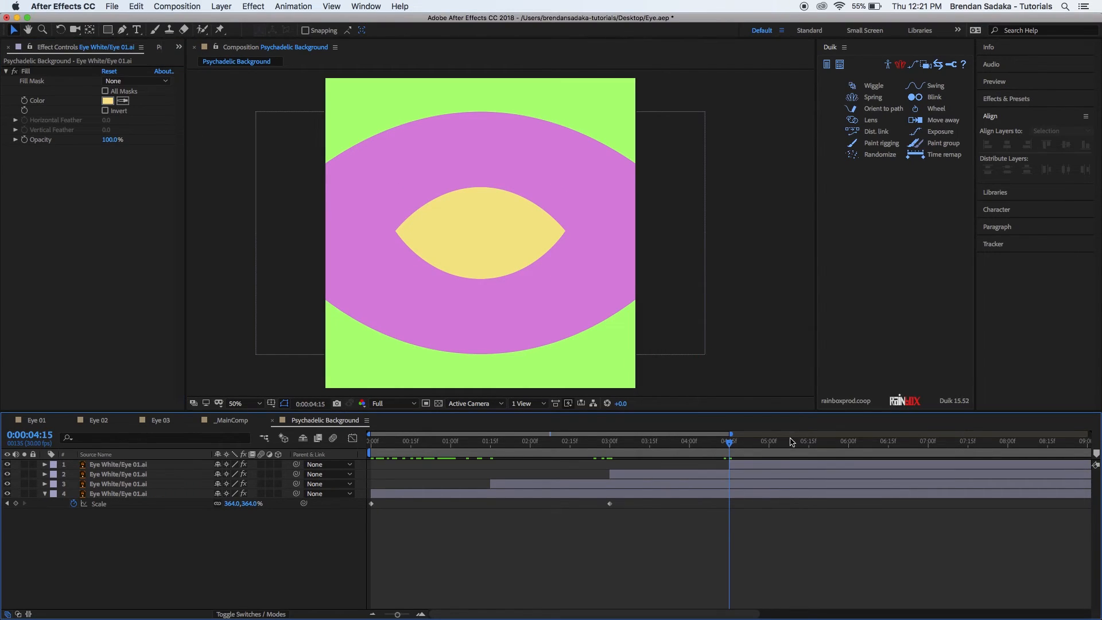
# Play and scrub through the four-colour eye animation to check how the yellow eye grows.
pyautogui.press('space')
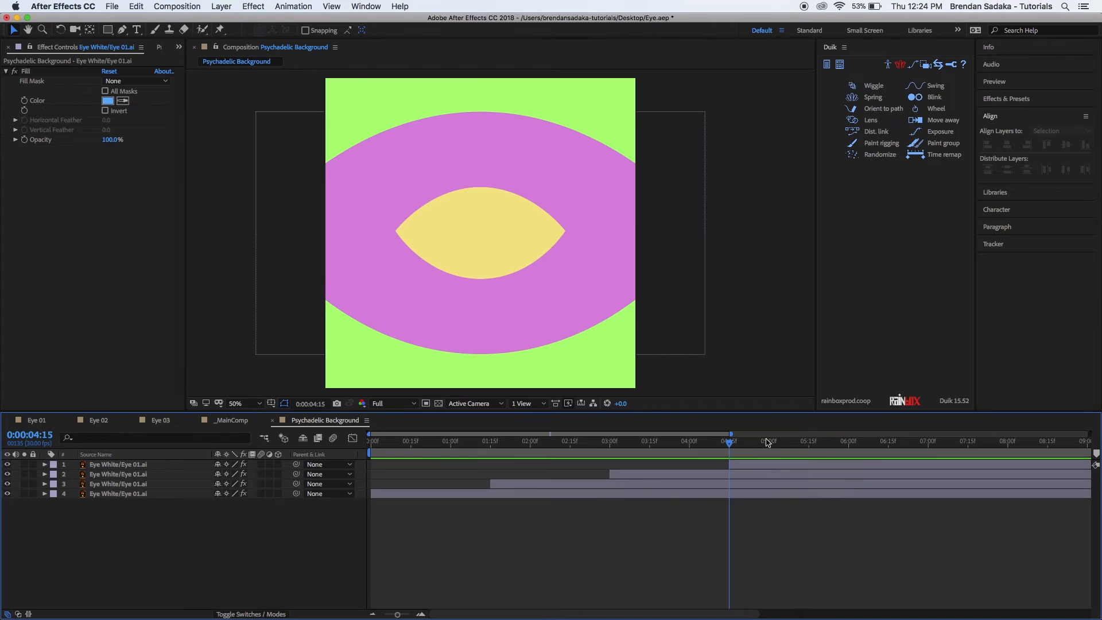
pyautogui.moveTo(741, 449); pyautogui.dragTo(785, 446)
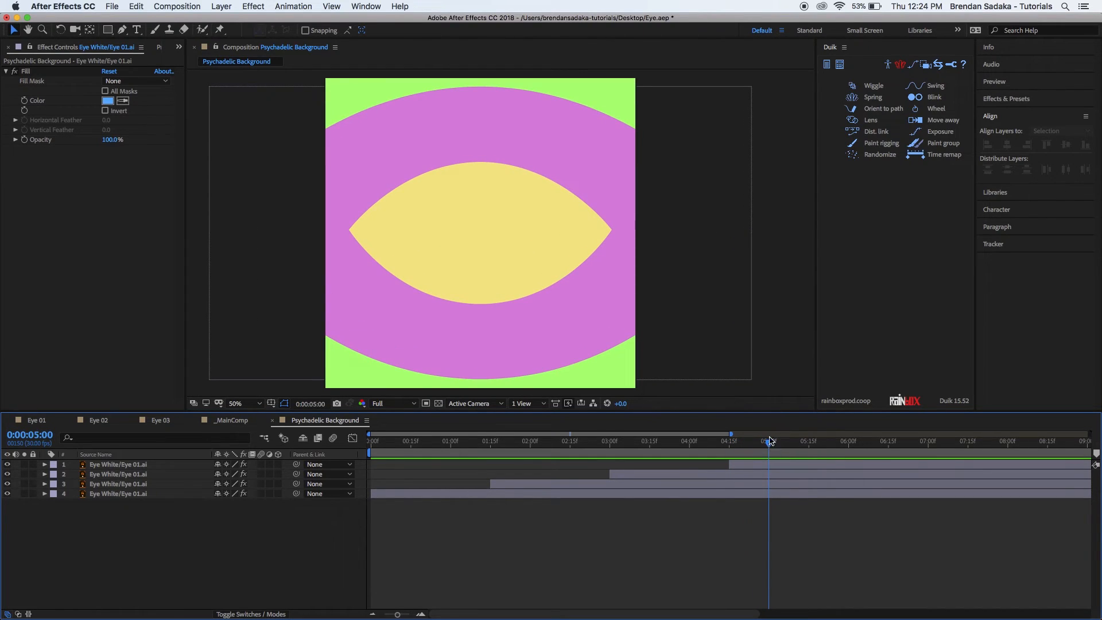
pyautogui.moveTo(861, 449); pyautogui.dragTo(875, 447)
# Duplicate all four eye layers, stack the copies above the originals, and shift them together to start at 0:00:06:00.
pyautogui.moveTo(541, 450); pyautogui.dragTo(850, 459)
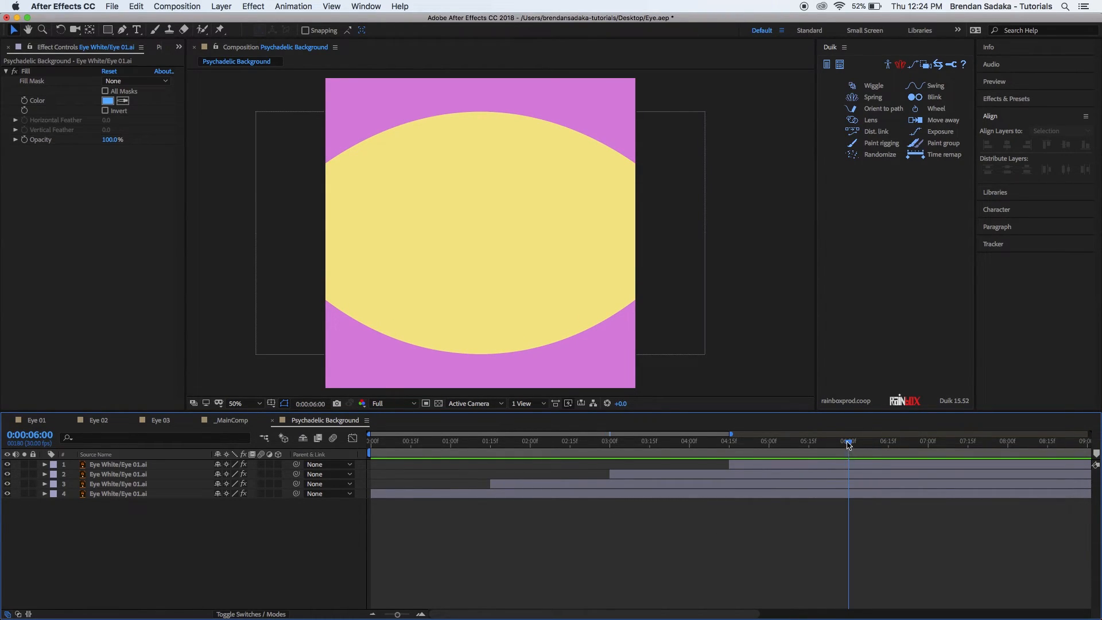
pyautogui.press('-')
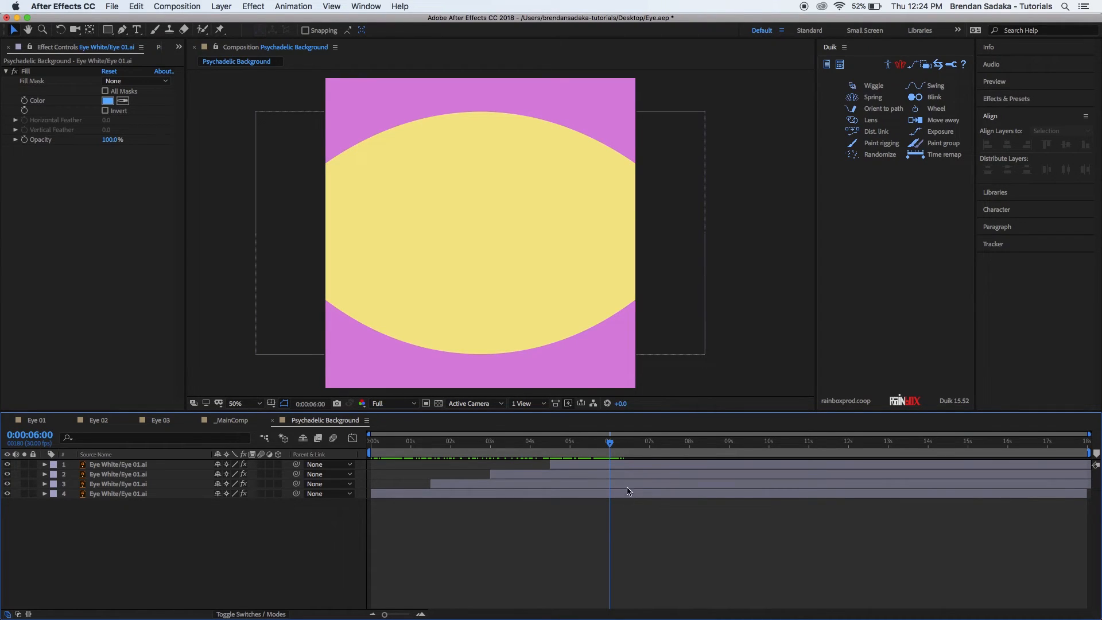
pyautogui.click(137, 495)
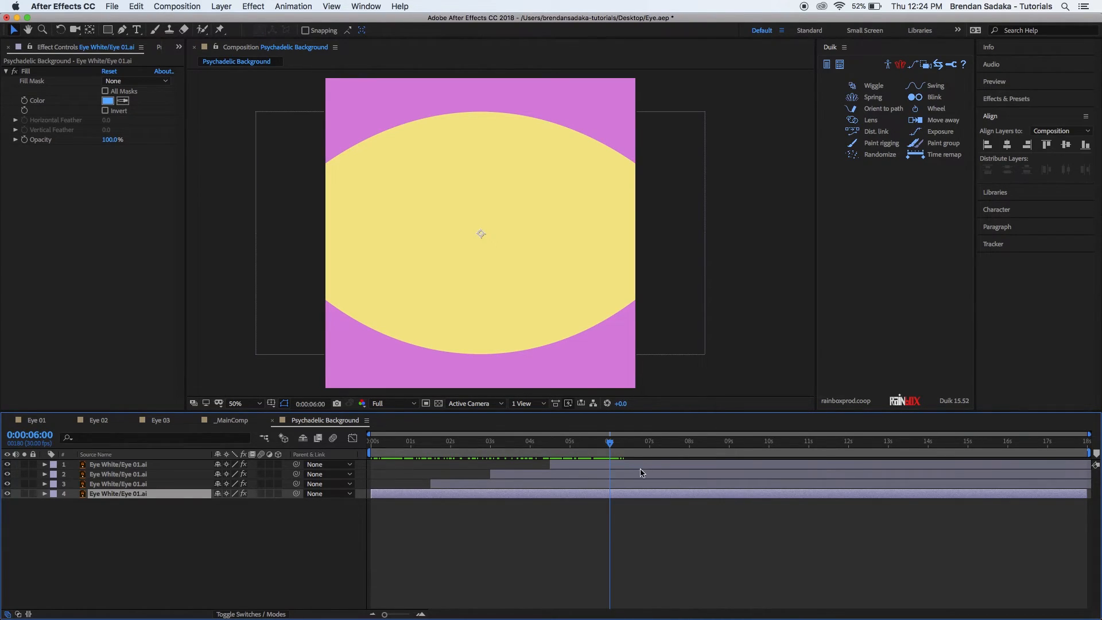
pyautogui.press('super+a')
pyautogui.press('super+d')
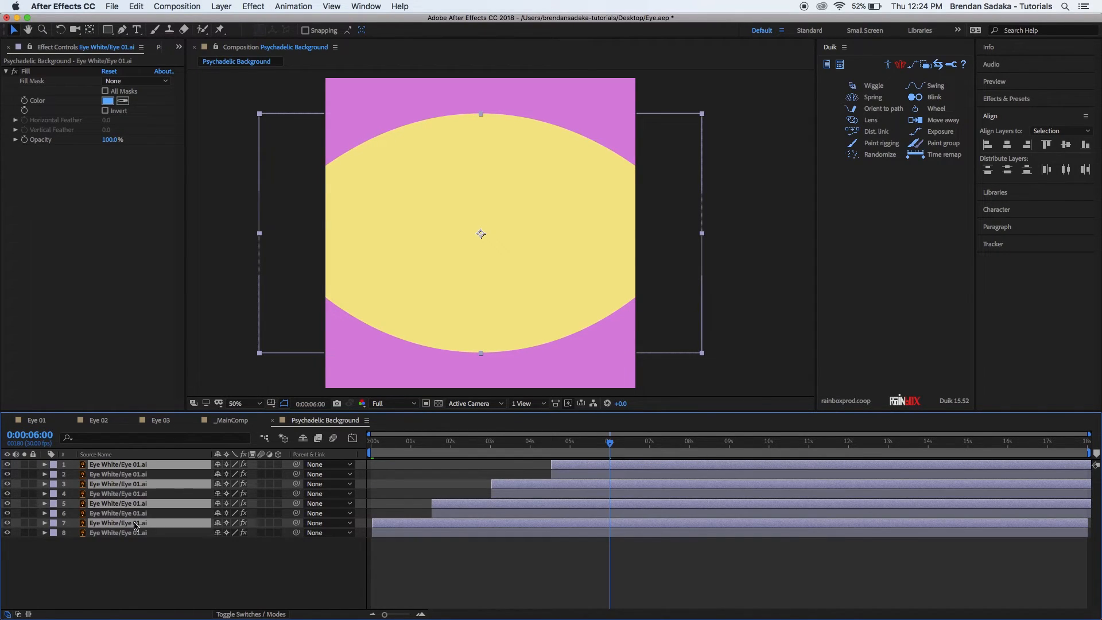
pyautogui.moveTo(134, 509); pyautogui.dragTo(137, 473)
pyautogui.moveTo(411, 498); pyautogui.dragTo(634, 504)
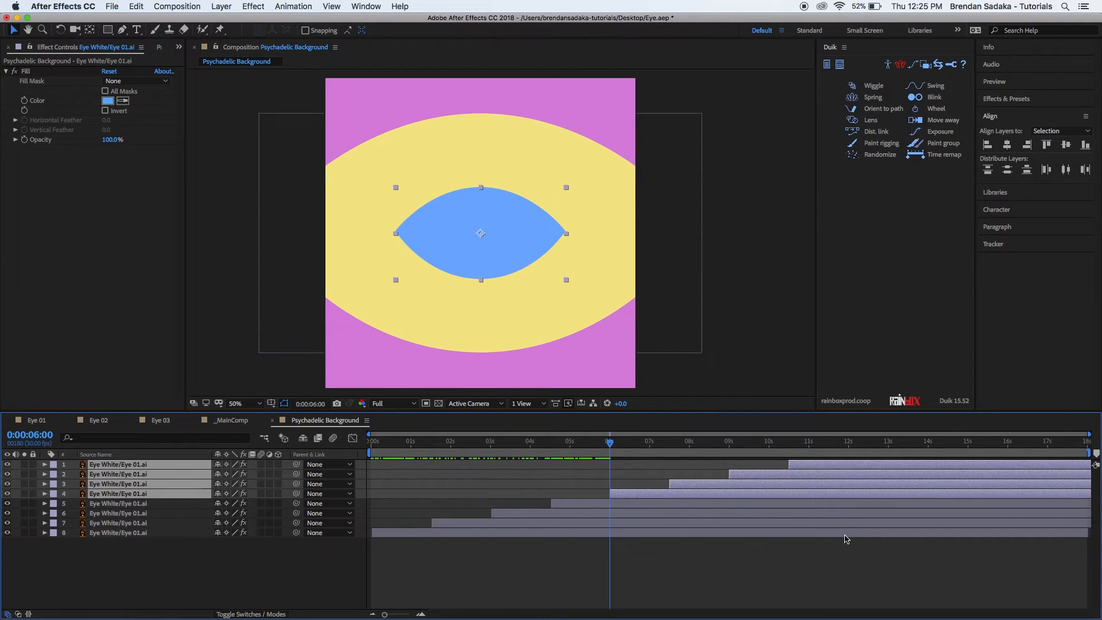
# Check the timing of the four duplicated eye layers by scrubbing and playing the timeline up to 0:00:12:00.
pyautogui.click(913, 549)
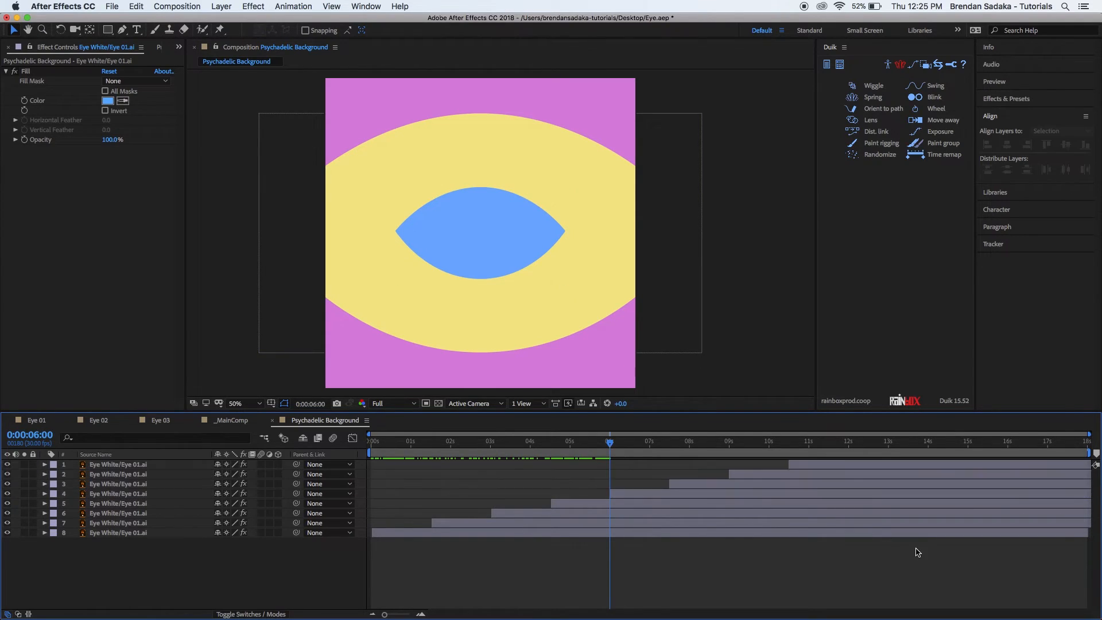
pyautogui.click(834, 466)
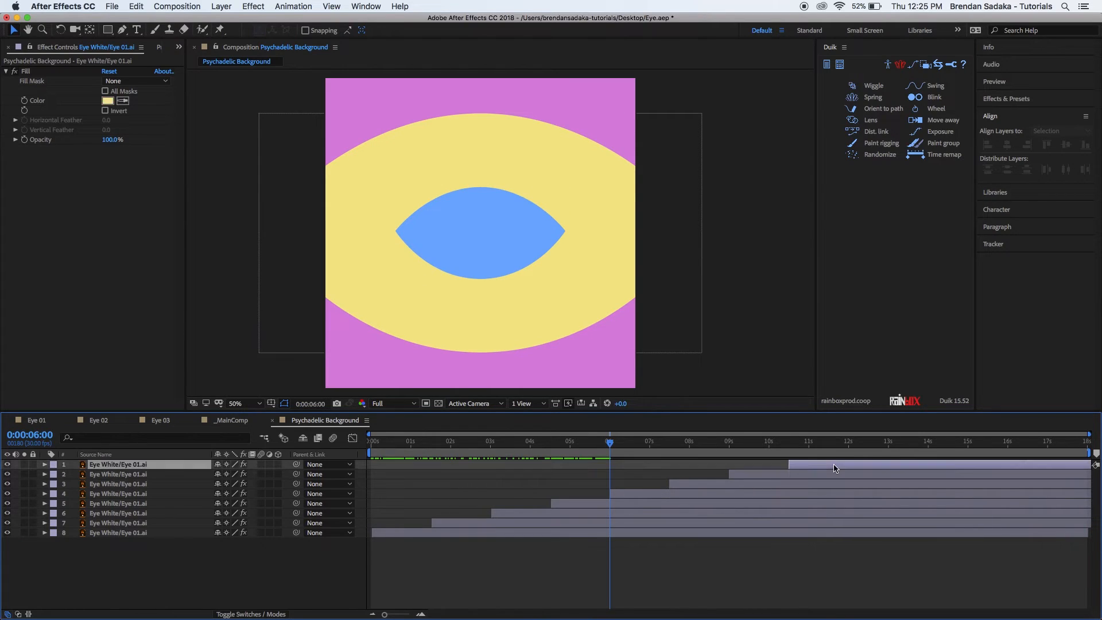
pyautogui.keyDown('shift'); pyautogui.click(829, 493); pyautogui.keyUp('shift')
pyautogui.click(842, 452)
pyautogui.moveTo(775, 441); pyautogui.dragTo(790, 441)
pyautogui.press('space')
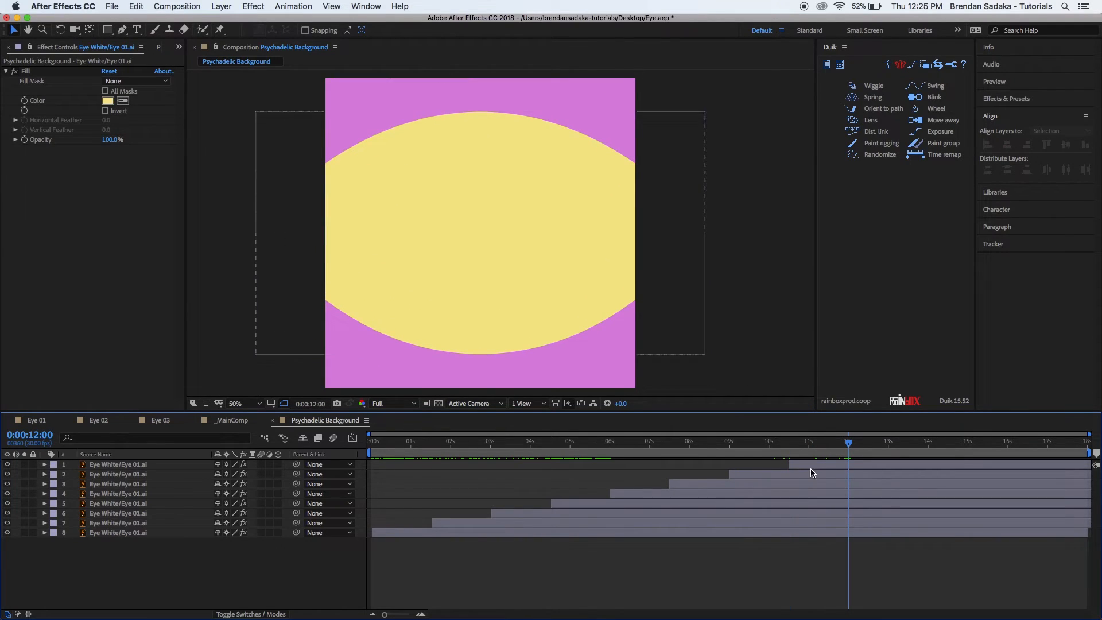
# Duplicate the four topmost eye layers, stack the copies above the originals starting at 0:00:12:00, and play the full background.
pyautogui.click(814, 468)
pyautogui.keyDown('shift'); pyautogui.click(823, 495); pyautogui.keyUp('shift')
pyautogui.press('super+d')
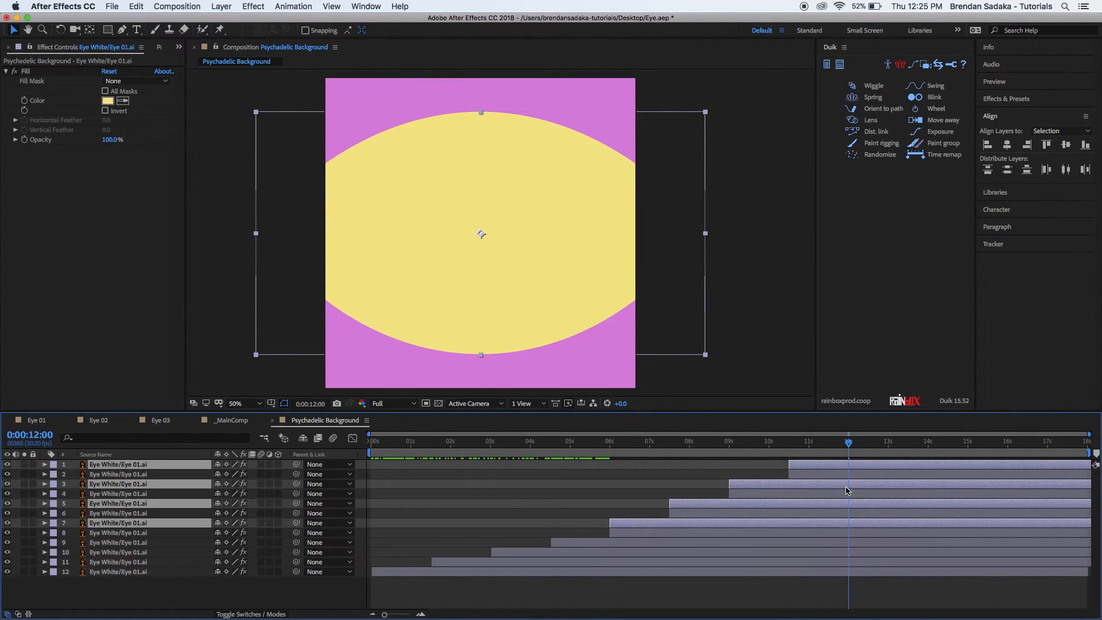
pyautogui.moveTo(138, 526); pyautogui.dragTo(144, 472)
pyautogui.moveTo(620, 499); pyautogui.dragTo(860, 501)
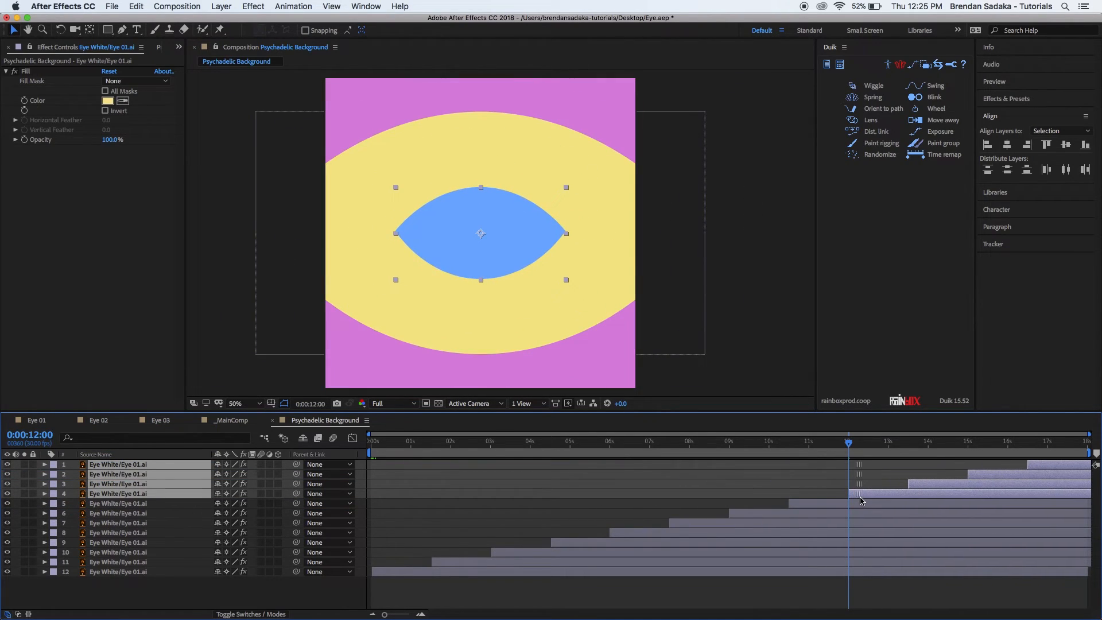
pyautogui.click(945, 596)
pyautogui.press('Home')
pyautogui.press('space')
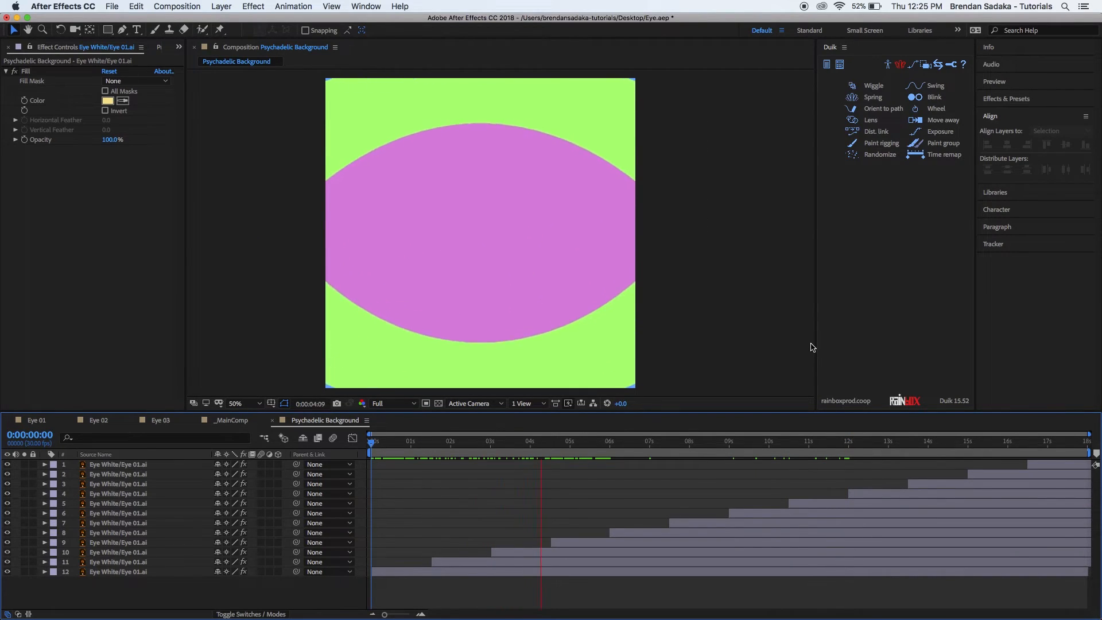
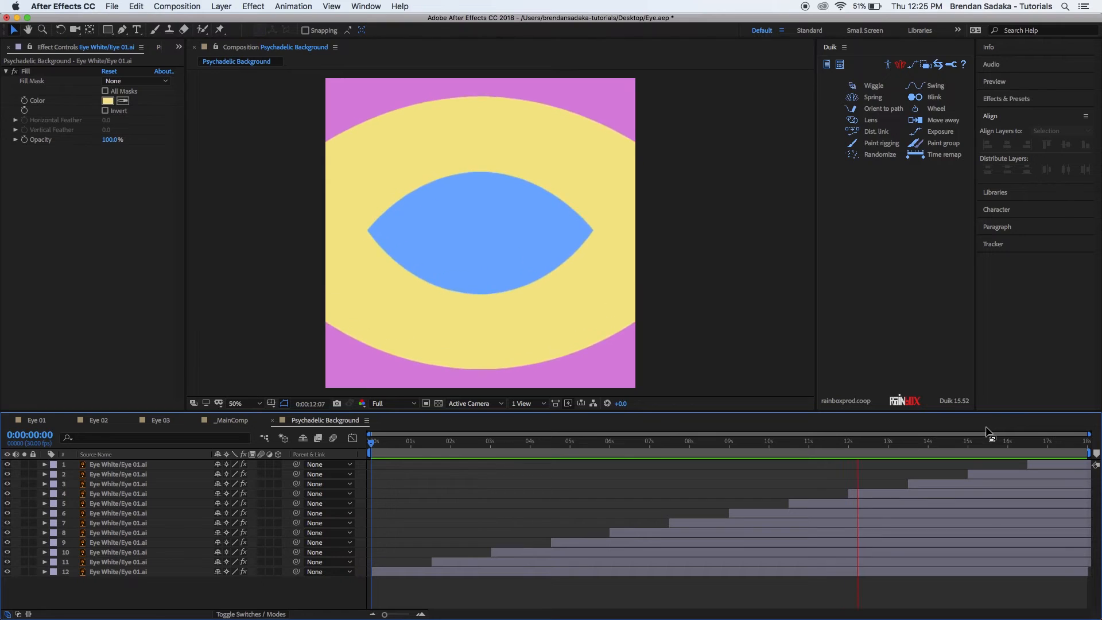
pyautogui.press('space')
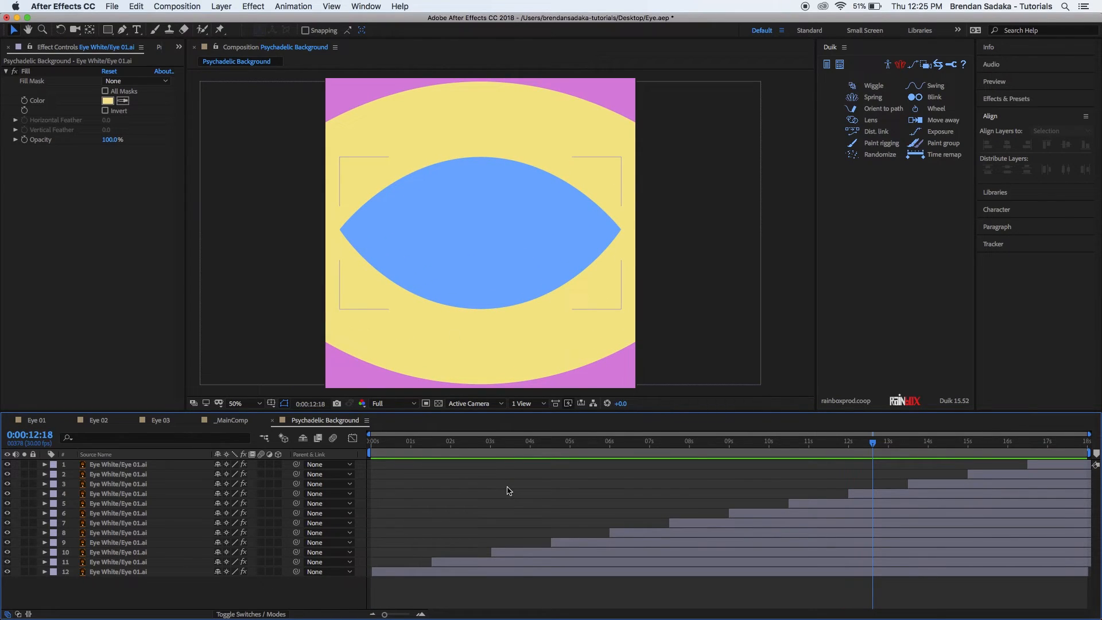
# Open _MainComp and add the Psychadelic Background composition beneath the Eye 01, Eye 02 and Eye 03 layers, starting at 0:00:00:00.
pyautogui.click(125, 133)
pyautogui.click(179, 47)
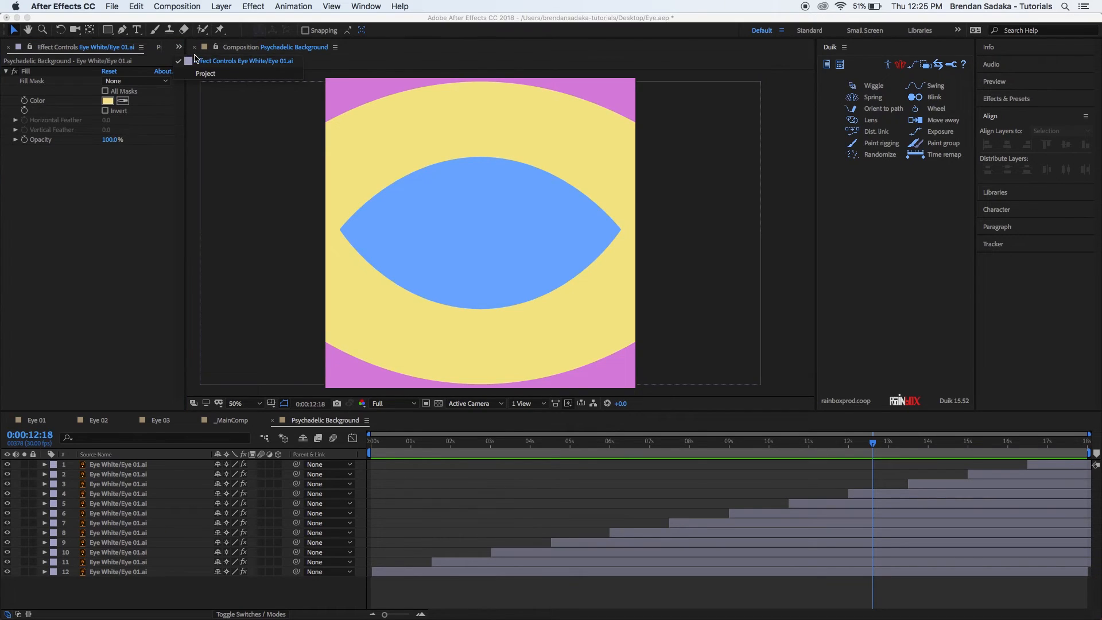
pyautogui.click(204, 73)
pyautogui.doubleClick(56, 151)
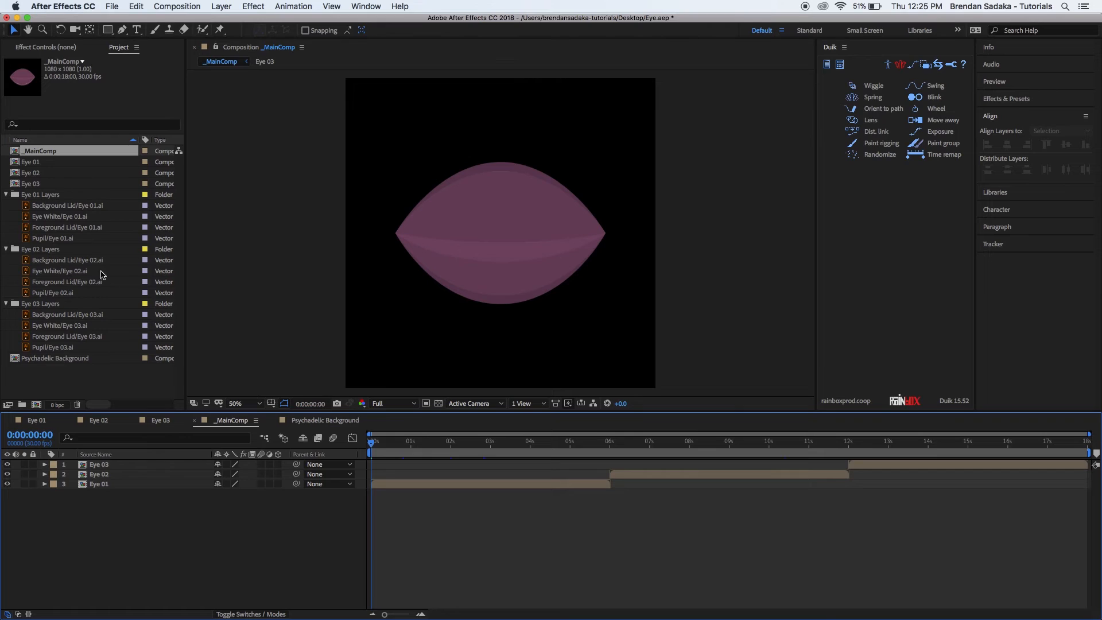
pyautogui.moveTo(69, 363); pyautogui.dragTo(373, 522)
pyautogui.click(436, 531)
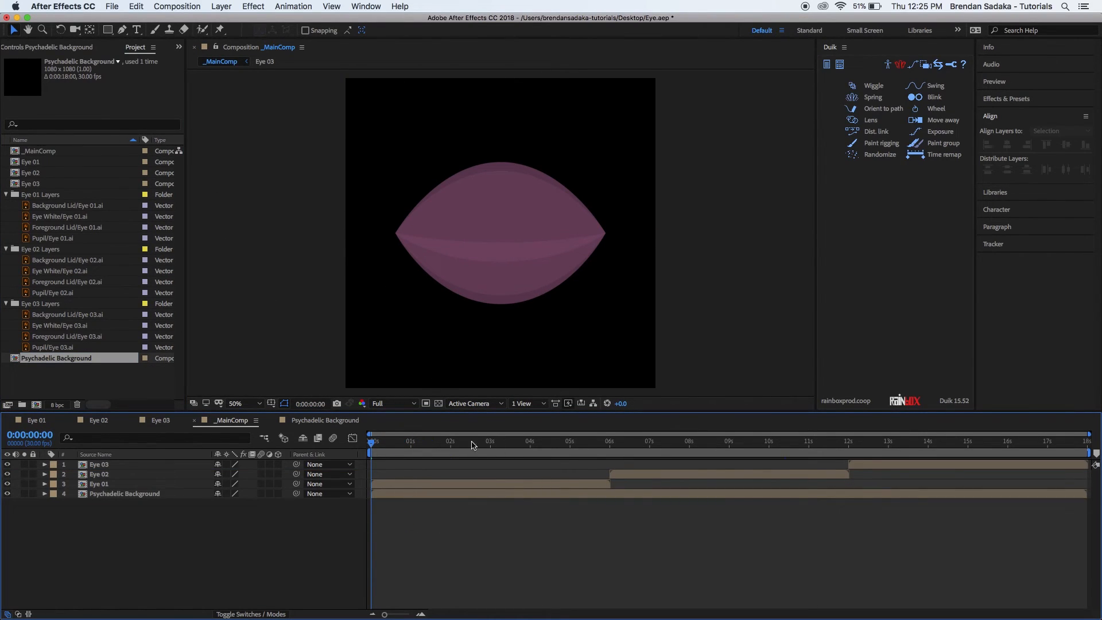
# Play and scrub _MainComp with the background in place, and compare it with the TrippyEye.mp4 reference in QuickTime Player.
pyautogui.press('space')
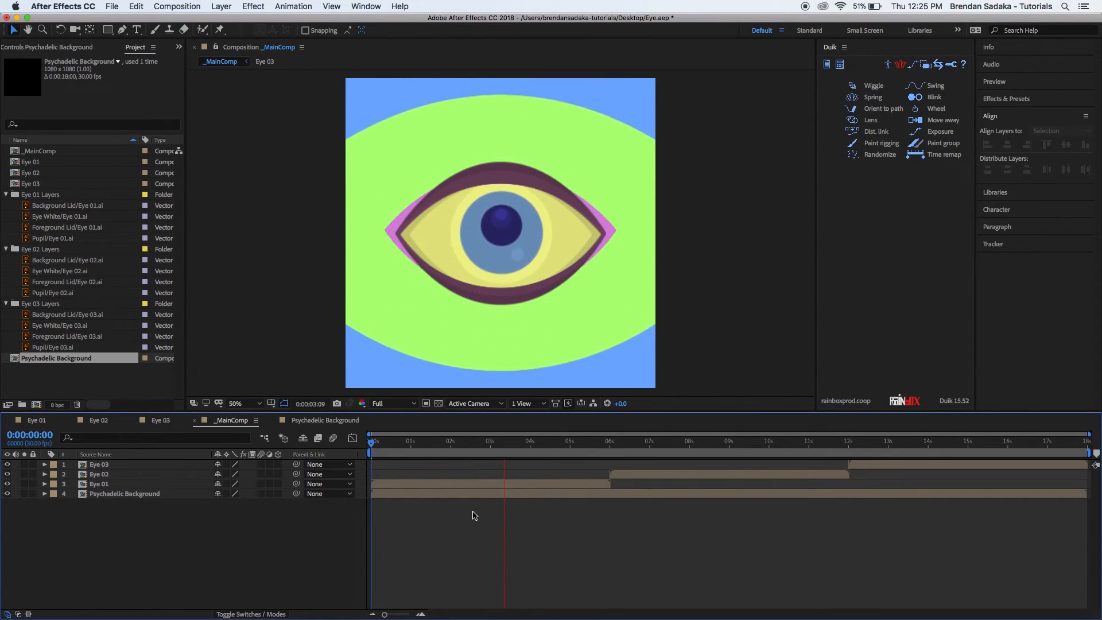
pyautogui.press('space')
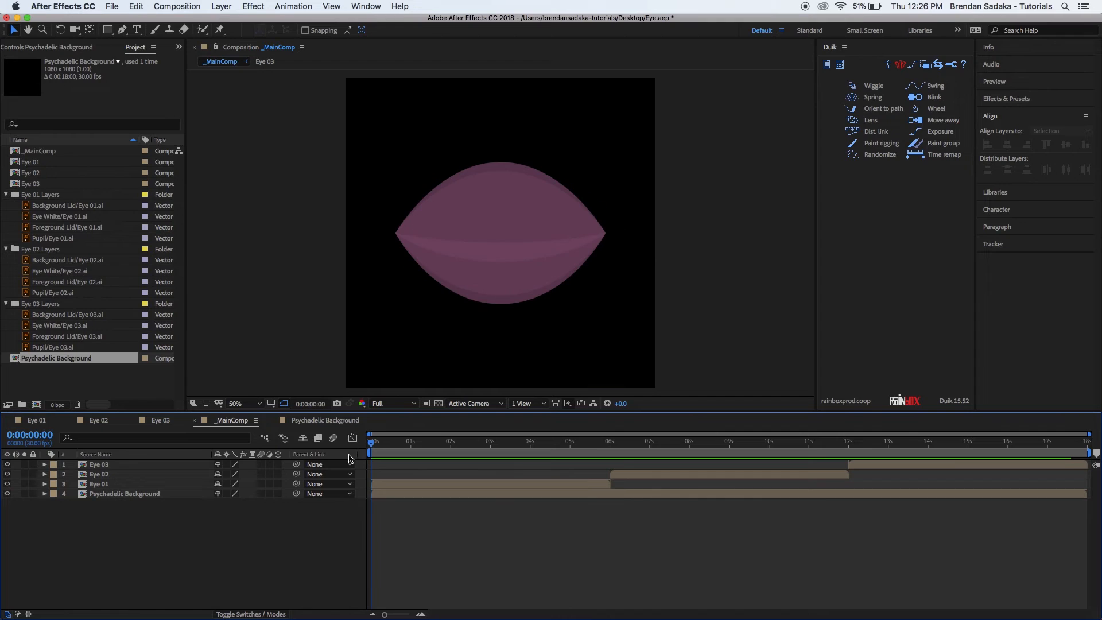
pyautogui.moveTo(372, 445); pyautogui.dragTo(343, 449)
pyautogui.press('space')
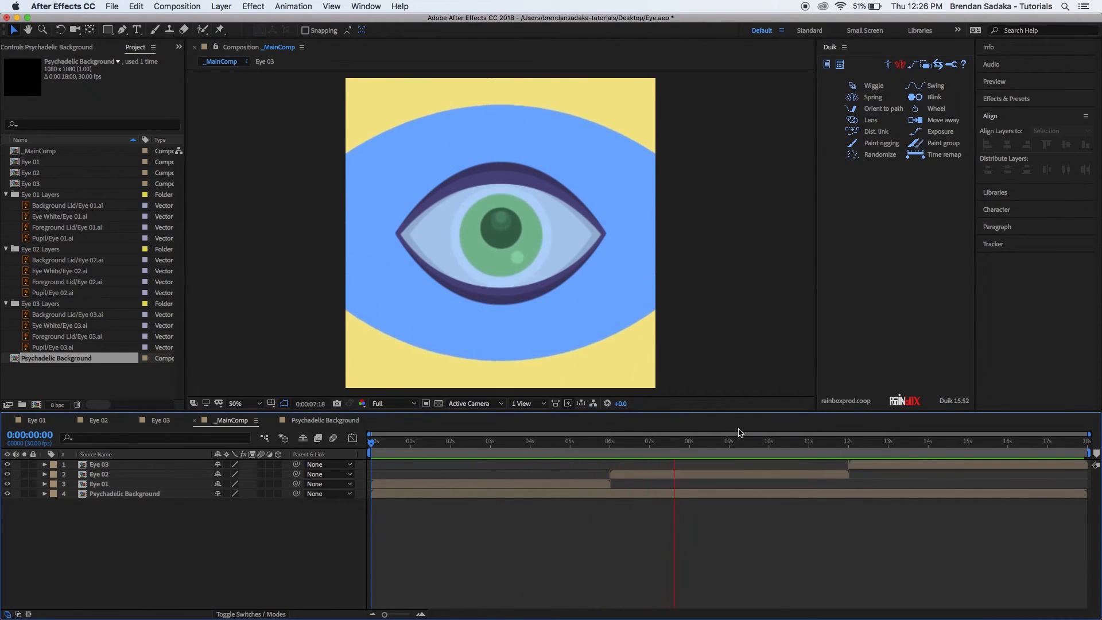
pyautogui.click(465, 442)
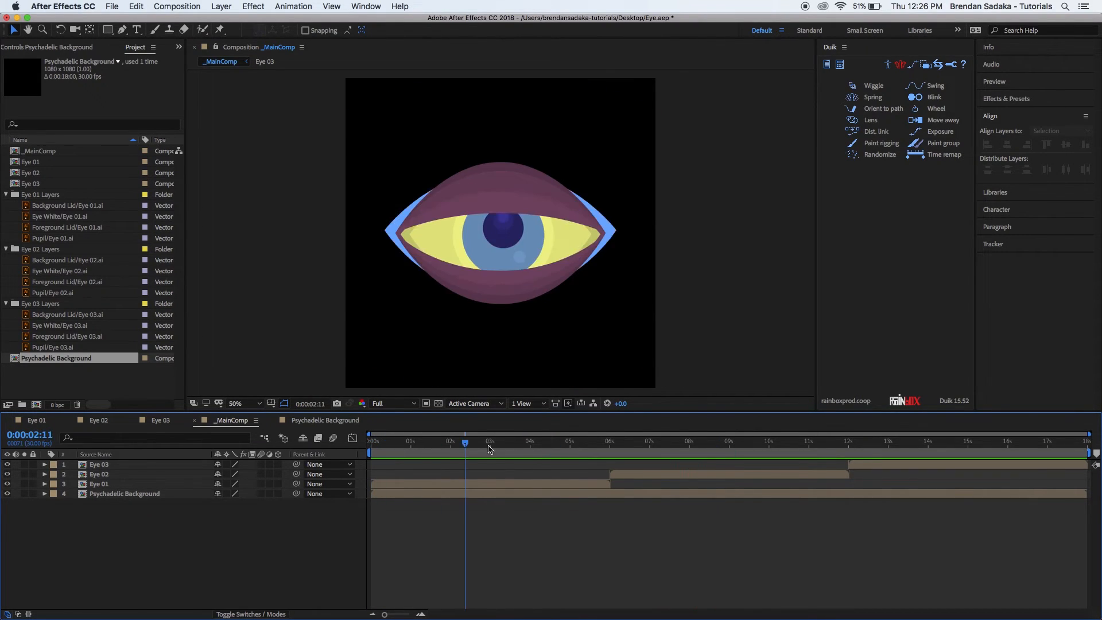
pyautogui.moveTo(489, 449); pyautogui.dragTo(418, 456)
pyautogui.moveTo(551, 608)
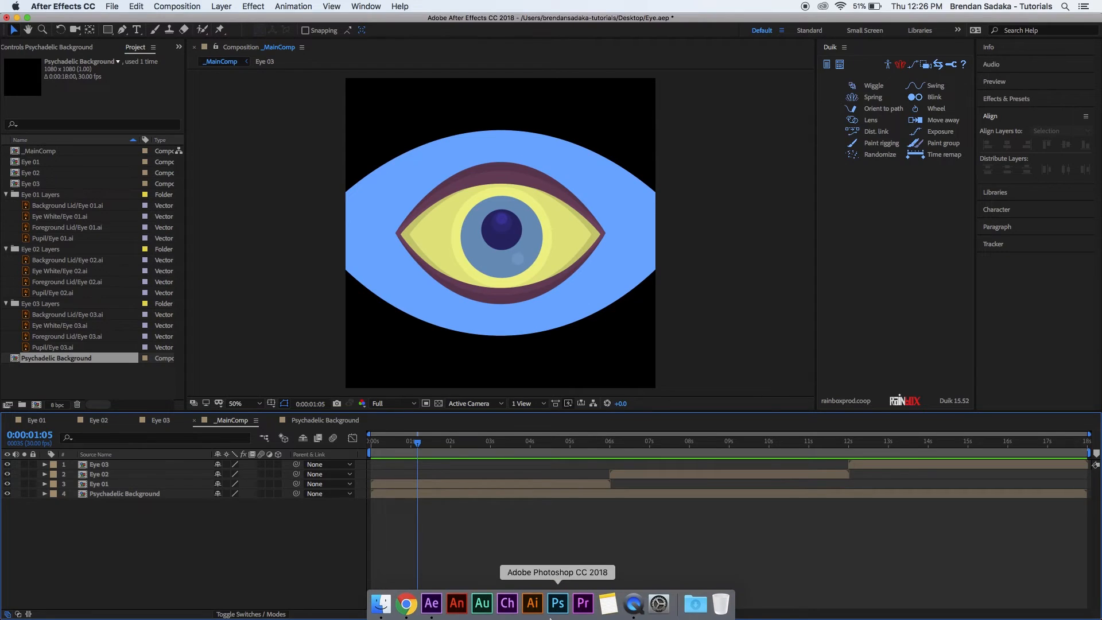
pyautogui.click(635, 603)
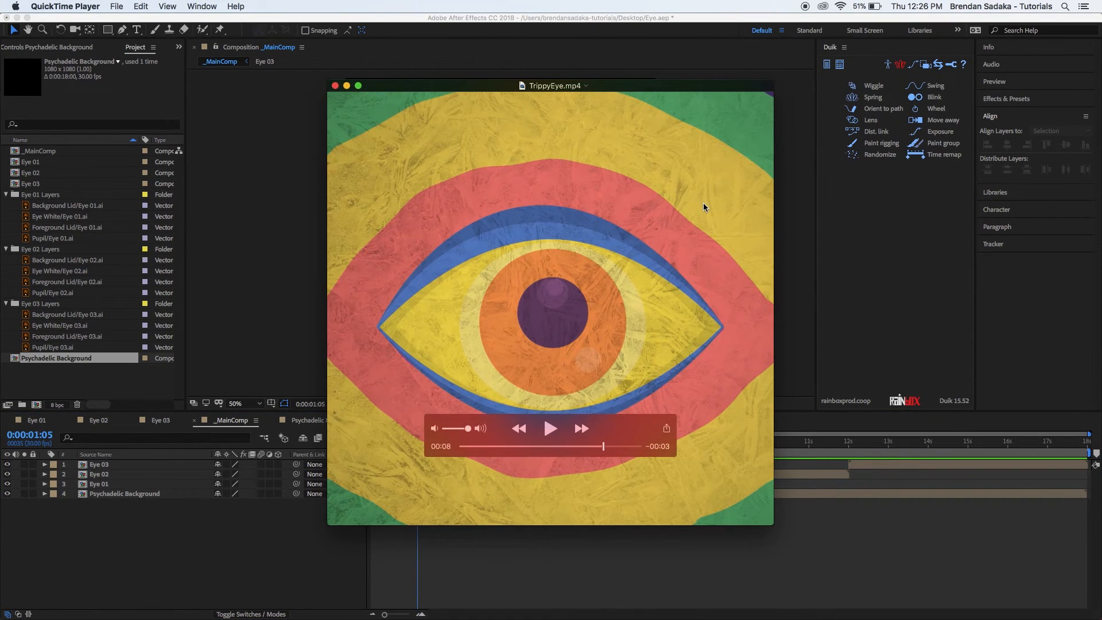
pyautogui.moveTo(604, 447); pyautogui.dragTo(603, 447)
pyautogui.click(815, 503)
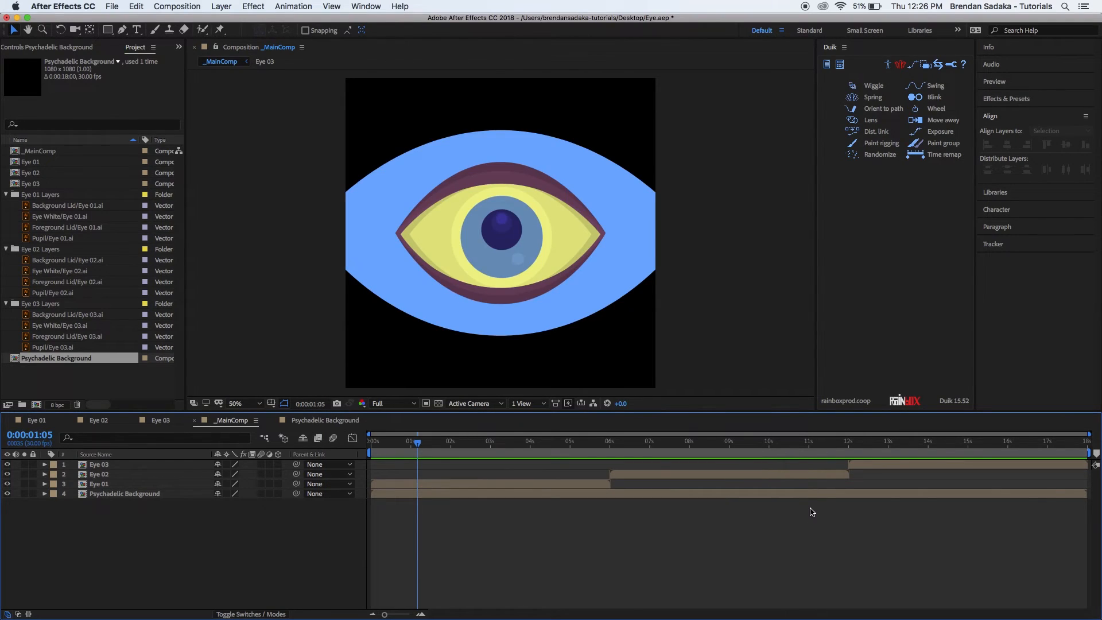
# Apply the Turbulent Displace effect to the Psychadelic Background layer with an Amount of 30.
pyautogui.click(465, 492)
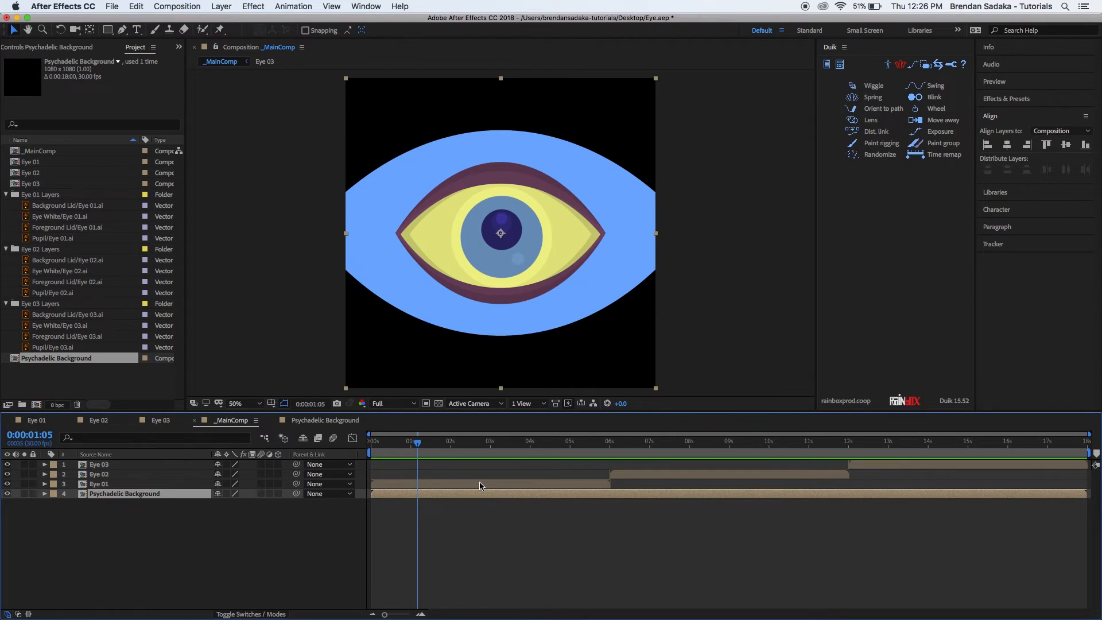
pyautogui.click(256, 8)
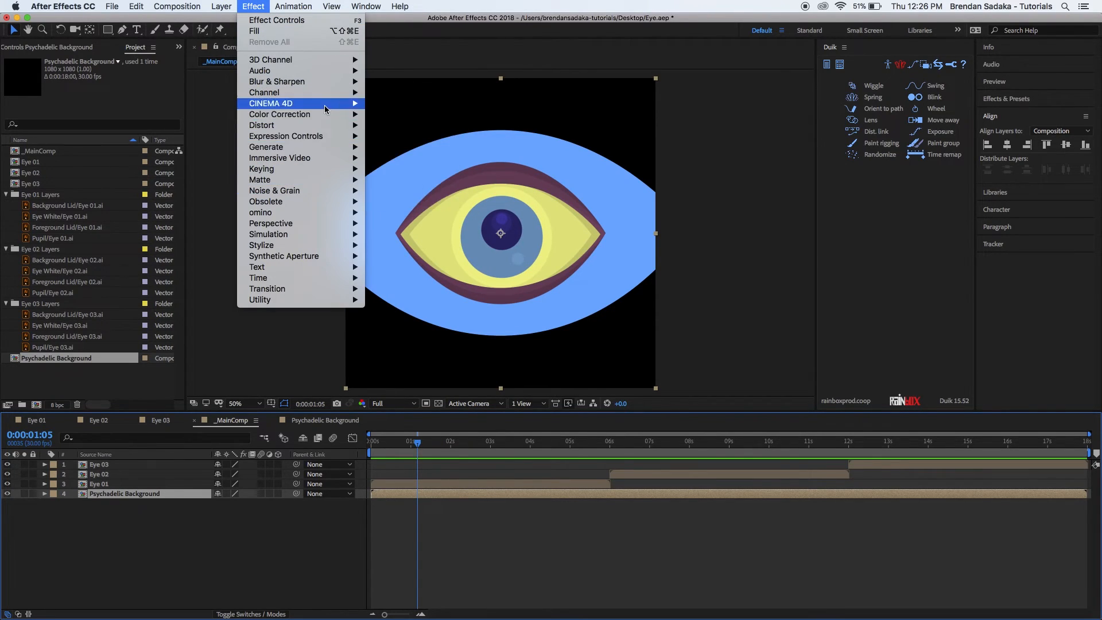
pyautogui.moveTo(322, 126)
pyautogui.click(432, 474)
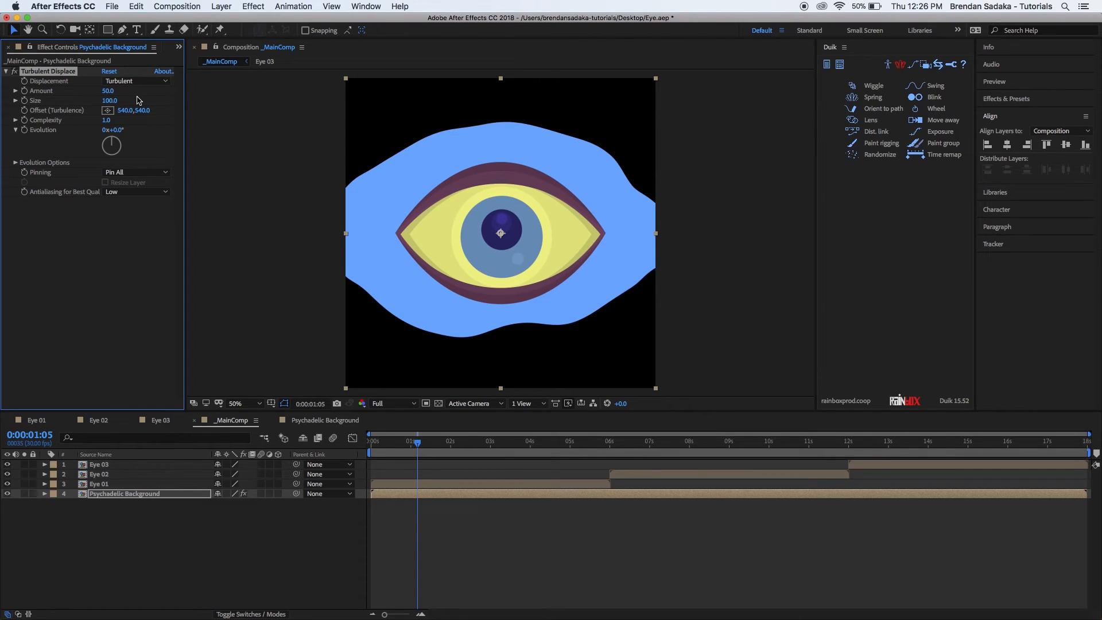
pyautogui.click(107, 91)
pyautogui.write('30')
pyautogui.press('Return')
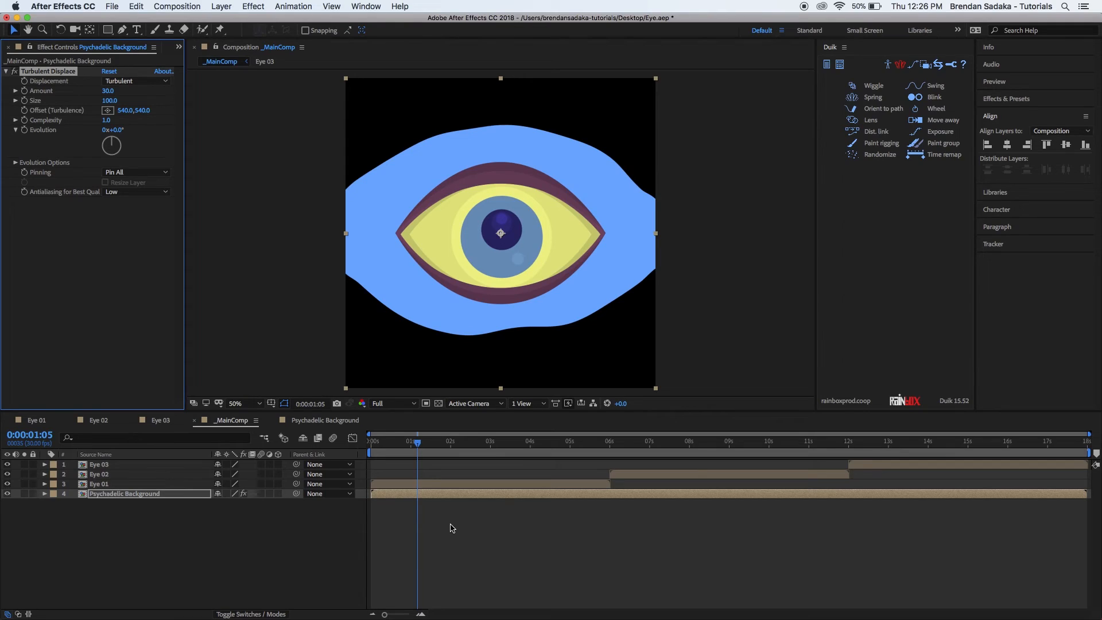
# Set the Turbulent Displace Amount to 20 and scrub to 0:00:02:09 to check the edge distortion.
pyautogui.click(109, 91)
pyautogui.write('20')
pyautogui.press('Return')
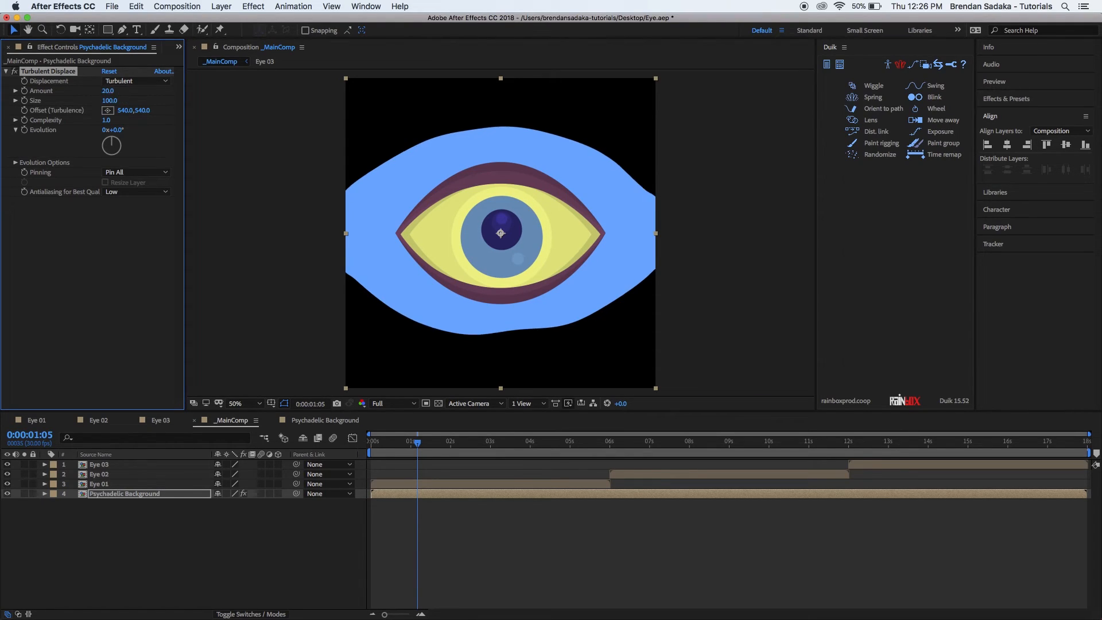
pyautogui.click(521, 532)
pyautogui.moveTo(419, 444); pyautogui.dragTo(462, 449)
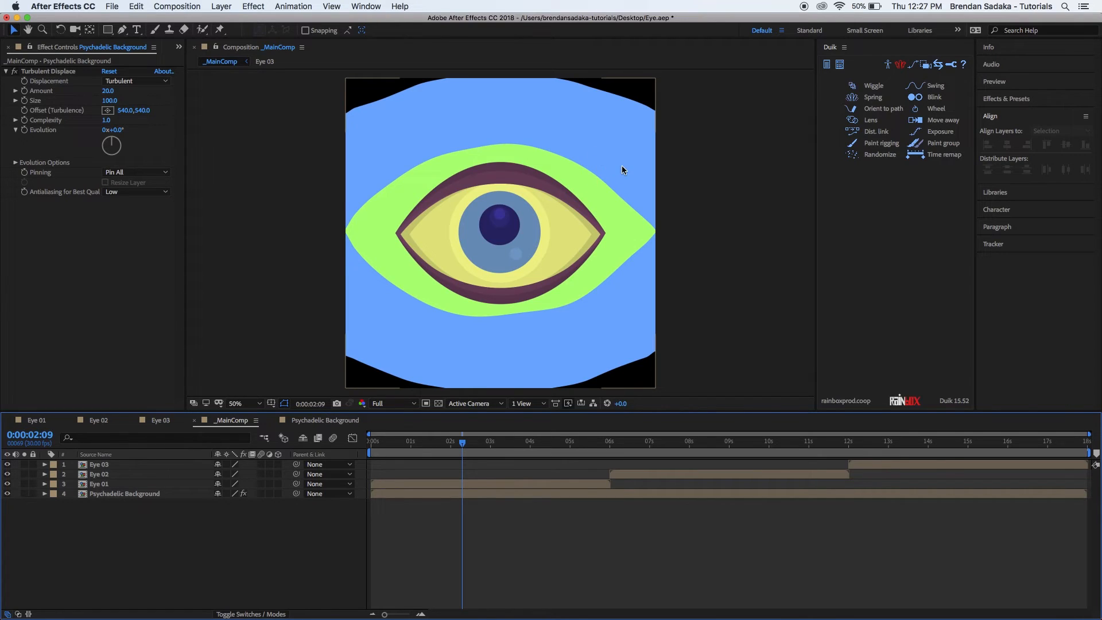
# Add a Duik Wiggle to the Offset (Turbulence) property of the Psychadelic Background layer's Turbulent Displace effect.
pyautogui.moveTo(444, 442); pyautogui.dragTo(354, 463)
pyautogui.click(141, 496)
pyautogui.click(44, 494)
pyautogui.click(54, 504)
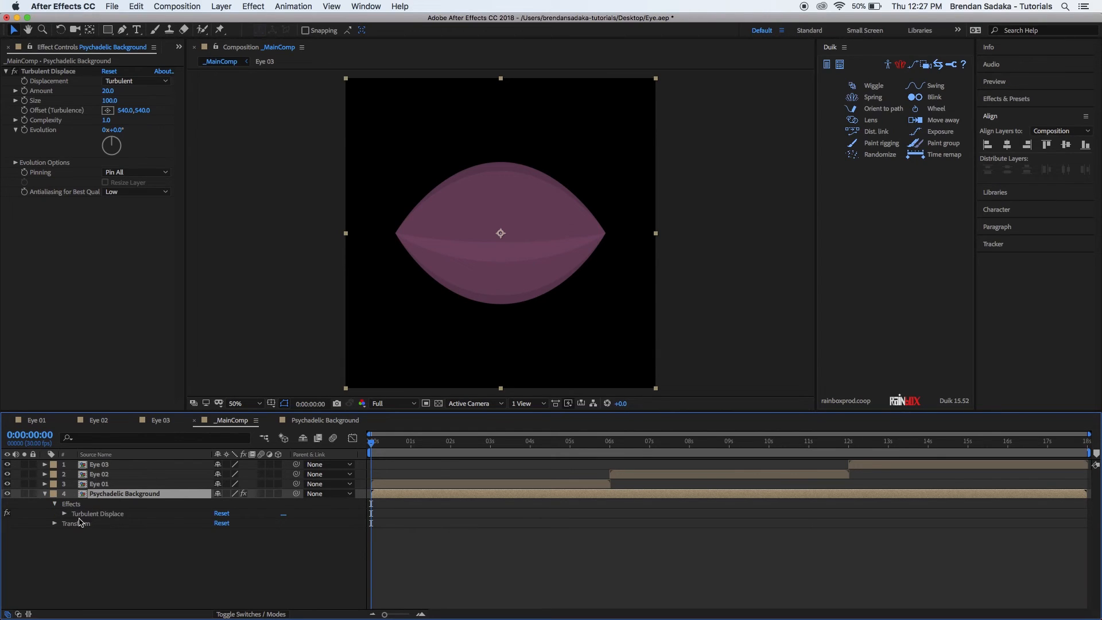
pyautogui.click(64, 514)
pyautogui.scroll(-1, 134, 513)
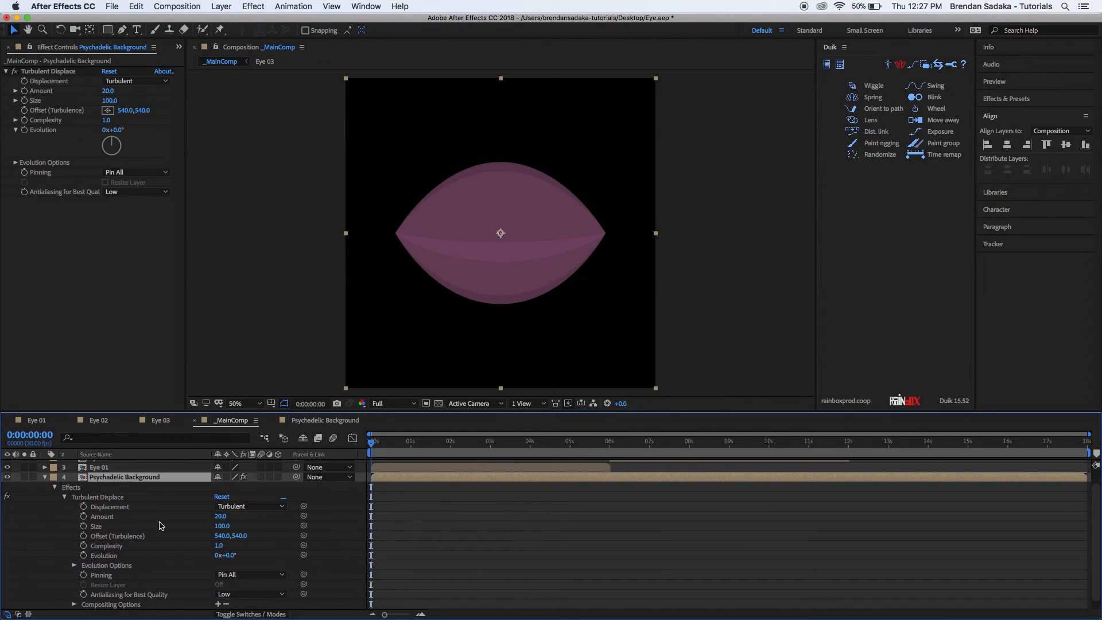
pyautogui.click(135, 536)
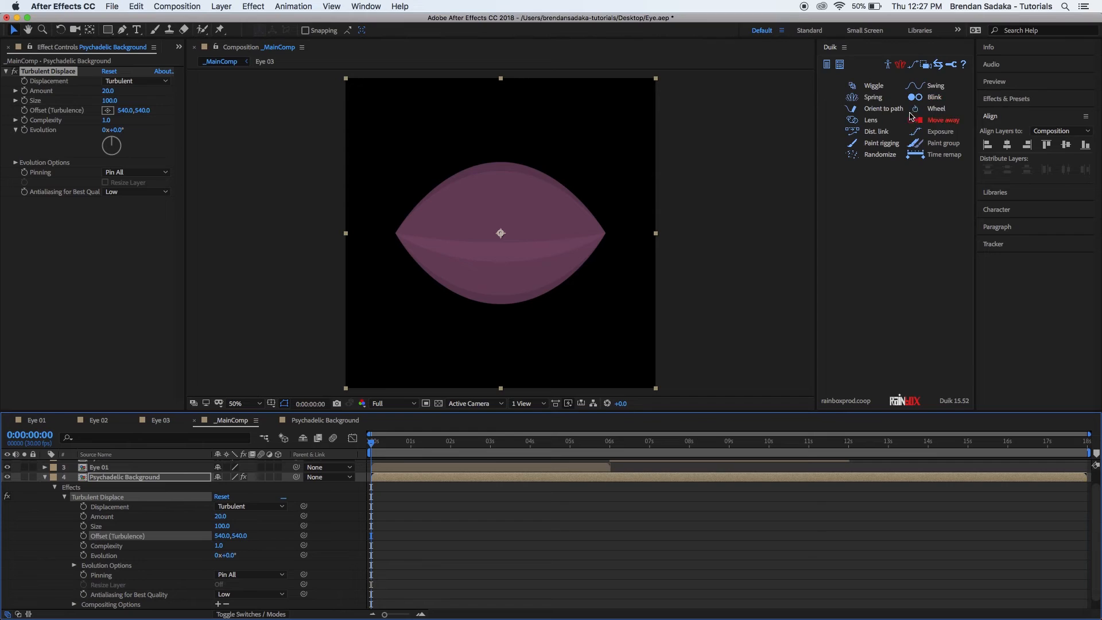
pyautogui.click(873, 86)
pyautogui.click(934, 111)
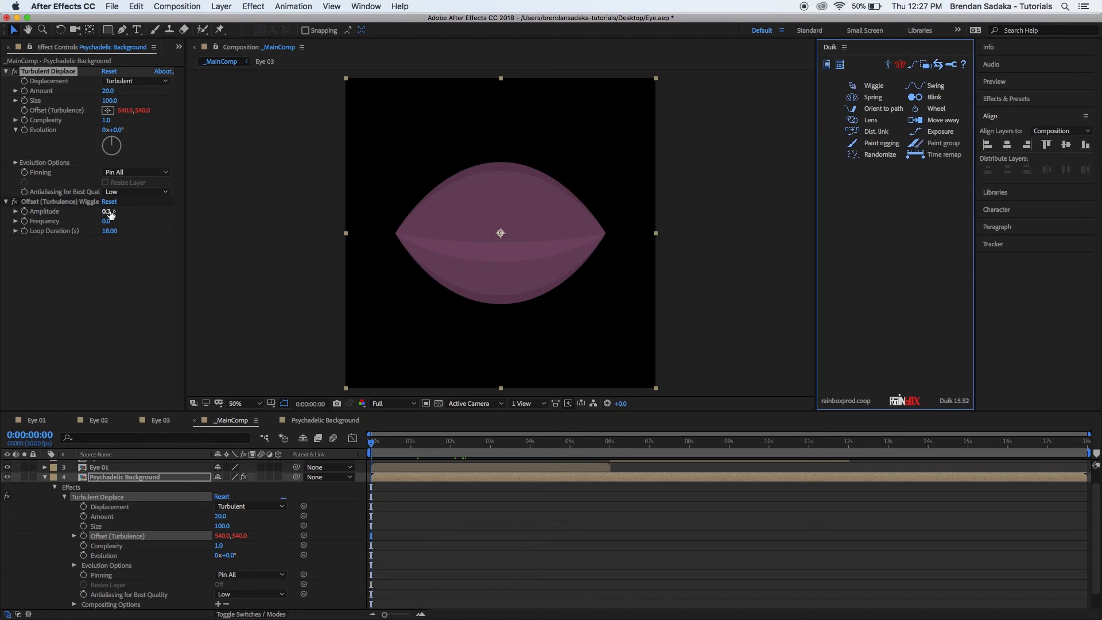
# Solo the Psychadelic Background layer and preview its offset wiggle with an Amplitude of 50 and a Frequency of 10.
pyautogui.click(107, 212)
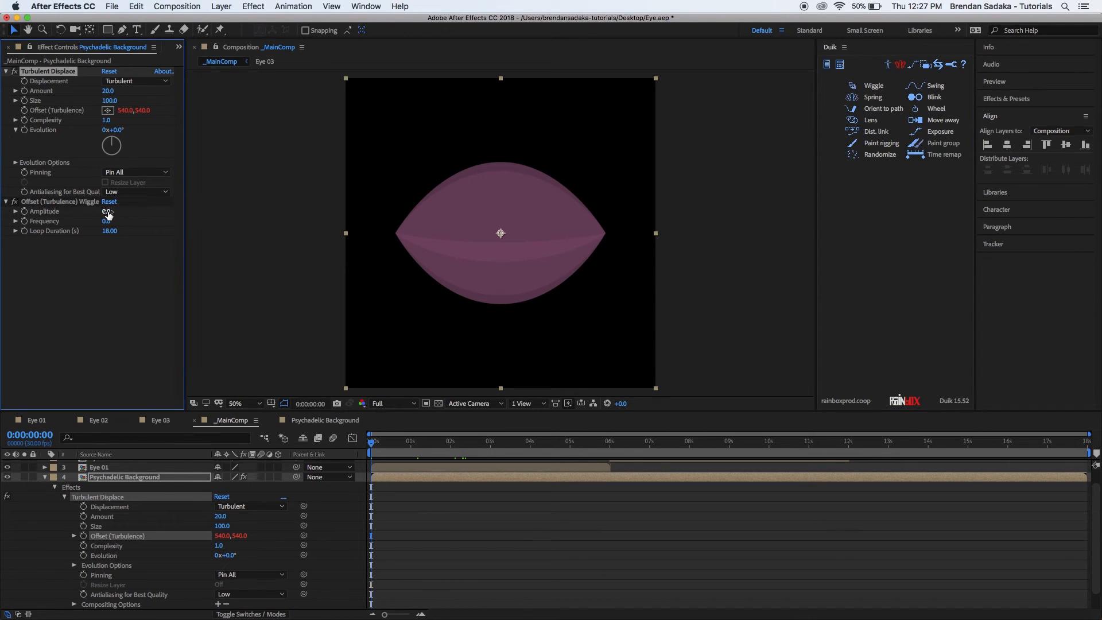
pyautogui.click(417, 519)
pyautogui.click(24, 477)
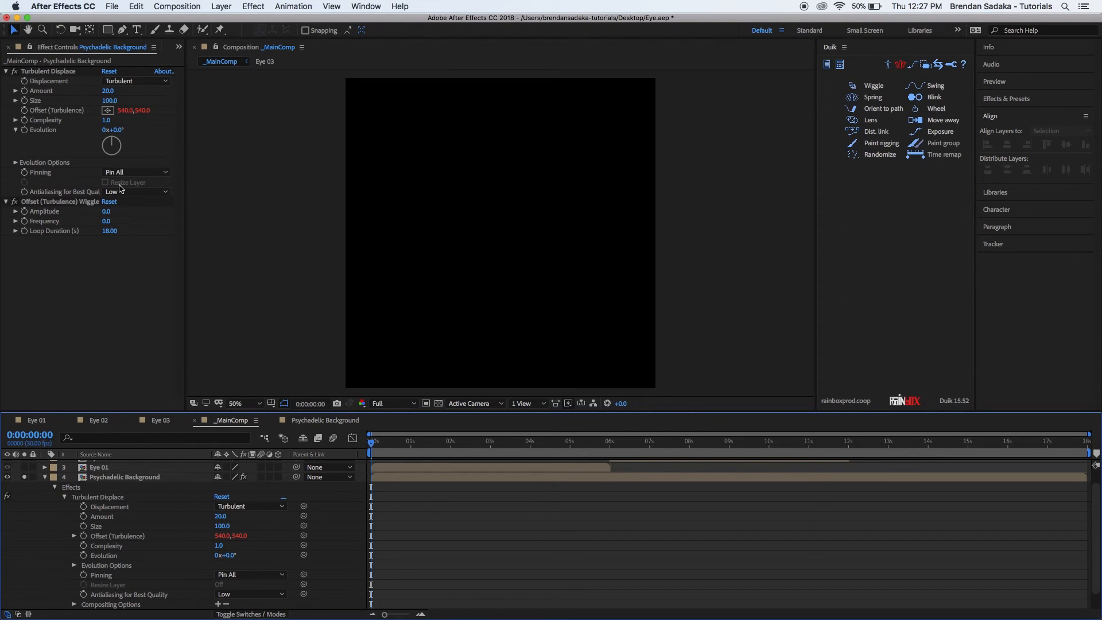
pyautogui.click(115, 213)
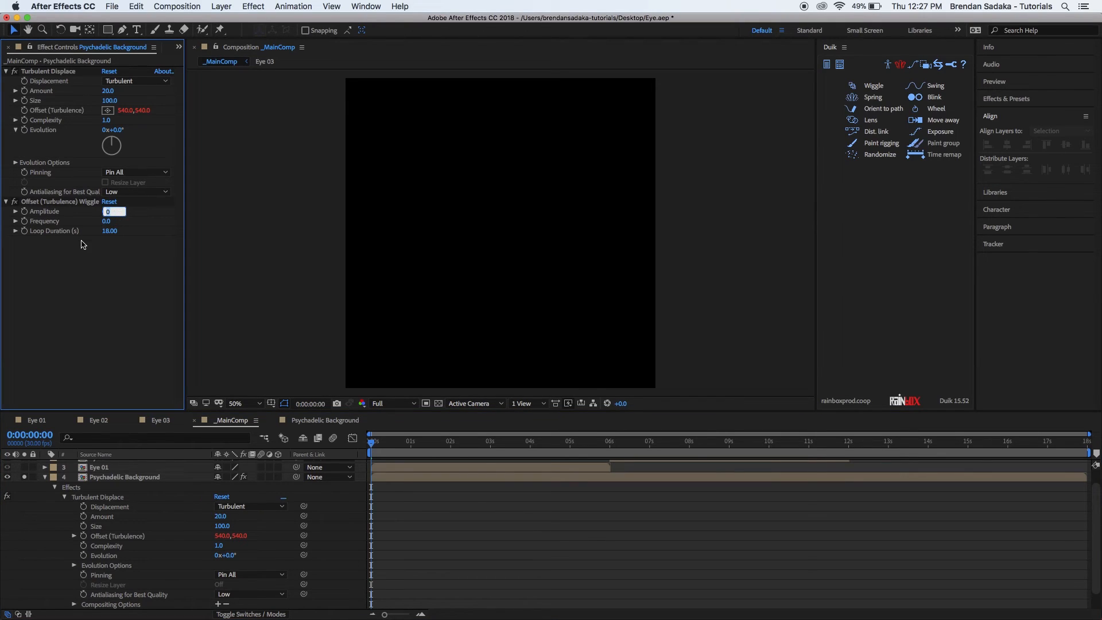
pyautogui.press('Tab')
pyautogui.write('10')
pyautogui.press('Return')
pyautogui.click(453, 536)
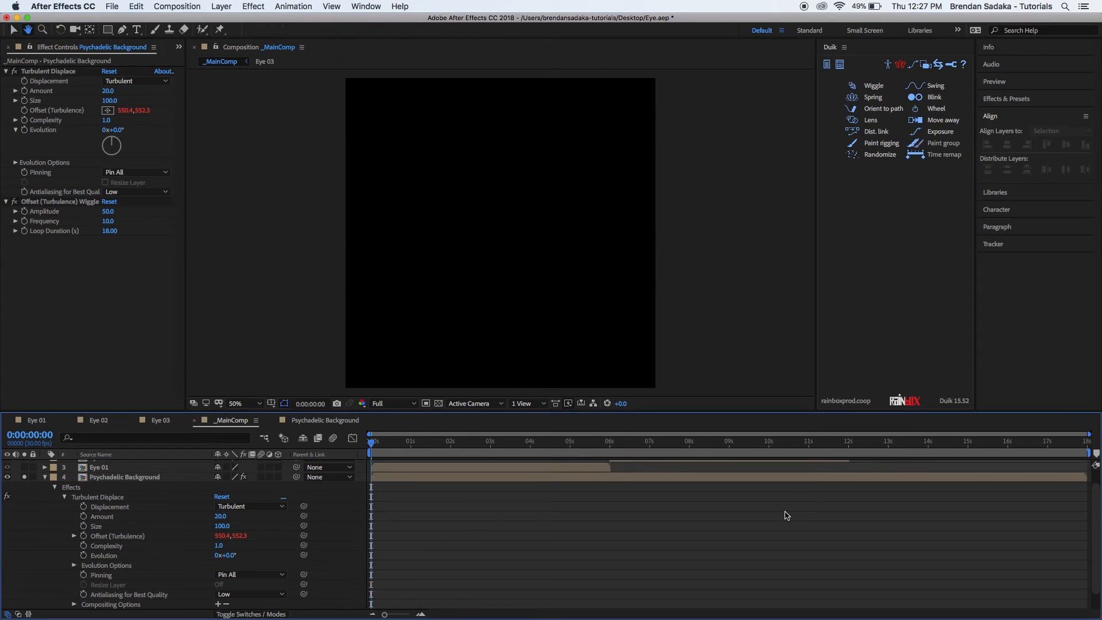
pyautogui.press('space')
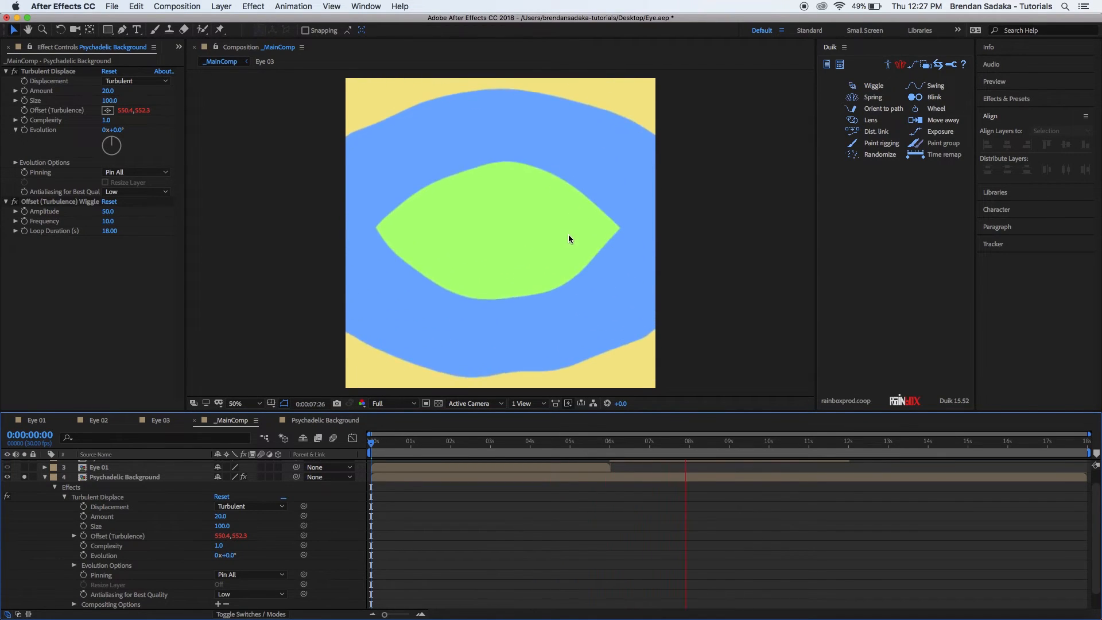
pyautogui.press('space')
# Try the offset wiggle with an Amplitude of 100 and a Frequency of 3, playing it from the start.
pyautogui.click(109, 212)
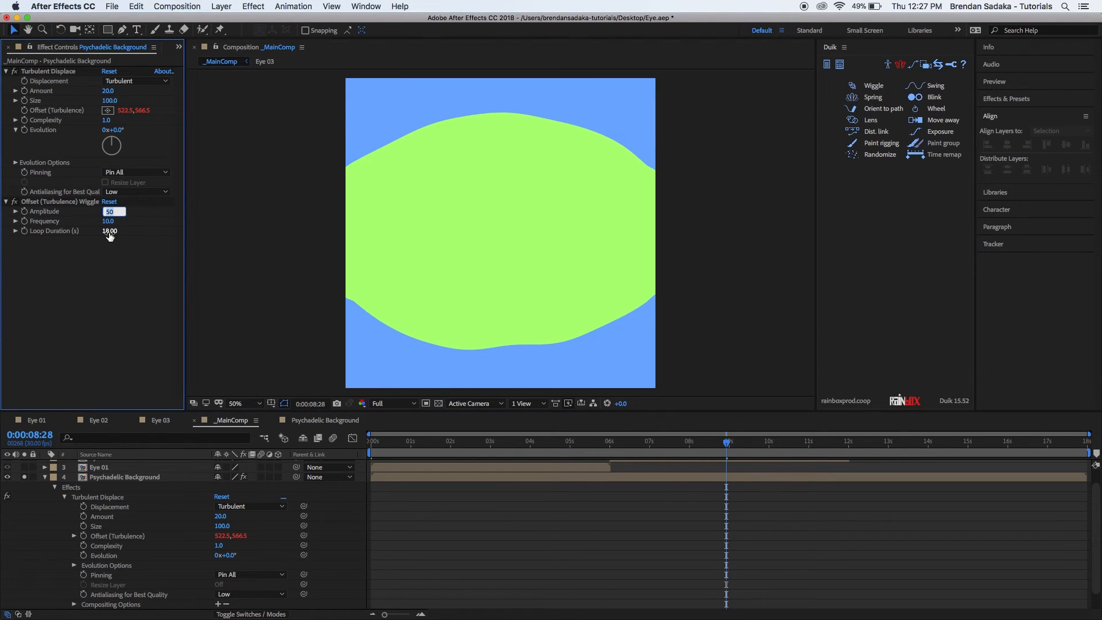
pyautogui.write('100')
pyautogui.press('Return')
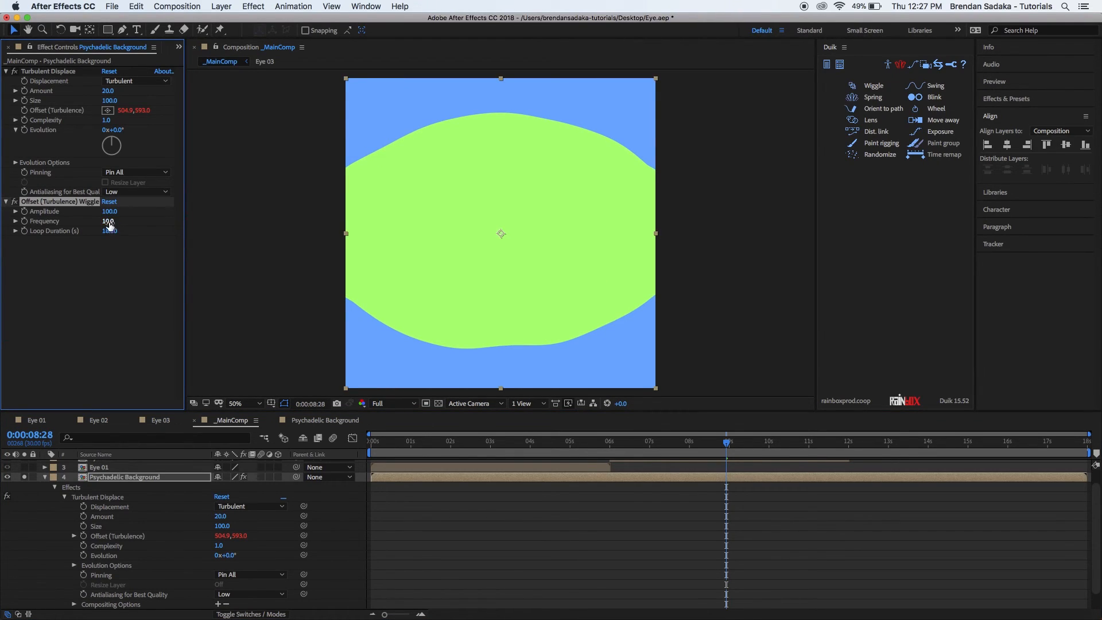
pyautogui.click(473, 545)
pyautogui.moveTo(441, 446); pyautogui.dragTo(370, 446)
pyautogui.press('space')
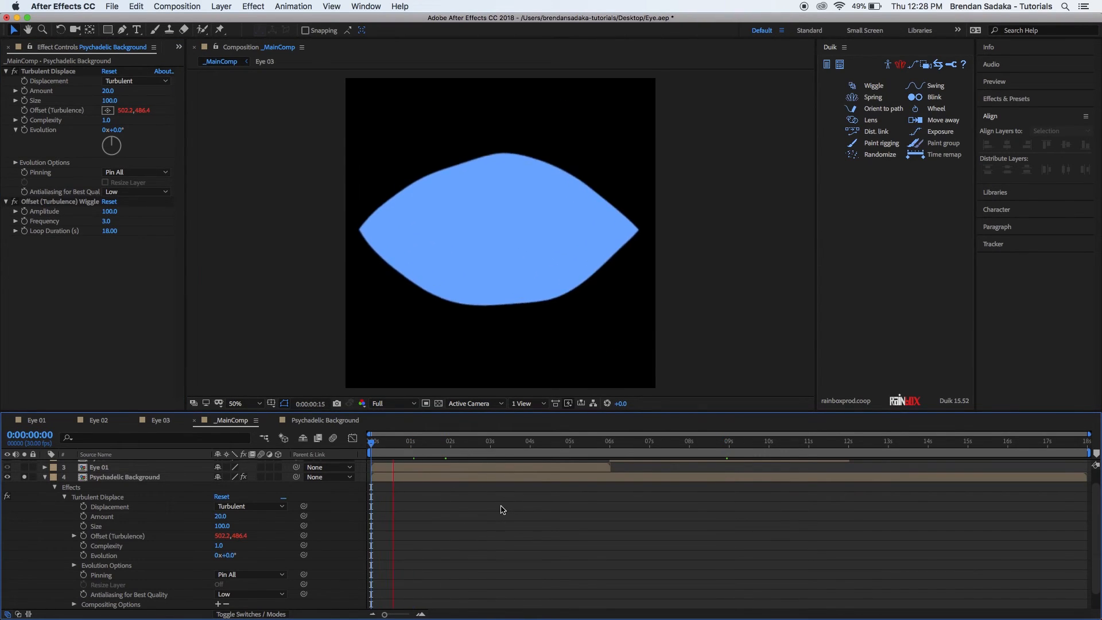
# Set the offset wiggle's Amplitude to 200 and Frequency to 1, and preview the slower distortion.
pyautogui.click(111, 212)
pyautogui.write('200')
pyautogui.press('Tab')
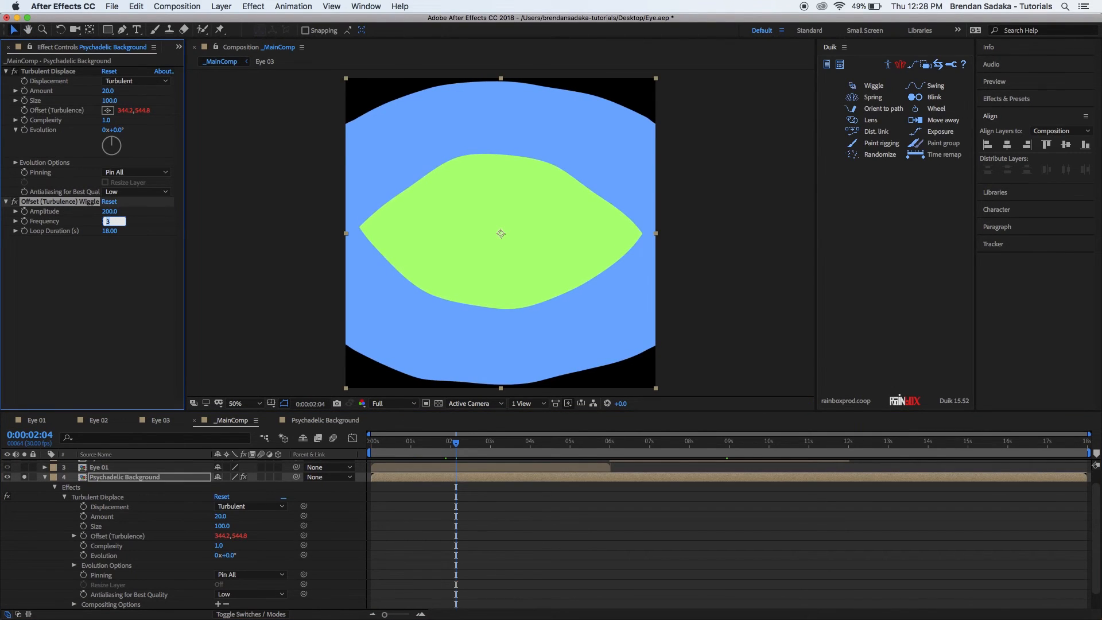
pyautogui.click(537, 549)
pyautogui.press('space')
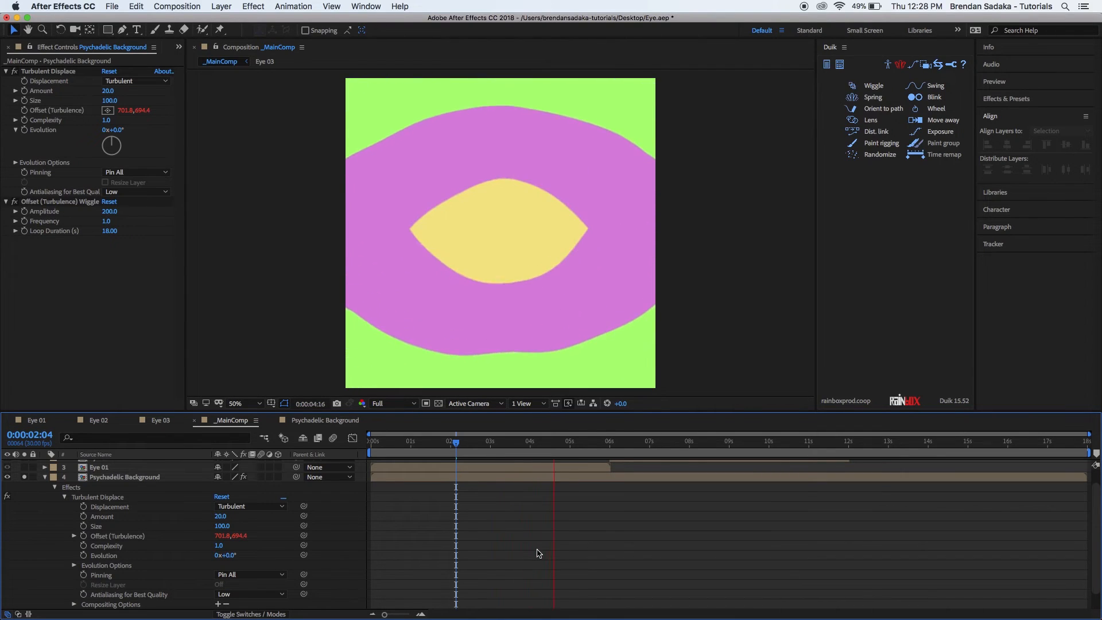
# Try the offset wiggle with an Amplitude of 500, previewing it from around the two-second mark.
pyautogui.press('space')
pyautogui.click(113, 211)
pyautogui.write('500')
pyautogui.press('Return')
pyautogui.click(453, 442)
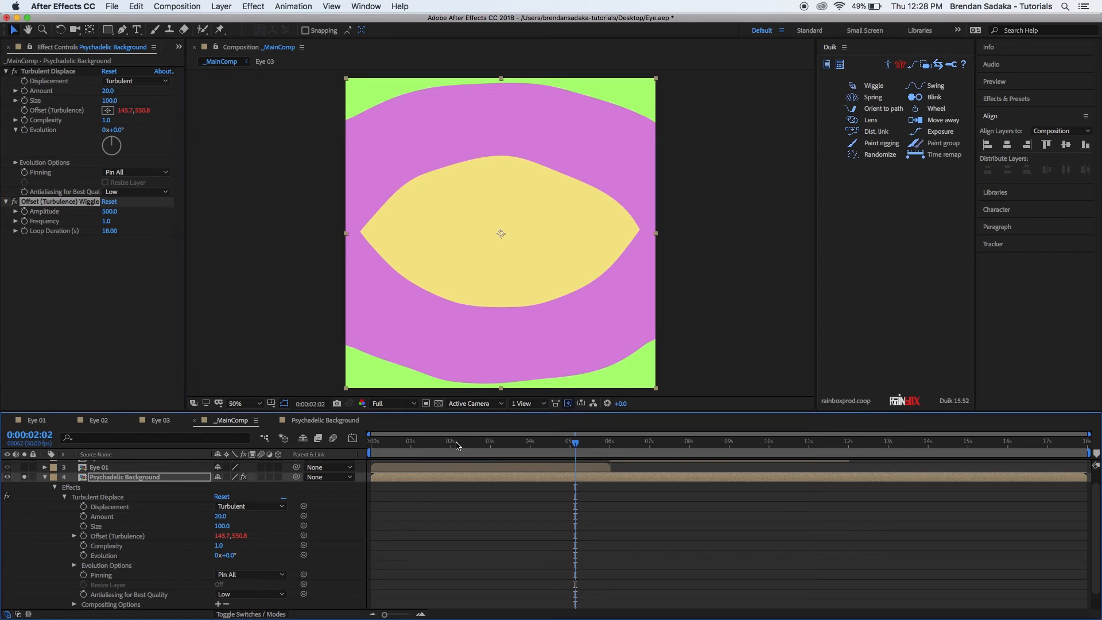
pyautogui.press('space')
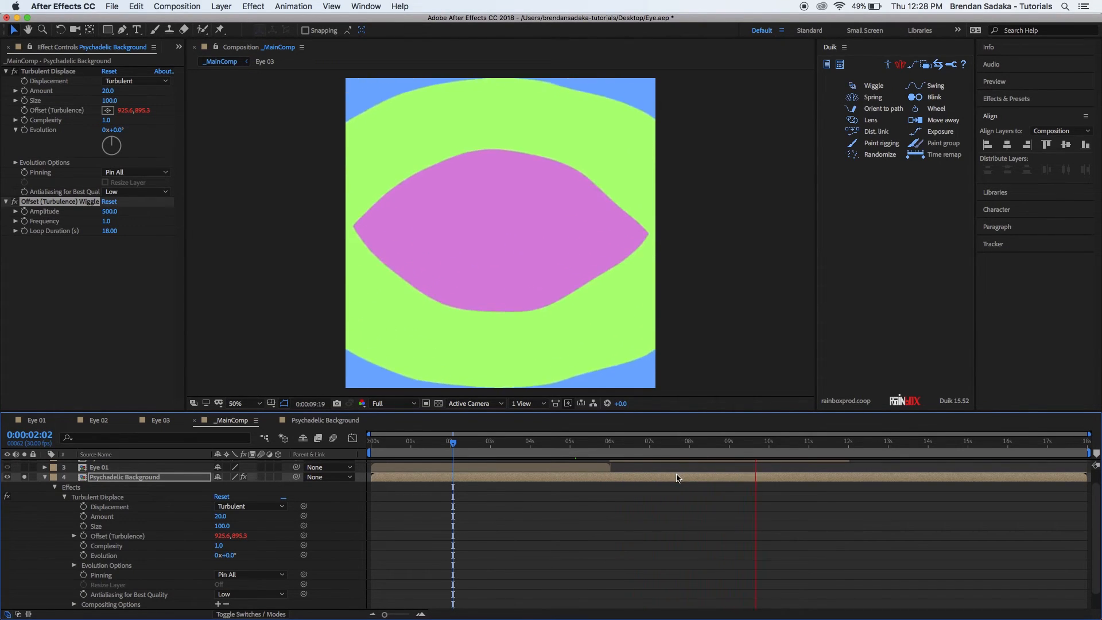
pyautogui.press('space')
# Set the offset wiggle's Amplitude to 750 and the Turbulent Displace Amount to 30, and preview the distortion.
pyautogui.click(99, 237)
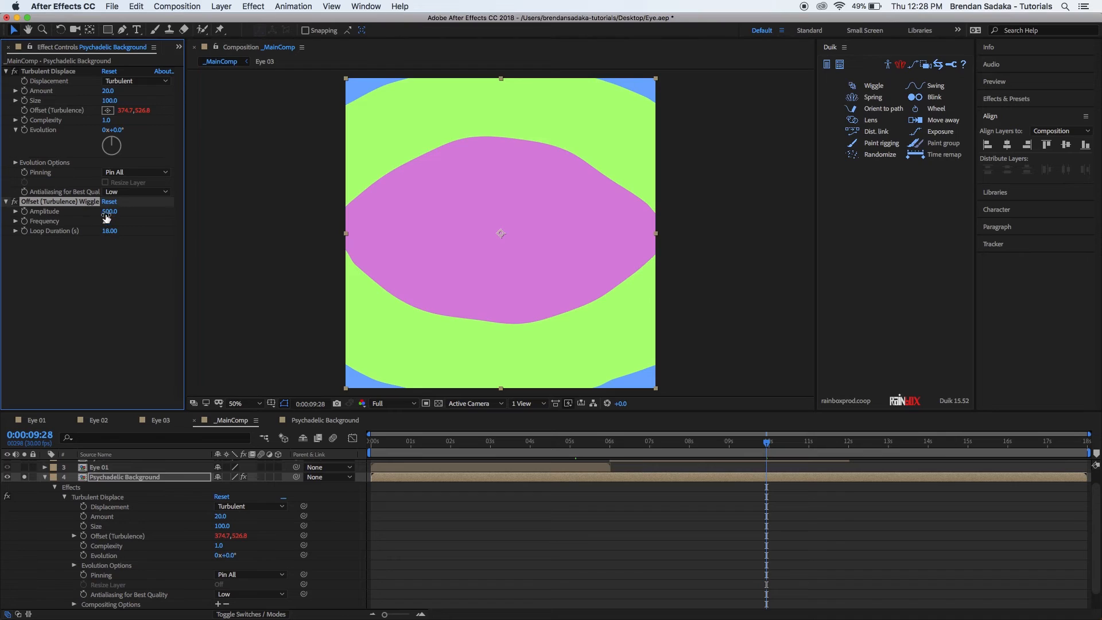
pyautogui.press('Return')
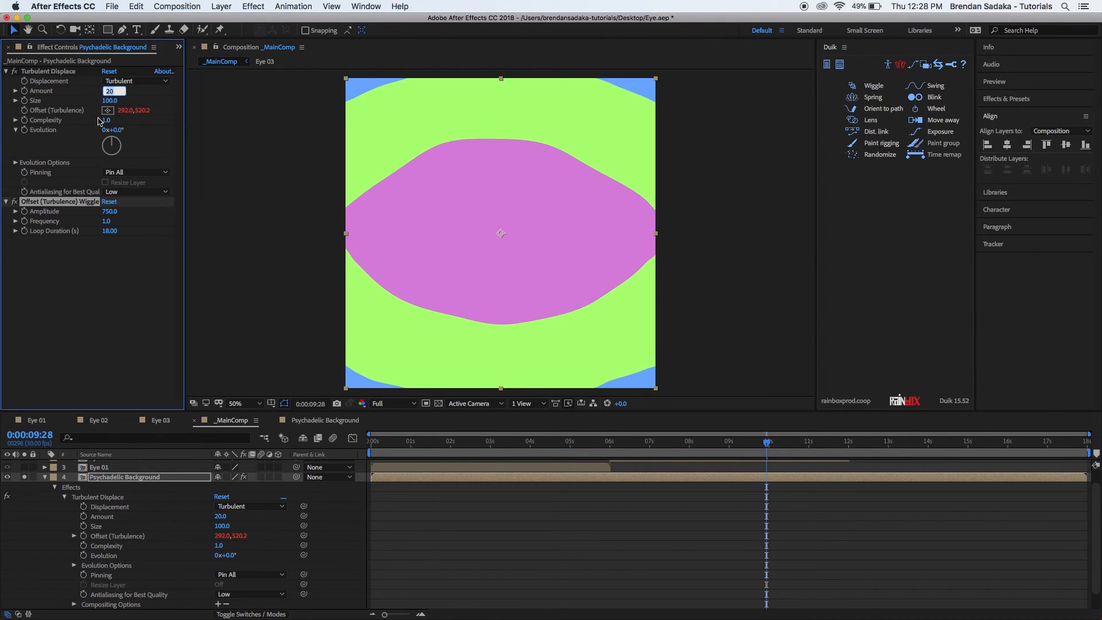
pyautogui.write('30')
pyautogui.press('Return')
pyautogui.click(436, 522)
pyautogui.press('space')
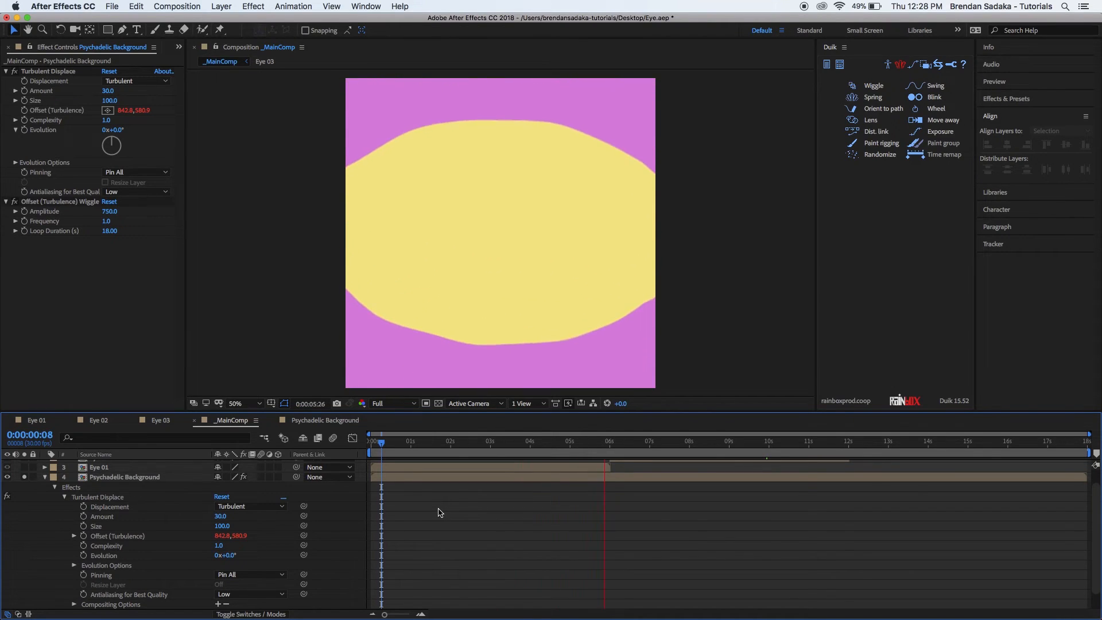
pyautogui.press('space')
# Set the offset wiggle's Frequency to 0.5 and preview the slower motion.
pyautogui.click(110, 223)
pyautogui.click(110, 222)
pyautogui.write('1')
pyautogui.press('Return')
pyautogui.click(412, 511)
pyautogui.press('Home')
pyautogui.press('space')
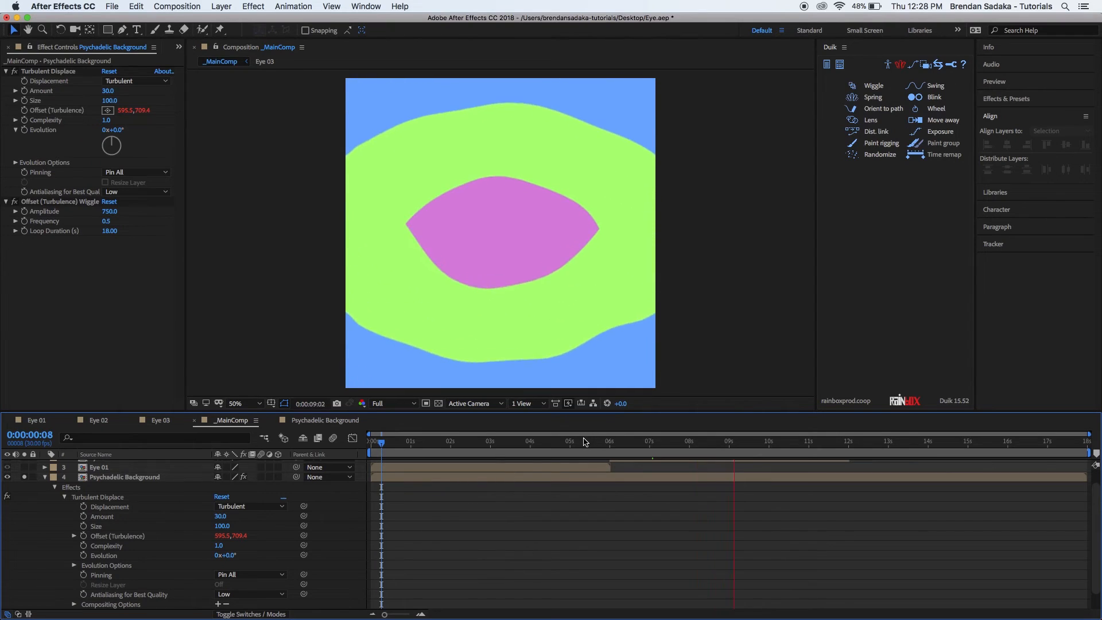
# Collapse and unsolo the Psychadelic Background layer, and preview _MainComp from the start with all layers showing.
pyautogui.moveTo(380, 443); pyautogui.dragTo(292, 461)
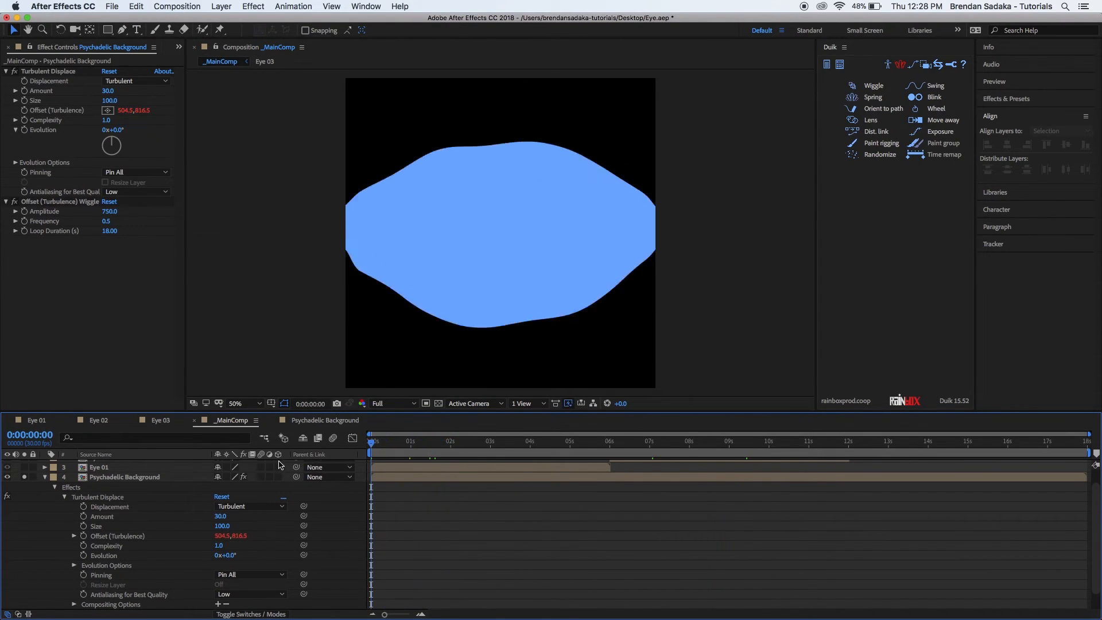
pyautogui.click(45, 477)
pyautogui.press('space')
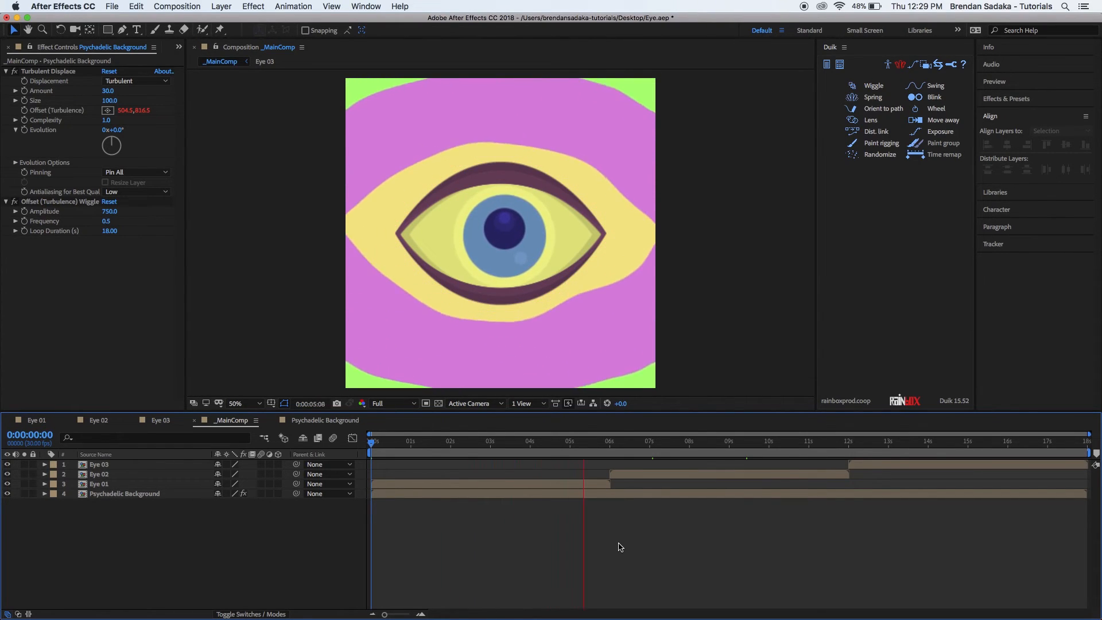
pyautogui.moveTo(604, 445); pyautogui.dragTo(411, 463)
pyautogui.press('Home')
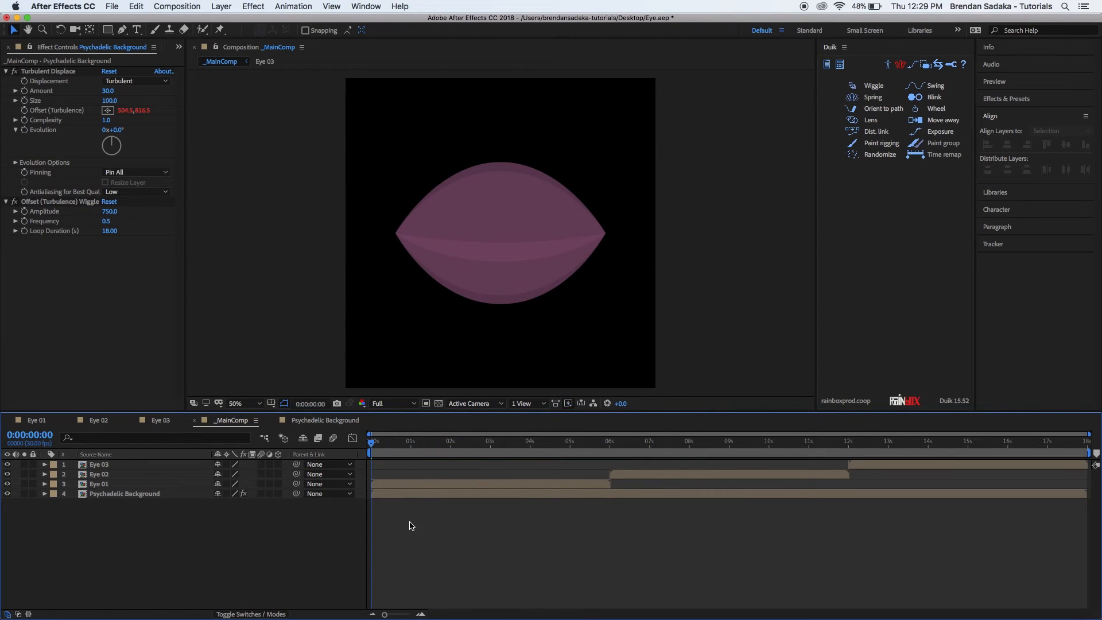
# Create a 1080 × 1080 px dark gray solid (555555) and place it beneath all other layers in _MainComp.
pyautogui.press('super+y')
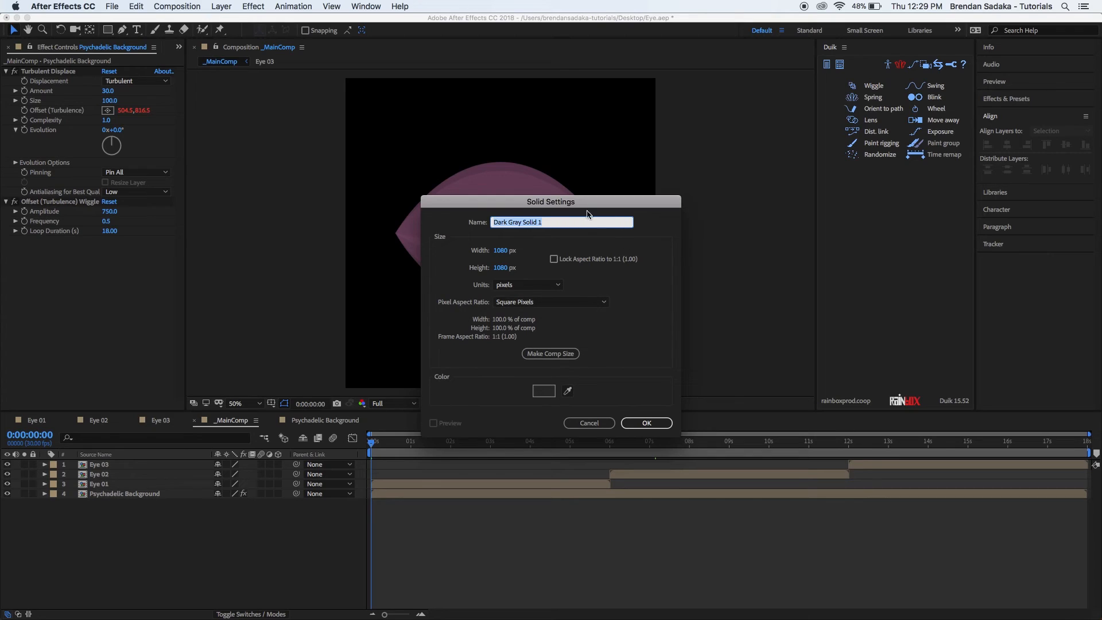
pyautogui.moveTo(578, 203); pyautogui.dragTo(440, 224)
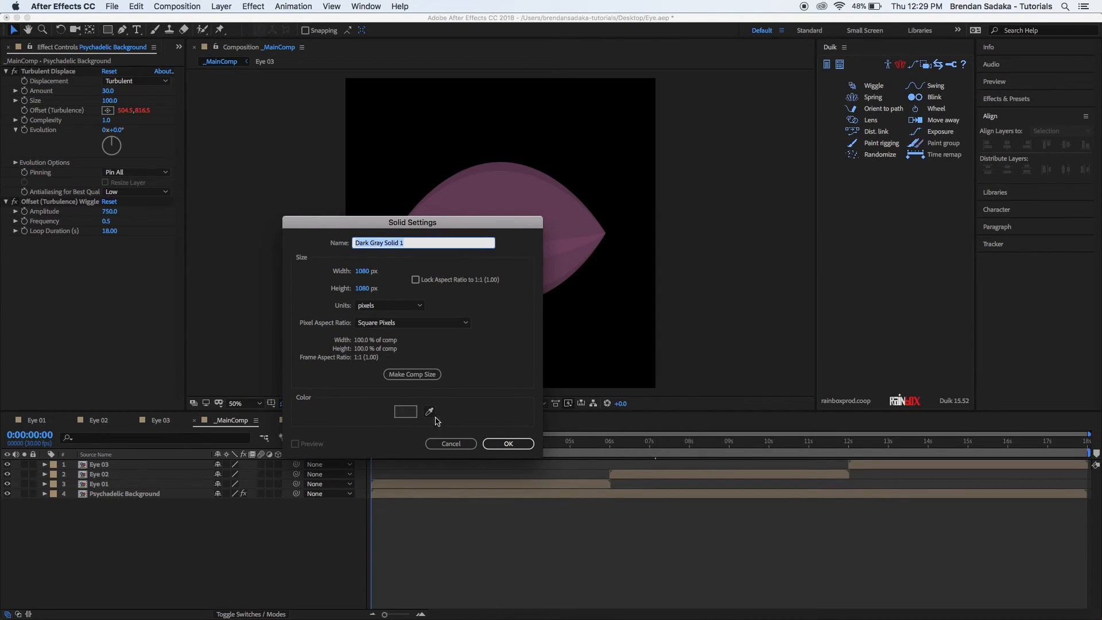
pyautogui.click(406, 412)
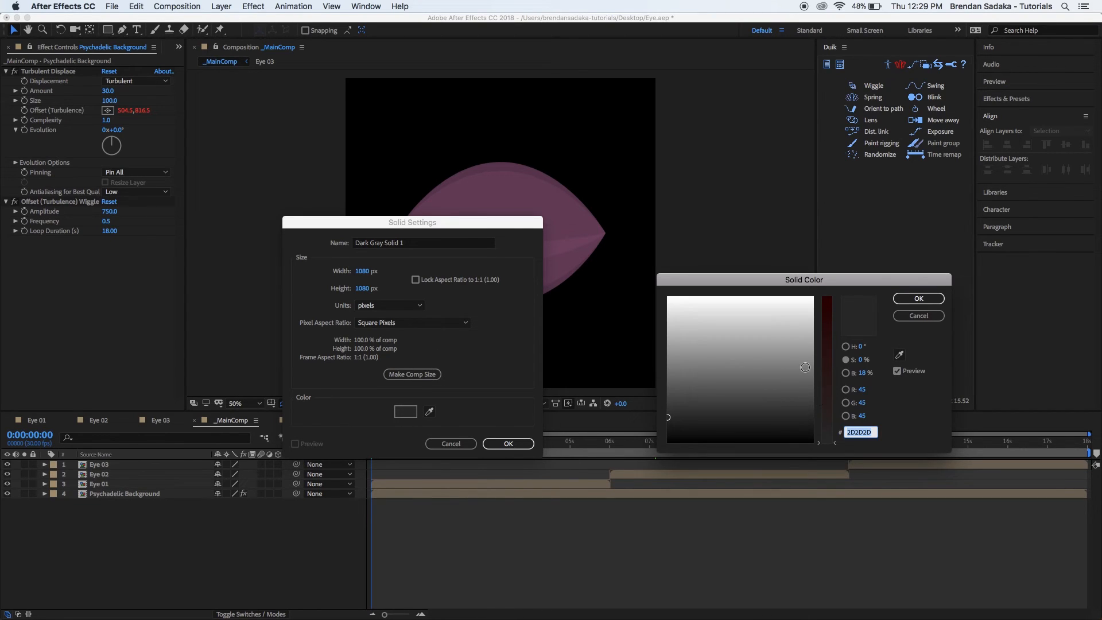
pyautogui.click(846, 372)
pyautogui.moveTo(831, 418); pyautogui.dragTo(834, 395)
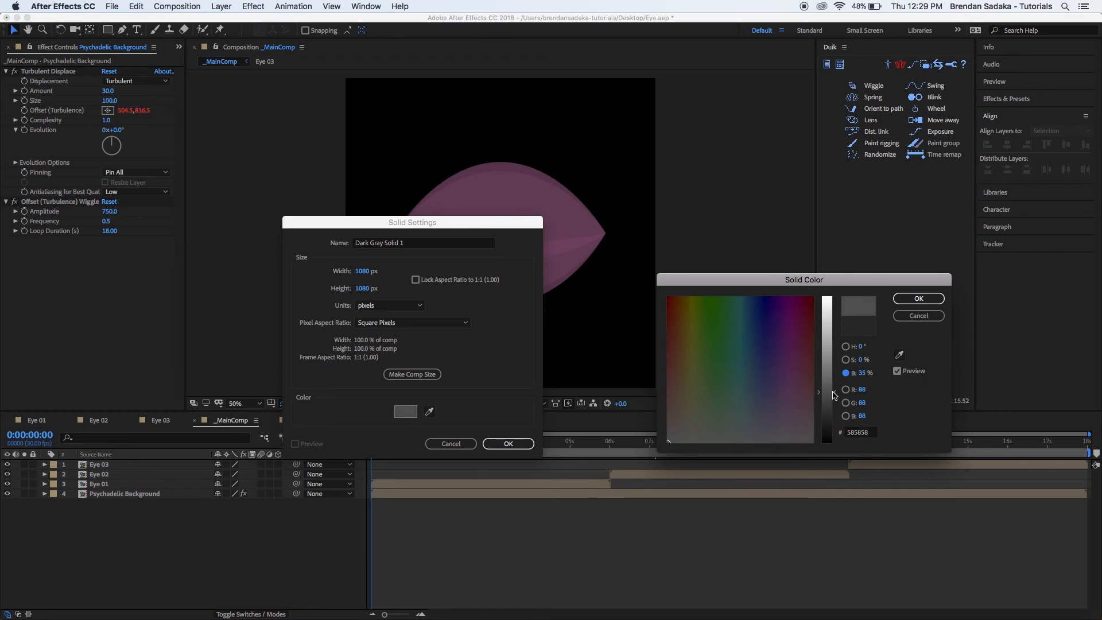
pyautogui.click(919, 299)
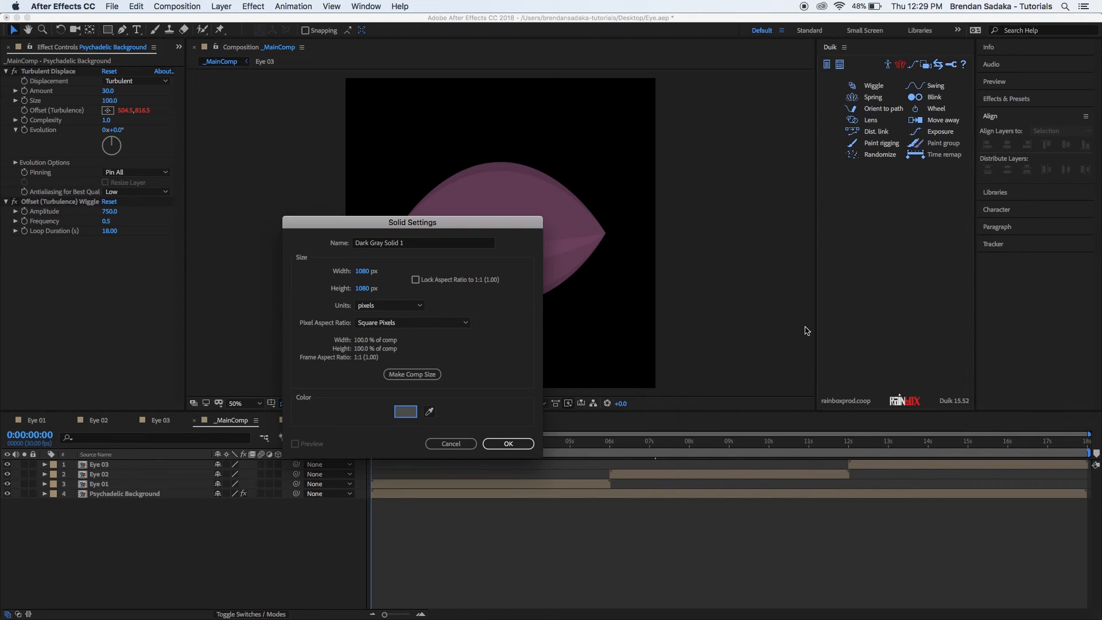
pyautogui.click(507, 446)
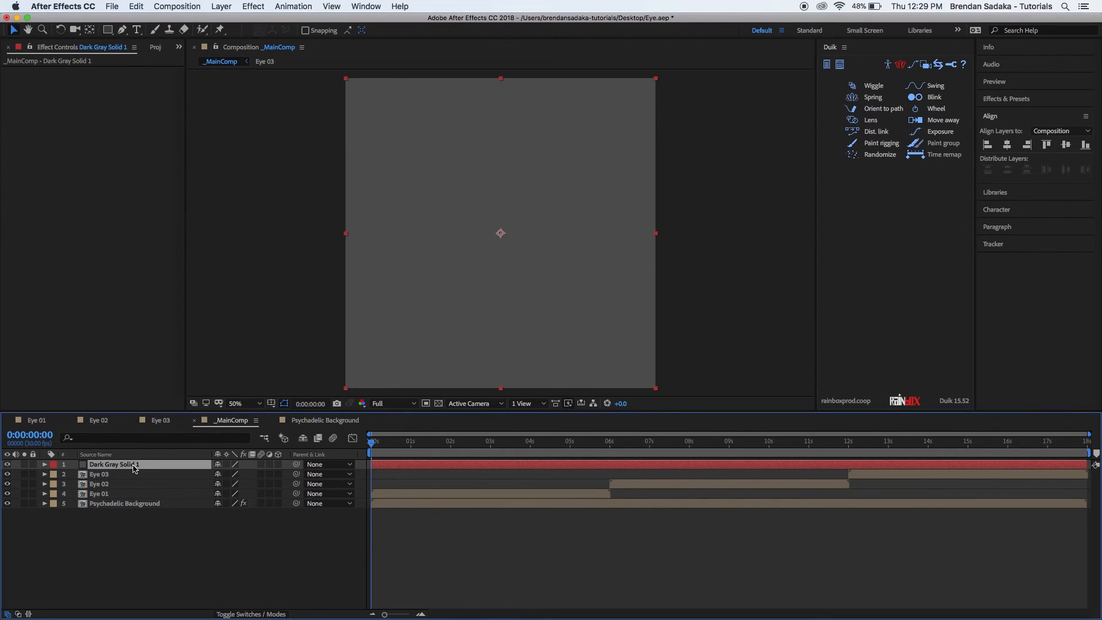
pyautogui.moveTo(133, 468); pyautogui.dragTo(147, 508)
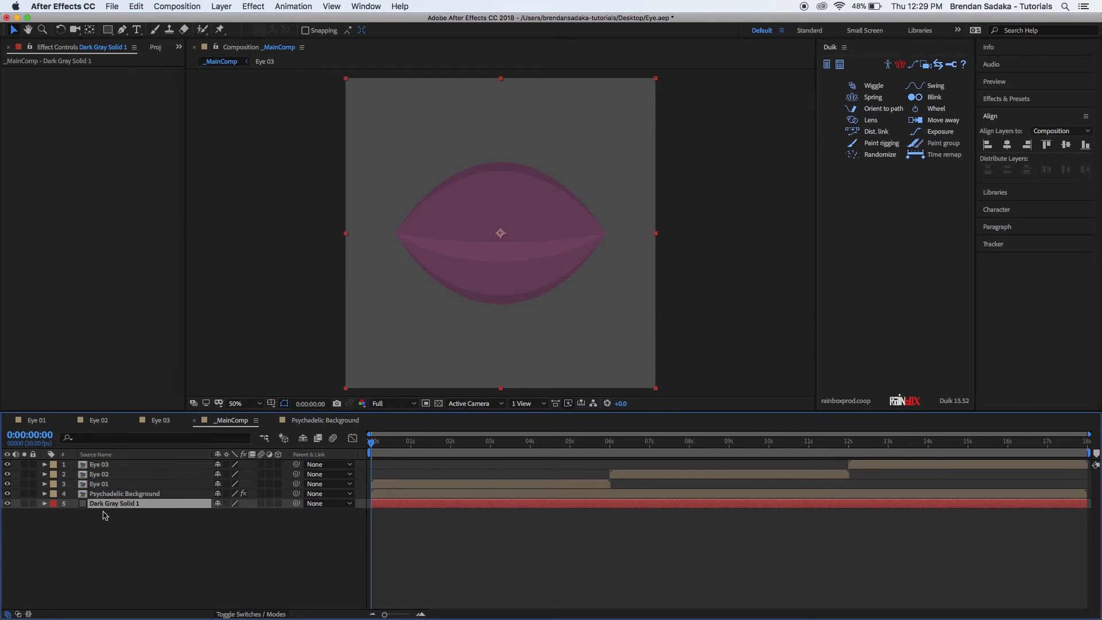
# Change the background solid's color to a lighter mid gray in its Solid Settings.
pyautogui.press('super+shift+y')
pyautogui.moveTo(583, 189); pyautogui.dragTo(803, 240)
pyautogui.click(767, 436)
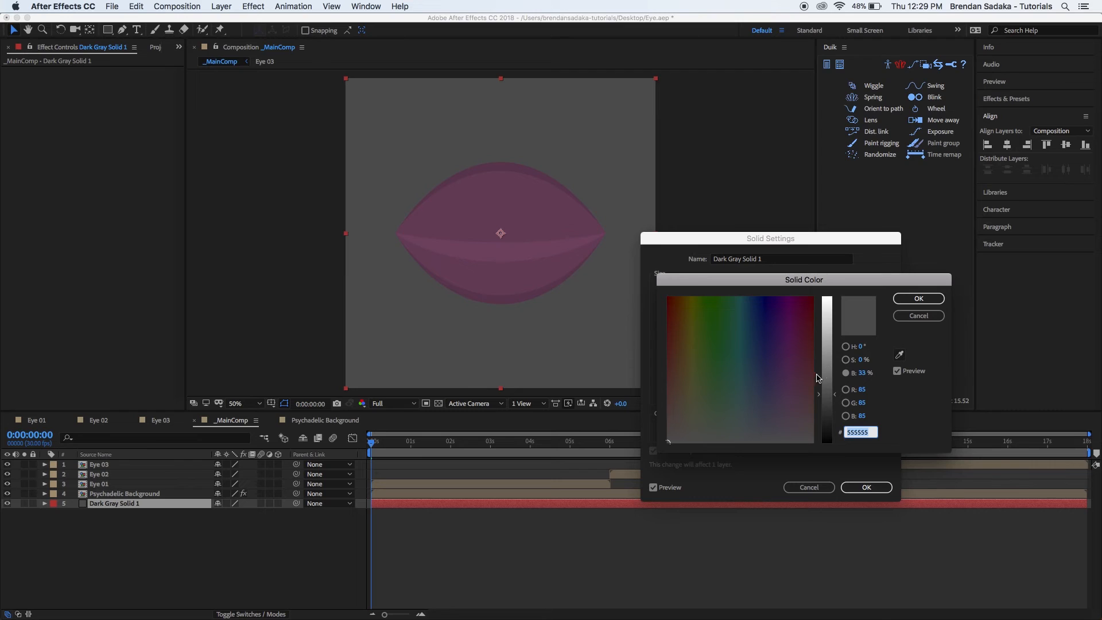
pyautogui.click(835, 368)
pyautogui.click(918, 298)
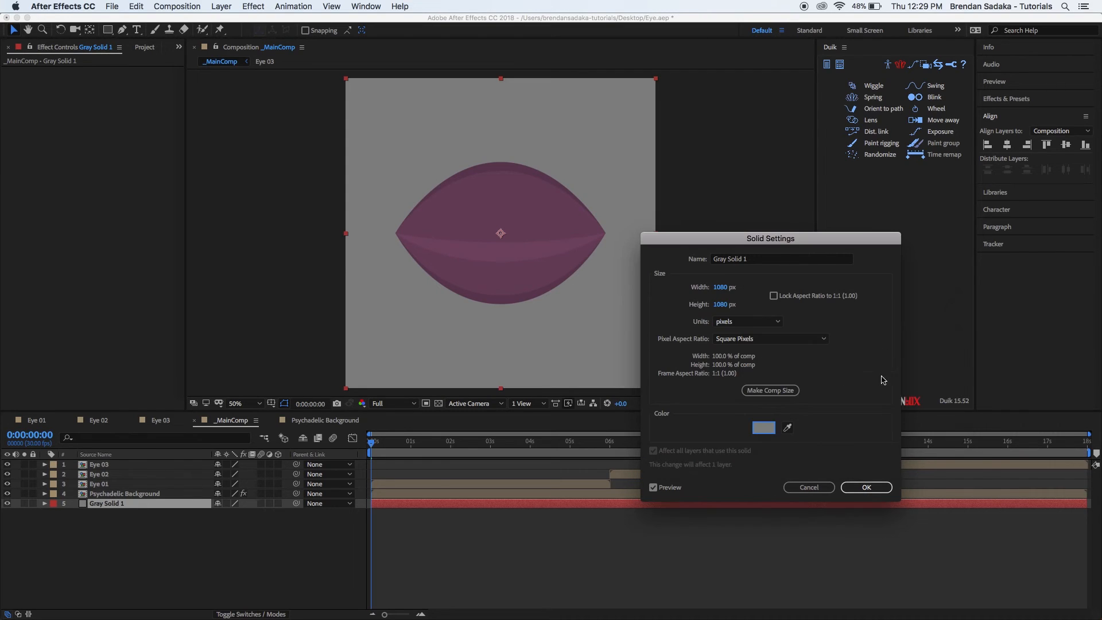
pyautogui.click(866, 487)
pyautogui.click(406, 561)
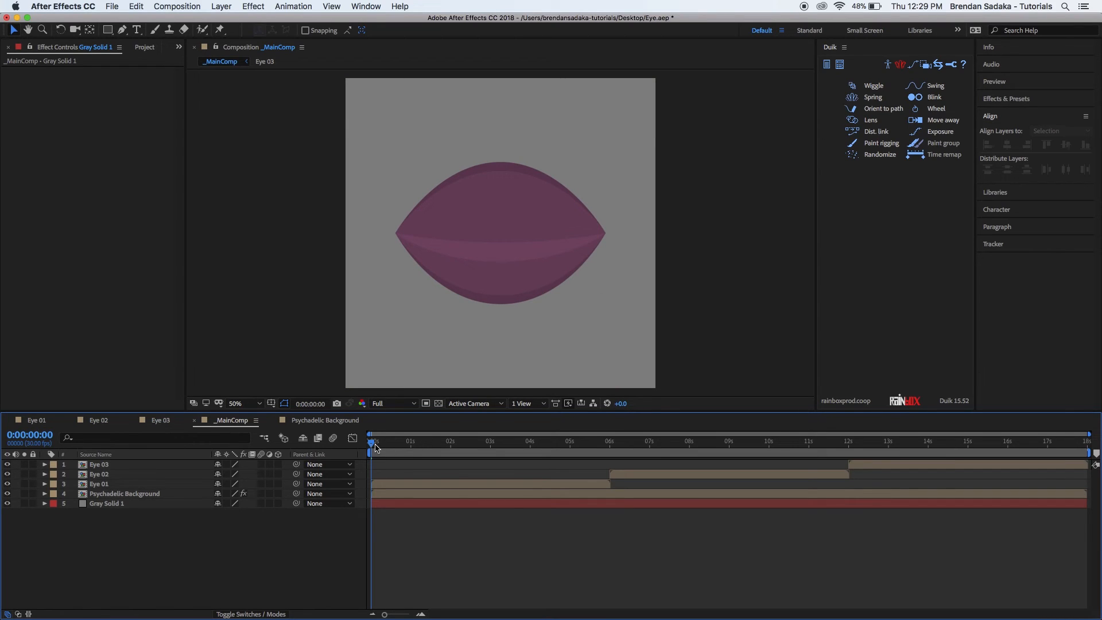
# Scrub through the first two seconds of _MainComp to check the eye and coloured shapes against the gray background.
pyautogui.moveTo(372, 446)
pyautogui.mouseDown()
pyautogui.moveTo(913, 443)
pyautogui.moveTo(372, 445)
pyautogui.mouseUp()
pyautogui.moveTo(400, 446); pyautogui.dragTo(441, 468)
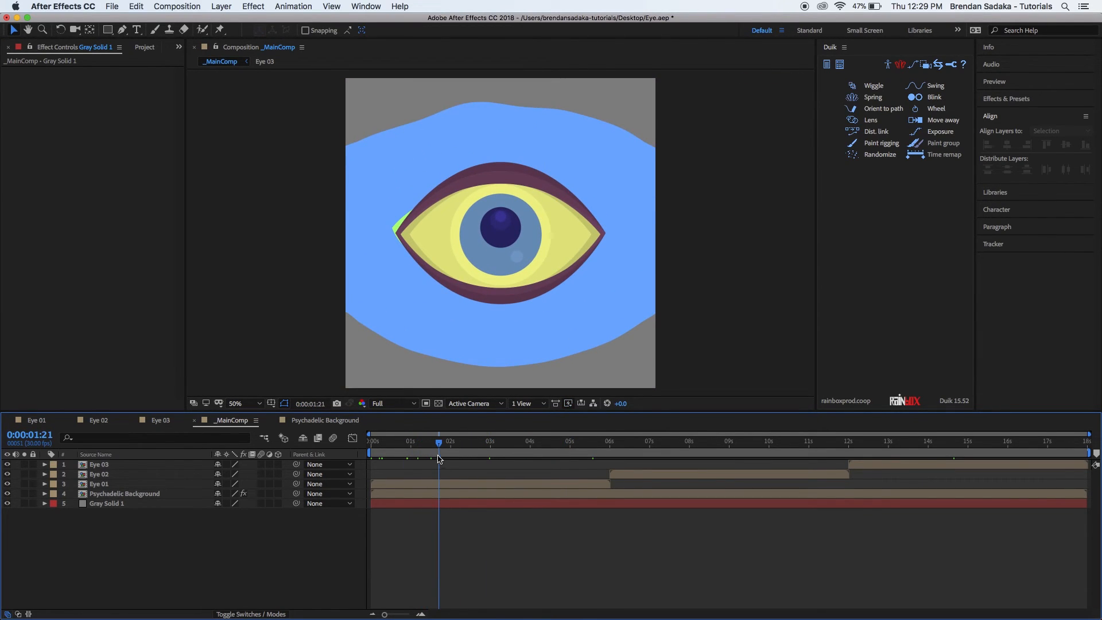
pyautogui.moveTo(440, 447); pyautogui.dragTo(404, 447)
pyautogui.click(144, 47)
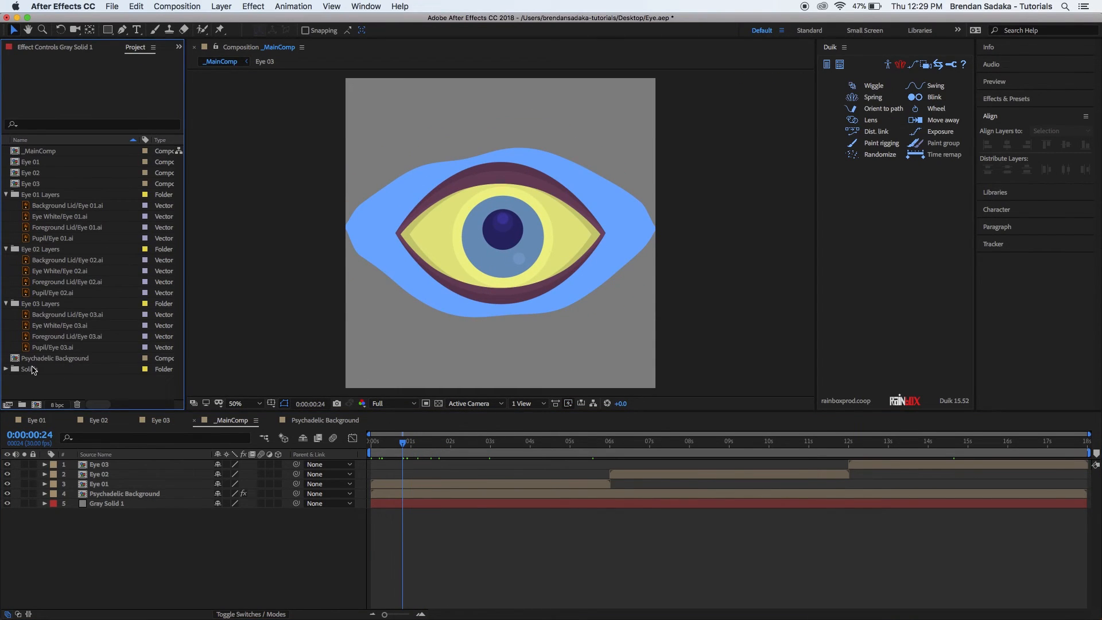
pyautogui.press('super+i')
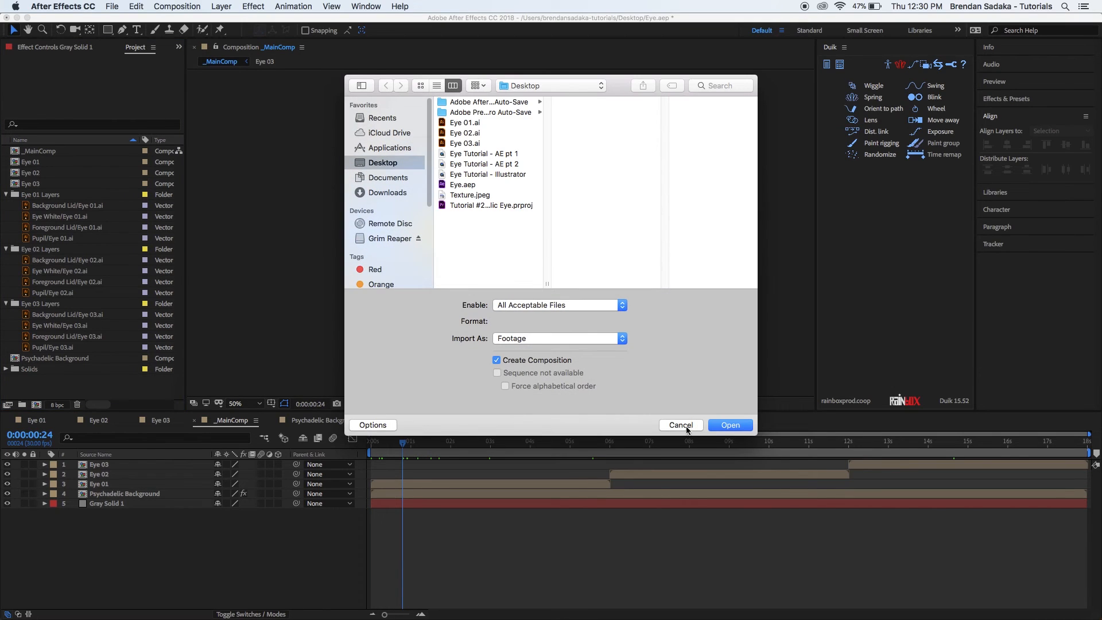
pyautogui.click(686, 425)
# Switch to Preview, crop the outer edges off the Texture.jpeg image, and close it.
pyautogui.click(402, 599)
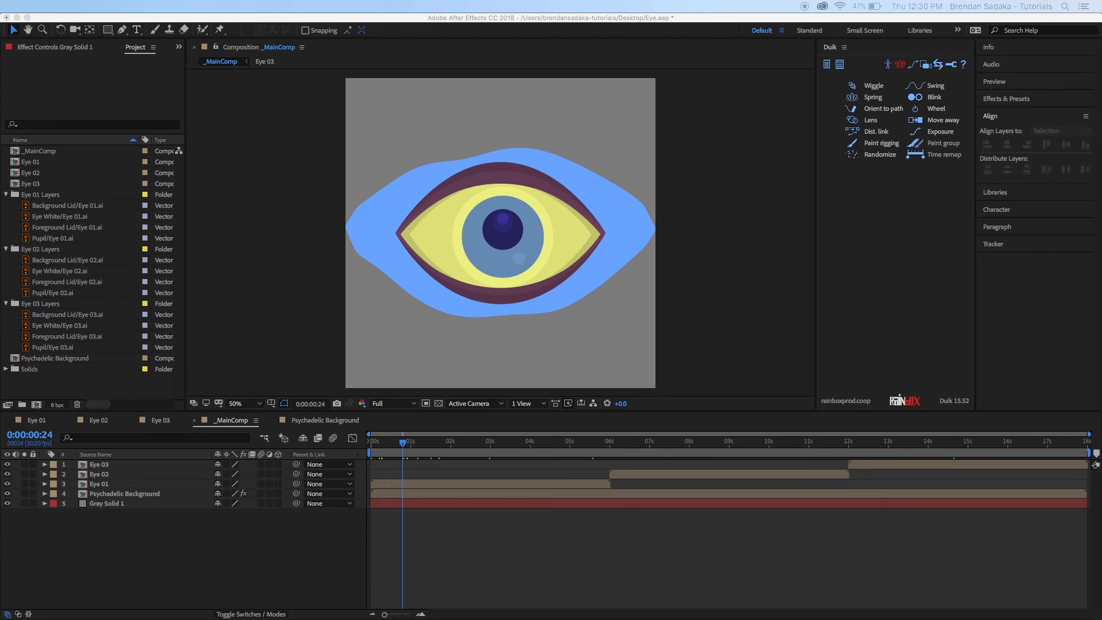
pyautogui.moveTo(437, 619); pyautogui.dragTo(477, 138)
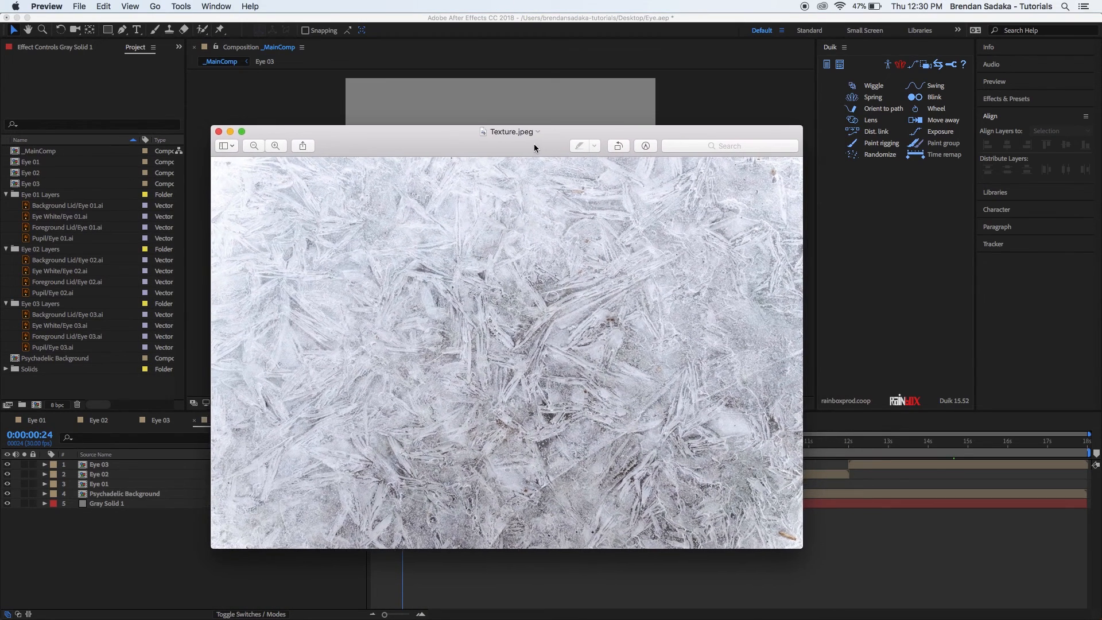
pyautogui.moveTo(534, 146); pyautogui.dragTo(417, 128)
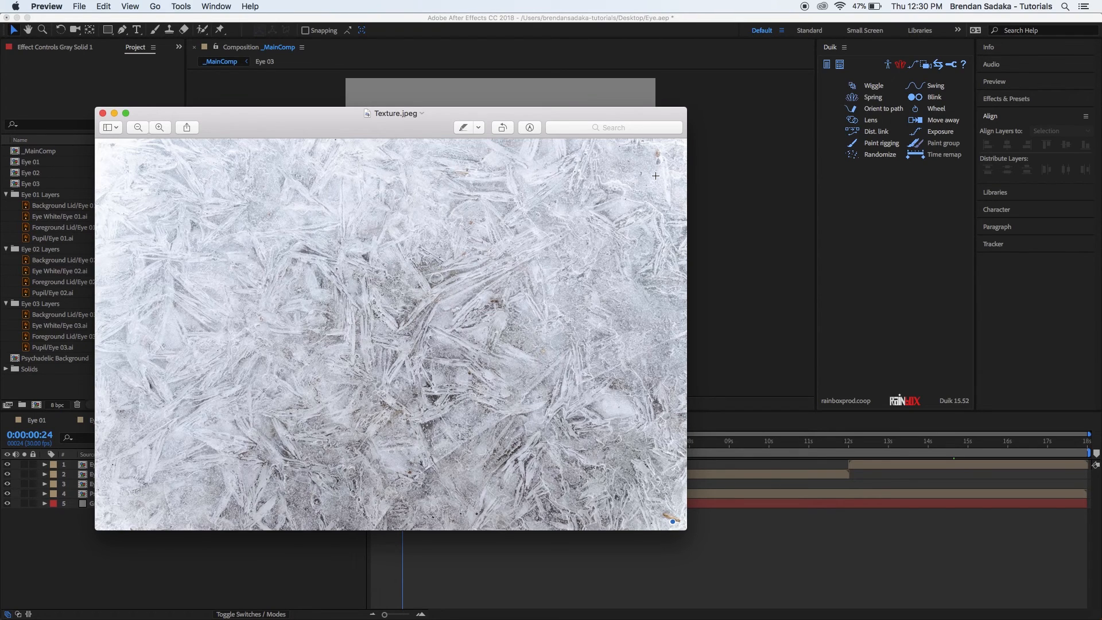
pyautogui.moveTo(114, 161); pyautogui.dragTo(654, 506)
pyautogui.press('super+k')
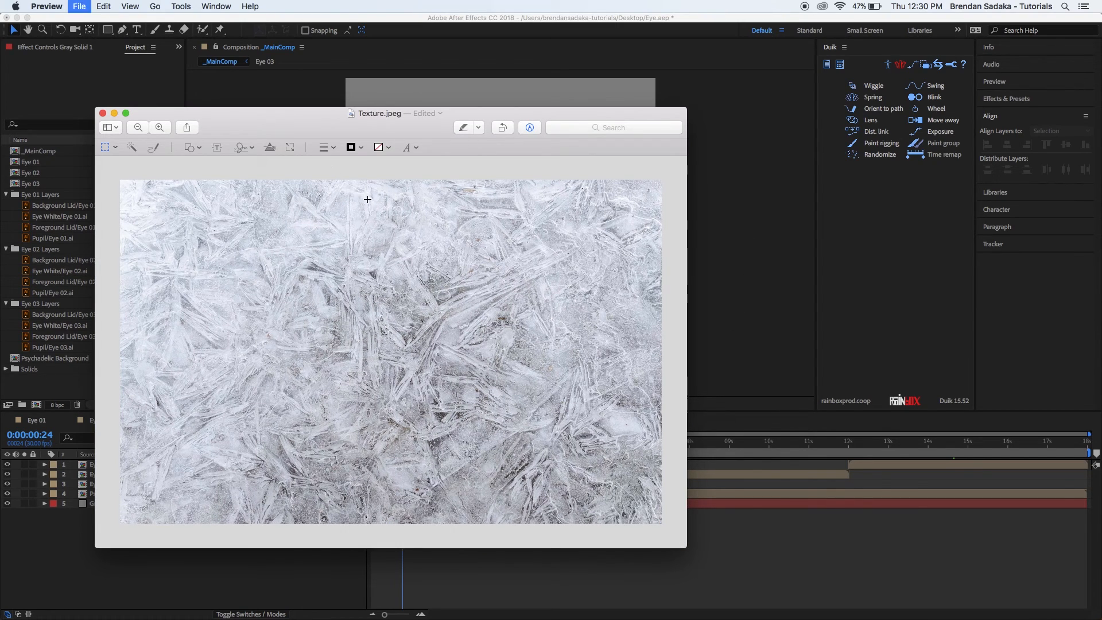
pyautogui.click(103, 114)
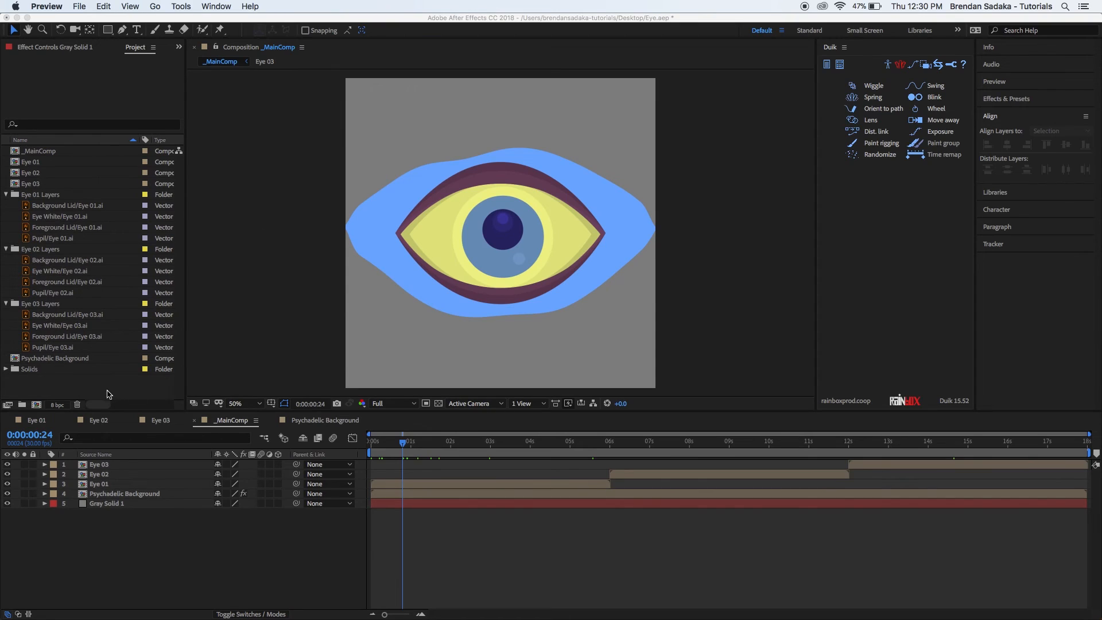
# Import Texture.jpeg from the Desktop as footage, with Create Composition enabled.
pyautogui.click(111, 376)
pyautogui.doubleClick(111, 377)
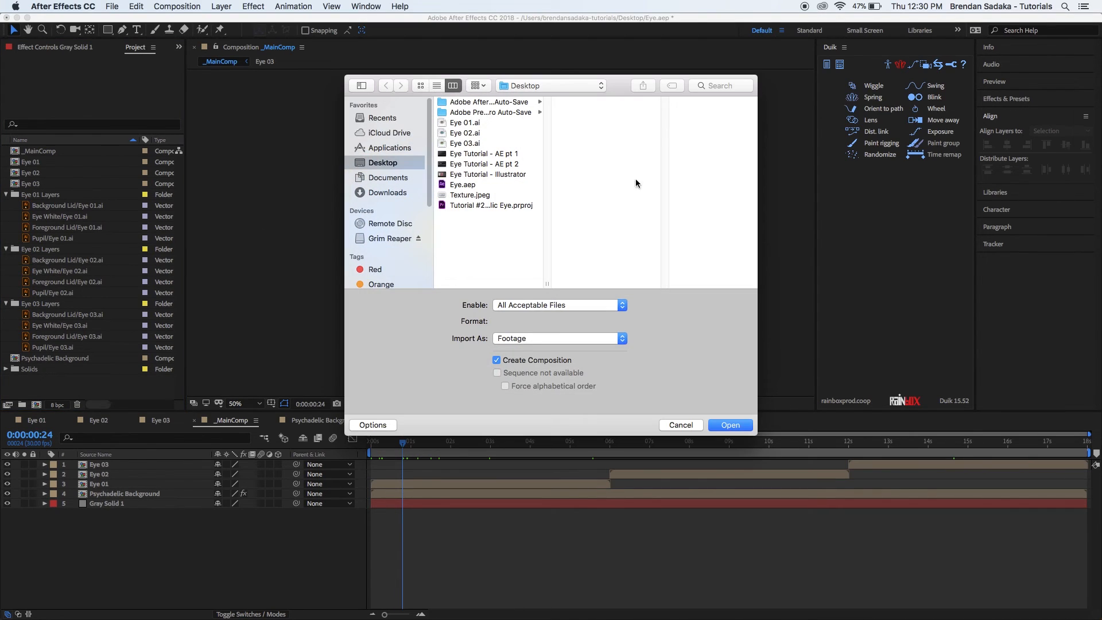
pyautogui.click(505, 196)
pyautogui.click(724, 430)
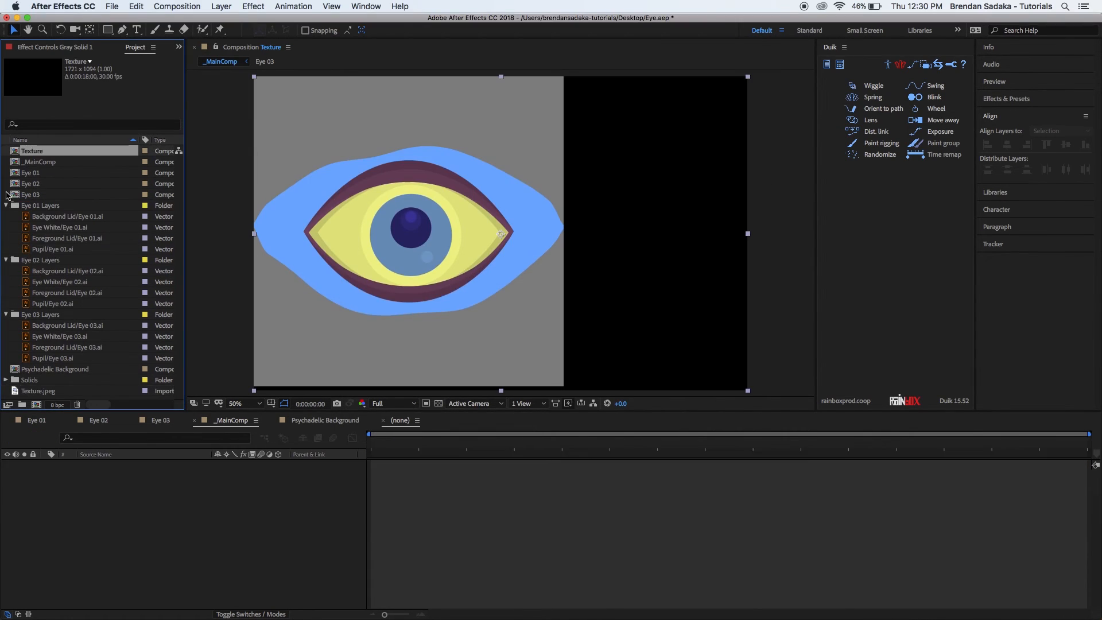
# Collapse the eye layer folders in the project and delete the Texture composition, keeping the Texture.jpeg footage.
pyautogui.click(7, 205)
pyautogui.click(6, 217)
pyautogui.click(83, 321)
pyautogui.click(65, 253)
pyautogui.press('Delete')
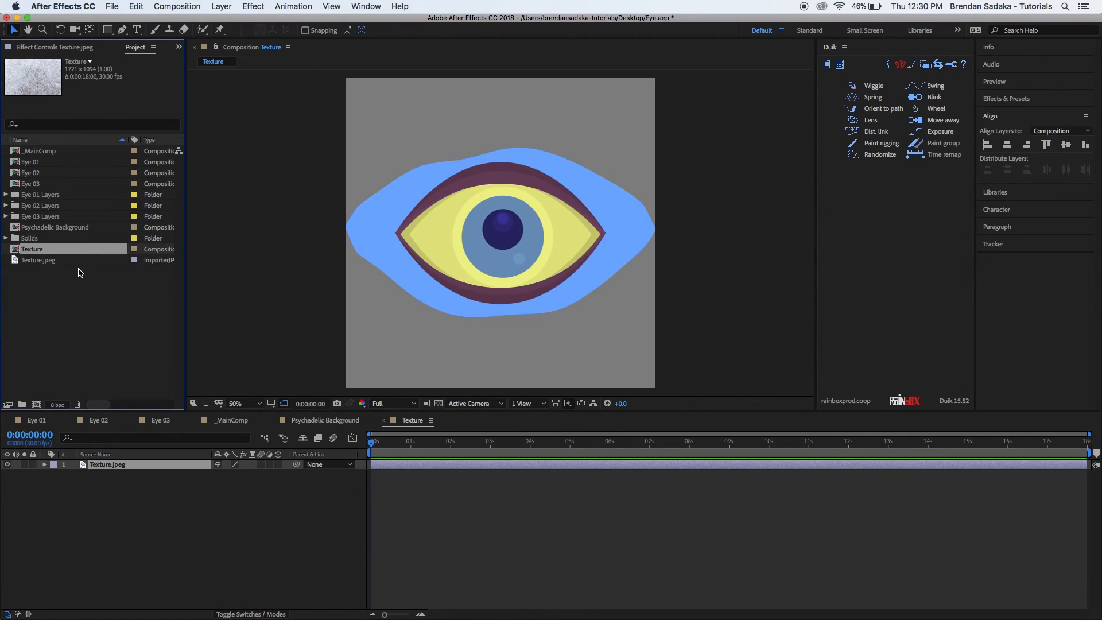
pyautogui.click(67, 250)
pyautogui.click(102, 297)
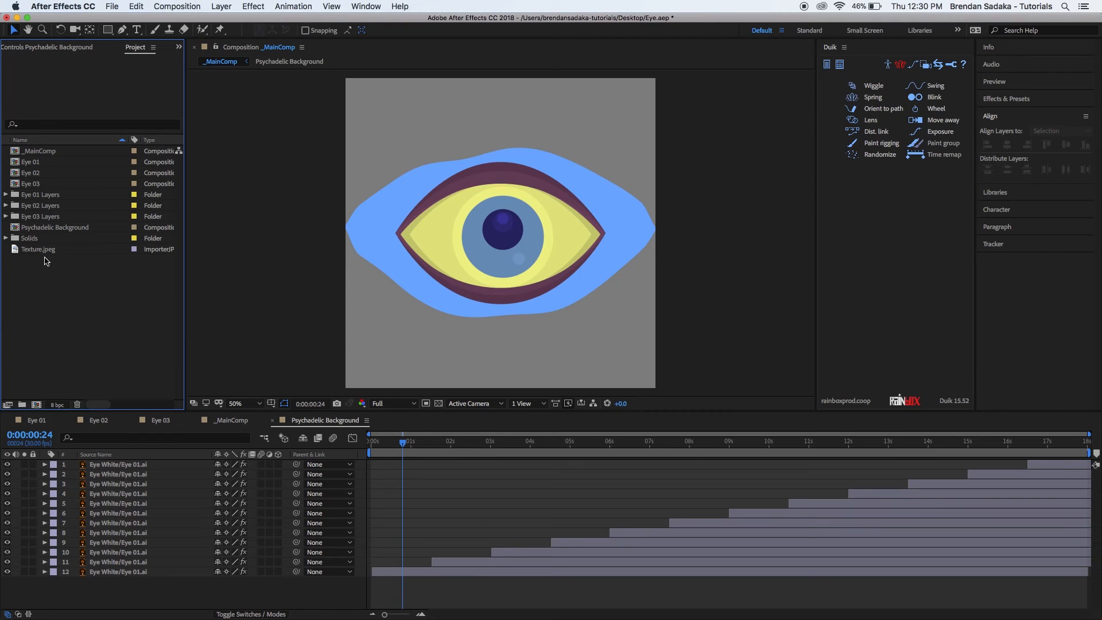
# Return to _MainComp and add Texture.jpeg directly above the Psychadelic Background layer, starting at 0:00.
pyautogui.click(615, 509)
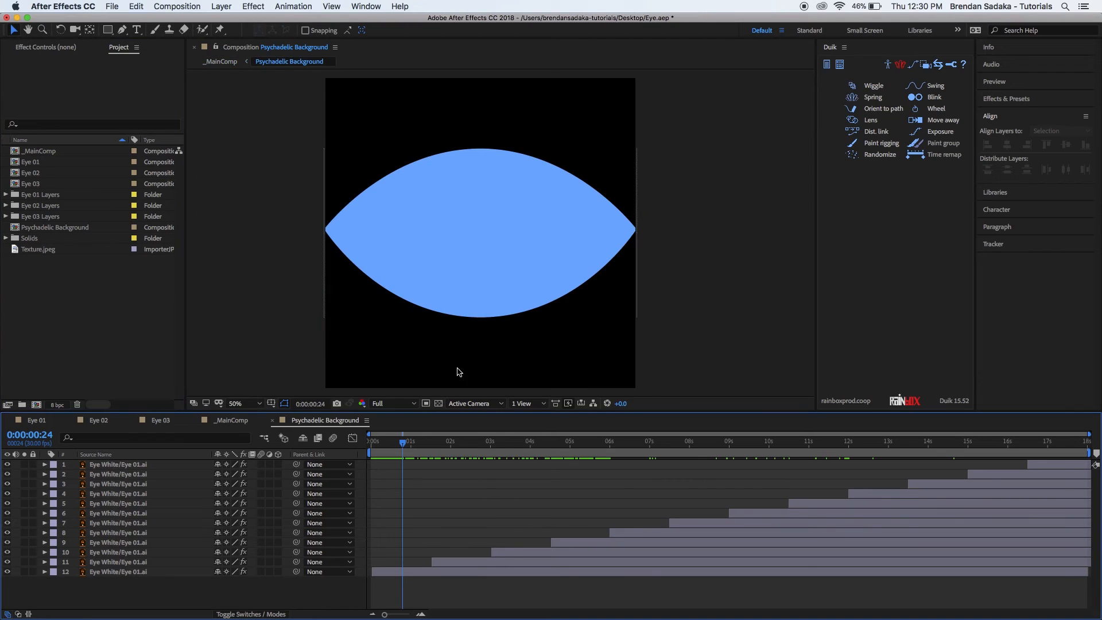
pyautogui.click(230, 60)
pyautogui.moveTo(417, 446); pyautogui.dragTo(217, 402)
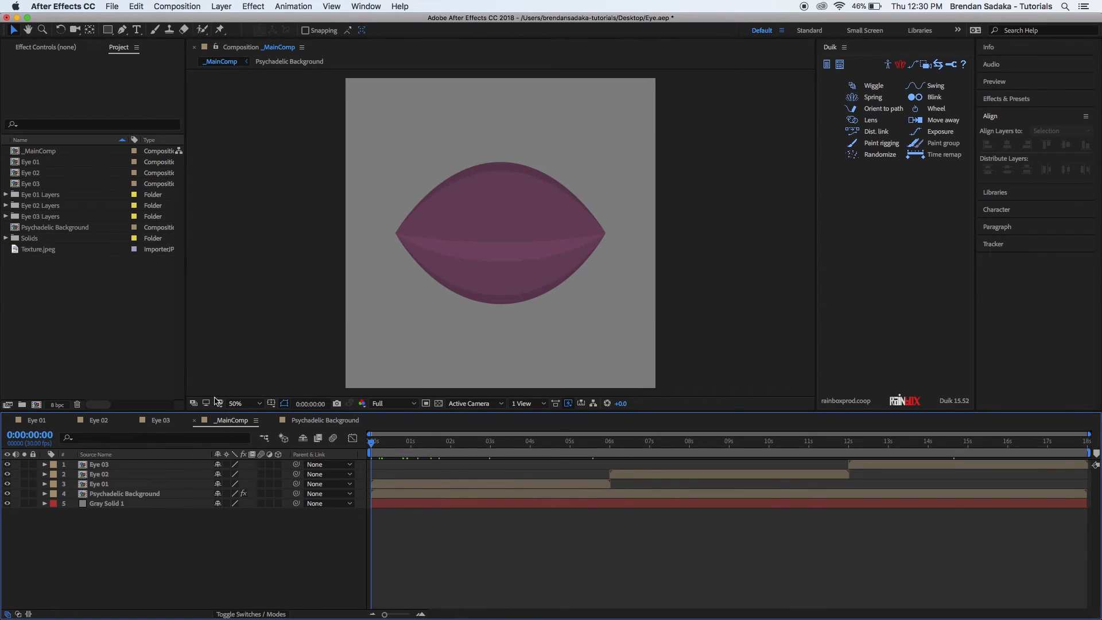
pyautogui.click(124, 494)
pyautogui.click(45, 255)
pyautogui.moveTo(45, 255); pyautogui.dragTo(377, 489)
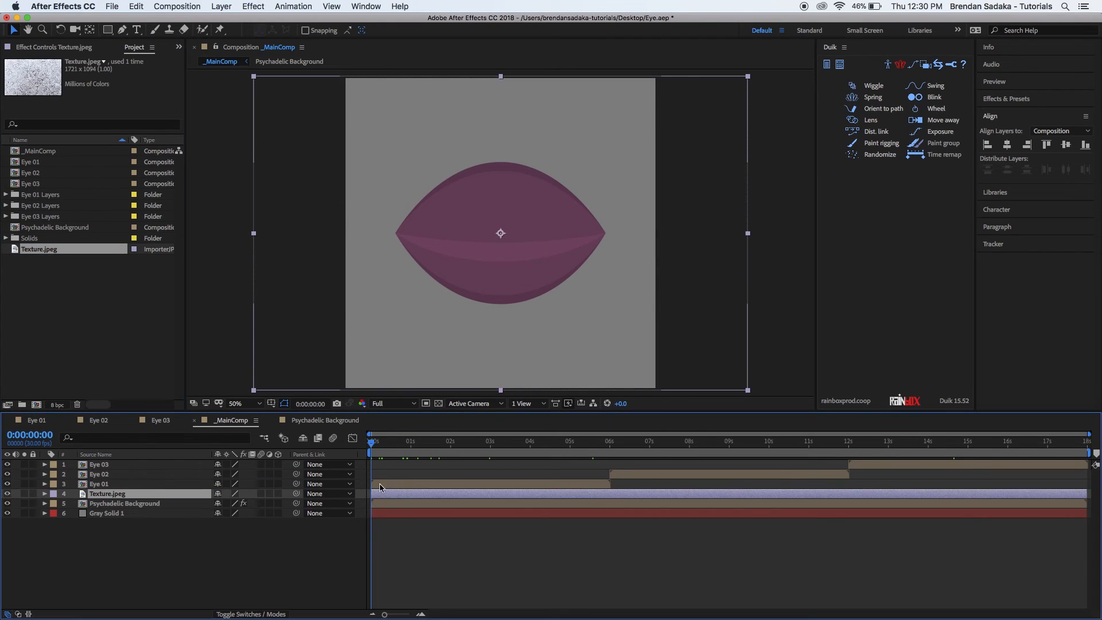
pyautogui.click(112, 520)
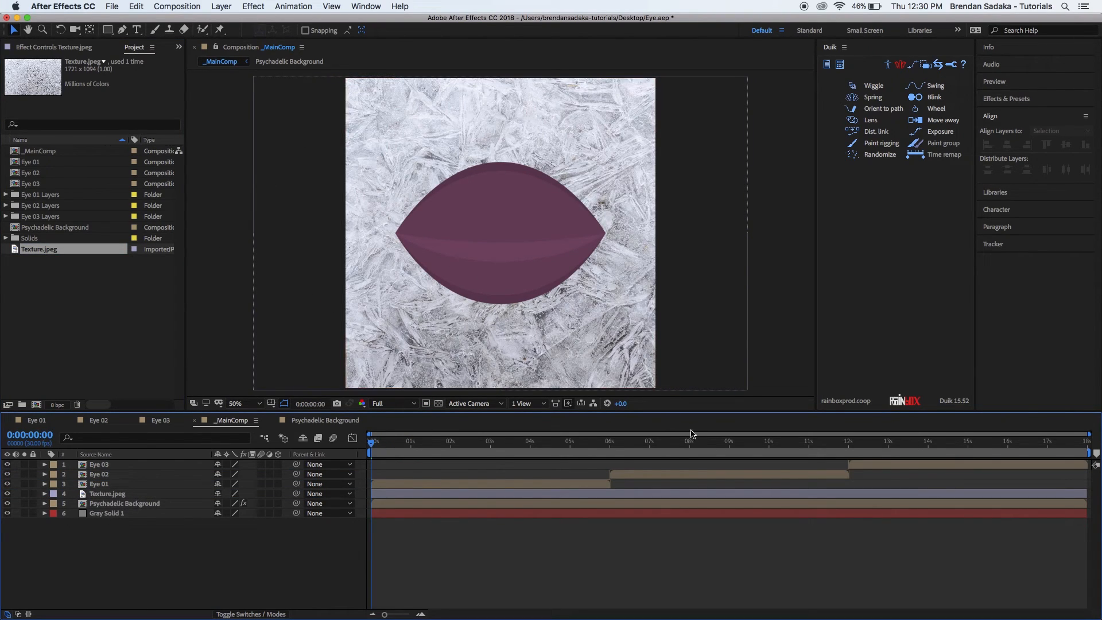
# Show the transfer controls for the layers and set the Texture.jpeg layer's blending mode to Multiply.
pyautogui.click(166, 493)
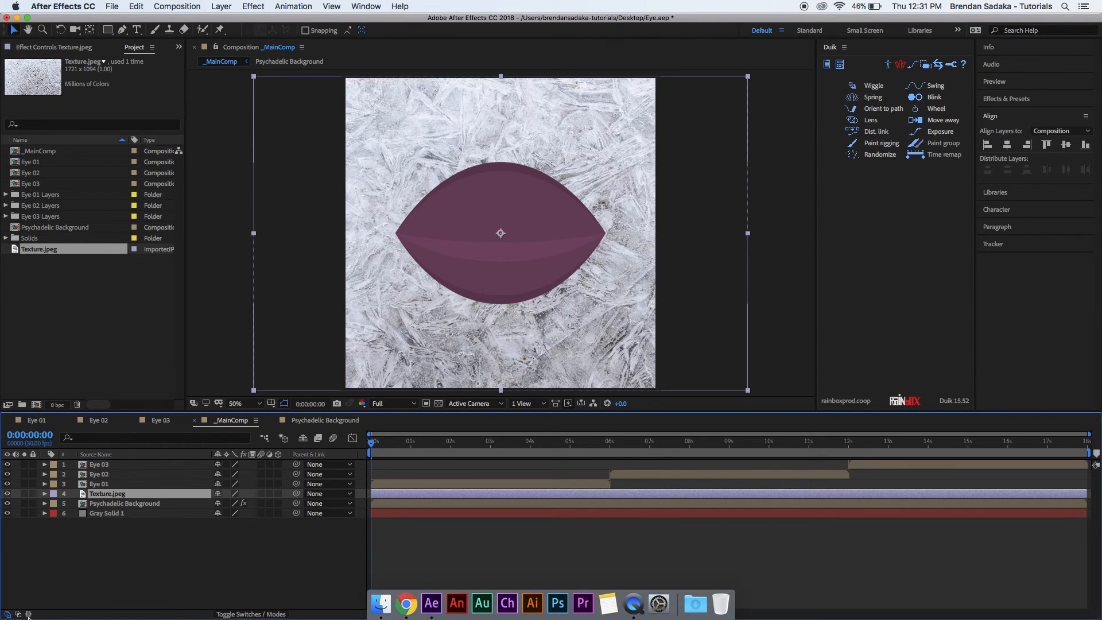
pyautogui.click(18, 615)
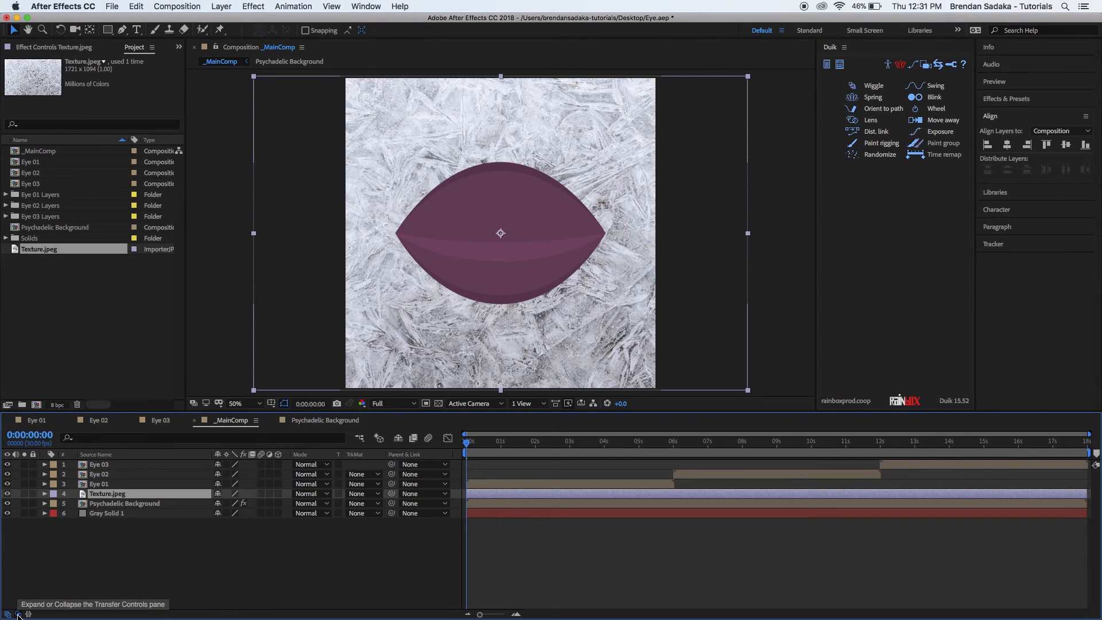
pyautogui.click(302, 548)
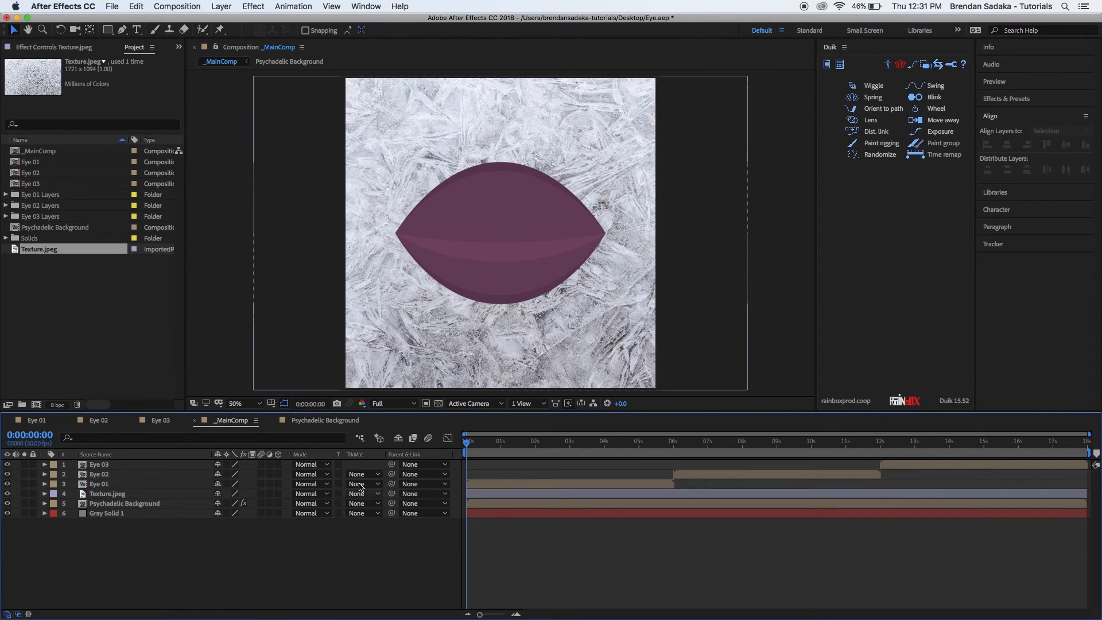
pyautogui.click(322, 495)
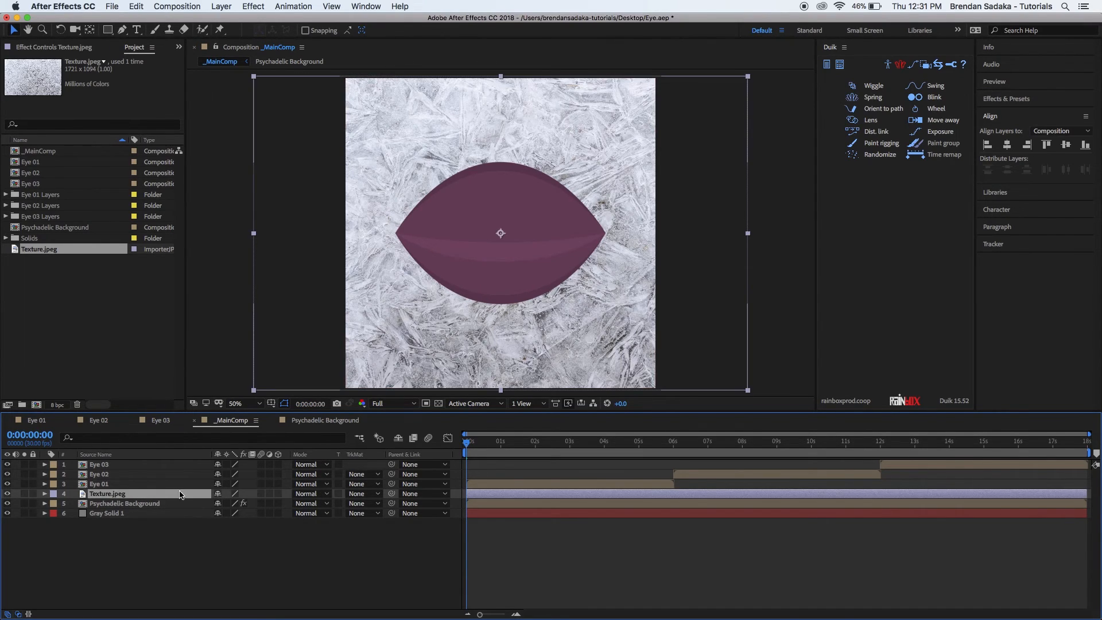
pyautogui.click(313, 493)
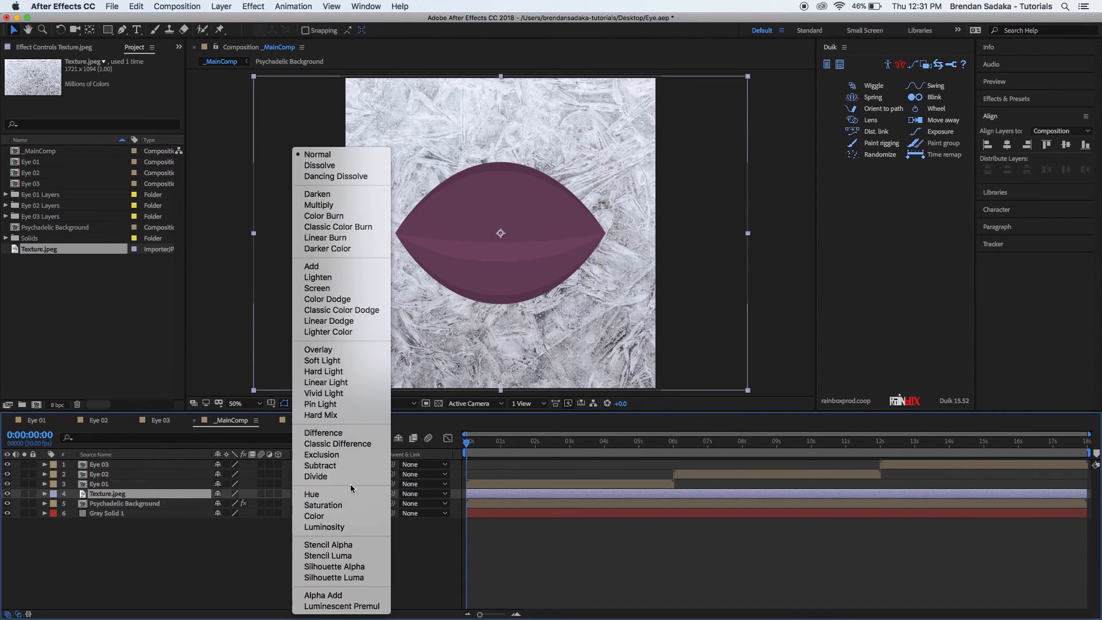
pyautogui.click(349, 202)
pyautogui.click(645, 553)
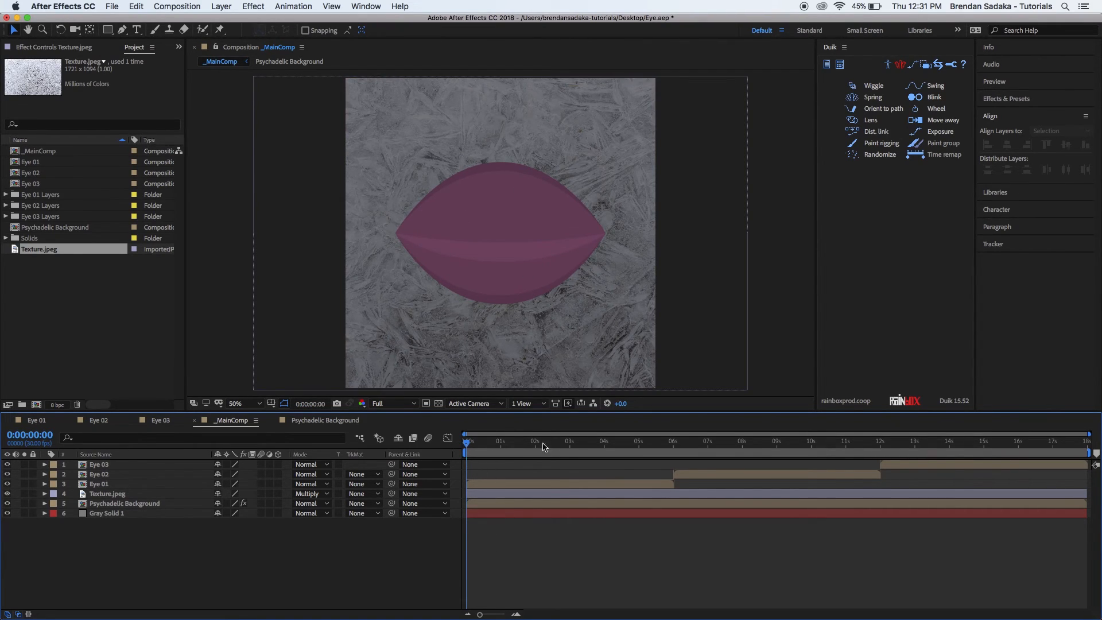
# Go to frame 19 and try a 50% opacity on the Texture.jpeg layer.
pyautogui.moveTo(492, 447); pyautogui.dragTo(488, 469)
pyautogui.click(118, 494)
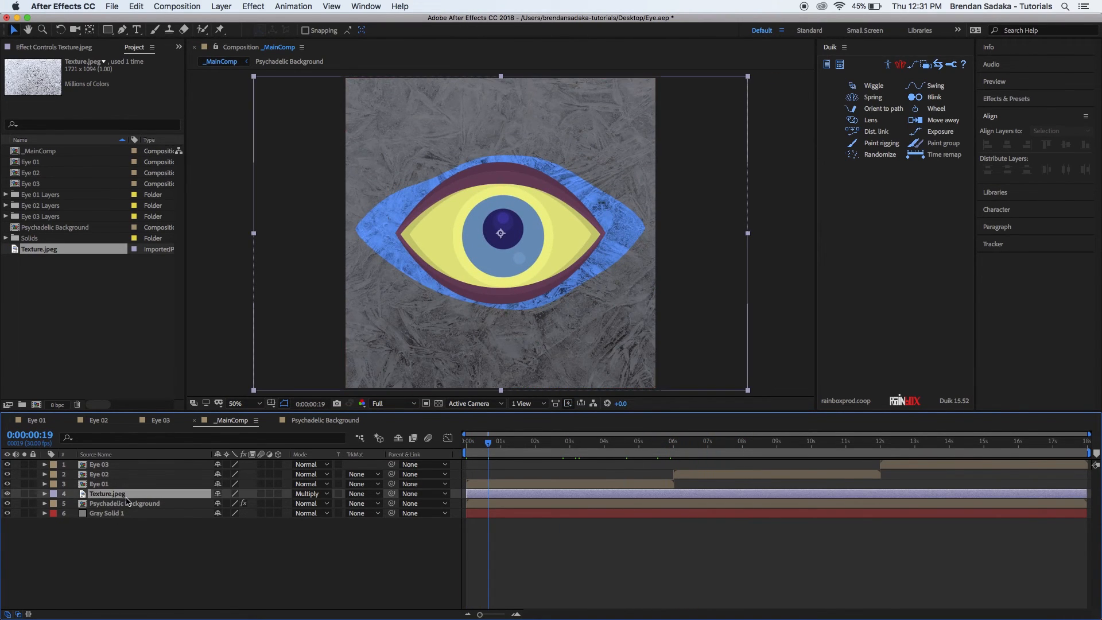
pyautogui.press('t')
pyautogui.click(223, 503)
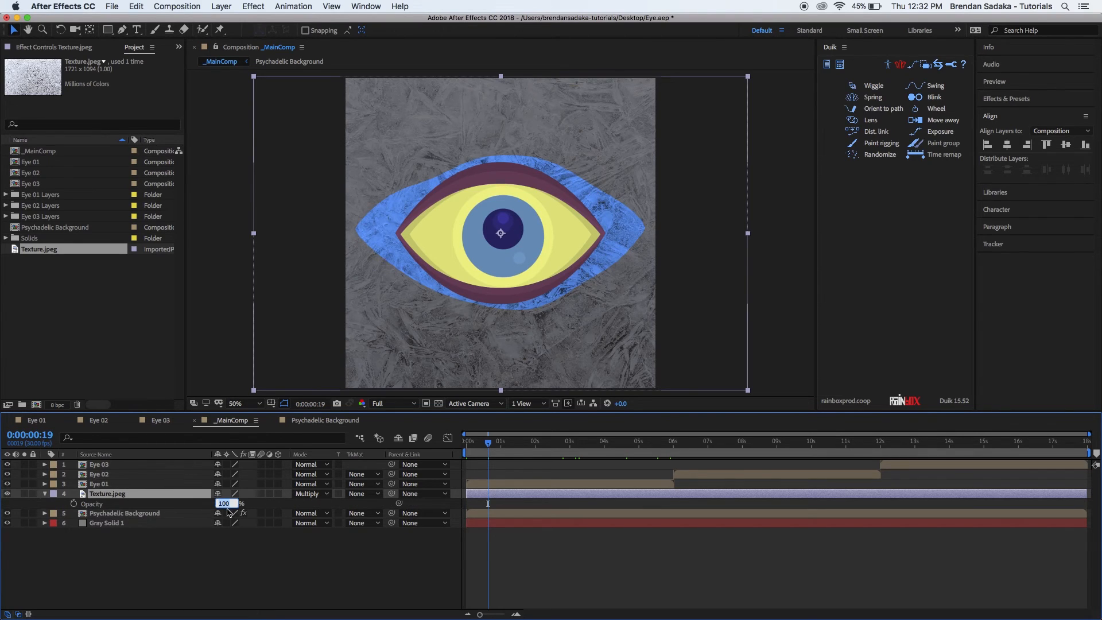
pyautogui.write('50')
pyautogui.press('Return')
pyautogui.click(538, 560)
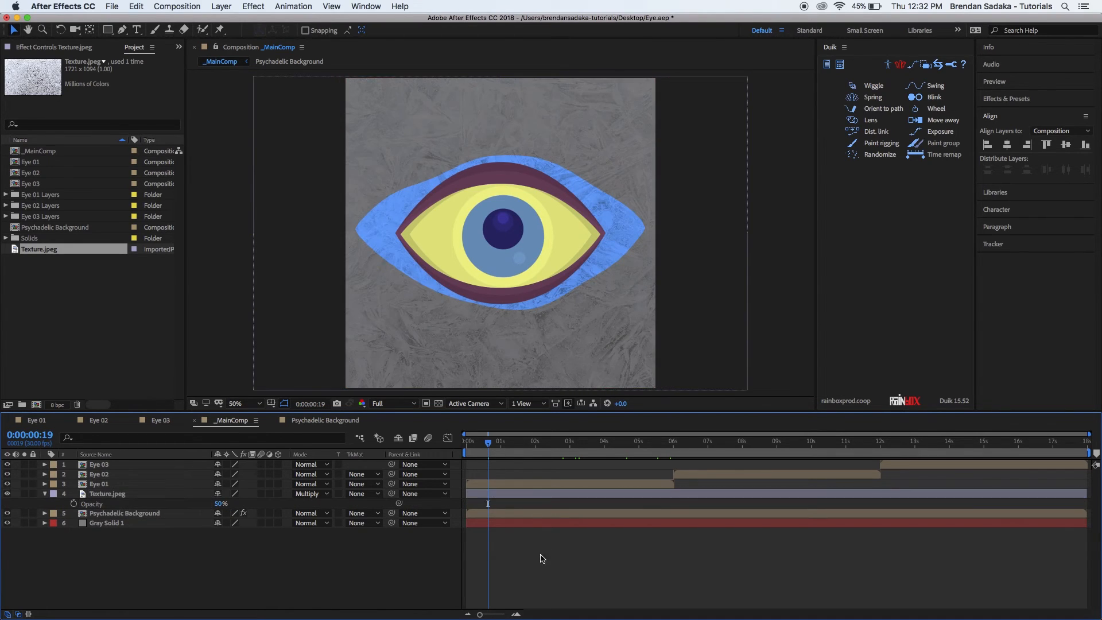
# Scrub through the first few seconds of _MainComp to examine the texture over the animated background.
pyautogui.moveTo(489, 444); pyautogui.dragTo(406, 467)
pyautogui.moveTo(470, 445); pyautogui.dragTo(550, 473)
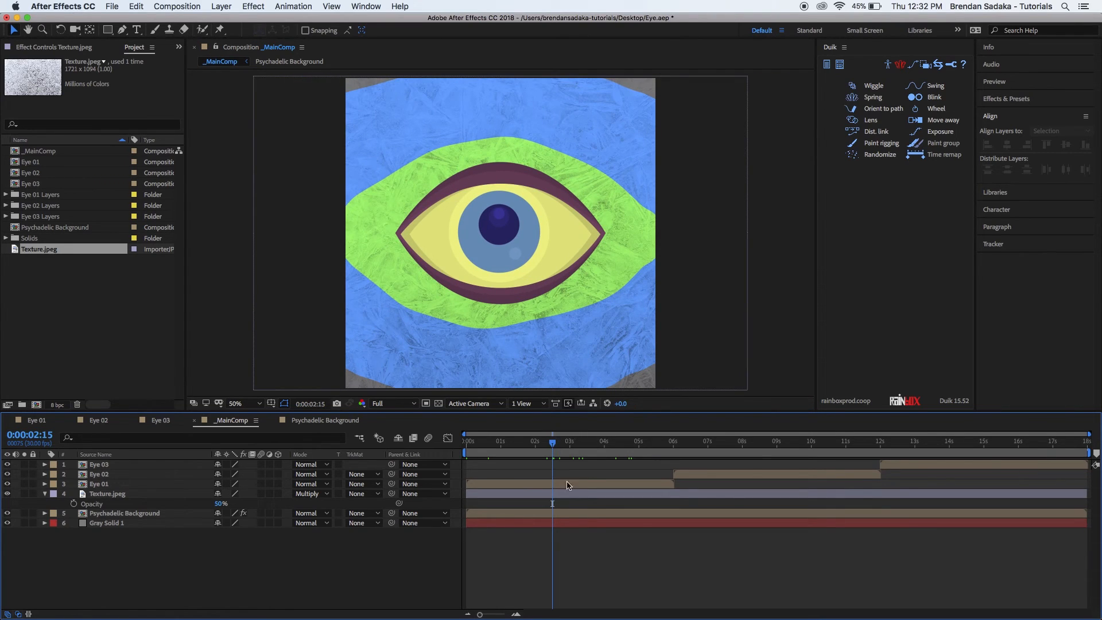
pyautogui.moveTo(555, 447); pyautogui.dragTo(444, 456)
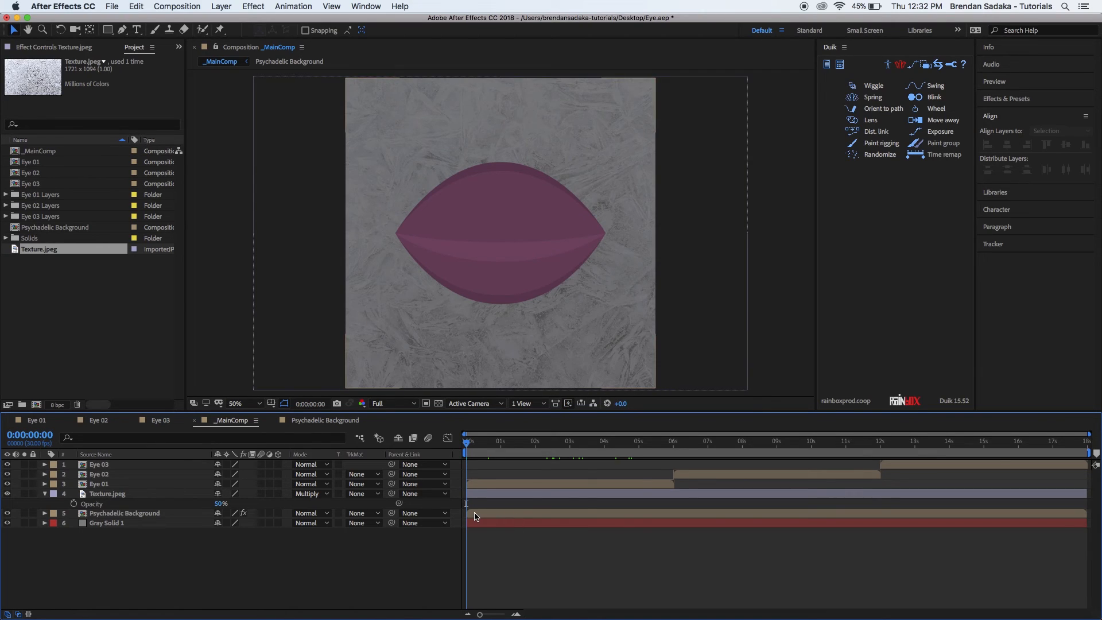
pyautogui.click(164, 513)
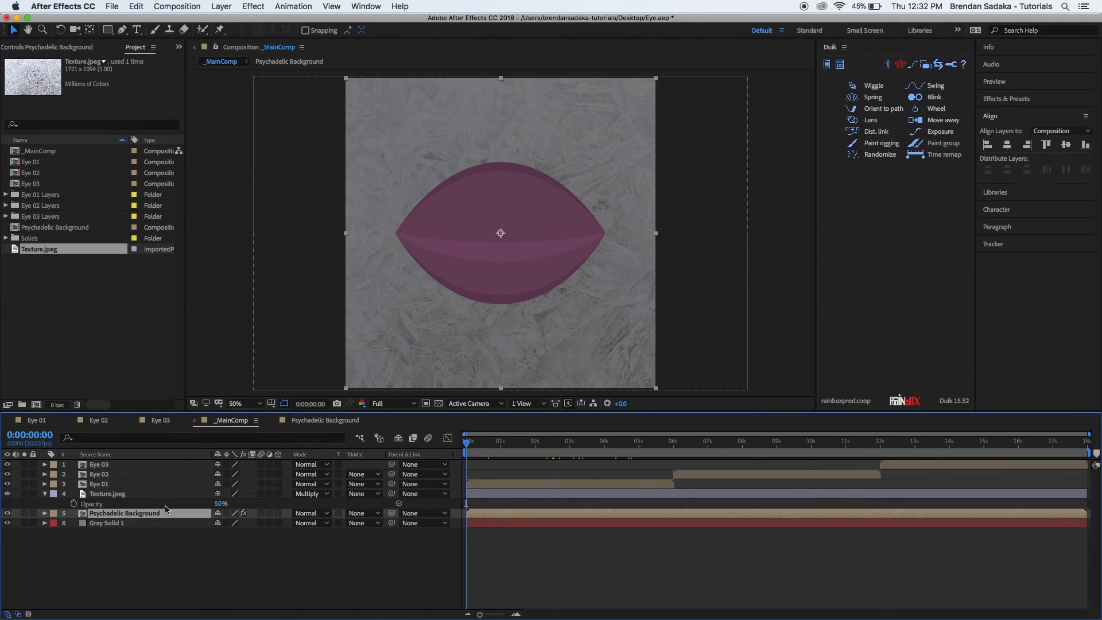
pyautogui.press('r')
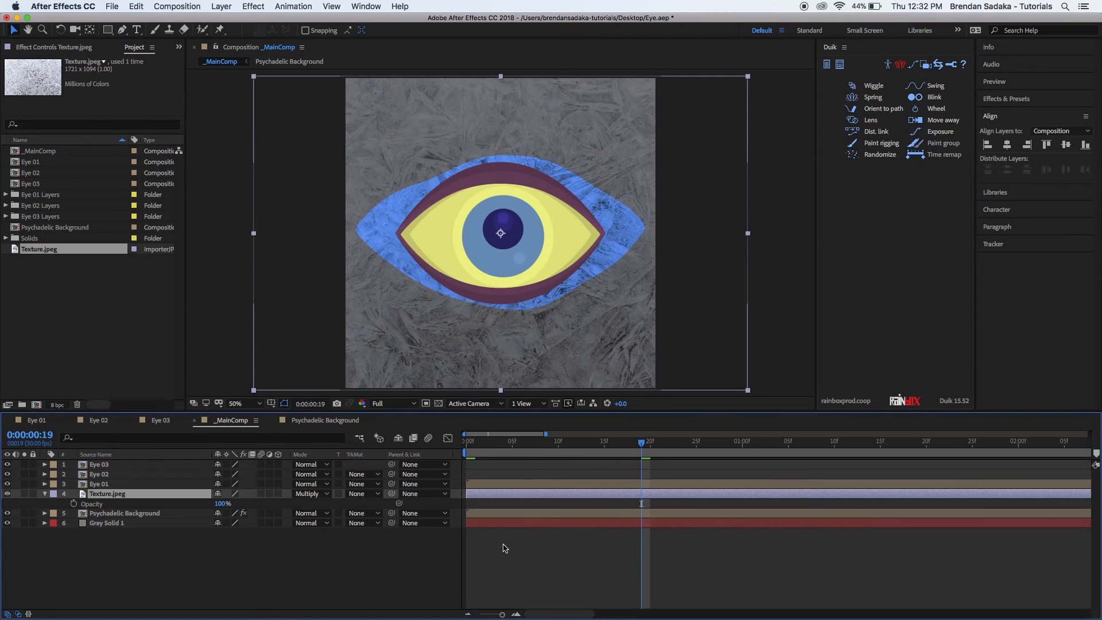
# Keyframe the Texture.jpeg layer's Rotation at 0° on frame 0 and 180° on frame 2.
pyautogui.press('r')
pyautogui.press('Home')
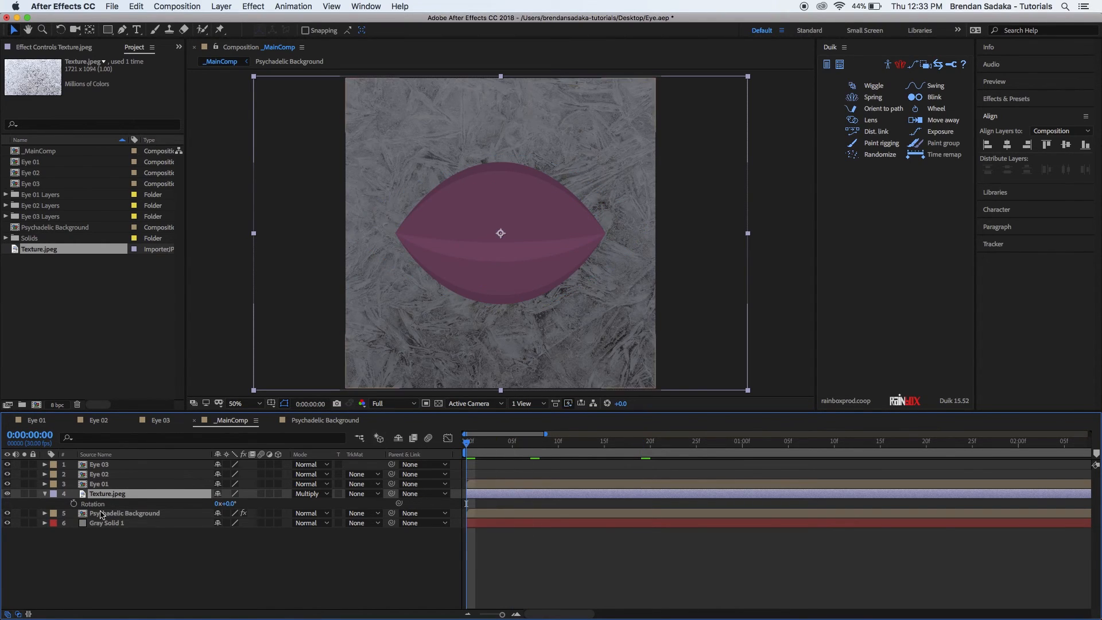
pyautogui.click(73, 504)
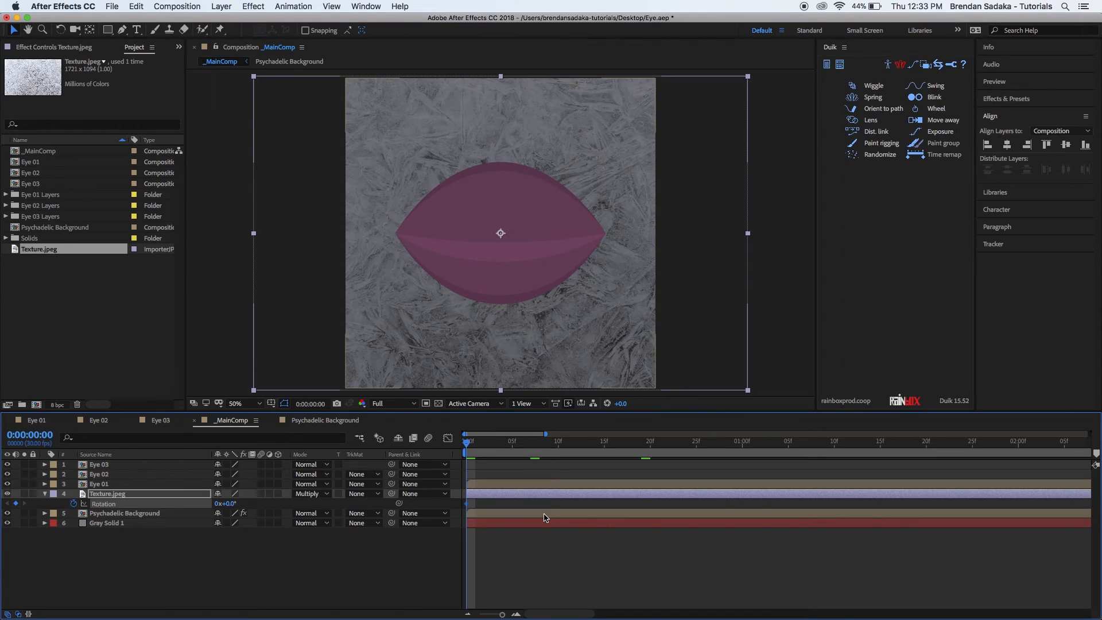
pyautogui.press('pagedown')
pyautogui.press('pagedown')
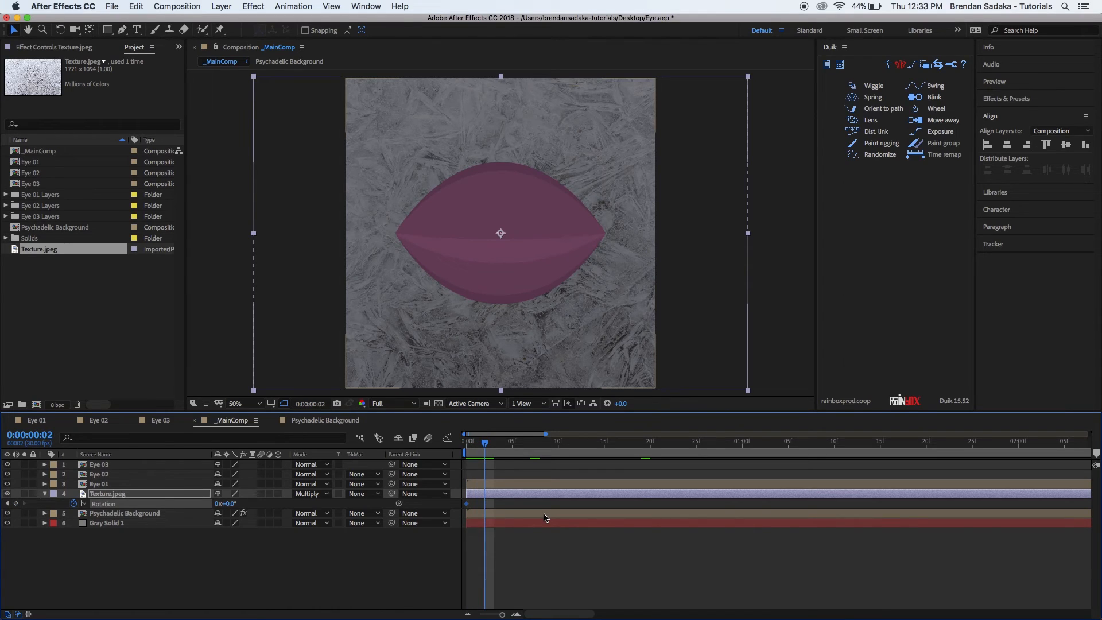
pyautogui.click(228, 503)
pyautogui.write('180')
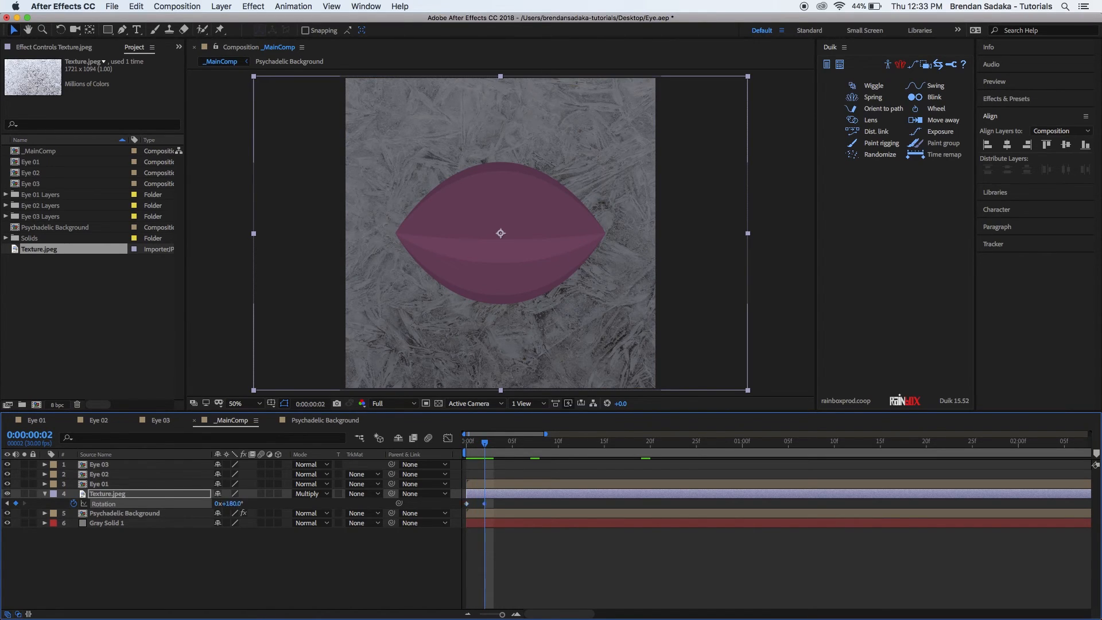
pyautogui.press('Return')
pyautogui.click(535, 583)
# Move the 180° Rotation keyframe of Texture.jpeg to frame 1 and compare the first two frames.
pyautogui.moveTo(483, 444)
pyautogui.mouseDown()
pyautogui.moveTo(464, 447)
pyautogui.moveTo(475, 448)
pyautogui.mouseUp()
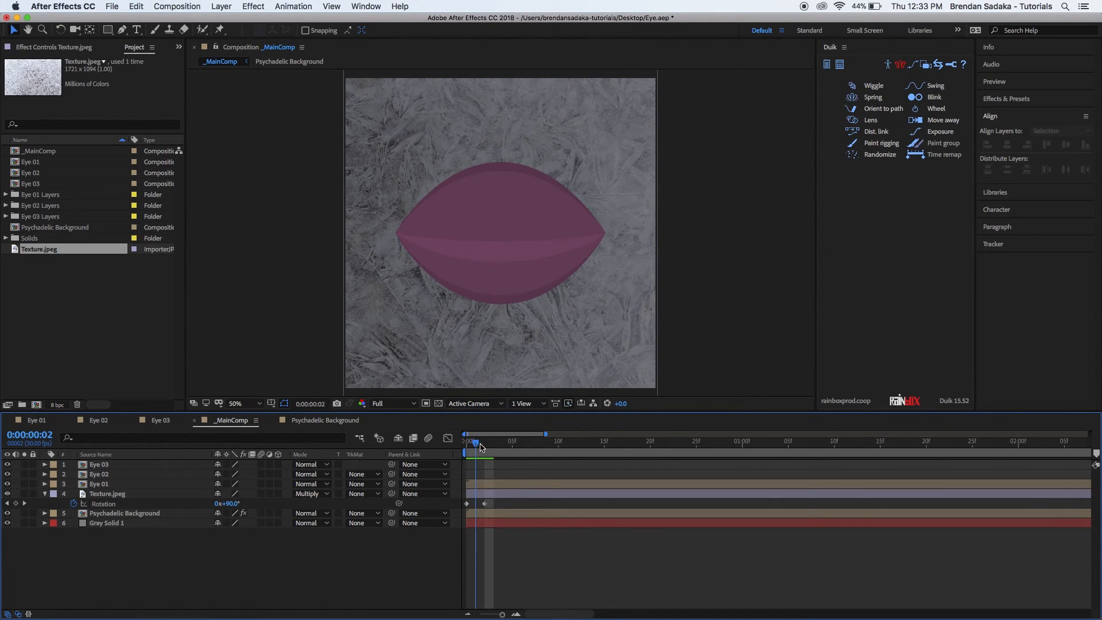
pyautogui.moveTo(479, 446); pyautogui.dragTo(467, 450)
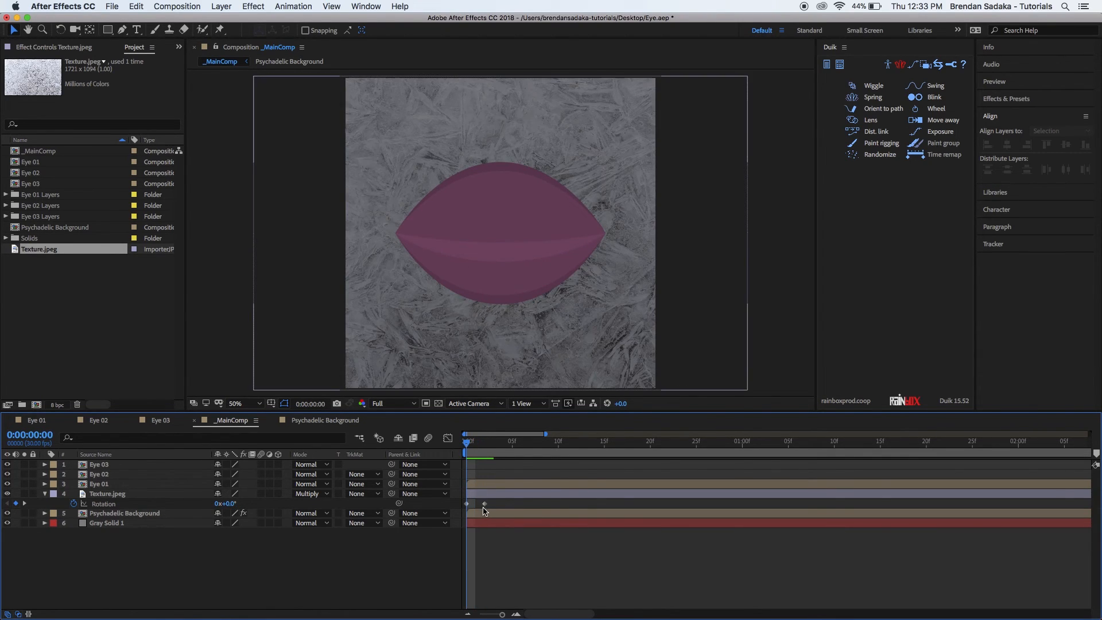
pyautogui.click(484, 505)
pyautogui.click(484, 540)
pyautogui.moveTo(468, 446); pyautogui.dragTo(467, 446)
pyautogui.moveTo(475, 504); pyautogui.dragTo(485, 504)
pyautogui.moveTo(472, 446); pyautogui.dragTo(485, 447)
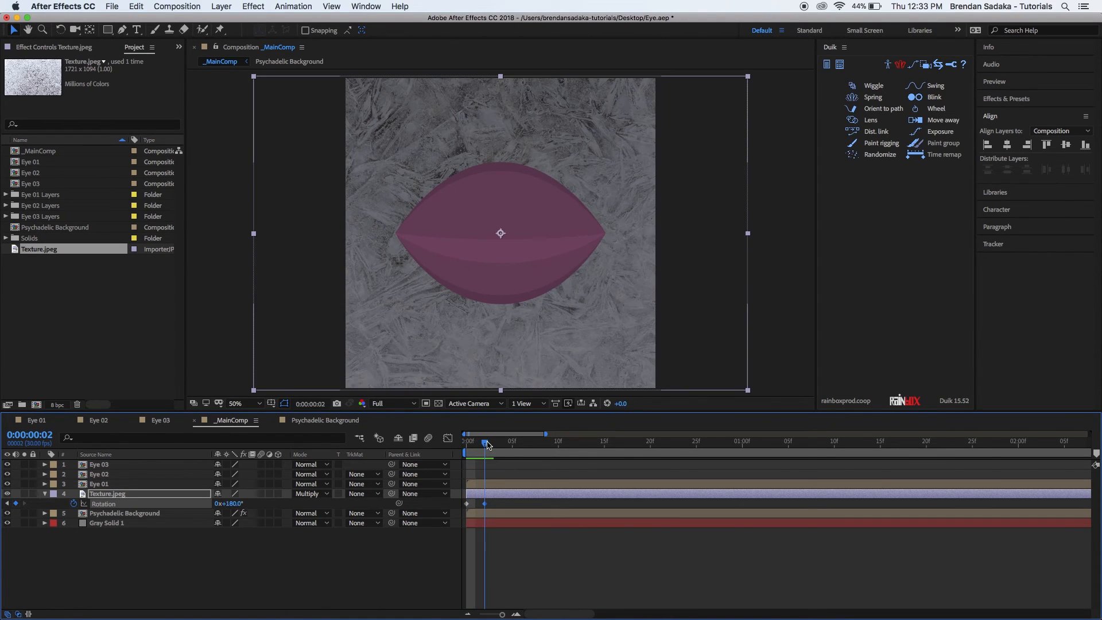
pyautogui.moveTo(485, 504); pyautogui.dragTo(478, 508)
pyautogui.moveTo(485, 449); pyautogui.dragTo(464, 450)
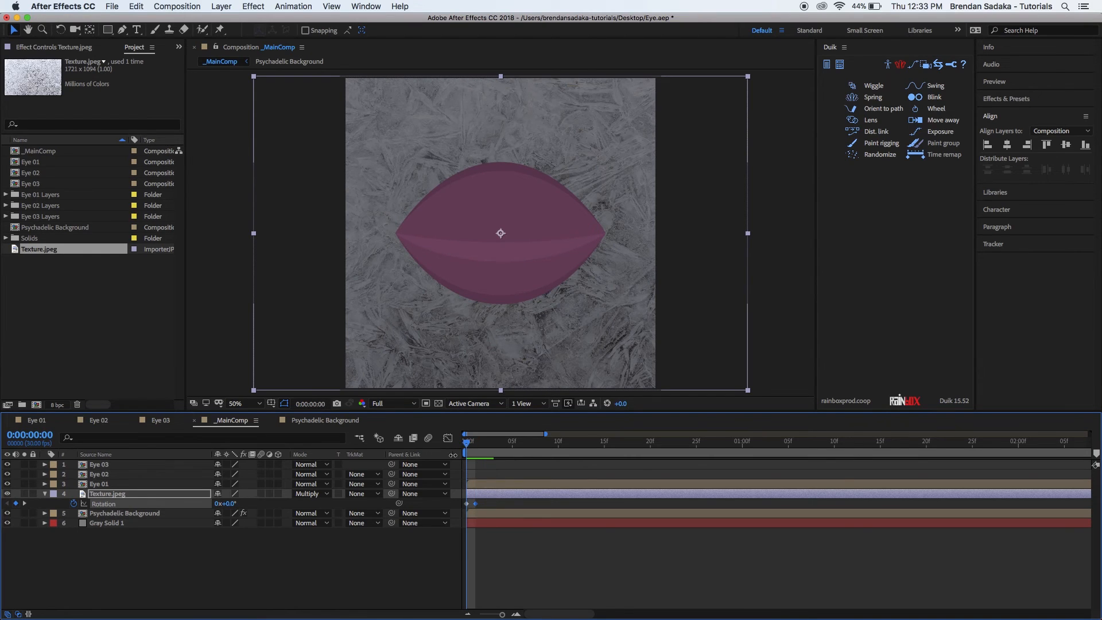
pyautogui.press('pagedown')
pyautogui.press('pageup')
pyautogui.press('pagedown')
pyautogui.press('pageup')
# Add Rotation keyframes to Texture.jpeg of 90° on frame 2 and 270° on frame 3, and return to the start.
pyautogui.press('pagedown')
pyautogui.press('pagedown')
pyautogui.click(233, 503)
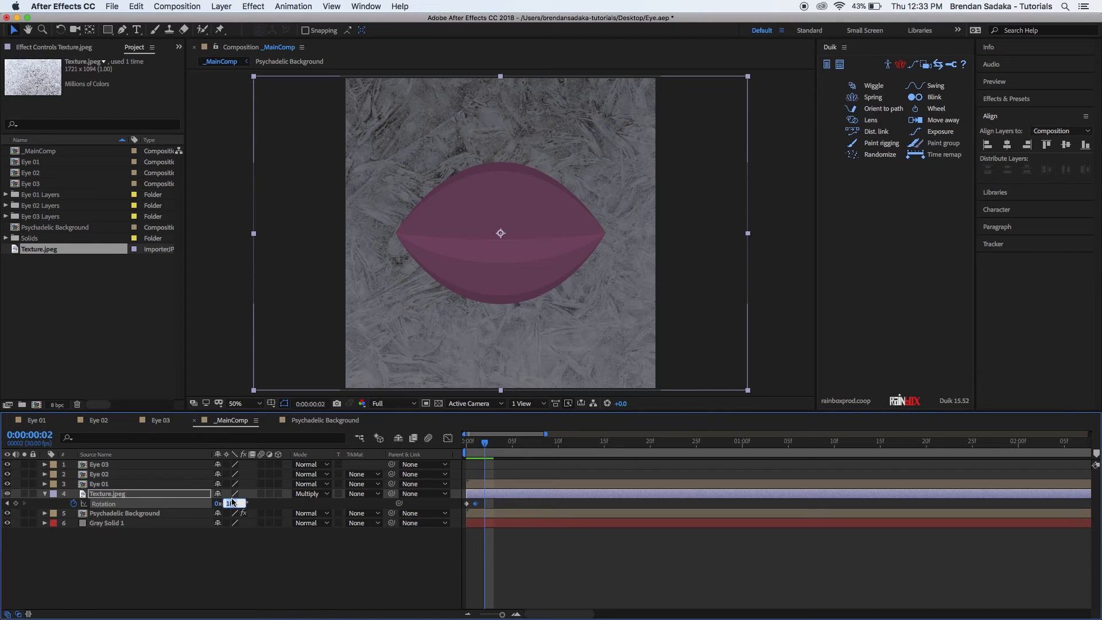
pyautogui.press('Return')
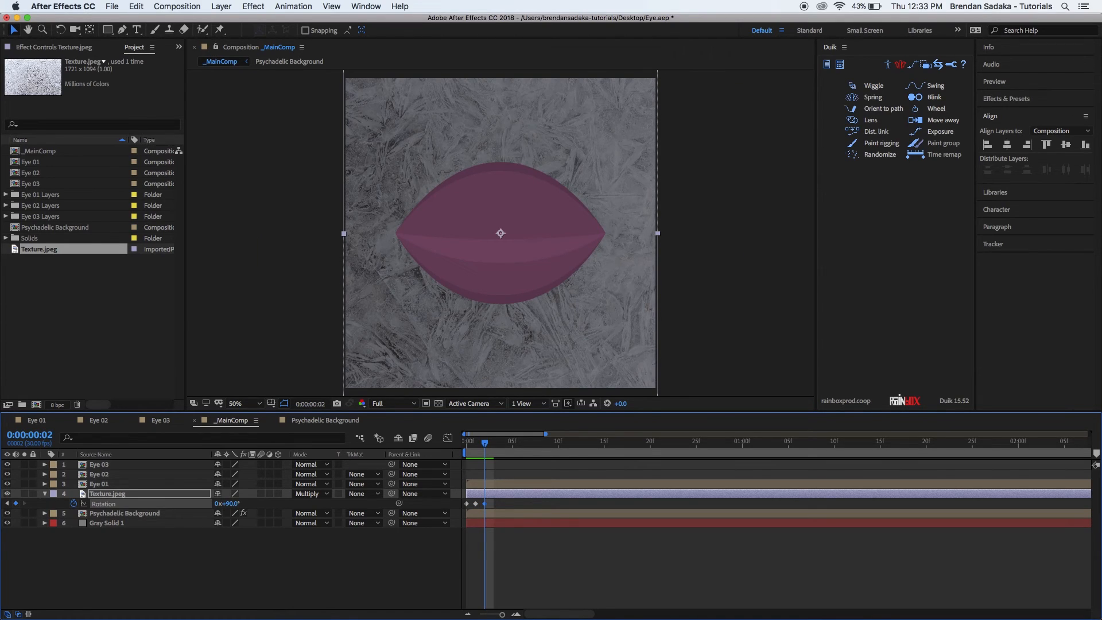
pyautogui.press('pagedown')
pyautogui.click(233, 501)
pyautogui.write('270')
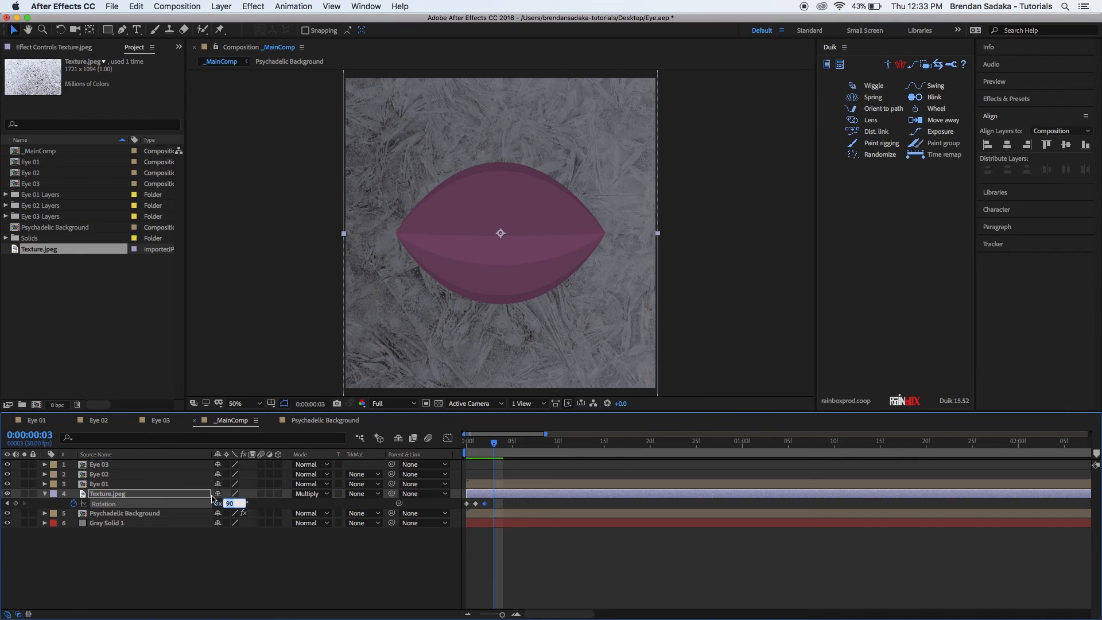
pyautogui.press('Return')
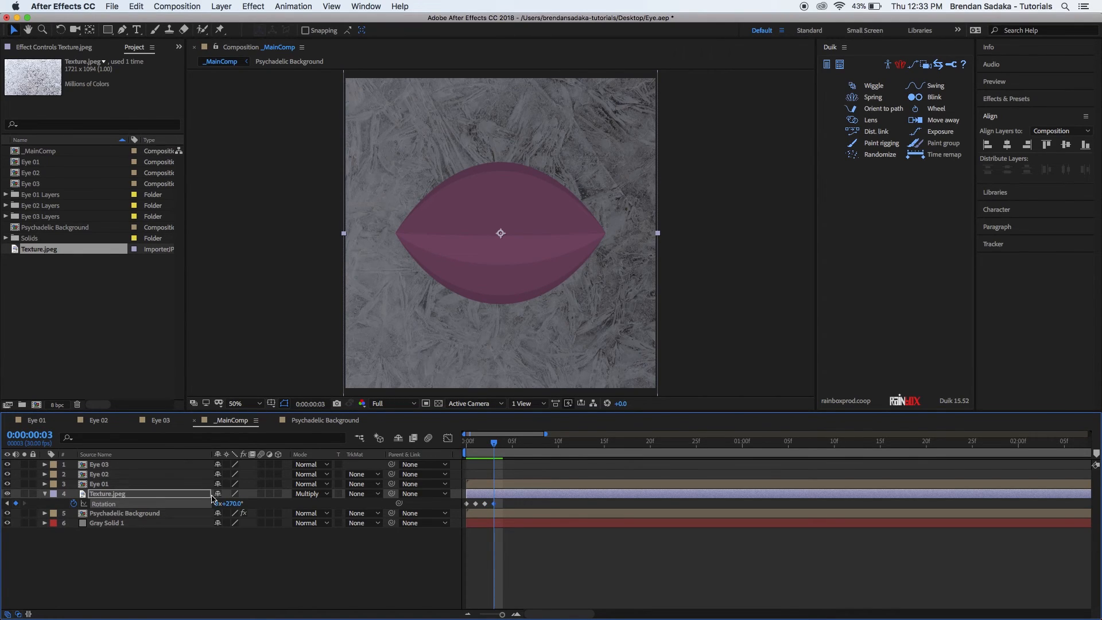
pyautogui.moveTo(495, 443); pyautogui.dragTo(467, 455)
pyautogui.click(479, 532)
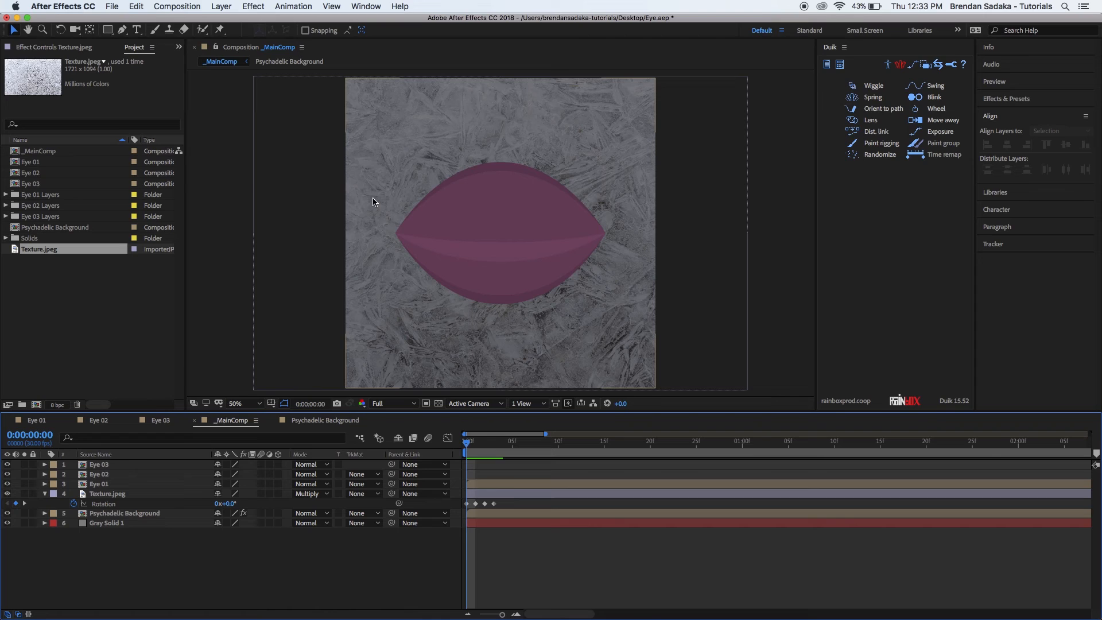
pyautogui.moveTo(468, 444)
pyautogui.mouseDown()
pyautogui.moveTo(493, 443)
pyautogui.moveTo(463, 444)
pyautogui.mouseUp()
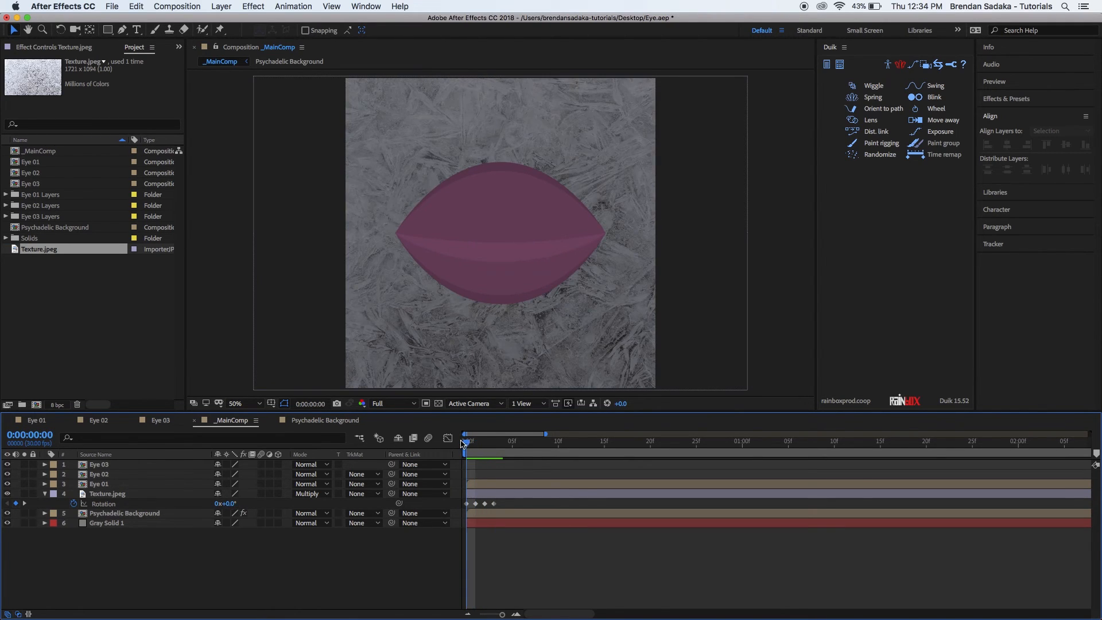
# Add a 100% Scale keyframe to Texture.jpeg on frame 0 and show all of the layer's keyframed properties.
pyautogui.click(504, 493)
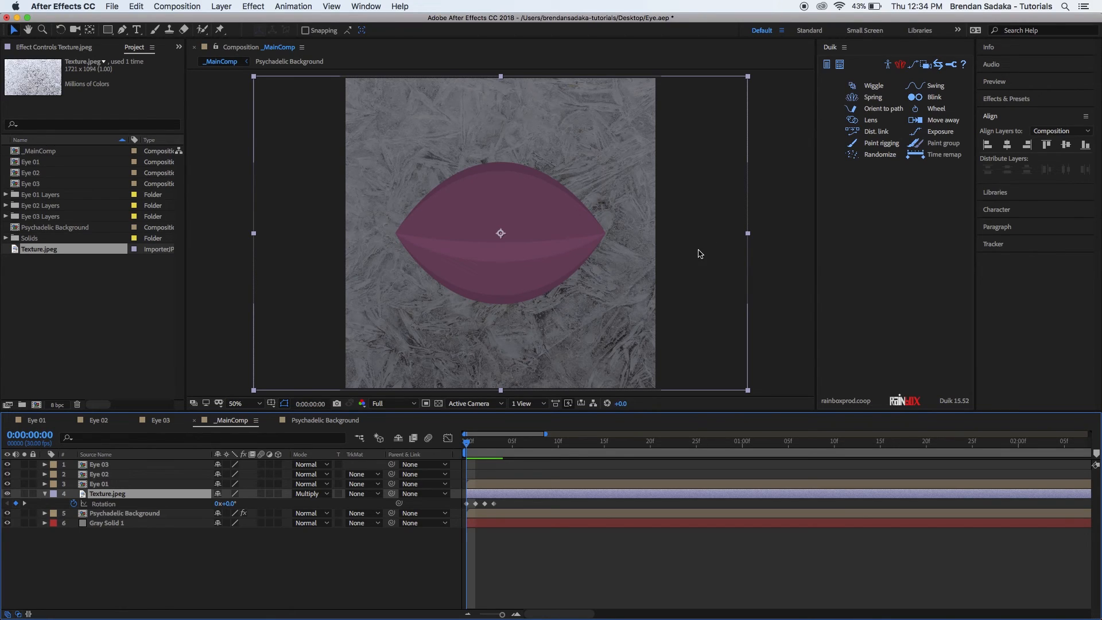
pyautogui.press(',')
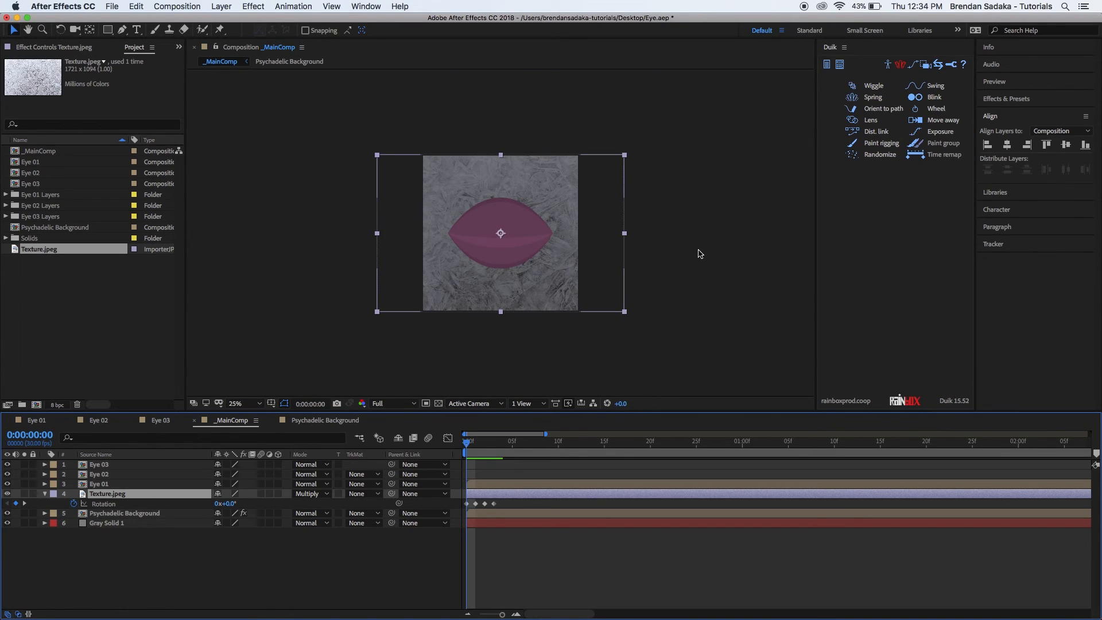
pyautogui.press('s')
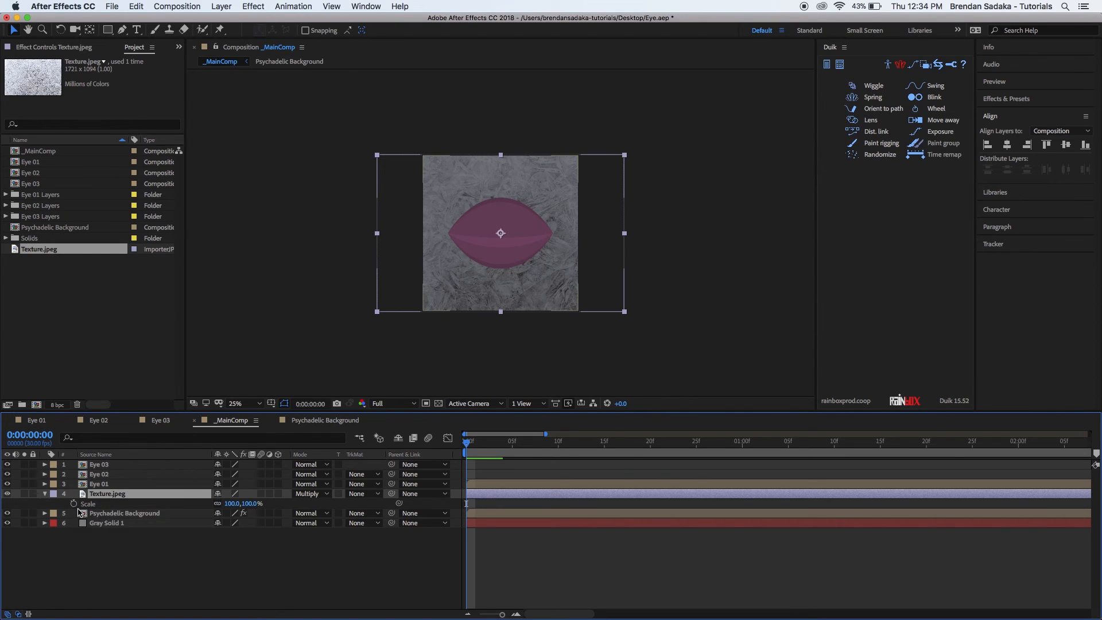
pyautogui.click(73, 504)
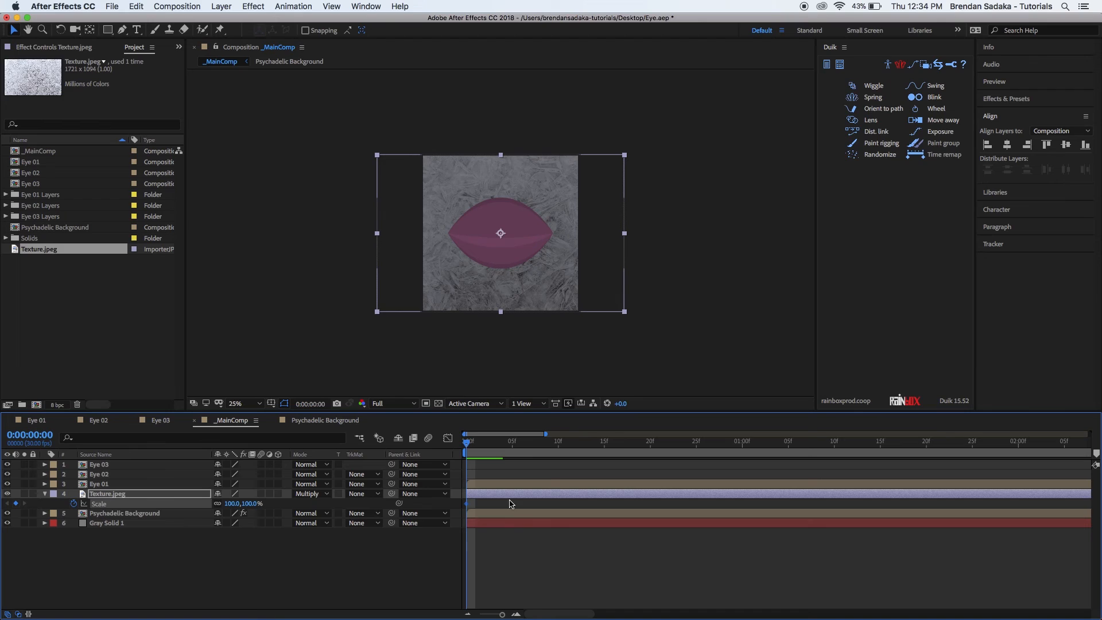
pyautogui.press('s')
pyautogui.press('u')
pyautogui.click(519, 564)
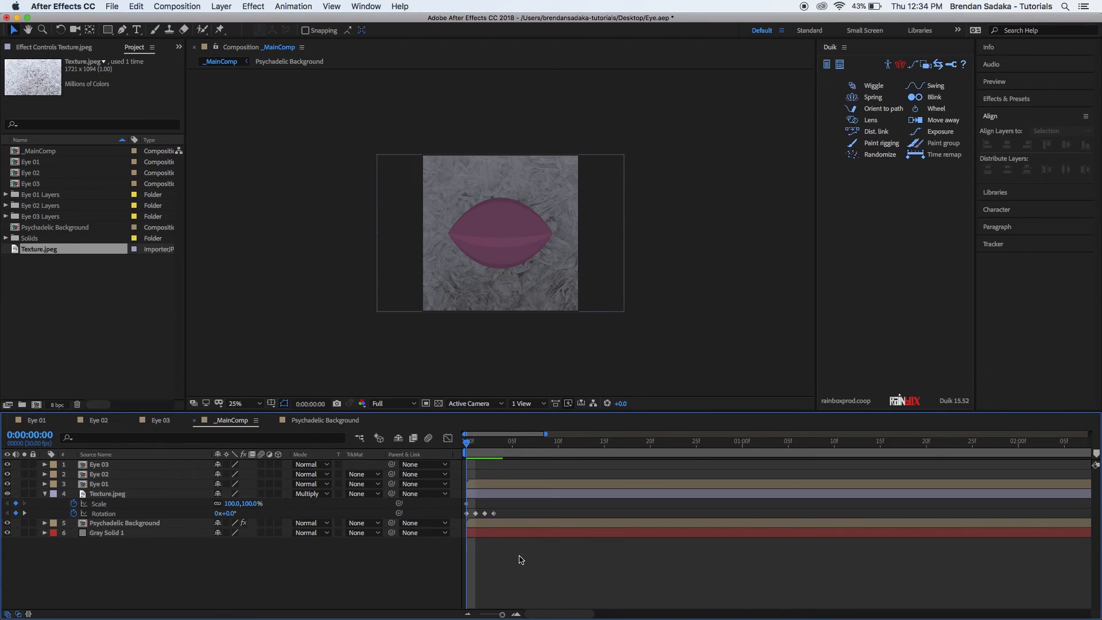
# Add a 120% Scale keyframe to Texture.jpeg on frame 1.
pyautogui.press('=')
pyautogui.press('=')
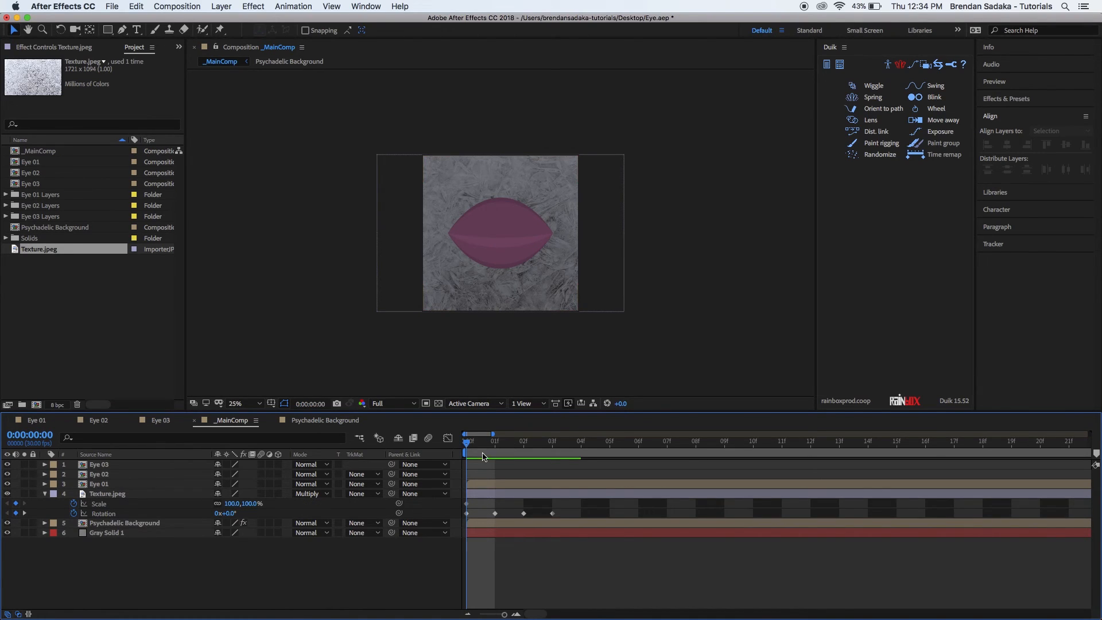
pyautogui.moveTo(466, 449); pyautogui.dragTo(495, 445)
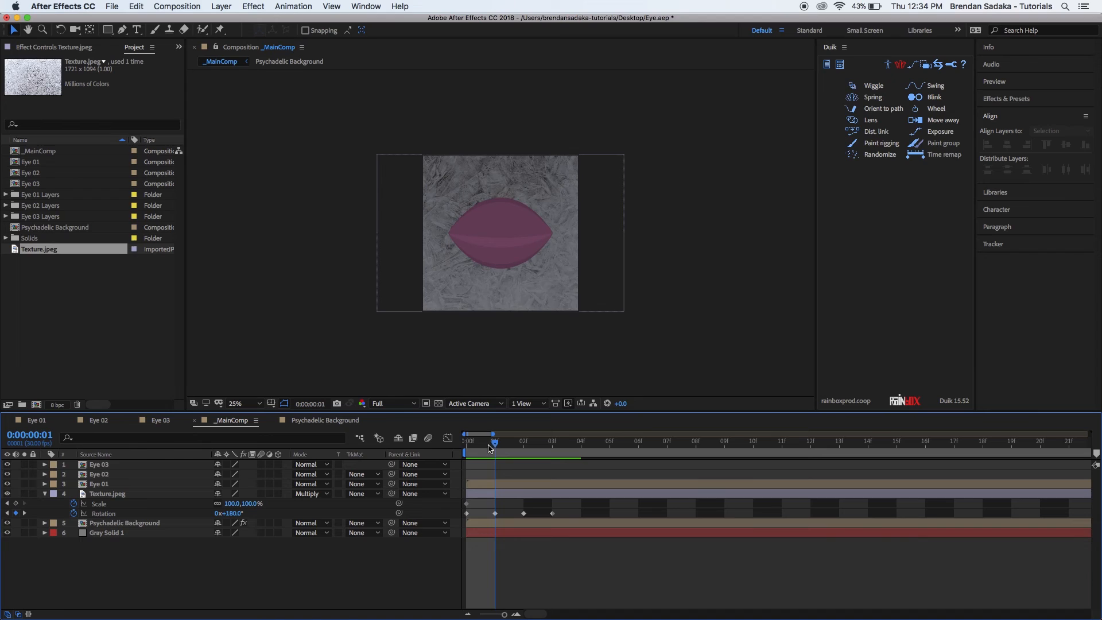
pyautogui.click(251, 504)
pyautogui.write('120')
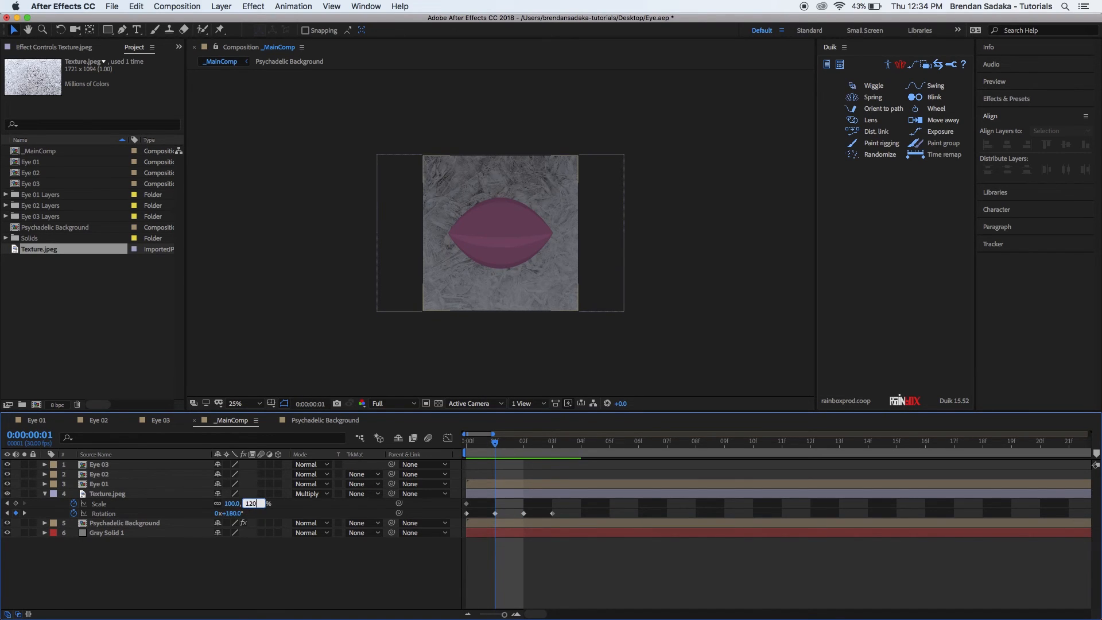
pyautogui.press('Return')
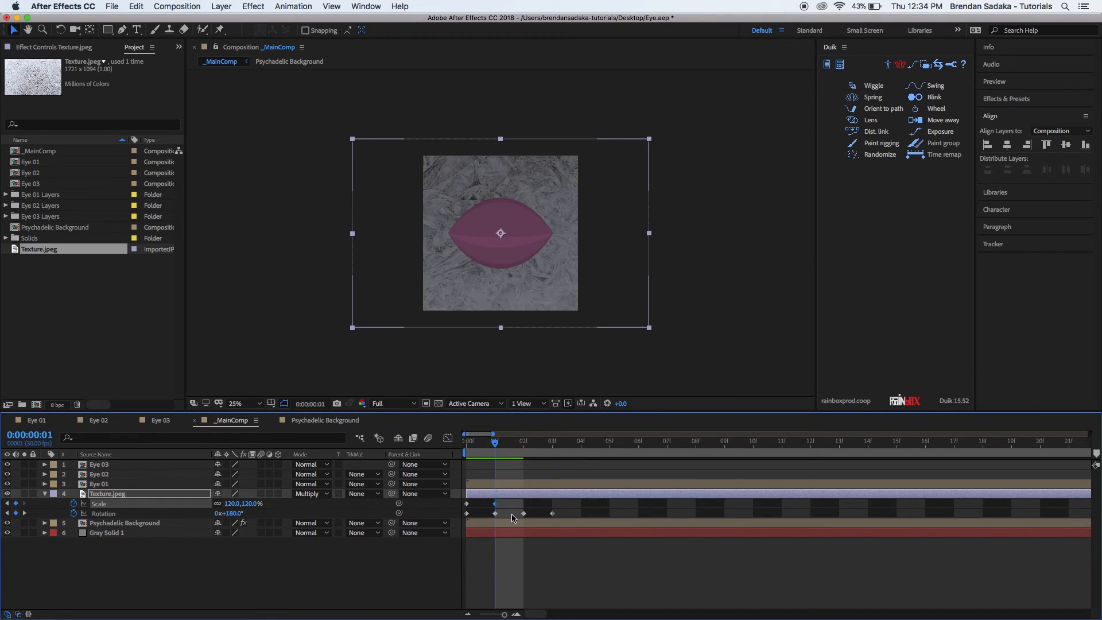
# Add a Position keyframe to Texture.jpeg on frame 0 and show all of the layer's keyframed properties.
pyautogui.press('p')
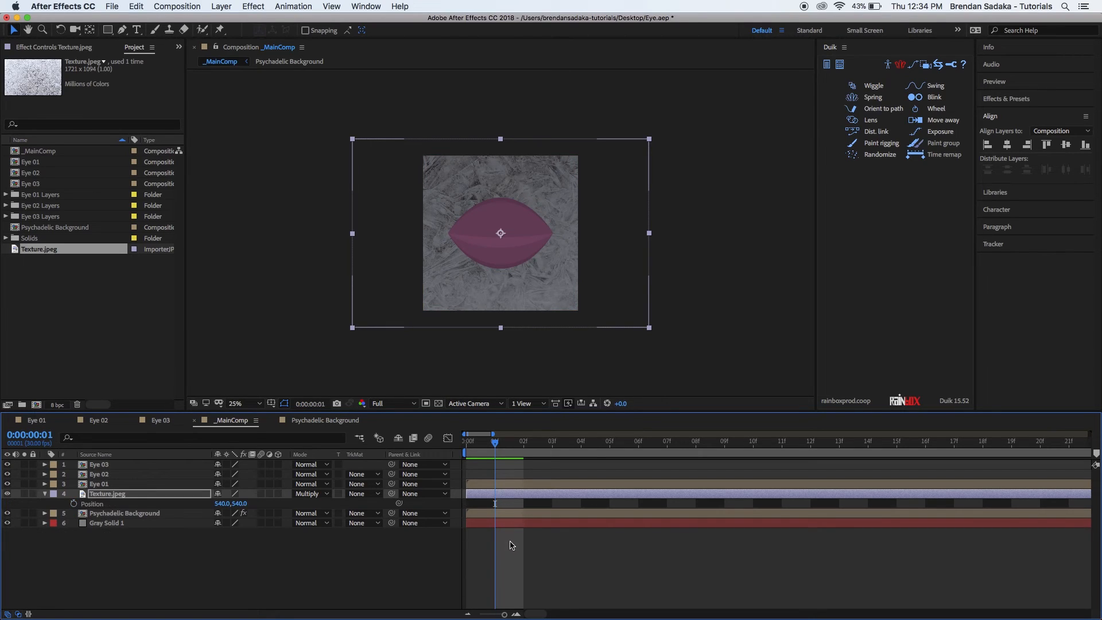
pyautogui.moveTo(500, 452); pyautogui.dragTo(459, 449)
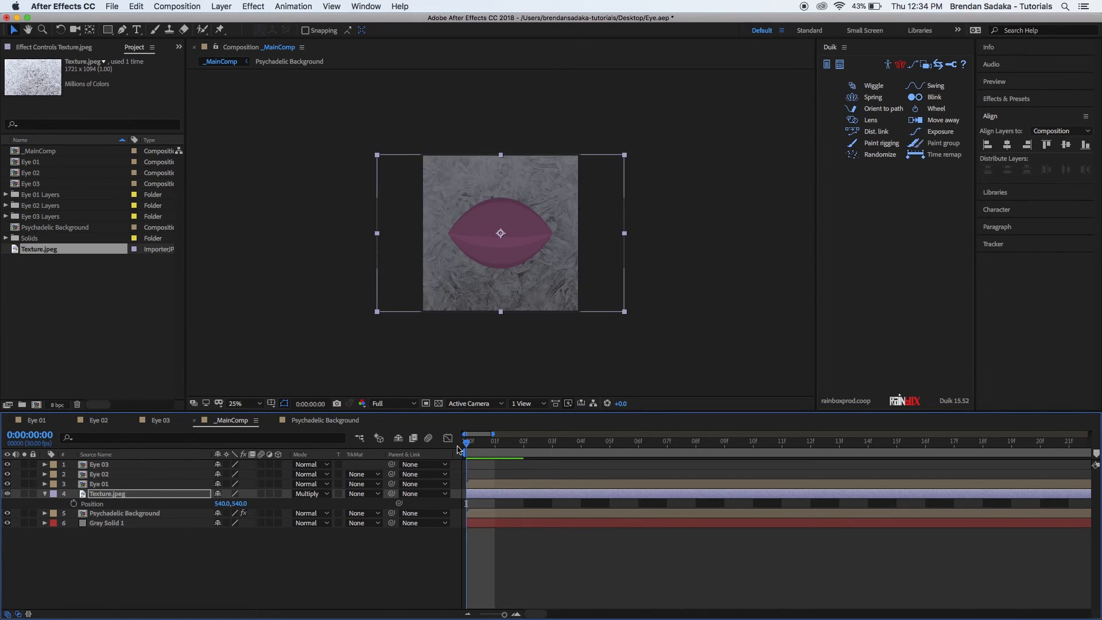
pyautogui.click(75, 503)
pyautogui.press('p')
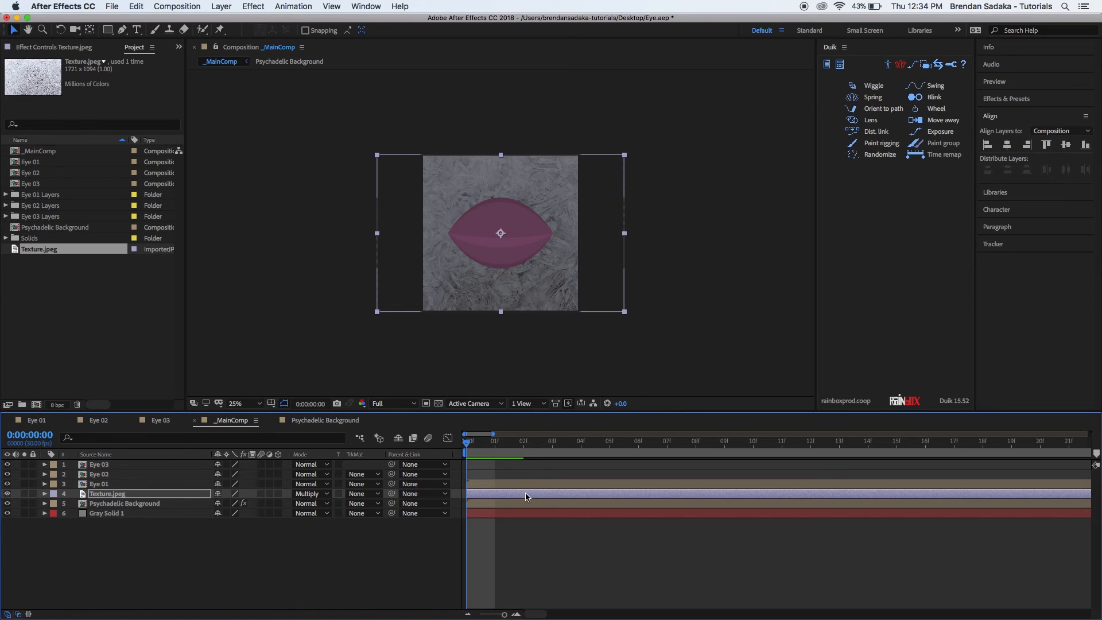
pyautogui.press('u')
pyautogui.click(511, 563)
# On frame 1, nudge Texture.jpeg right and slightly up to Position 940, 500.
pyautogui.moveTo(471, 444); pyautogui.dragTo(495, 445)
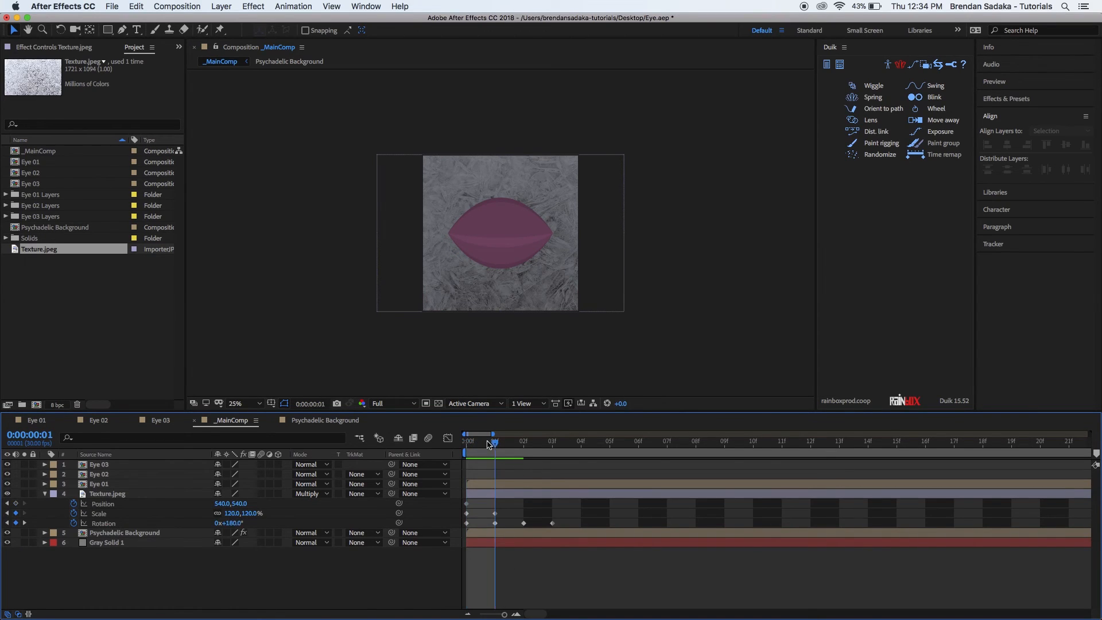
pyautogui.click(517, 487)
pyautogui.hotkey('shift', 'Right')
pyautogui.hotkey('shift', 'Right')
pyautogui.hotkey('shift', 'Right')
pyautogui.hotkey('shift', 'Right')
pyautogui.hotkey('shift', 'Right')
pyautogui.hotkey('shift', 'Right')
pyautogui.hotkey('shift', 'Right')
pyautogui.hotkey('shift', 'Right')
pyautogui.hotkey('shift', 'Right')
pyautogui.hotkey('shift', 'Right')
pyautogui.hotkey('shift', 'Right')
pyautogui.hotkey('shift', 'Right')
pyautogui.hotkey('shift', 'Right')
pyautogui.hotkey('shift', 'Right')
pyautogui.hotkey('shift', 'Right')
pyautogui.hotkey('shift', 'Right')
pyautogui.hotkey('shift', 'Right')
pyautogui.hotkey('shift', 'Right')
pyautogui.hotkey('shift', 'Right')
pyautogui.hotkey('shift', 'Right')
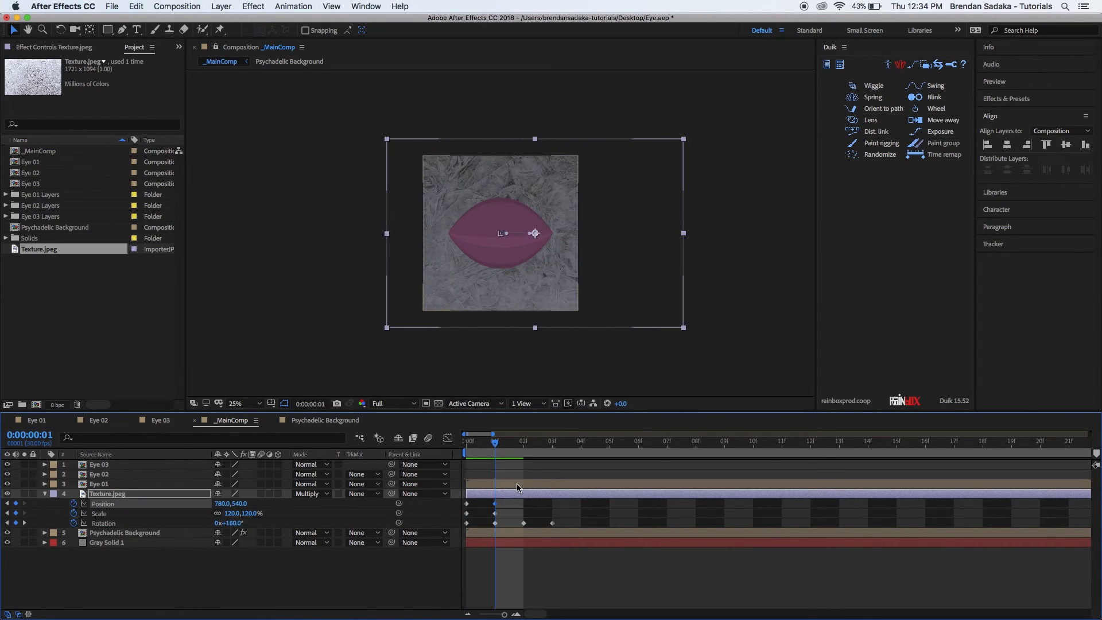
pyautogui.hotkey('shift', 'Up')
pyautogui.hotkey('shift', 'Up')
pyautogui.hotkey('shift', 'Up')
pyautogui.hotkey('shift', 'Up')
pyautogui.hotkey('shift', 'Right')
pyautogui.hotkey('shift', 'Right')
pyautogui.hotkey('shift', 'Right')
pyautogui.hotkey('shift', 'Right')
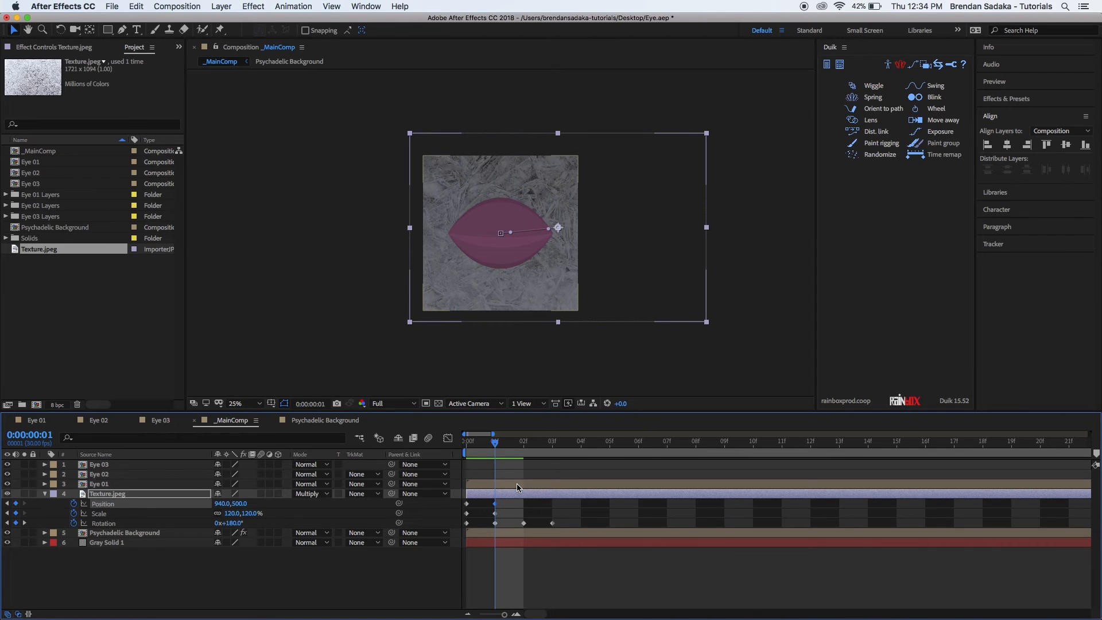
# Copy Texture.jpeg's Position and Scale keyframes from frame 0 to frame 2.
pyautogui.click(512, 443)
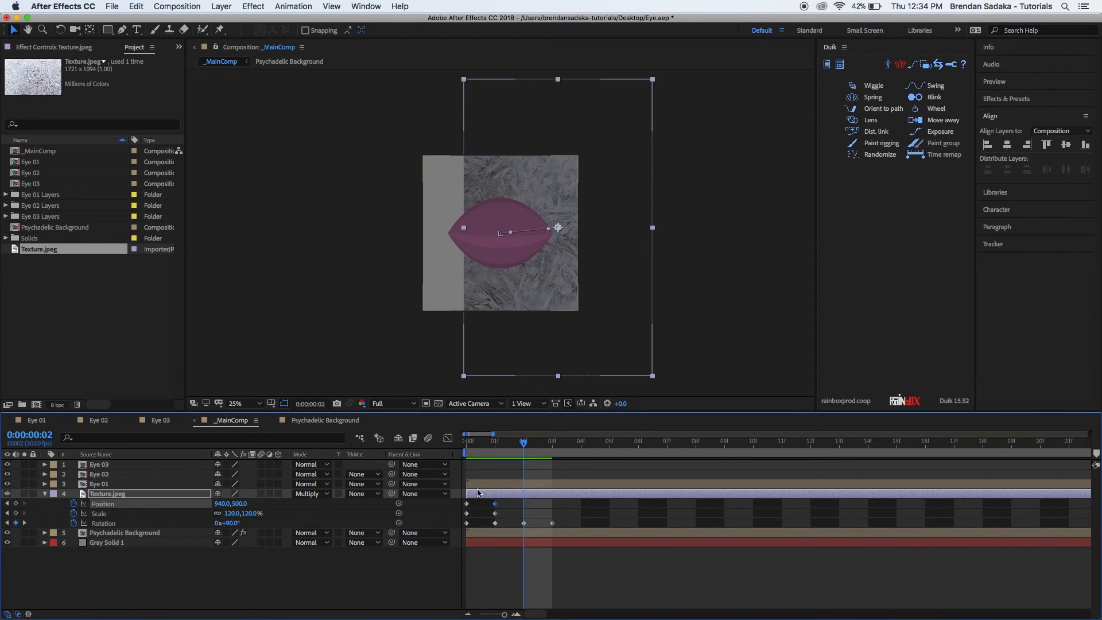
pyautogui.moveTo(473, 502); pyautogui.dragTo(463, 516)
pyautogui.hotkey('ctrl', 'c')
pyautogui.hotkey('ctrl', 'v')
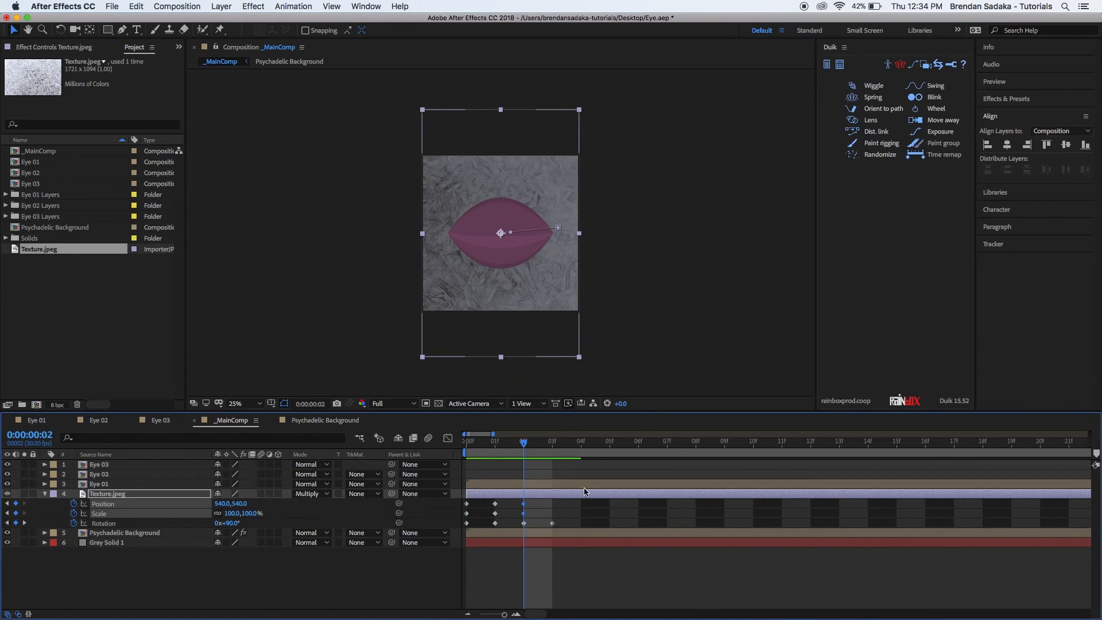
pyautogui.click(545, 563)
pyautogui.click(539, 496)
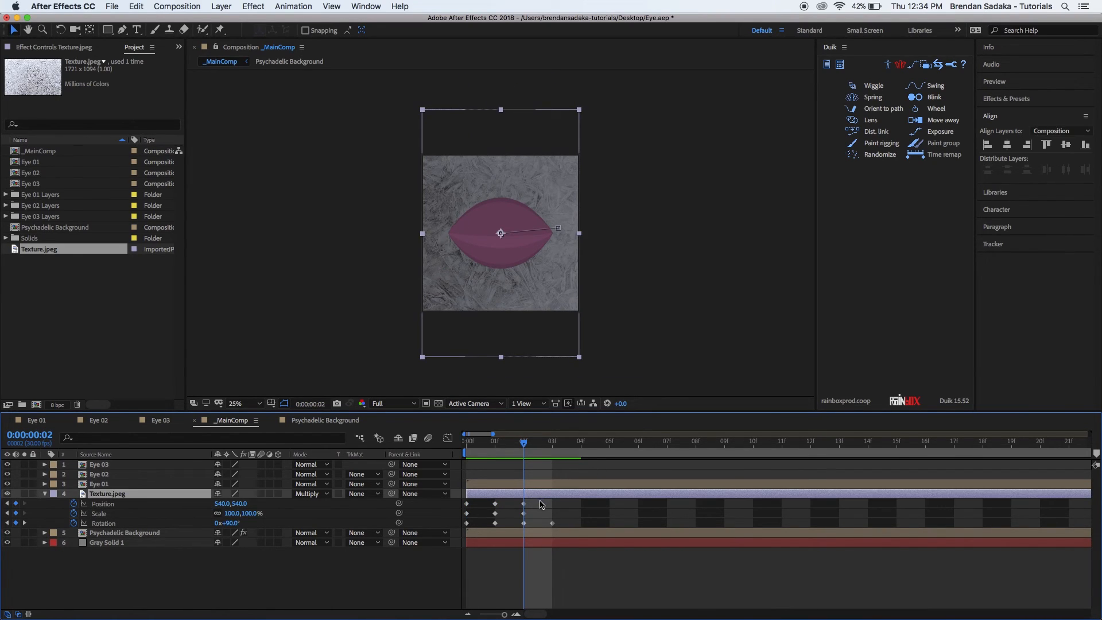
# On frame 2, set Texture.jpeg's Scale to 110% and nudge the layer up to Position 540, 220.
pyautogui.click(250, 513)
pyautogui.write('110')
pyautogui.press('Return')
pyautogui.hotkey('shift', 'Up')
pyautogui.hotkey('shift', 'Up')
pyautogui.hotkey('shift', 'Up')
pyautogui.hotkey('shift', 'Up')
pyautogui.hotkey('shift', 'Up')
pyautogui.hotkey('shift', 'Up')
pyautogui.hotkey('shift', 'Up')
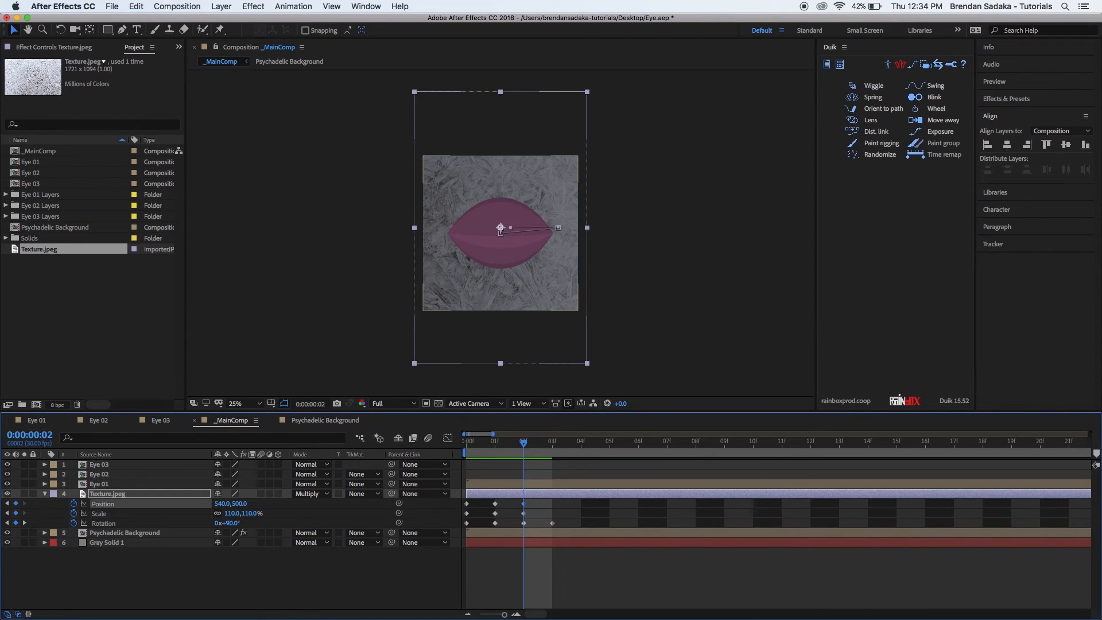
pyautogui.hotkey('shift', 'Up')
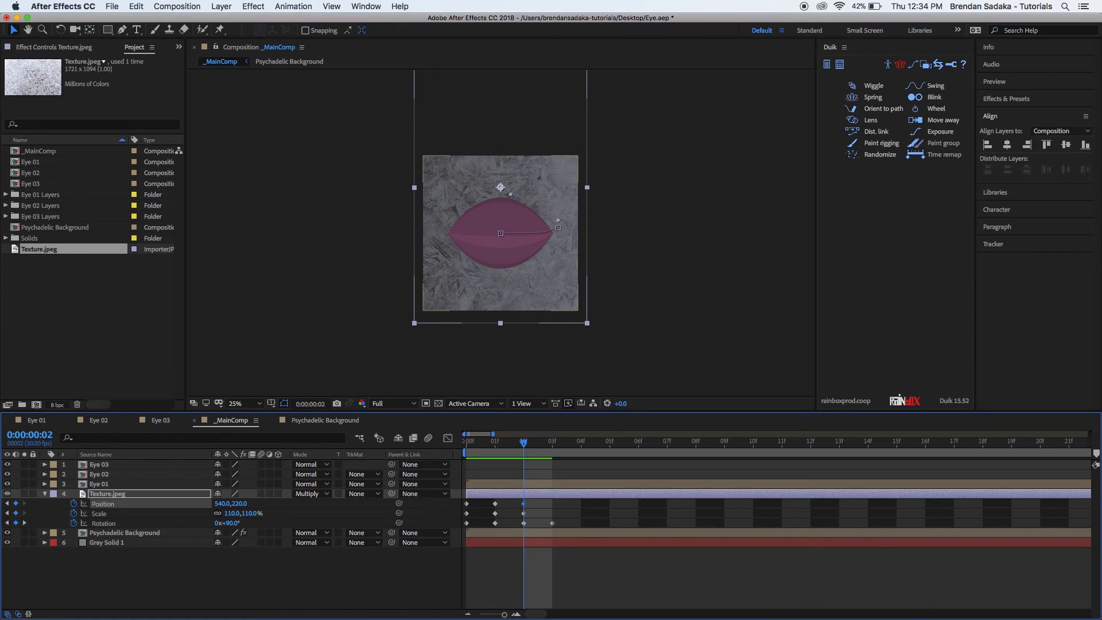
pyautogui.click(539, 551)
# Copy Texture.jpeg's frame 0 Position and Scale keyframes to frame 3.
pyautogui.moveTo(530, 442); pyautogui.dragTo(552, 442)
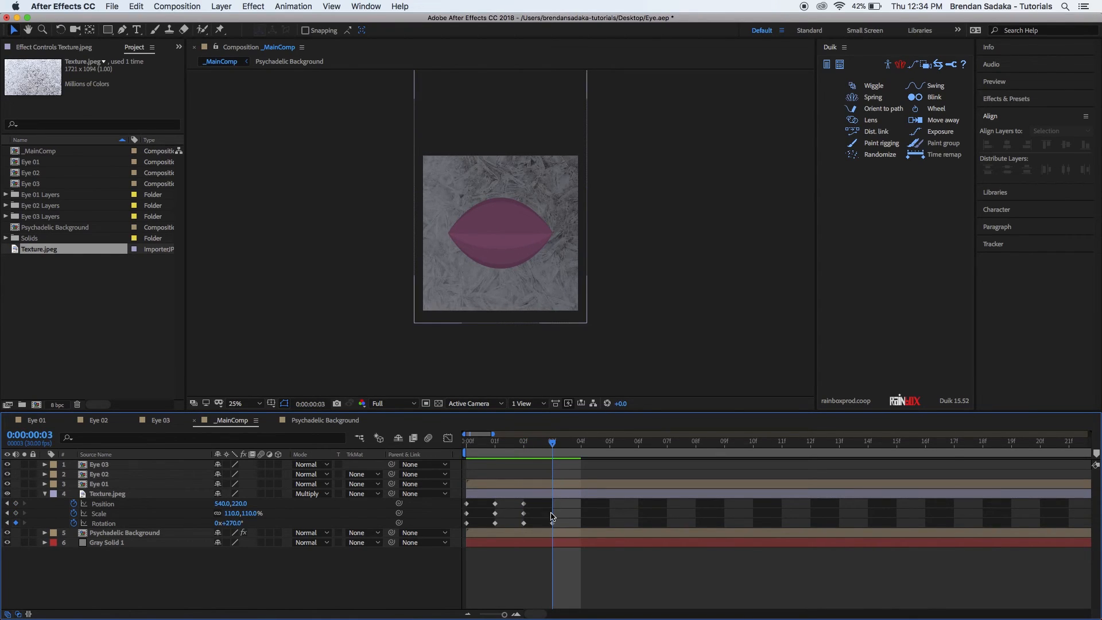
pyautogui.moveTo(505, 501); pyautogui.dragTo(486, 516)
pyautogui.moveTo(478, 502); pyautogui.dragTo(463, 516)
pyautogui.hotkey('ctrl', 'c')
pyautogui.hotkey('ctrl', 'v')
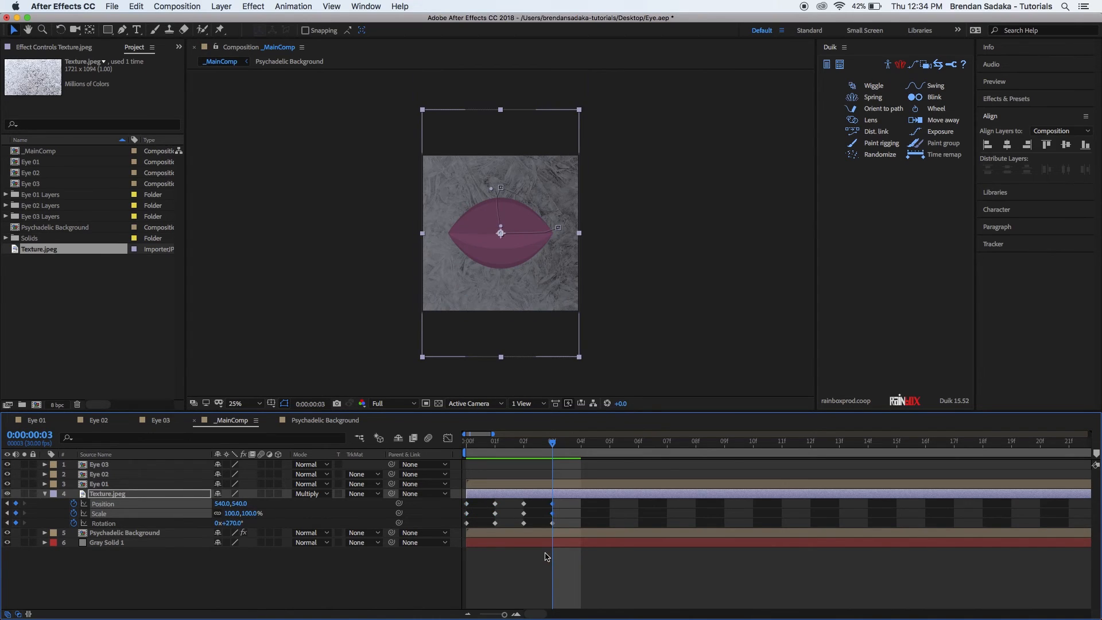
pyautogui.click(547, 552)
# On frame 3, nudge Texture.jpeg down to Position 540, 780 and scrub back through the keyframed frames.
pyautogui.click(576, 494)
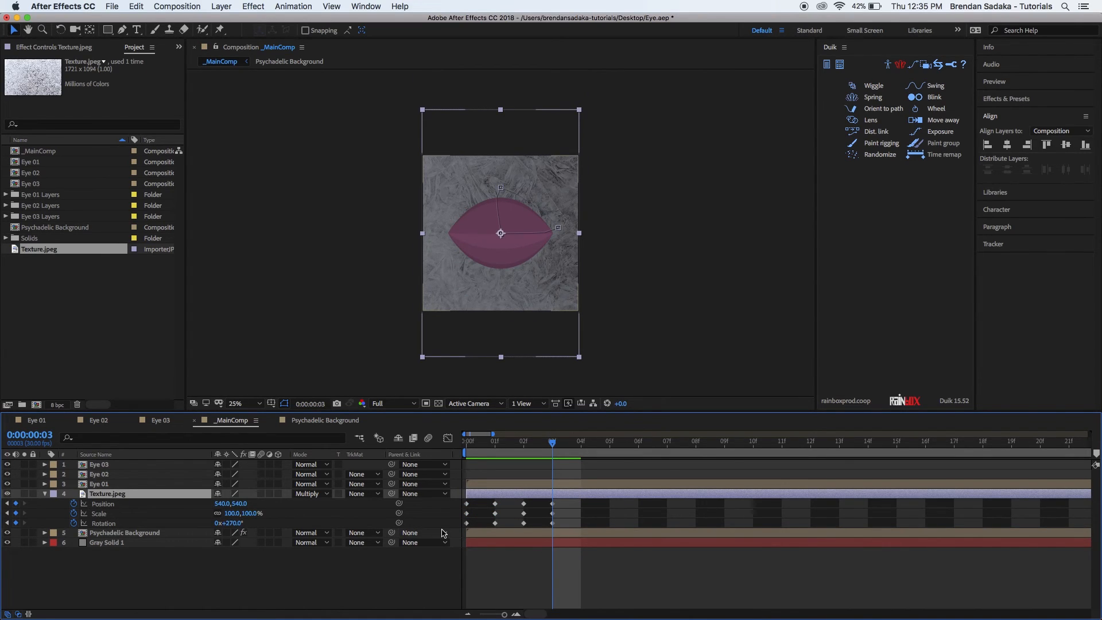
pyautogui.hotkey('shift', 'Down')
pyautogui.hotkey('shift', 'Down')
pyautogui.hotkey('shift', 'Down')
pyautogui.hotkey('shift', 'Down')
pyautogui.hotkey('shift', 'Down')
pyautogui.moveTo(552, 443)
pyautogui.mouseDown()
pyautogui.moveTo(468, 449)
pyautogui.moveTo(545, 450)
pyautogui.mouseUp()
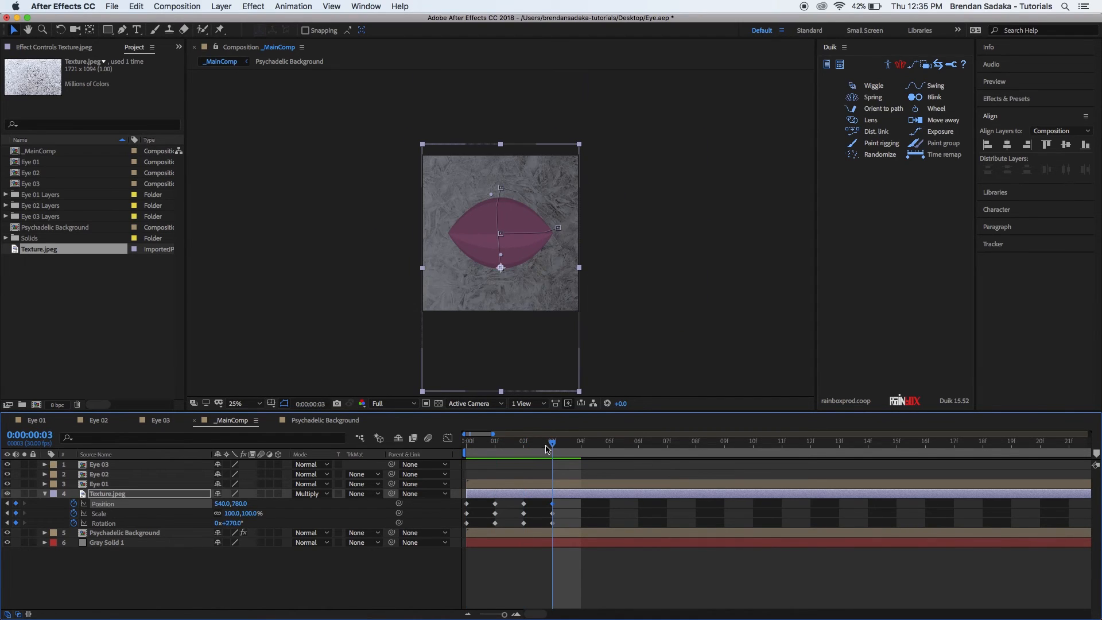
pyautogui.click(554, 555)
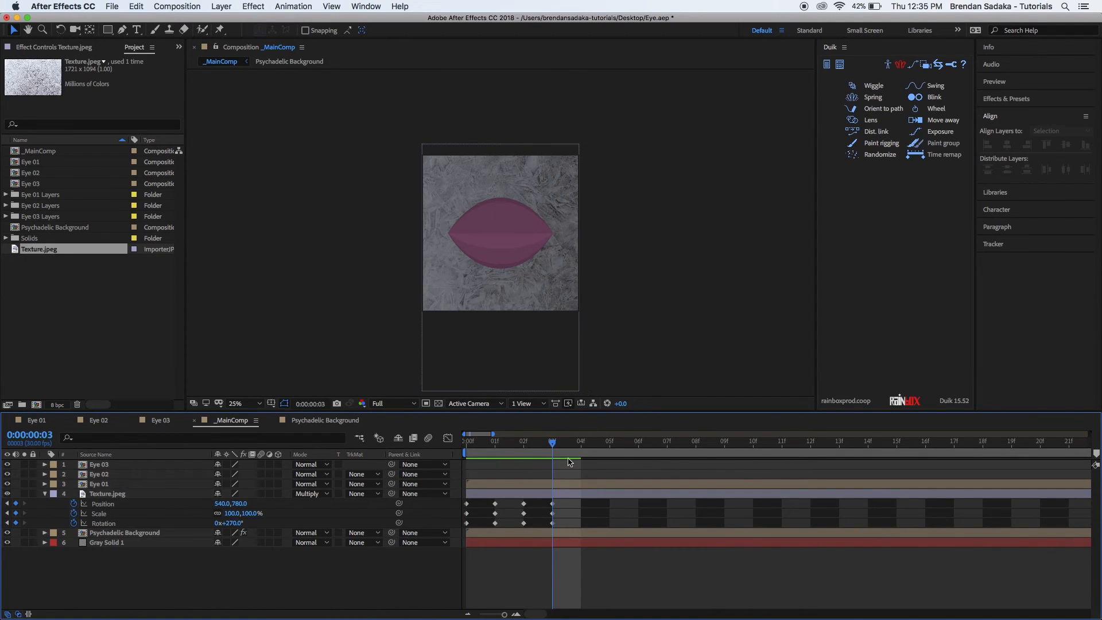
pyautogui.click(485, 450)
pyautogui.moveTo(485, 450); pyautogui.dragTo(518, 460)
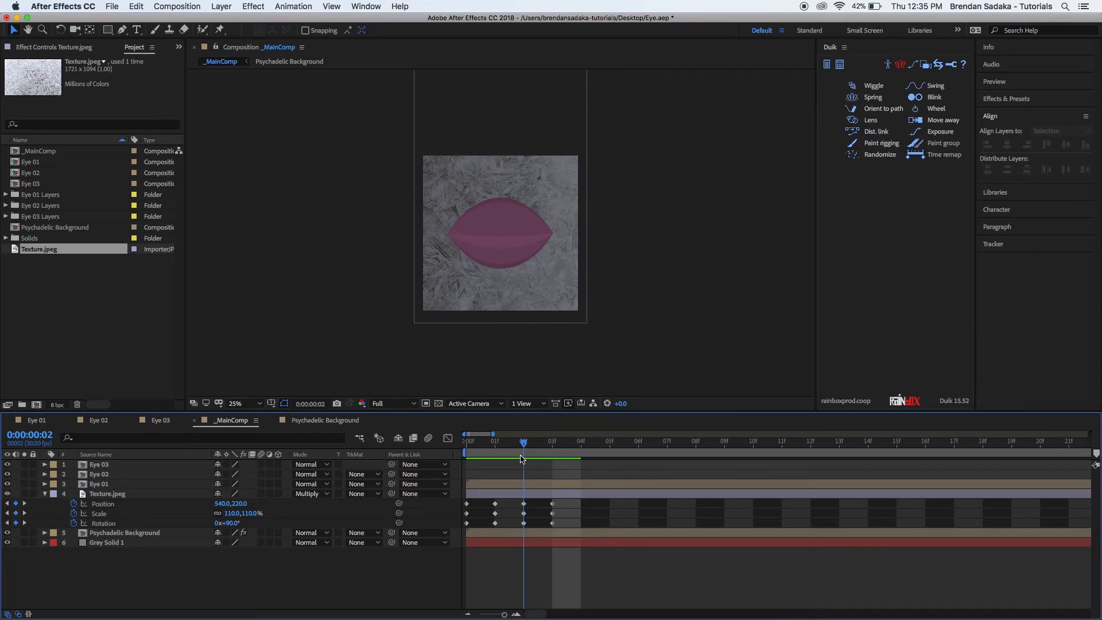
pyautogui.click(532, 495)
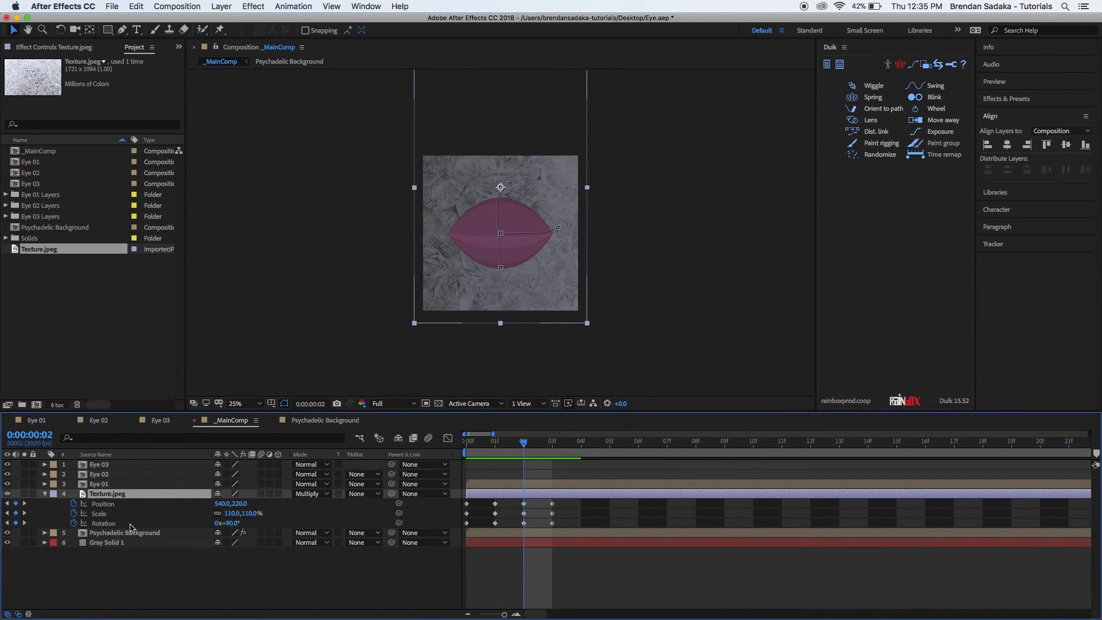
pyautogui.click(74, 513)
pyautogui.press('super+z')
pyautogui.click(233, 513)
pyautogui.write('100')
pyautogui.press('Return')
pyautogui.press('super+z')
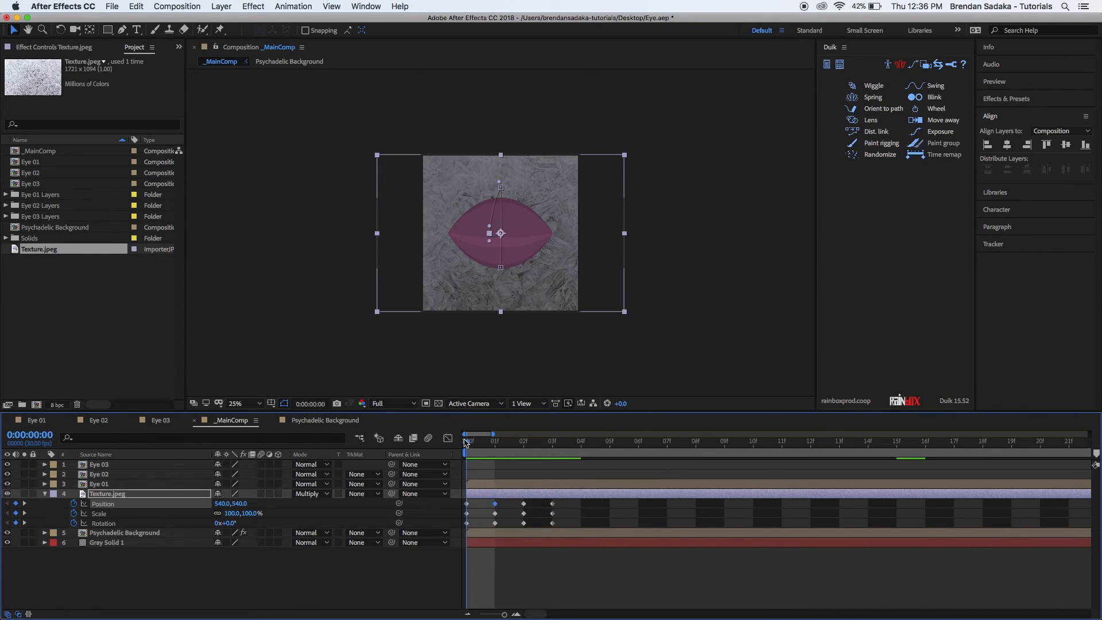
# Return to the first frame and give Texture.jpeg's Position the expression loopOut("Cycle");.
pyautogui.click(589, 567)
pyautogui.moveTo(525, 446); pyautogui.dragTo(474, 438)
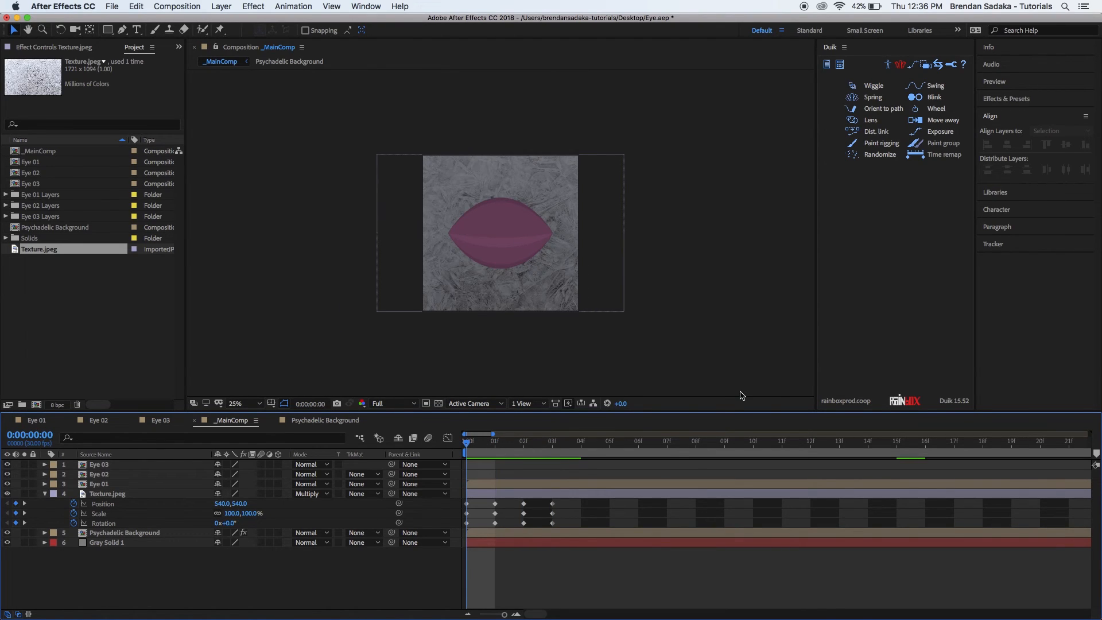
pyautogui.click(149, 496)
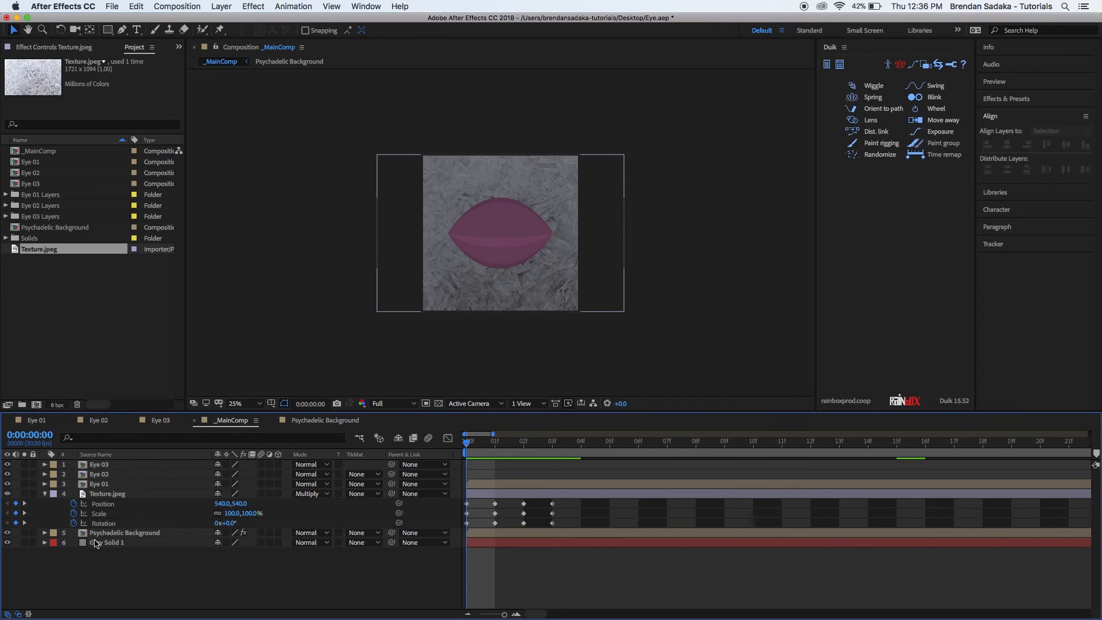
pyautogui.keyDown('alt'); pyautogui.click(74, 503); pyautogui.keyUp('alt')
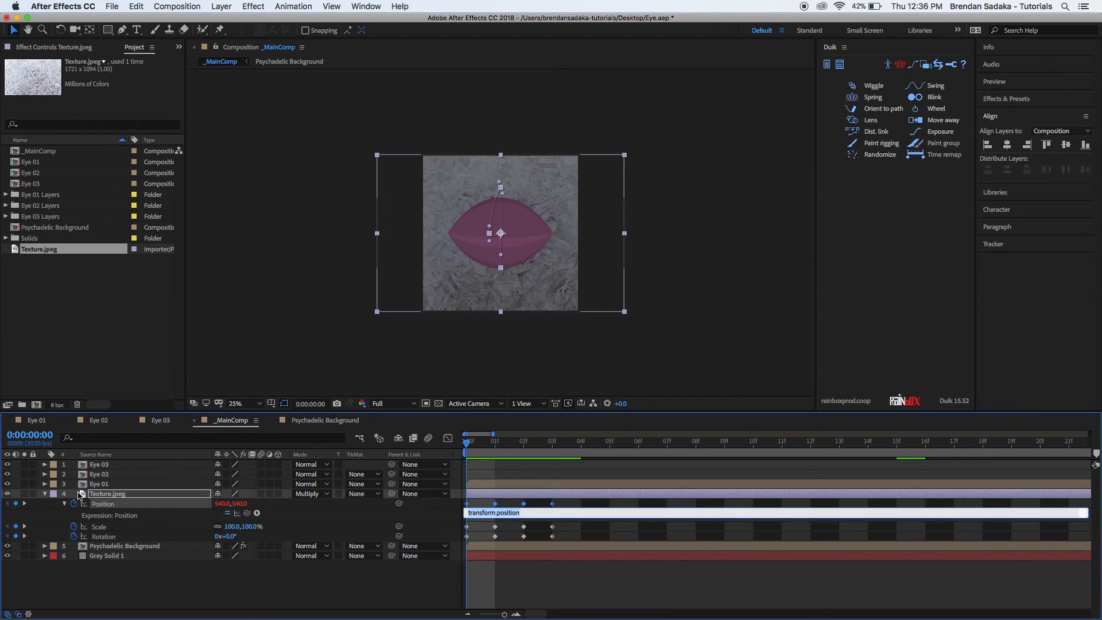
pyautogui.press('BackSpace')
pyautogui.click(558, 578)
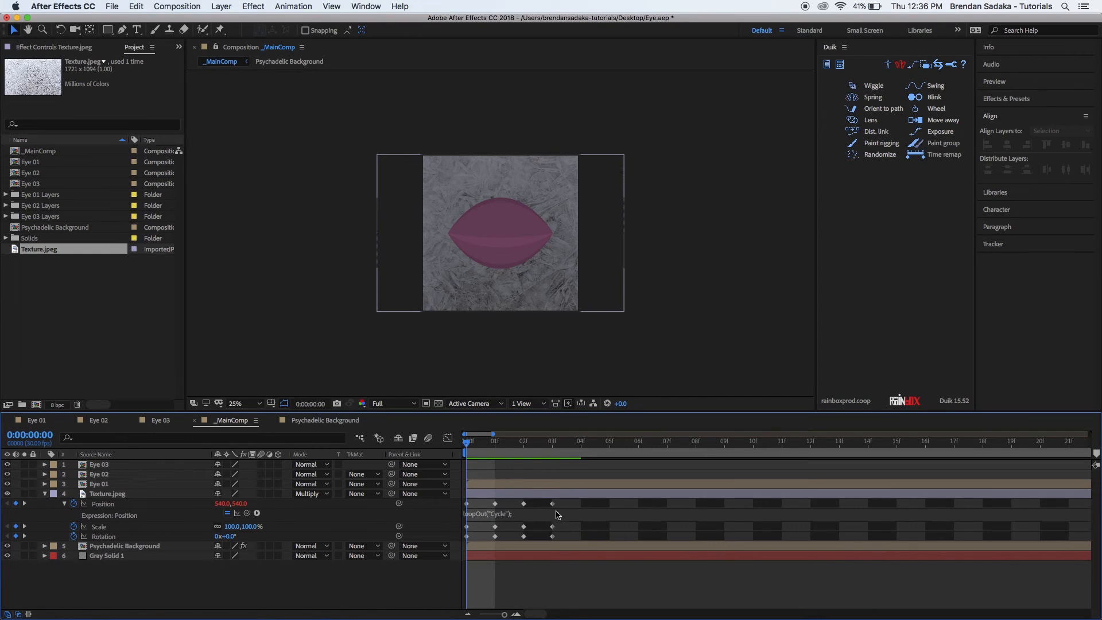
# Copy the loopOut("Cycle"); expression from Position to Texture.jpeg's Scale and Rotation.
pyautogui.click(545, 512)
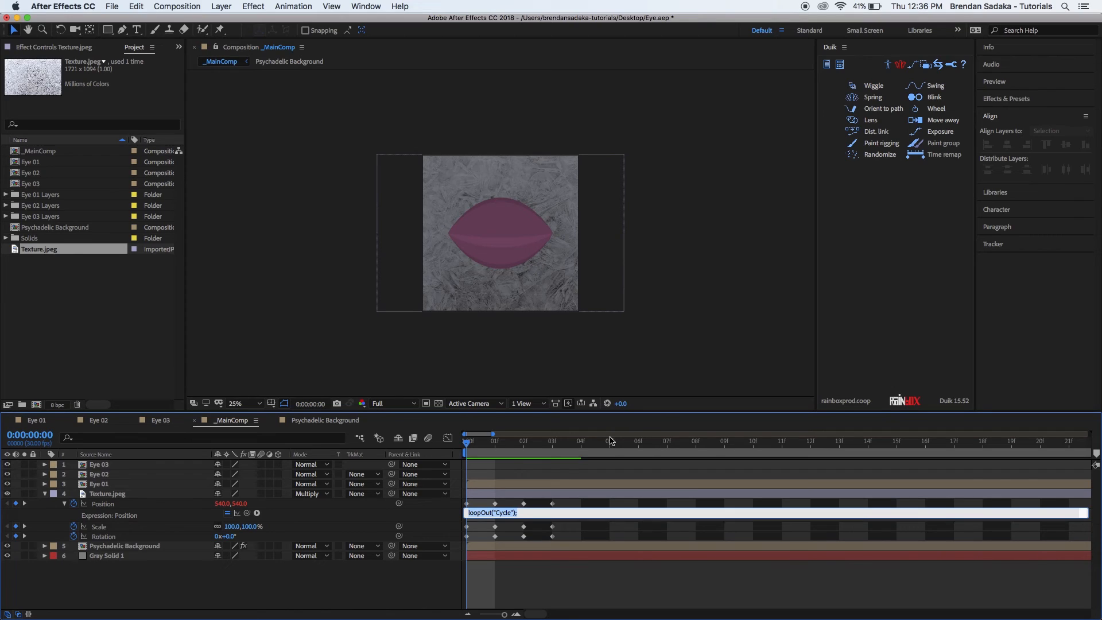
pyautogui.keyDown('alt'); pyautogui.click(74, 526); pyautogui.keyUp('alt')
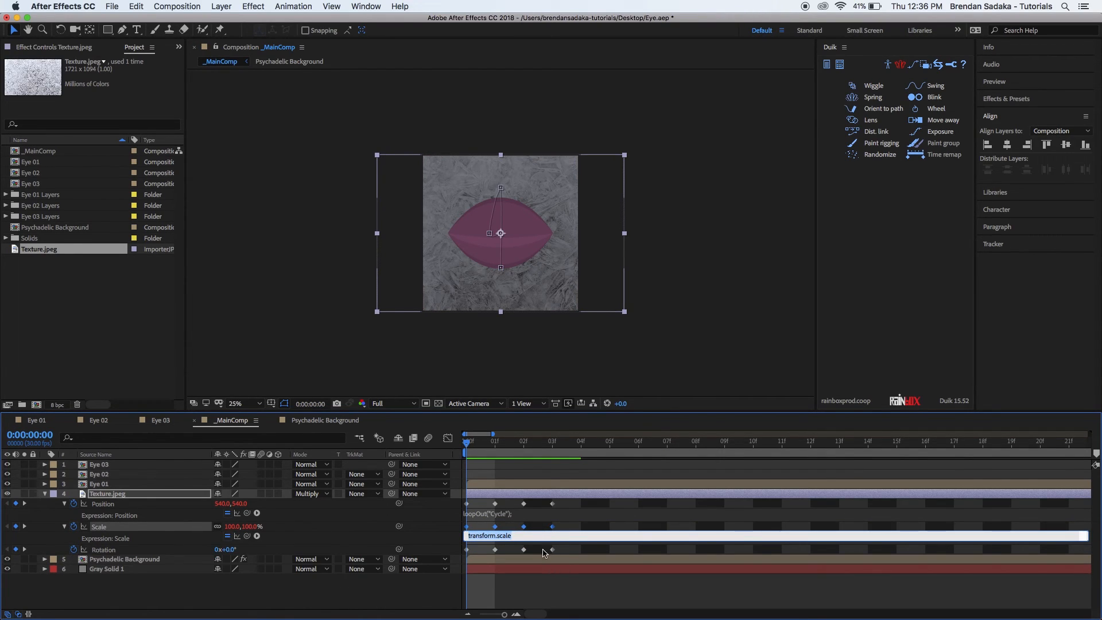
pyautogui.press('super+v')
pyautogui.keyDown('alt'); pyautogui.click(74, 549); pyautogui.keyUp('alt')
pyautogui.press('super+v')
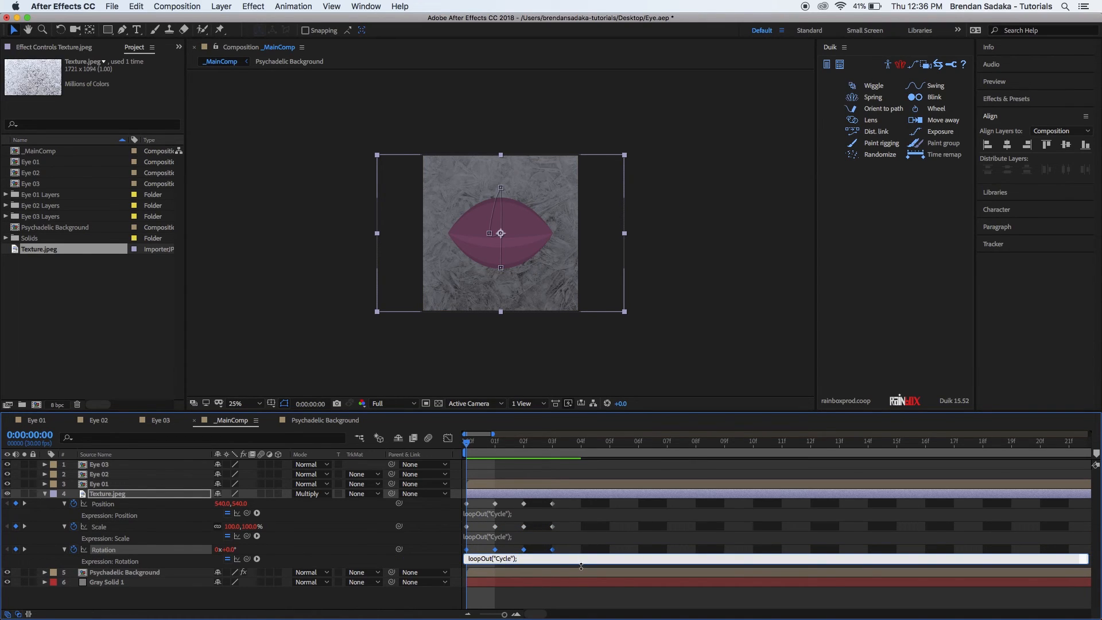
pyautogui.click(573, 532)
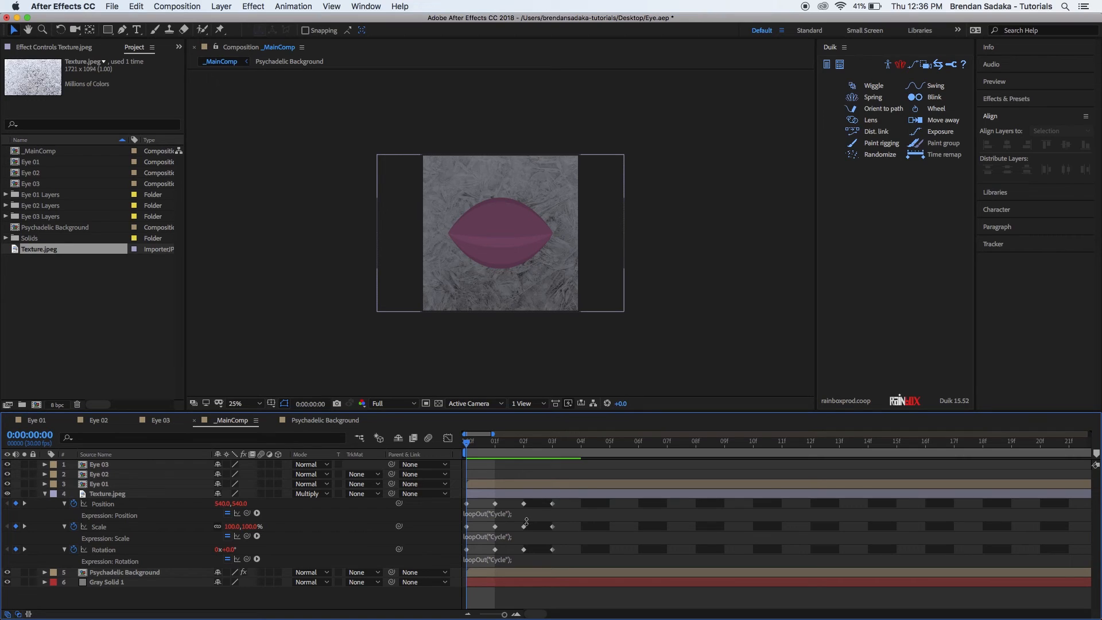
# Collapse Texture.jpeg's properties, preview the looping texture over the eye animation, and return to the first frame.
pyautogui.press('u')
pyautogui.press('space')
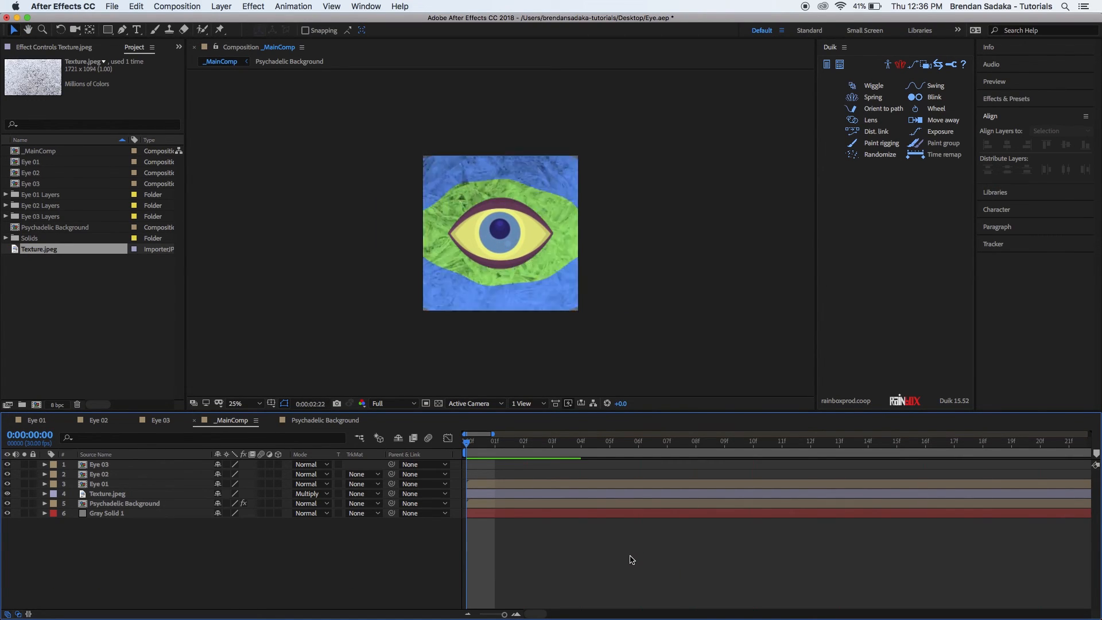
pyautogui.moveTo(498, 541); pyautogui.dragTo(850, 519)
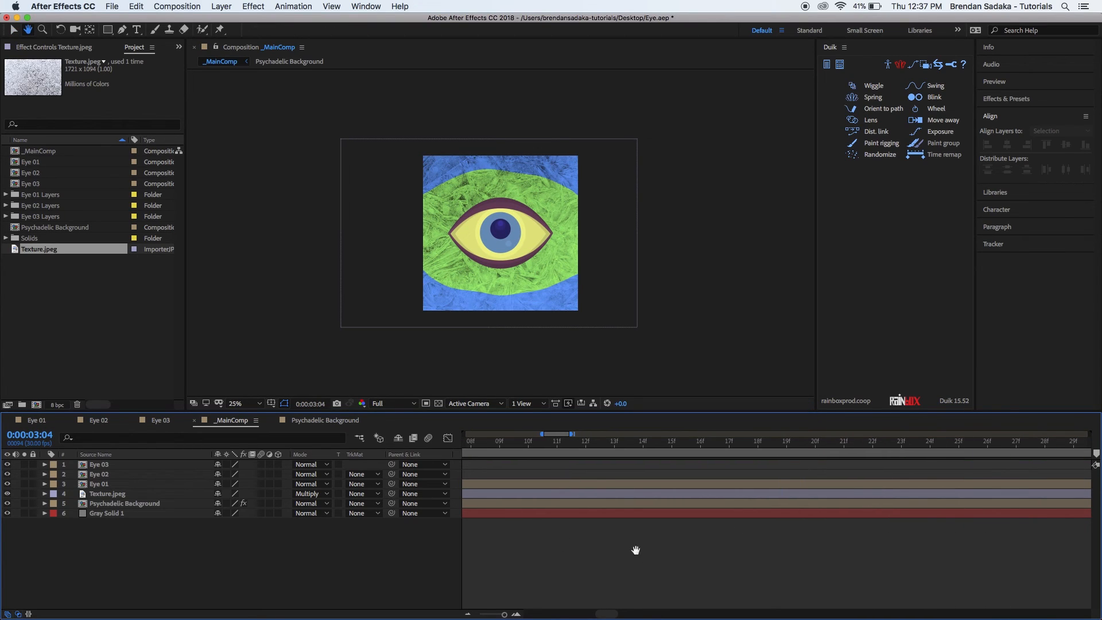
pyautogui.moveTo(610, 614); pyautogui.dragTo(454, 589)
pyautogui.press('Home')
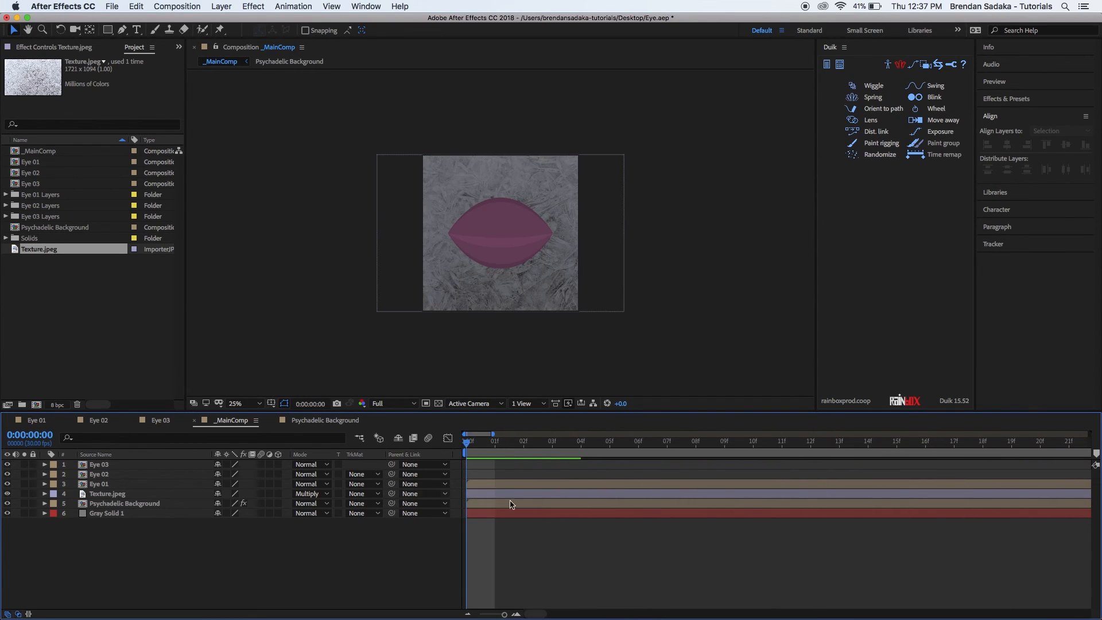
pyautogui.click(149, 495)
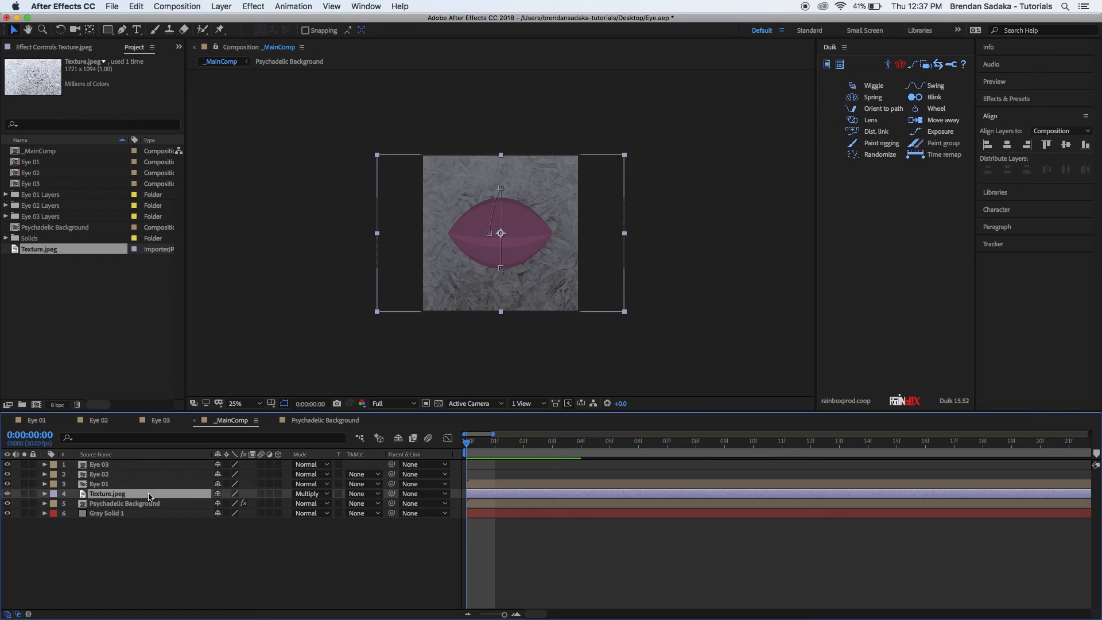
# Reveal Texture.jpeg's keyframes and spread its Position, Scale and Rotation keyframes three frames apart, ending on frame 9.
pyautogui.press('u')
pyautogui.moveTo(569, 502); pyautogui.dragTo(448, 535)
pyautogui.moveTo(552, 523); pyautogui.dragTo(631, 527)
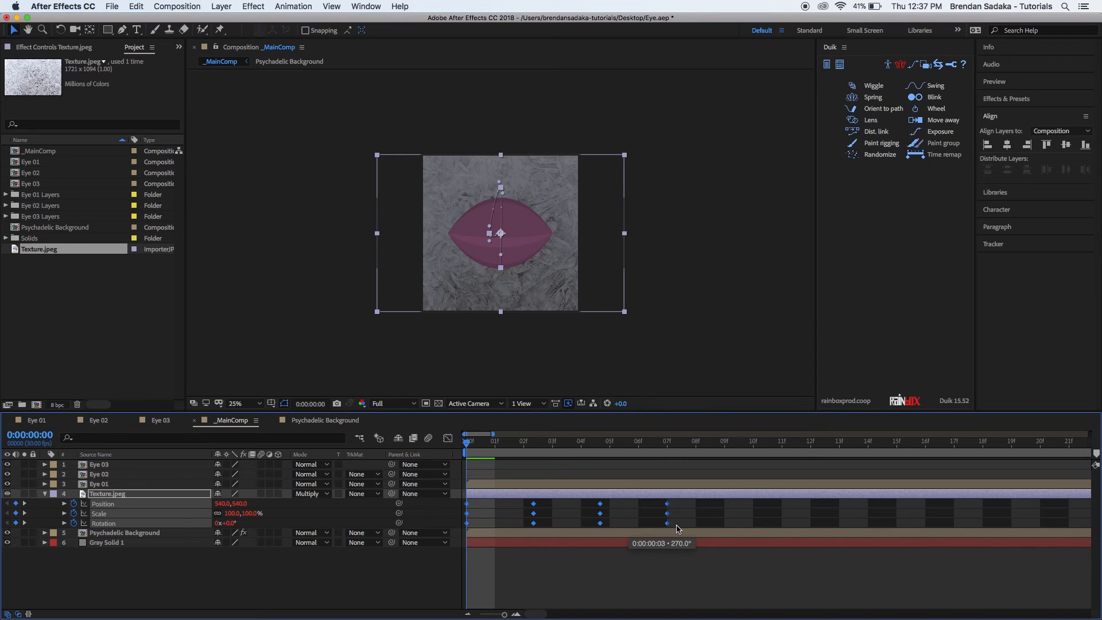
pyautogui.moveTo(745, 525)
pyautogui.mouseDown()
pyautogui.moveTo(705, 527)
pyautogui.moveTo(725, 526)
pyautogui.mouseUp()
pyautogui.moveTo(708, 446); pyautogui.dragTo(719, 465)
pyautogui.click(739, 516)
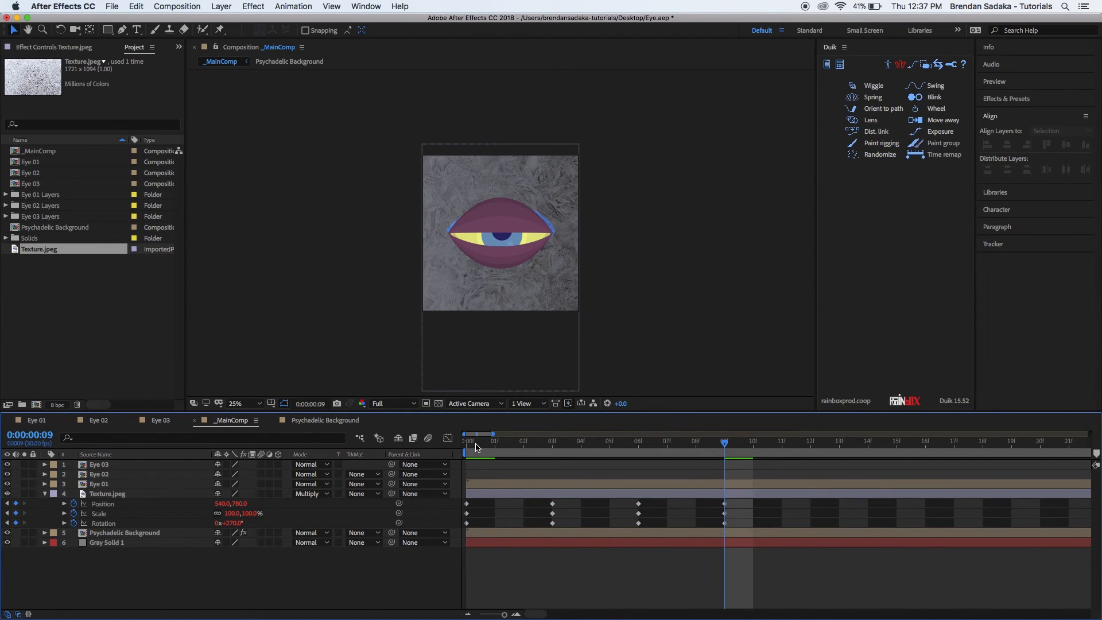
# Check the in-between frames and convert all of Texture.jpeg's Position, Scale and Rotation keyframes to hold keyframes.
pyautogui.click(492, 444)
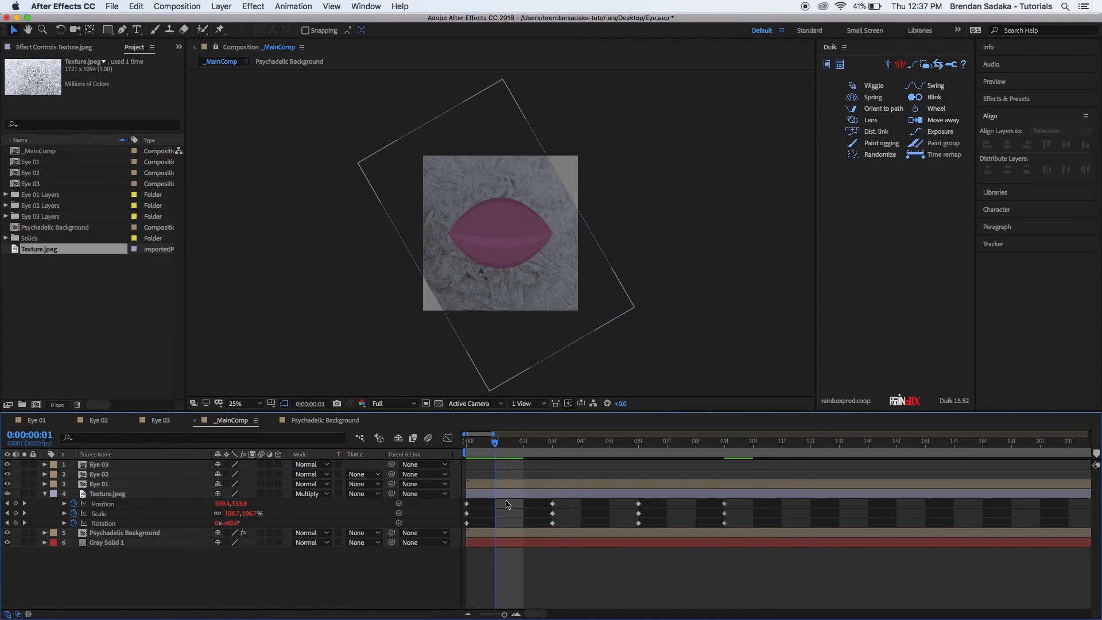
pyautogui.click(528, 442)
pyautogui.moveTo(542, 447)
pyautogui.mouseDown()
pyautogui.moveTo(458, 446)
pyautogui.moveTo(551, 445)
pyautogui.moveTo(523, 454)
pyautogui.moveTo(550, 459)
pyautogui.mouseUp()
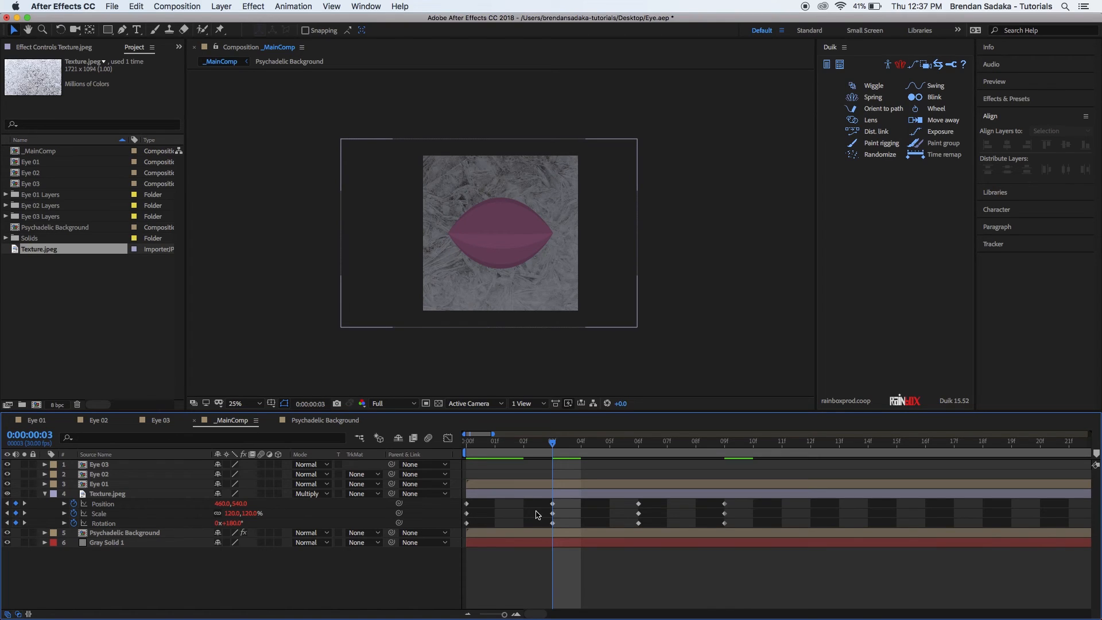
pyautogui.moveTo(741, 505); pyautogui.dragTo(451, 532)
pyautogui.rightClick(466, 505)
pyautogui.click(556, 564)
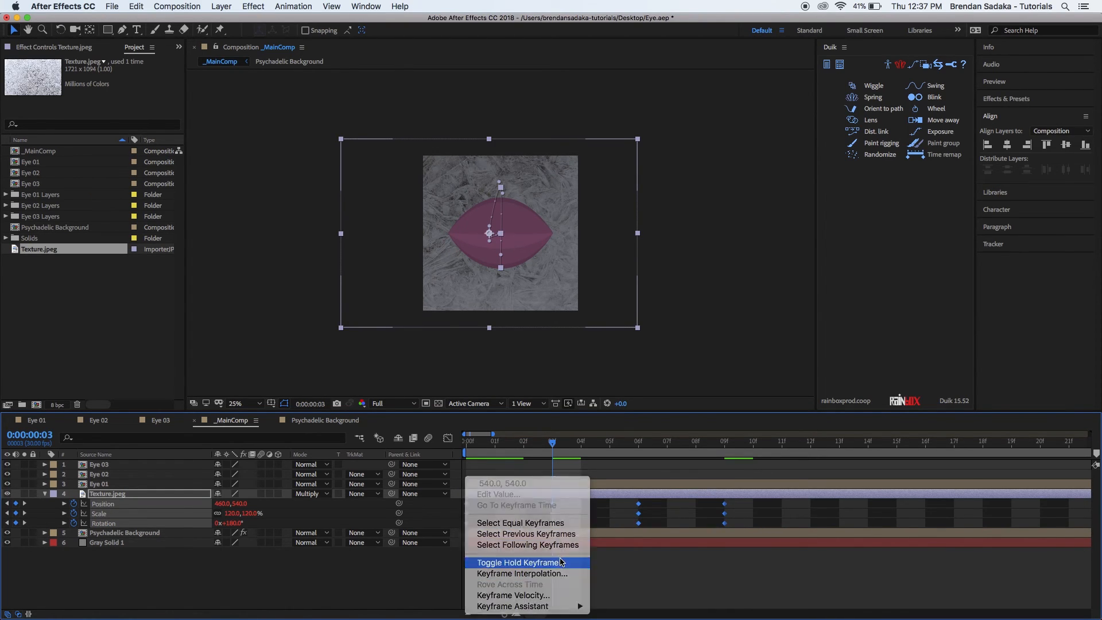
pyautogui.click(703, 530)
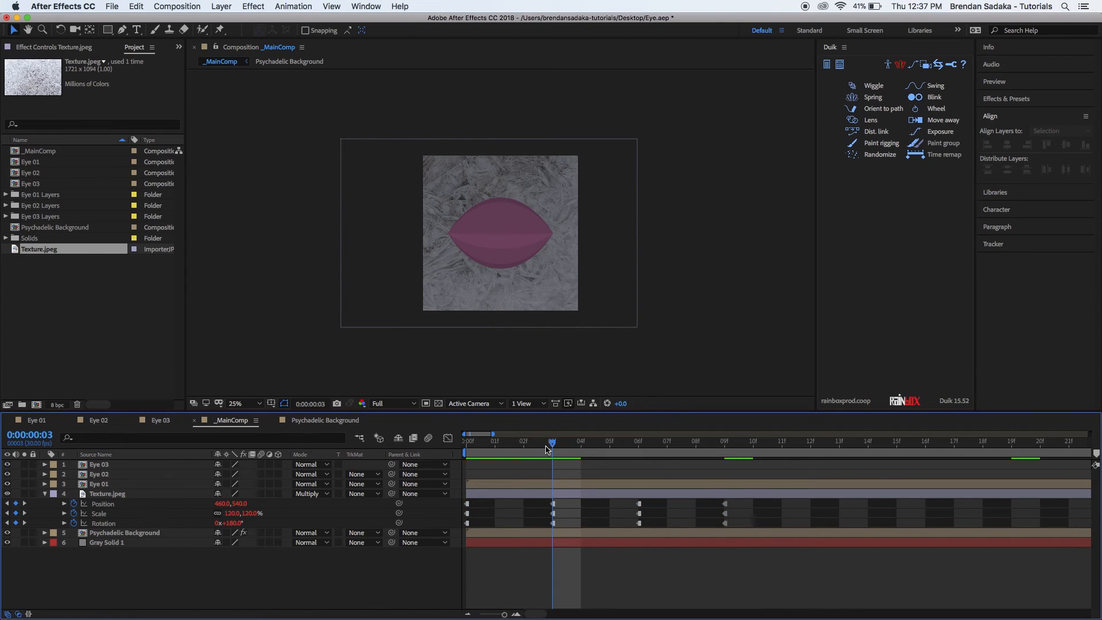
# Preview the held texture motion from the first frame, examine frames 0 to 3, and play back a longer stretch of the composition.
pyautogui.press('Home')
pyautogui.press('space')
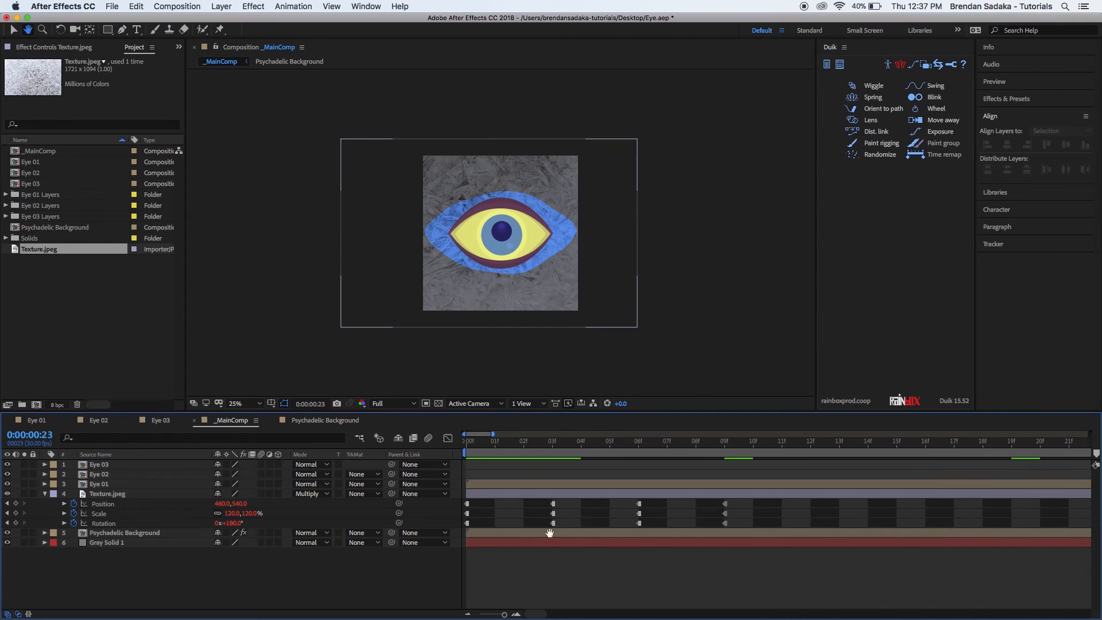
pyautogui.click(487, 446)
pyautogui.press('pagedown')
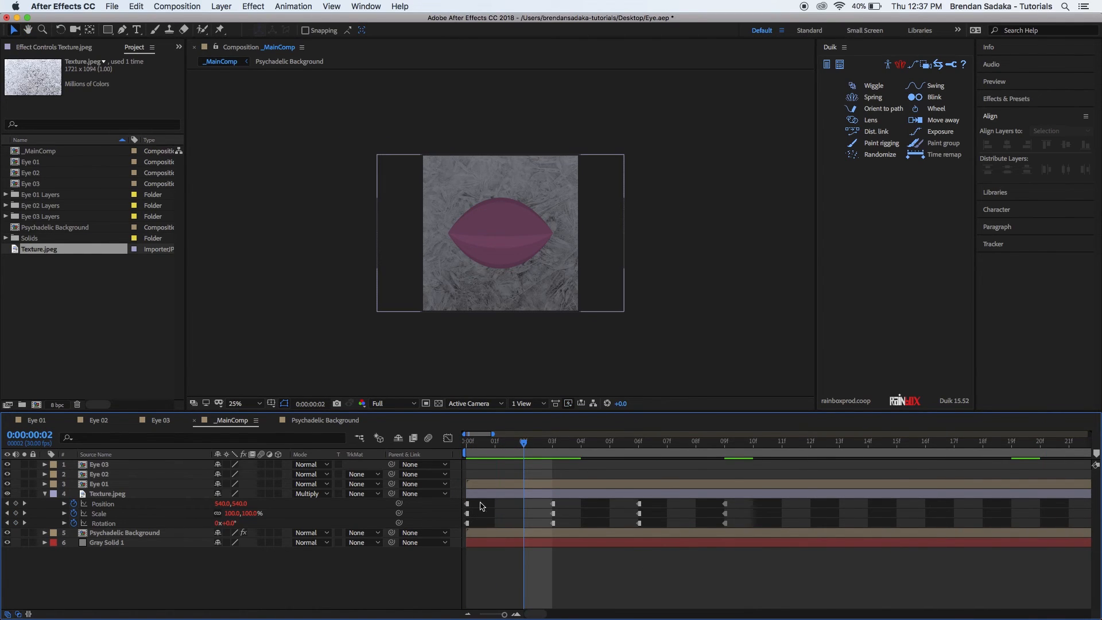
pyautogui.moveTo(470, 448); pyautogui.dragTo(526, 449)
pyautogui.press('pagedown')
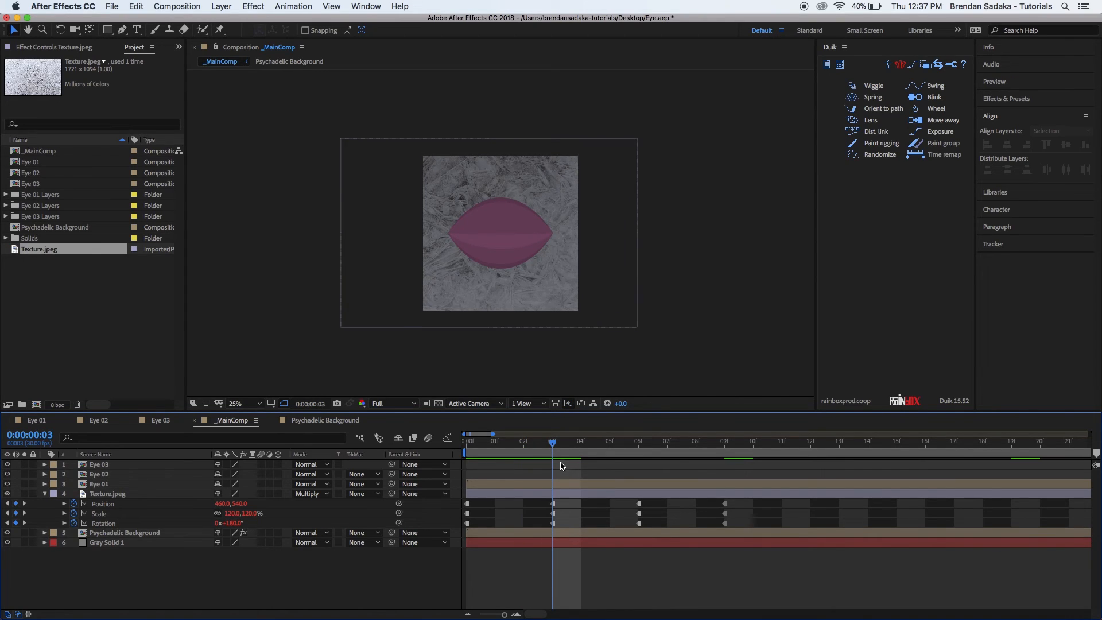
pyautogui.moveTo(553, 447); pyautogui.dragTo(403, 497)
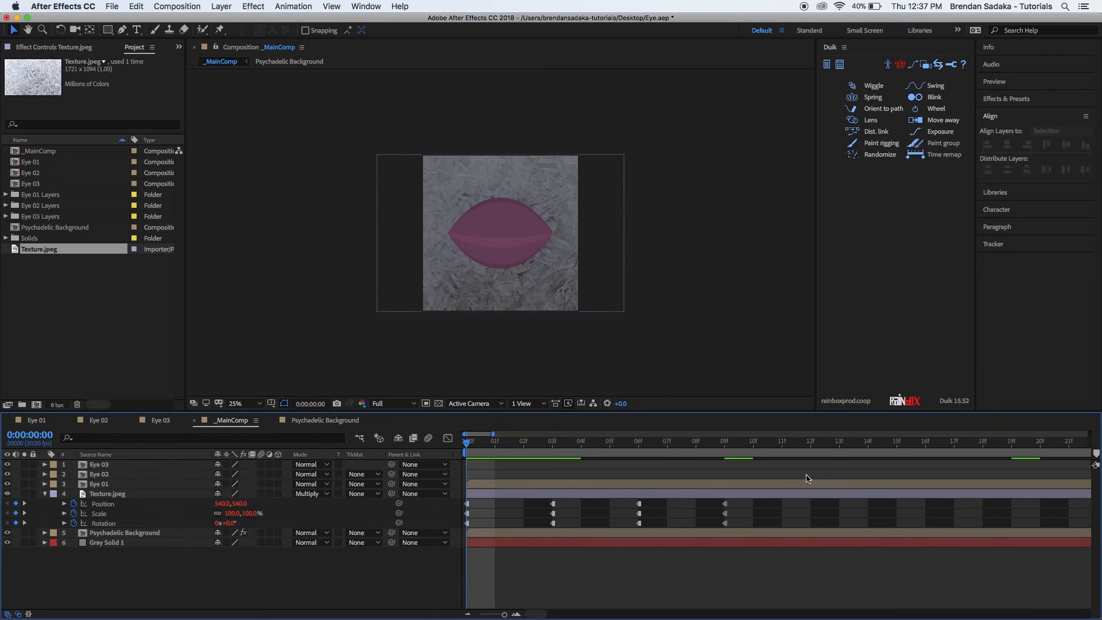
pyautogui.press('-')
pyautogui.press('-')
pyautogui.press('-')
pyautogui.press('space')
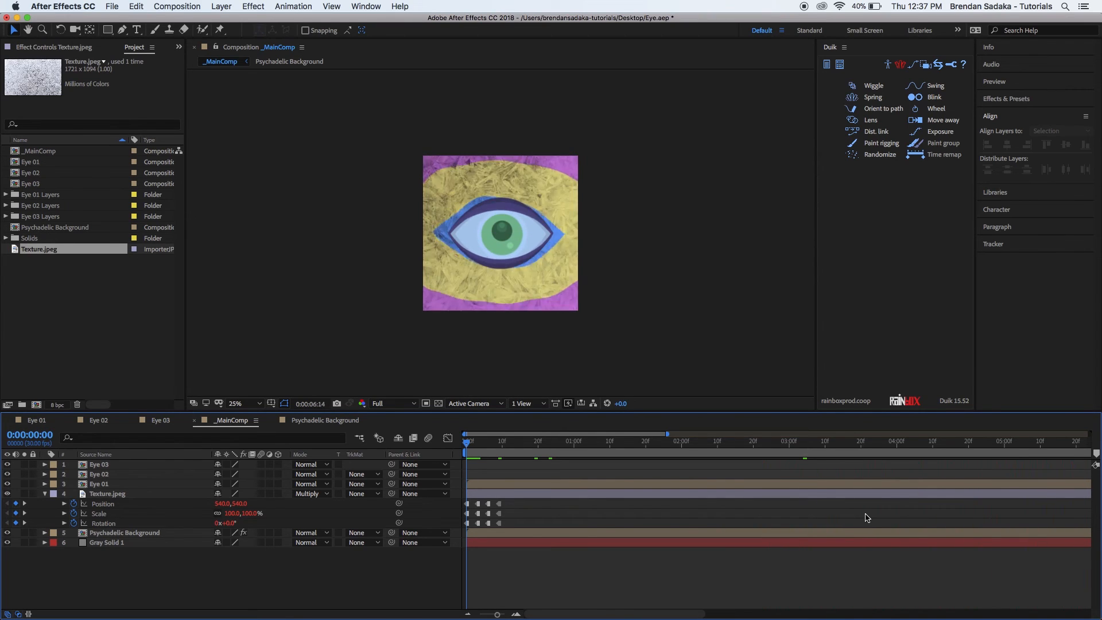
pyautogui.press('space')
# Set the Texture.jpeg layer's Opacity to 50%.
pyautogui.click(578, 495)
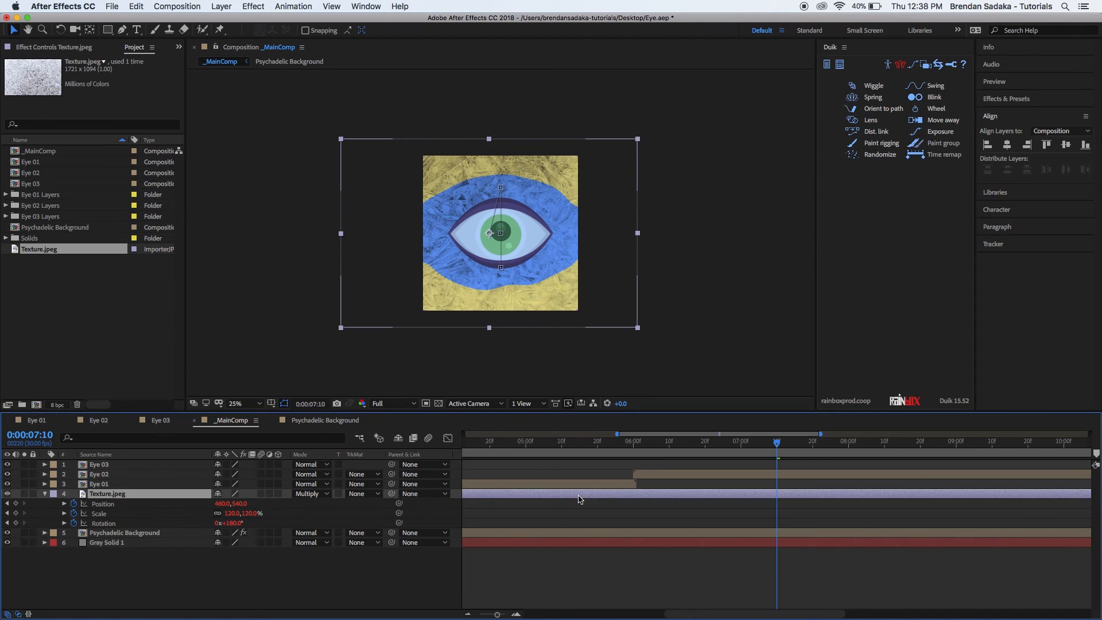
pyautogui.press('t')
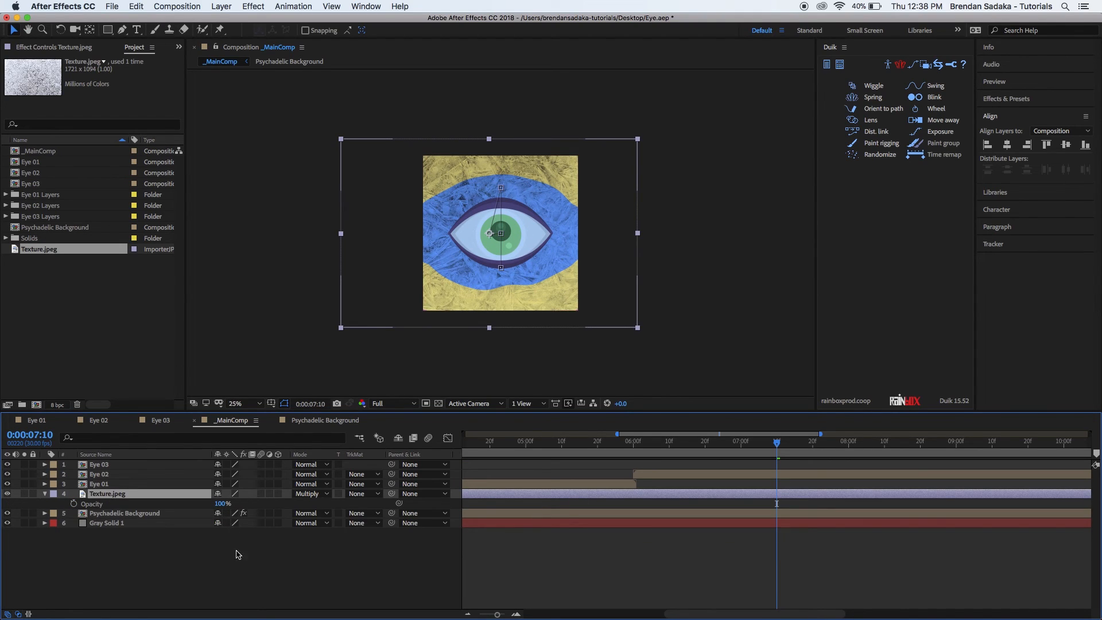
pyautogui.hscroll(-10, 934, 546)
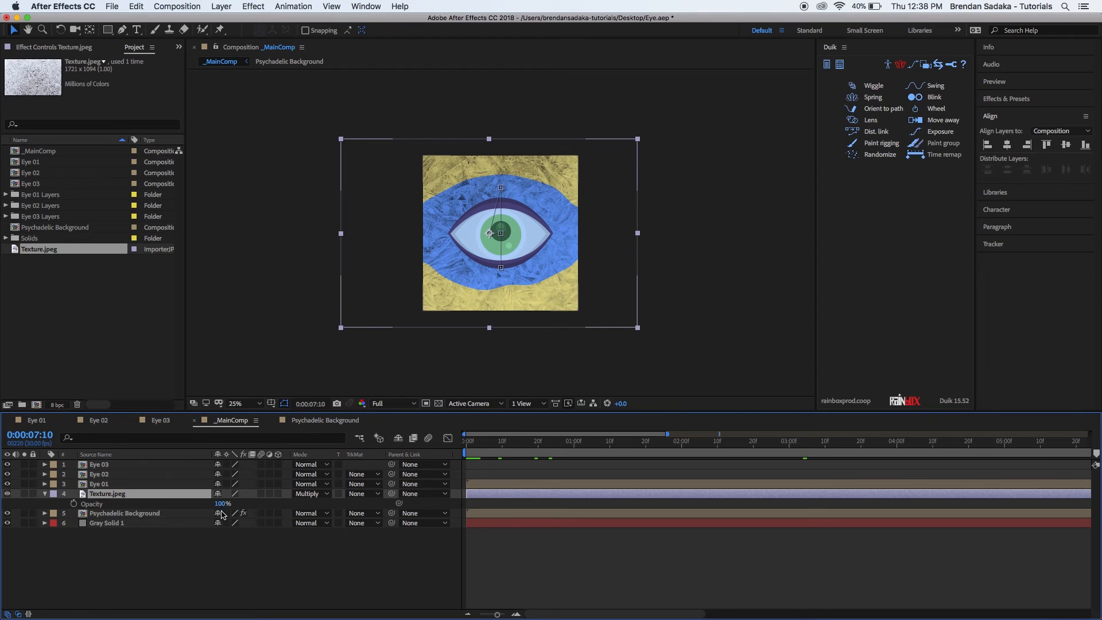
pyautogui.click(221, 503)
pyautogui.write('50')
pyautogui.press('Return')
pyautogui.click(510, 548)
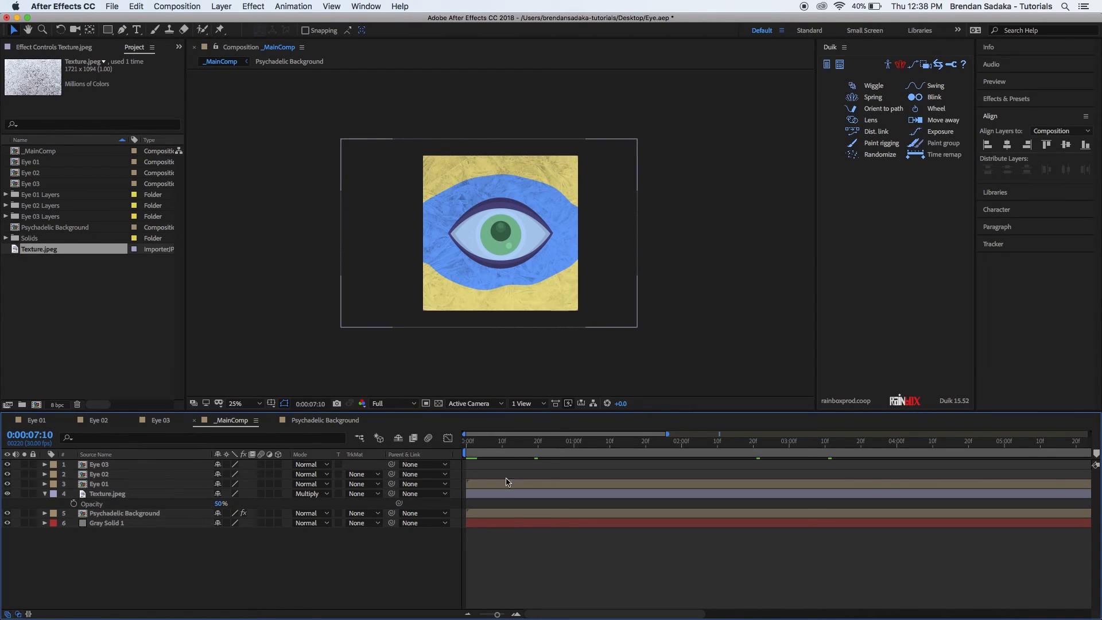
# Play back the animation from the start and inspect the softened texture with the composition view at 50% magnification.
pyautogui.moveTo(507, 443); pyautogui.dragTo(455, 453)
pyautogui.press('space')
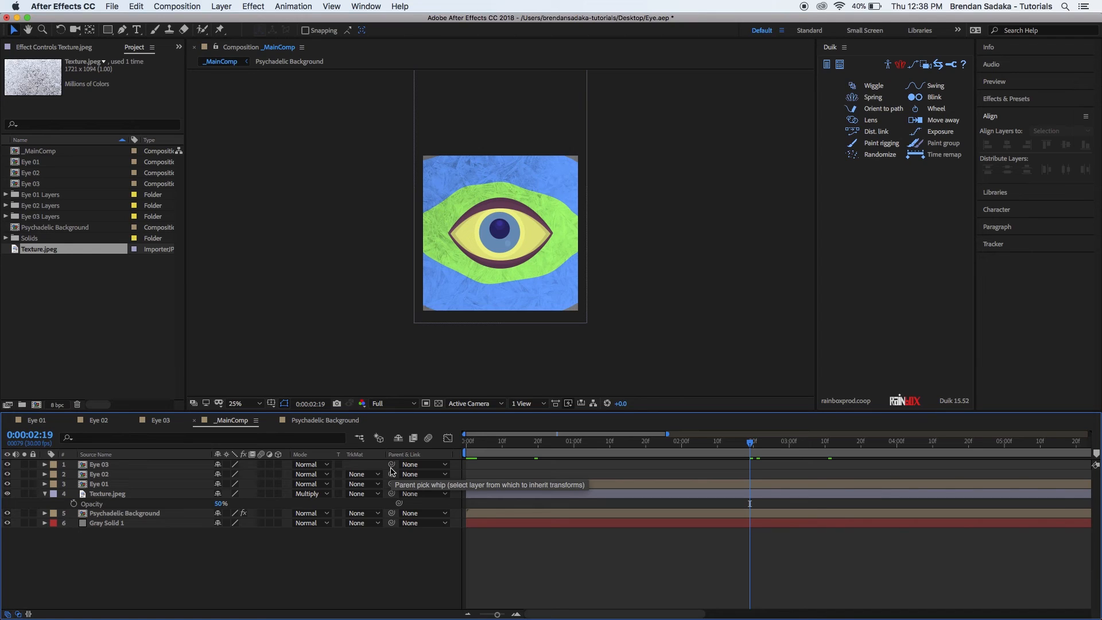
pyautogui.press('.')
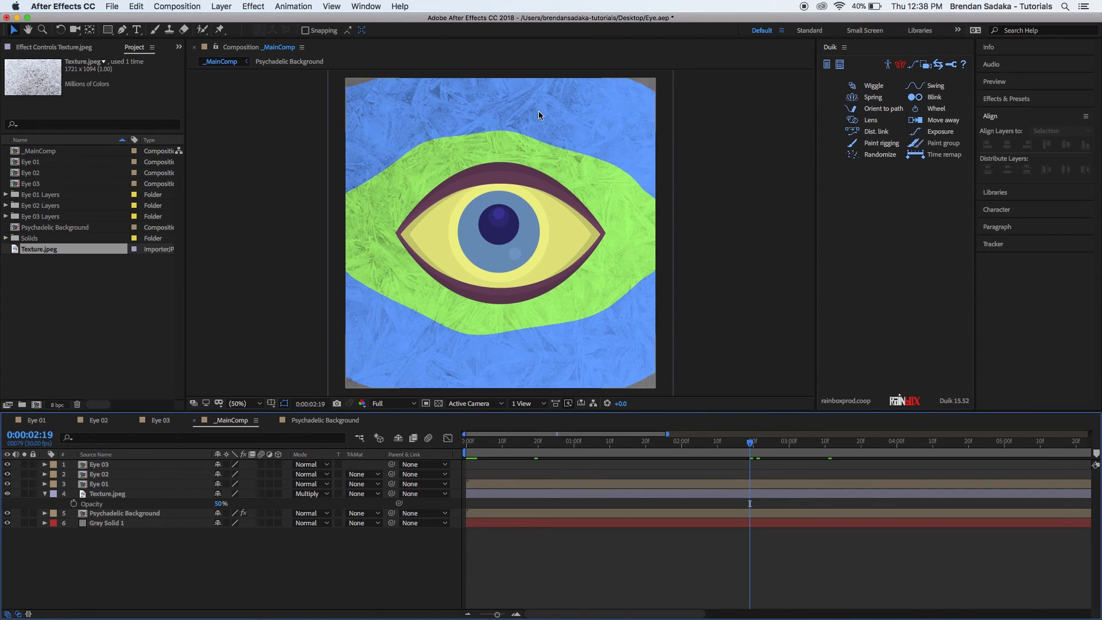
pyautogui.moveTo(737, 443); pyautogui.dragTo(543, 462)
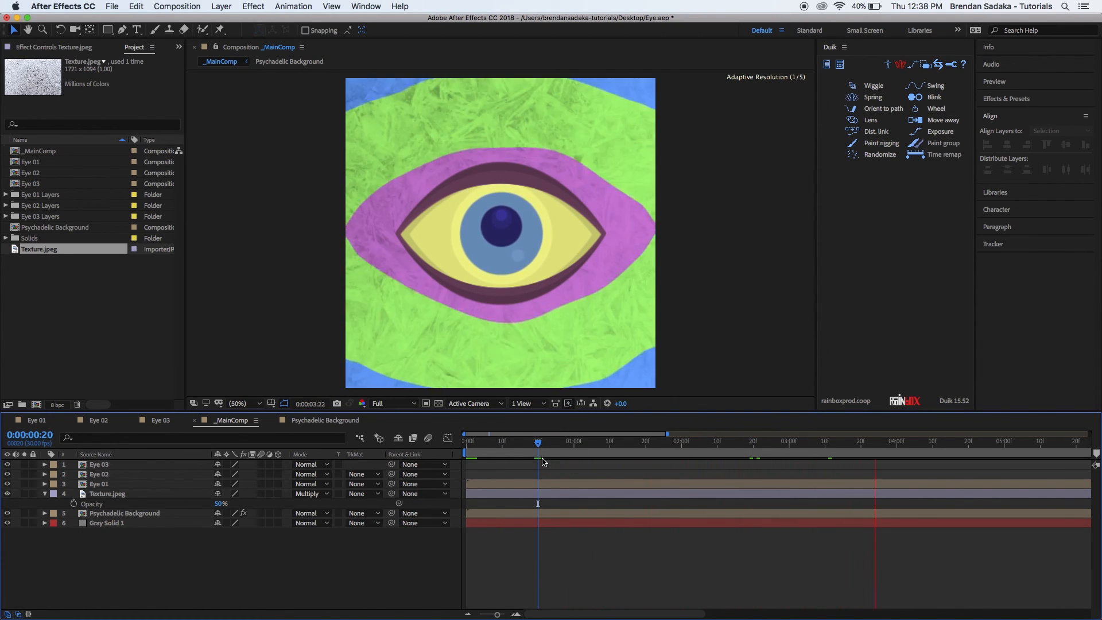
pyautogui.press('space')
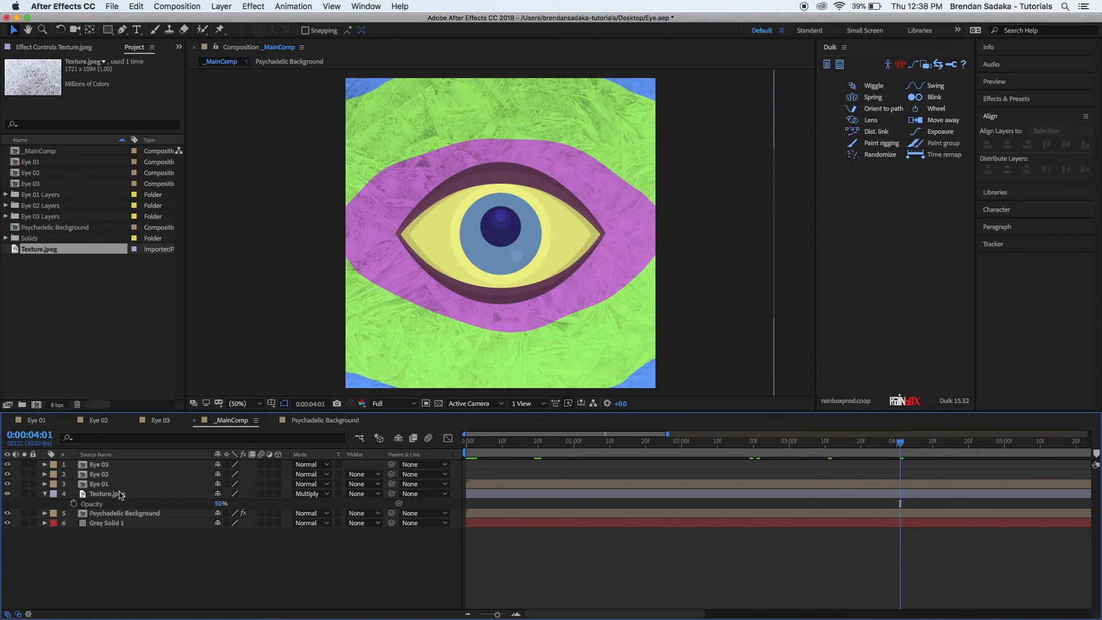
# Switch to QuickTime Player to check the finished TrippyEye.mp4 for reference, and return to After Effects.
pyautogui.click(109, 495)
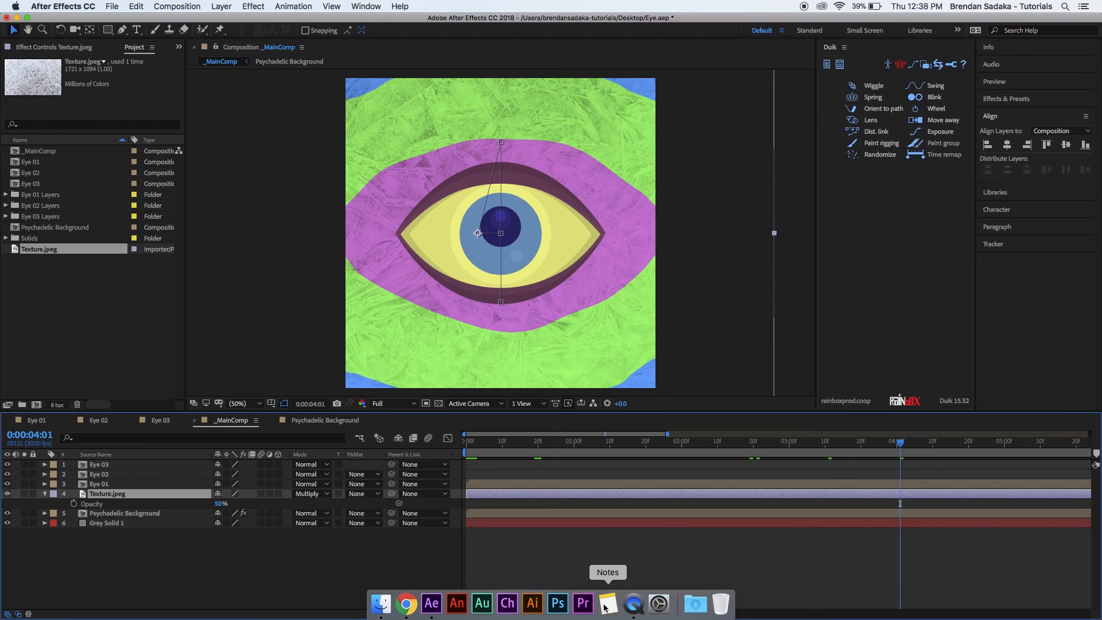
pyautogui.click(631, 604)
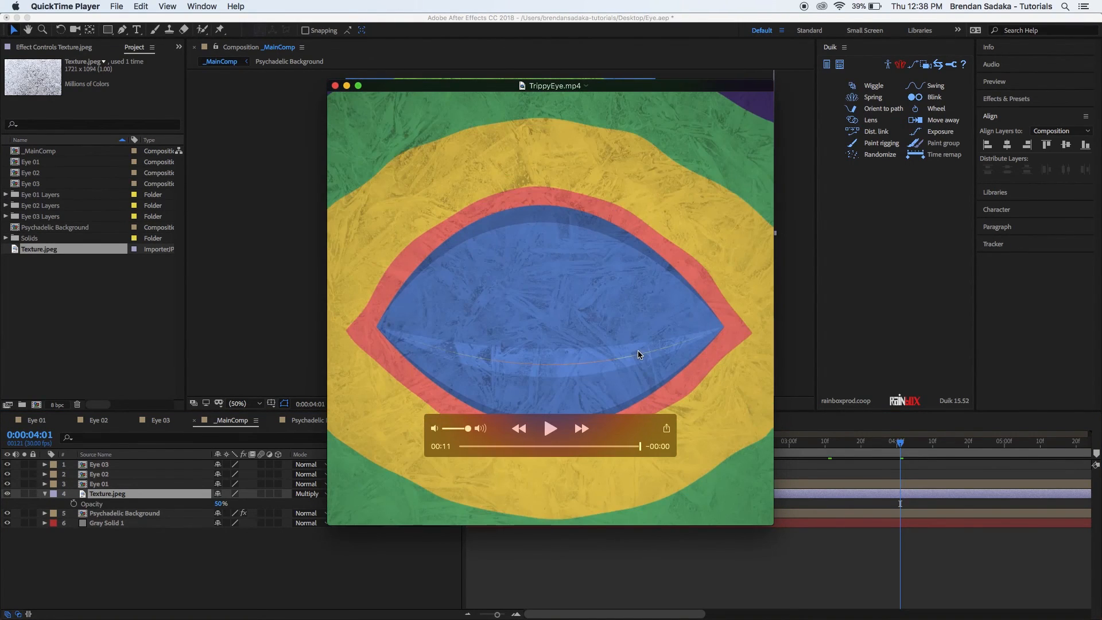
pyautogui.click(591, 561)
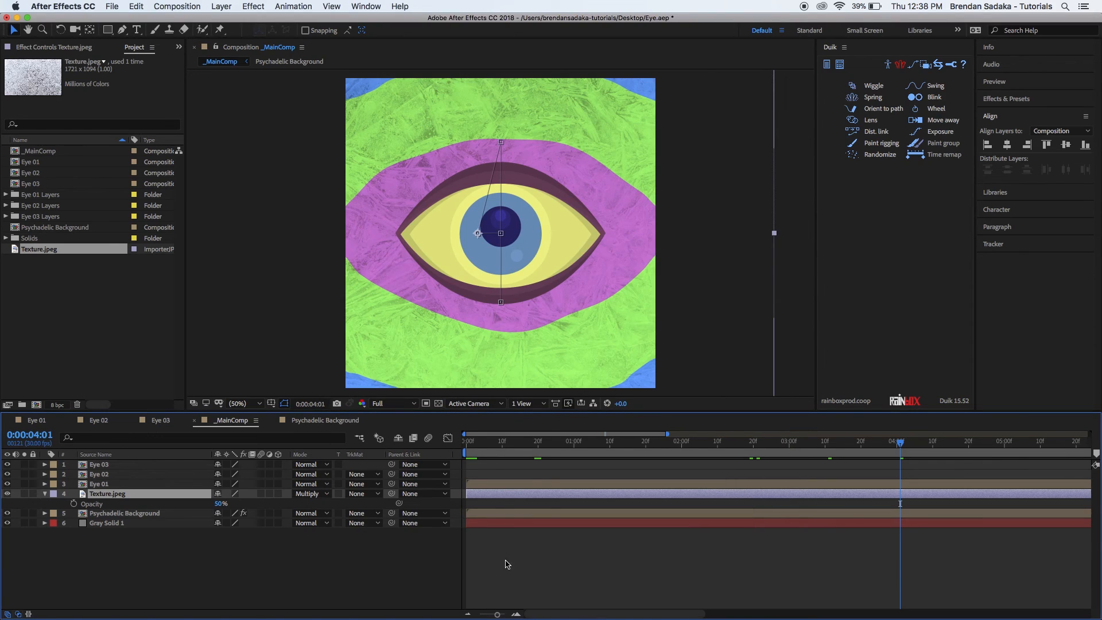
pyautogui.click(507, 565)
# Duplicate the Texture.jpeg layer and move the copy to the top of the layer stack, above Eye 03.
pyautogui.click(122, 494)
pyautogui.press('super+d')
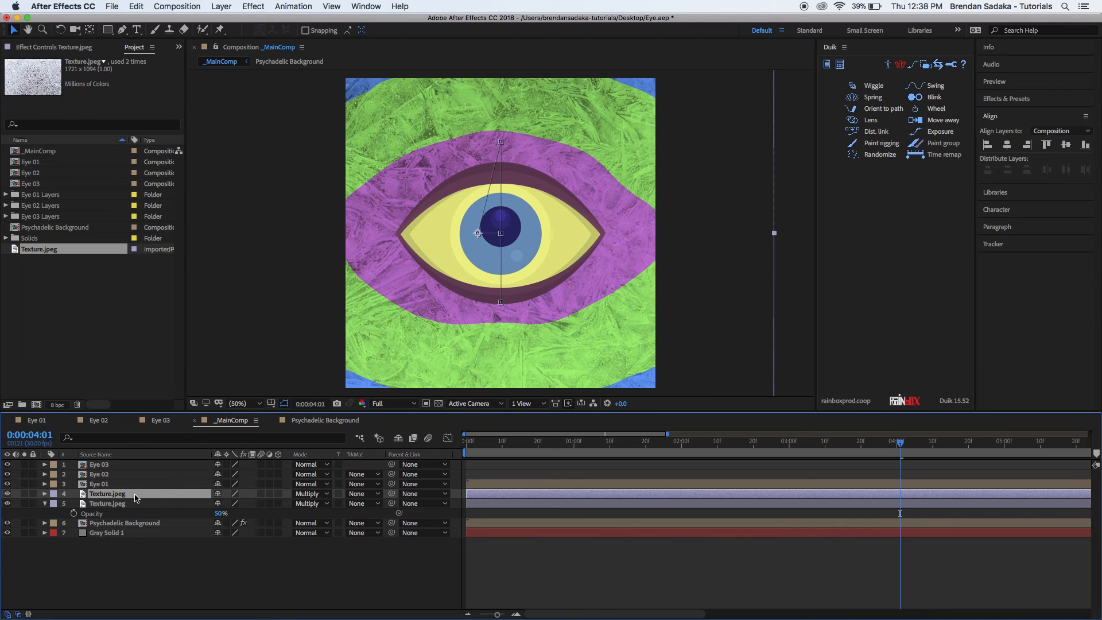
pyautogui.moveTo(137, 496); pyautogui.dragTo(143, 457)
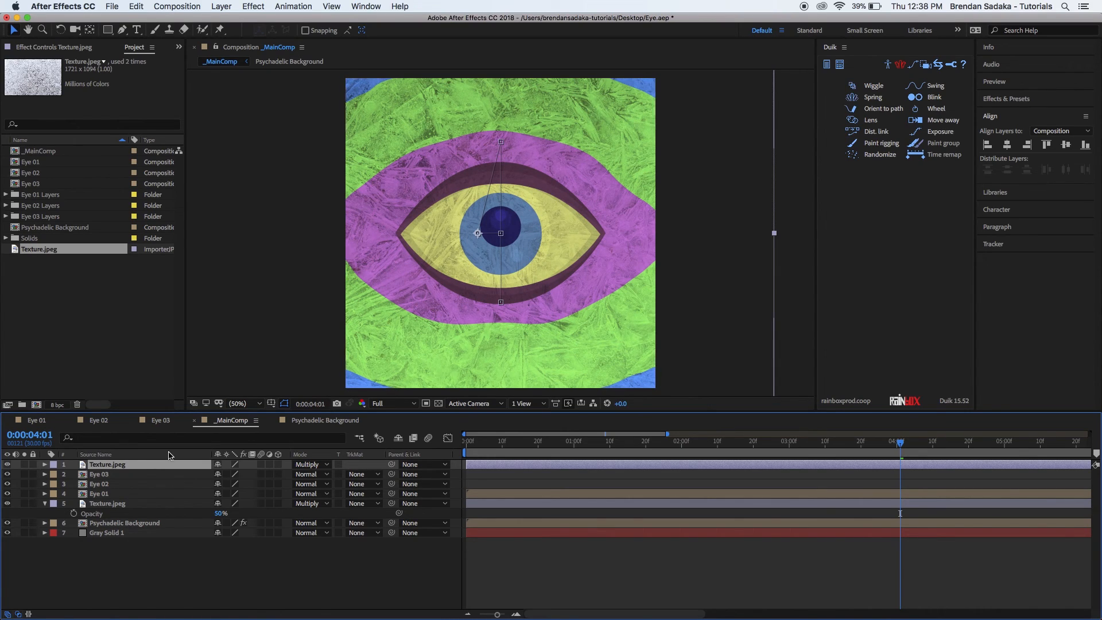
# Add Background Lid/Eye 01.ai from the Eye 01 Layers folder to _MainComp, directly above the duplicated Texture.jpeg.
pyautogui.click(67, 195)
pyautogui.doubleClick(66, 195)
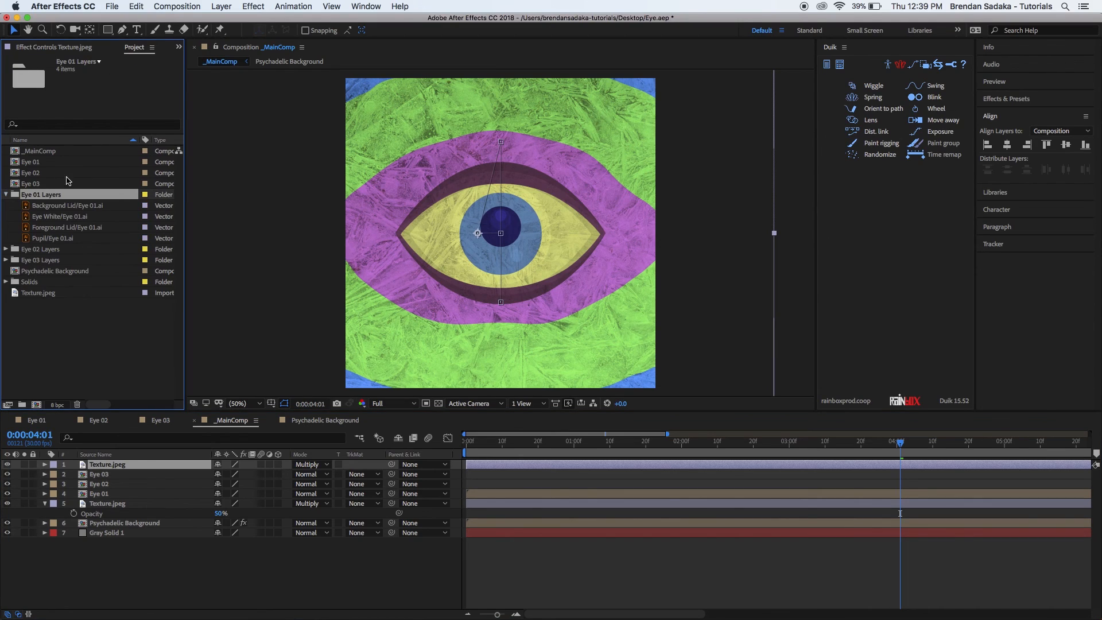
pyautogui.click(101, 206)
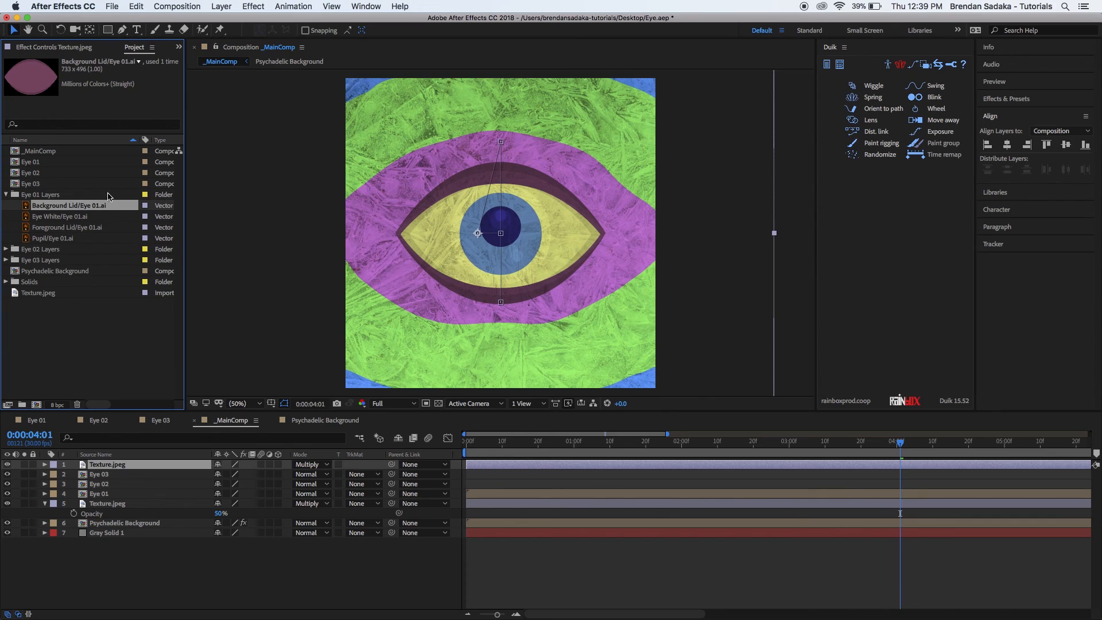
pyautogui.moveTo(80, 210); pyautogui.dragTo(127, 466)
pyautogui.click(679, 564)
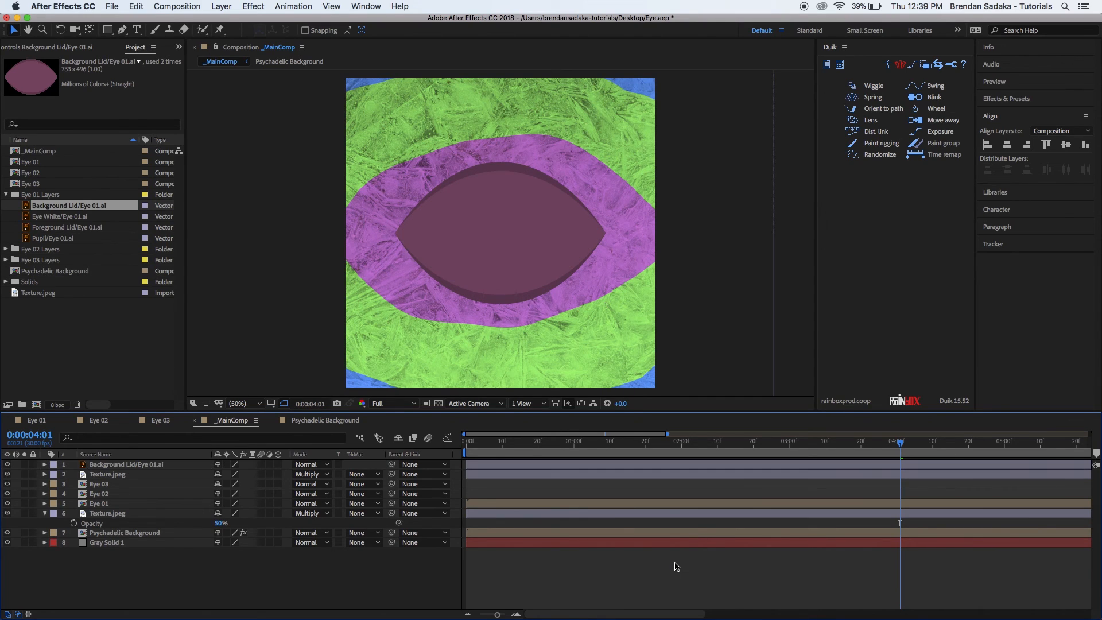
# Solo the duplicated Texture.jpeg and the lid layer, and set the texture's track matte to Alpha Matte "Background Lid/Eye 01.ai".
pyautogui.click(112, 475)
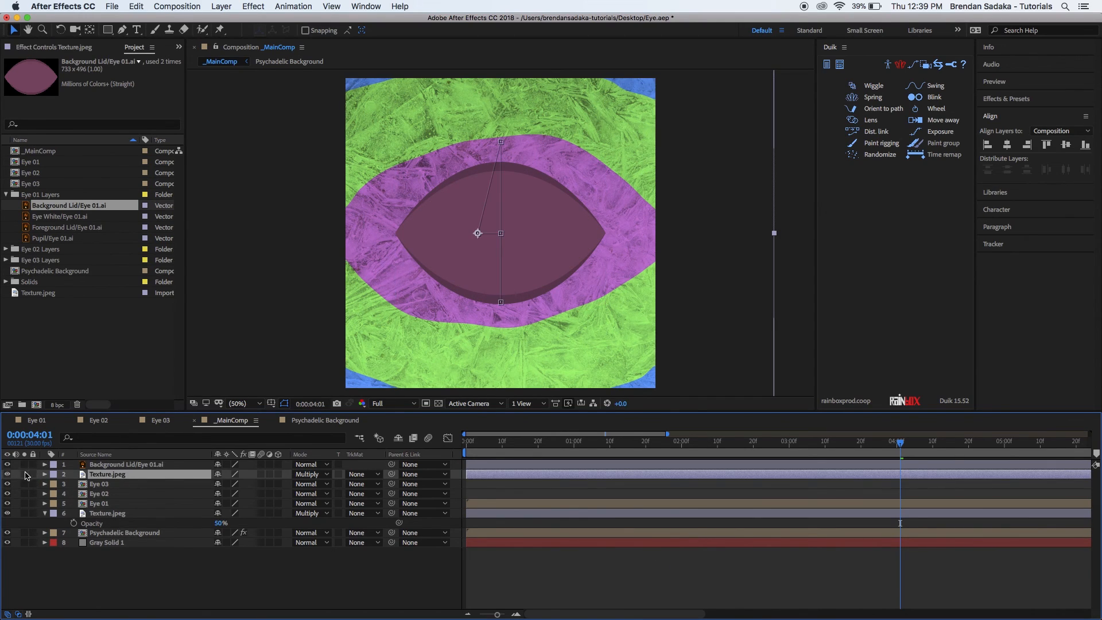
pyautogui.moveTo(25, 474); pyautogui.dragTo(24, 464)
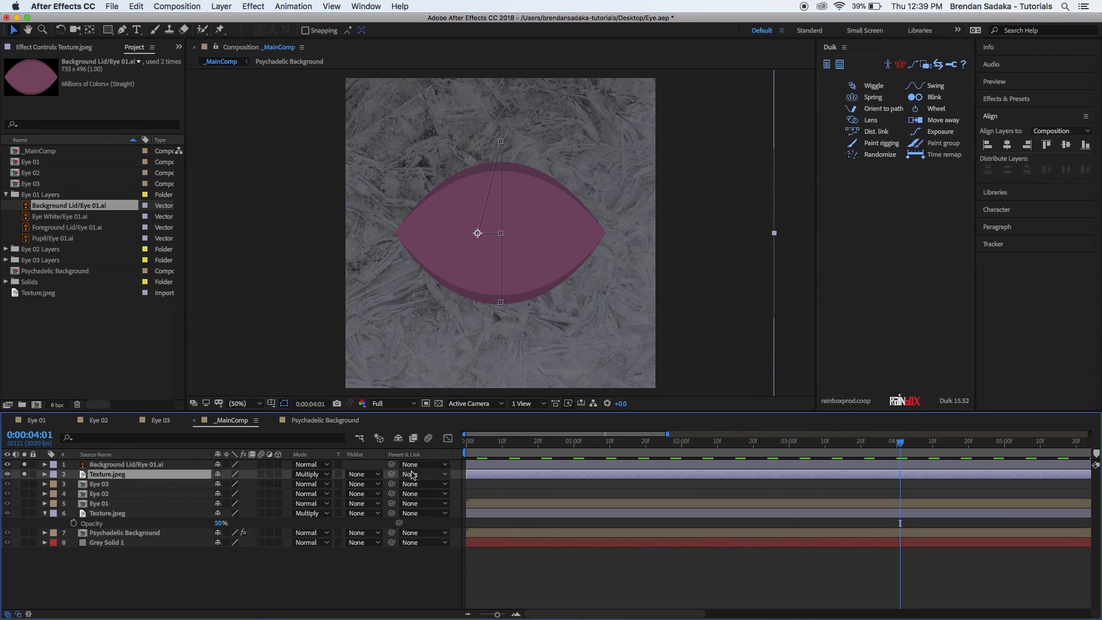
pyautogui.click(616, 522)
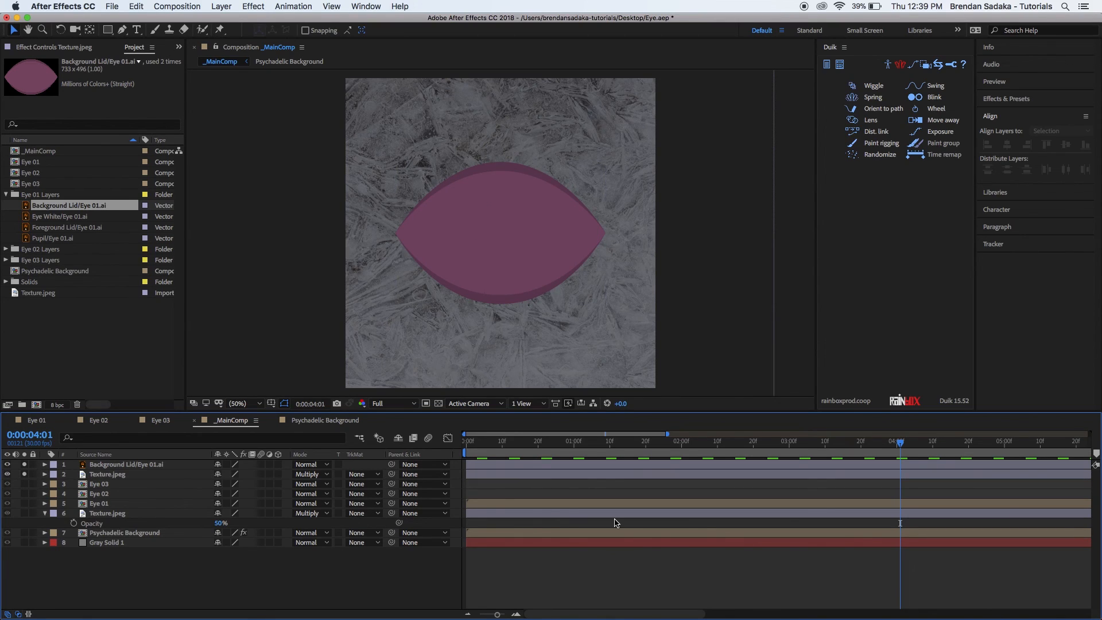
pyautogui.click(158, 477)
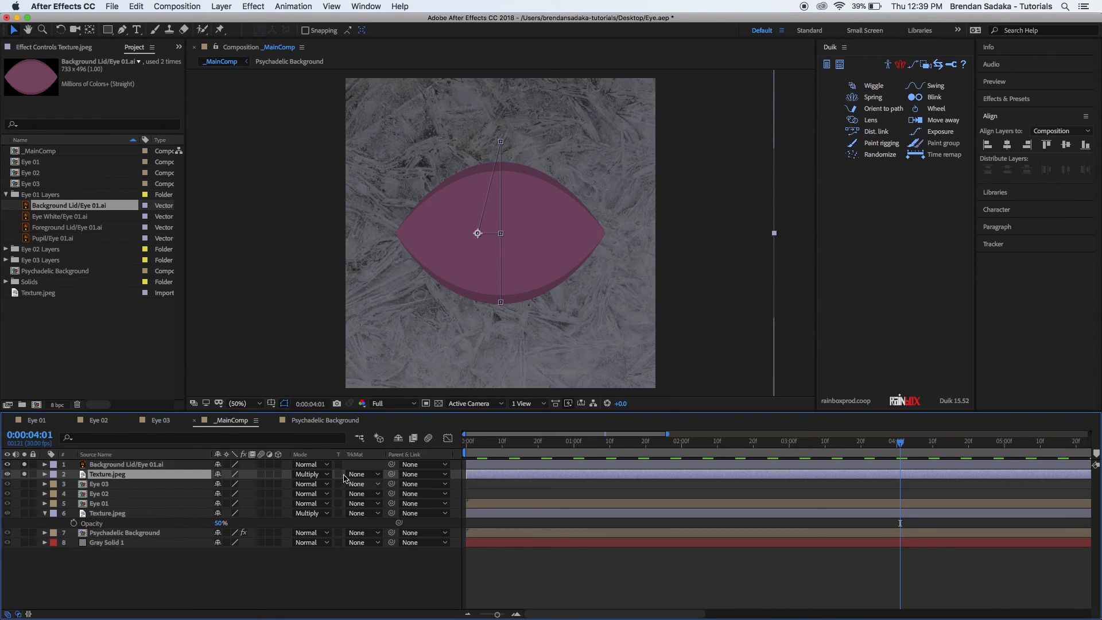
pyautogui.click(373, 477)
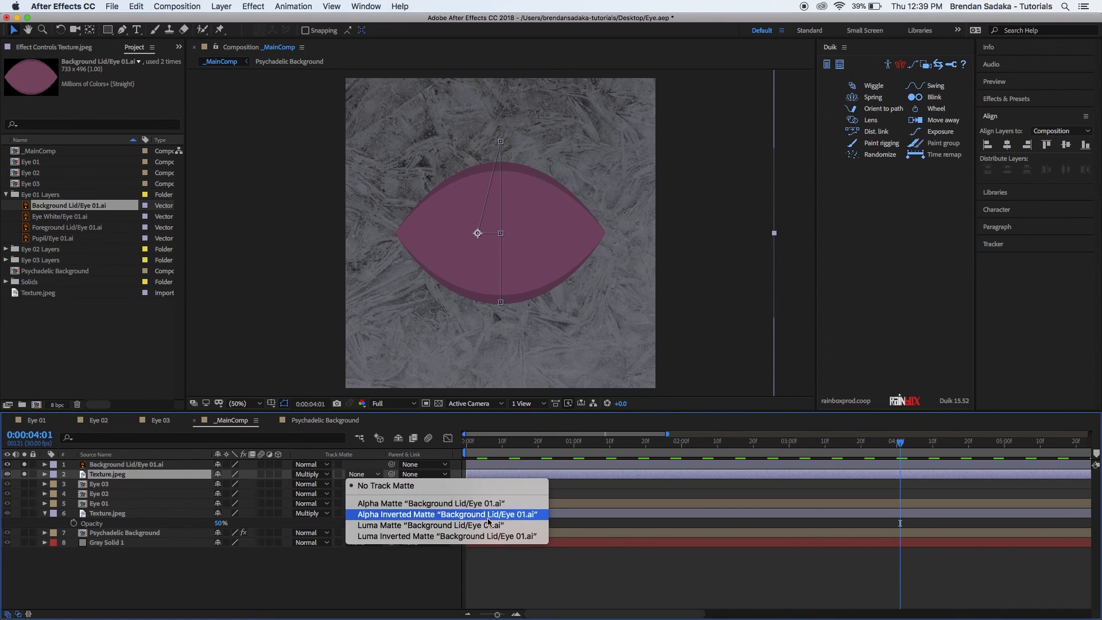
pyautogui.click(419, 502)
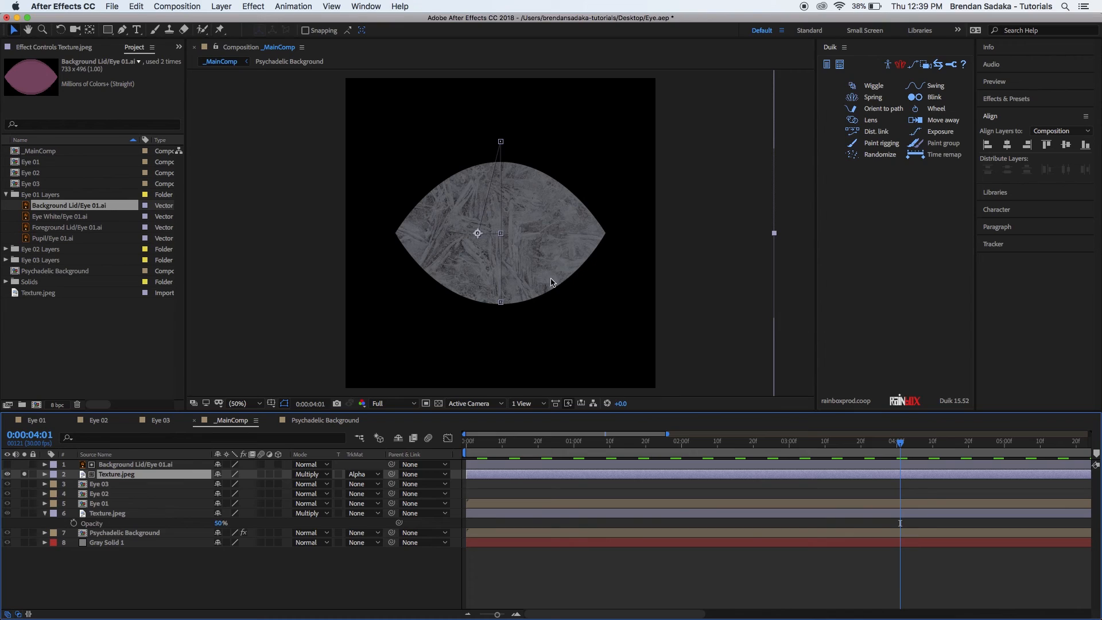
pyautogui.click(151, 469)
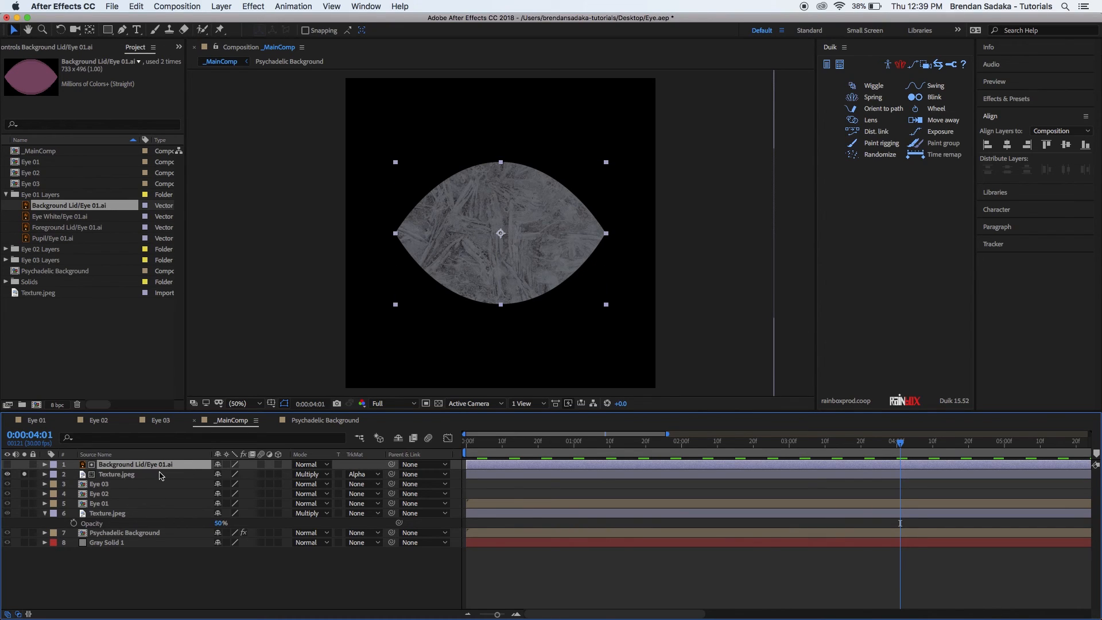
pyautogui.click(162, 475)
pyautogui.click(183, 464)
pyautogui.moveTo(588, 276); pyautogui.dragTo(577, 297)
pyautogui.click(128, 466)
pyautogui.click(172, 585)
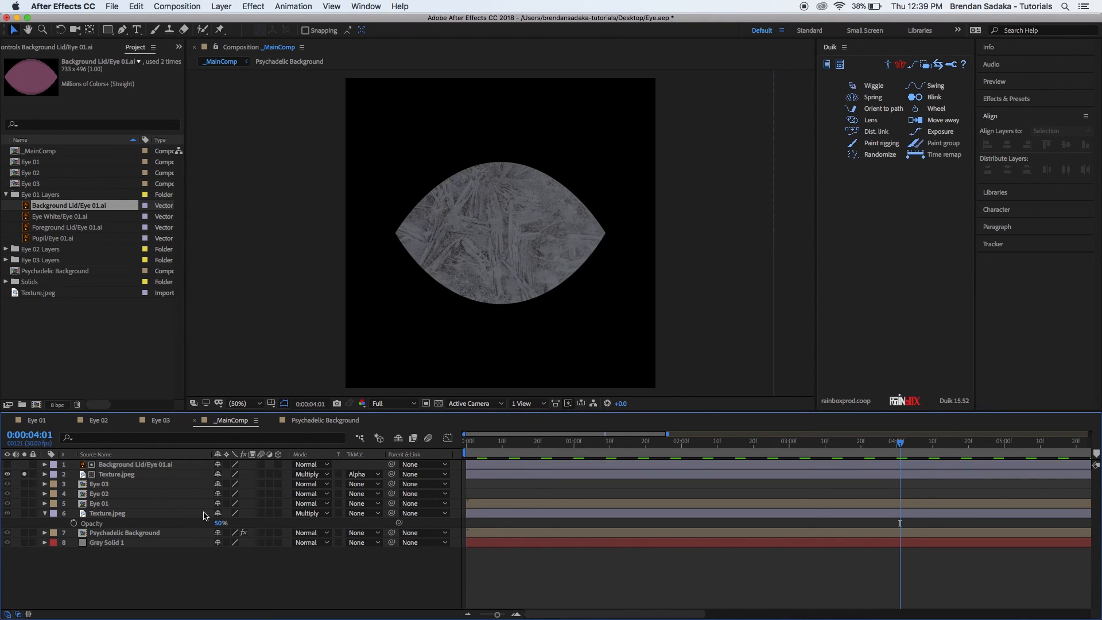
# Unsolo the duplicated Texture.jpeg and shift it slightly earlier in the timeline so it is offset from the background texture.
pyautogui.click(24, 474)
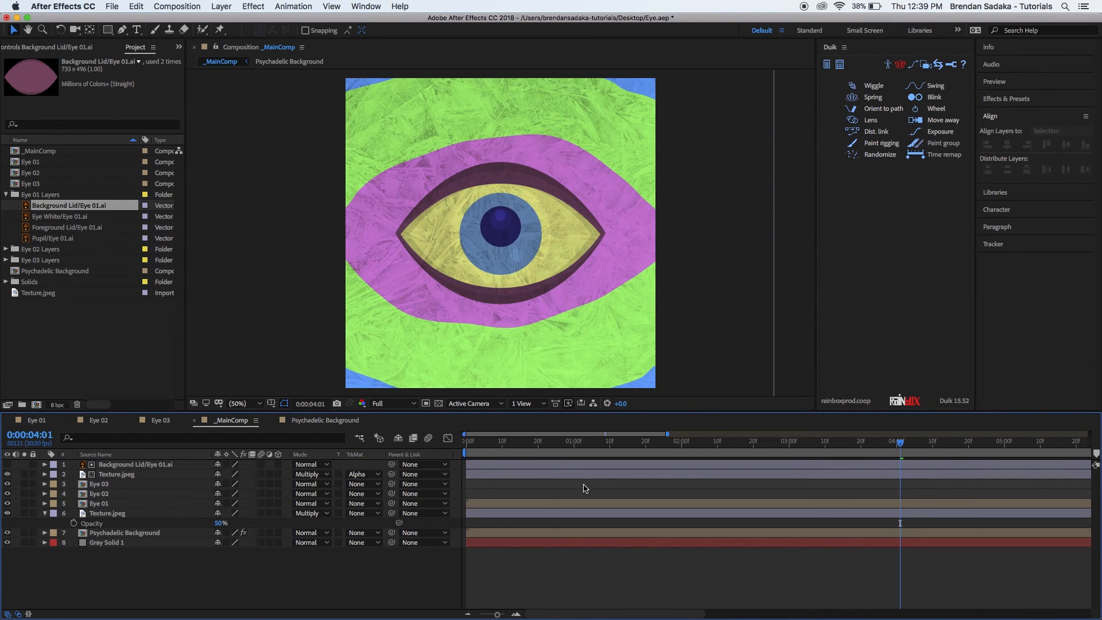
pyautogui.click(148, 474)
pyautogui.press('space')
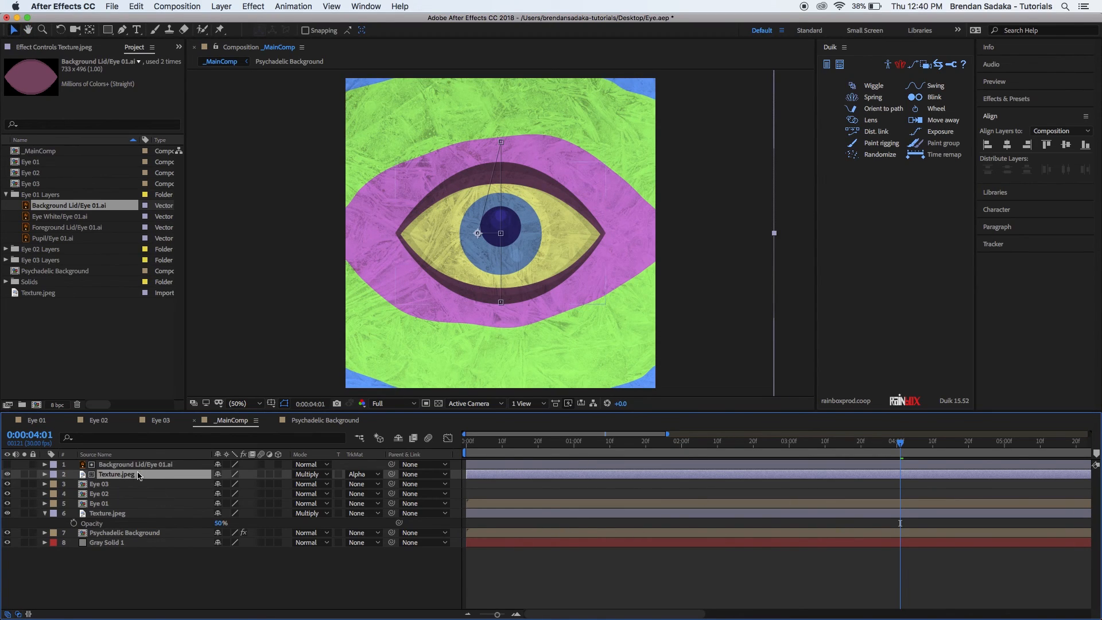
pyautogui.click(135, 513)
pyautogui.click(567, 474)
pyautogui.doubleClick(555, 309)
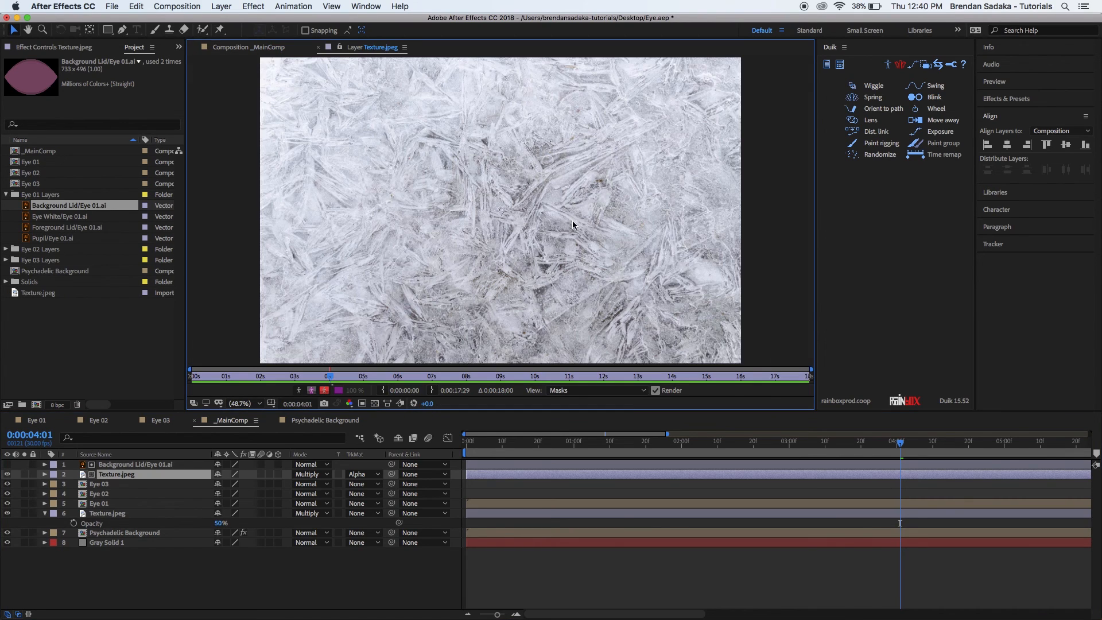
pyautogui.click(575, 566)
pyautogui.click(250, 48)
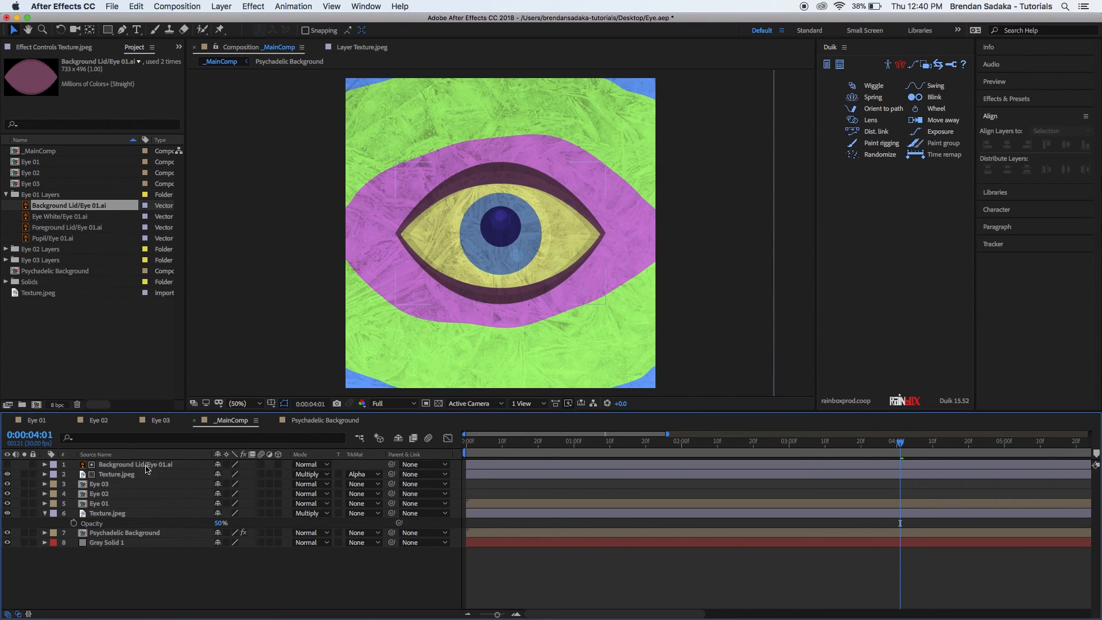
pyautogui.click(166, 475)
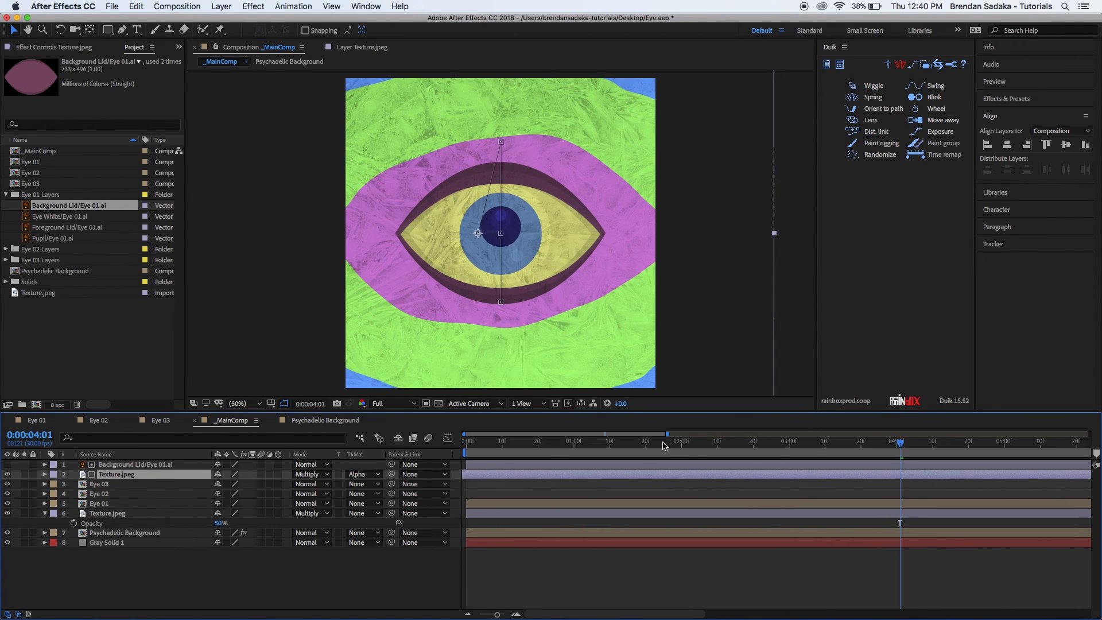
# Preview _MainComp to check the two textures playing over the eye and background, and return to the first frame.
pyautogui.press('space')
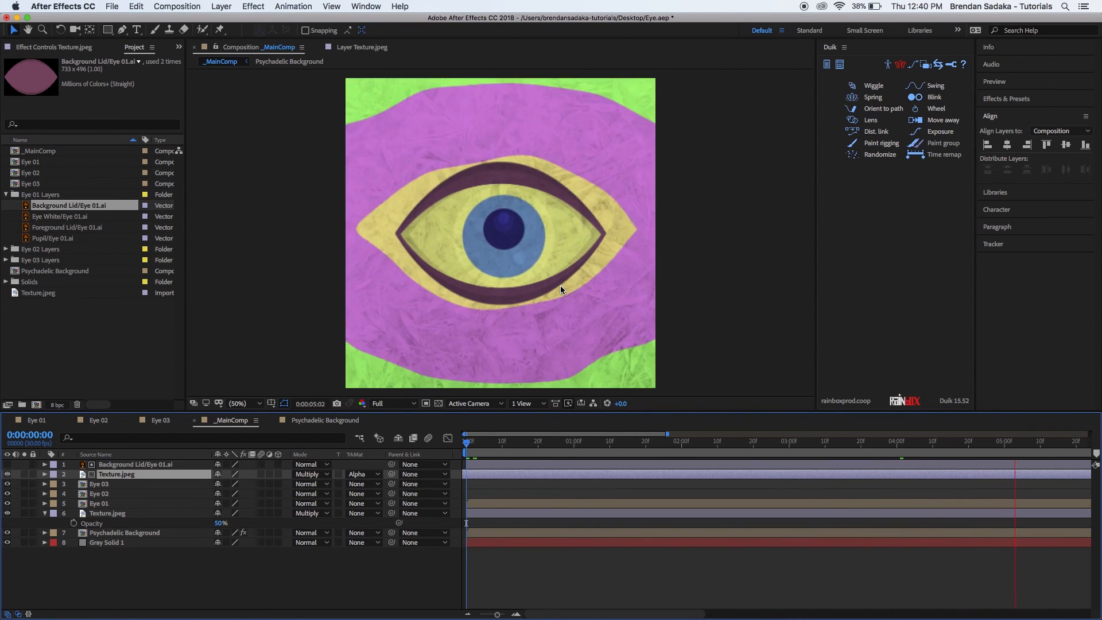
pyautogui.press('space')
pyautogui.click(625, 544)
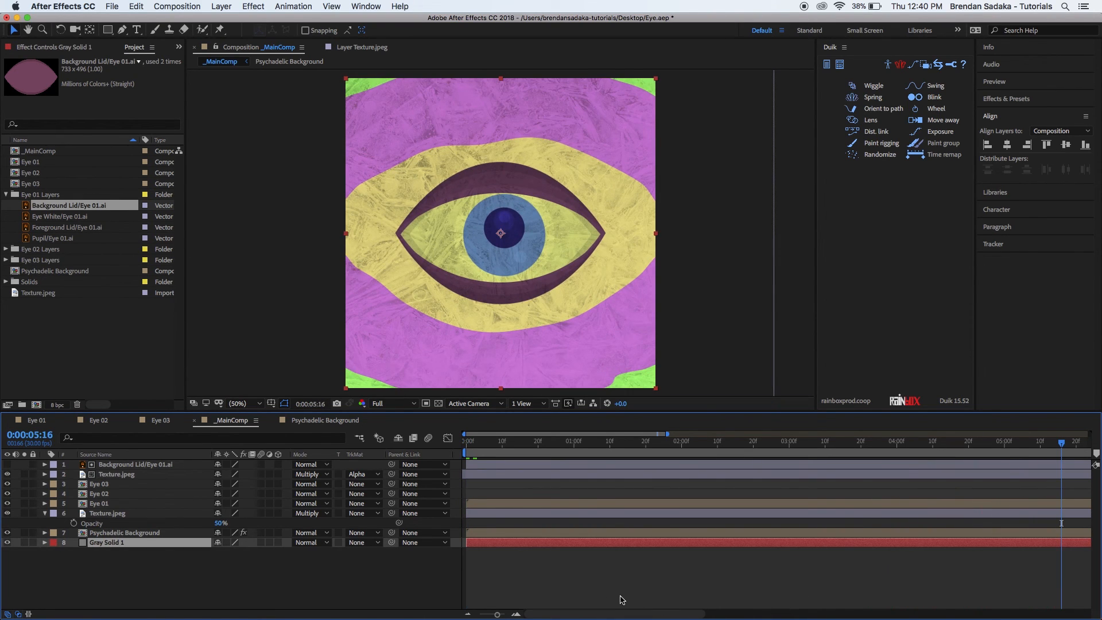
pyautogui.press('Home')
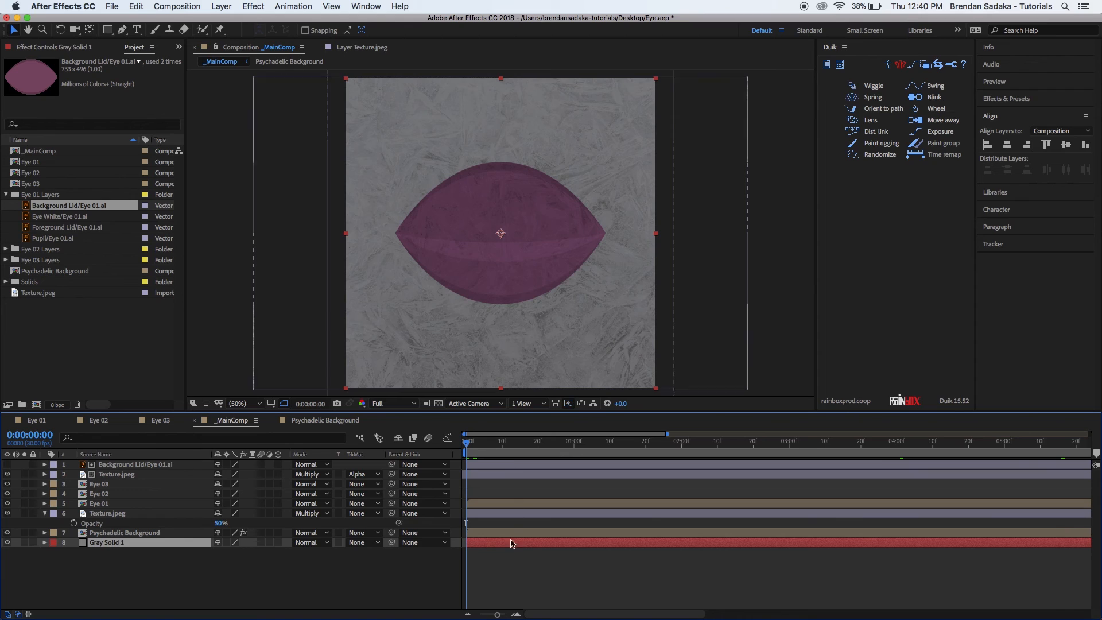
pyautogui.click(521, 548)
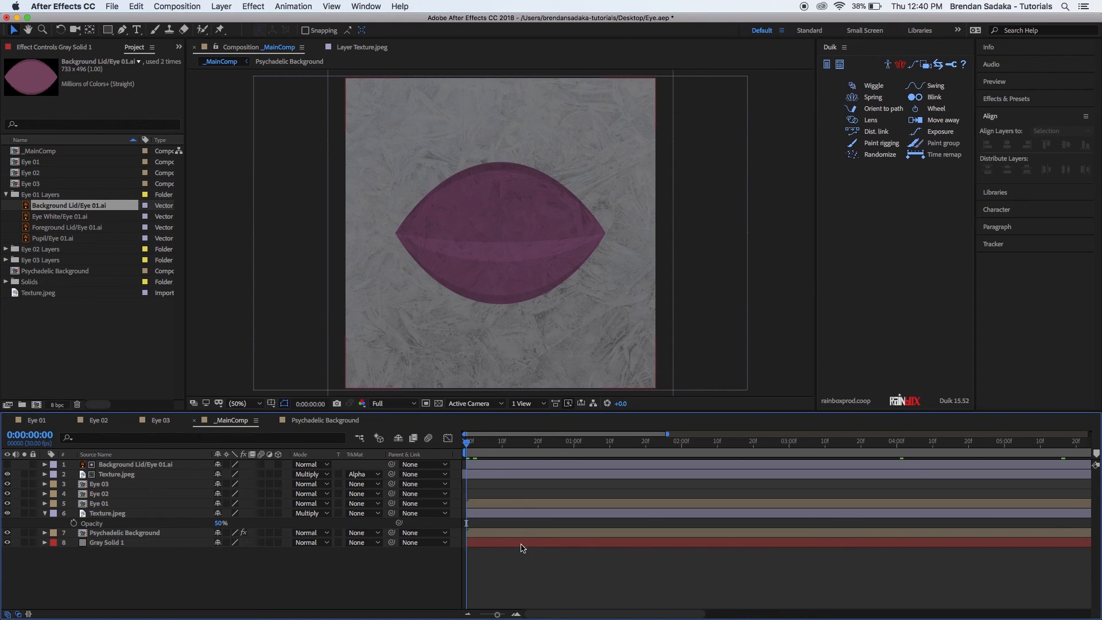
# Collapse the revealed Opacity property of the lower Texture.jpeg layer in _MainComp.
pyautogui.press('u')
pyautogui.press('u')
pyautogui.press('u')
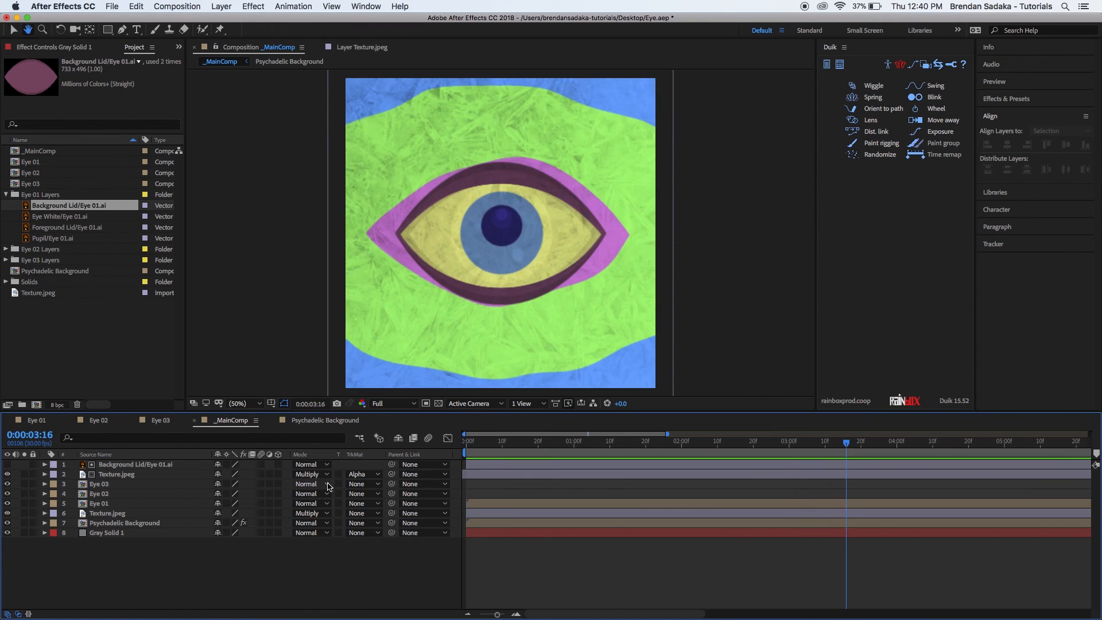
# Switch to QuickTime Player to compare against TrippyEye.mp4, and return to After Effects.
pyautogui.click(634, 605)
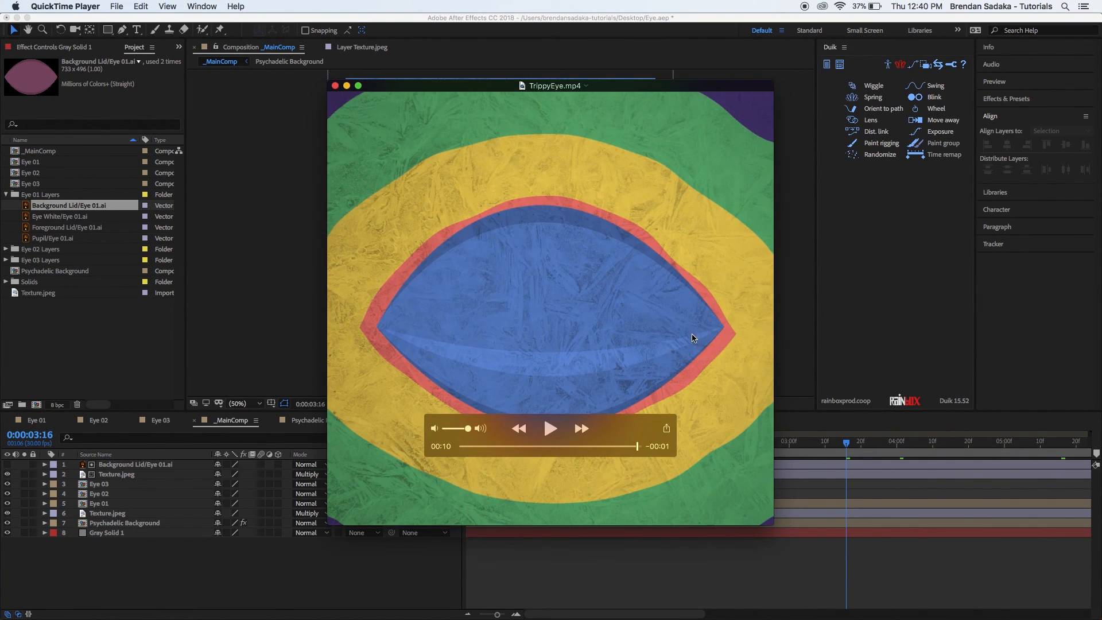
pyautogui.click(247, 328)
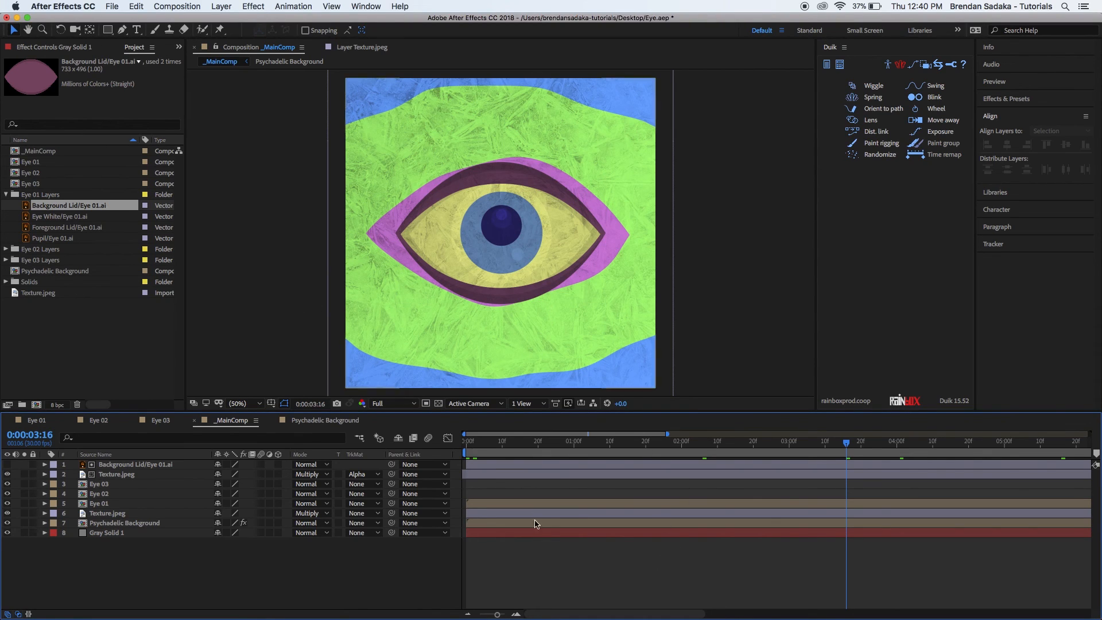
# Add a new adjustment layer at the top of the _MainComp layer stack.
pyautogui.rightClick(536, 572)
pyautogui.moveTo(610, 494)
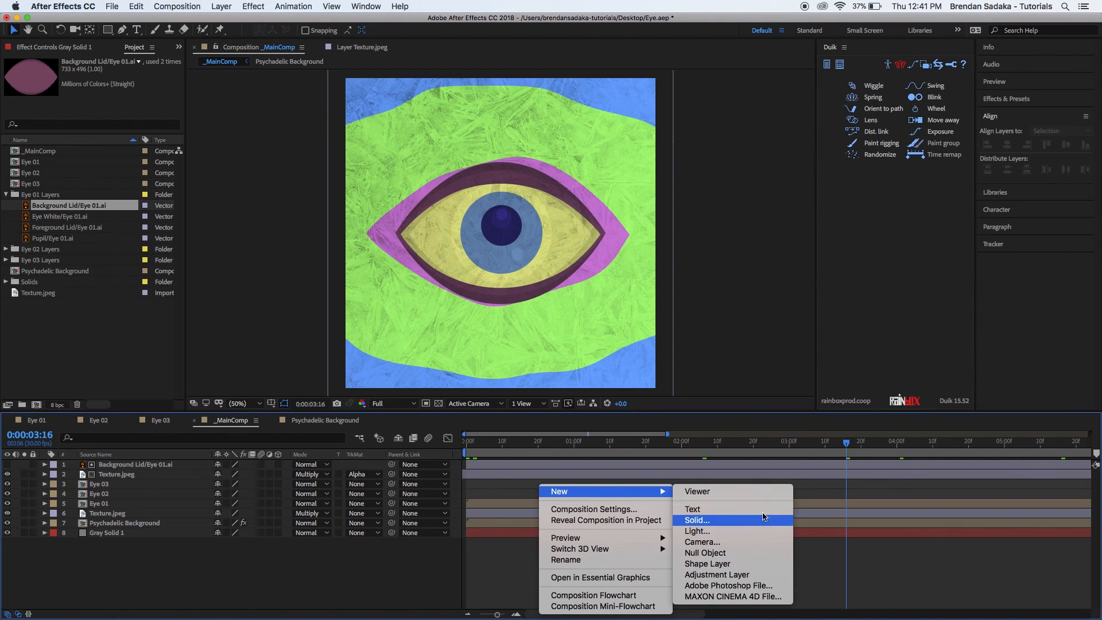
pyautogui.click(749, 575)
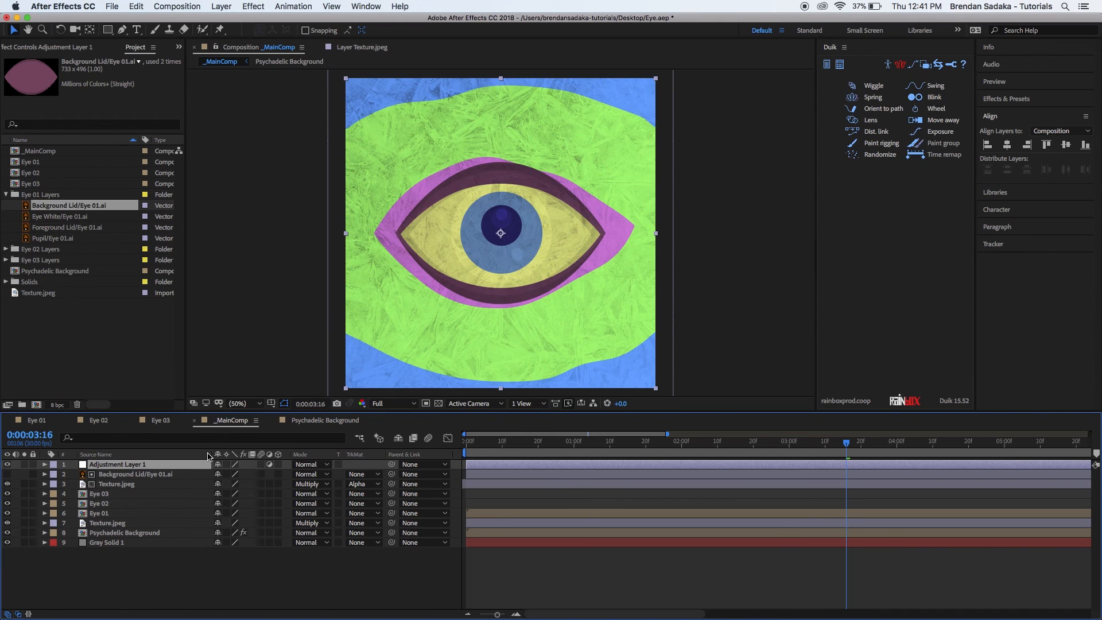
# Apply the Posterize Time effect to the adjustment layer and set its Frame Rate to 15.
pyautogui.click(254, 7)
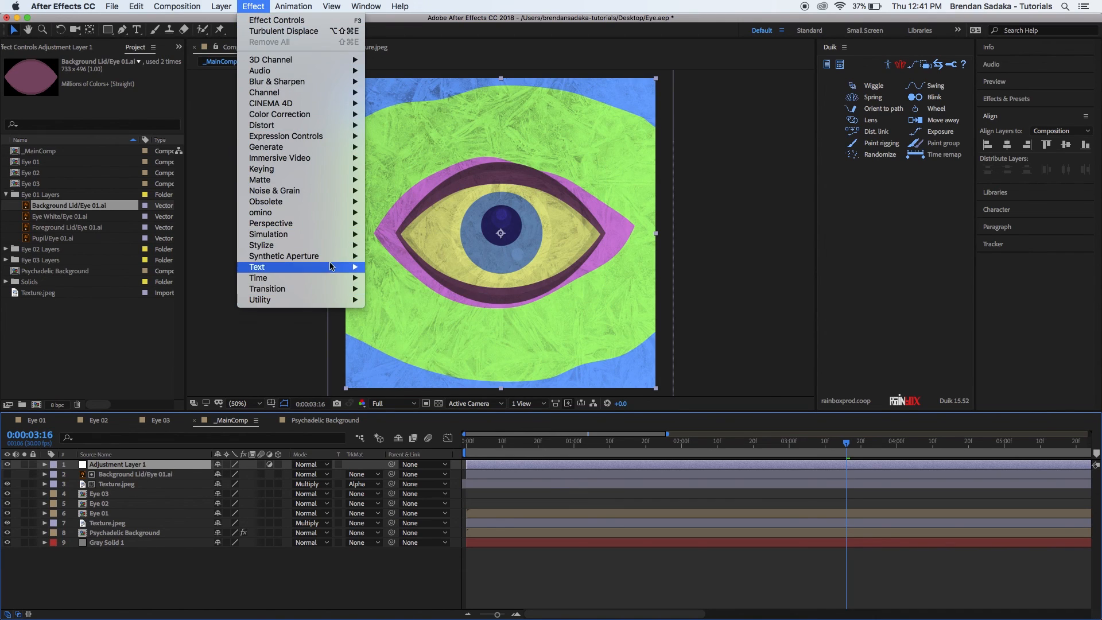
pyautogui.moveTo(327, 279)
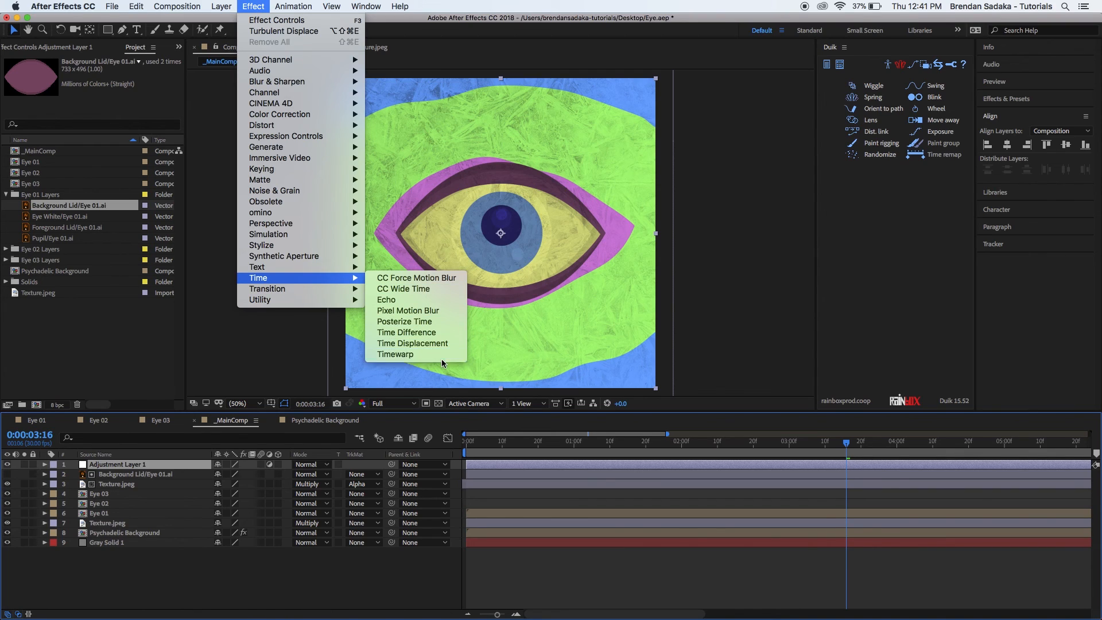
pyautogui.click(445, 322)
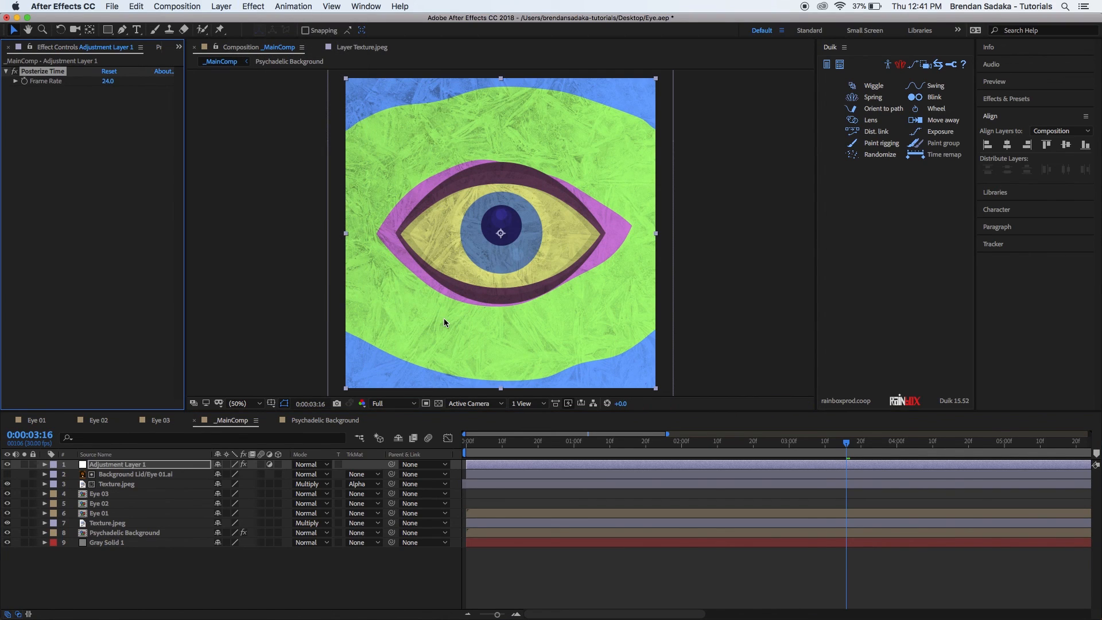
pyautogui.click(110, 81)
pyautogui.write('5')
pyautogui.press('Return')
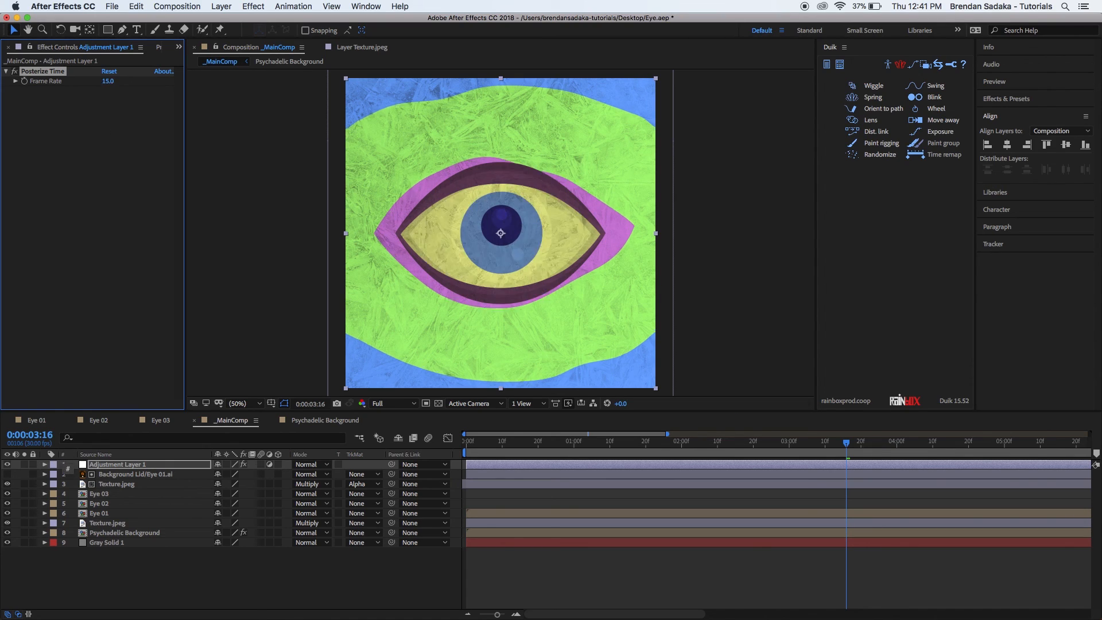
# Preview _MainComp from the first frame to judge the posterized motion at a frame rate of 15.
pyautogui.click(507, 566)
pyautogui.press('Home')
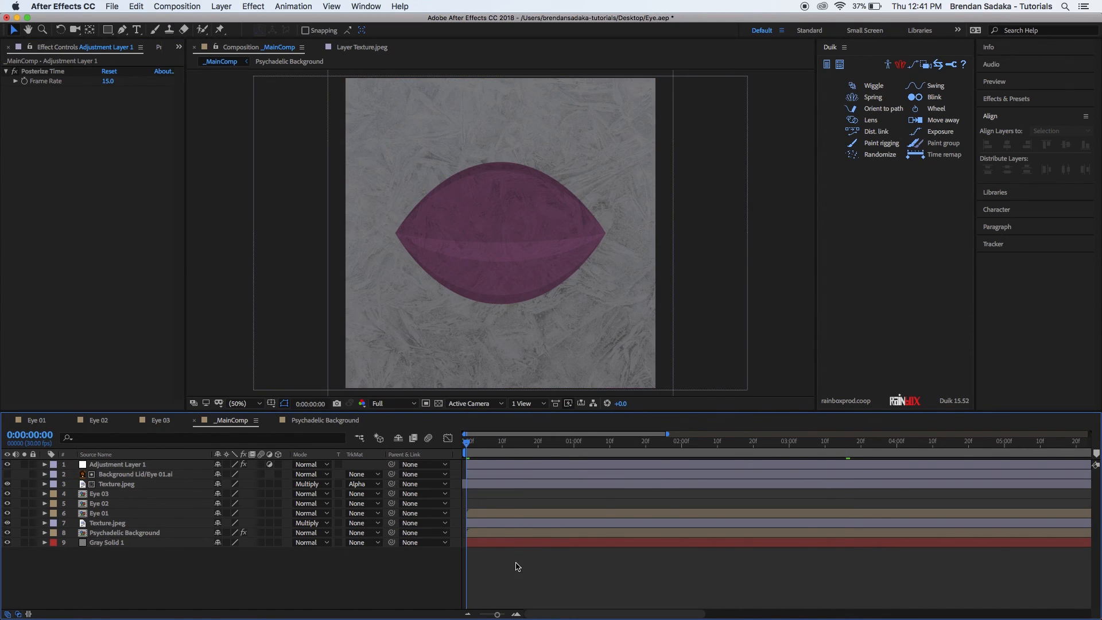
pyautogui.press('space')
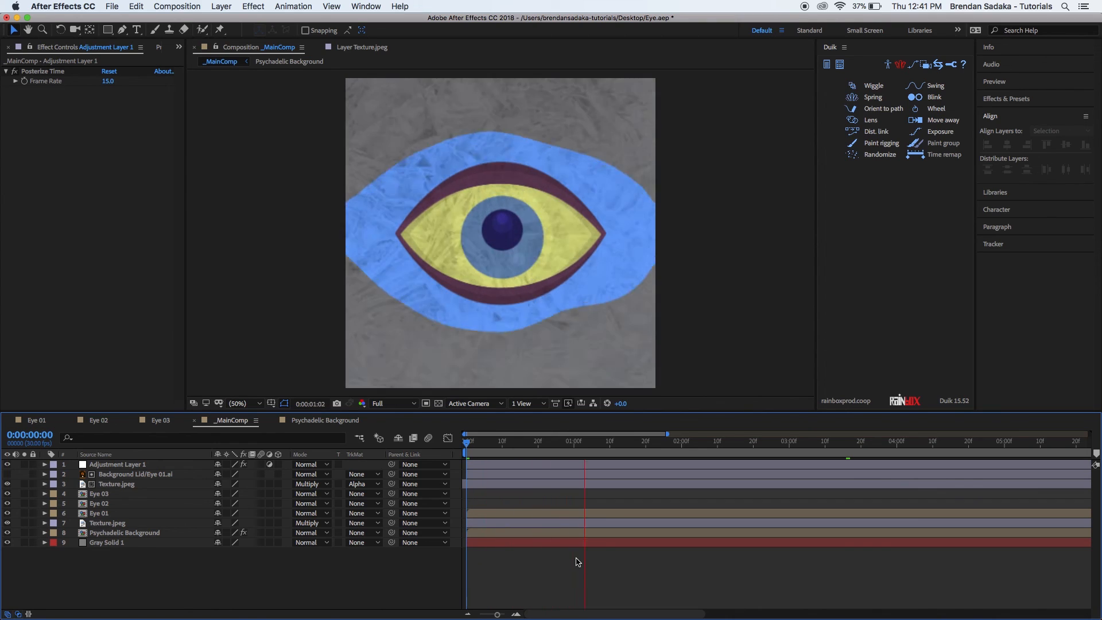
pyautogui.press('space')
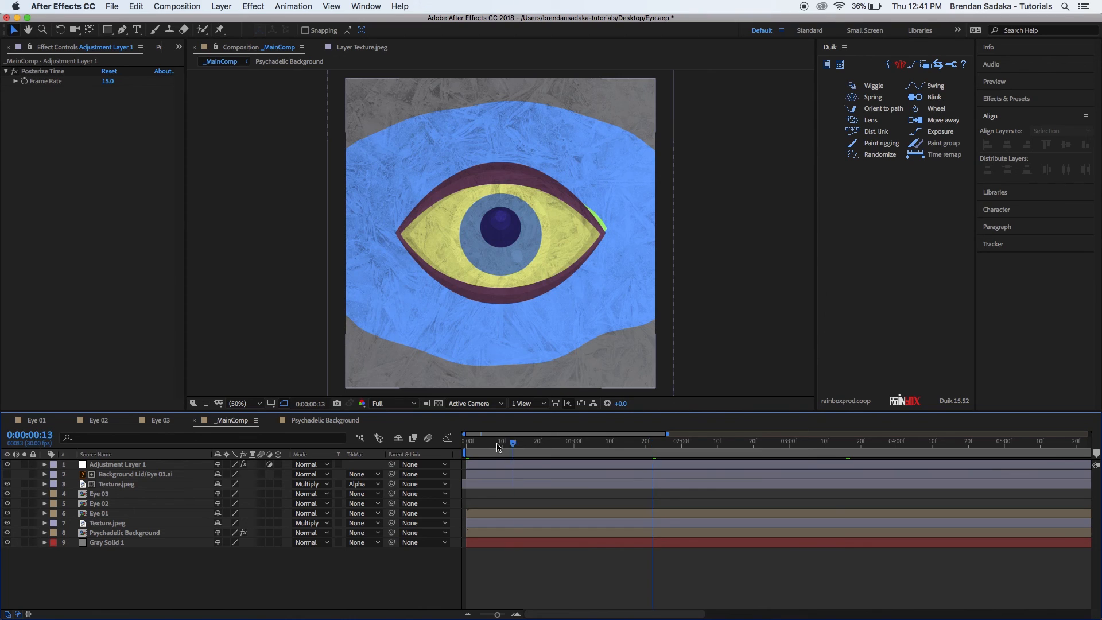
pyautogui.press('Home')
pyautogui.press('space')
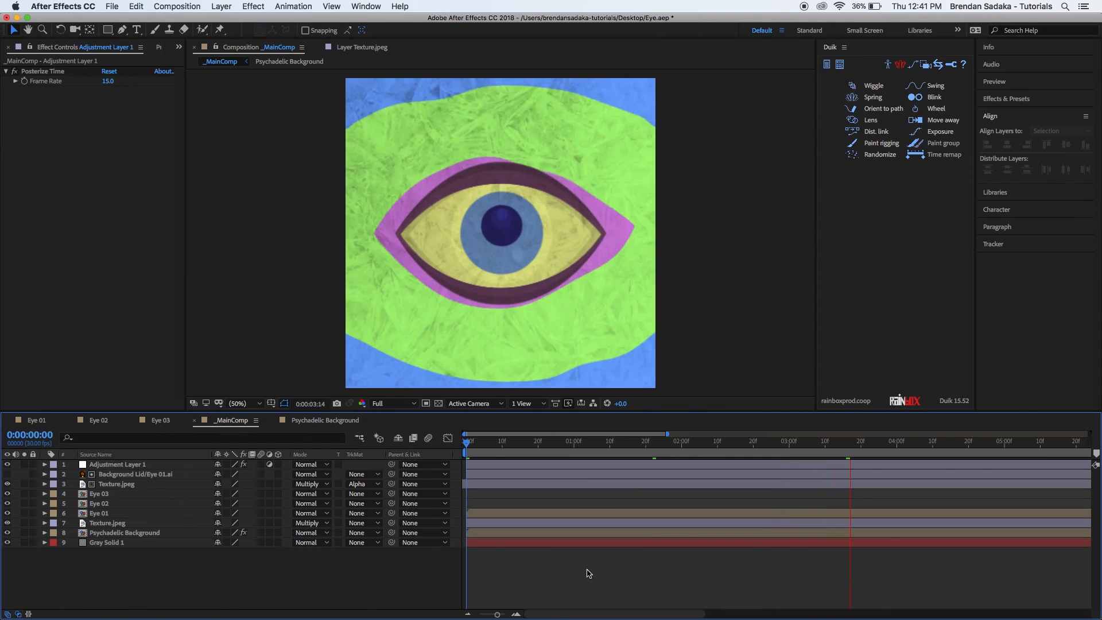
pyautogui.press('space')
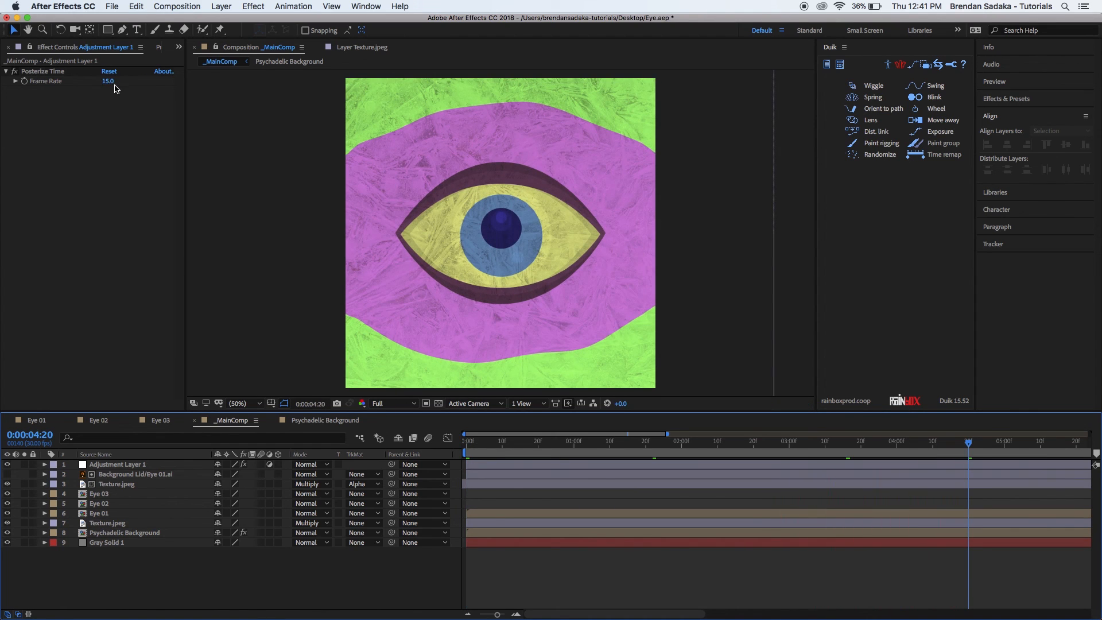
# Set the Posterize Time Frame Rate on the adjustment layer to 10.
pyautogui.click(111, 81)
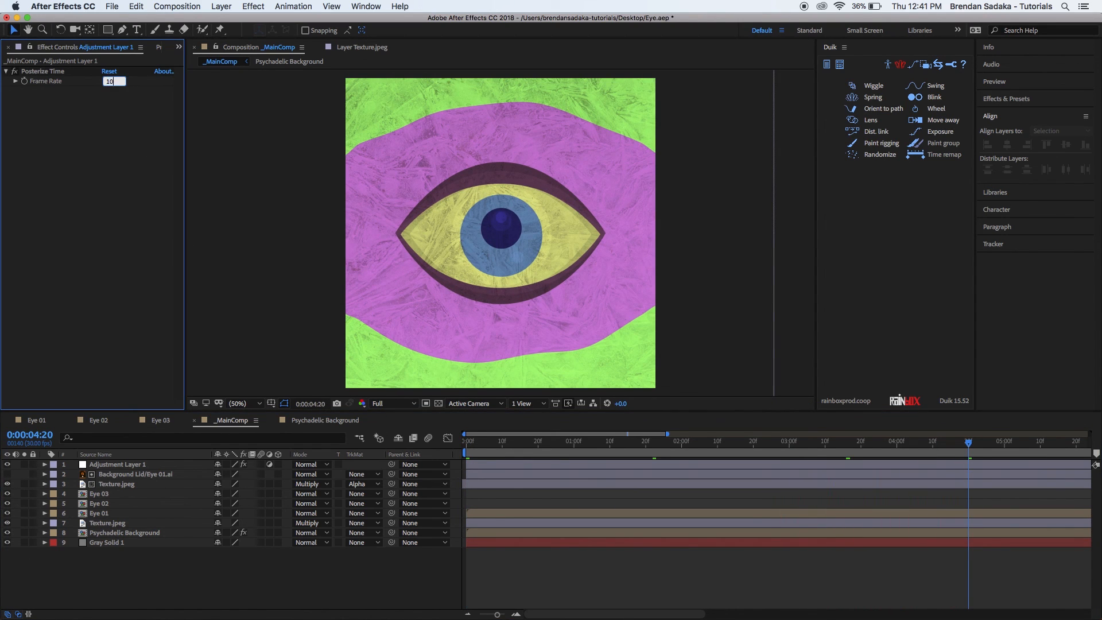
pyautogui.write('10')
pyautogui.press('Return')
# Preview _MainComp from the start to judge the choppier motion at a frame rate of 10.
pyautogui.click(512, 564)
pyautogui.click(467, 444)
pyautogui.press('space')
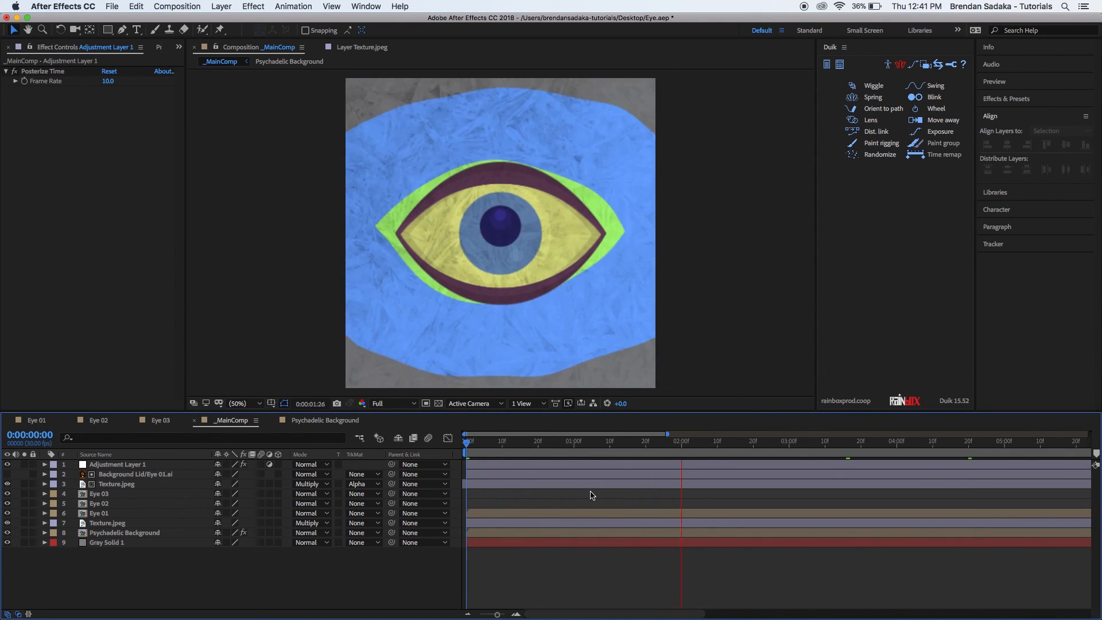
pyautogui.press('space')
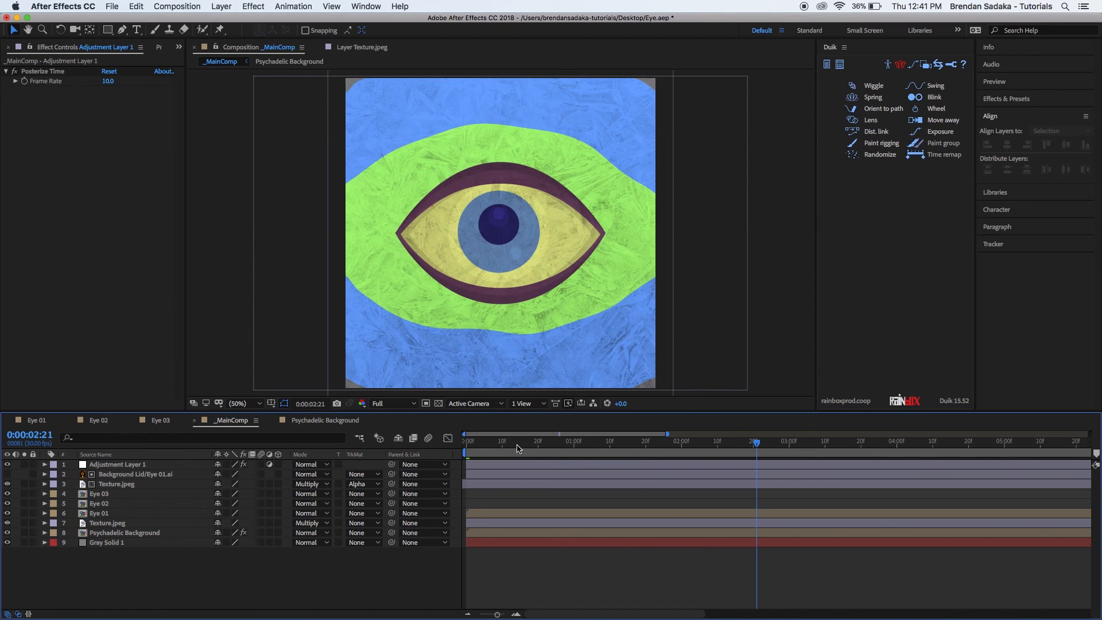
pyautogui.press('space')
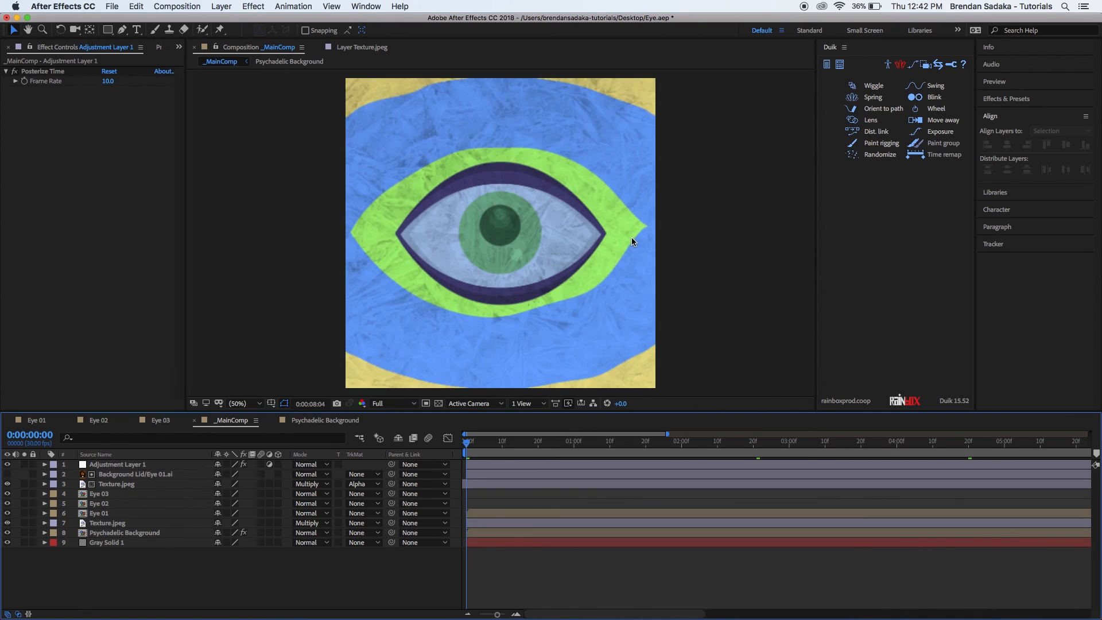
pyautogui.press('space')
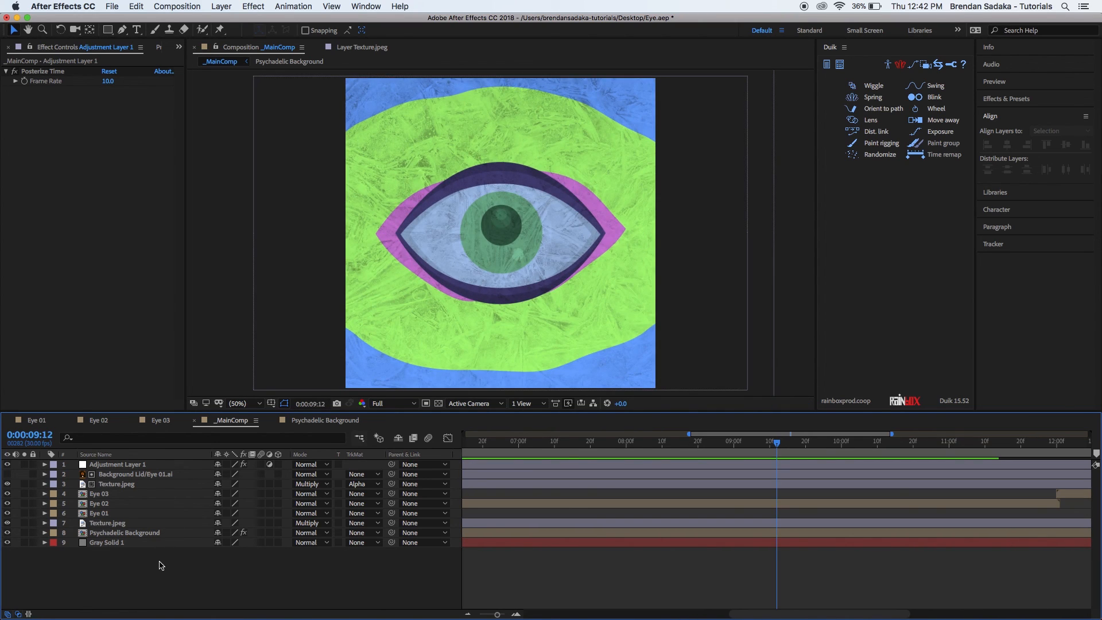
# Time-stretch the Psychadelic Background layer with a Stretch Factor of 50, holding the layer in-point in place.
pyautogui.click(151, 532)
pyautogui.press('Home')
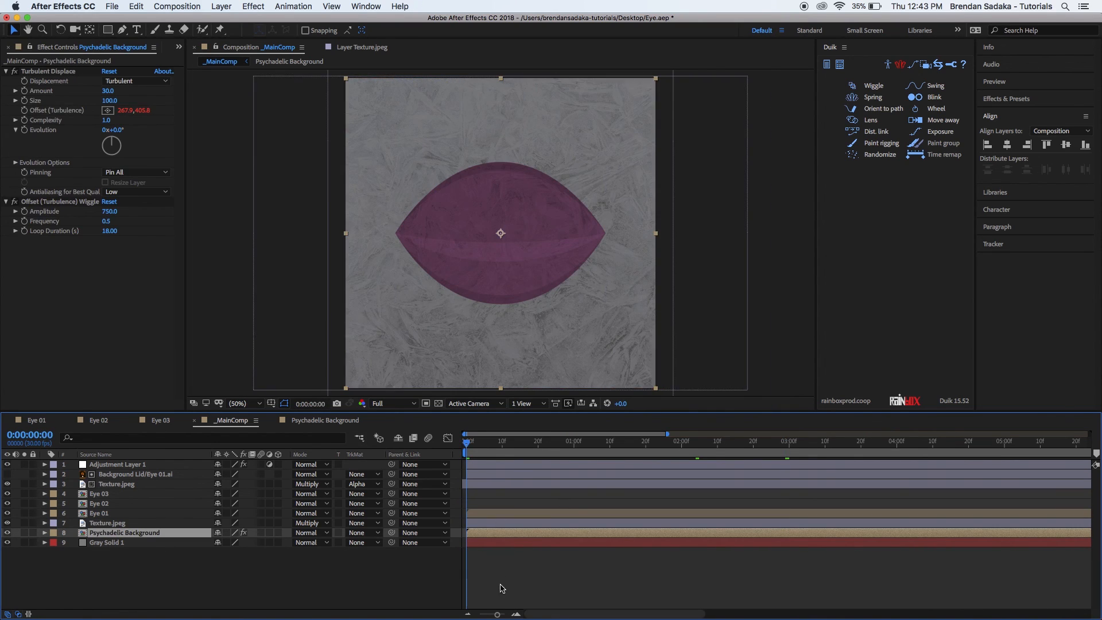
pyautogui.click(501, 588)
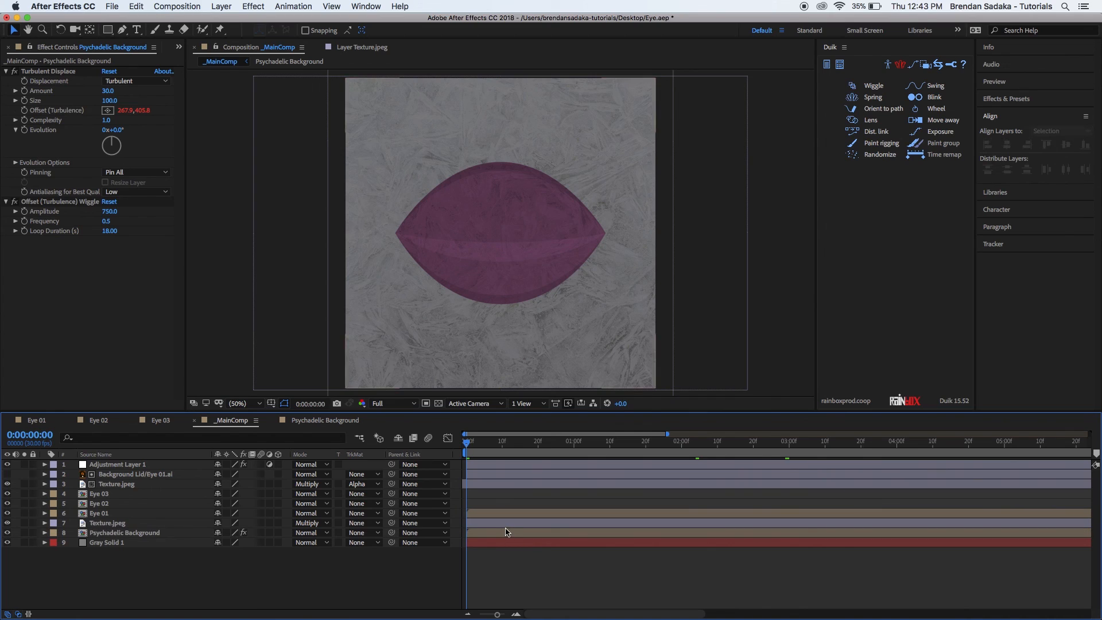
pyautogui.rightClick(511, 533)
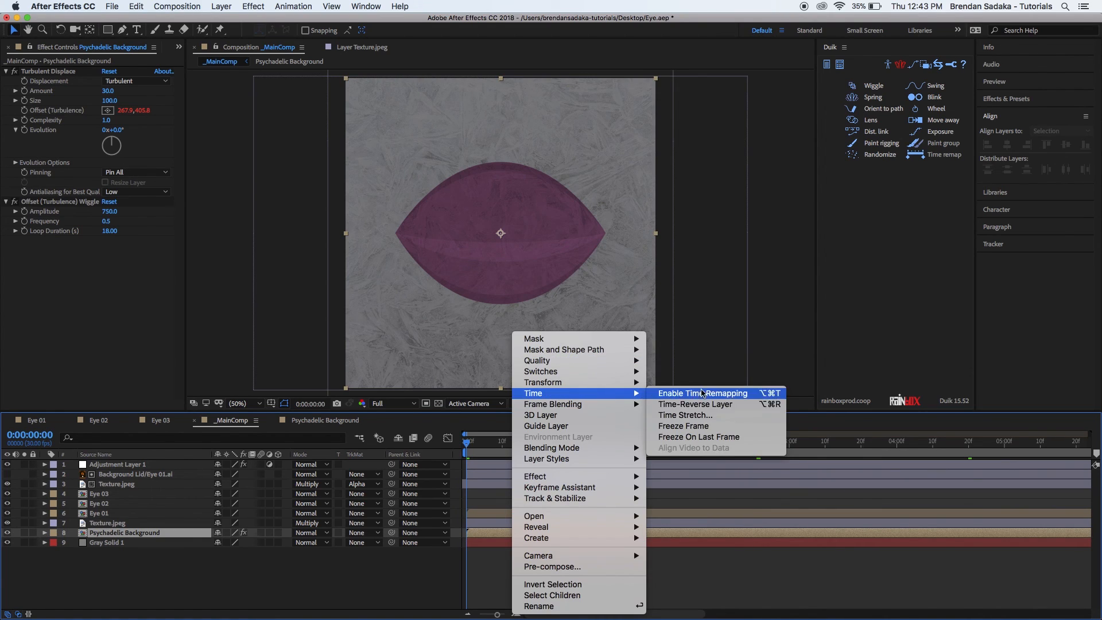
pyautogui.moveTo(597, 397)
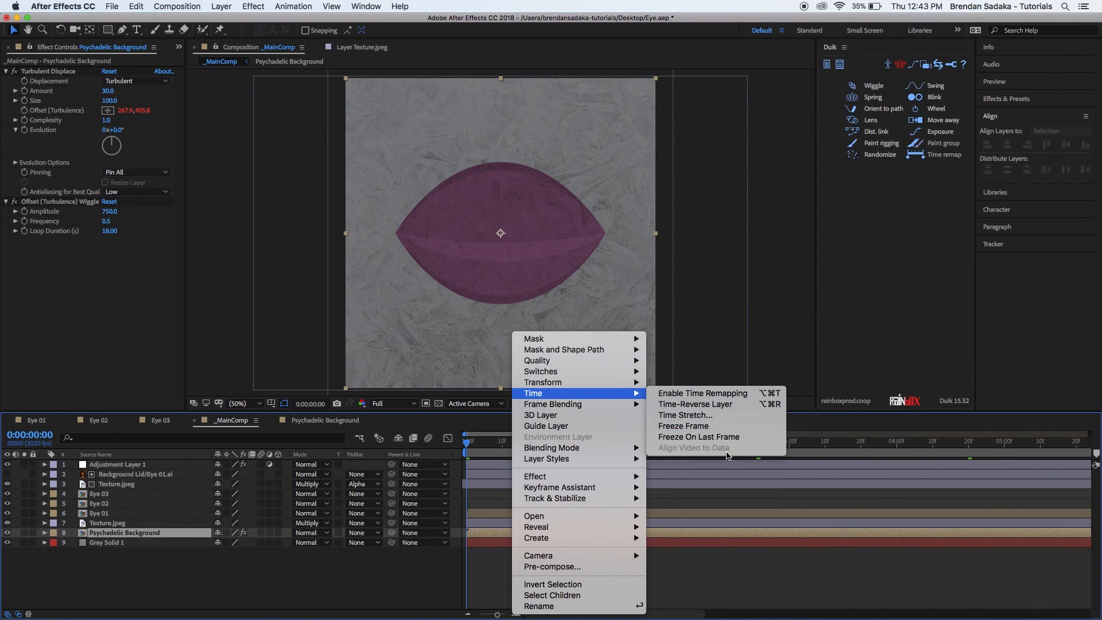
pyautogui.click(729, 416)
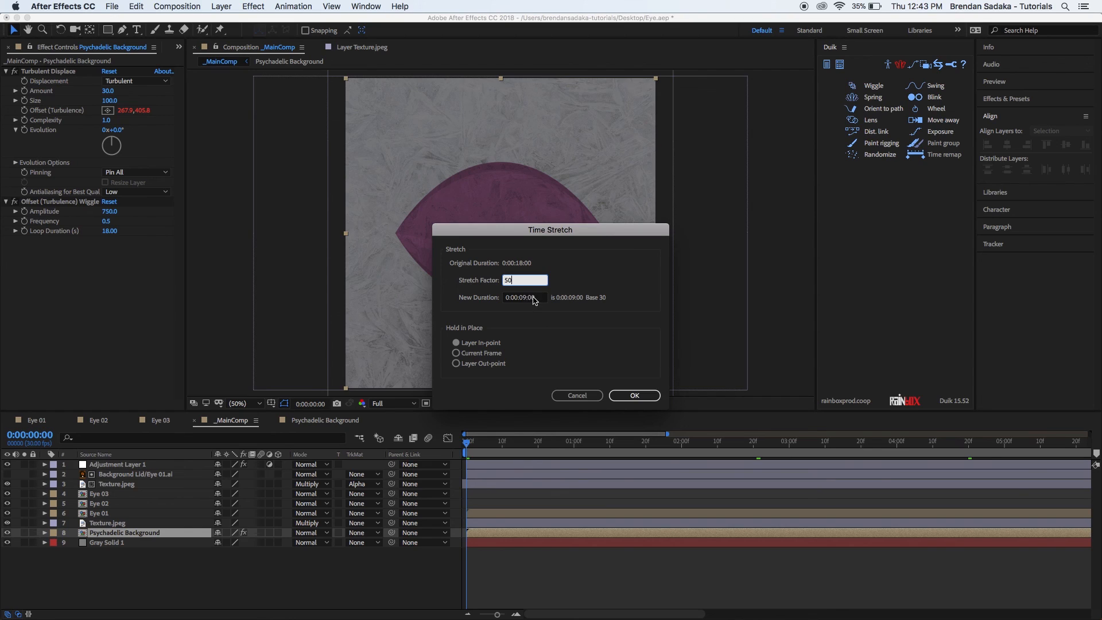
pyautogui.write('50')
pyautogui.click(635, 395)
# Preview _MainComp to check the speed of the time-stretched Psychadelic Background.
pyautogui.click(494, 554)
pyautogui.press('space')
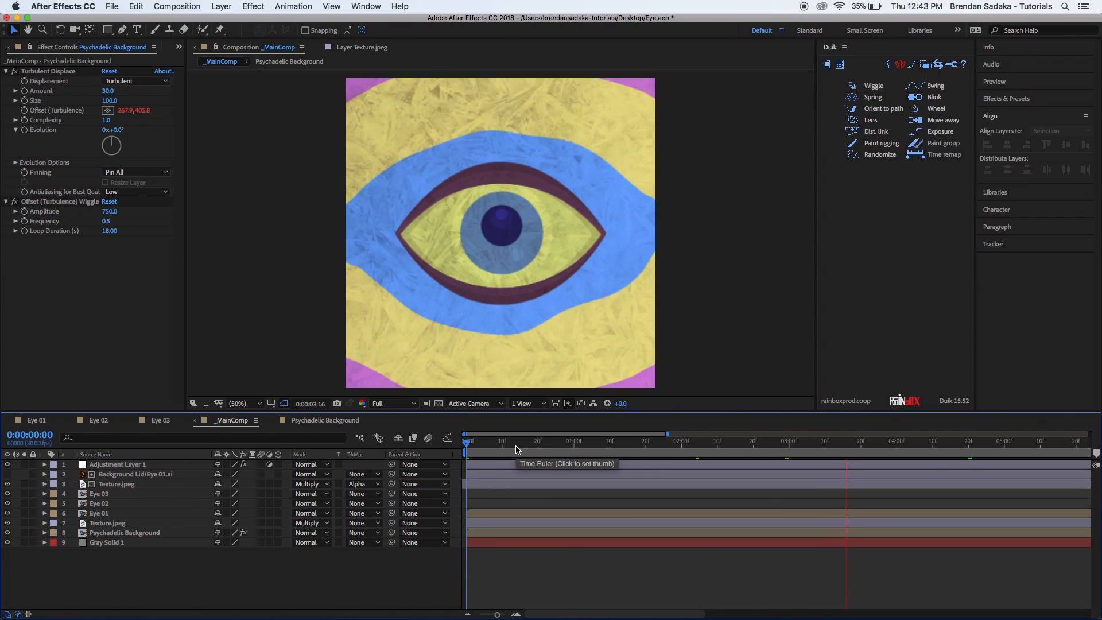
pyautogui.press('space')
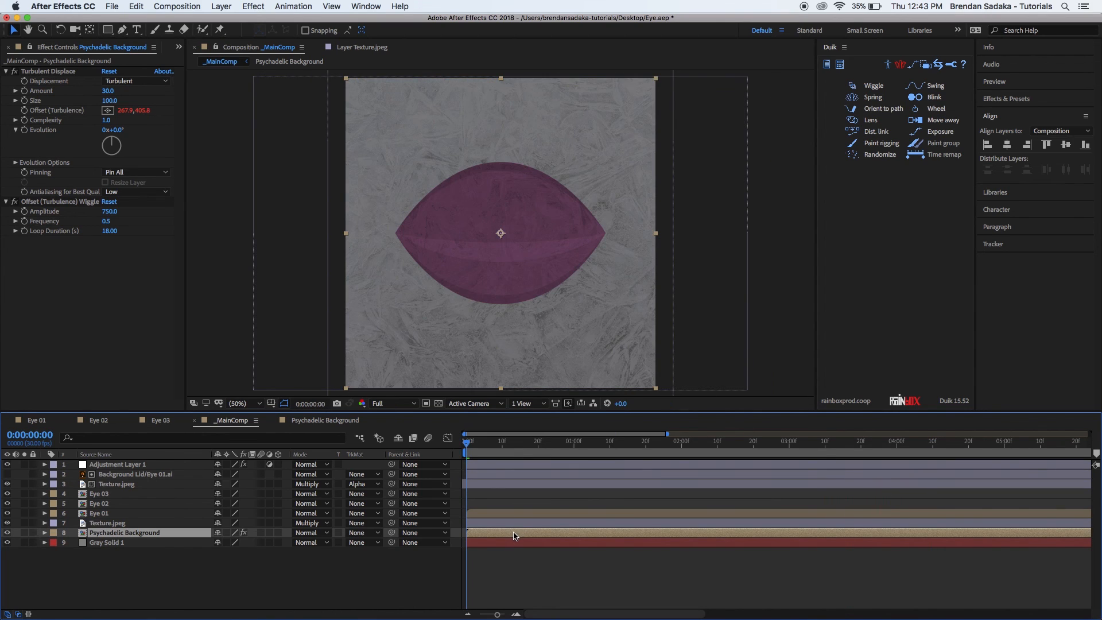
# Adjust the Time Stretch of the Psychadelic Background layer again and play back the new speed.
pyautogui.rightClick(516, 533)
pyautogui.moveTo(591, 393)
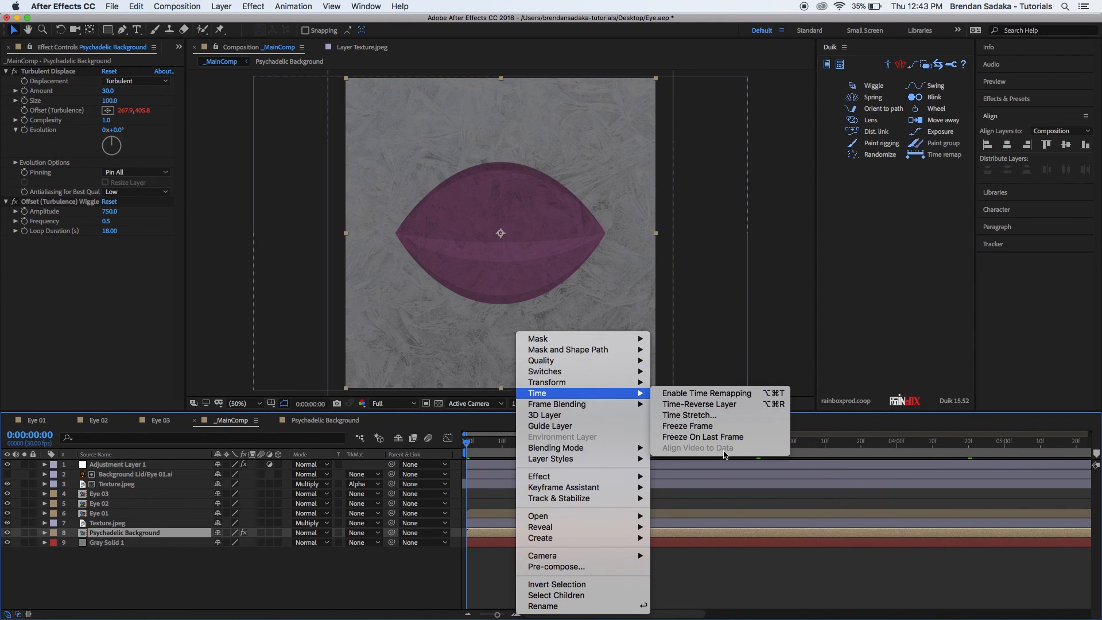
pyautogui.click(734, 405)
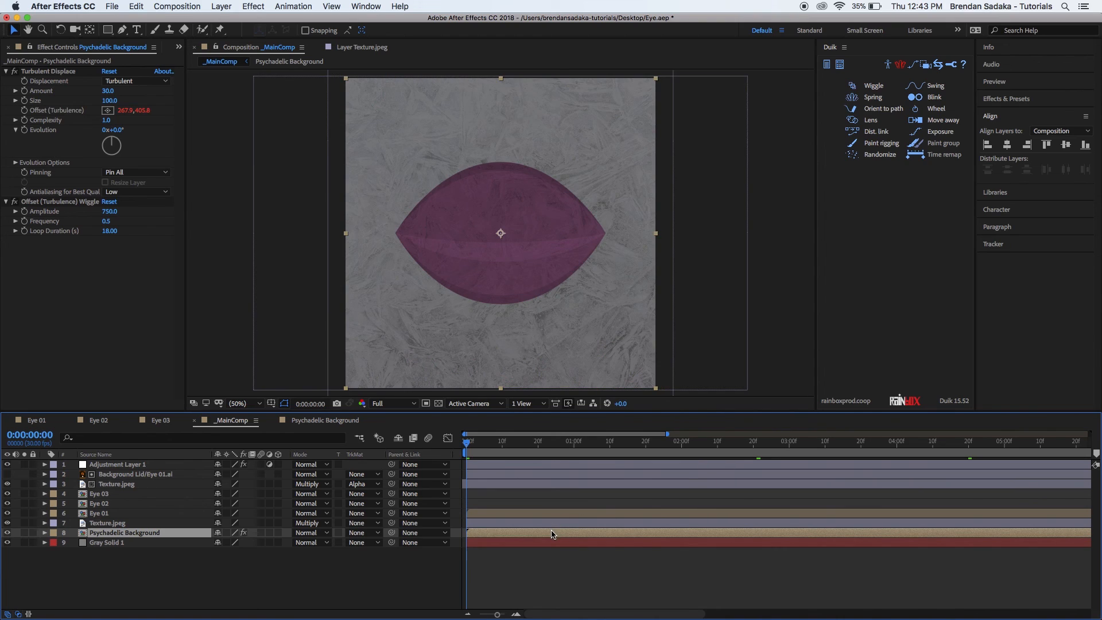
pyautogui.rightClick(563, 523)
pyautogui.moveTo(632, 393)
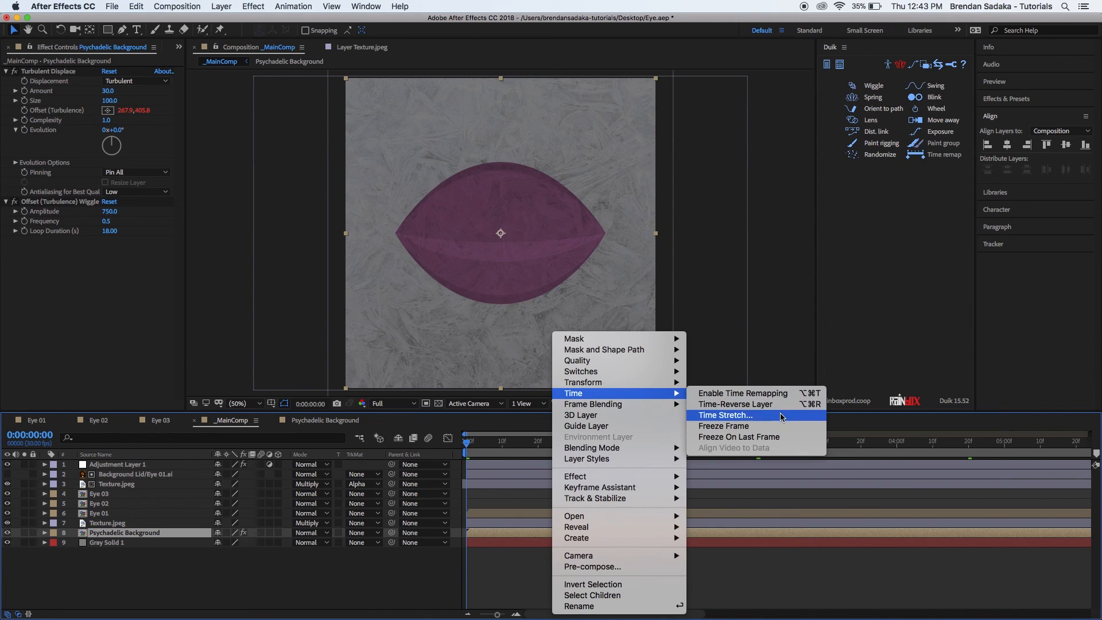
pyautogui.click(740, 415)
pyautogui.press('Return')
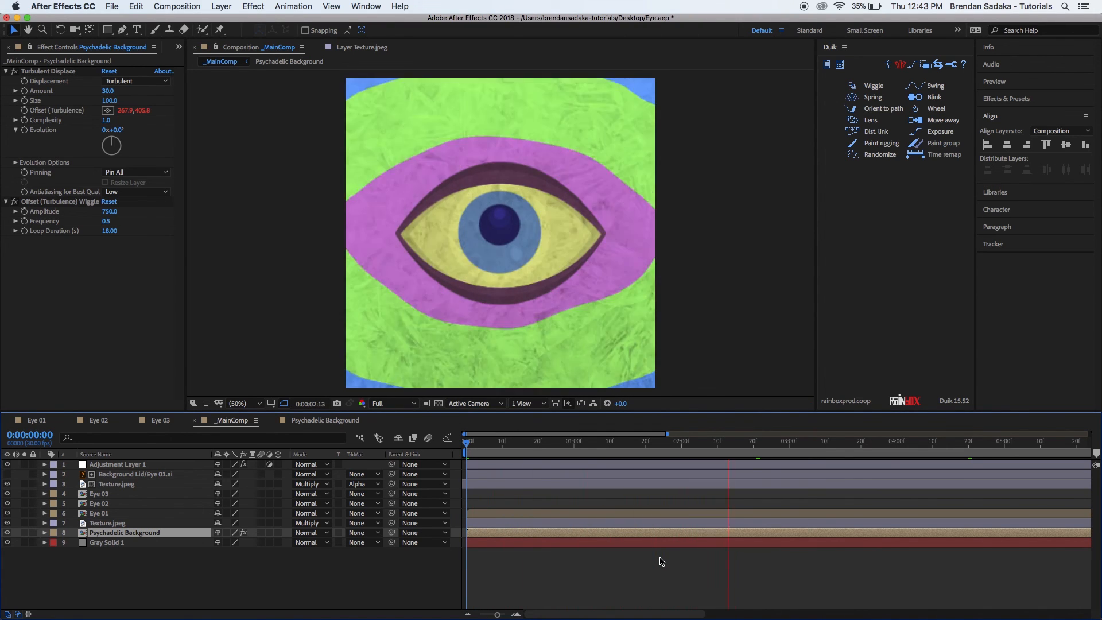
# Scrub through _MainComp towards its end to check how far the Psychadelic Background layer reaches.
pyautogui.moveTo(470, 442); pyautogui.dragTo(837, 465)
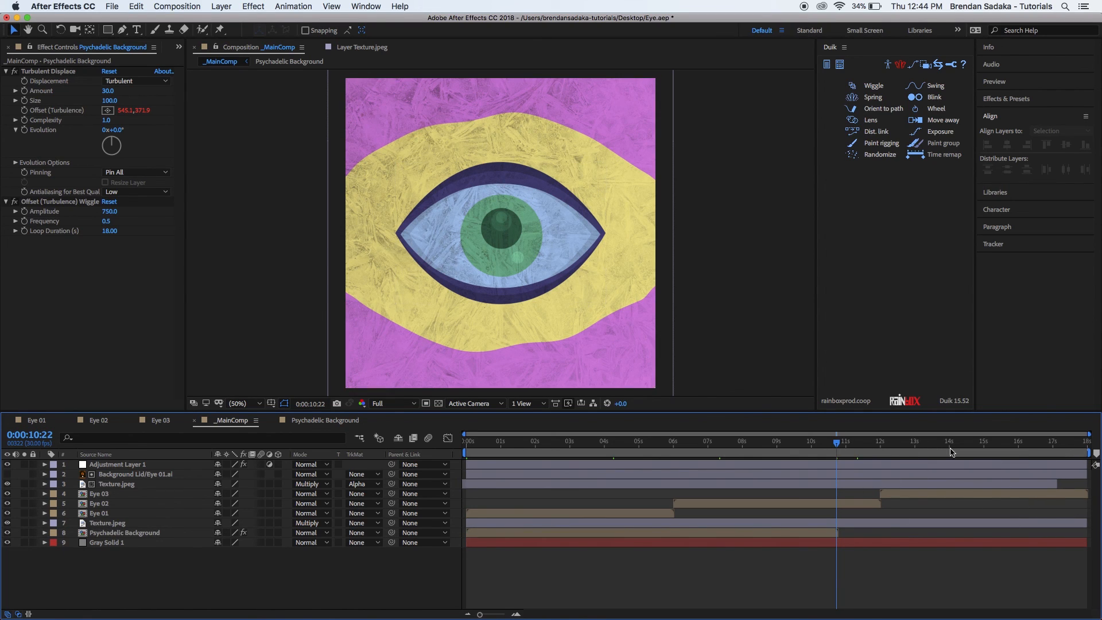
pyautogui.click(976, 444)
pyautogui.moveTo(1034, 452); pyautogui.dragTo(1081, 450)
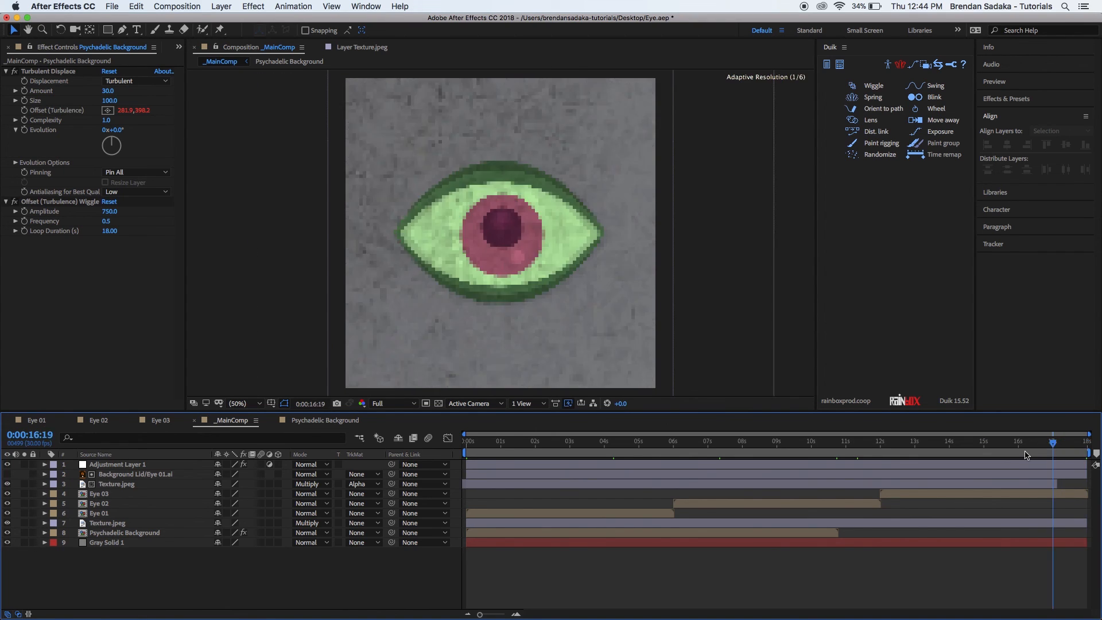
# Open the Psychadelic Background composition and set its duration to 30 seconds.
pyautogui.doubleClick(778, 534)
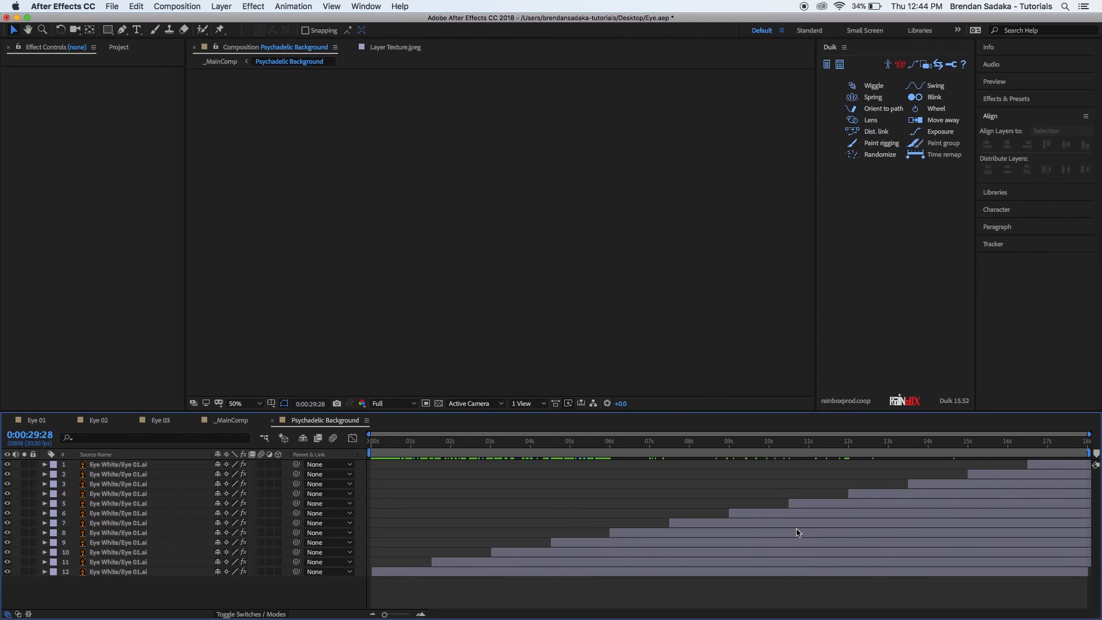
pyautogui.click(841, 444)
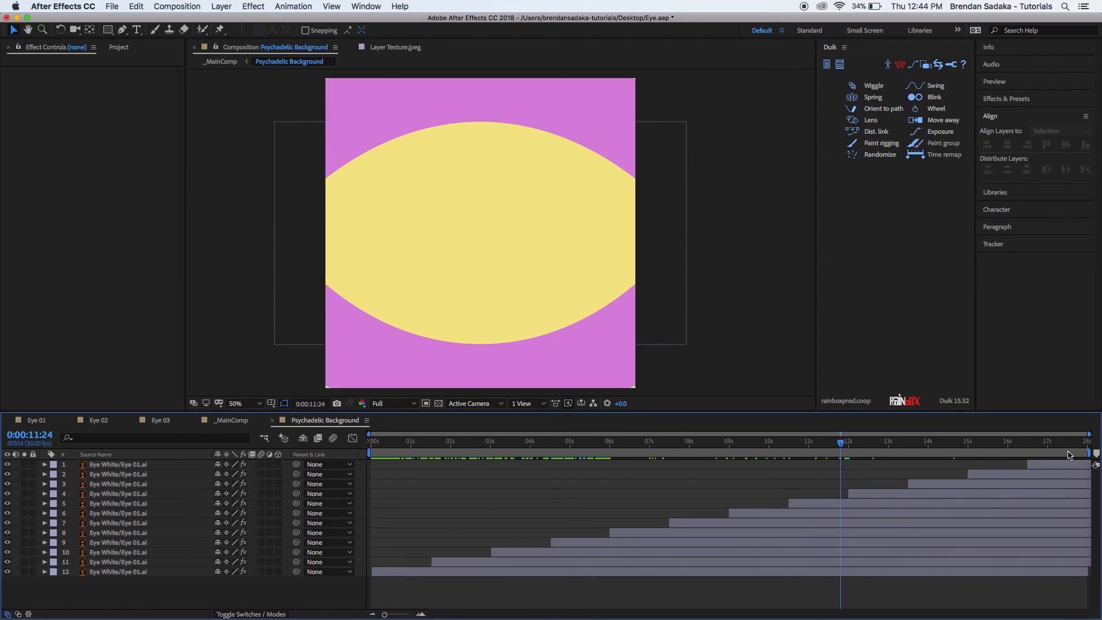
pyautogui.click(1084, 443)
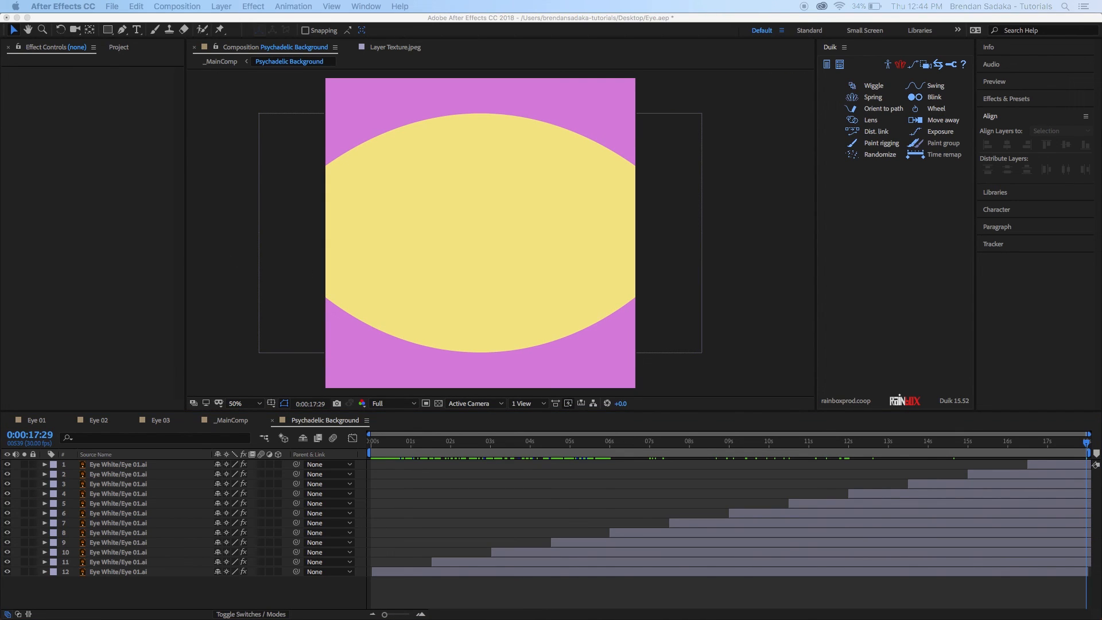
pyautogui.press('super+k')
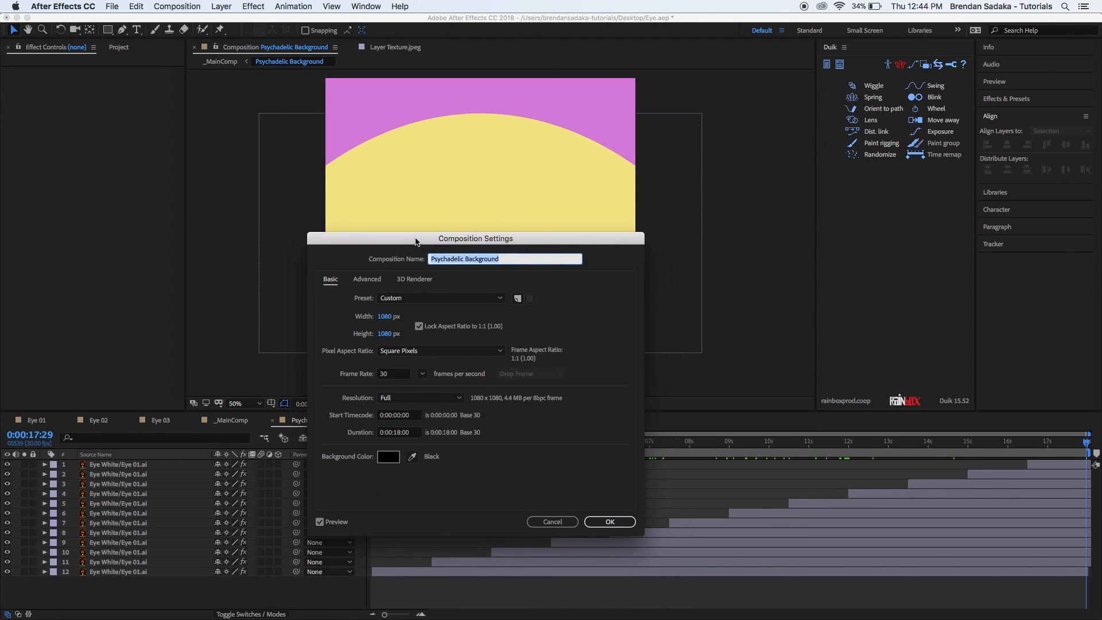
pyautogui.click(401, 435)
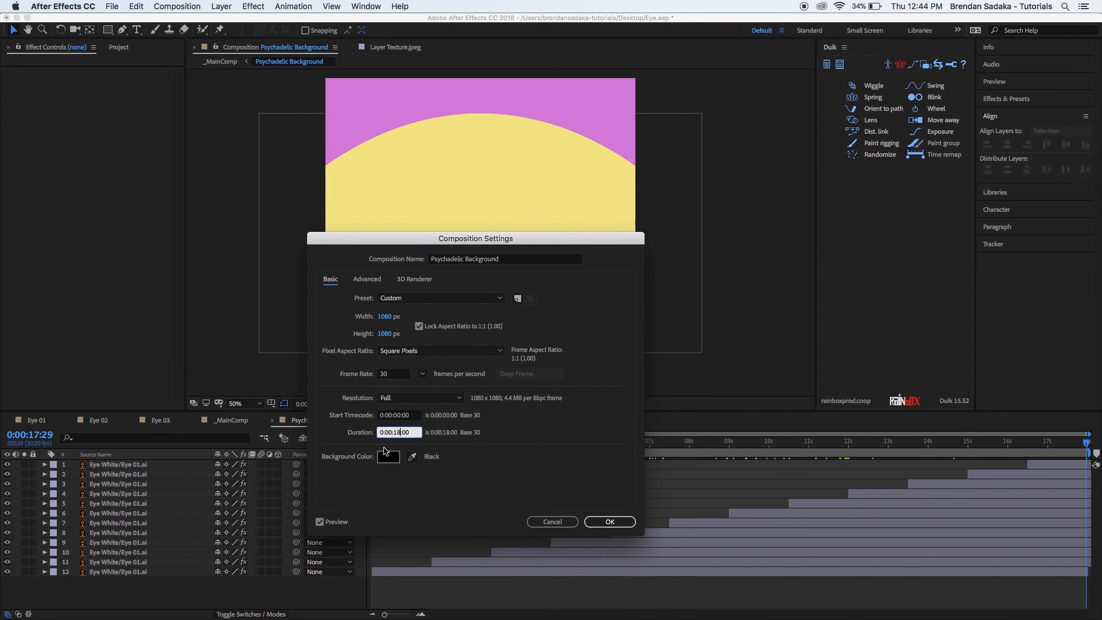
pyautogui.click(620, 520)
pyautogui.scroll(-5, 954, 589)
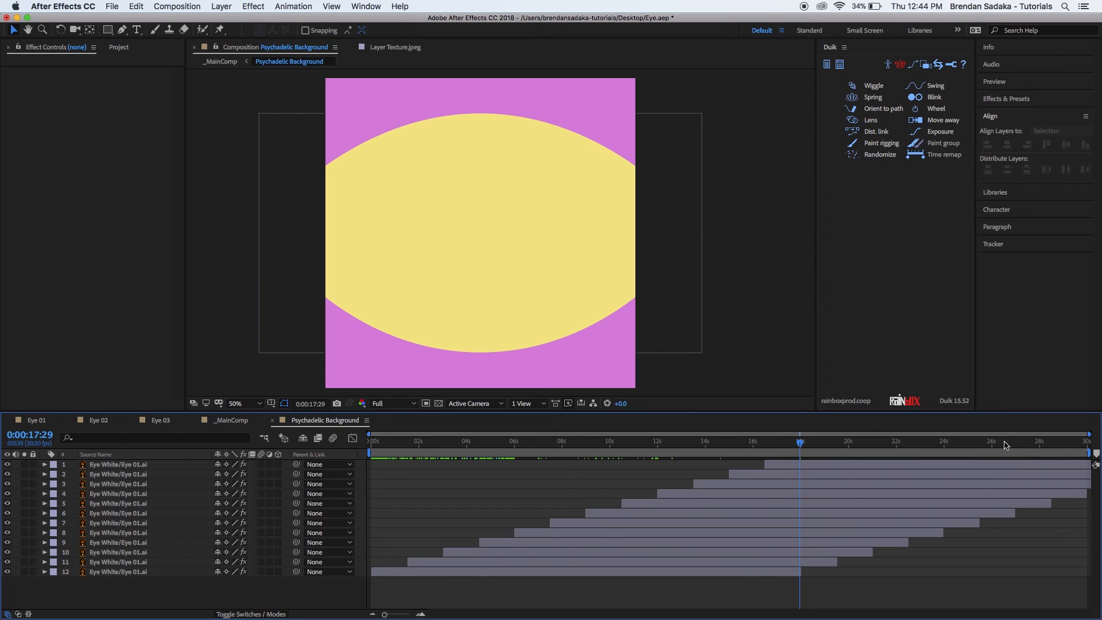
# Duplicate the top four Eye White layers, move the copies to the top of the stack and start them from 0:00:17:00.
pyautogui.click(804, 466)
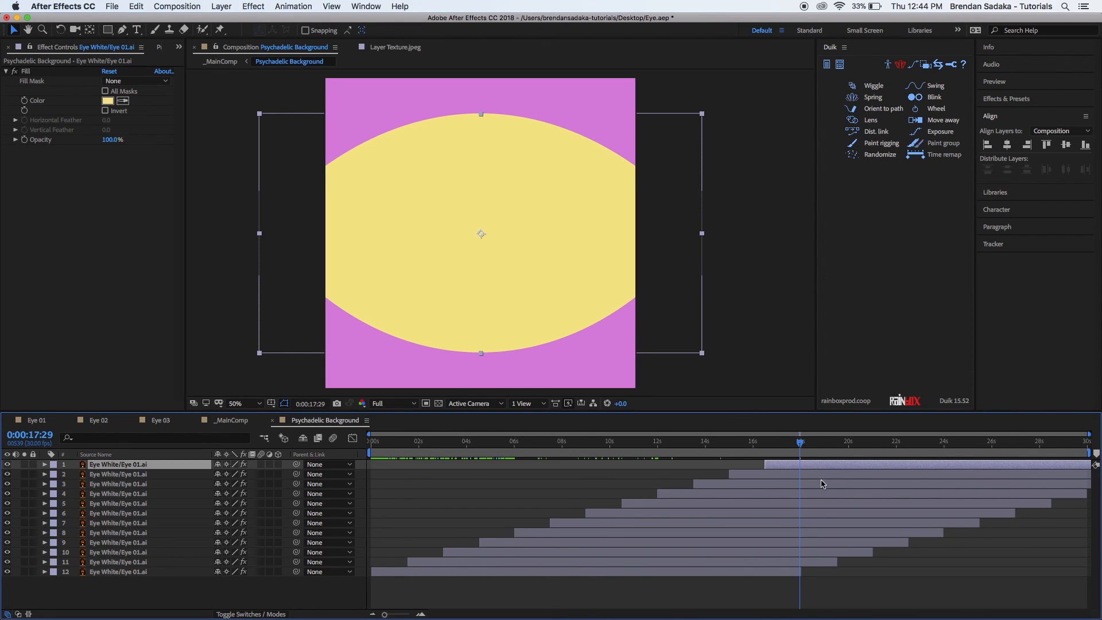
pyautogui.keyDown('shift'); pyautogui.click(749, 496); pyautogui.keyUp('shift')
pyautogui.moveTo(806, 445); pyautogui.dragTo(772, 443)
pyautogui.press('=')
pyautogui.press('=')
pyautogui.press('=')
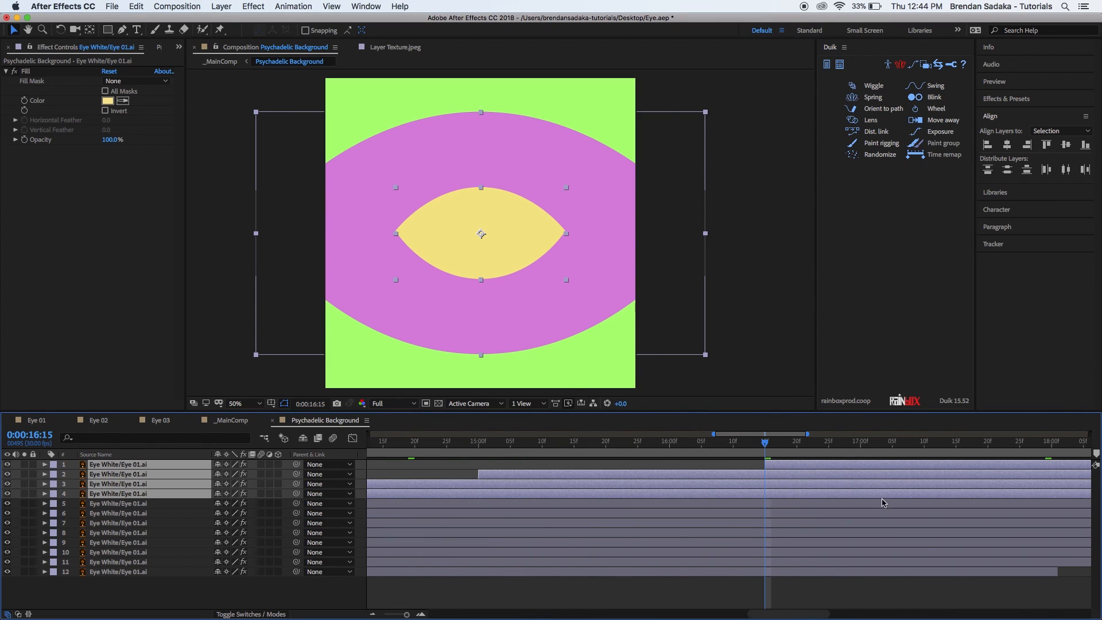
pyautogui.click(863, 444)
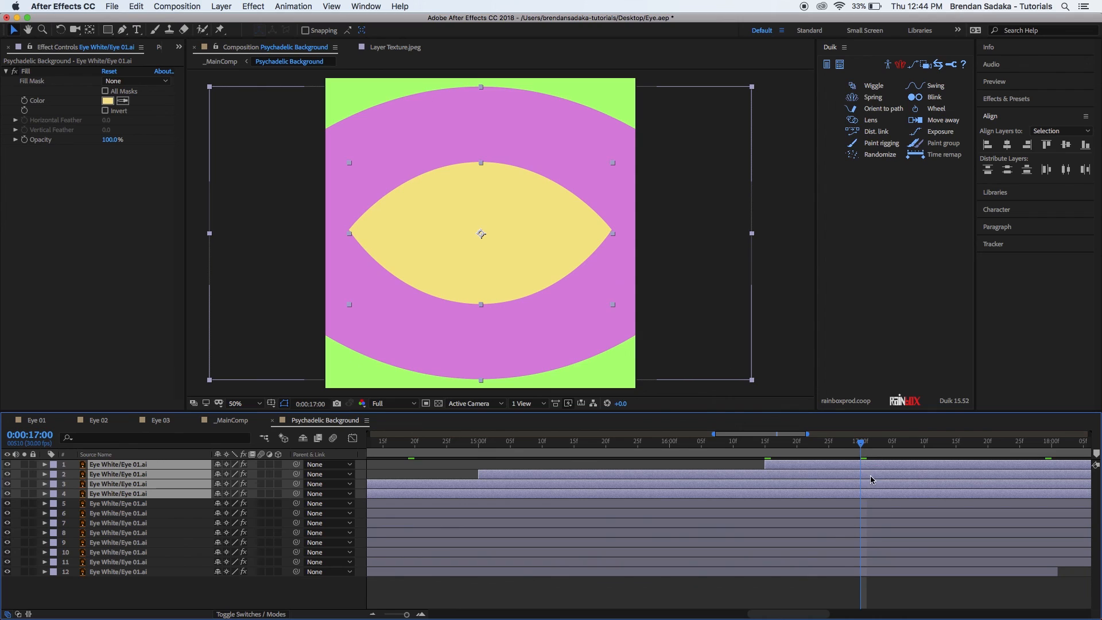
pyautogui.press('-')
pyautogui.press('-')
pyautogui.press('-')
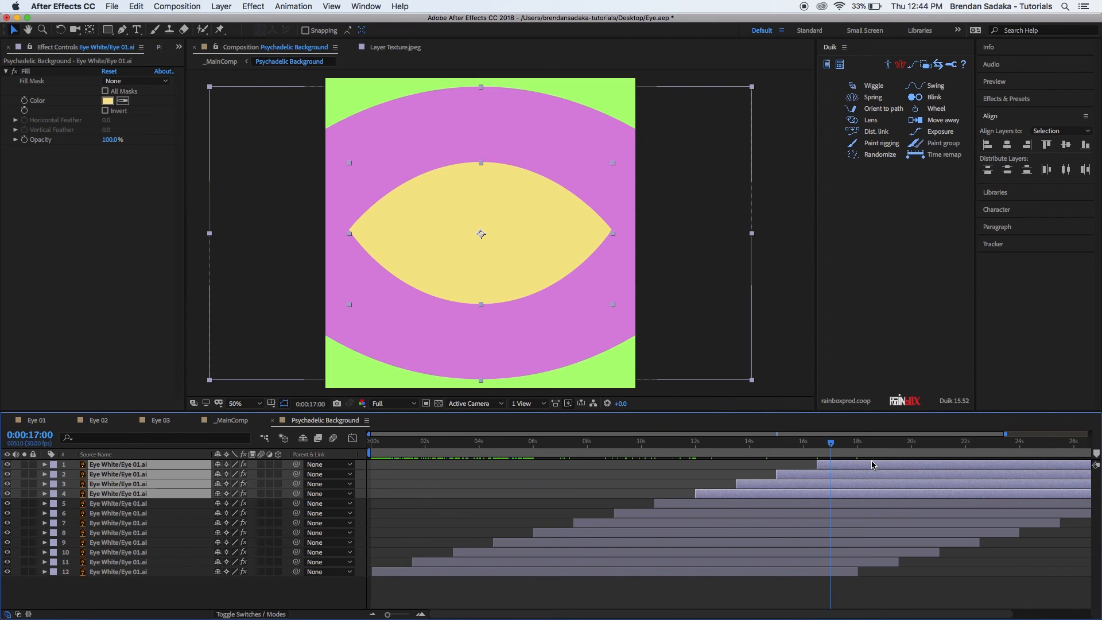
pyautogui.press('super+d')
pyautogui.moveTo(133, 527); pyautogui.dragTo(155, 464)
pyautogui.moveTo(759, 495); pyautogui.dragTo(886, 498)
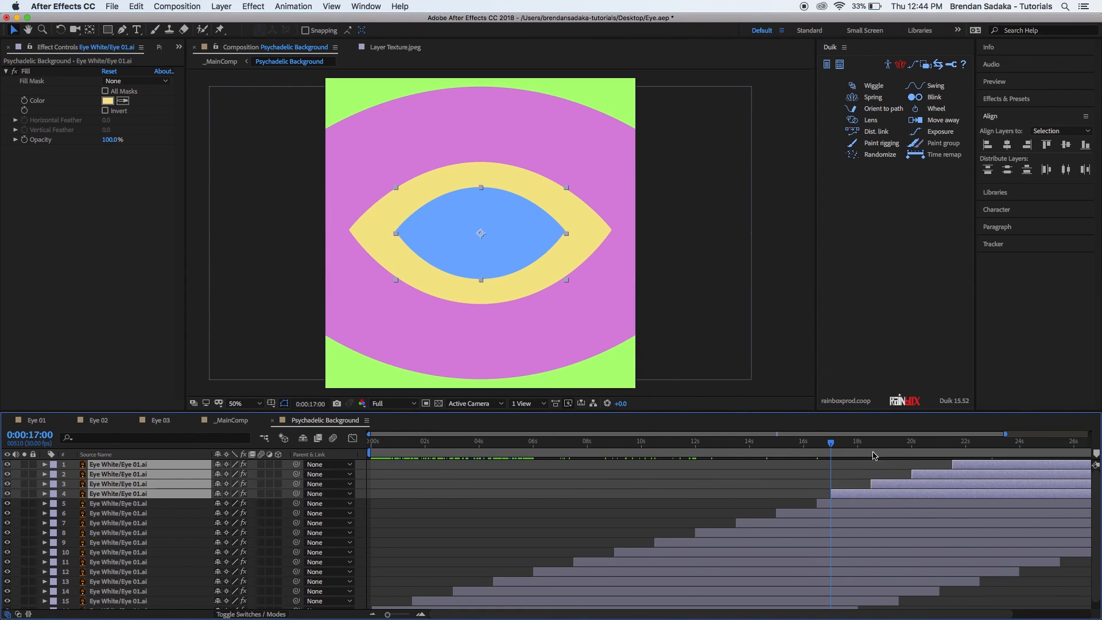
# Shift the four duplicated Eye White layers in time so the first one begins at 0:00:18:00.
pyautogui.moveTo(846, 448); pyautogui.dragTo(858, 453)
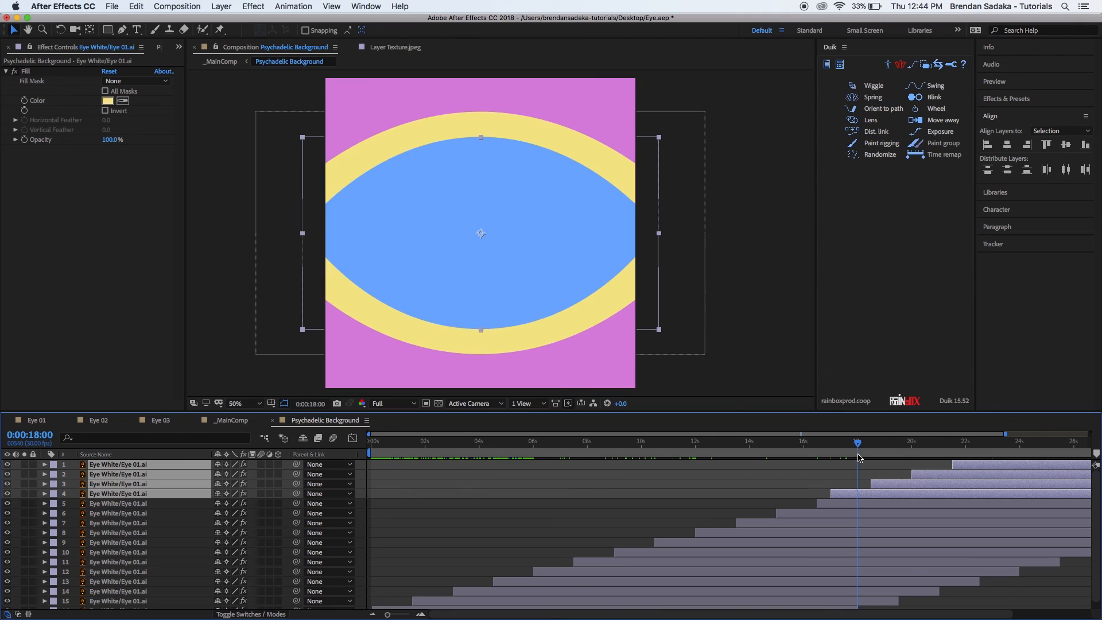
pyautogui.moveTo(846, 497); pyautogui.dragTo(873, 497)
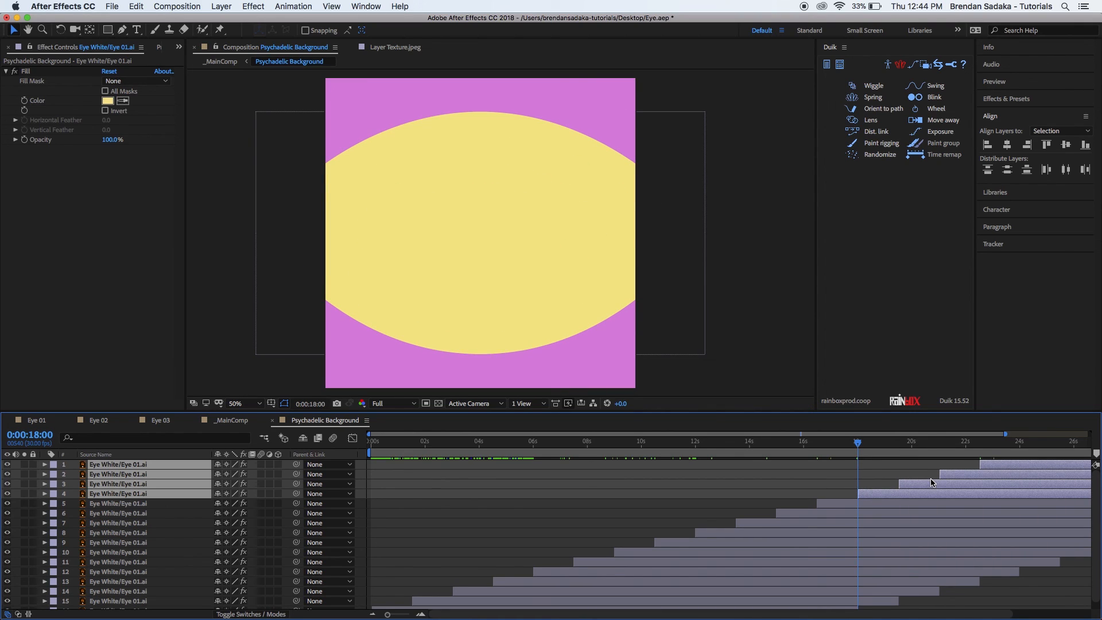
pyautogui.press('-')
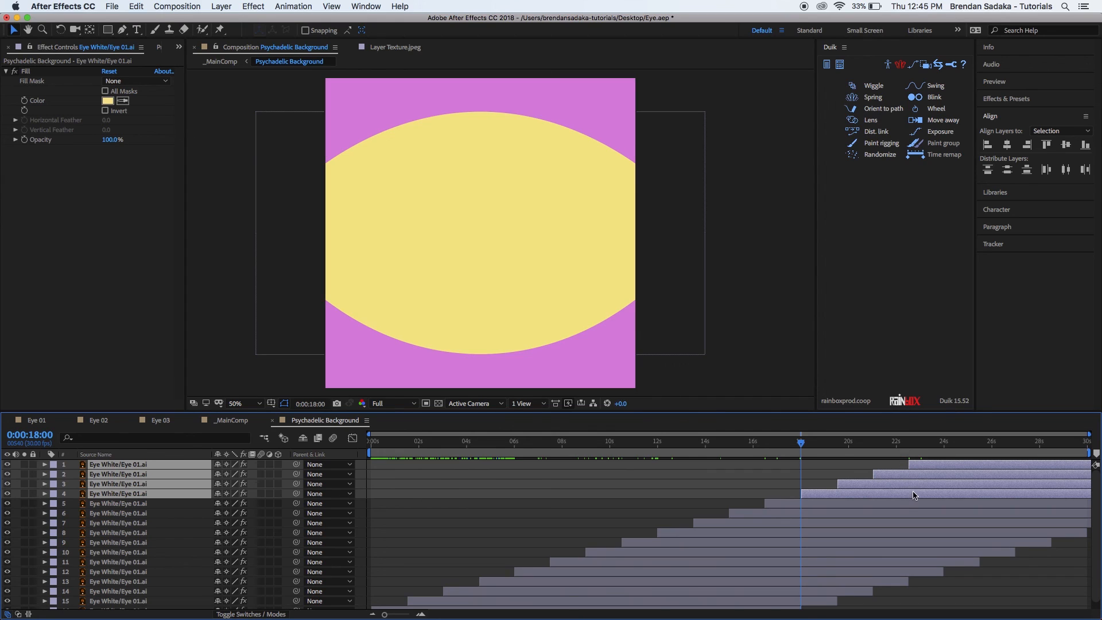
# Duplicate the four selected layers again, place the copies at the top of the stack and start them from about 24 seconds.
pyautogui.moveTo(900, 445); pyautogui.dragTo(909, 445)
pyautogui.press('space')
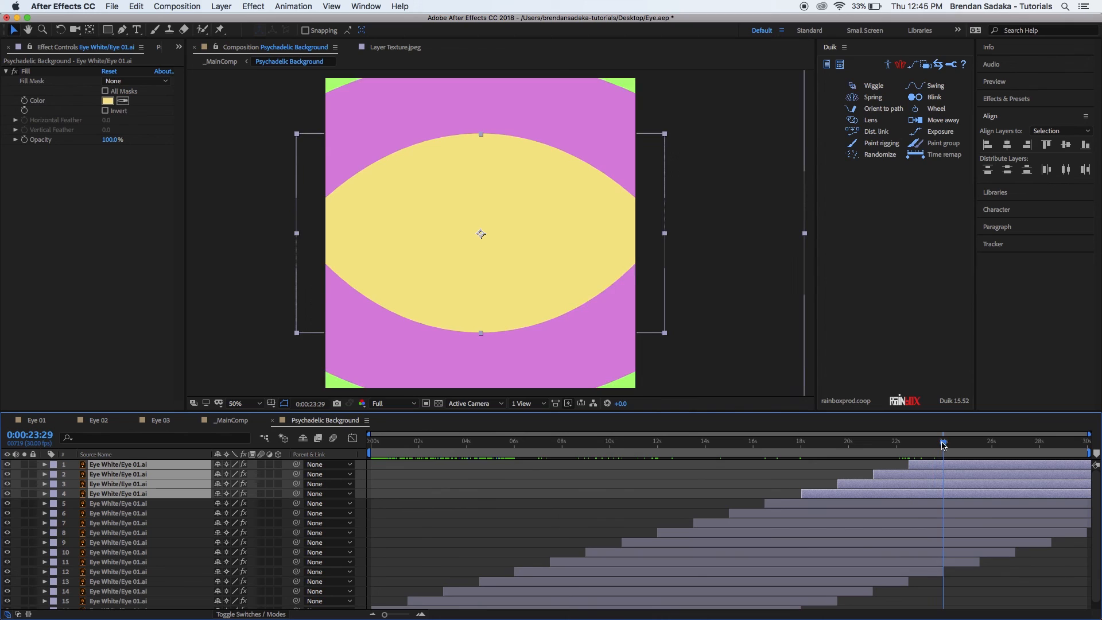
pyautogui.hotkey('ctrl', 'd')
pyautogui.moveTo(139, 525); pyautogui.dragTo(144, 467)
pyautogui.moveTo(814, 495); pyautogui.dragTo(957, 501)
# Check the extended Psychadelic Background animation from about 27 seconds to its end.
pyautogui.click(889, 488)
pyautogui.click(1013, 443)
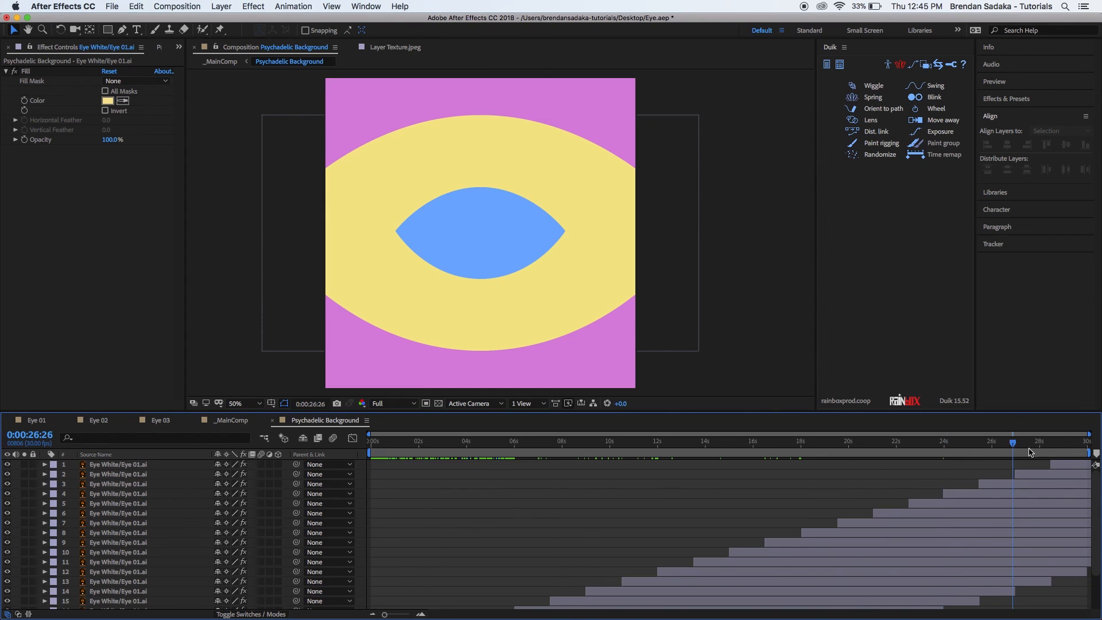
pyautogui.press('space')
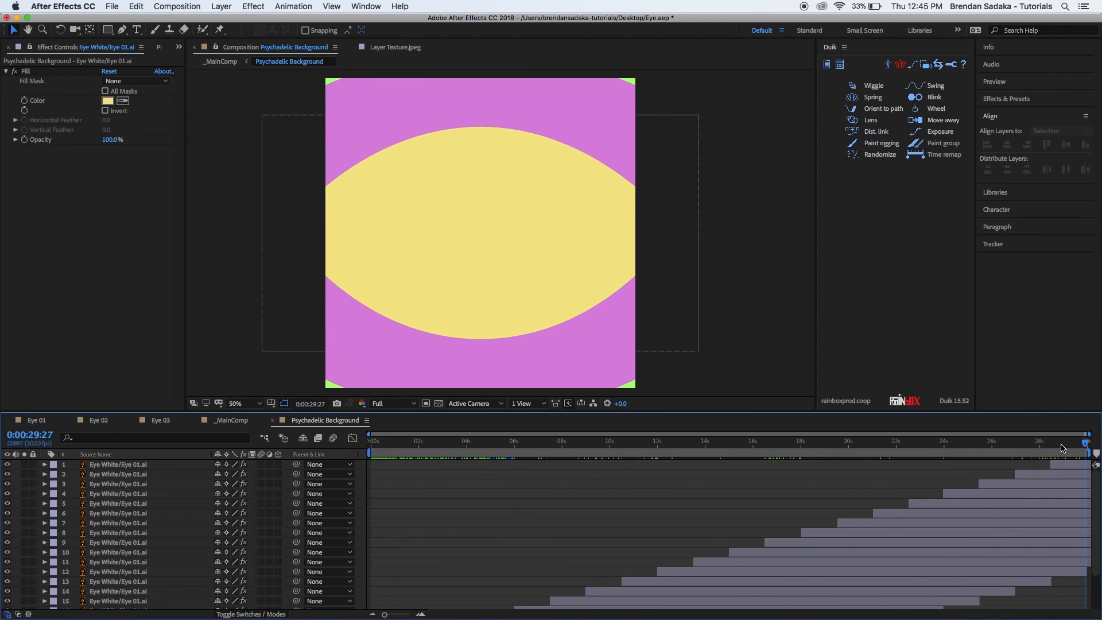
# Return to _MainComp and extend the Psychadelic Background layer's out-point to the end of the composition at 18 seconds.
pyautogui.click(221, 61)
pyautogui.click(850, 561)
pyautogui.moveTo(1018, 446); pyautogui.dragTo(887, 484)
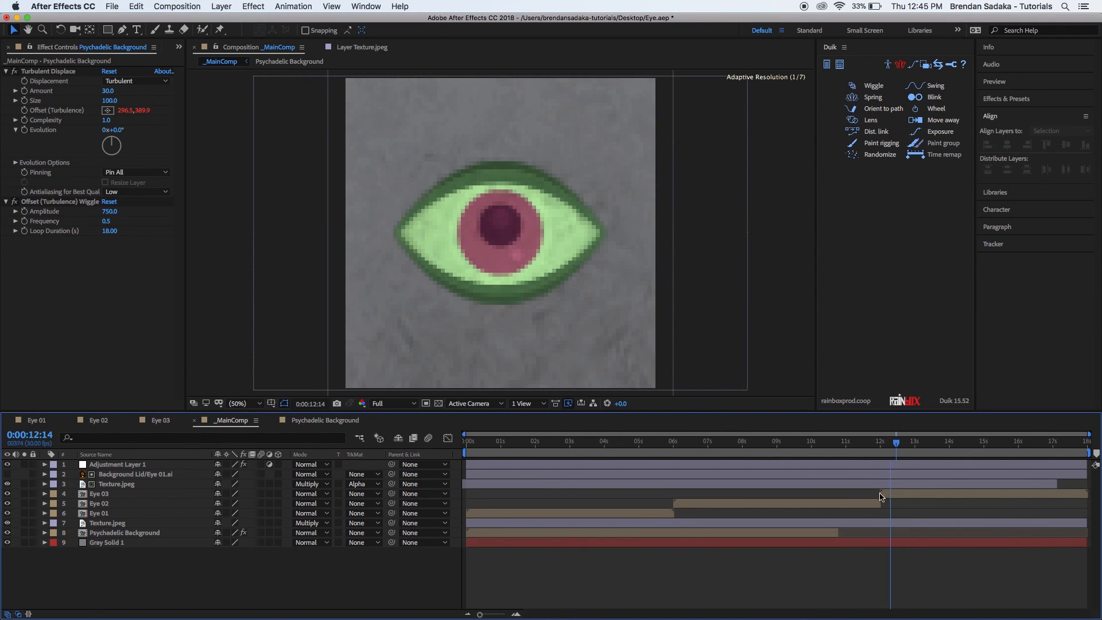
pyautogui.click(830, 533)
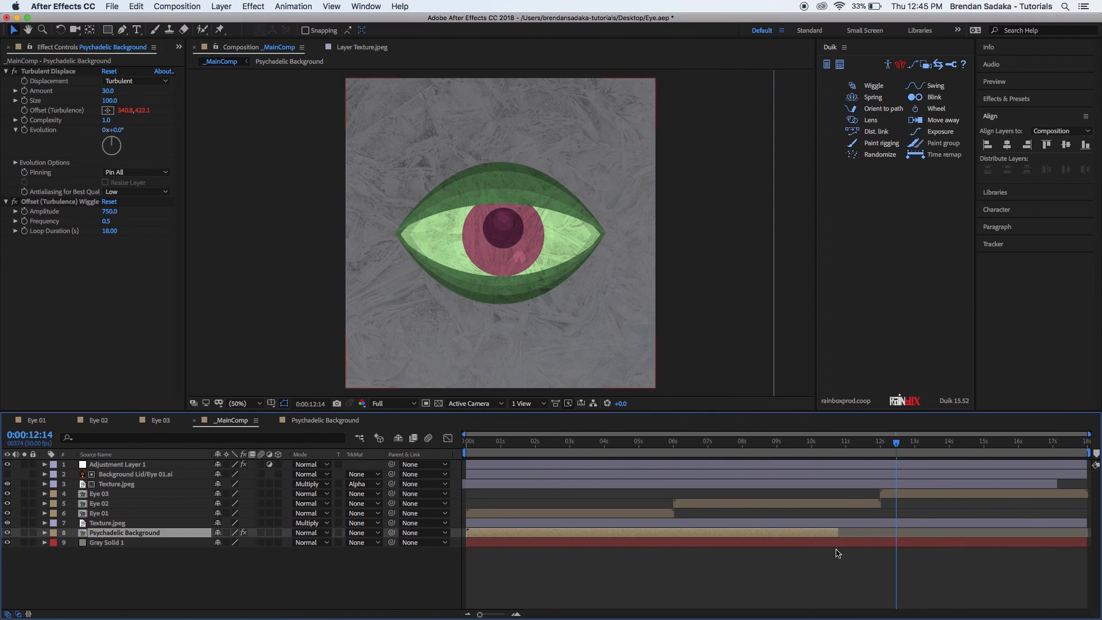
pyautogui.moveTo(852, 541); pyautogui.dragTo(1087, 539)
# Preview _MainComp from the start to judge the extended psychedelic background behind the eyes.
pyautogui.moveTo(919, 453); pyautogui.dragTo(393, 482)
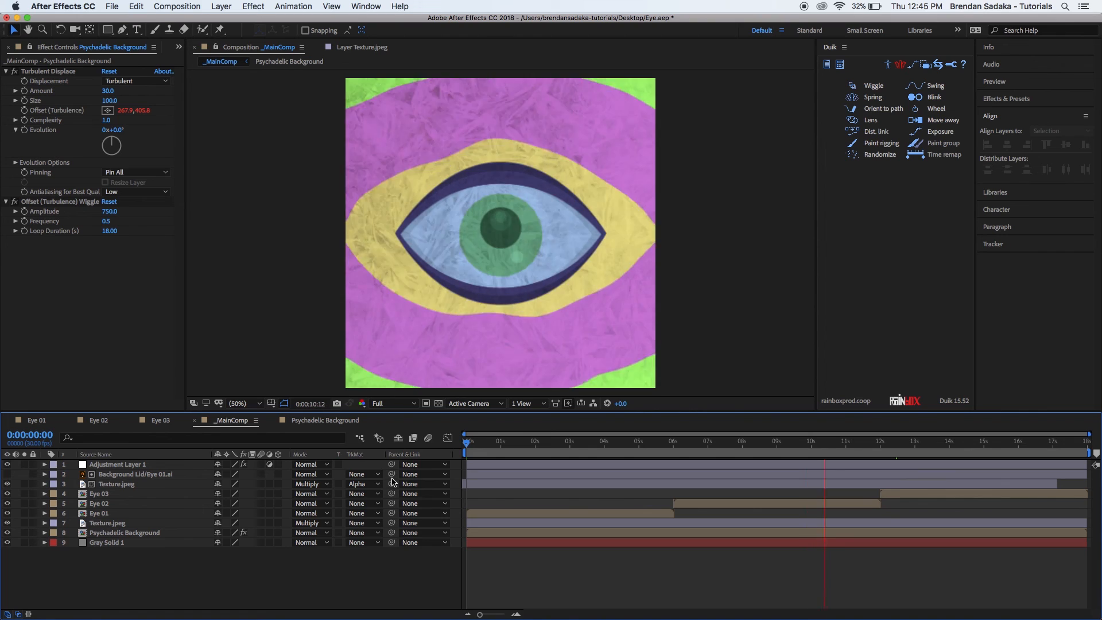
pyautogui.press('space')
pyautogui.moveTo(550, 442); pyautogui.dragTo(412, 465)
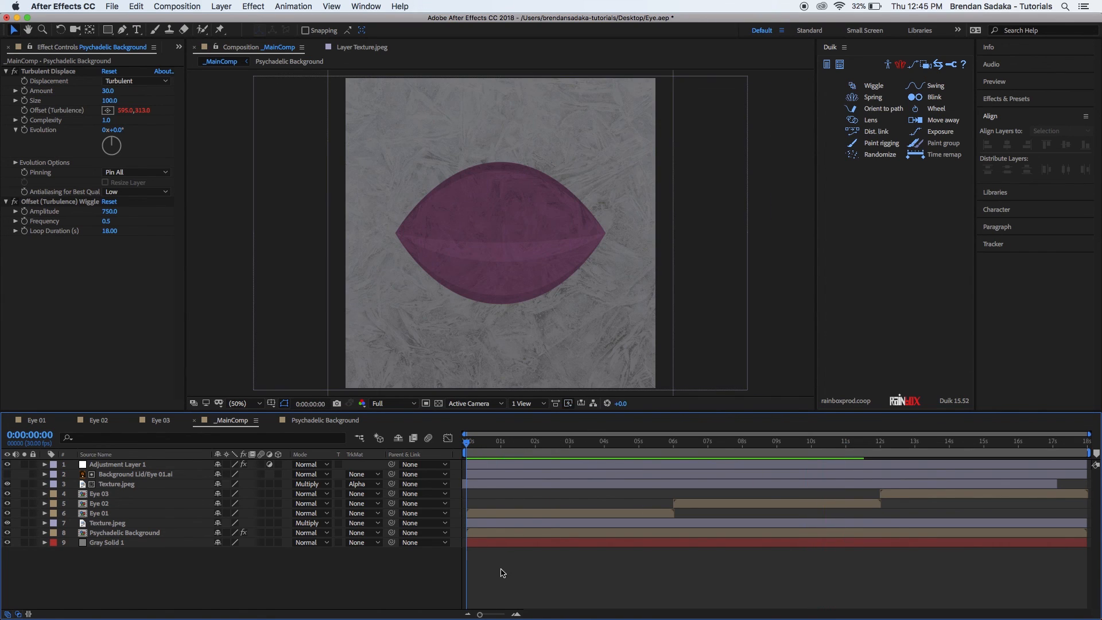
# Save the project and select Adjustment Layer 1 in _MainComp.
pyautogui.press('super+s')
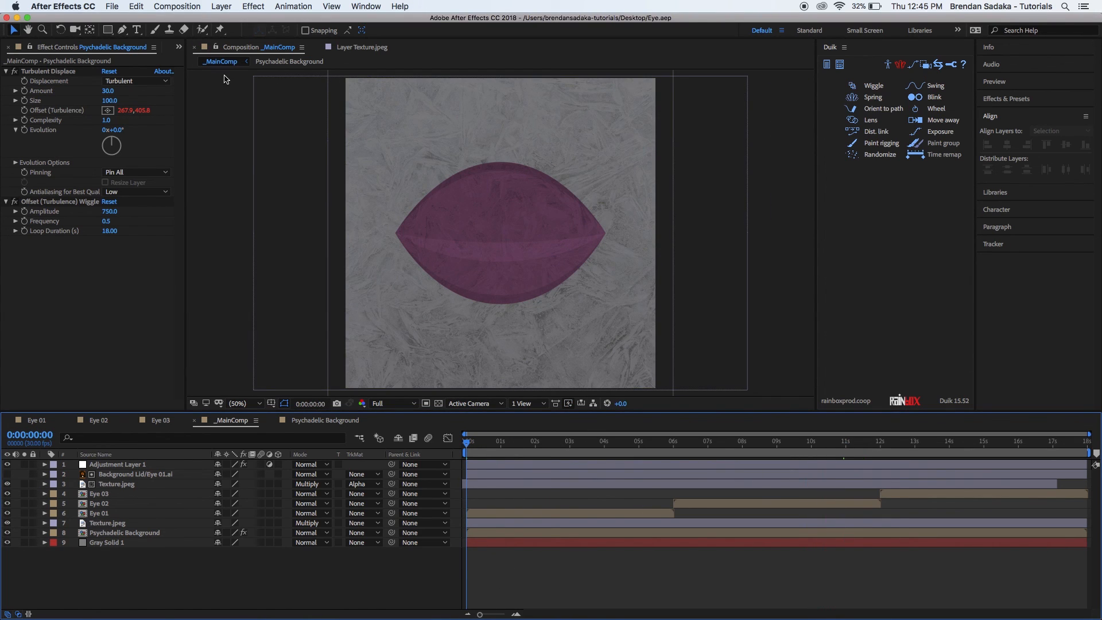
pyautogui.click(154, 463)
pyautogui.click(254, 6)
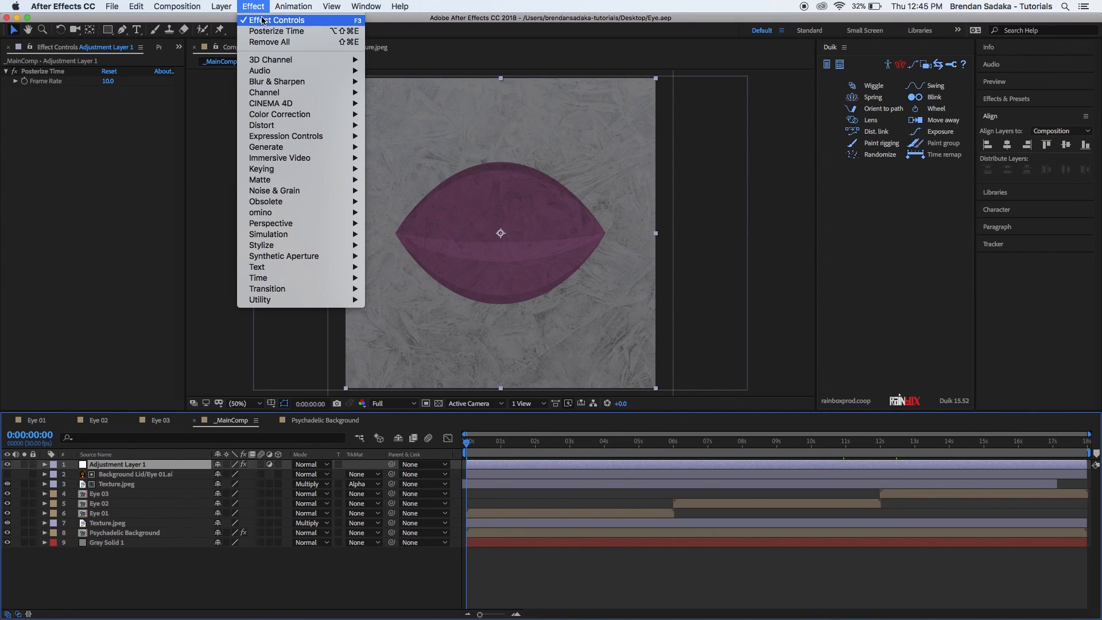
pyautogui.moveTo(298, 116)
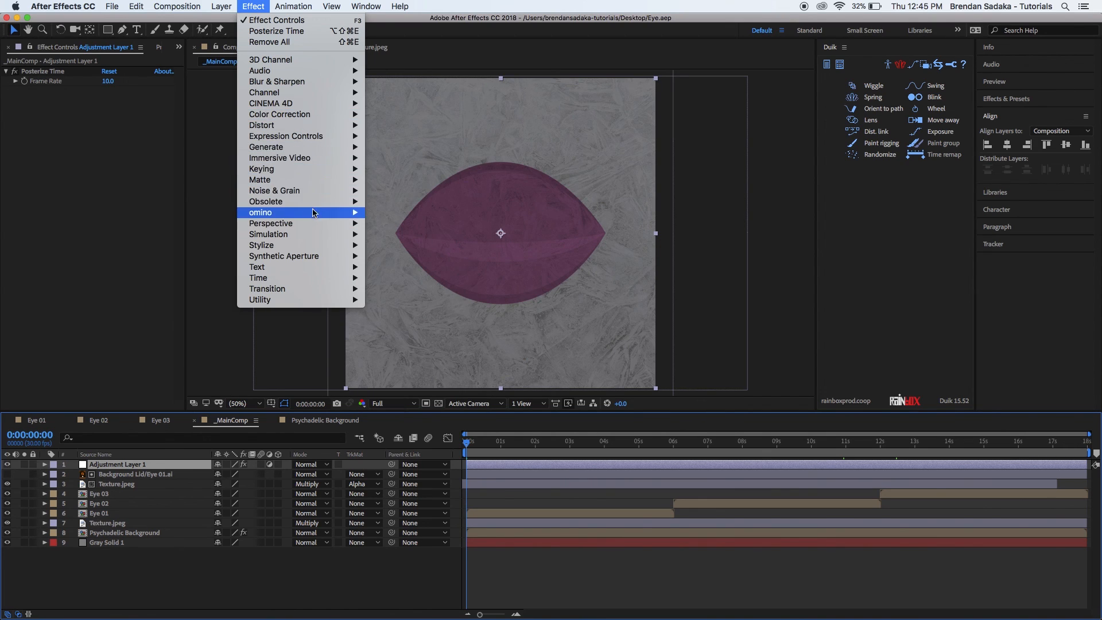
pyautogui.click(264, 9)
pyautogui.click(264, 7)
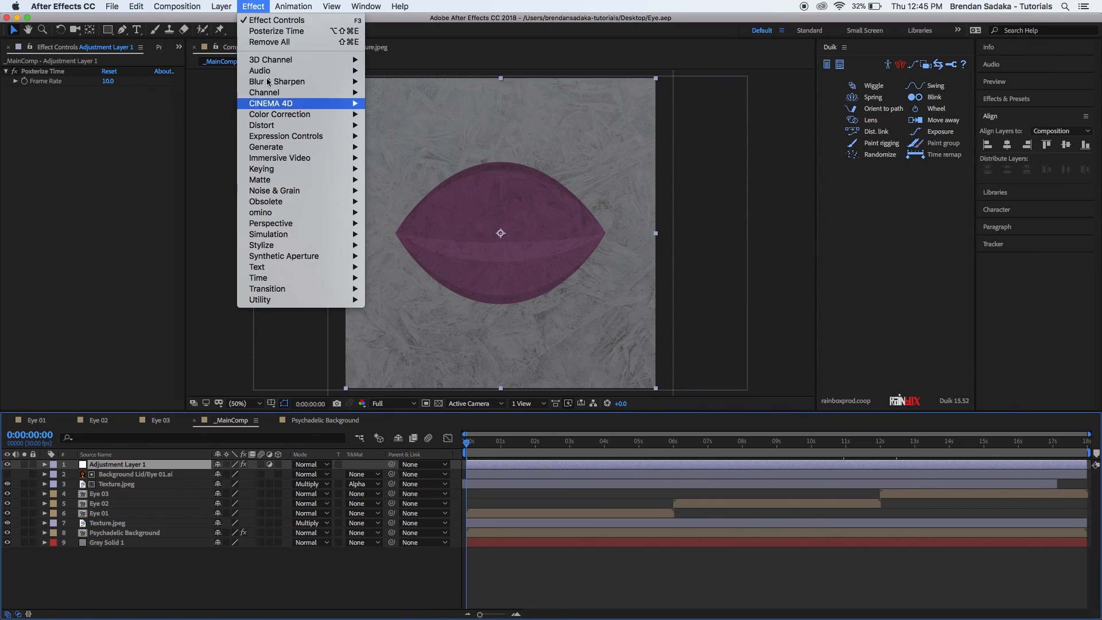
pyautogui.click(256, 7)
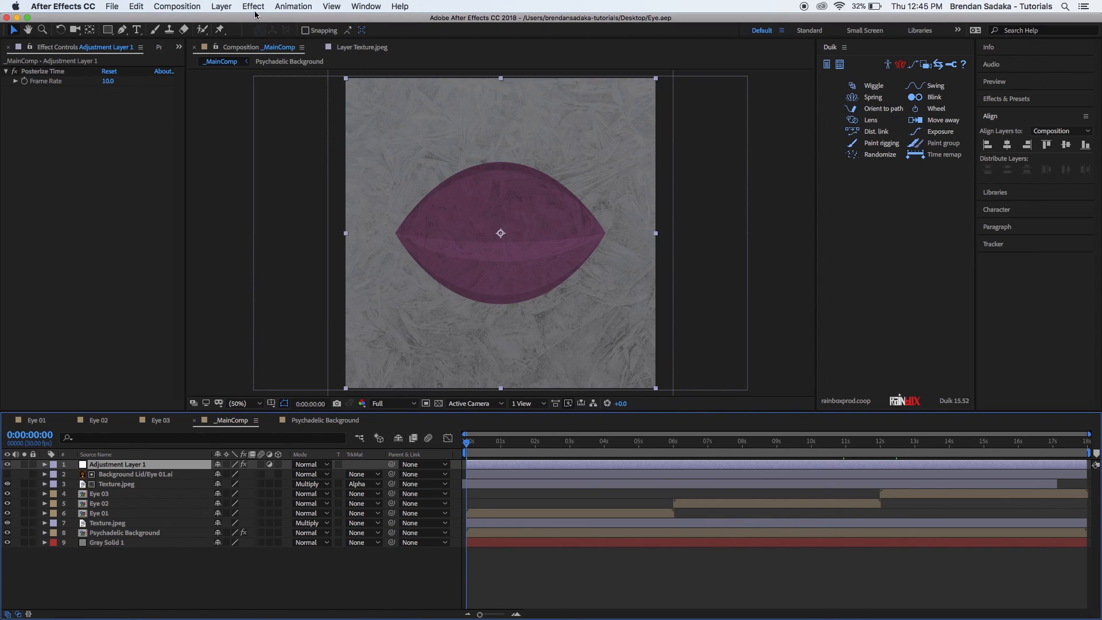
# Search the effects for "vigne" and apply CC Vignette to Adjustment Layer 1.
pyautogui.click(1023, 100)
pyautogui.click(1025, 112)
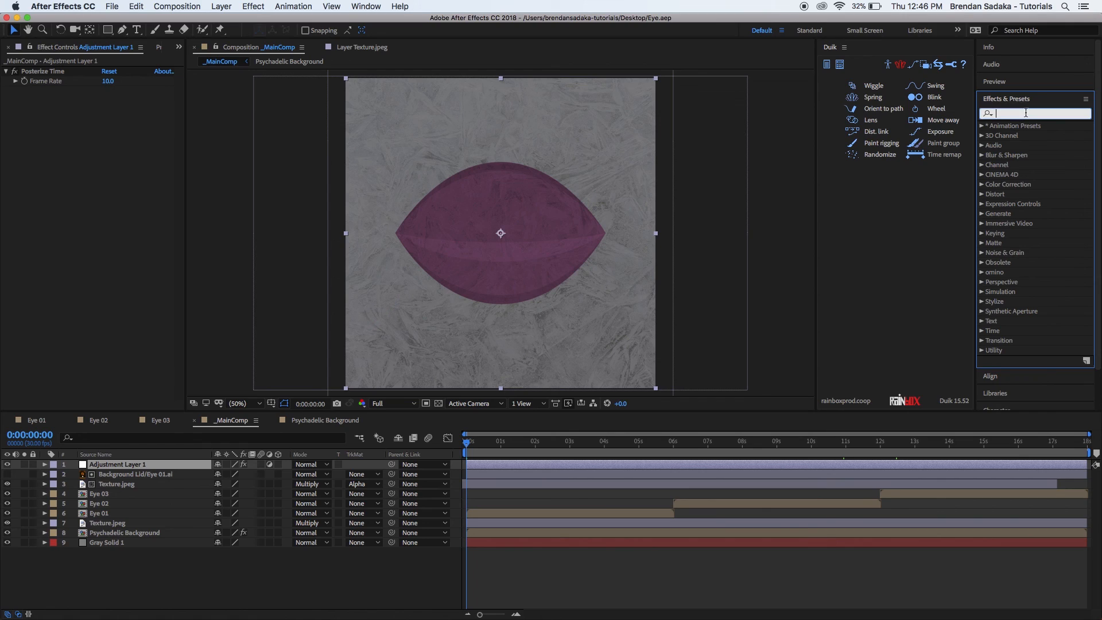
pyautogui.write('vigne')
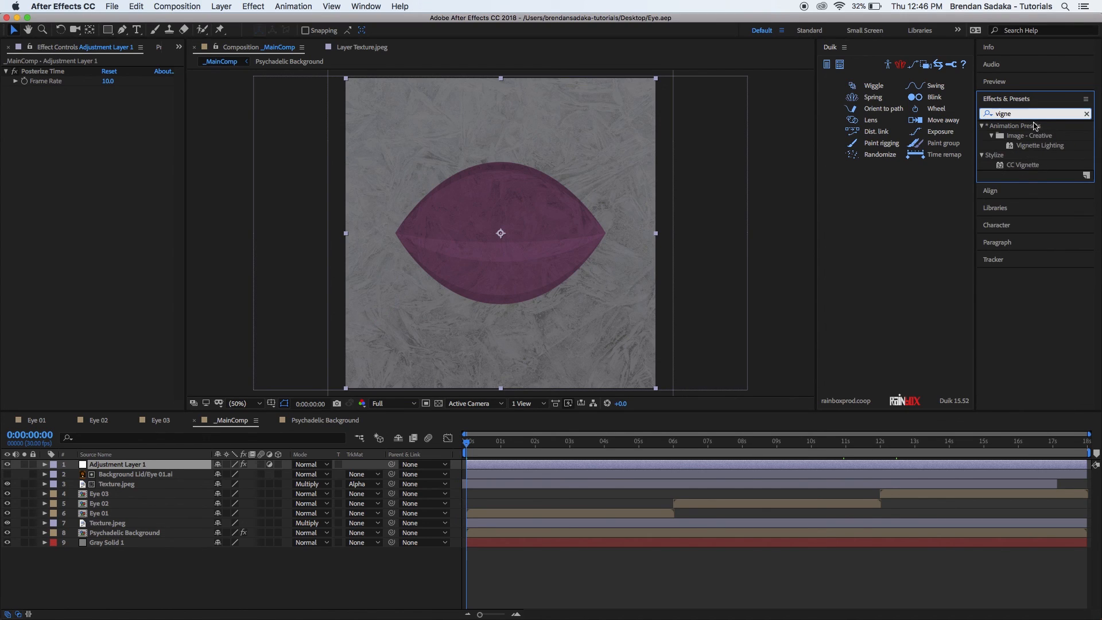
pyautogui.click(1033, 166)
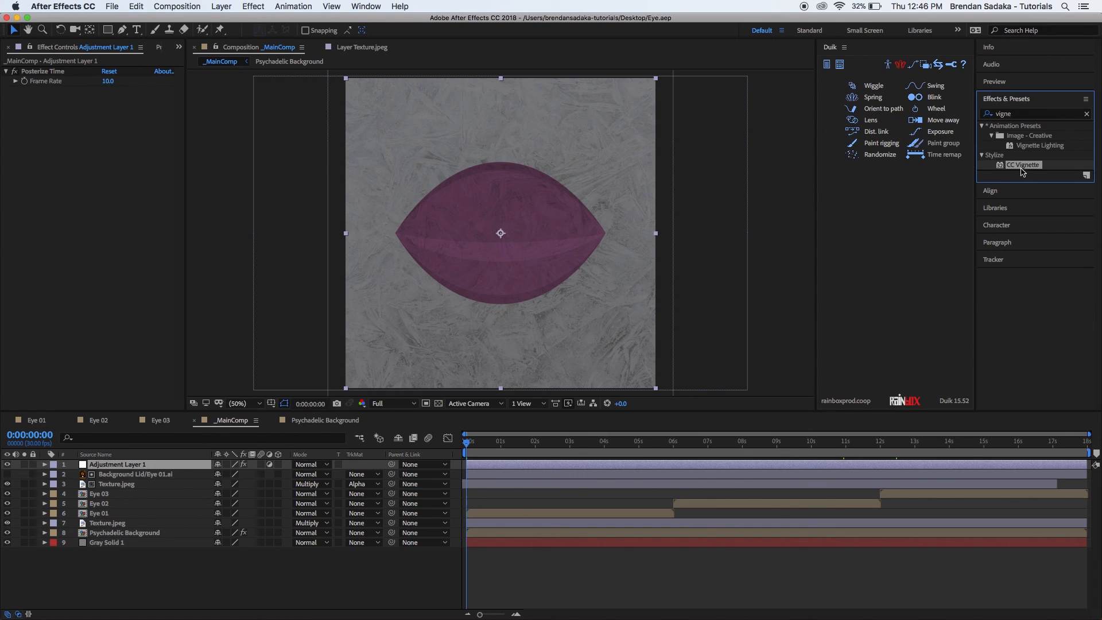
pyautogui.moveTo(1028, 166); pyautogui.dragTo(142, 463)
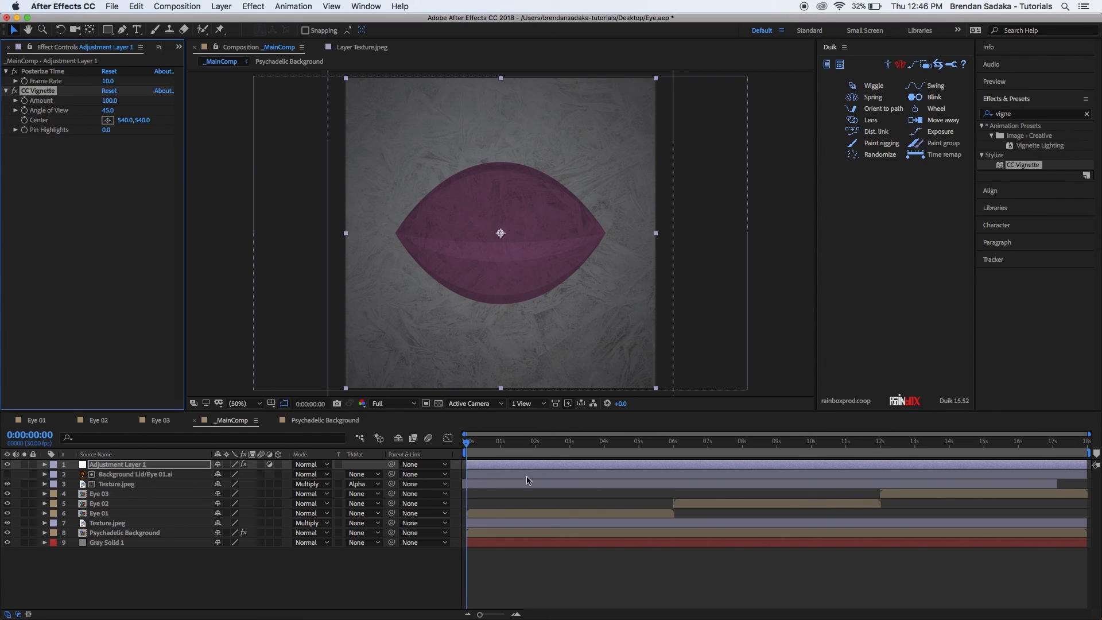
# Keyframe the CC Vignette Amount at 100 at the composition start and at 30 at frame 20.
pyautogui.click(474, 447)
pyautogui.moveTo(474, 447); pyautogui.dragTo(466, 447)
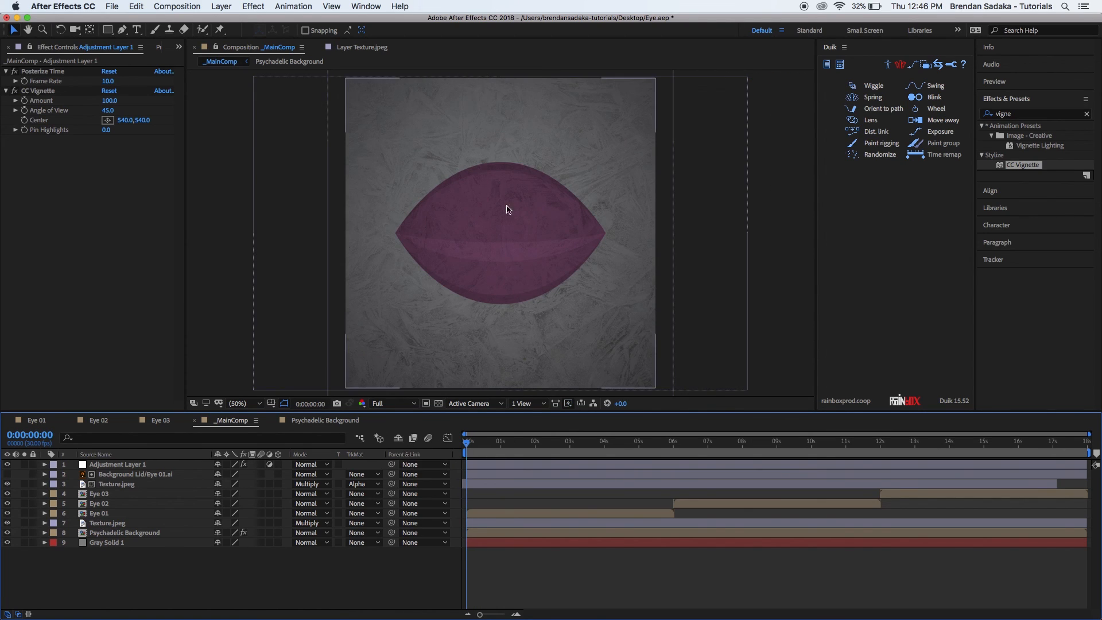
pyautogui.moveTo(469, 445)
pyautogui.mouseDown()
pyautogui.moveTo(489, 445)
pyautogui.moveTo(466, 446)
pyautogui.mouseUp()
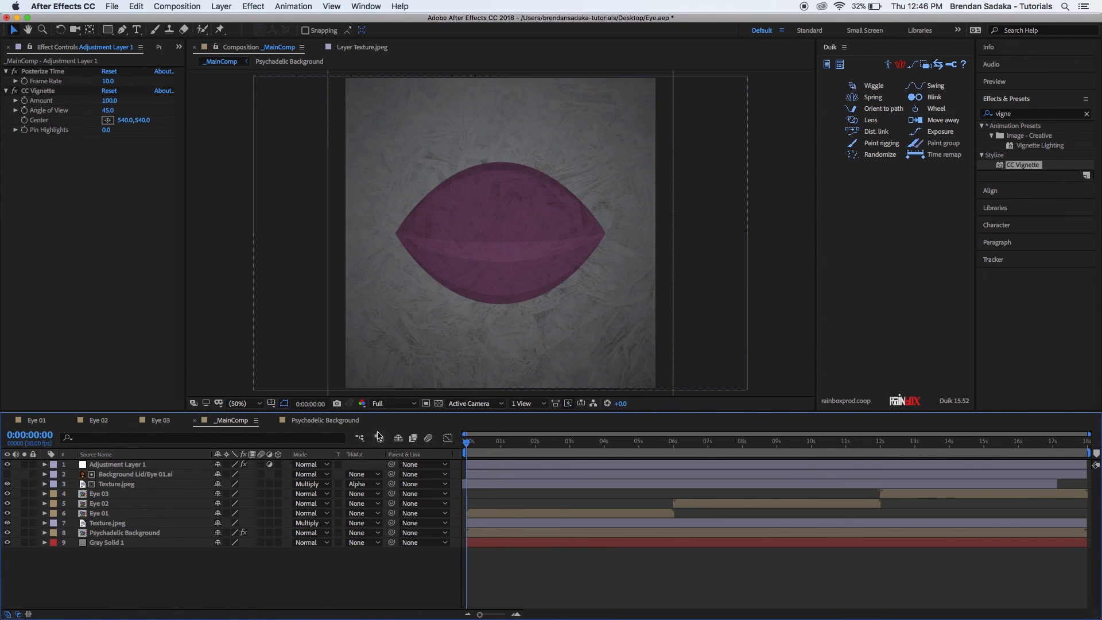
pyautogui.click(37, 92)
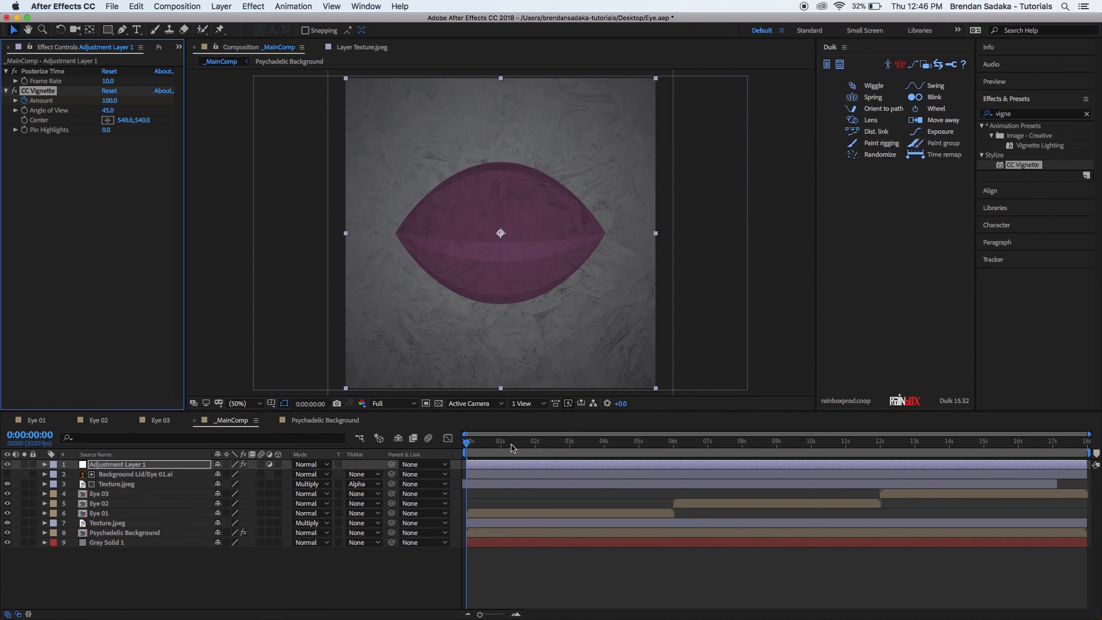
pyautogui.click(483, 448)
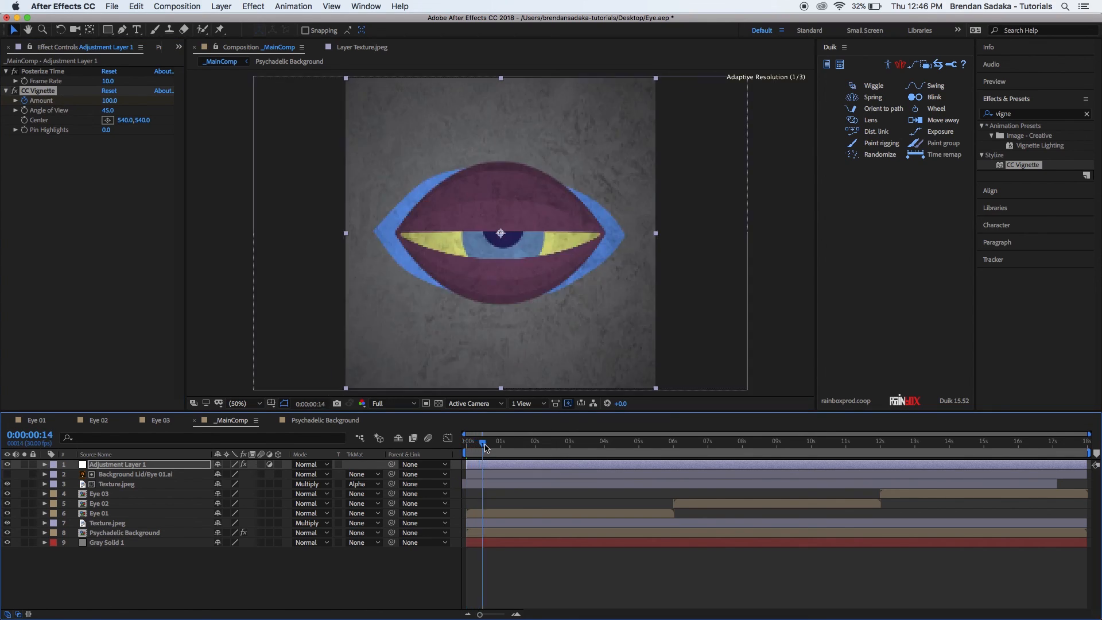
pyautogui.moveTo(485, 447); pyautogui.dragTo(490, 446)
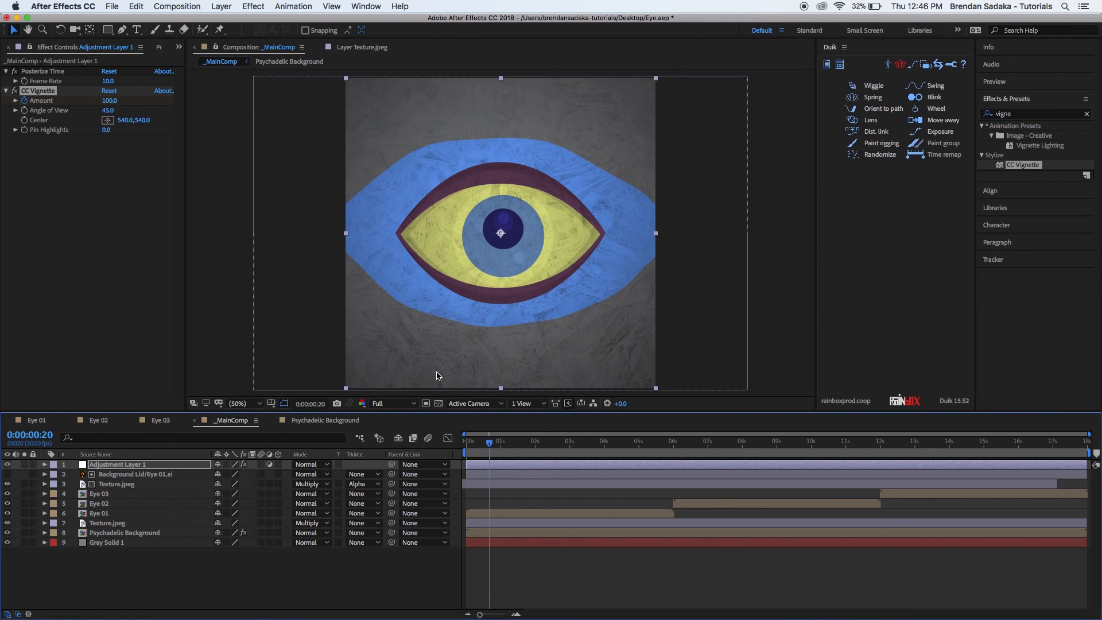
pyautogui.click(119, 102)
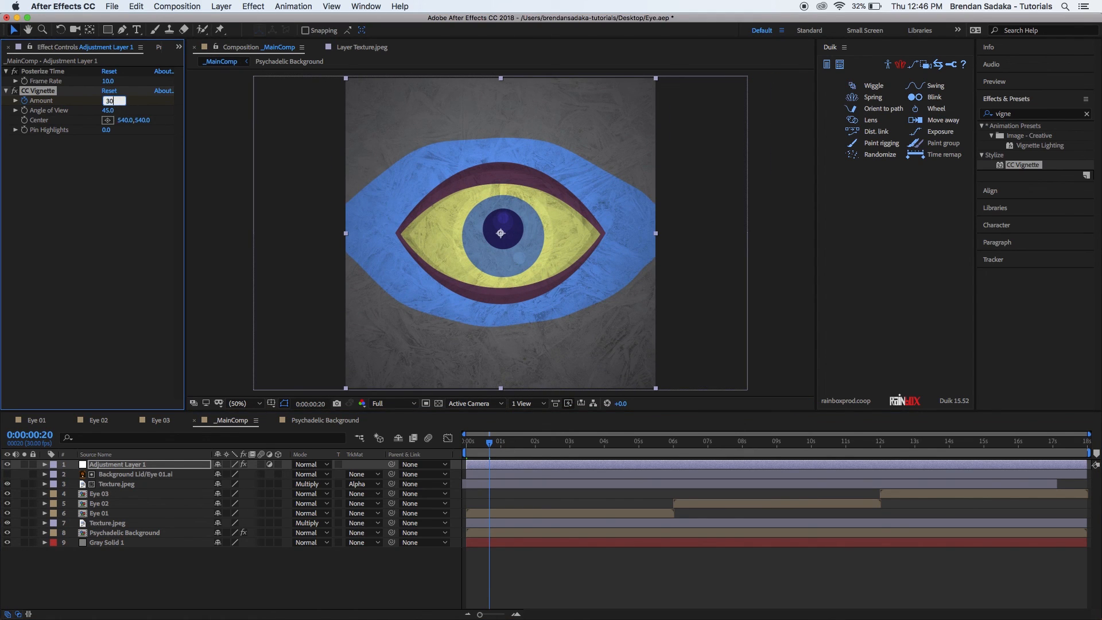
pyautogui.press('Return')
pyautogui.click(555, 565)
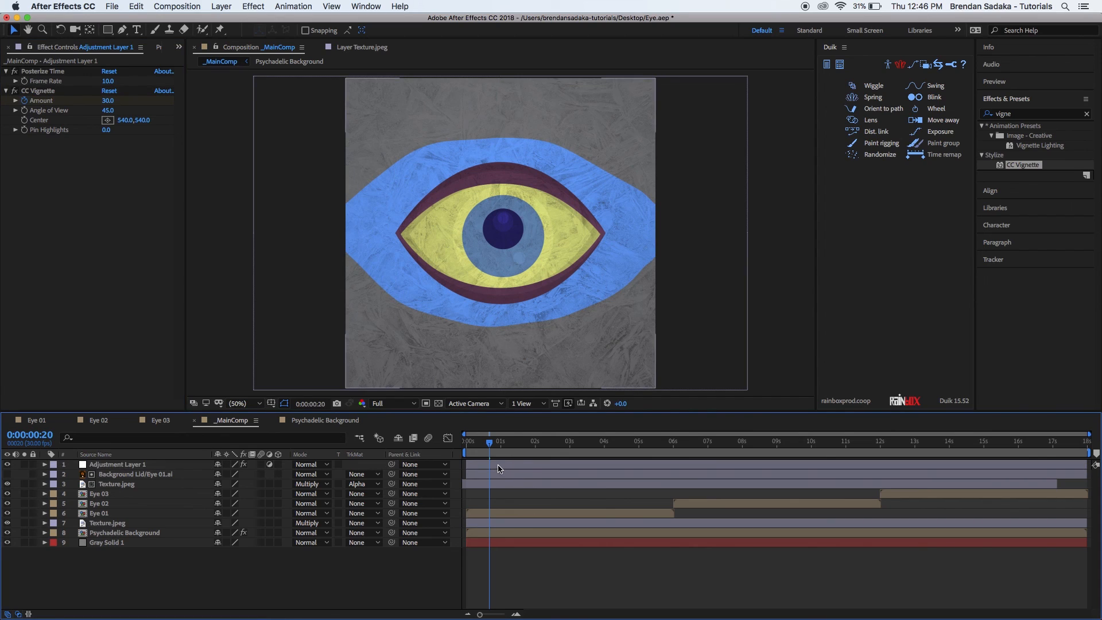
# Reveal Adjustment Layer 1's keyframes, apply Easy Ease to both CC Vignette Amount keyframes and preview the fade from the start.
pyautogui.click(501, 465)
pyautogui.press('u')
pyautogui.moveTo(490, 443); pyautogui.dragTo(463, 444)
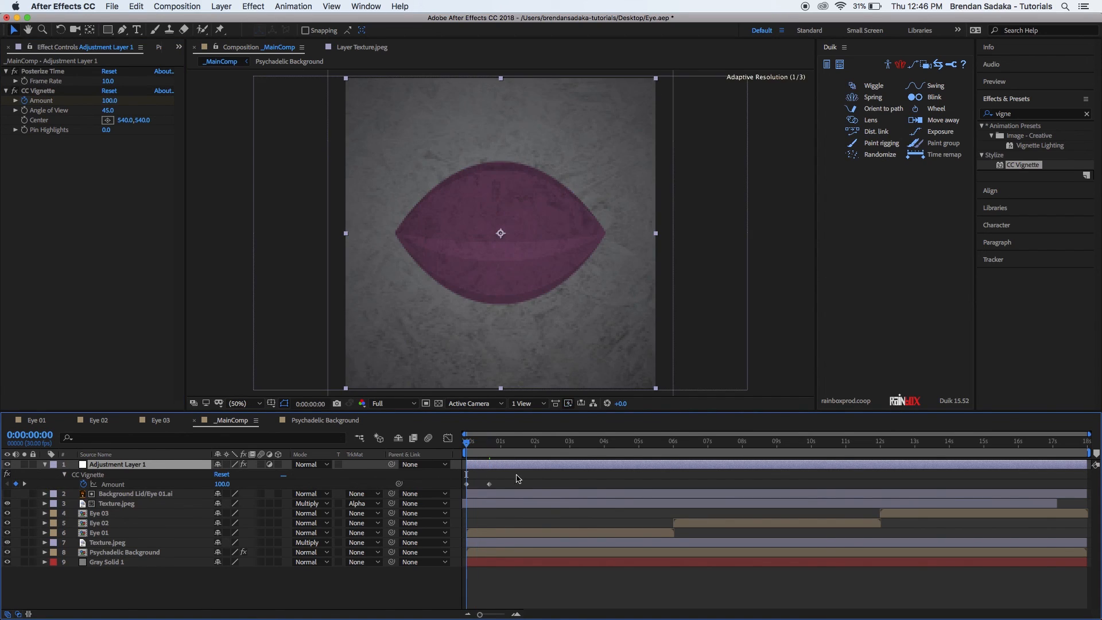
pyautogui.press('=')
pyautogui.press('=')
pyautogui.moveTo(588, 475); pyautogui.dragTo(458, 488)
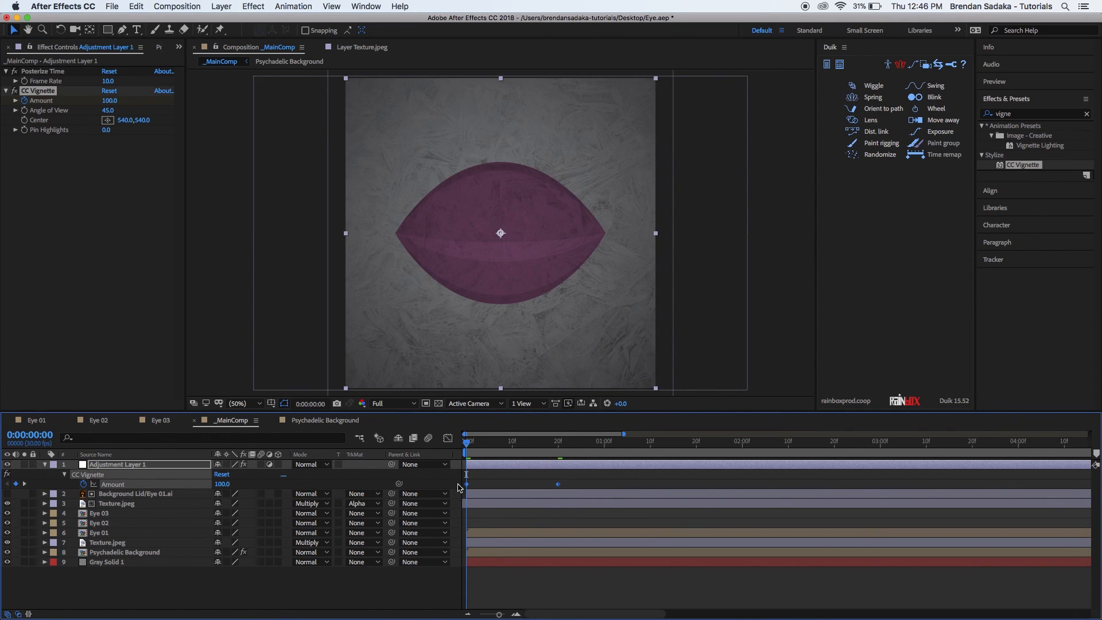
pyautogui.press('F9')
pyautogui.click(589, 482)
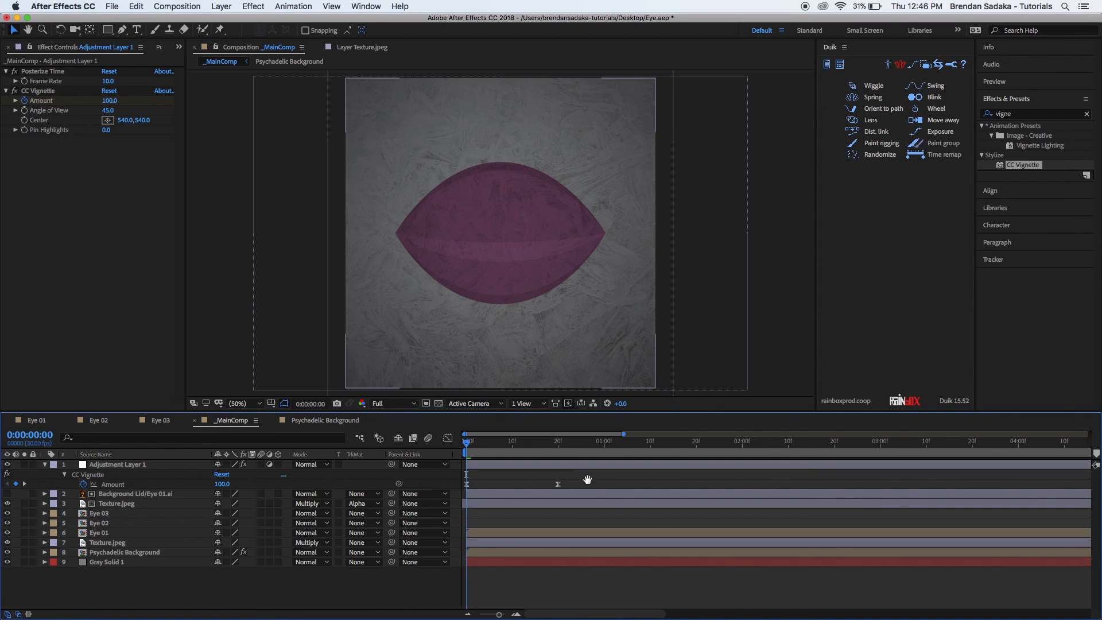
pyautogui.press('space')
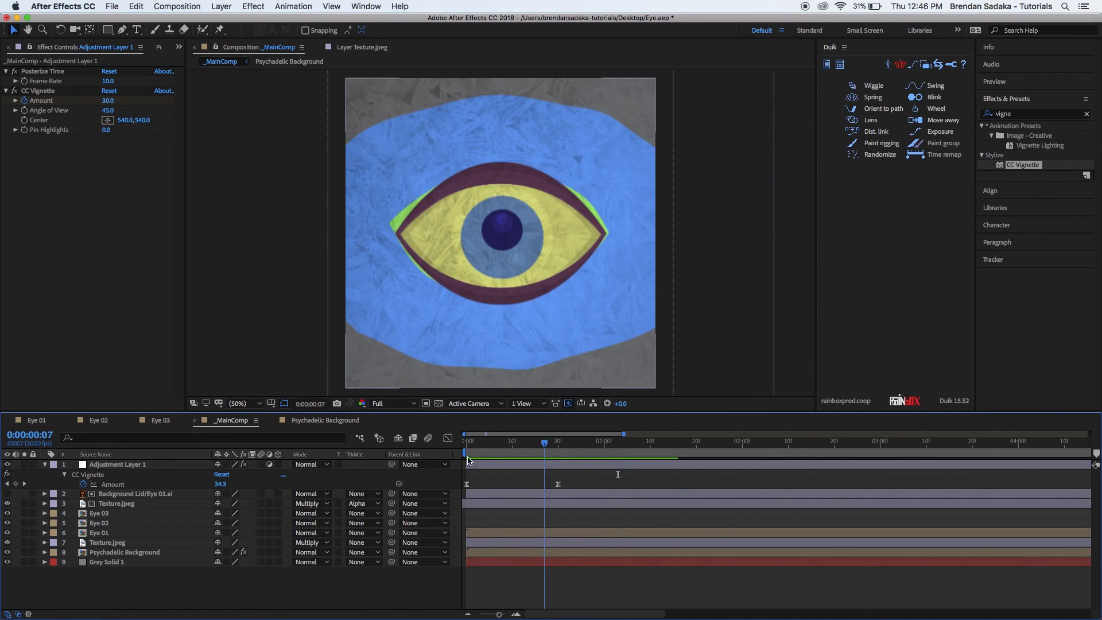
pyautogui.click(406, 466)
pyautogui.press('space')
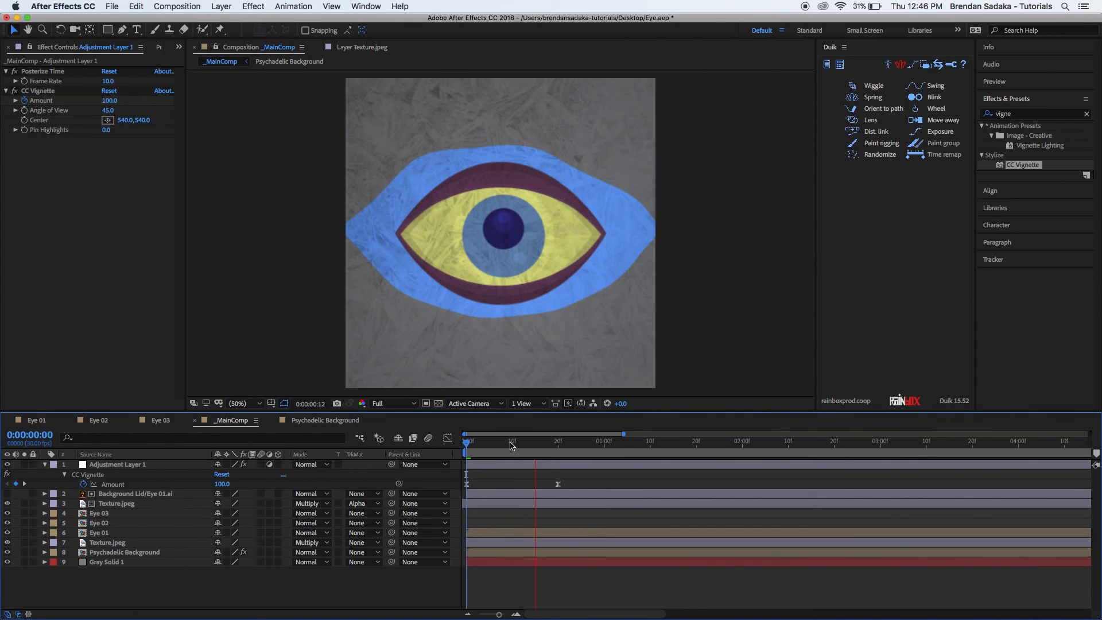
# Set the CC Vignette Amount keyframe at the composition start to 150 and preview the fade.
pyautogui.click(222, 484)
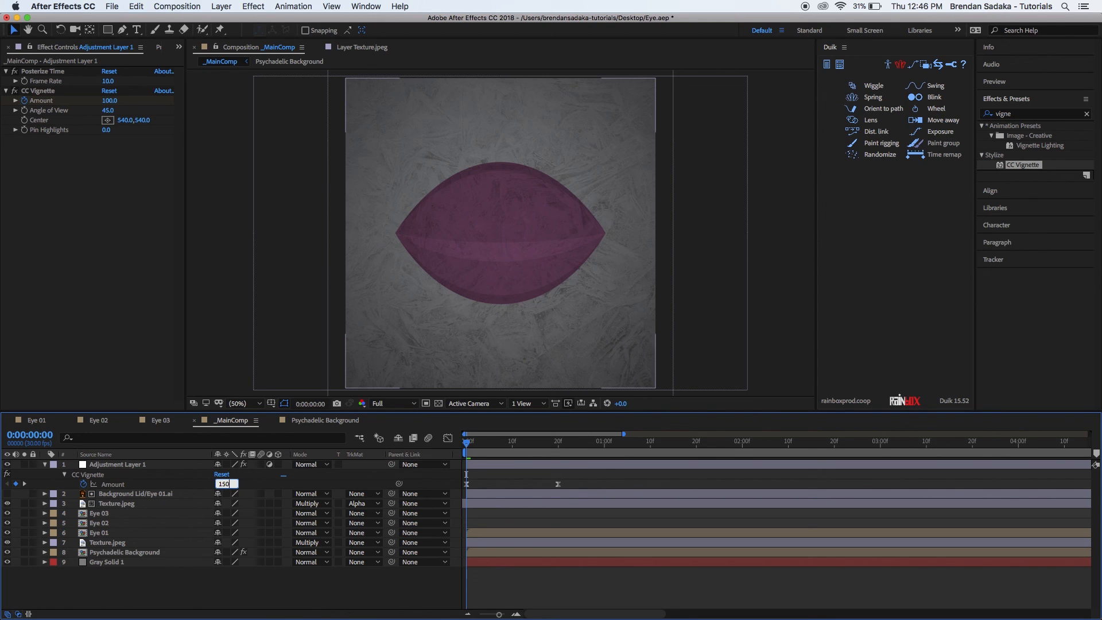
pyautogui.write('150')
pyautogui.press('Return')
pyautogui.click(548, 591)
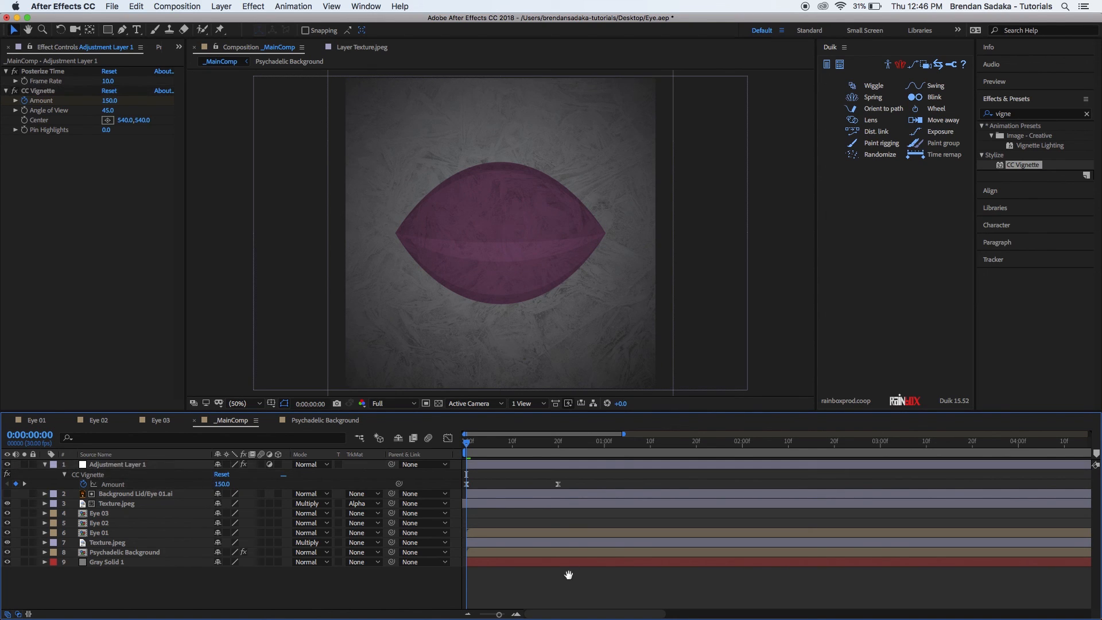
pyautogui.press('space')
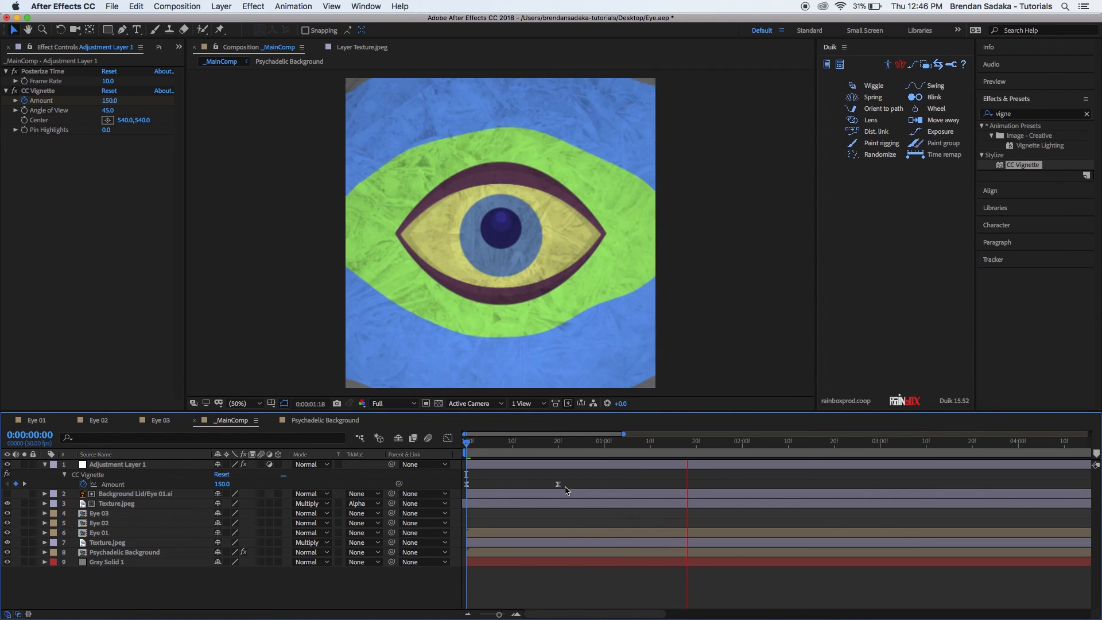
# Move the second CC Vignette Amount keyframe to the one-second mark and preview the slower fade.
pyautogui.moveTo(558, 484); pyautogui.dragTo(603, 488)
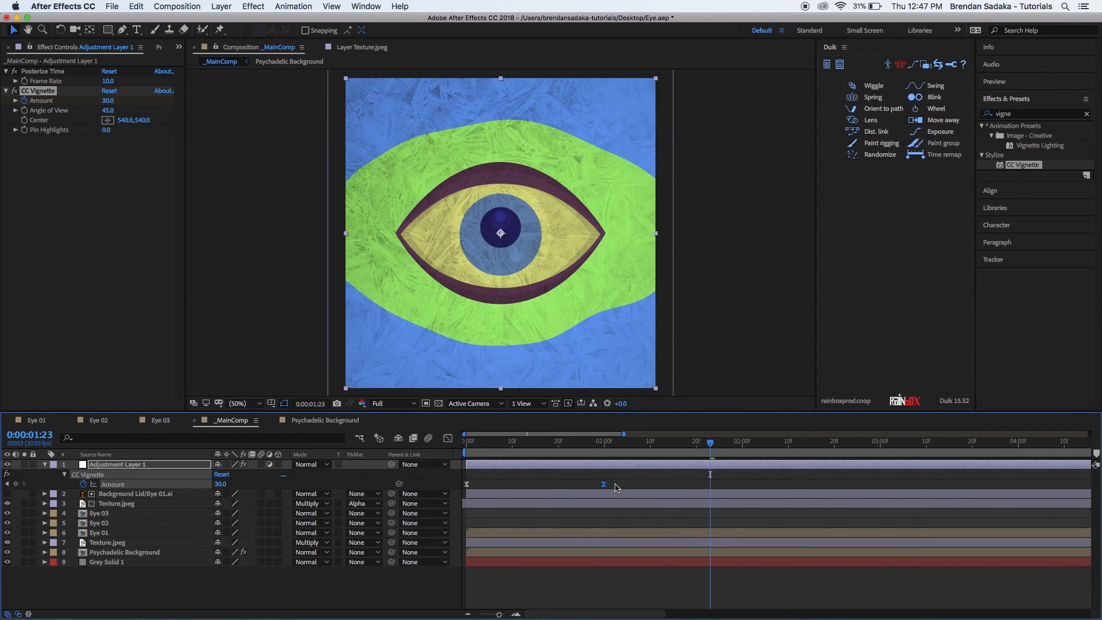
pyautogui.click(617, 476)
pyautogui.moveTo(599, 444); pyautogui.dragTo(539, 453)
pyautogui.press('space')
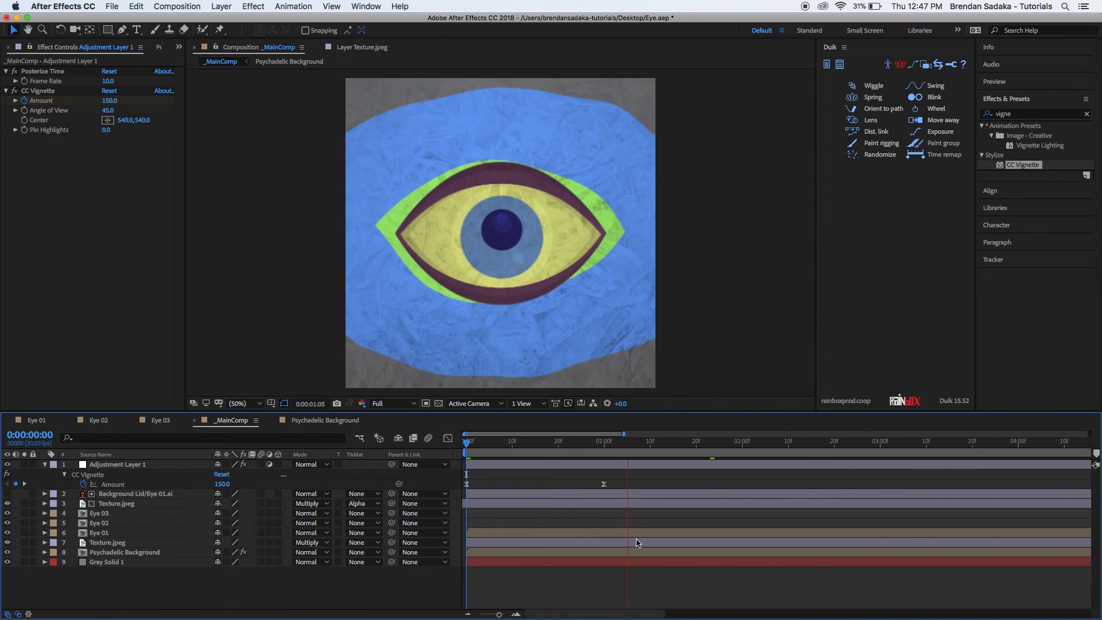
pyautogui.press('space')
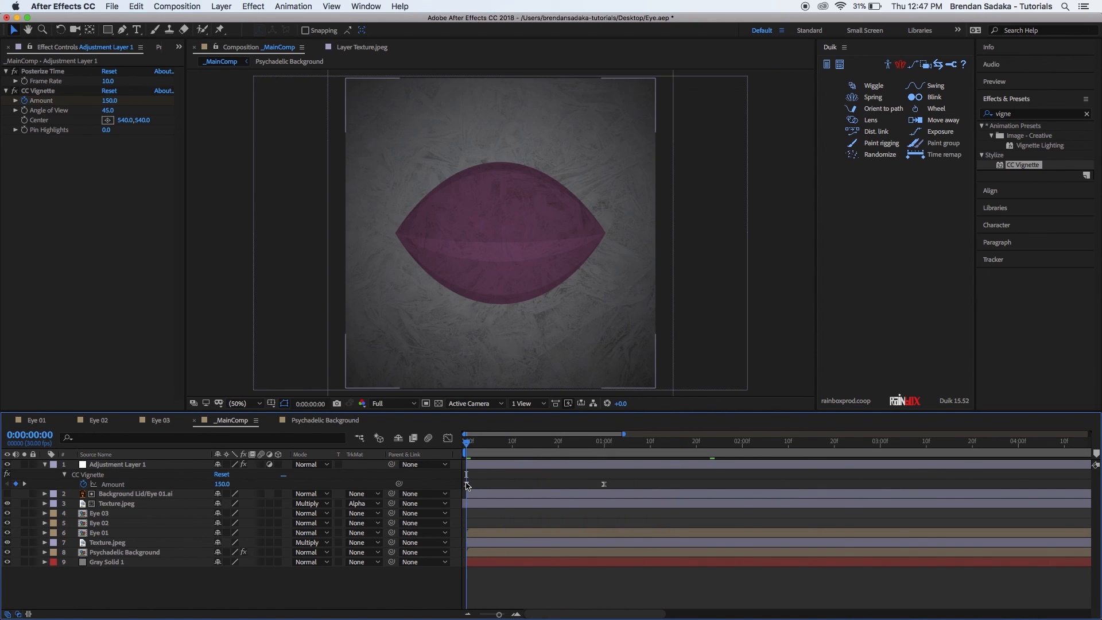
# Set the CC Vignette Amount keyframe at the composition start to 175 and play back the animation.
pyautogui.click(466, 485)
pyautogui.click(222, 483)
pyautogui.write('175')
pyautogui.press('Return')
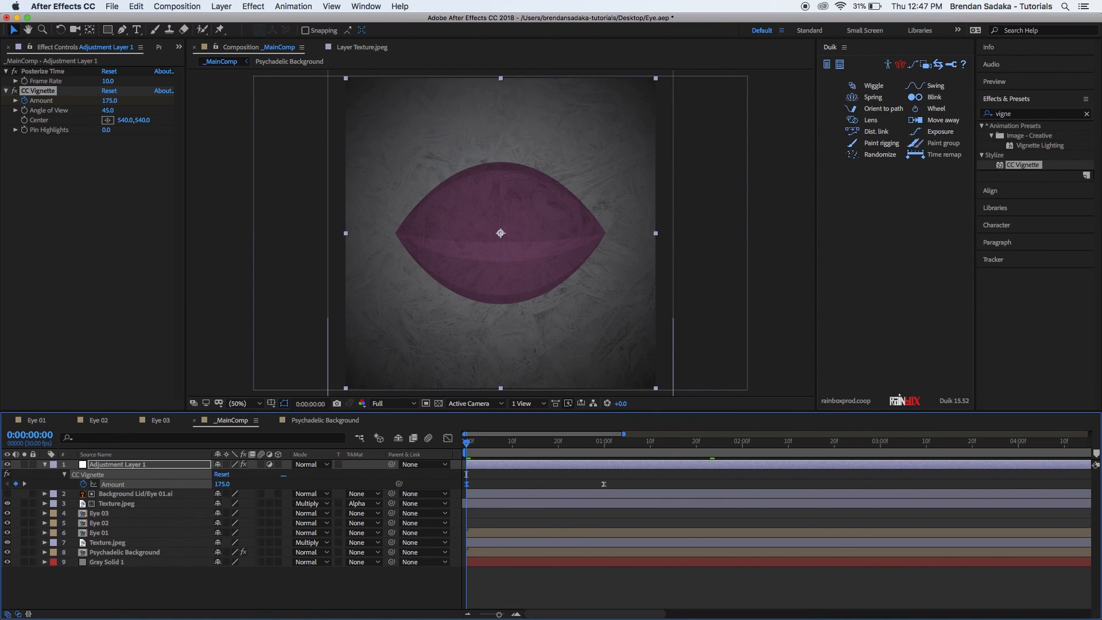
pyautogui.click(518, 581)
pyautogui.press('space')
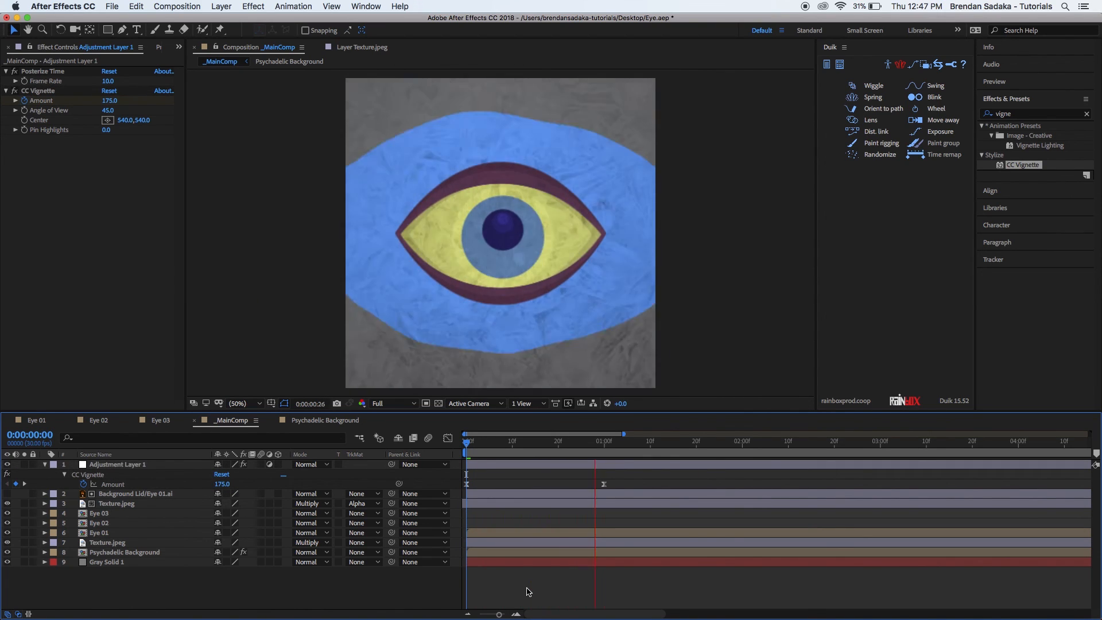
pyautogui.press('space')
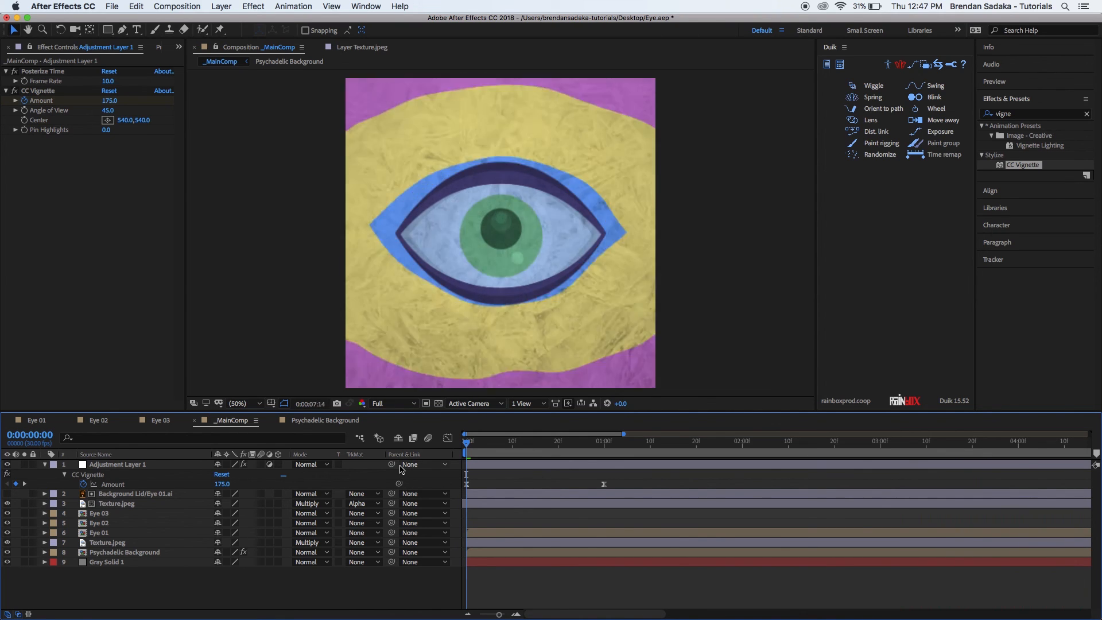
pyautogui.press('space')
# Preview _MainComp from the start and extend the upper Texture.jpeg layer's out-point to the composition's end at 18 seconds.
pyautogui.press('-')
pyautogui.press('-')
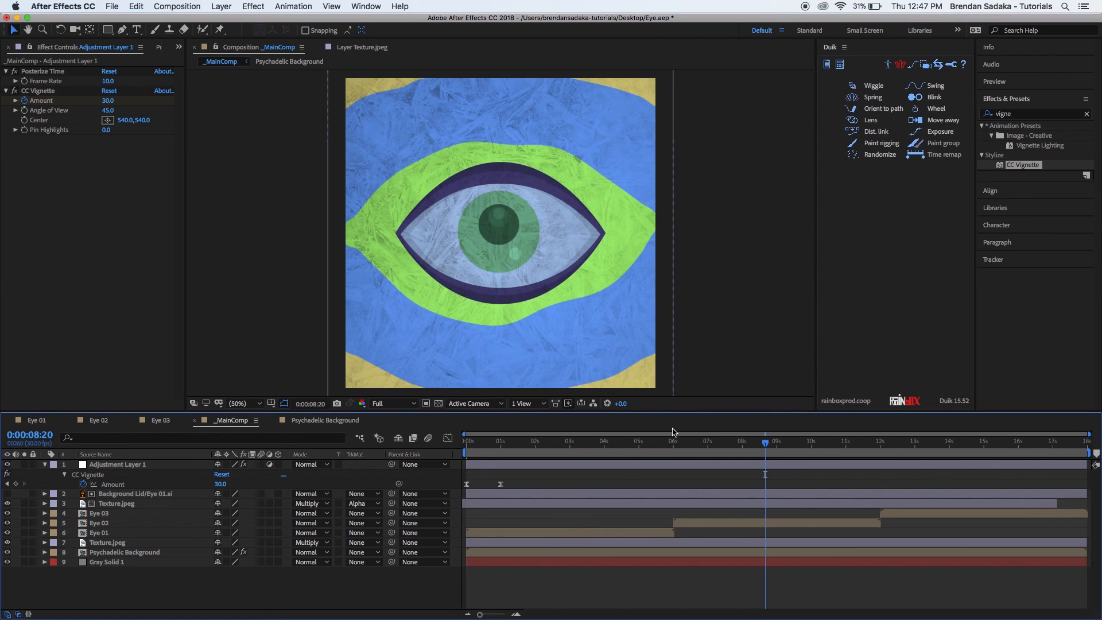
pyautogui.press('Home')
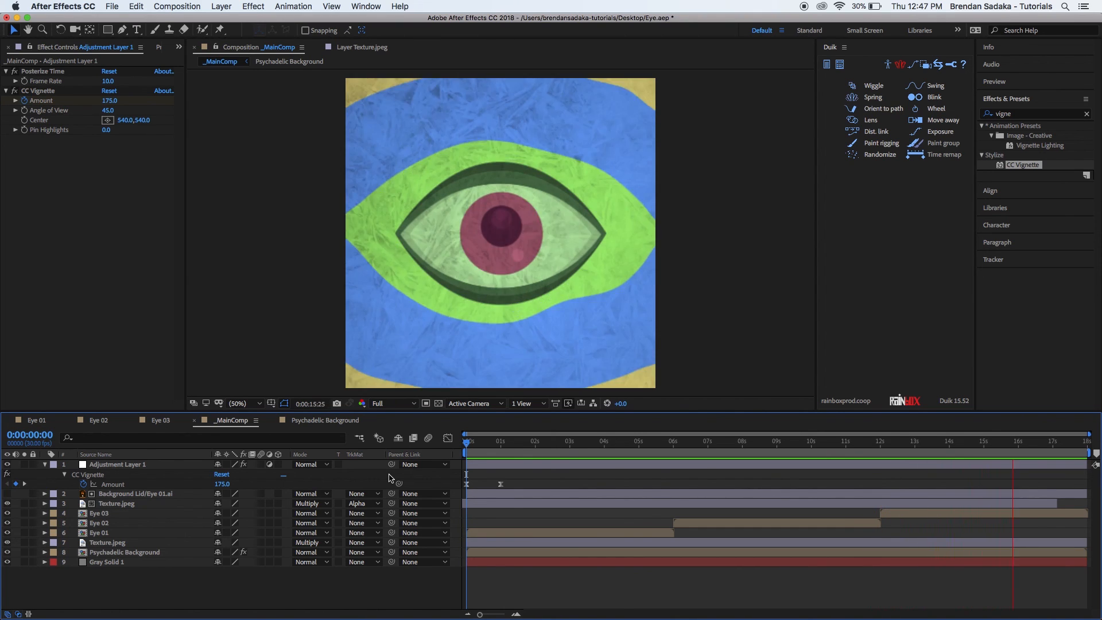
pyautogui.press('space')
pyautogui.moveTo(1059, 506); pyautogui.dragTo(1085, 518)
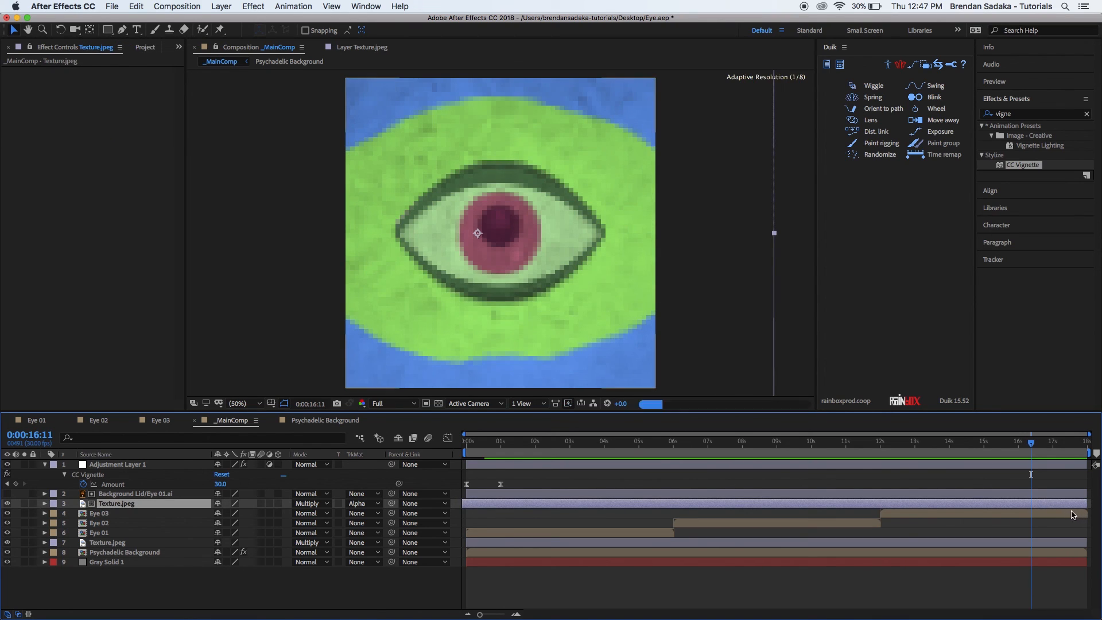
pyautogui.press('space')
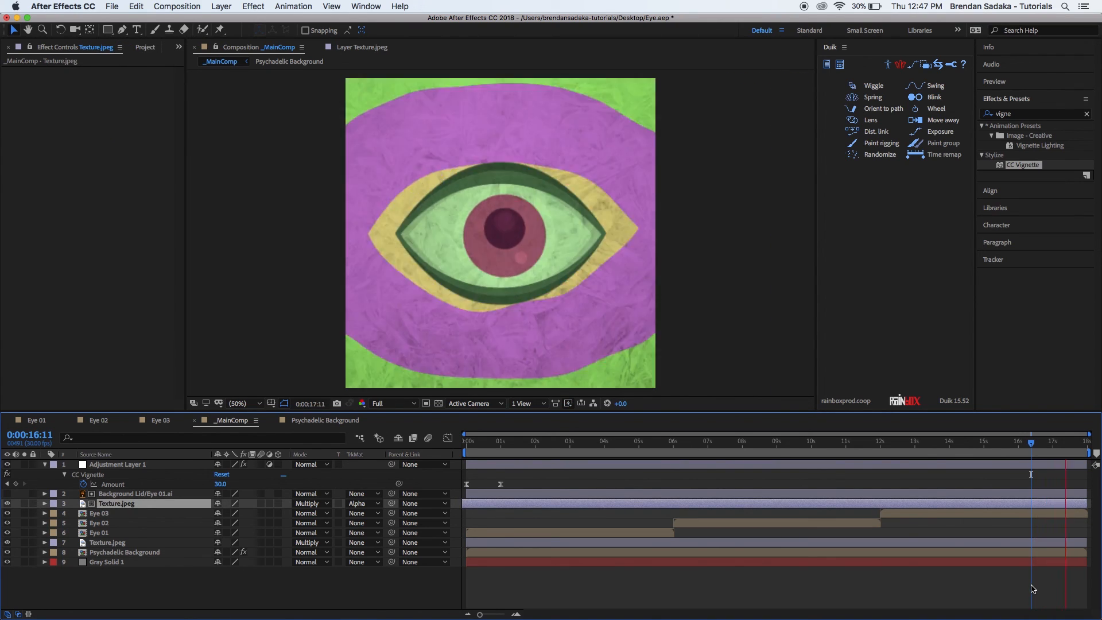